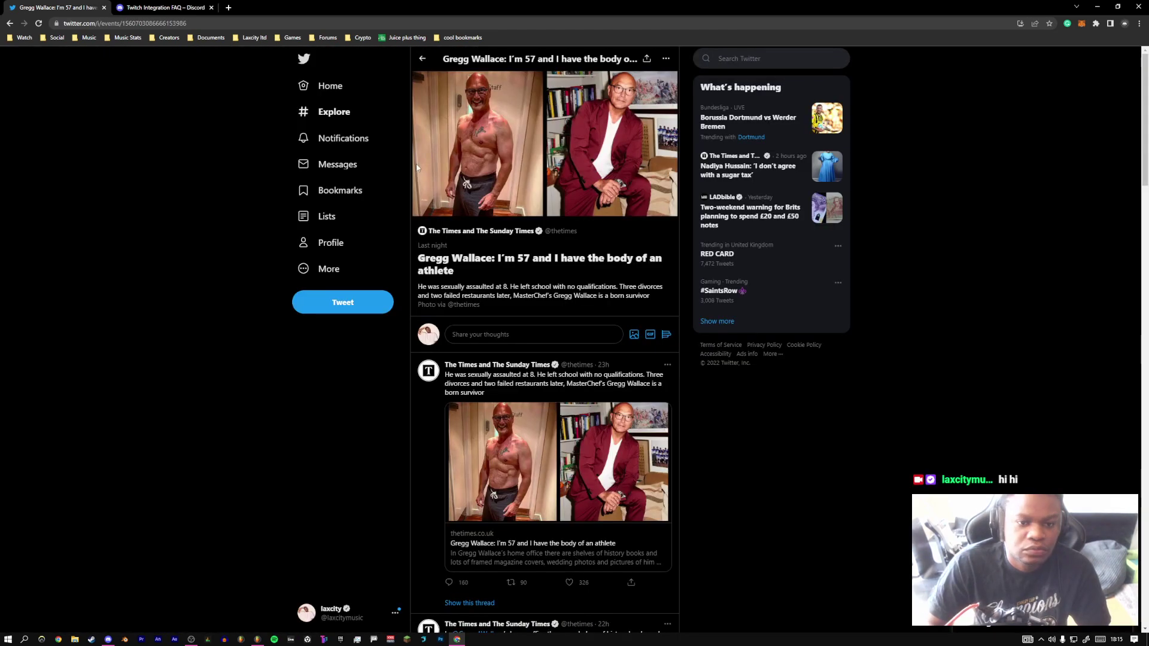
pyautogui.click(333, 139)
pyautogui.click(329, 244)
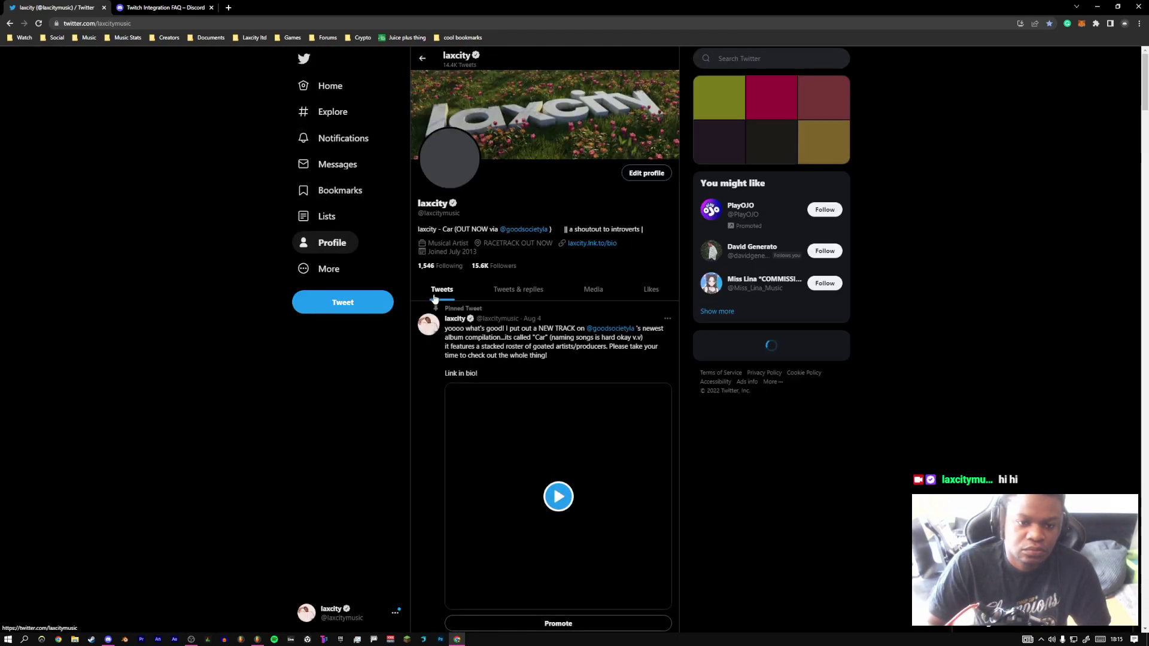
pyautogui.click(368, 302)
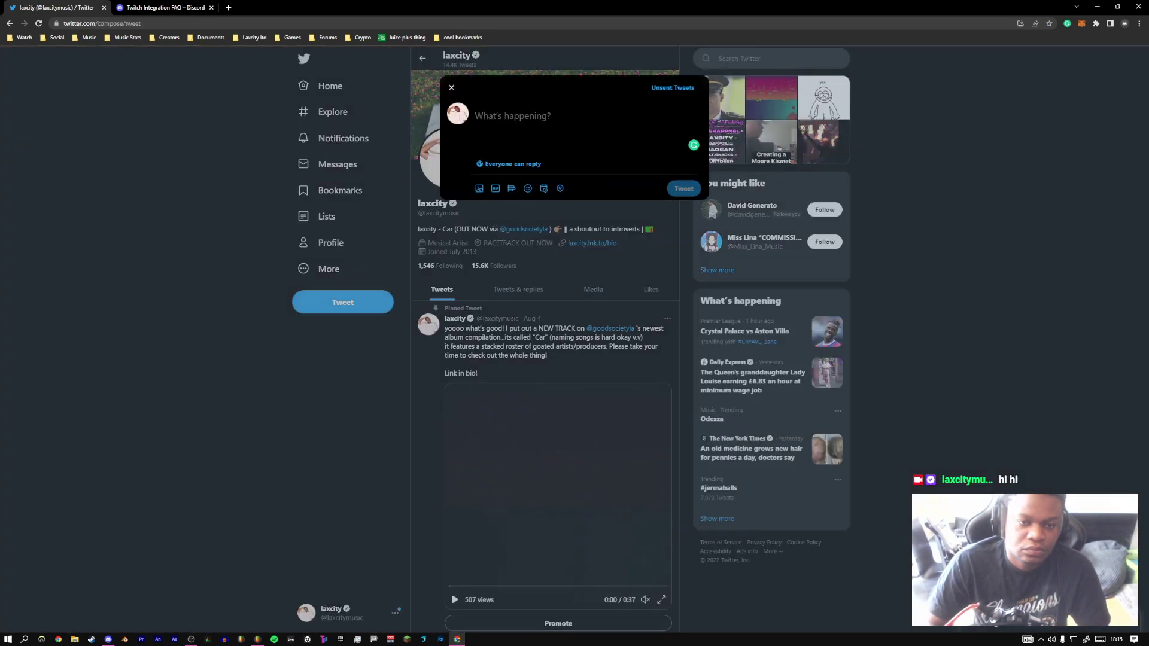
pyautogui.write('www.twitcyh')
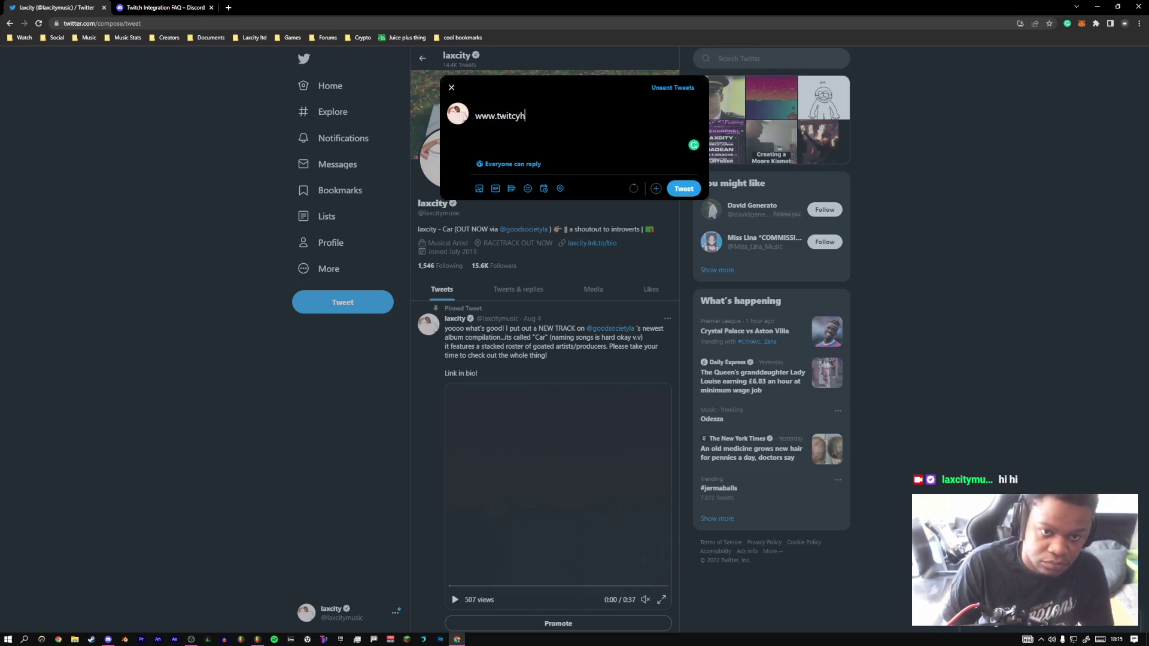
pyautogui.press('F12')
pyautogui.press('F12')
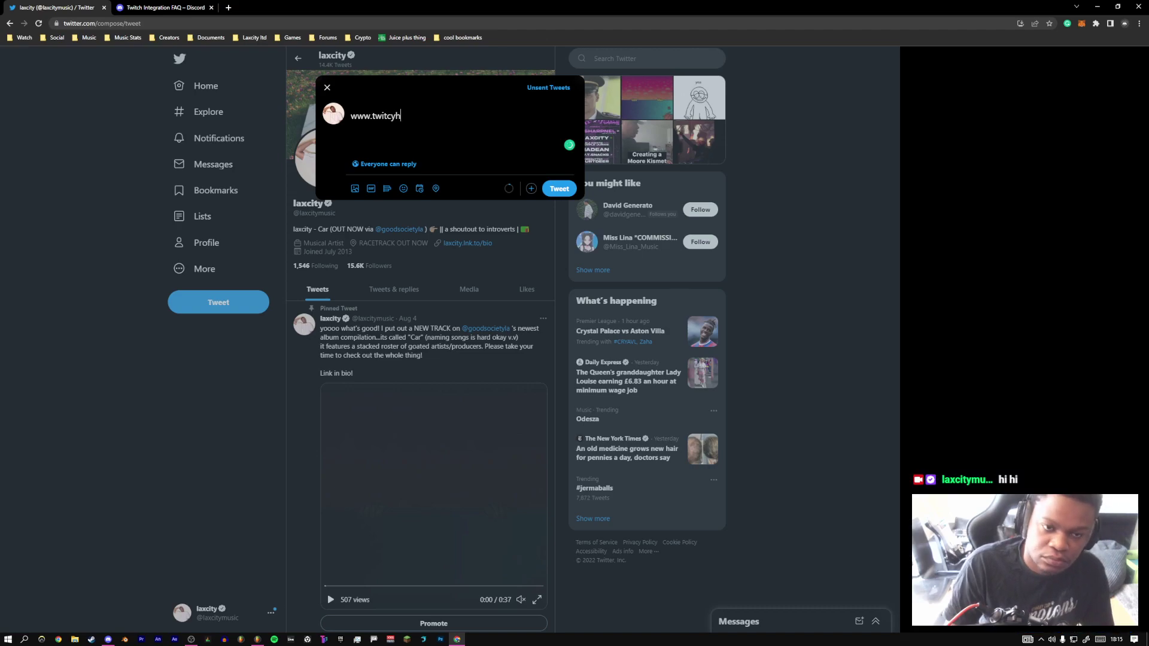
pyautogui.write('h.')
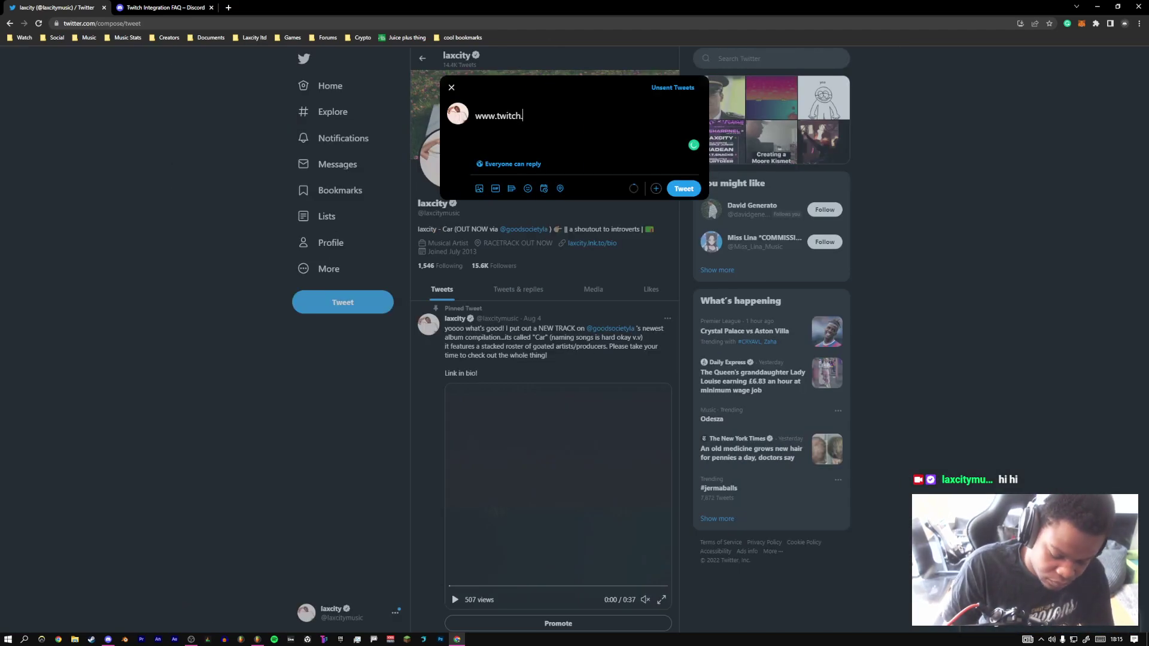
pyautogui.write('tv/laxcity')
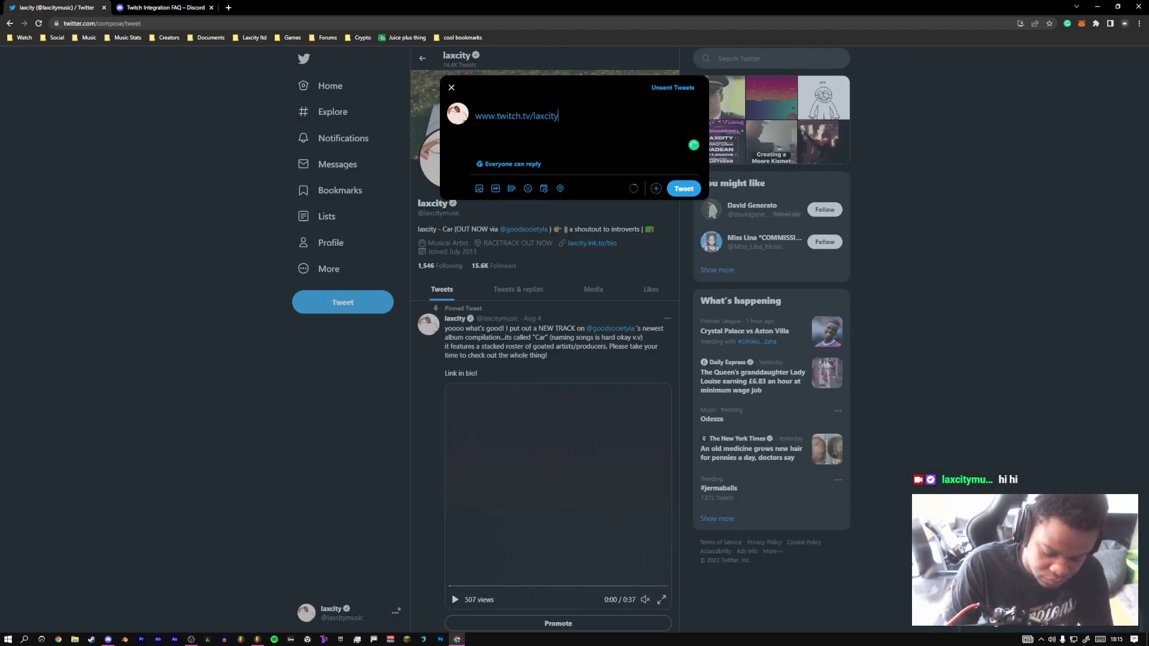
pyautogui.write('music co')
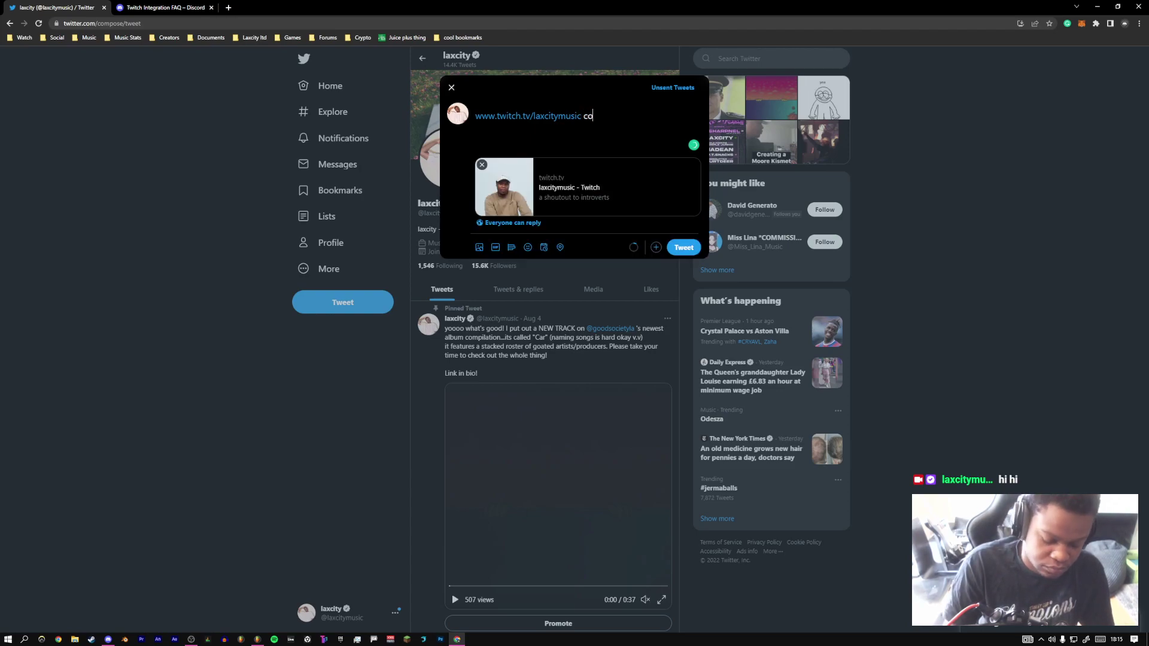
# Add "continuing the track from yesterday" after the link and post the tweet
pyautogui.write('ntinuin')
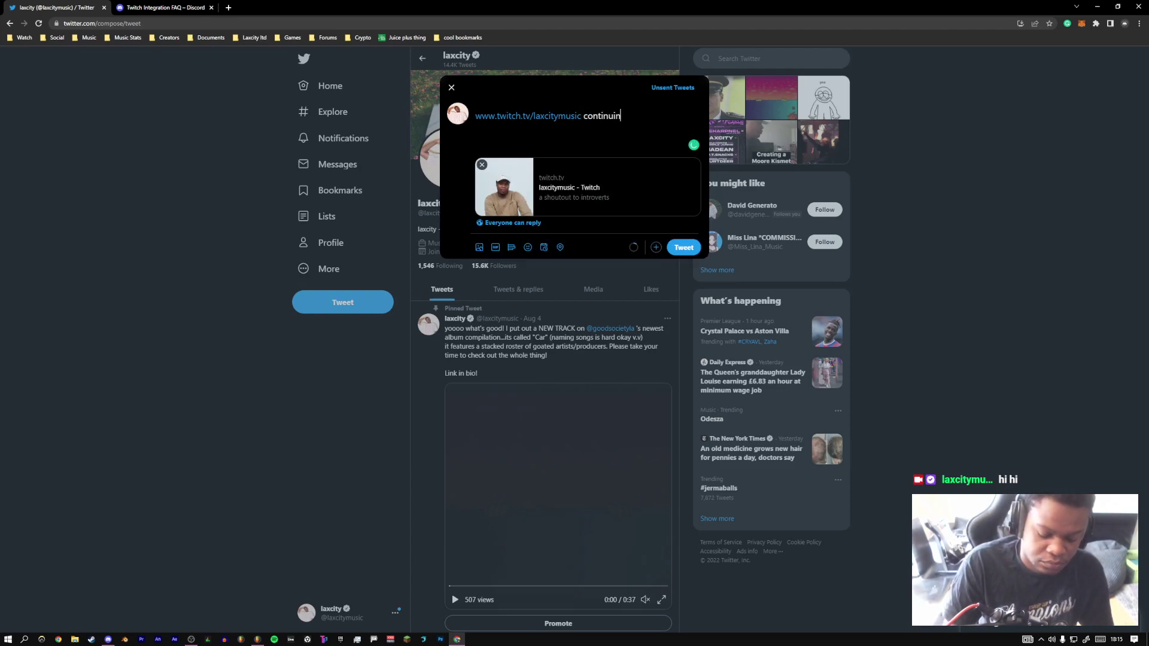
pyautogui.write('g the track from yeset')
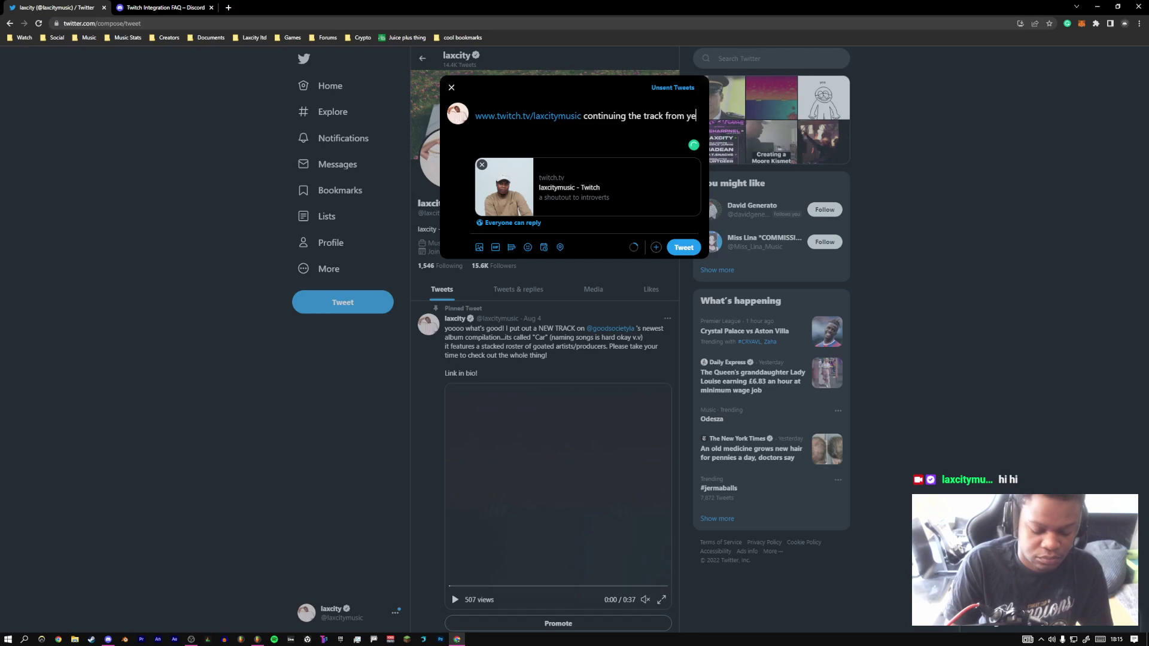
pyautogui.hotkey('ctrl', 'BackSpace')
pyautogui.write('yesterday')
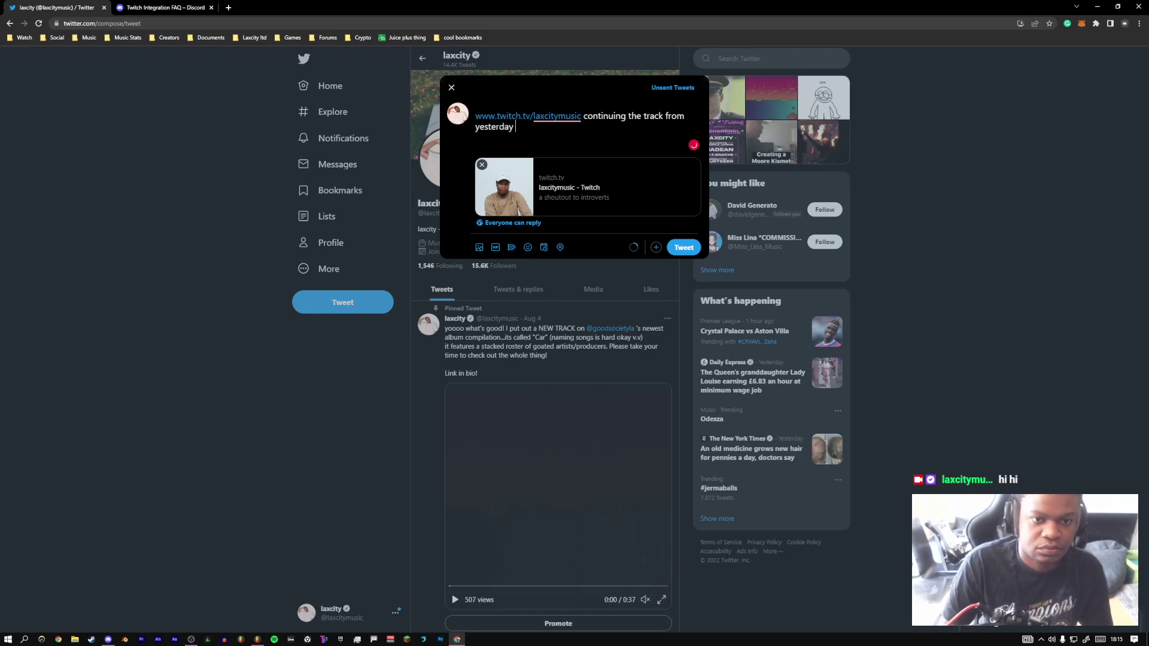
pyautogui.hotkey('ctrl', 'Return')
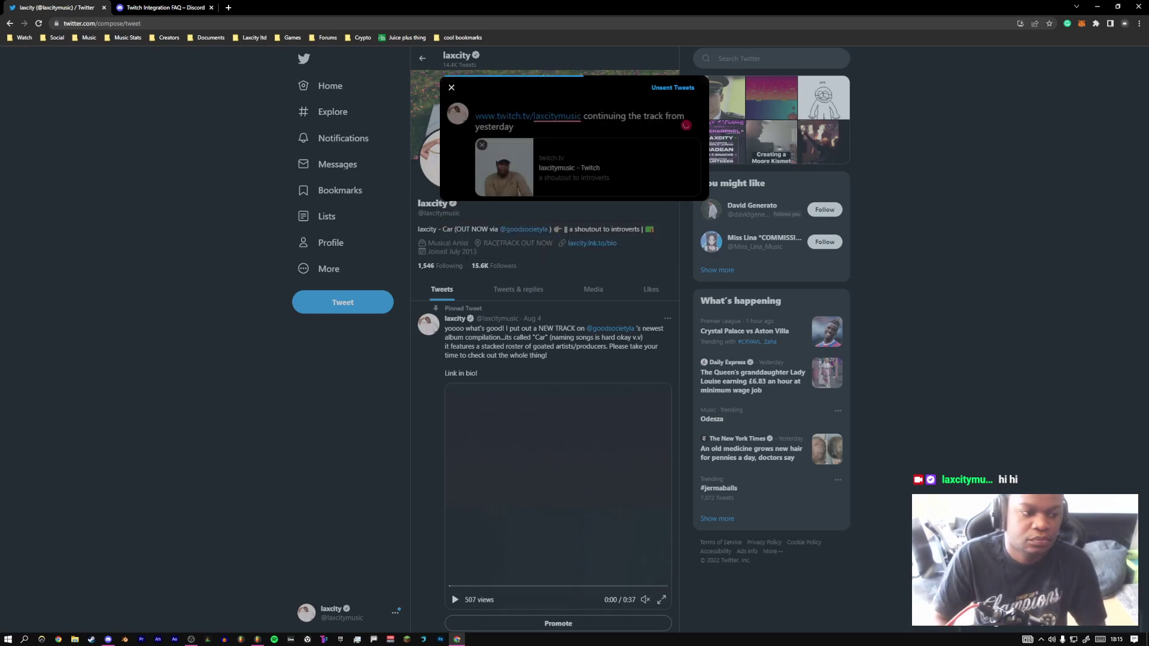
# Switch to FL Studio and repeat the Track 16 clips to the arrangement's end, dropping the fifth clip of each group of six
pyautogui.hotkey('alt', 'Tab')
pyautogui.hotkey('alt', 'Tab')
pyautogui.hotkey('alt', 'Tab')
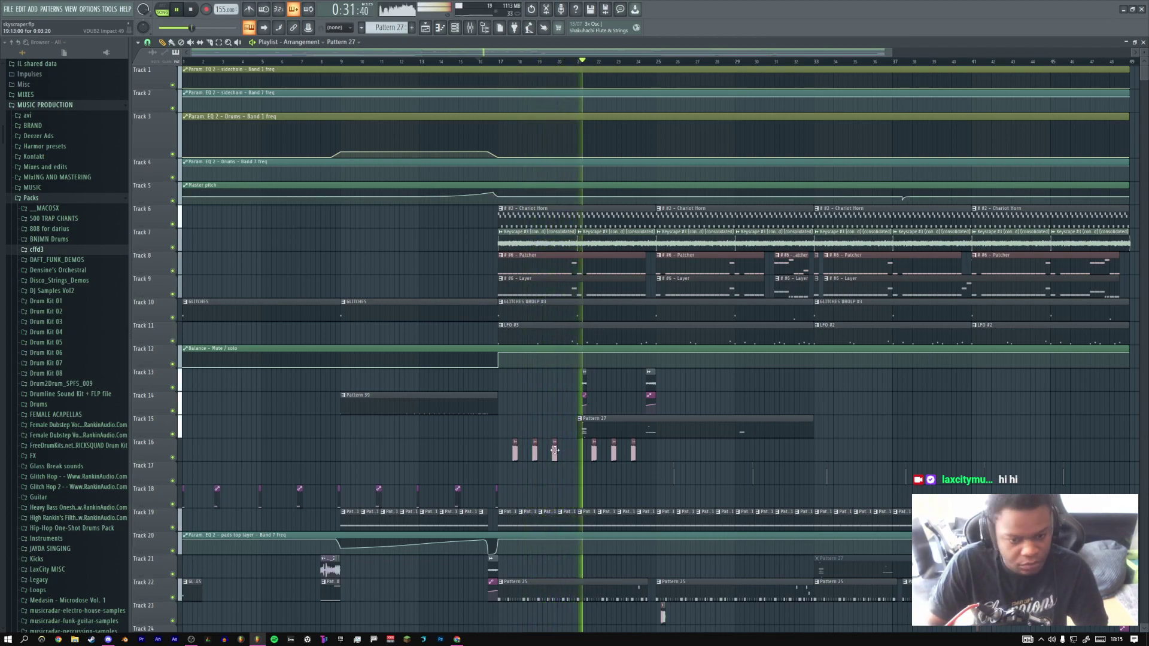
pyautogui.hotkey('ctrl', 'b')
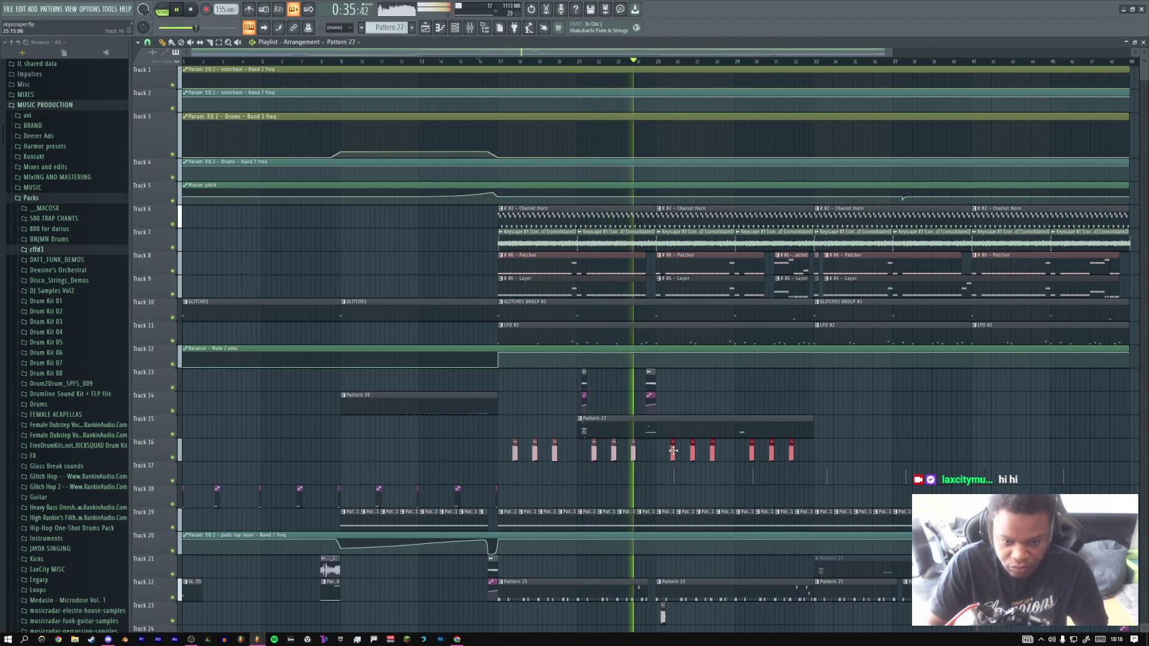
pyautogui.moveTo(621, 432); pyautogui.dragTo(530, 420)
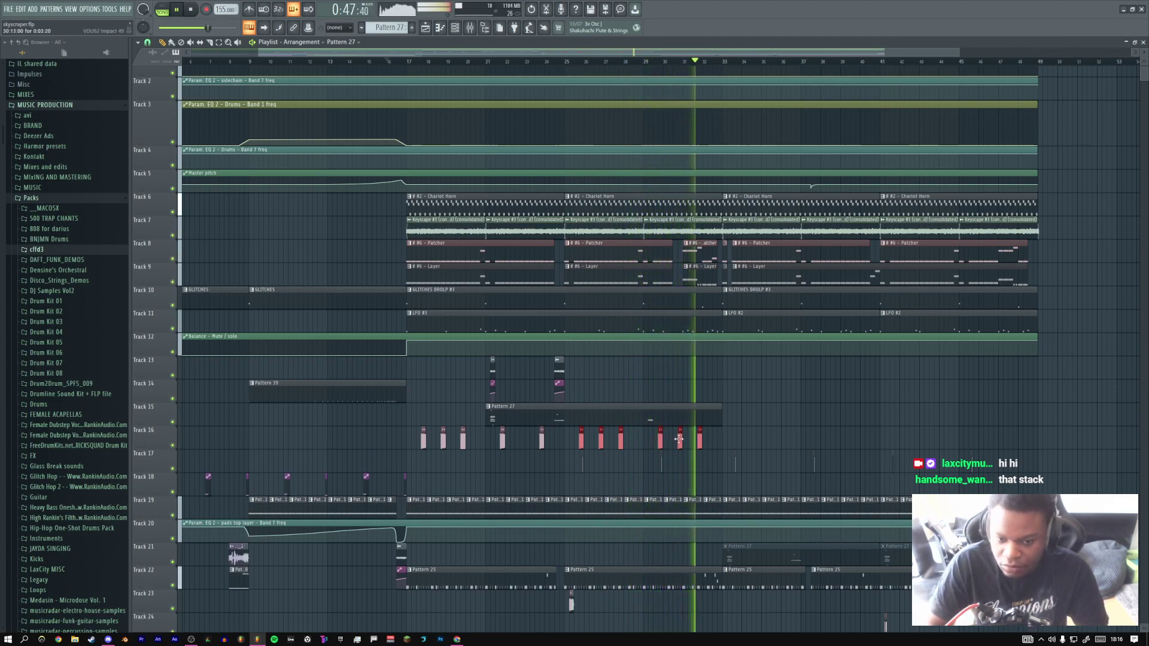
pyautogui.moveTo(713, 443); pyautogui.dragTo(748, 435)
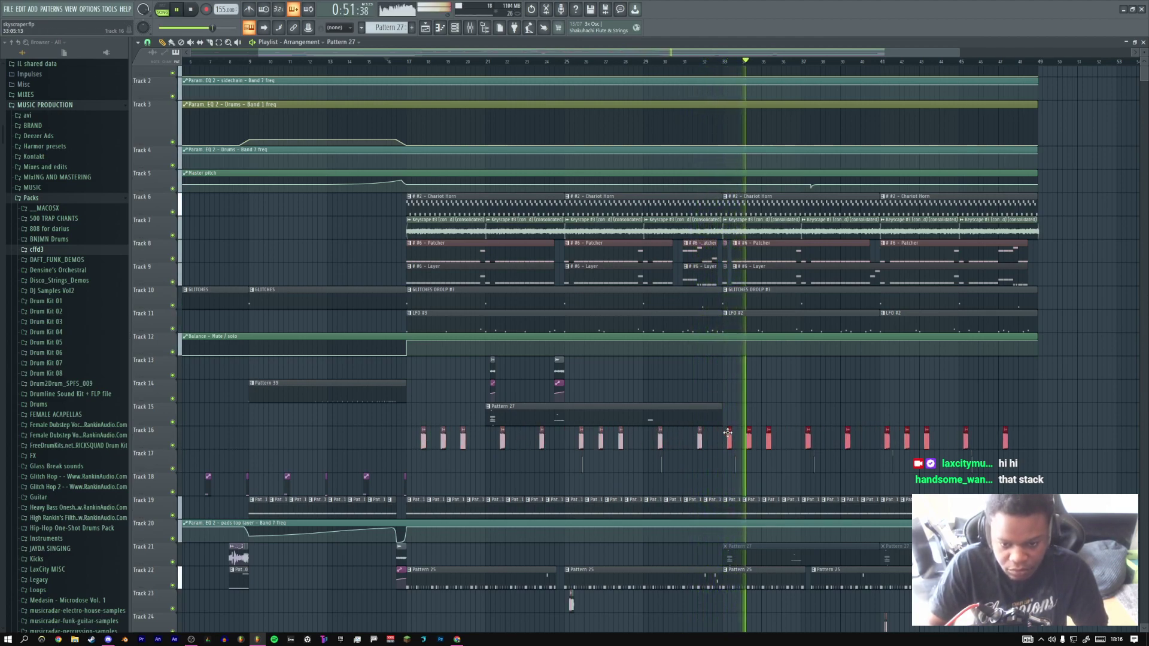
# Listen to the arrangement with the repeated Track 16 clips, replaying the section around bar 30 several times
pyautogui.press('space')
pyautogui.click(670, 62)
pyautogui.press('space')
pyautogui.press('space')
pyautogui.click(482, 63)
pyautogui.press('space')
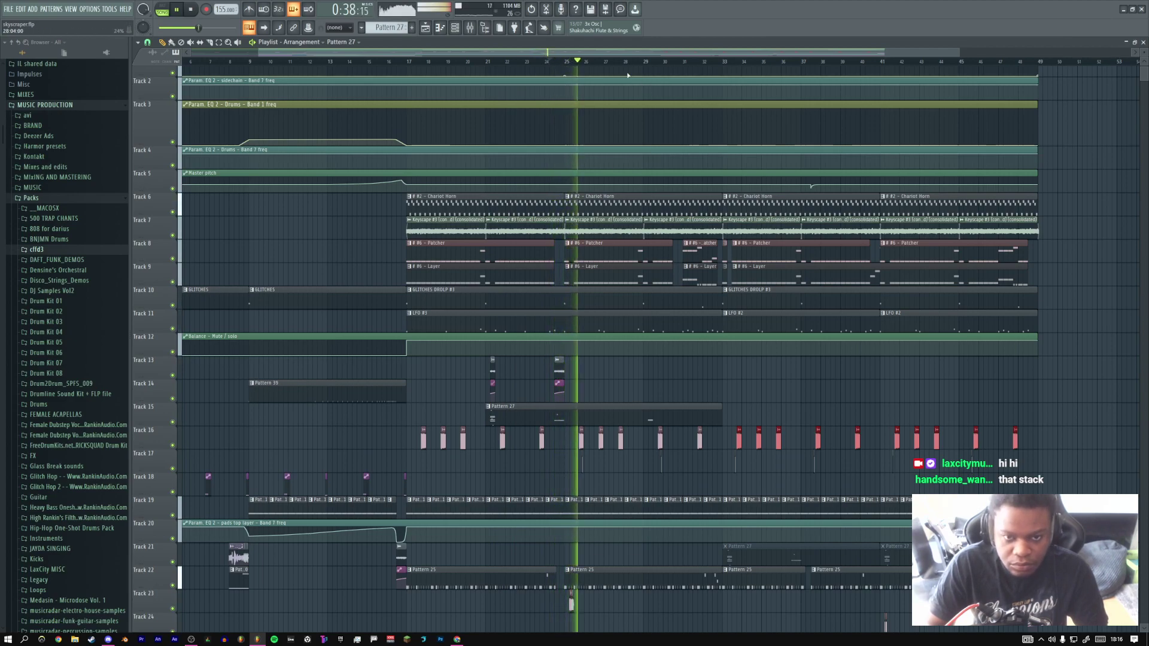
pyautogui.press('space')
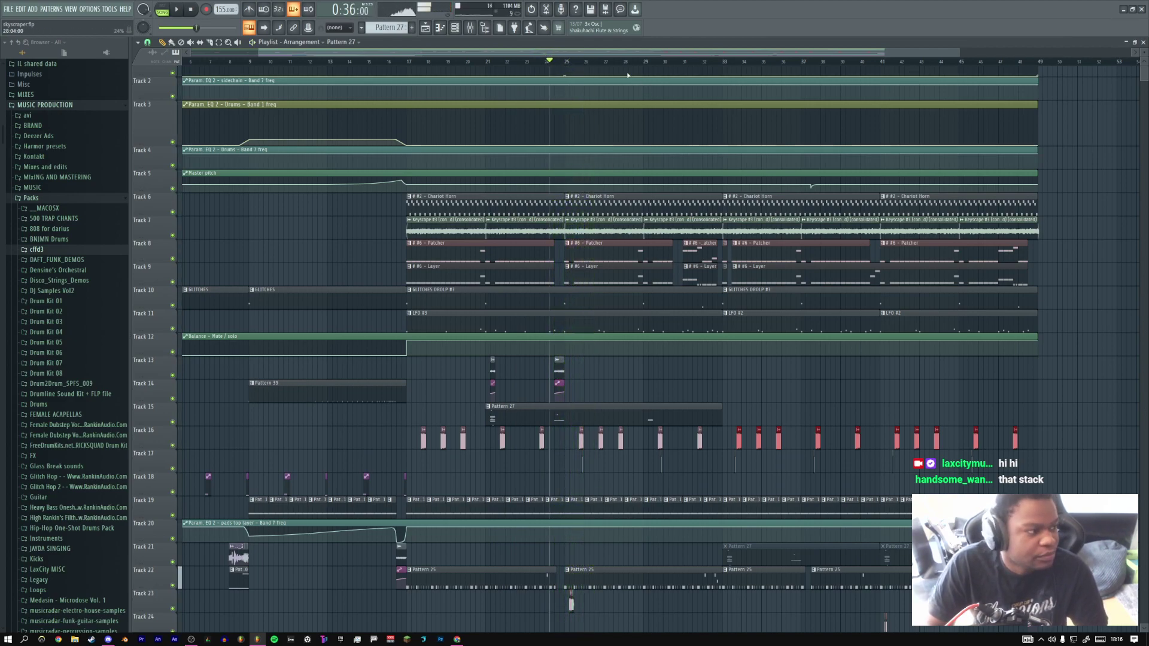
pyautogui.press('space')
pyautogui.click(674, 62)
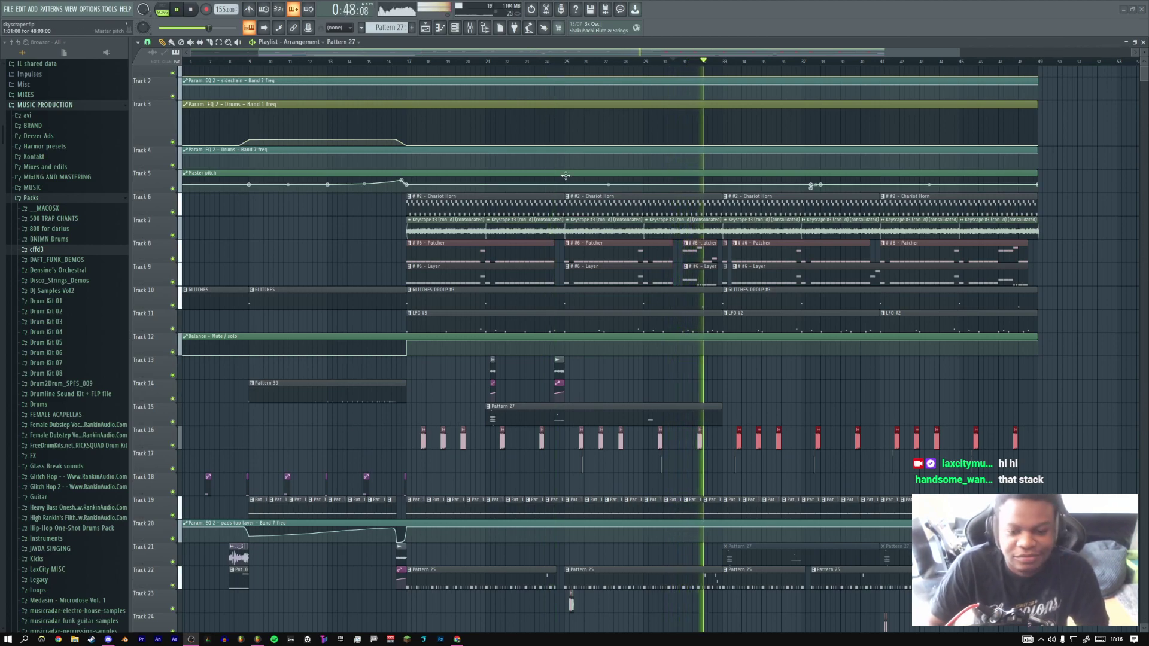
pyautogui.click(669, 62)
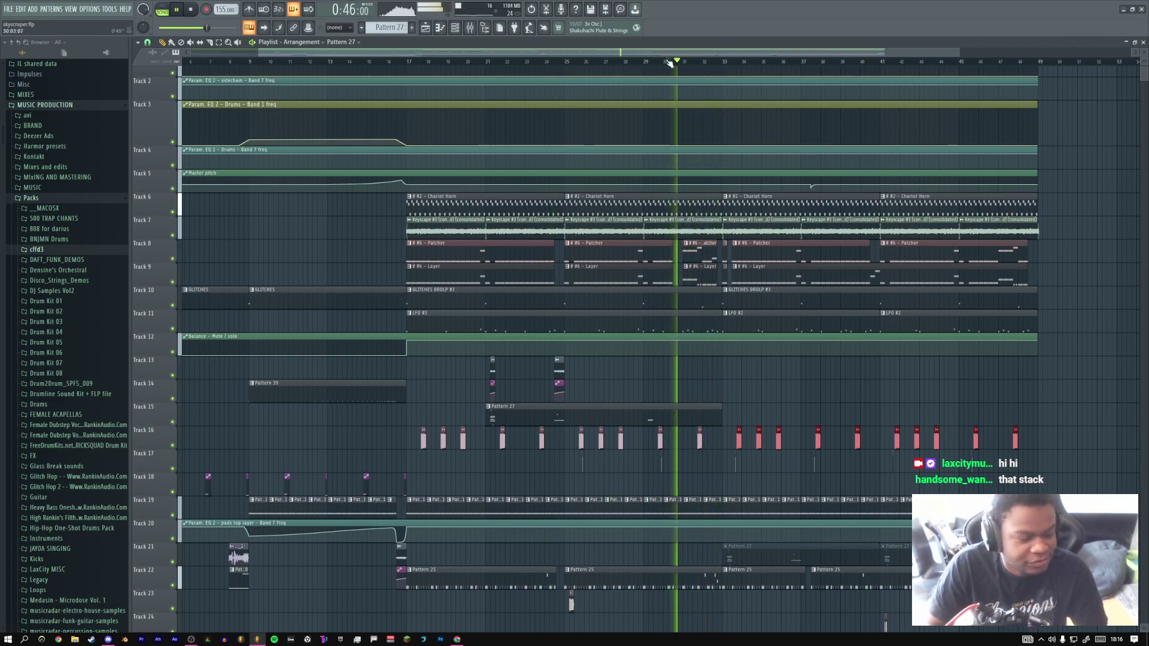
pyautogui.click(667, 62)
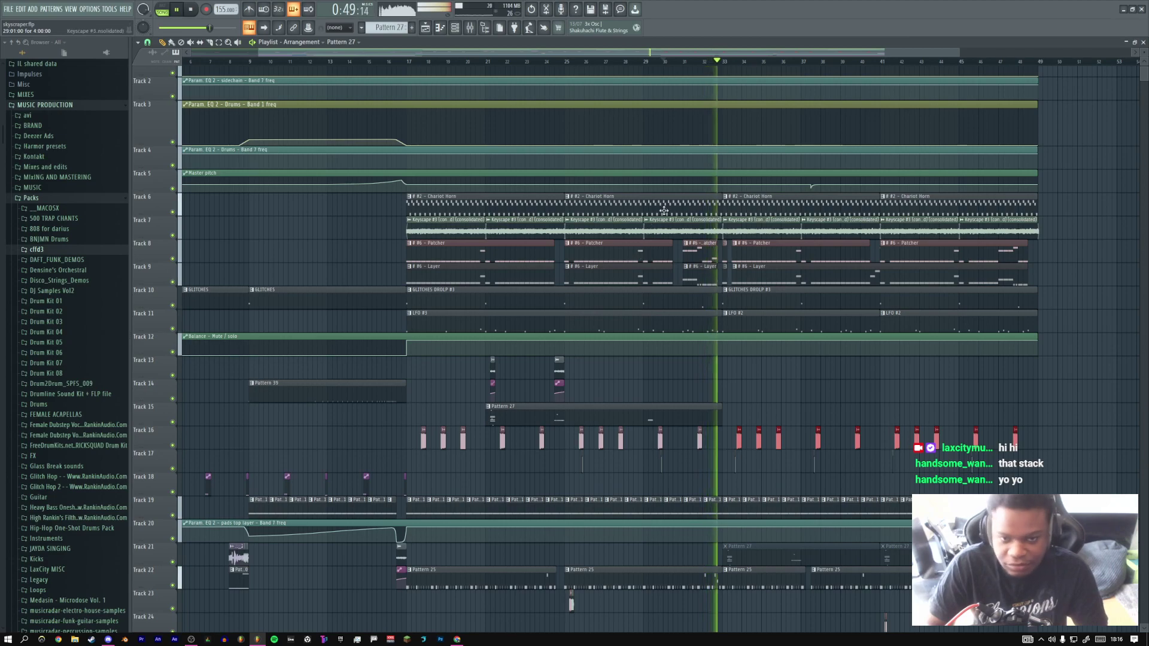
pyautogui.click(666, 62)
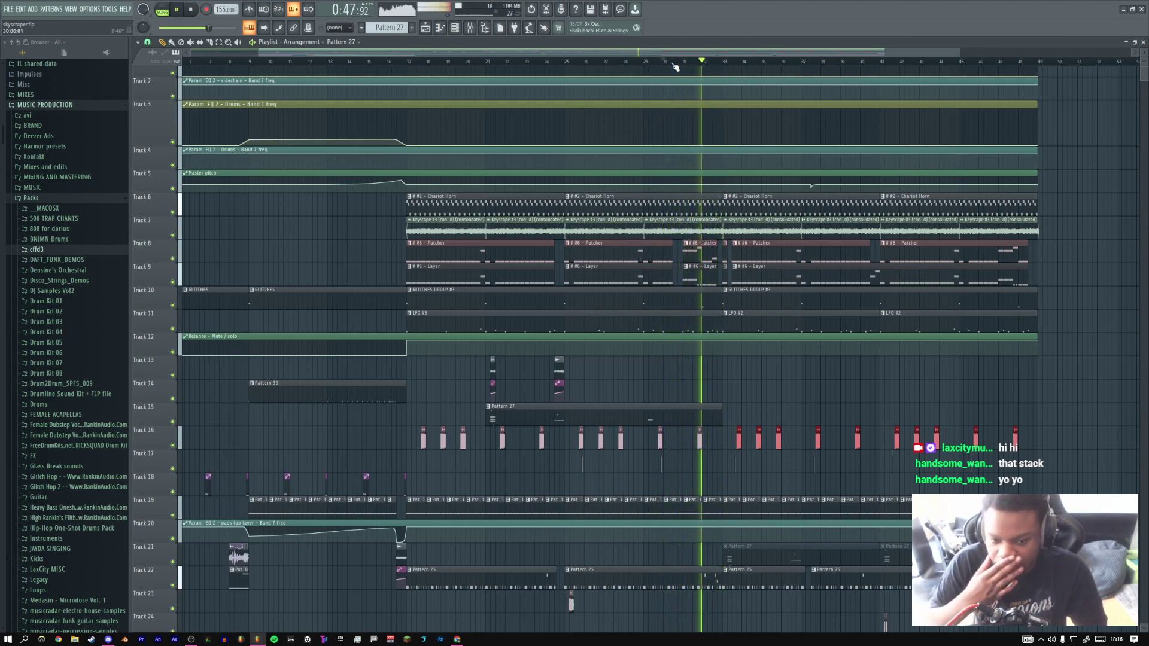
pyautogui.press('space')
pyautogui.press('space')
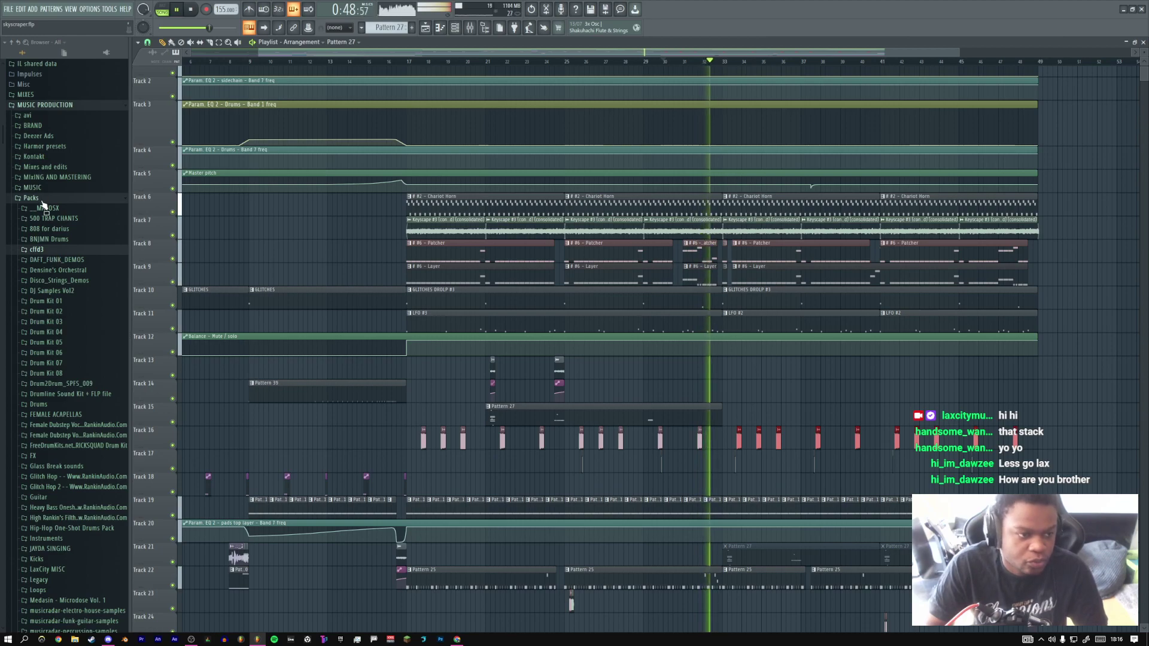
# Look through the VDUB2 pack's folders and open Pattern 27's notes along with the channel rack, with playback stopped
pyautogui.click(37, 250)
pyautogui.press('space')
pyautogui.press('space')
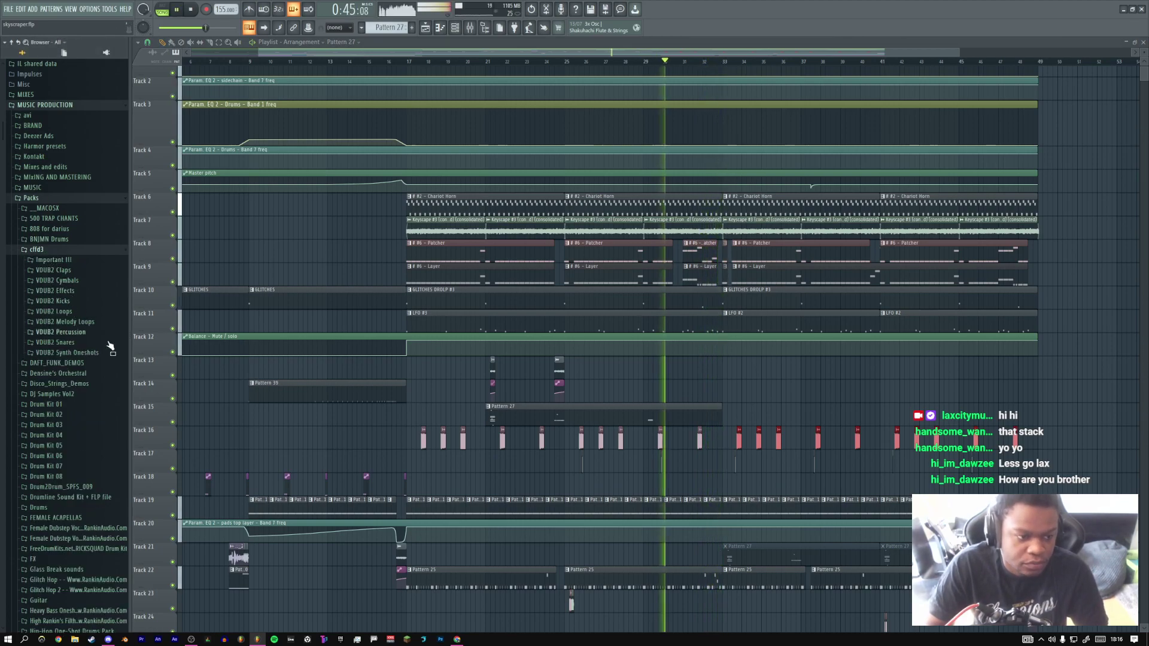
pyautogui.doubleClick(669, 412)
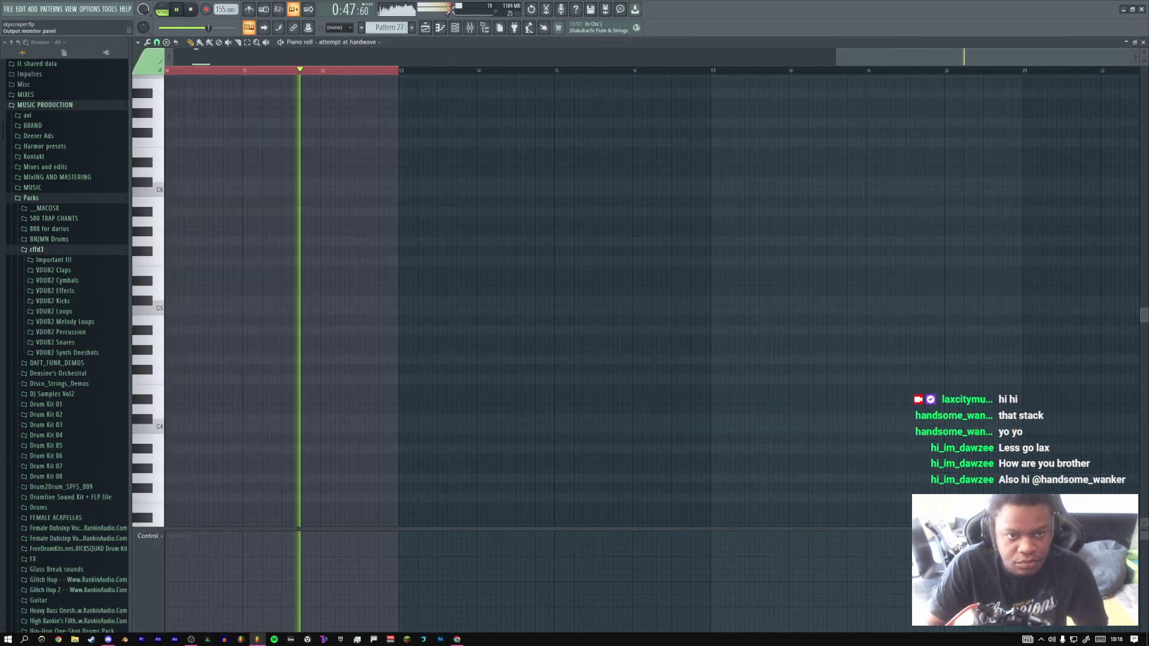
pyautogui.click(454, 27)
pyautogui.press('space')
# Collapse the Packs folder in the sample browser and expand the SAMPLE PACKS folder
pyautogui.click(65, 250)
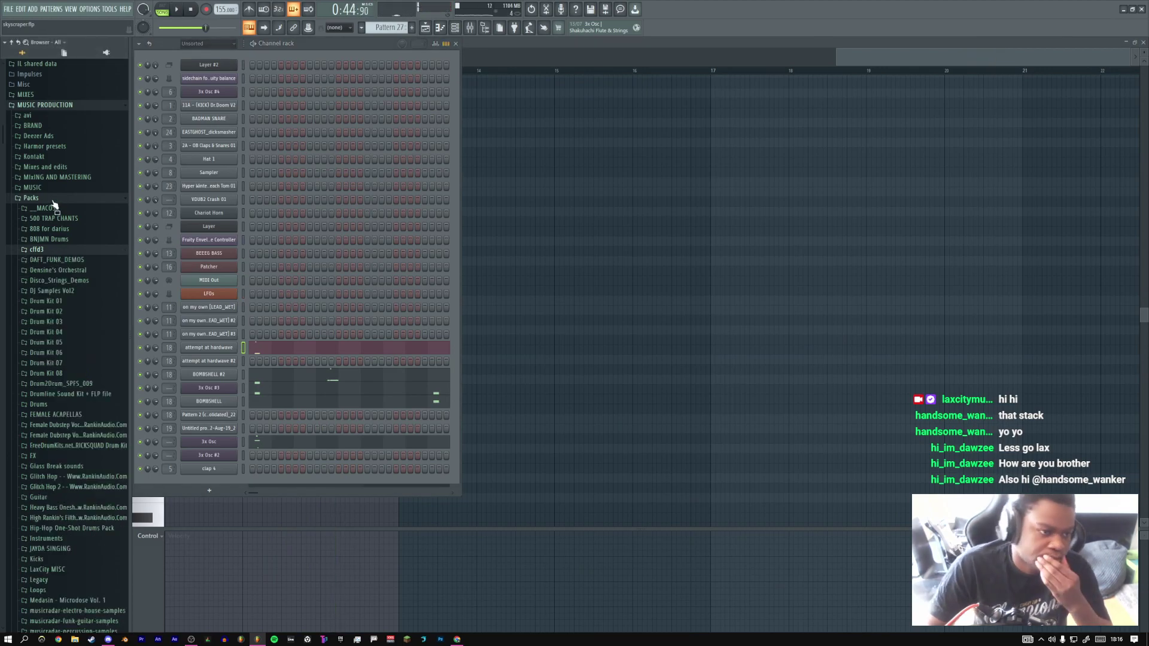
pyautogui.click(52, 199)
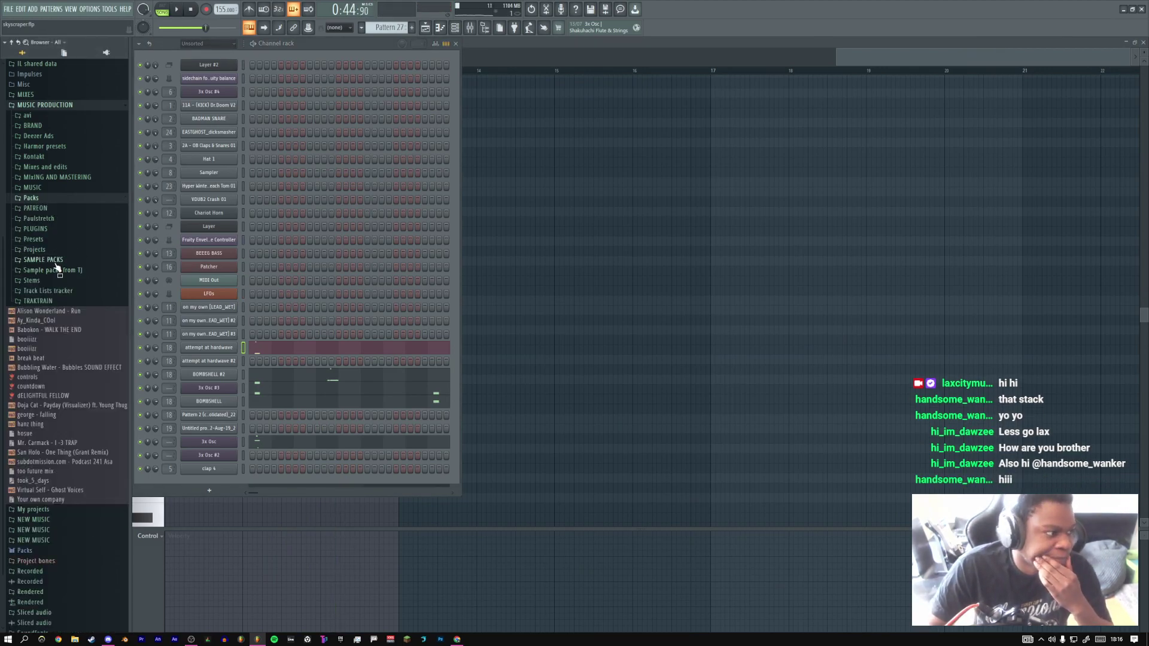
pyautogui.click(56, 261)
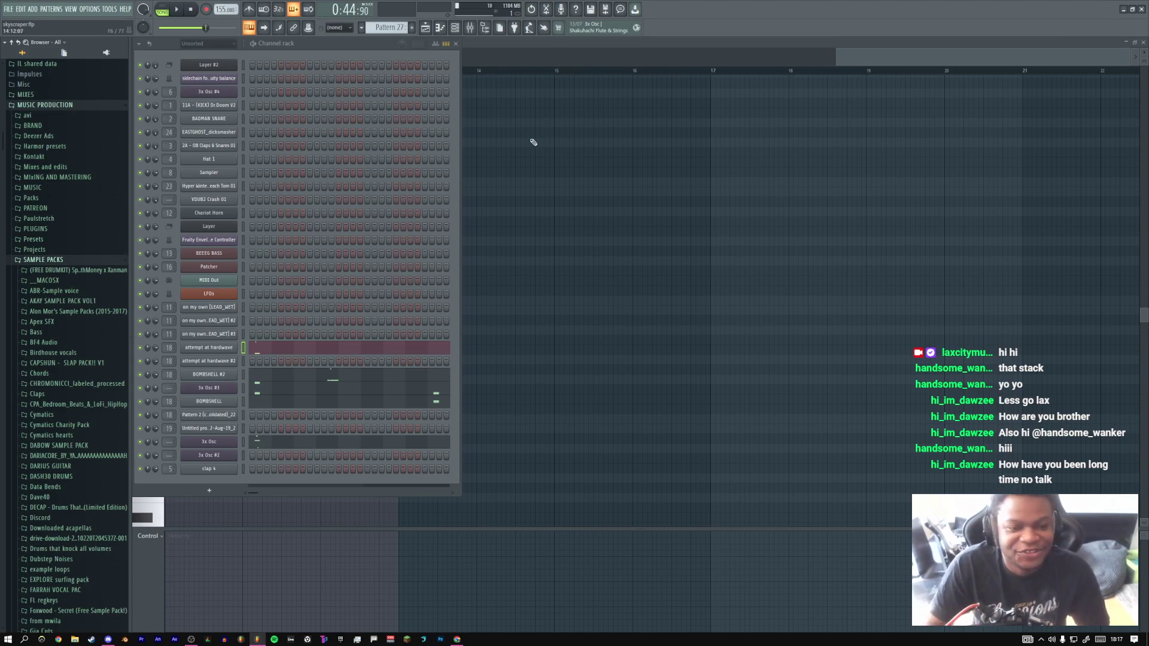
# Close the piano roll, reposition the channel rack and bring the playlist back into view
pyautogui.press('F7')
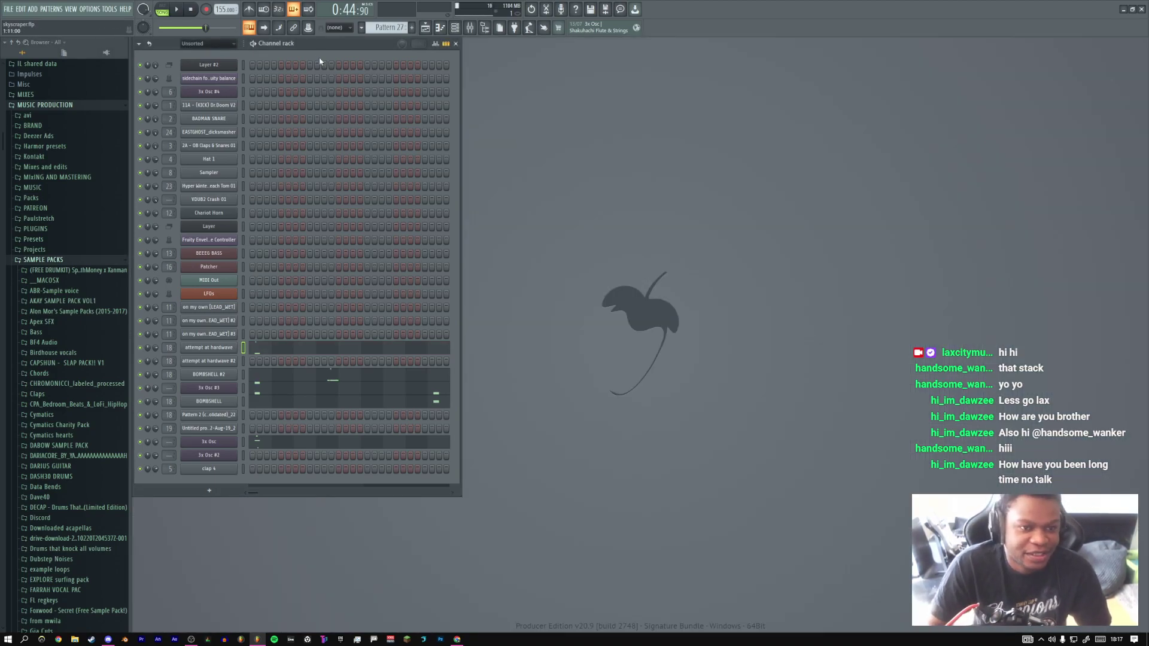
pyautogui.moveTo(317, 43); pyautogui.dragTo(335, 53)
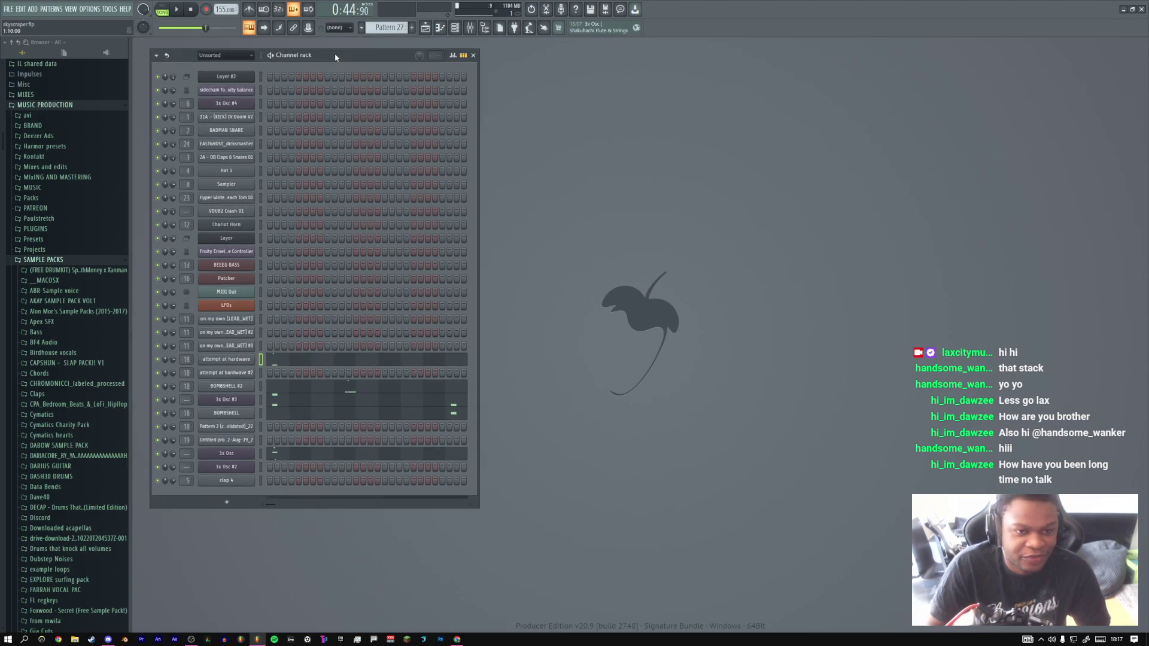
pyautogui.click(426, 29)
pyautogui.click(426, 30)
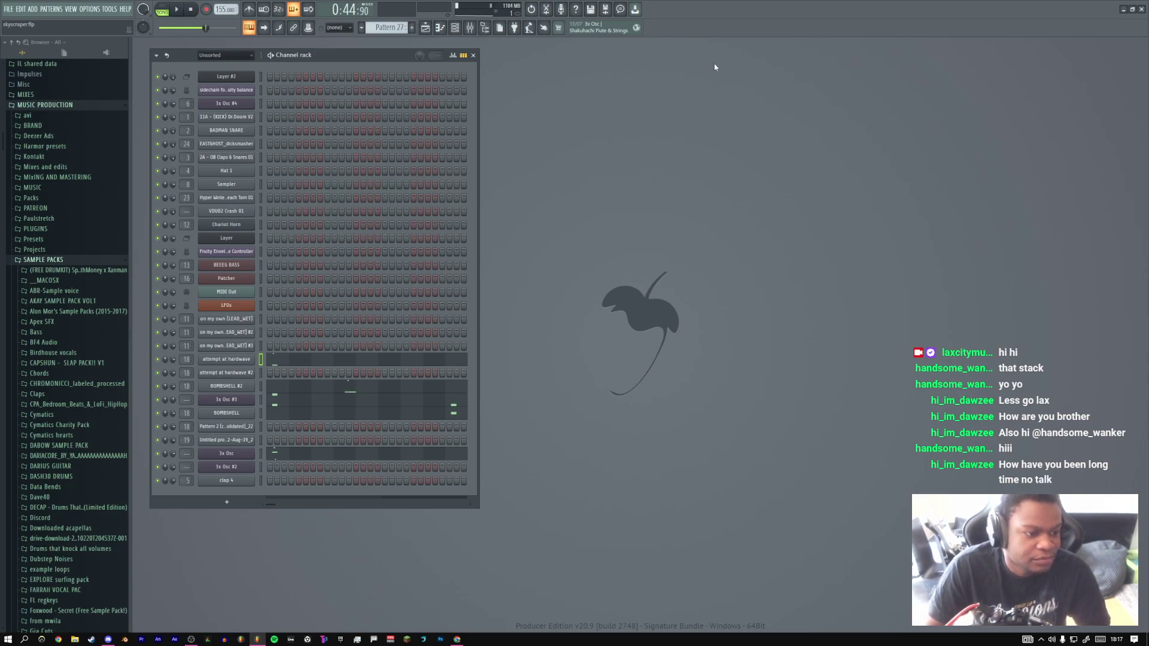
pyautogui.click(426, 30)
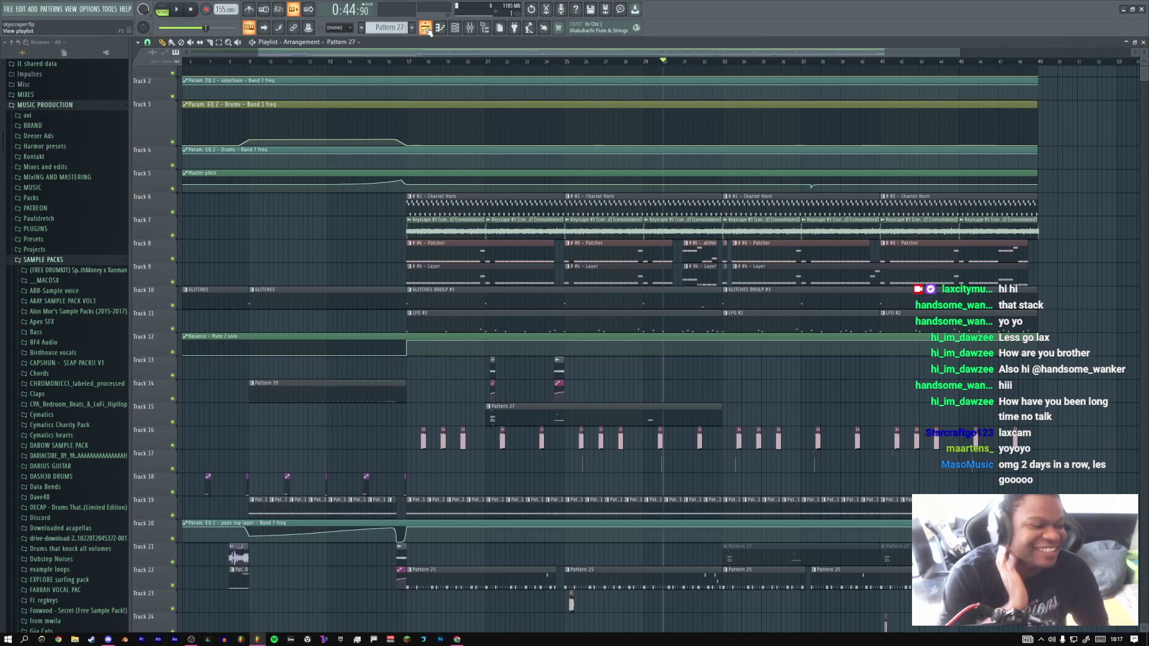
# Set the playback position to bar 17 and insert two empty tracks above the Chariot Horn track
pyautogui.click(397, 62)
pyautogui.moveTo(407, 65)
pyautogui.mouseDown()
pyautogui.moveTo(426, 62)
pyautogui.moveTo(406, 63)
pyautogui.mouseUp()
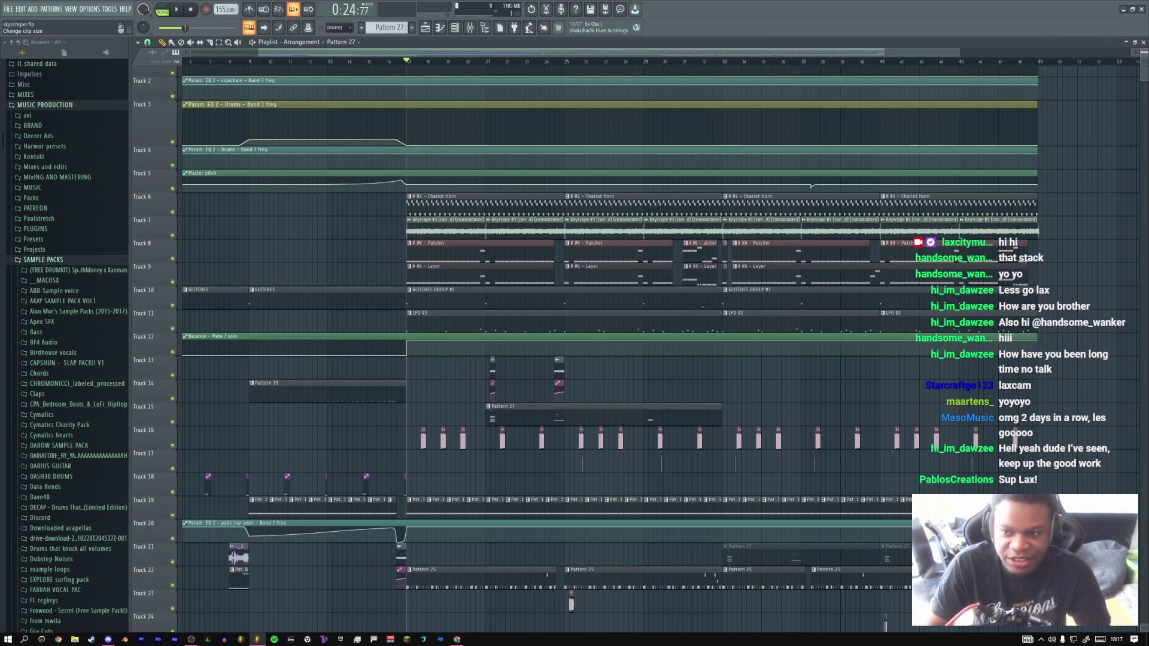
pyautogui.moveTo(1144, 53); pyautogui.dragTo(1144, 65)
pyautogui.rightClick(159, 164)
pyautogui.press('i')
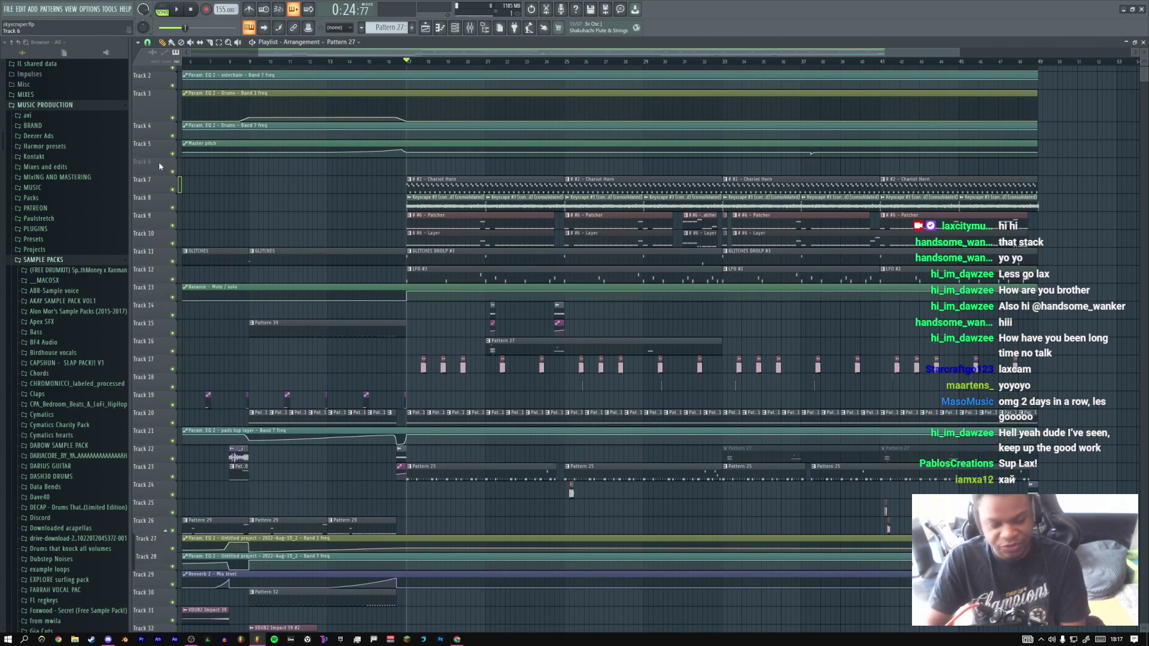
pyautogui.rightClick(160, 164)
pyautogui.press('i')
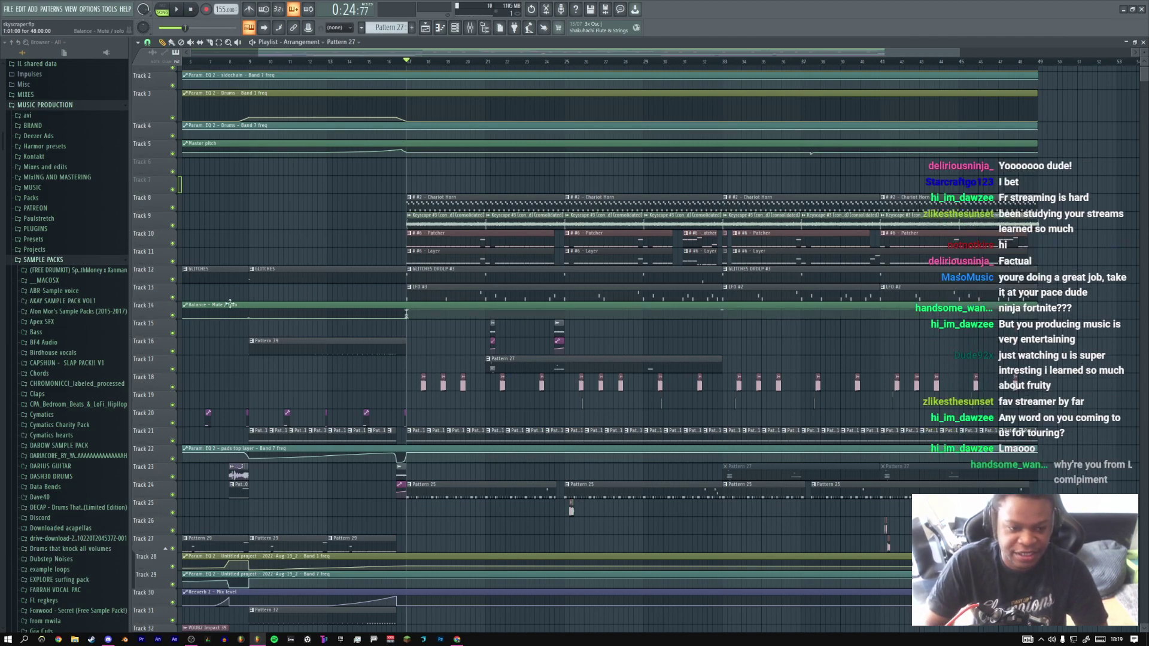
pyautogui.moveTo(252, 230); pyautogui.dragTo(328, 253)
pyautogui.scroll(-2, 471, 261)
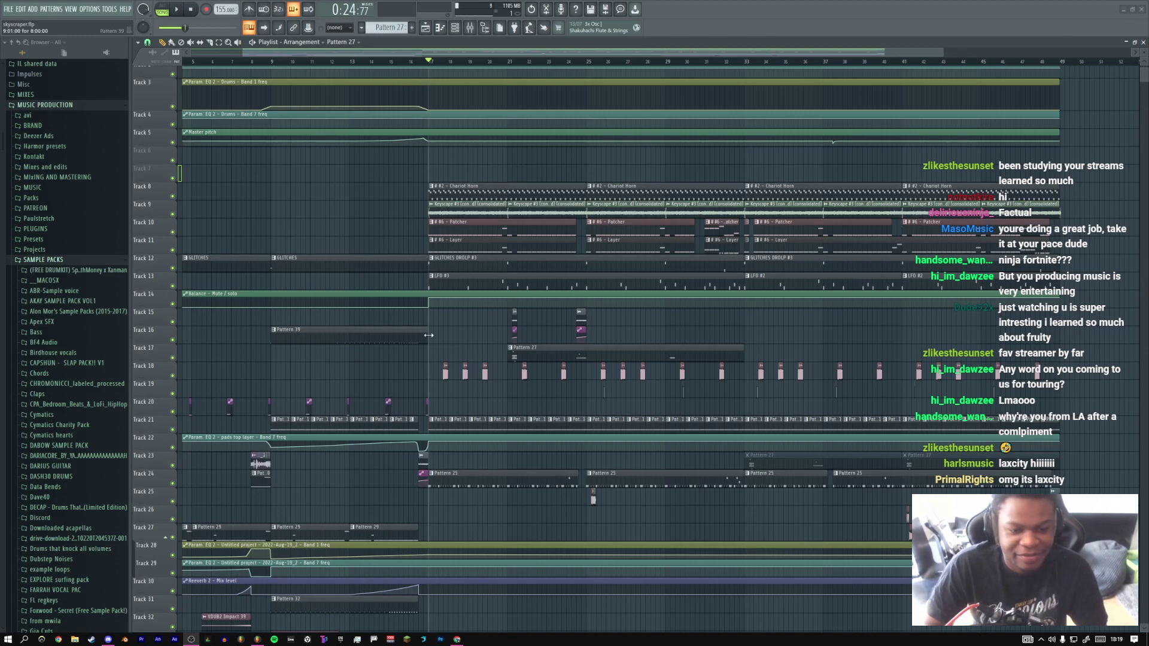
# Look over the playlist arrangement before and after the bar 17 drop, including the lower tracks
pyautogui.hscroll(-3, 479, 169)
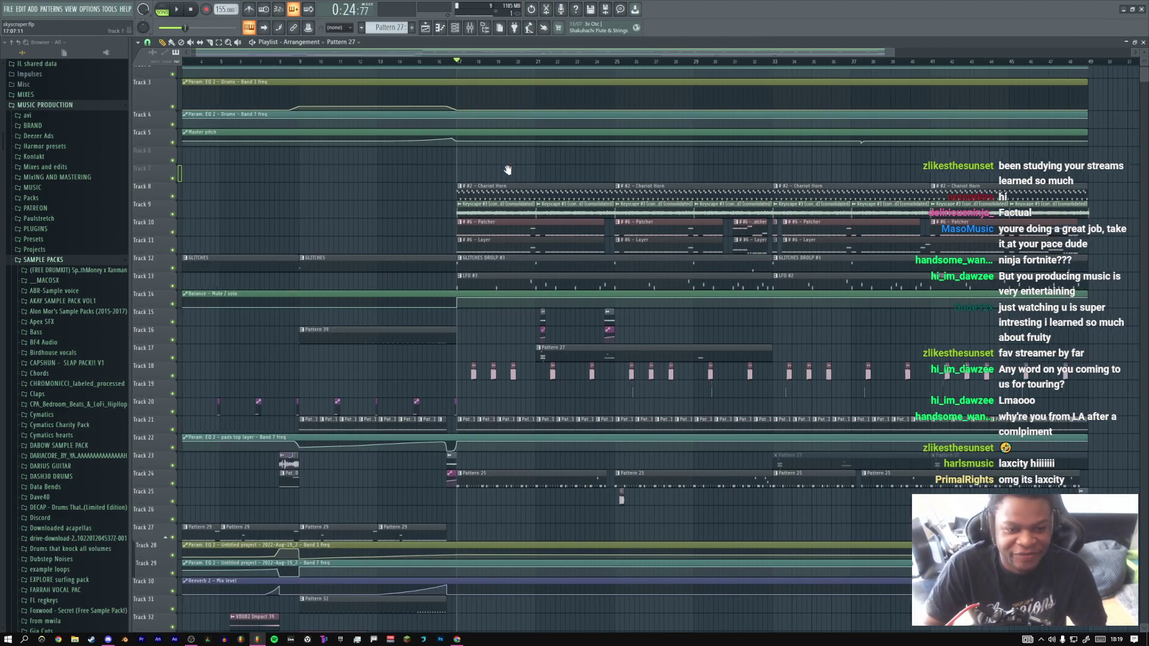
pyautogui.scroll(-5, 565, 214)
pyautogui.scroll(6, 522, 235)
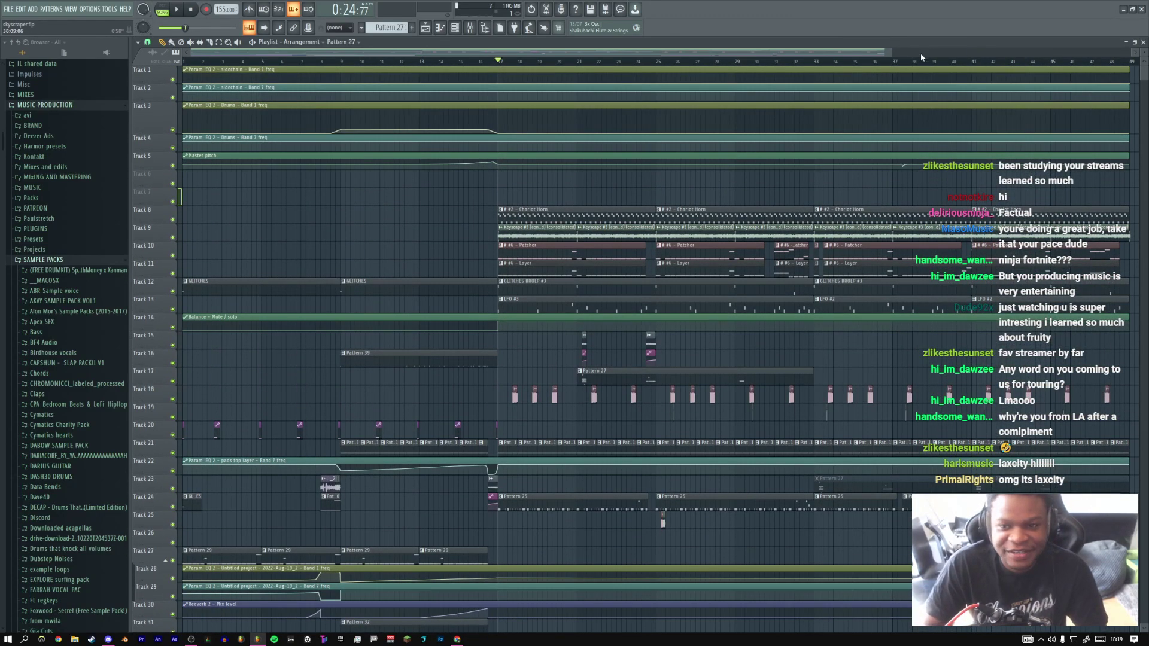
pyautogui.moveTo(891, 52); pyautogui.dragTo(583, 58)
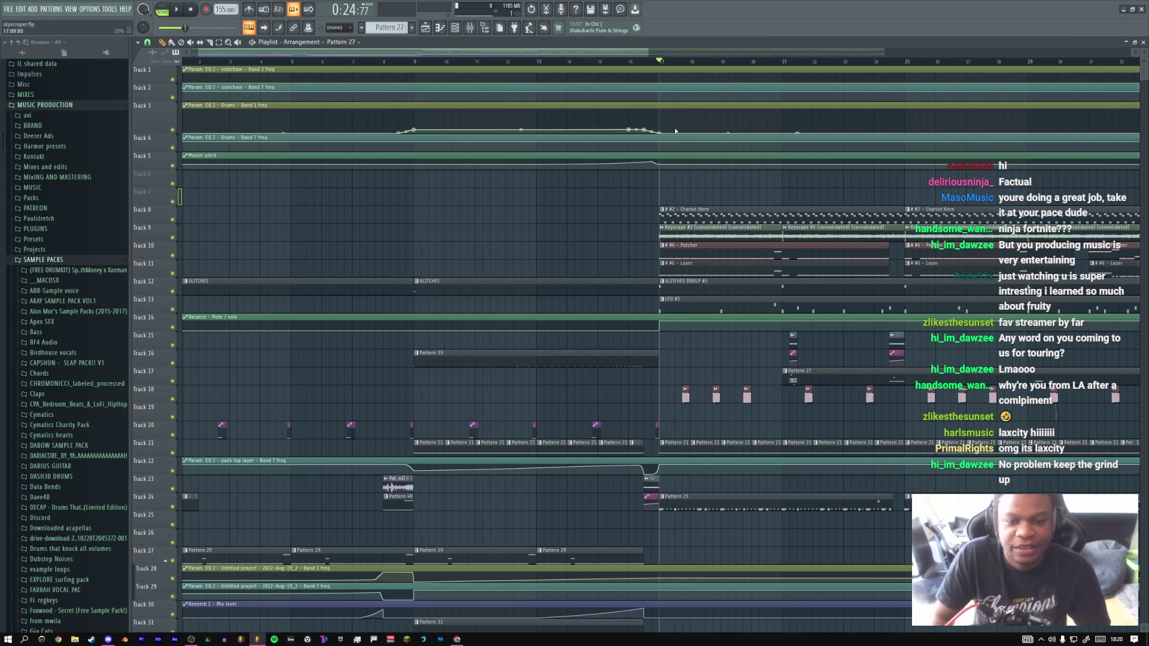
pyautogui.moveTo(748, 198); pyautogui.dragTo(568, 172)
pyautogui.scroll(-3, 643, 169)
pyautogui.moveTo(644, 169); pyautogui.dragTo(508, 173)
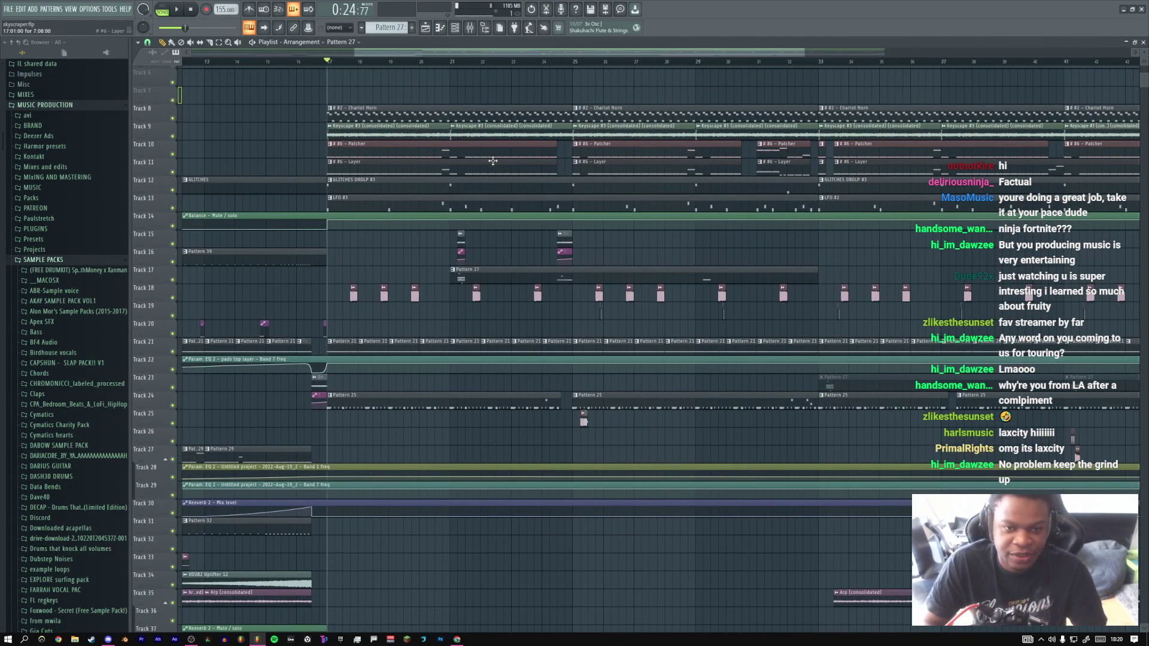
pyautogui.moveTo(492, 52); pyautogui.dragTo(387, 62)
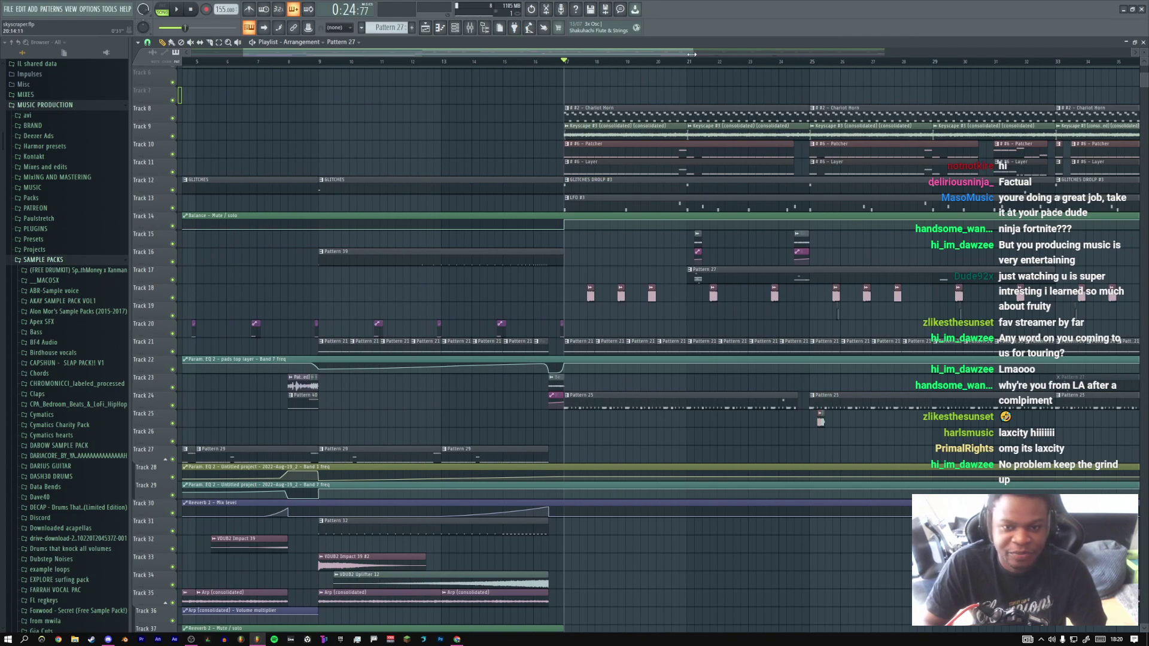
pyautogui.moveTo(692, 54); pyautogui.dragTo(856, 67)
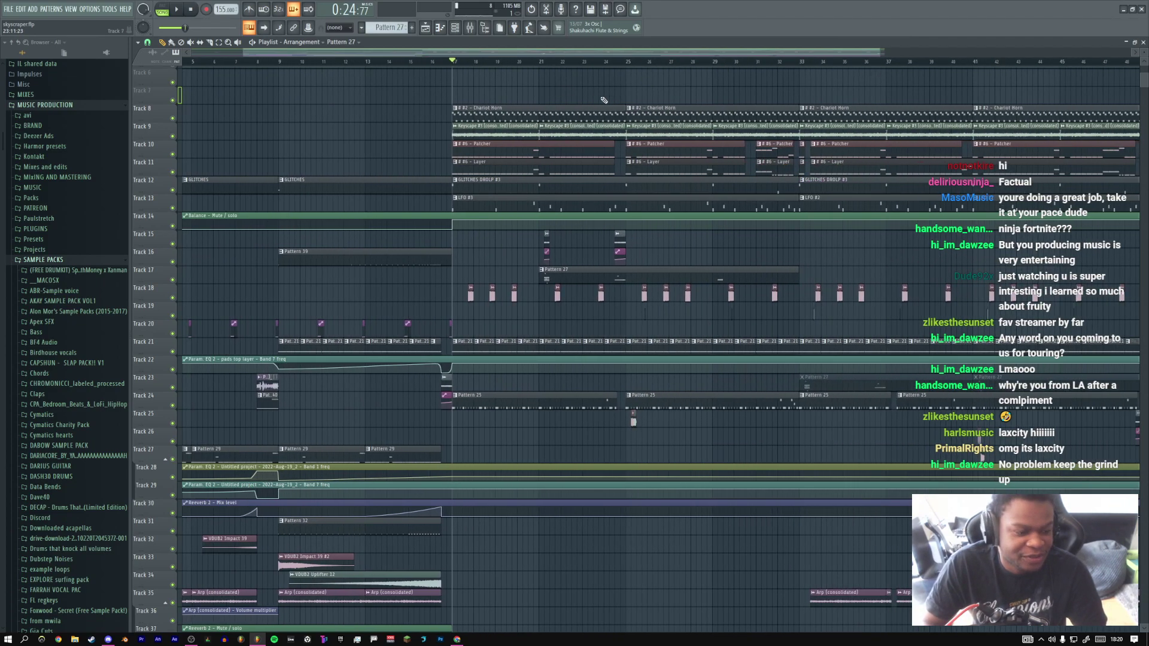
# Listen to the arrangement from bar 25, then from around bars 30 and 29
pyautogui.moveTo(439, 63)
pyautogui.mouseDown()
pyautogui.moveTo(731, 92)
pyautogui.moveTo(627, 85)
pyautogui.mouseUp()
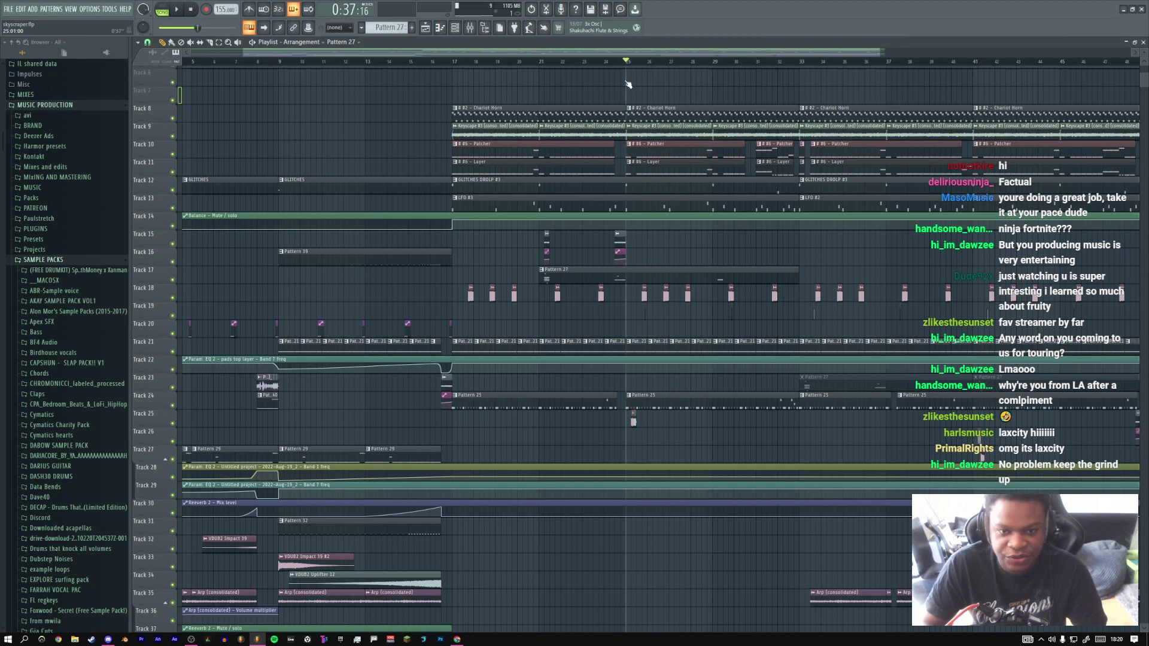
pyautogui.press('space')
pyautogui.click(753, 63)
pyautogui.click(747, 63)
pyautogui.click(734, 63)
pyautogui.press('space')
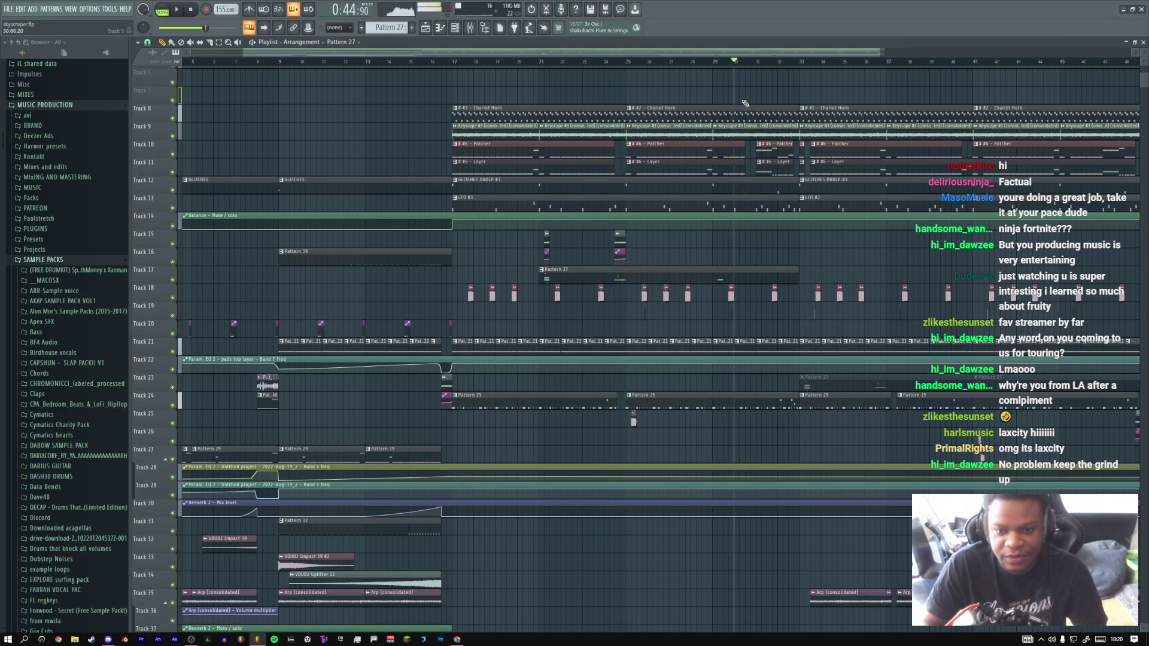
pyautogui.click(708, 61)
pyautogui.press('space')
pyautogui.press('space')
pyautogui.press('space')
# Check Pattern 27's notes and its channels in the channel rack during playback, then return to the playlist
pyautogui.doubleClick(567, 272)
pyautogui.click(454, 27)
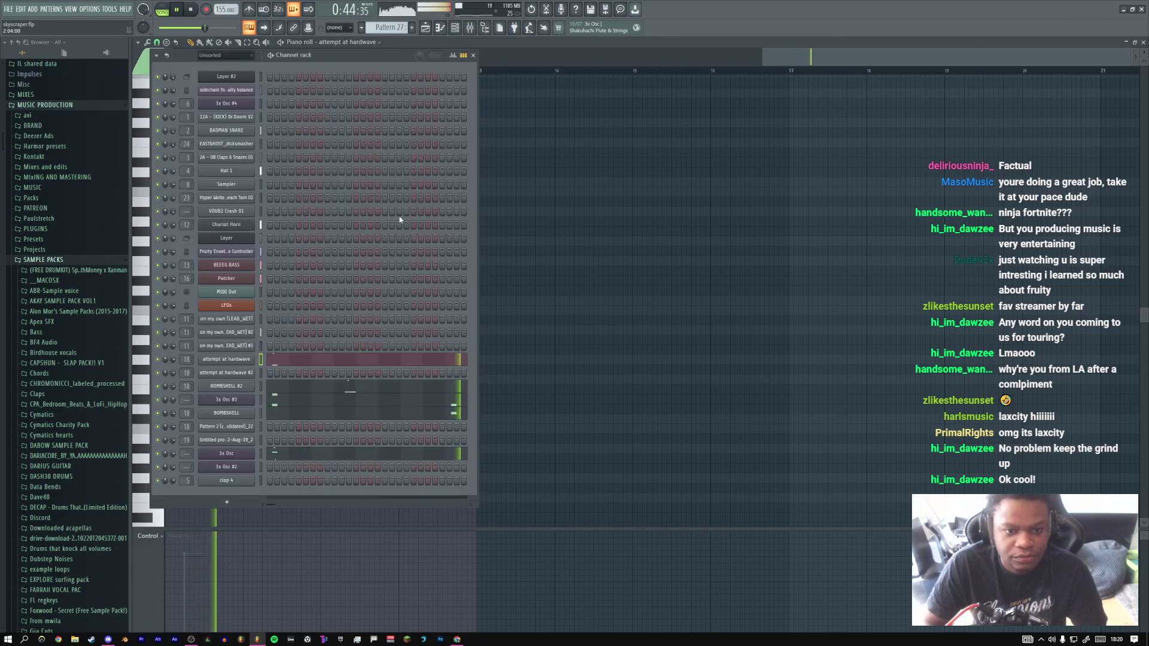
pyautogui.press('space')
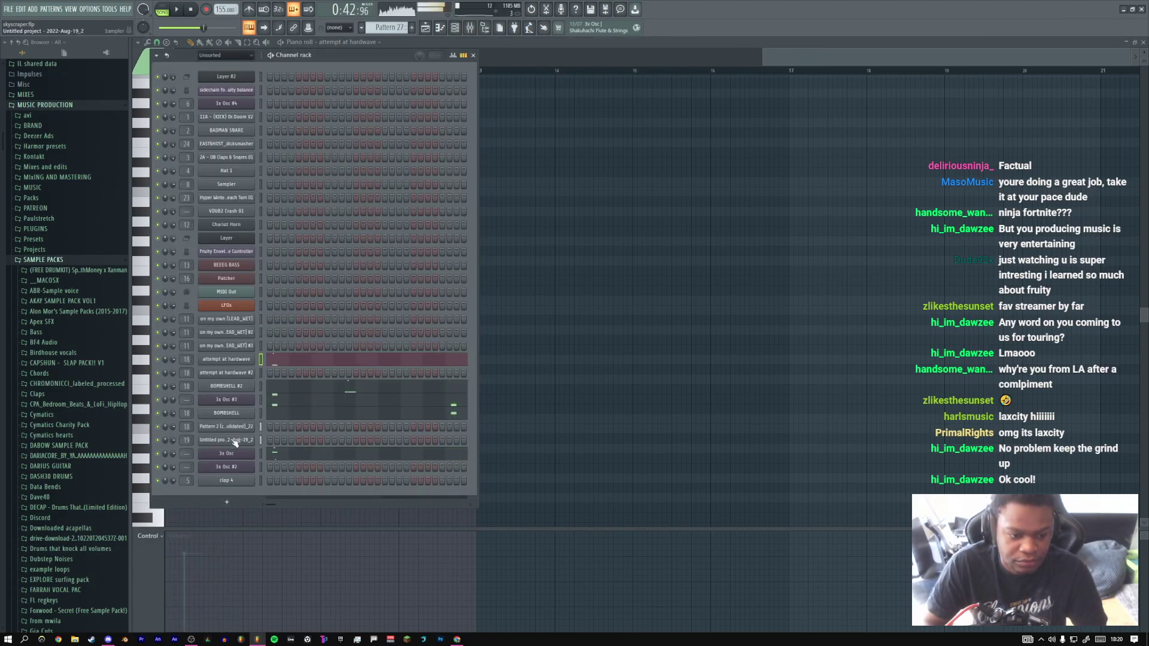
pyautogui.press('space')
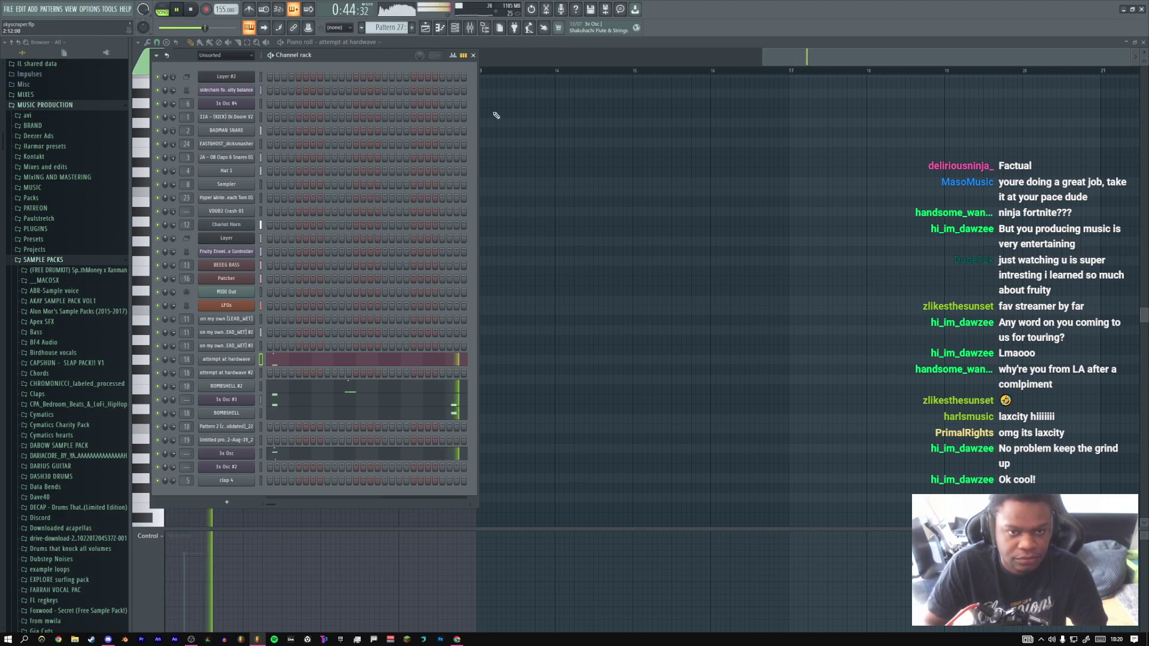
pyautogui.click(427, 25)
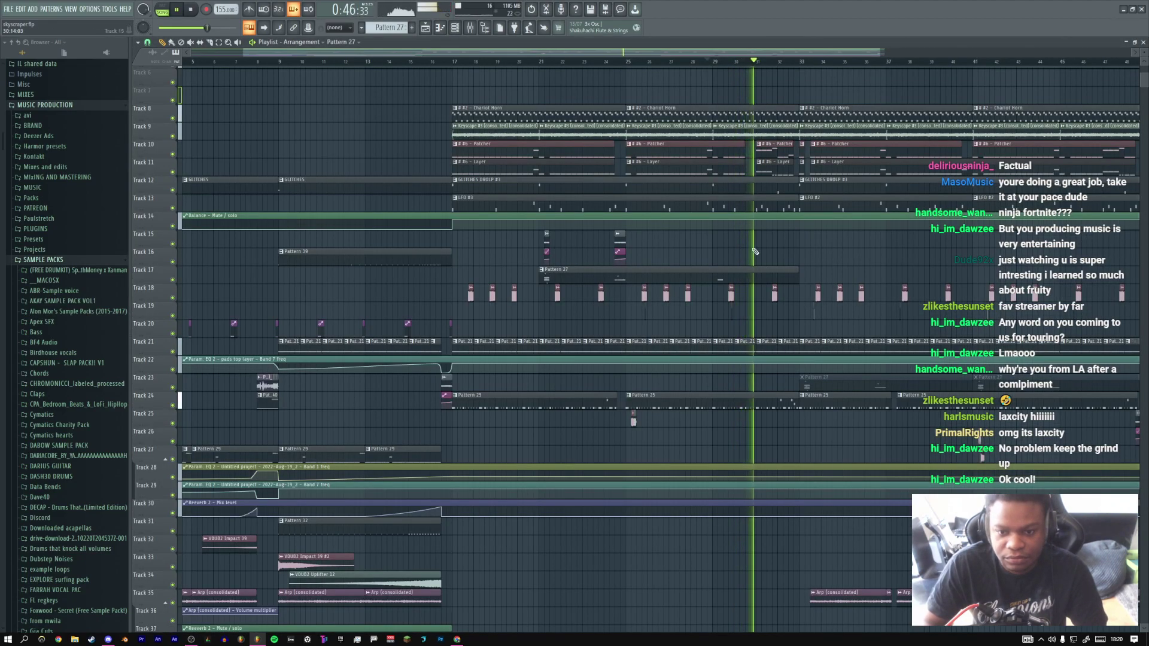
# Reopen Pattern 27 and bring up the piano roll of its Pattern 2 (consolidated)_22 channel
pyautogui.doubleClick(745, 272)
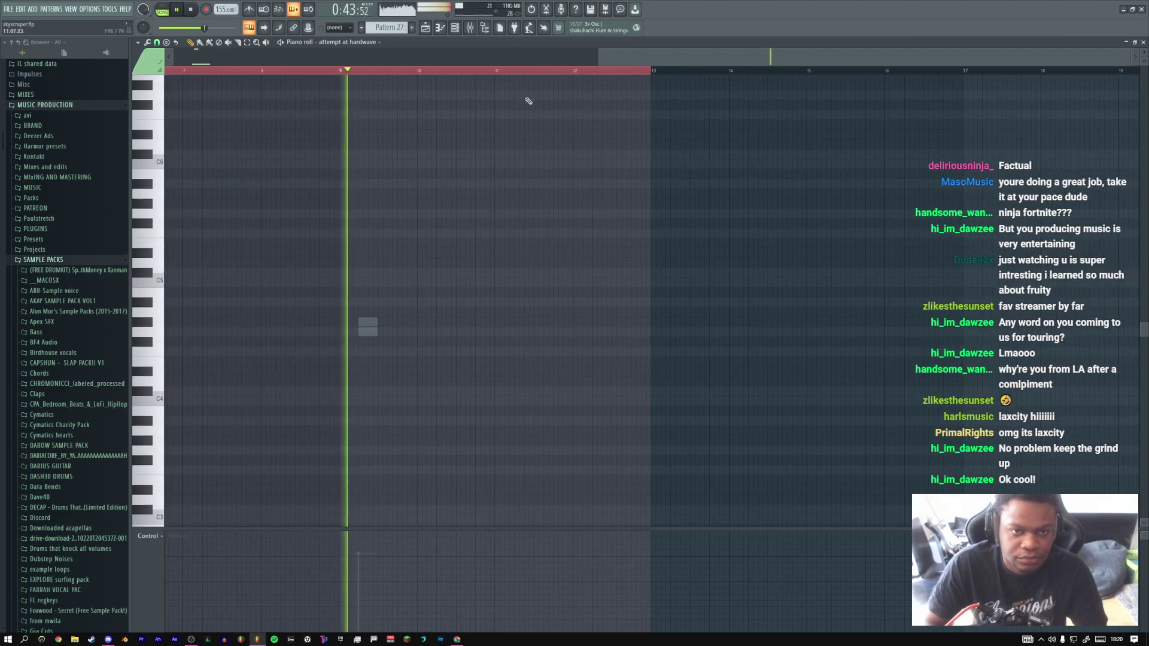
pyautogui.click(455, 28)
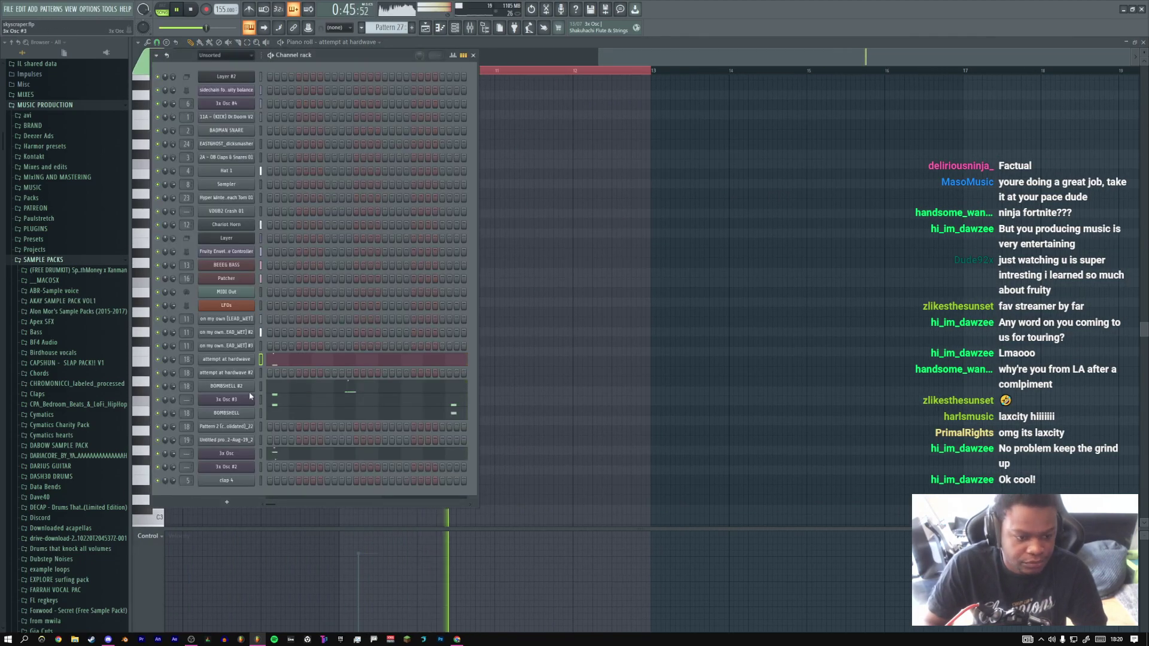
pyautogui.press('space')
pyautogui.rightClick(234, 427)
pyautogui.click(274, 427)
pyautogui.press('space')
pyautogui.press('space')
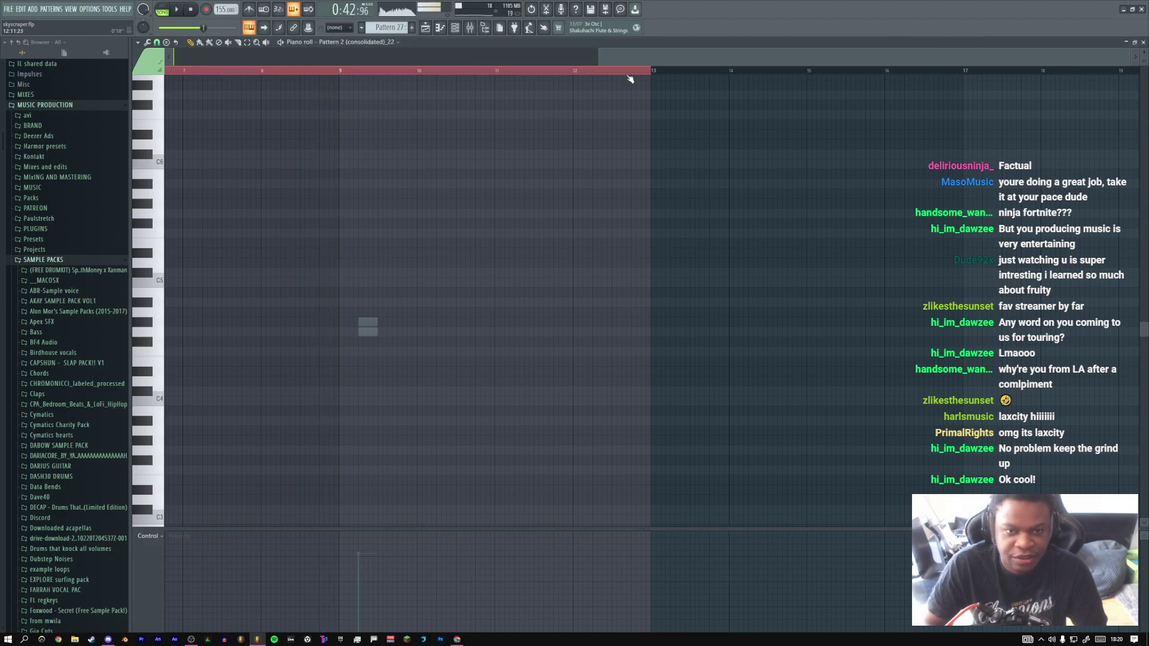
# Clear the time selection and add an A#4 note two steps long at bar 10, step 9, auditioning it in playback
pyautogui.rightClick(625, 71)
pyautogui.press('space')
pyautogui.click(361, 71)
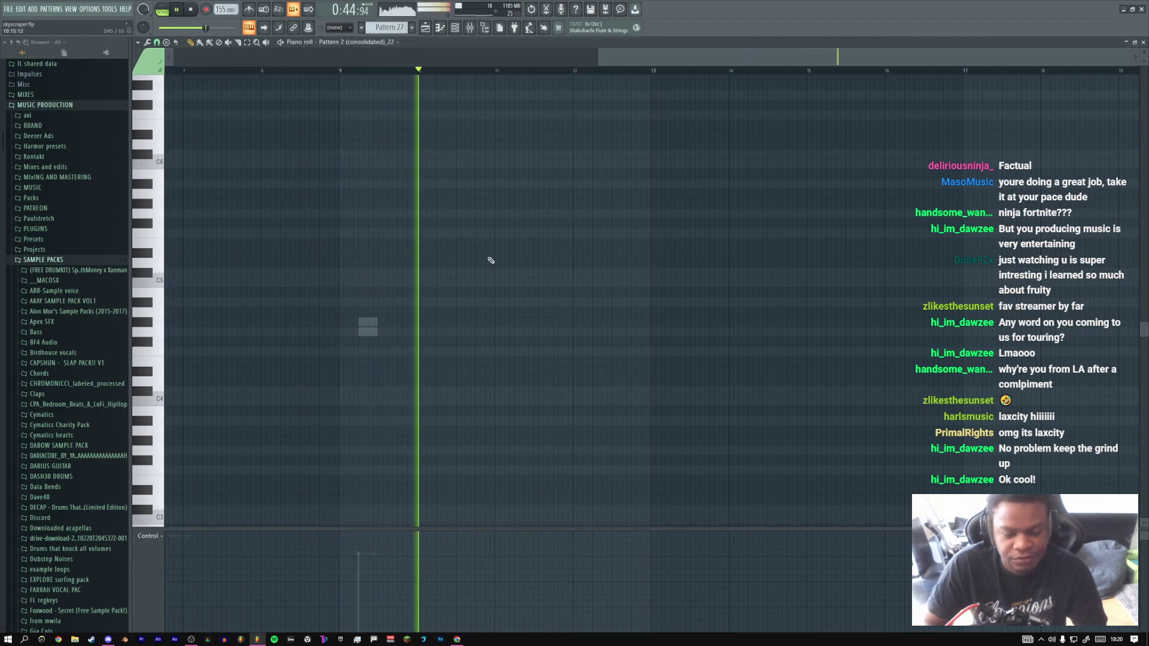
pyautogui.press('space')
pyautogui.click(458, 283)
pyautogui.moveTo(457, 288); pyautogui.dragTo(458, 308)
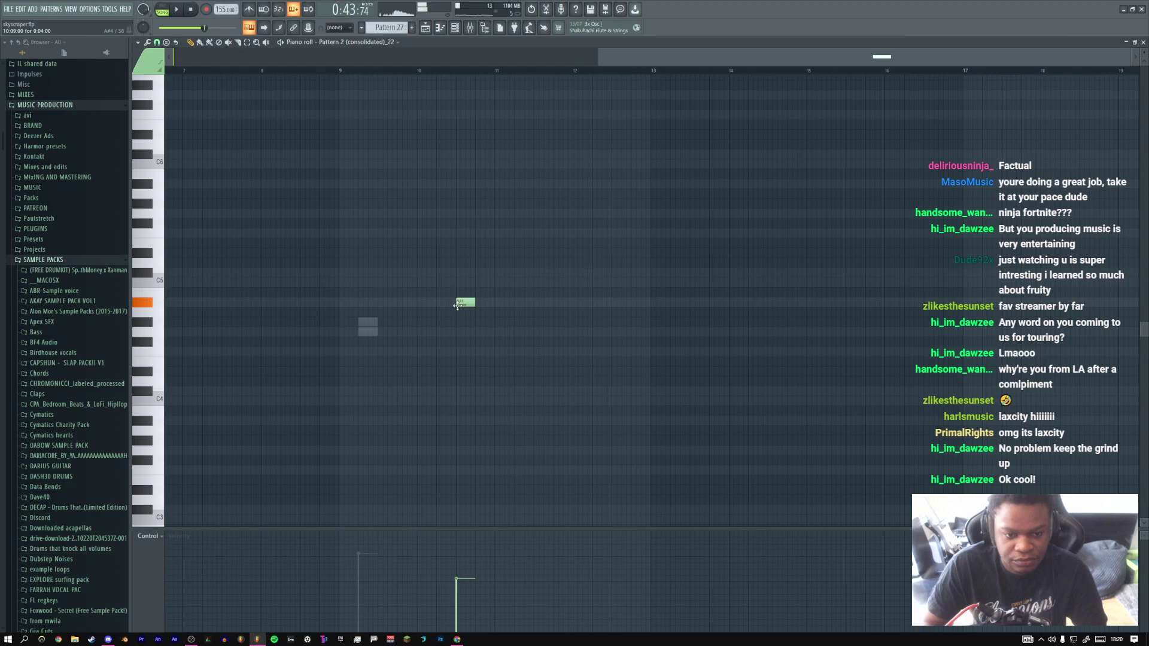
pyautogui.press('space')
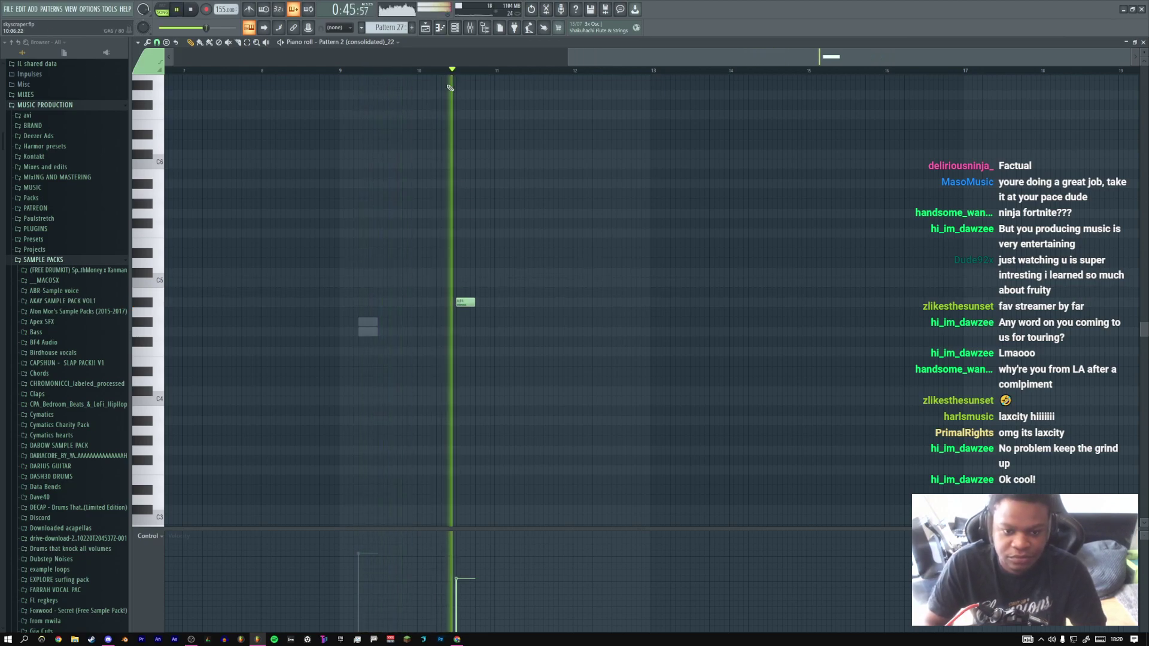
pyautogui.press('space')
pyautogui.press('space')
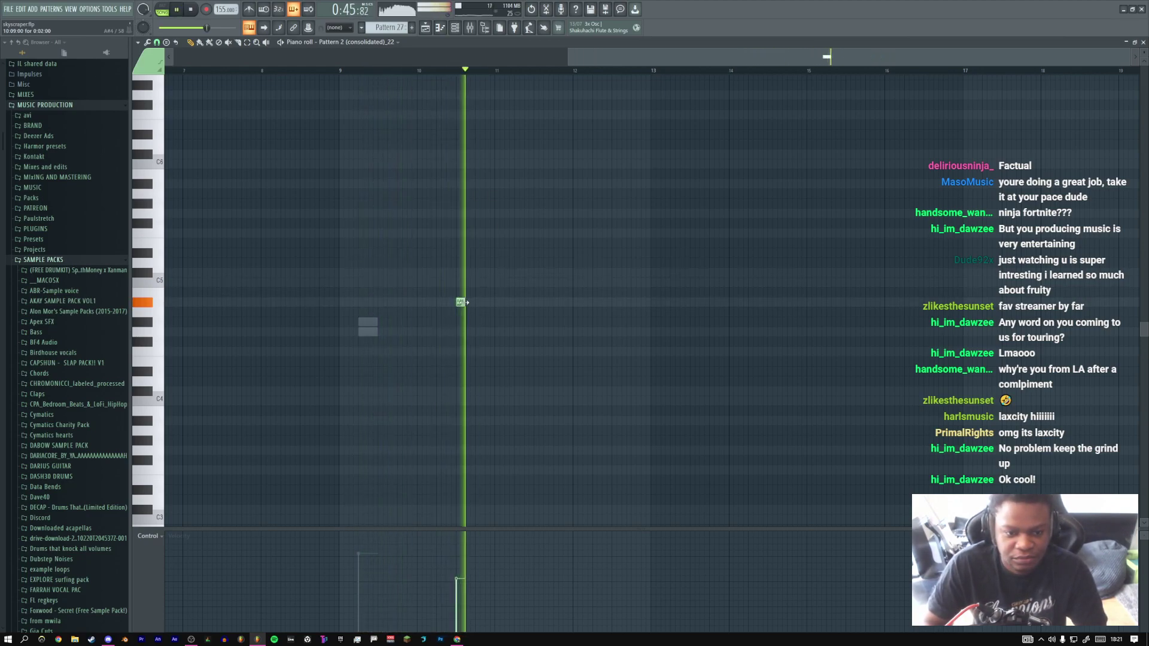
# Duplicate the short A#4 note three times in a row
pyautogui.hotkey('ctrl', 'a')
pyautogui.press('space')
pyautogui.press('space')
pyautogui.hotkey('ctrl', 'b')
pyautogui.hotkey('ctrl', 'b')
pyautogui.hotkey('ctrl', 'b')
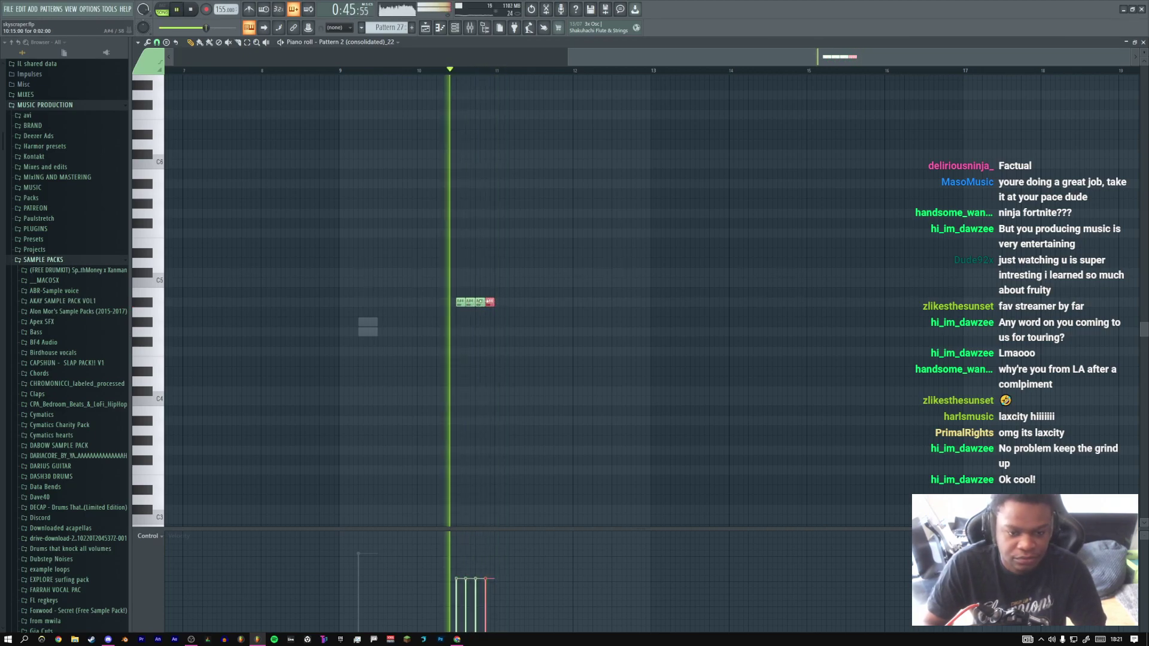
# Raise the last note by an octave and delete the first two notes
pyautogui.hotkey('ctrl', 'Up')
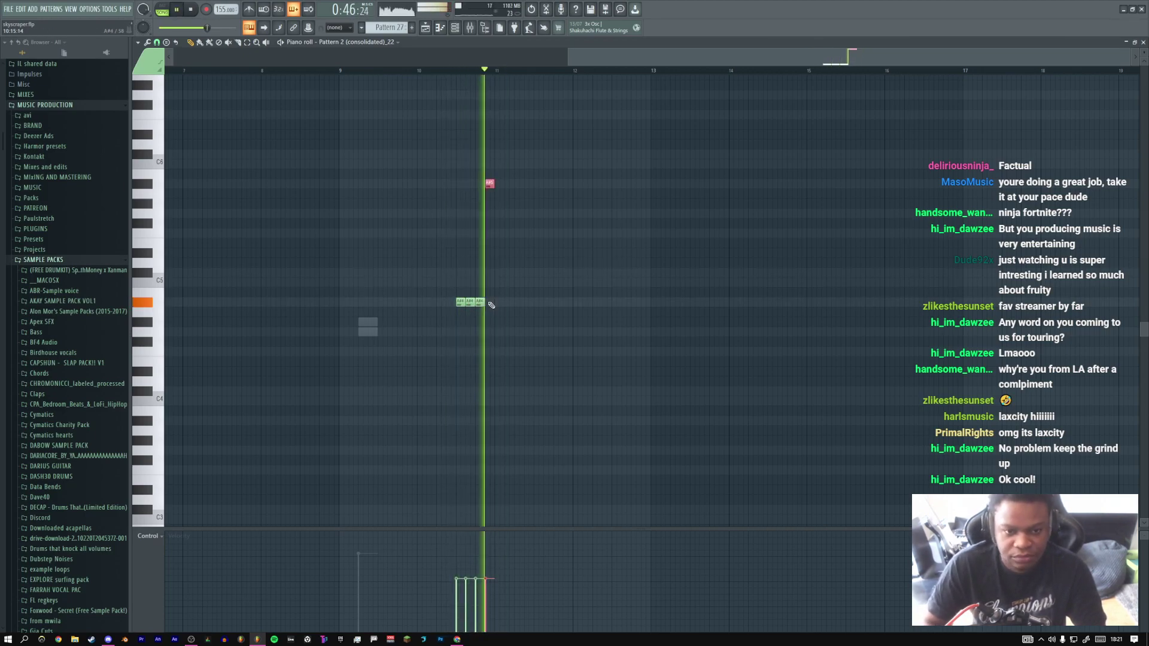
pyautogui.rightClick(470, 303)
pyautogui.rightClick(461, 304)
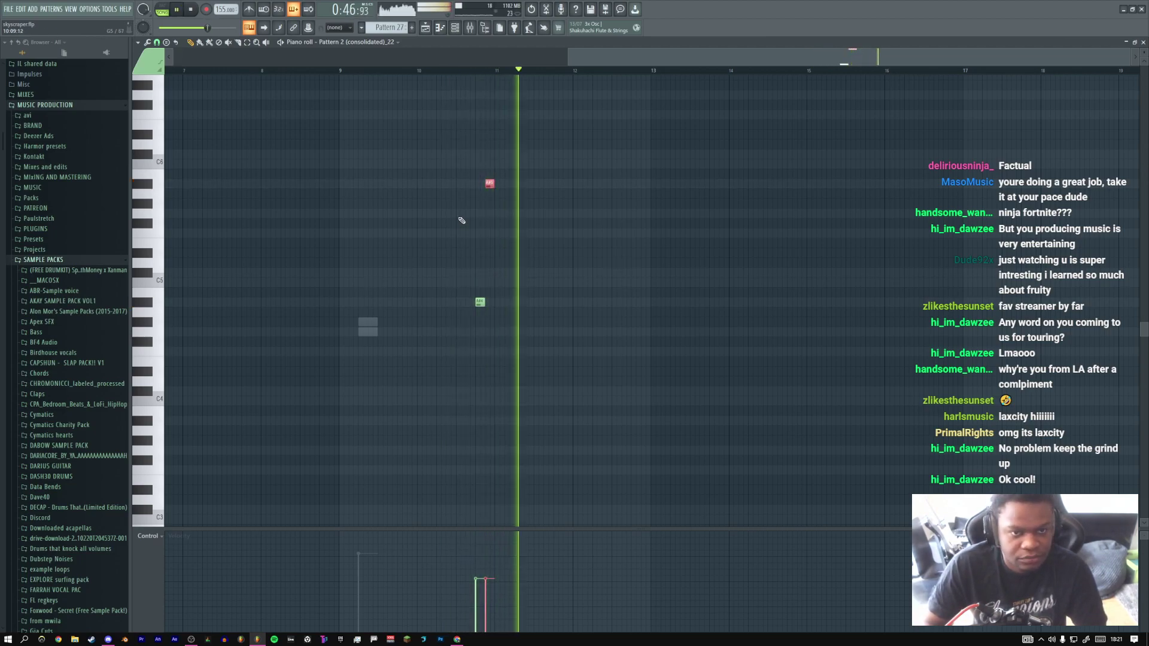
# Check the BOMBSHELL channel's sampler settings and clone the channel
pyautogui.press('F6')
pyautogui.click(226, 413)
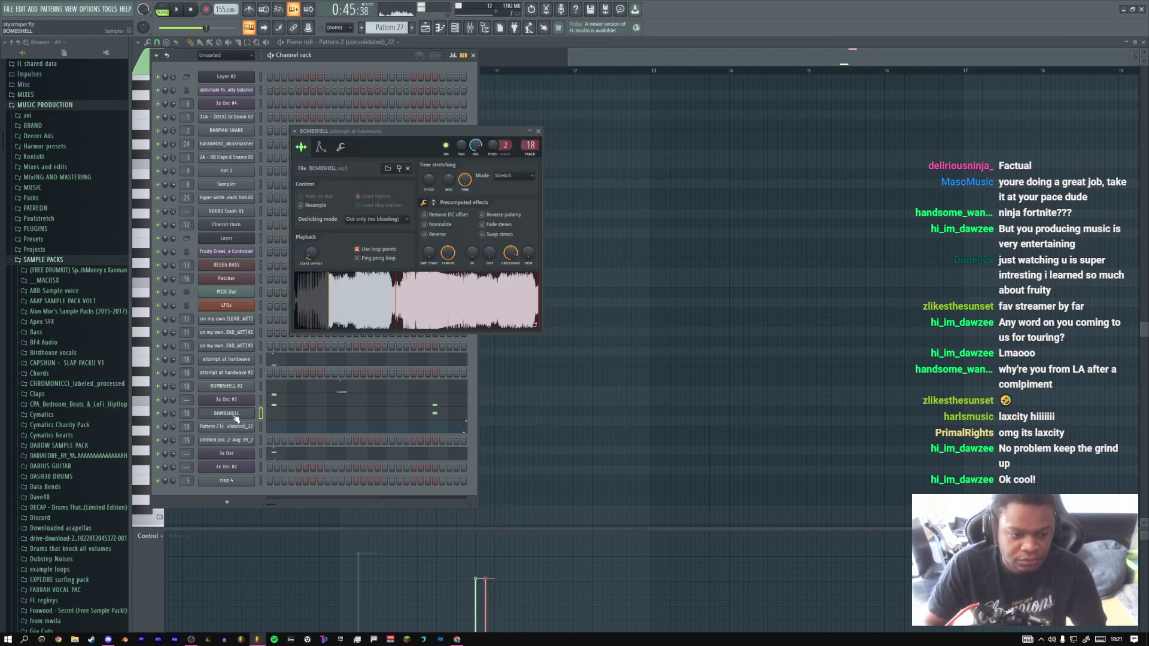
pyautogui.click(538, 131)
pyautogui.rightClick(252, 413)
pyautogui.click(268, 496)
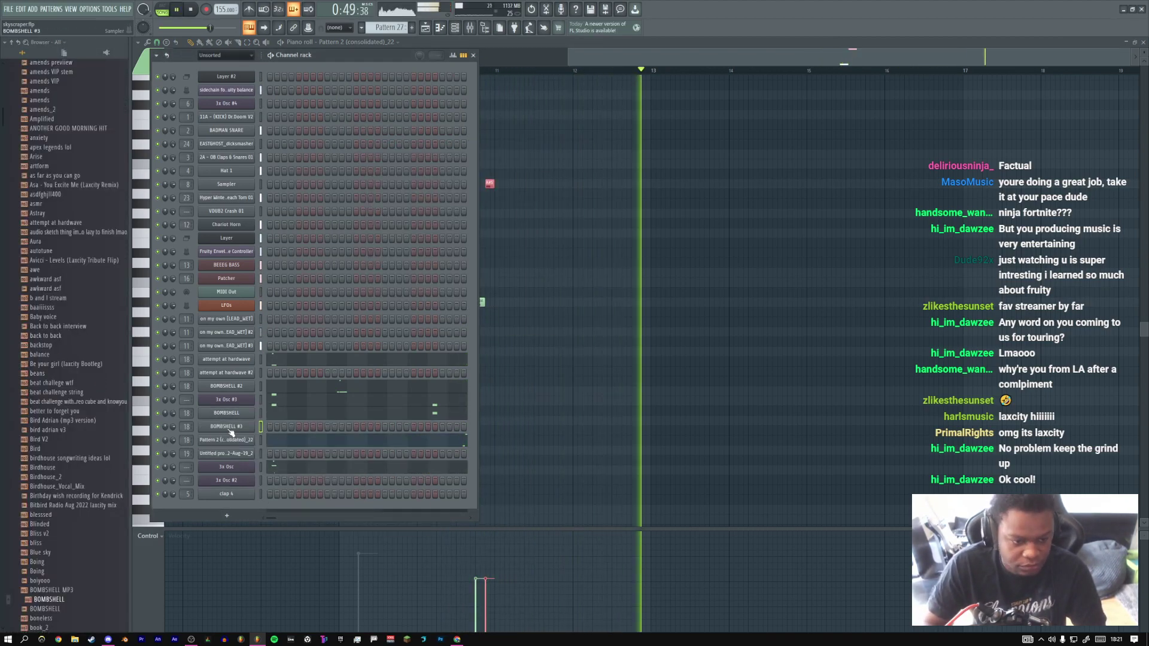
# Preview songs in the sample browser and load "cath pitch down slightly" into the cloned BOMBSHELL channel
pyautogui.scroll(-4, 53, 510)
pyautogui.scroll(-10, 52, 510)
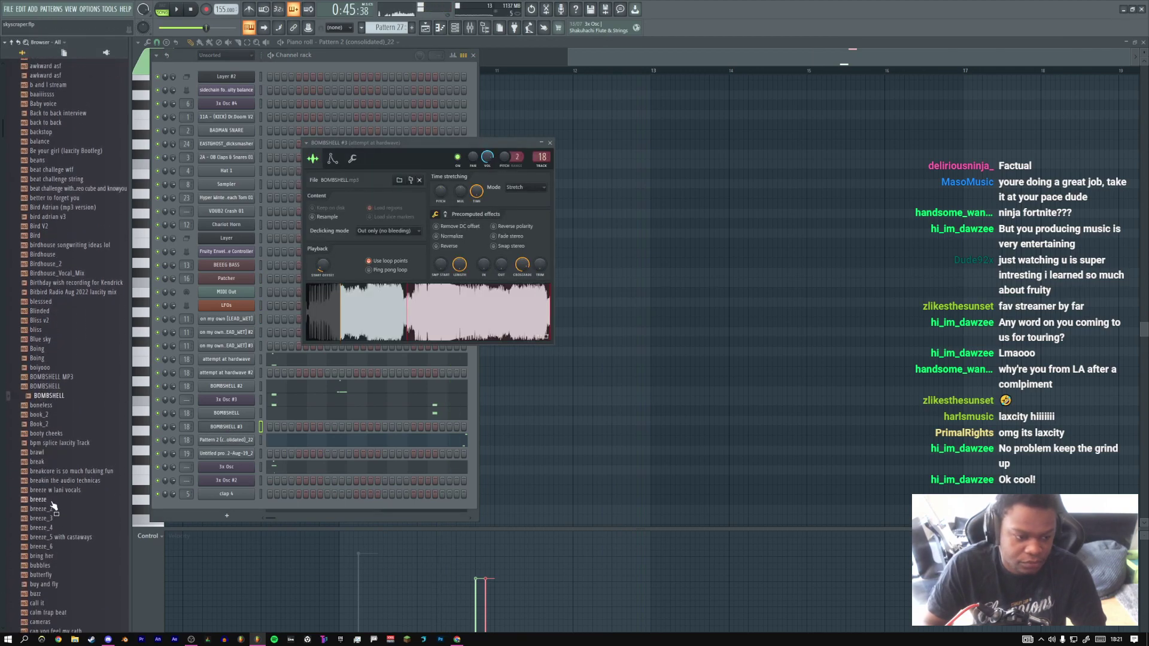
pyautogui.click(51, 431)
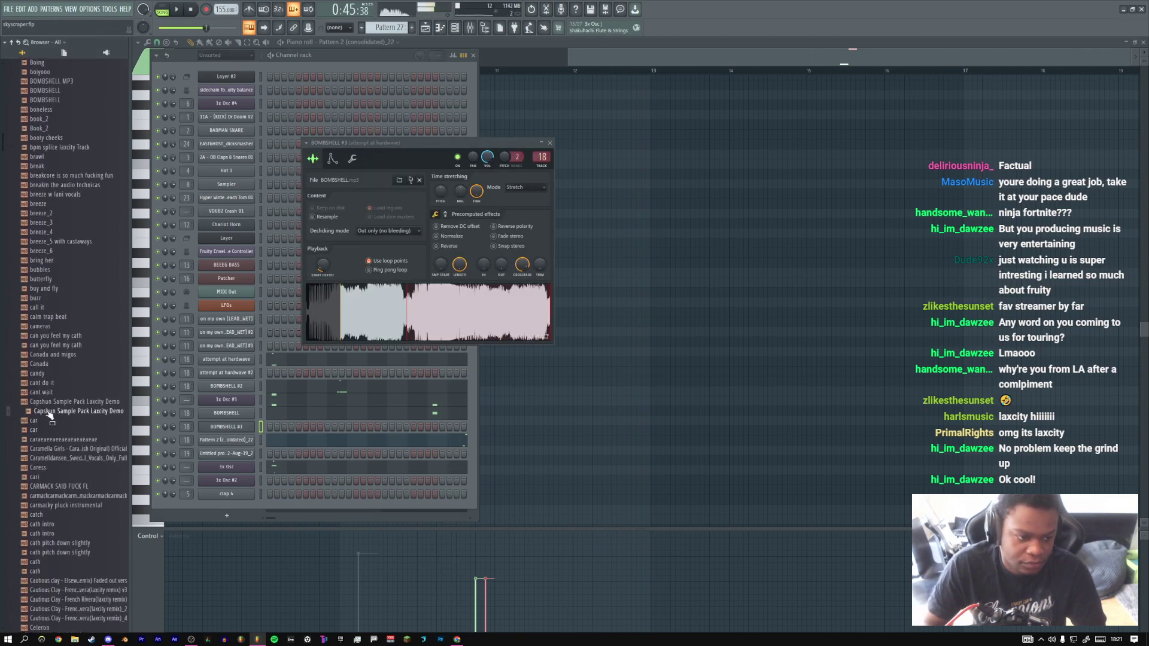
pyautogui.scroll(-8, 53, 443)
pyautogui.click(60, 260)
pyautogui.click(45, 307)
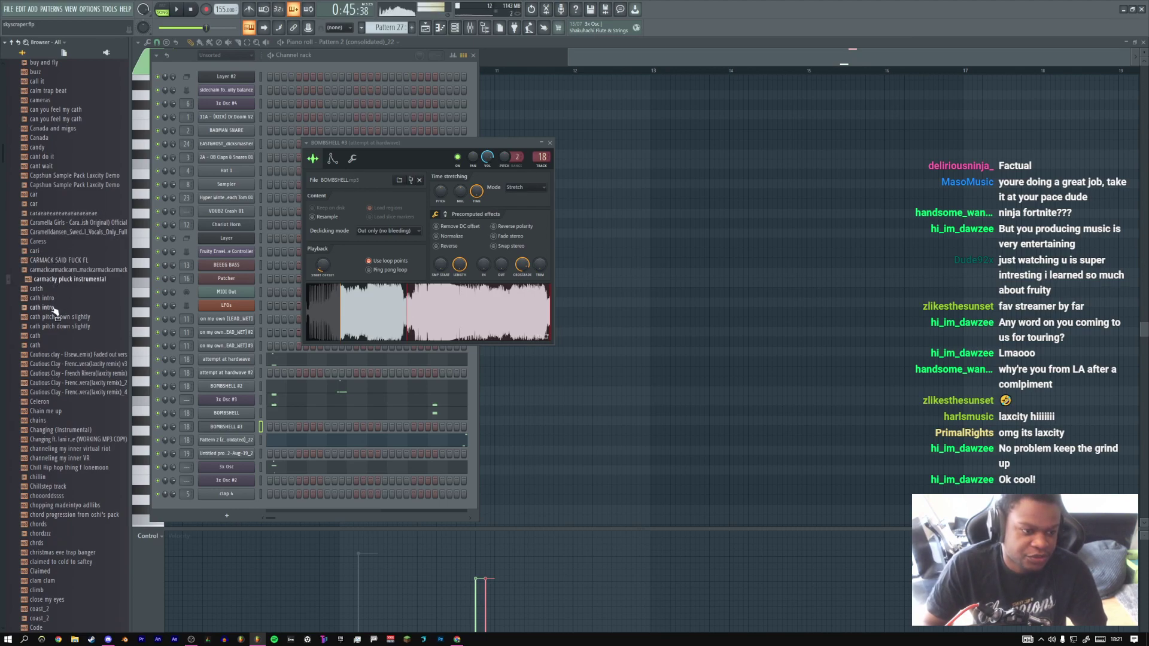
pyautogui.click(60, 326)
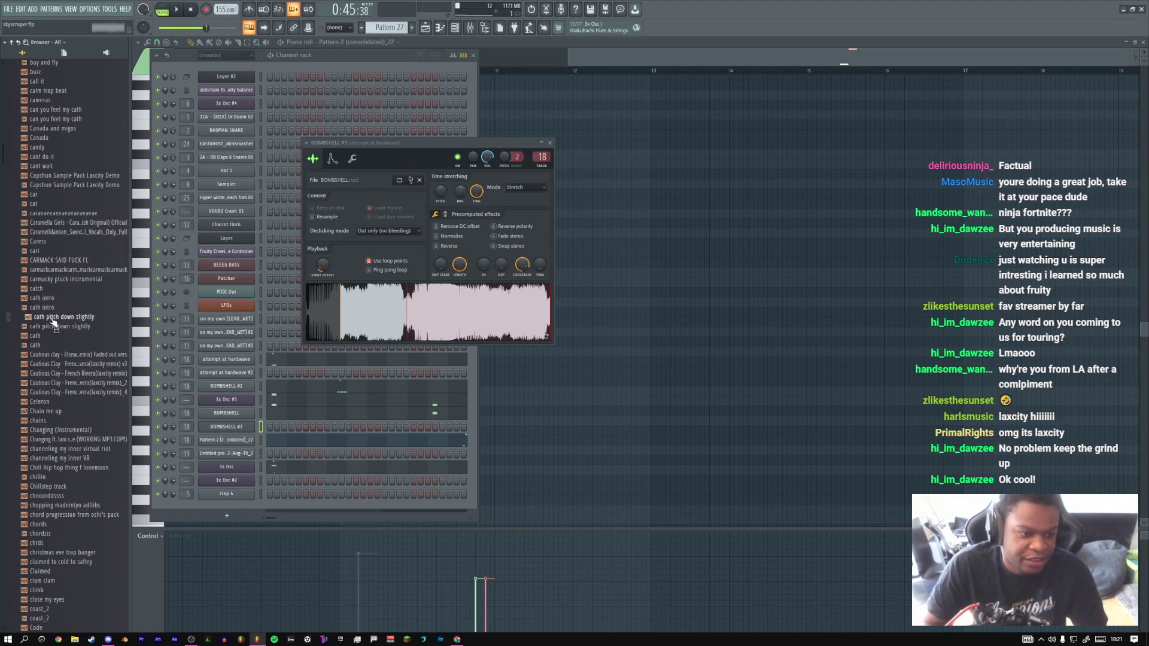
pyautogui.scroll(-2, 60, 324)
pyautogui.moveTo(63, 278); pyautogui.dragTo(373, 313)
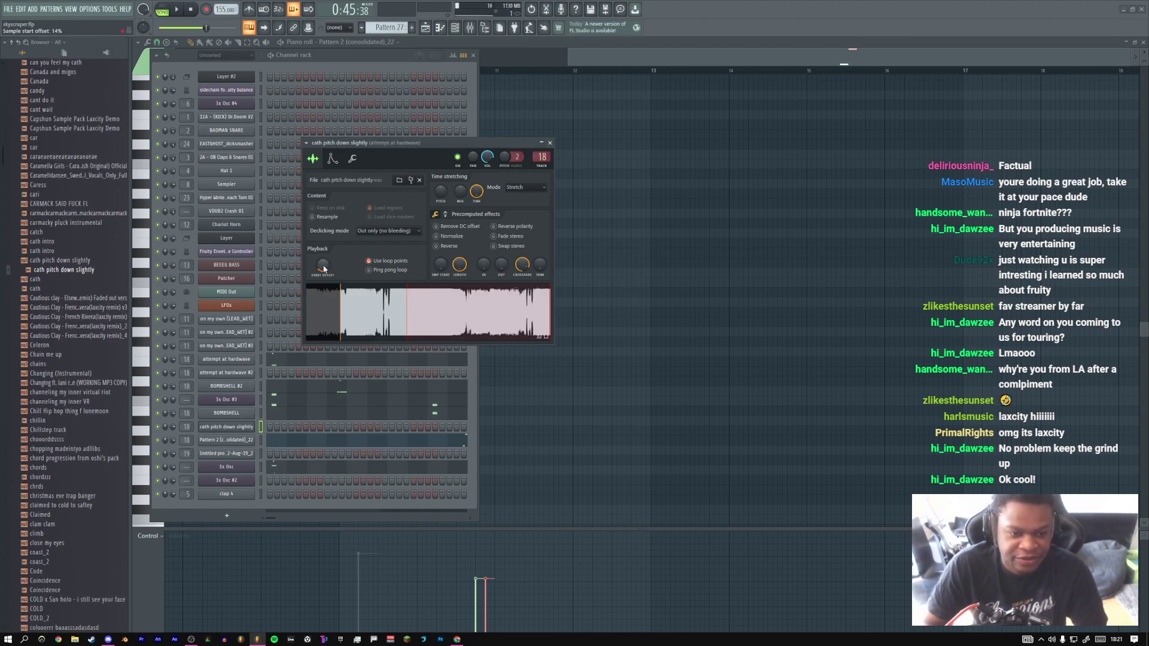
# Try sample start offsets between 14% and 55% on the cath pitch down slightly channel, auditioning each
pyautogui.scroll(5, 324, 269)
pyautogui.scroll(6, 322, 268)
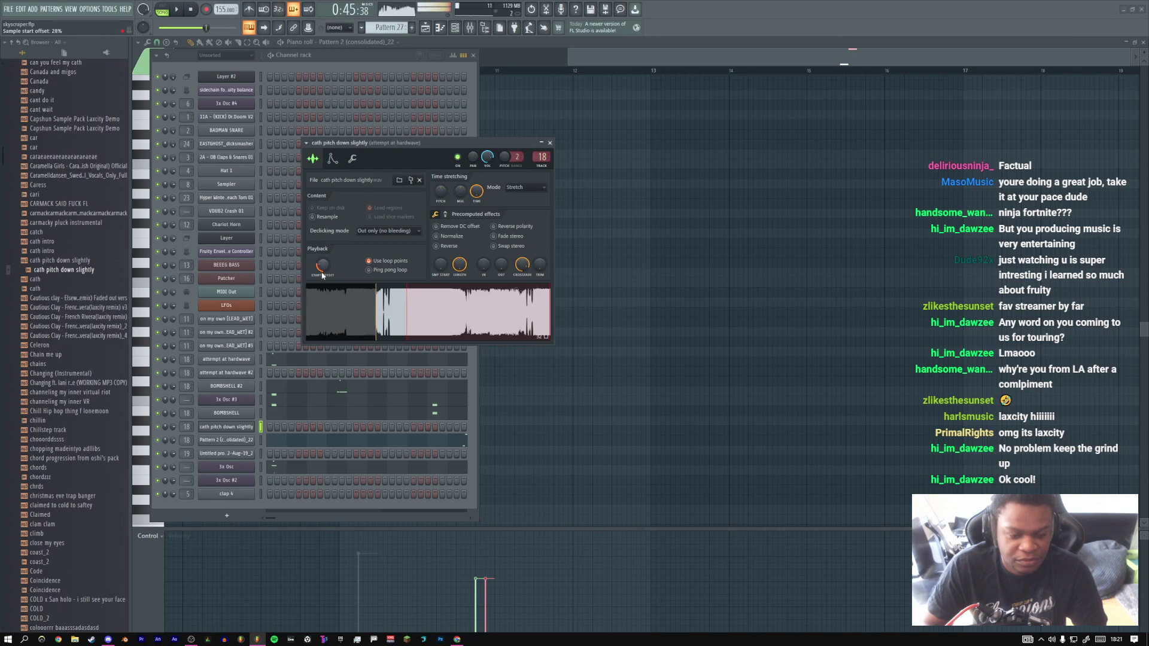
pyautogui.scroll(2, 322, 269)
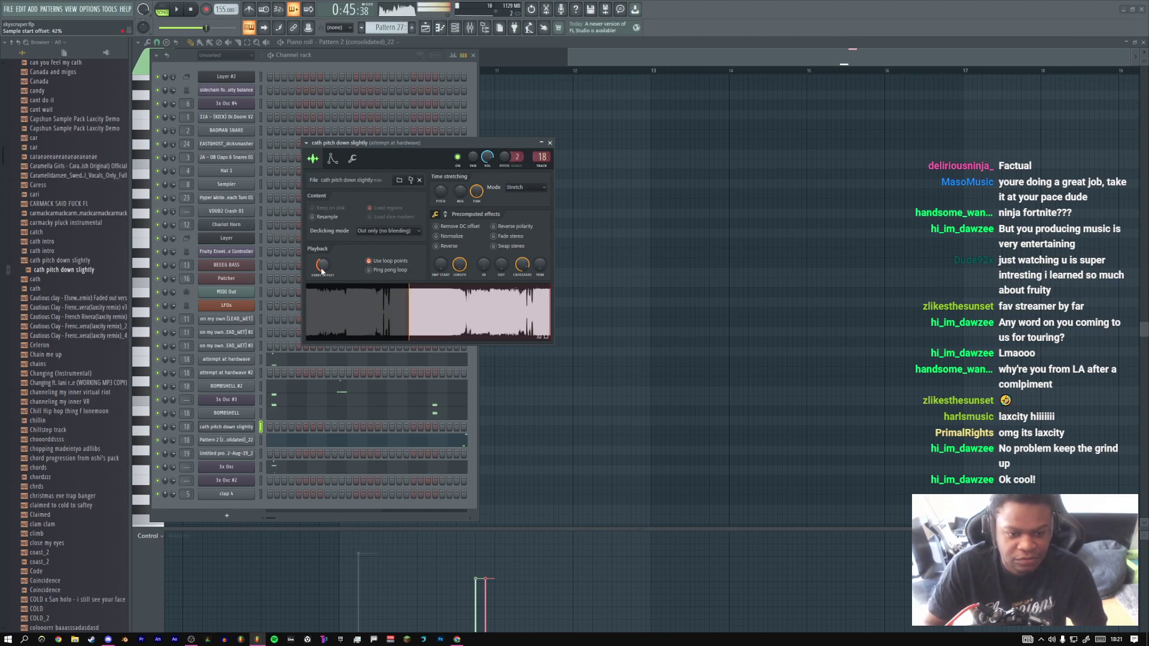
pyautogui.scroll(2, 323, 270)
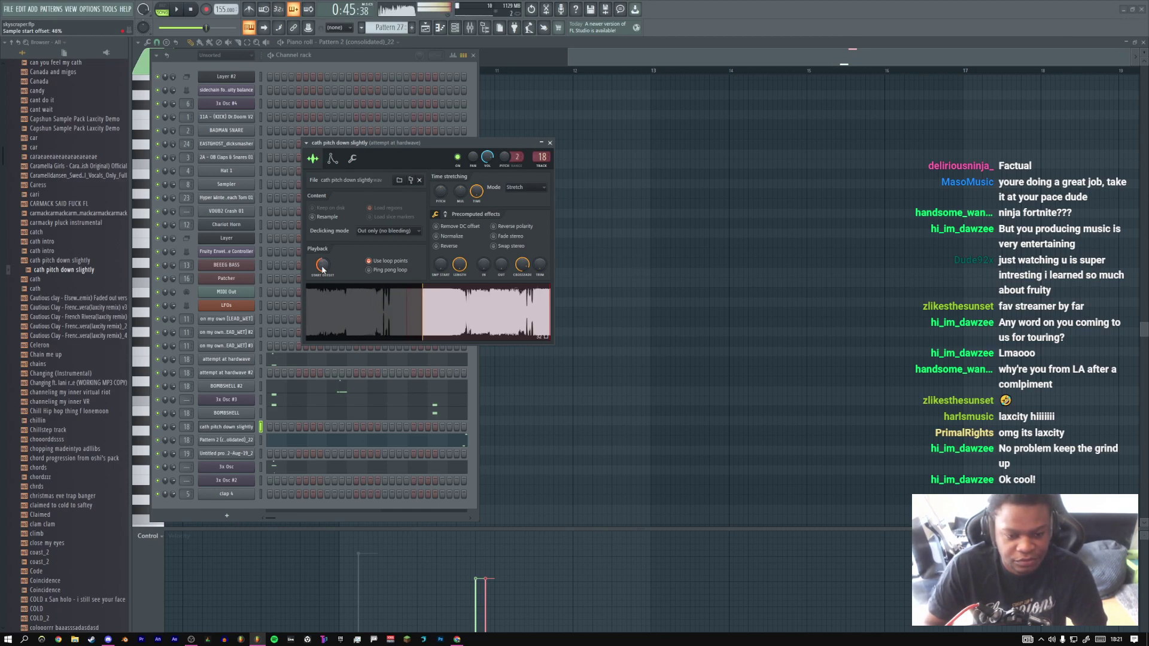
pyautogui.scroll(1, 322, 270)
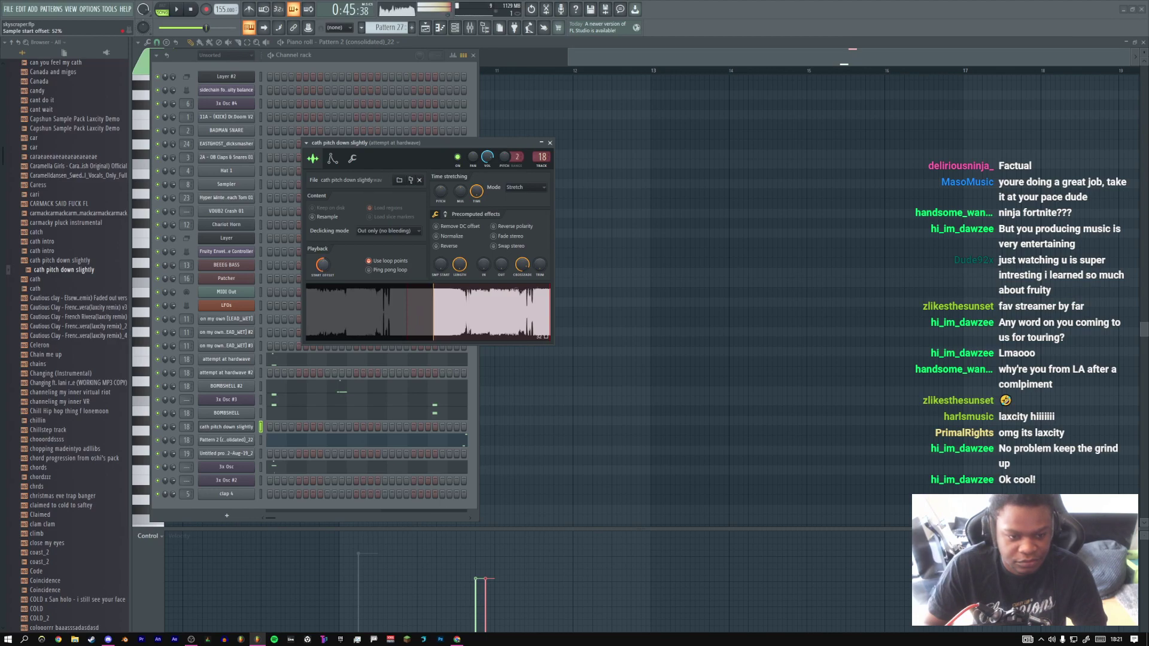
pyautogui.scroll(3, 322, 274)
pyautogui.scroll(1, 323, 272)
pyautogui.scroll(-4, 324, 270)
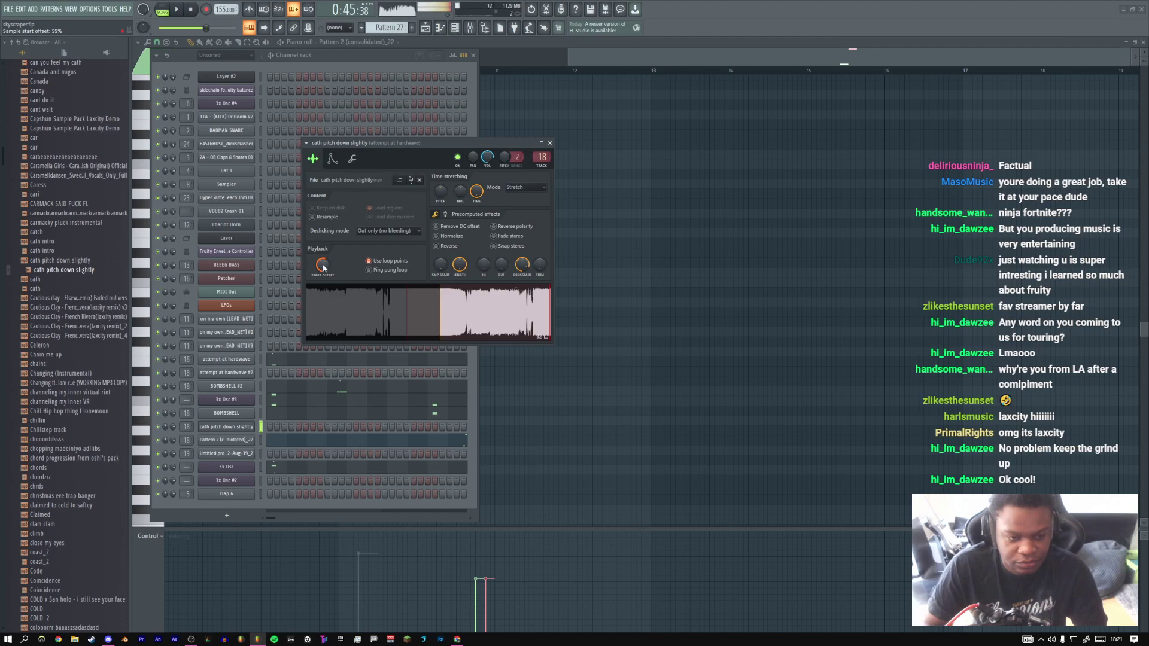
pyautogui.scroll(-4, 324, 268)
# Reopen the cath pitch down slightly sampler, move its start offset to the last third of the waveform and audition it
pyautogui.click(550, 143)
pyautogui.click(246, 427)
pyautogui.scroll(-2, 327, 270)
pyautogui.scroll(-2, 327, 270)
pyautogui.moveTo(327, 270)
pyautogui.mouseDown()
pyautogui.moveTo(327, 243)
pyautogui.moveTo(327, 263)
pyautogui.mouseUp()
pyautogui.press('v')
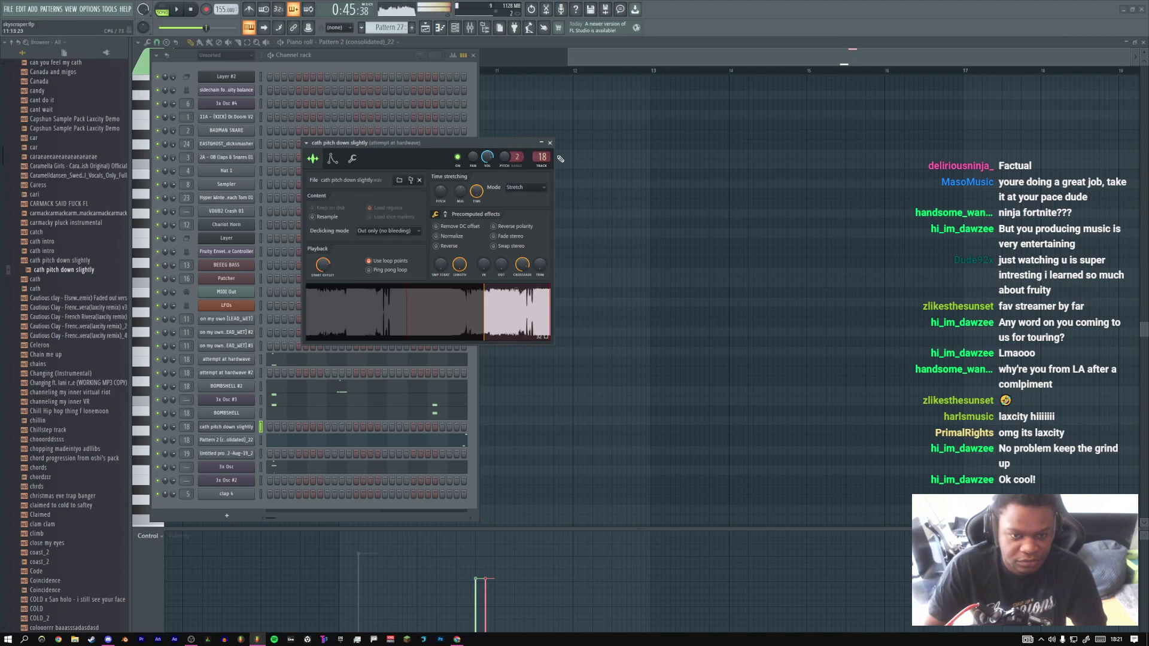
# Try a cath pitch down slightly note in the second half of bar 10, then raise it an octave while auditioning
pyautogui.click(550, 142)
pyautogui.rightClick(248, 427)
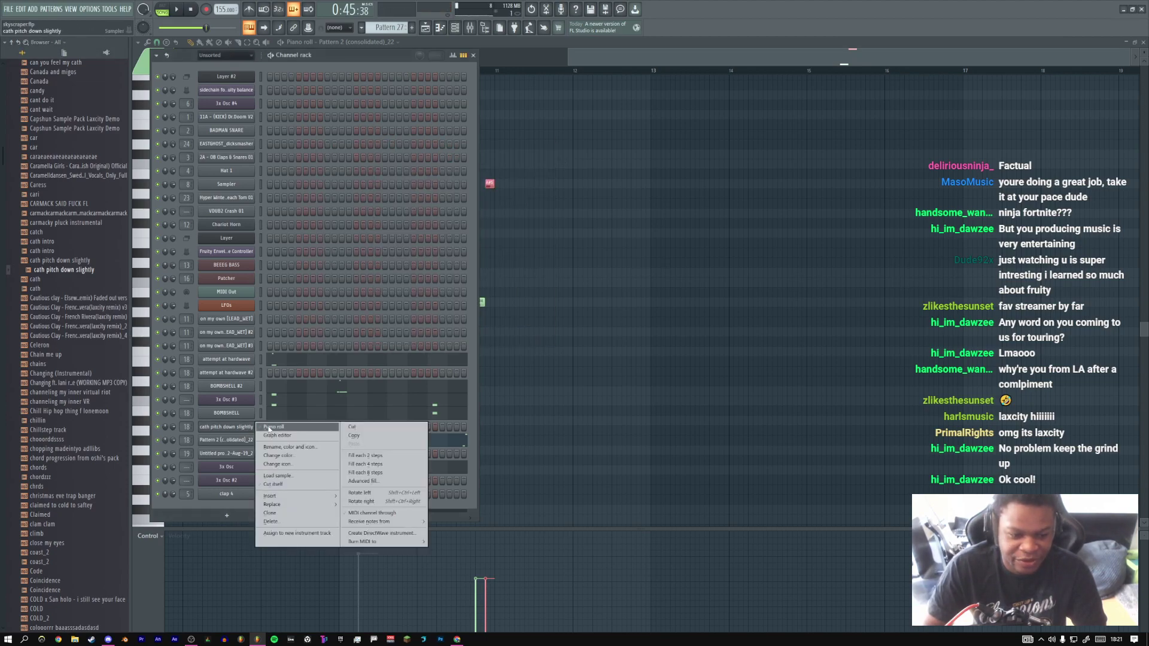
pyautogui.click(422, 430)
pyautogui.click(456, 333)
pyautogui.moveTo(453, 335)
pyautogui.mouseDown()
pyautogui.moveTo(454, 348)
pyautogui.moveTo(474, 343)
pyautogui.mouseUp()
pyautogui.press('space')
pyautogui.press('space')
pyautogui.press('space')
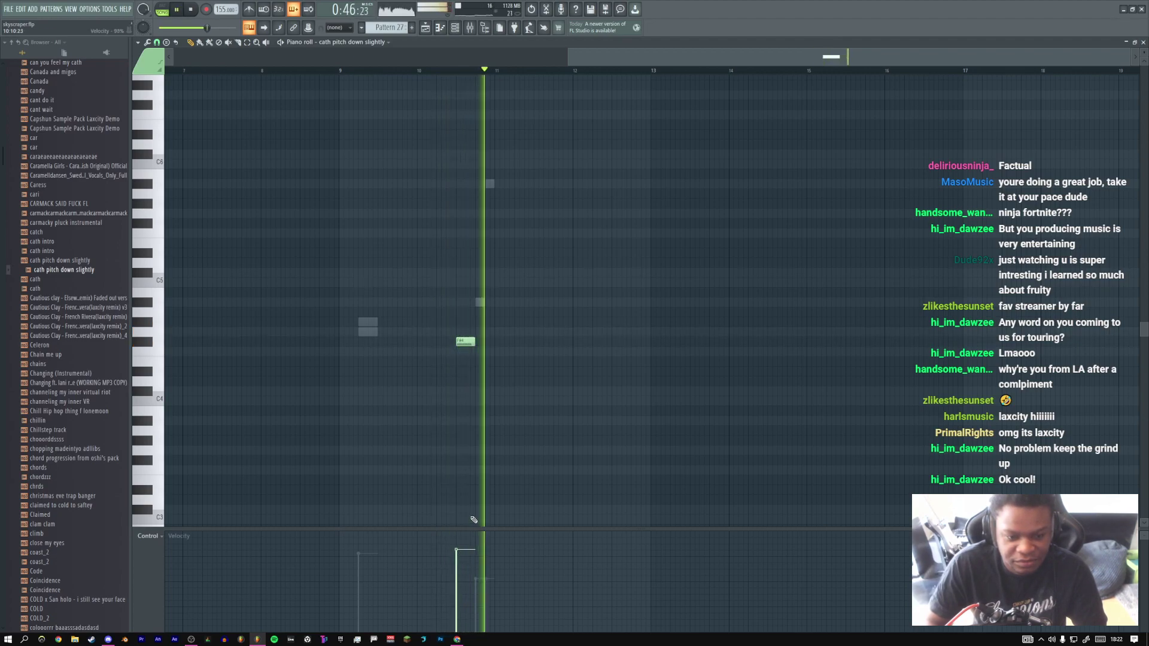
pyautogui.click(465, 341)
pyautogui.moveTo(465, 342); pyautogui.dragTo(465, 223)
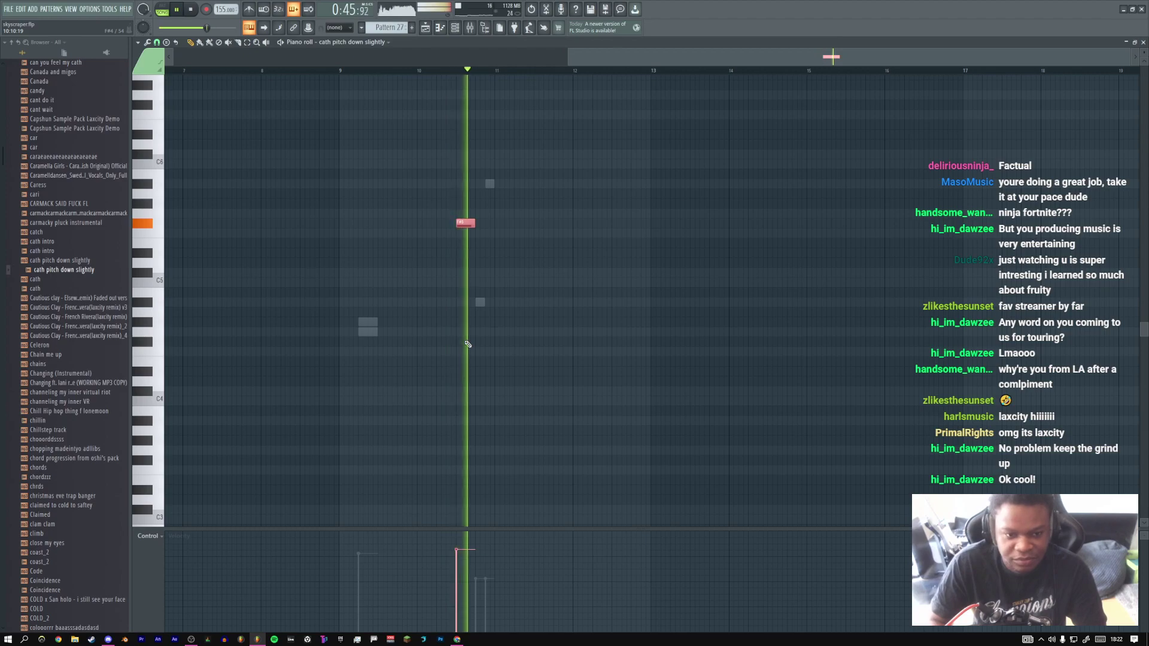
# Preview further songs in the sample browser and replace the cath pitch down slightly sample with "galimatias complexitron"
pyautogui.press('F6')
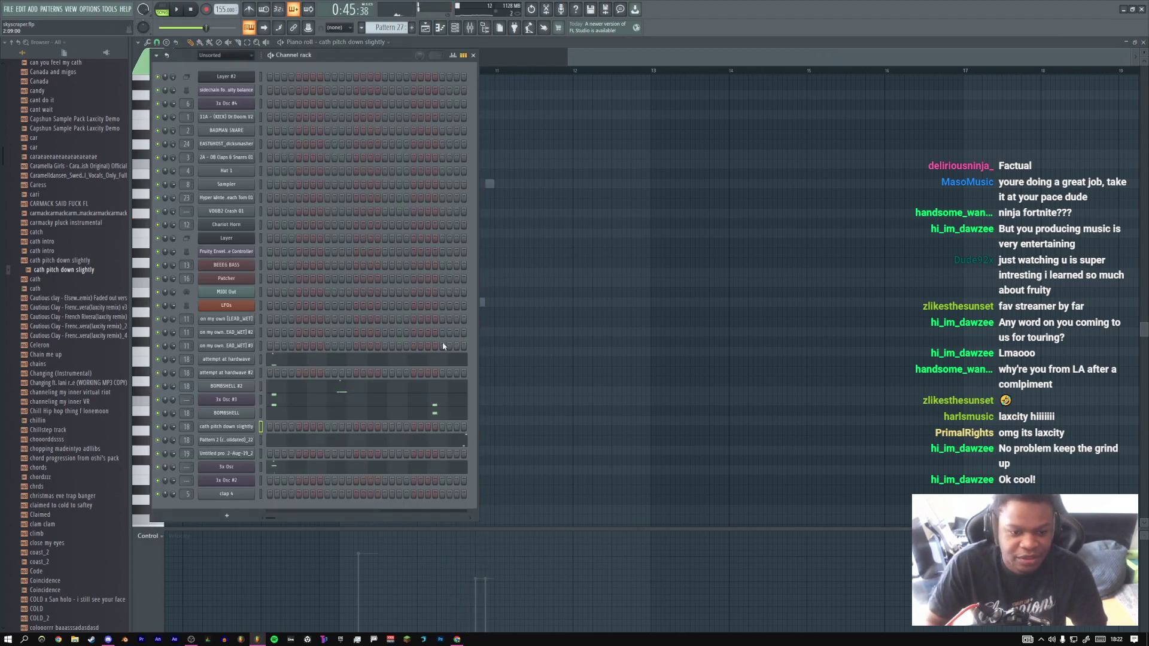
pyautogui.click(236, 429)
pyautogui.scroll(-6, 55, 380)
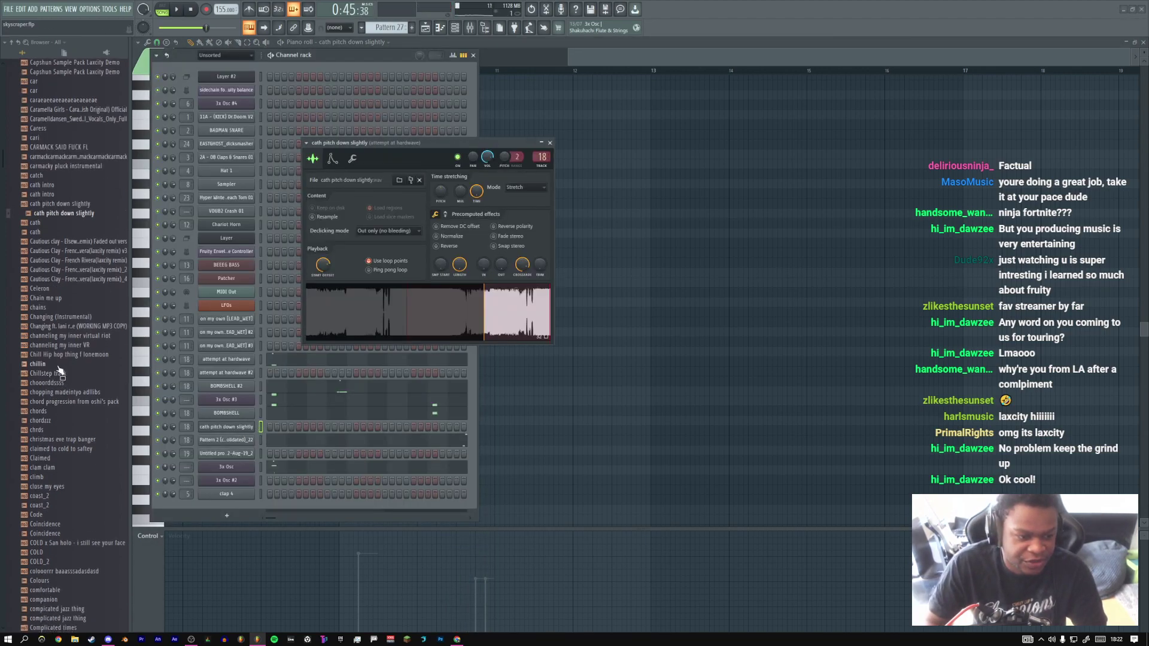
pyautogui.scroll(-4, 55, 413)
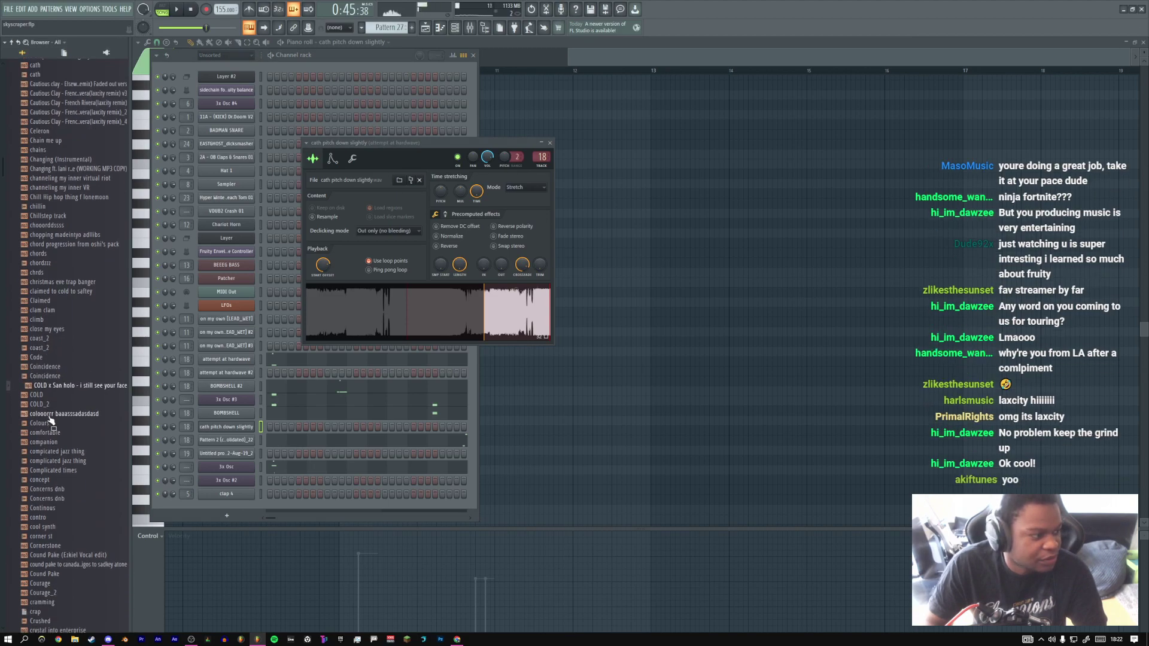
pyautogui.scroll(-2, 55, 423)
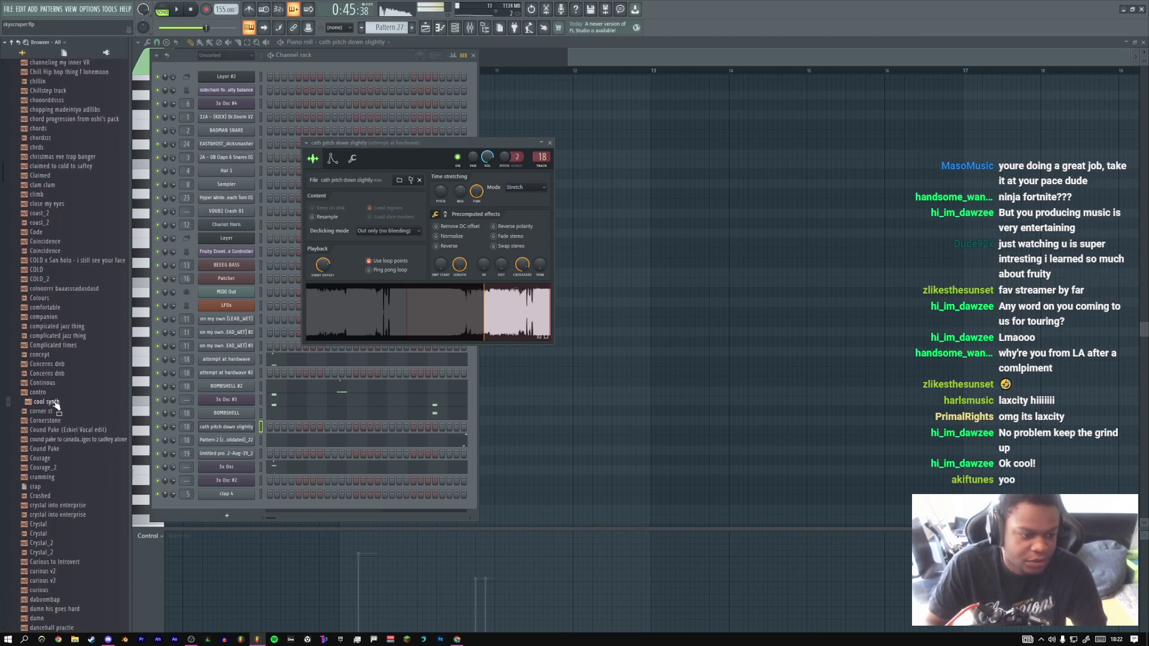
pyautogui.scroll(-2, 54, 429)
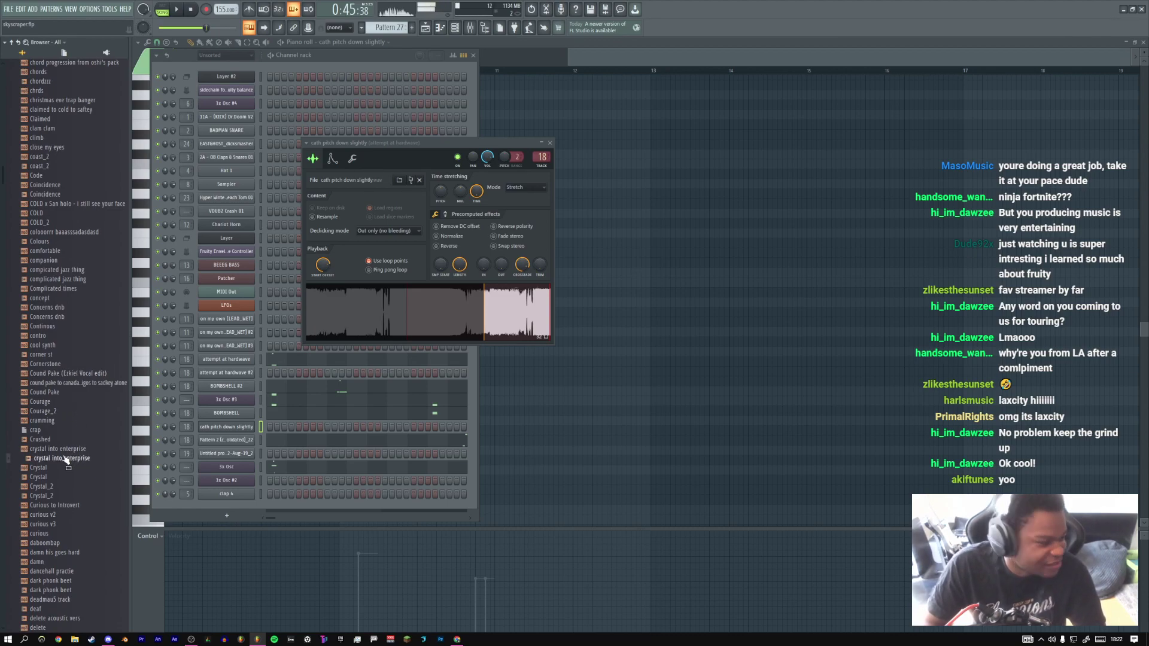
pyautogui.scroll(-6, 59, 466)
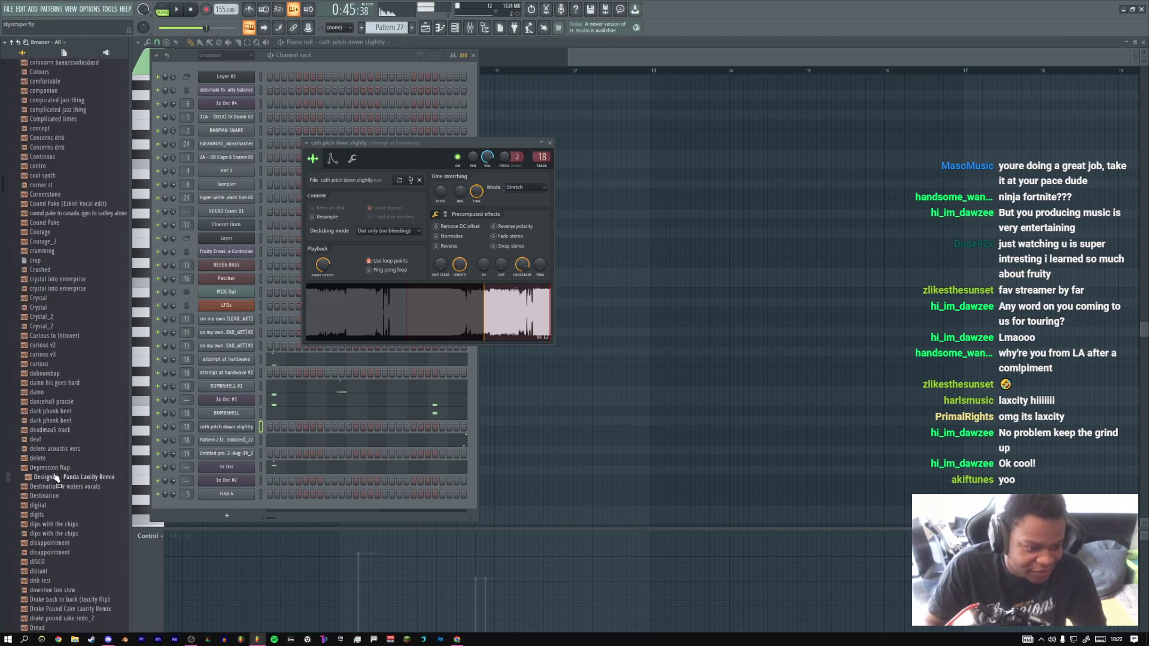
pyautogui.scroll(-4, 51, 473)
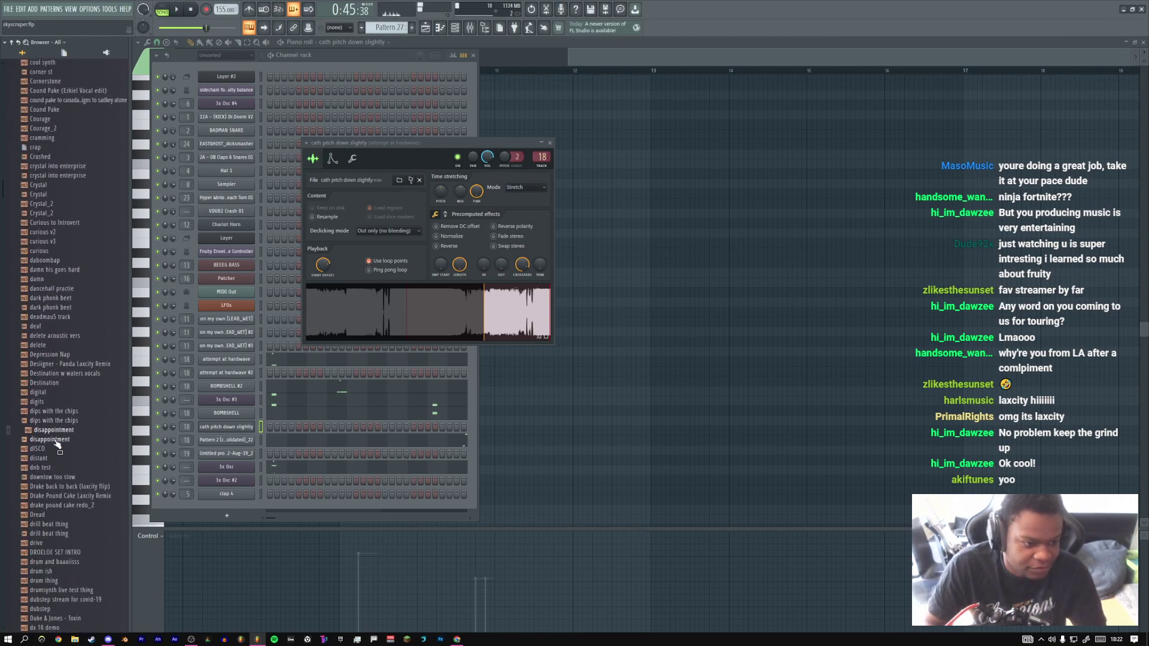
pyautogui.scroll(-4, 49, 487)
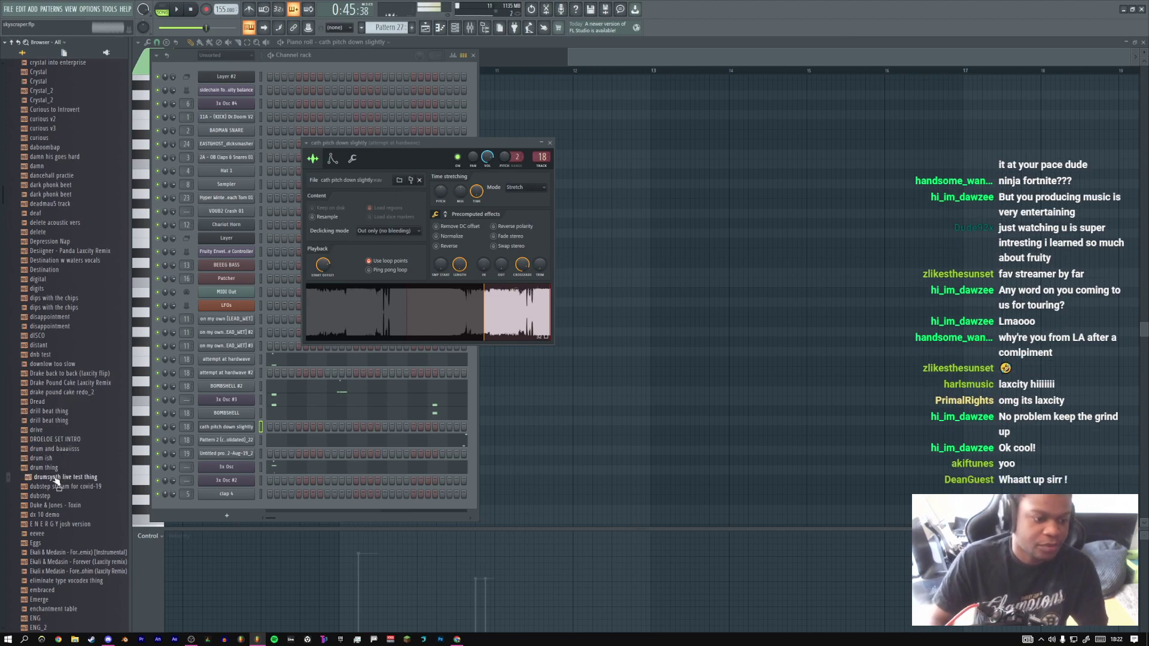
pyautogui.scroll(-6, 60, 466)
pyautogui.scroll(-4, 58, 455)
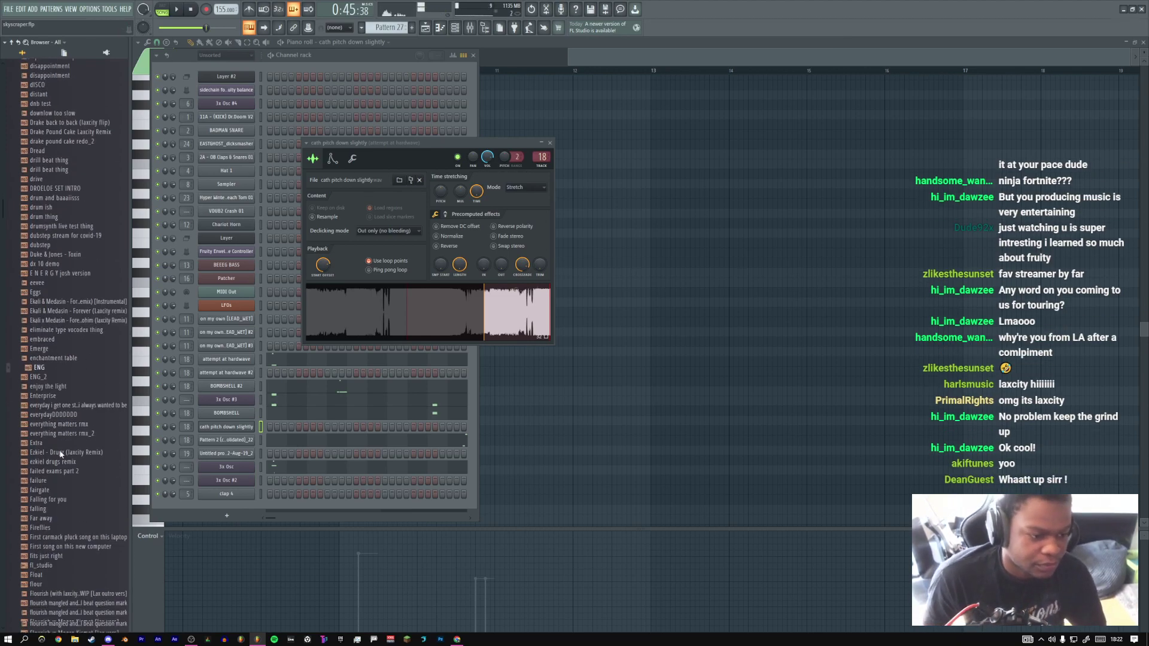
pyautogui.scroll(-8, 56, 460)
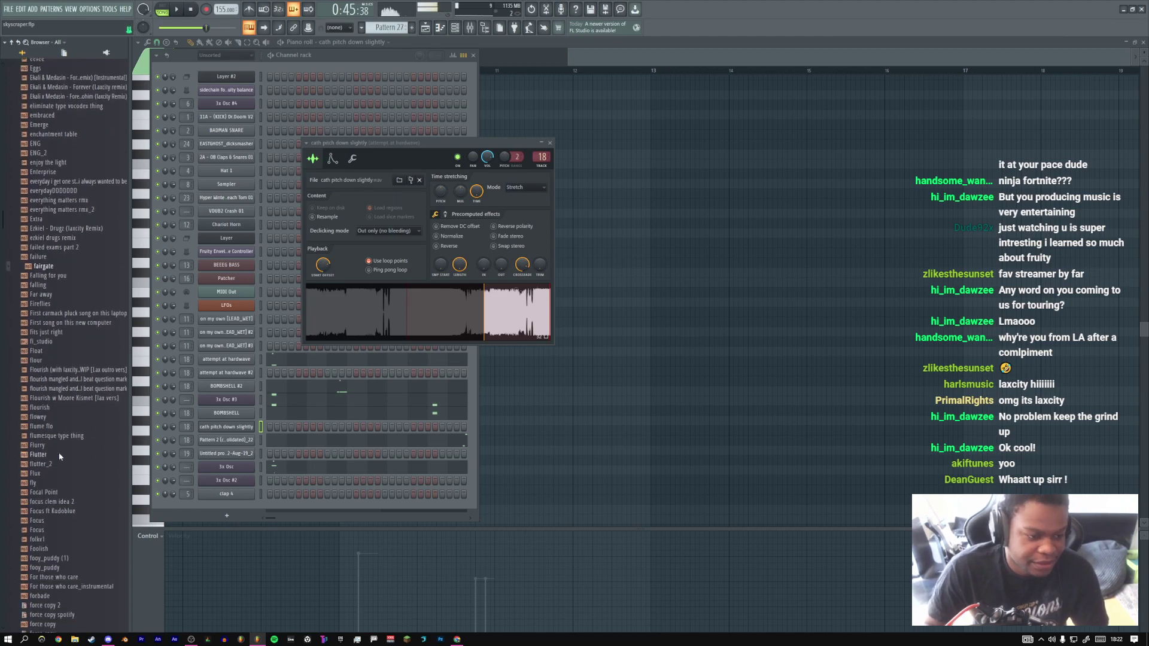
pyautogui.scroll(-4, 58, 472)
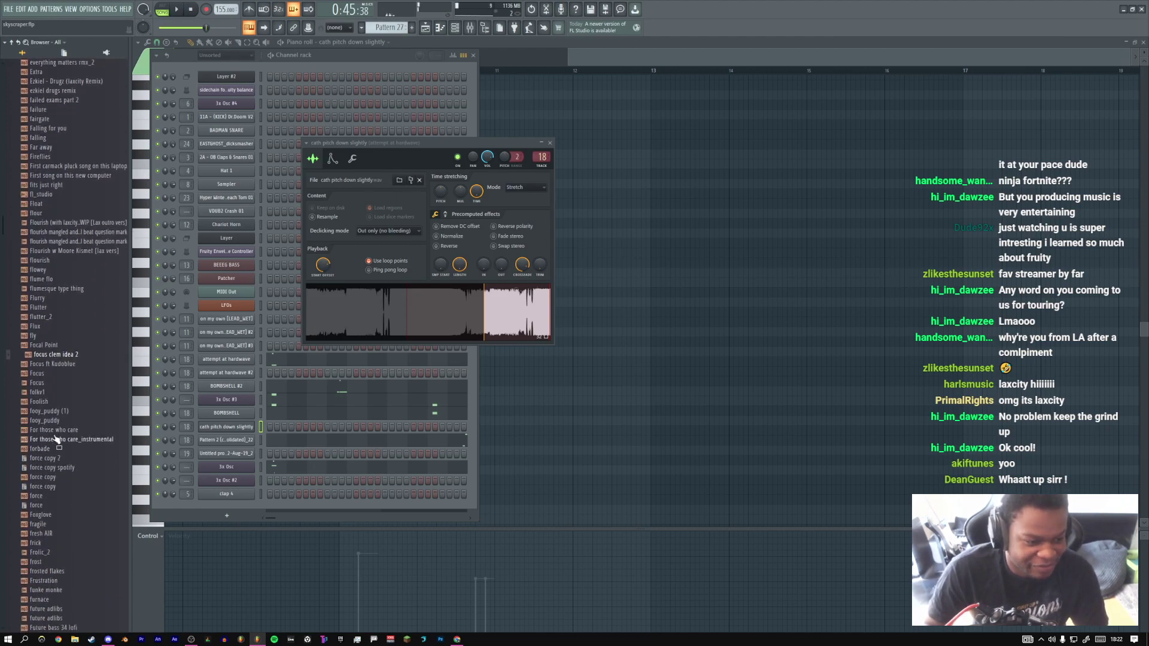
pyautogui.scroll(-8, 57, 436)
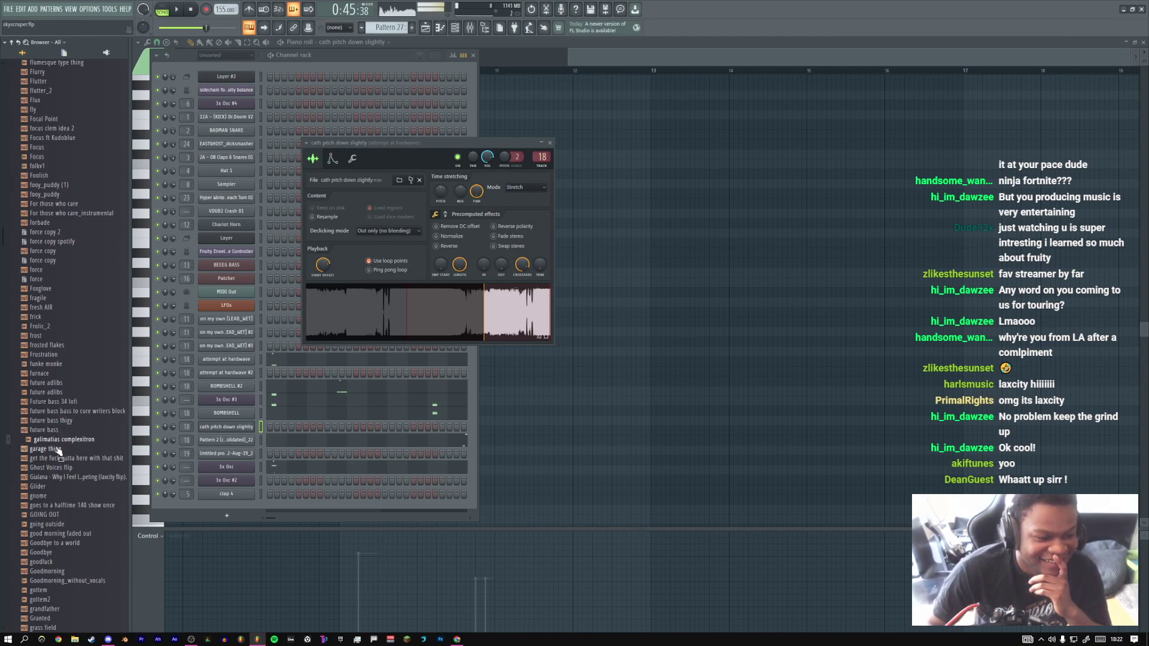
pyautogui.moveTo(404, 322); pyautogui.dragTo(400, 324)
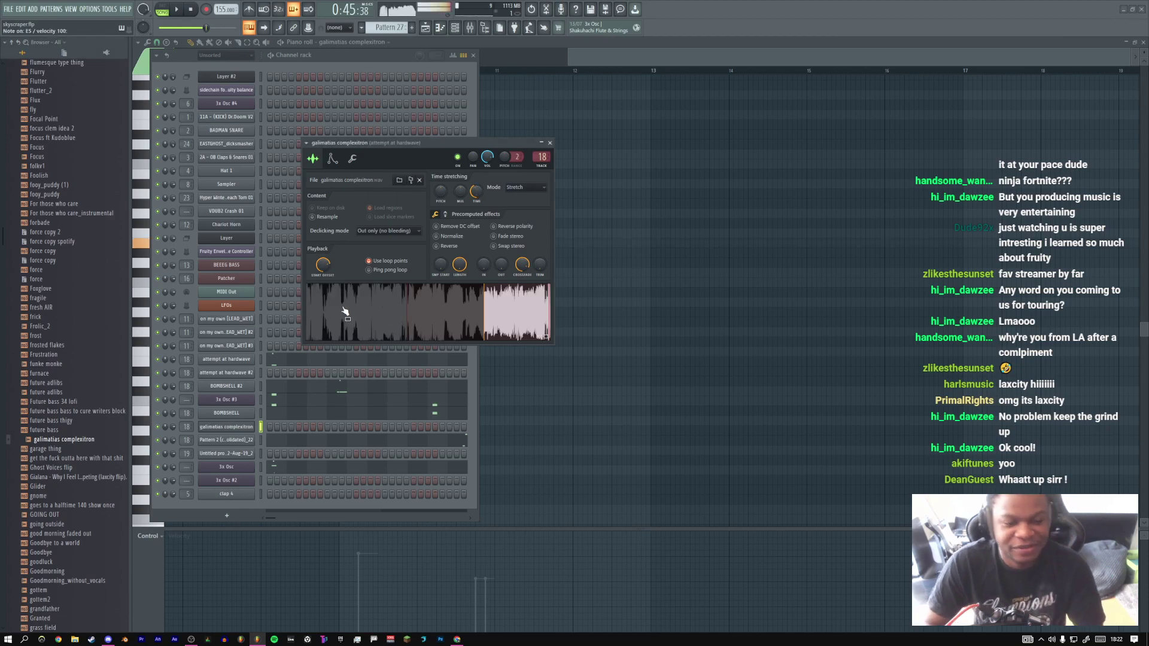
pyautogui.click(550, 142)
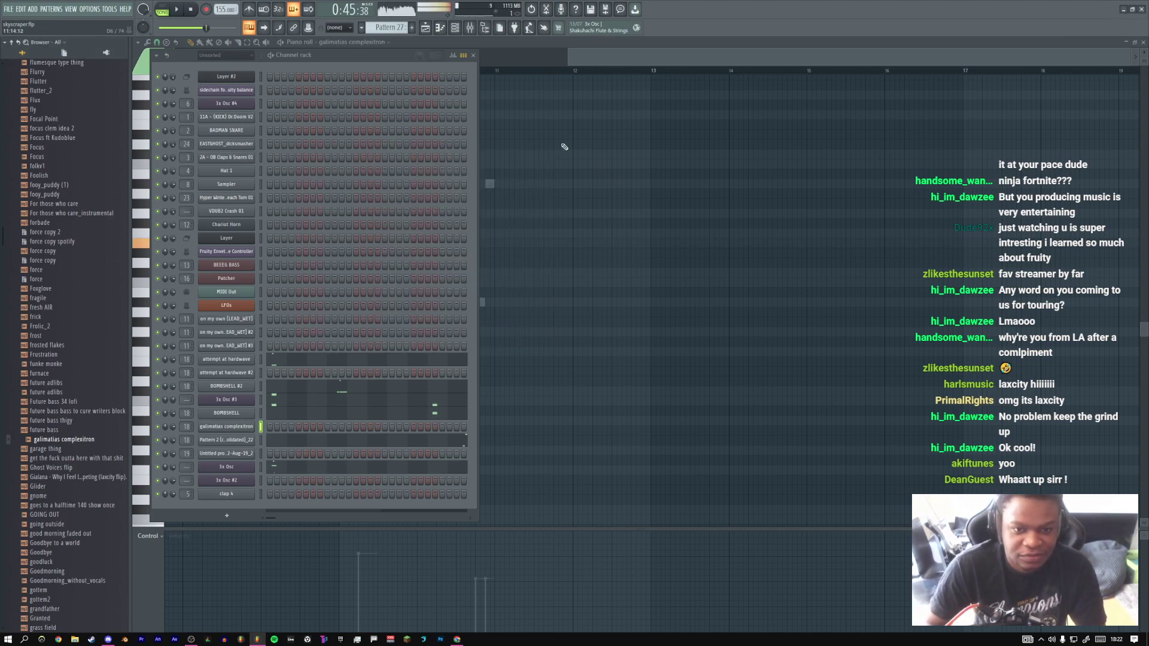
# Place a four-step galimatias complexitron note at 10:09, raise it to E5 and audition it
pyautogui.moveTo(1128, 53); pyautogui.dragTo(812, 60)
pyautogui.moveTo(752, 59); pyautogui.dragTo(929, 61)
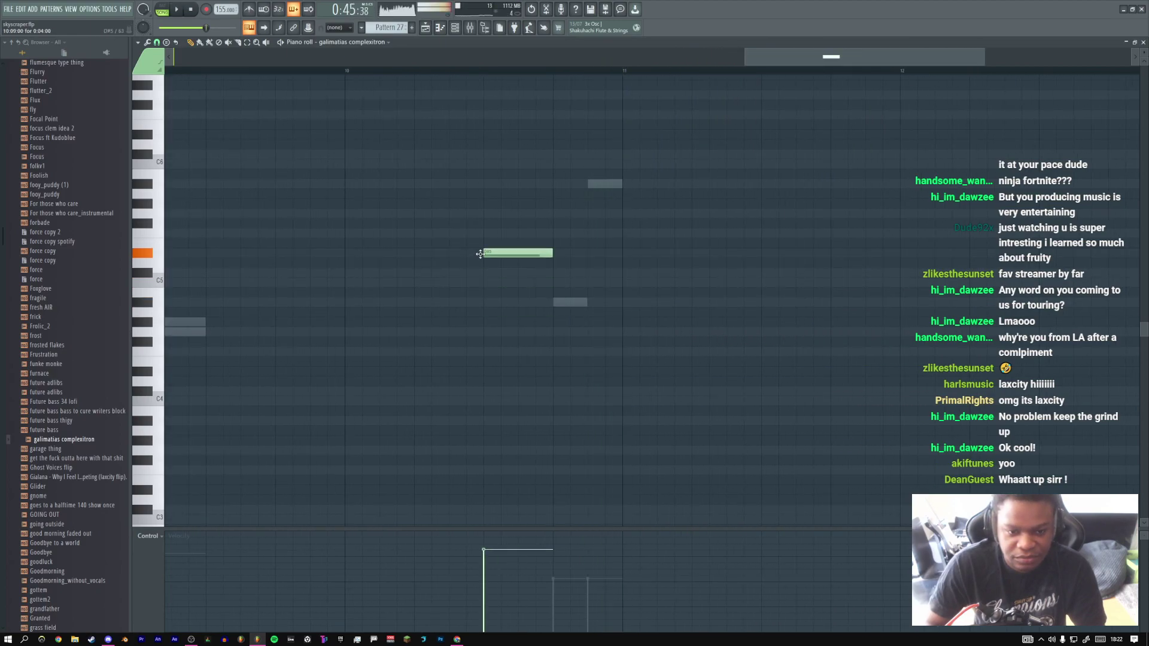
pyautogui.moveTo(480, 248); pyautogui.dragTo(482, 238)
pyautogui.press('space')
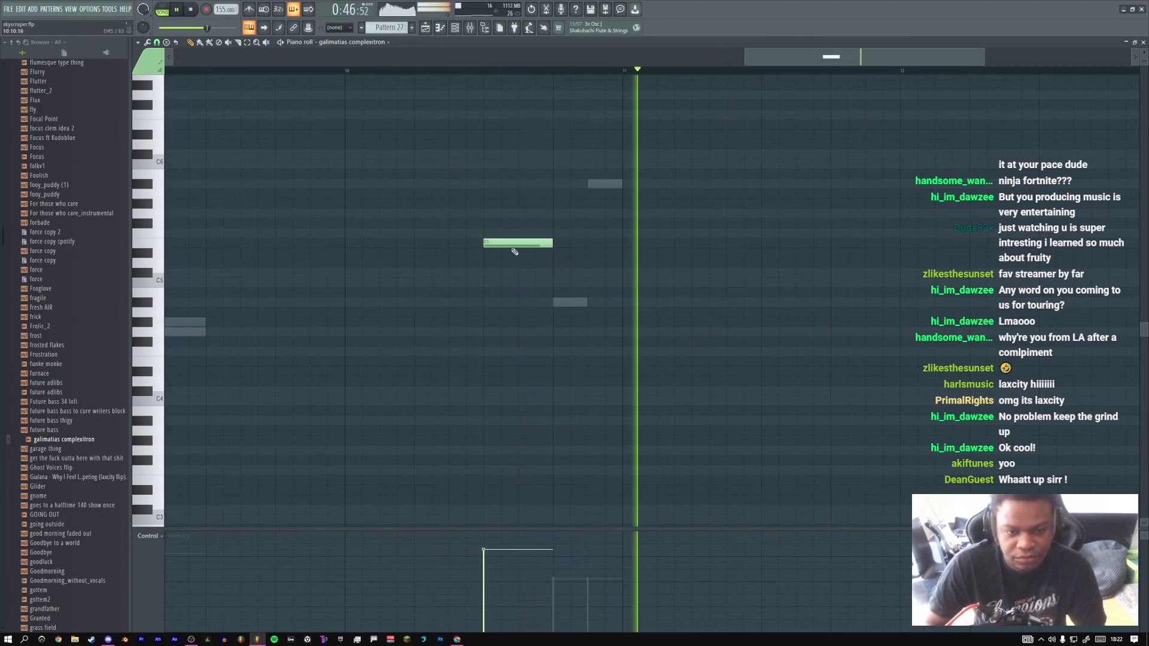
# Move the galimatias complexitron note to 10:13, audition it in the loop and shorten it to two steps
pyautogui.moveTo(510, 245); pyautogui.dragTo(588, 242)
pyautogui.press('space')
pyautogui.press('space')
pyautogui.press('space')
pyautogui.press('space')
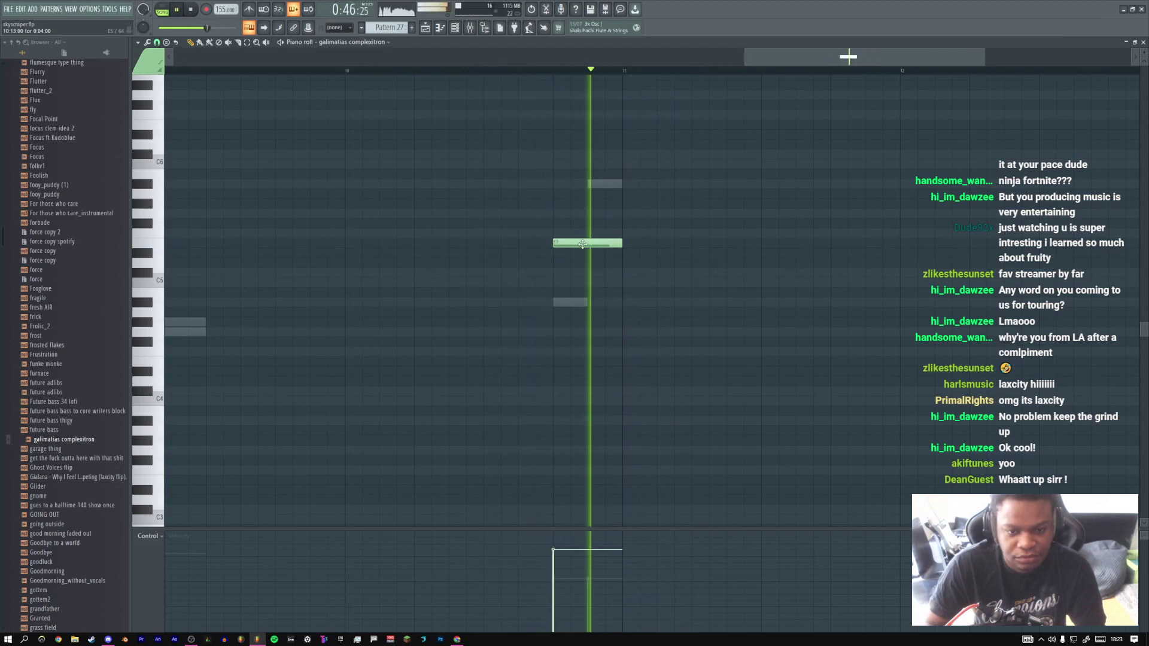
pyautogui.moveTo(620, 244); pyautogui.dragTo(586, 243)
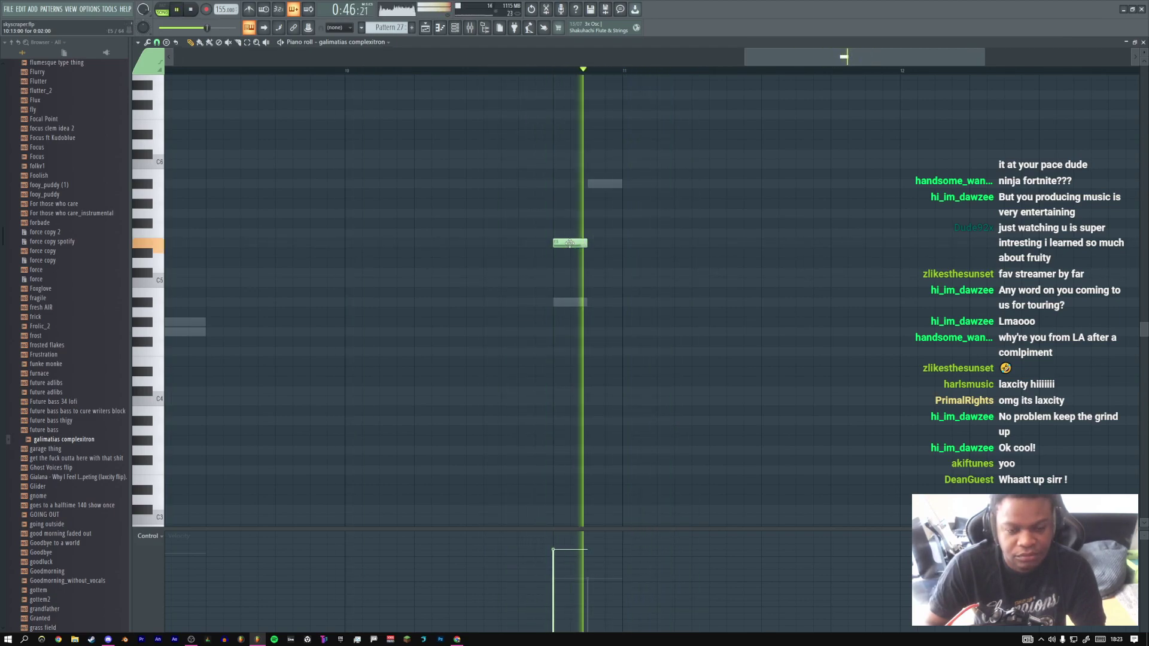
# Raise the velocity of both Pattern 2 (consolidated)_22 notes at the end of bar 10 to maximum, then return to the galimatias complexitron notes
pyautogui.doubleClick(606, 184)
pyautogui.moveTo(607, 183); pyautogui.dragTo(579, 312)
pyautogui.scroll(5, 579, 312)
pyautogui.rightClick(581, 262)
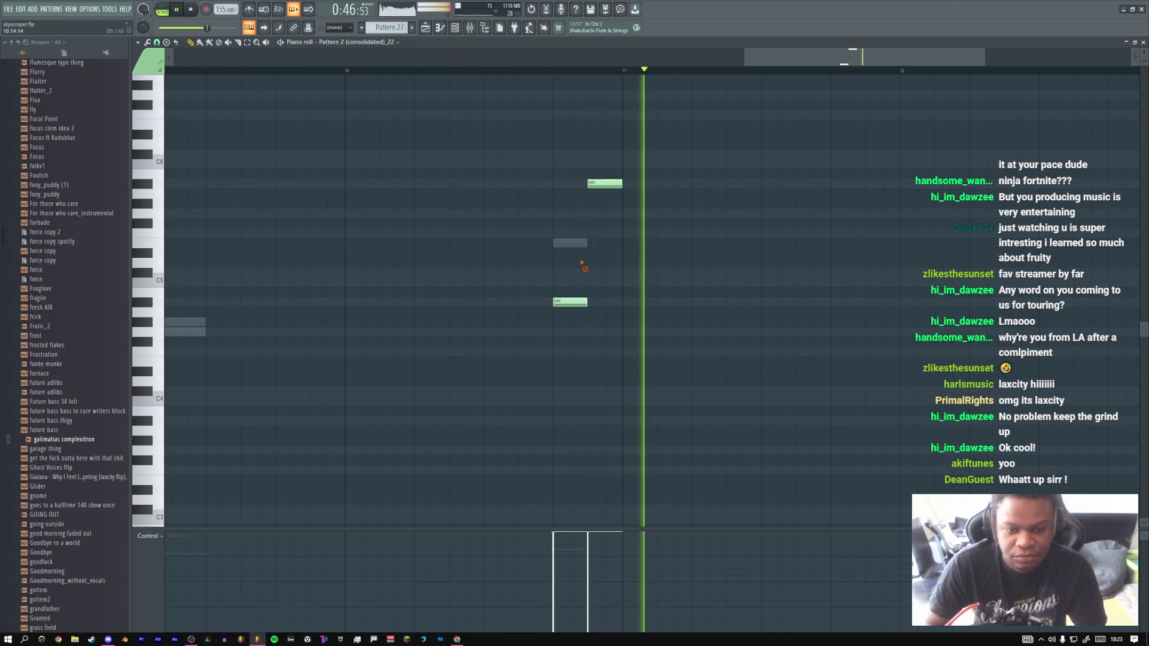
pyautogui.doubleClick(582, 243)
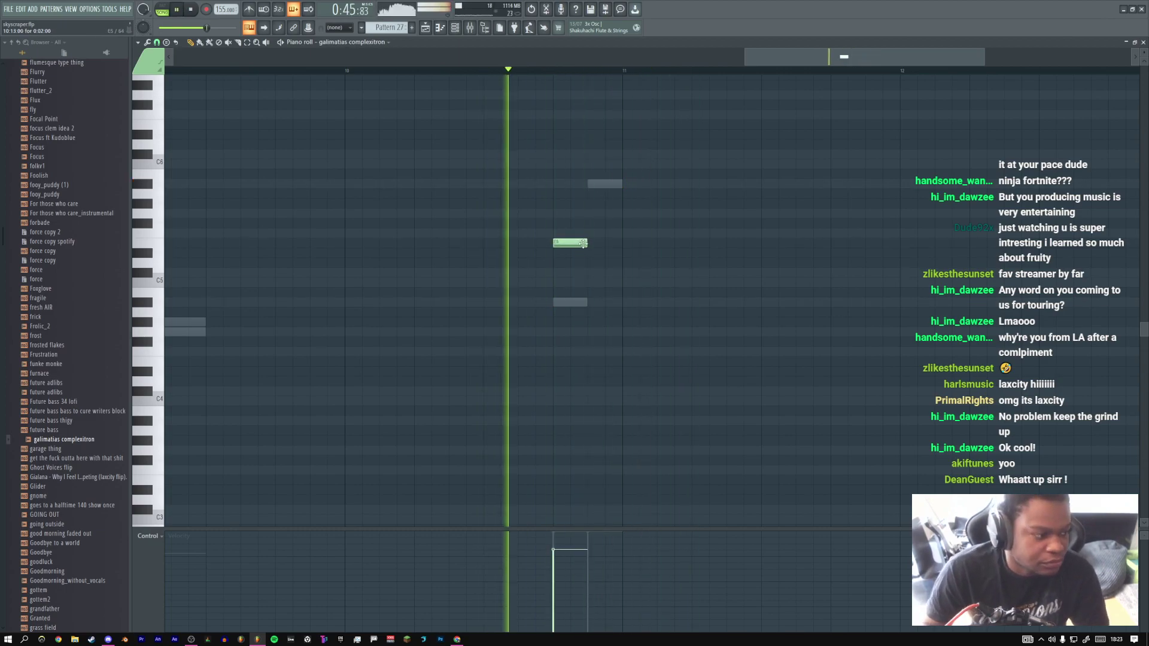
# Clone the galimatias complexitron channel and set the clone's sample start offset to 47%
pyautogui.press('F6')
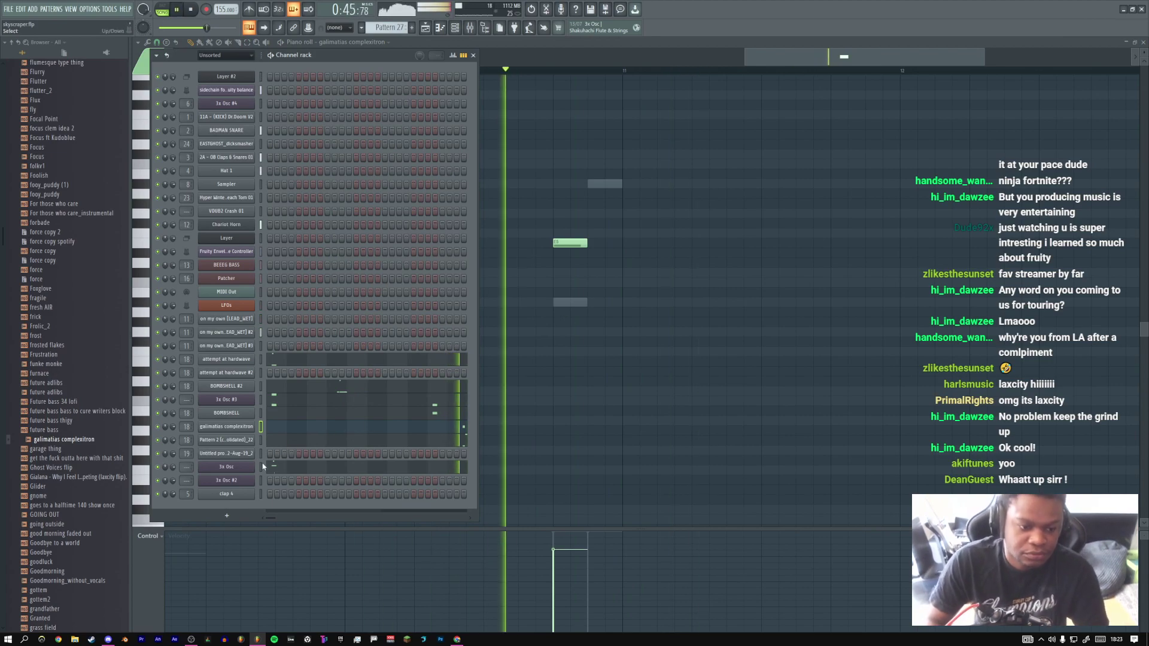
pyautogui.press('space')
pyautogui.rightClick(233, 428)
pyautogui.click(269, 512)
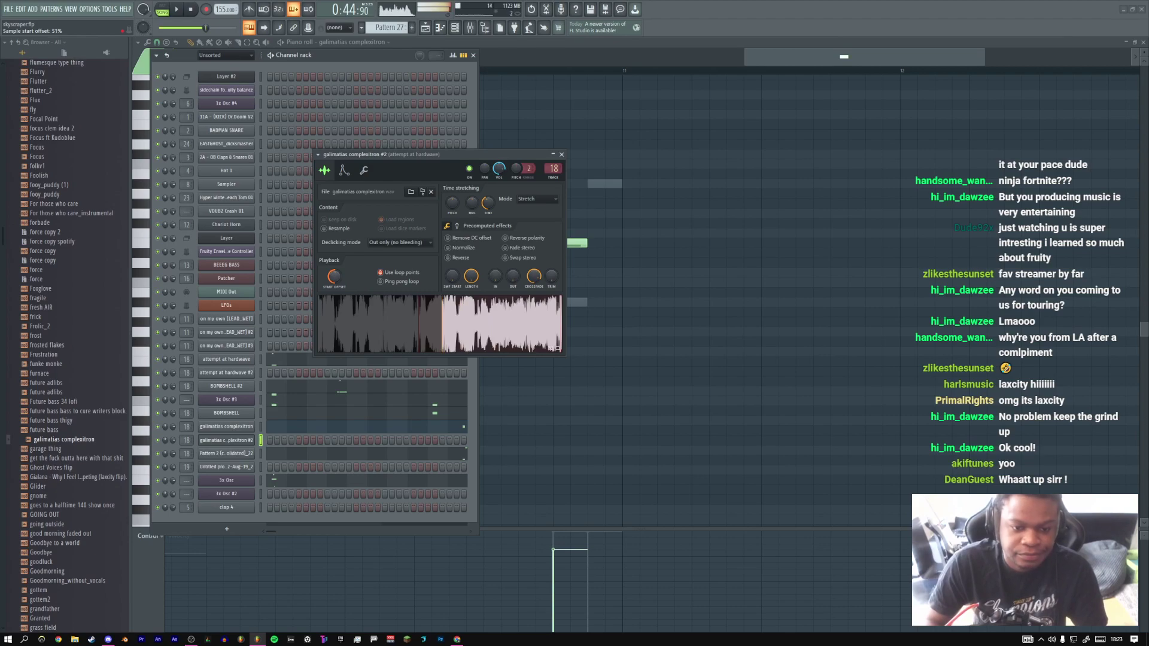
pyautogui.moveTo(333, 276); pyautogui.dragTo(334, 282)
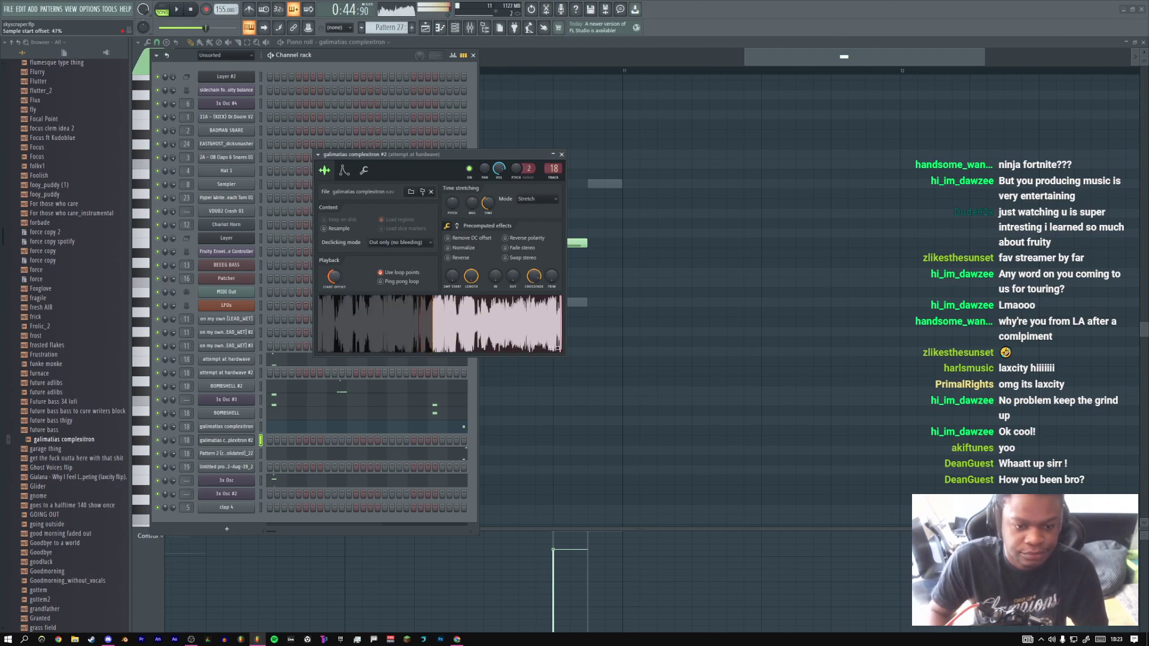
pyautogui.click(562, 154)
# Draw a four-step note at 10:09 on the galimatias complexitron #2 channel and drop it an octave to E4 while auditioning
pyautogui.rightClick(248, 441)
pyautogui.click(281, 443)
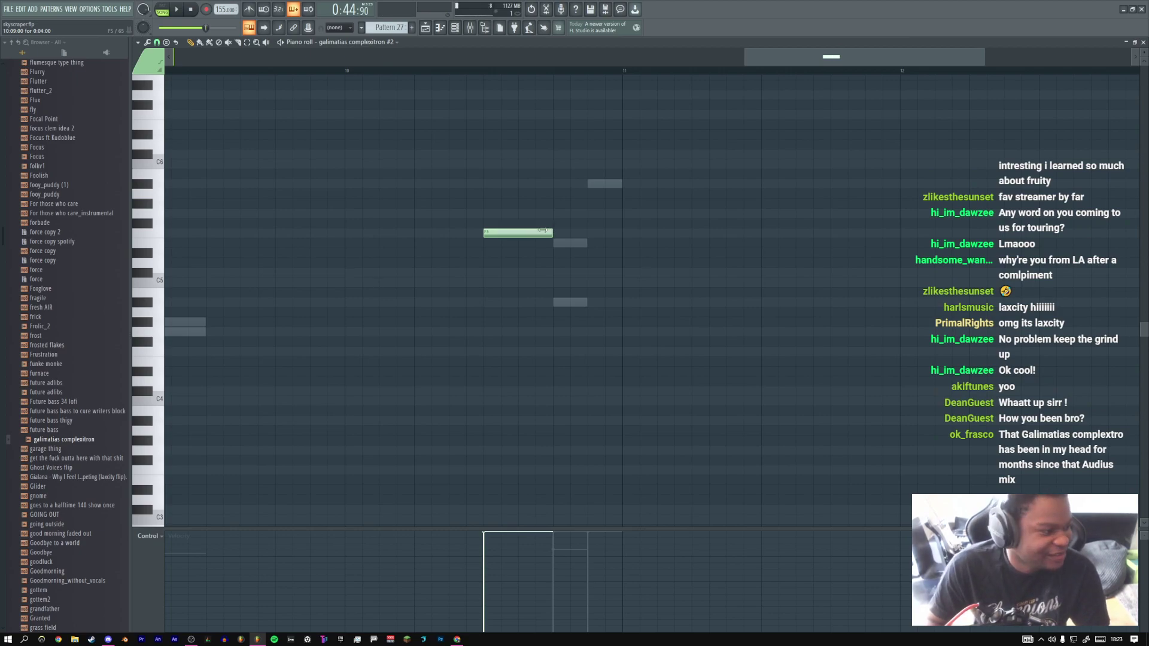
pyautogui.moveTo(542, 230); pyautogui.dragTo(553, 231)
pyautogui.press('space')
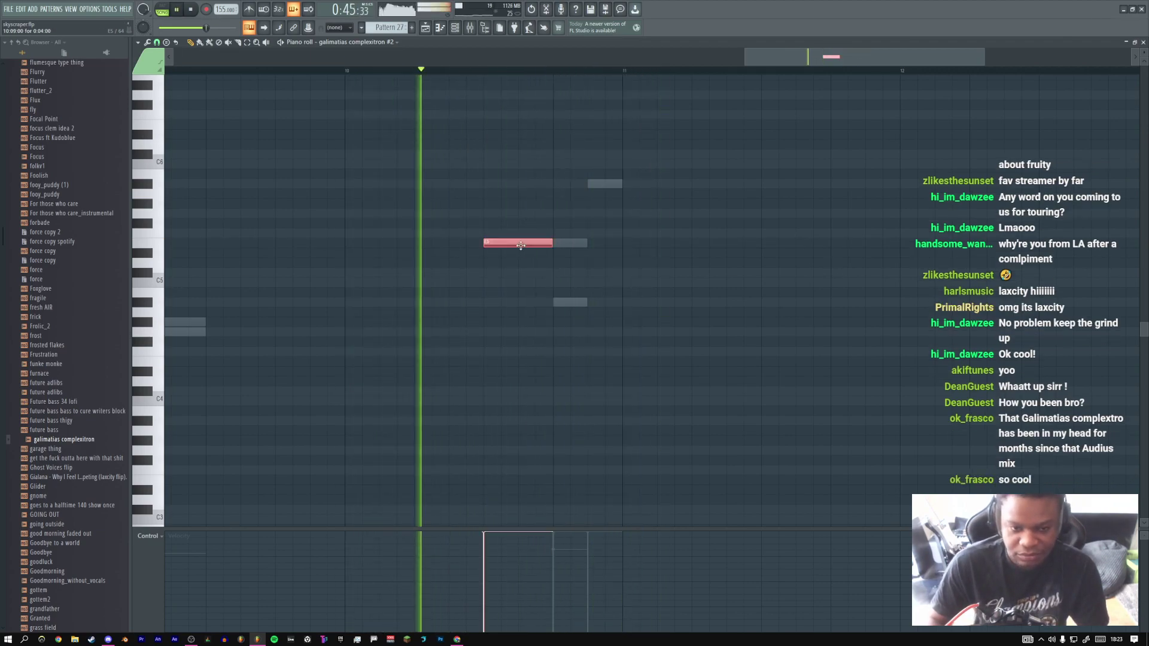
pyautogui.hotkey('ctrl', 'Down')
pyautogui.press('space')
# Try a one-step slide note to E5 at 10:11 above the E4 note, auditioning the pitch glide
pyautogui.click(527, 213)
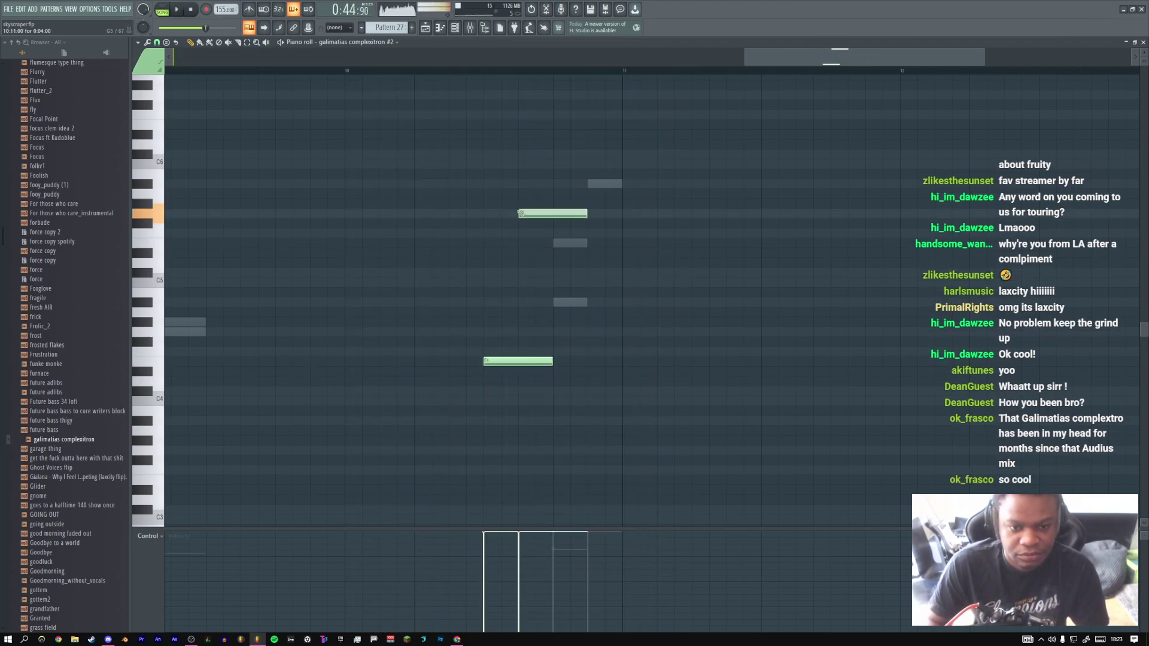
pyautogui.doubleClick(539, 213)
pyautogui.click(618, 370)
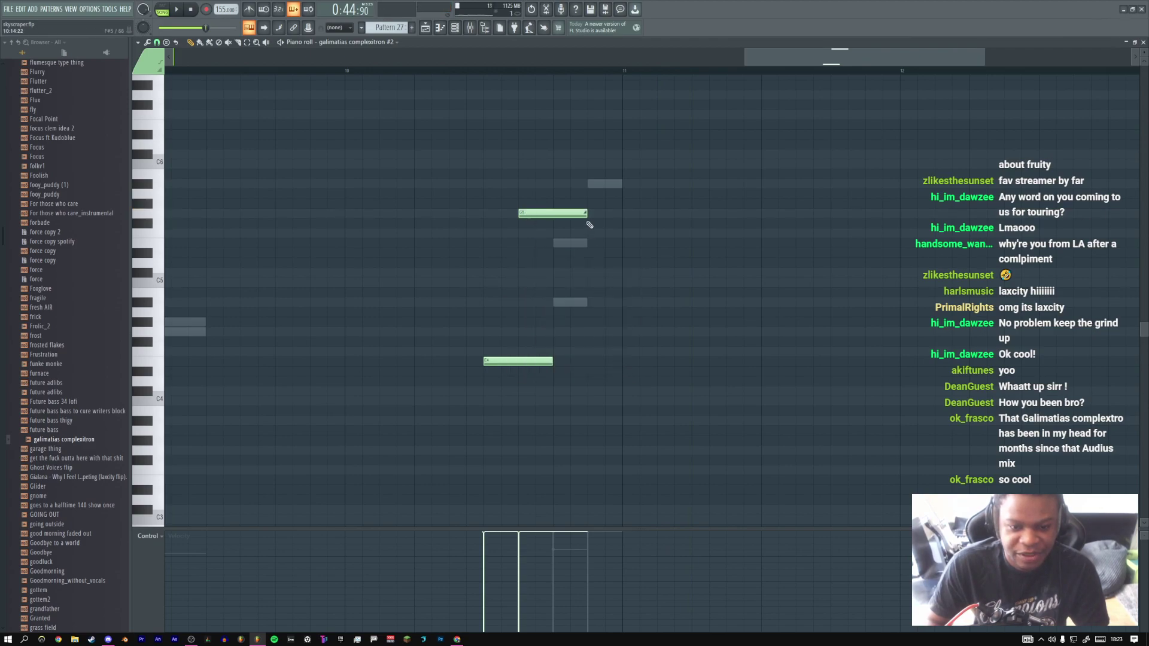
pyautogui.press('space')
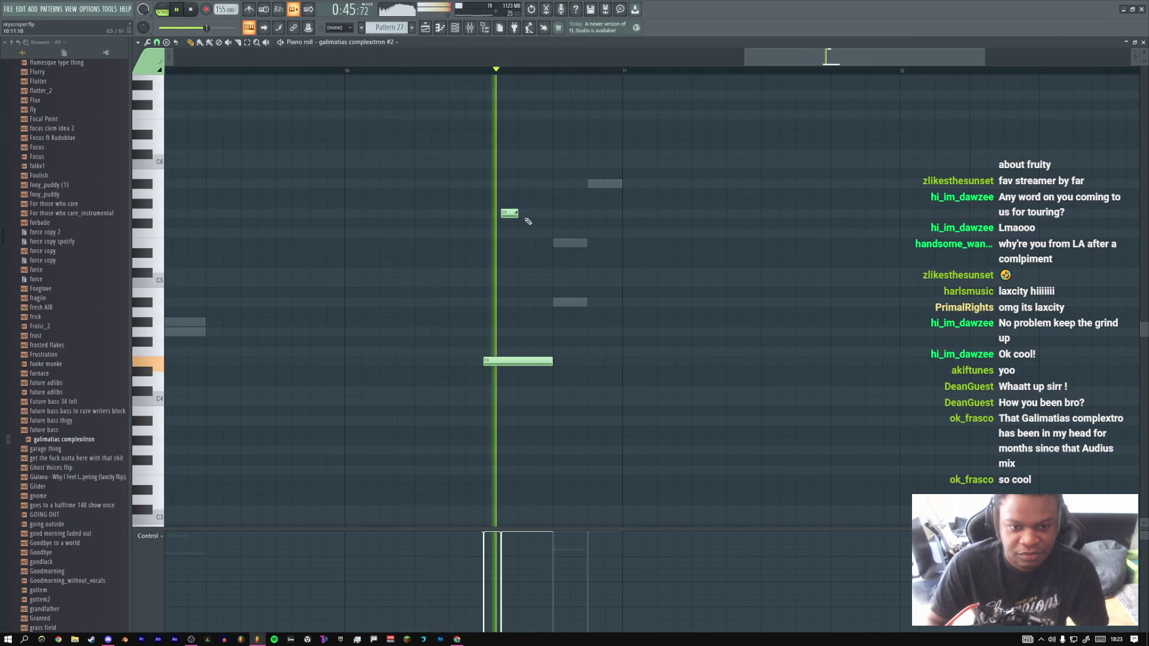
pyautogui.moveTo(507, 234); pyautogui.dragTo(526, 242)
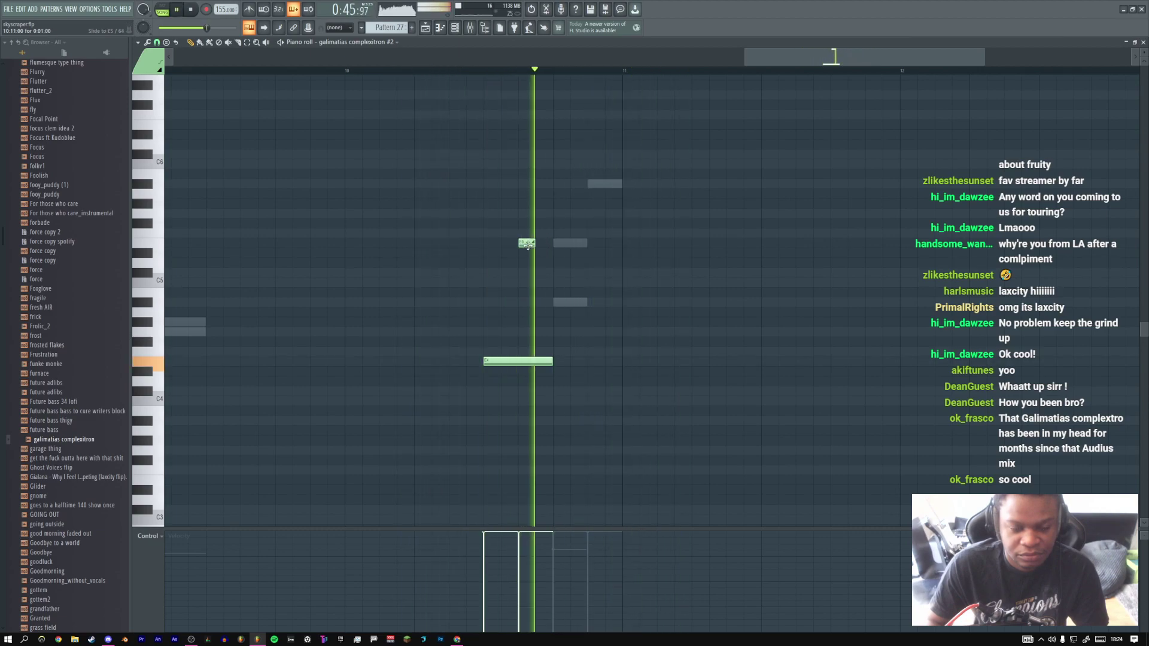
pyautogui.press('space')
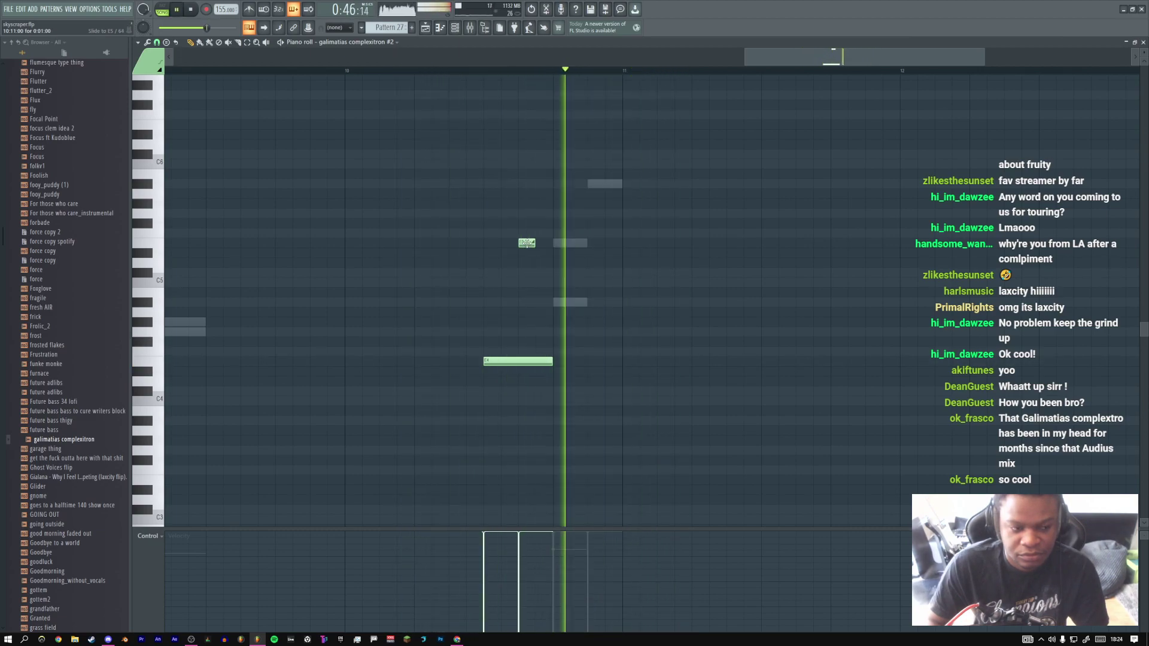
# Remove the slide note from galimatias complexitron #2, keeping only the long E4 note
pyautogui.rightClick(526, 243)
pyautogui.rightClick(526, 362)
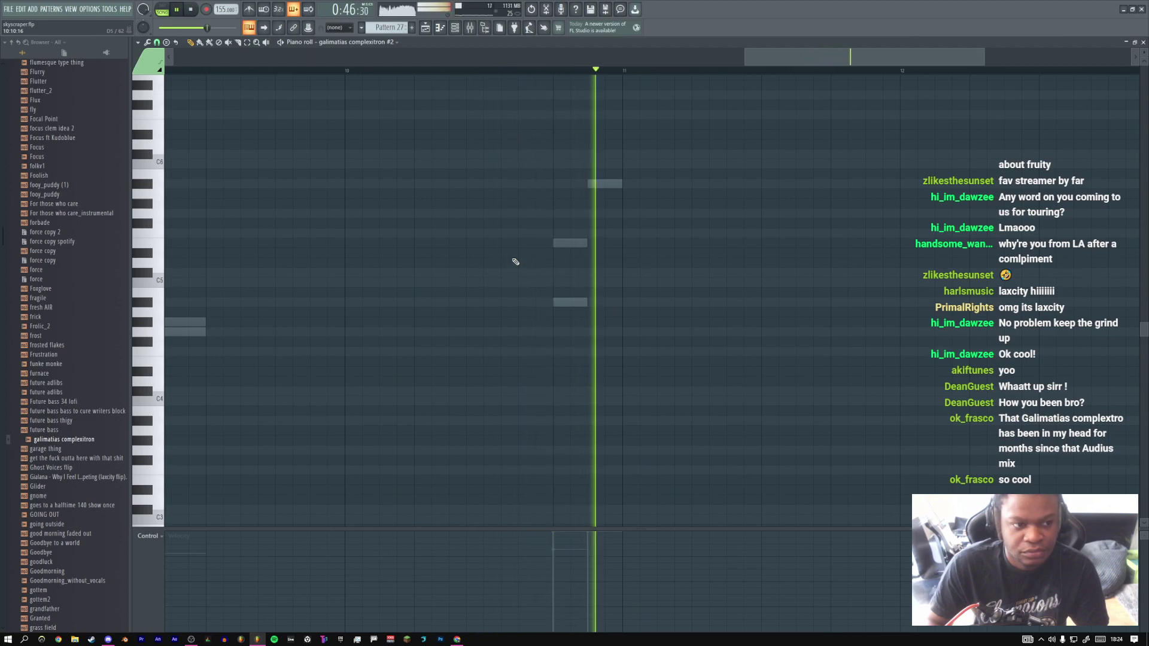
pyautogui.hotkey('ctrl', 'z')
pyautogui.rightClick(526, 242)
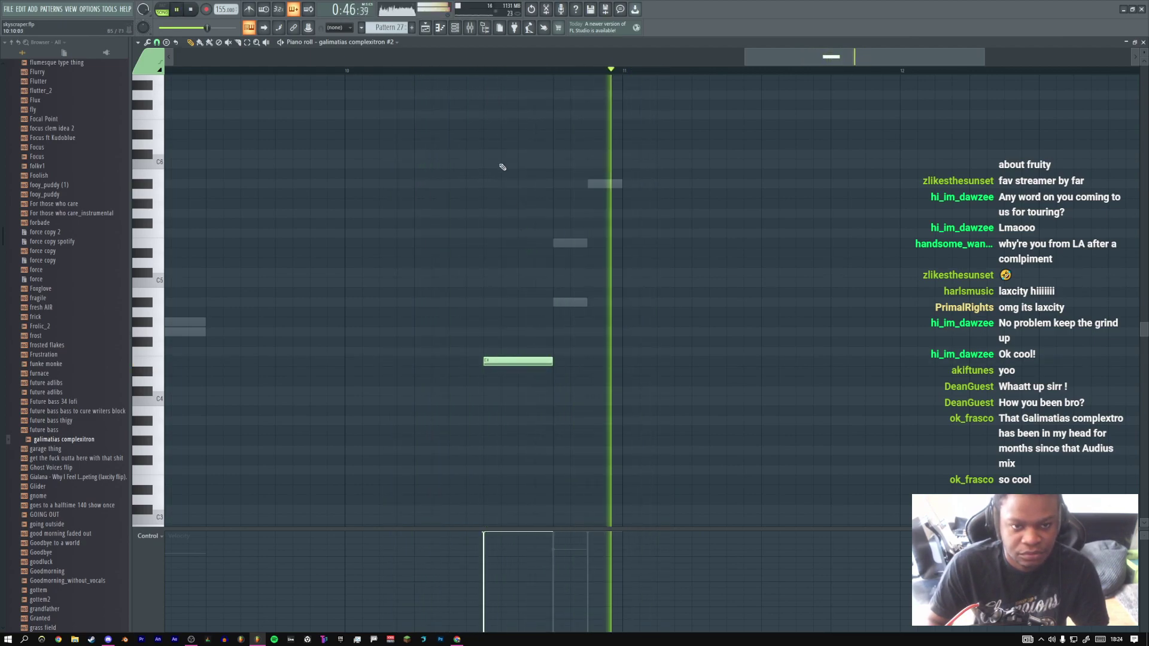
# Try the long galimatias complexitron #2 note at several pitches and an octave up during playback, settling on F#4
pyautogui.press('space')
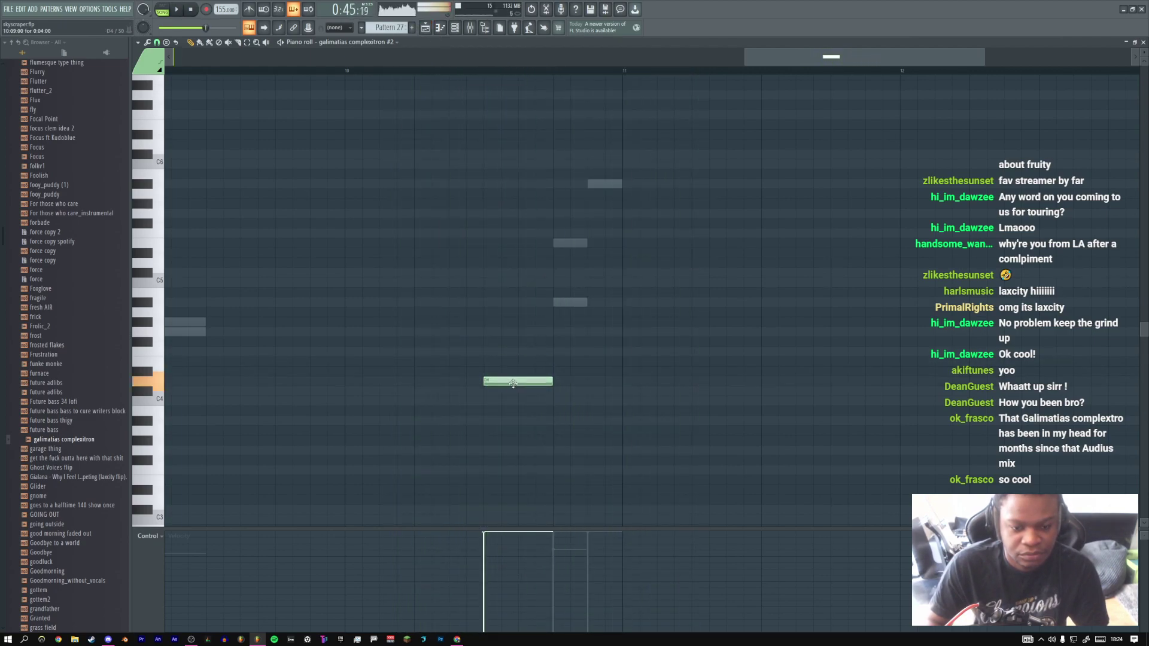
pyautogui.press('space')
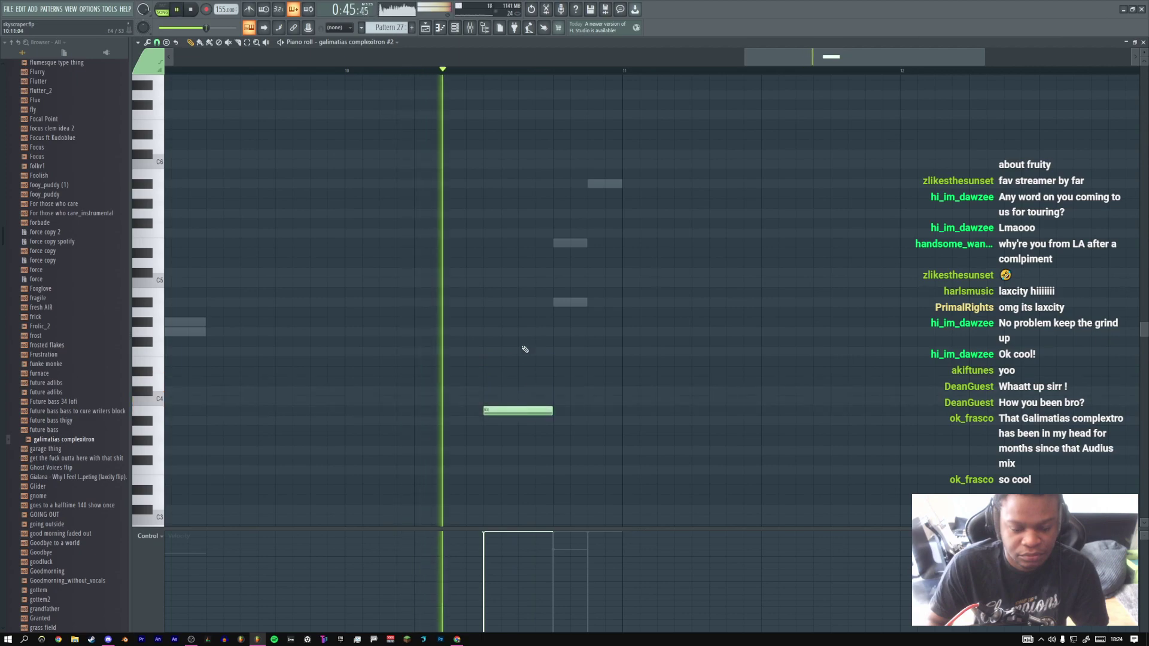
pyautogui.hotkey('ctrl', 'a')
pyautogui.hotkey('ctrl', 'Up')
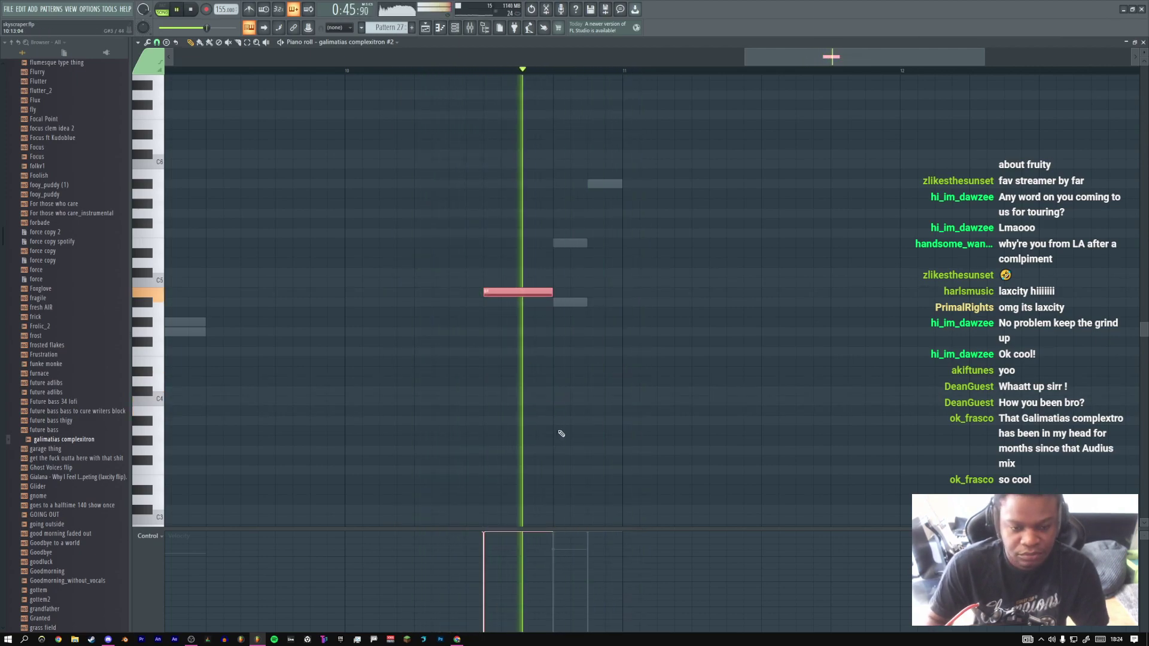
pyautogui.hotkey('shift', 'Down')
pyautogui.hotkey('ctrl', 'd')
pyautogui.moveTo(513, 302); pyautogui.dragTo(503, 344)
# Reset the playback start offset of galimatias complexitron #2 and narrow its sample start and length while auditioning the chop
pyautogui.click(454, 28)
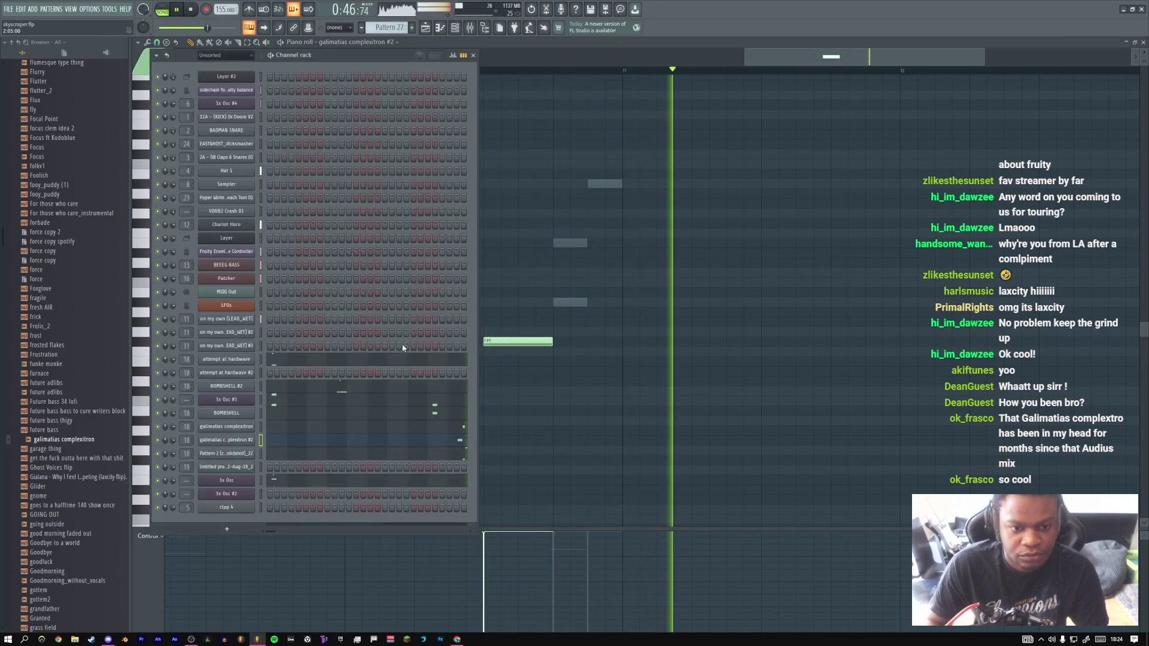
pyautogui.click(235, 441)
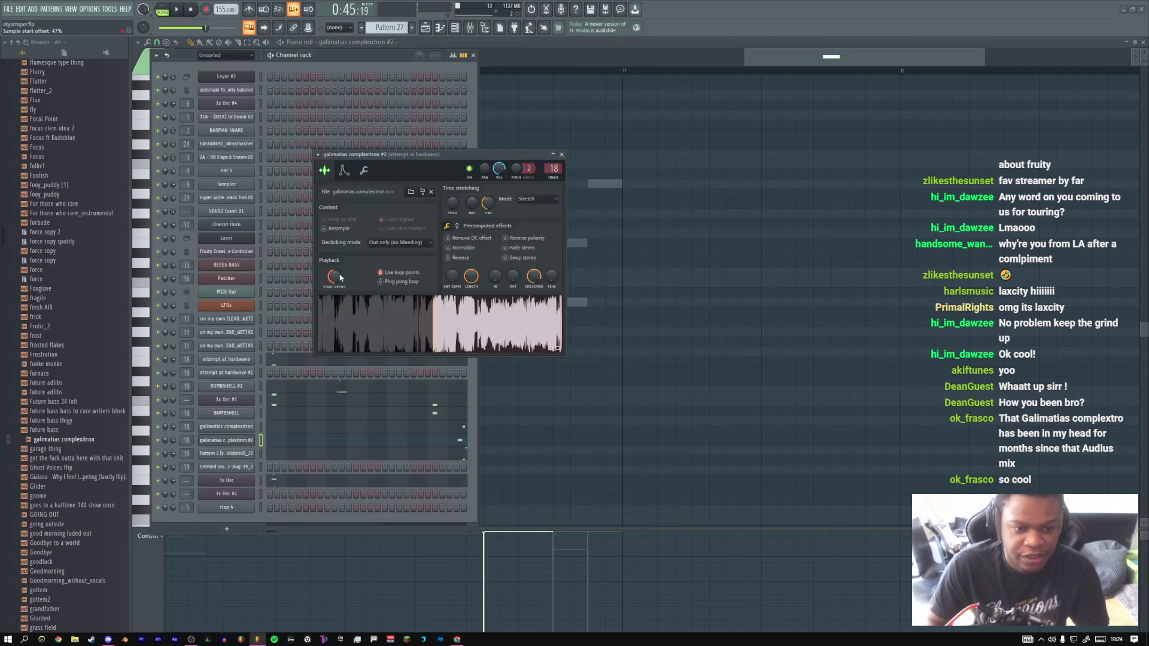
pyautogui.moveTo(470, 277); pyautogui.dragTo(471, 365)
pyautogui.press('e')
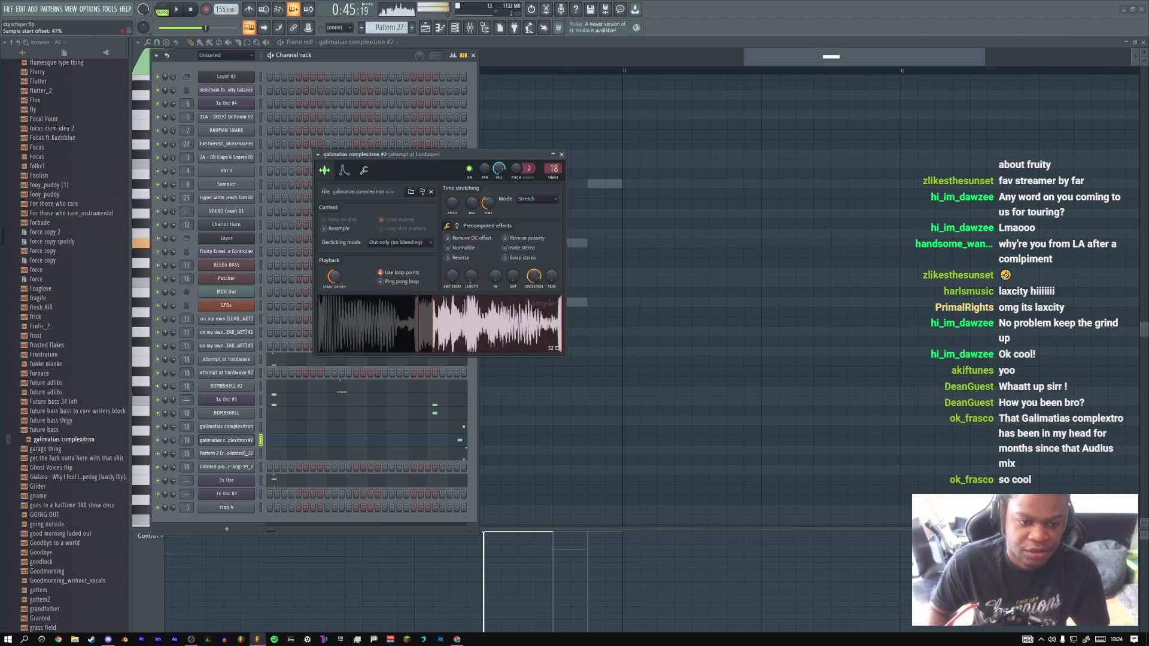
pyautogui.moveTo(333, 278); pyautogui.dragTo(338, 289)
pyautogui.moveTo(471, 276); pyautogui.dragTo(451, 281)
pyautogui.press('c')
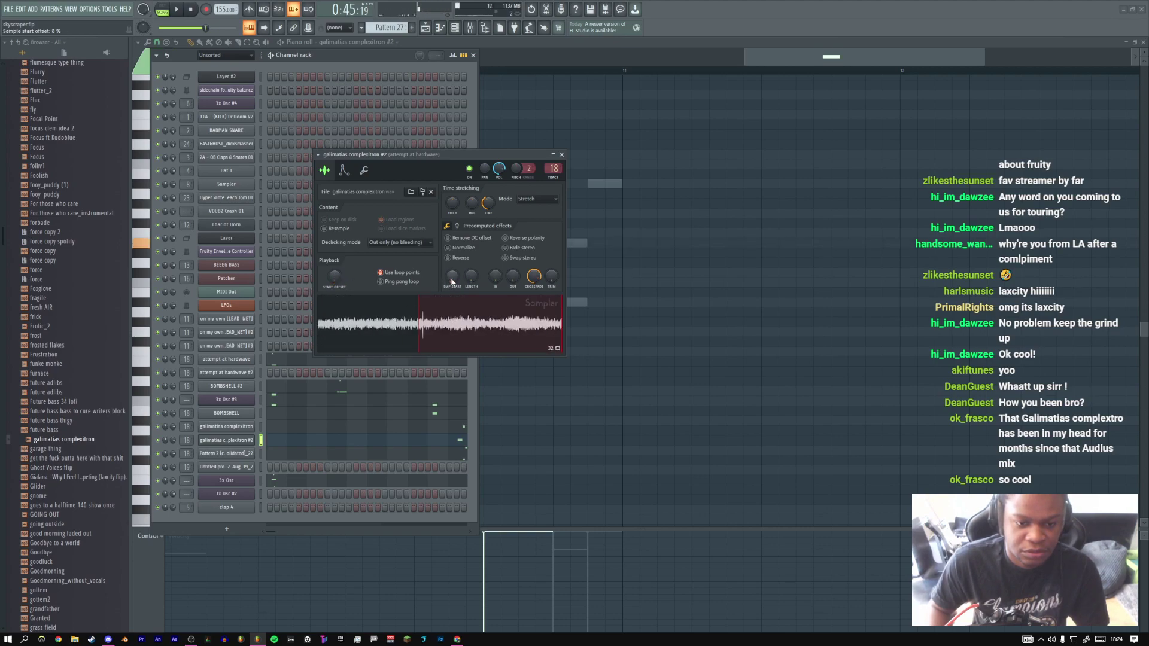
pyautogui.press('c')
pyautogui.moveTo(472, 277)
pyautogui.mouseDown()
pyautogui.moveTo(453, 279)
pyautogui.moveTo(473, 281)
pyautogui.mouseUp()
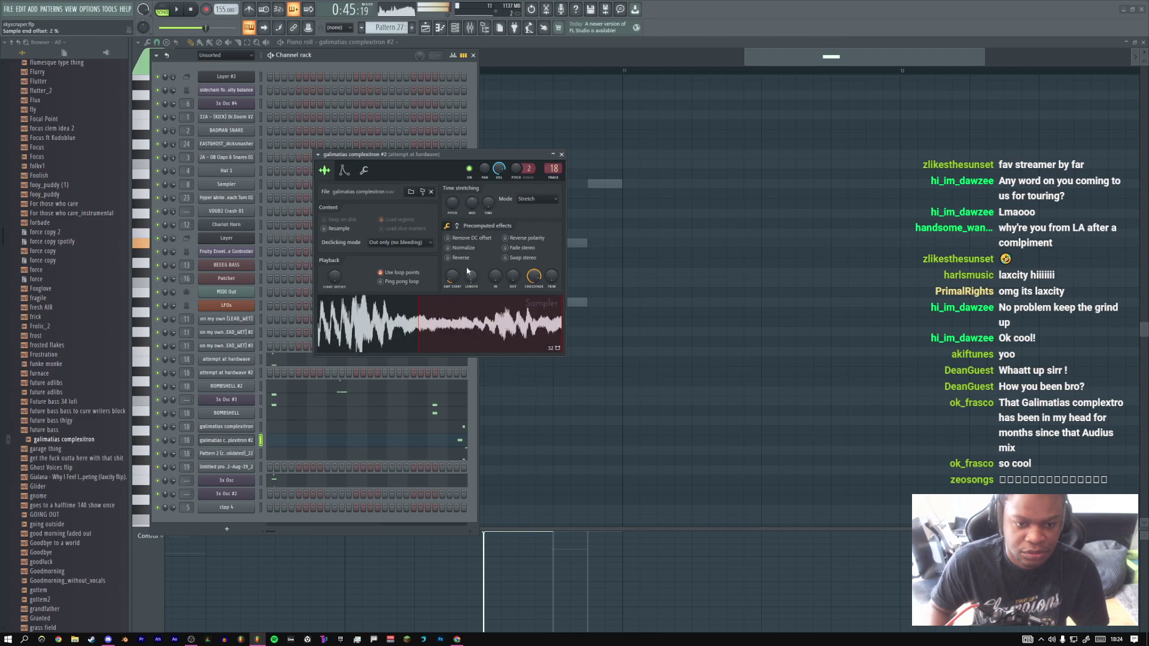
# Set galimatias complexitron #2 to e2 transient stretching, adjust its time-stretch multiplier, and move the sample start to 25%
pyautogui.click(531, 200)
pyautogui.click(556, 232)
pyautogui.moveTo(473, 208); pyautogui.dragTo(474, 206)
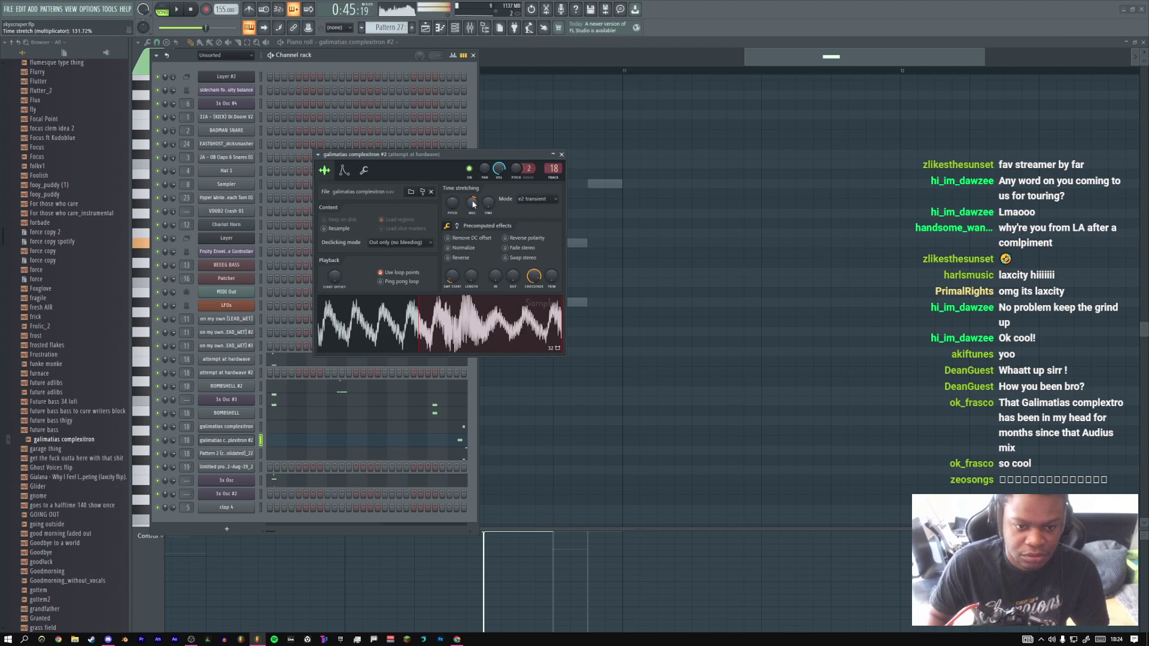
pyautogui.moveTo(446, 281)
pyautogui.mouseDown()
pyautogui.moveTo(472, 279)
pyautogui.moveTo(452, 282)
pyautogui.mouseUp()
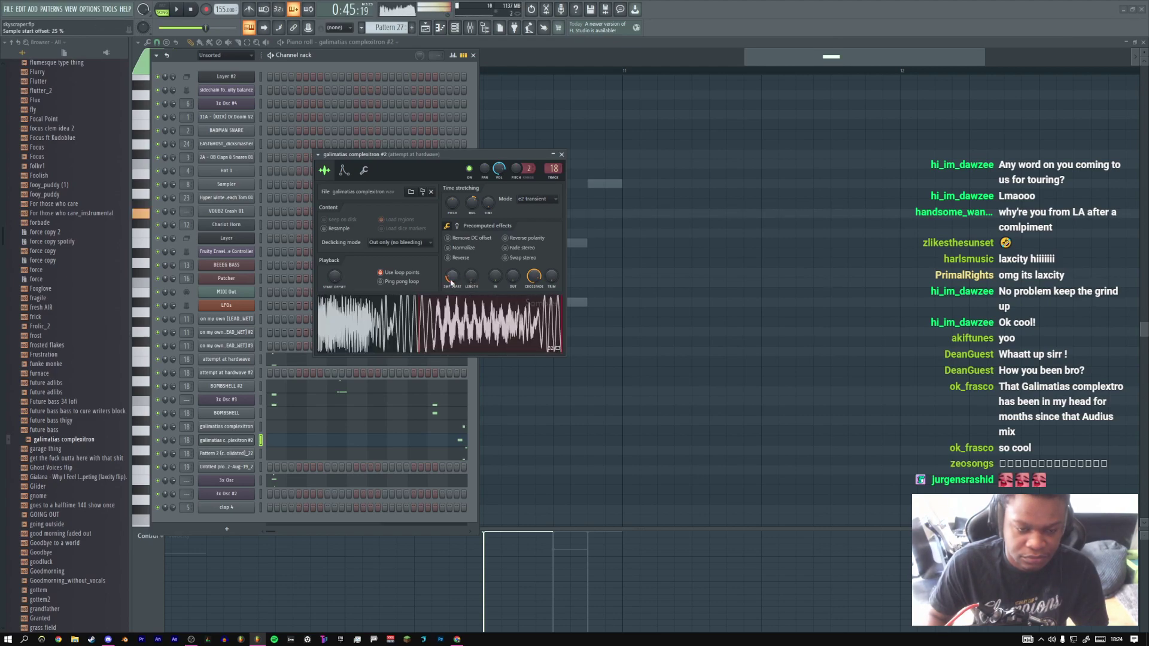
pyautogui.click(562, 155)
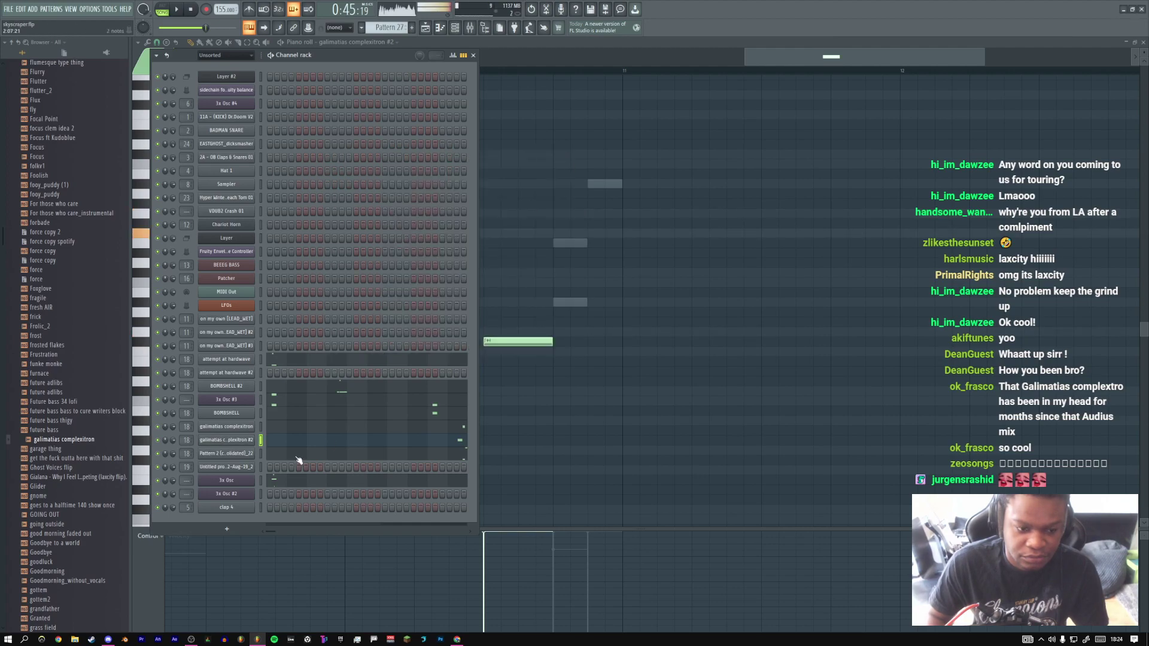
# Reopen the galimatias complexitron #2 notes during playback and raise the long note at 10:09 above F#4
pyautogui.rightClick(243, 443)
pyautogui.click(272, 441)
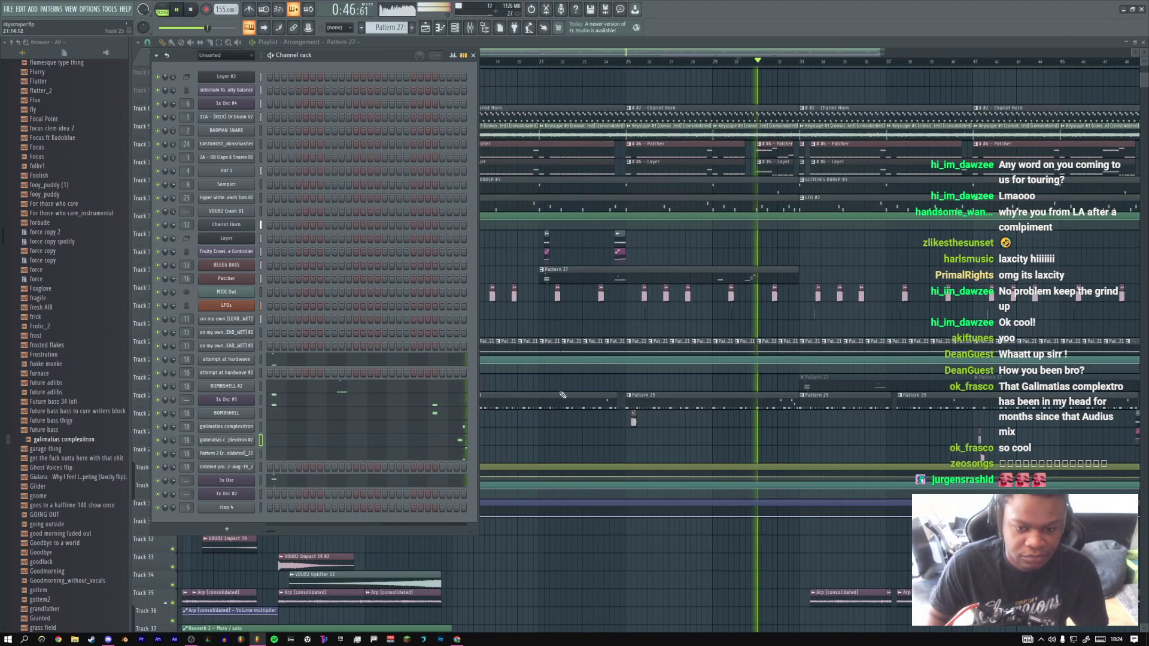
pyautogui.click(455, 444)
pyautogui.scroll(-4, 584, 365)
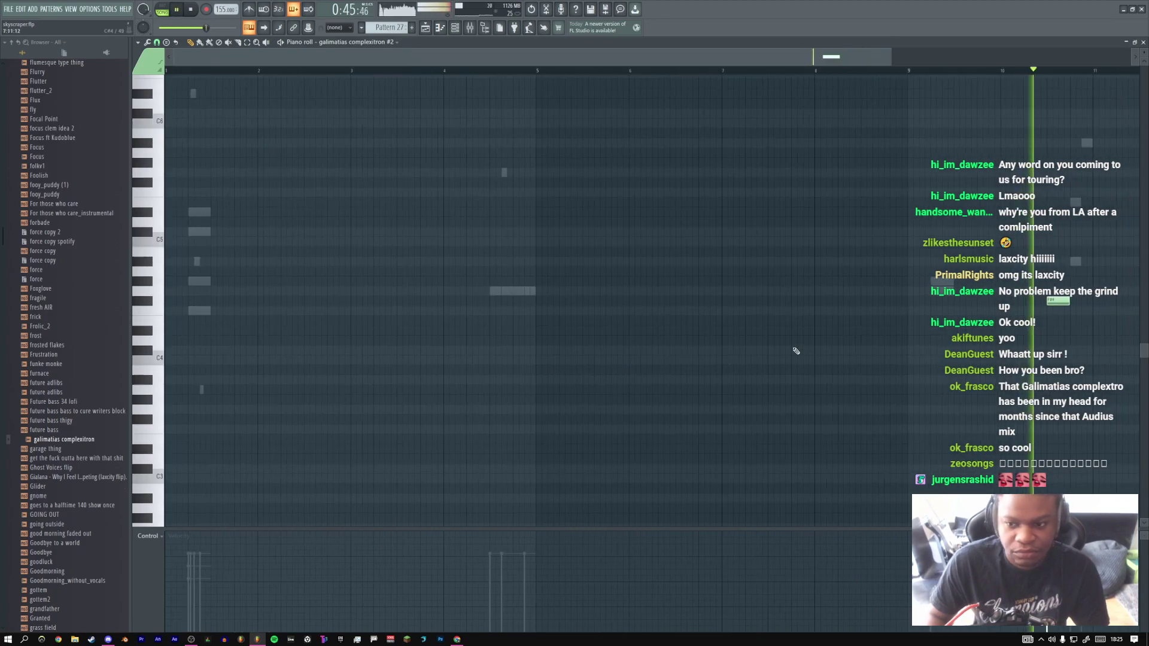
pyautogui.moveTo(951, 332); pyautogui.dragTo(533, 311)
pyautogui.moveTo(638, 273); pyautogui.dragTo(631, 252)
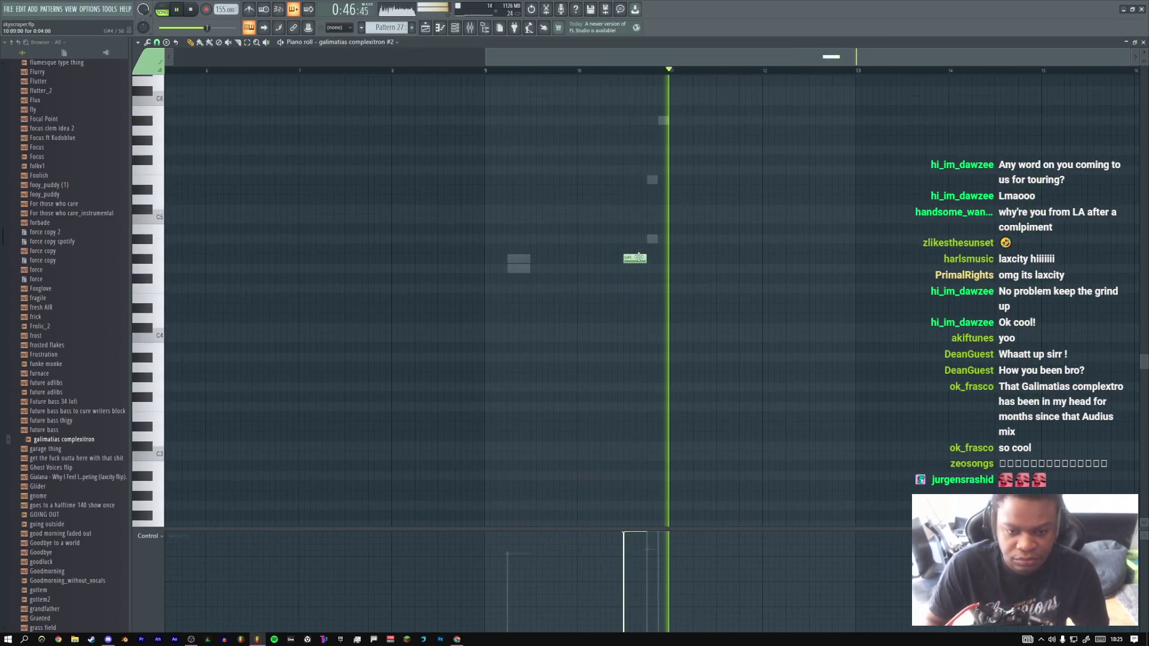
# Play the arrangement from about bar 30 to hear the chop in context, checking the mixer levels
pyautogui.press('F5')
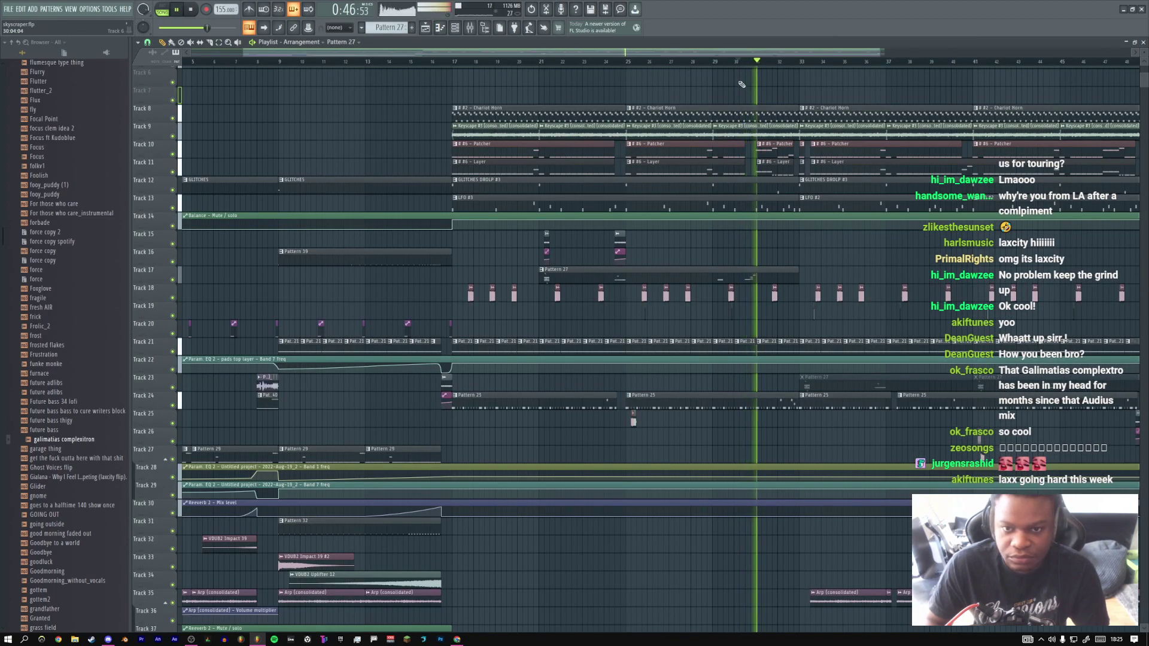
pyautogui.click(737, 62)
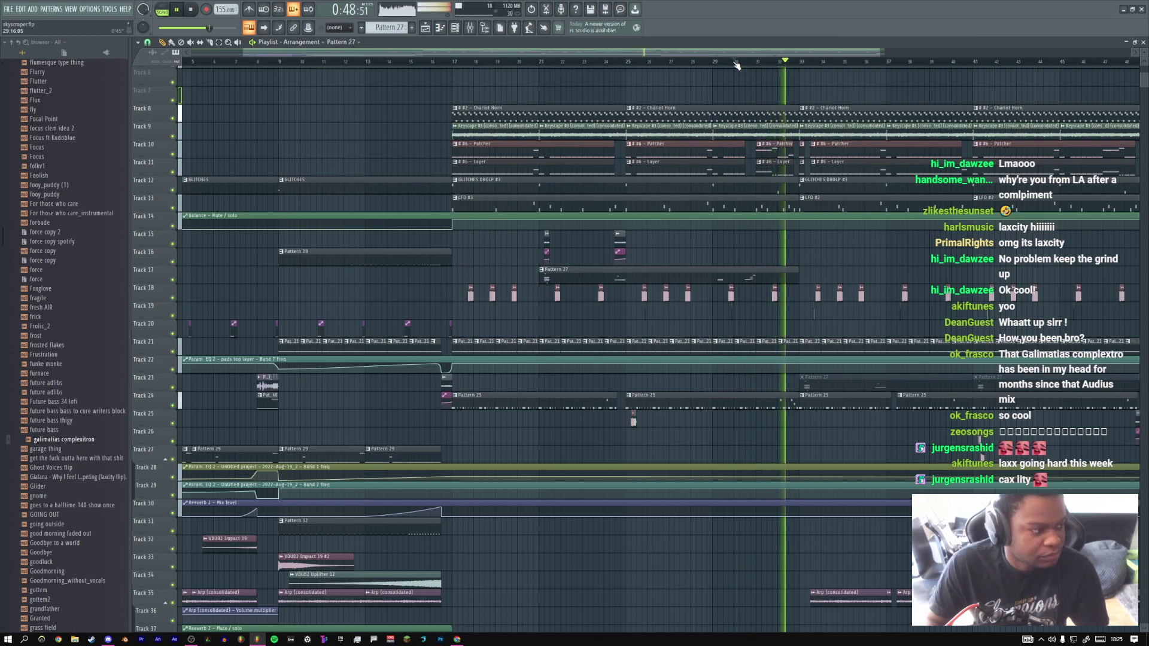
pyautogui.press('space')
pyautogui.press('space')
pyautogui.click(472, 28)
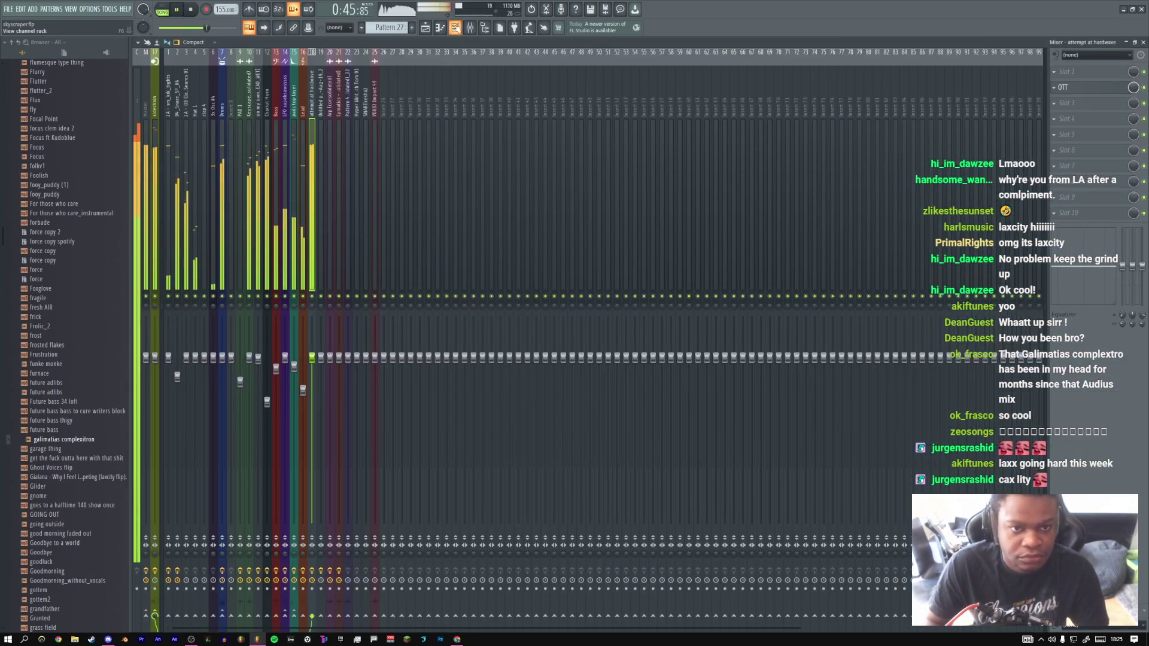
pyautogui.press('F6')
pyautogui.click(426, 29)
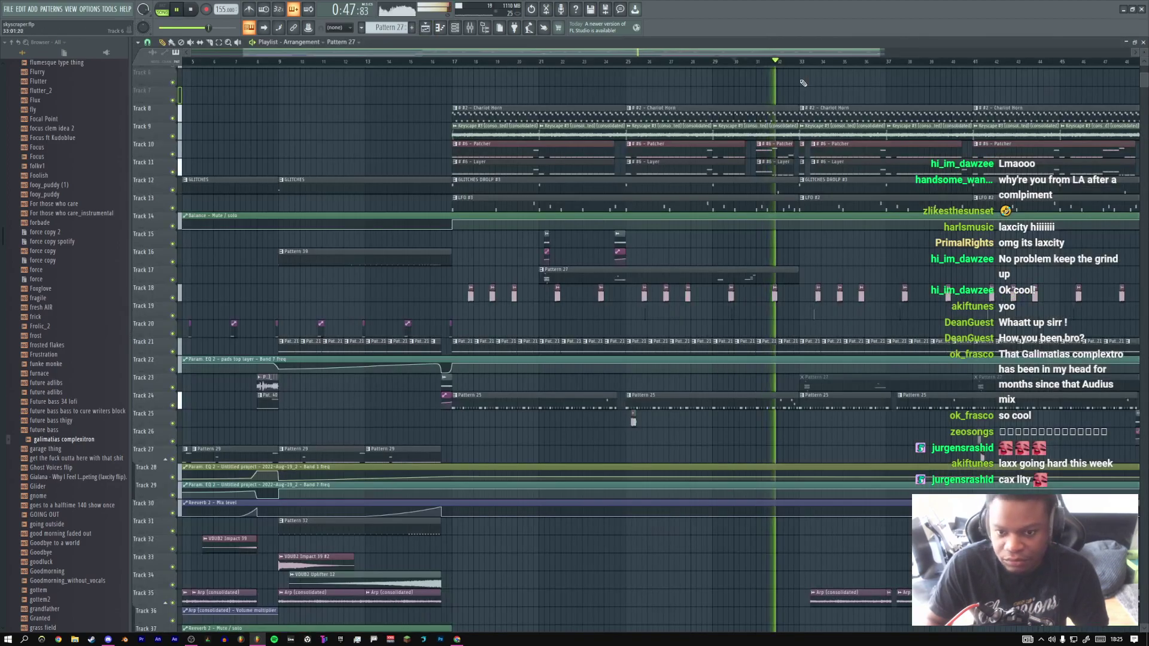
# Replay the arrangement from just before the drop at bar 17, and again from about bar 30
pyautogui.click(437, 63)
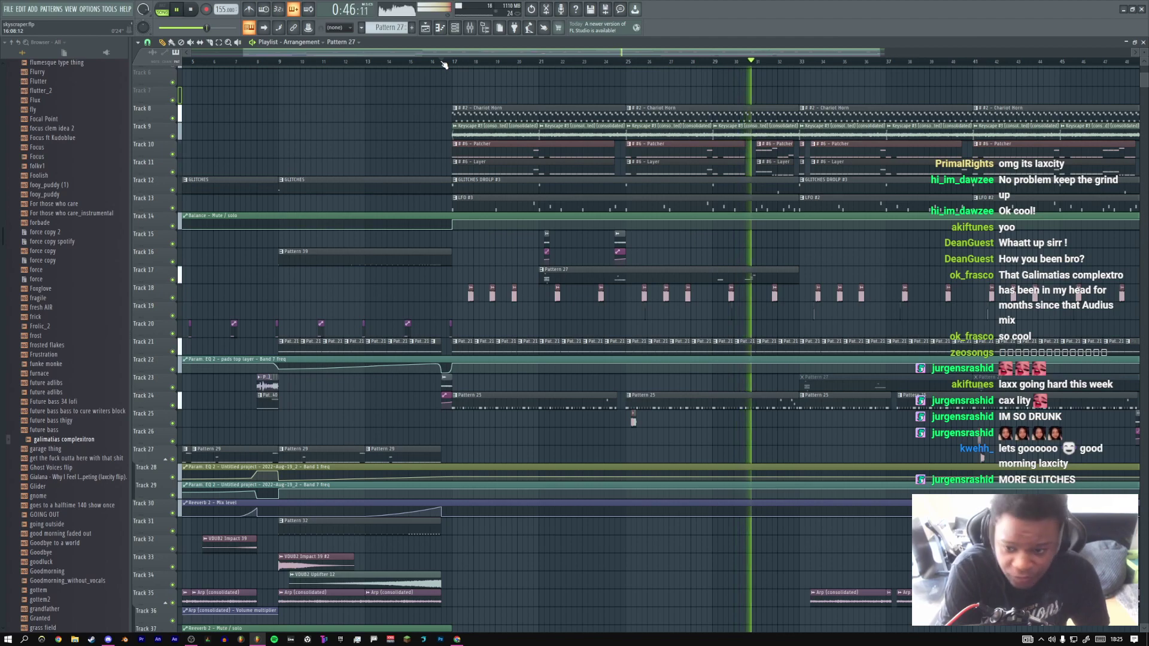
pyautogui.press('space')
pyautogui.click(734, 61)
pyautogui.press('space')
# Open Pattern 27 for note editing and delete the long galimatias complexitron #2 note
pyautogui.doubleClick(750, 279)
pyautogui.hscroll(-3, 496, 239)
pyautogui.press('space')
pyautogui.rightClick(510, 270)
pyautogui.rightClick(510, 270)
pyautogui.rightClick(510, 271)
# Audition earlier songs in the sample browser, from garage thing down past juicy, looking for another sound to chop
pyautogui.click(456, 28)
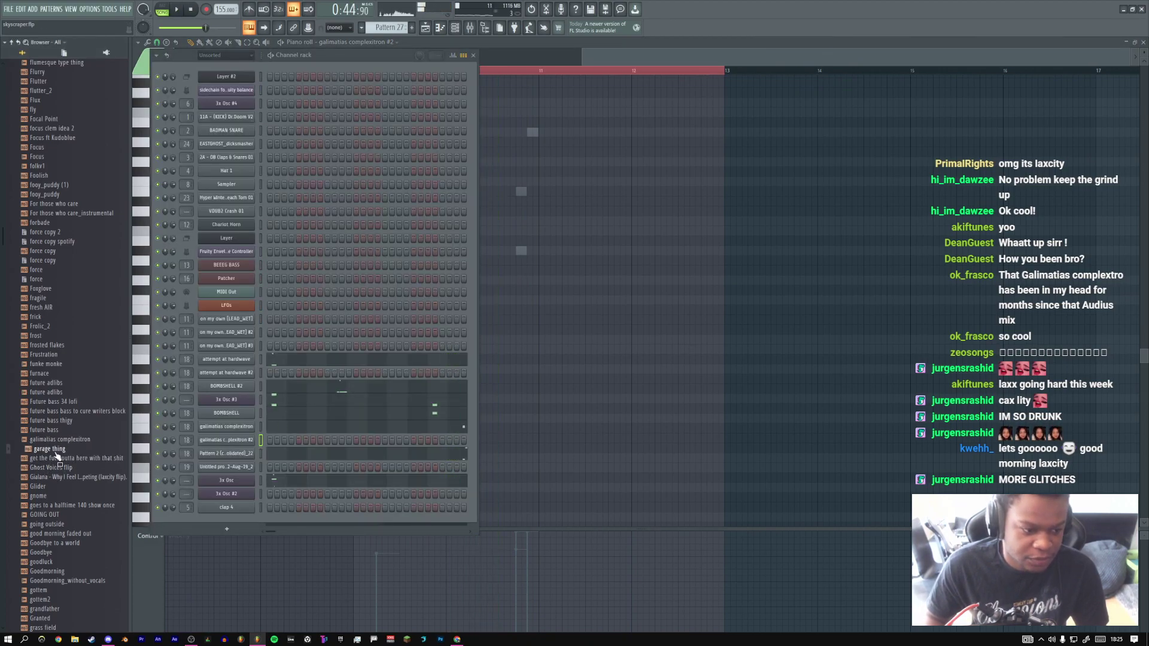
pyautogui.scroll(-10, 55, 481)
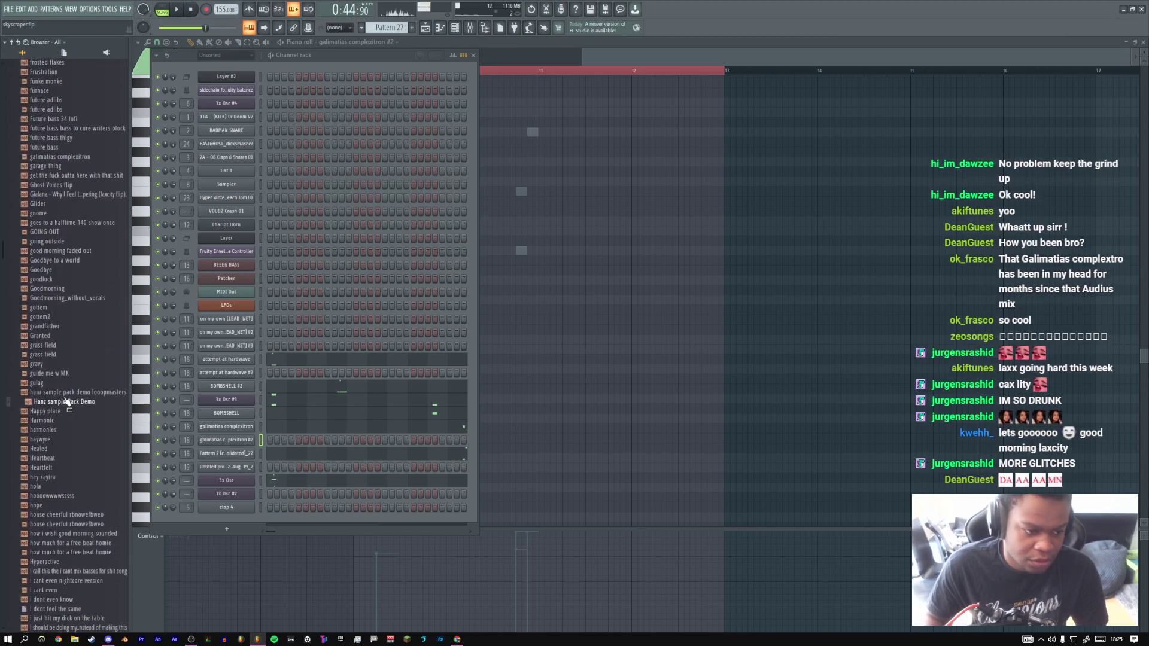
pyautogui.scroll(-4, 58, 422)
pyautogui.click(63, 433)
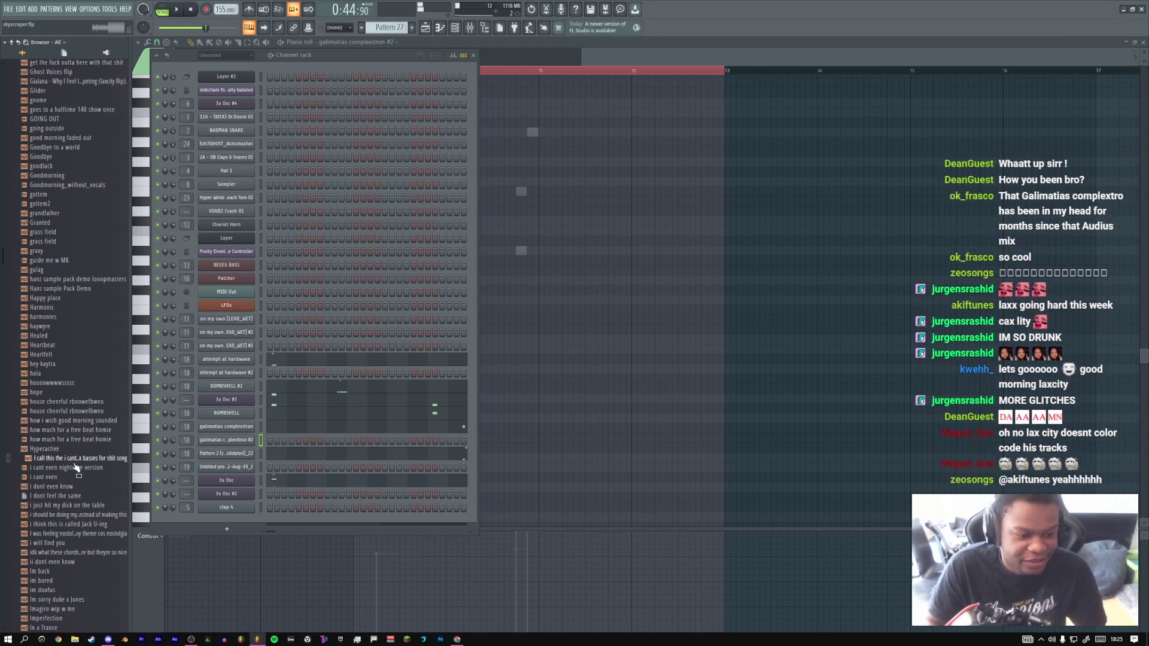
pyautogui.scroll(-4, 65, 433)
pyautogui.press('Down')
pyautogui.press('Down')
pyautogui.press('Down')
pyautogui.press('Down')
pyautogui.press('Down')
pyautogui.press('Down')
pyautogui.press('Down')
pyautogui.press('Down')
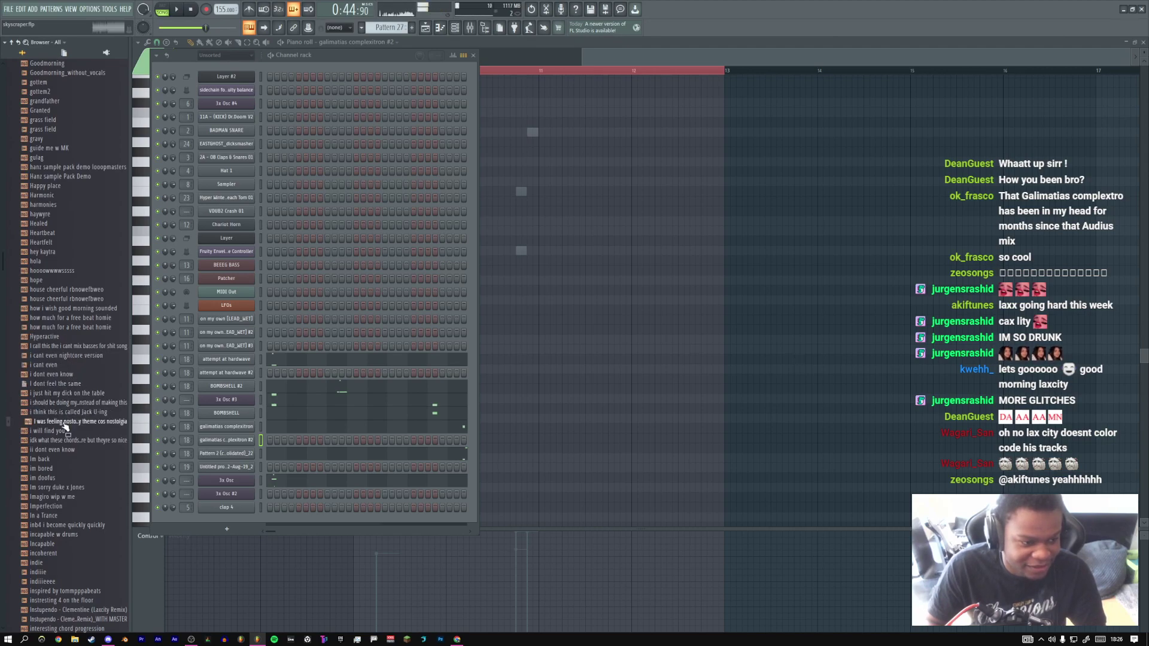
pyautogui.scroll(-2, 67, 474)
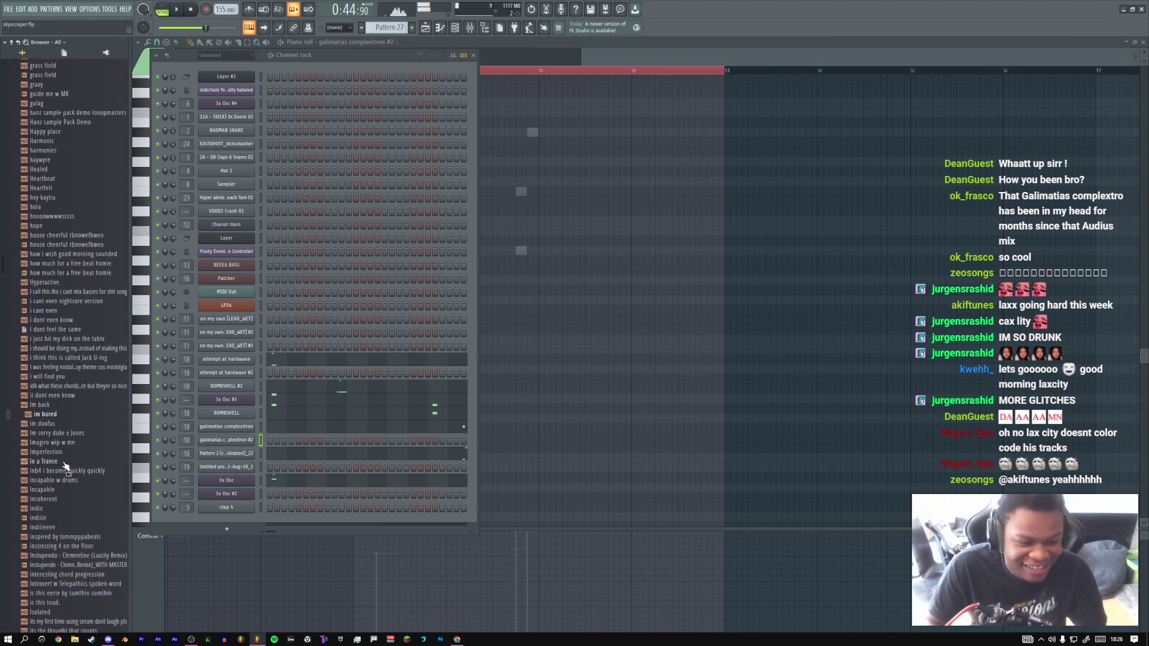
pyautogui.scroll(-4, 60, 461)
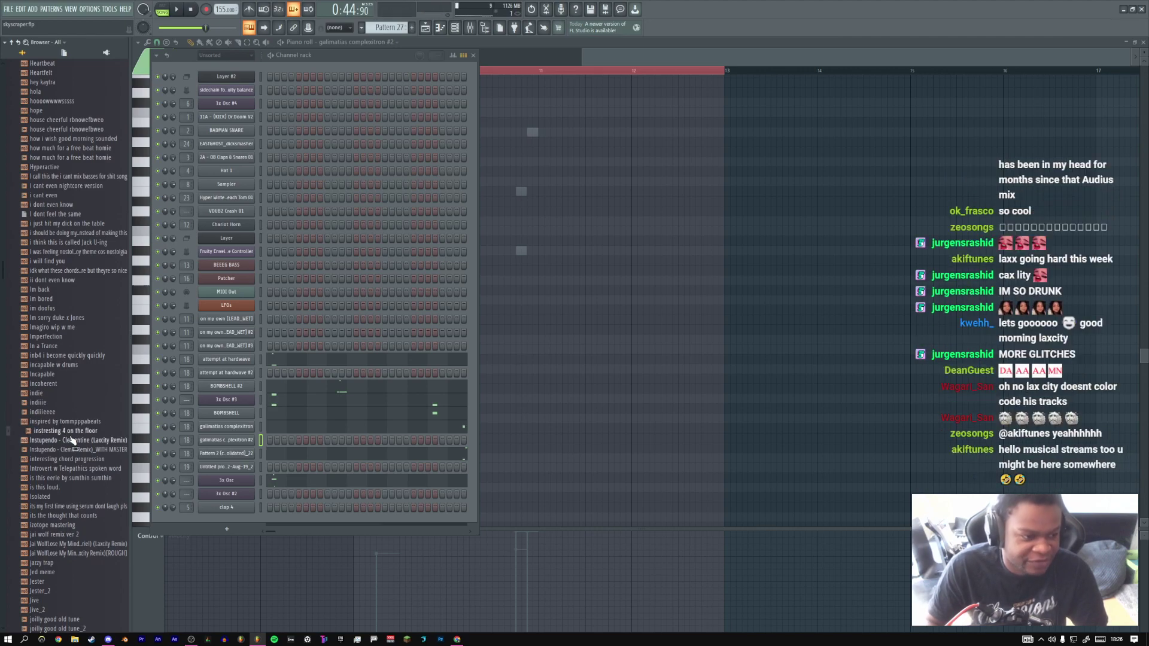
pyautogui.scroll(-4, 69, 465)
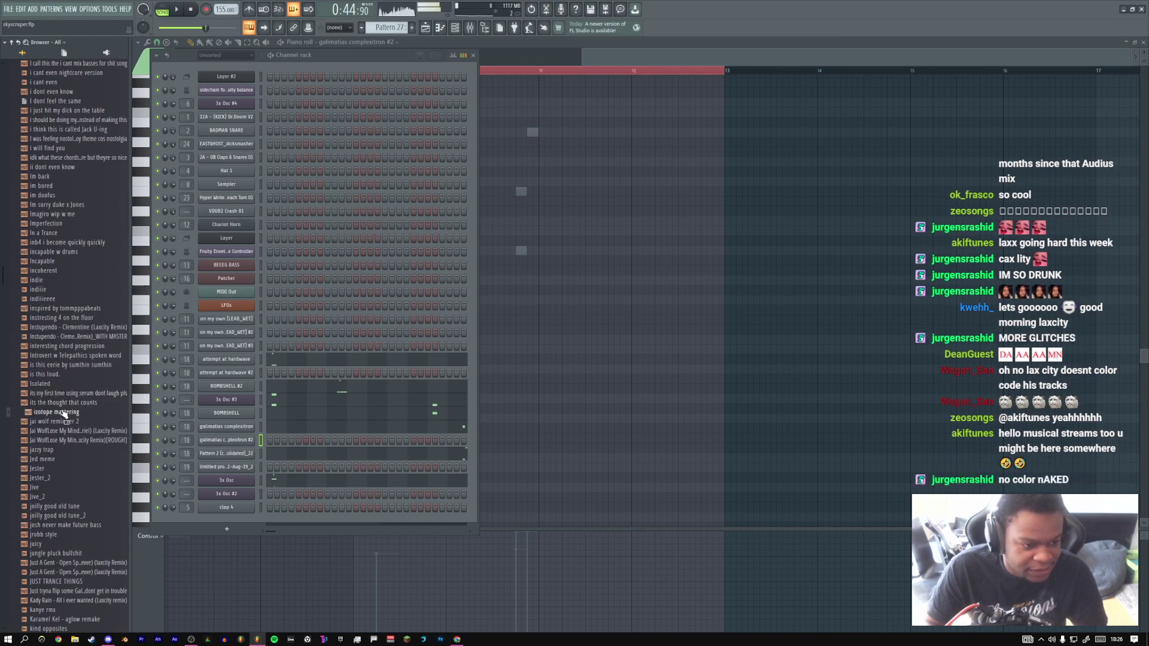
pyautogui.scroll(-4, 56, 380)
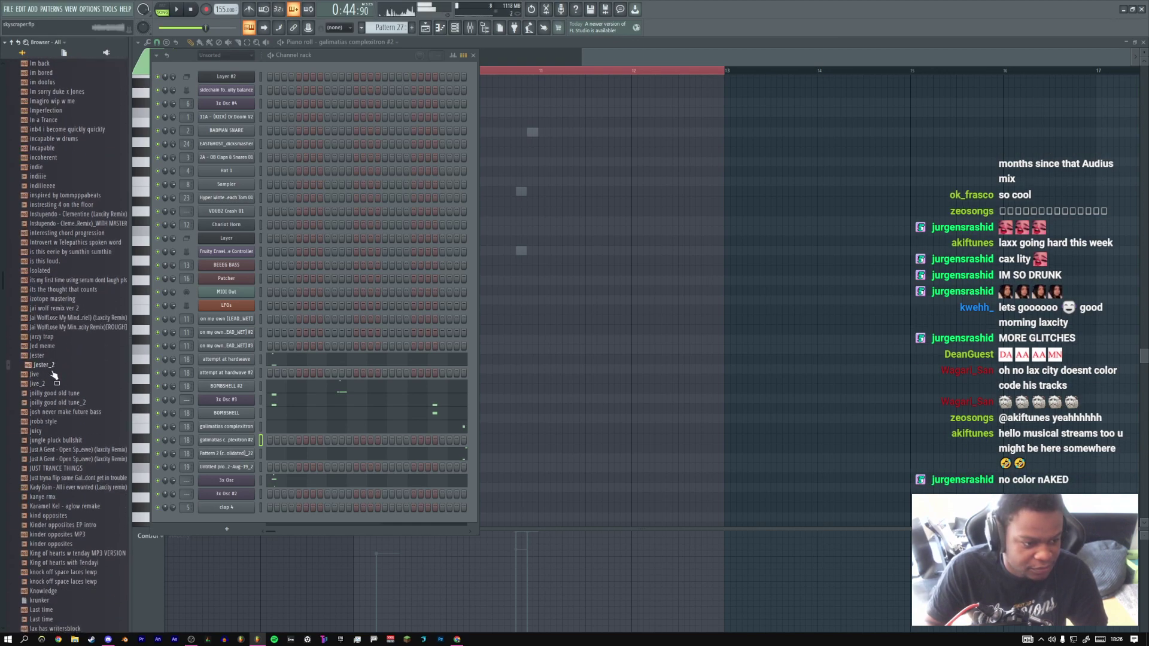
pyautogui.scroll(-2, 57, 434)
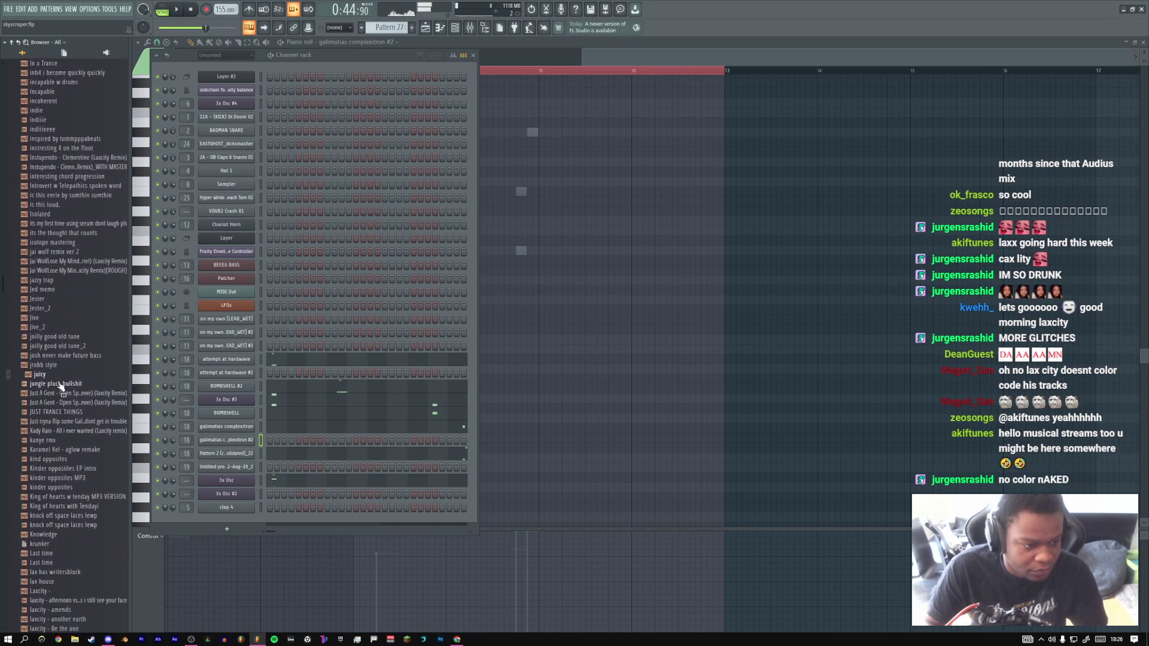
# Replace the galimatias complexitron #2 sample with Just A Gent - Open Spaces (feat. Nevve) (laxcity Remix) and return to the playlist
pyautogui.moveTo(60, 403); pyautogui.dragTo(238, 443)
pyautogui.click(237, 443)
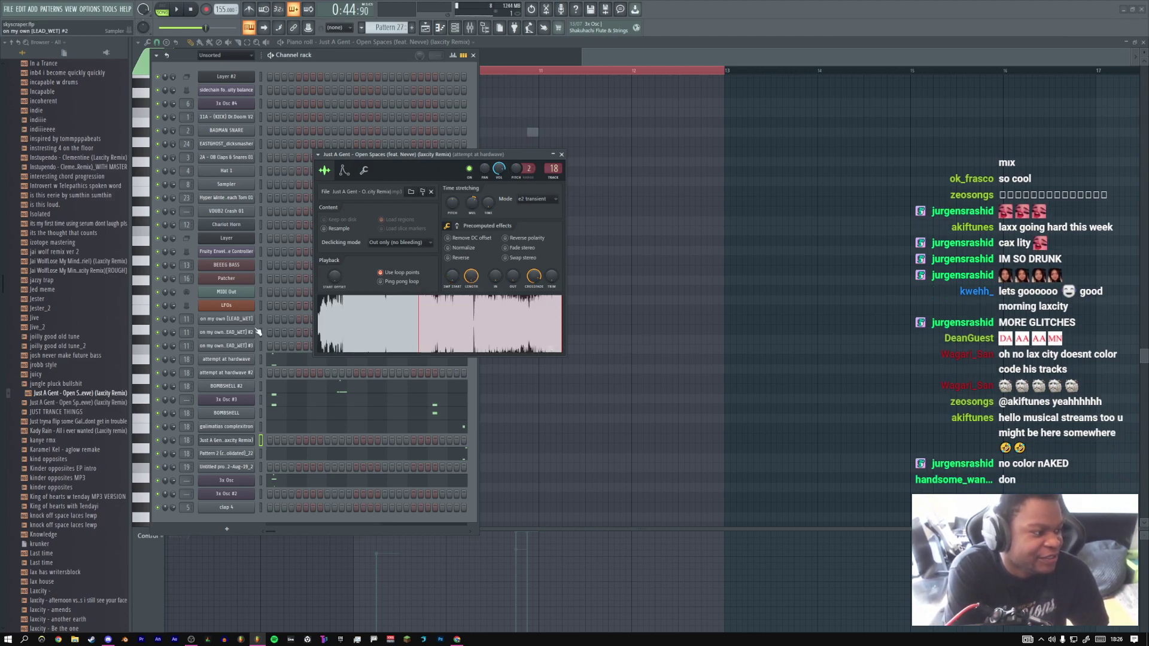
pyautogui.click(426, 28)
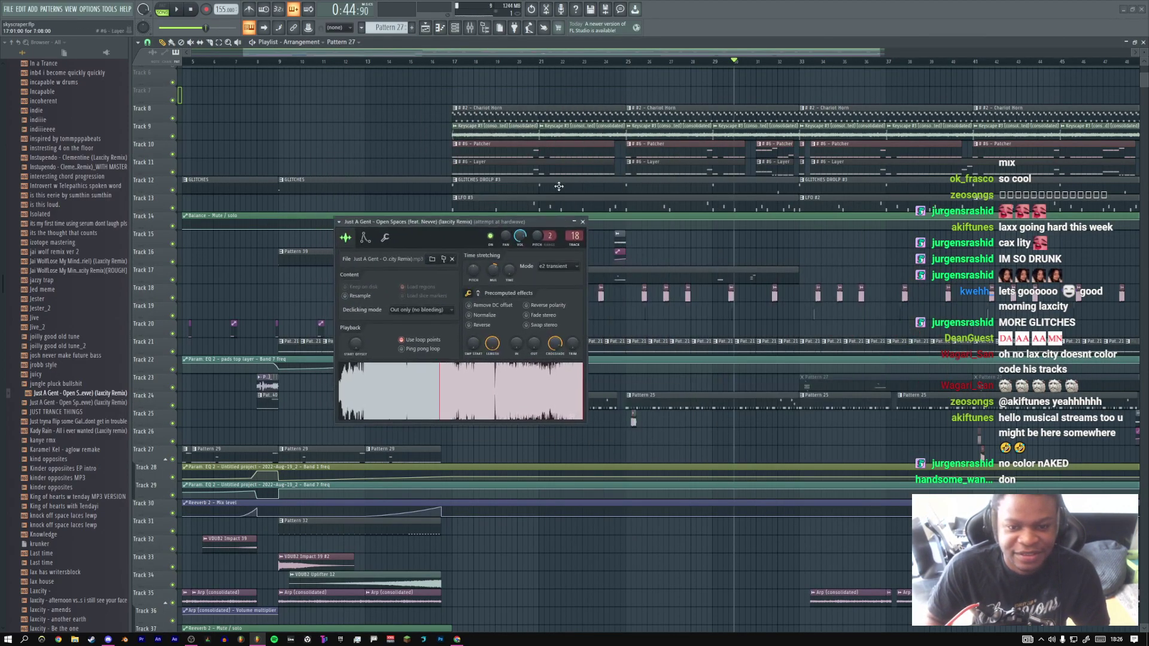
pyautogui.scroll(-5, 626, 155)
pyautogui.moveTo(441, 226); pyautogui.dragTo(495, 221)
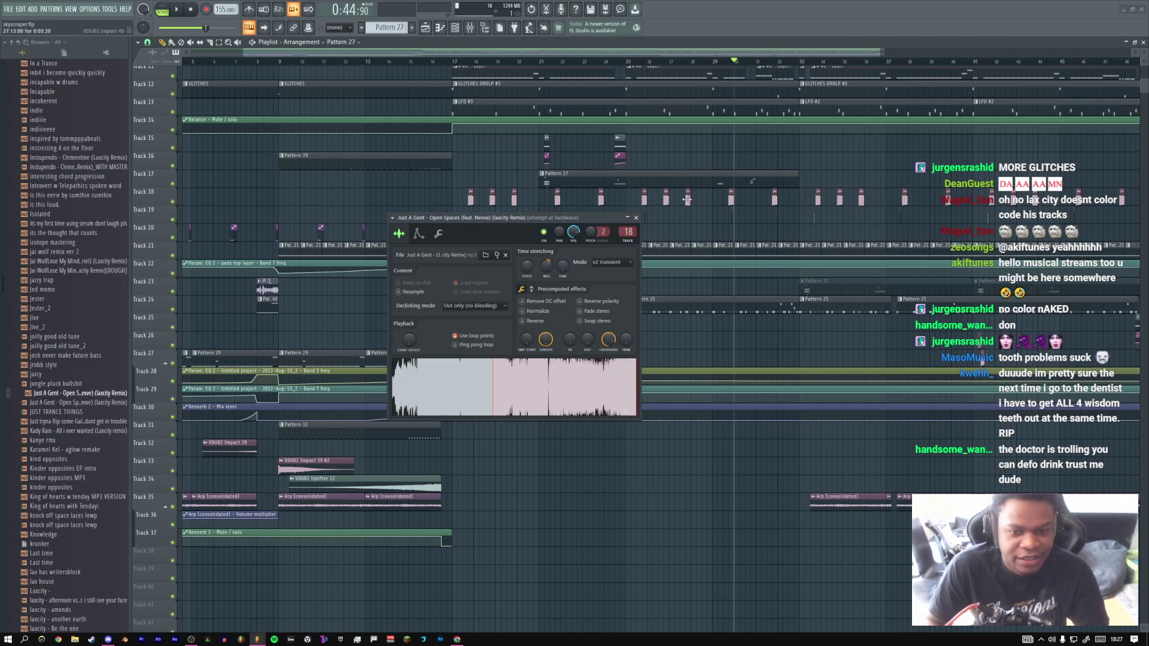
pyautogui.click(636, 218)
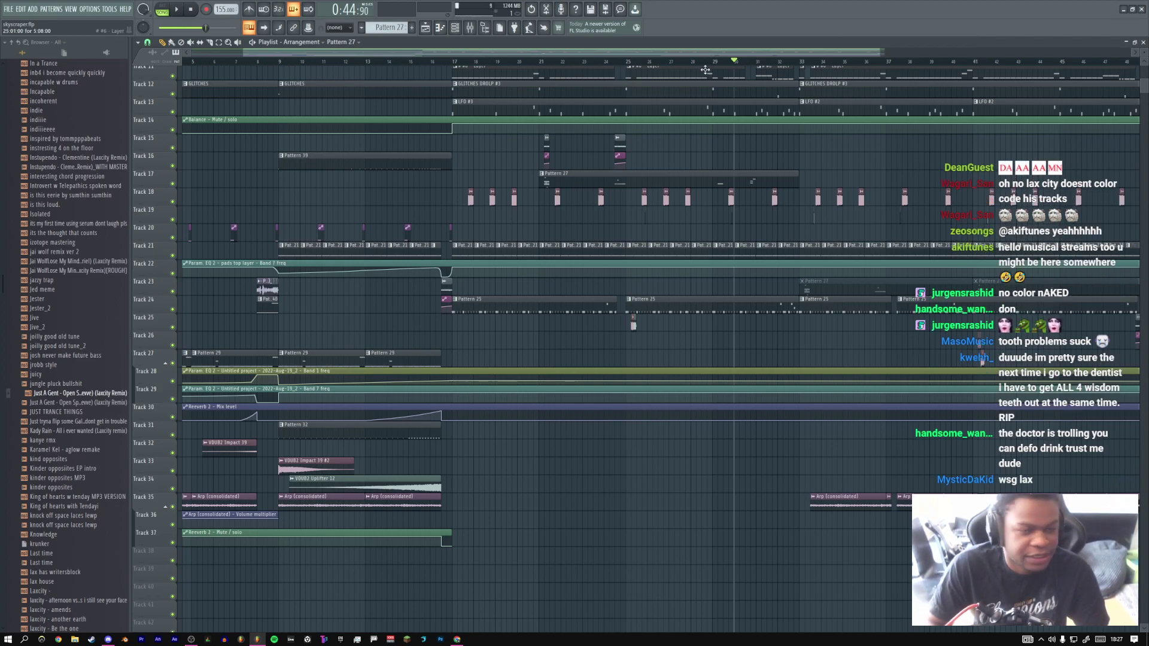
# Play the second half of the drop in the playlist, restarting playback from the current position
pyautogui.moveTo(575, 51); pyautogui.dragTo(674, 53)
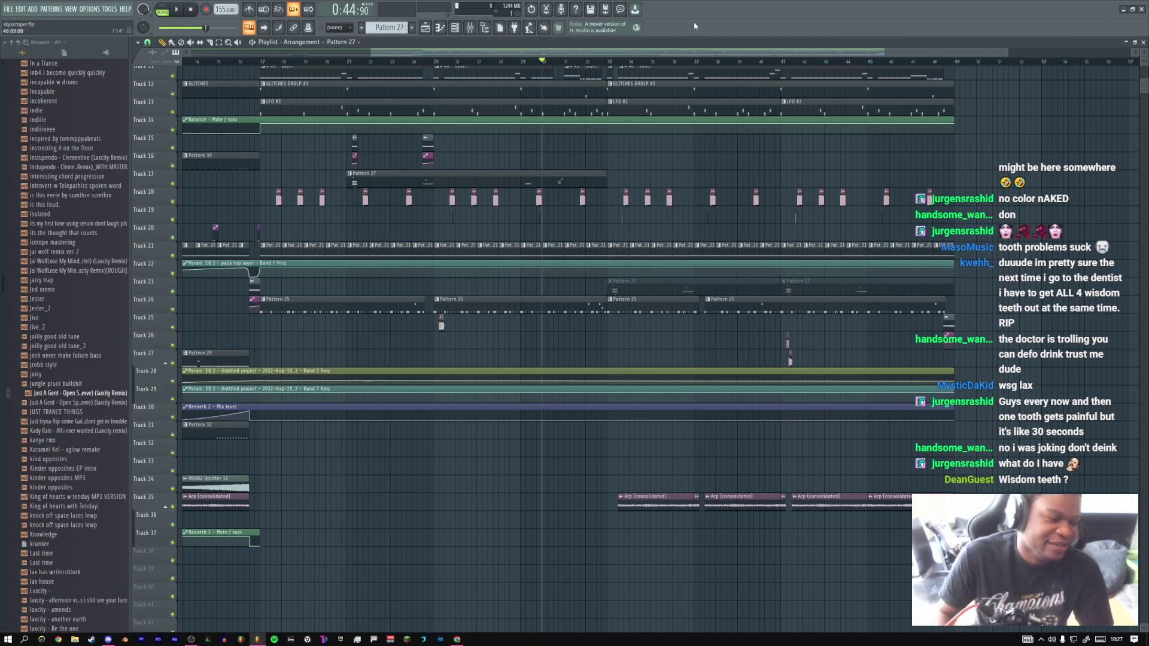
pyautogui.press('space')
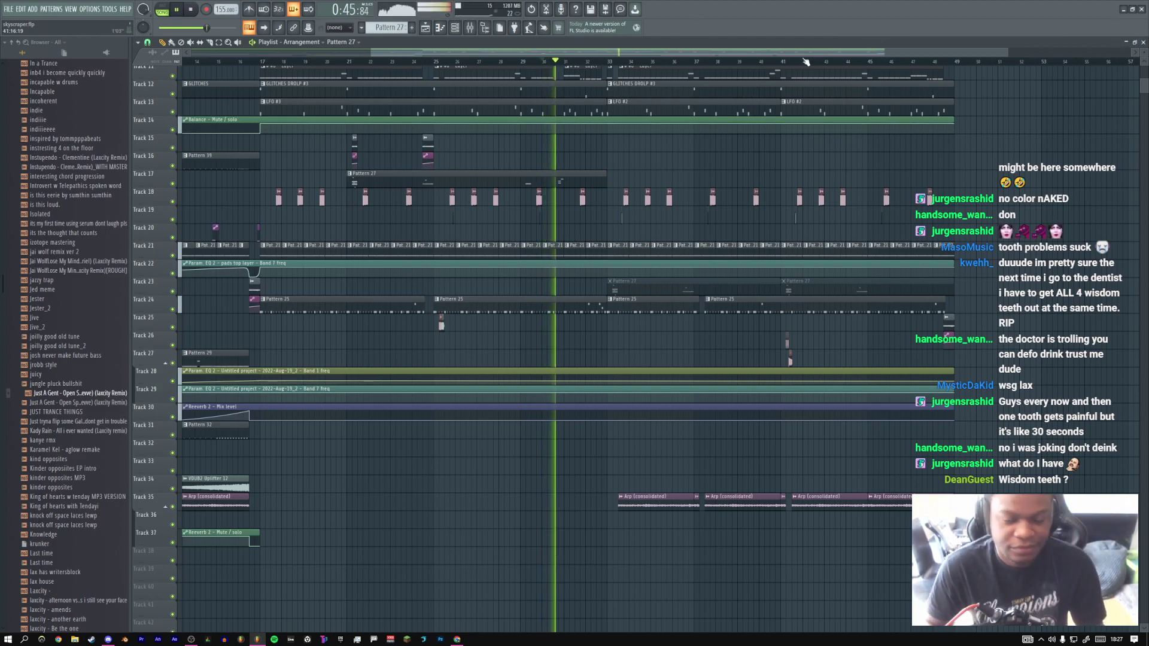
pyautogui.press('space')
pyautogui.press('space')
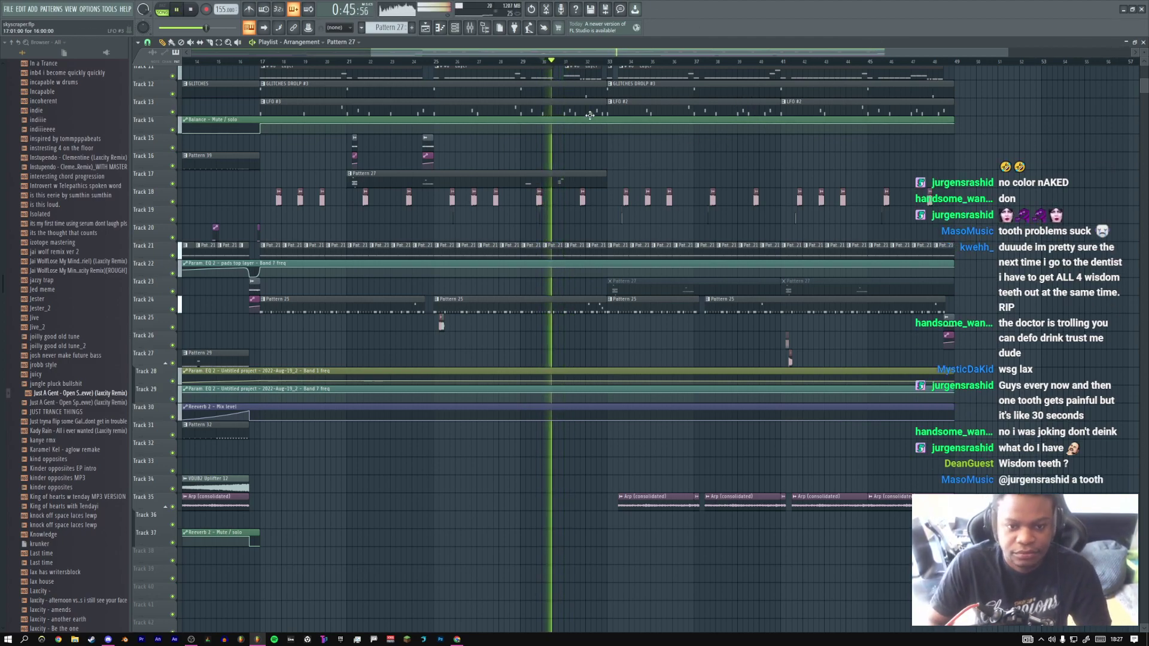
# Listen to the section around bar 30 in the playlist and examine the gap before Pattern 27's closing notes
pyautogui.press('space')
pyautogui.click(551, 64)
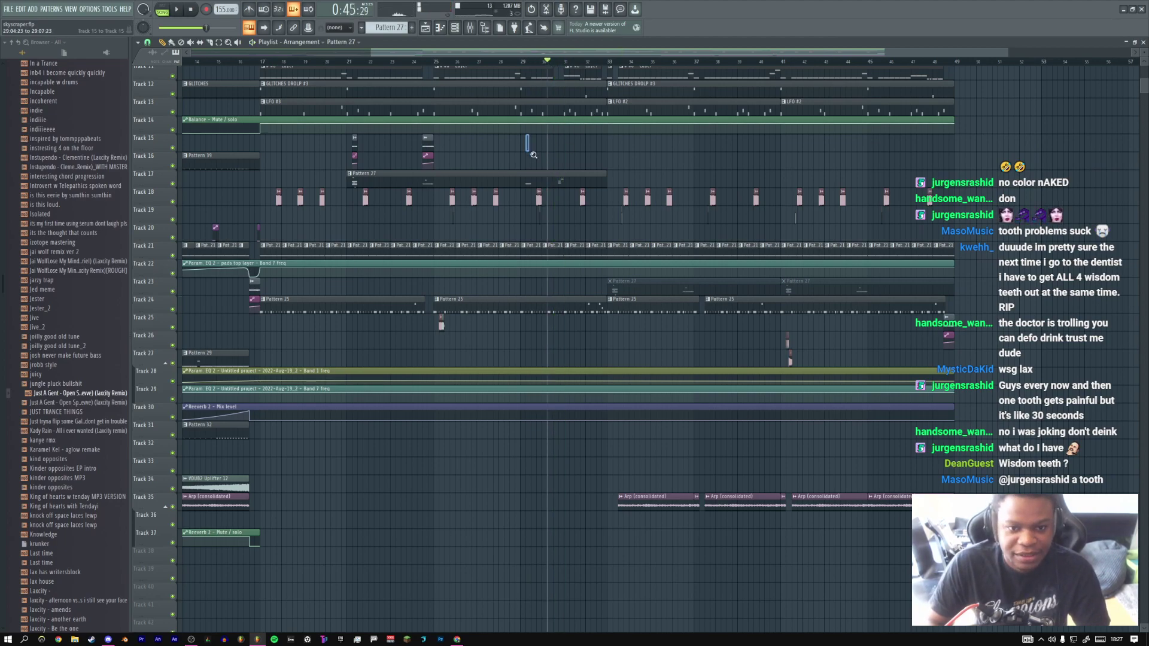
pyautogui.moveTo(528, 148); pyautogui.dragTo(603, 194)
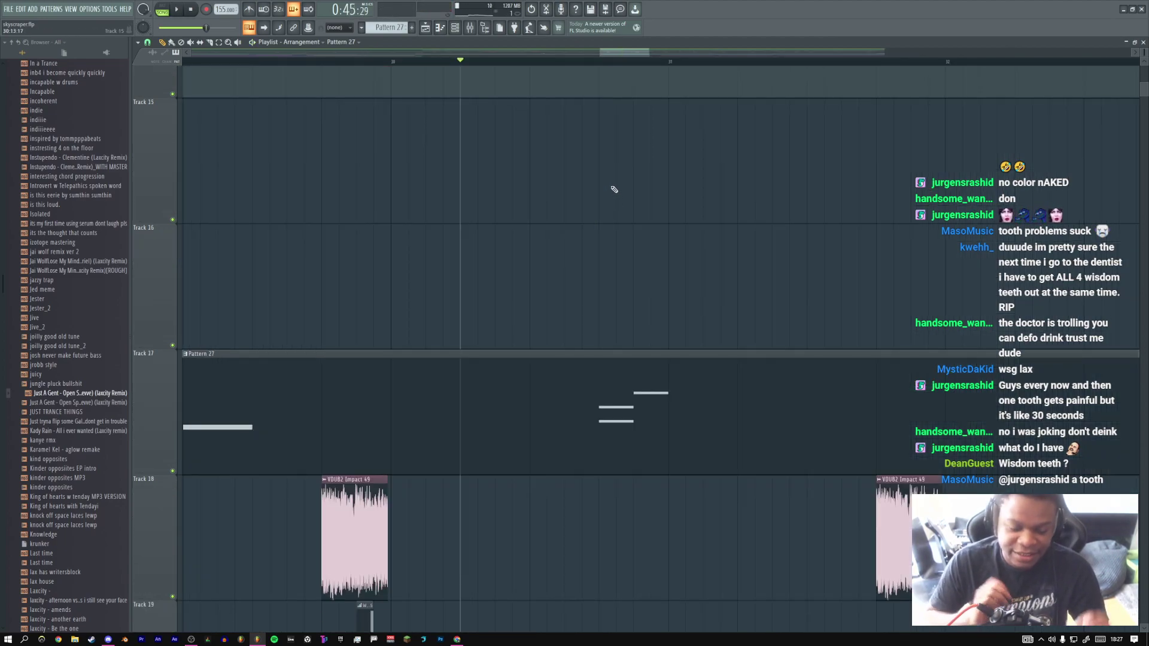
pyautogui.press('space')
pyautogui.press('space')
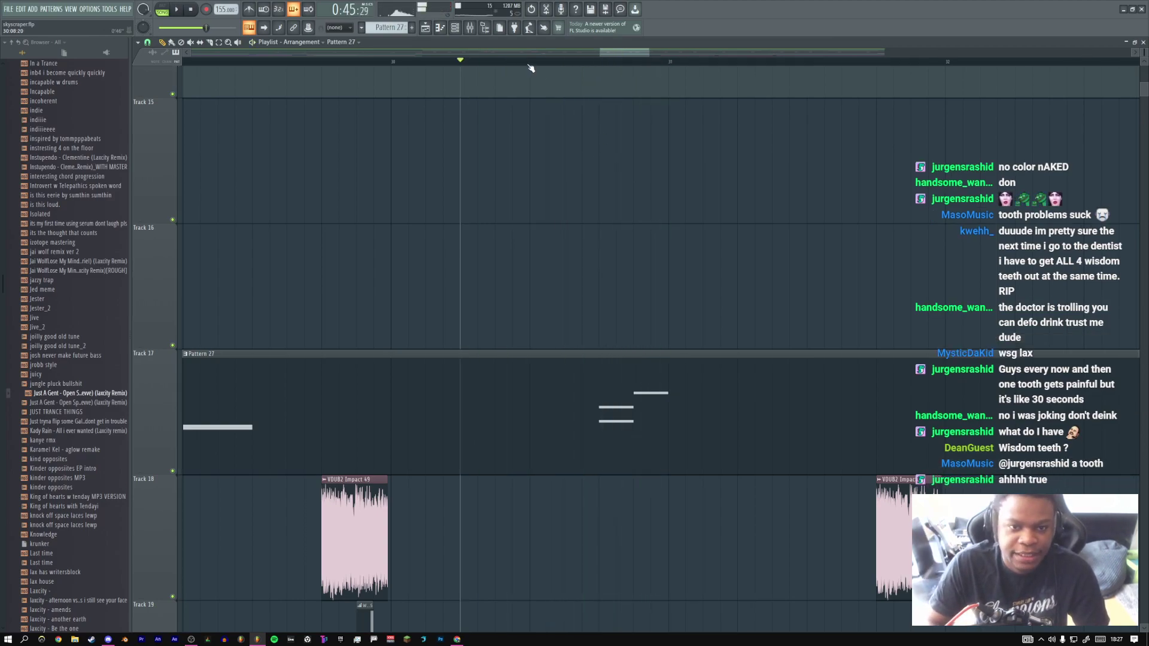
# Set the sample start offset of the Just A Gent - Open Spaces channel to 23%, trying 40% first
pyautogui.press('F6')
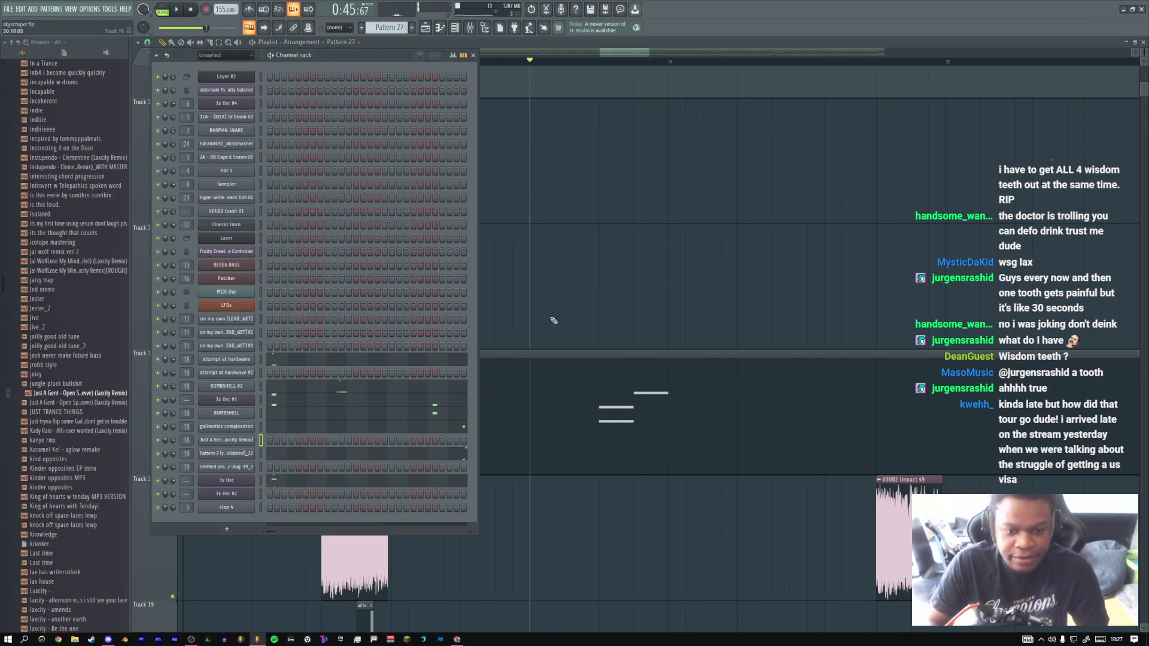
pyautogui.click(242, 441)
pyautogui.moveTo(409, 340)
pyautogui.mouseDown()
pyautogui.moveTo(408, 315)
pyautogui.moveTo(411, 344)
pyautogui.mouseUp()
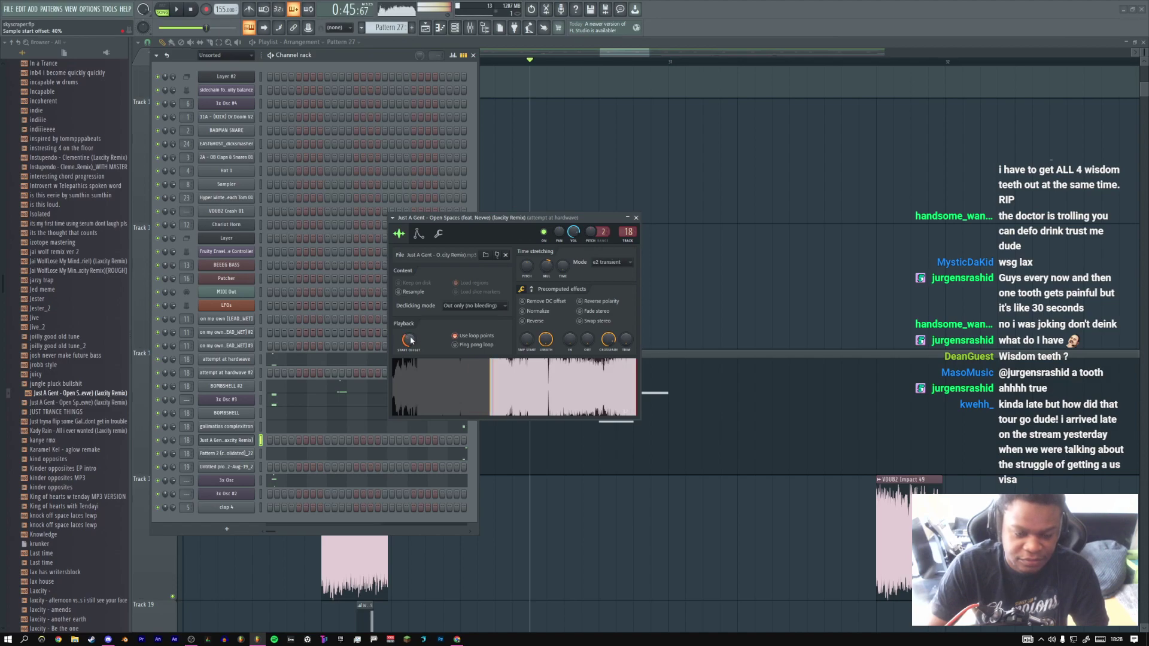
pyautogui.click(636, 217)
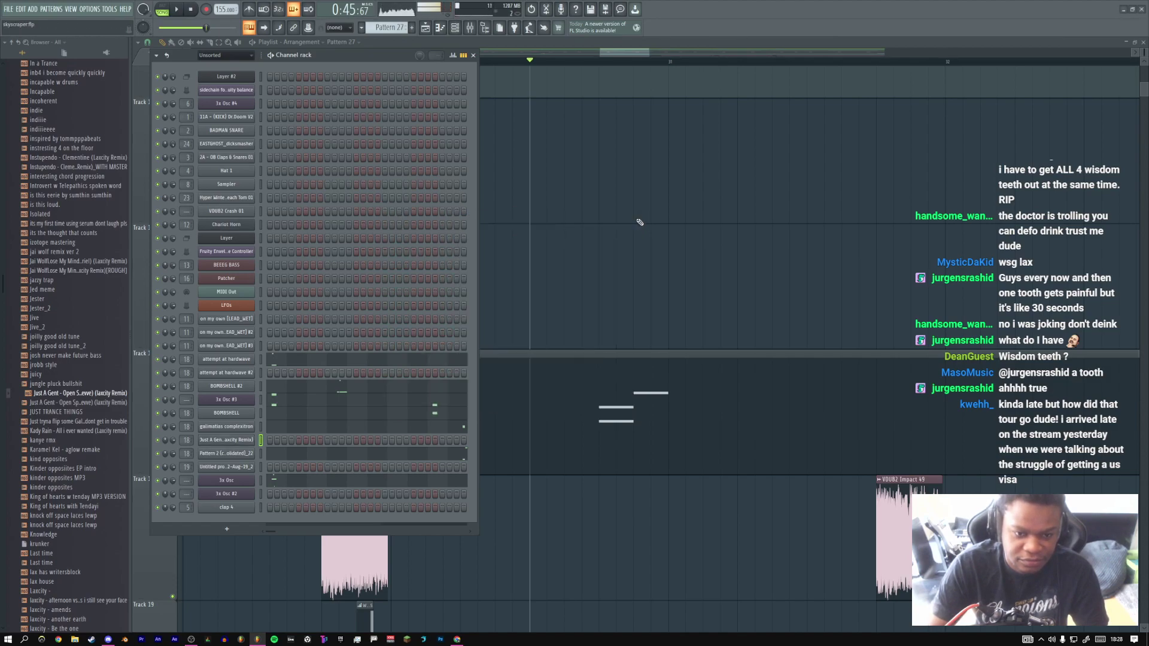
pyautogui.click(241, 443)
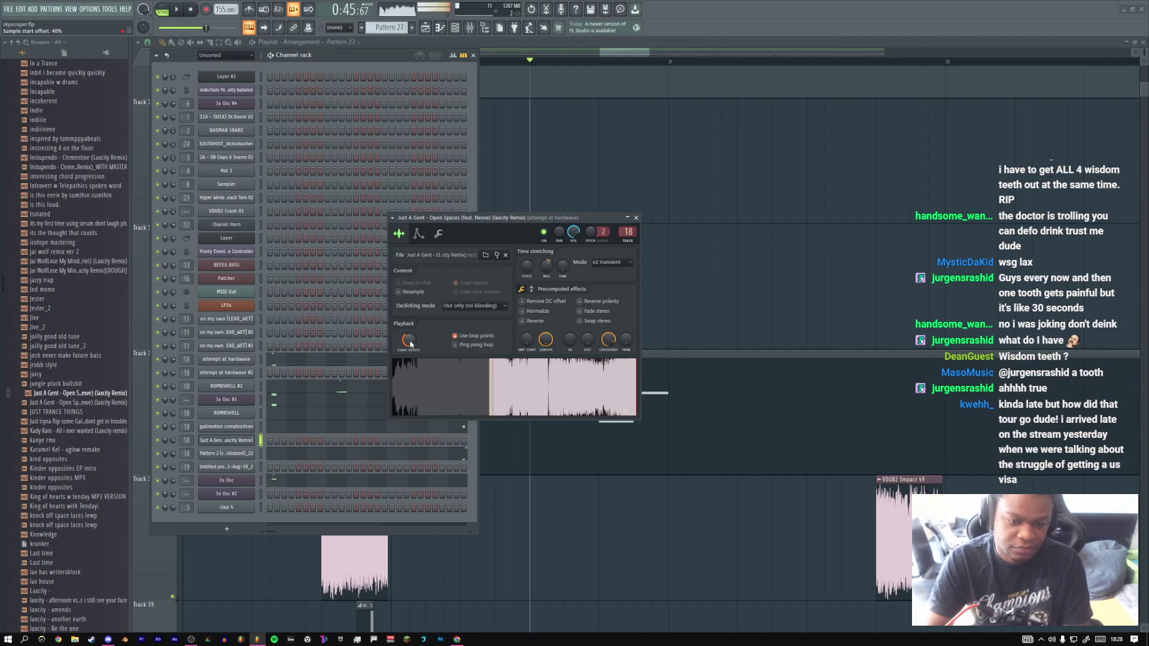
pyautogui.hotkey('ctrl', 'z')
pyautogui.moveTo(409, 340); pyautogui.dragTo(409, 343)
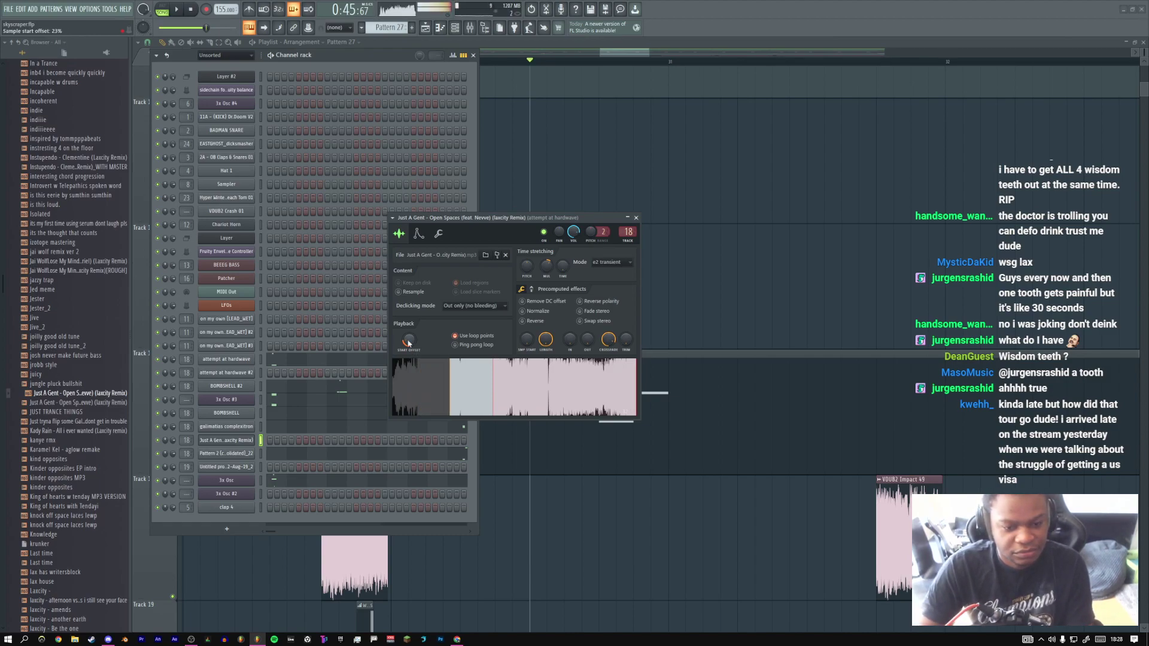
pyautogui.click(635, 217)
# Open the Open Spaces channel's notes in Pattern 27 and add a short high note midway through bar 10, just before the ghost notes
pyautogui.rightClick(242, 443)
pyautogui.press('Escape')
pyautogui.rightClick(243, 443)
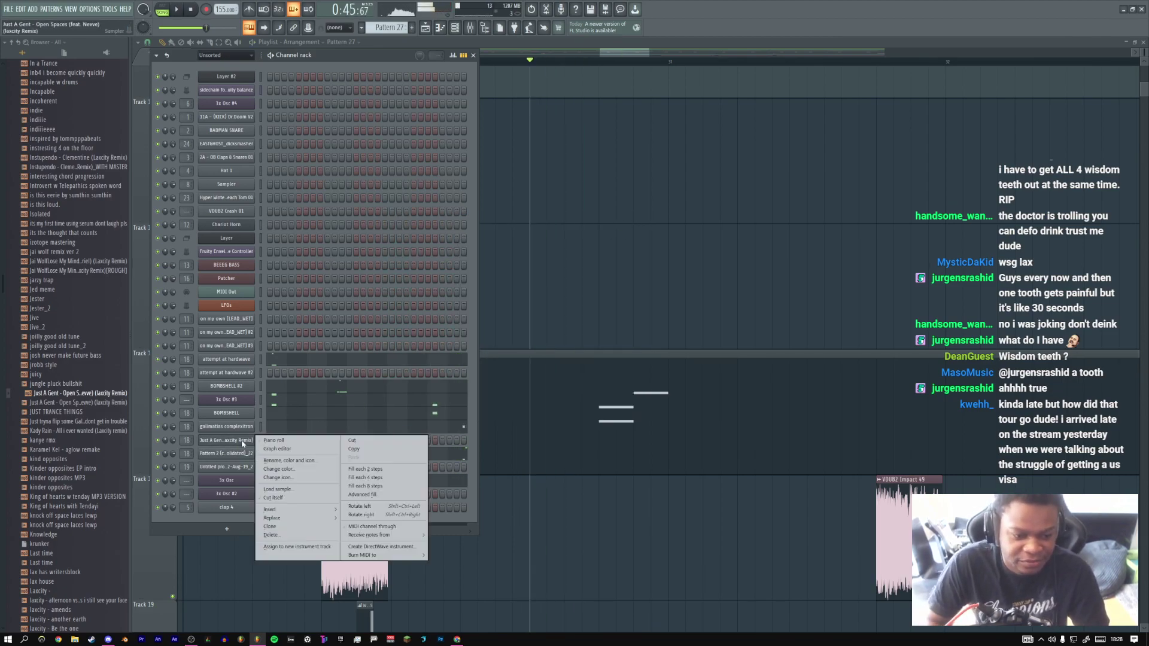
pyautogui.click(273, 441)
pyautogui.press('space')
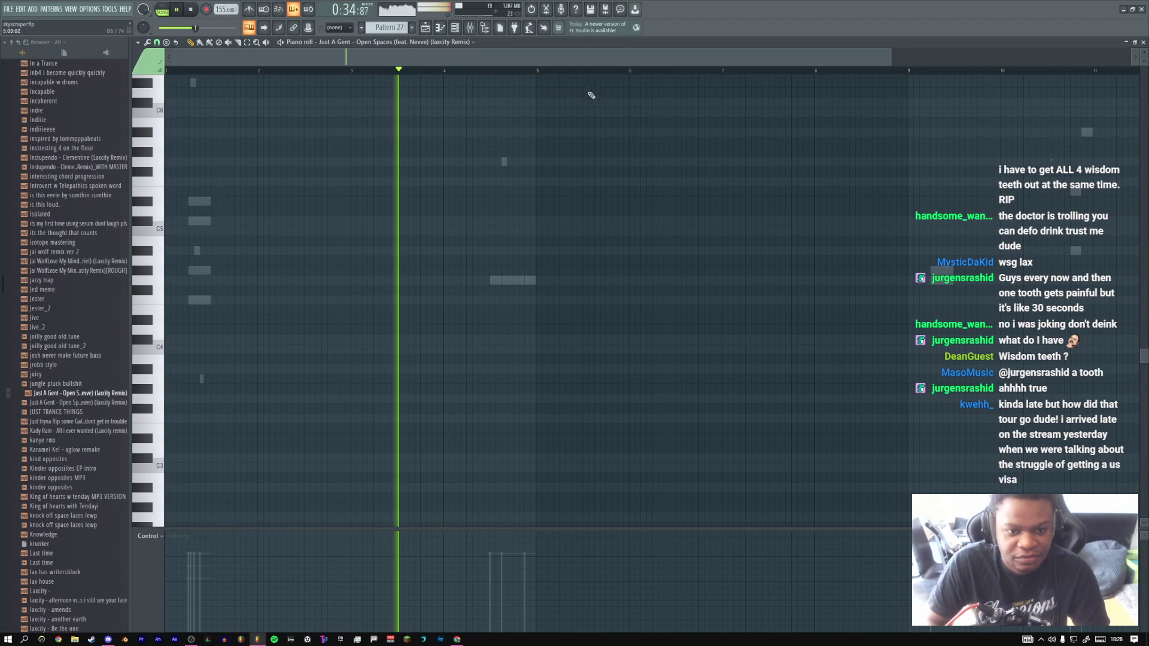
pyautogui.moveTo(572, 53); pyautogui.dragTo(780, 69)
pyautogui.click(298, 73)
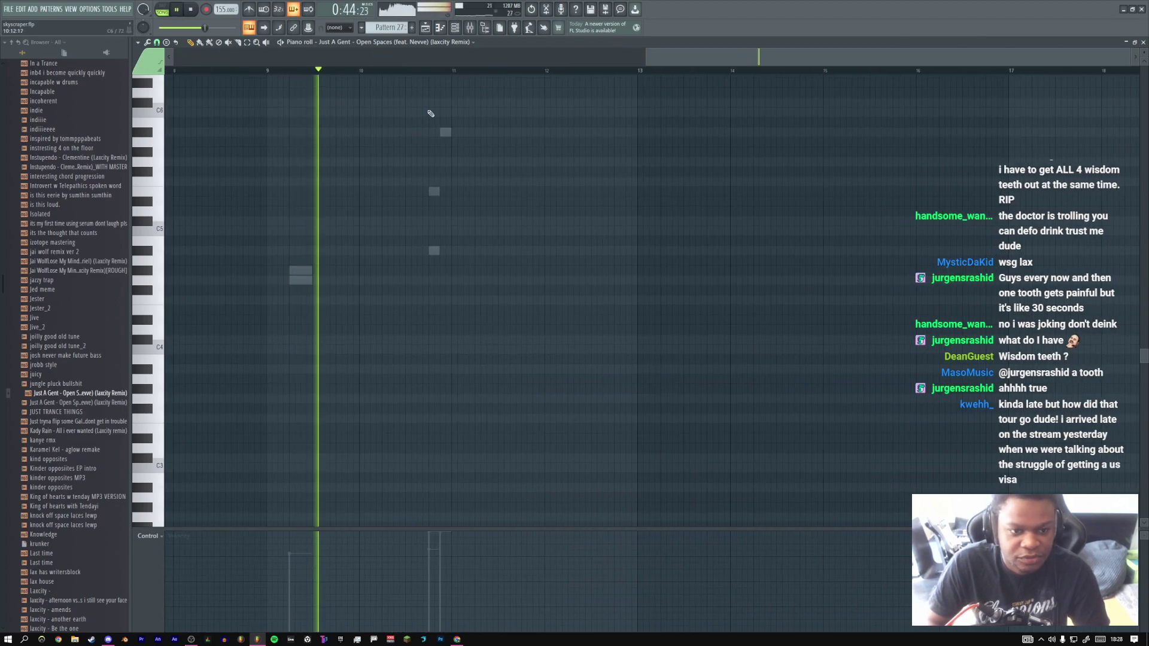
pyautogui.press('space')
pyautogui.moveTo(408, 202); pyautogui.dragTo(410, 127)
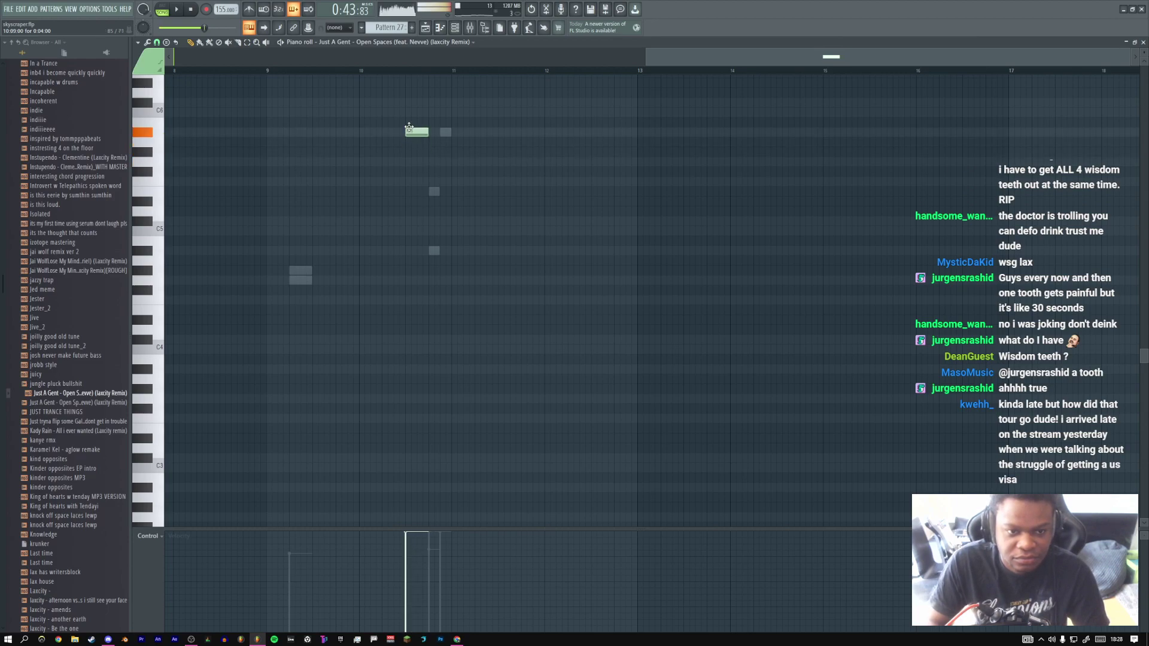
# Audition the new chop in the track repeatedly and lower its note by one semitone
pyautogui.press('space')
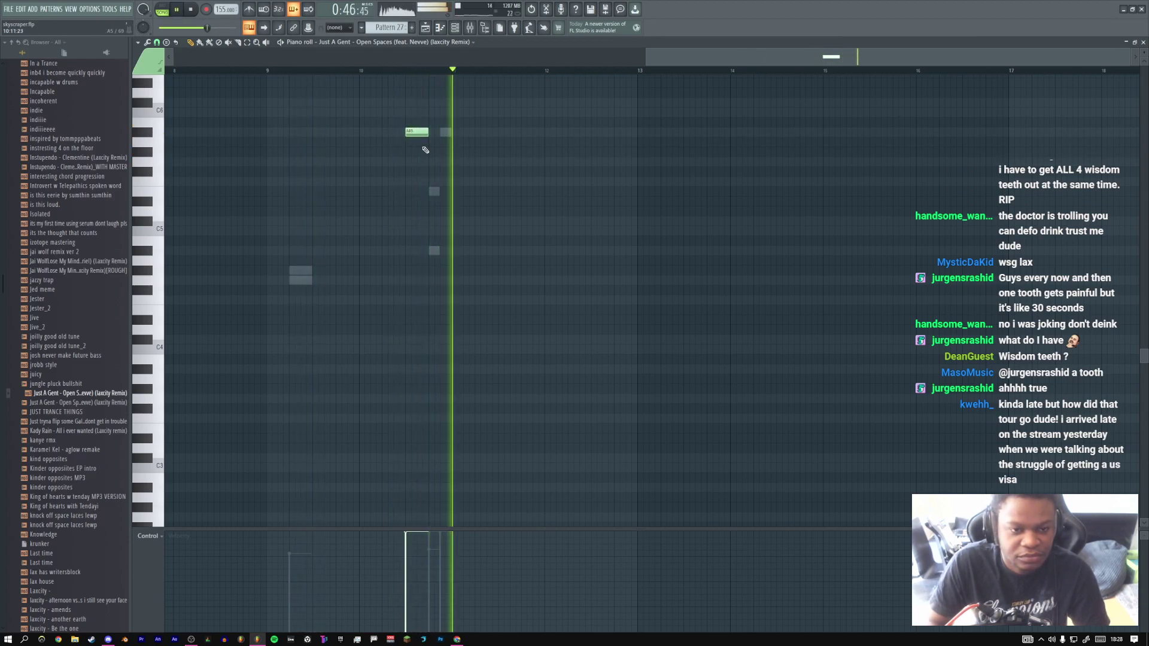
pyautogui.moveTo(417, 129); pyautogui.dragTo(417, 125)
pyautogui.press('space')
pyautogui.press('space')
pyautogui.press('space')
pyautogui.moveTo(419, 127)
pyautogui.mouseDown()
pyautogui.moveTo(418, 115)
pyautogui.moveTo(417, 143)
pyautogui.mouseUp()
pyautogui.press('space')
pyautogui.press('space')
pyautogui.press('space')
pyautogui.press('space')
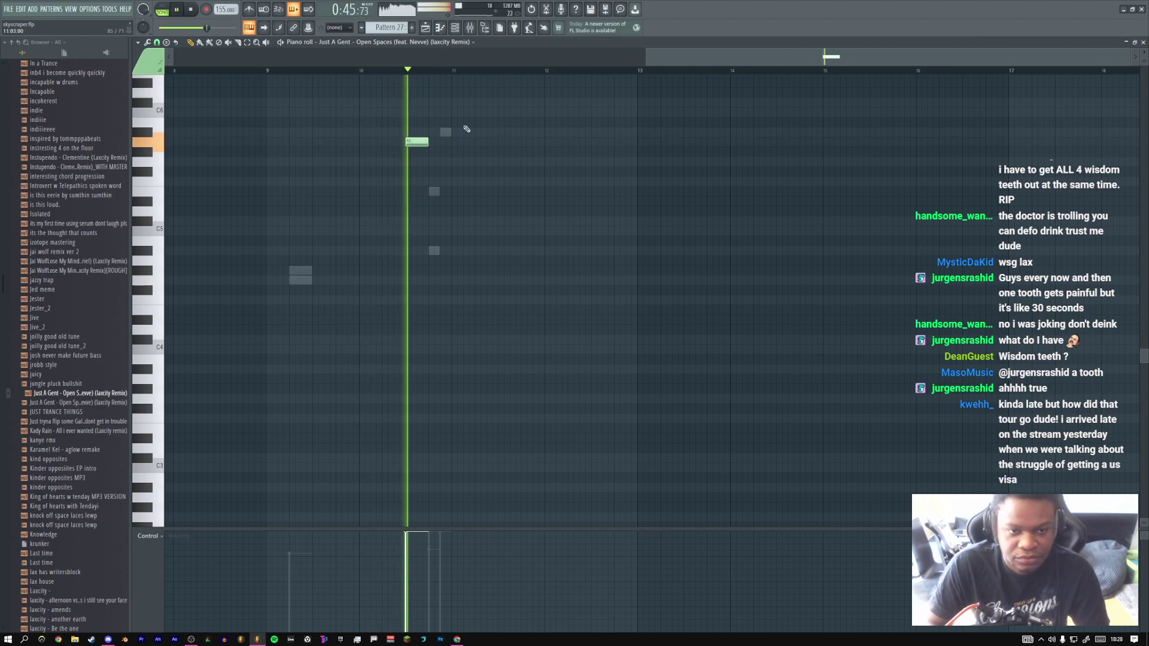
# Set the Open Spaces sample's time-stretch mode to Stretch and its multiplier to 65.75%, checking the chop in playback
pyautogui.press('F6')
pyautogui.click(238, 443)
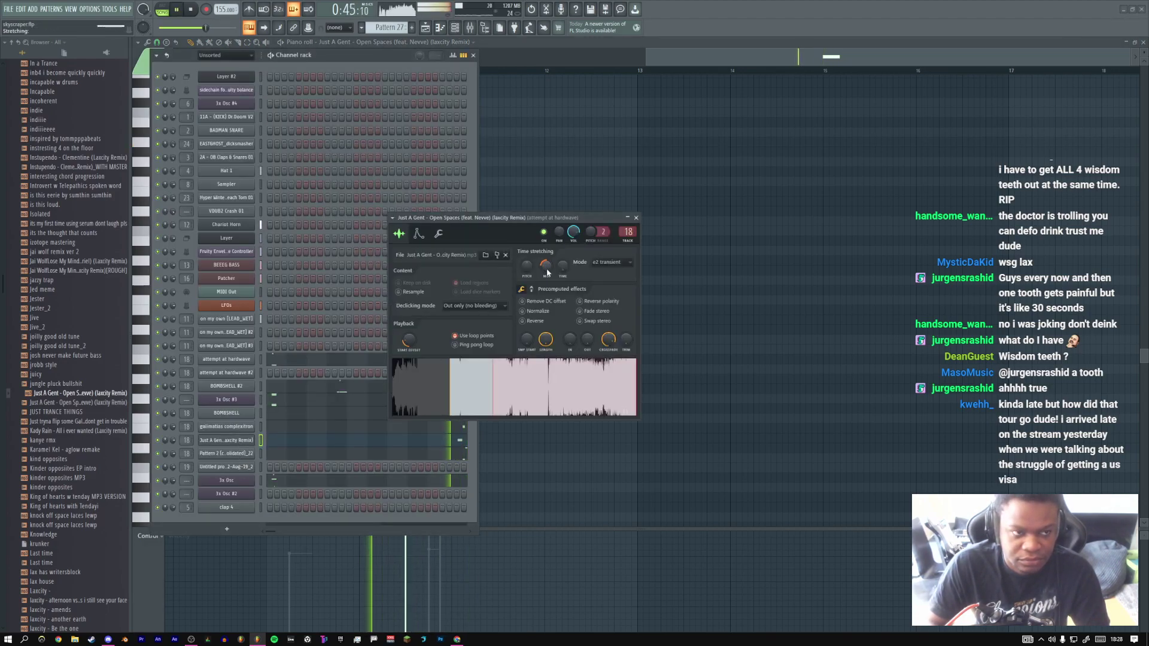
pyautogui.press('space')
pyautogui.moveTo(546, 272); pyautogui.dragTo(545, 270)
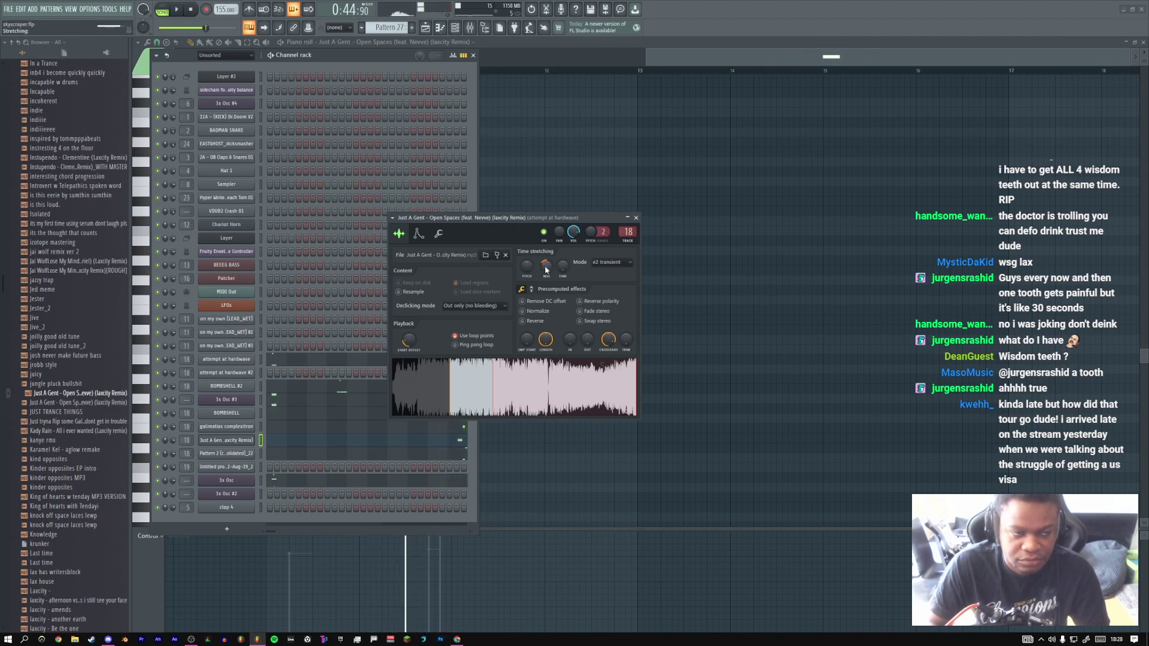
pyautogui.press('space')
pyautogui.click(610, 262)
pyautogui.click(606, 284)
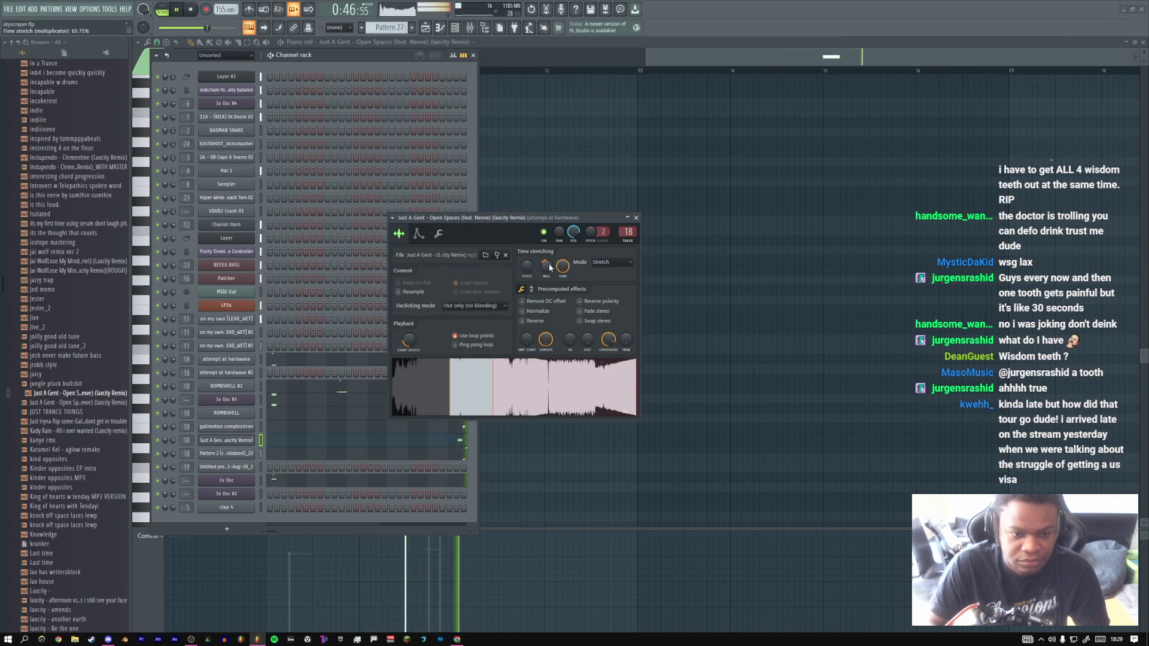
pyautogui.click(636, 218)
pyautogui.rightClick(545, 203)
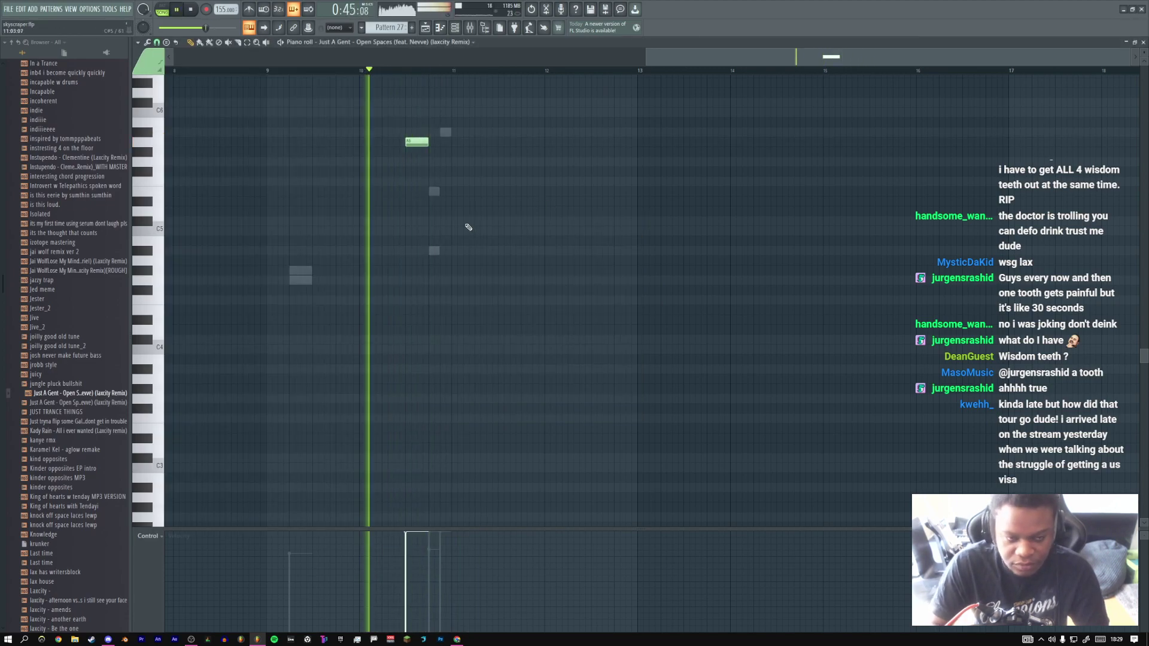
# Fine-tune the Open Spaces sample's start offset to about 23% while playing the chop in the track
pyautogui.press('F6')
pyautogui.press('space')
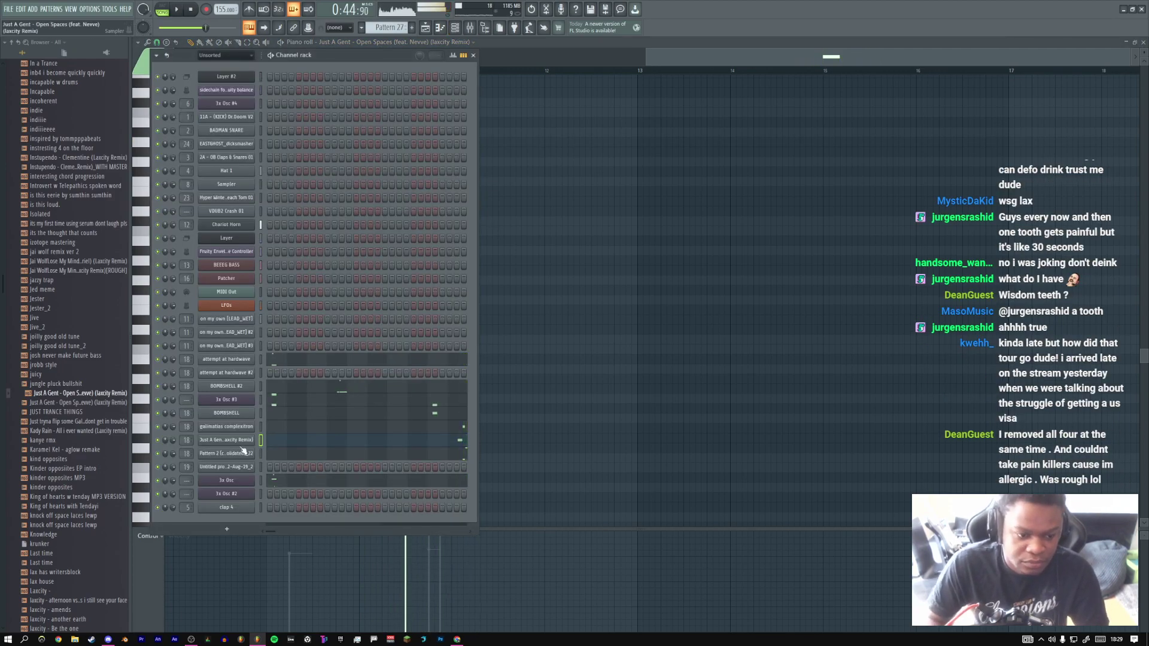
pyautogui.click(242, 445)
pyautogui.press('space')
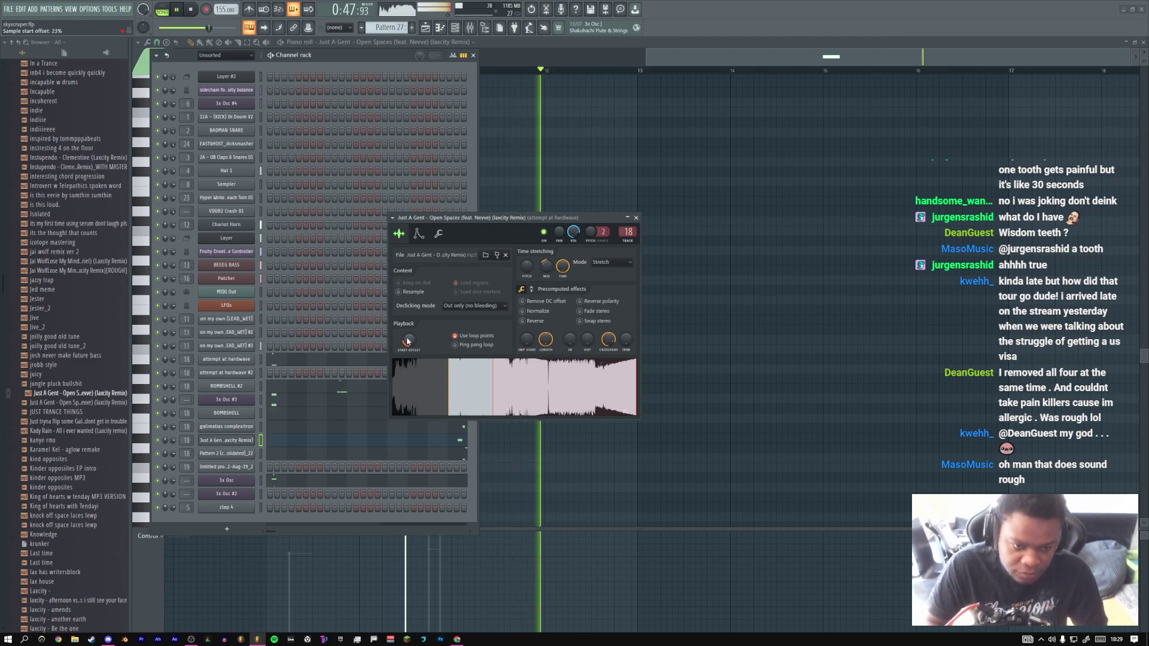
pyautogui.press('space')
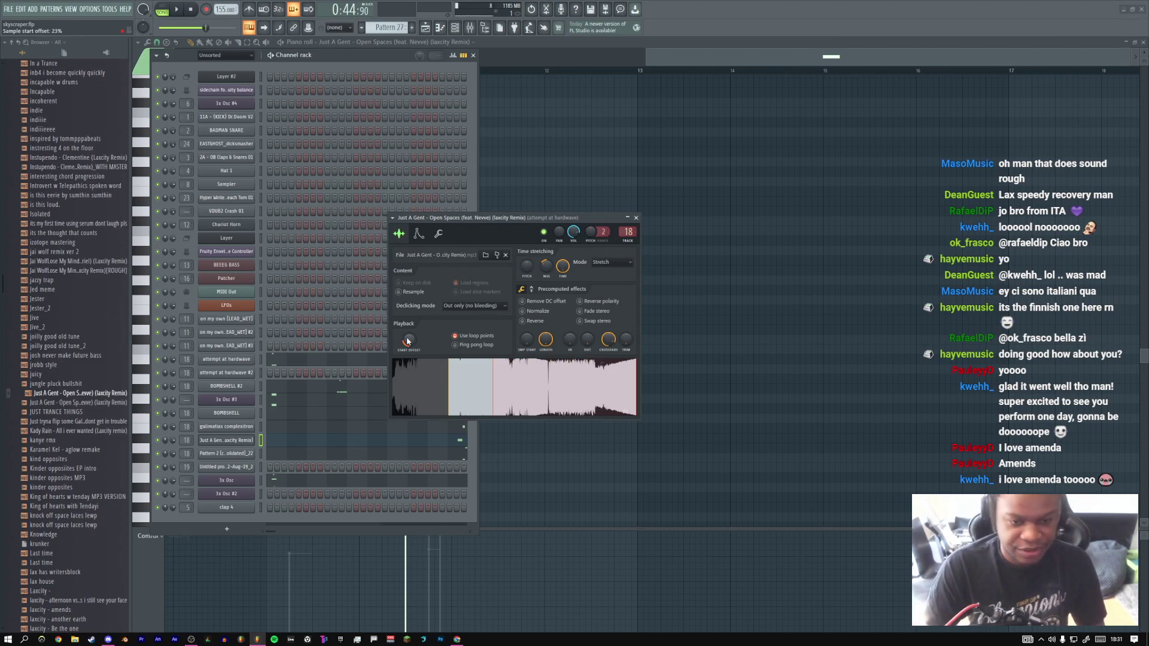
# Close all editing windows and reopen the playlist, showing the whole arrangement
pyautogui.press('F12')
pyautogui.click(426, 27)
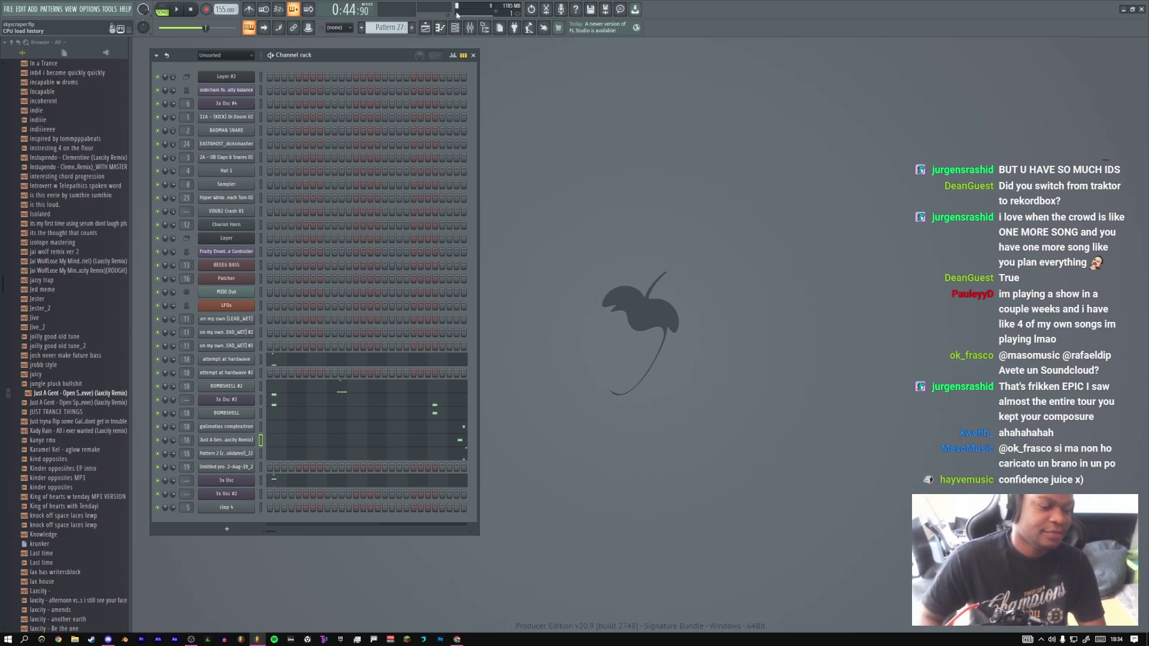
pyautogui.press('F5')
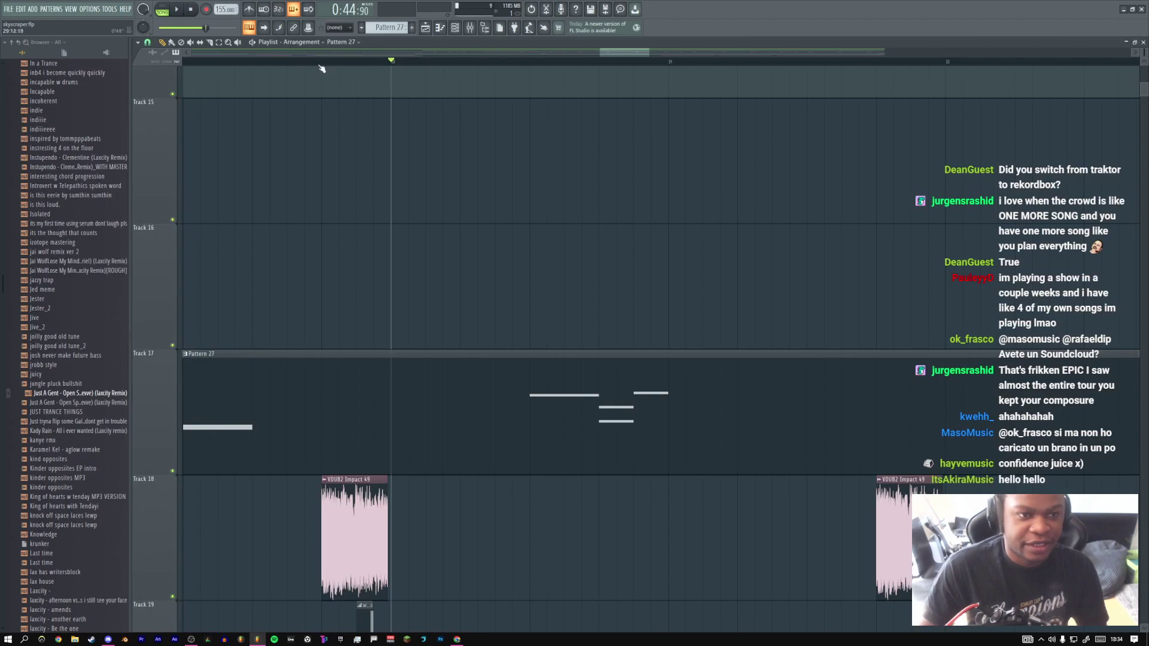
pyautogui.keyDown('ctrl'); pyautogui.rightClick(465, 123); pyautogui.keyUp('ctrl')
# Play the whole arrangement from the start, and replay it from just before the drop at bar 17
pyautogui.click(190, 9)
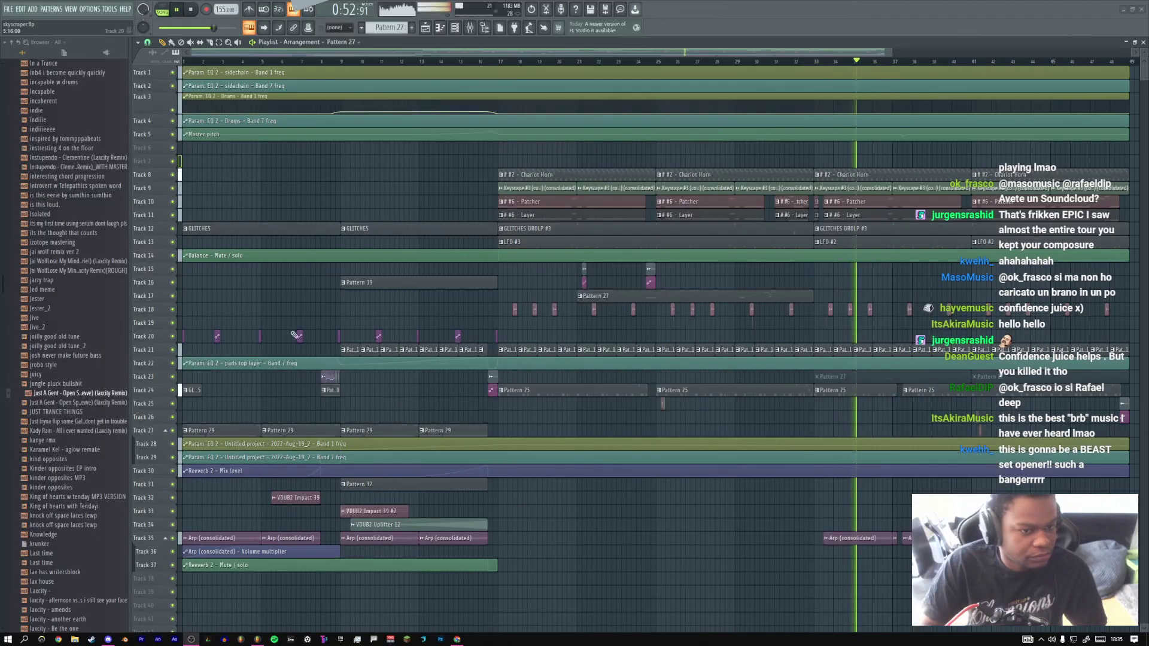
pyautogui.scroll(2, 312, 150)
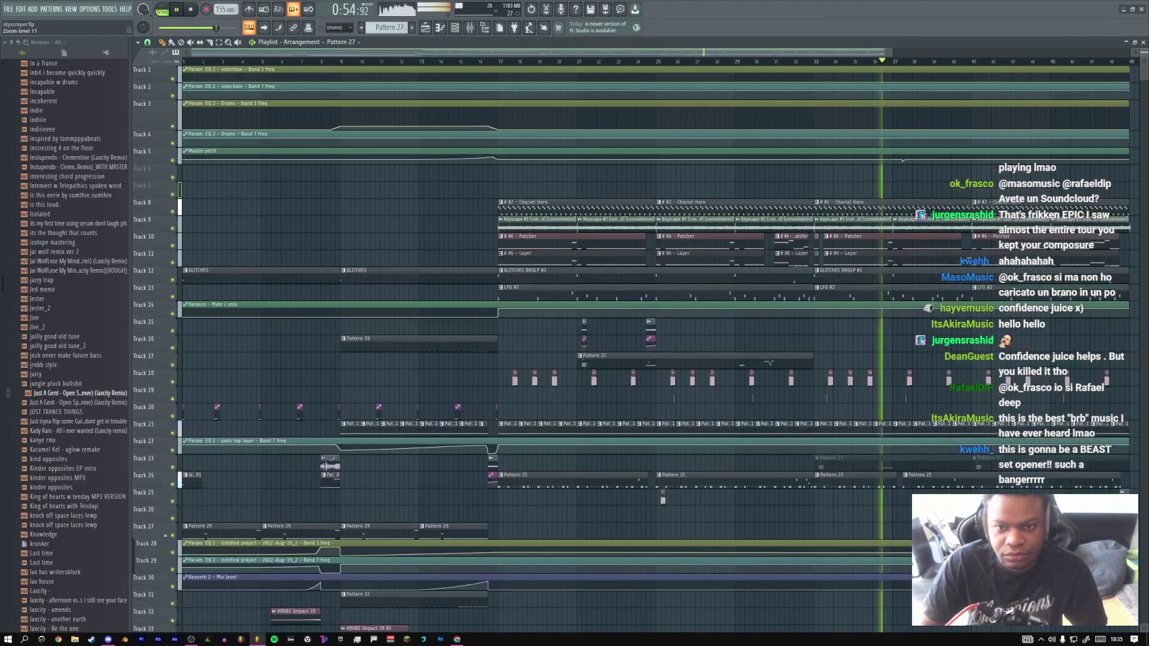
pyautogui.press('space')
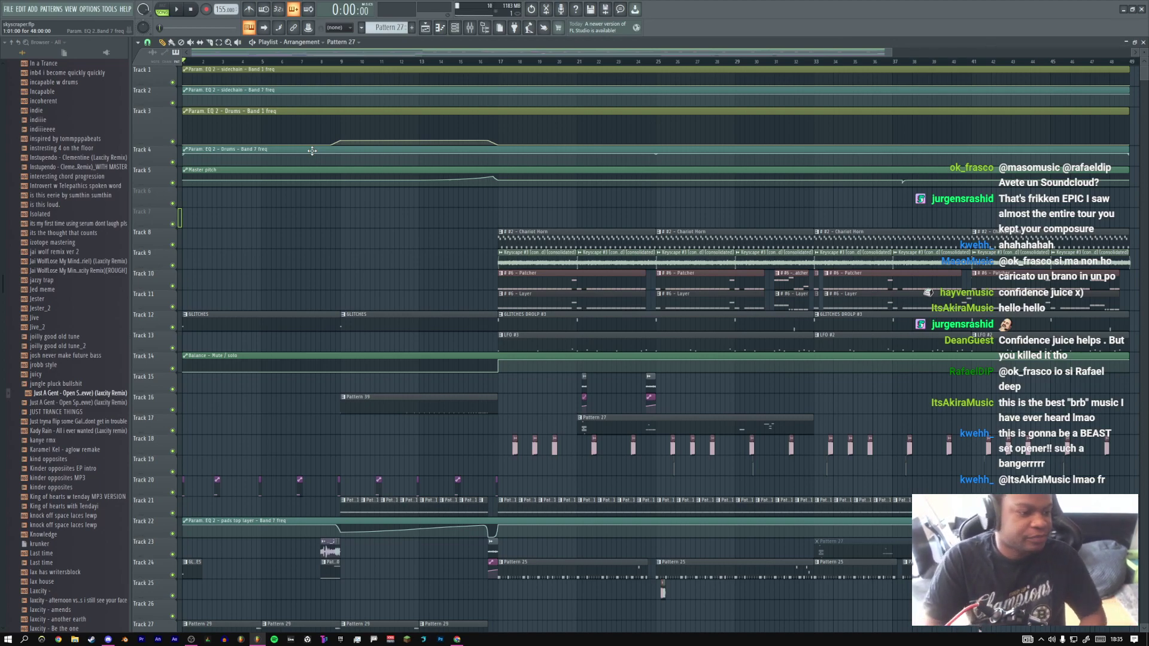
pyautogui.scroll(-2, 584, 200)
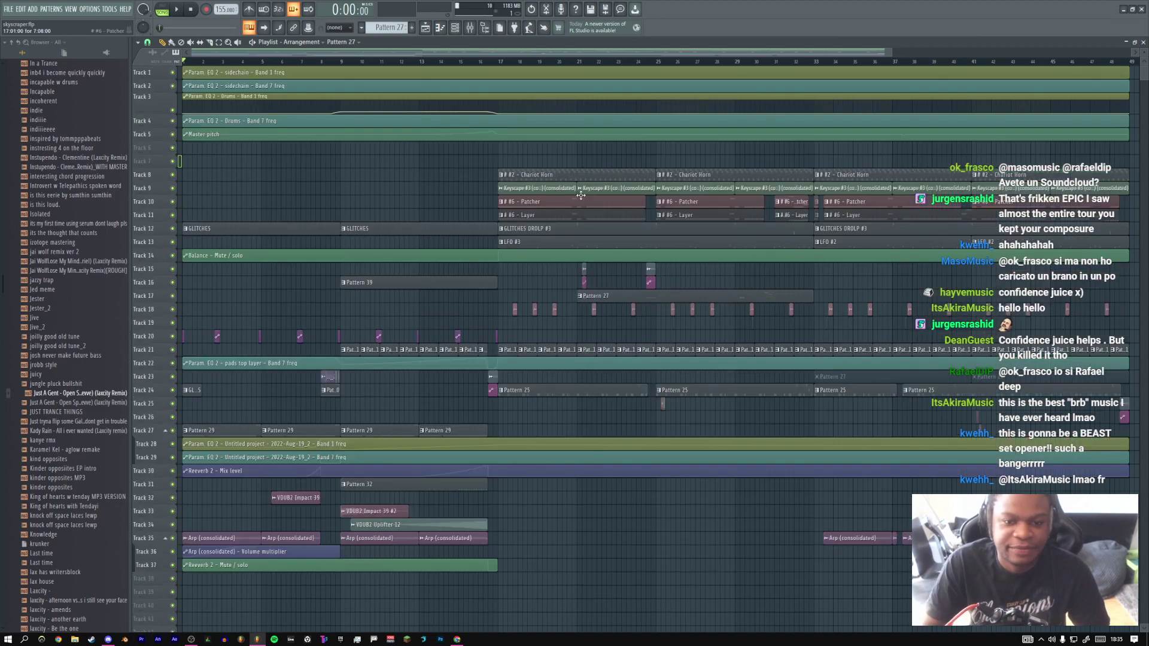
pyautogui.scroll(2, 540, 158)
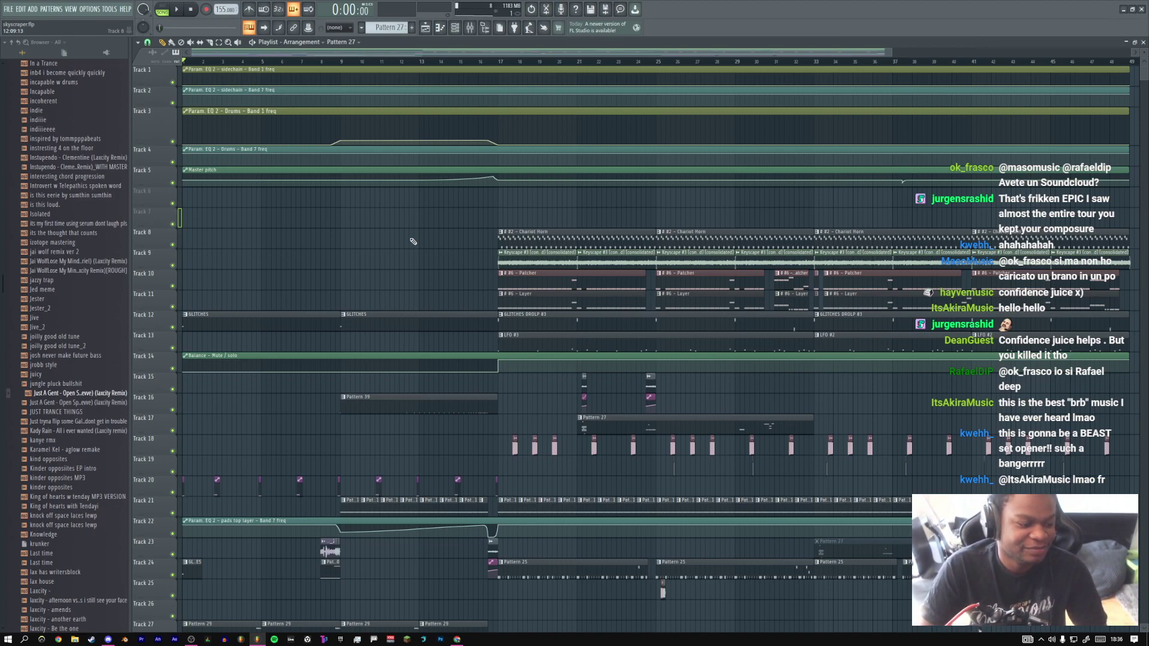
pyautogui.press('space')
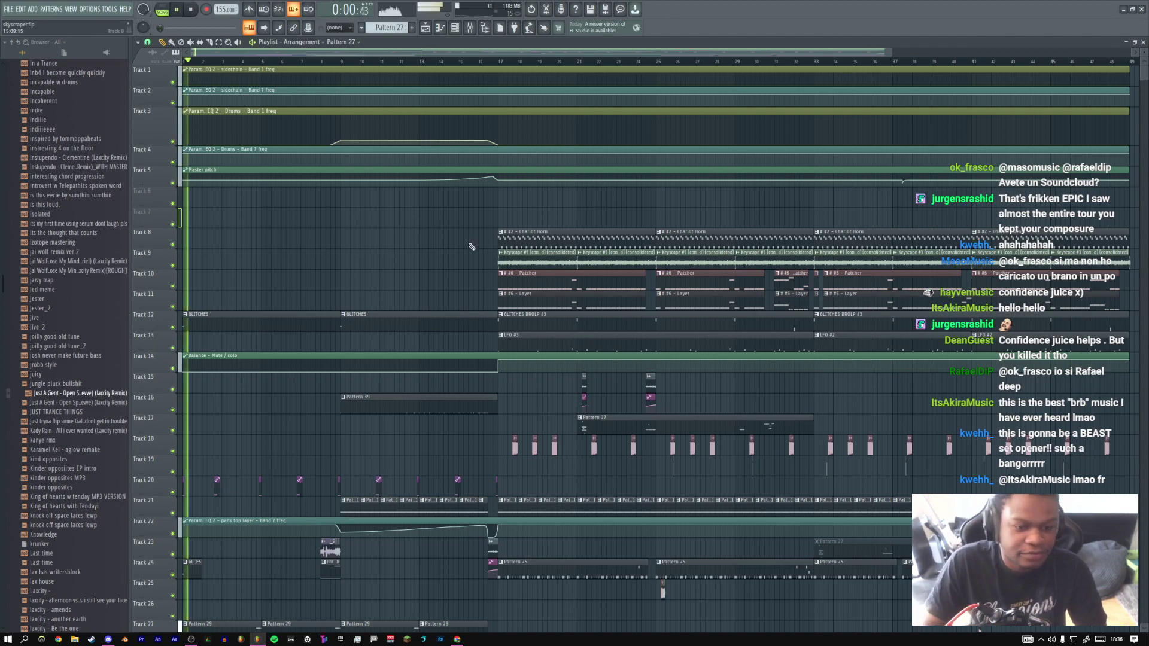
pyautogui.click(488, 61)
pyautogui.press('space')
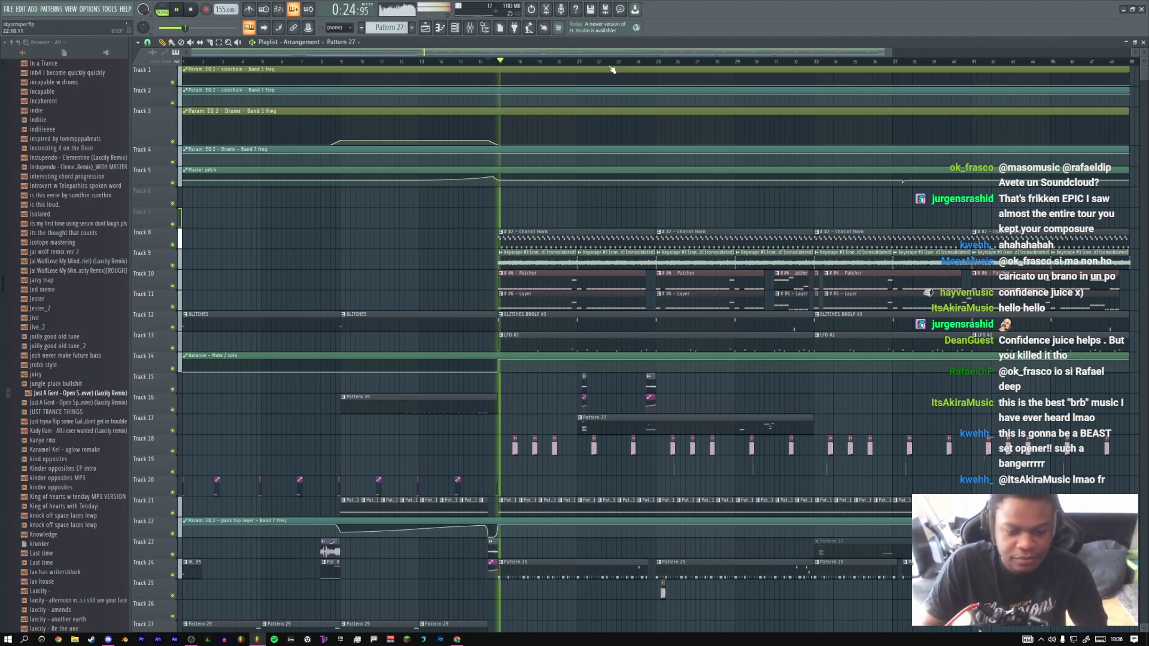
pyautogui.press('space')
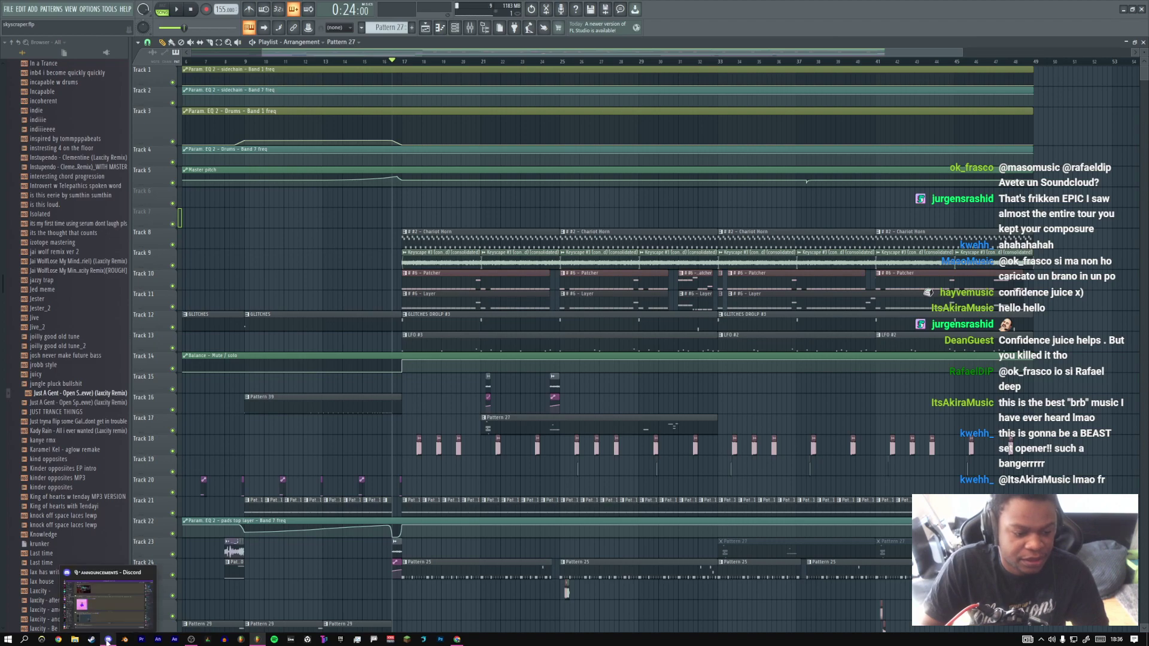
# Check the ANNOUNCEMENTS channel in Discord, return to FL Studio and set the playback position just before the drop
pyautogui.click(108, 641)
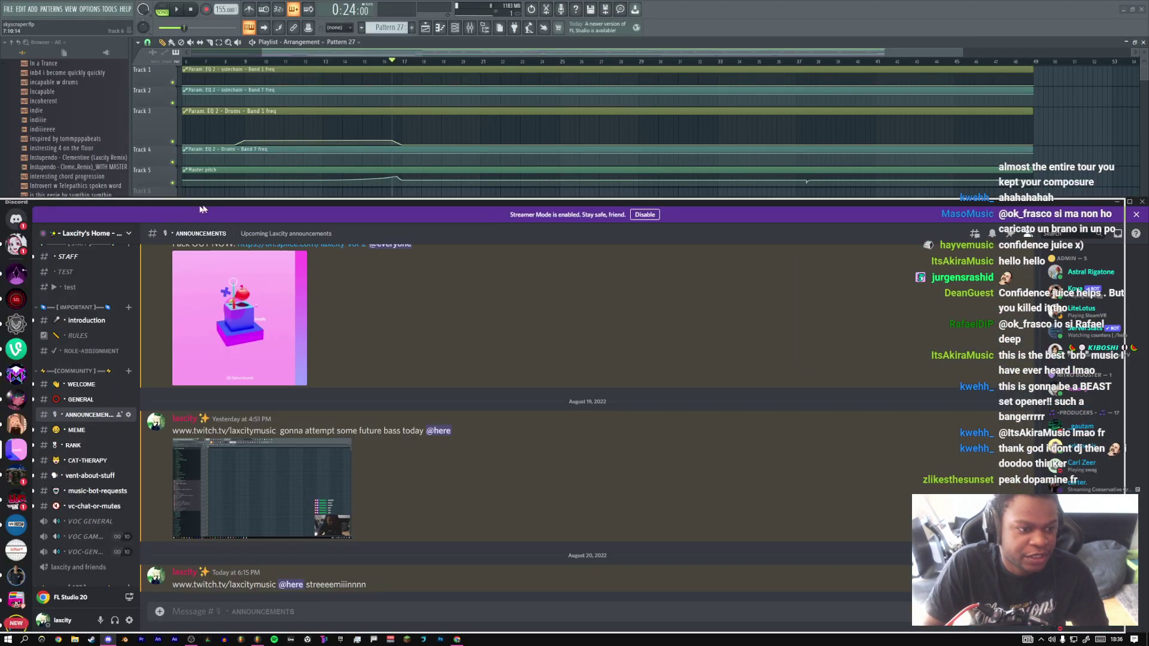
pyautogui.hotkey('alt', 'Tab')
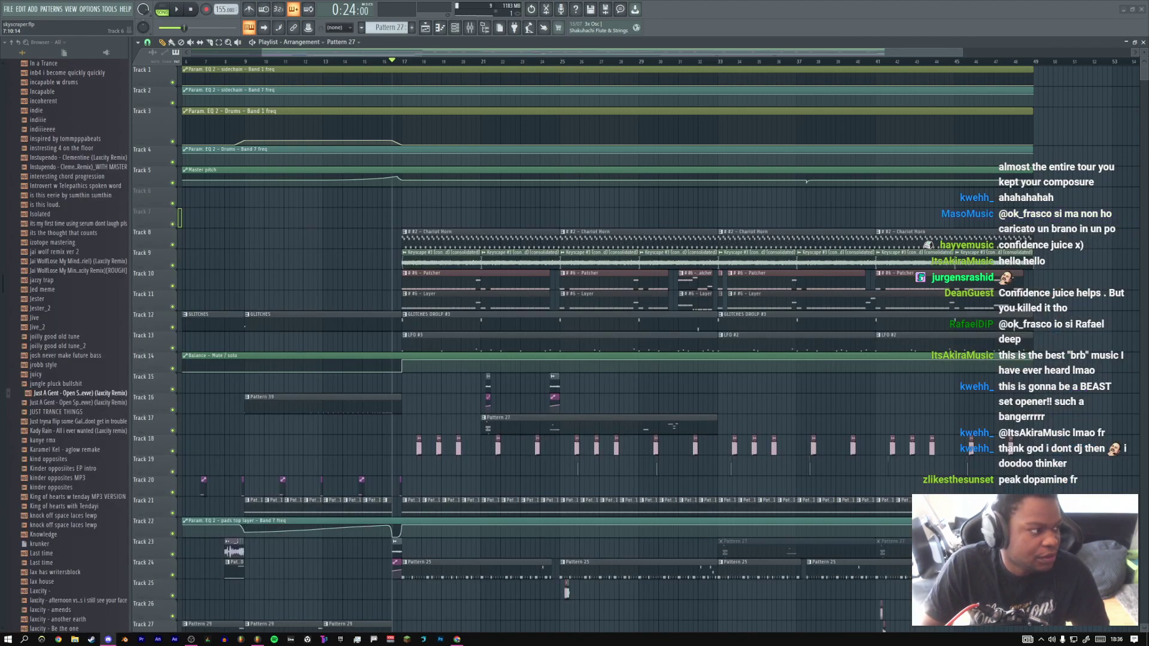
pyautogui.hotkey('alt', 'Tab')
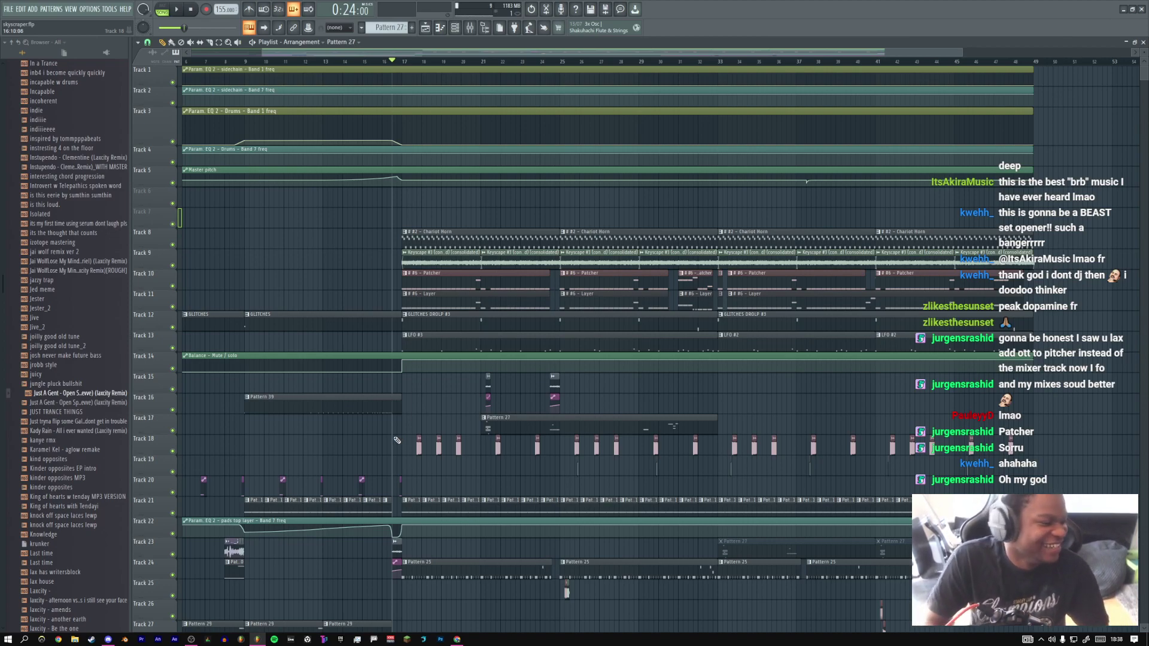
pyautogui.click(384, 61)
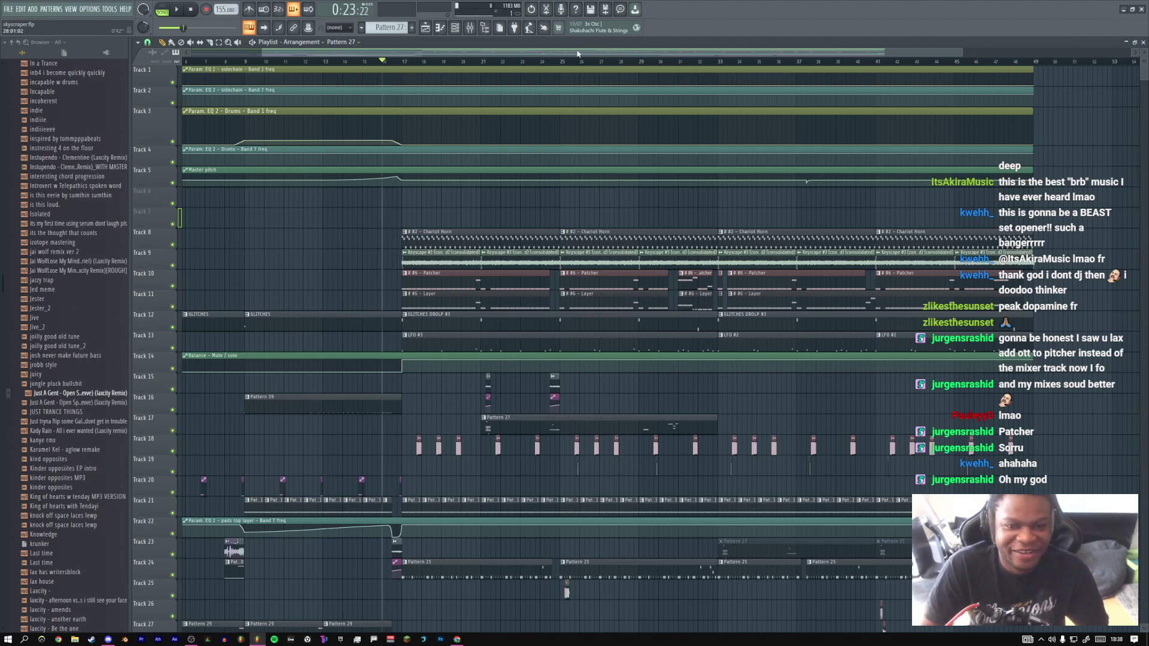
# Play the arrangement from bar 9, jumping ahead to around bar 24 and replaying from about bar 23
pyautogui.moveTo(578, 54); pyautogui.dragTo(491, 54)
pyautogui.moveTo(343, 64); pyautogui.dragTo(501, 66)
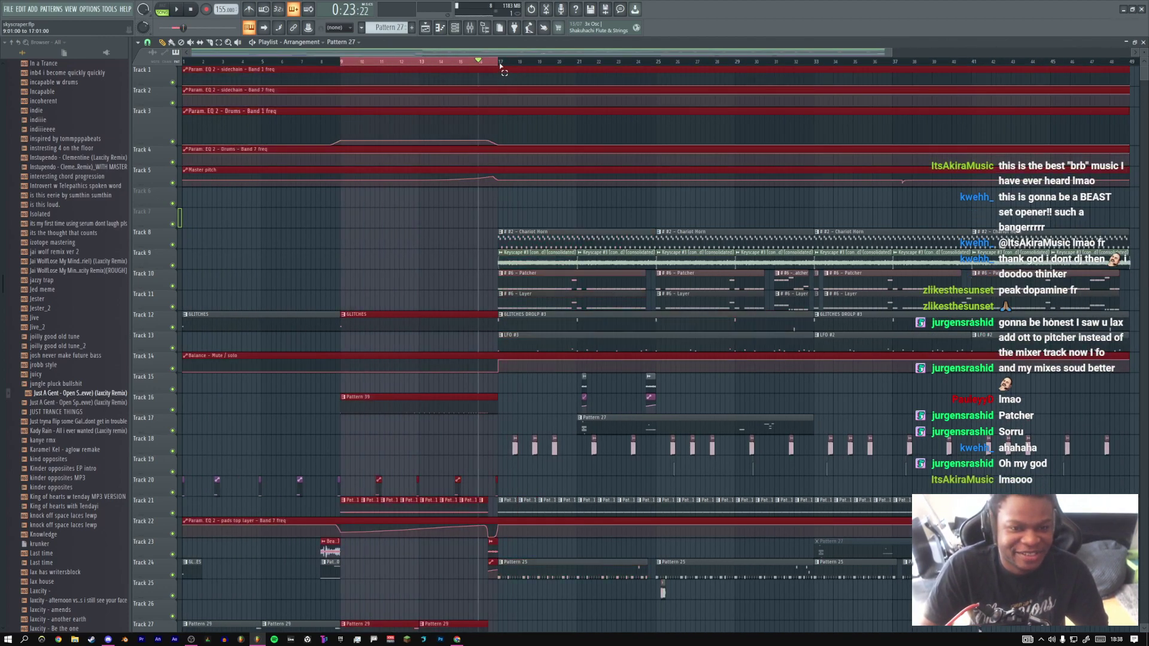
pyautogui.click(477, 61)
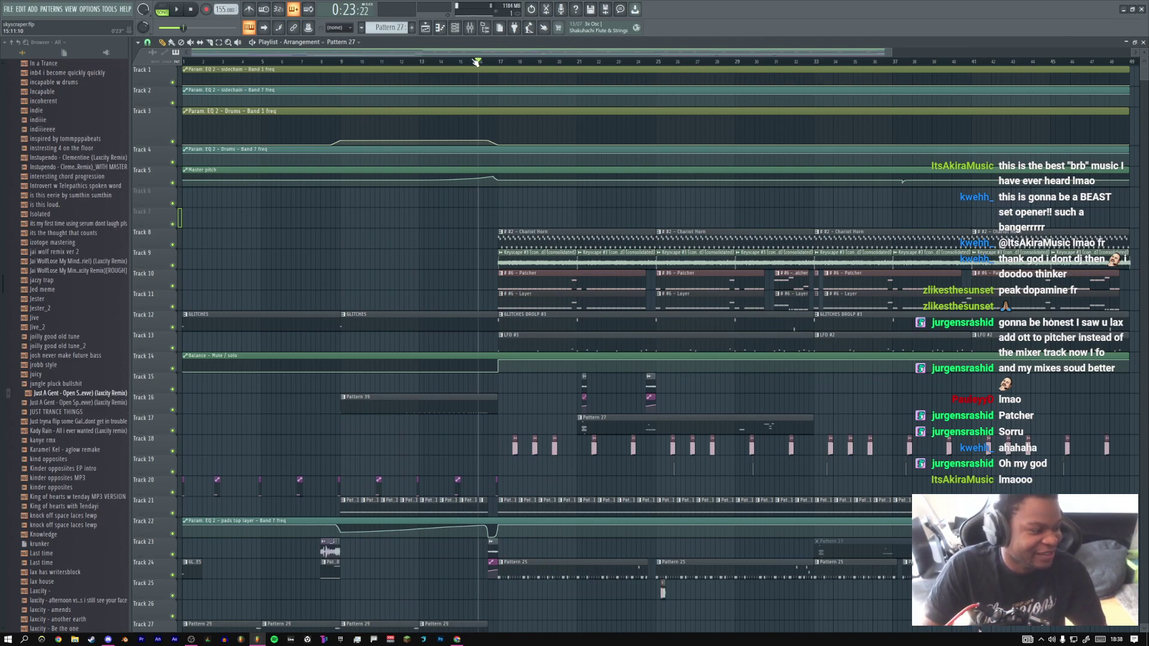
pyautogui.moveTo(493, 55); pyautogui.dragTo(447, 91)
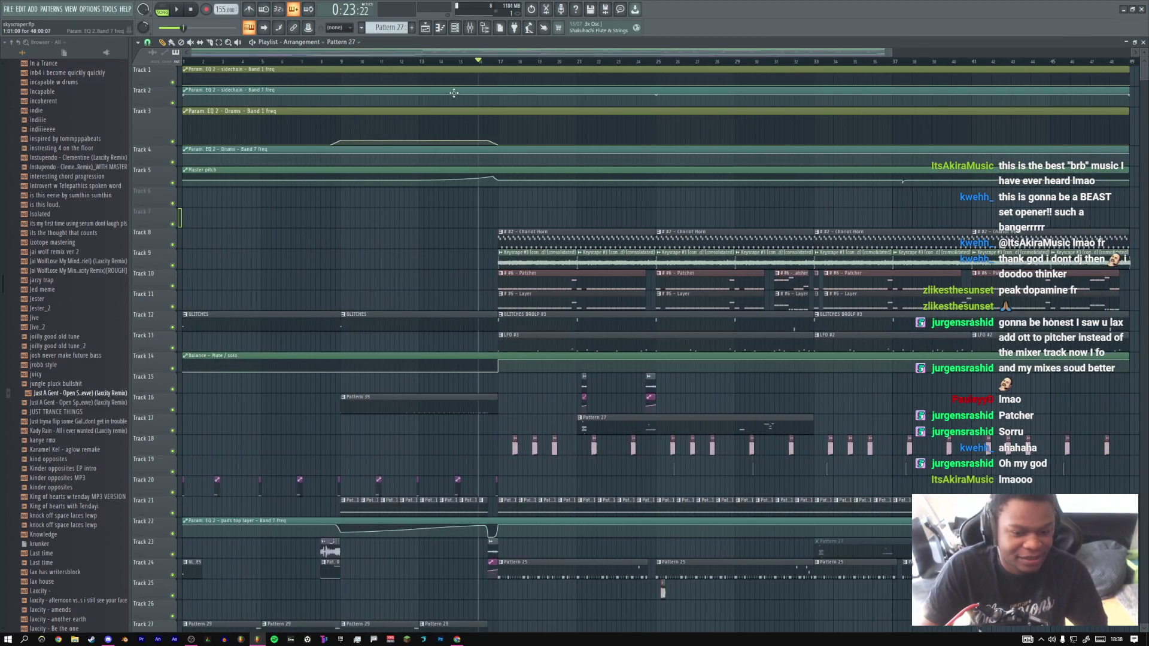
pyautogui.press('space')
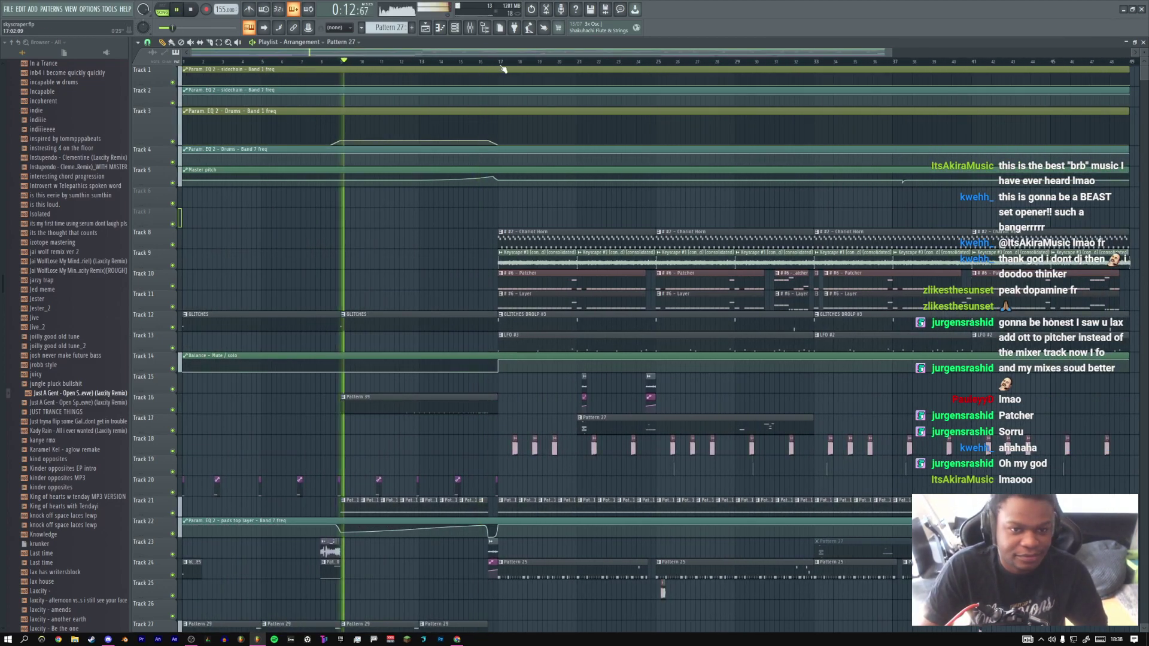
pyautogui.click(635, 62)
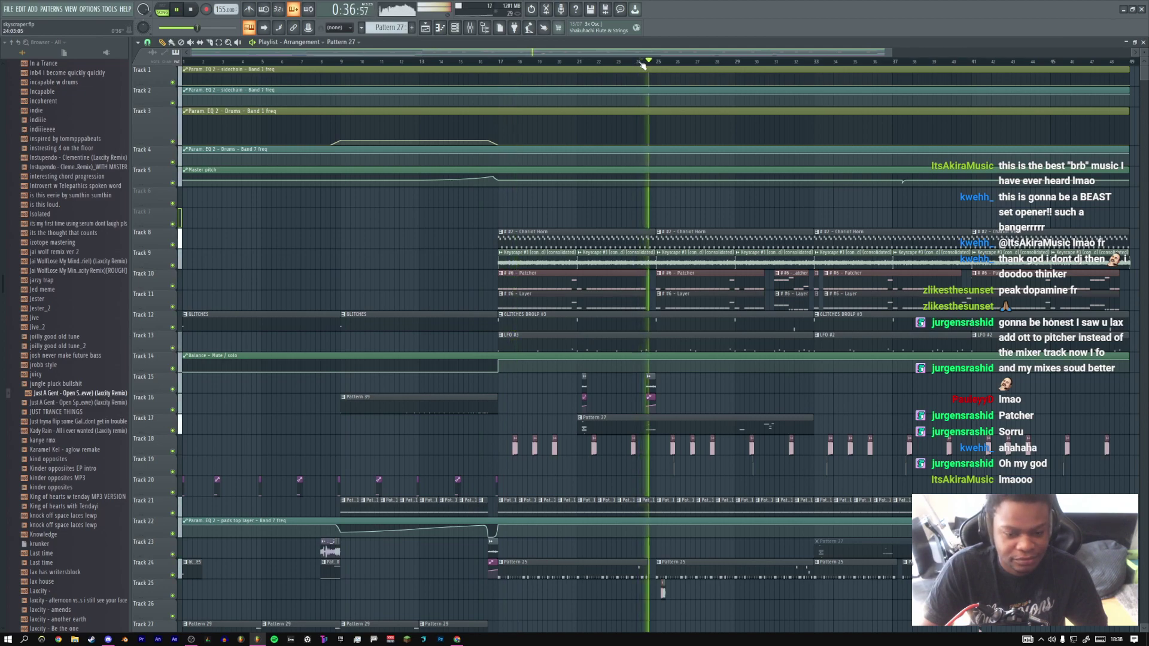
pyautogui.click(618, 62)
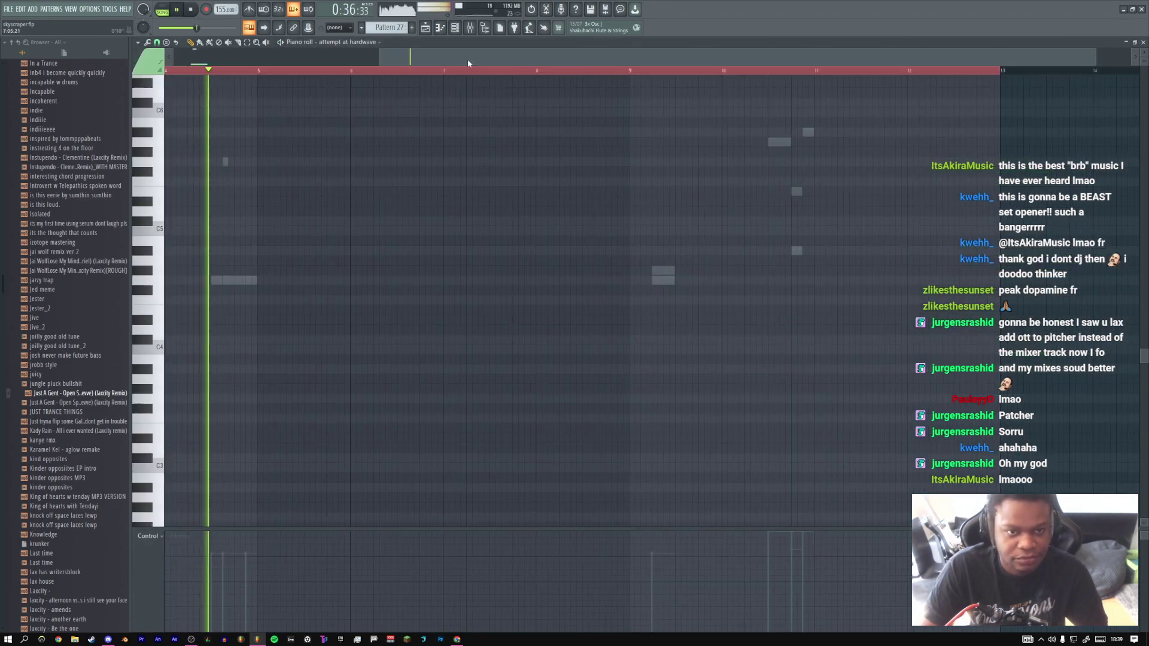
# Add Fruity parametric EQ 2 to slot 4 of the "attempt at hardwave" mixer track, boosting the highs with a slight dip around 4.5 kHz
pyautogui.click(471, 27)
pyautogui.click(1054, 103)
pyautogui.moveTo(1069, 115)
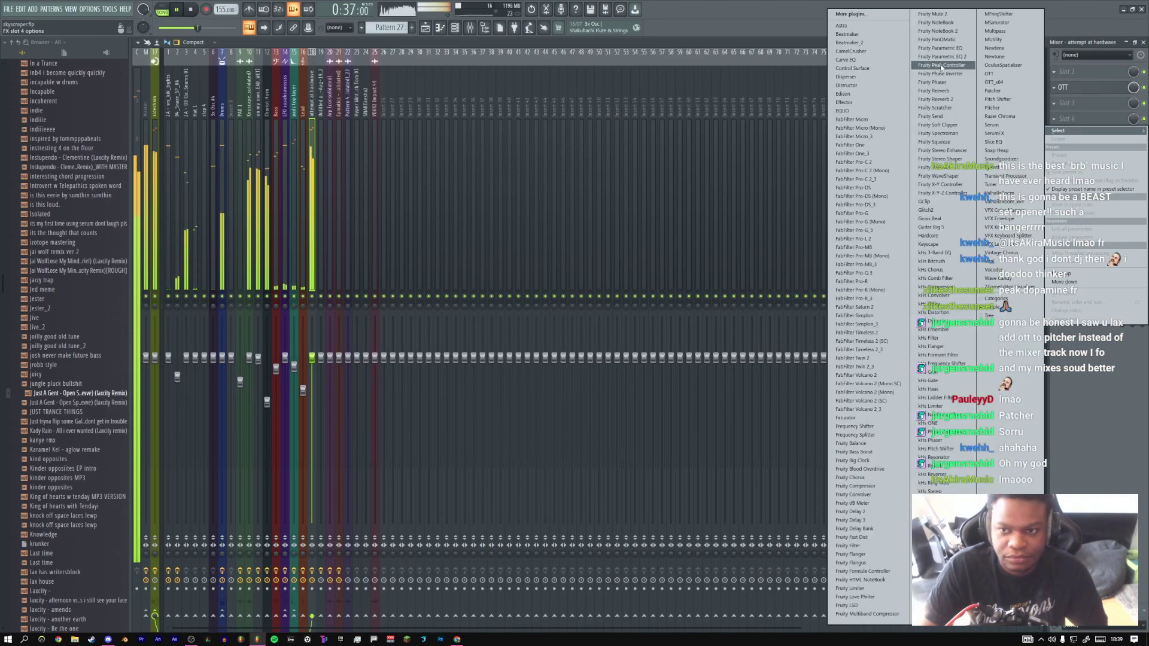
pyautogui.click(940, 57)
pyautogui.moveTo(167, 128); pyautogui.dragTo(312, 160)
pyautogui.moveTo(423, 237); pyautogui.dragTo(396, 256)
pyautogui.moveTo(397, 209); pyautogui.dragTo(435, 215)
pyautogui.moveTo(396, 257); pyautogui.dragTo(422, 214)
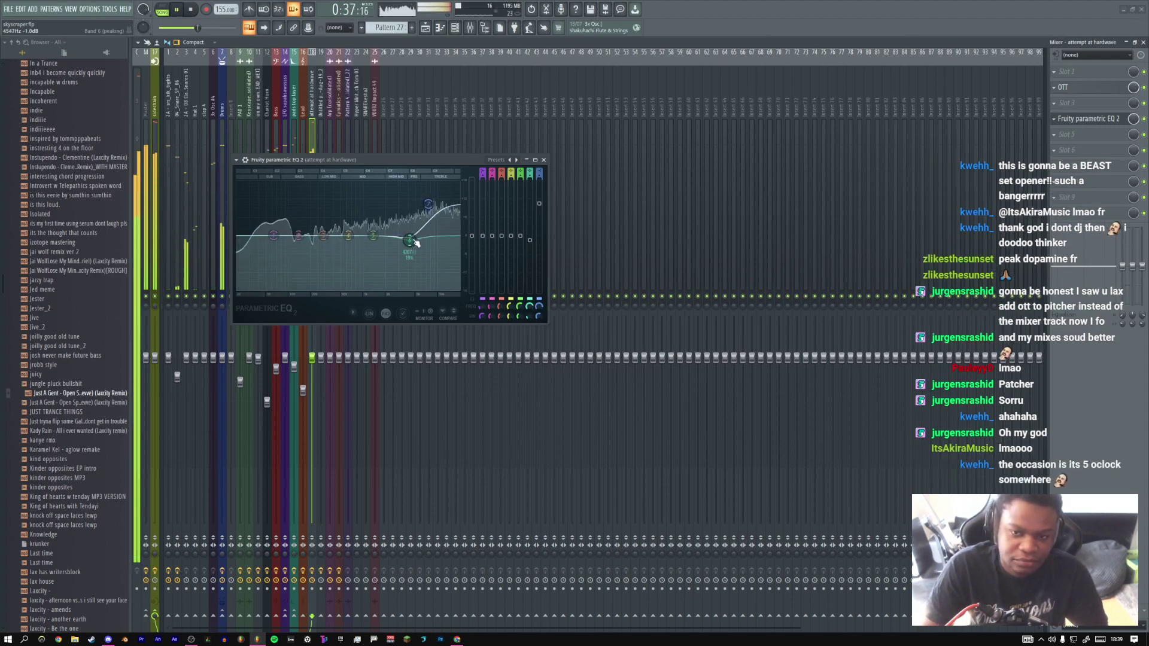
# Check the mixer track's OTT settings, close both effect windows and replay the arrangement from about bar 30
pyautogui.click(1063, 87)
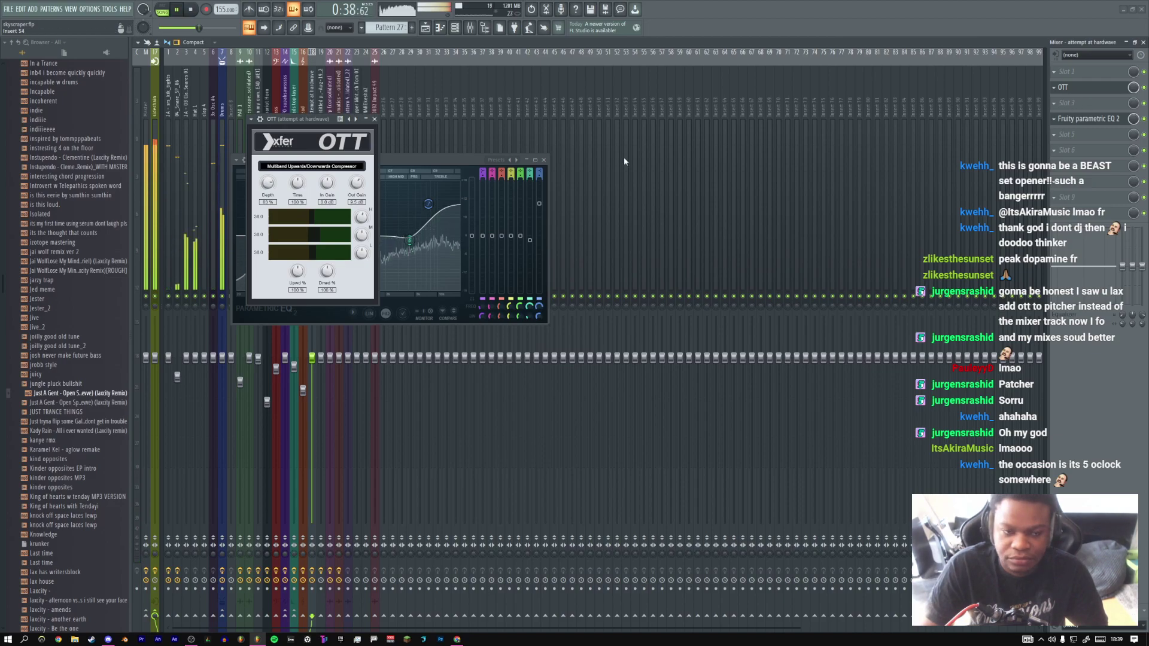
pyautogui.click(374, 119)
pyautogui.click(544, 160)
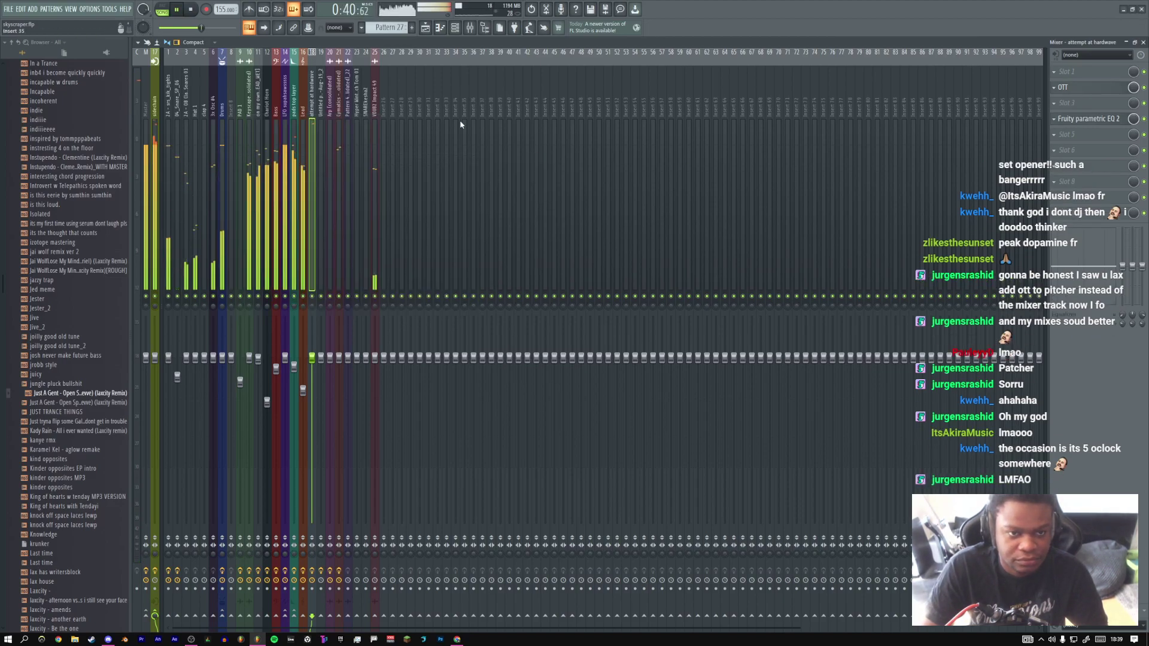
pyautogui.click(426, 28)
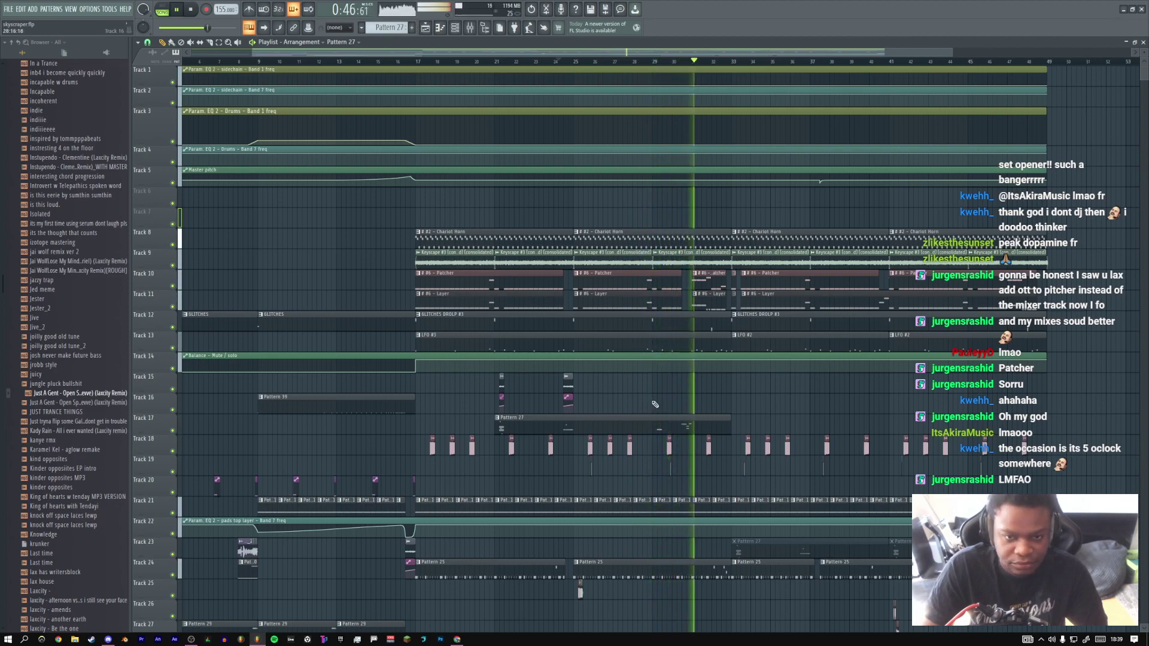
pyautogui.click(677, 61)
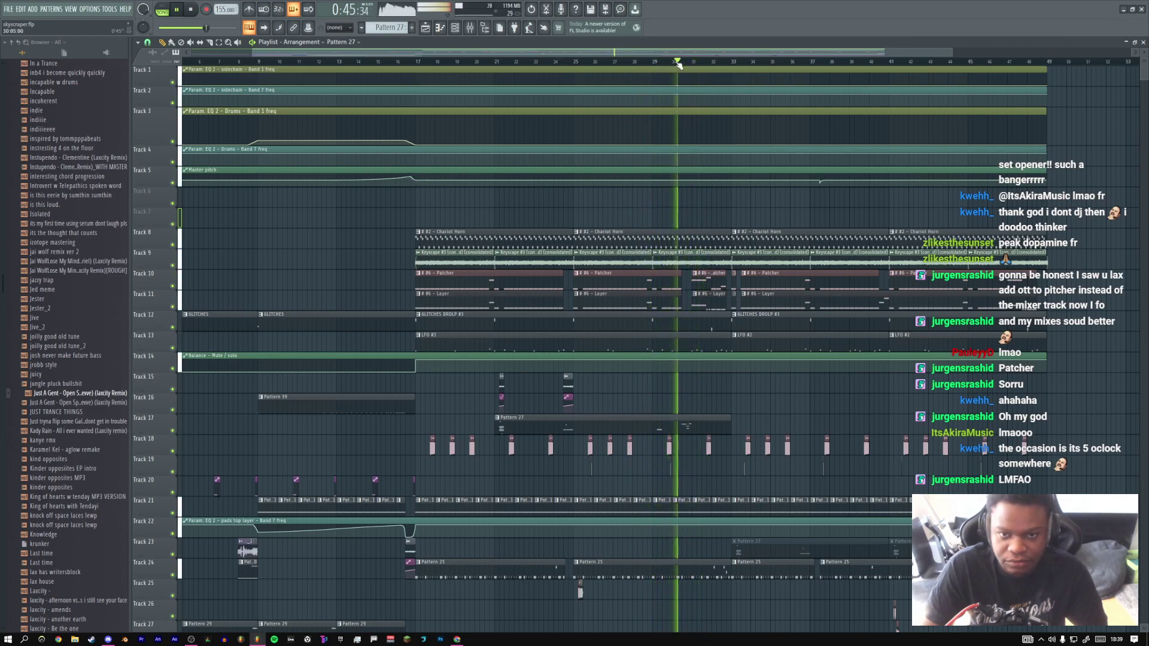
# Set the Open Spaces sample's time stretch multiplier to about 47.7% while playing the chop in Pattern 27, then return to the playlist
pyautogui.doubleClick(682, 419)
pyautogui.press('space')
pyautogui.moveTo(534, 371); pyautogui.dragTo(517, 370)
pyautogui.press('space')
pyautogui.press('F6')
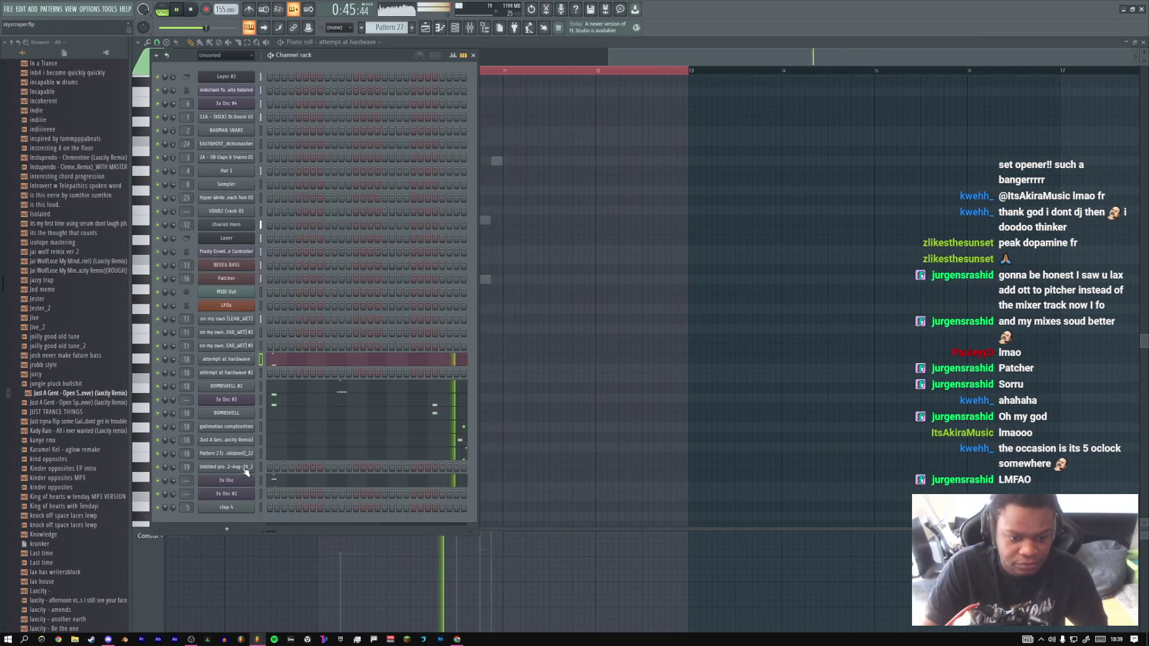
pyautogui.click(237, 442)
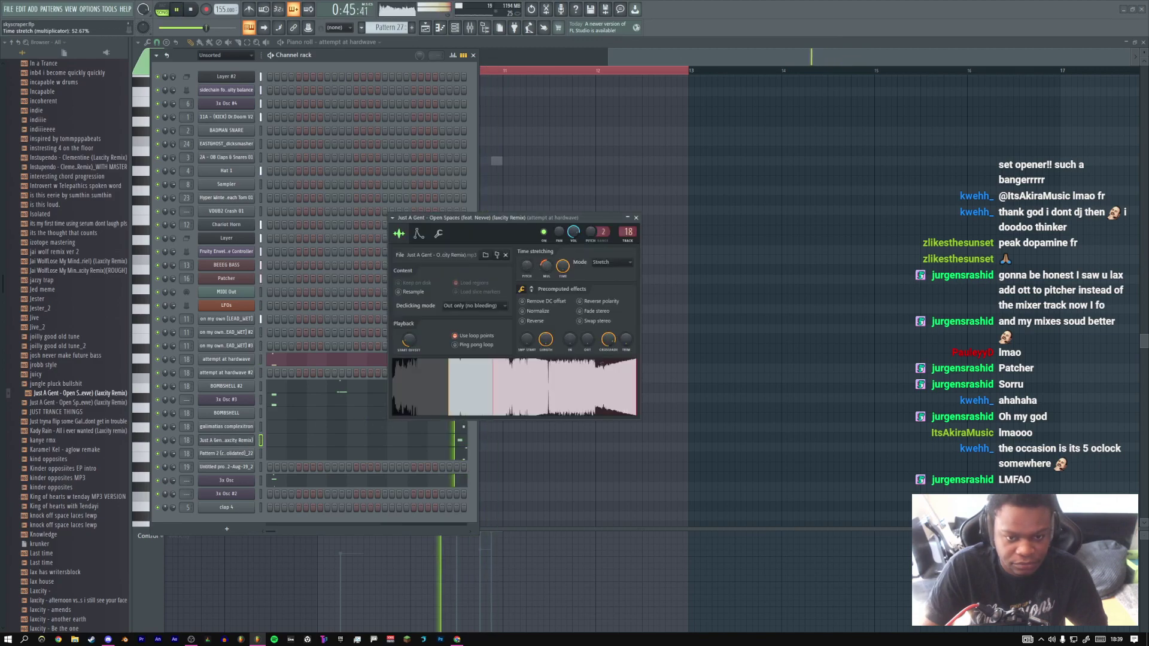
pyautogui.moveTo(544, 266)
pyautogui.mouseDown()
pyautogui.moveTo(546, 289)
pyautogui.moveTo(545, 263)
pyautogui.mouseUp()
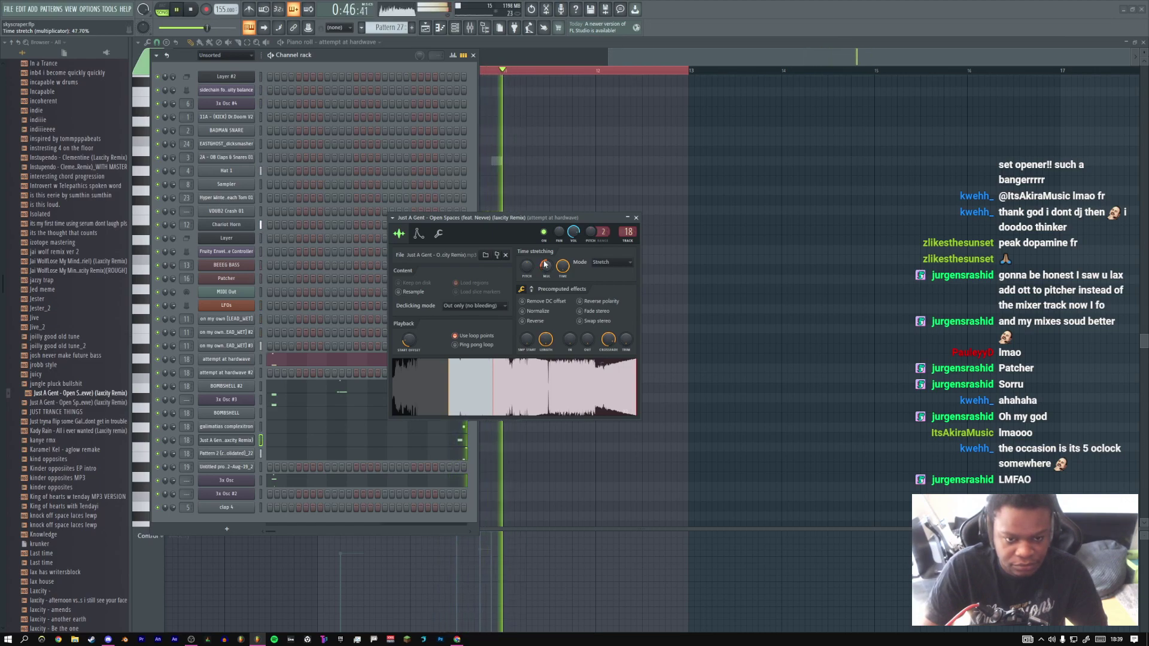
pyautogui.click(636, 218)
pyautogui.press('F5')
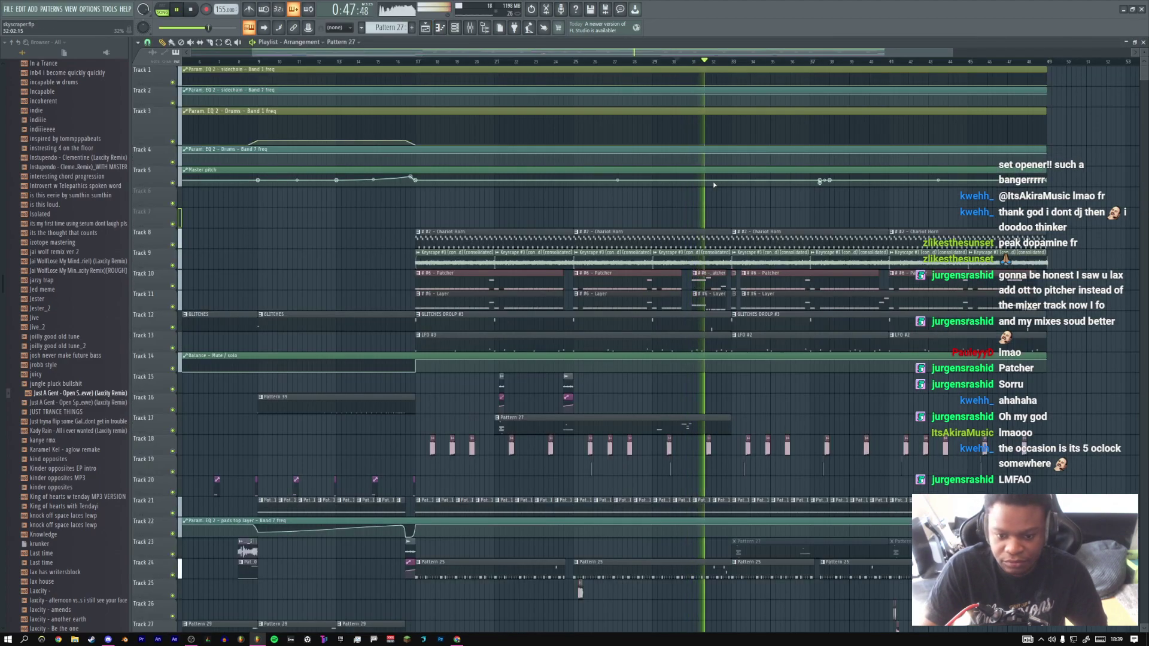
# Open the 3x Osc #3 channel of Pattern 27 in the piano roll and clear the time selection
pyautogui.press('F7')
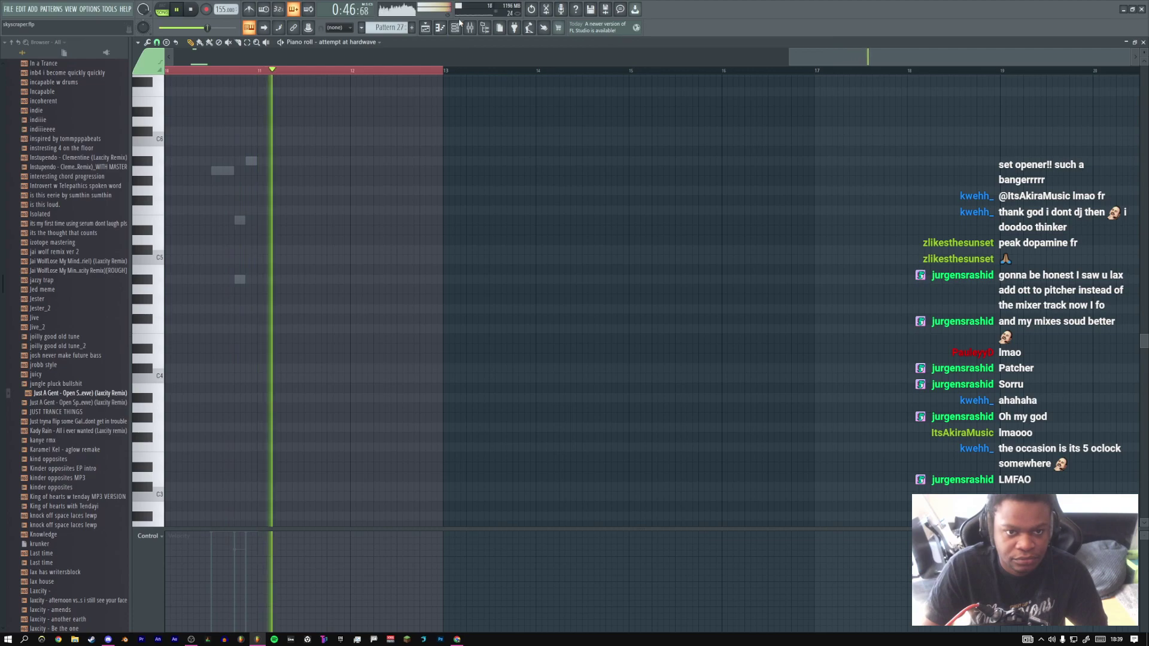
pyautogui.click(455, 30)
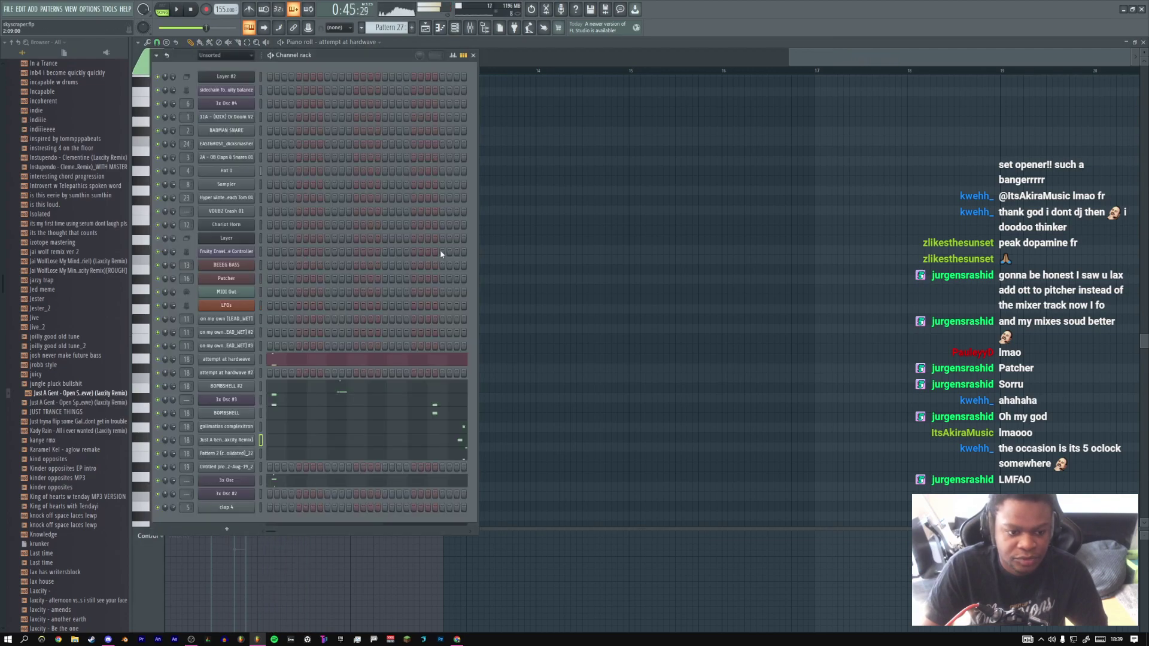
pyautogui.rightClick(245, 399)
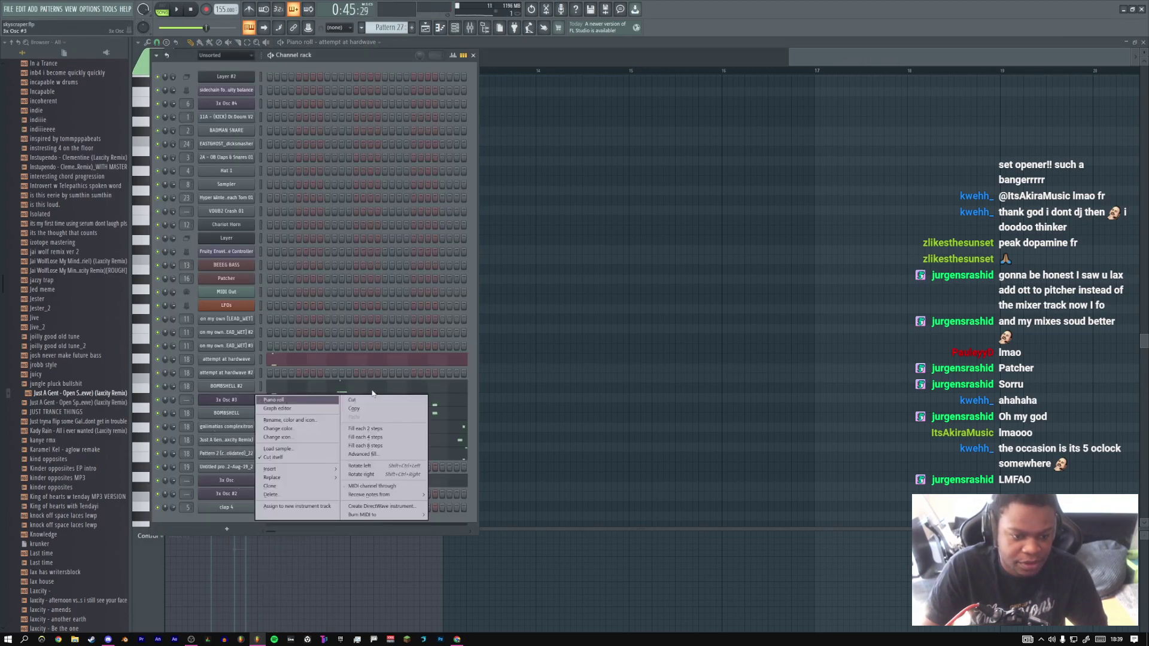
pyautogui.click(281, 403)
pyautogui.moveTo(251, 107); pyautogui.dragTo(431, 167)
pyautogui.rightClick(402, 71)
# Add a four-step note at step 9 of bar 10 and tune it to D#5 while listening to playback
pyautogui.press('space')
pyautogui.press('space')
pyautogui.click(392, 213)
pyautogui.moveTo(392, 213); pyautogui.dragTo(393, 234)
pyautogui.press('space')
pyautogui.keyDown('ctrl'); pyautogui.click(408, 234); pyautogui.keyUp('ctrl')
pyautogui.scroll(-6, 410, 234)
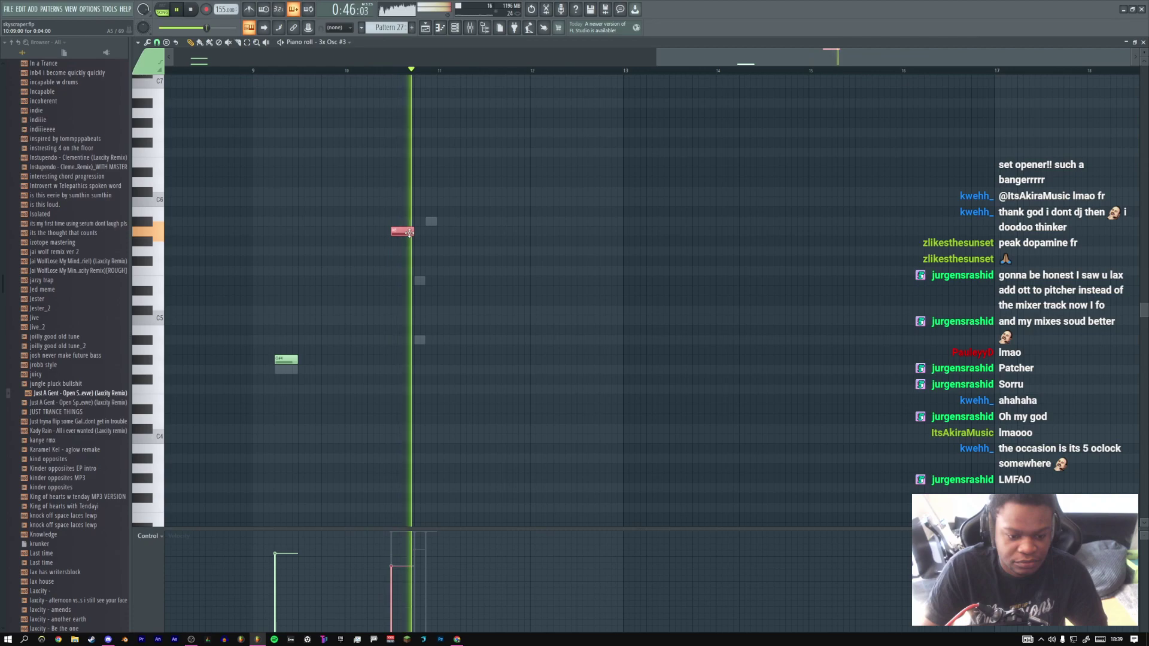
pyautogui.scroll(-1, 409, 233)
pyautogui.hotkey('shift', 'Down')
pyautogui.hotkey('shift', 'Down')
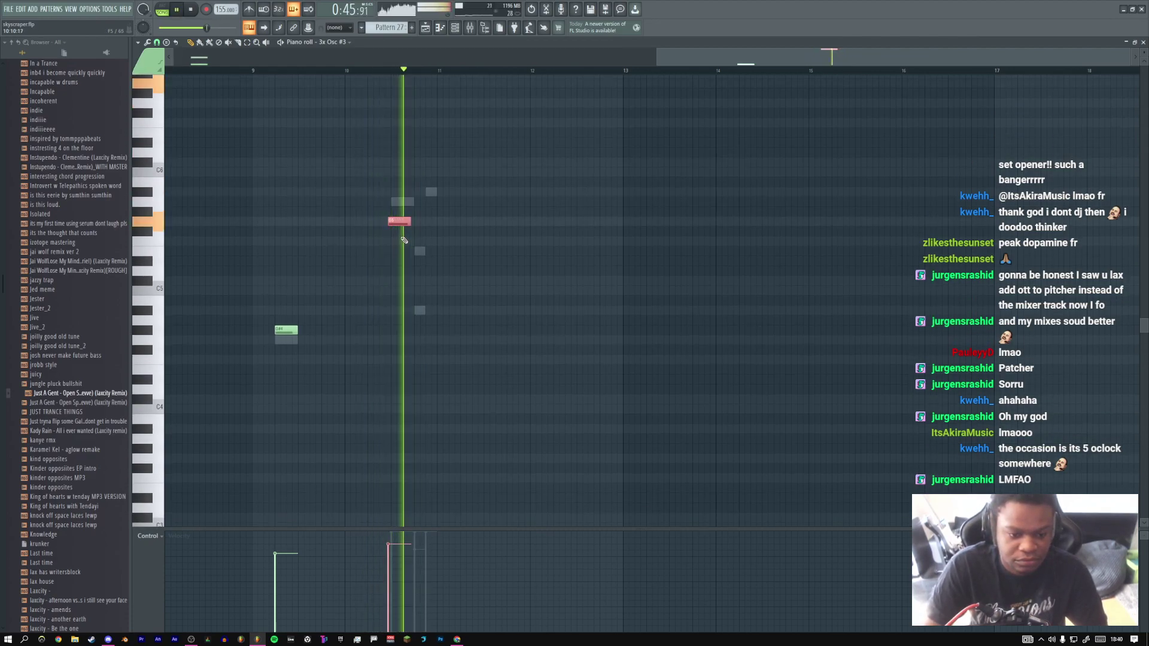
pyautogui.hotkey('shift', 'Right')
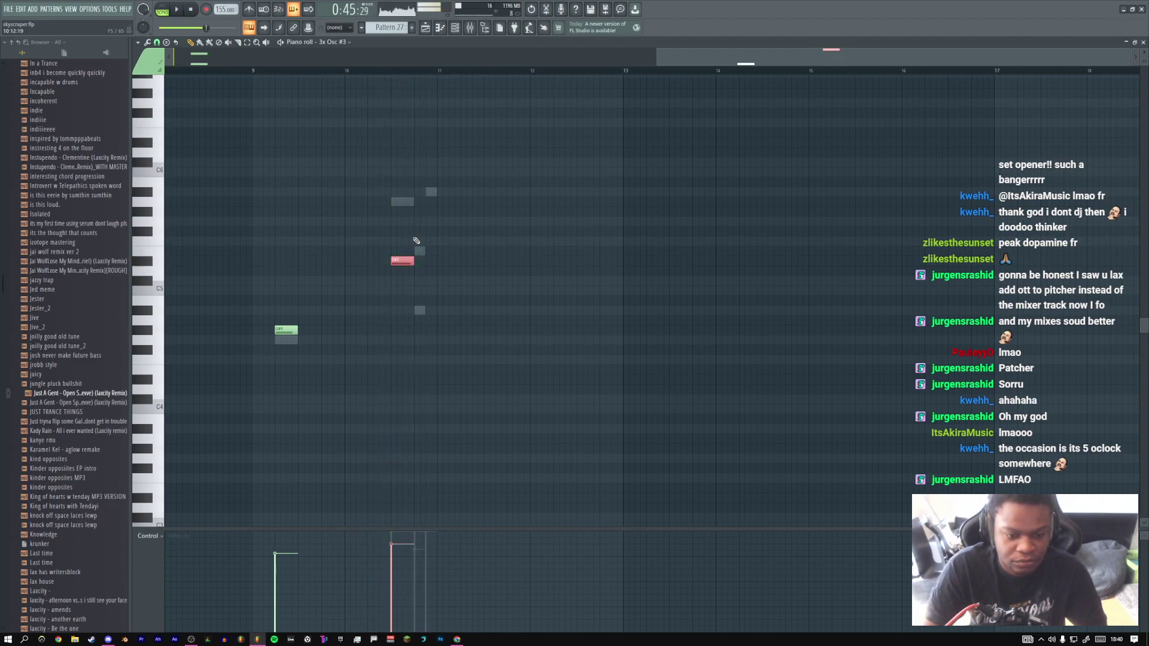
# Try playing the new bar 10 note one octave lower
pyautogui.scroll(-1, 416, 241)
pyautogui.press('space')
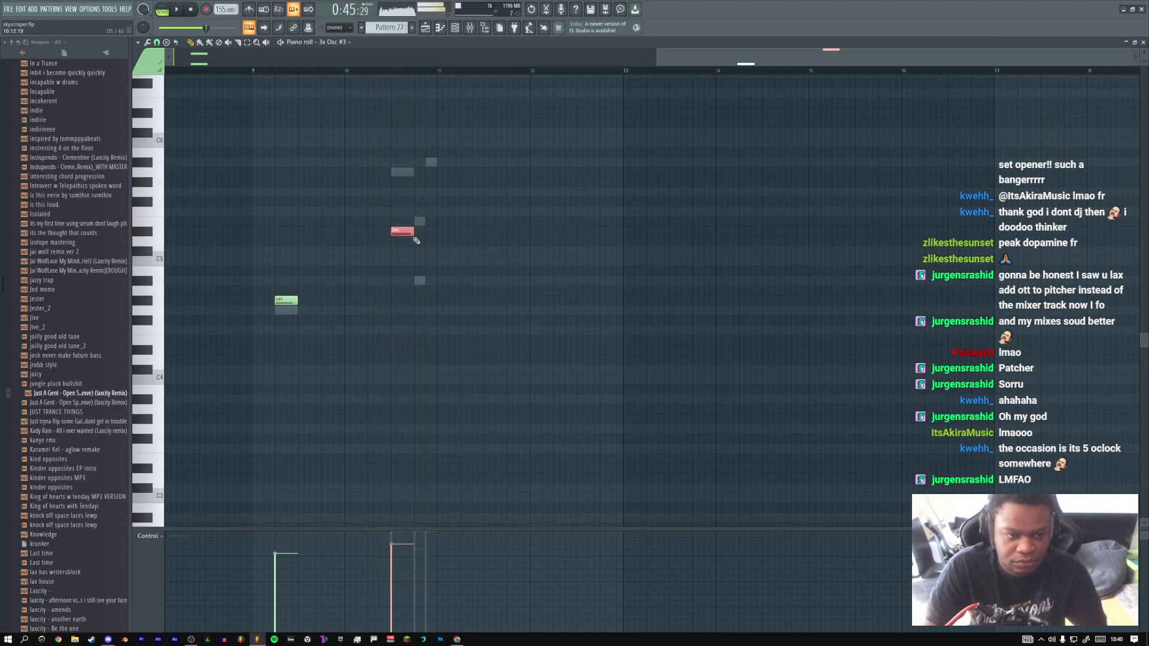
pyautogui.hotkey('ctrl', 'Down')
pyautogui.hotkey('ctrl', 'Down')
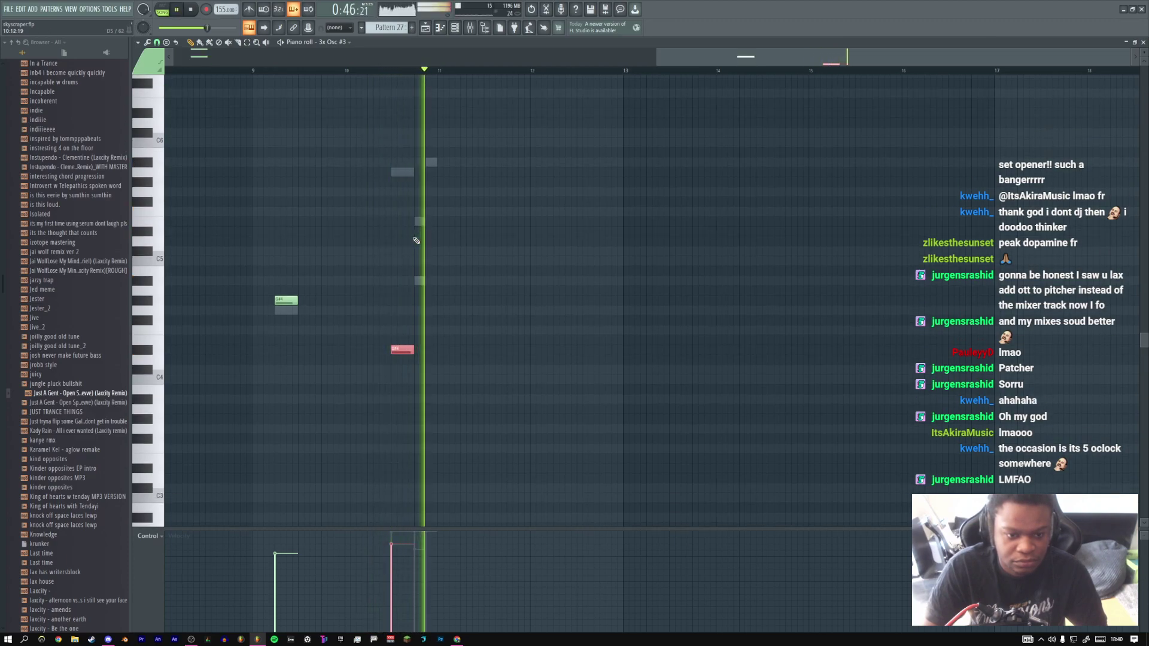
pyautogui.scroll(1, 417, 241)
pyautogui.hotkey('ctrl', 'Up')
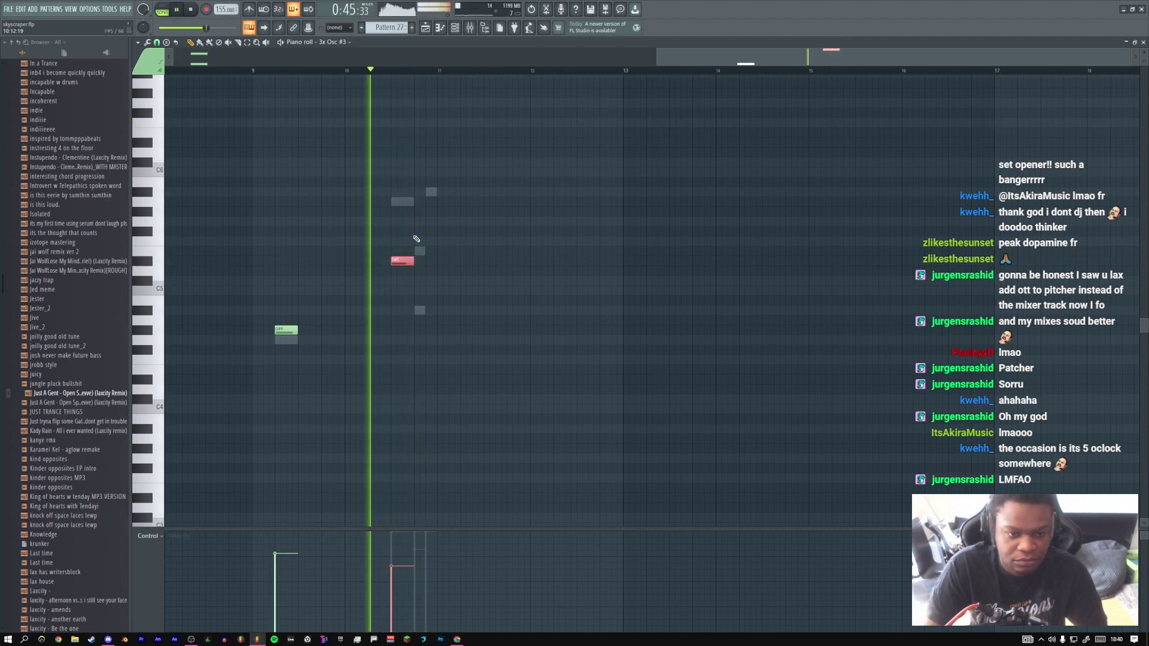
# Duplicate the D#5 note directly after itself at step 13 of bar 10 and listen to the result
pyautogui.moveTo(405, 262); pyautogui.dragTo(426, 261)
pyautogui.press('space')
pyautogui.hotkey('ctrl', 'd')
pyautogui.press('space')
pyautogui.press('space')
pyautogui.press('space')
pyautogui.click(402, 262)
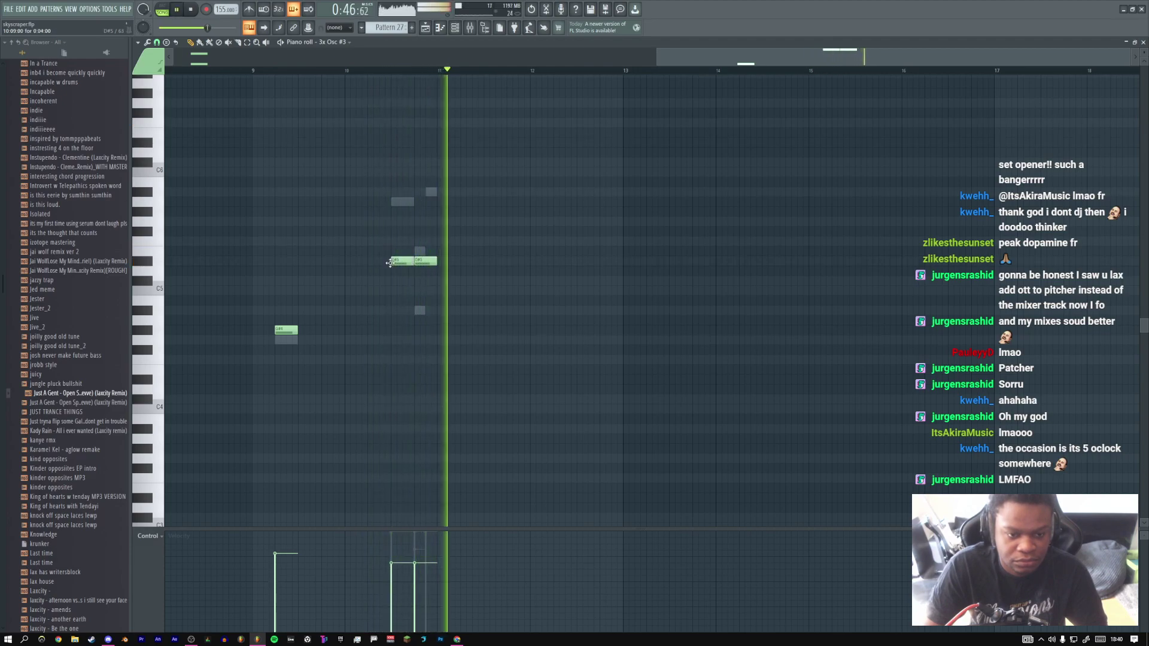
# Add another four-step note at step 13 of bar 10 and raise it to A#5, above the duplicated note
pyautogui.press('space')
pyautogui.click(424, 273)
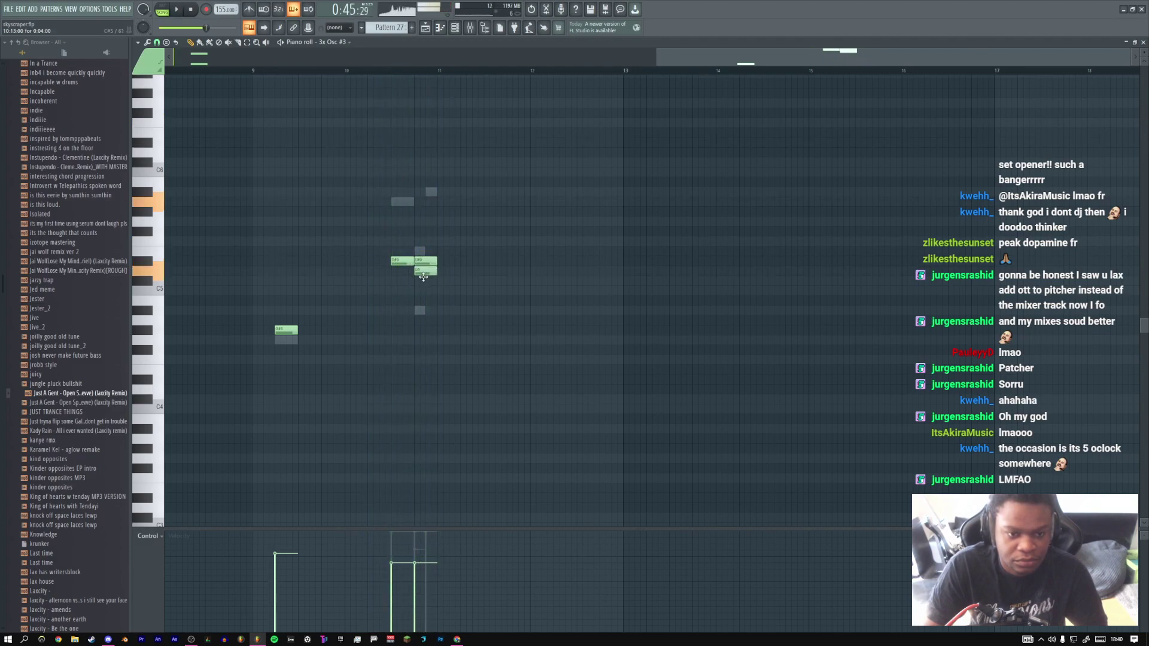
pyautogui.hotkey('shift', 'Up')
pyautogui.hotkey('shift', 'Up')
pyautogui.hotkey('shift', 'Up')
pyautogui.hotkey('shift', 'Up')
pyautogui.hotkey('shift', 'Up')
pyautogui.hotkey('shift', 'Up')
pyautogui.hotkey('shift', 'Up')
pyautogui.hotkey('shift', 'Up')
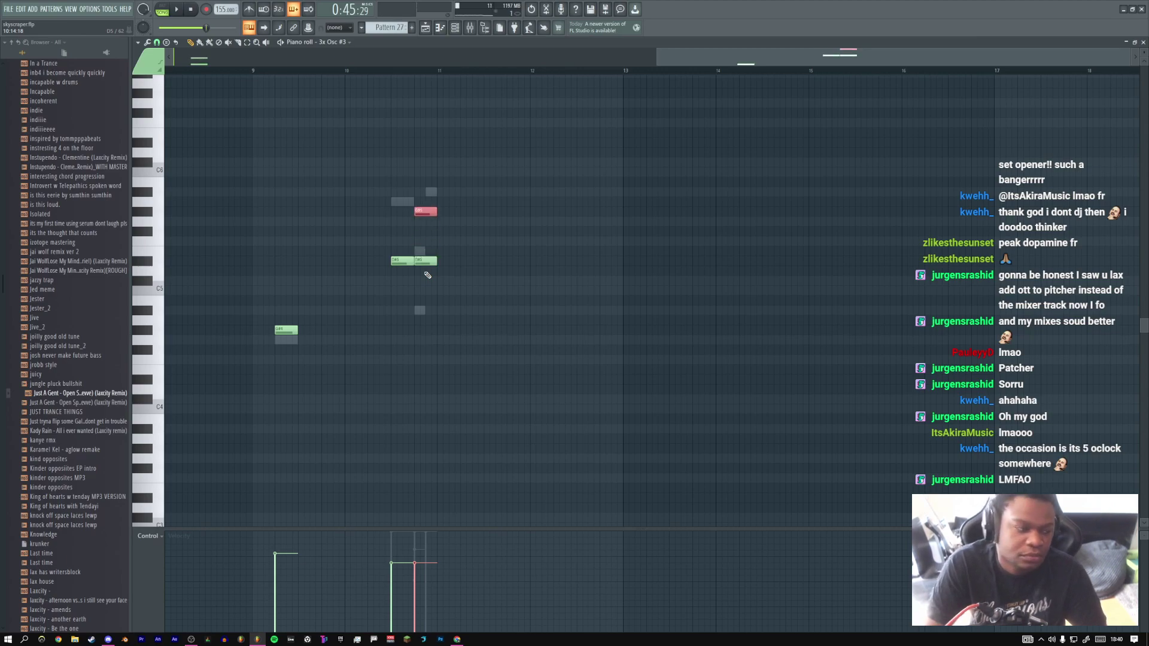
pyautogui.press('space')
pyautogui.press('space')
# Select both notes at step 13 of bar 10, lower their velocity and transpose them down one octave
pyautogui.moveTo(421, 166); pyautogui.dragTo(437, 295)
pyautogui.press('space')
pyautogui.scroll(-3, 437, 294)
pyautogui.scroll(-2, 437, 295)
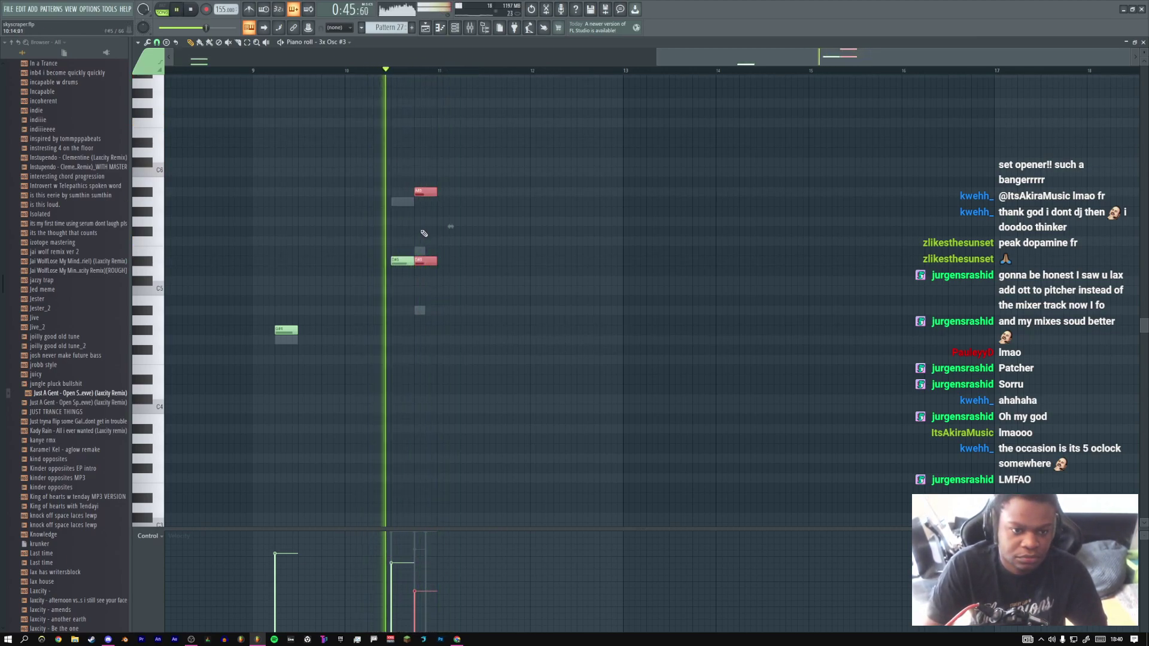
pyautogui.hotkey('ctrl', 'Down')
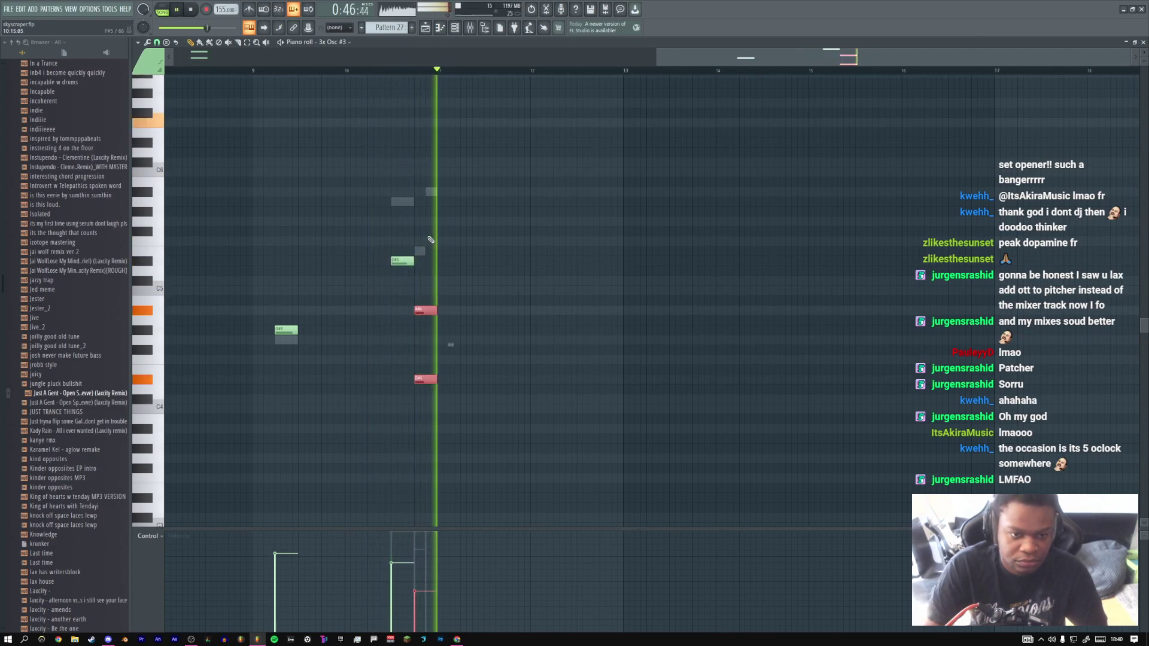
pyautogui.press('space')
pyautogui.press('space')
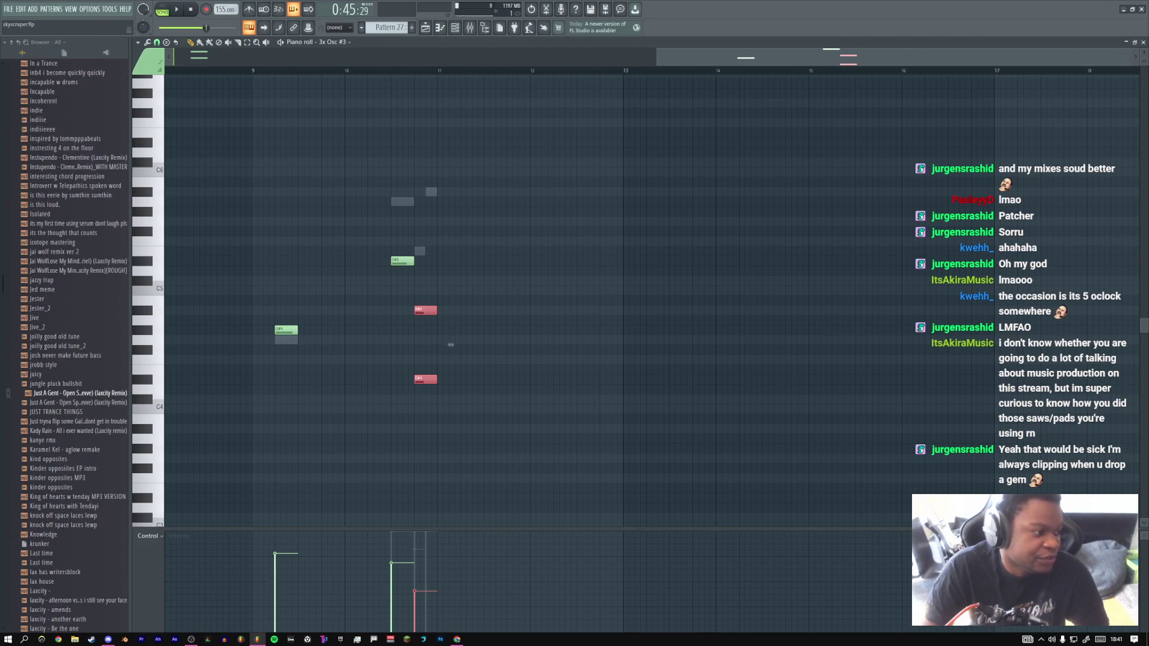
# Solo Track 9 in the playlist and select the LFO saw track on mixer insert 14 to show its effects
pyautogui.click(425, 28)
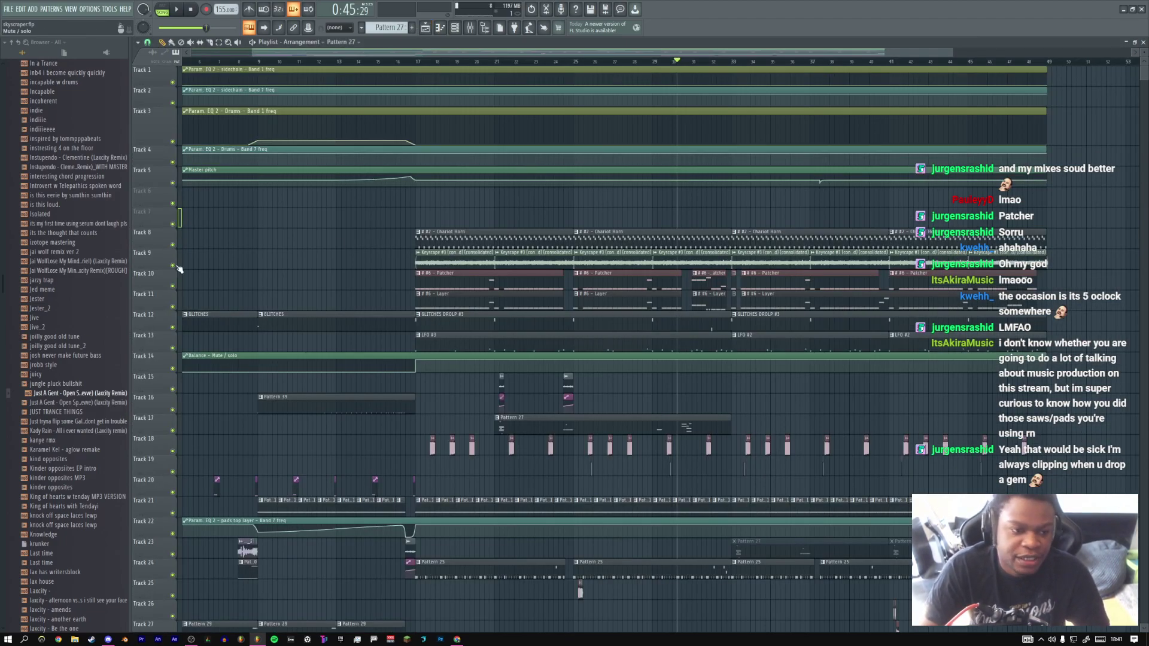
pyautogui.rightClick(173, 265)
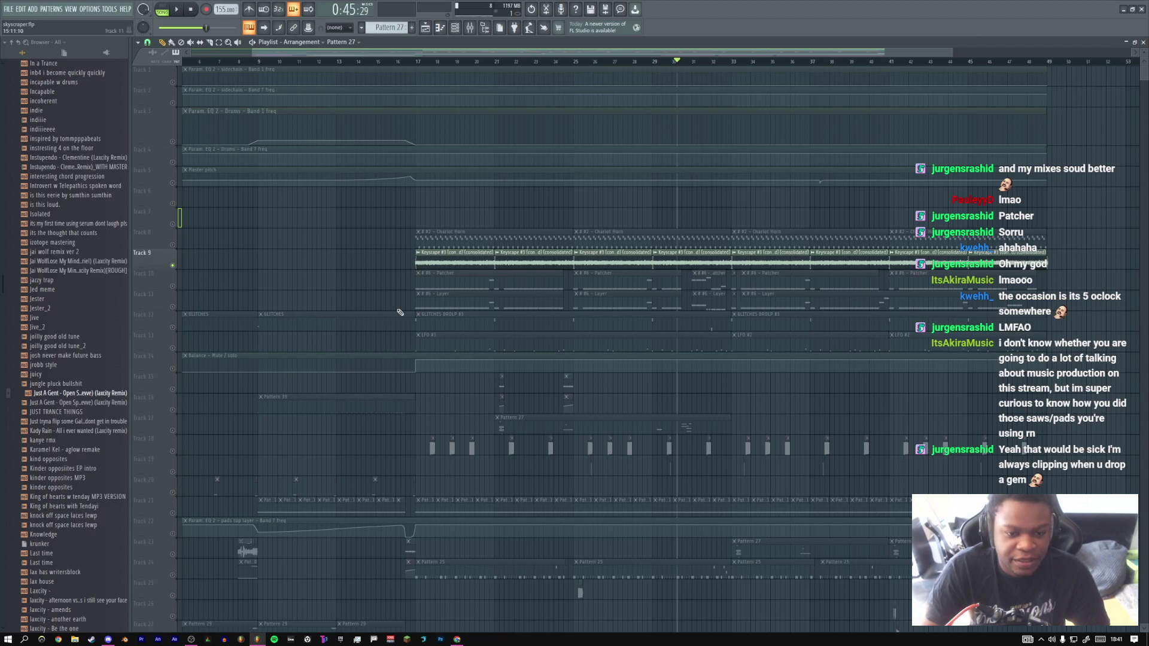
pyautogui.press('F9')
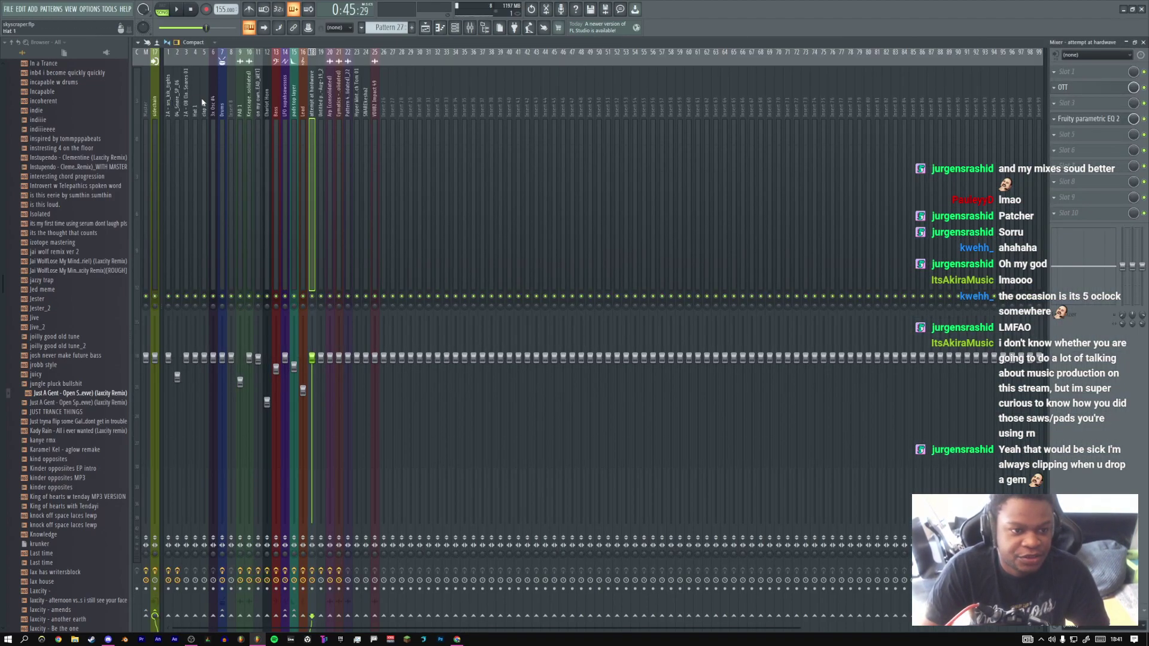
pyautogui.click(285, 115)
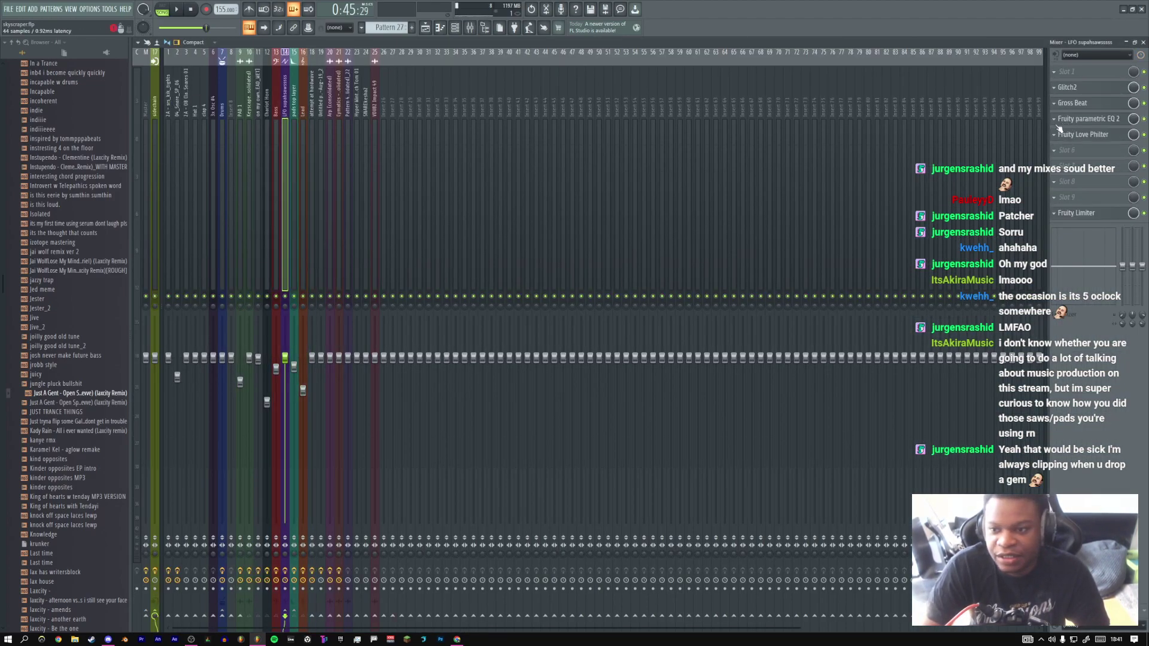
# Look at the pads top layer insert's effects and the channel settings of the Keyscape #3 audio clip on Track 9
pyautogui.click(294, 122)
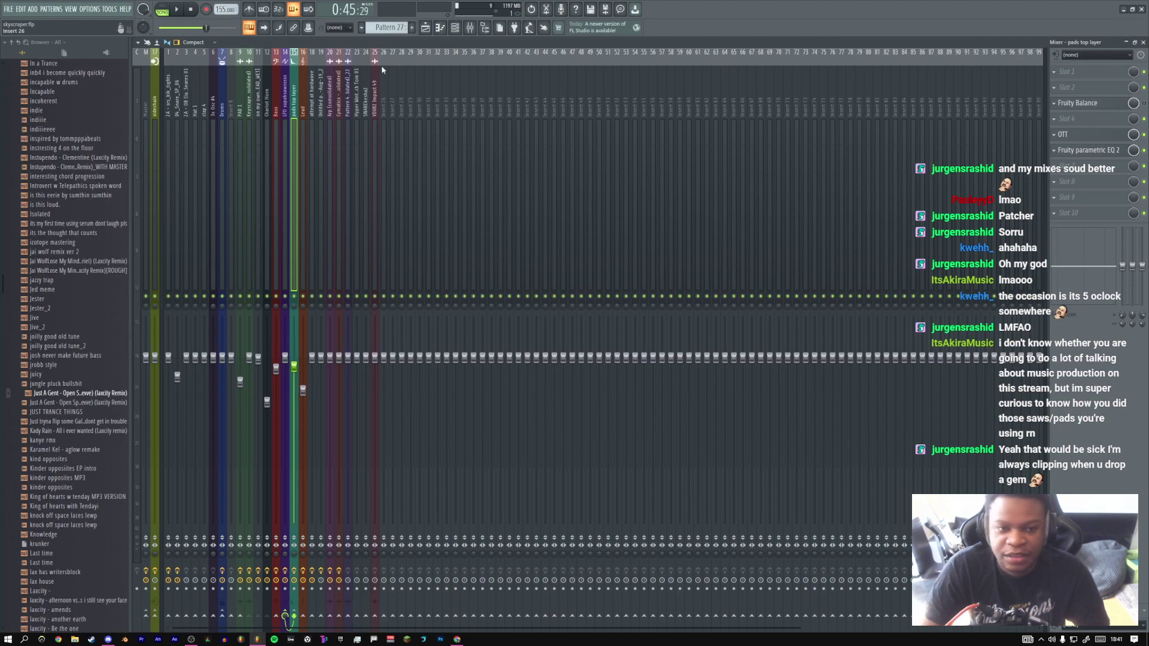
pyautogui.click(425, 31)
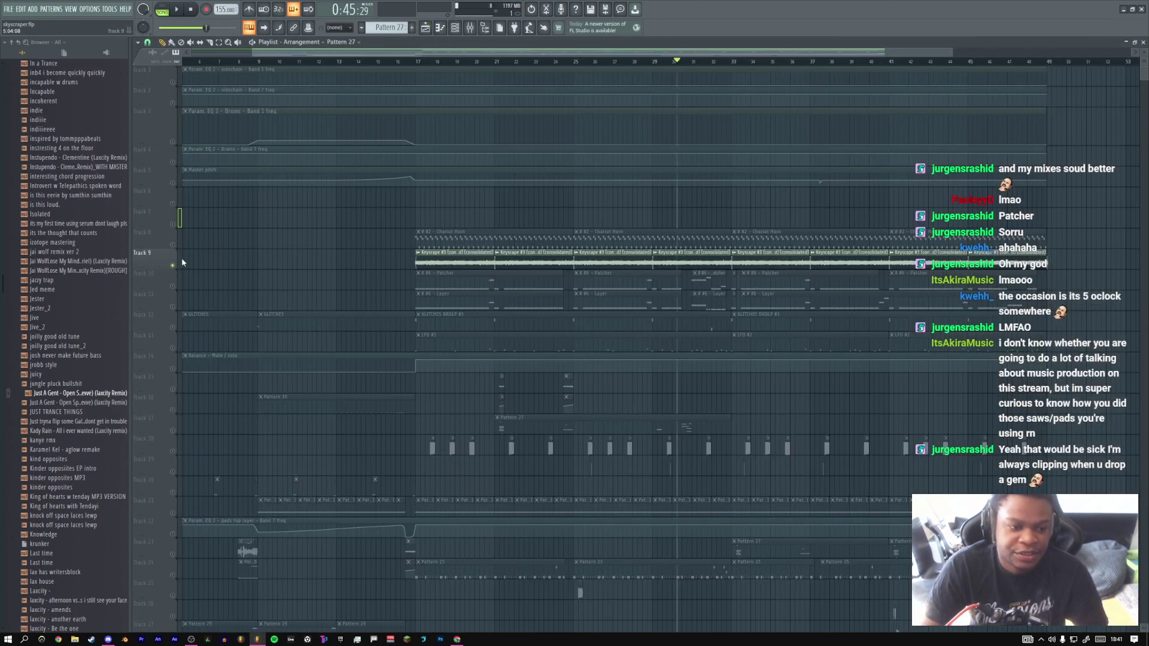
pyautogui.doubleClick(449, 264)
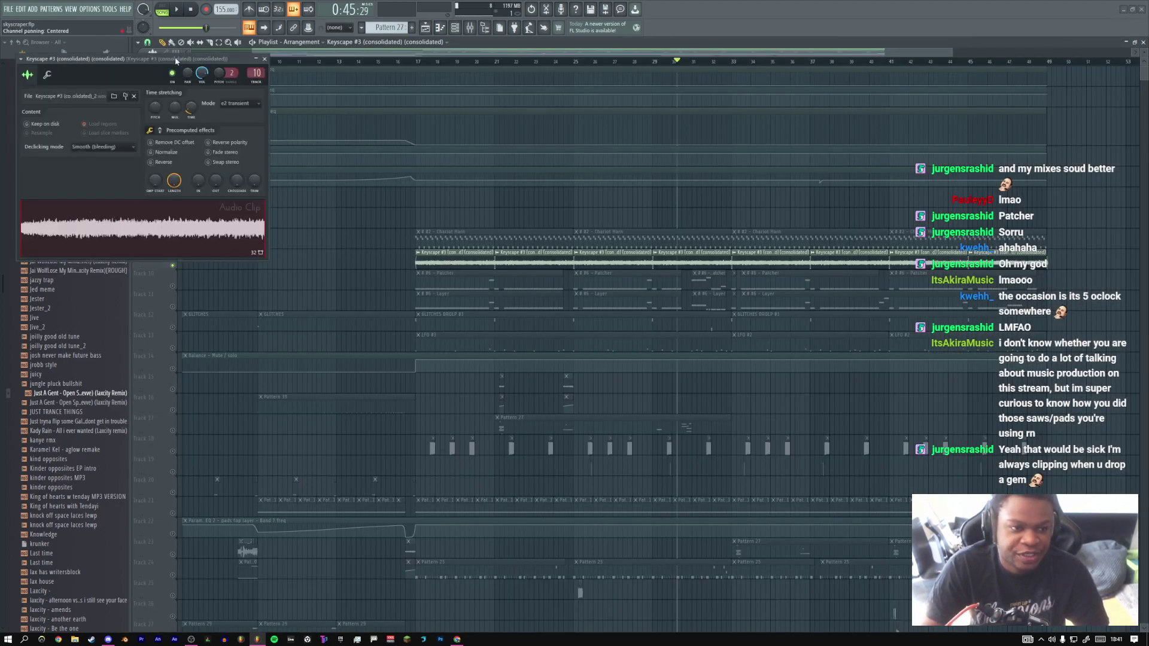
pyautogui.moveTo(178, 63); pyautogui.dragTo(537, 156)
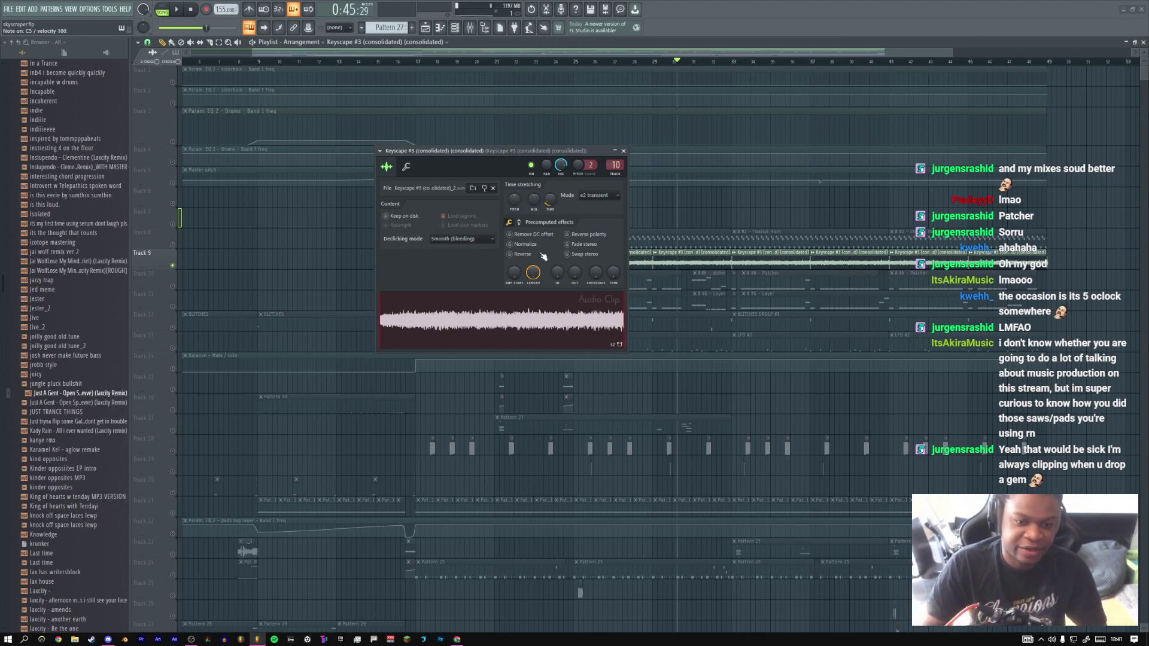
pyautogui.click(624, 151)
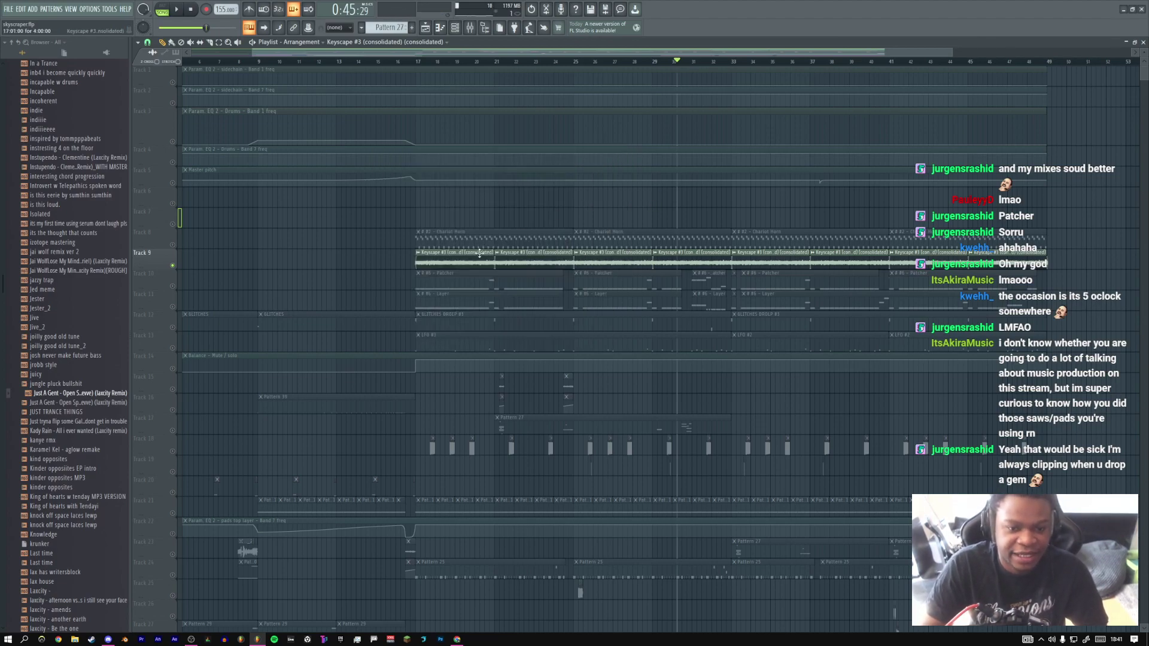
# Solo Track 8's Chariot Horn, play it from bar 17 and select the pads top layer insert in the mixer
pyautogui.click(418, 63)
pyautogui.press('space')
pyautogui.press('space')
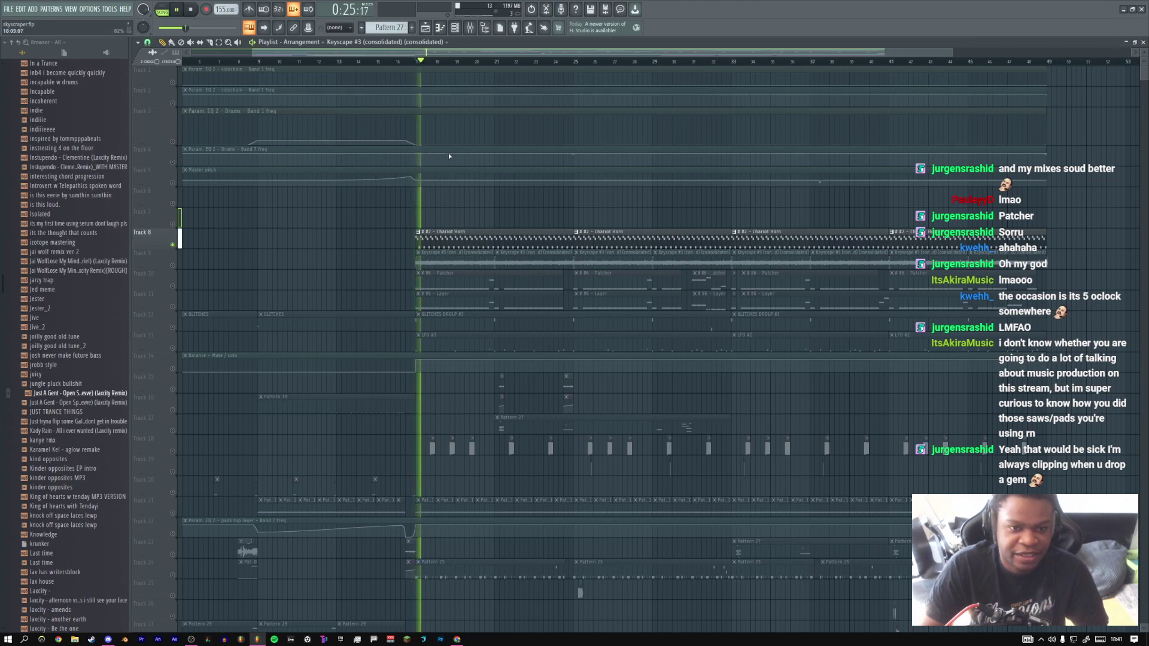
pyautogui.click(470, 28)
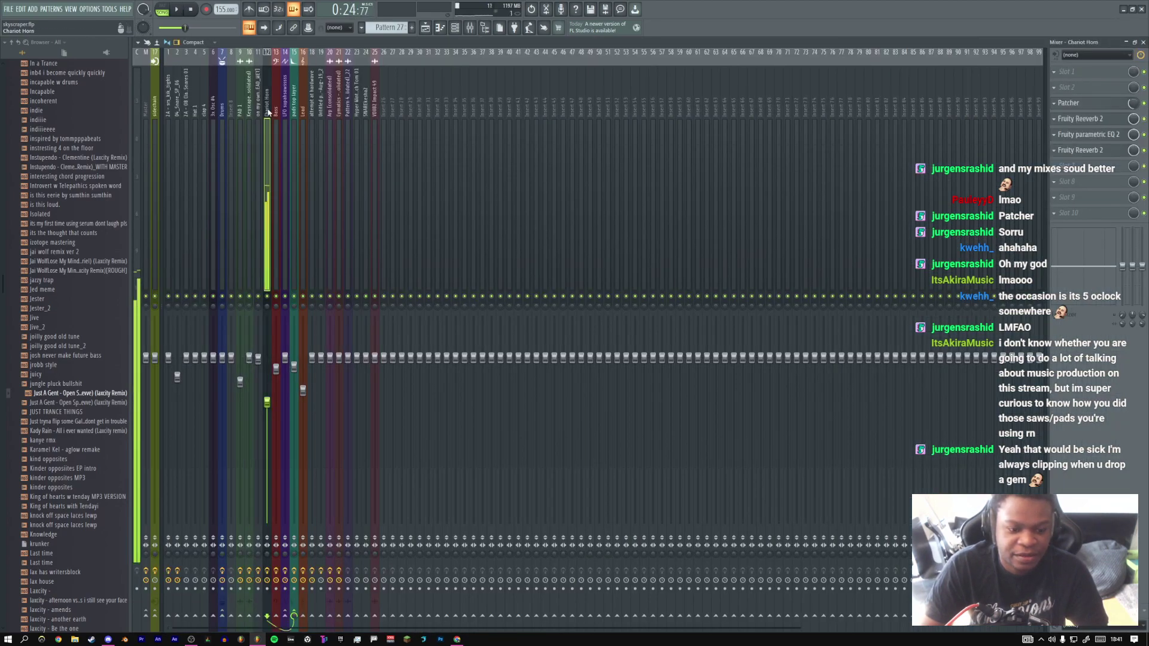
pyautogui.click(294, 110)
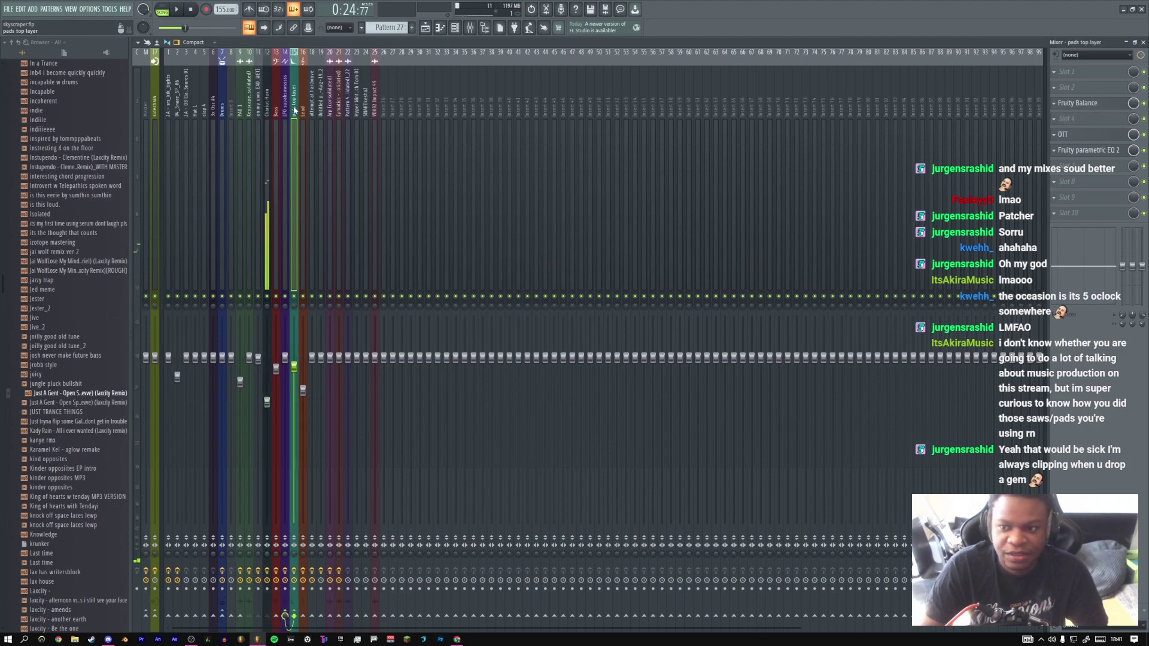
pyautogui.press('space')
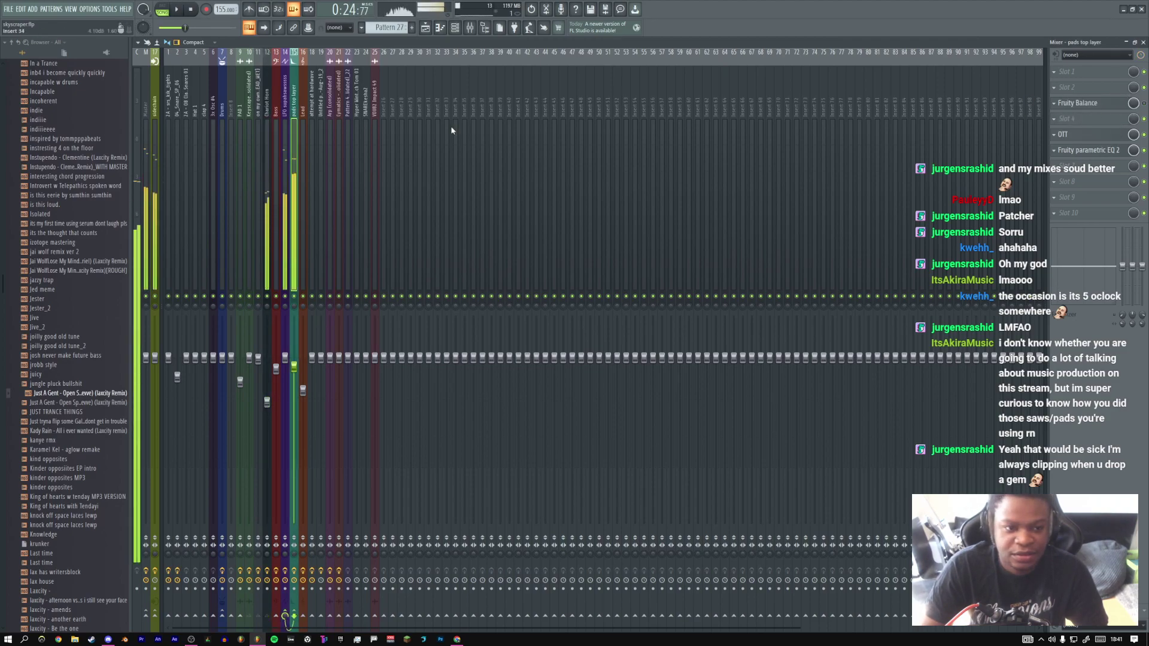
# Examine the automation options of Fruity Balance's enable switch on the pads top layer insert and play the song from bar 17
pyautogui.click(425, 28)
pyautogui.press('space')
pyautogui.press('space')
pyautogui.click(470, 28)
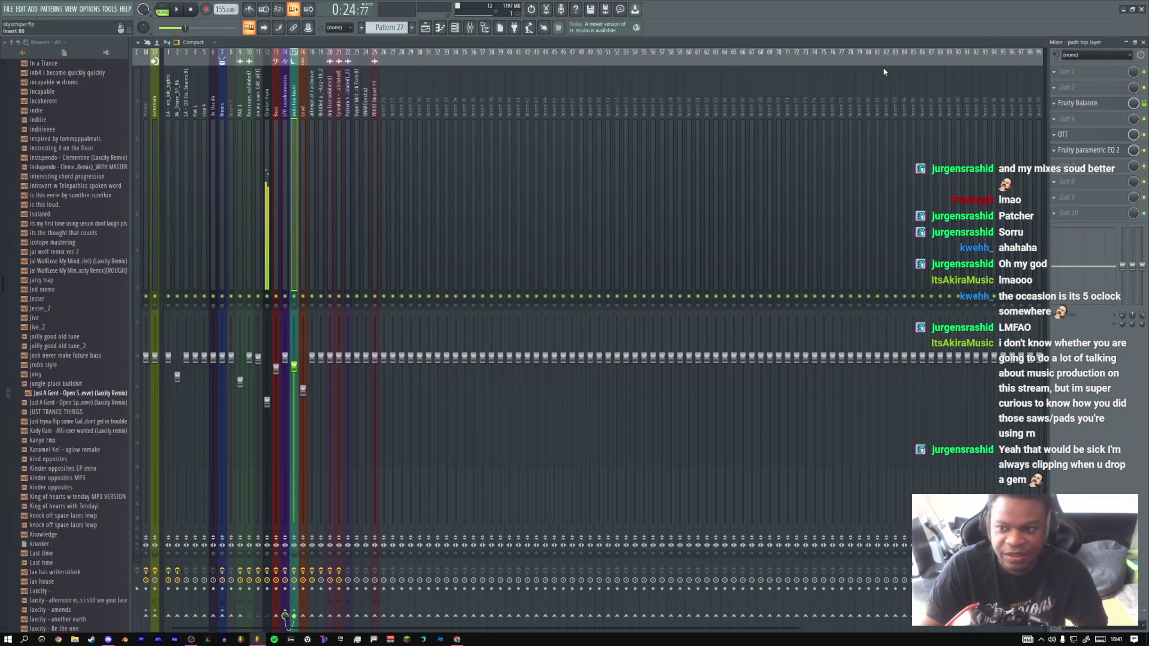
pyautogui.rightClick(1143, 108)
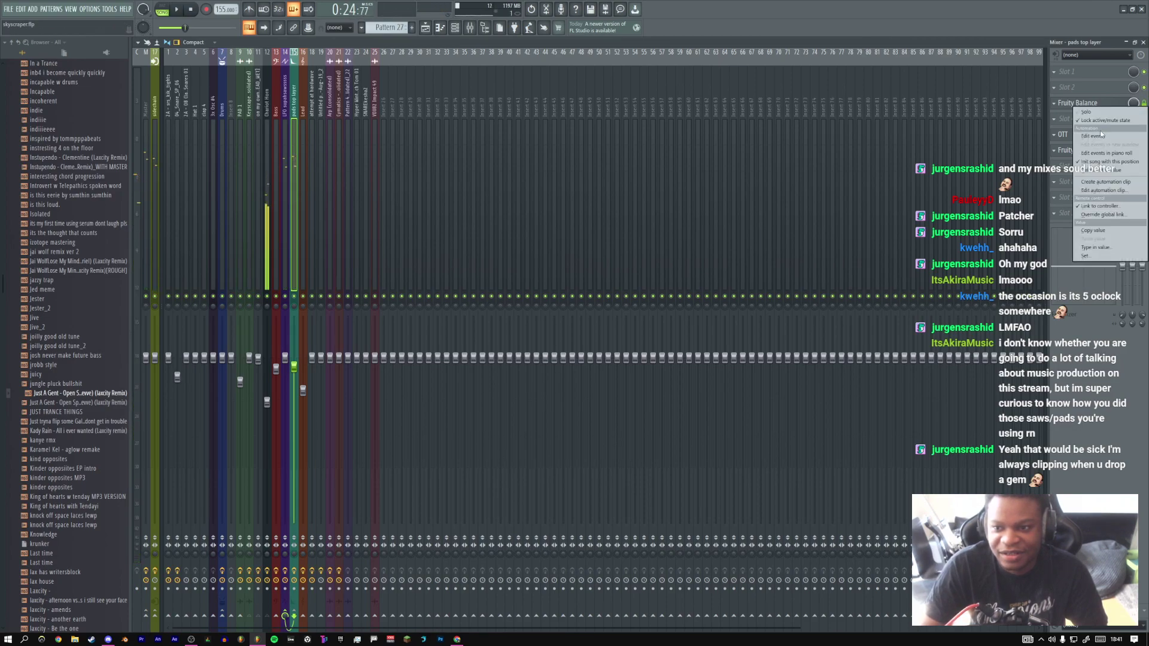
pyautogui.click(1095, 171)
pyautogui.press('space')
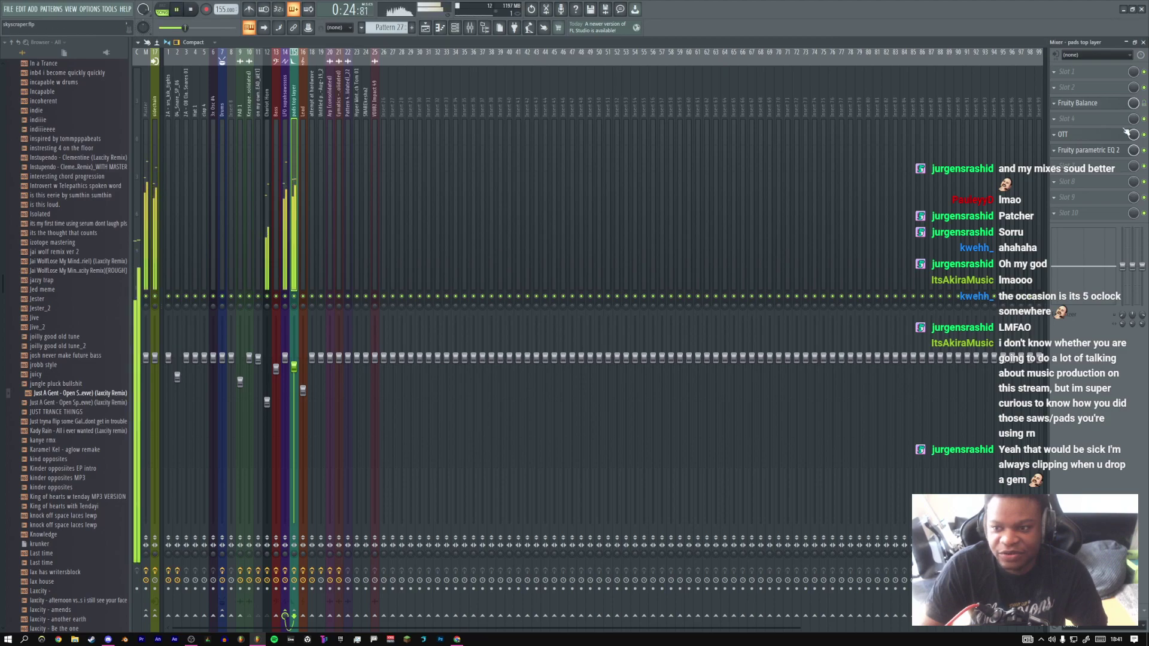
# Enable Track 9 alongside the soloed Track 8 and listen to both tracks together from bar 17
pyautogui.click(426, 29)
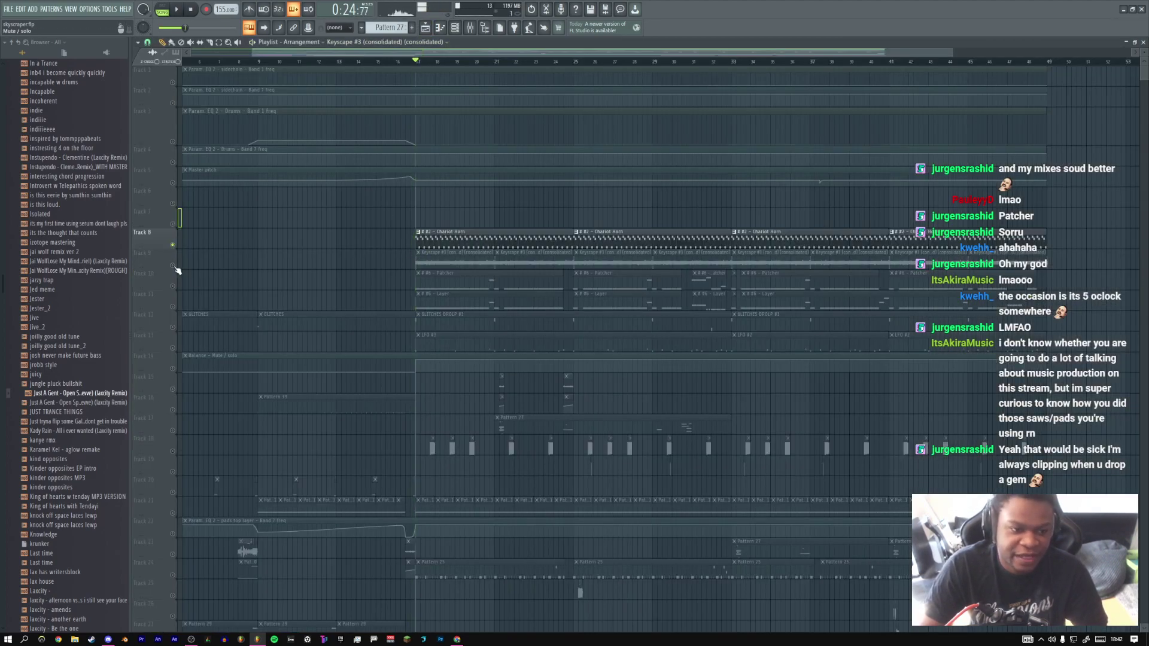
pyautogui.click(173, 265)
pyautogui.press('space')
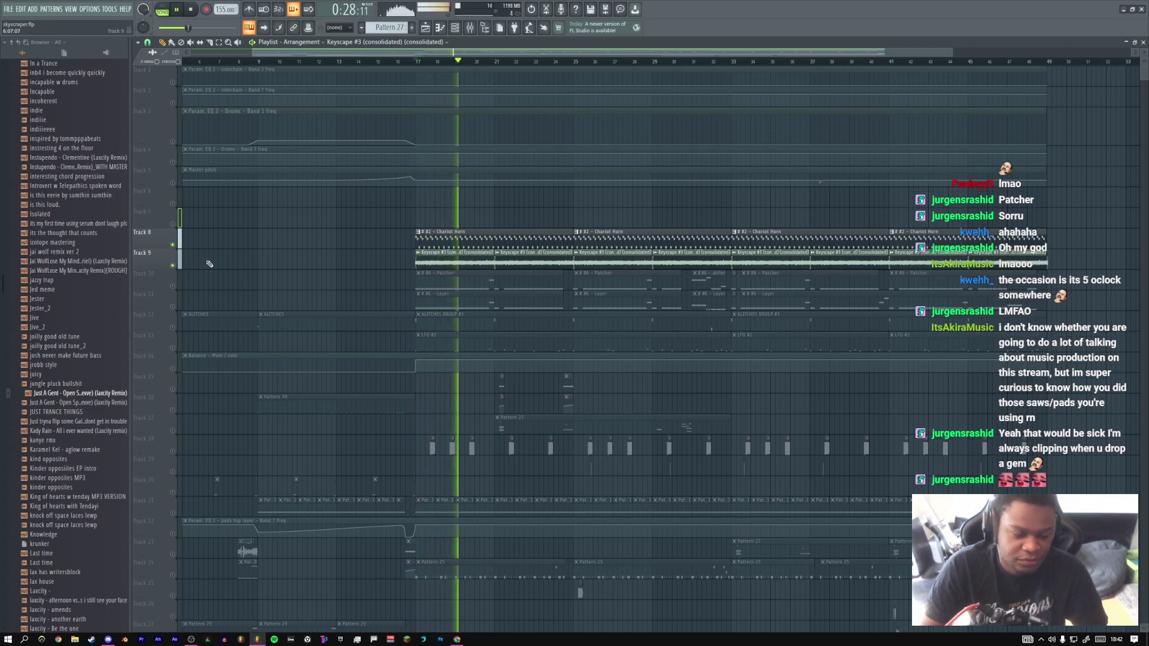
pyautogui.press('space')
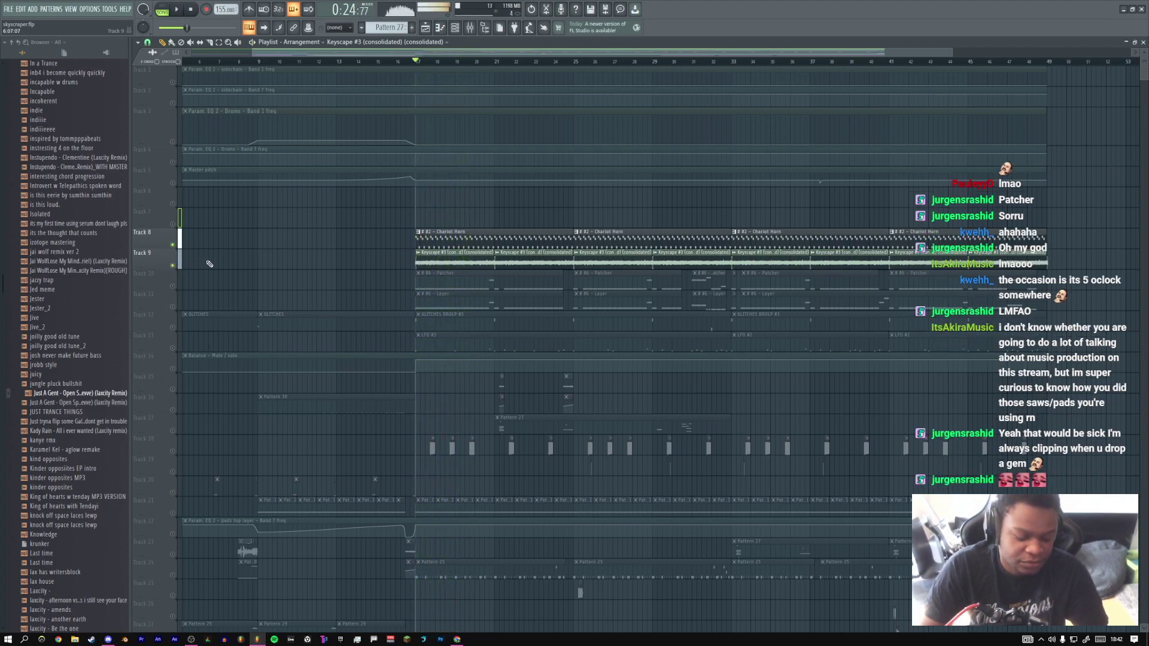
# Enable Track 11's Layer clips too and play them, switching Track 9 off and on to compare
pyautogui.click(172, 307)
pyautogui.press('space')
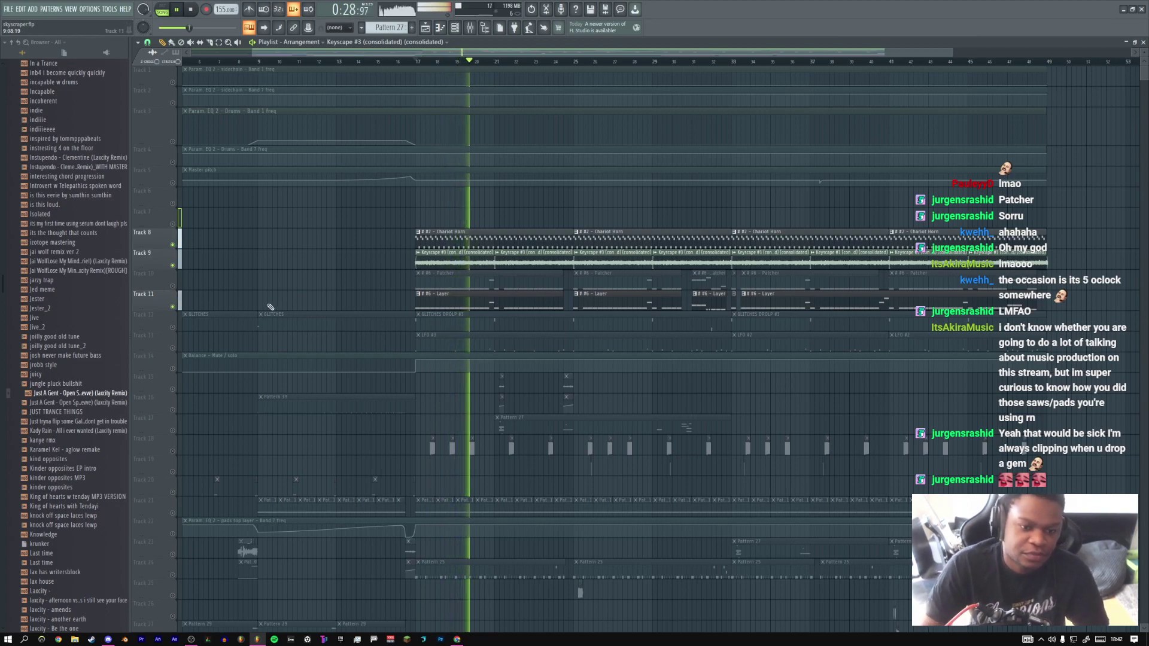
pyautogui.click(174, 266)
pyautogui.click(173, 266)
pyautogui.press('space')
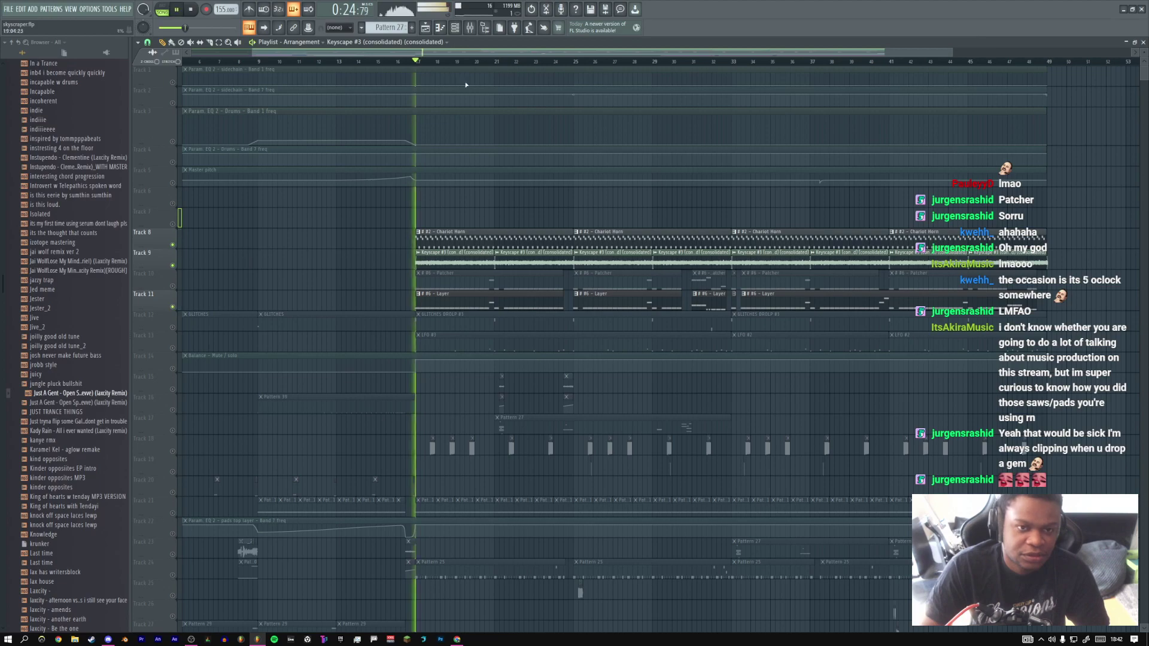
# Check the pads top layer insert in the mixer while Tracks 8, 9 and 11 play, and return to the playlist
pyautogui.press('F9')
pyautogui.press('space')
pyautogui.press('space')
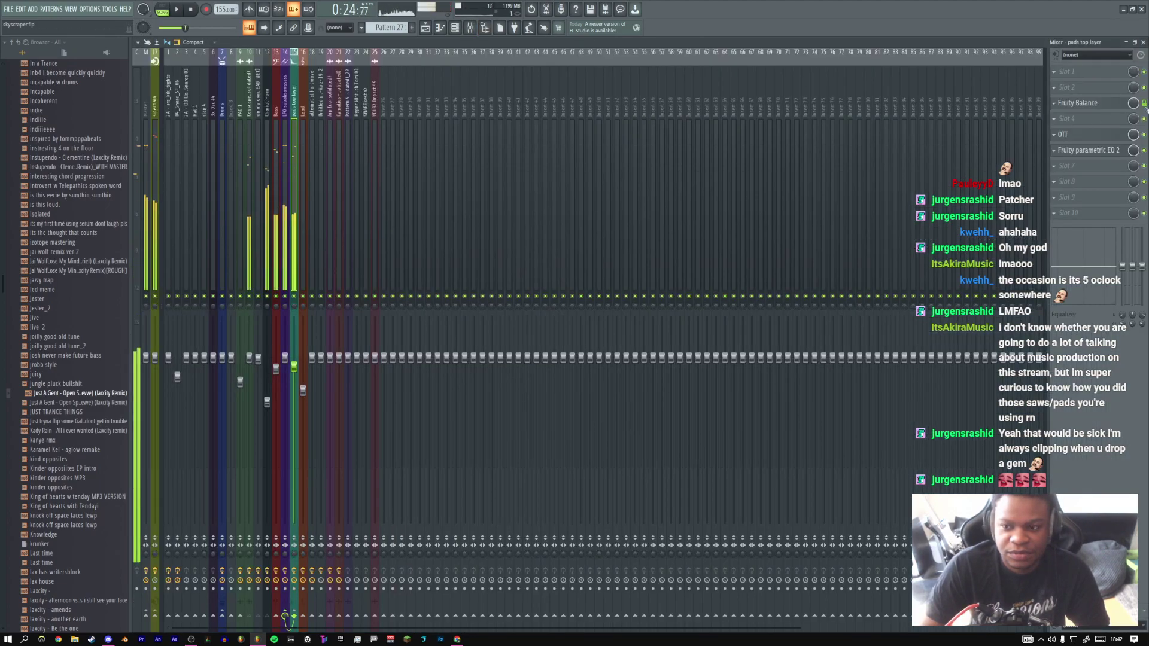
pyautogui.click(427, 28)
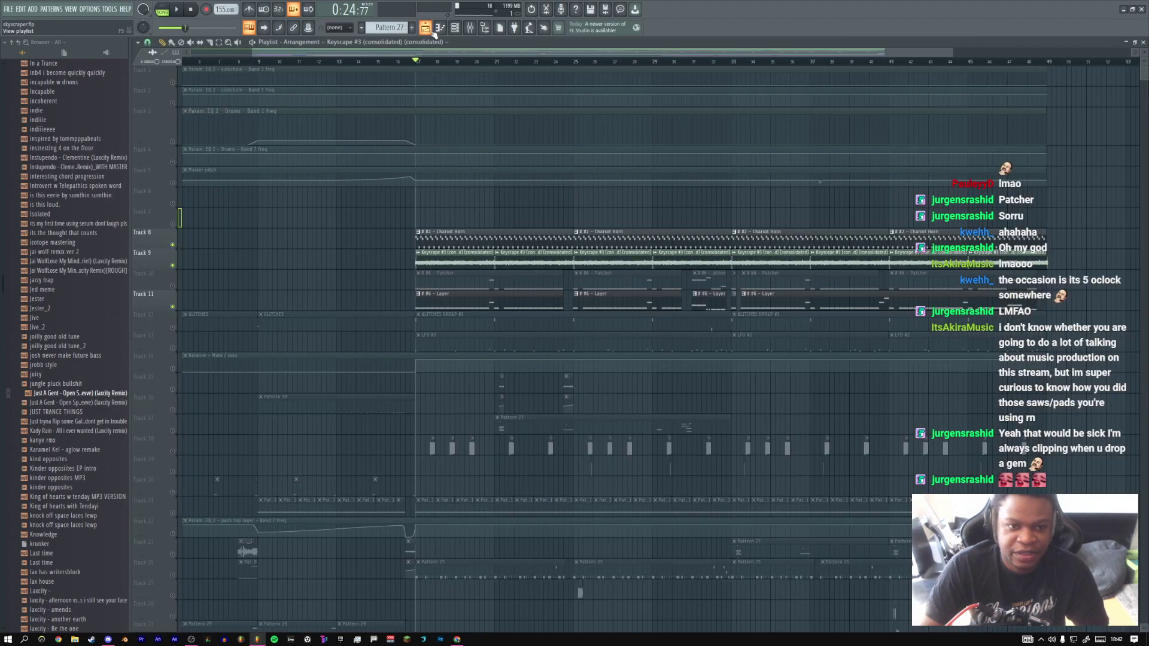
# Open the # 6 - Layer pattern in the channel rack, audition the Layer channel and inspect the Fruity Envelope Controller
pyautogui.doubleClick(453, 301)
pyautogui.press('F6')
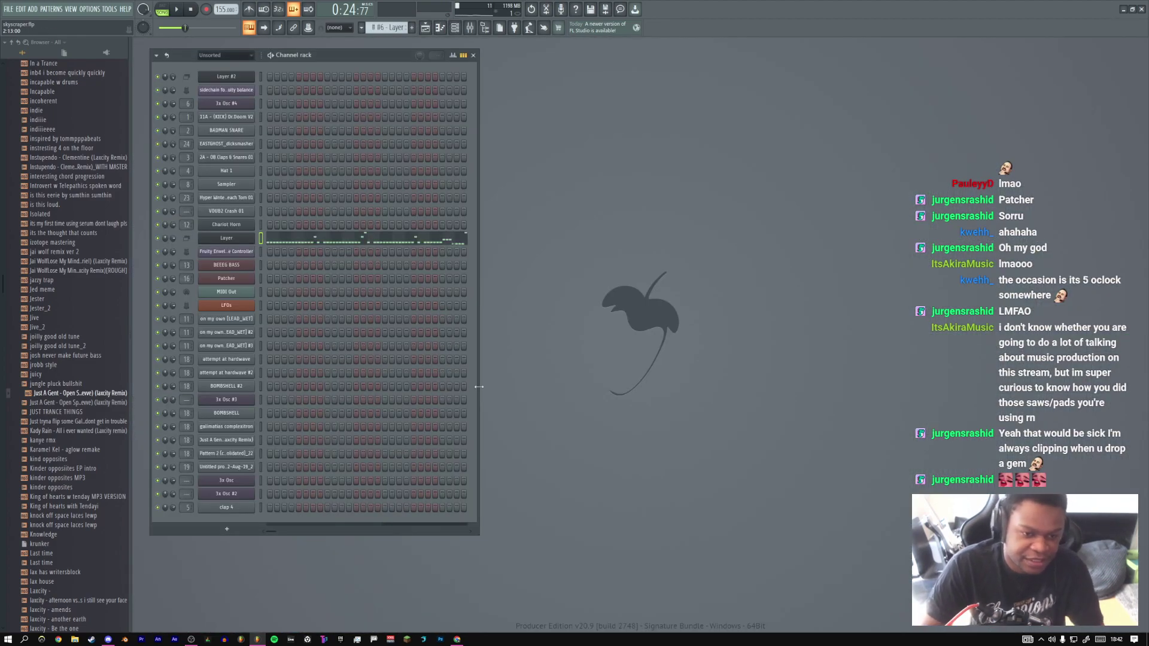
pyautogui.press('z')
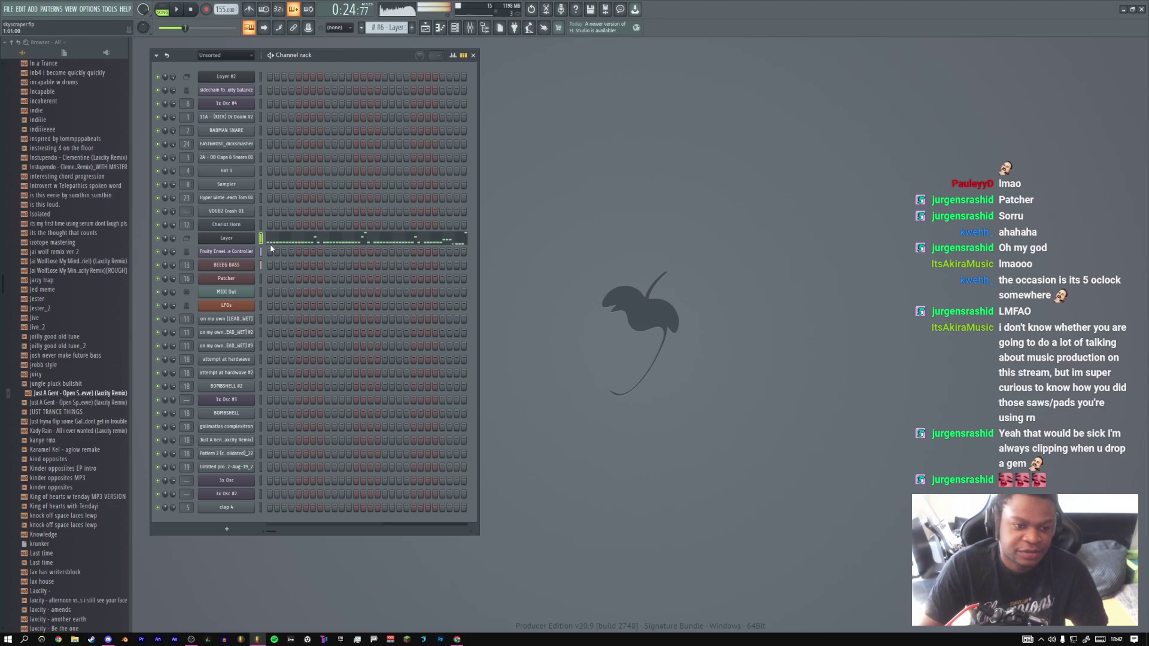
pyautogui.click(242, 252)
pyautogui.moveTo(440, 158); pyautogui.dragTo(631, 190)
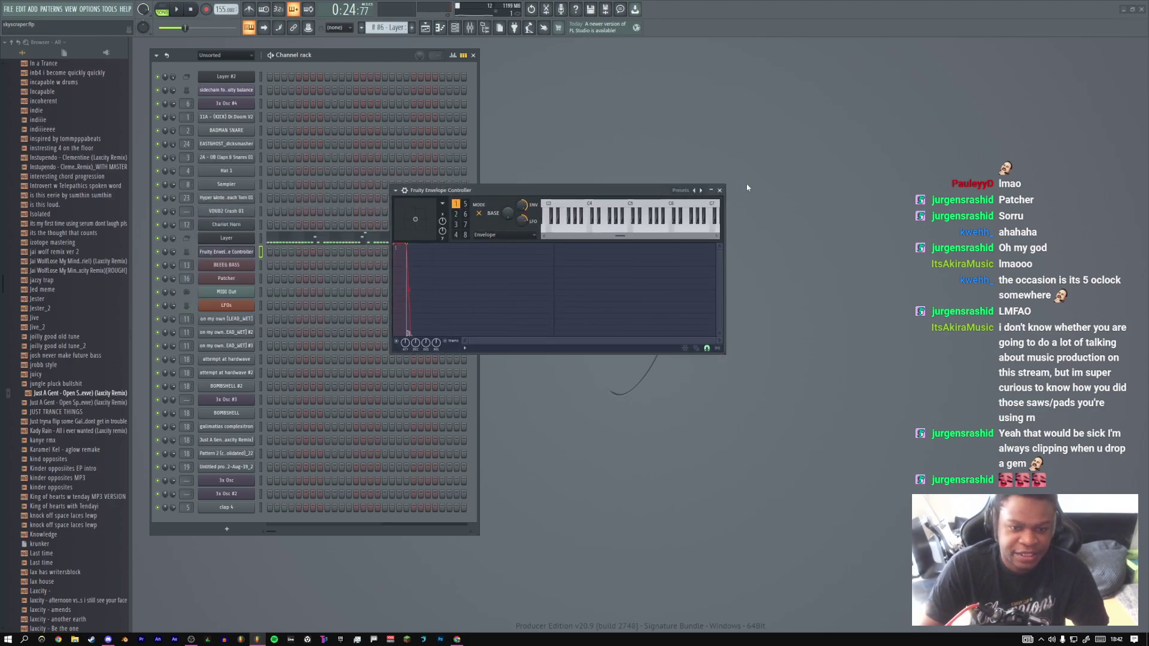
pyautogui.click(720, 190)
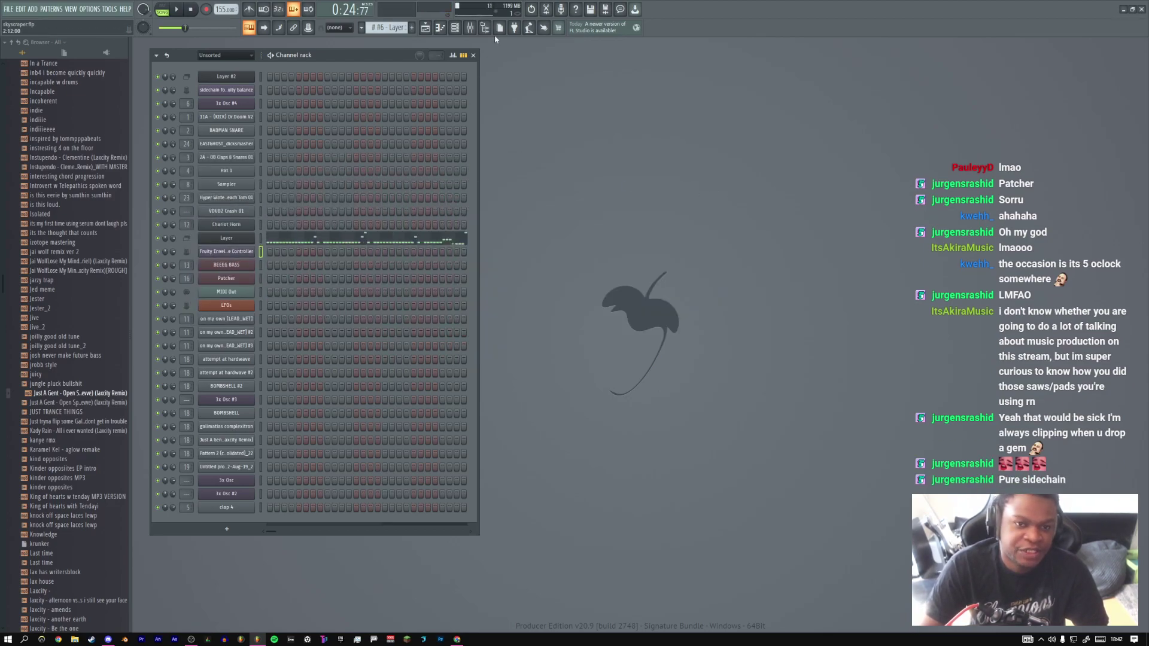
# Mute Track 11, play Tracks 8 and 9 from bar 17 and look over their channels in the channel rack
pyautogui.click(425, 29)
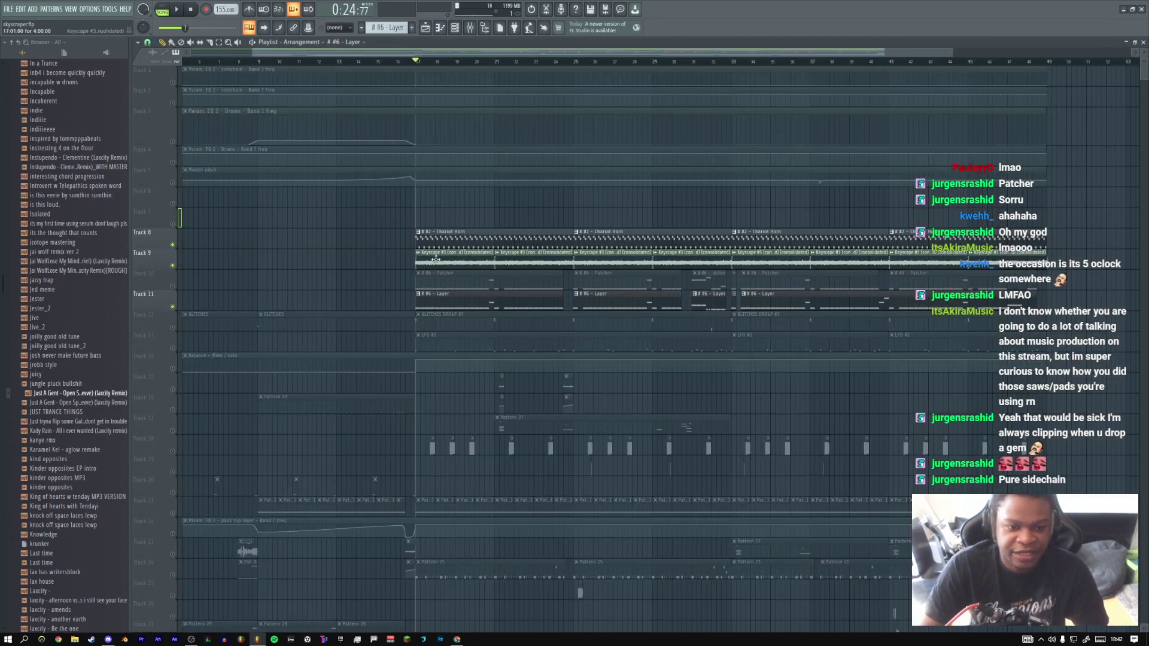
pyautogui.click(173, 308)
pyautogui.press('space')
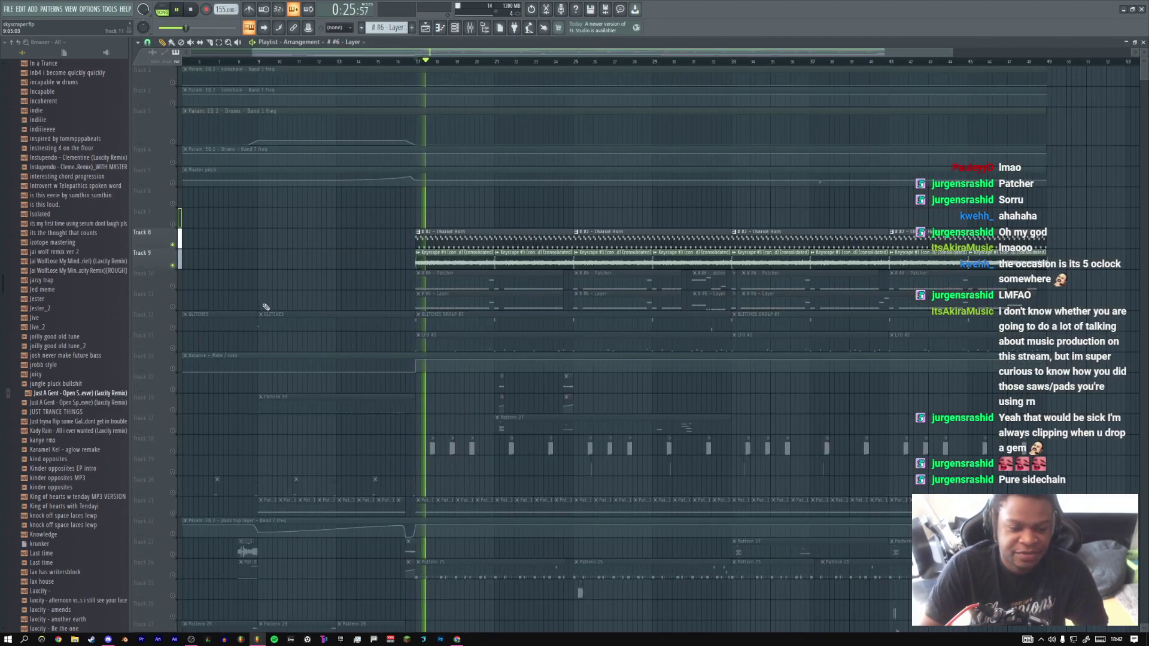
pyautogui.press('F6')
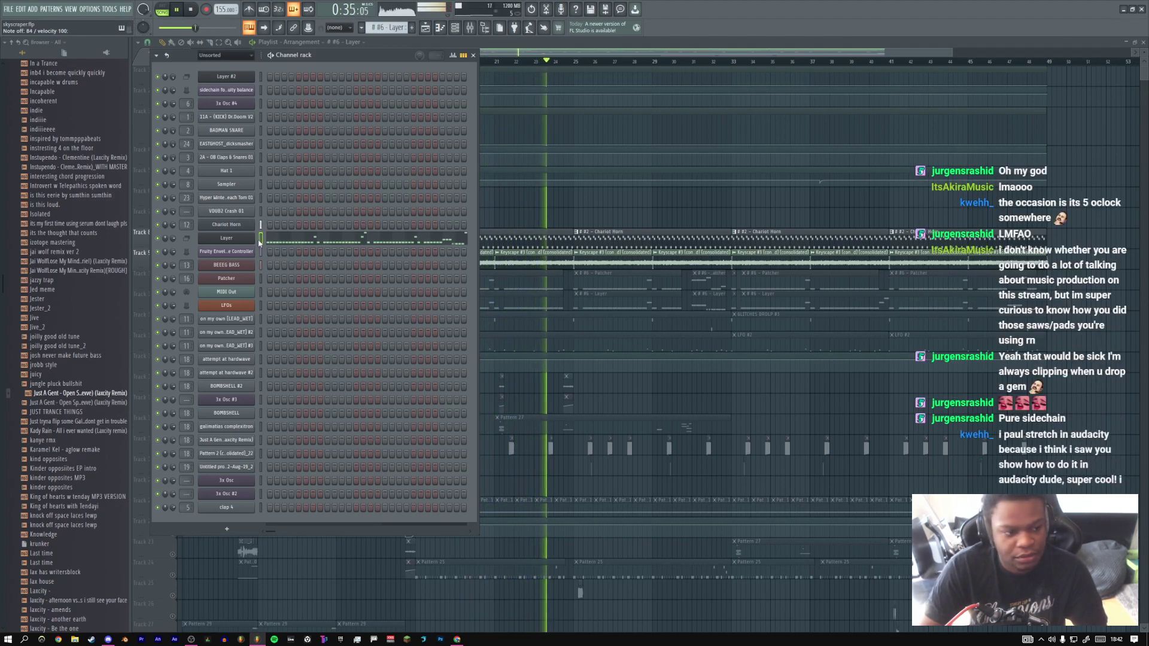
pyautogui.press('space')
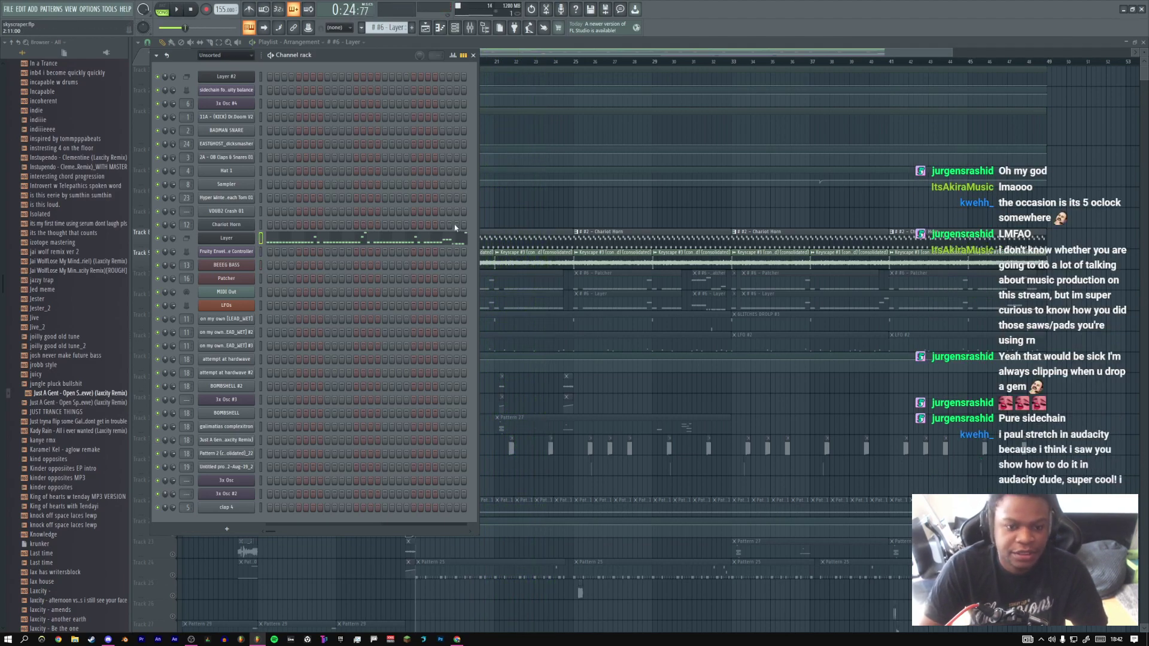
pyautogui.press('F6')
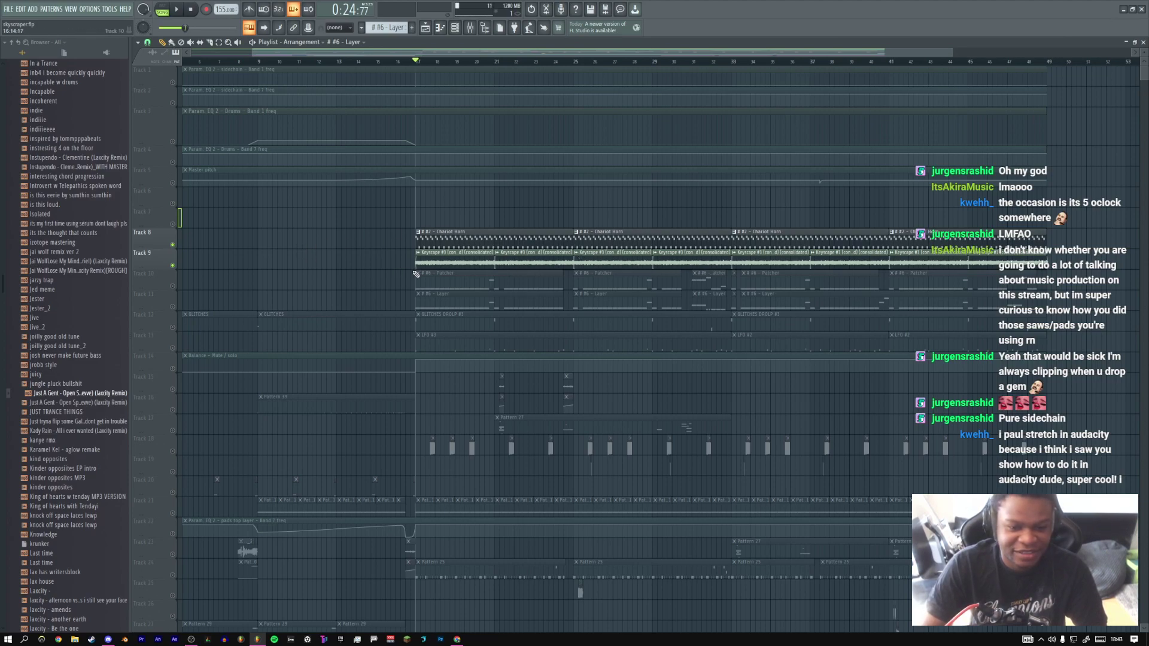
# Solo Track 10, which holds the # 6 - Patcher clips, in the playlist
pyautogui.click(173, 265)
pyautogui.click(173, 287)
pyautogui.click(173, 265)
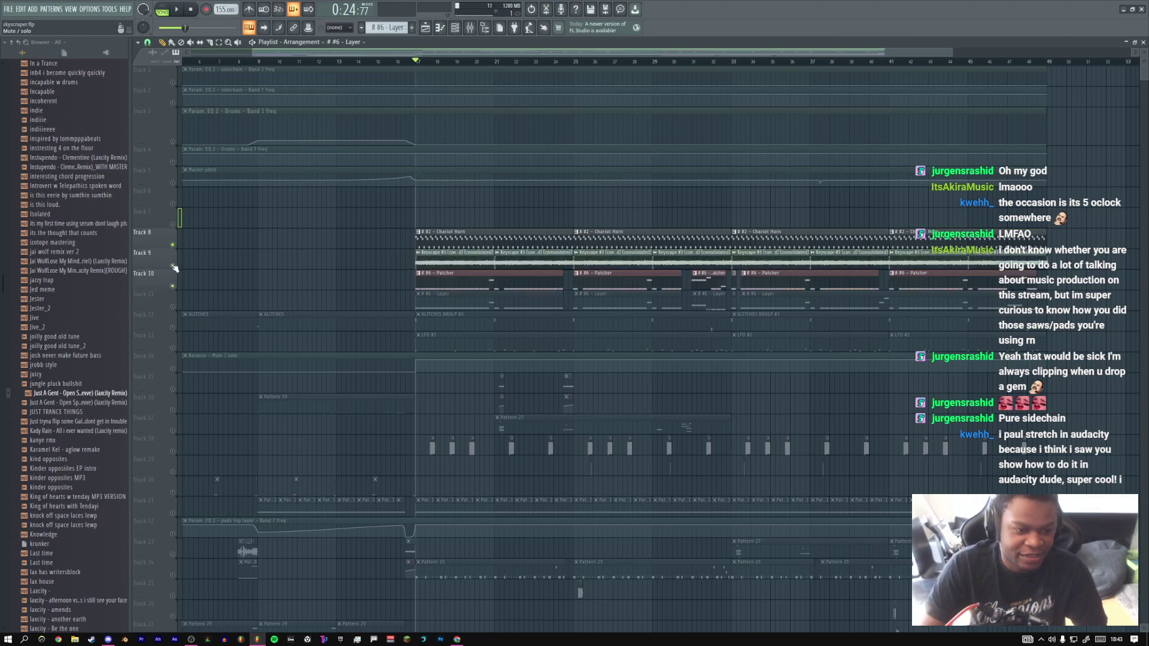
pyautogui.click(173, 306)
pyautogui.rightClick(172, 286)
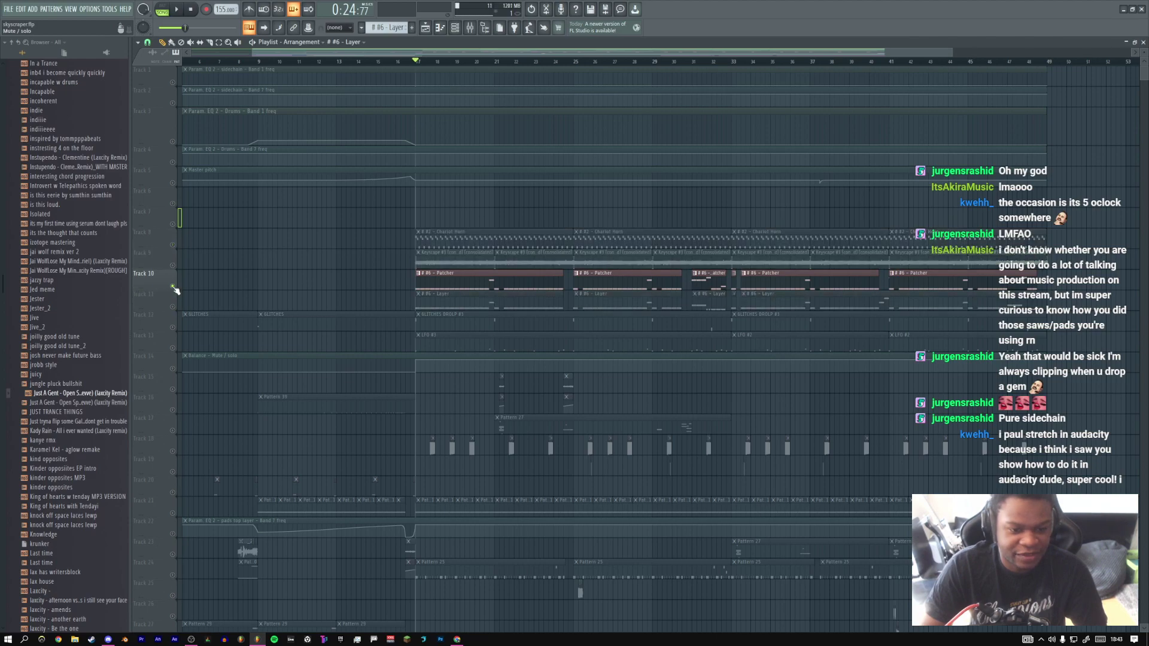
# View the # 6 - Patcher notes and the Patcher channel's plugin map, placing its window over the playlist below the clips' start
pyautogui.doubleClick(444, 281)
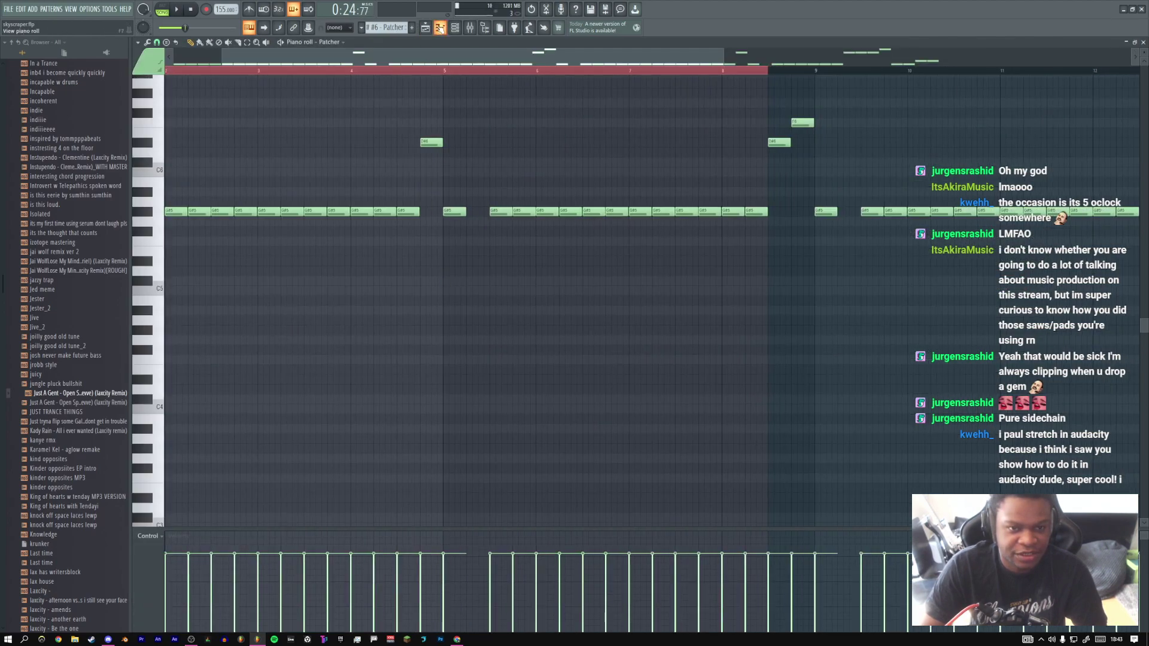
pyautogui.click(455, 28)
pyautogui.click(232, 279)
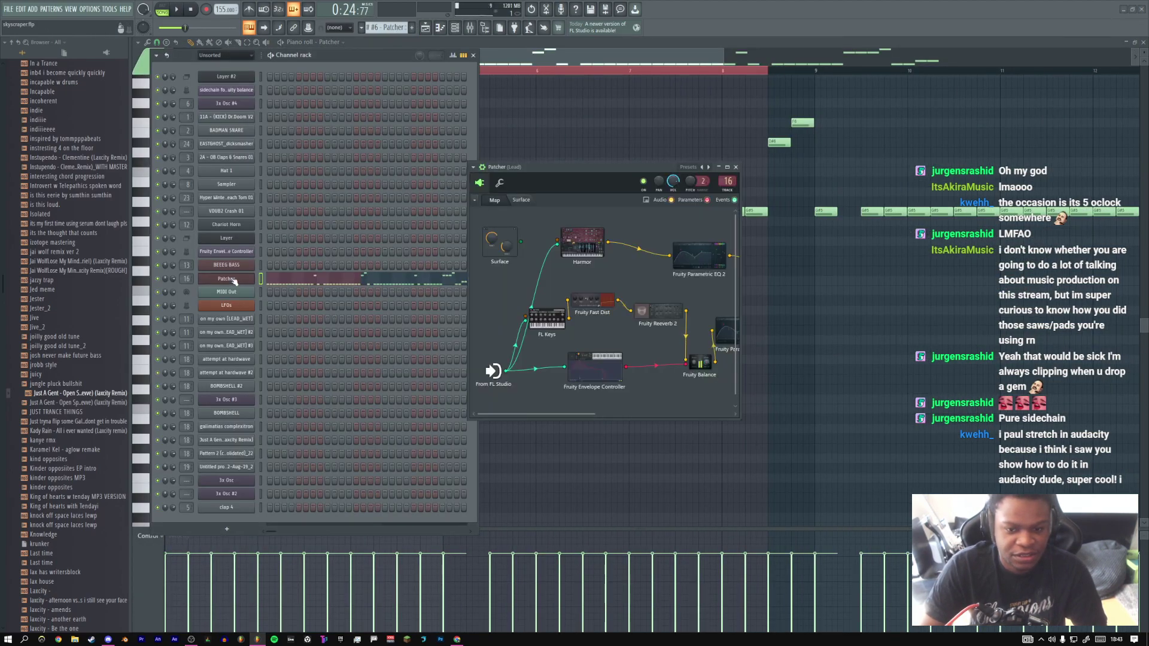
pyautogui.moveTo(616, 168); pyautogui.dragTo(563, 178)
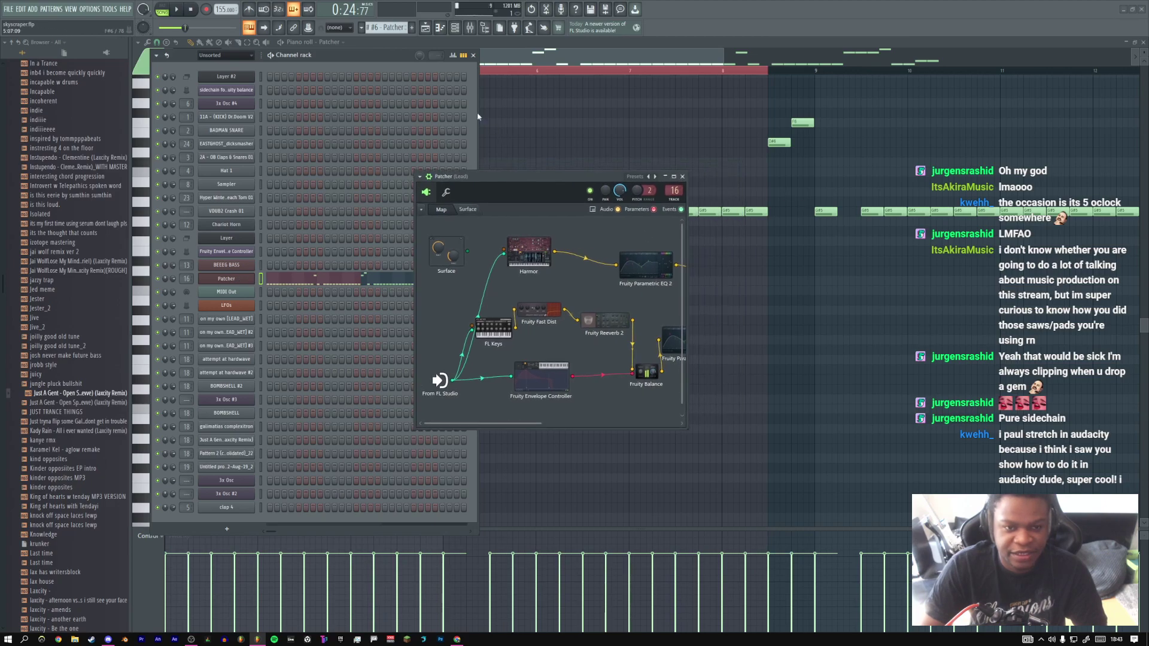
pyautogui.click(426, 28)
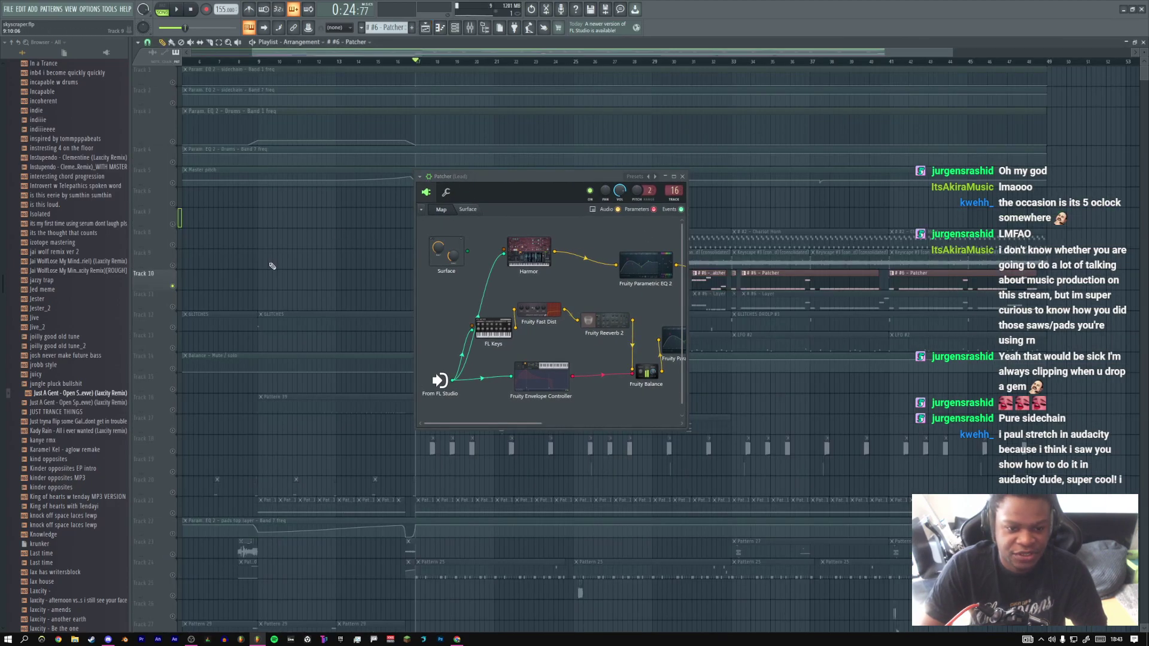
pyautogui.click(522, 172)
pyautogui.moveTo(520, 177); pyautogui.dragTo(707, 277)
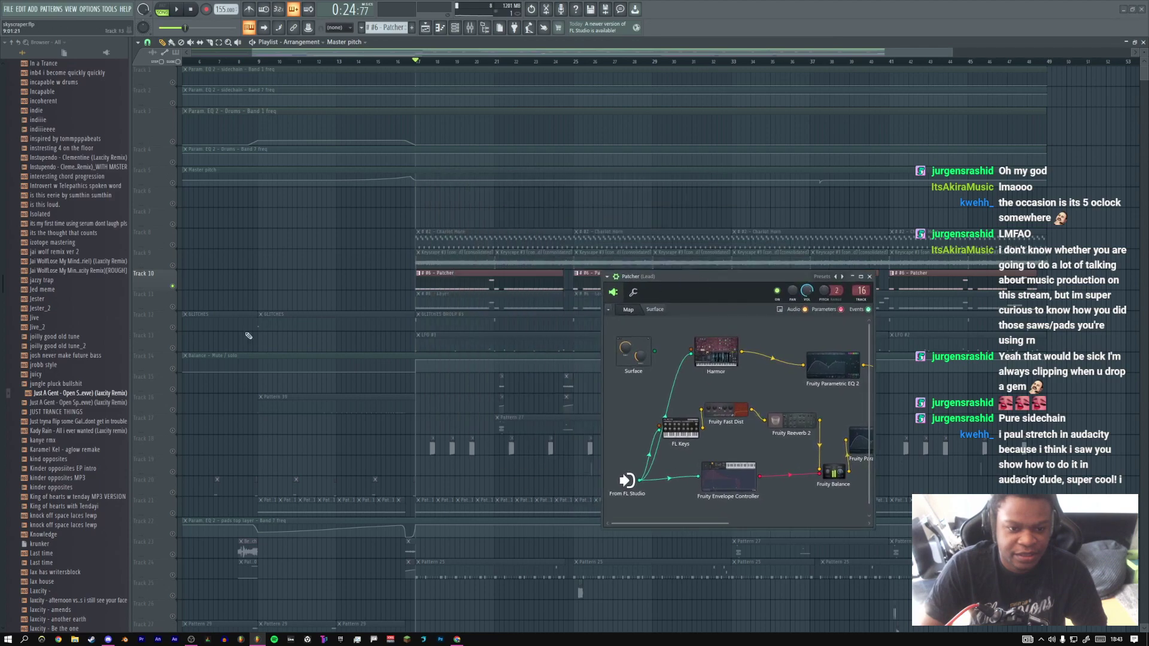
# Play Track 11 together with Track 10, view the Lead and pads top layer mixer inserts, and mute Track 11 again
pyautogui.click(173, 306)
pyautogui.press('space')
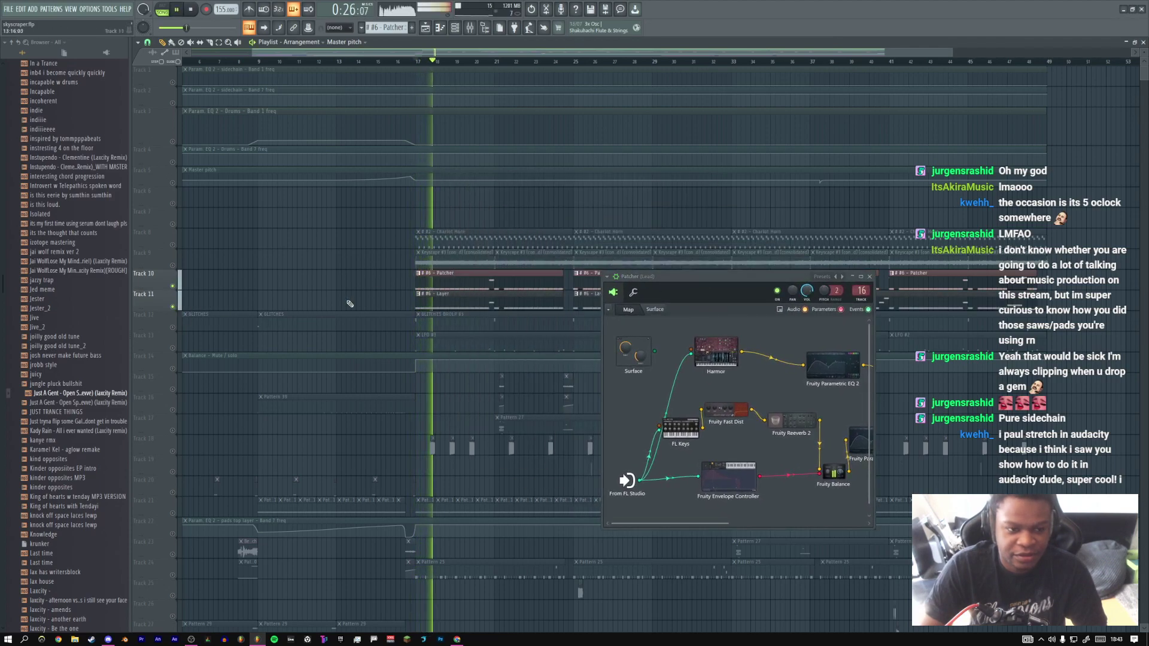
pyautogui.press('F9')
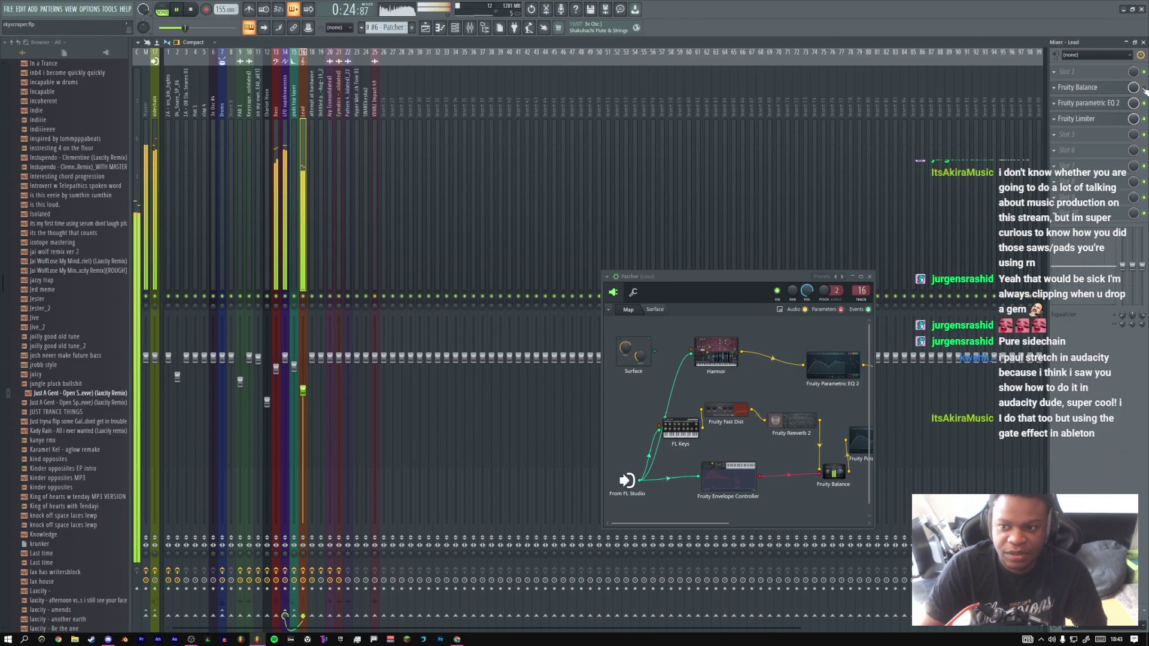
pyautogui.click(294, 123)
pyautogui.click(426, 33)
pyautogui.press('space')
pyautogui.click(173, 306)
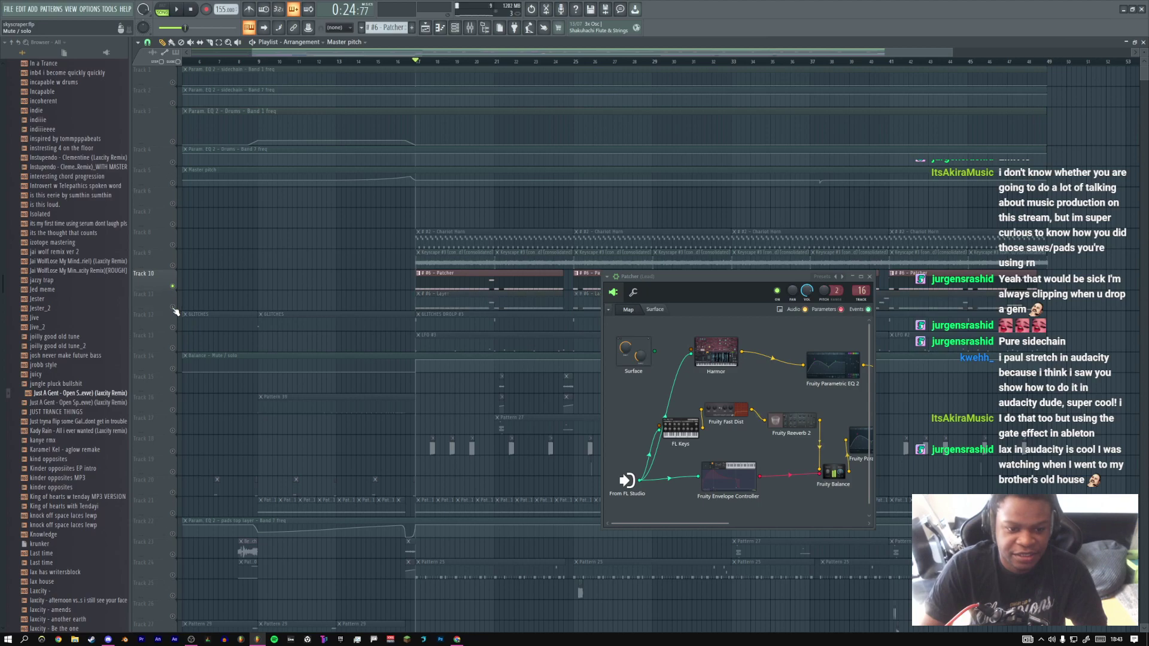
# Open Fruity Balance on the pads top layer mixer insert and reset its volume to 0.0 dB
pyautogui.click(470, 28)
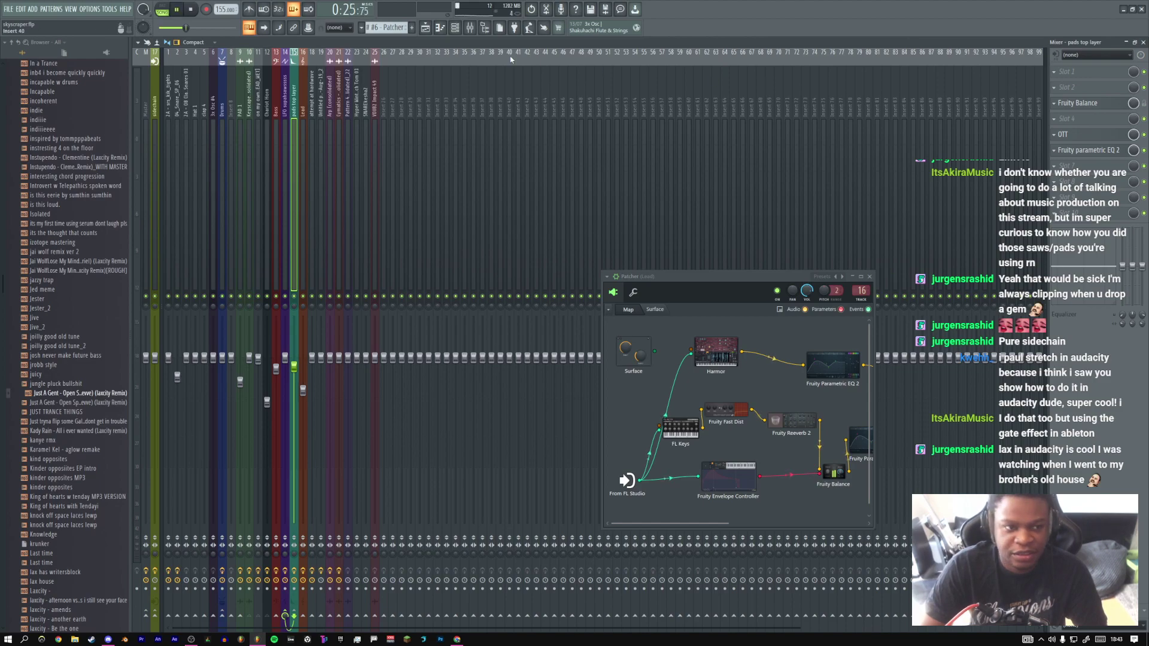
pyautogui.click(1108, 105)
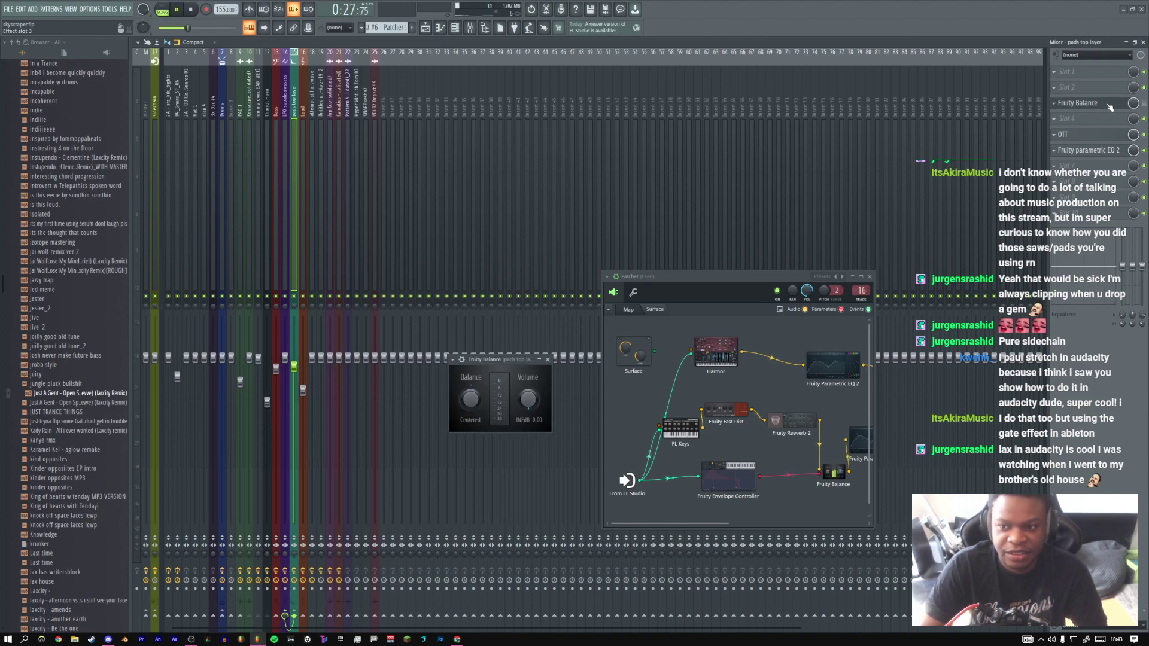
pyautogui.rightClick(531, 397)
pyautogui.click(550, 405)
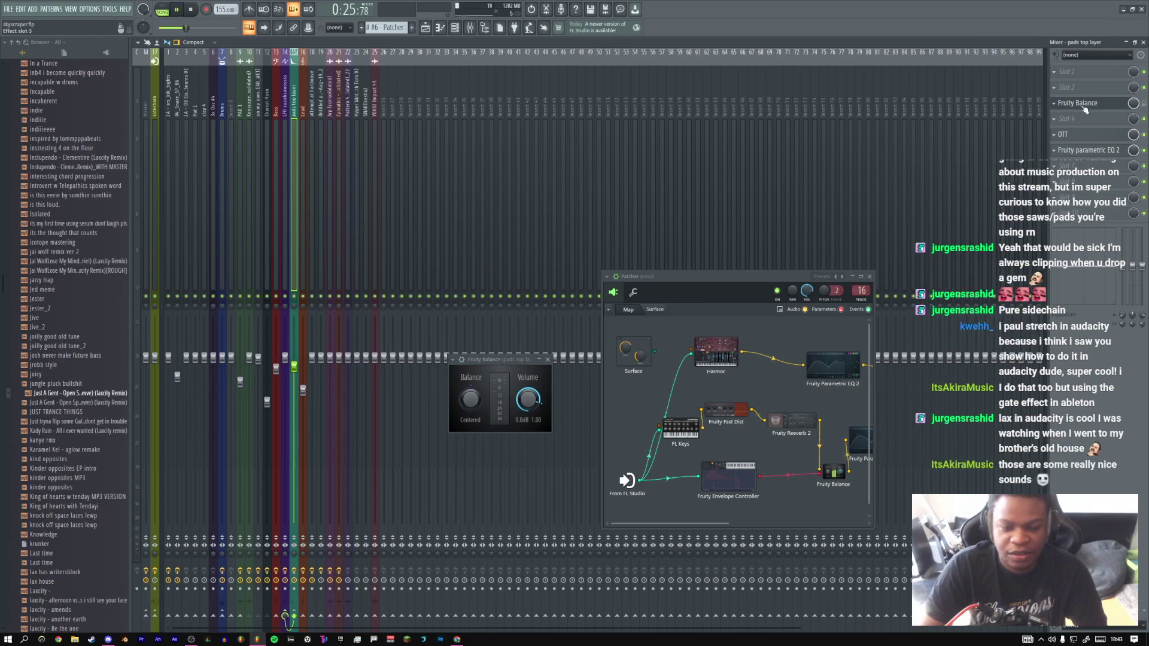
# Solo Track 11 and play it from bar 17 with and without Track 10 to compare the Layer and Patcher sounds
pyautogui.click(424, 28)
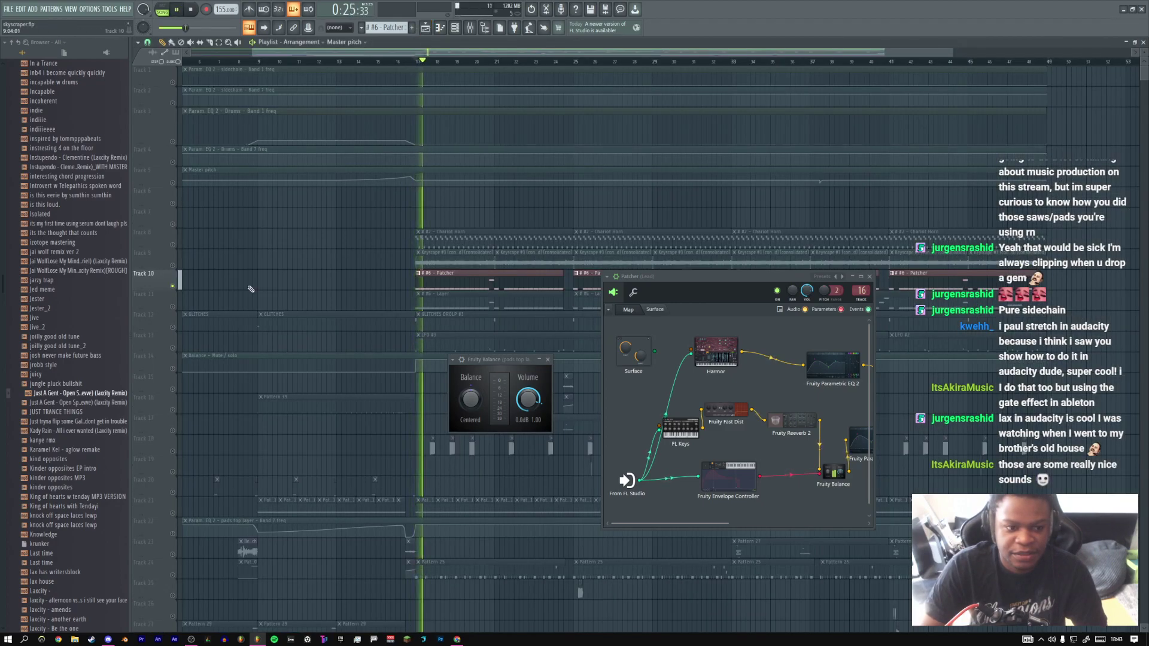
pyautogui.rightClick(174, 287)
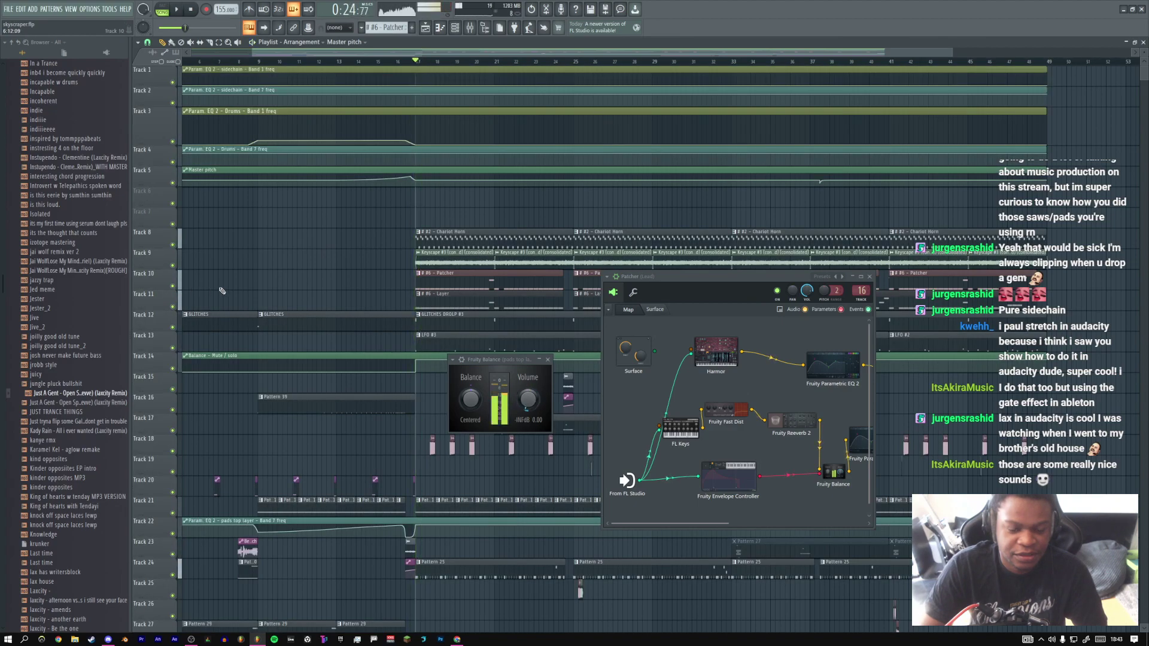
pyautogui.rightClick(173, 308)
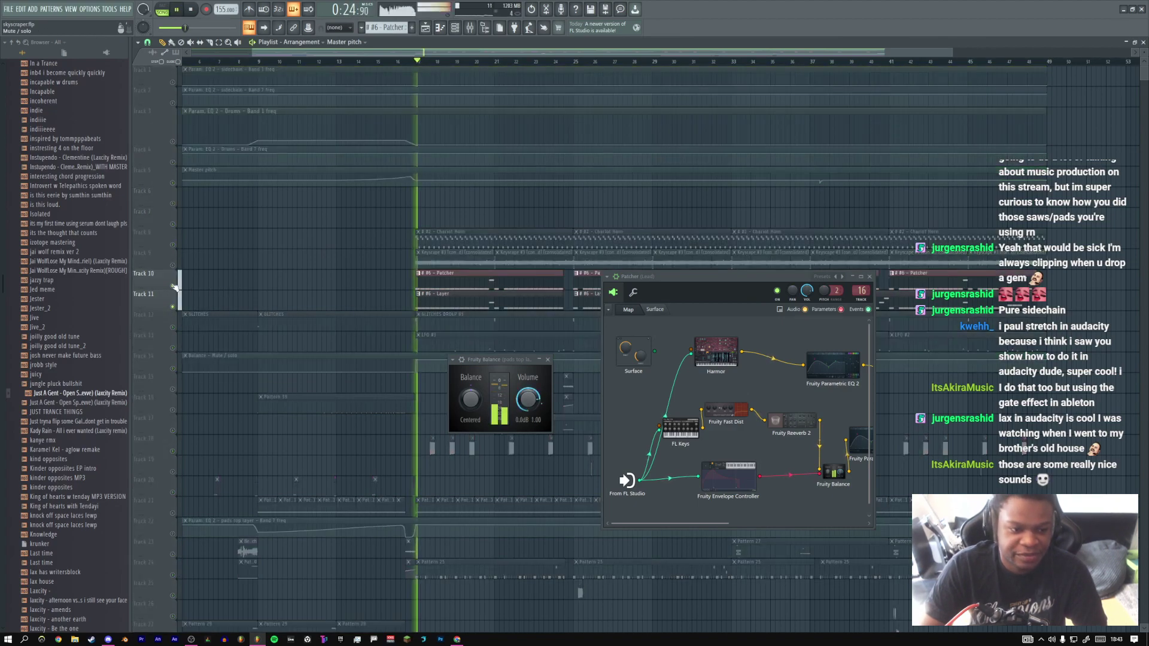
pyautogui.click(173, 286)
pyautogui.press('space')
pyautogui.press('space')
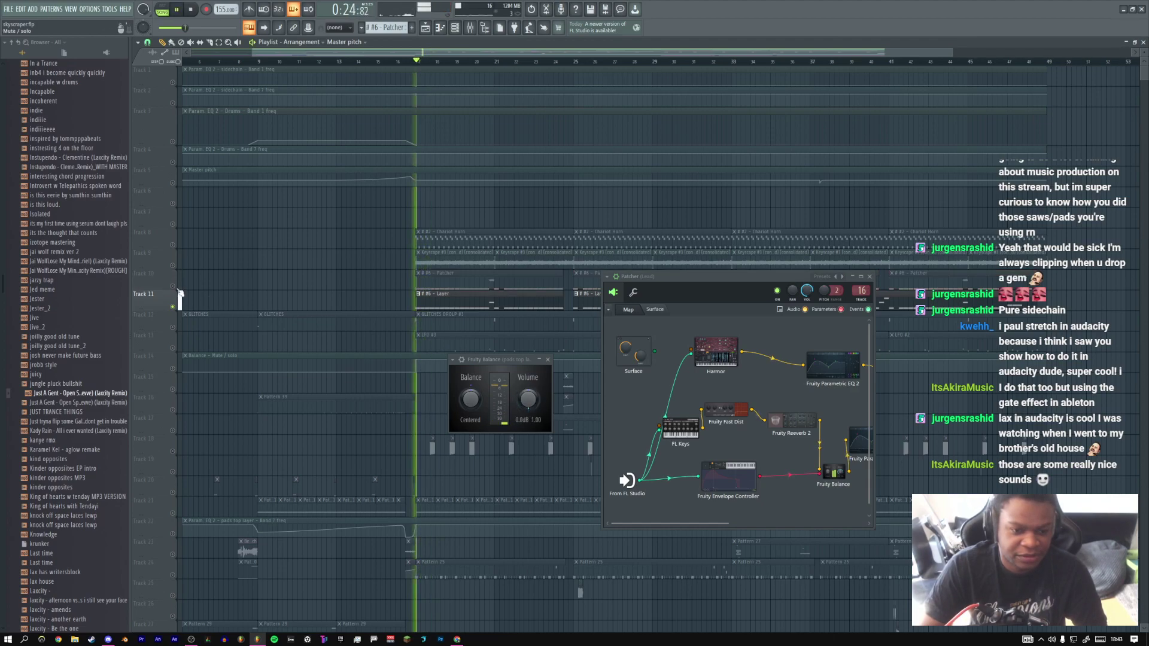
pyautogui.click(174, 288)
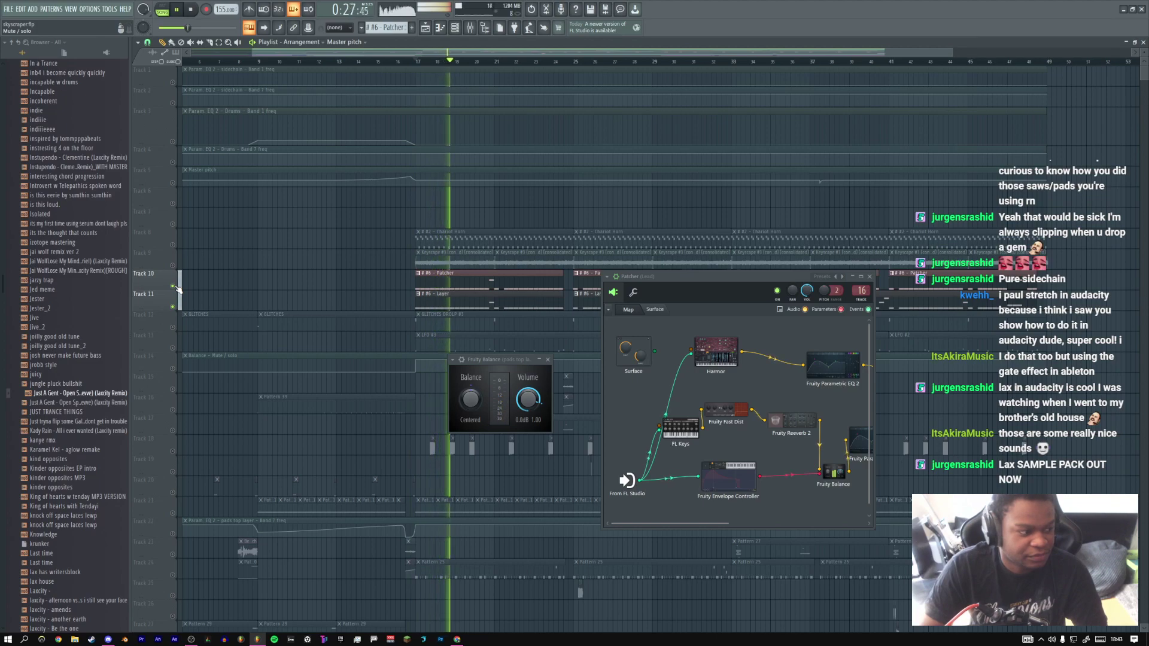
# Enable Tracks 8 and 9 alongside Tracks 10 and 11, play them from bar 17 and close the Patcher window
pyautogui.press('space')
pyautogui.press('space')
pyautogui.click(173, 265)
pyautogui.click(173, 245)
pyautogui.press('space')
pyautogui.press('space')
pyautogui.click(871, 276)
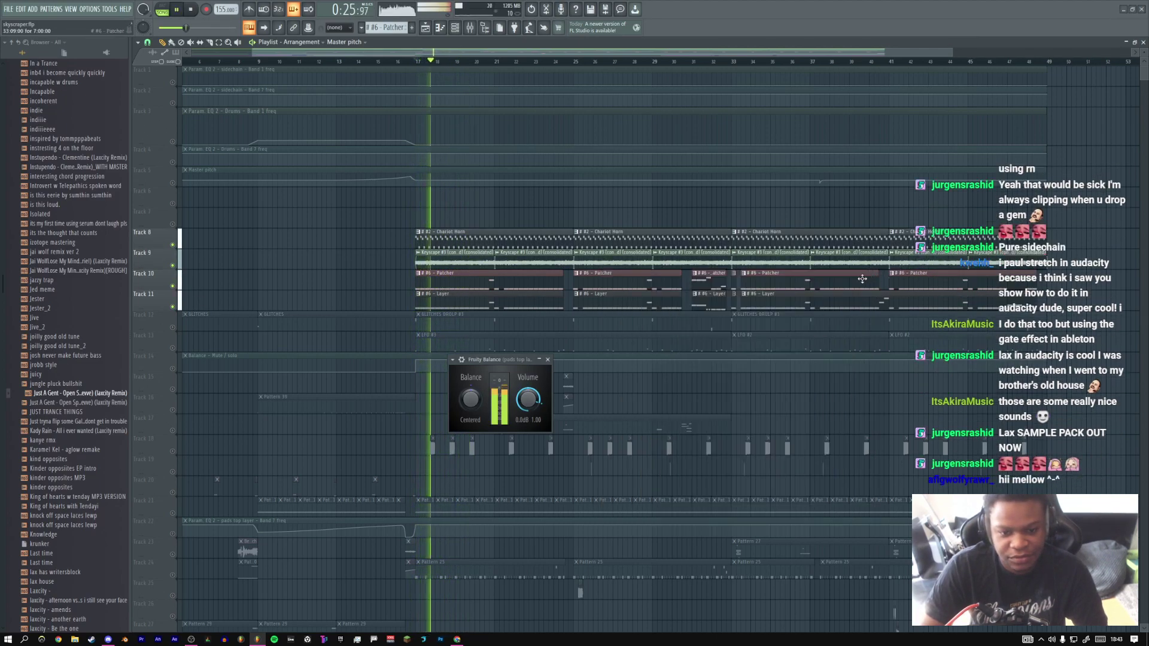
# Stop playback, check the mixer levels and enable Track 13, which holds the LFO clips
pyautogui.press('space')
pyautogui.press('F9')
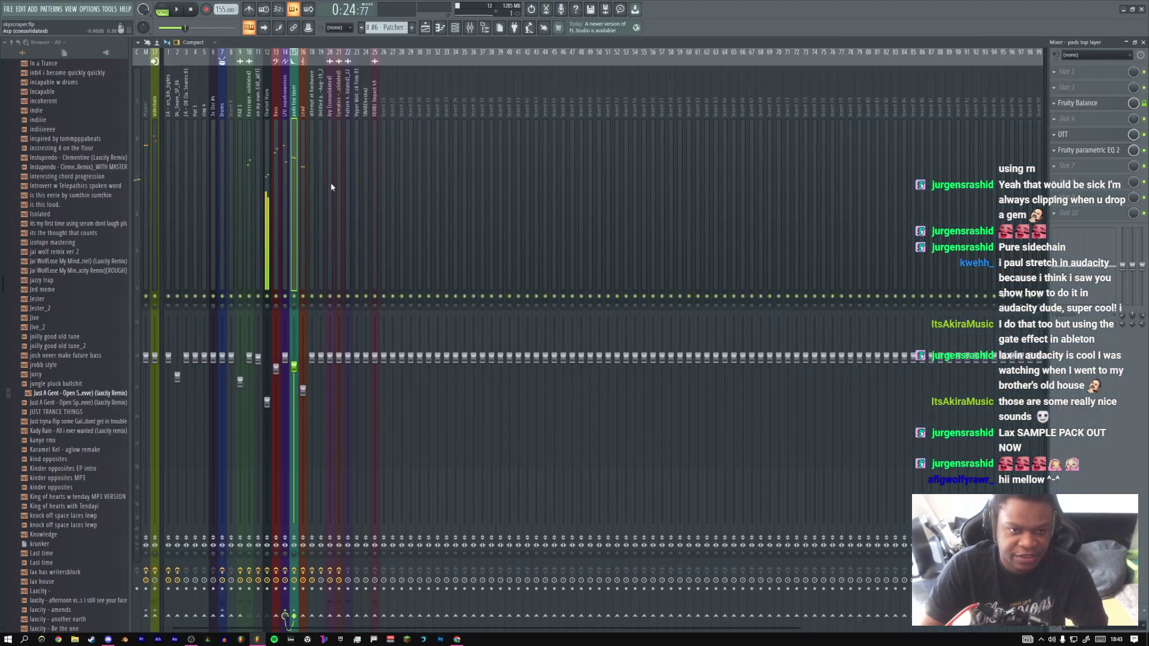
pyautogui.click(426, 28)
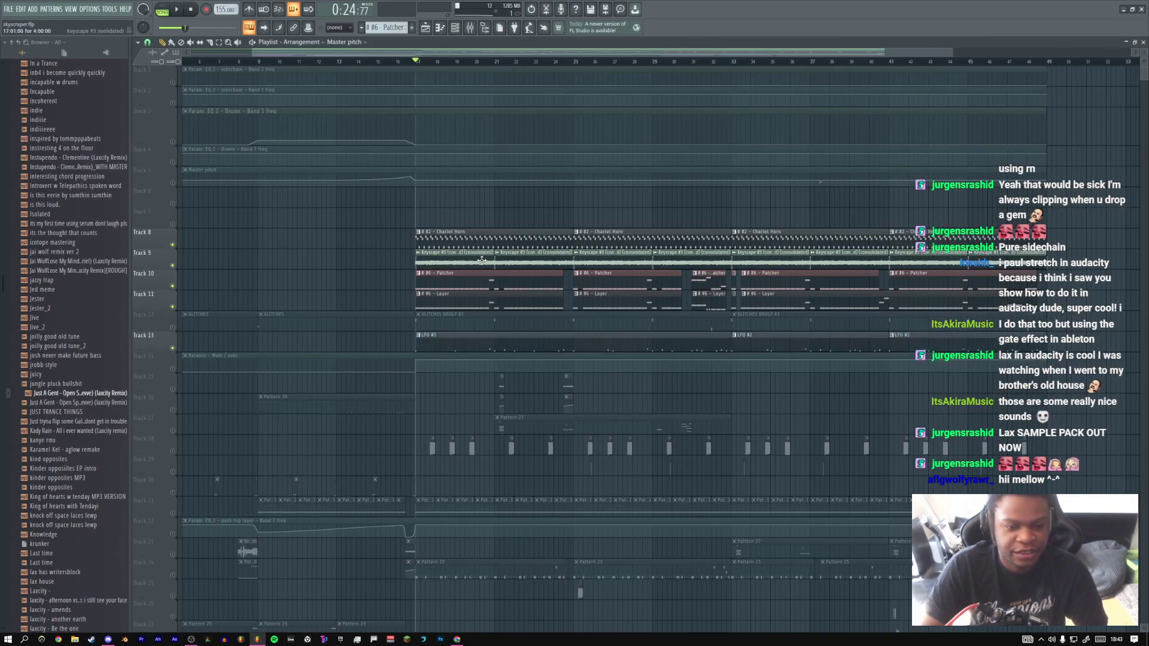
# Play the enabled tracks and inspect the volume envelope of Fruity Love Philter on the LFO mixer insert
pyautogui.press('F9')
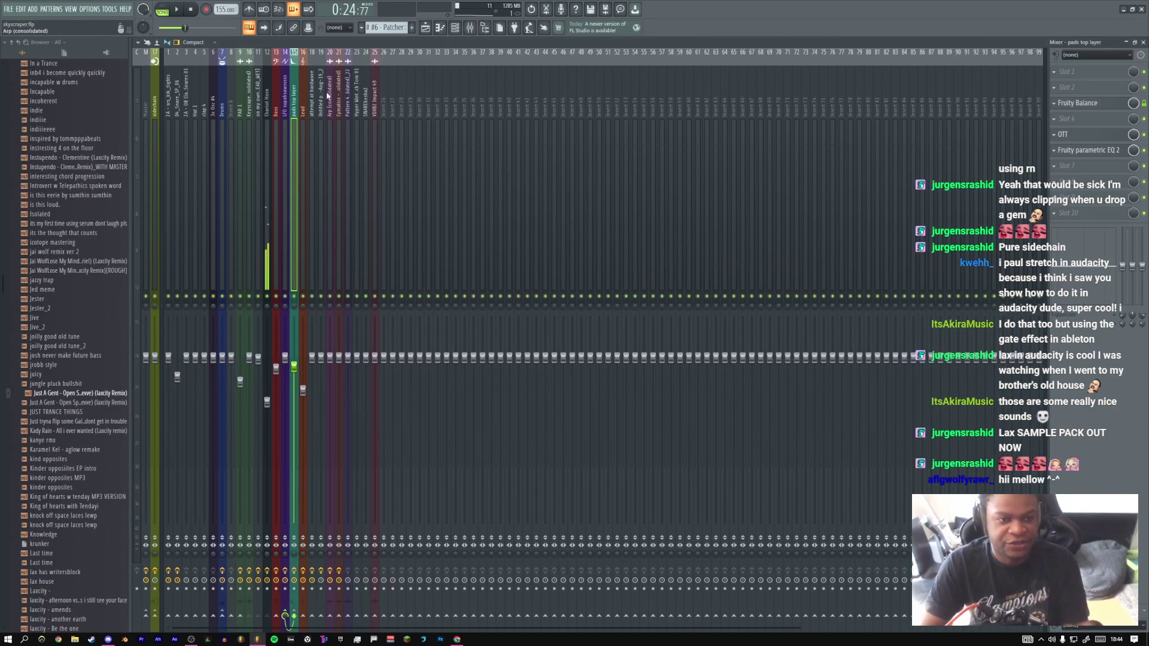
pyautogui.click(285, 116)
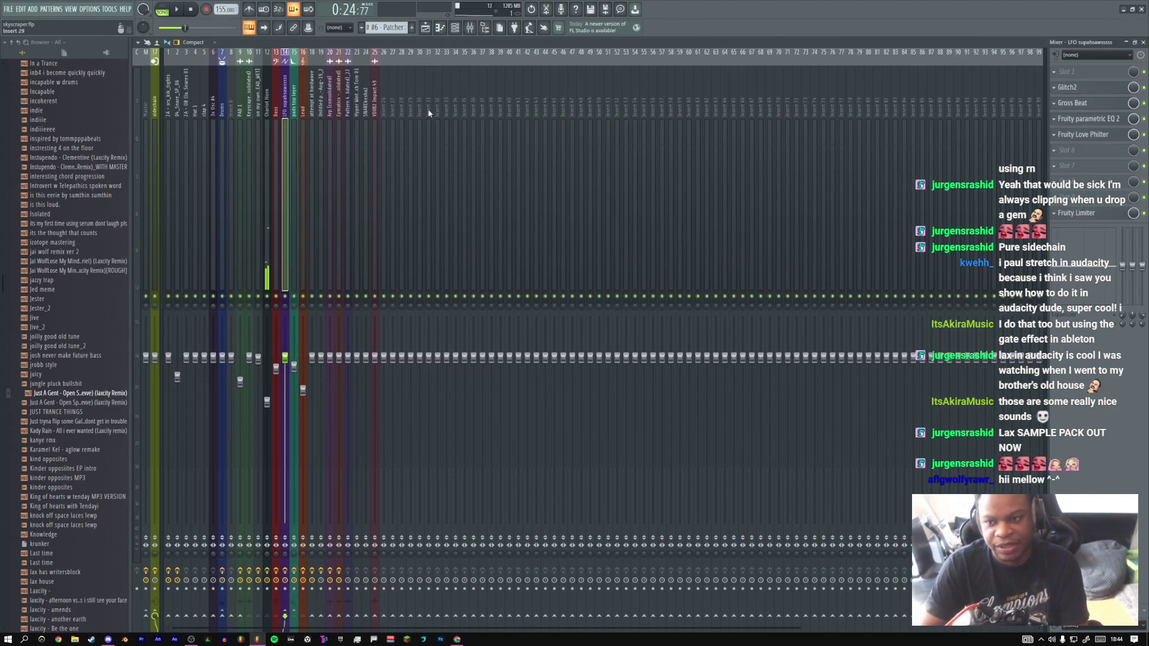
pyautogui.press('space')
pyautogui.click(1084, 134)
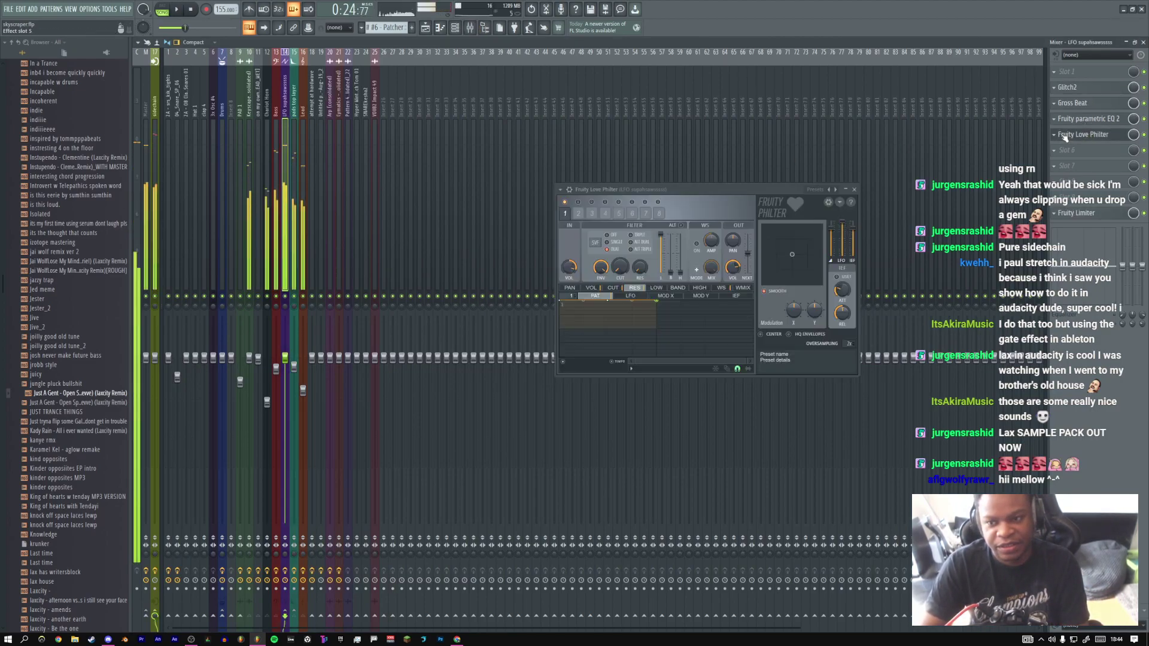
pyautogui.press('space')
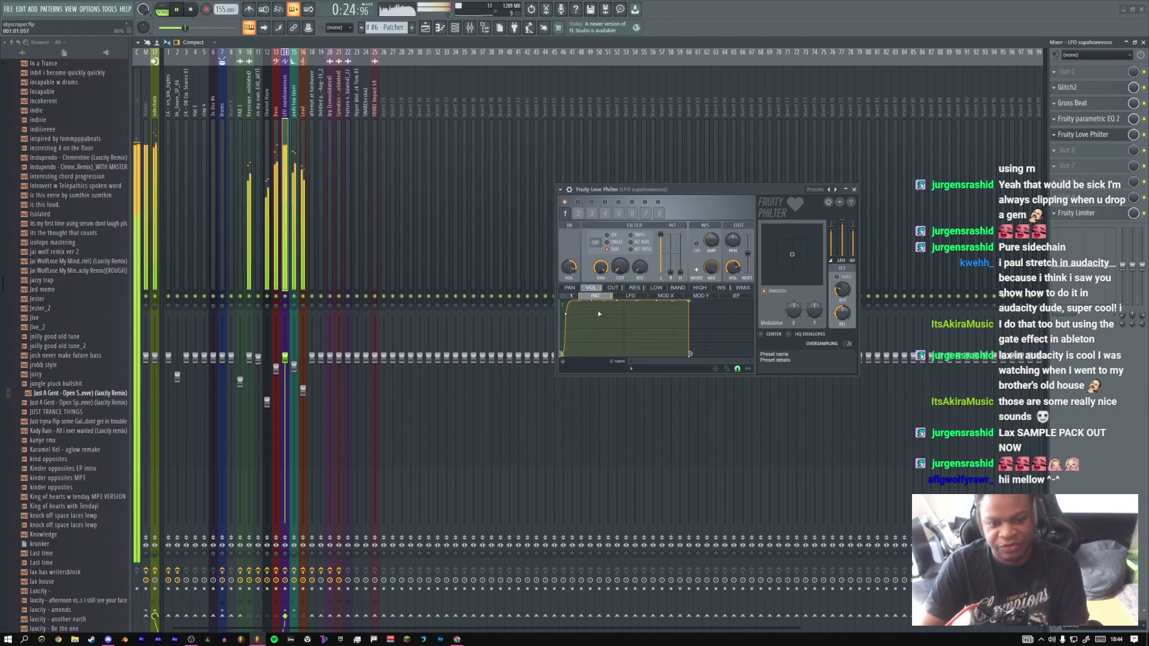
pyautogui.click(590, 288)
pyautogui.moveTo(571, 295); pyautogui.dragTo(571, 300)
pyautogui.click(854, 190)
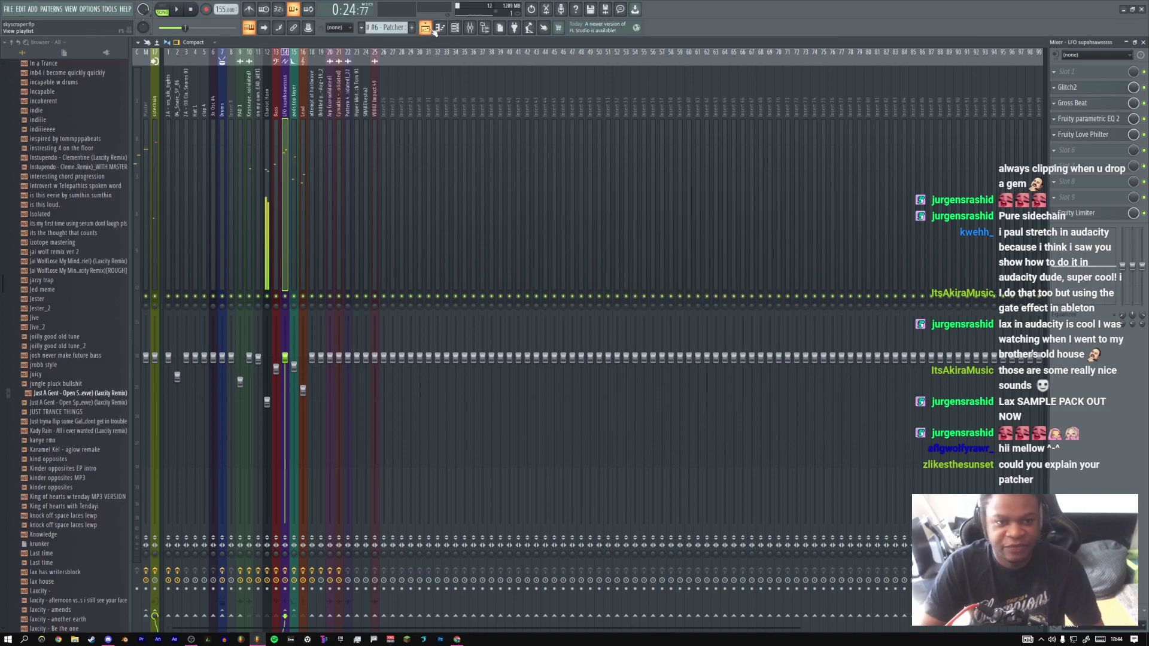
# View the notes of the LFO #3 clip at bar 17 in the piano roll and return to the playlist
pyautogui.press('F5')
pyautogui.doubleClick(427, 340)
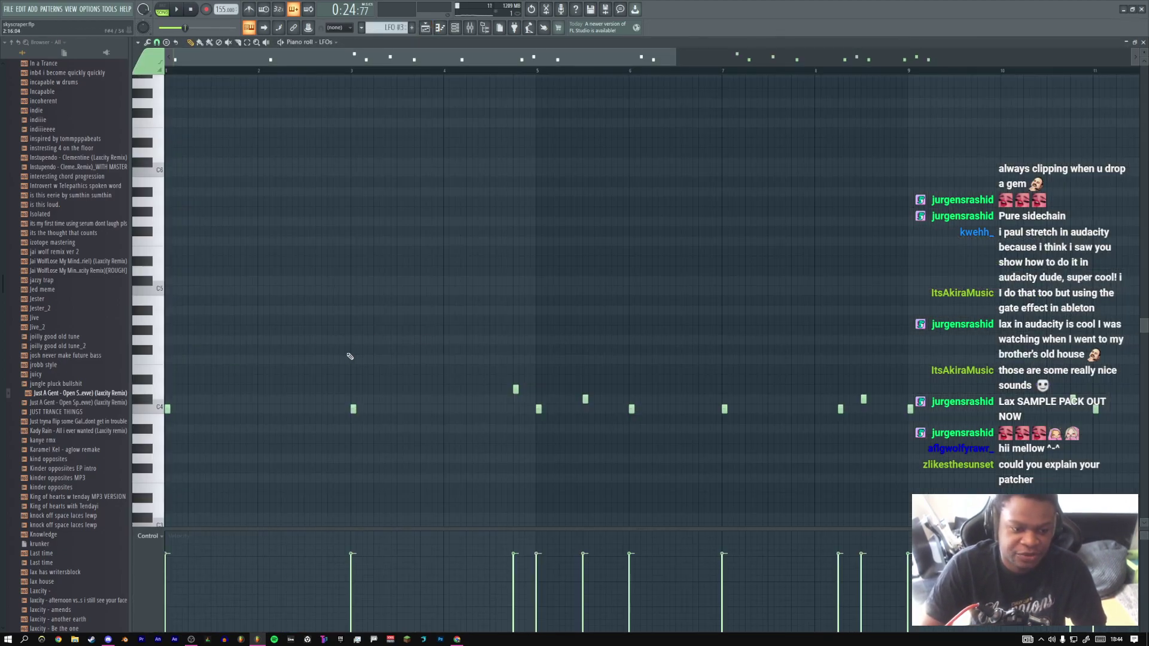
pyautogui.scroll(-4, 345, 246)
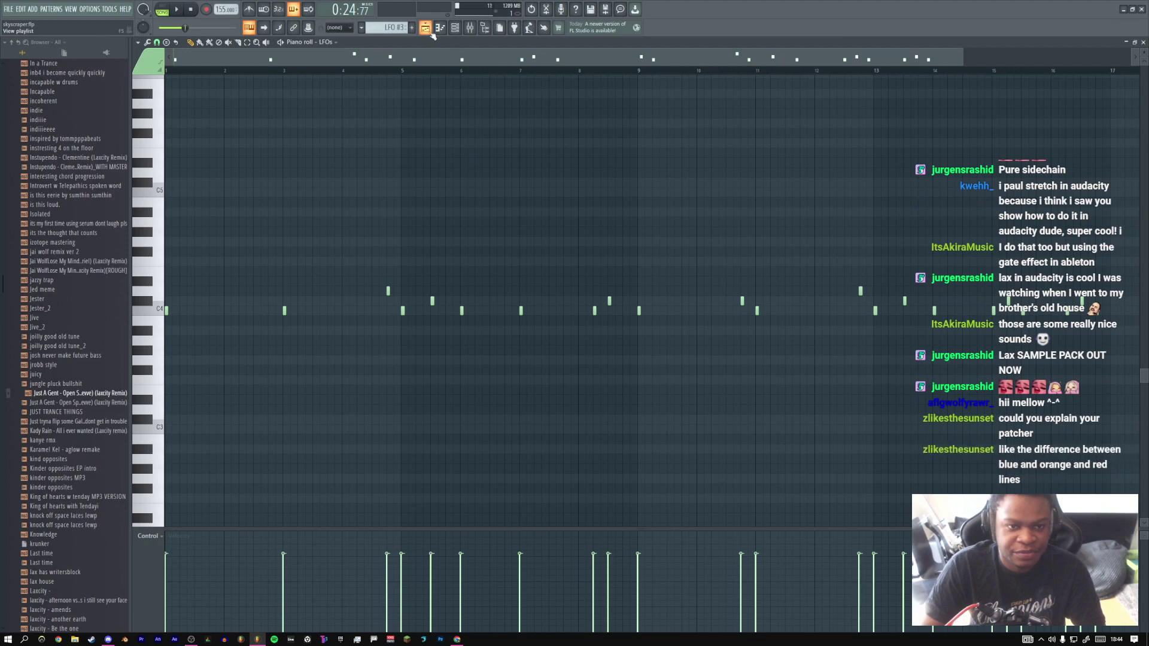
pyautogui.press('F5')
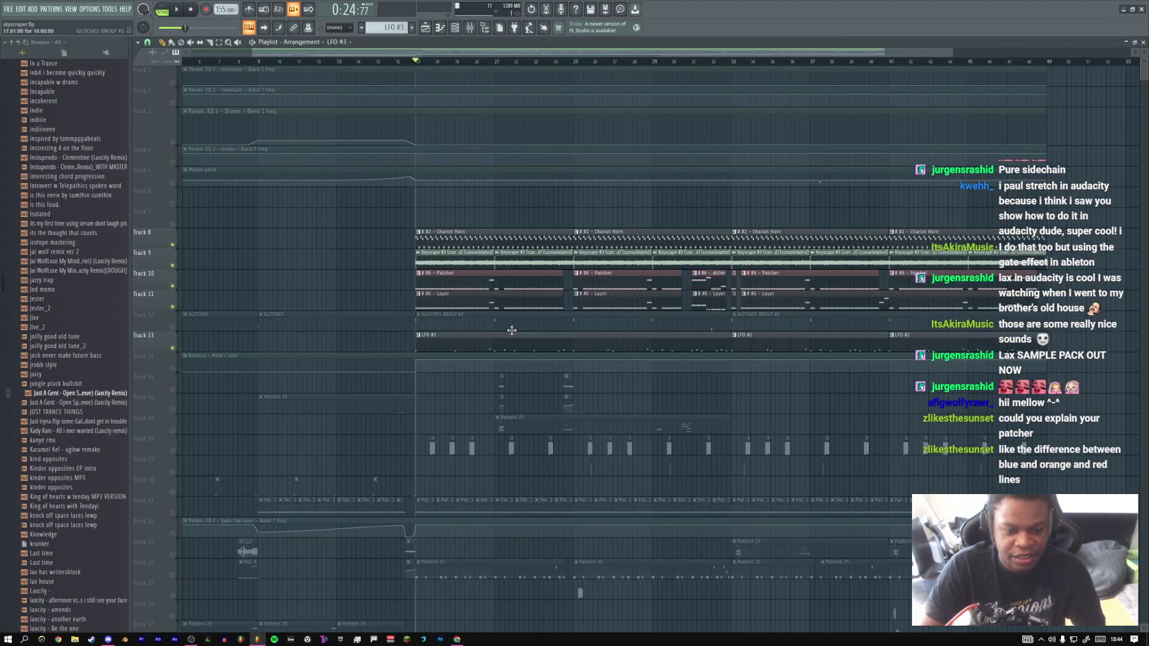
# Solo Track 17 with the Pattern 27 clip briefly, and make all playlist tracks audible again
pyautogui.rightClick(174, 431)
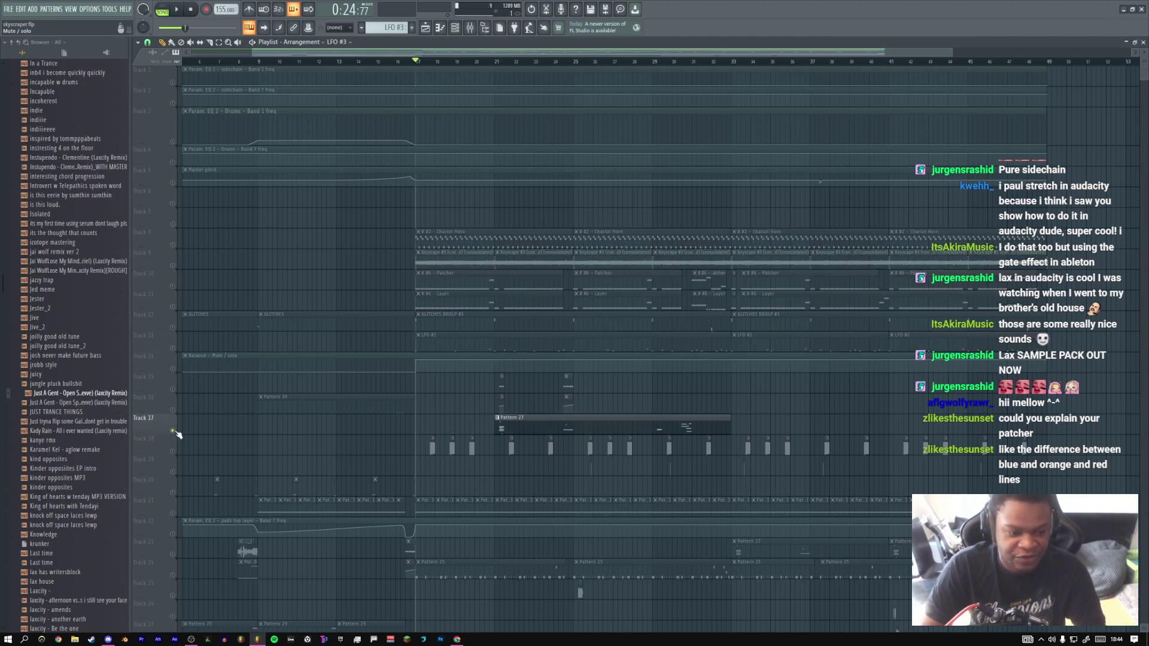
pyautogui.rightClick(173, 431)
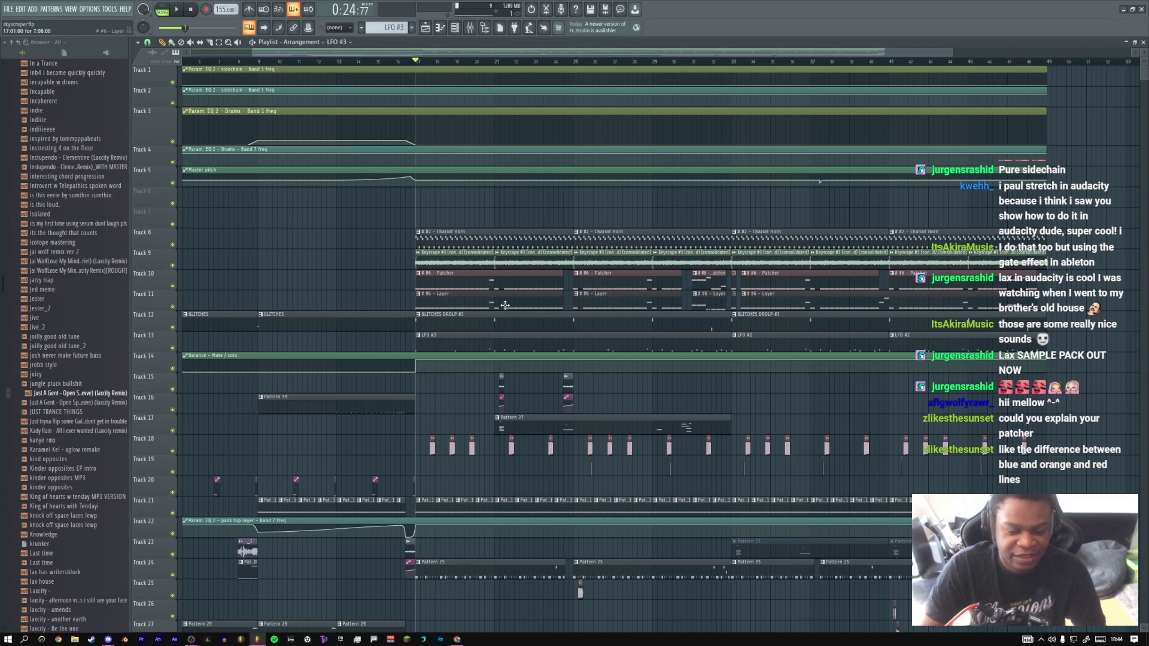
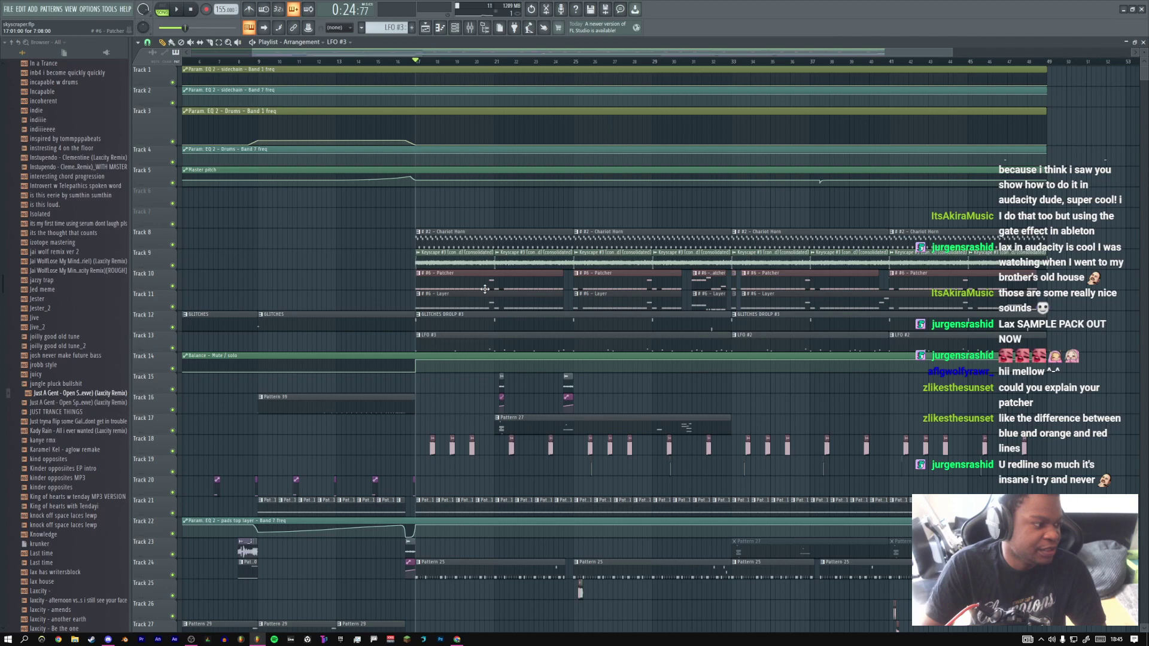
# Open the Patcher channel, widen its window and space out the To FL Studio and lower Fruity Parametric EQ 2 nodes
pyautogui.press('F5')
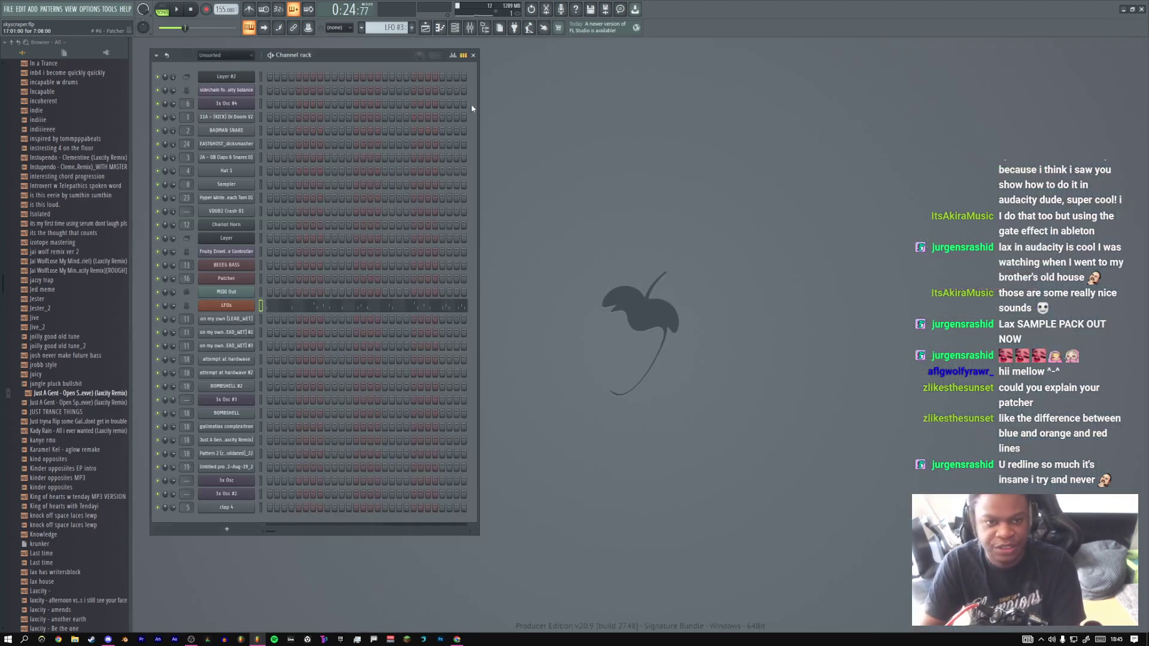
pyautogui.click(234, 282)
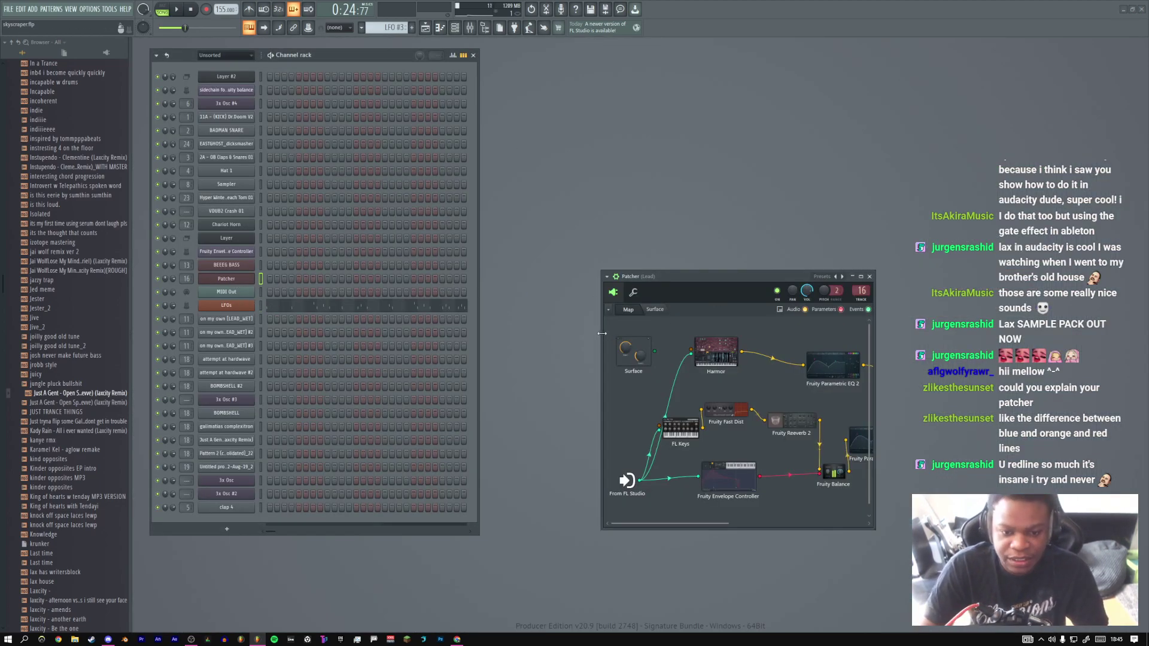
pyautogui.moveTo(602, 389); pyautogui.dragTo(332, 389)
pyautogui.moveTo(870, 380); pyautogui.dragTo(1015, 383)
pyautogui.moveTo(718, 443); pyautogui.dragTo(888, 410)
pyautogui.moveTo(605, 443); pyautogui.dragTo(726, 450)
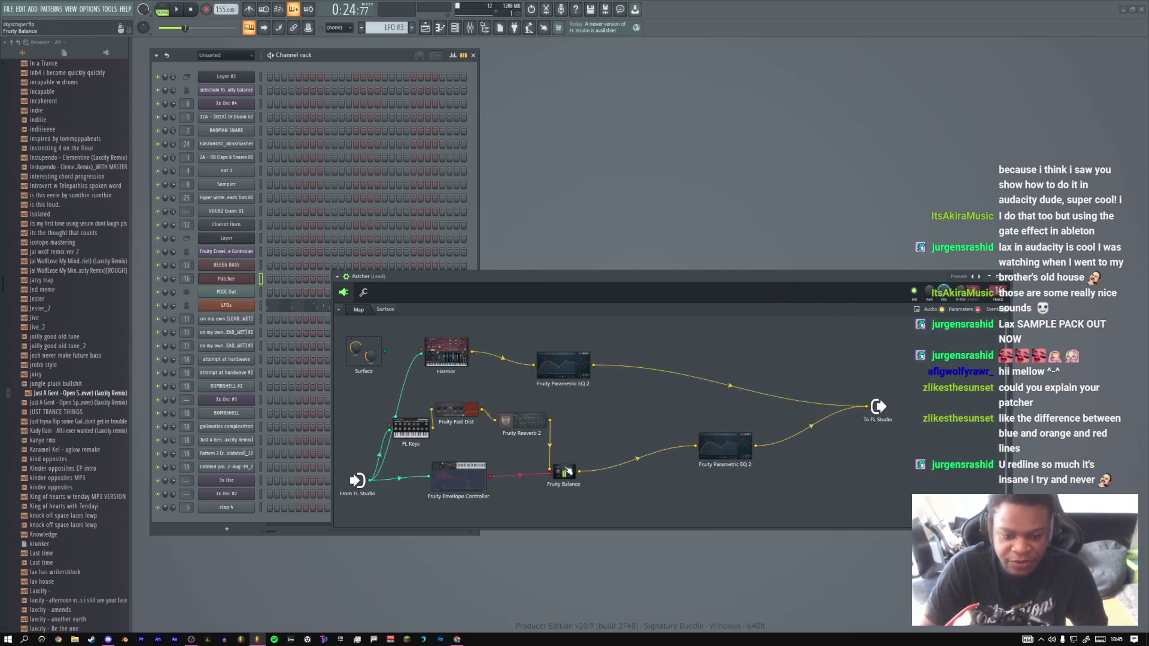
# Rearrange the Patcher nodes so From FL Studio, Harmor, Fruity Fast Dist, Fruity Reeverb 2 and Fruity Balance form clearly readable signal chains
pyautogui.moveTo(564, 473); pyautogui.dragTo(623, 427)
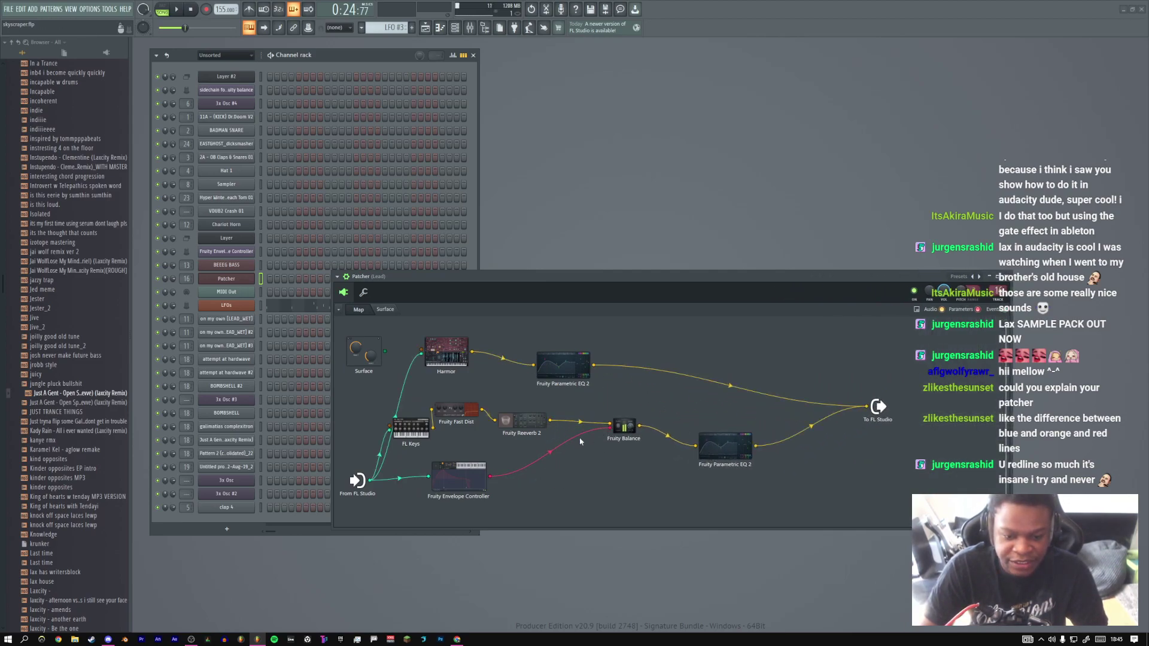
pyautogui.moveTo(358, 479); pyautogui.dragTo(357, 433)
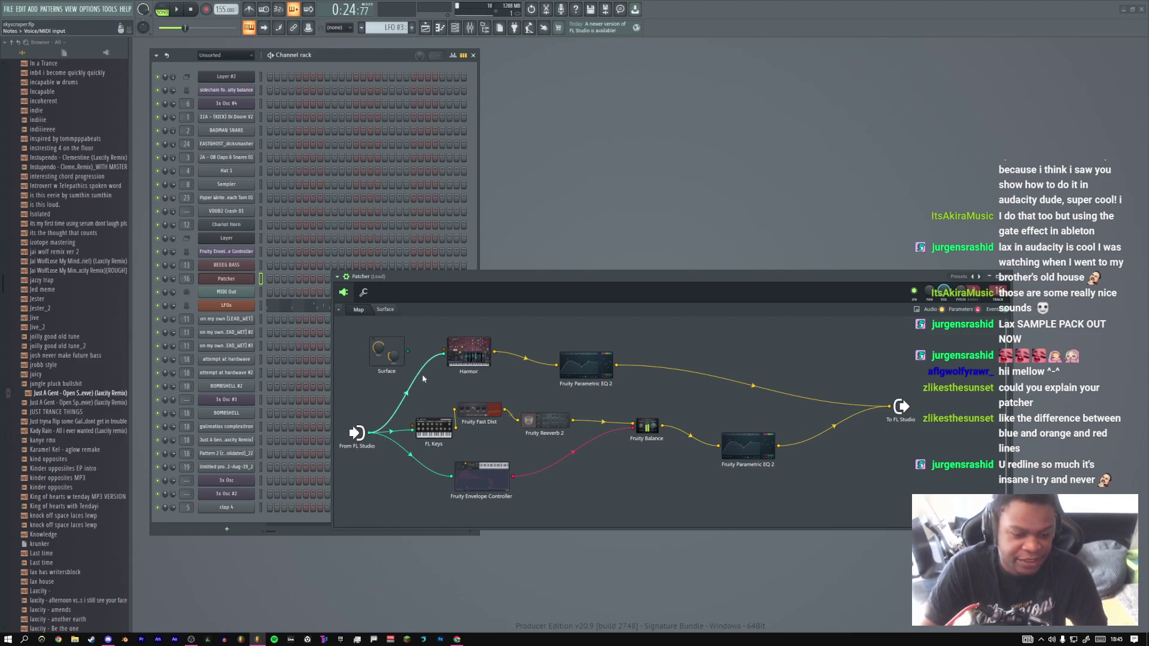
pyautogui.moveTo(496, 417); pyautogui.dragTo(499, 428)
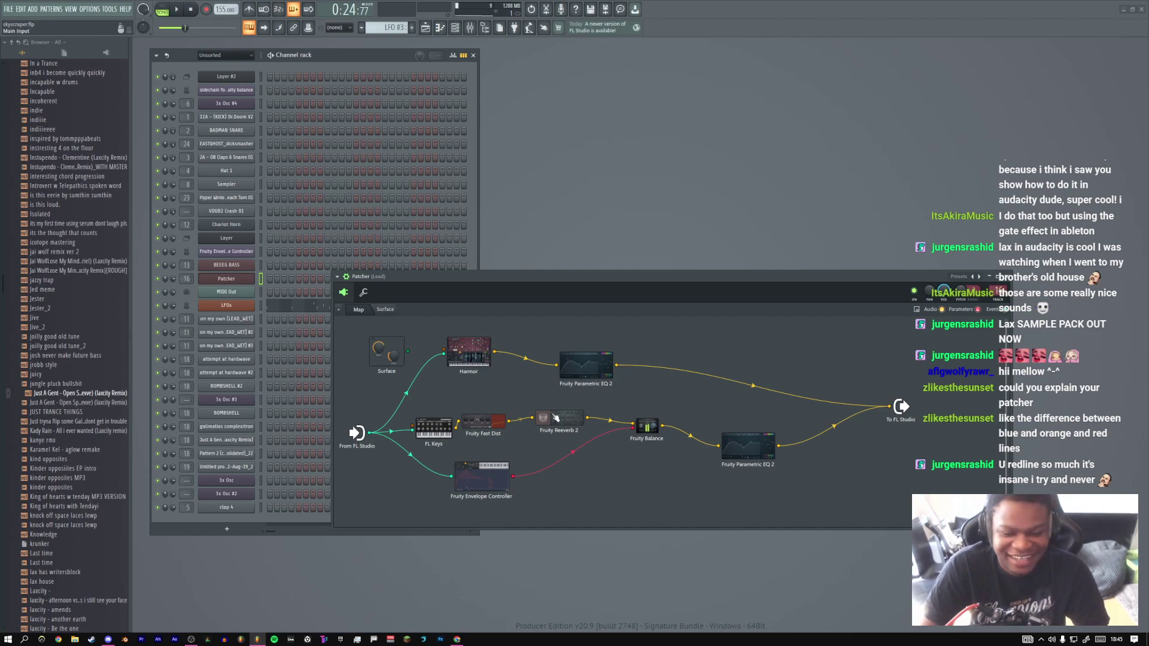
pyautogui.moveTo(647, 426); pyautogui.dragTo(644, 459)
pyautogui.moveTo(566, 422); pyautogui.dragTo(567, 430)
pyautogui.moveTo(482, 422); pyautogui.dragTo(488, 427)
pyautogui.moveTo(452, 354); pyautogui.dragTo(367, 363)
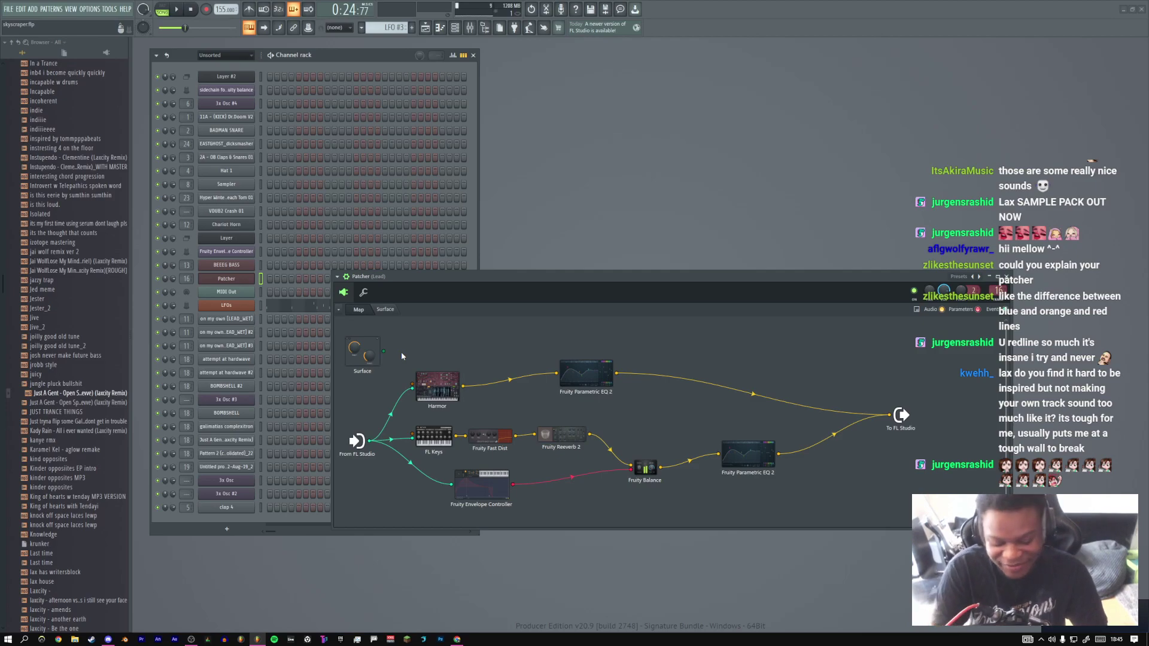
# Close the Patcher window and move the channel rack into the upper corner of the workspace beside the browser
pyautogui.press('Escape')
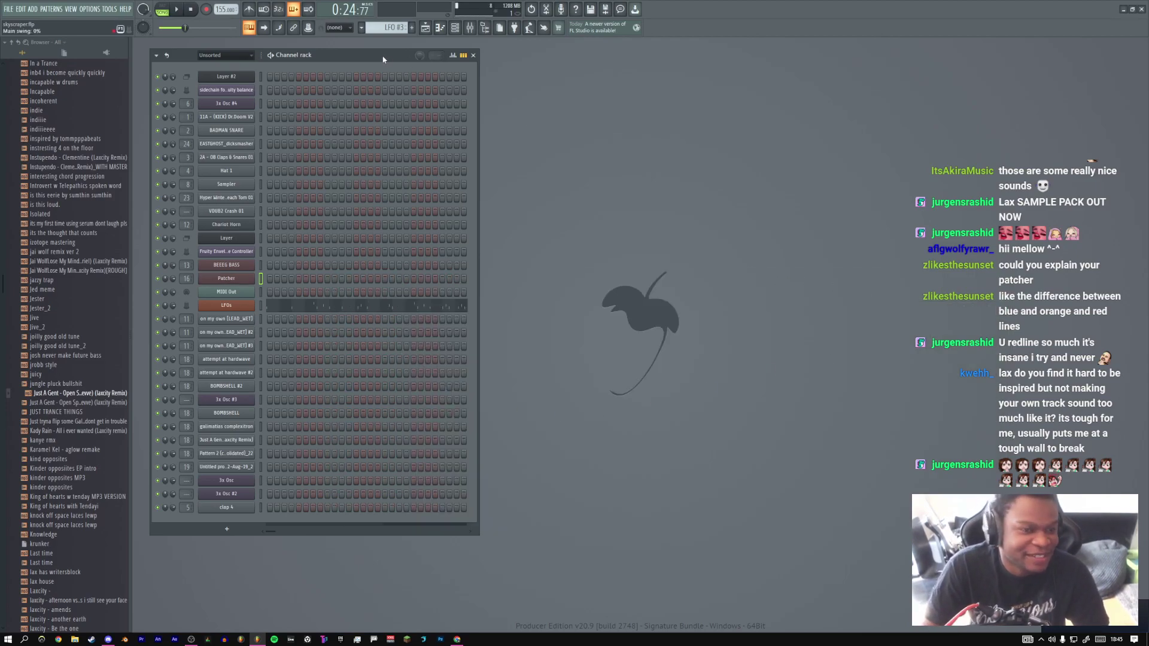
pyautogui.moveTo(405, 58); pyautogui.dragTo(345, 46)
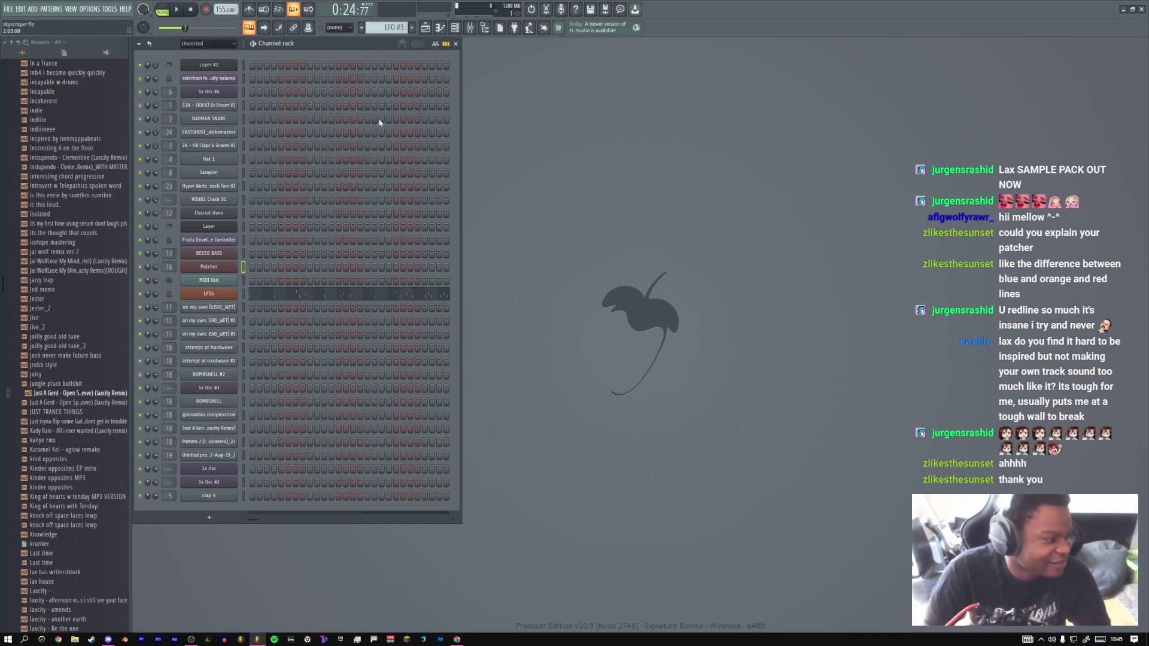
pyautogui.click(426, 30)
pyautogui.click(426, 30)
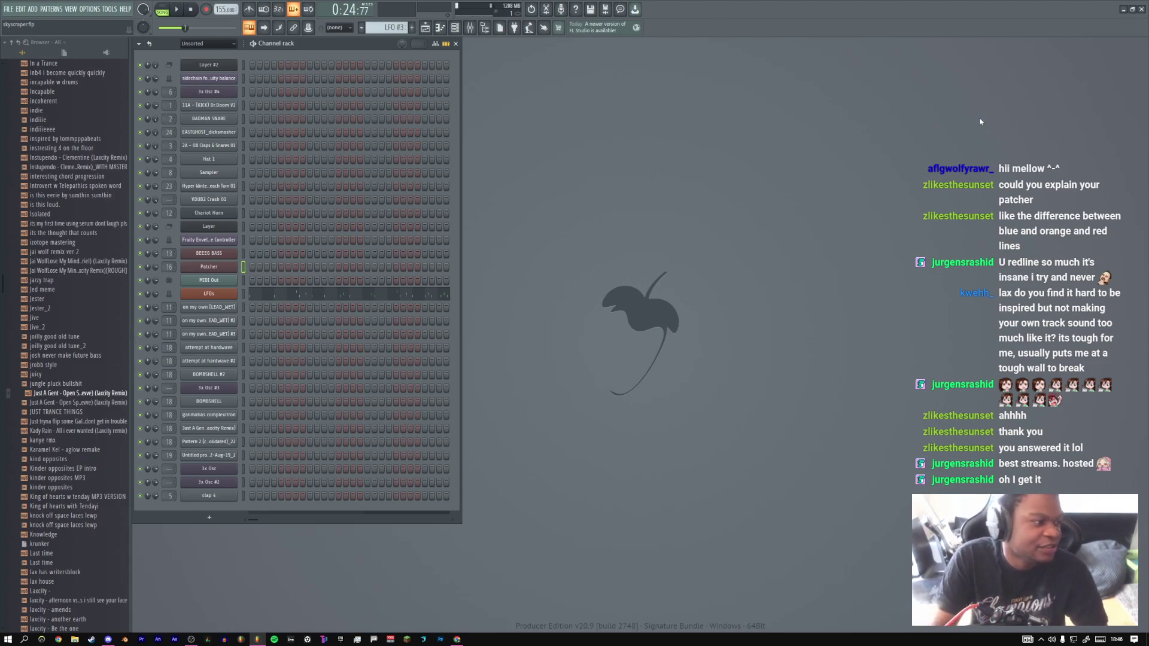
# Bring up the playlist arrangement, and switch to the Chrome browser
pyautogui.click(425, 28)
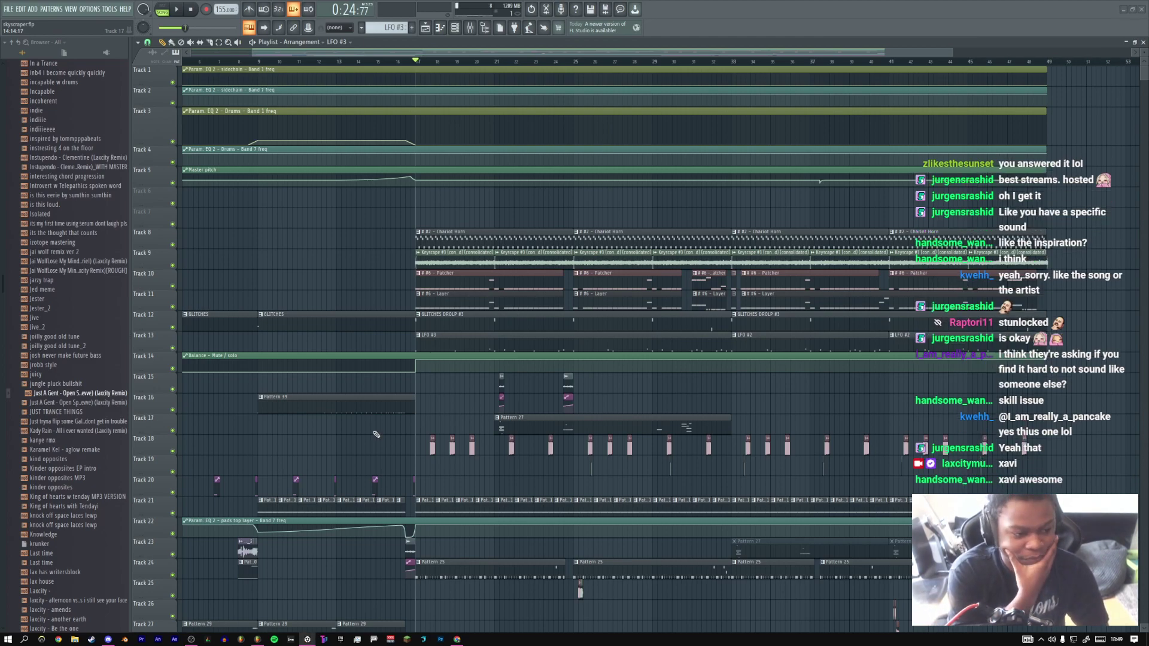
pyautogui.hotkey('alt', 'Tab')
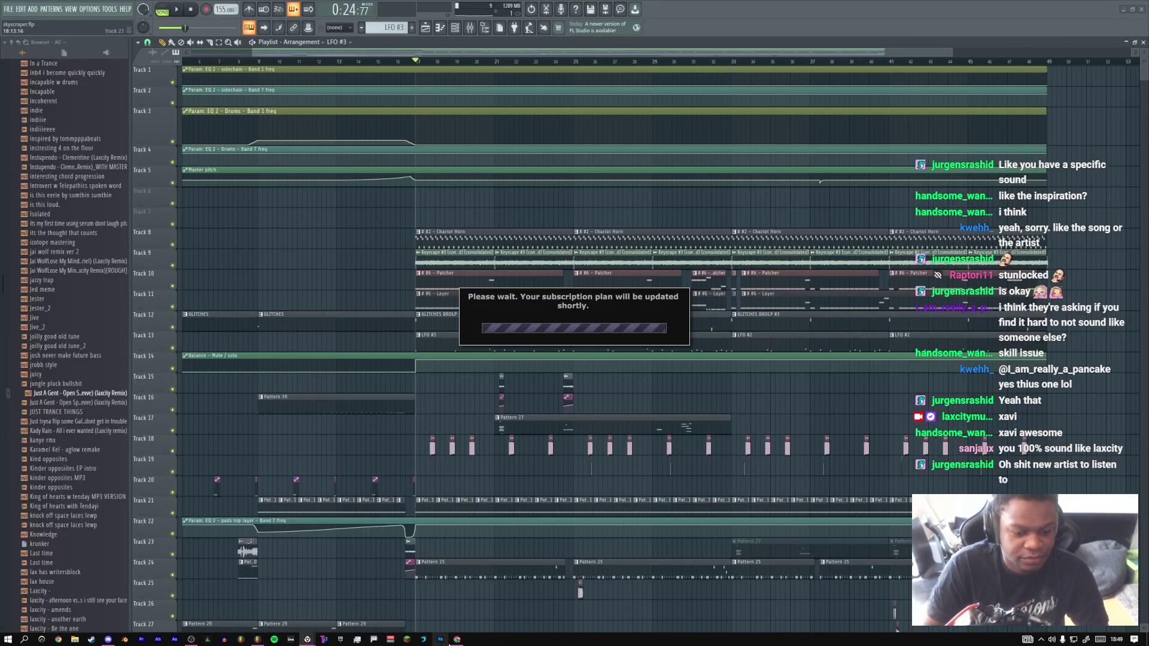
pyautogui.click(456, 639)
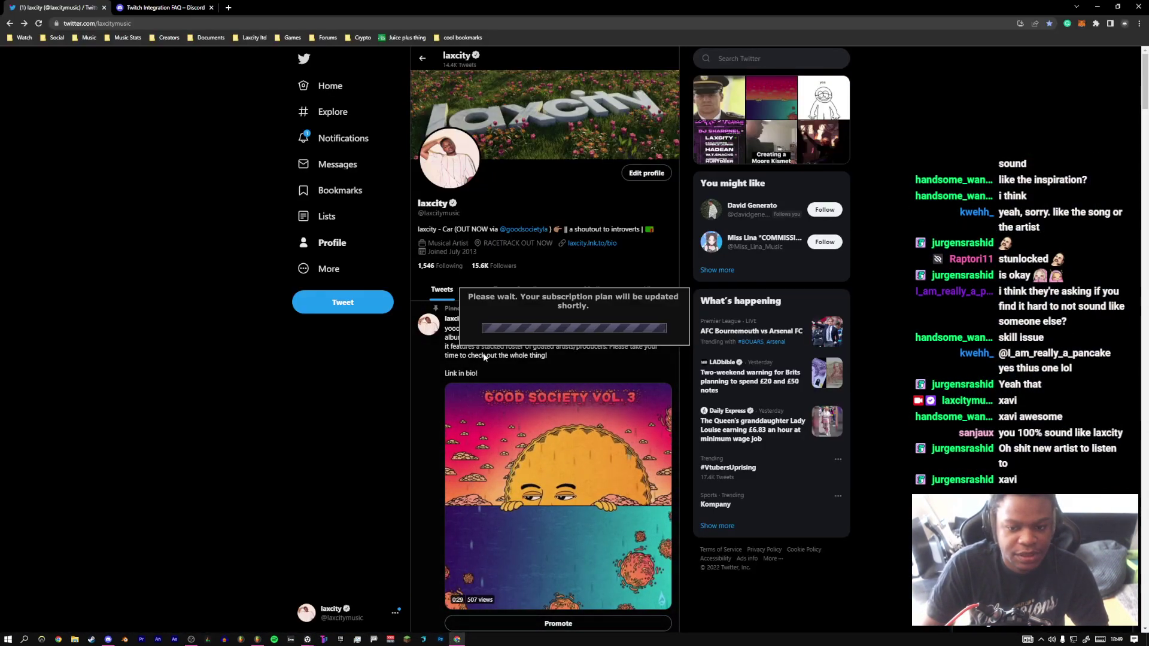
# Close the Discord Twitch Integration FAQ page and load the SoundCloud stream from the saved music bookmarks
pyautogui.click(162, 8)
pyautogui.hotkey('ctrl', 'w')
pyautogui.click(58, 37)
pyautogui.click(90, 39)
pyautogui.click(90, 38)
pyautogui.click(98, 62)
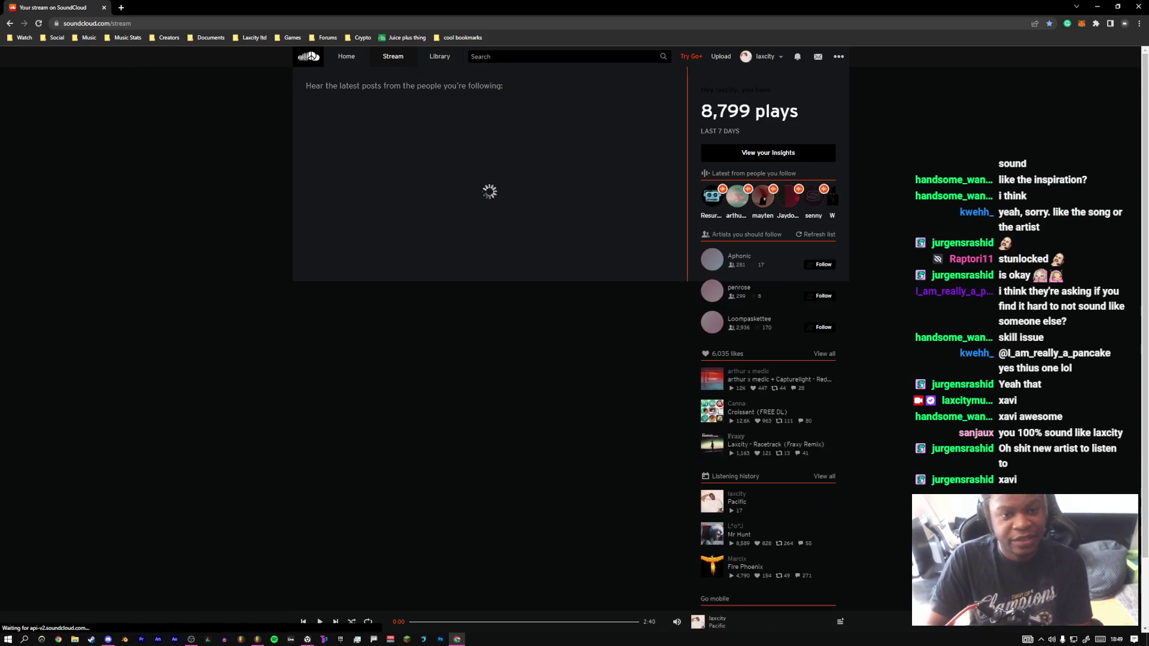
# Search SoundCloud for xavi and open the track list on the artist's profile
pyautogui.click(519, 56)
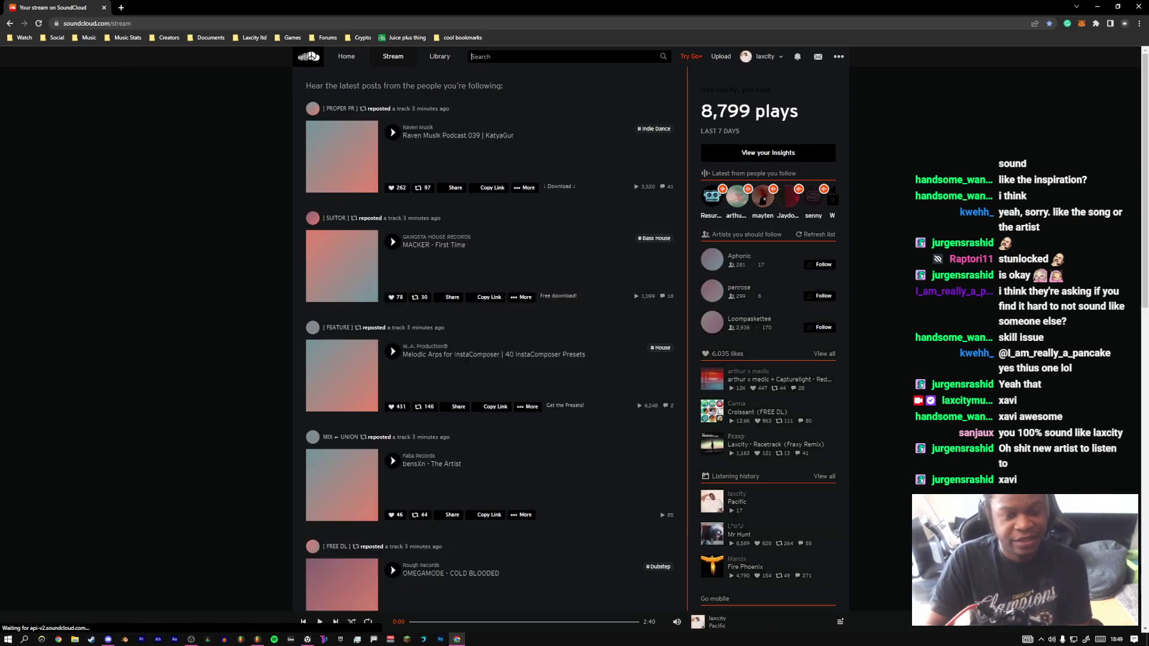
pyautogui.write('cavi')
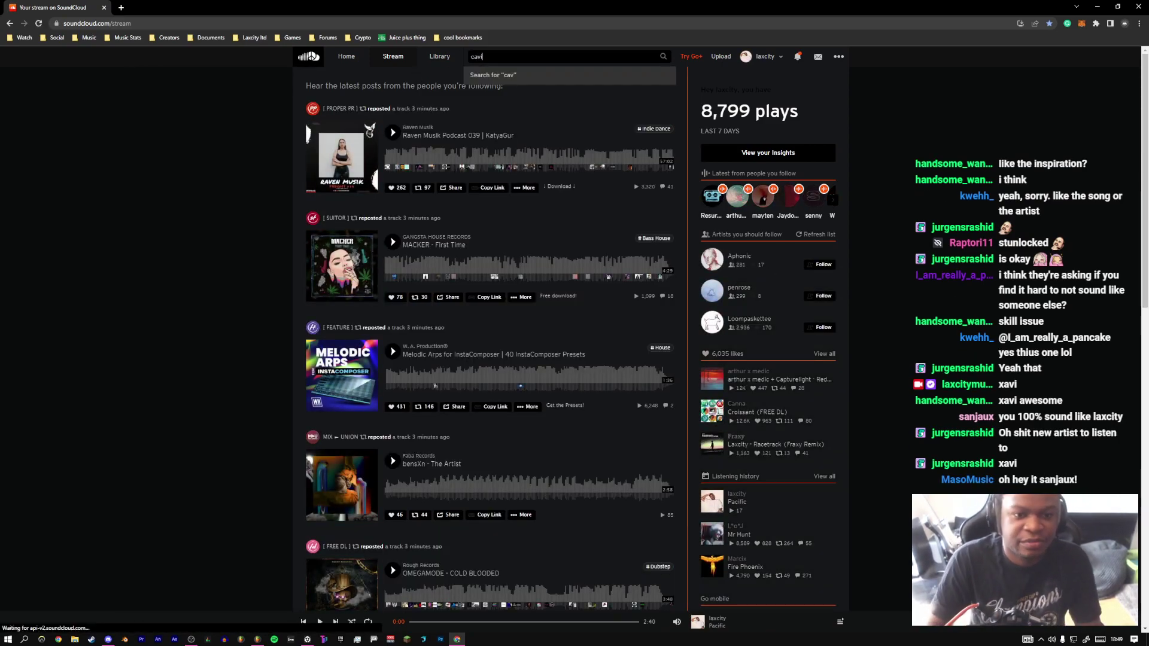
pyautogui.press('BackSpace')
pyautogui.press('BackSpace')
pyautogui.press('BackSpace')
pyautogui.write('xavi')
pyautogui.click(498, 93)
pyautogui.click(402, 198)
# Preview Xavi's remixes of Turn On The Lights and One More Time, jumping to different points in each song
pyautogui.click(447, 260)
pyautogui.scroll(-2, 431, 259)
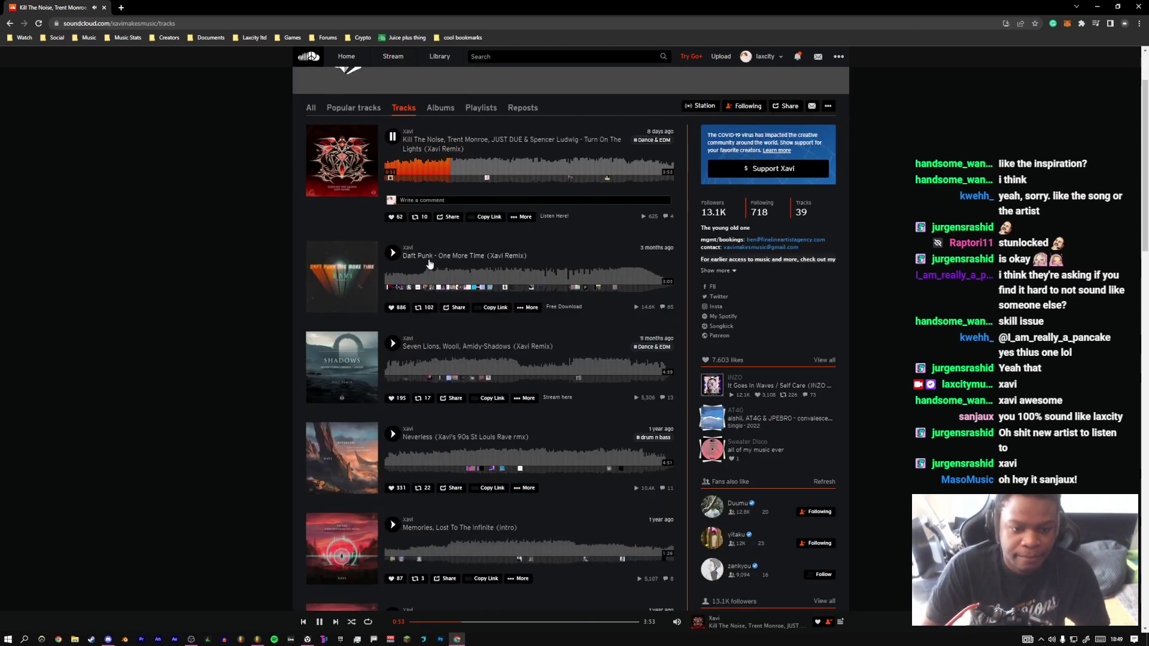
pyautogui.click(428, 276)
pyautogui.click(474, 276)
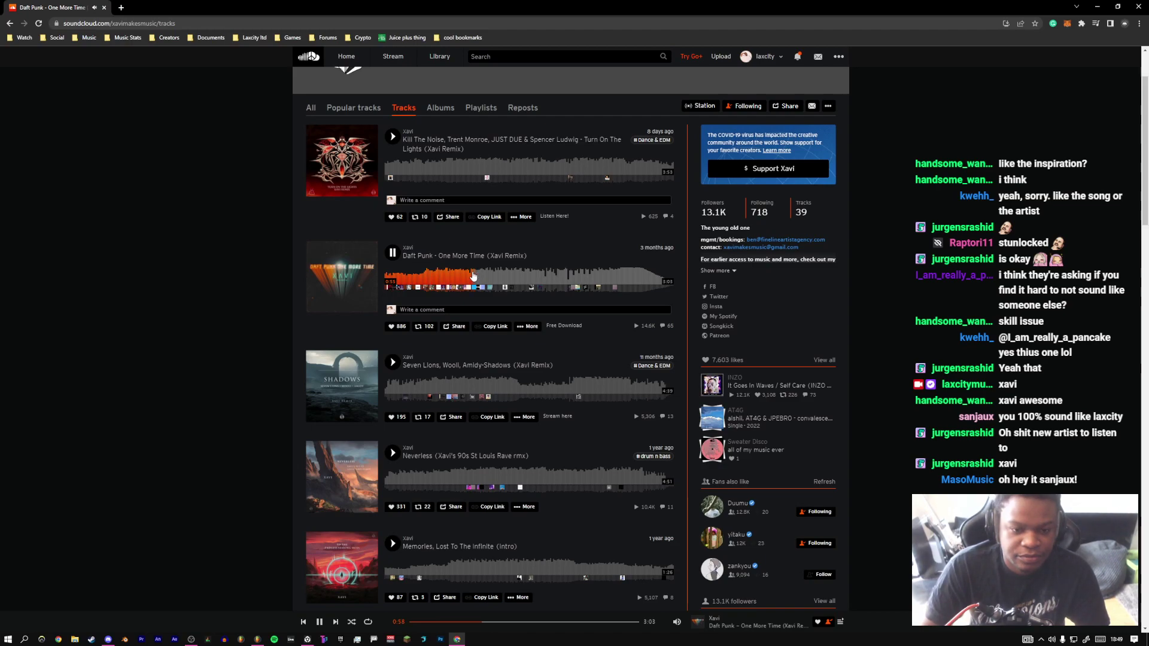
pyautogui.scroll(1, 473, 276)
pyautogui.click(469, 213)
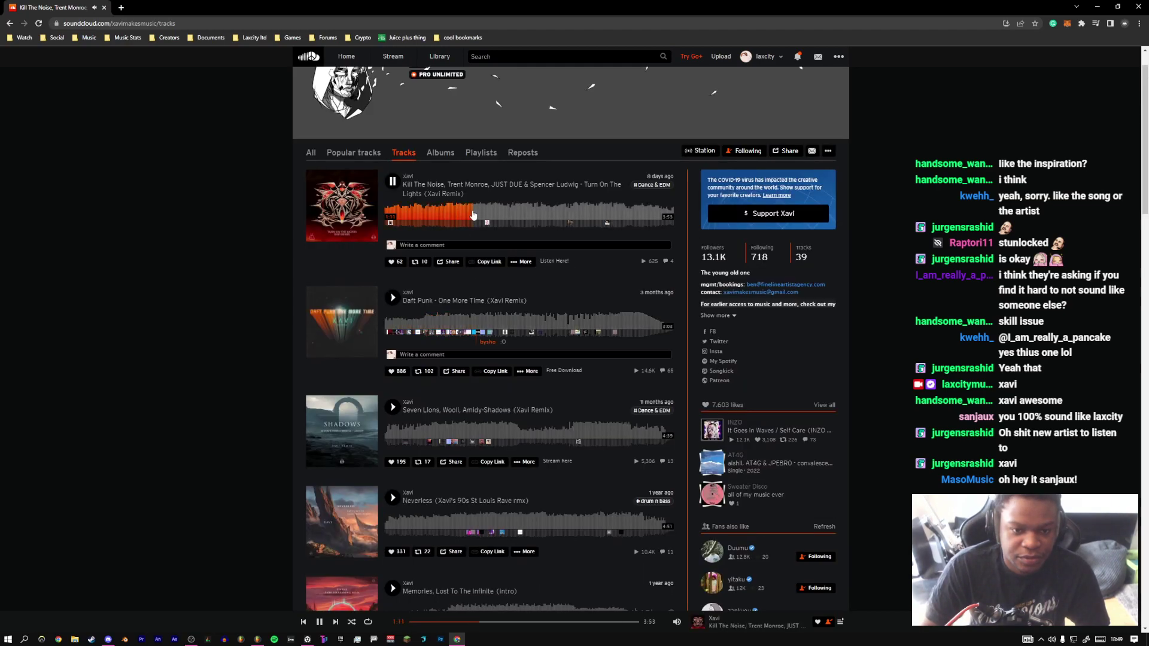
pyautogui.click(508, 212)
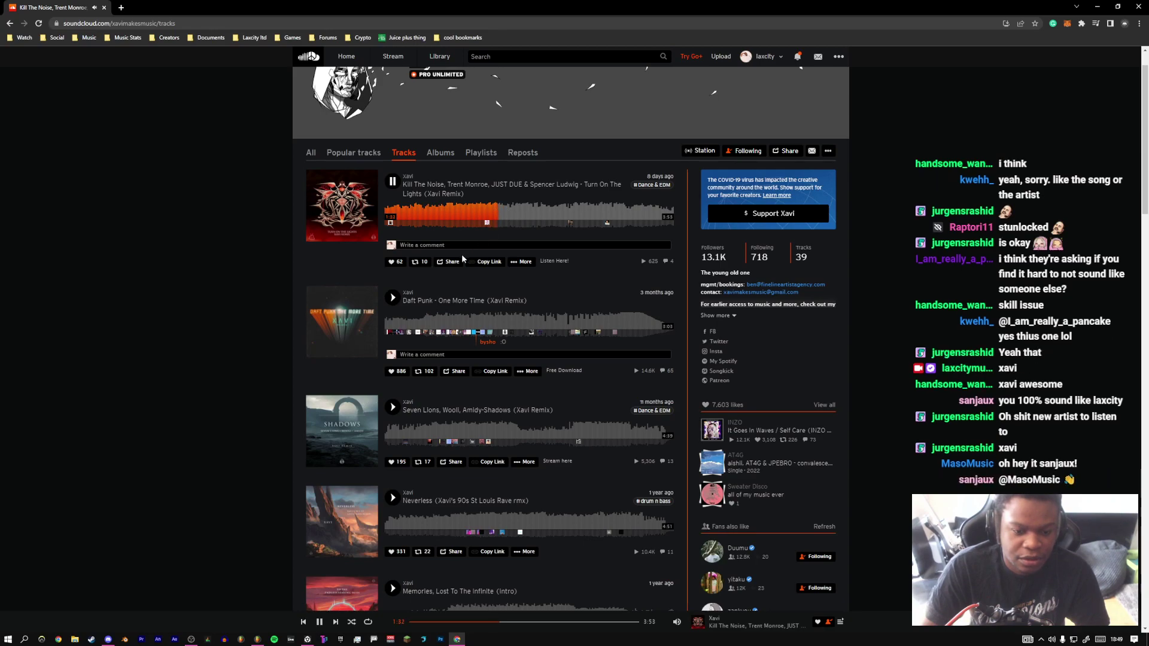
# Preview Xavi's Shadows remix and the Neverless 90s St Louis Rave remix partway through
pyautogui.scroll(-3, 462, 254)
pyautogui.click(434, 292)
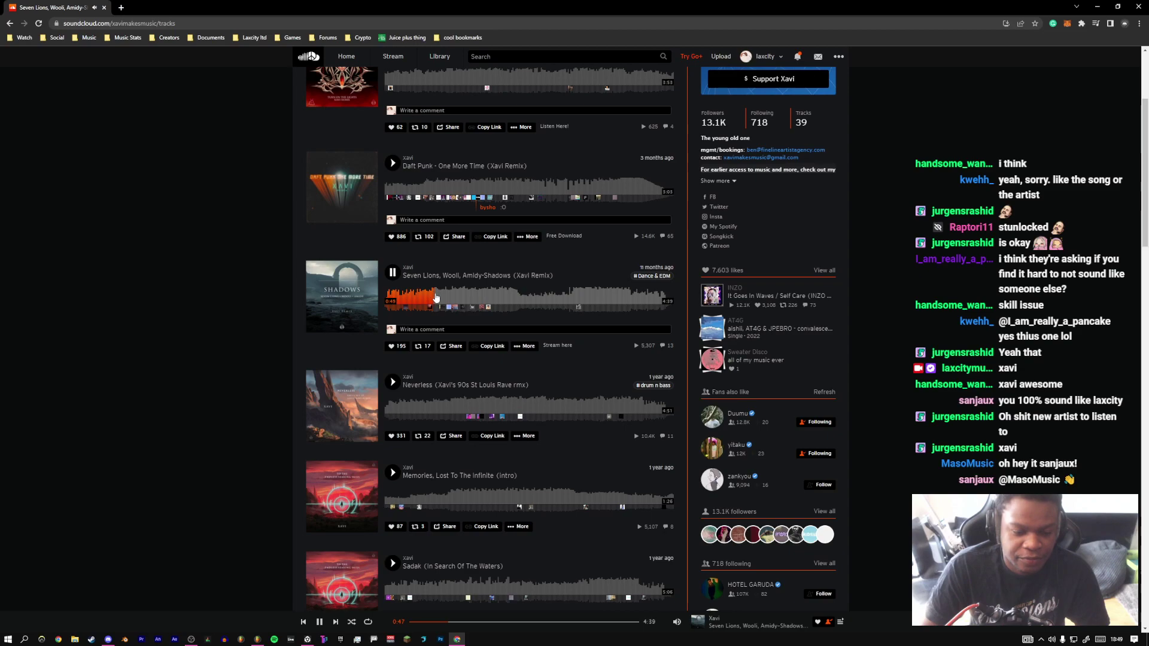
pyautogui.click(489, 401)
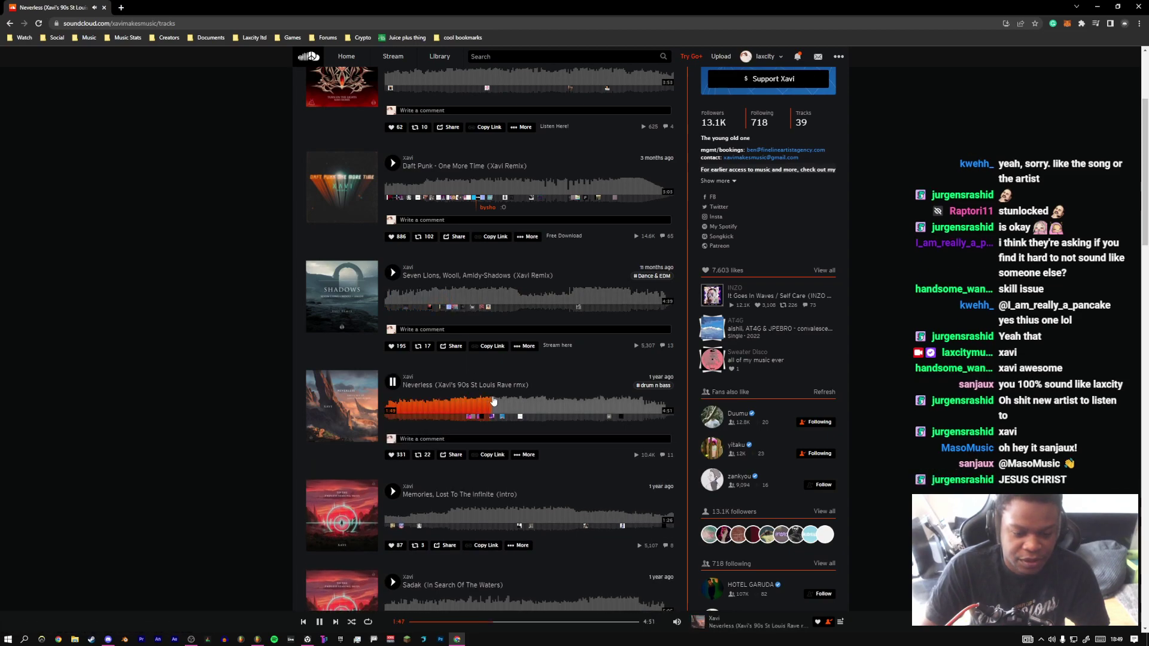
pyautogui.scroll(3, 490, 401)
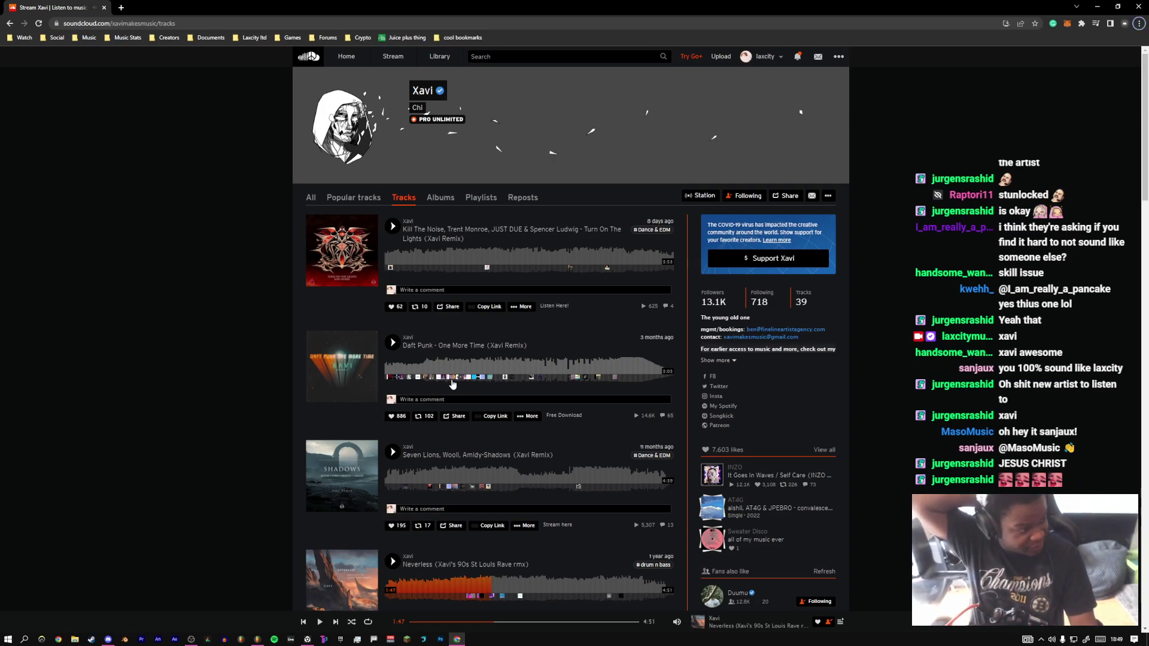
# Switch back to the playlist in FL Studio
pyautogui.hotkey('alt', 'Tab')
pyautogui.hotkey('alt', 'Tab')
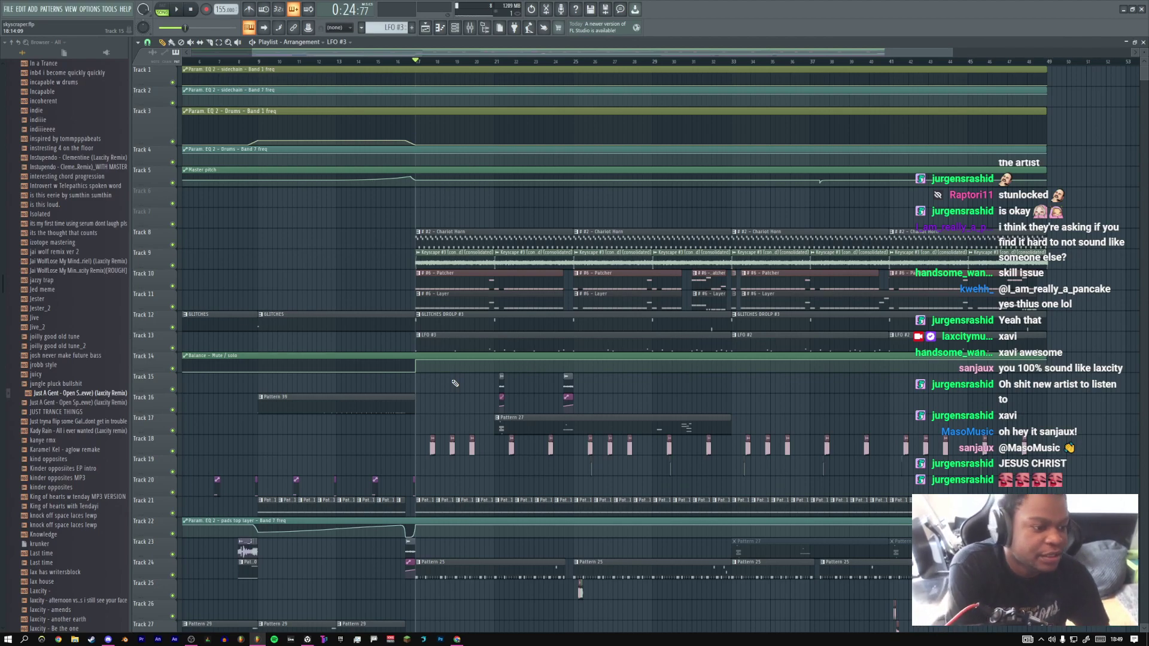
pyautogui.hotkey('alt', 'Tab')
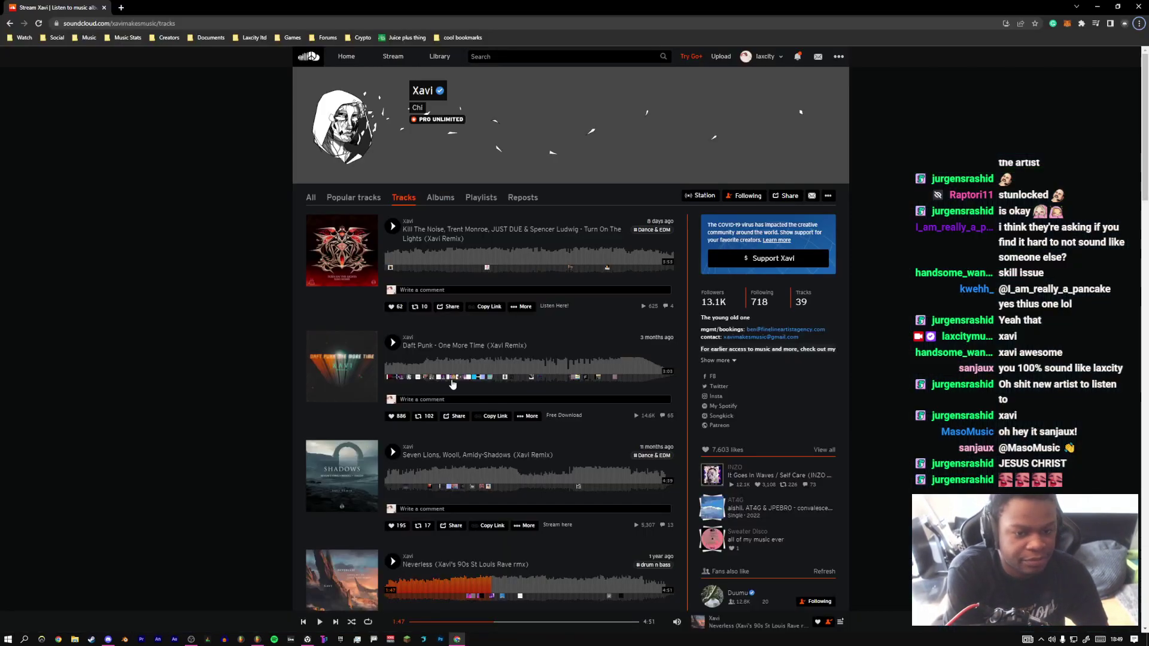
pyautogui.hotkey('alt', 'Tab')
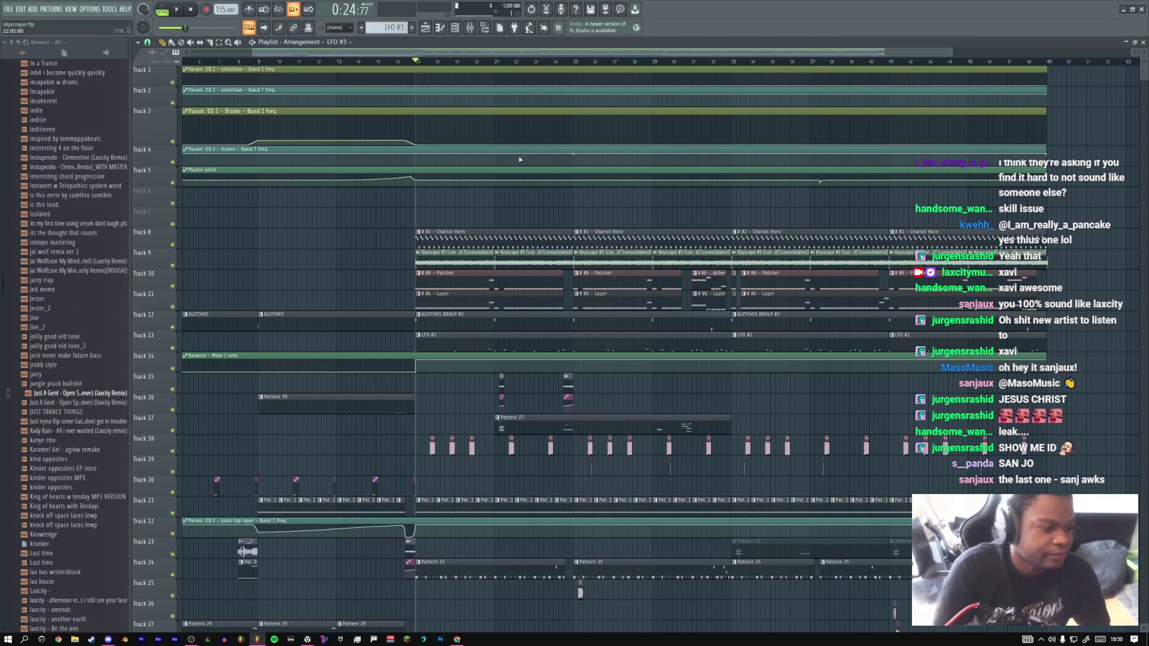
# Examine the VDUB2 impact, uplifter and consolidated arp clips on Tracks 32 to 35 around bar 9
pyautogui.scroll(-3, 1059, 137)
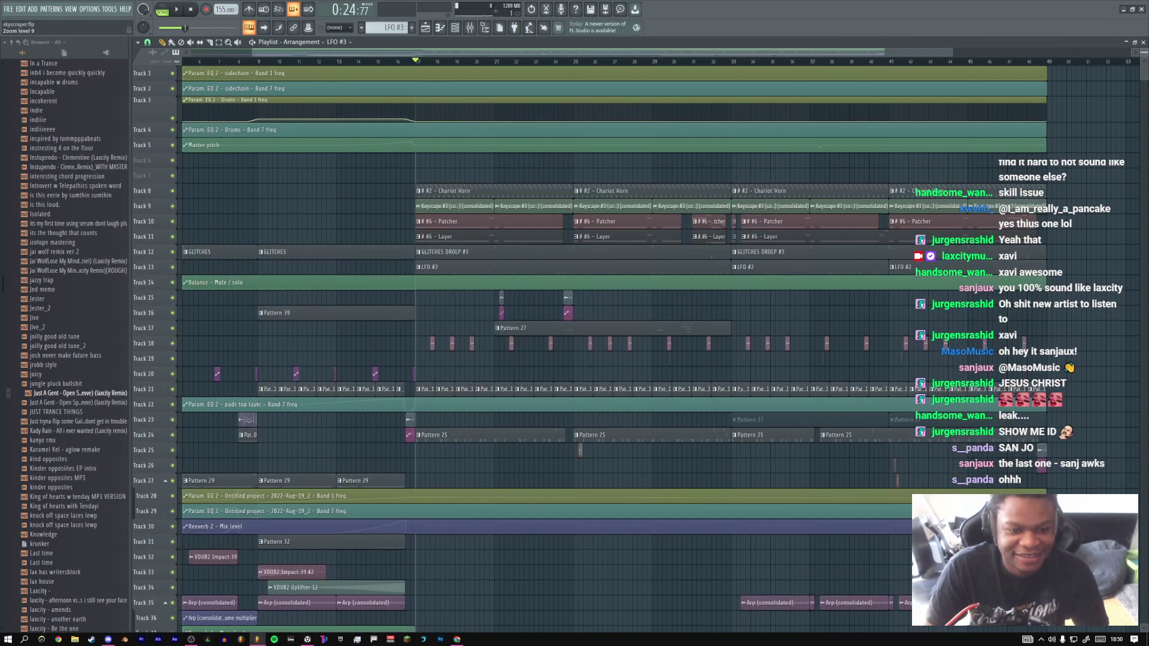
pyautogui.scroll(1, 599, 347)
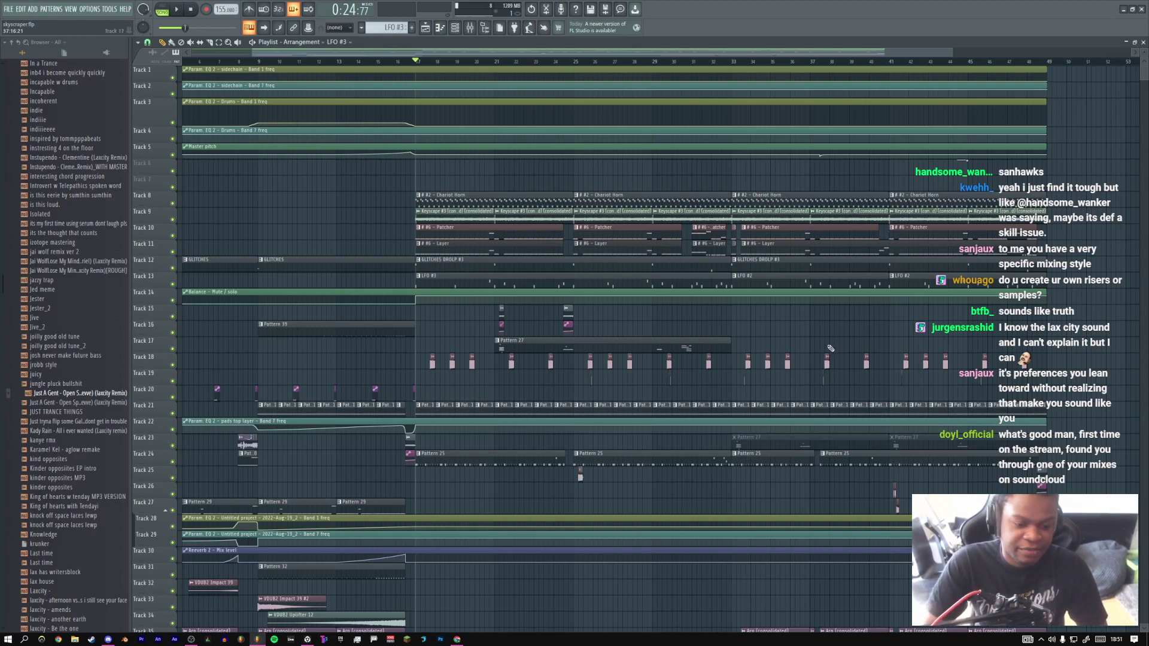
pyautogui.scroll(-4, 718, 364)
pyautogui.moveTo(233, 441); pyautogui.dragTo(374, 470)
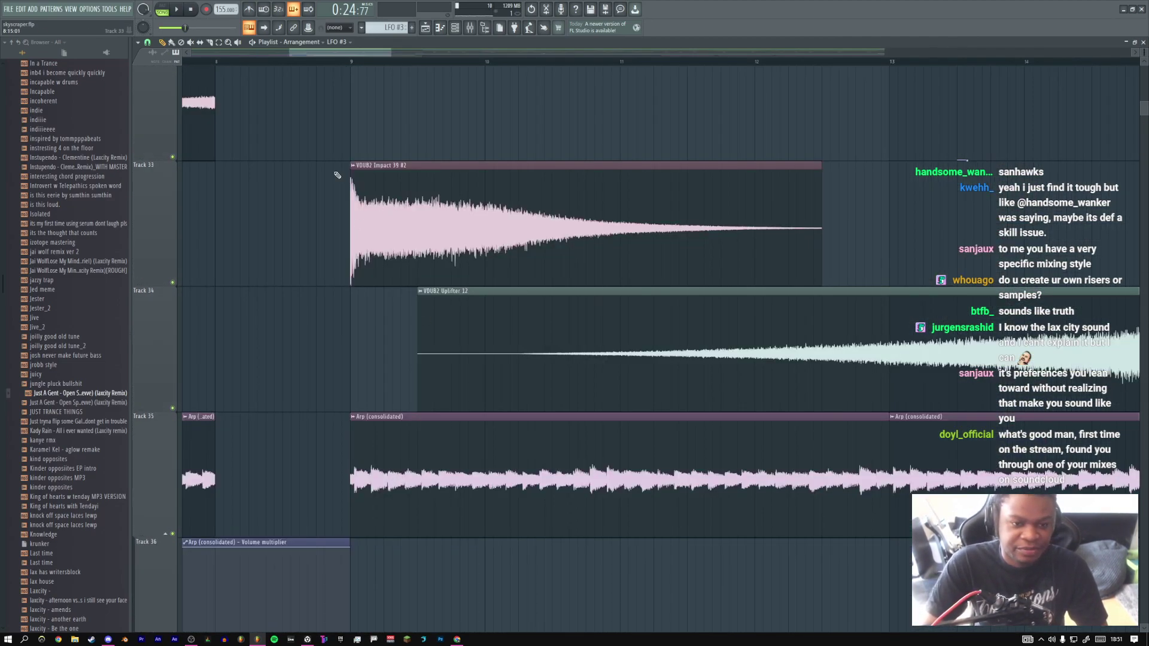
pyautogui.moveTo(333, 174); pyautogui.dragTo(420, 207)
pyautogui.click(480, 306)
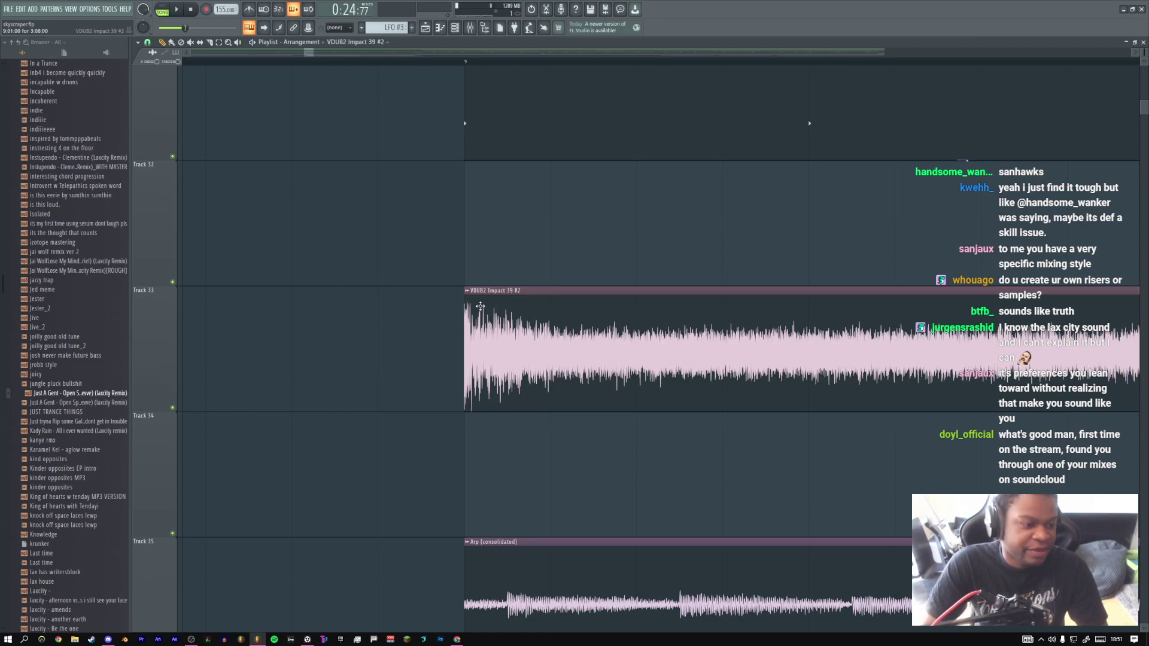
pyautogui.keyDown('ctrl'); pyautogui.rightClick(450, 293); pyautogui.keyUp('ctrl')
pyautogui.keyDown('ctrl'); pyautogui.rightClick(395, 512); pyautogui.keyUp('ctrl')
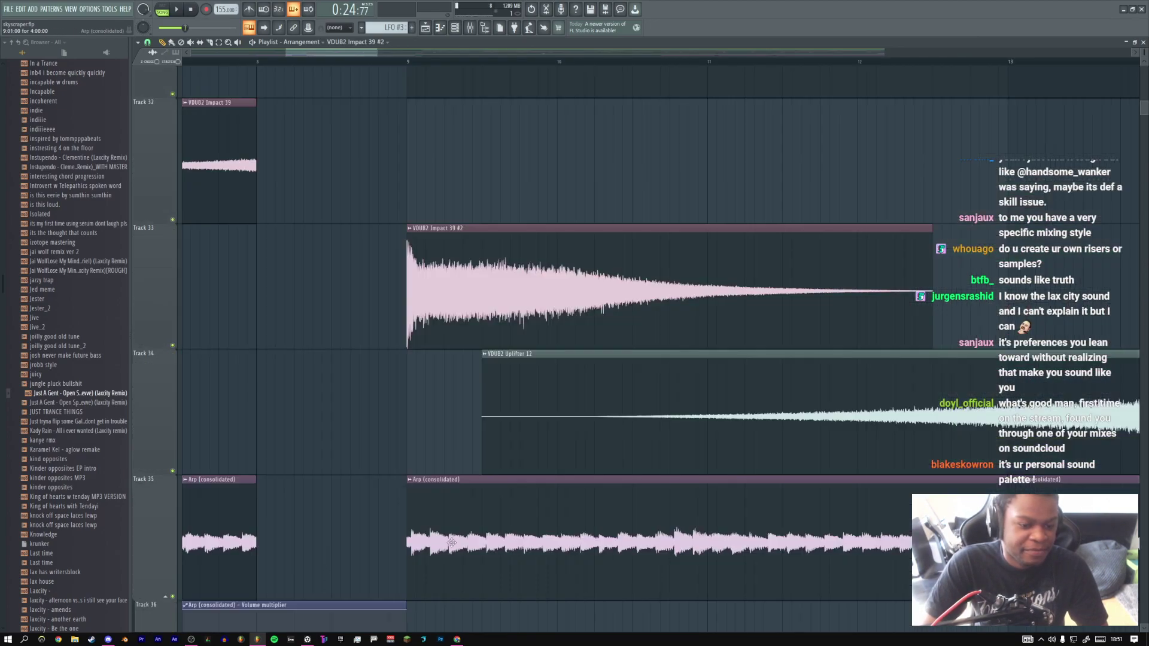
pyautogui.keyDown('ctrl'); pyautogui.rightClick(410, 470); pyautogui.keyUp('ctrl')
pyautogui.moveTo(273, 343); pyautogui.dragTo(653, 545)
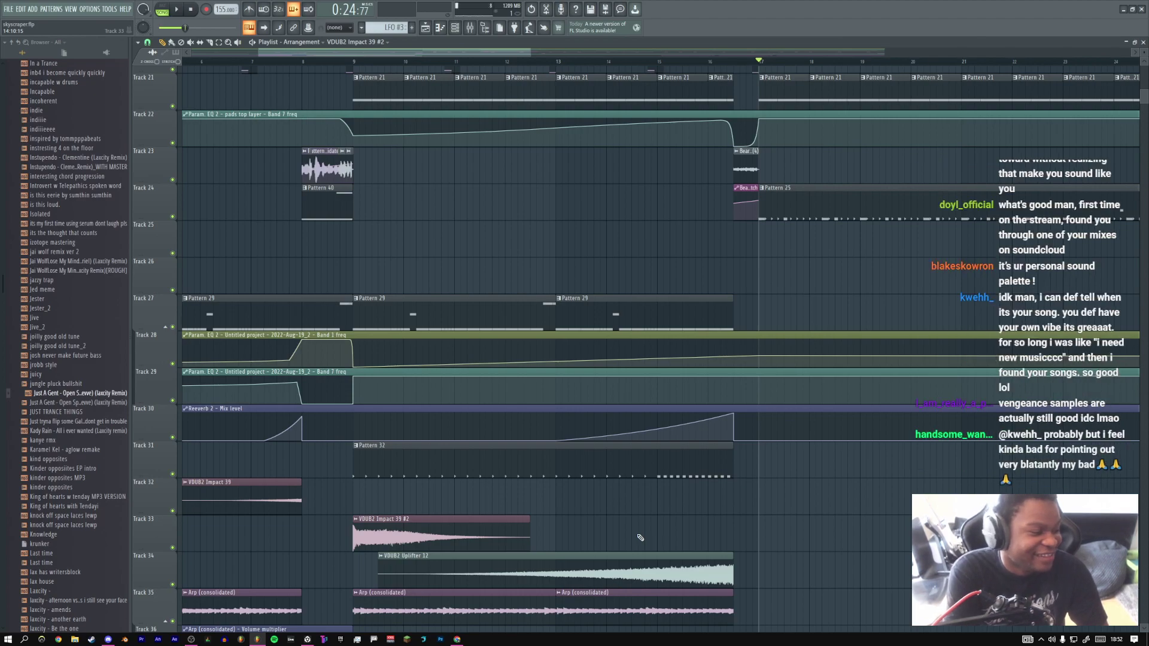
# Examine the automation and Pattern 21 clips on Tracks 20 to 22 before bar 17, and the opening of the drop
pyautogui.keyDown('ctrl'); pyautogui.rightClick(576, 486); pyautogui.keyUp('ctrl')
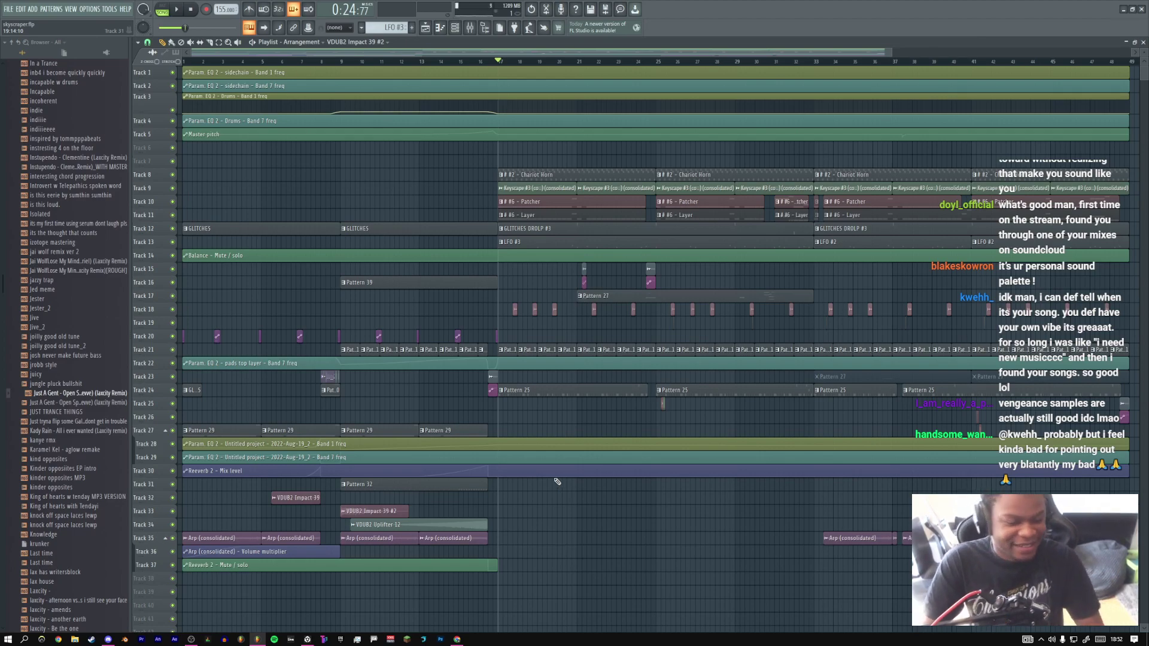
pyautogui.keyDown('ctrl'); pyautogui.rightClick(561, 479); pyautogui.keyUp('ctrl')
pyautogui.keyDown('ctrl'); pyautogui.rightClick(587, 464); pyautogui.keyUp('ctrl')
pyautogui.keyDown('ctrl'); pyautogui.rightClick(413, 315); pyautogui.keyUp('ctrl')
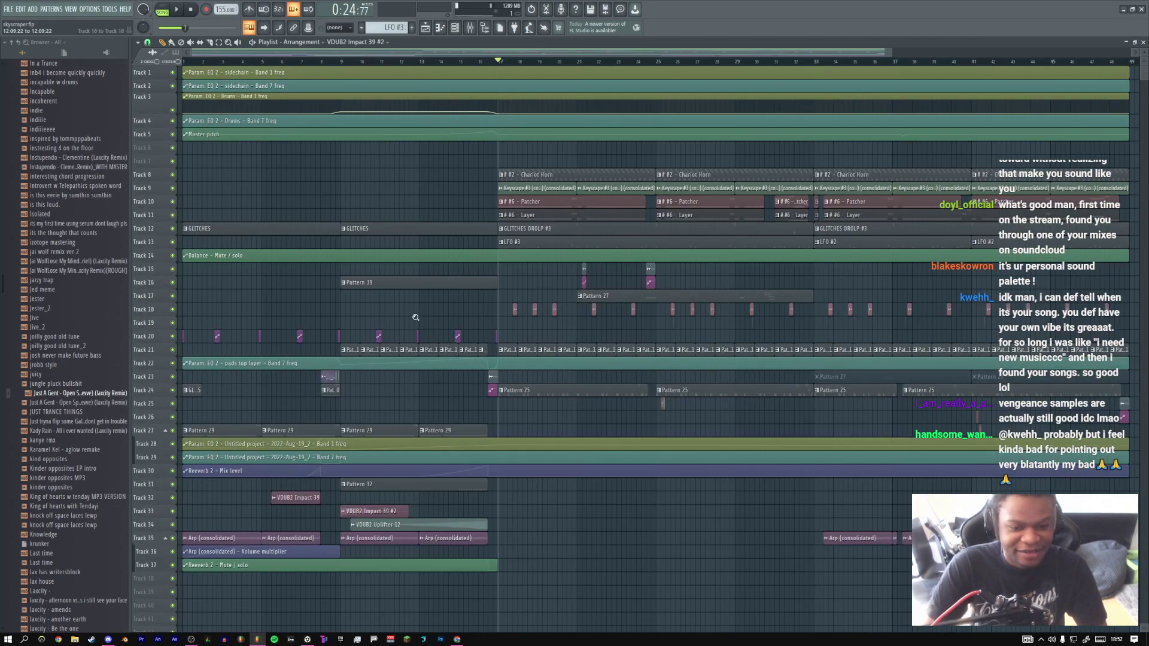
pyautogui.keyDown('ctrl'); pyautogui.rightClick(413, 314); pyautogui.keyUp('ctrl')
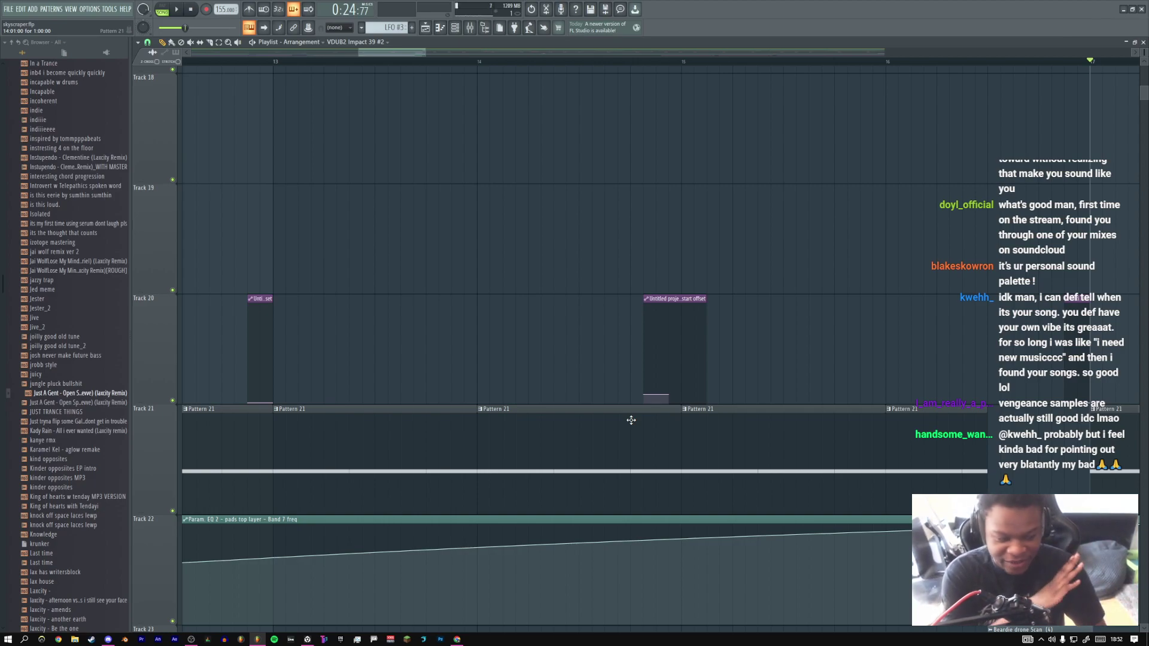
pyautogui.scroll(3, 581, 372)
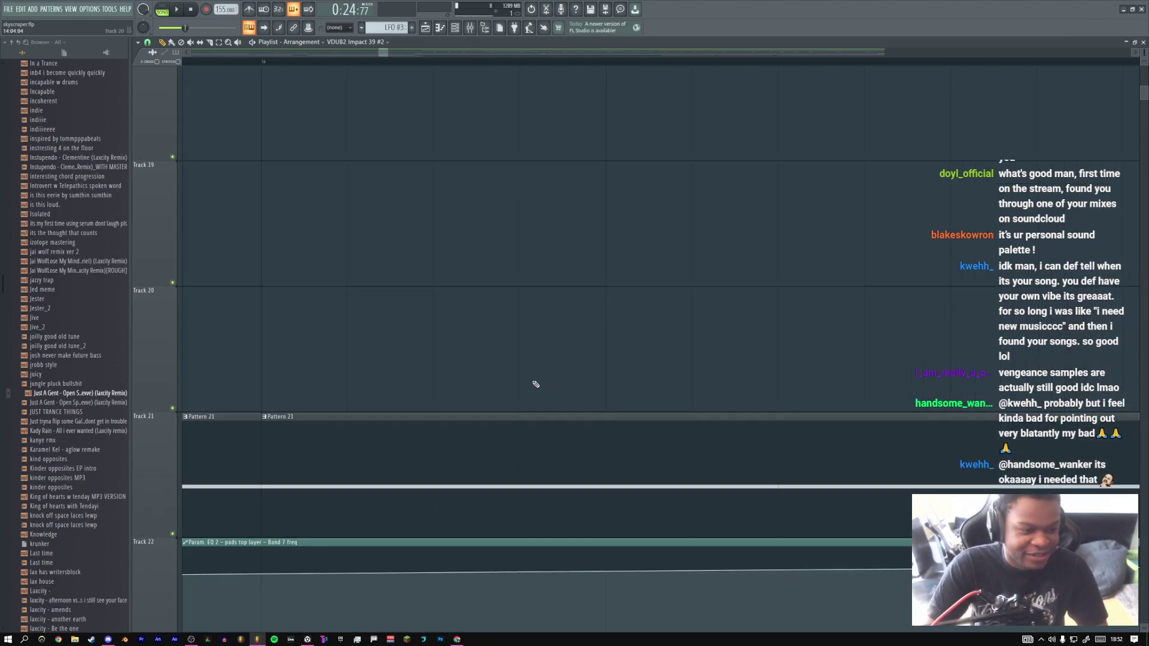
pyautogui.scroll(-5, 536, 384)
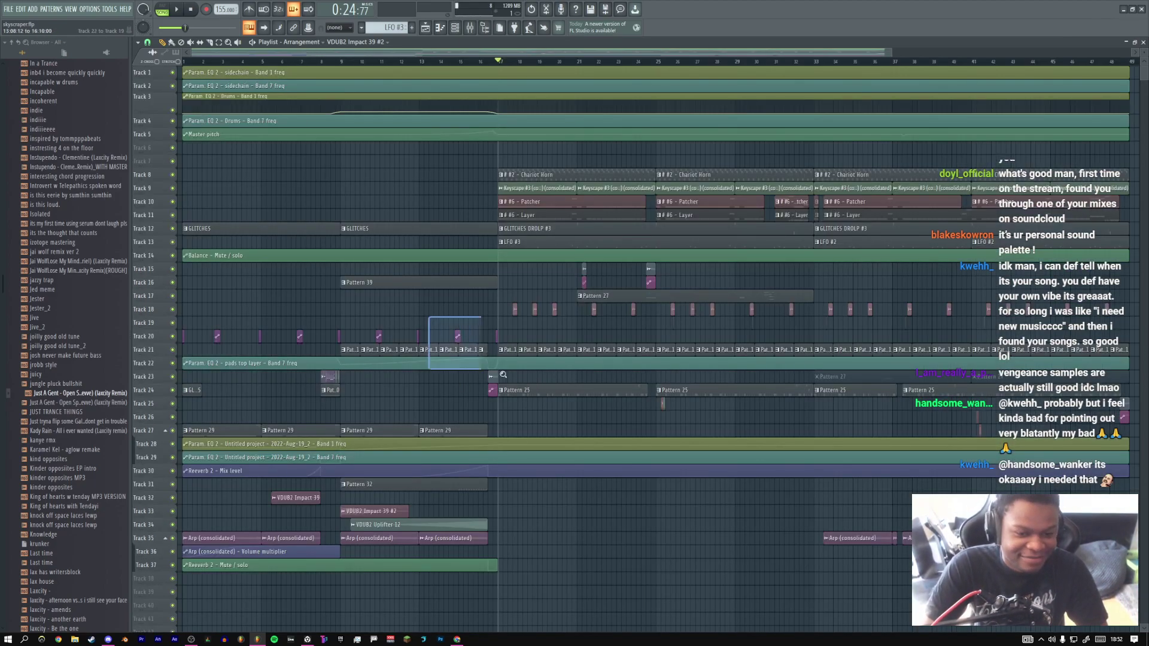
pyautogui.scroll(3, 440, 329)
pyautogui.scroll(2, 506, 371)
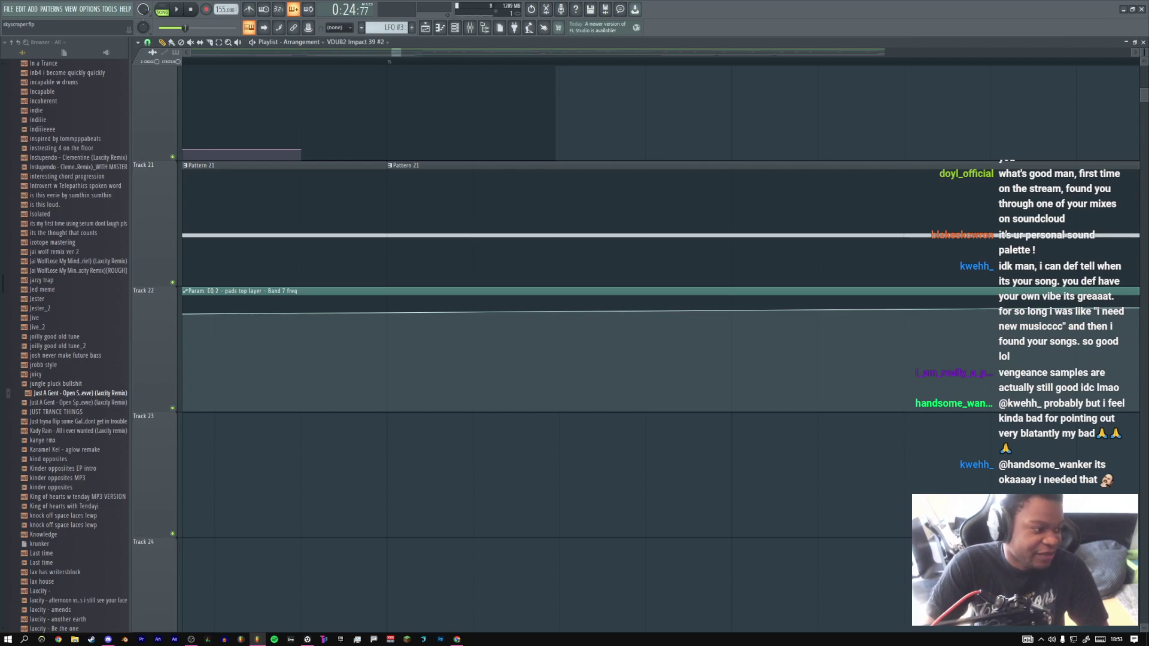
pyautogui.keyDown('ctrl'); pyautogui.rightClick(479, 452); pyautogui.keyUp('ctrl')
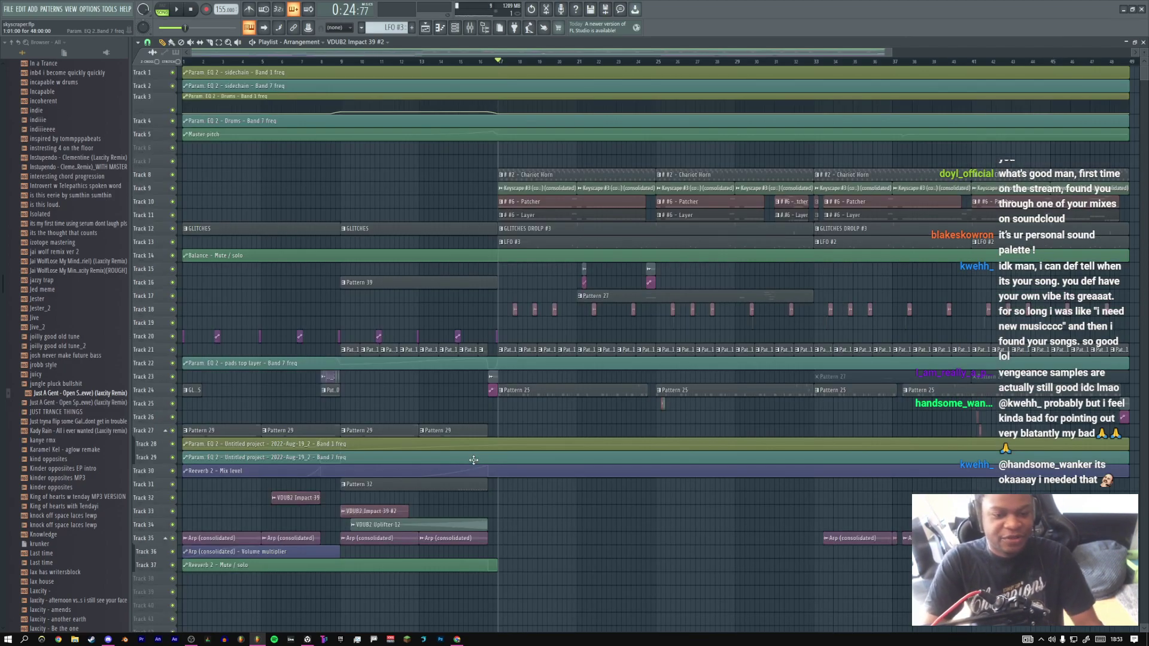
pyautogui.moveTo(434, 128); pyautogui.dragTo(717, 451)
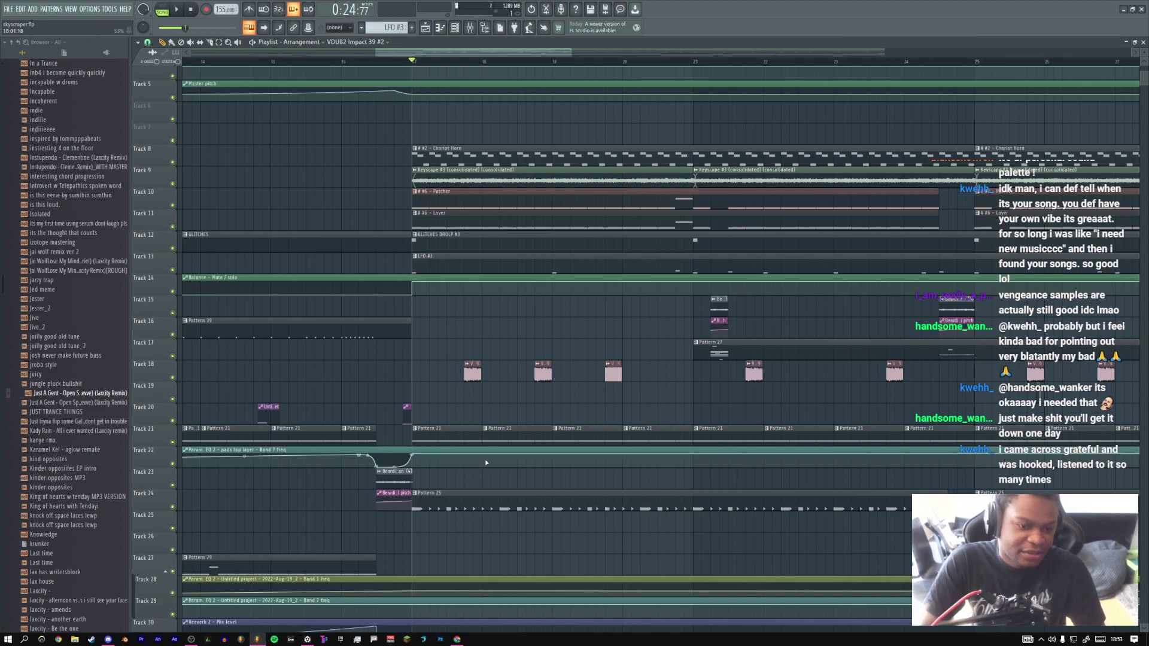
pyautogui.keyDown('ctrl'); pyautogui.rightClick(457, 378); pyautogui.keyUp('ctrl')
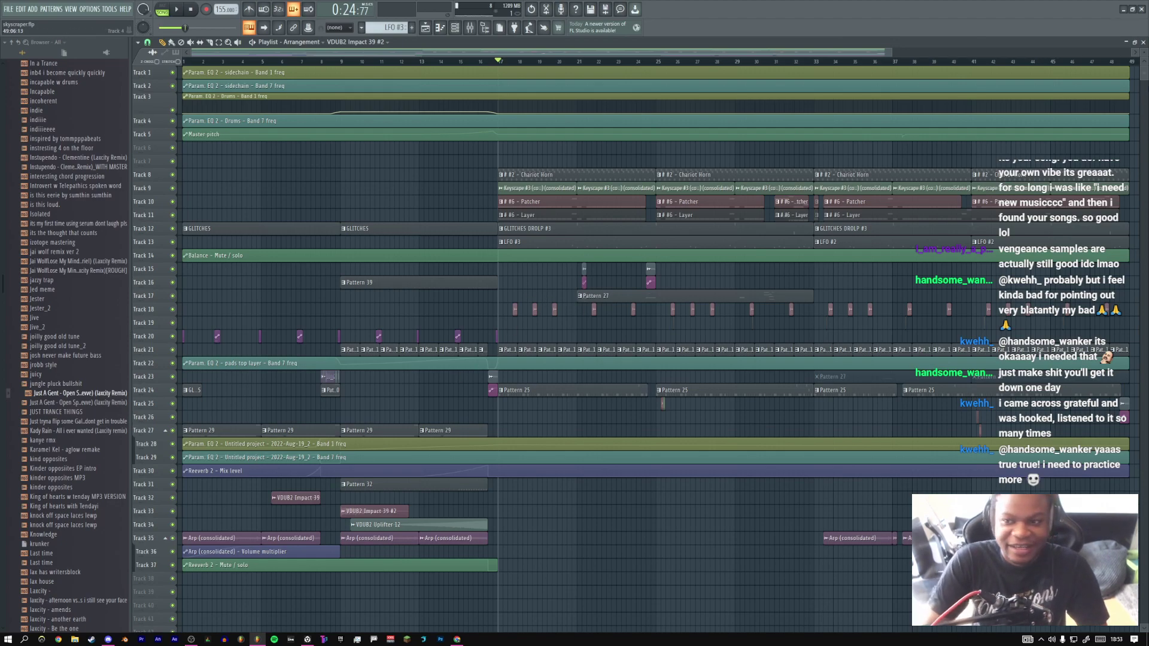
# Mark bars 9 to 17 in the playlist, clear that selection and start playback from bar 9
pyautogui.scroll(2, 458, 377)
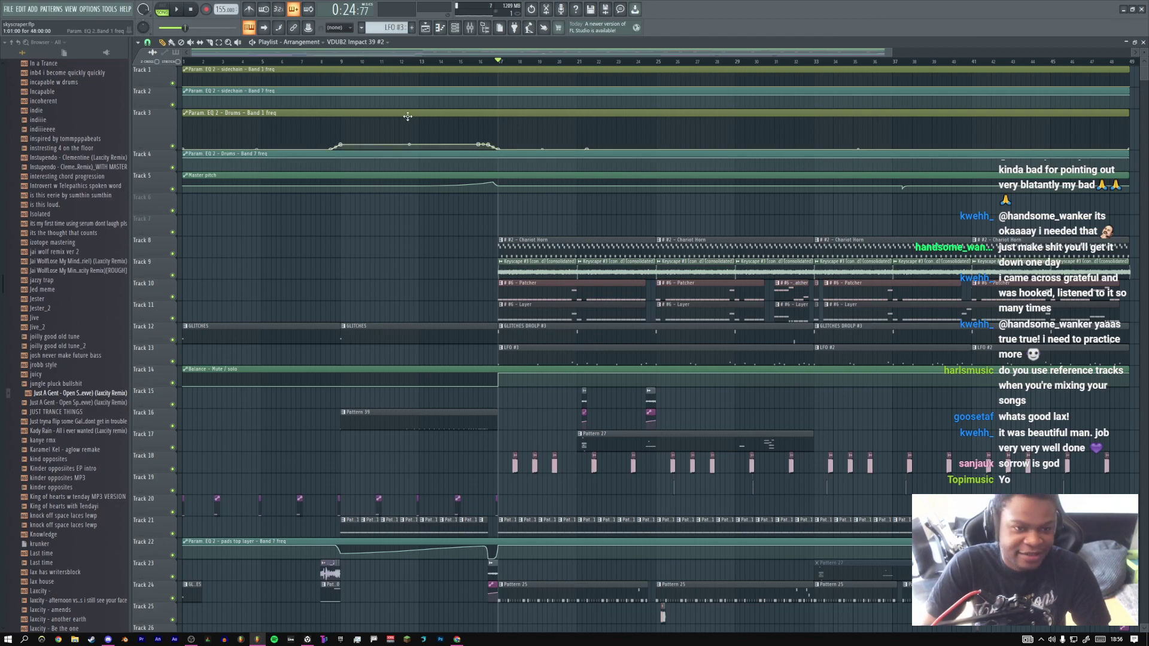
pyautogui.moveTo(344, 63); pyautogui.dragTo(498, 64)
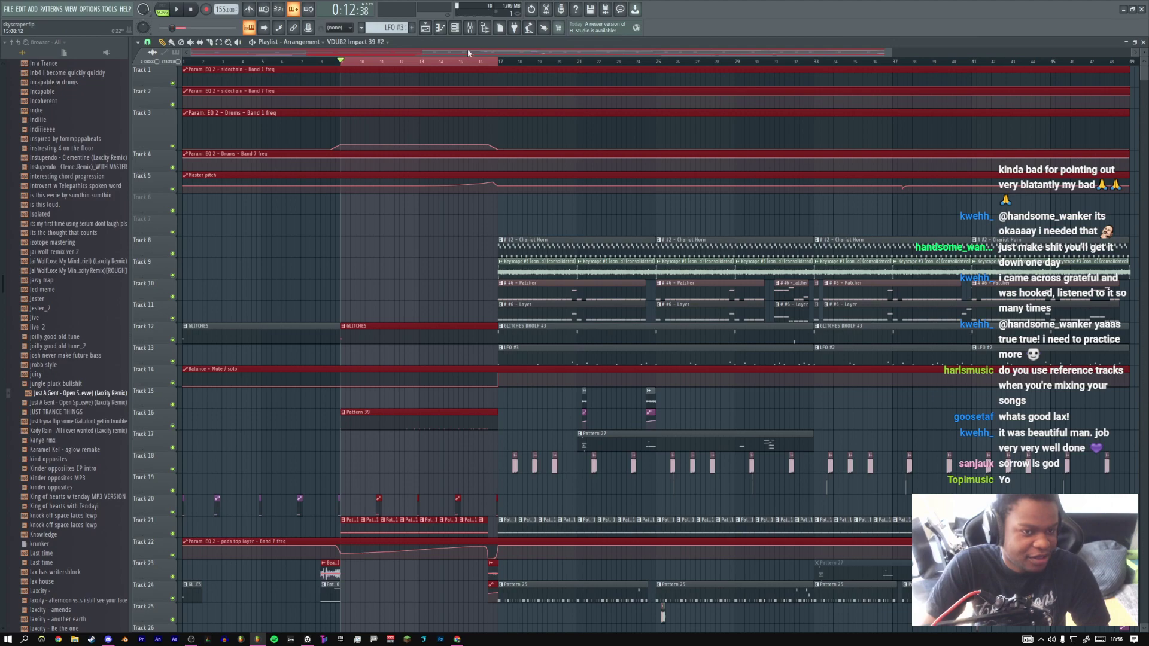
pyautogui.keyDown('ctrl'); pyautogui.click(461, 64); pyautogui.keyUp('ctrl')
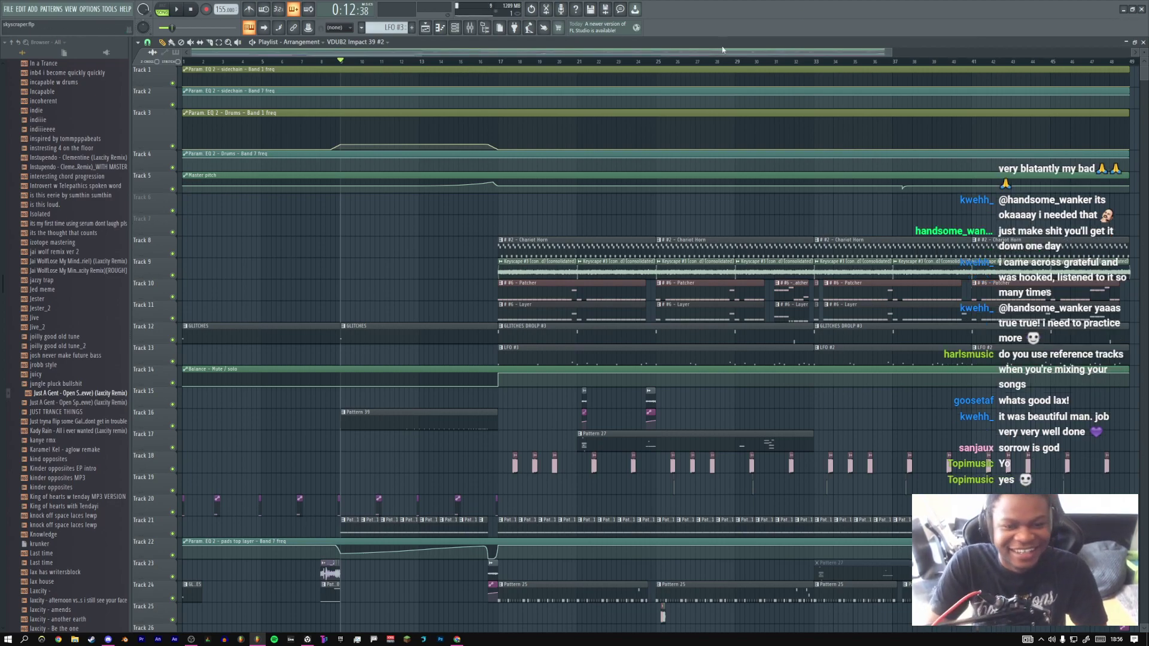
pyautogui.press('space')
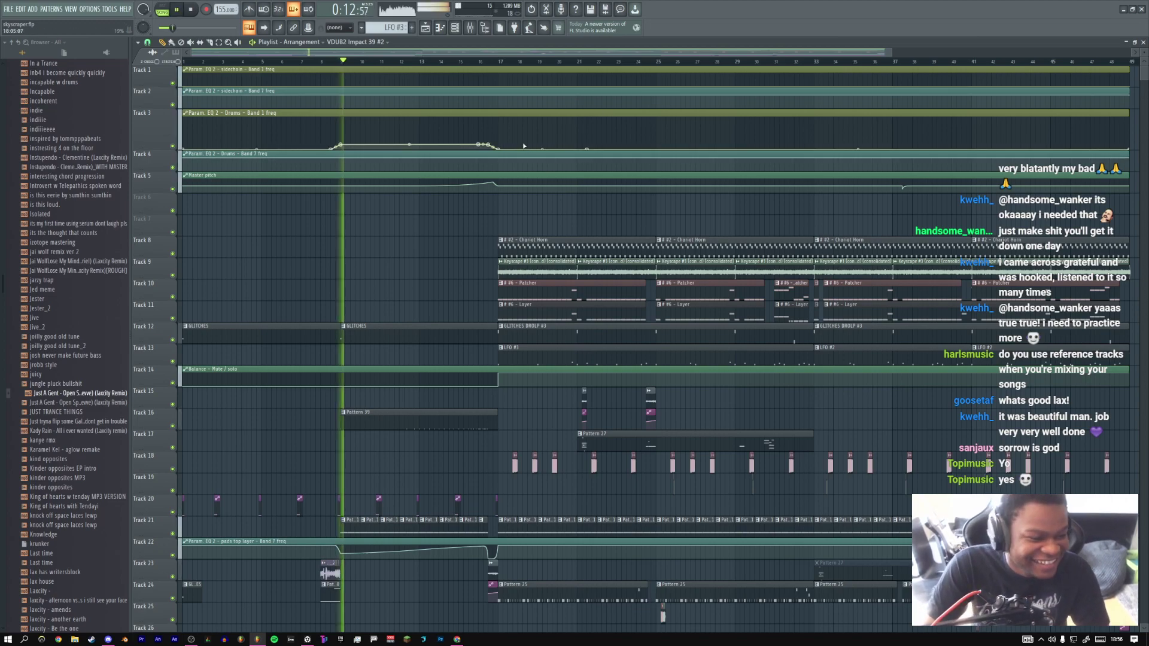
# Play the opening of the drop from bar 17, stop, and move the playhead back to around bar 10
pyautogui.click(499, 62)
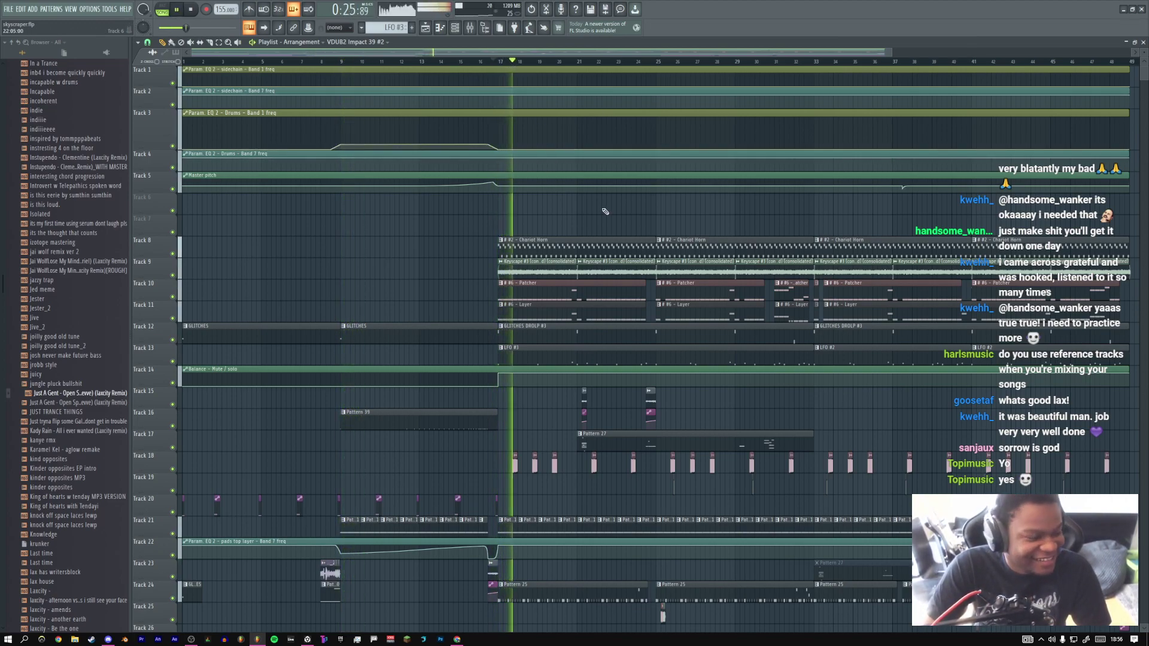
pyautogui.press('space')
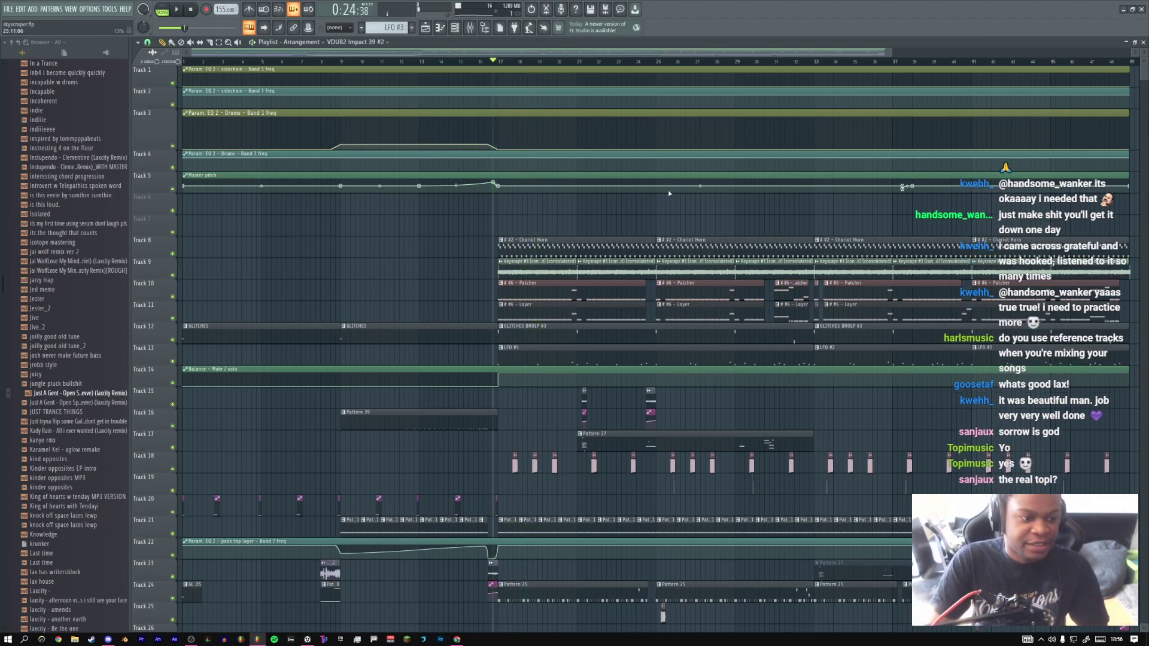
pyautogui.click(502, 62)
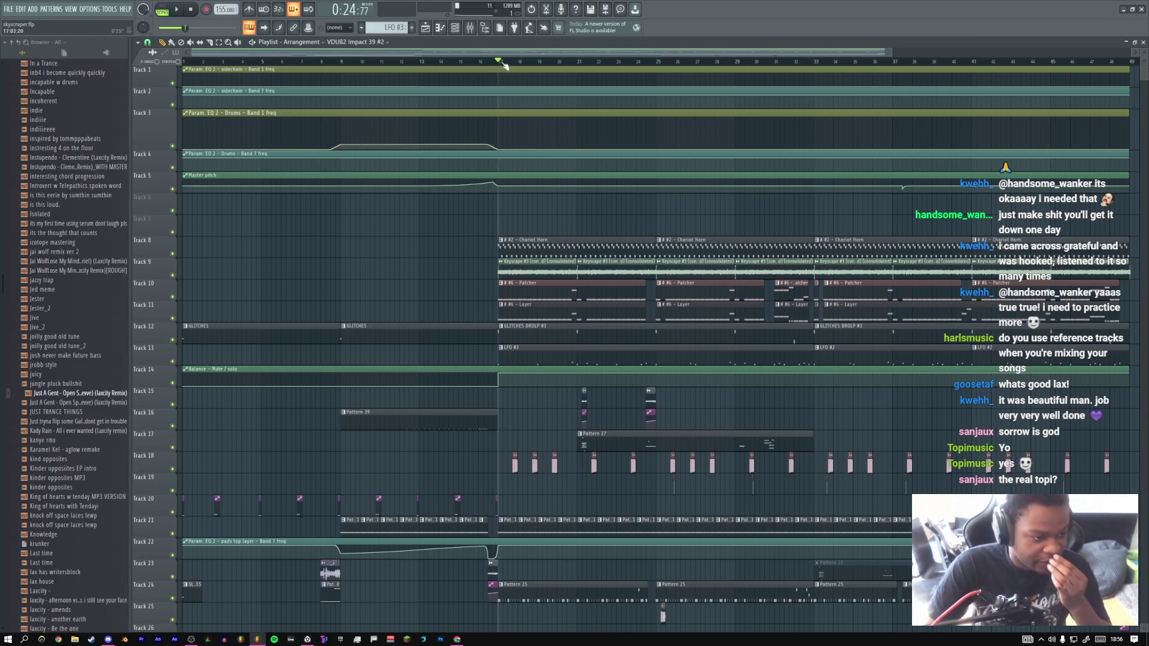
pyautogui.moveTo(501, 63); pyautogui.dragTo(186, 63)
pyautogui.moveTo(269, 64); pyautogui.dragTo(360, 63)
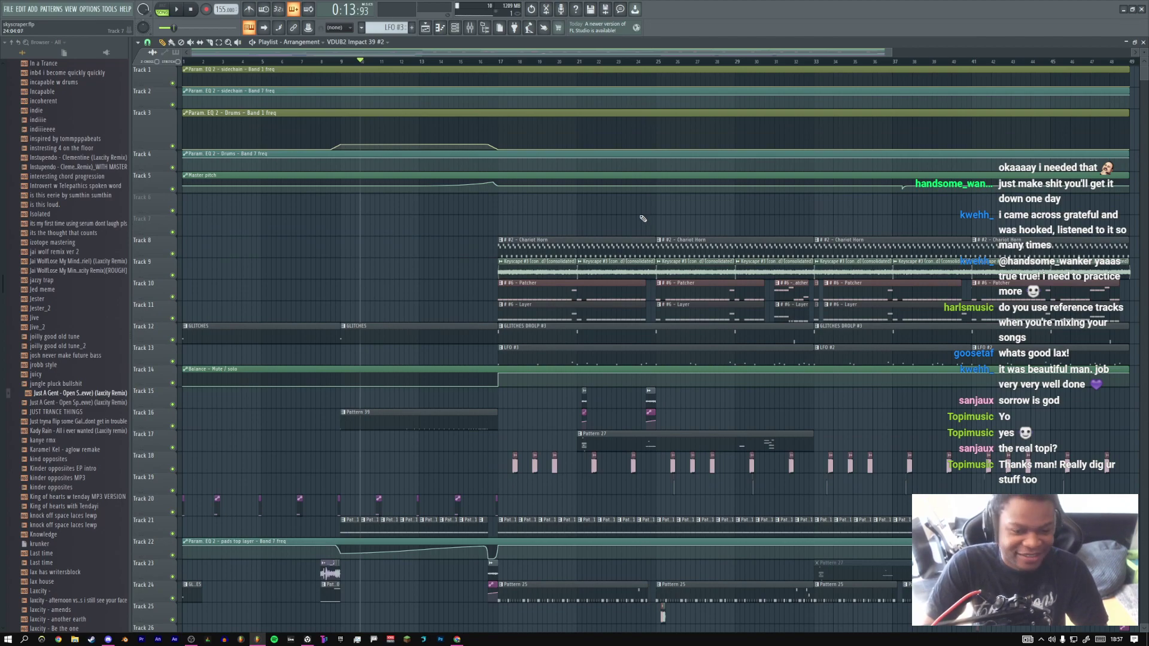
# Examine the layered clips that enter at the drop on Tracks 8 to 17 within the whole arrangement
pyautogui.moveTo(487, 242); pyautogui.dragTo(520, 249)
pyautogui.keyDown('ctrl'); pyautogui.rightClick(520, 246); pyautogui.keyUp('ctrl')
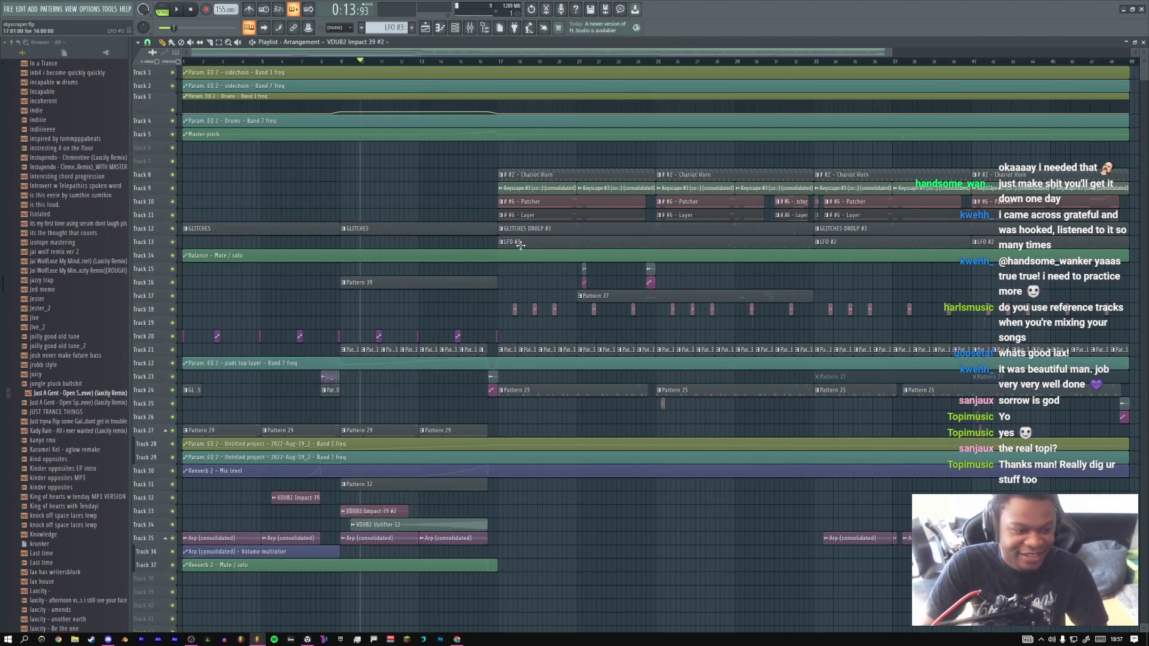
pyautogui.moveTo(463, 182); pyautogui.dragTo(690, 292)
pyautogui.keyDown('ctrl'); pyautogui.rightClick(532, 251); pyautogui.keyUp('ctrl')
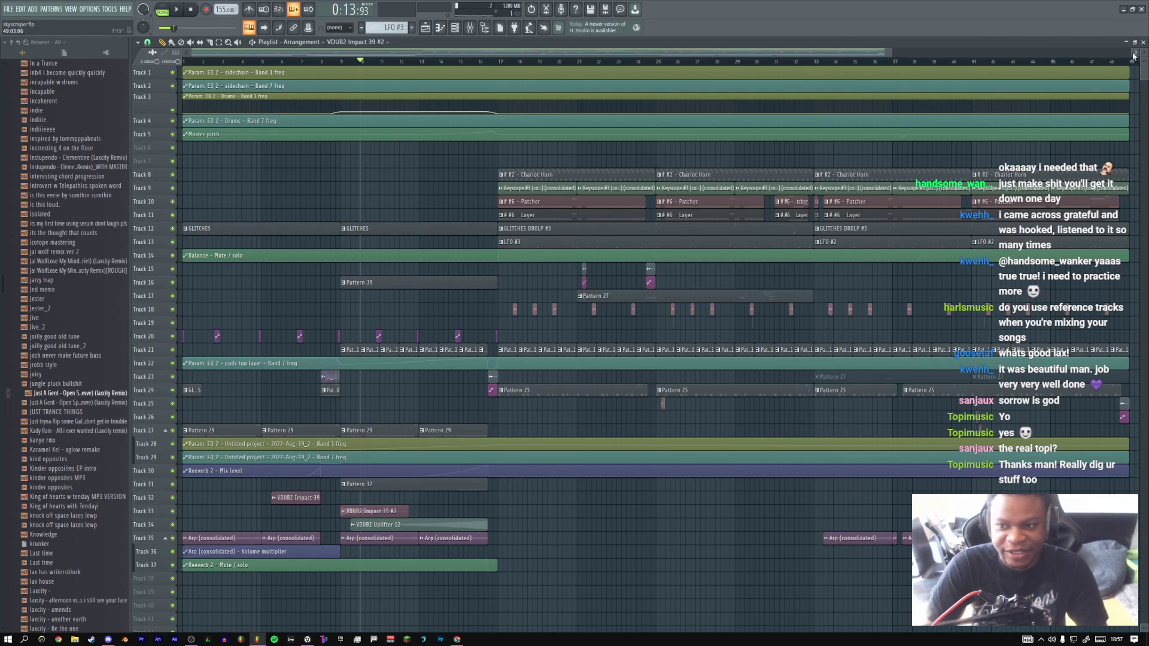
pyautogui.scroll(2, 1137, 57)
pyautogui.scroll(-4, 589, 238)
pyautogui.scroll(4, 587, 239)
# Place the playhead at bar 17 and trace the section up to about bar 24
pyautogui.click(498, 61)
pyautogui.scroll(-4, 566, 143)
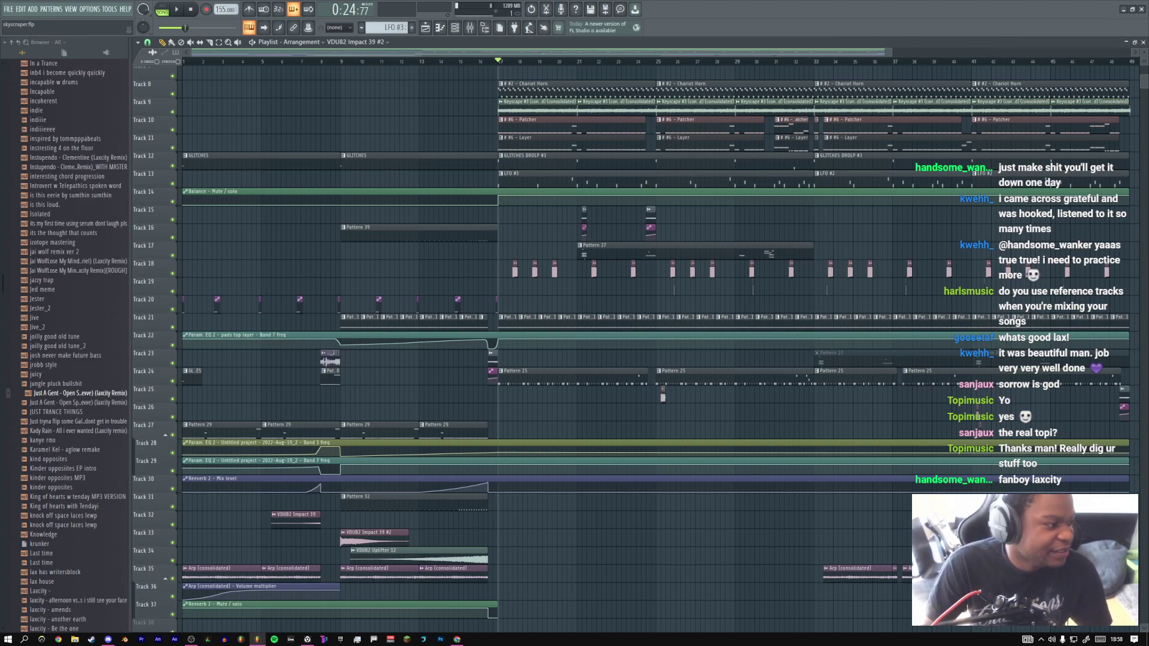
pyautogui.moveTo(498, 63); pyautogui.dragTo(647, 65)
pyautogui.rightClick(648, 64)
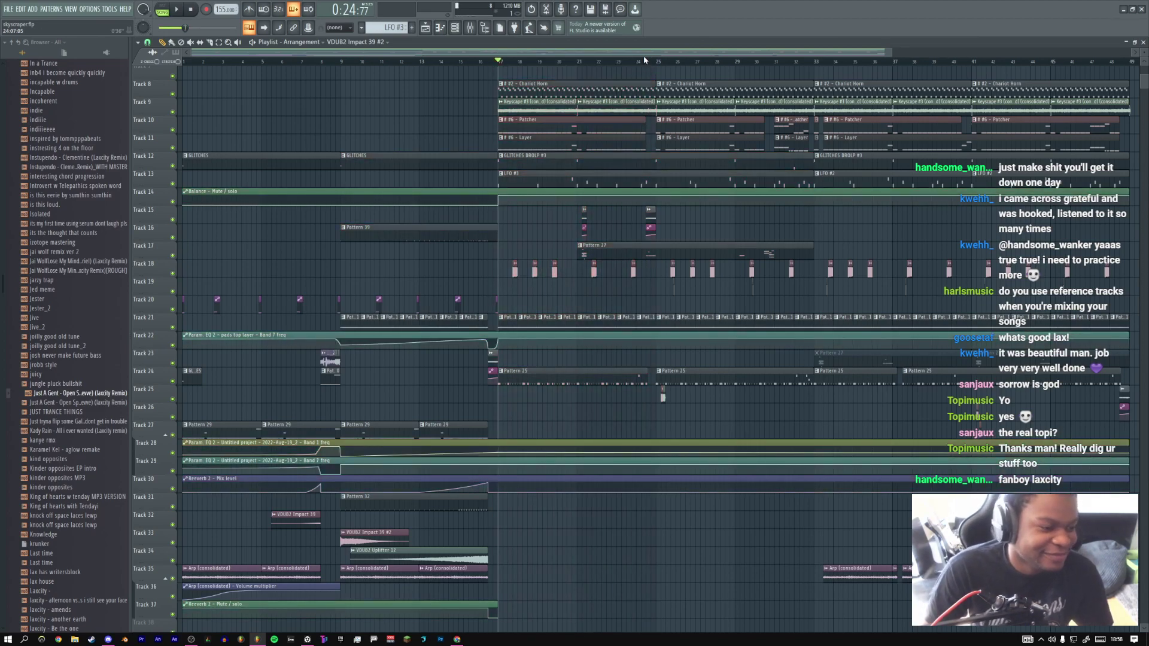
pyautogui.moveTo(643, 64)
pyautogui.mouseDown()
pyautogui.moveTo(705, 64)
pyautogui.moveTo(499, 62)
pyautogui.mouseUp()
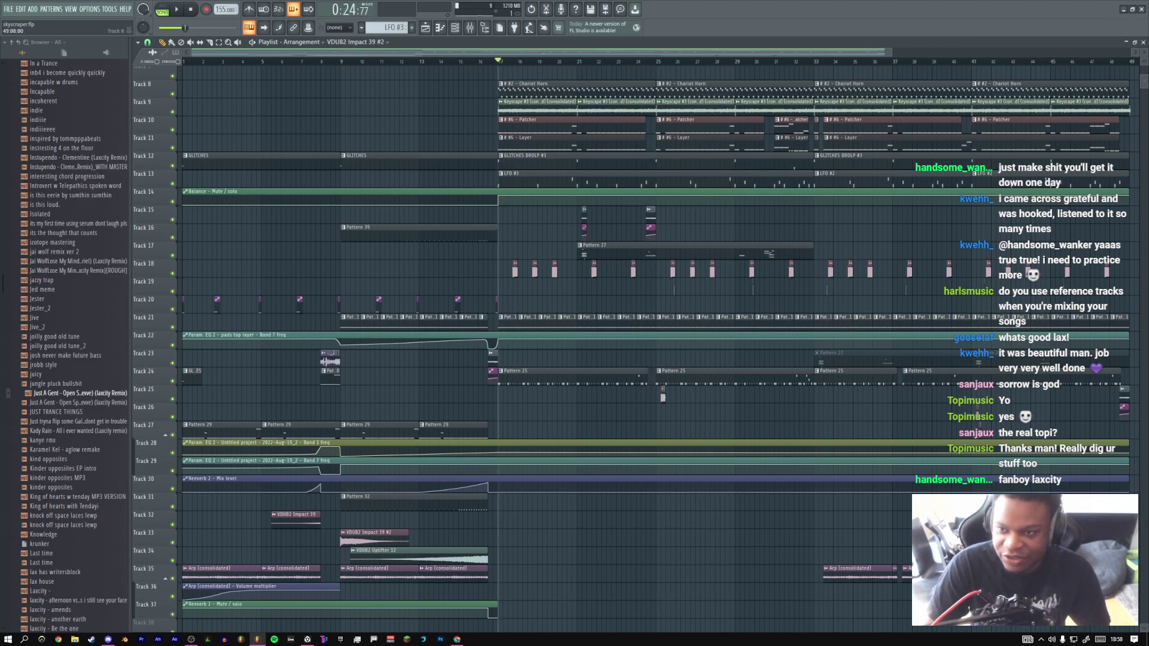
# Play the drop from just before bar 17, restarting from the same point once
pyautogui.scroll(3, 660, 136)
pyautogui.scroll(1, 659, 136)
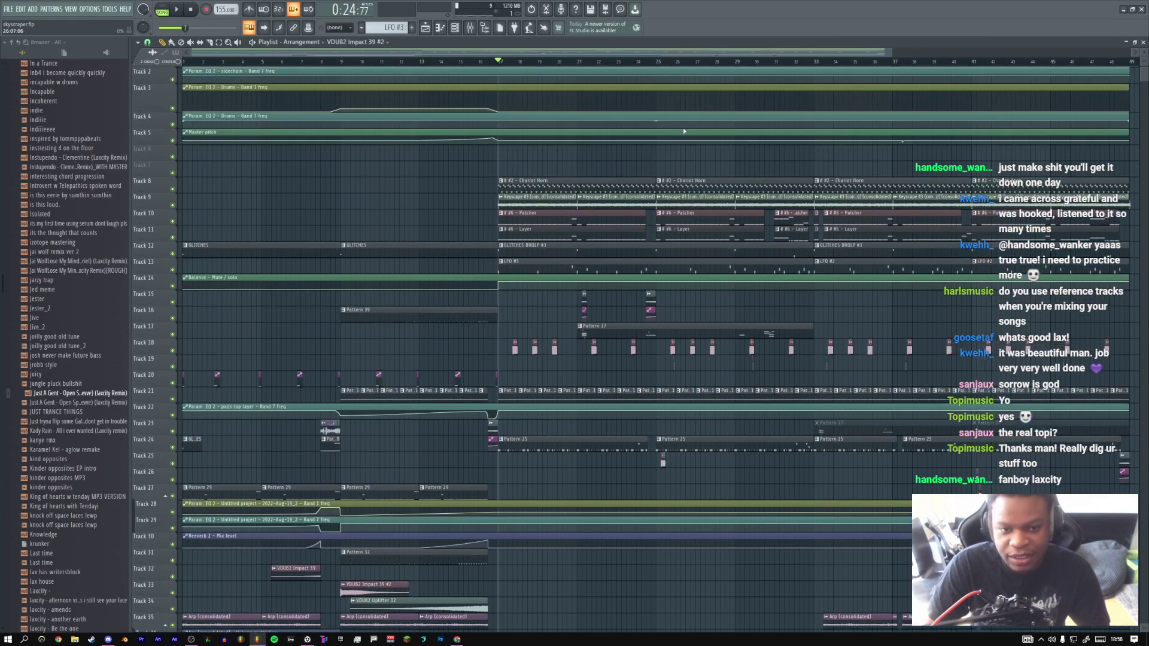
pyautogui.click(490, 62)
pyautogui.press('space')
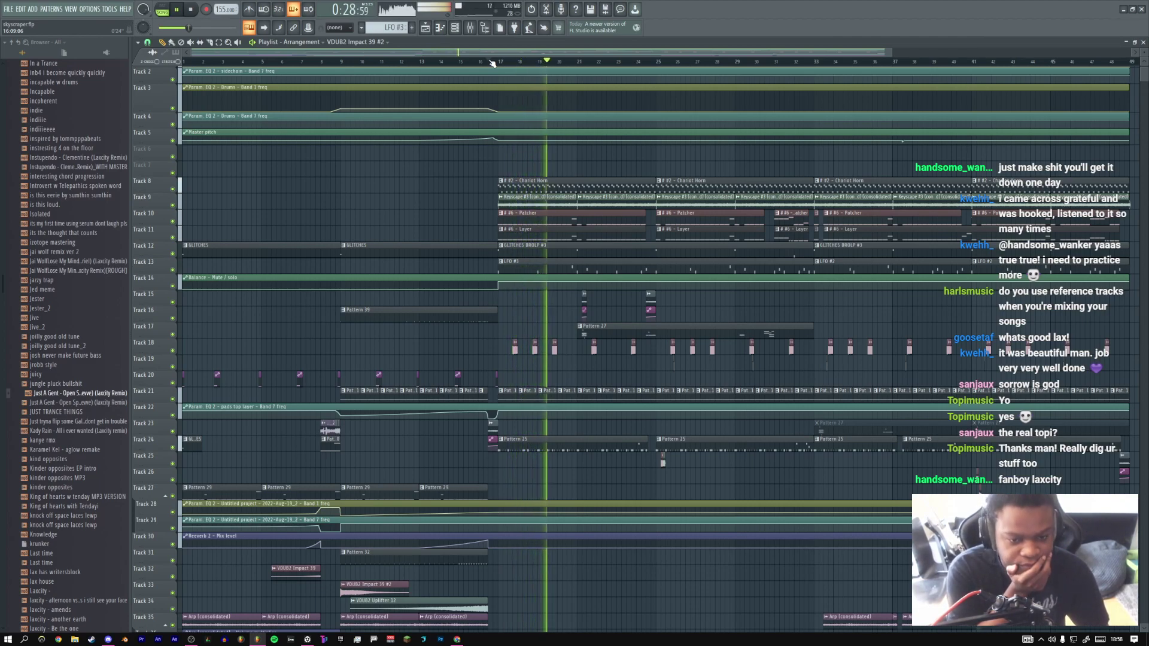
pyautogui.click(492, 62)
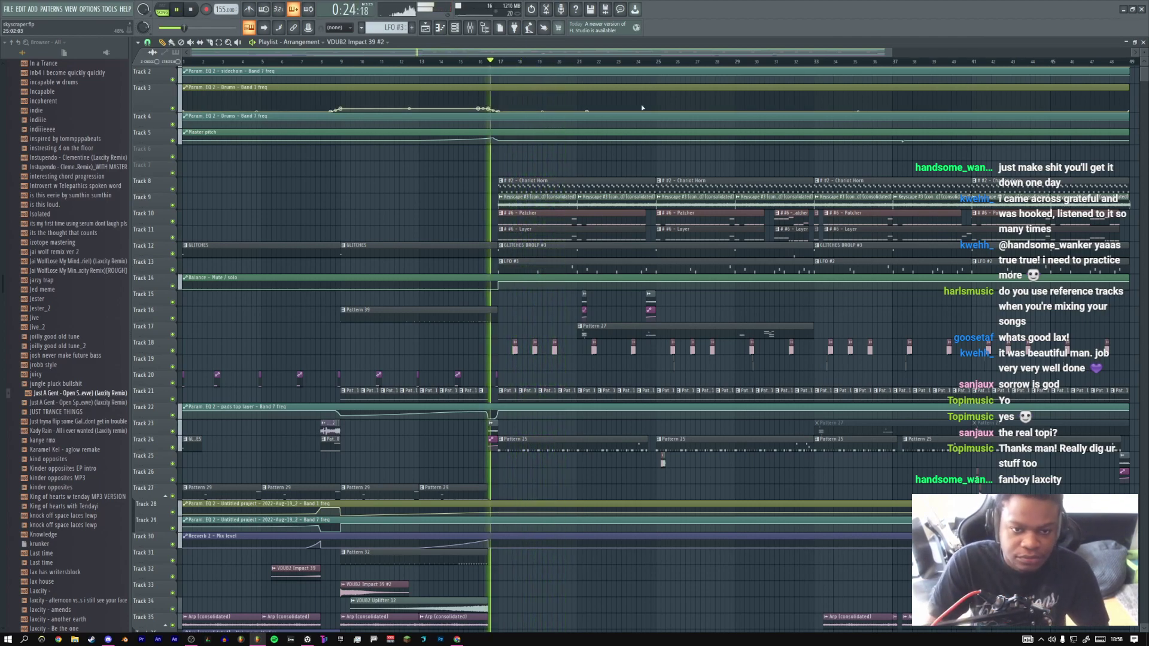
# Open the VDUB2 Impact 49 clip from Track 18 and add Fruity Balance to slot 4 of its mixer track
pyautogui.doubleClick(551, 349)
pyautogui.press('space')
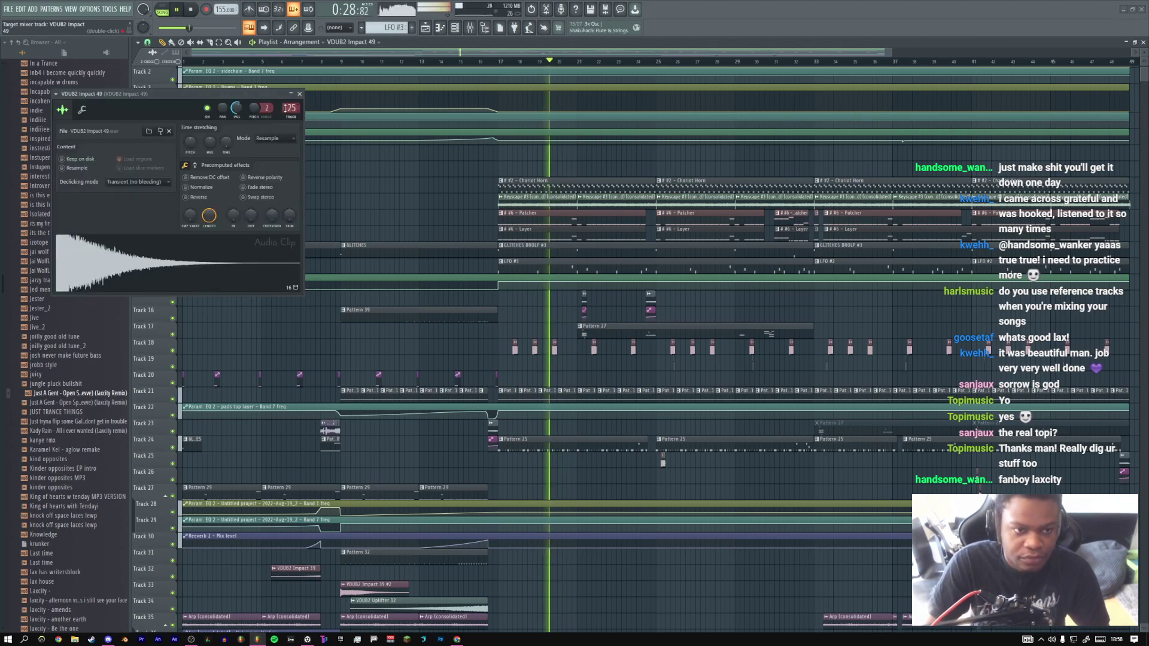
pyautogui.press('F9')
pyautogui.click(1054, 119)
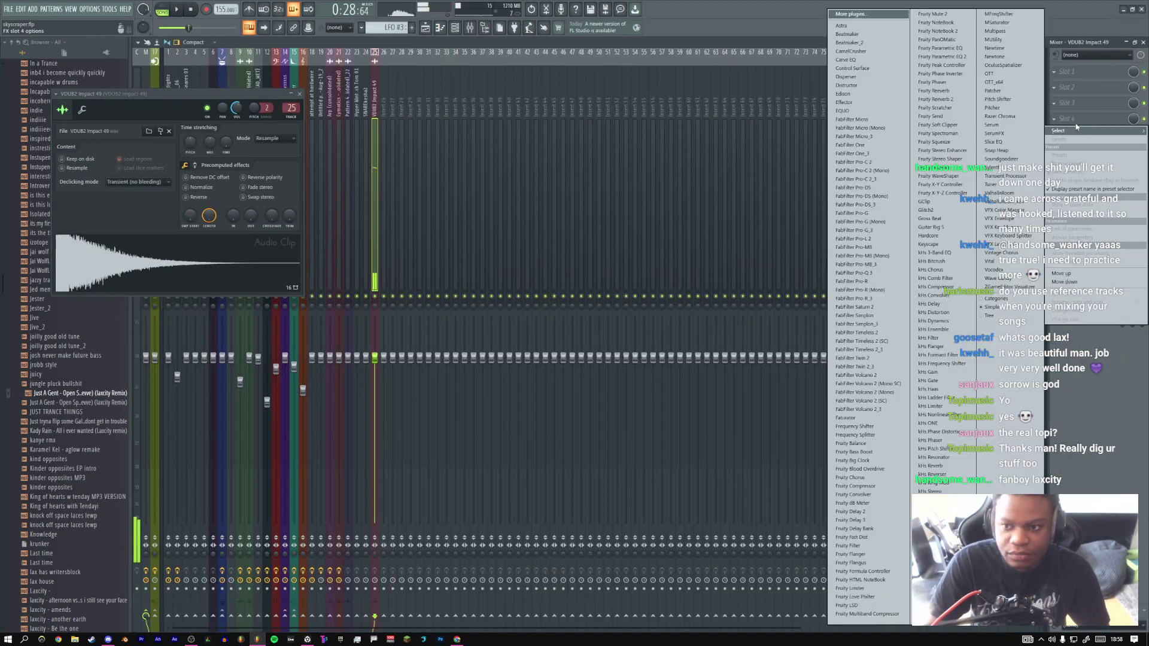
pyautogui.click(850, 444)
# Link the Fruity Balance volume to the internal controller "sidechain for fruity balance - Articulator 1" and accept
pyautogui.rightClick(166, 169)
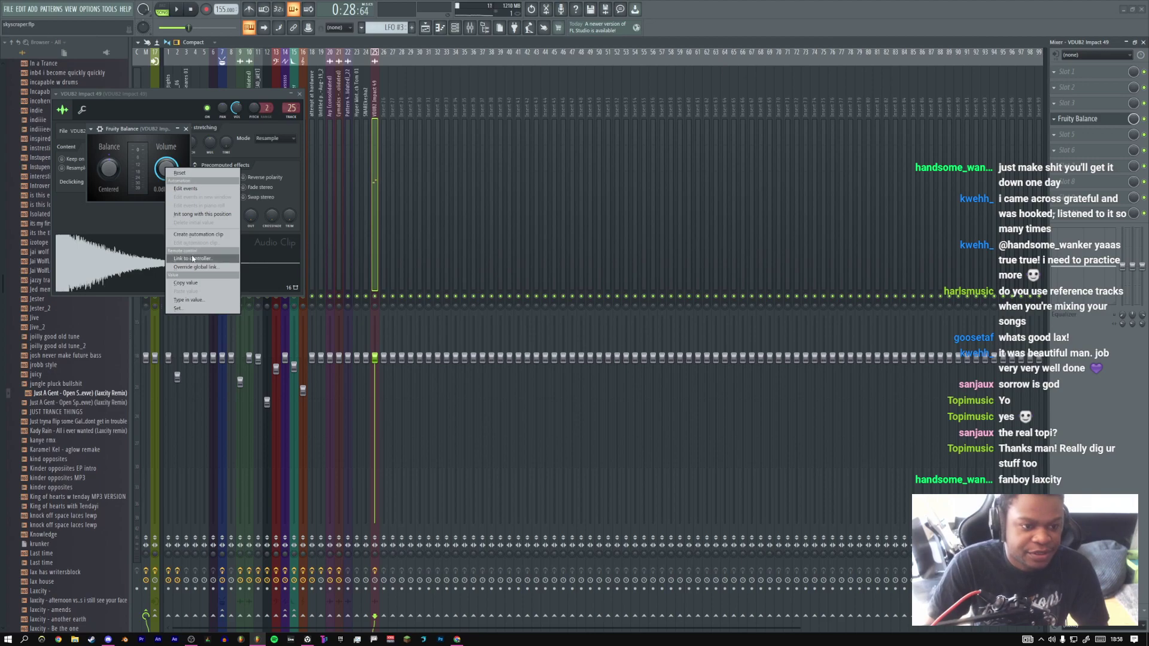
pyautogui.click(192, 258)
pyautogui.click(553, 312)
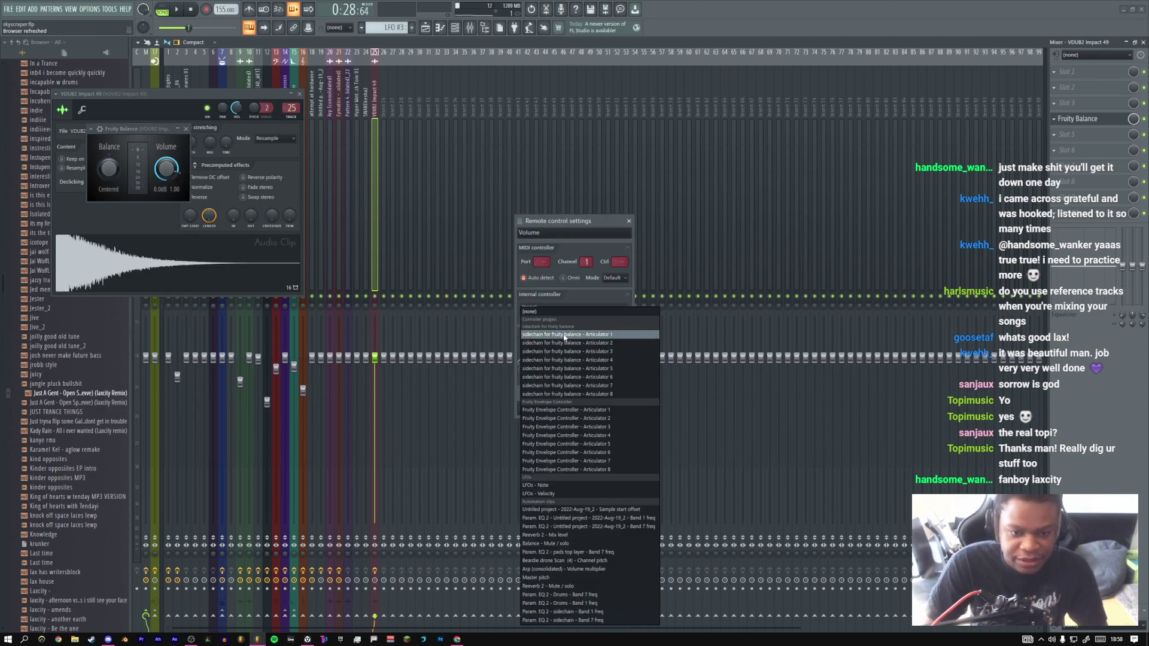
pyautogui.click(563, 335)
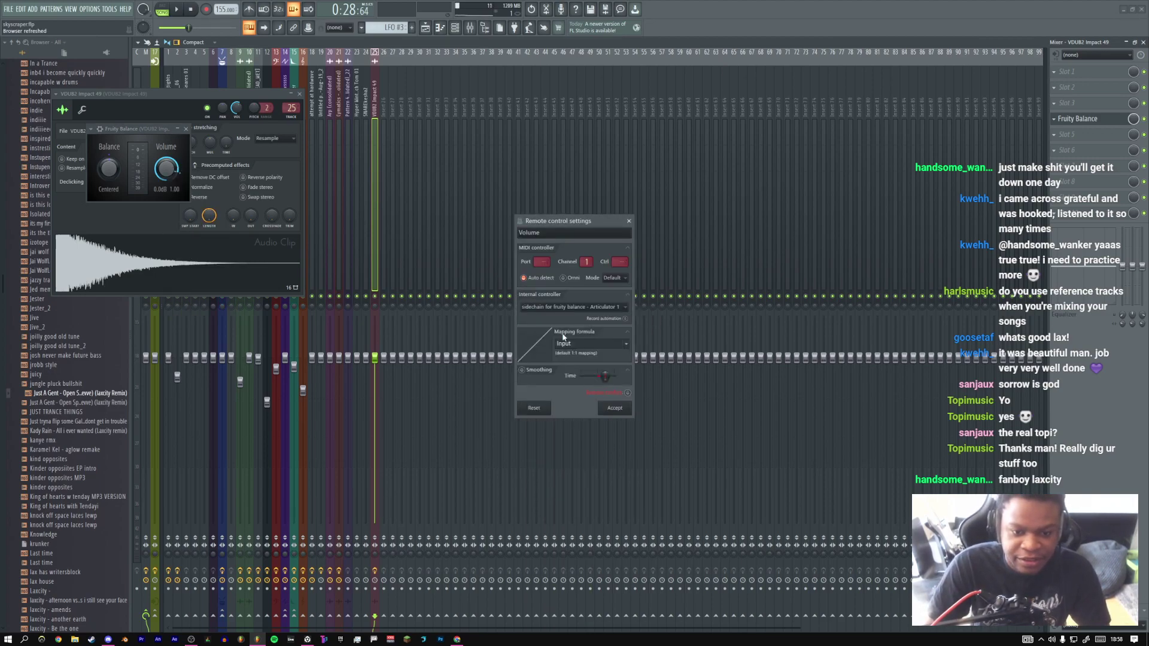
pyautogui.click(615, 408)
# Play the drop with the sidechained impact, checking the mixer levels and the playlist, and stop
pyautogui.press('space')
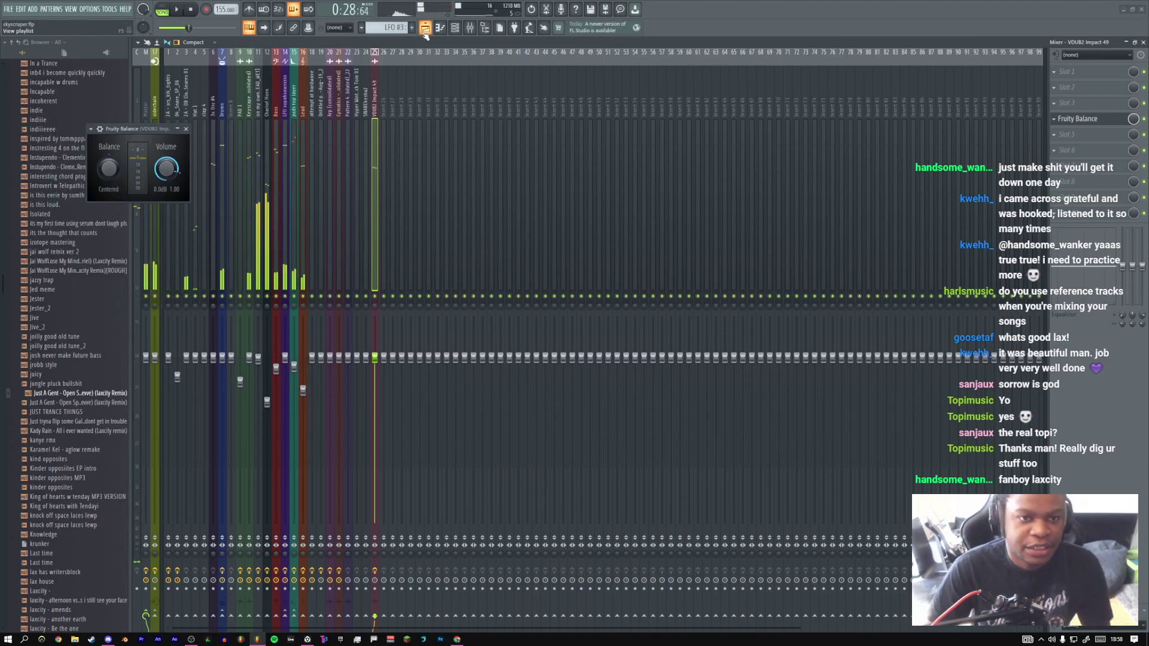
pyautogui.press('F5')
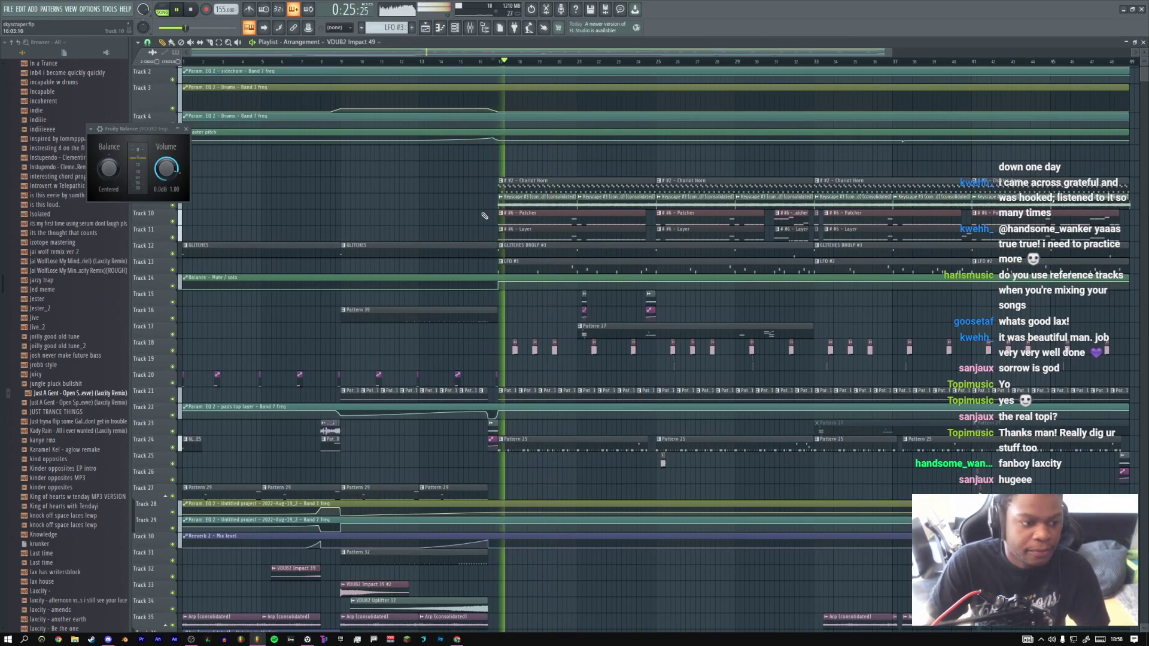
pyautogui.press('F9')
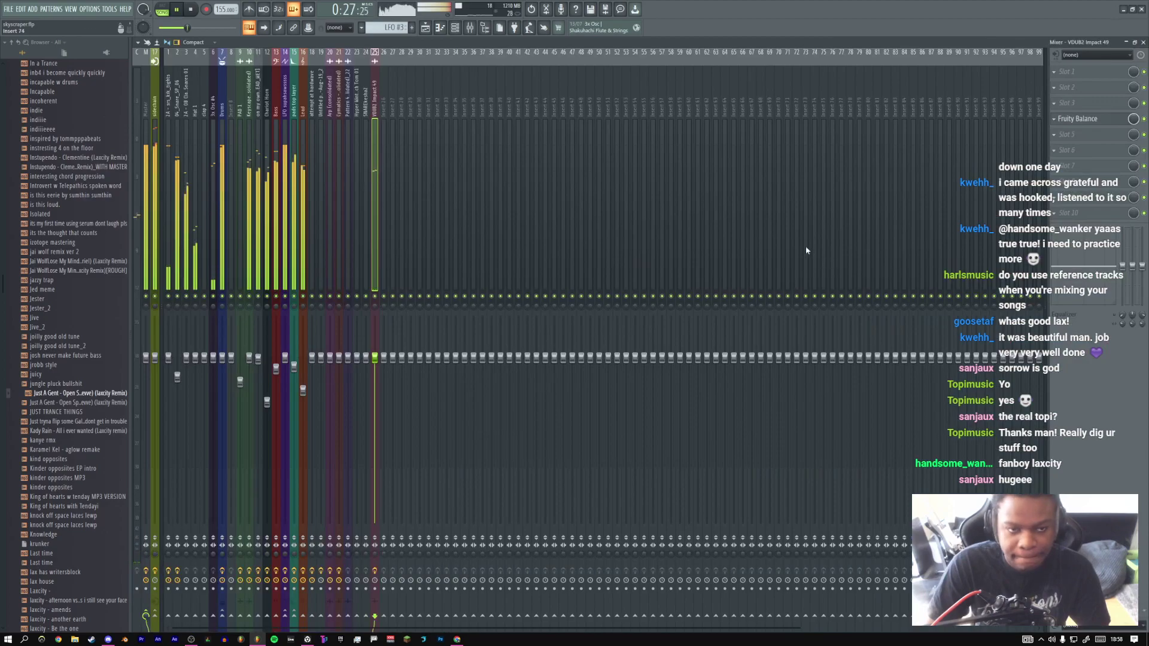
pyautogui.press('F5')
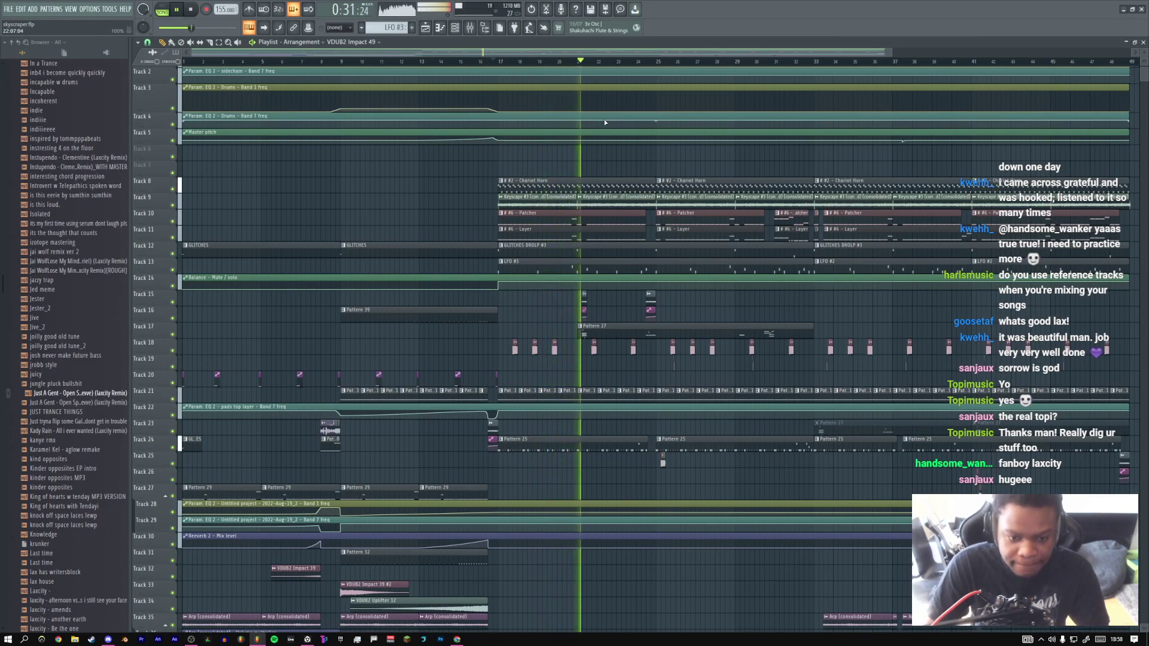
pyautogui.press('space')
# Delete the short C5 note late in bar 3 of Pattern 25's Layer #2 part and audition the result
pyautogui.doubleClick(552, 442)
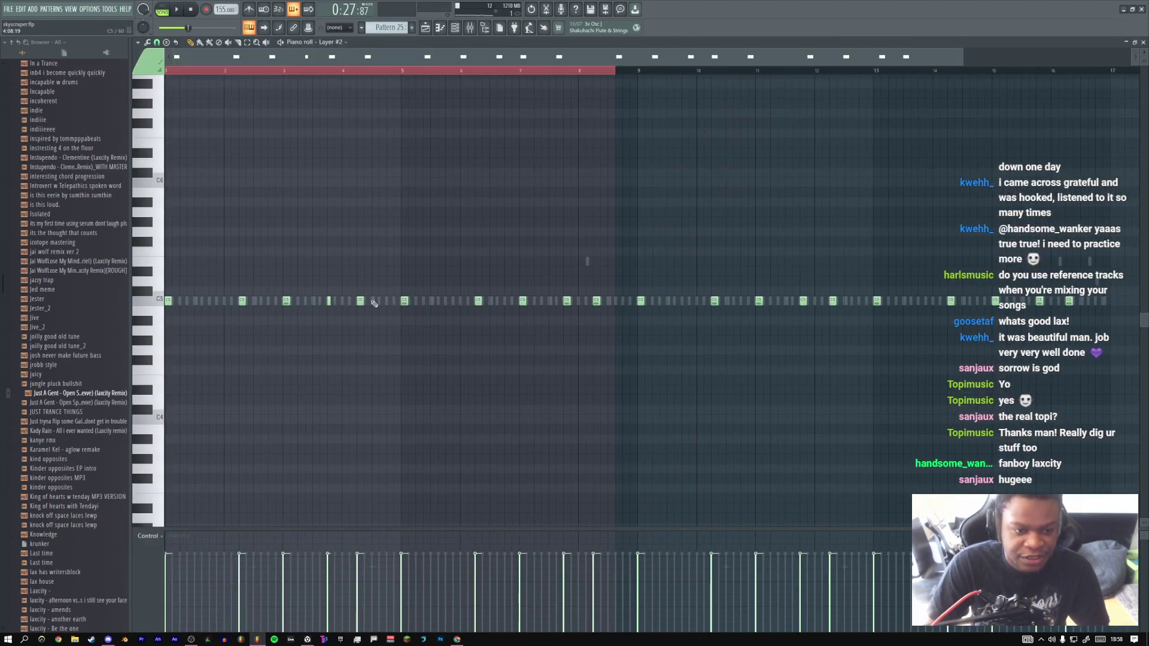
pyautogui.press('space')
pyautogui.rightClick(328, 301)
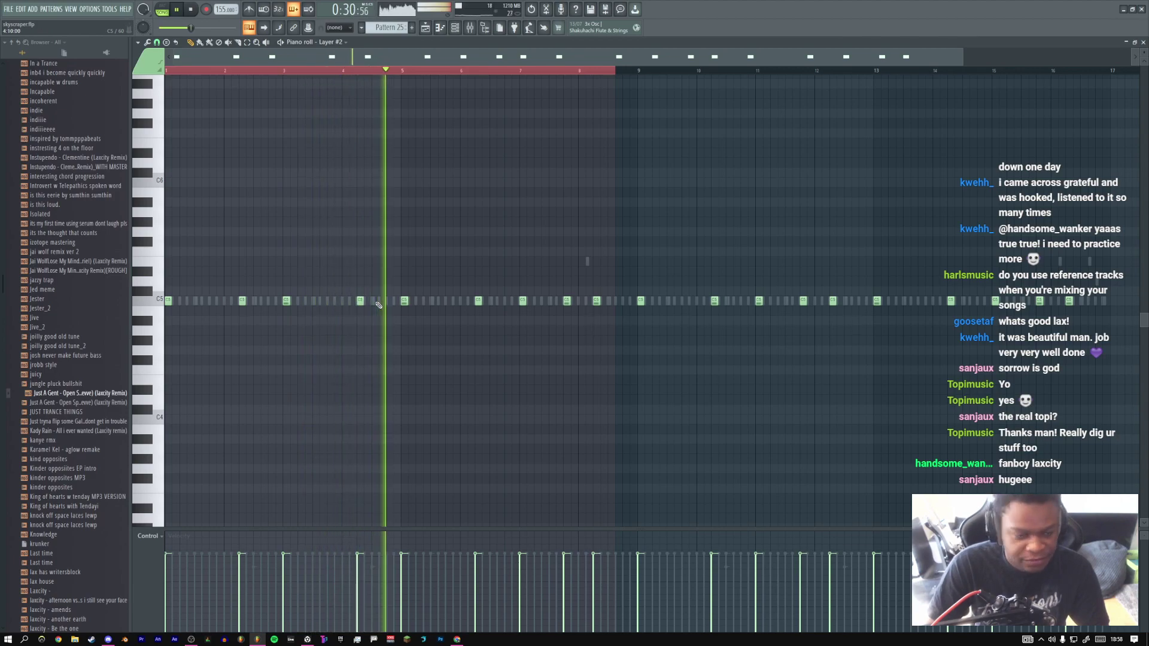
pyautogui.press('space')
pyautogui.press('space')
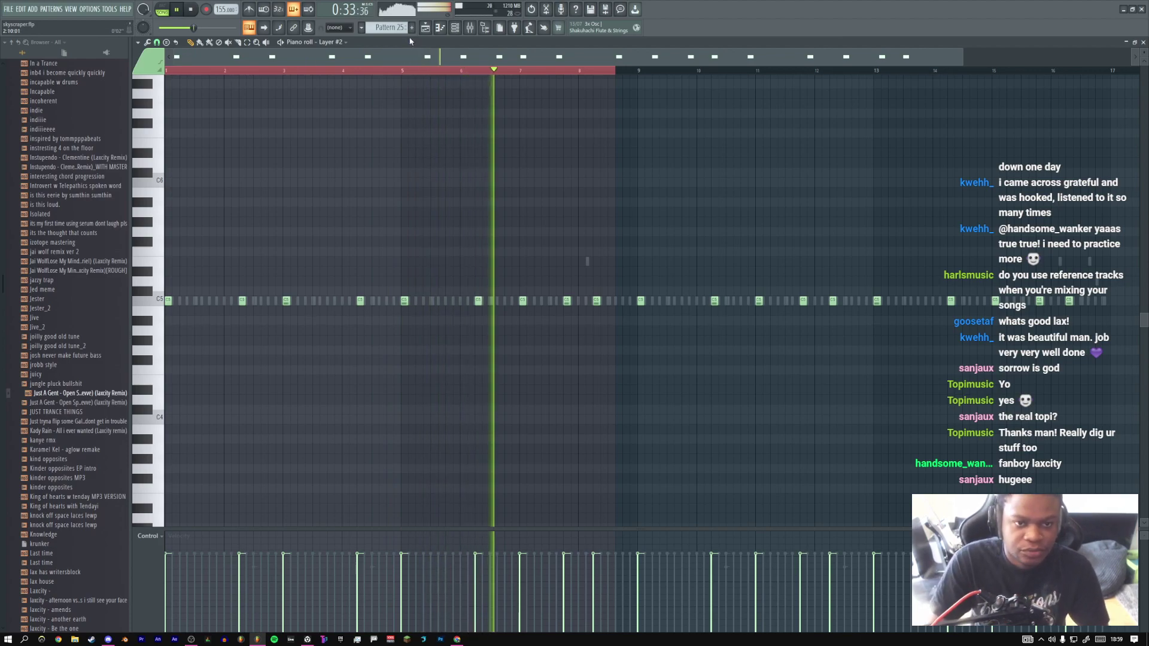
# Return to the playlist and audition the transition repeatedly from just before bar 21
pyautogui.press('F5')
pyautogui.press('space')
pyautogui.click(572, 61)
pyautogui.press('space')
pyautogui.press('space')
pyautogui.press('space')
pyautogui.press('space')
# Shift the Pattern 27 clip on Track 17 to start at 20:13:00 and make it a unique pattern, auditioning the change
pyautogui.click(584, 331)
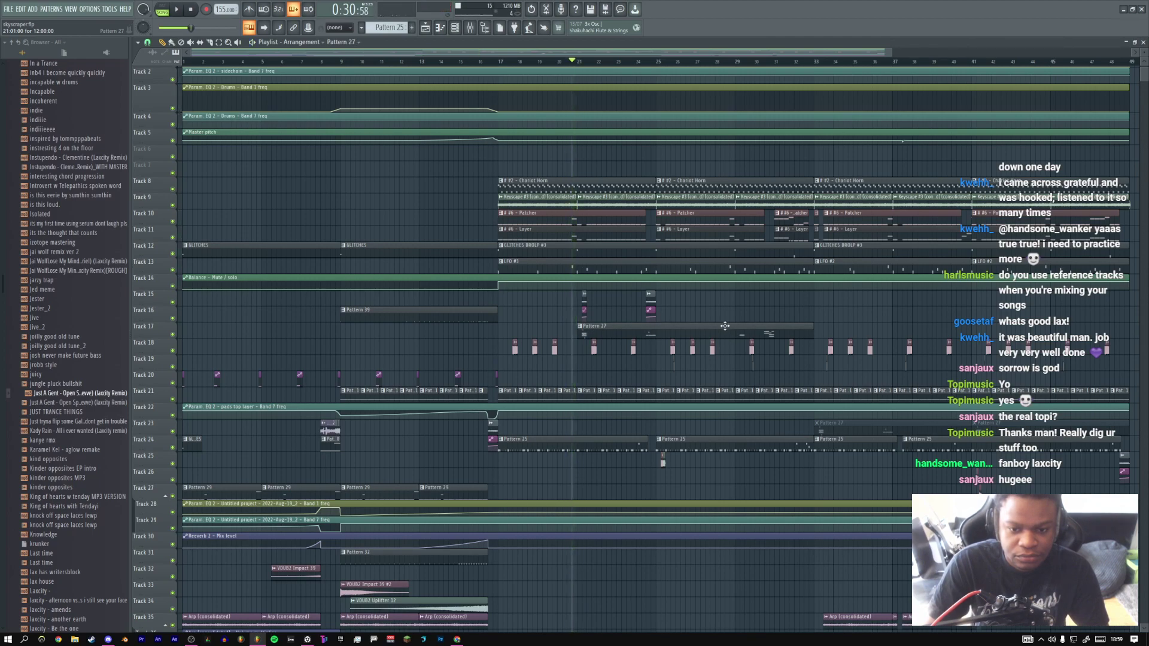
pyautogui.moveTo(614, 332); pyautogui.dragTo(572, 335)
pyautogui.press('space')
pyautogui.press('space')
pyautogui.press('space')
pyautogui.rightClick(576, 320)
pyautogui.click(586, 402)
pyautogui.press('space')
pyautogui.rightClick(574, 313)
pyautogui.click(586, 325)
pyautogui.press('space')
pyautogui.moveTo(576, 330); pyautogui.dragTo(595, 331)
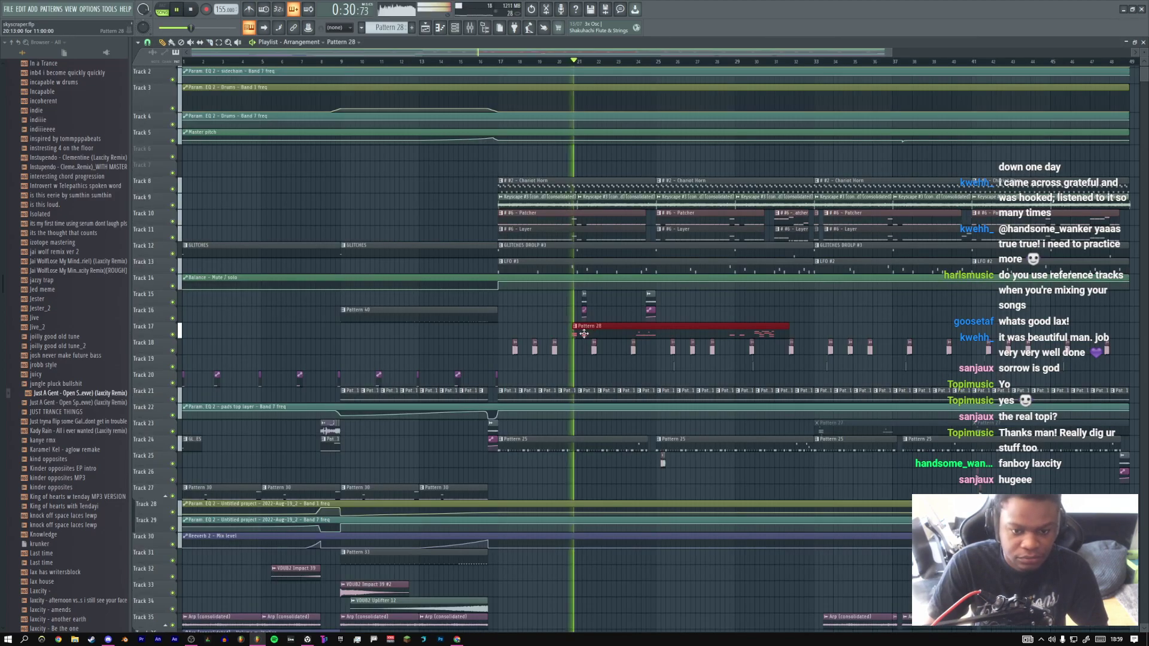
# Delete the group of notes at the very start of Pattern 28 in the piano roll, auditioning between deletions
pyautogui.doubleClick(595, 330)
pyautogui.rightClick(168, 153)
pyautogui.rightClick(171, 271)
pyautogui.press('space')
pyautogui.rightClick(172, 293)
pyautogui.rightClick(172, 293)
pyautogui.rightClick(172, 292)
pyautogui.rightClick(172, 341)
pyautogui.rightClick(173, 372)
pyautogui.press('space')
pyautogui.rightClick(173, 370)
pyautogui.rightClick(171, 322)
pyautogui.press('space')
pyautogui.press('space')
pyautogui.rightClick(174, 449)
pyautogui.press('space')
pyautogui.press('space')
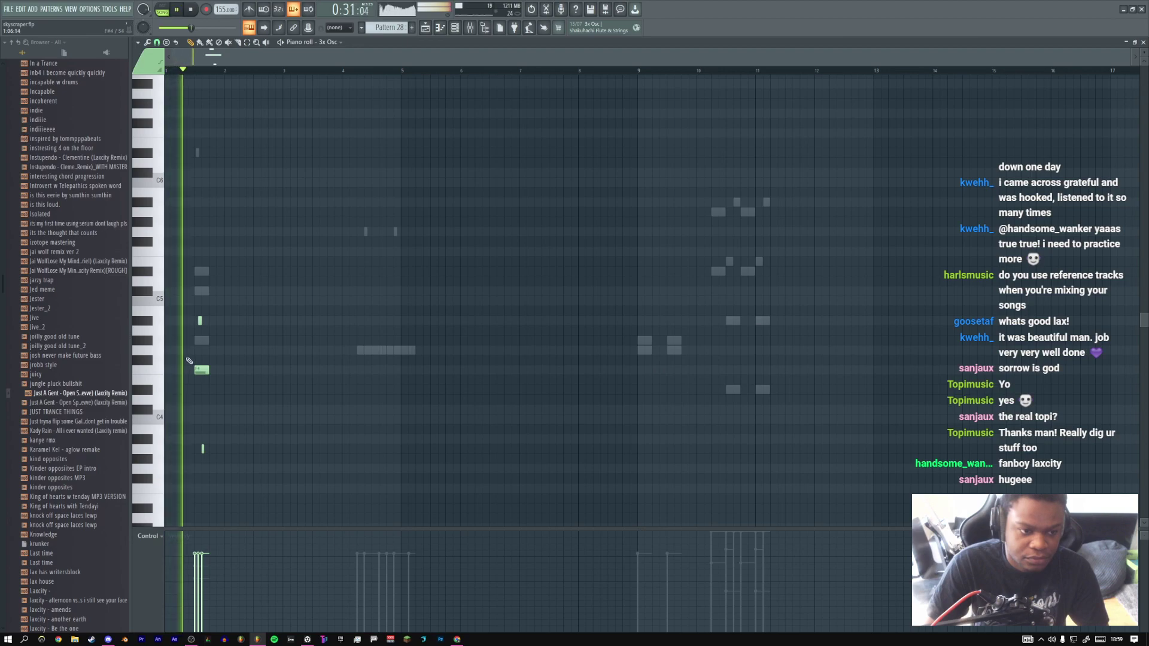
# Open the BOMBSHELL #2 part of Pattern 28 and place a note at the start of bar 1
pyautogui.click(330, 42)
pyautogui.click(358, 424)
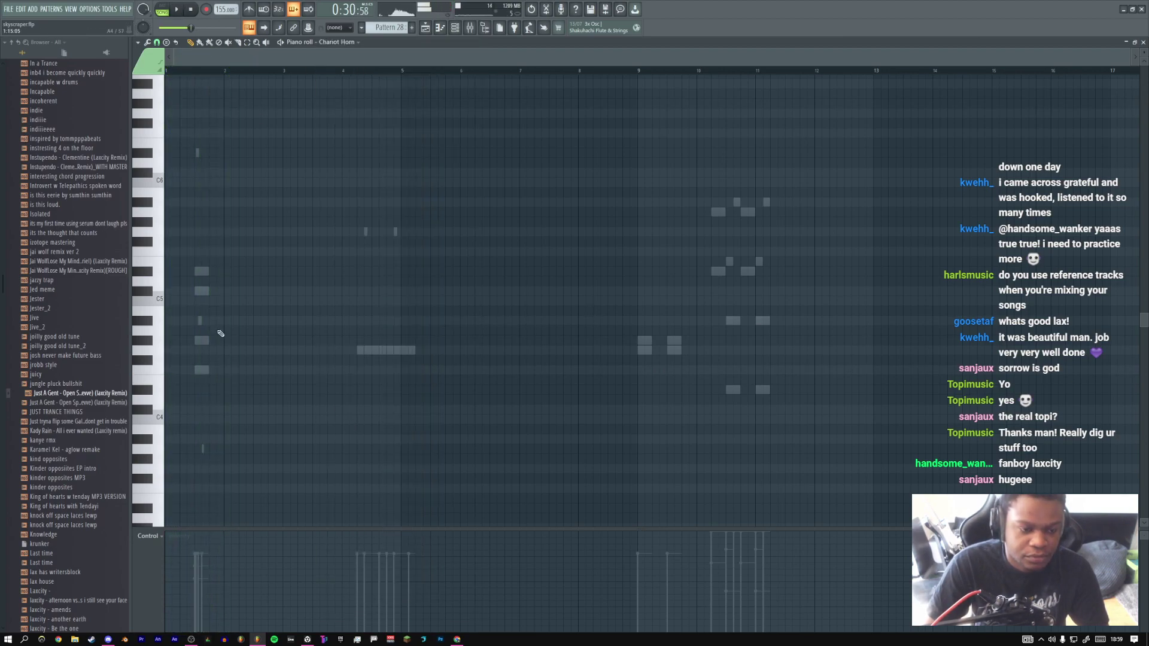
pyautogui.click(455, 28)
pyautogui.press('space')
pyautogui.click(252, 379)
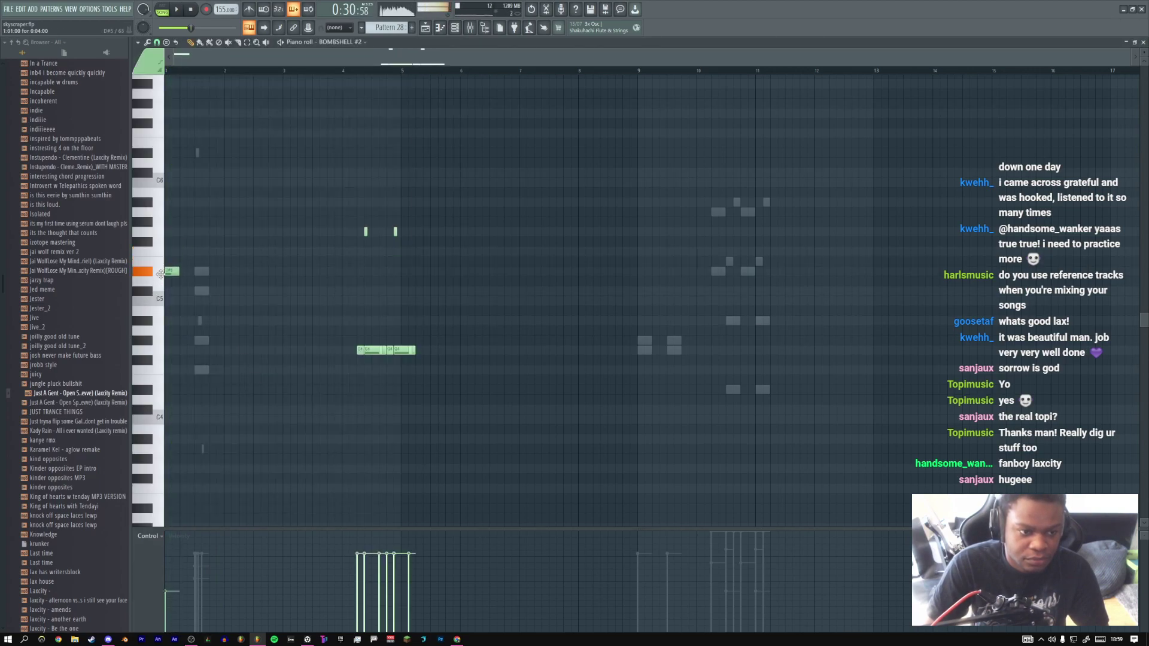
# Audition the opening BOMBSHELL #2 note, adjust its velocity, and replace it with a G4 note
pyautogui.press('space')
pyautogui.press('space')
pyautogui.press('space')
pyautogui.press('space')
pyautogui.click(169, 580)
pyautogui.press('space')
pyautogui.press('space')
pyautogui.press('space')
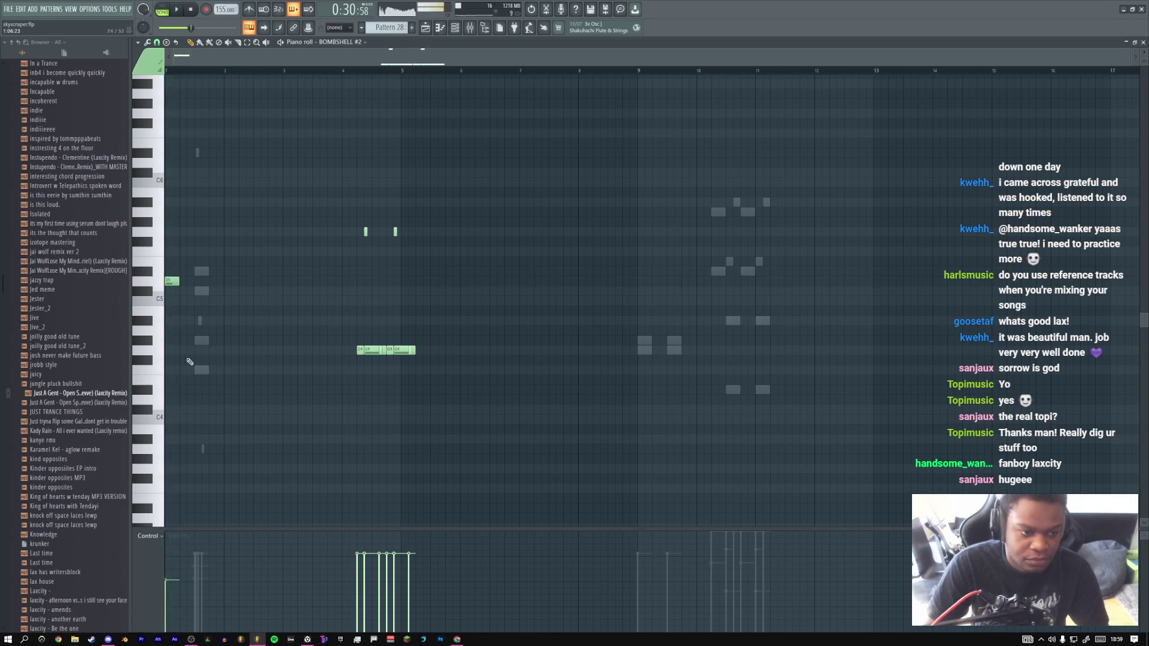
pyautogui.rightClick(173, 281)
pyautogui.moveTo(169, 310); pyautogui.dragTo(173, 352)
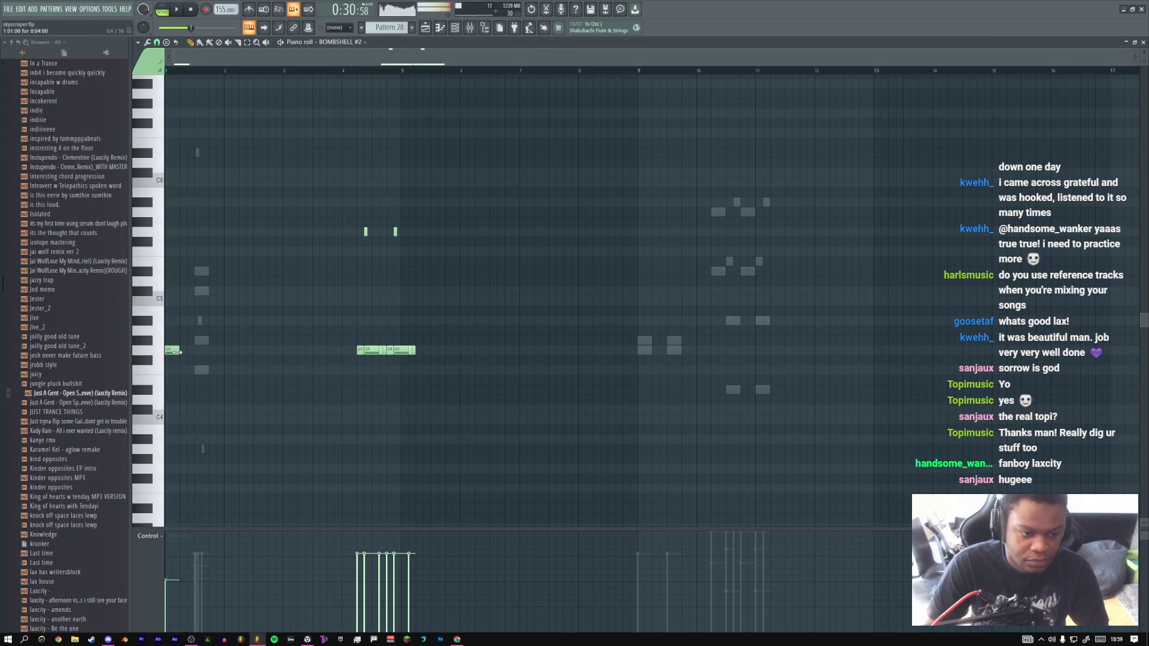
# Reposition the opening G4 note to 1:03:00 with a length of 0:02:00 and audition it
pyautogui.press('space')
pyautogui.keyDown('ctrl'); pyautogui.rightClick(168, 352); pyautogui.keyUp('ctrl')
pyautogui.moveTo(449, 307); pyautogui.dragTo(372, 295)
pyautogui.scroll(4, 371, 295)
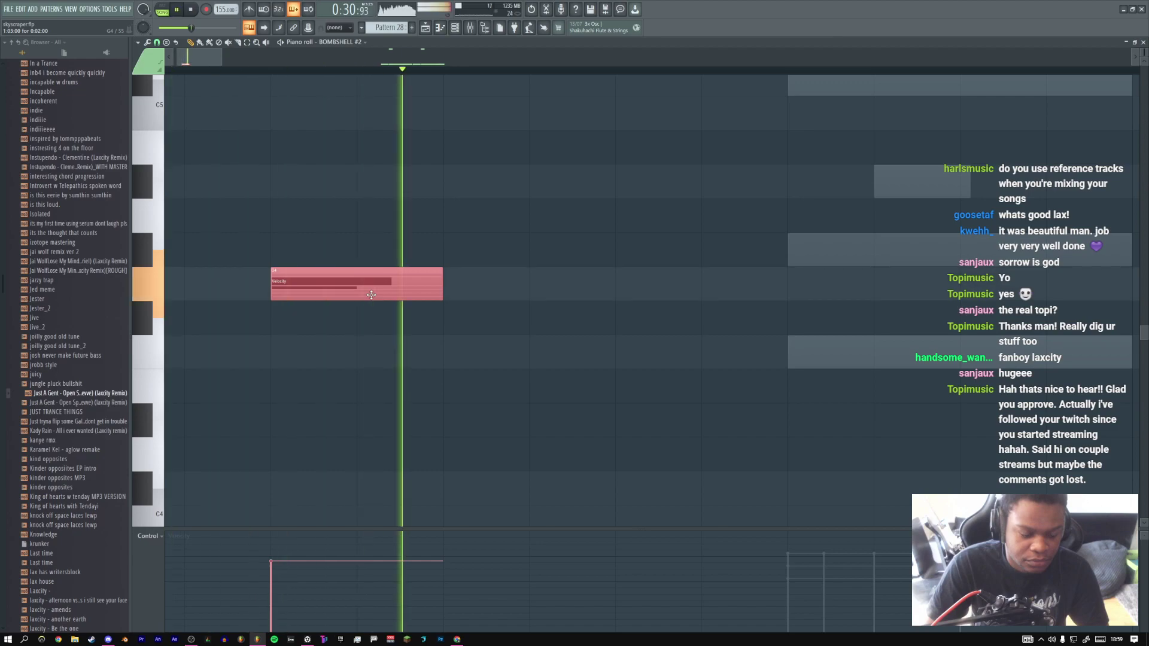
pyautogui.scroll(3, 372, 295)
pyautogui.press('space')
pyautogui.press('space')
pyautogui.press('space')
# Show the notes' Filter cutoff control and set the G4 note's cutoff slightly above the middle, auditioning several levels
pyautogui.rightClick(145, 564)
pyautogui.click(195, 600)
pyautogui.press('space')
pyautogui.click(287, 551)
pyautogui.press('space')
pyautogui.press('space')
pyautogui.click(286, 566)
pyautogui.press('space')
pyautogui.press('space')
pyautogui.press('space')
pyautogui.click(288, 557)
pyautogui.press('space')
pyautogui.press('space')
pyautogui.click(289, 605)
pyautogui.press('space')
pyautogui.press('space')
pyautogui.press('space')
pyautogui.press('space')
pyautogui.press('space')
pyautogui.press('space')
pyautogui.click(287, 569)
pyautogui.press('space')
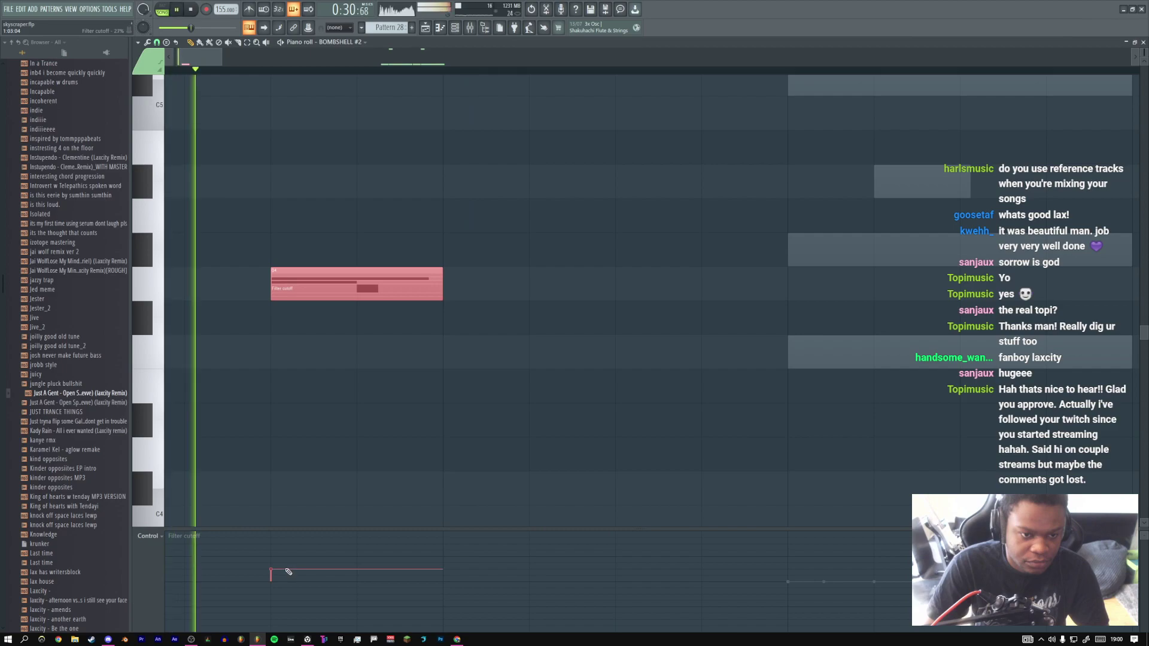
pyautogui.press('space')
pyautogui.press('space')
# Play Pattern 28 in context with the edited BOMBSHELL #2 note and the full pattern in view
pyautogui.keyDown('ctrl'); pyautogui.rightClick(327, 357); pyautogui.keyUp('ctrl')
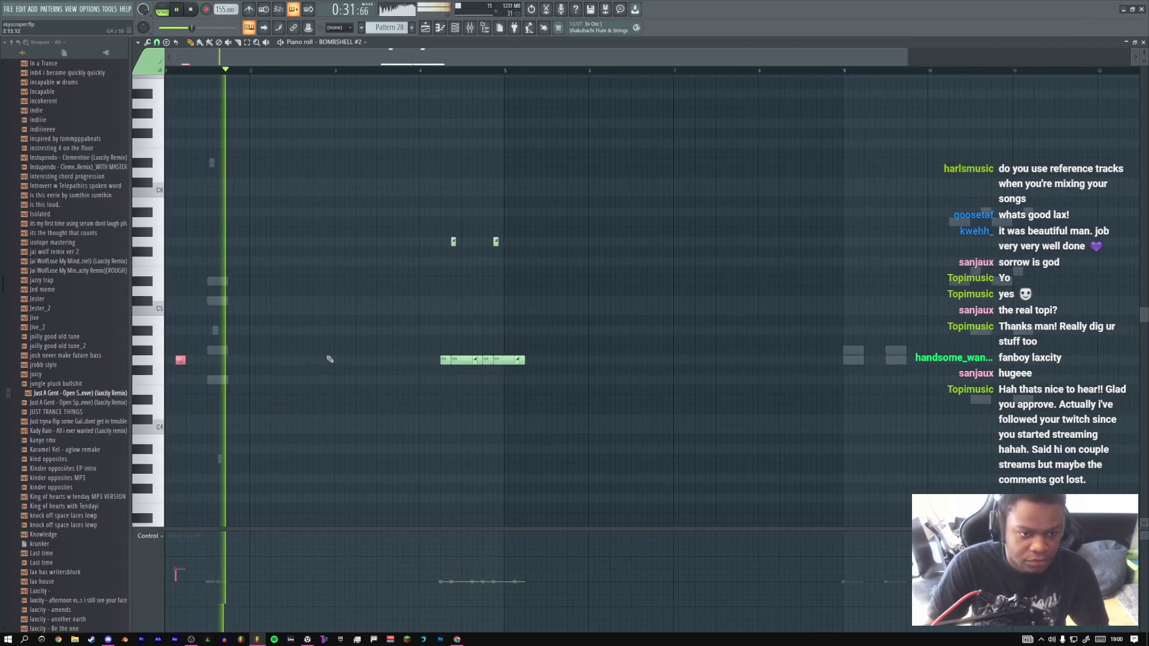
pyautogui.press('space')
pyautogui.press('space')
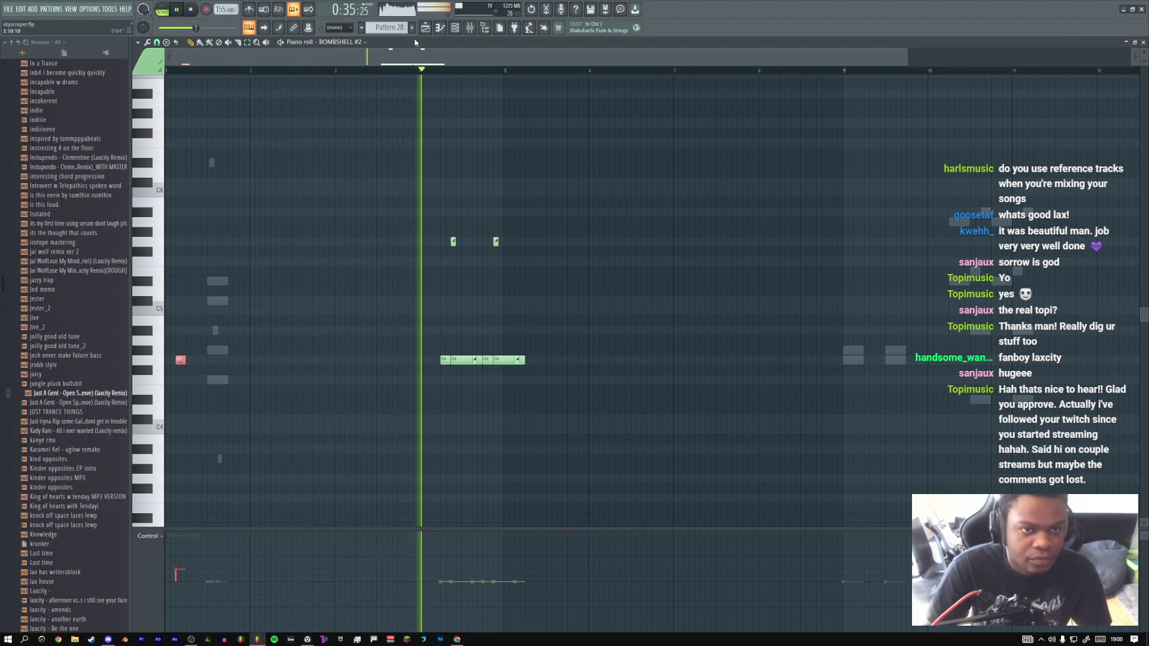
# Return to the playlist, stop playback, and undo the edits back to before the Track 17 clips were merged into Pattern 28
pyautogui.press('F5')
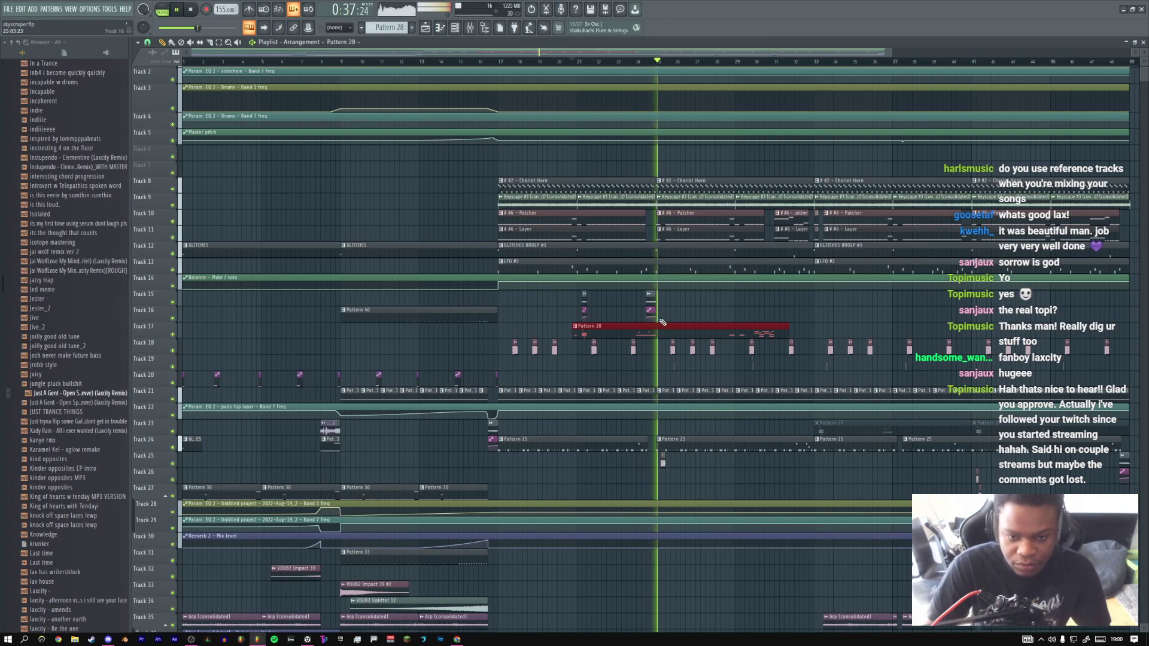
pyautogui.press('space')
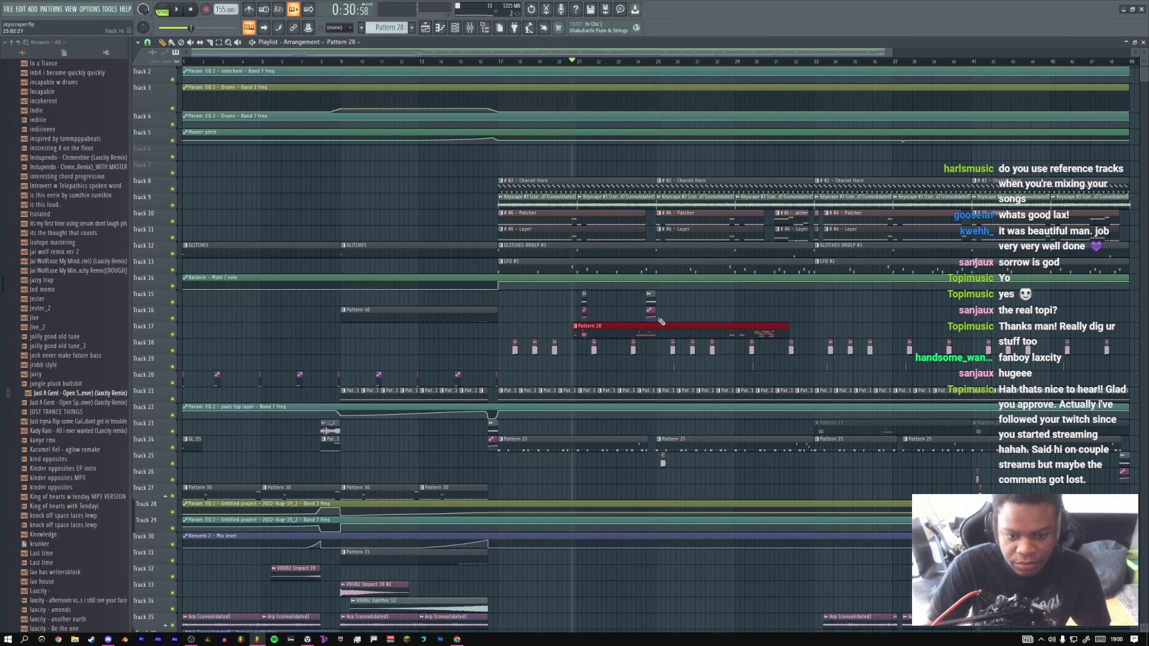
pyautogui.hotkey('ctrl', 'z')
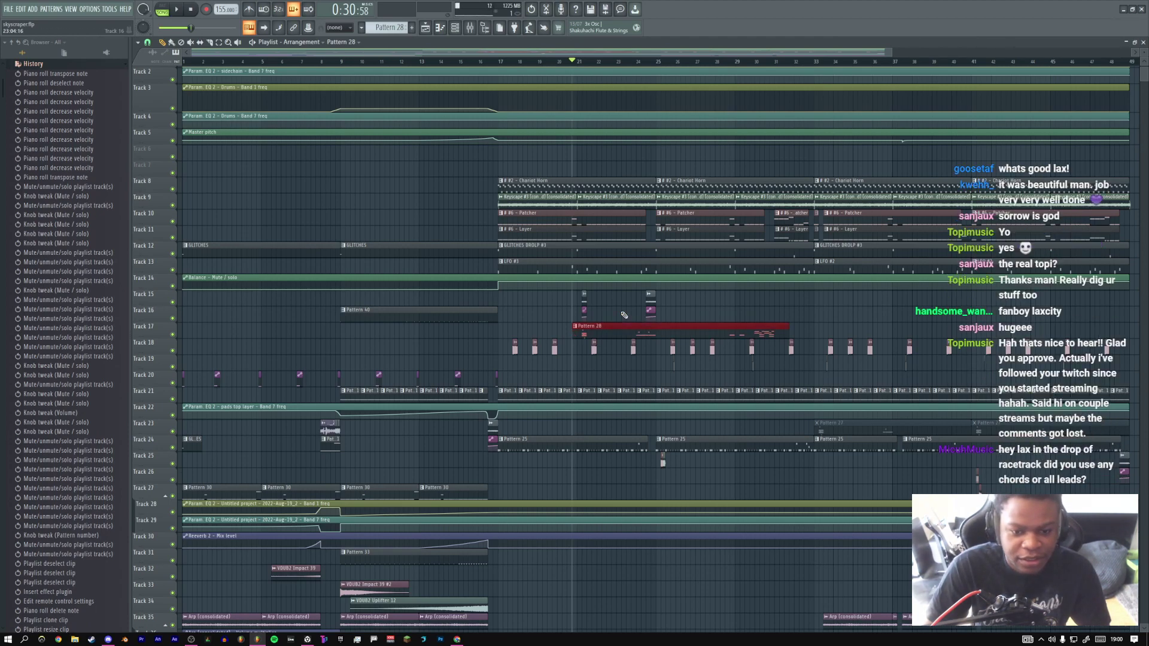
pyautogui.hotkey('ctrl', 'z')
pyautogui.hotkey('ctrl', 'z')
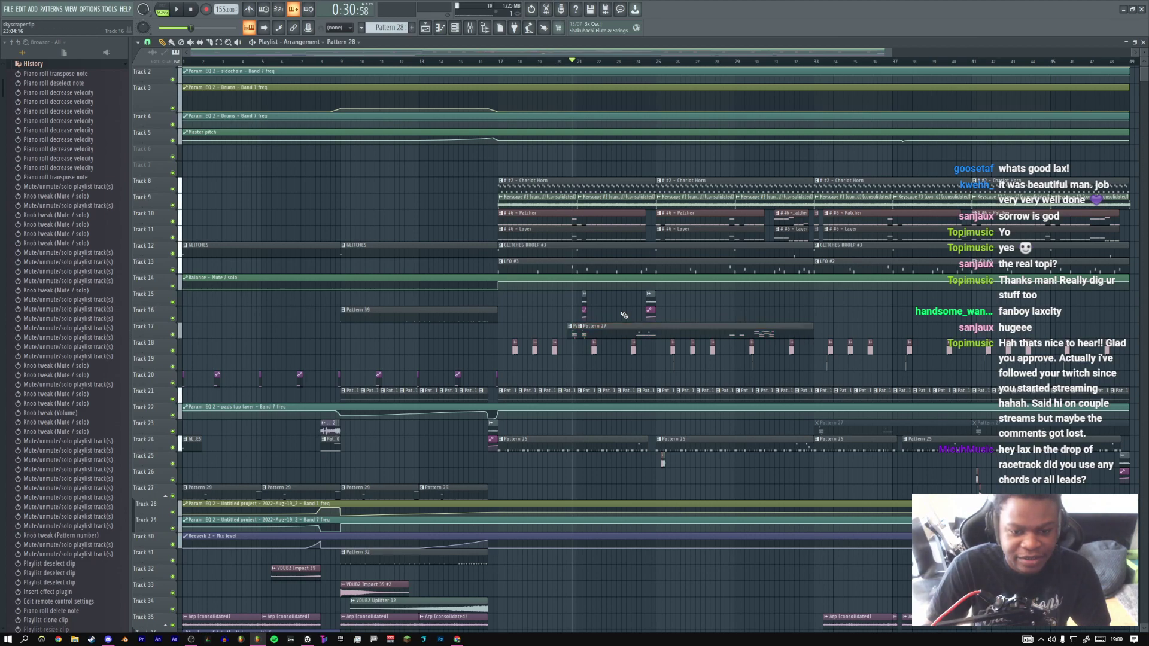
# Delete the short clip ahead of Pattern 27 on Track 17 and insert an empty track above Pattern 27
pyautogui.moveTo(597, 332); pyautogui.dragTo(588, 333)
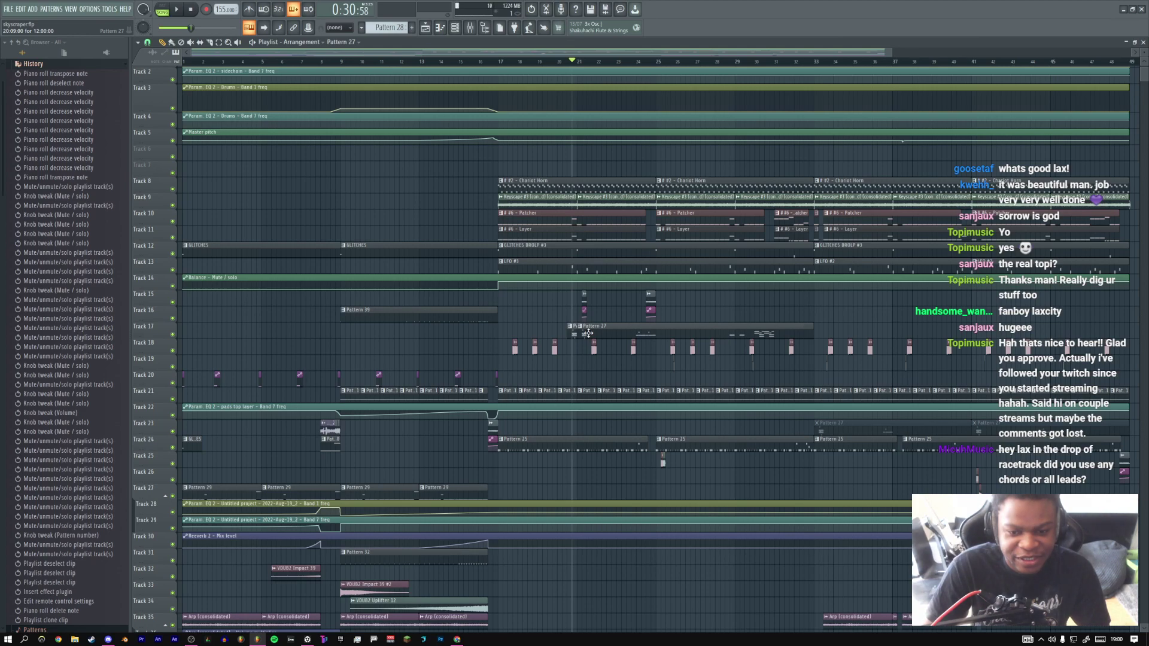
pyautogui.rightClick(573, 331)
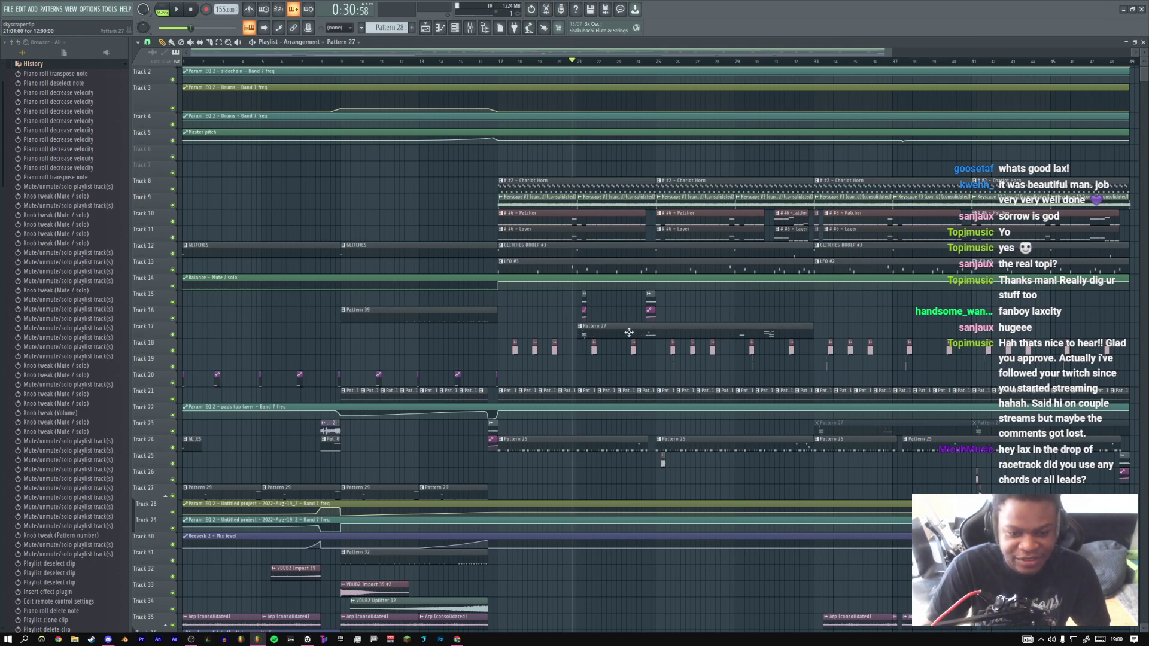
pyautogui.rightClick(144, 337)
pyautogui.press('i')
# Place a shortened pattern clip directly ahead of Pattern 27 on Track 18
pyautogui.moveTo(582, 342)
pyautogui.mouseDown()
pyautogui.moveTo(569, 329)
pyautogui.moveTo(595, 324)
pyautogui.moveTo(582, 323)
pyautogui.mouseUp()
pyautogui.hotkey('ctrl', 'z')
pyautogui.moveTo(804, 331); pyautogui.dragTo(574, 327)
pyautogui.click(574, 329)
pyautogui.click(595, 342)
pyautogui.press('F7')
pyautogui.keyDown('ctrl'); pyautogui.click(573, 329); pyautogui.keyUp('ctrl')
pyautogui.moveTo(572, 336); pyautogui.dragTo(573, 338)
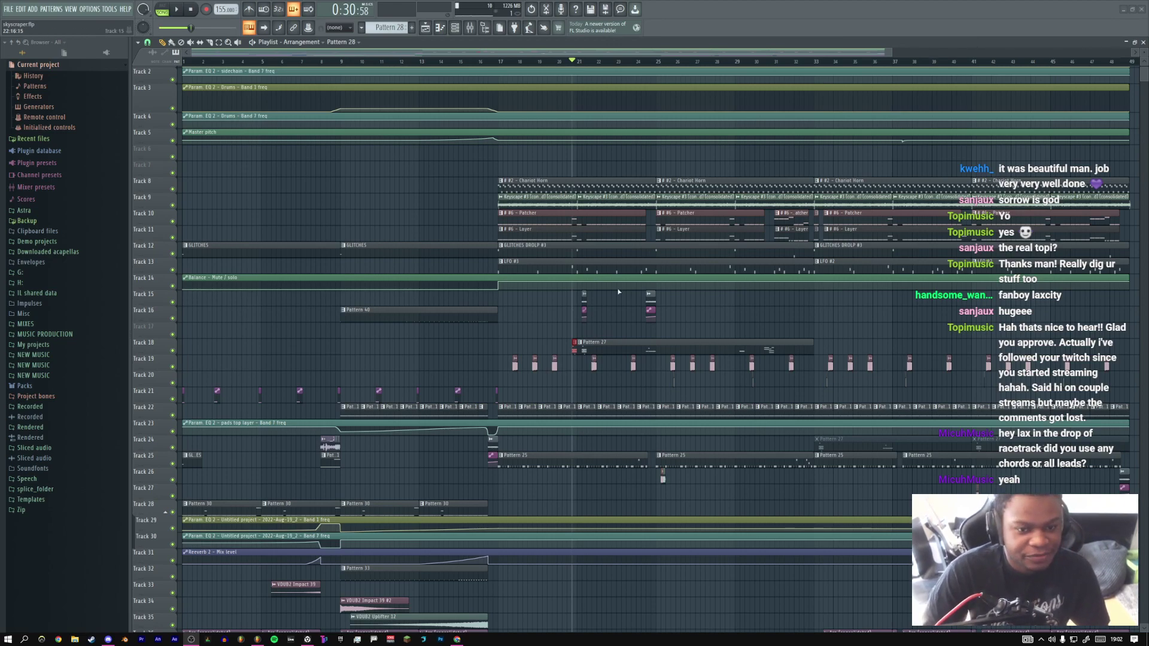
# Audition the passage from shortly before the short clip and merge that clip with Pattern 27
pyautogui.click(557, 62)
pyautogui.press('space')
pyautogui.press('space')
pyautogui.moveTo(568, 349); pyautogui.dragTo(598, 343)
pyautogui.press('space')
pyautogui.press('space')
pyautogui.hotkey('ctrl', 'g')
# Open the merged pattern in the piano roll and delete the first group of notes at its start across the channels during playback
pyautogui.doubleClick(582, 346)
pyautogui.press('space')
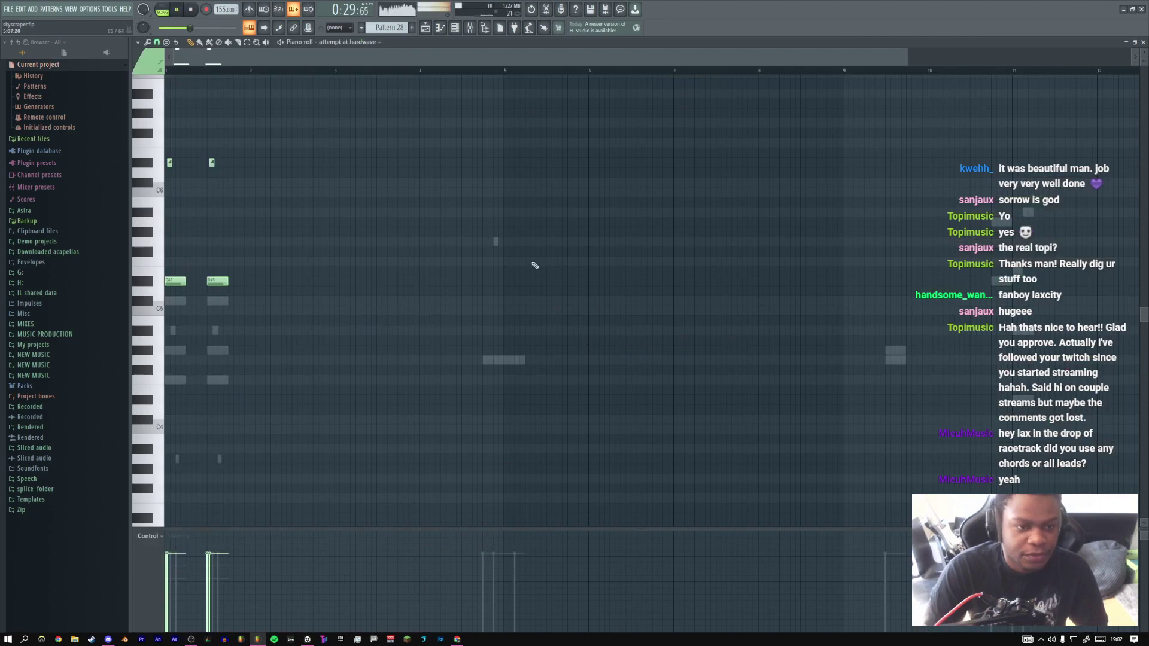
pyautogui.doubleClick(175, 301)
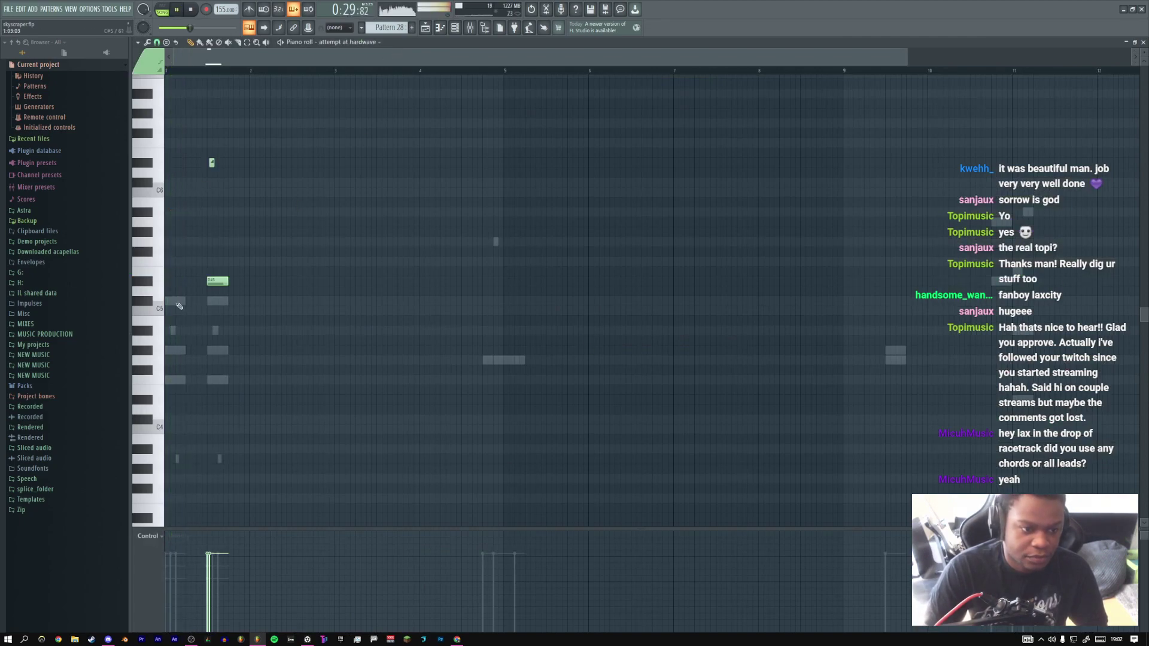
pyautogui.rightClick(175, 301)
pyautogui.rightClick(176, 350)
pyautogui.doubleClick(173, 331)
pyautogui.rightClick(173, 331)
pyautogui.rightClick(176, 380)
pyautogui.rightClick(177, 459)
# Stop playback and show the list of channels available for editing in the piano roll
pyautogui.press('space')
pyautogui.click(329, 42)
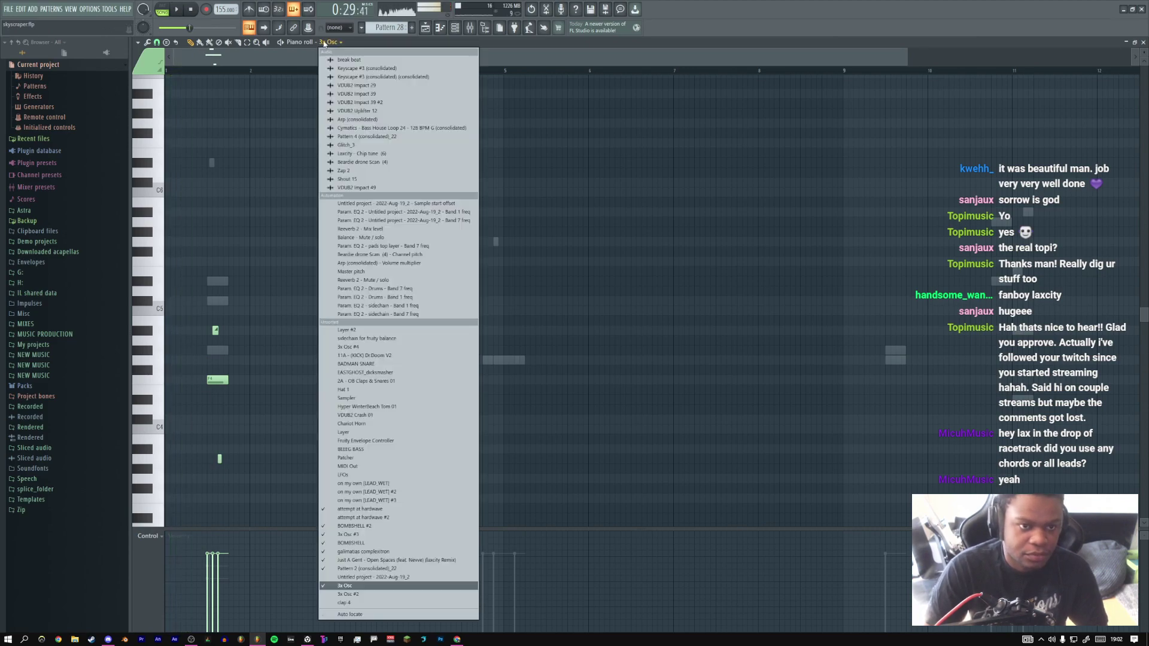
# Show the BOMBSHELL channel's notes of Pattern 28 and listen to the passage
pyautogui.click(350, 543)
pyautogui.press('space')
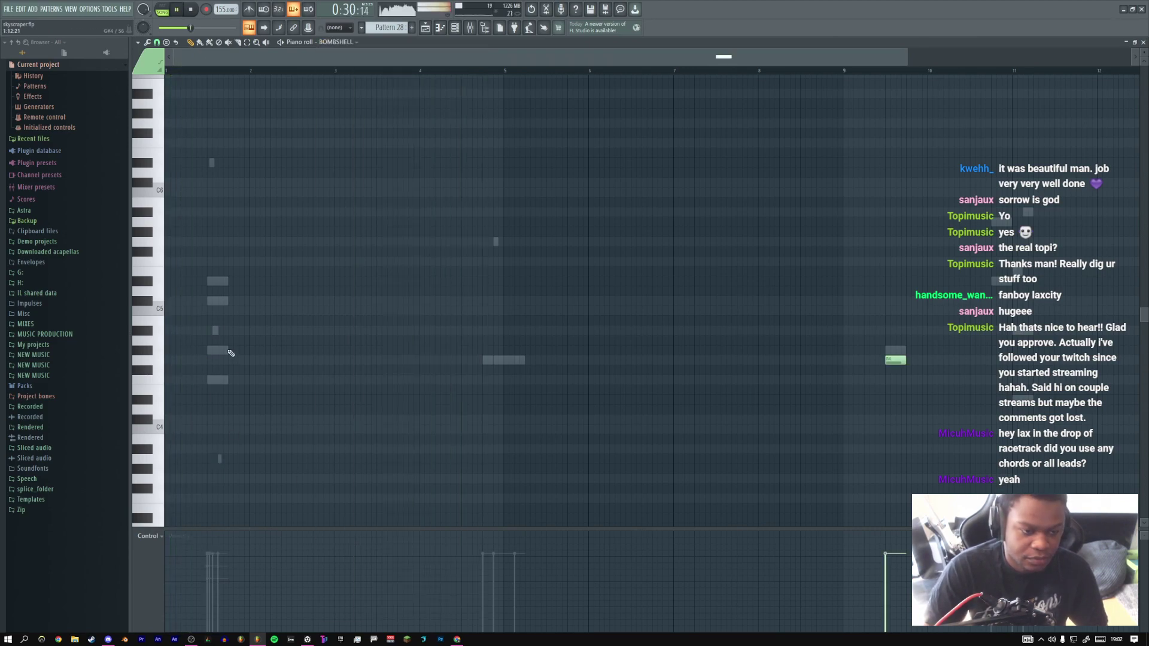
pyautogui.press('F6')
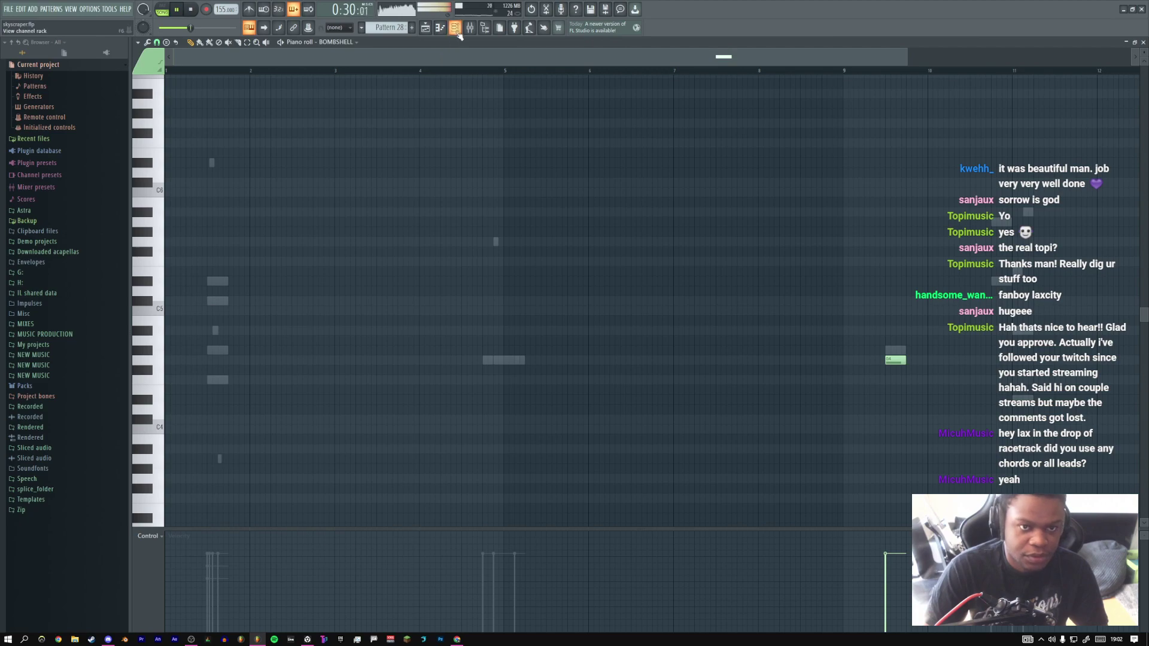
pyautogui.press('space')
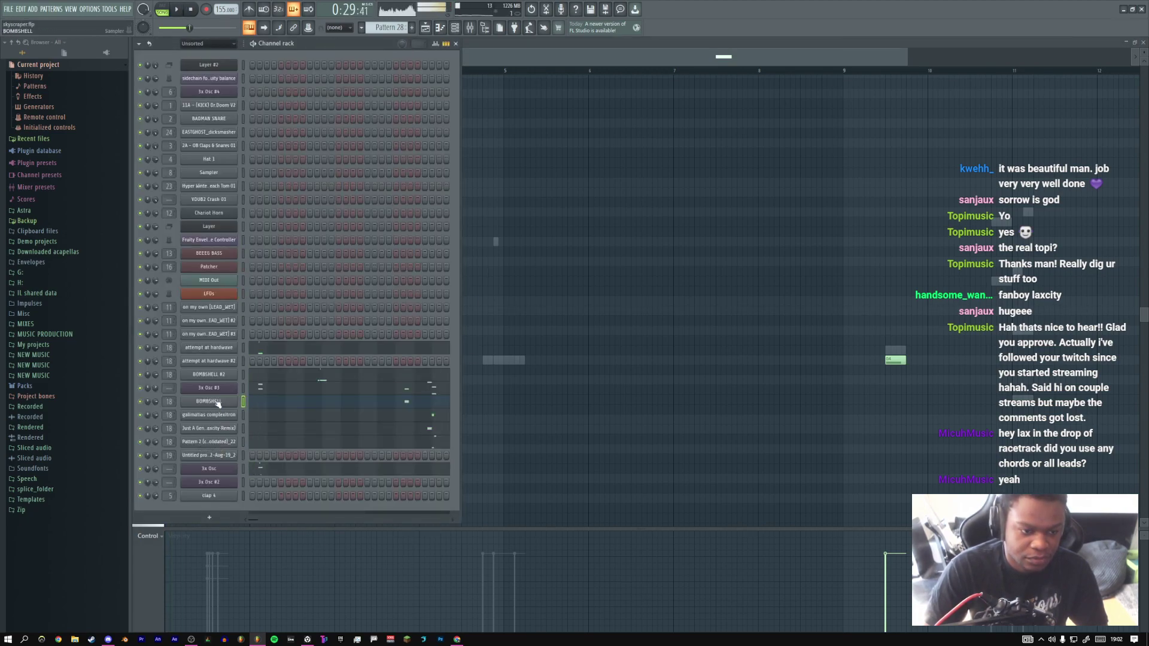
# Open BOMBSHELL #2 in the piano roll, place a B4 note early in bar 1 and play it back
pyautogui.click(262, 378)
pyautogui.press('space')
pyautogui.moveTo(907, 57); pyautogui.dragTo(393, 60)
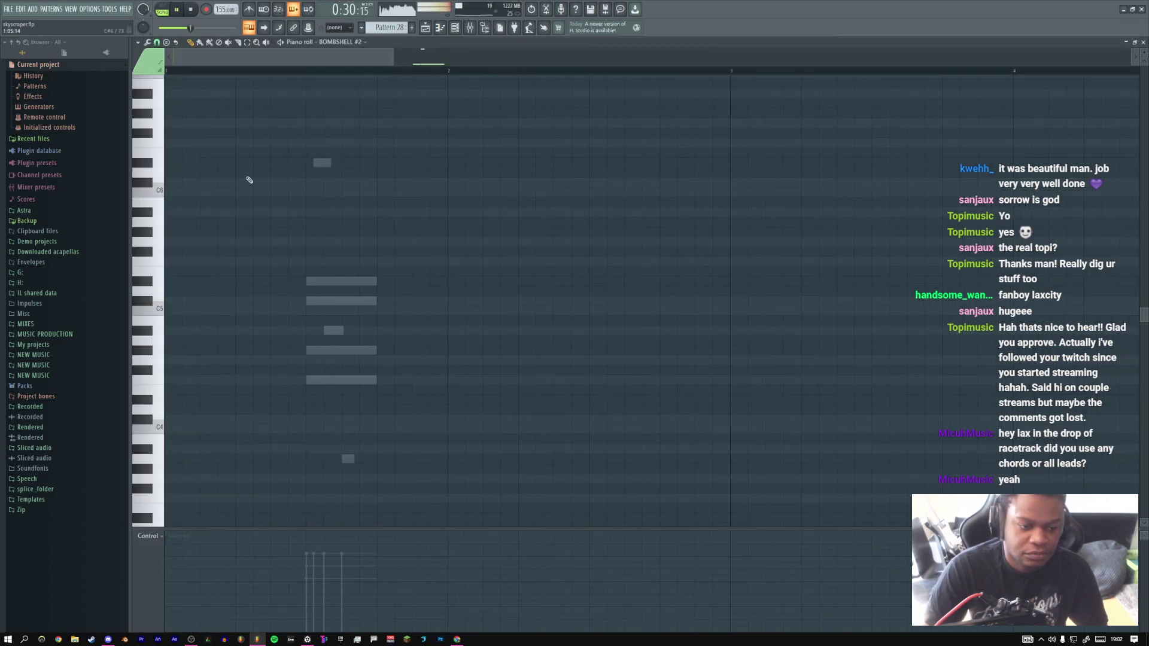
pyautogui.scroll(-1, 274, 226)
pyautogui.press('space')
pyautogui.moveTo(181, 263); pyautogui.dragTo(212, 293)
pyautogui.press('space')
pyautogui.press('space')
pyautogui.press('space')
# Raise the BOMBSHELL #2 note one octave to B5, deselect it and play the passage
pyautogui.hotkey('ctrl', 'a')
pyautogui.press('space')
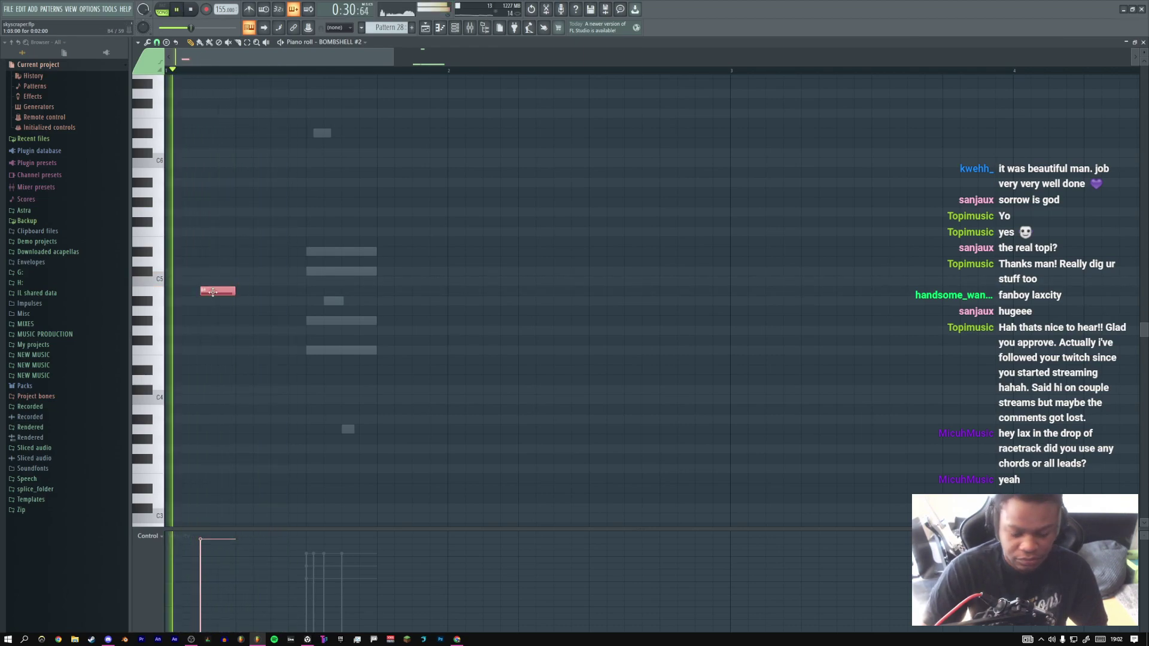
pyautogui.hotkey('ctrl', 'Up')
pyautogui.hotkey('ctrl', 'd')
pyautogui.press('space')
pyautogui.press('space')
pyautogui.press('space')
pyautogui.press('space')
# Adjust the length of the B5 note and audition it repeatedly against the track
pyautogui.moveTo(223, 175)
pyautogui.mouseDown()
pyautogui.moveTo(189, 174)
pyautogui.moveTo(250, 173)
pyautogui.moveTo(234, 172)
pyautogui.mouseUp()
pyautogui.press('space')
pyautogui.press('space')
pyautogui.press('space')
pyautogui.press('space')
pyautogui.press('space')
pyautogui.press('space')
pyautogui.press('space')
pyautogui.press('space')
pyautogui.press('space')
pyautogui.press('space')
pyautogui.press('space')
pyautogui.press('space')
pyautogui.press('space')
pyautogui.press('space')
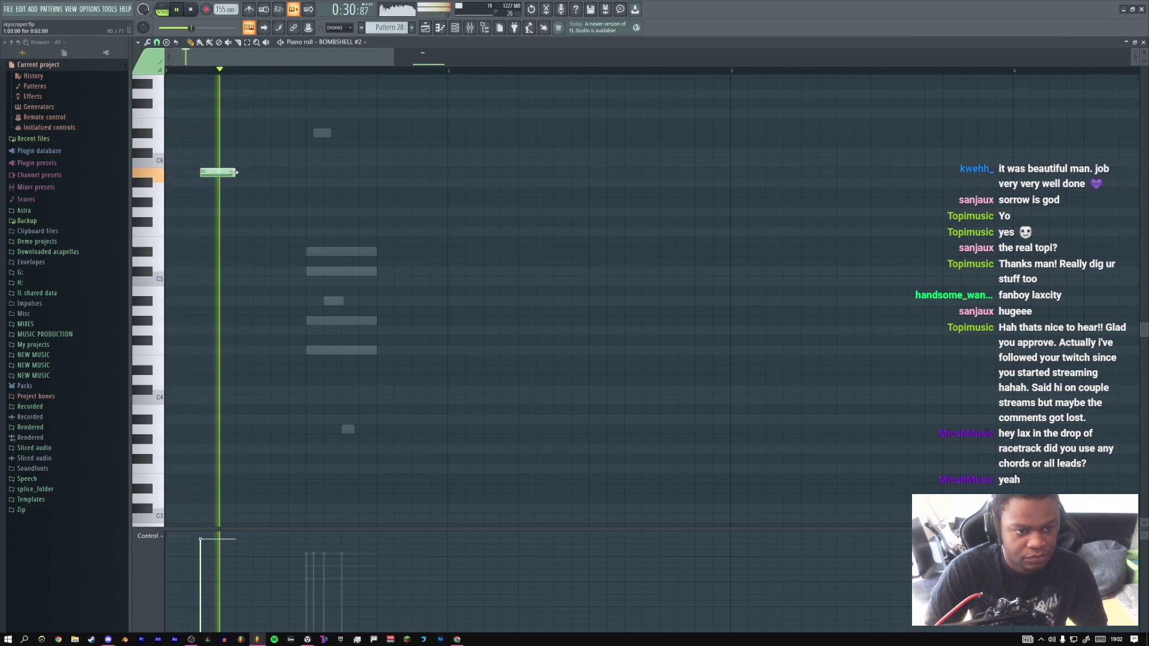
# Switch the control lane to a centre-based note property, lower the B5 note's value slightly below centre and audition it
pyautogui.rightClick(144, 560)
pyautogui.click(180, 594)
pyautogui.moveTo(199, 578)
pyautogui.mouseDown()
pyautogui.moveTo(201, 562)
pyautogui.moveTo(201, 594)
pyautogui.mouseUp()
pyautogui.press('space')
pyautogui.press('space')
pyautogui.press('space')
pyautogui.press('space')
pyautogui.press('space')
pyautogui.press('space')
pyautogui.press('space')
pyautogui.press('space')
pyautogui.press('space')
# Try a different placement for the B5 note and replay the passage
pyautogui.moveTo(222, 173)
pyautogui.mouseDown()
pyautogui.moveTo(212, 173)
pyautogui.moveTo(232, 173)
pyautogui.mouseUp()
pyautogui.press('space')
pyautogui.press('space')
pyautogui.press('space')
pyautogui.press('space')
pyautogui.press('space')
pyautogui.press('space')
# Lower the B5 note's control value far below centre and compare the sound over several playbacks
pyautogui.moveTo(190, 586); pyautogui.dragTo(196, 612)
pyautogui.press('space')
pyautogui.press('space')
pyautogui.press('space')
pyautogui.press('space')
pyautogui.press('space')
pyautogui.press('space')
pyautogui.press('space')
pyautogui.press('space')
pyautogui.press('space')
pyautogui.press('space')
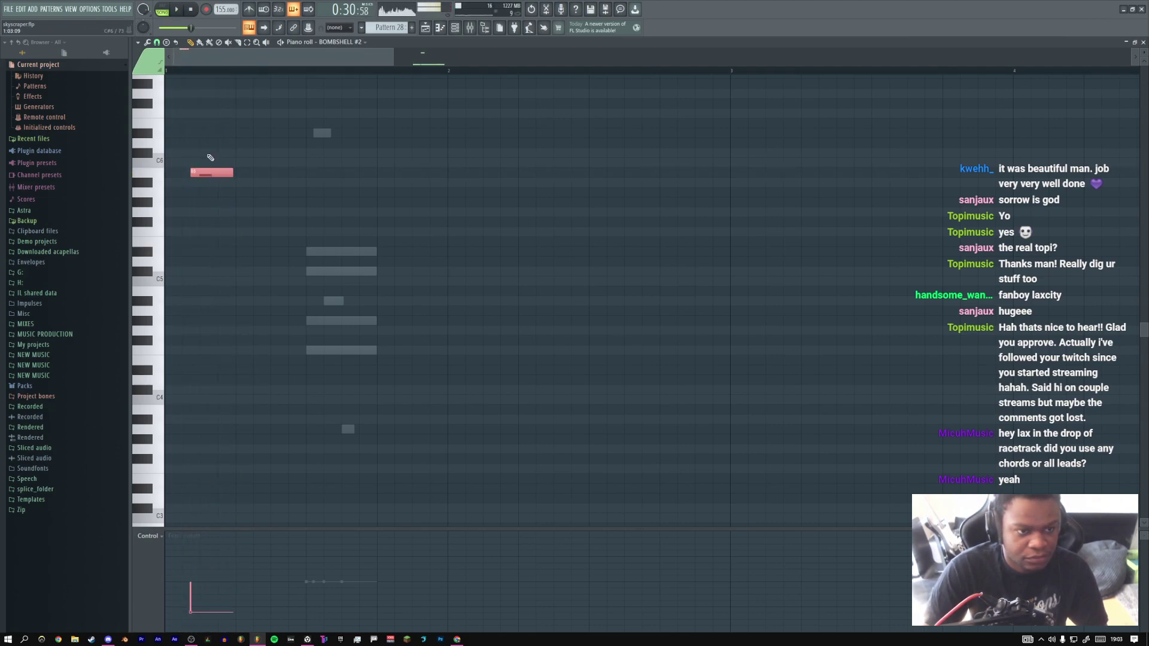
# Add a short C#6 note, turn it into a slide note, move it near the B5 note's end and lower it to B5
pyautogui.click(208, 155)
pyautogui.doubleClick(209, 153)
pyautogui.click(525, 310)
pyautogui.click(624, 372)
pyautogui.moveTo(240, 153)
pyautogui.mouseDown()
pyautogui.moveTo(207, 154)
pyautogui.moveTo(221, 155)
pyautogui.mouseUp()
pyautogui.keyDown('ctrl'); pyautogui.click(220, 157); pyautogui.keyUp('ctrl')
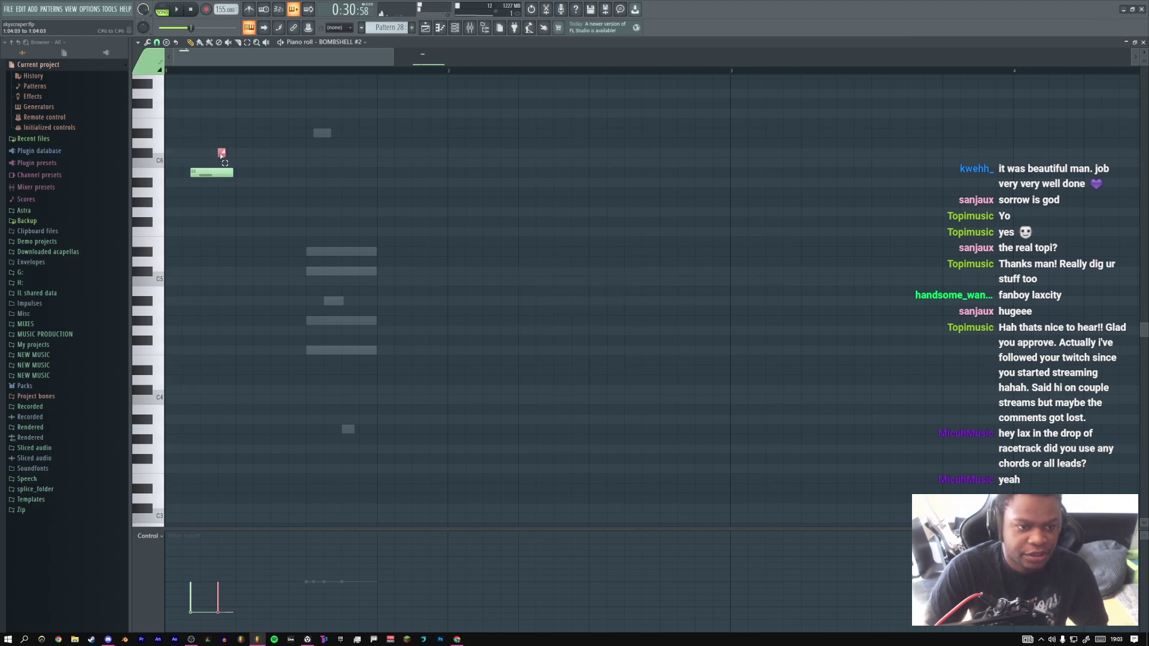
pyautogui.hotkey('shift', 'Down')
pyautogui.hotkey('shift', 'Down')
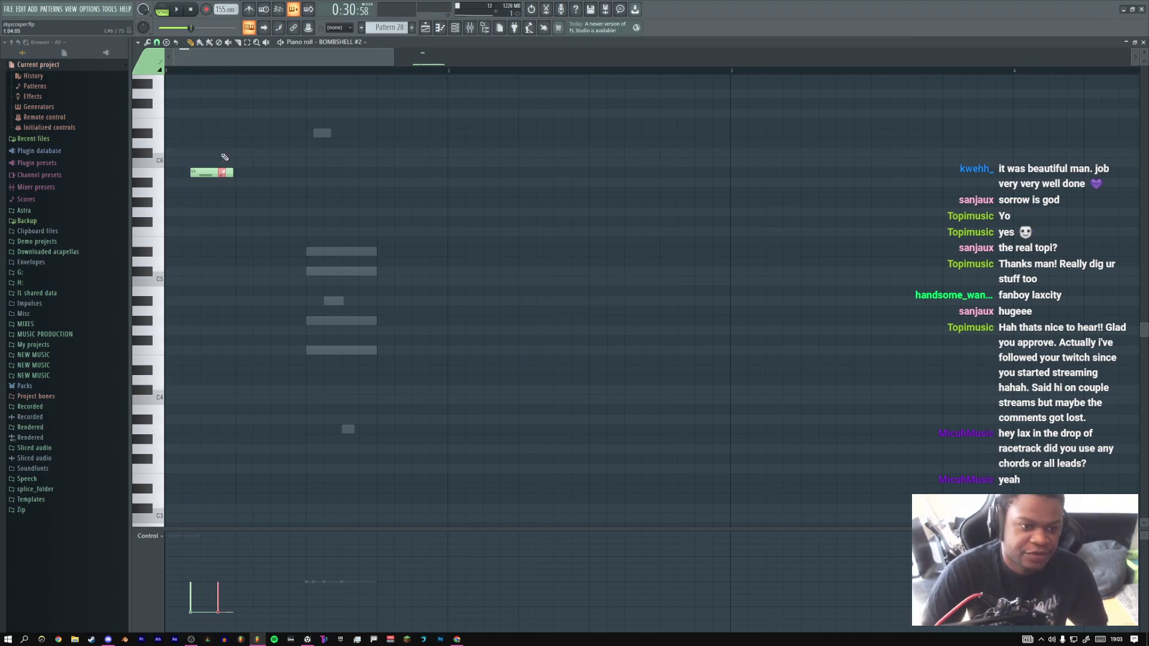
# Raise the slide note's control value well above centre and play the passage
pyautogui.scroll(13, 240, 548)
pyautogui.scroll(-9, 261, 470)
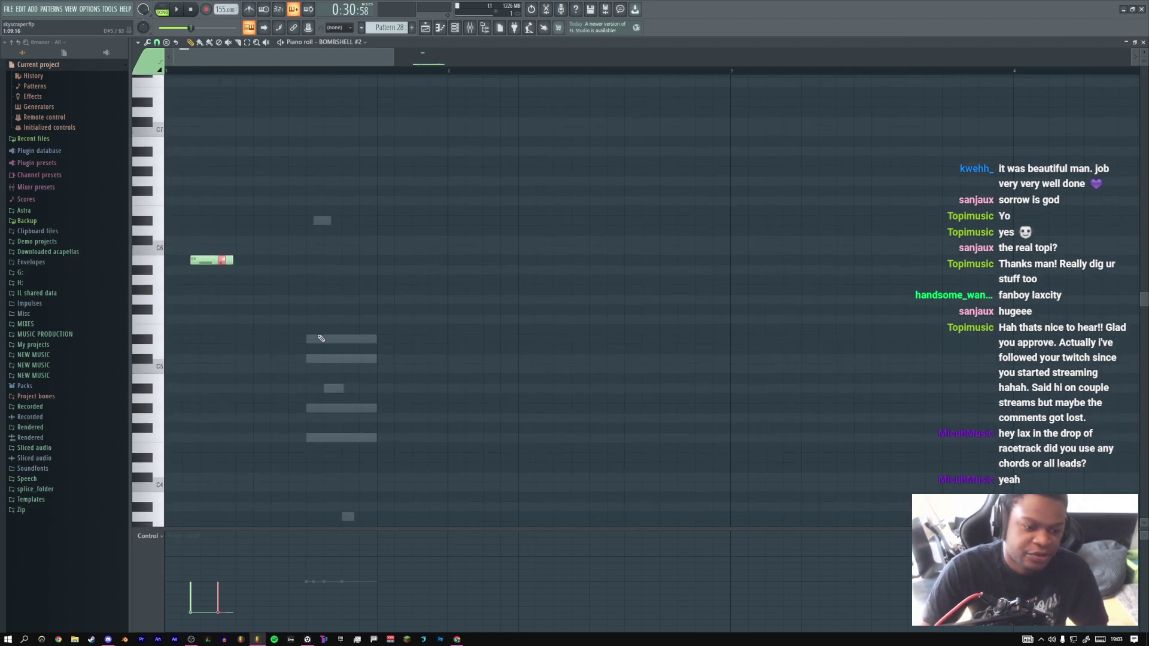
pyautogui.scroll(-2, 320, 341)
pyautogui.scroll(10, 315, 364)
pyautogui.press('space')
pyautogui.press('space')
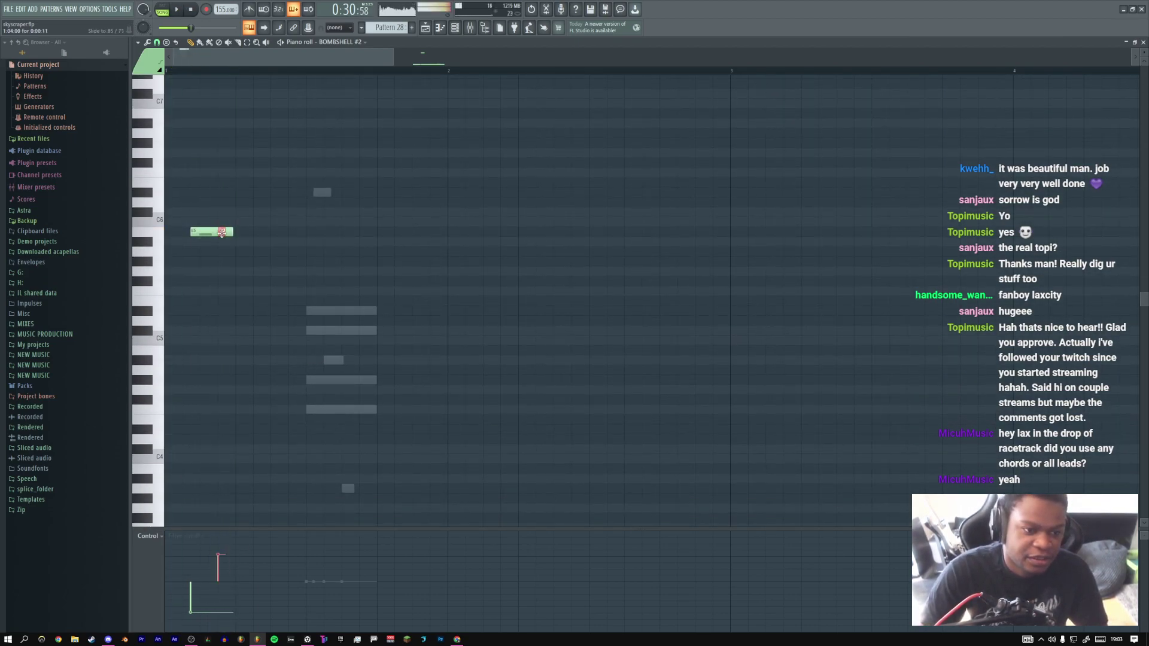
# Try different timings and lengths for the slide note within the B5 note, auditioning the result
pyautogui.hotkey('shift', 'Left')
pyautogui.press('space')
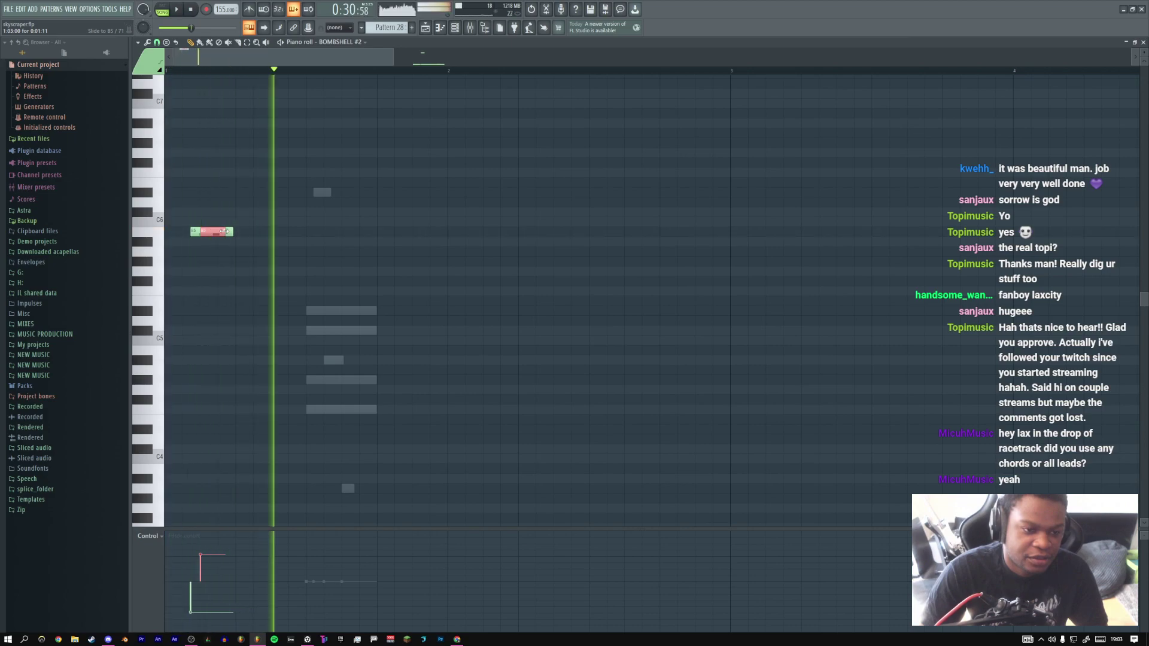
pyautogui.press('space')
pyautogui.moveTo(224, 232)
pyautogui.mouseDown()
pyautogui.moveTo(212, 234)
pyautogui.moveTo(231, 232)
pyautogui.mouseUp()
pyautogui.press('space')
pyautogui.press('space')
pyautogui.click(241, 230)
pyautogui.press('space')
pyautogui.press('space')
pyautogui.press('space')
pyautogui.press('space')
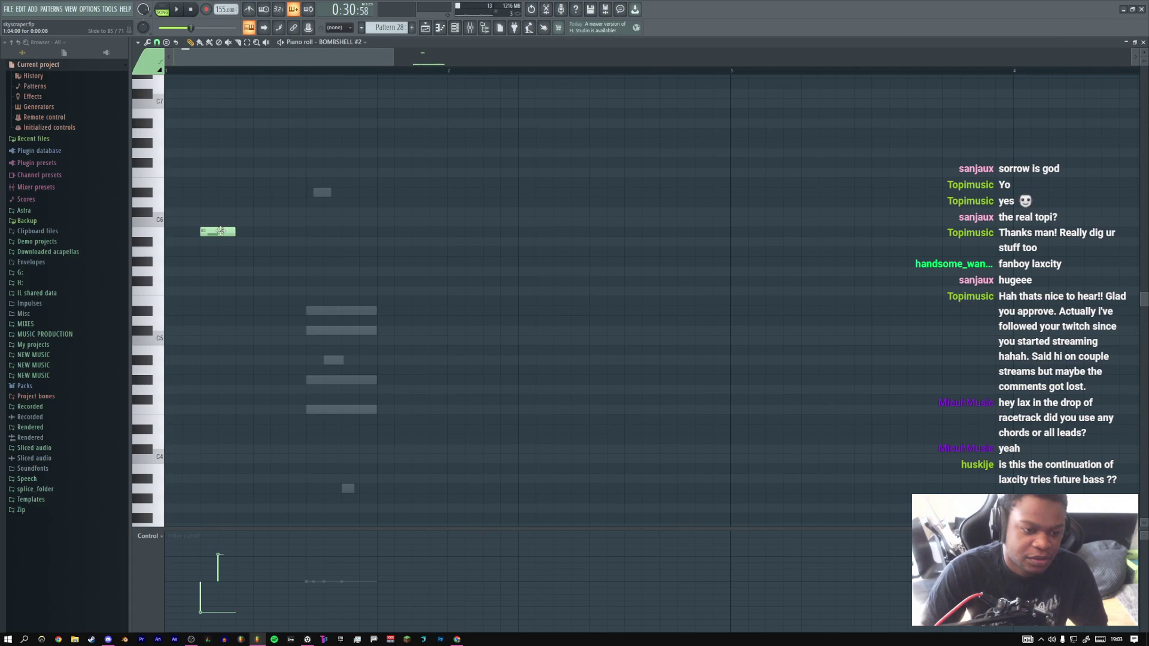
# Select the remaining B5 note, raise its control value slightly above centre, play it back and save the project
pyautogui.hotkey('ctrl', 'a')
pyautogui.scroll(-1, 225, 268)
pyautogui.scroll(8, 225, 302)
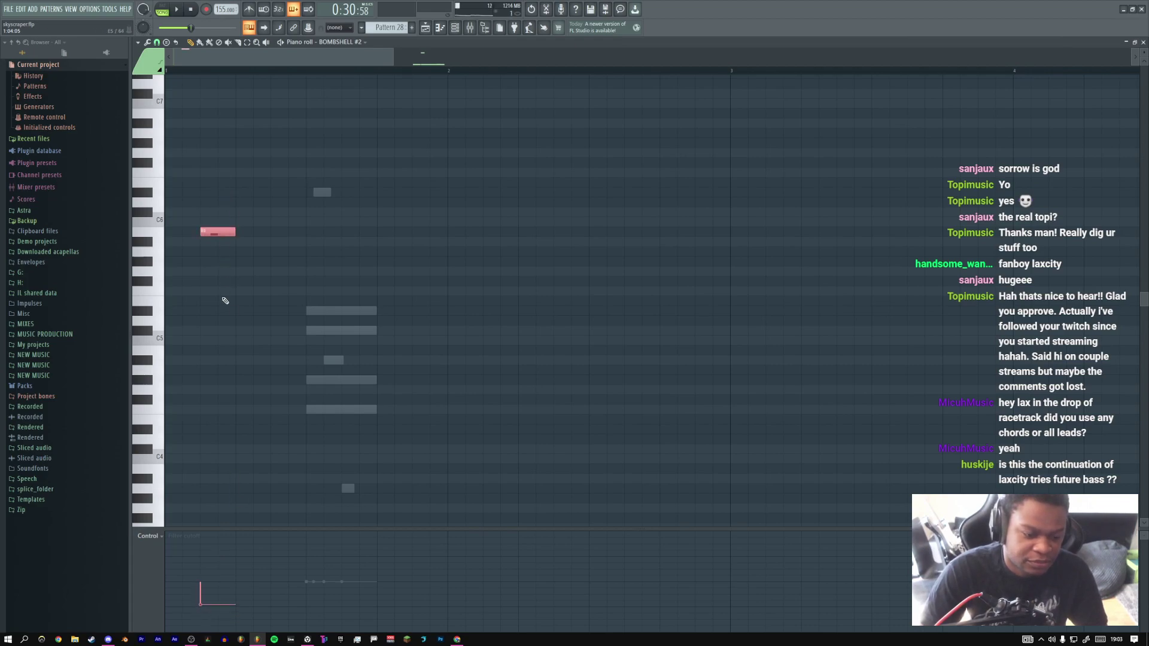
pyautogui.press('space')
pyautogui.press('space')
pyautogui.press('space')
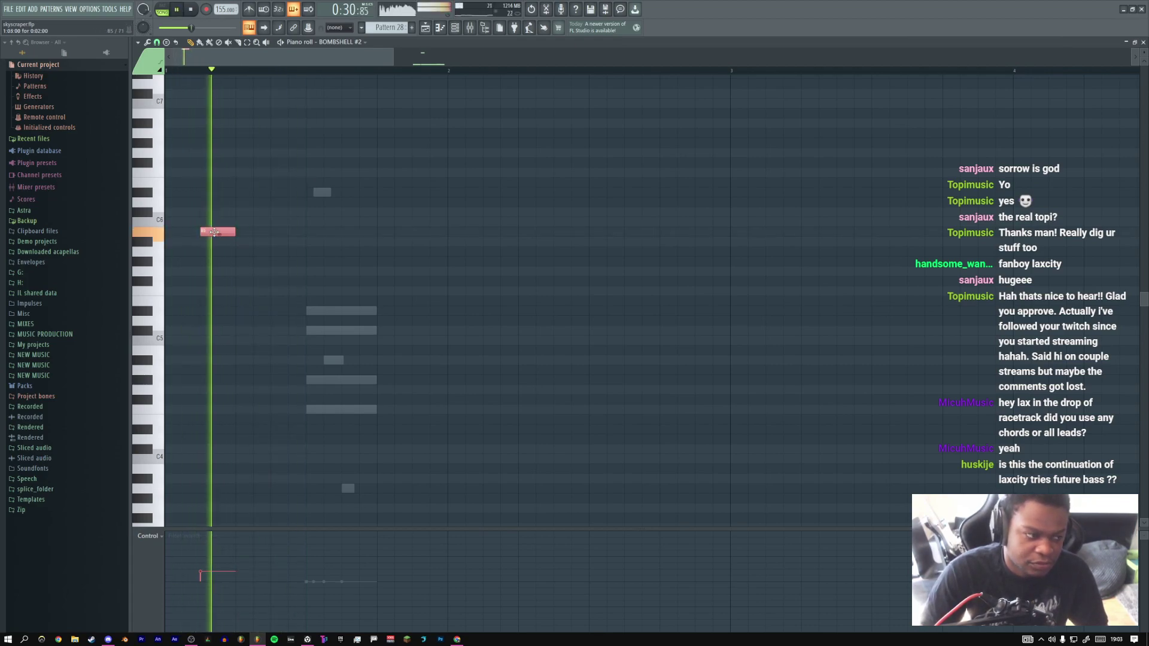
pyautogui.hotkey('ctrl', 's')
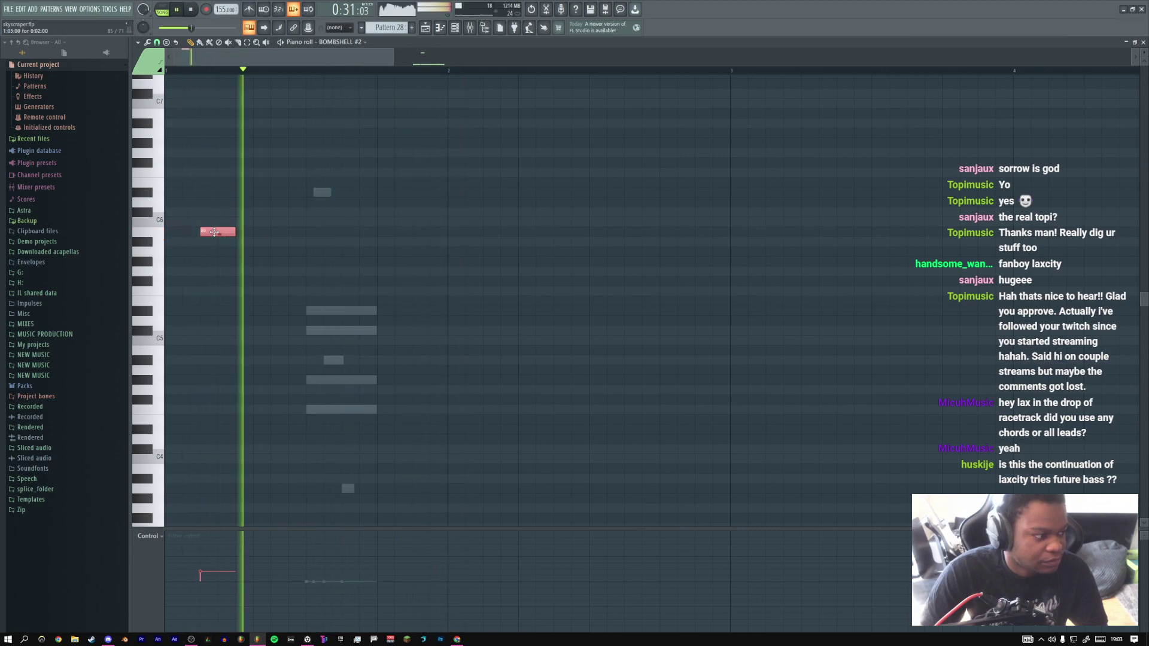
# Look over Pattern 28 in the playlist and piano roll, leaving only the channel rack open
pyautogui.click(425, 27)
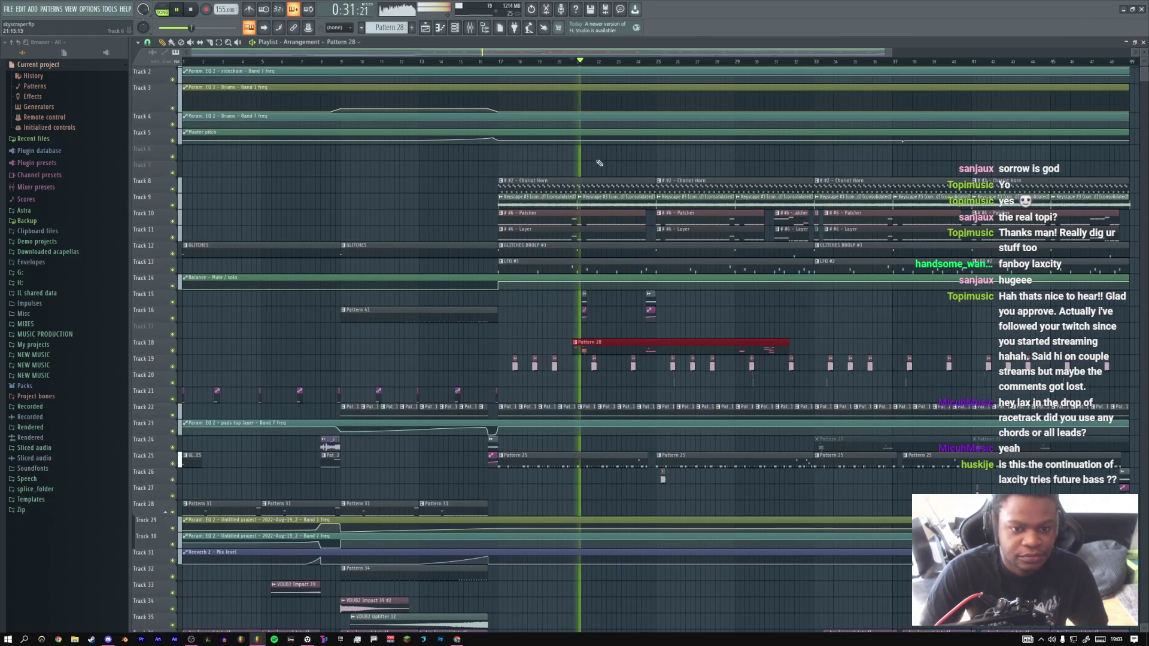
pyautogui.doubleClick(597, 345)
pyautogui.click(453, 30)
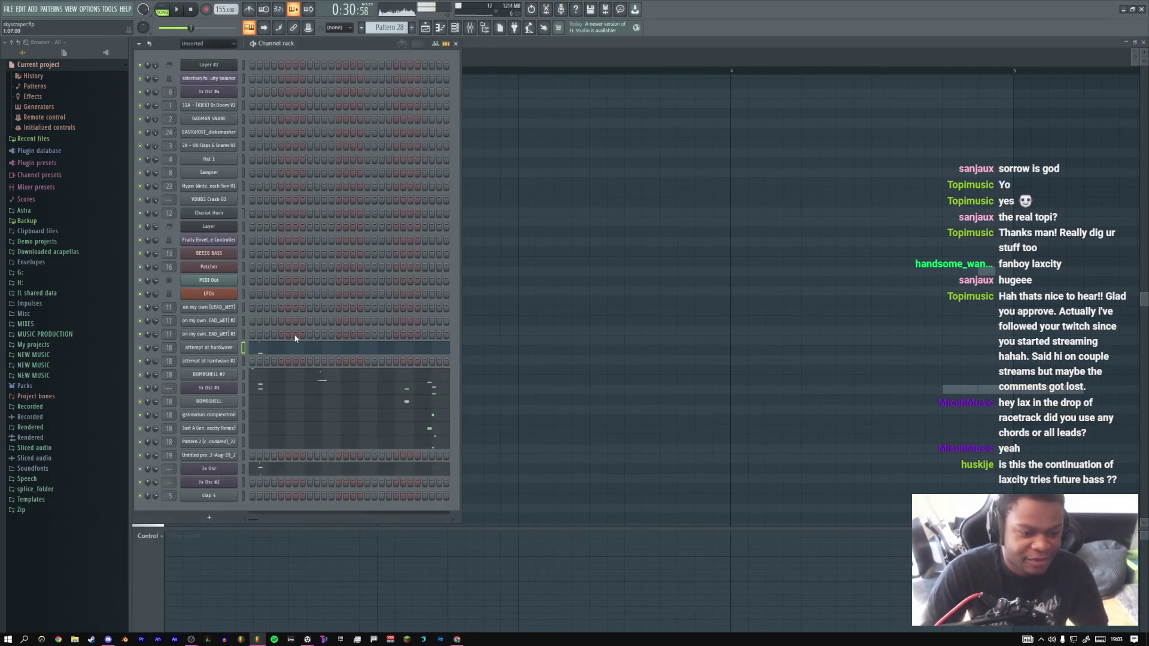
pyautogui.click(436, 29)
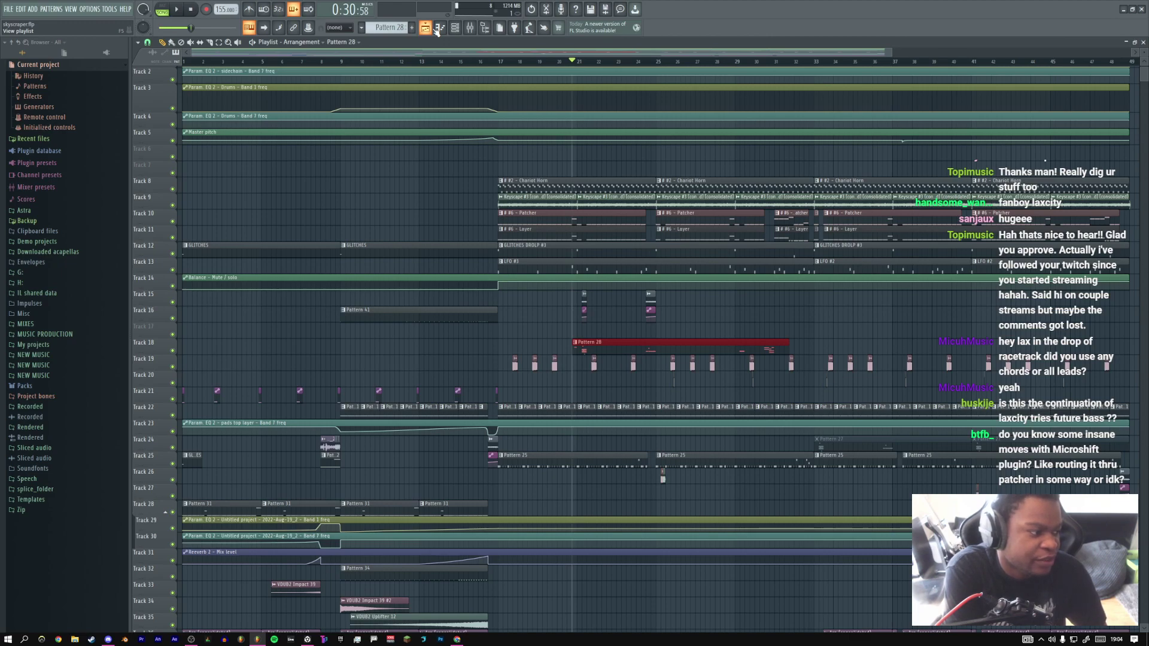
pyautogui.click(434, 28)
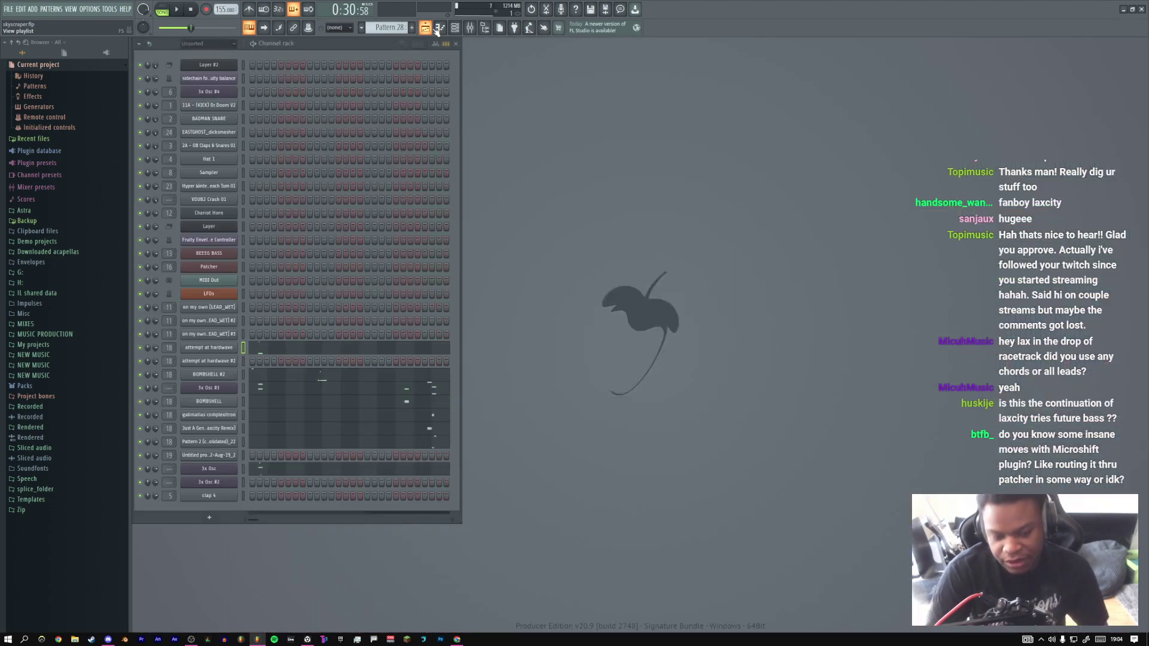
pyautogui.press('Escape')
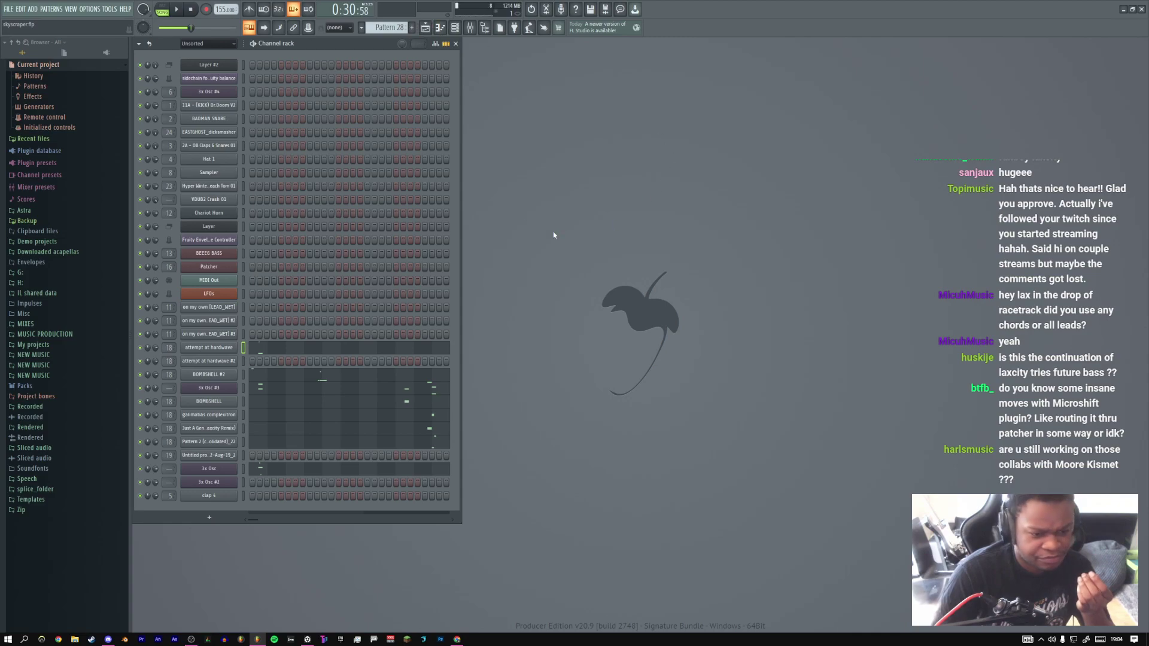
# Open the Patcher channel, move its To FL Studio node slightly up and inward, and show the node's audio inputs
pyautogui.click(209, 267)
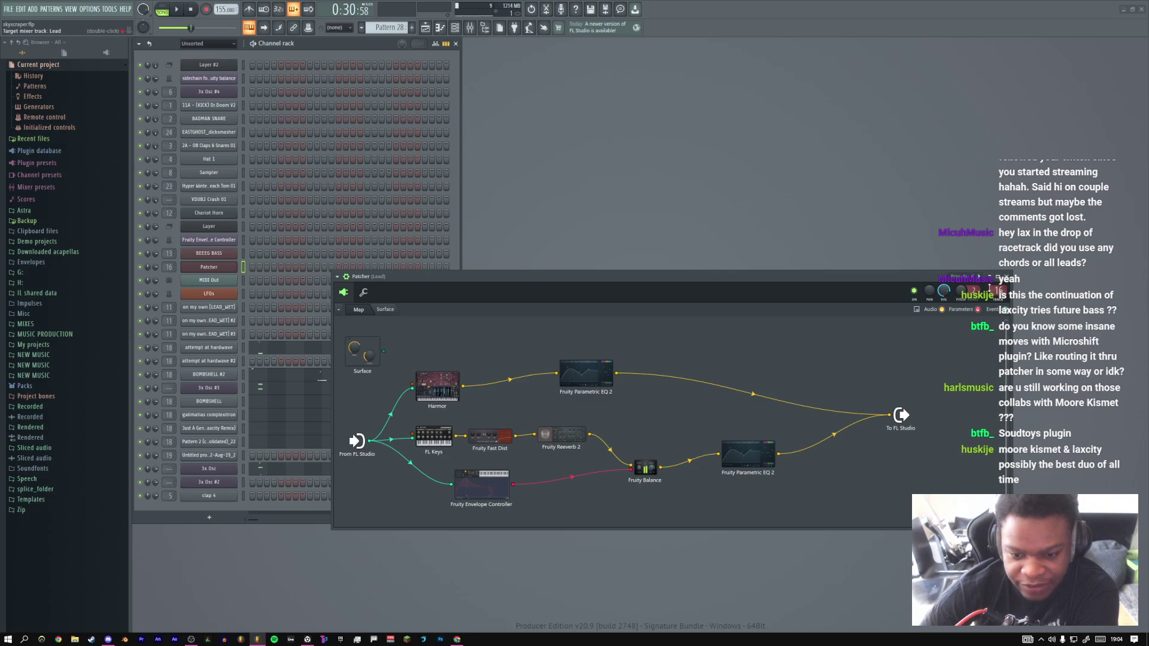
pyautogui.moveTo(902, 415); pyautogui.dragTo(888, 392)
pyautogui.rightClick(888, 392)
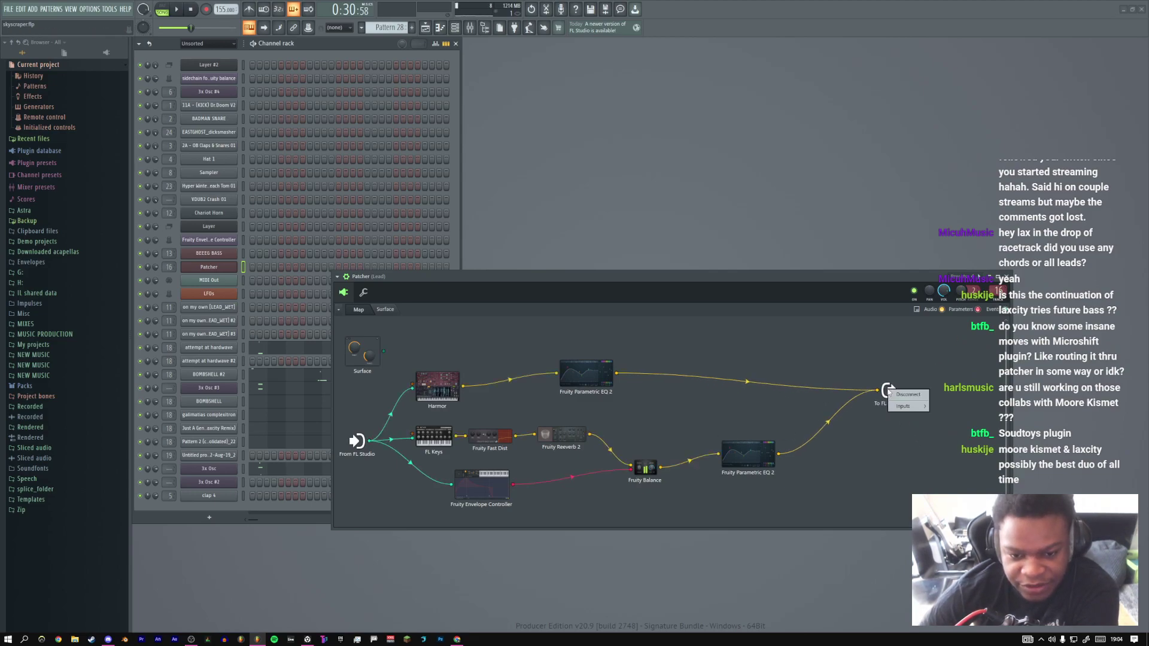
pyautogui.moveTo(906, 407)
pyautogui.moveTo(949, 411)
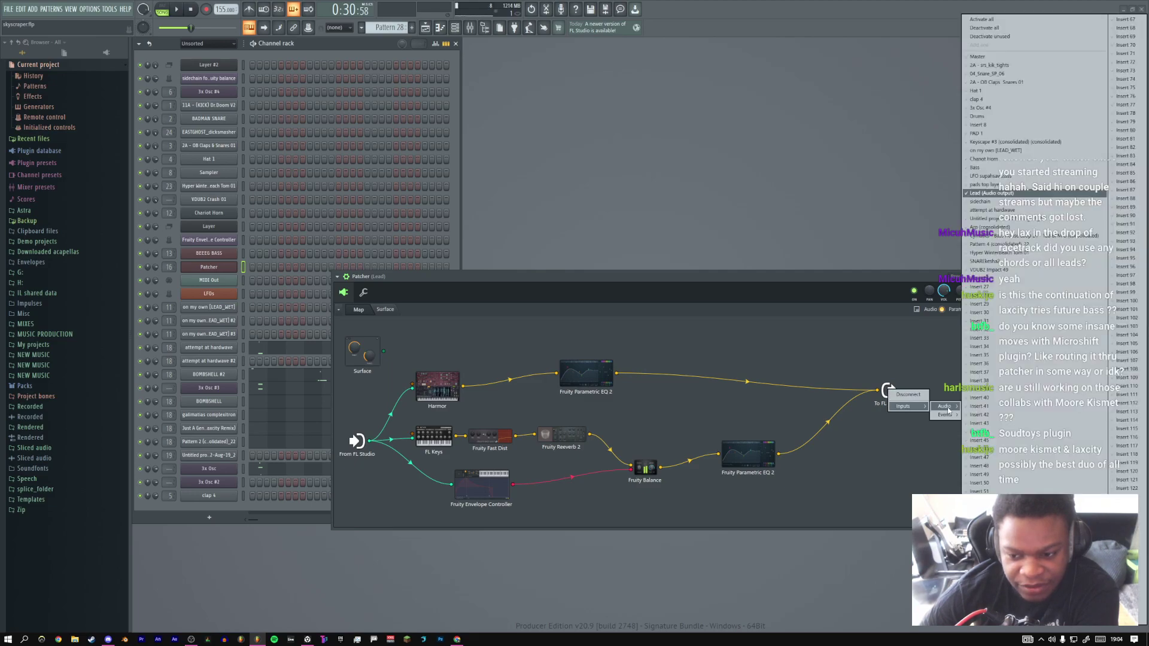
# Make room around the Patcher map and activate two extra audio inputs on To FL Studio, starting with Insert 27
pyautogui.moveTo(802, 276); pyautogui.dragTo(587, 270)
pyautogui.rightClick(679, 383)
pyautogui.moveTo(699, 402)
pyautogui.moveTo(737, 402)
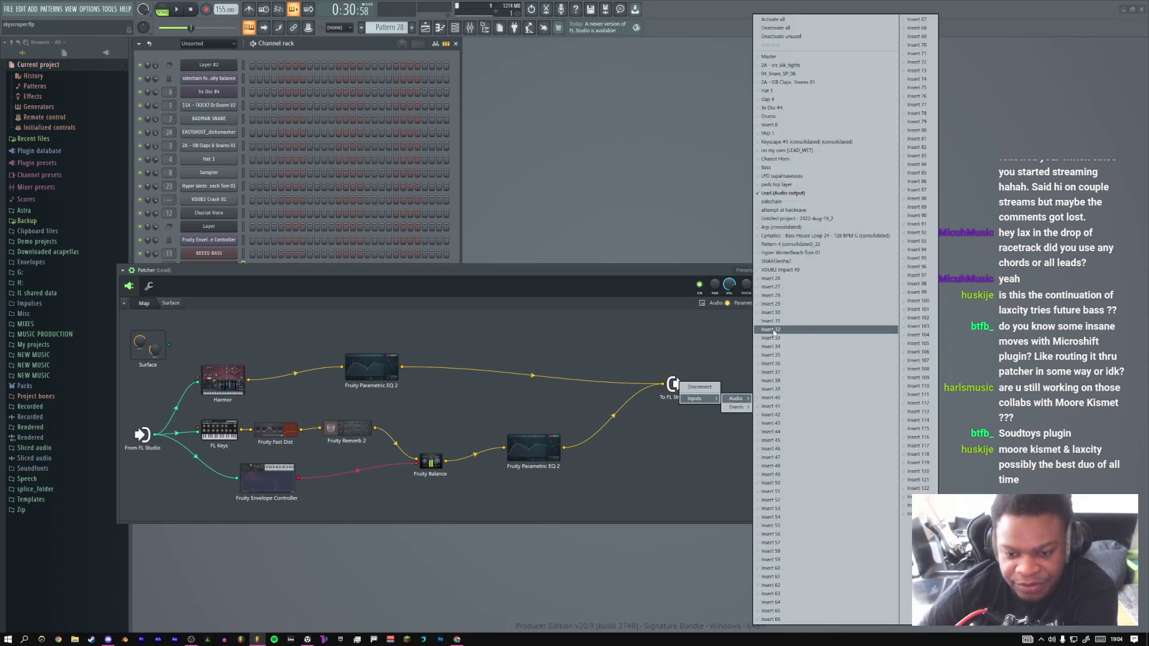
pyautogui.click(772, 287)
pyautogui.rightClick(672, 386)
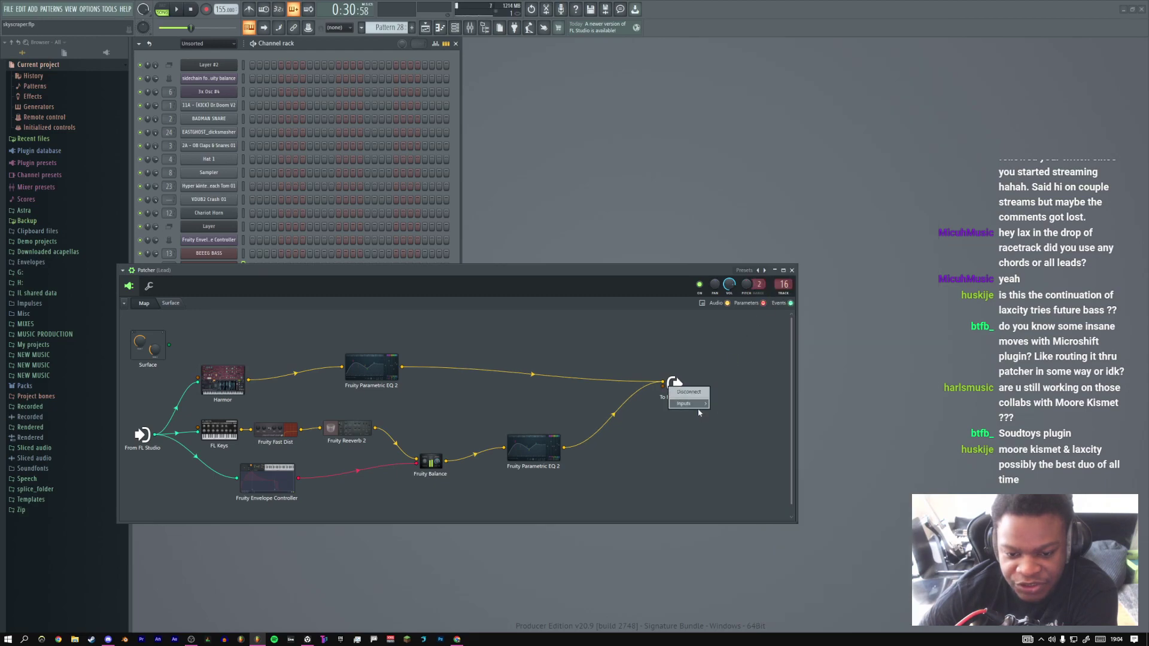
pyautogui.moveTo(725, 403)
pyautogui.click(766, 389)
# Activate two more mixer inserts as audio inputs on Patcher's To FL Studio node
pyautogui.rightClick(673, 378)
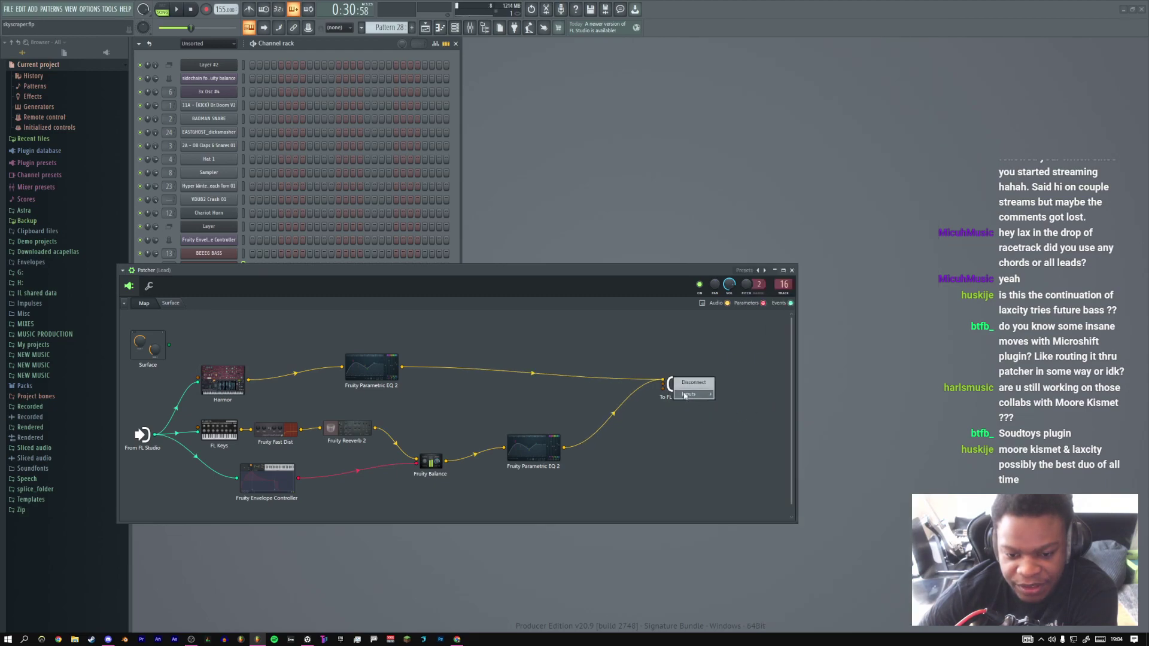
pyautogui.moveTo(688, 394)
pyautogui.moveTo(729, 394)
pyautogui.click(778, 466)
pyautogui.rightClick(673, 386)
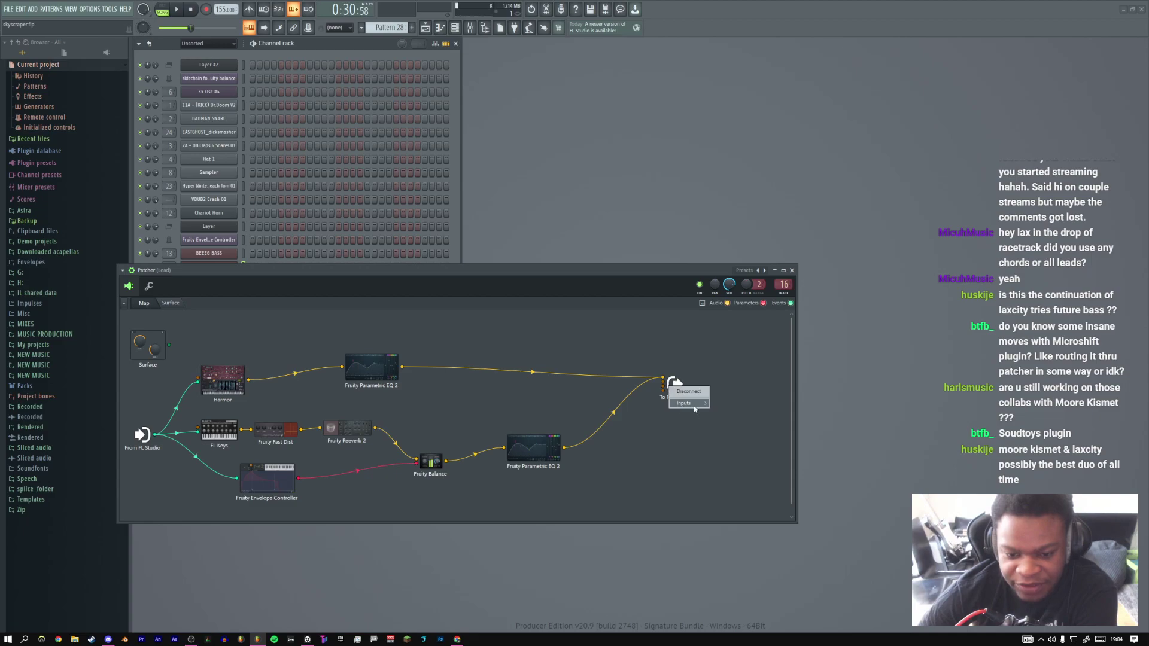
pyautogui.moveTo(683, 403)
pyautogui.moveTo(725, 404)
pyautogui.click(776, 441)
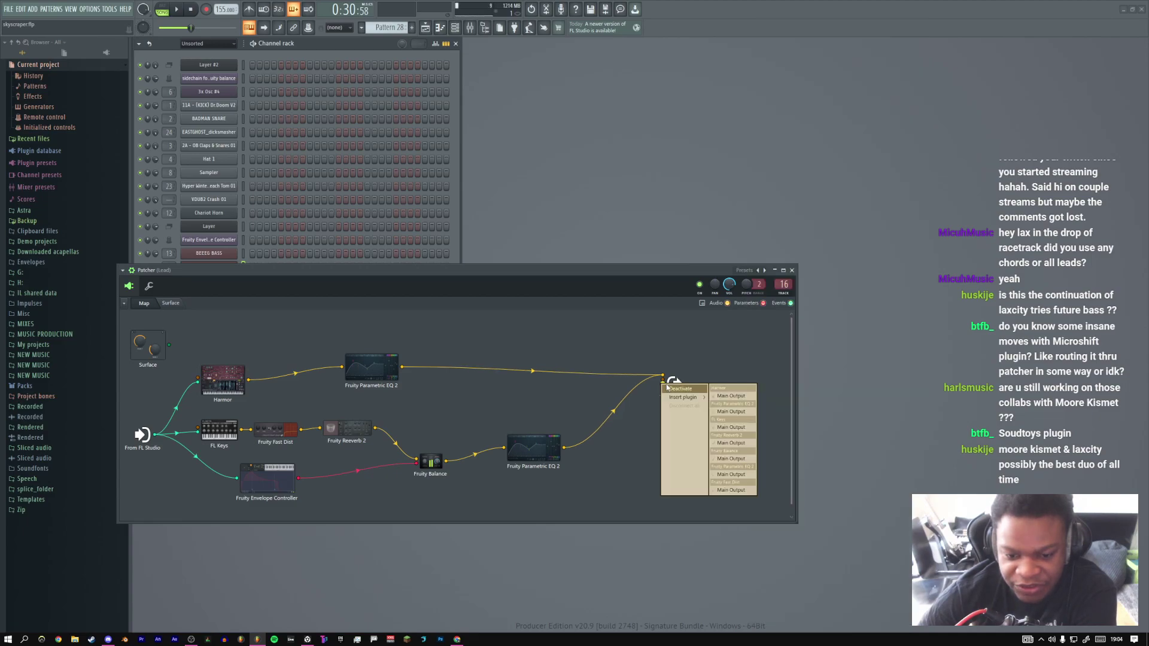
# Deactivate the four added audio inputs on the To FL Studio node and close Patcher
pyautogui.rightClick(675, 386)
pyautogui.moveTo(477, 271); pyautogui.dragTo(547, 243)
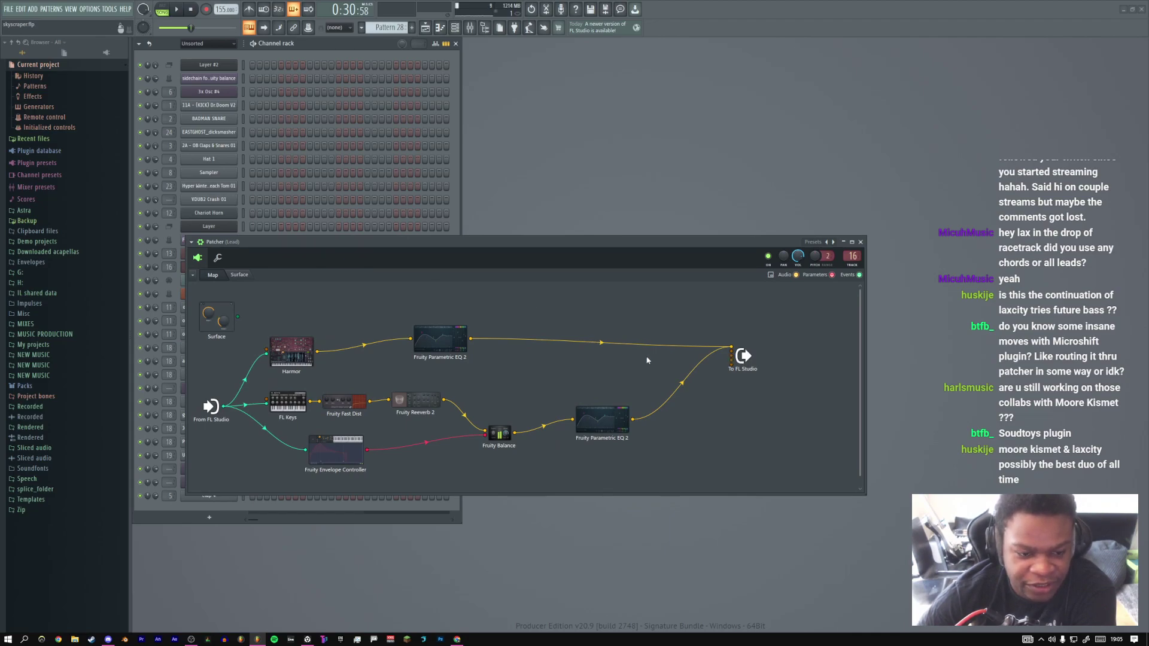
pyautogui.rightClick(734, 355)
pyautogui.click(747, 360)
pyautogui.rightClick(732, 354)
pyautogui.click(739, 360)
pyautogui.rightClick(732, 357)
pyautogui.click(742, 363)
pyautogui.rightClick(732, 355)
pyautogui.click(742, 364)
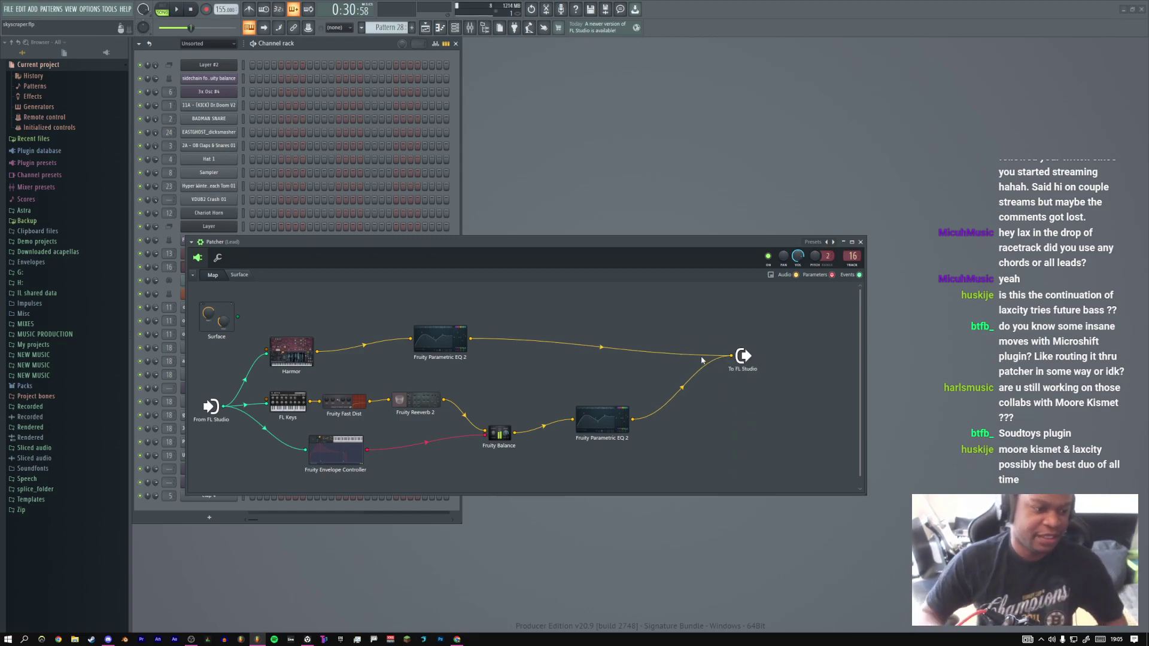
pyautogui.press('Escape')
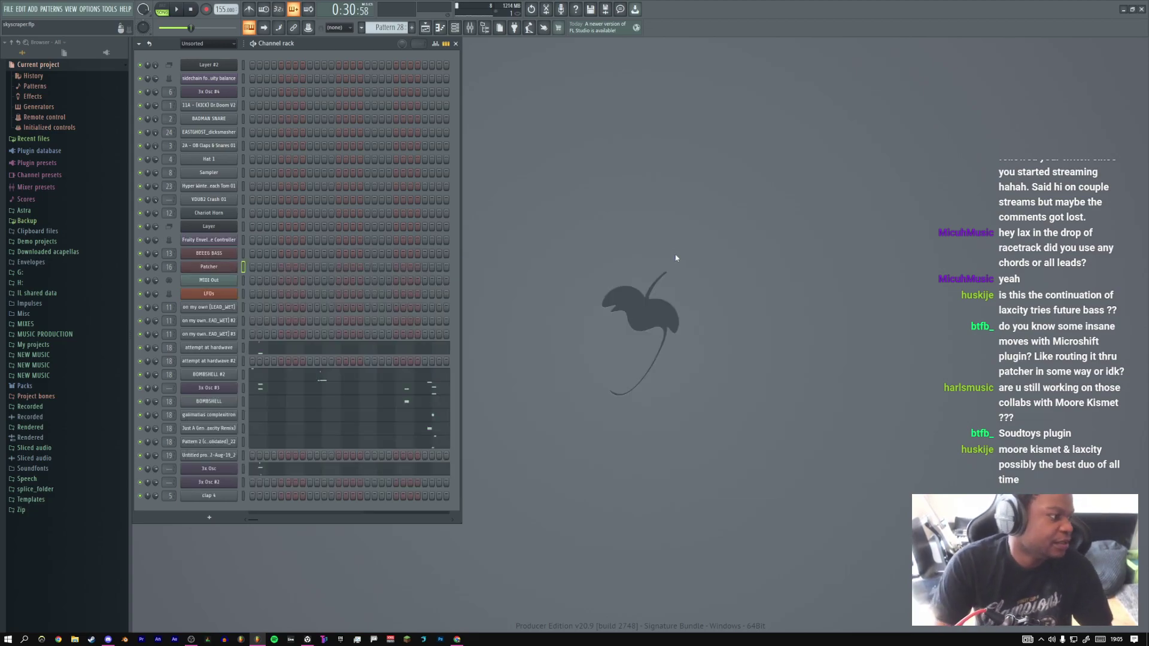
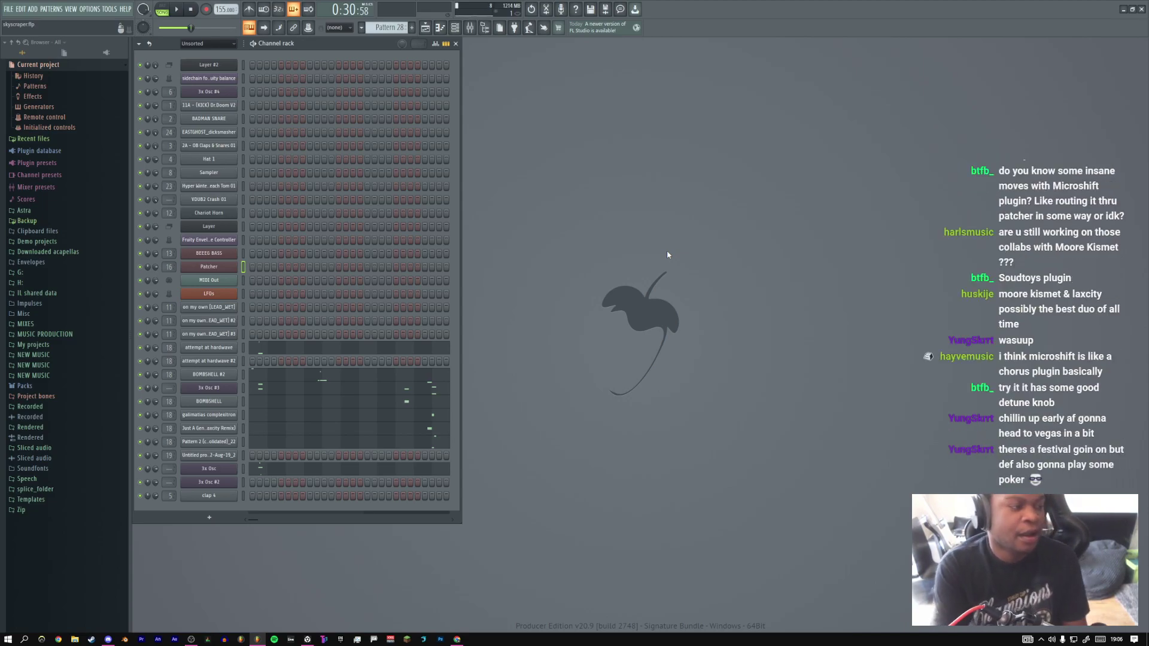
# Switch to the Chrome browser and search the web for "microshift"
pyautogui.hotkey('alt', 'Tab')
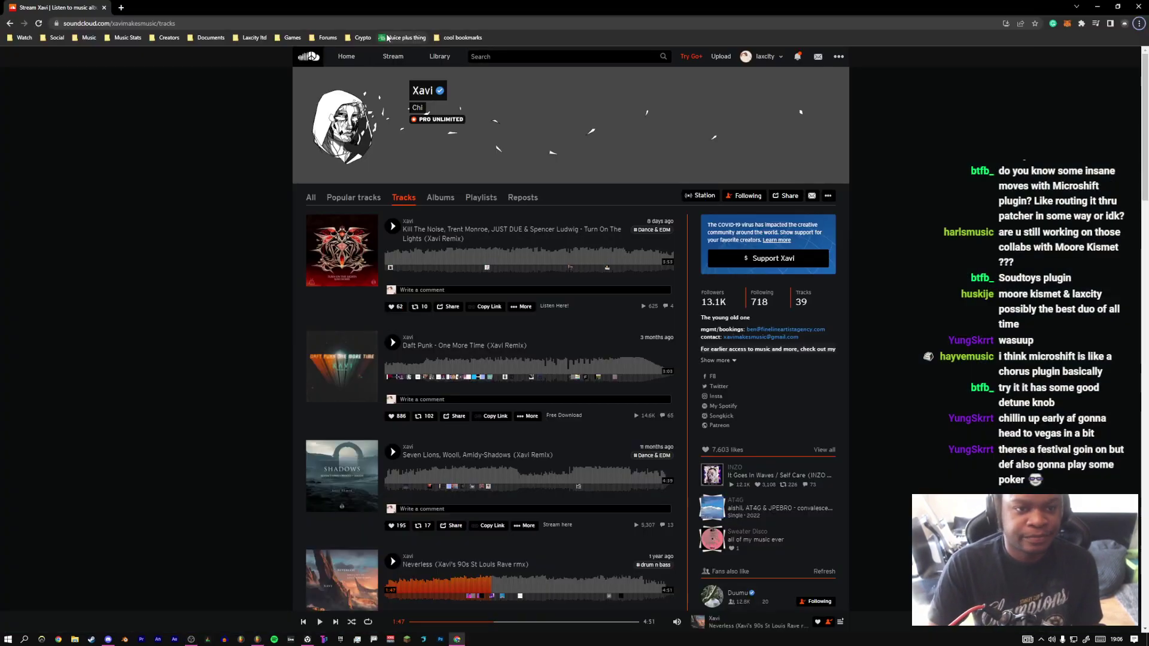
pyautogui.hotkey('ctrl', 'l')
pyautogui.write('microshift')
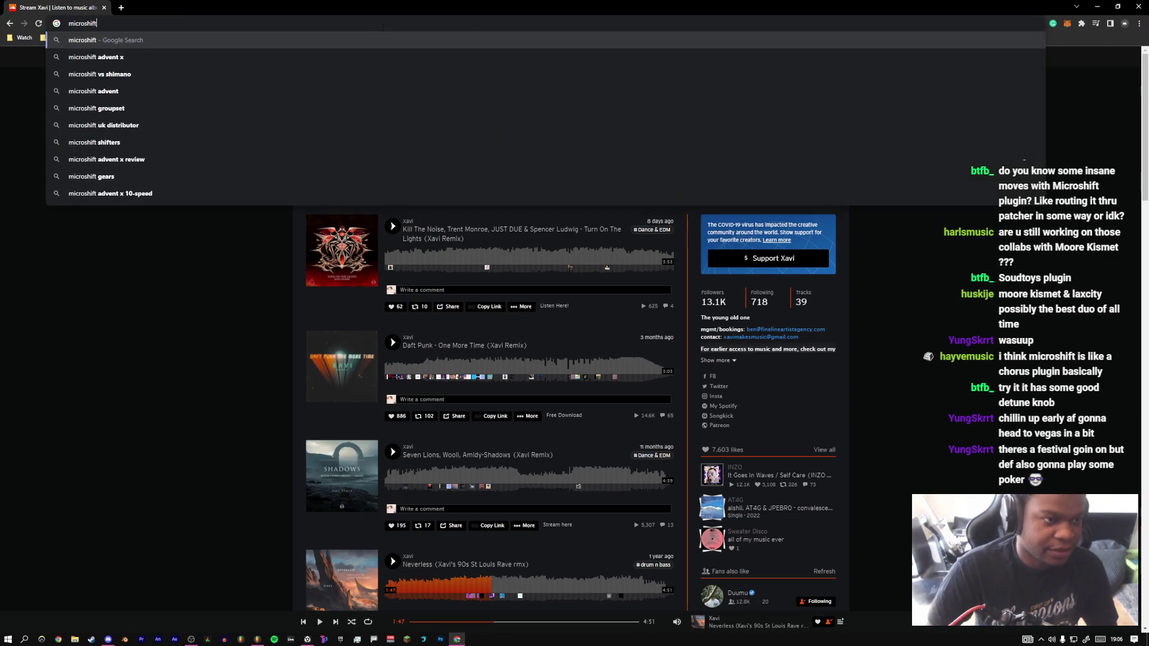
pyautogui.press('Return')
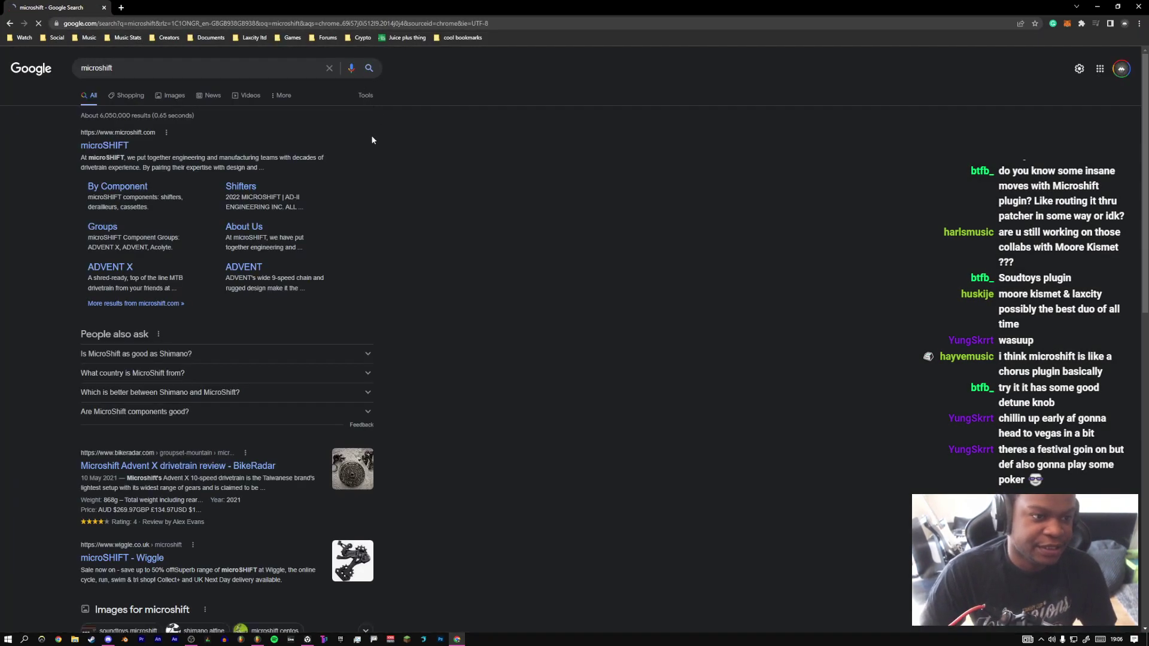
# Refine the web search to "microshift vst" and enlarge the Soundtoys MicroShift picture among the image results
pyautogui.click(137, 65)
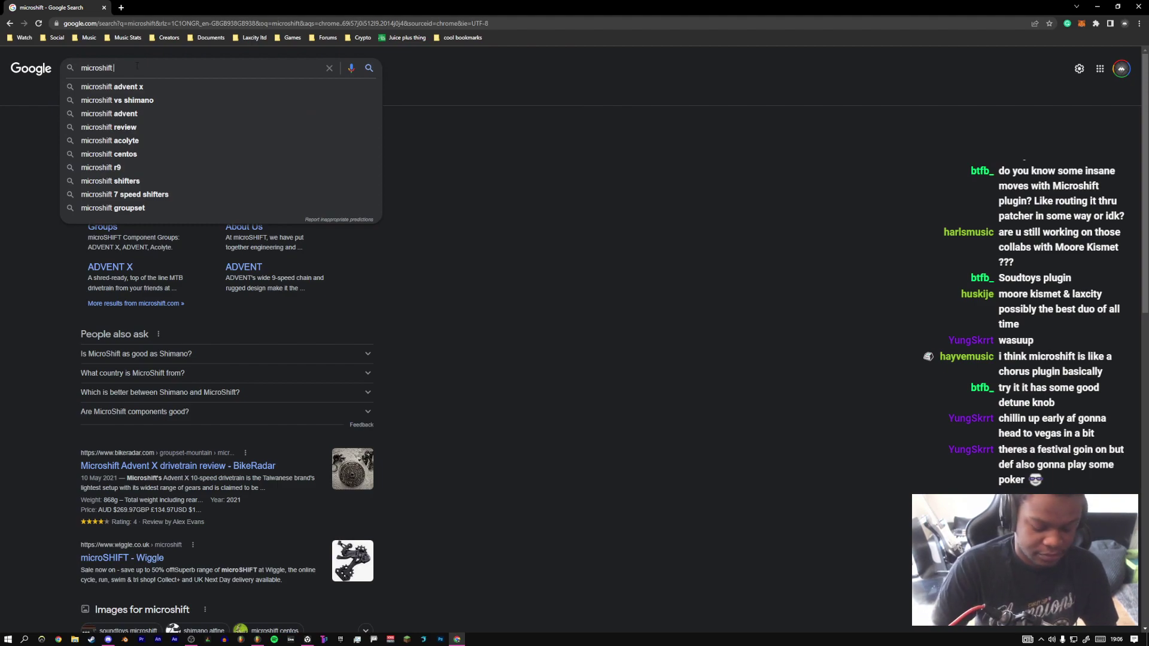
pyautogui.write('vst')
pyautogui.press('Return')
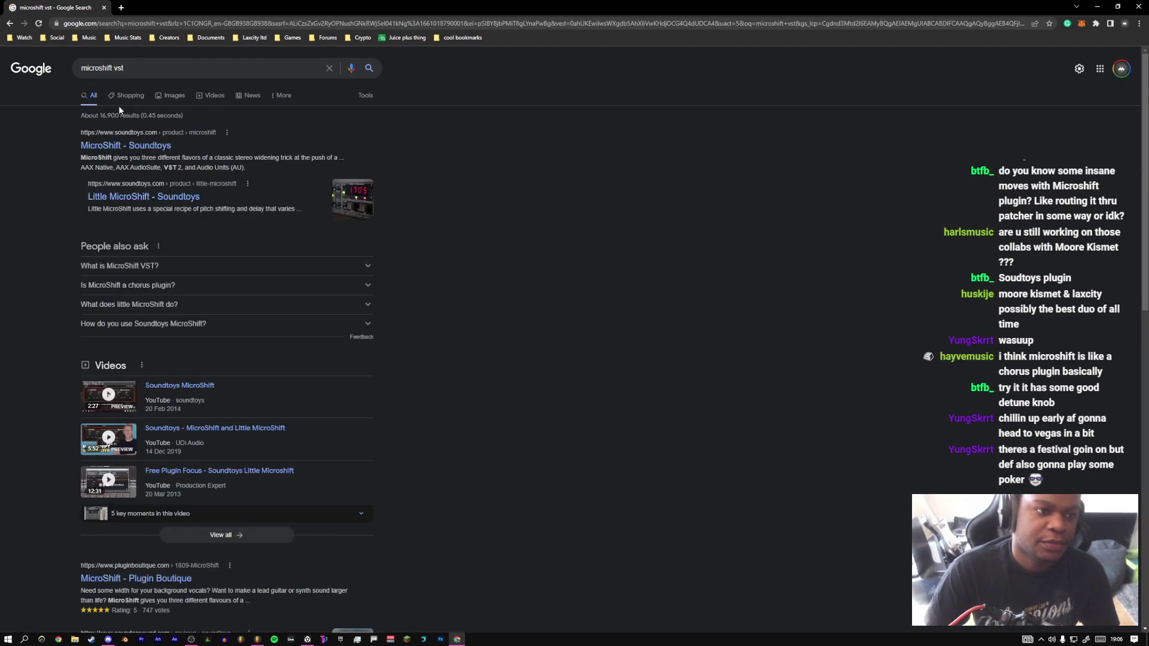
pyautogui.click(168, 98)
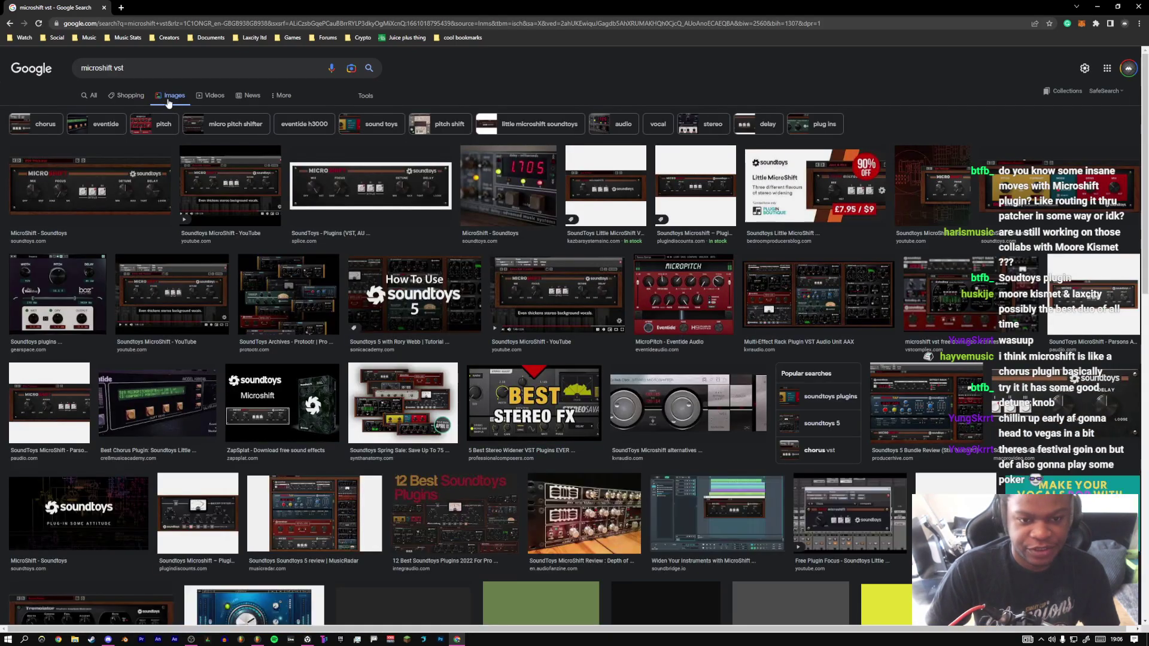
pyautogui.click(113, 197)
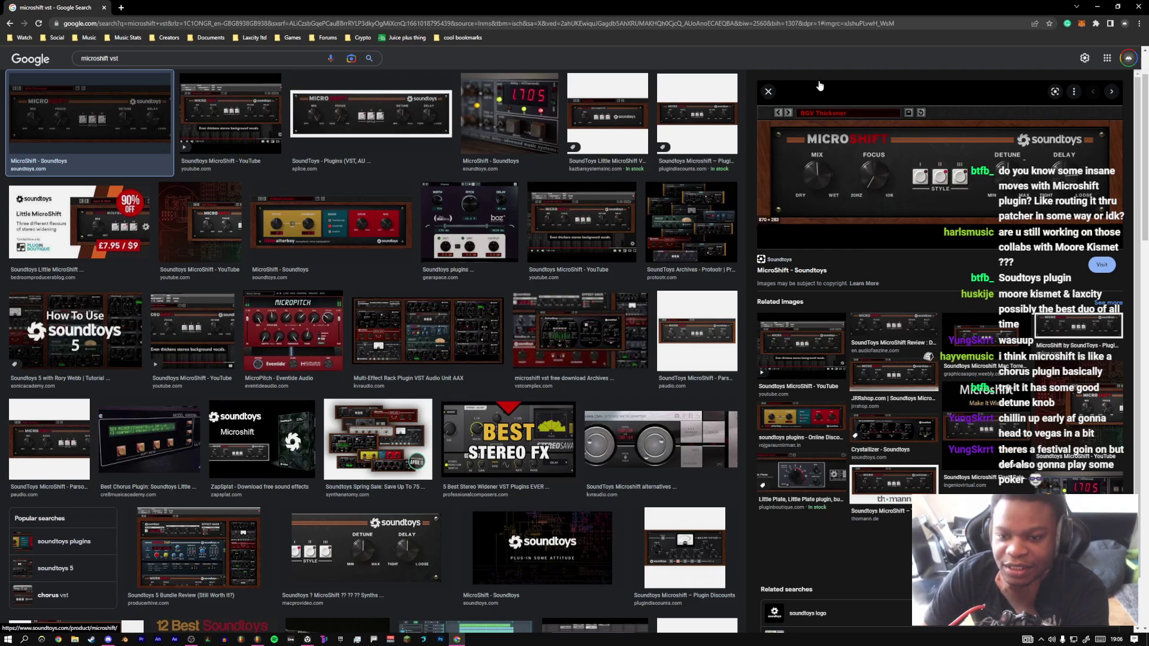
# Return to FL Studio, open the playlist and look over the arrangement and the section around the Pattern 28 clip
pyautogui.click(258, 640)
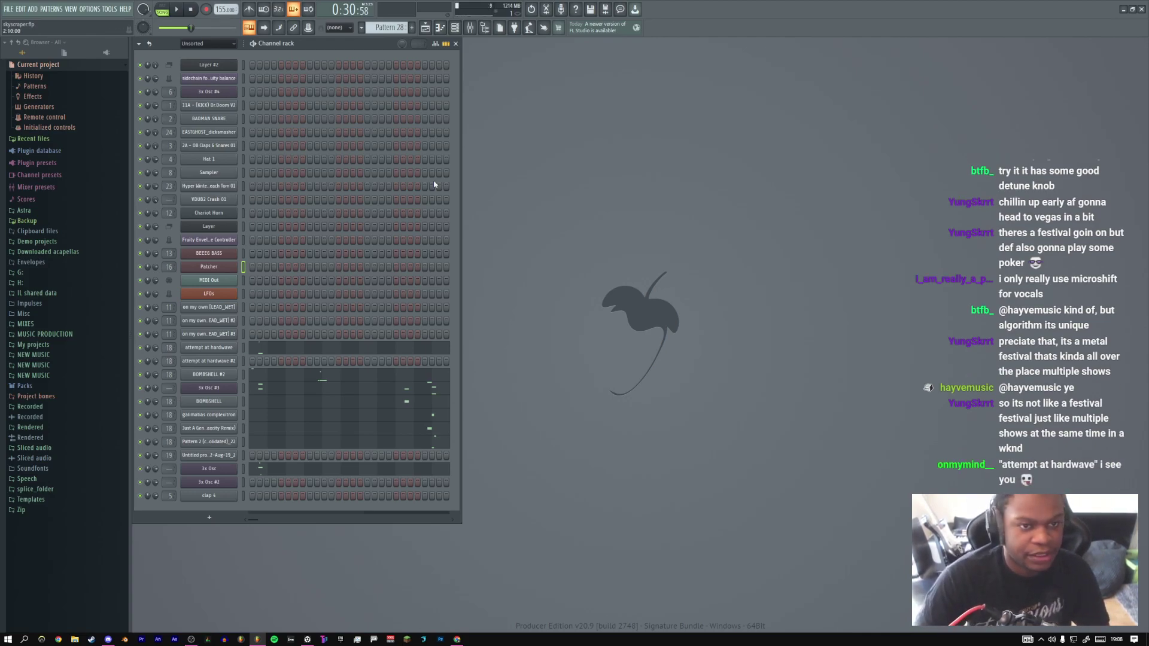
pyautogui.click(427, 28)
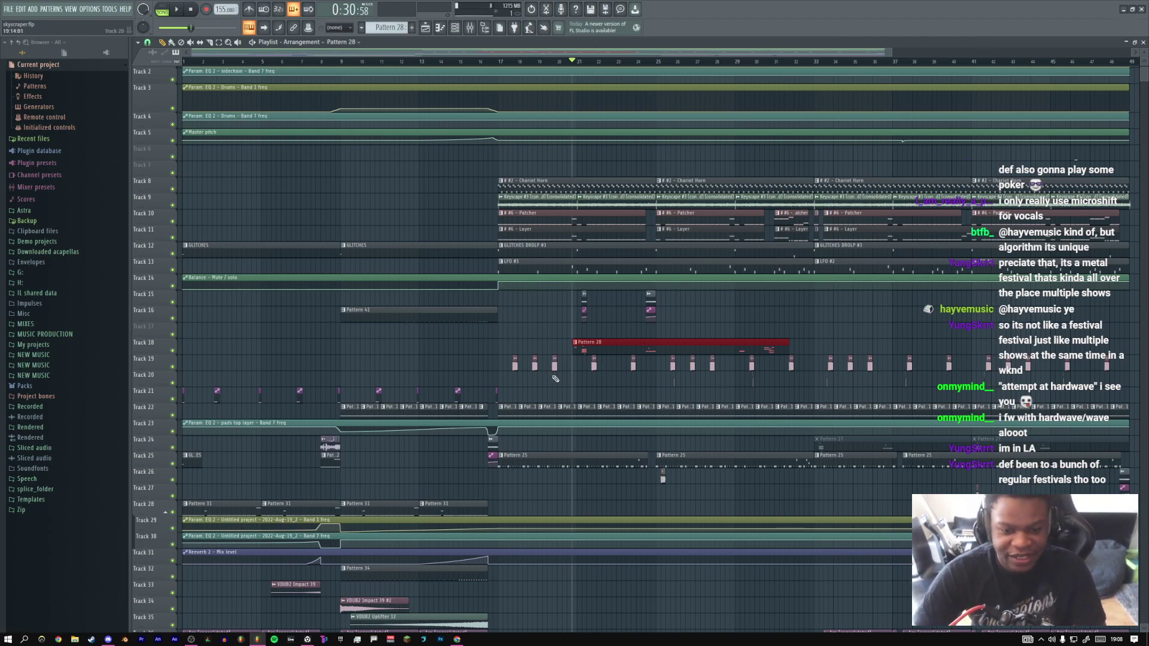
pyautogui.moveTo(525, 324); pyautogui.dragTo(630, 361)
pyautogui.click(522, 298)
pyautogui.keyDown('ctrl'); pyautogui.rightClick(519, 296); pyautogui.keyUp('ctrl')
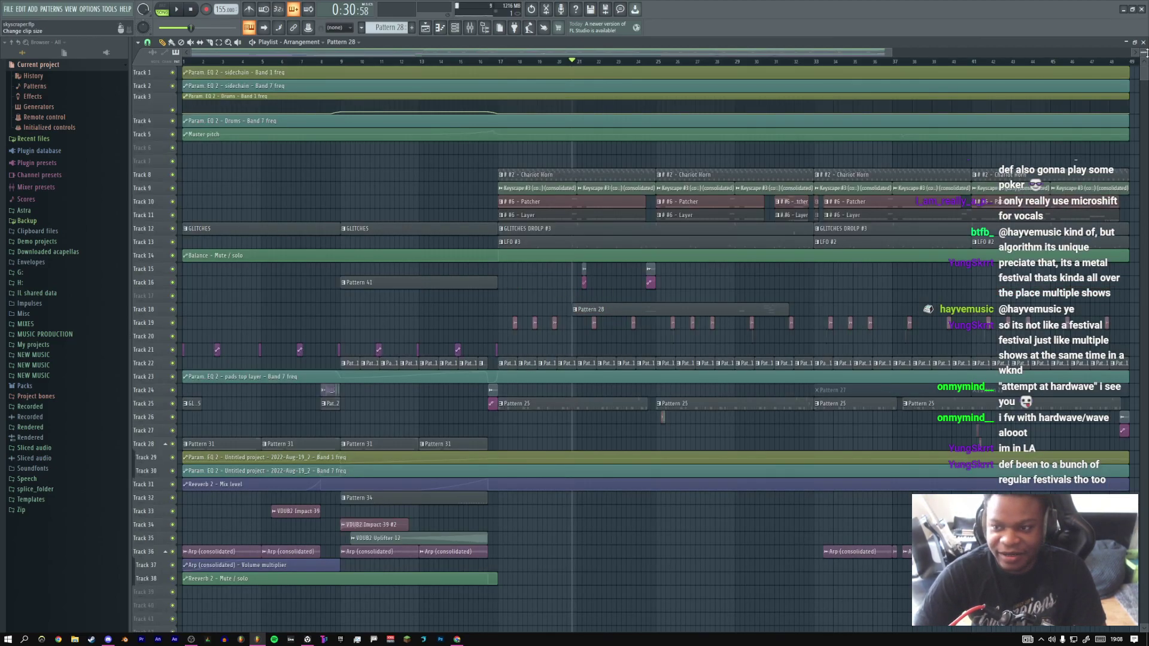
pyautogui.scroll(3, 527, 256)
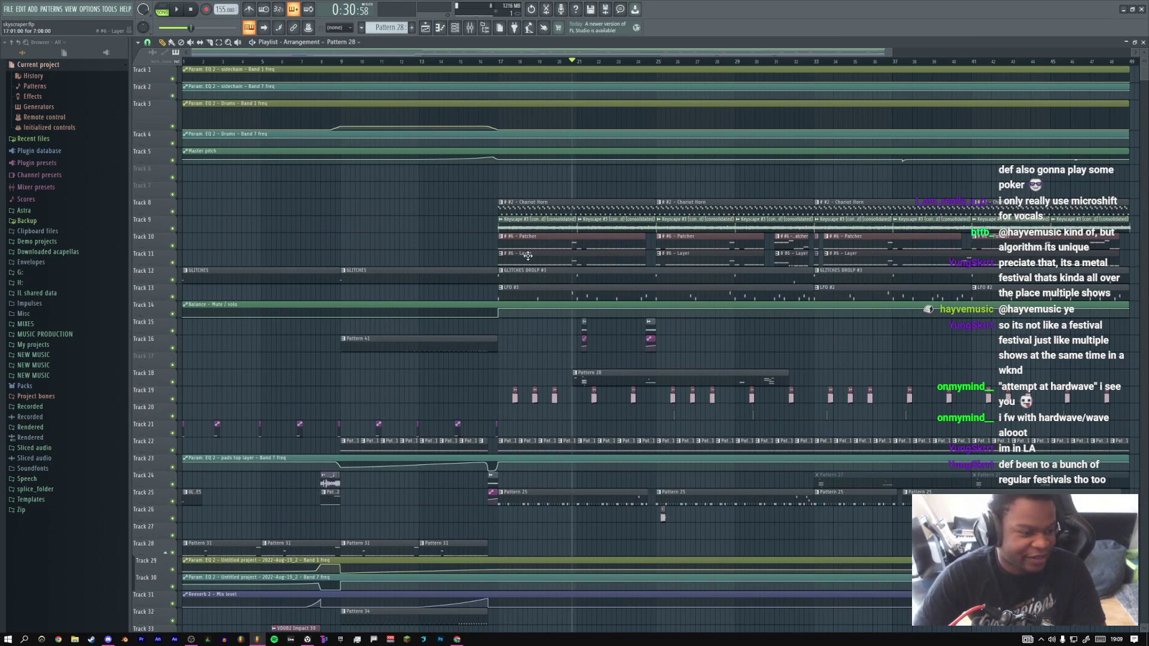
pyautogui.moveTo(569, 353); pyautogui.dragTo(614, 390)
pyautogui.keyDown('ctrl'); pyautogui.rightClick(610, 382); pyautogui.keyUp('ctrl')
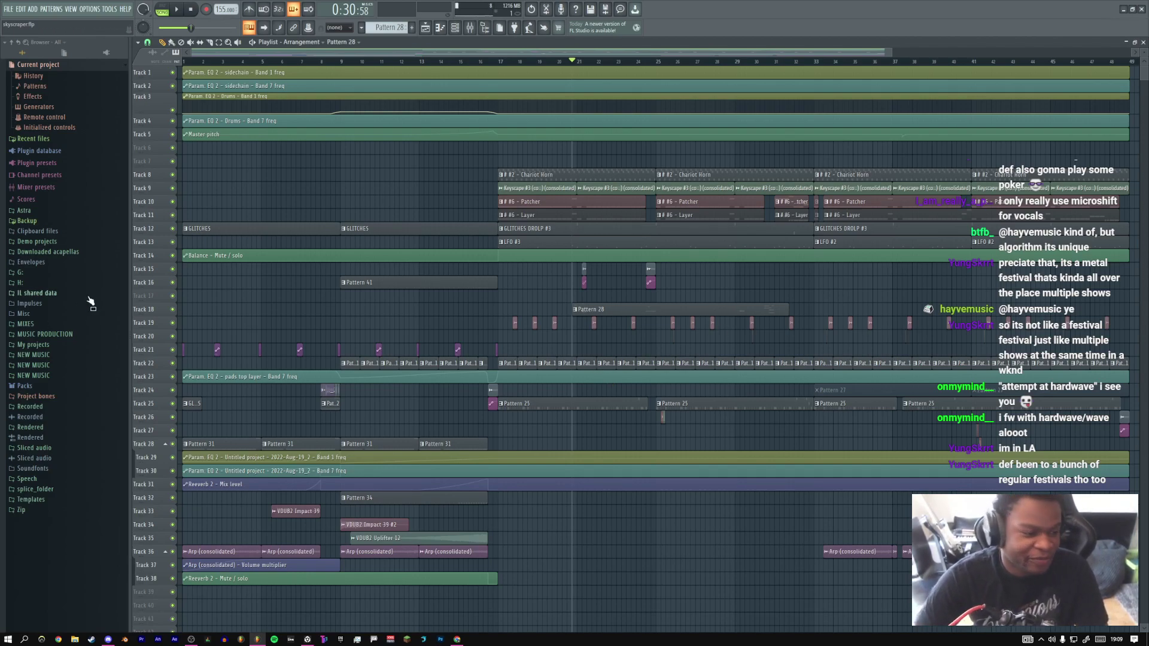
pyautogui.moveTo(440, 155); pyautogui.dragTo(808, 437)
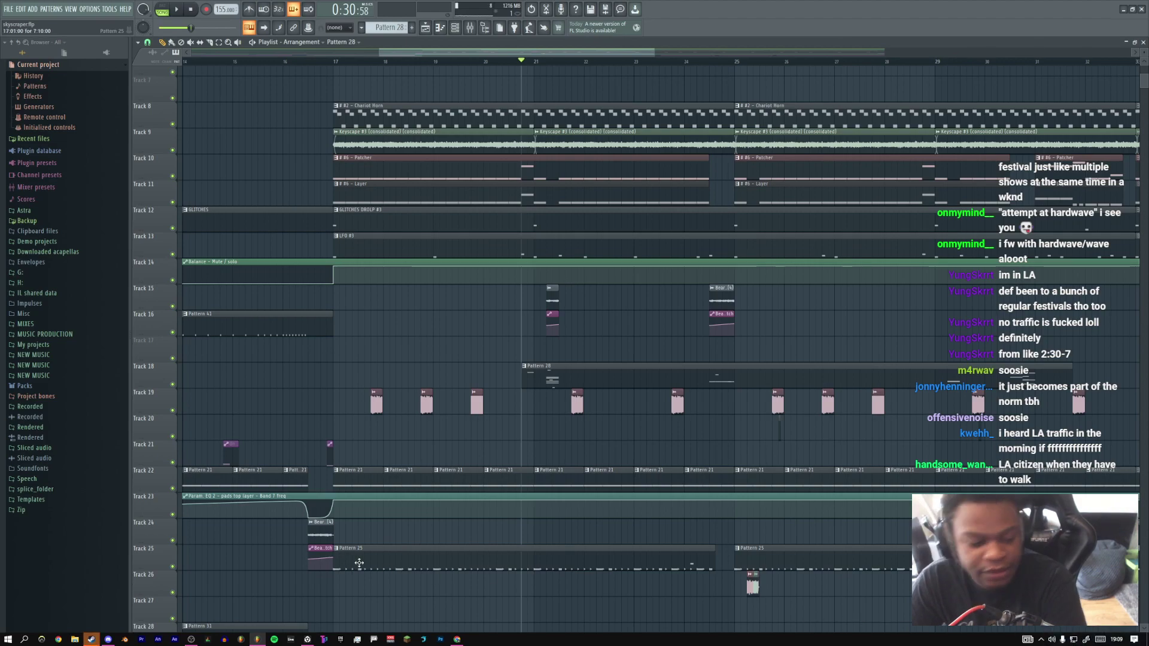
# Bring up the waiting Steam chat window and move it off the main screen
pyautogui.click(91, 640)
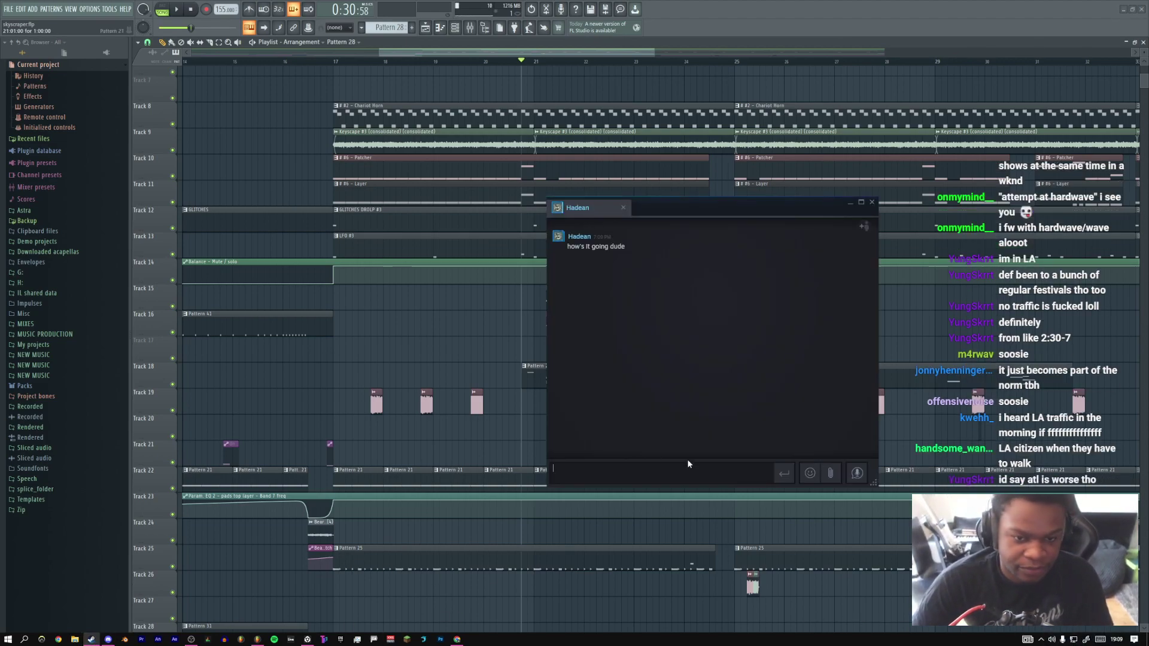
pyautogui.moveTo(677, 219); pyautogui.dragTo(0, 333)
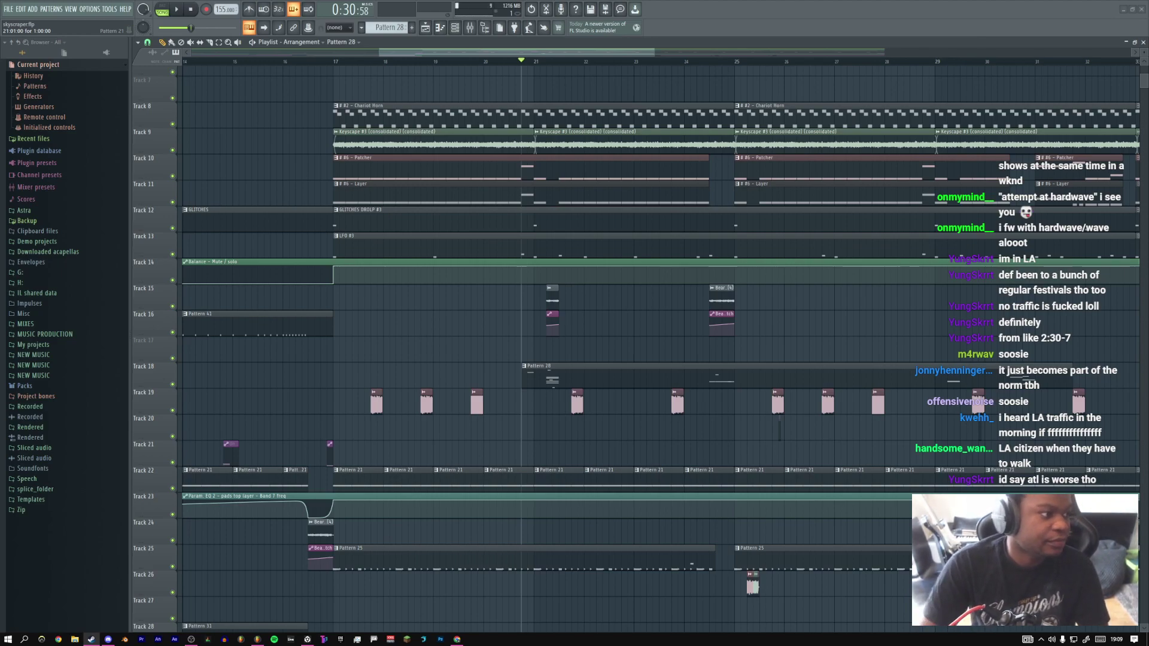
pyautogui.rightClick(381, 332)
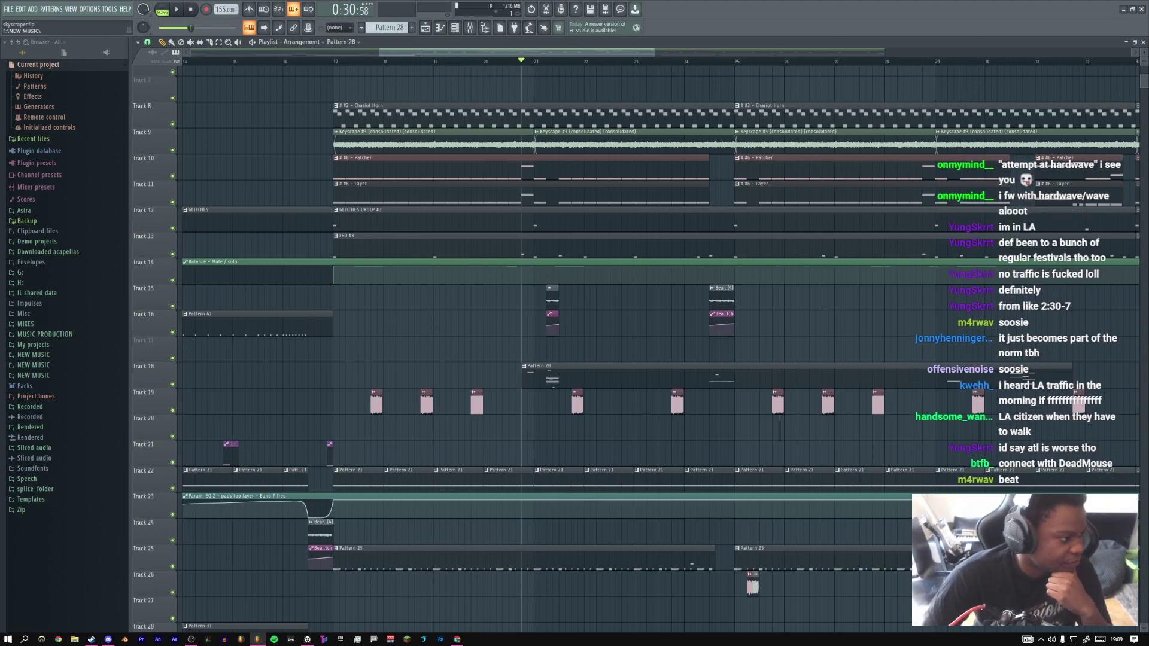
pyautogui.hotkey('alt', 'Tab')
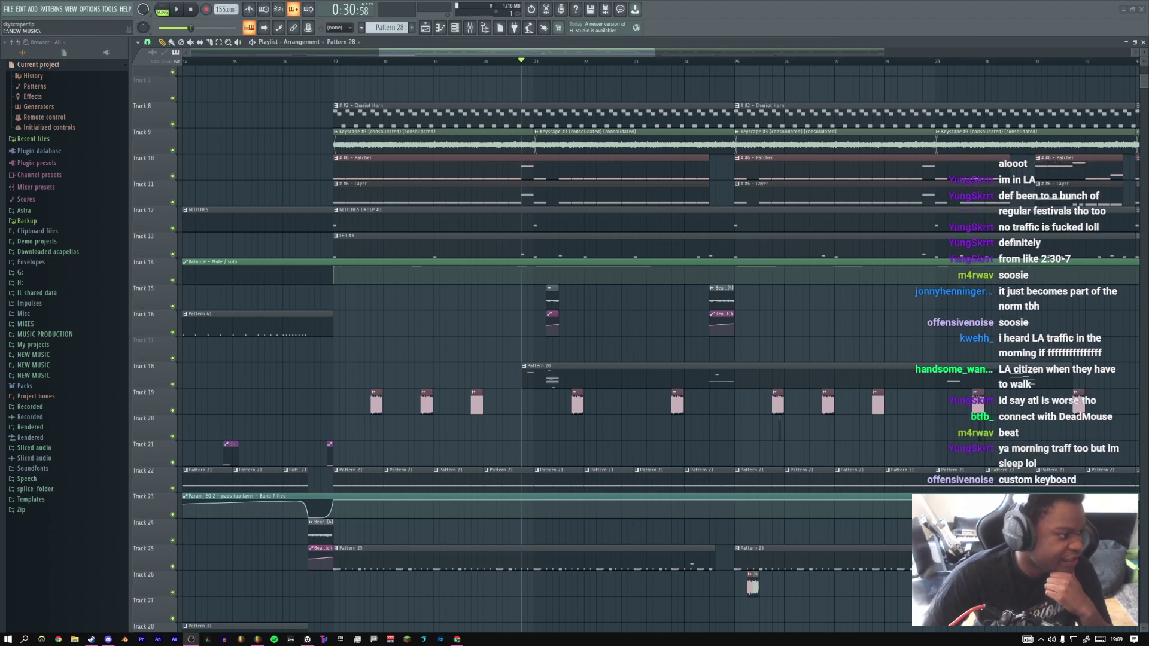
pyautogui.hotkey('alt', 'Tab')
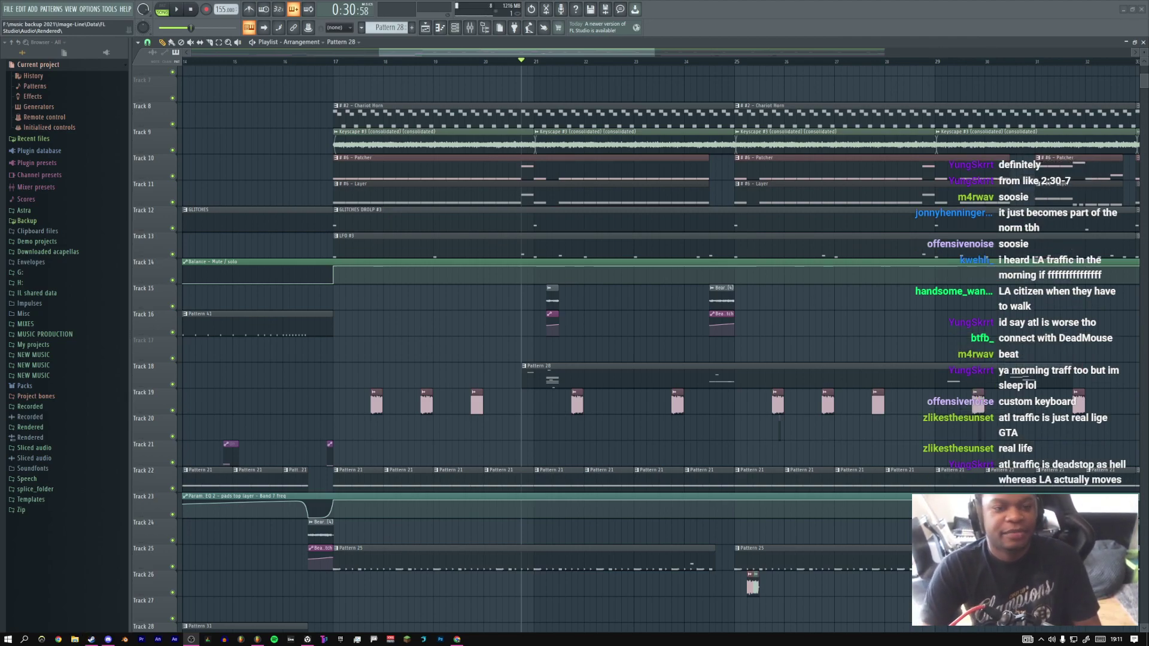
pyautogui.keyDown('ctrl'); pyautogui.rightClick(376, 82); pyautogui.keyUp('ctrl')
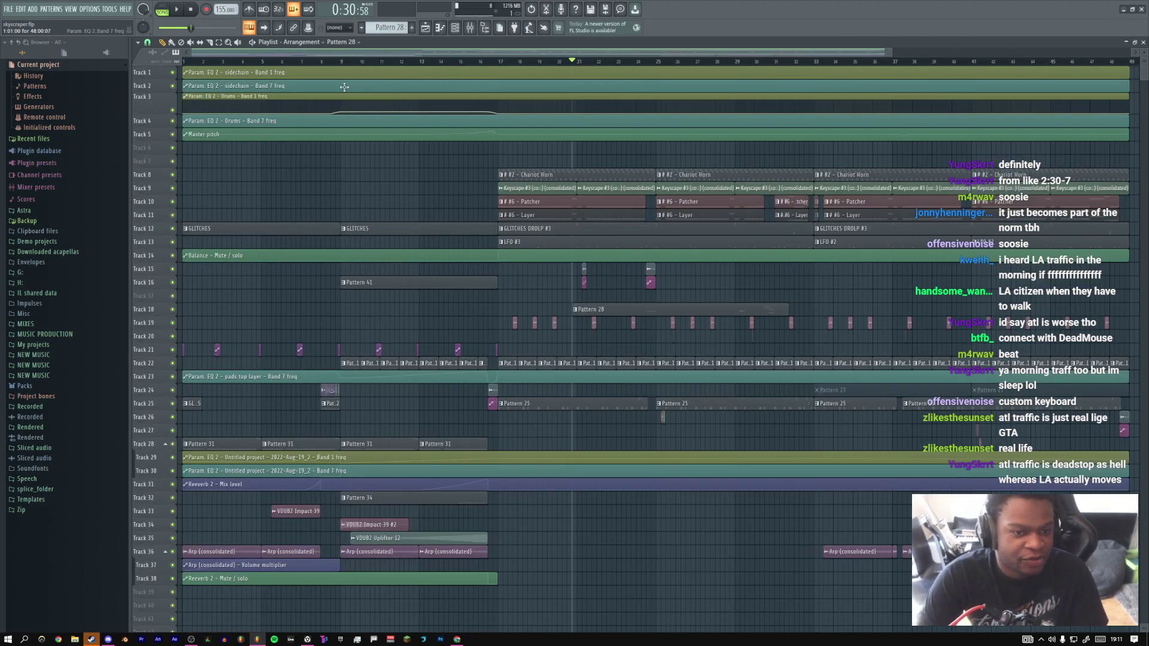
pyautogui.keyDown('ctrl'); pyautogui.moveTo(433, 141); pyautogui.dragTo(721, 257); pyautogui.keyUp('ctrl')
pyautogui.keyDown('ctrl'); pyautogui.rightClick(454, 202); pyautogui.keyUp('ctrl')
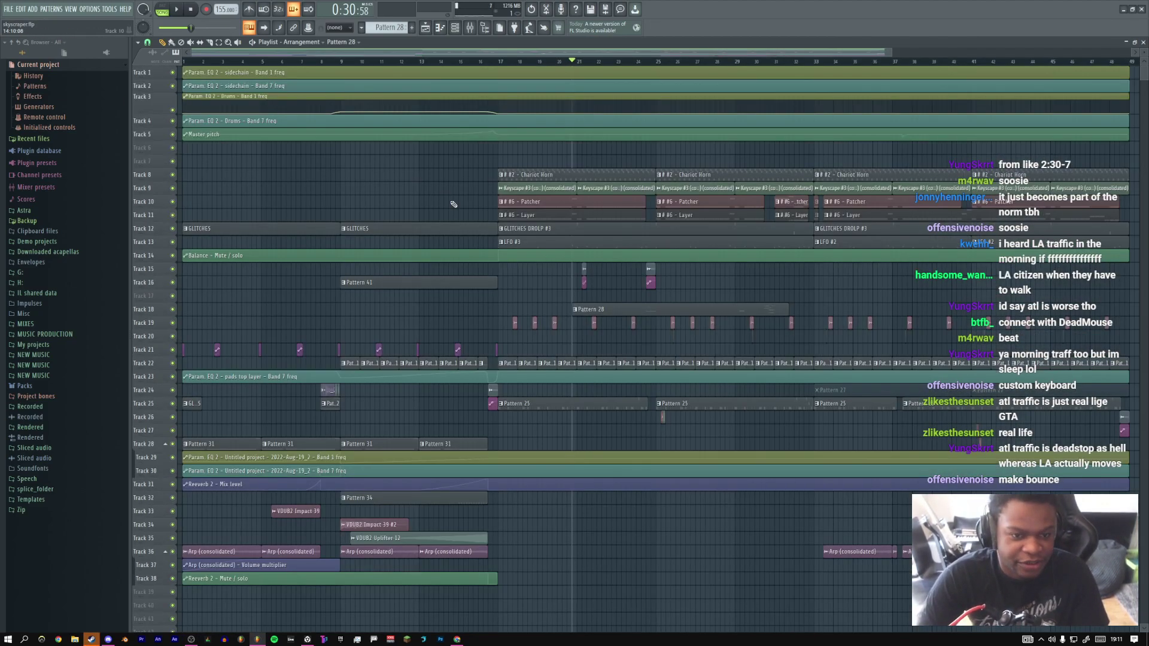
pyautogui.keyDown('ctrl'); pyautogui.moveTo(446, 152); pyautogui.dragTo(635, 263); pyautogui.keyUp('ctrl')
pyautogui.keyDown('ctrl'); pyautogui.rightClick(505, 209); pyautogui.keyUp('ctrl')
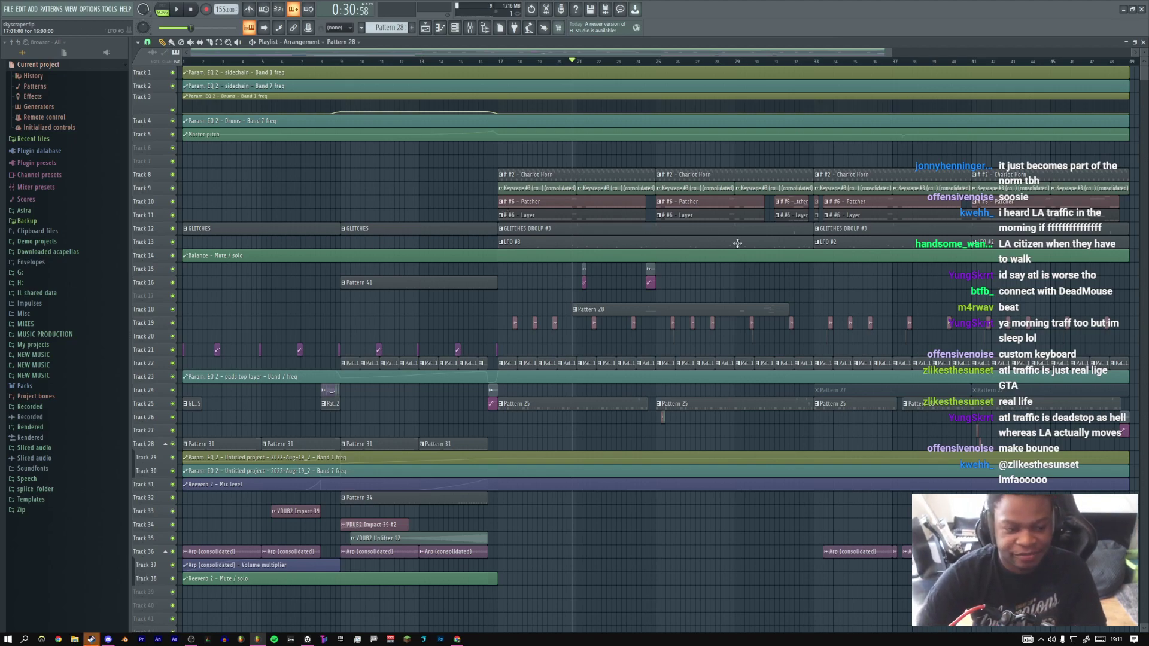
pyautogui.moveTo(457, 171); pyautogui.dragTo(680, 277)
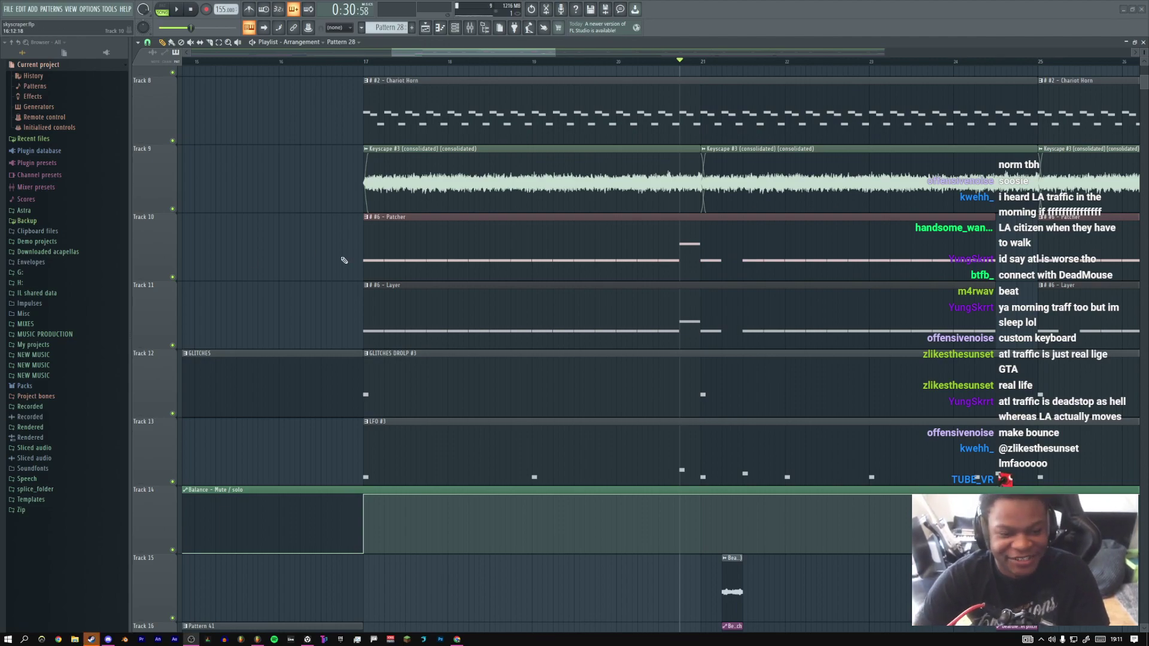
pyautogui.keyDown('ctrl'); pyautogui.rightClick(342, 235); pyautogui.keyUp('ctrl')
pyautogui.moveTo(461, 154); pyautogui.dragTo(747, 347)
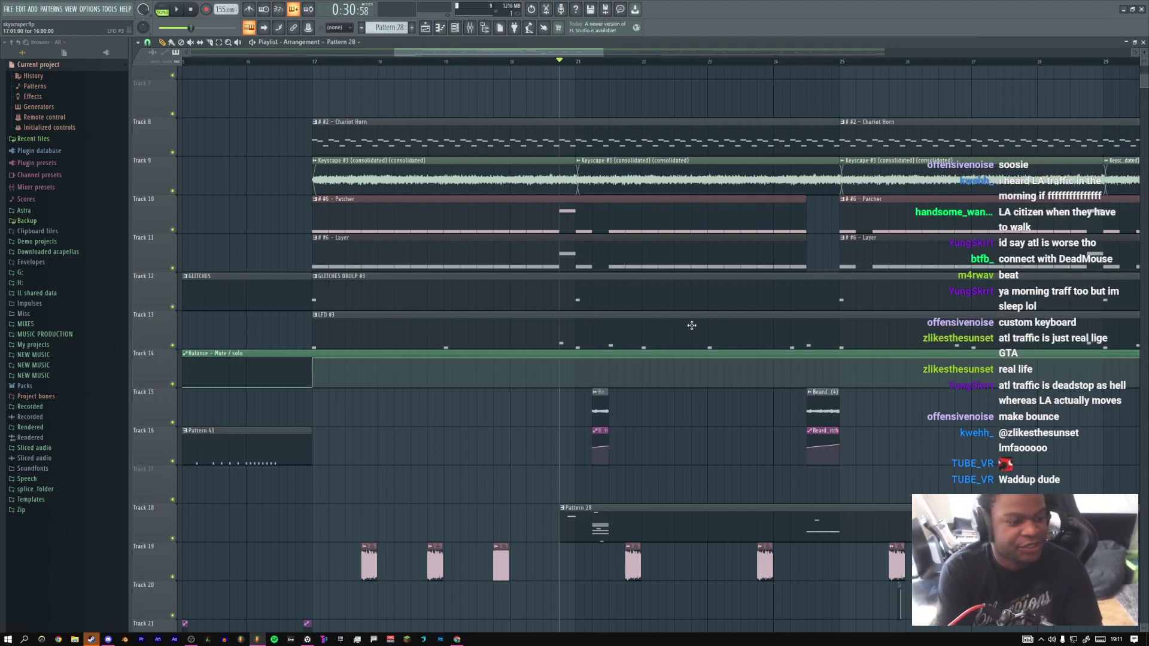
pyautogui.keyDown('ctrl'); pyautogui.rightClick(531, 276); pyautogui.keyUp('ctrl')
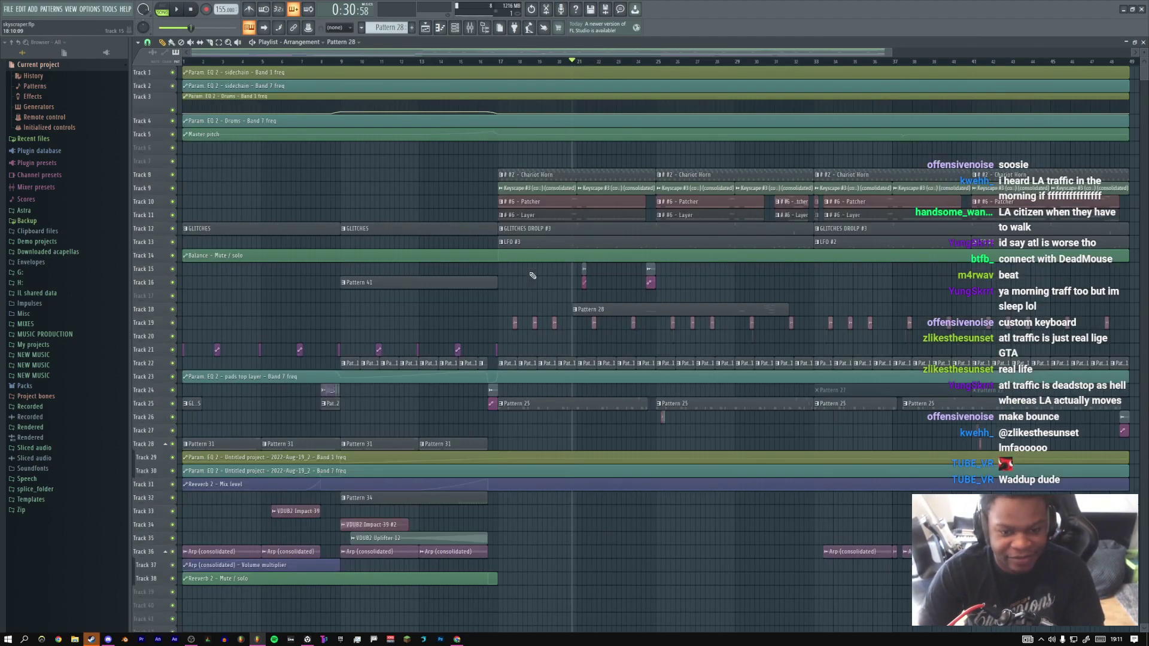
pyautogui.moveTo(468, 156); pyautogui.dragTo(695, 286)
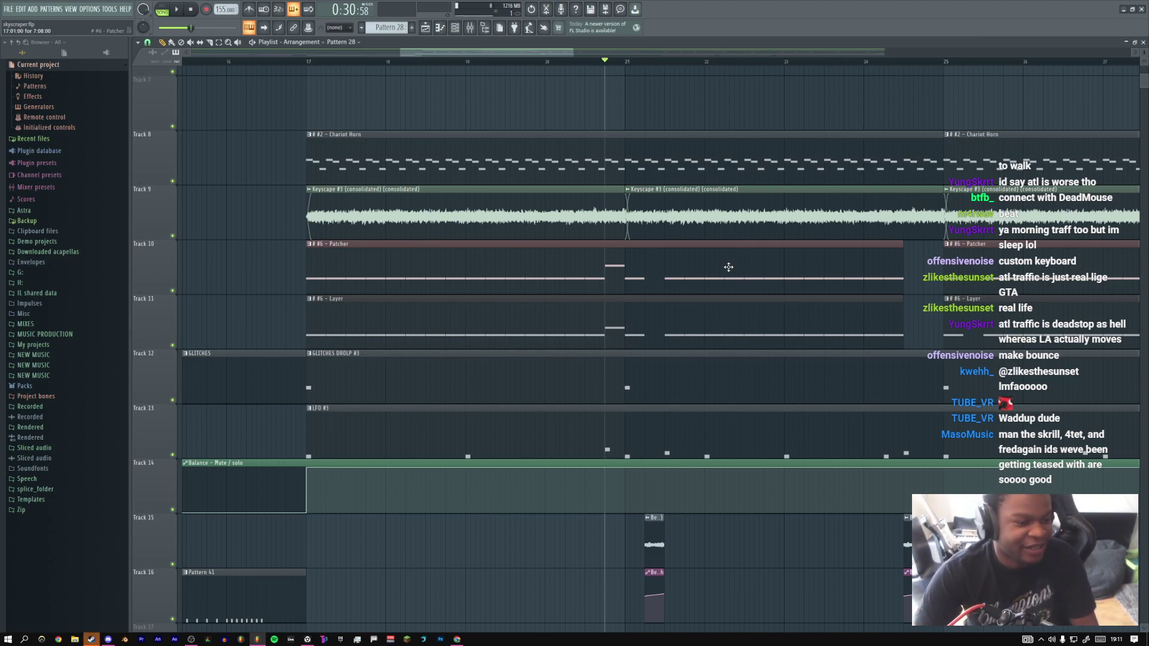
pyautogui.moveTo(291, 173); pyautogui.dragTo(413, 254)
pyautogui.keyDown('ctrl'); pyautogui.rightClick(413, 254); pyautogui.keyUp('ctrl')
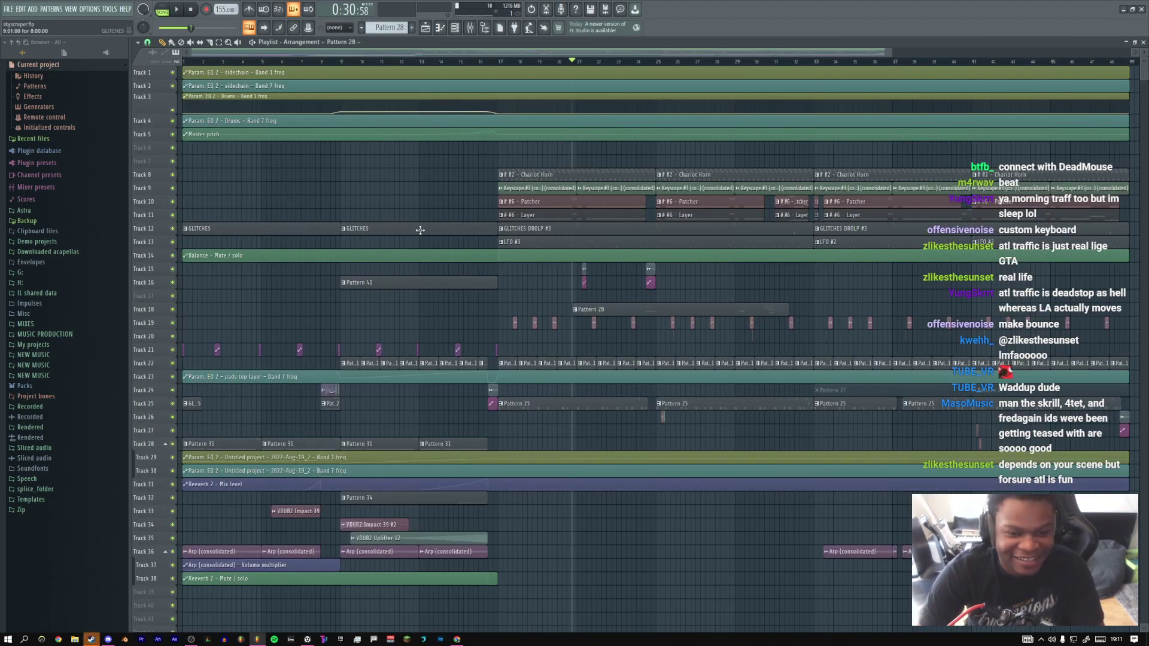
pyautogui.moveTo(436, 158); pyautogui.dragTo(684, 282)
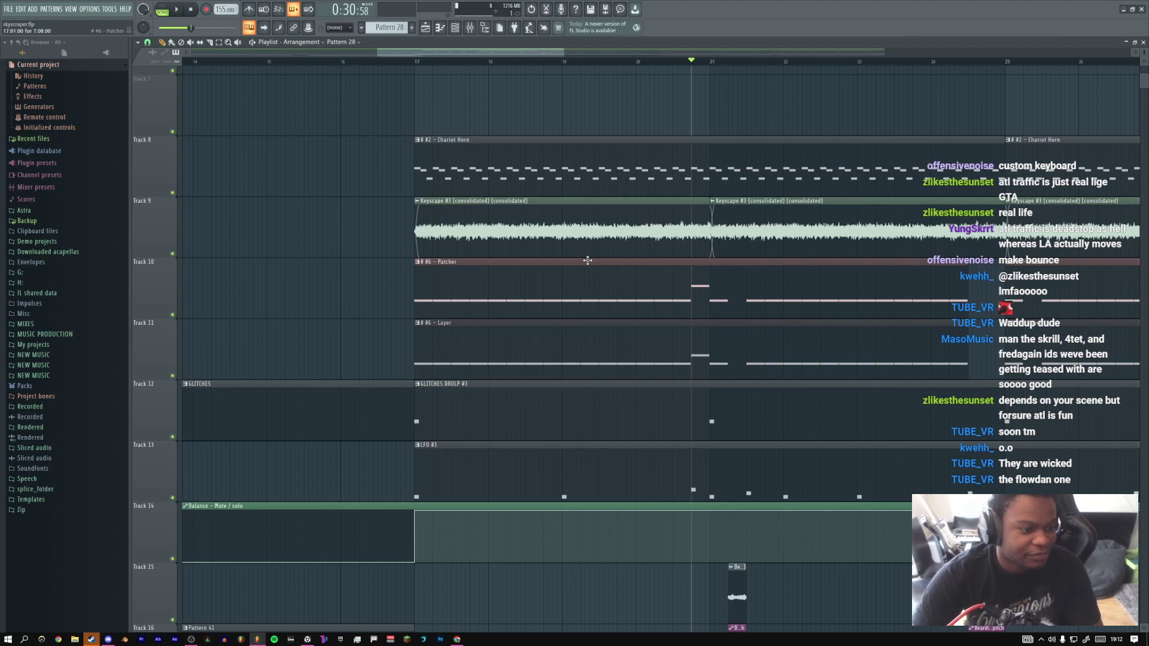
pyautogui.keyDown('ctrl'); pyautogui.rightClick(595, 269); pyautogui.keyUp('ctrl')
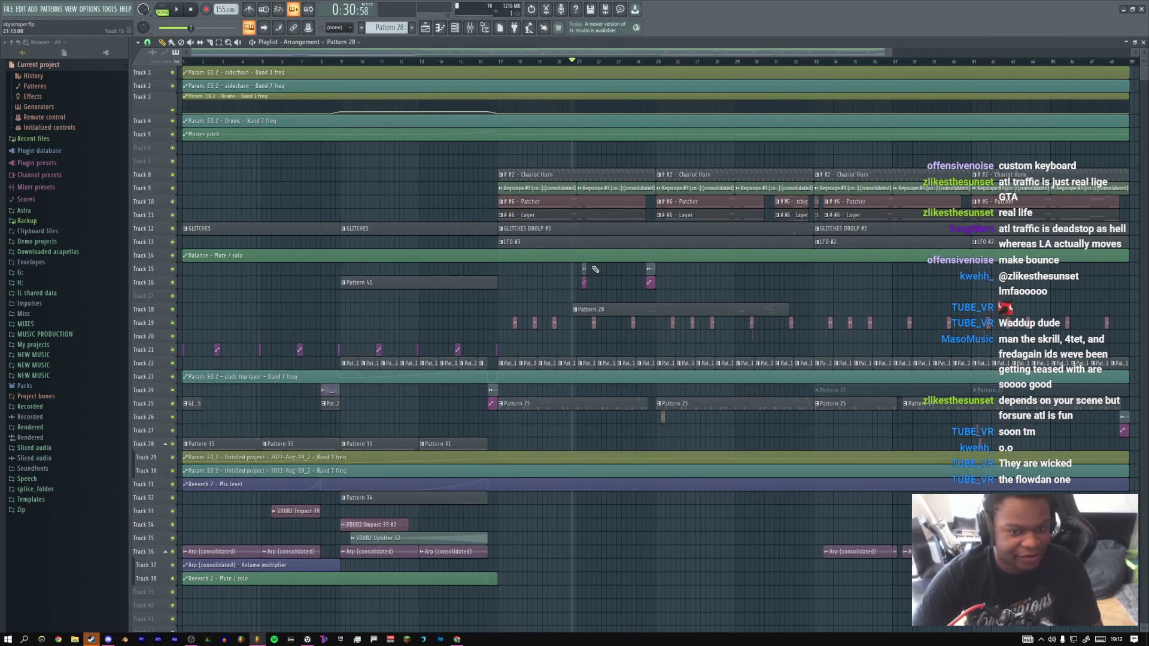
pyautogui.moveTo(464, 155); pyautogui.dragTo(708, 307)
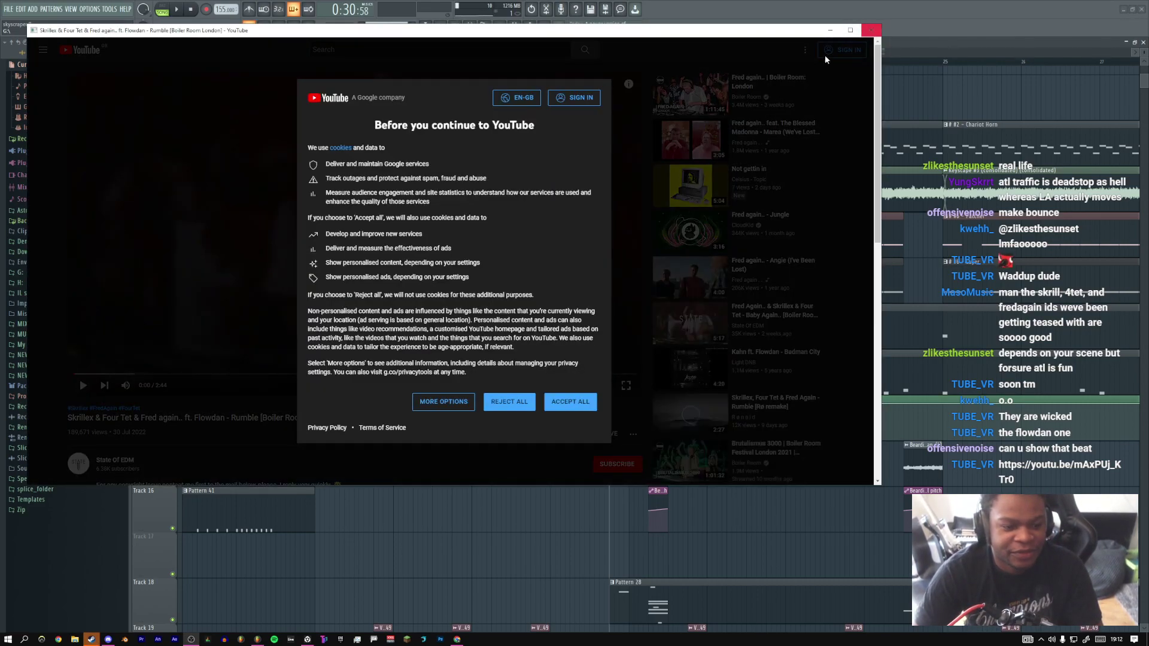
# Play the Rumble [Boiler Room London] video from about 0:14 at a reduced volume, accepting YouTube's cookies and dismissing the banner ad
pyautogui.click(569, 404)
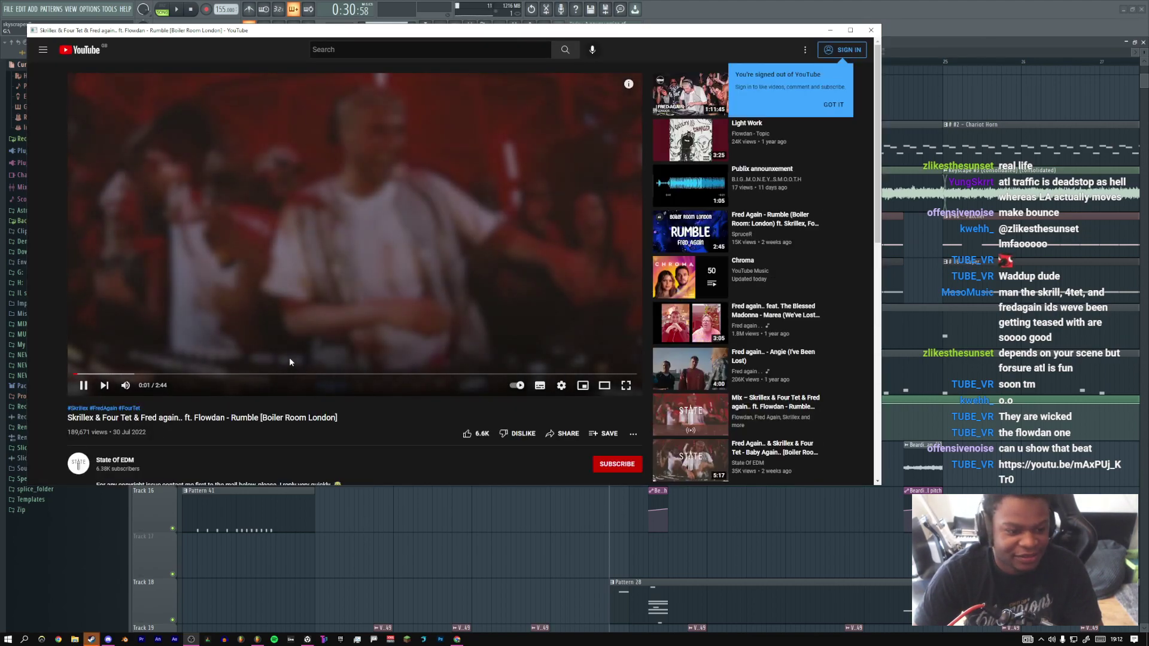
pyautogui.click(150, 387)
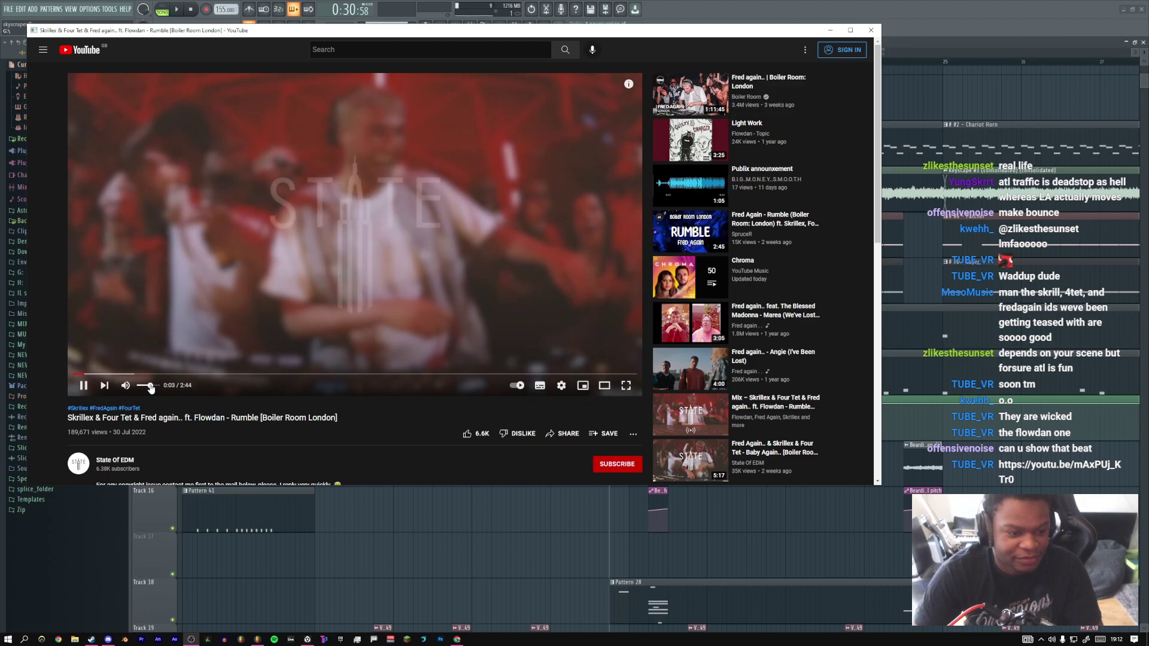
pyautogui.click(121, 375)
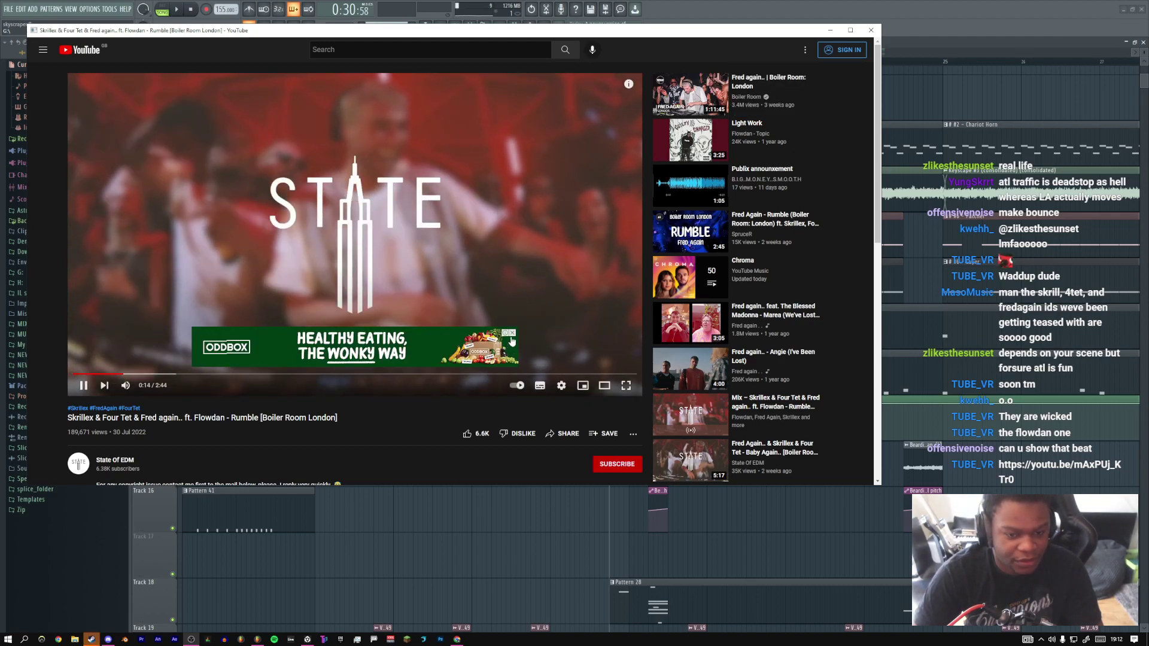
pyautogui.click(513, 337)
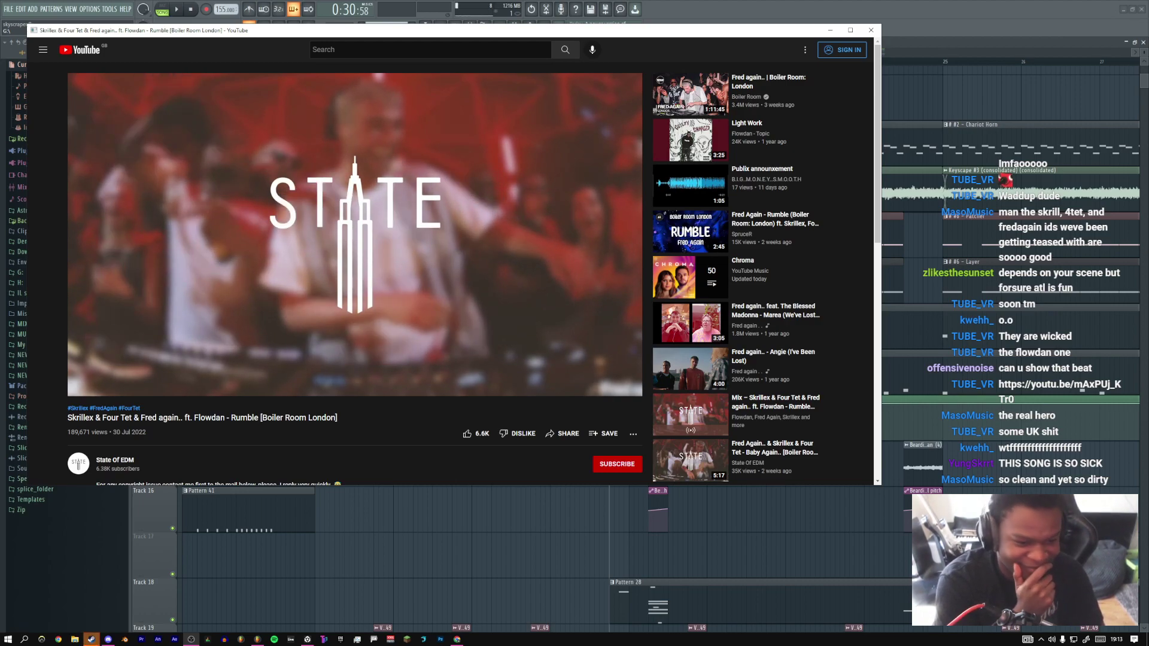
pyautogui.moveTo(401, 230)
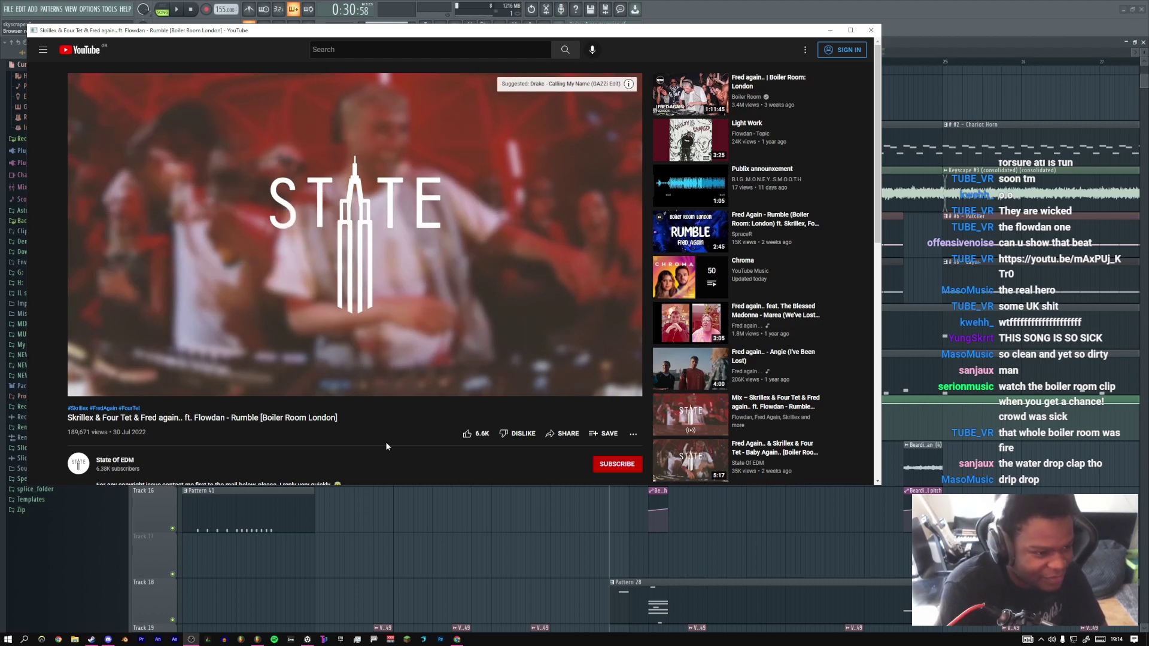
pyautogui.moveTo(586, 331)
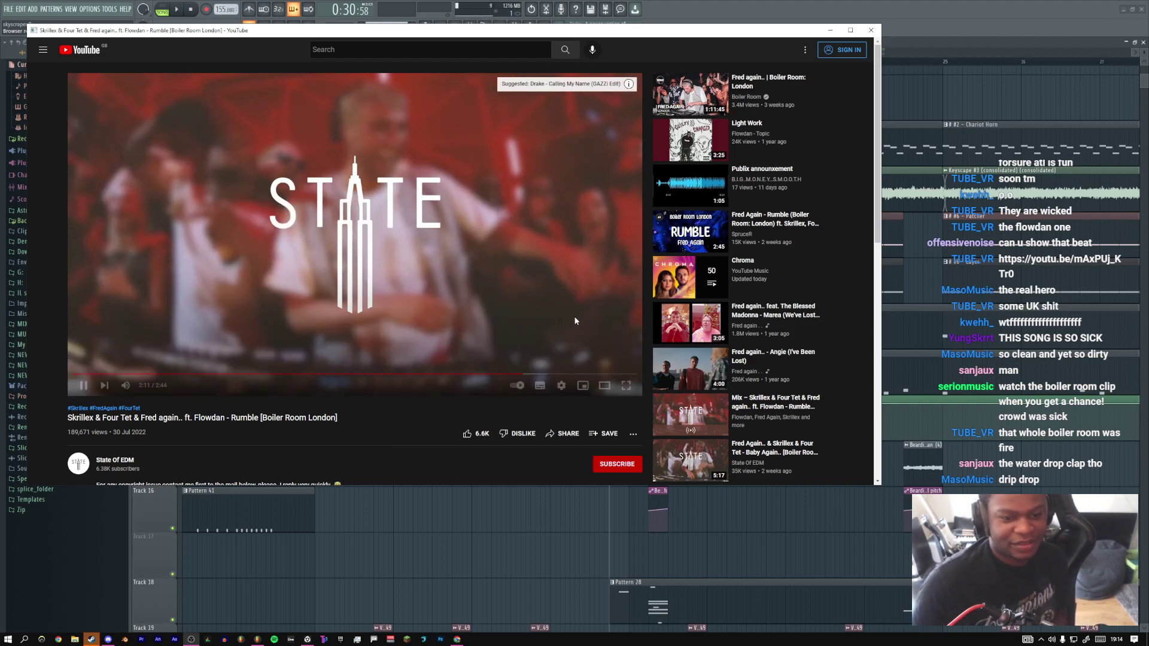
# Pause the Rumble video, replay earlier parts of it, pause at about 0:57 and close the YouTube window
pyautogui.click(501, 278)
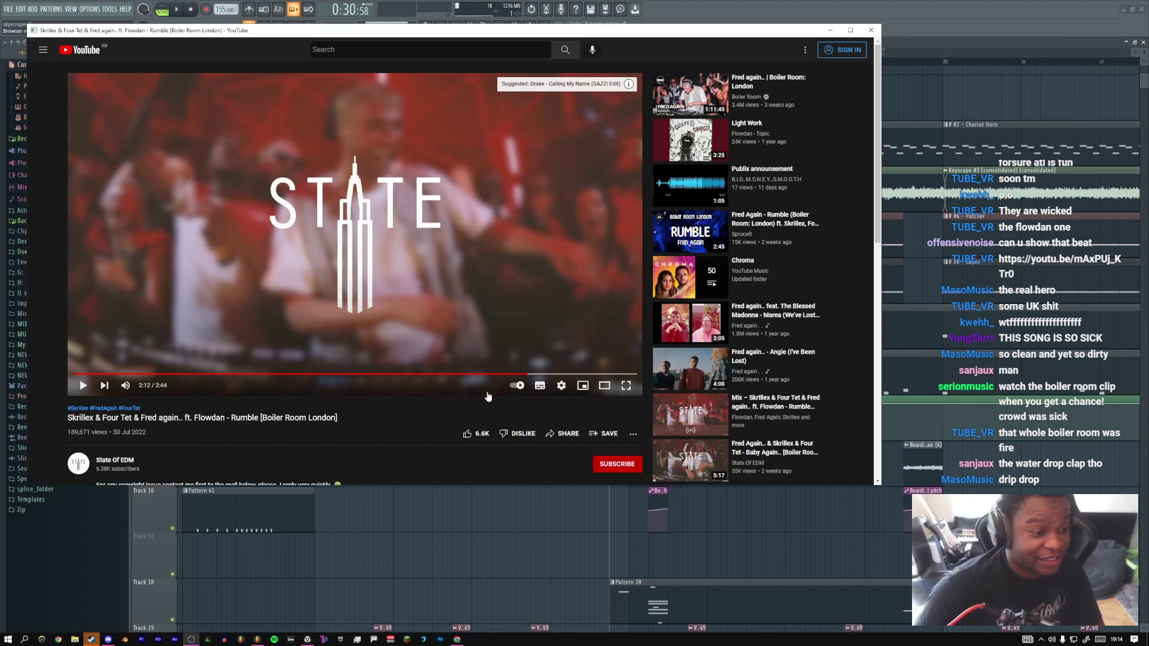
pyautogui.click(206, 374)
pyautogui.click(74, 375)
pyautogui.press('space')
pyautogui.click(94, 375)
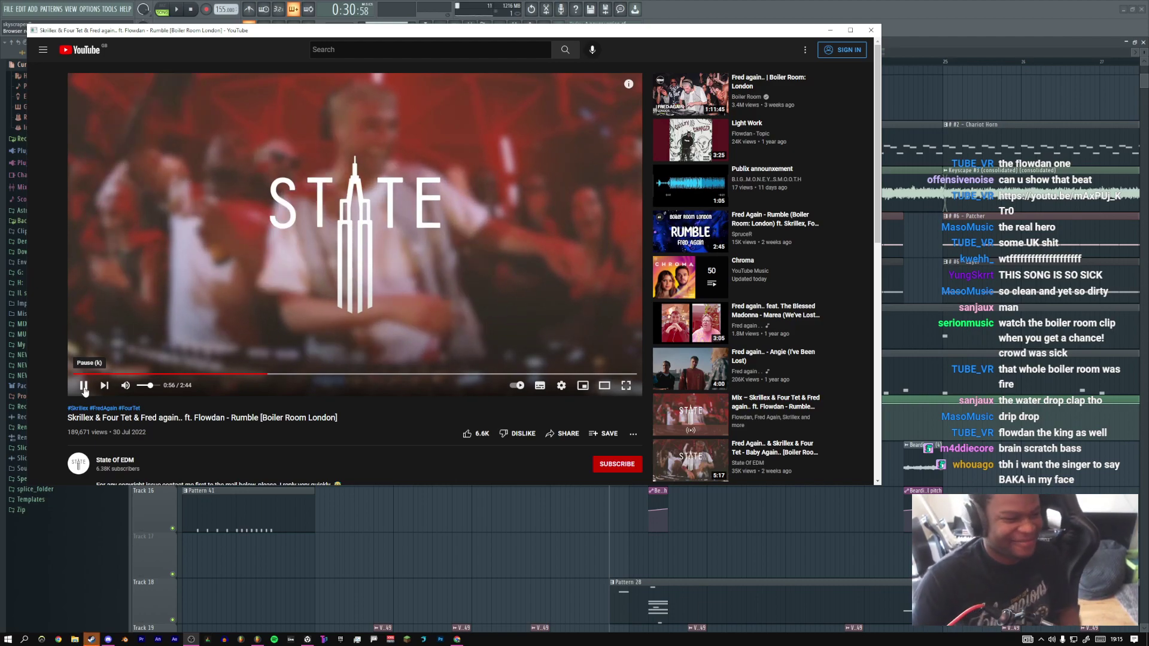
pyautogui.click(84, 386)
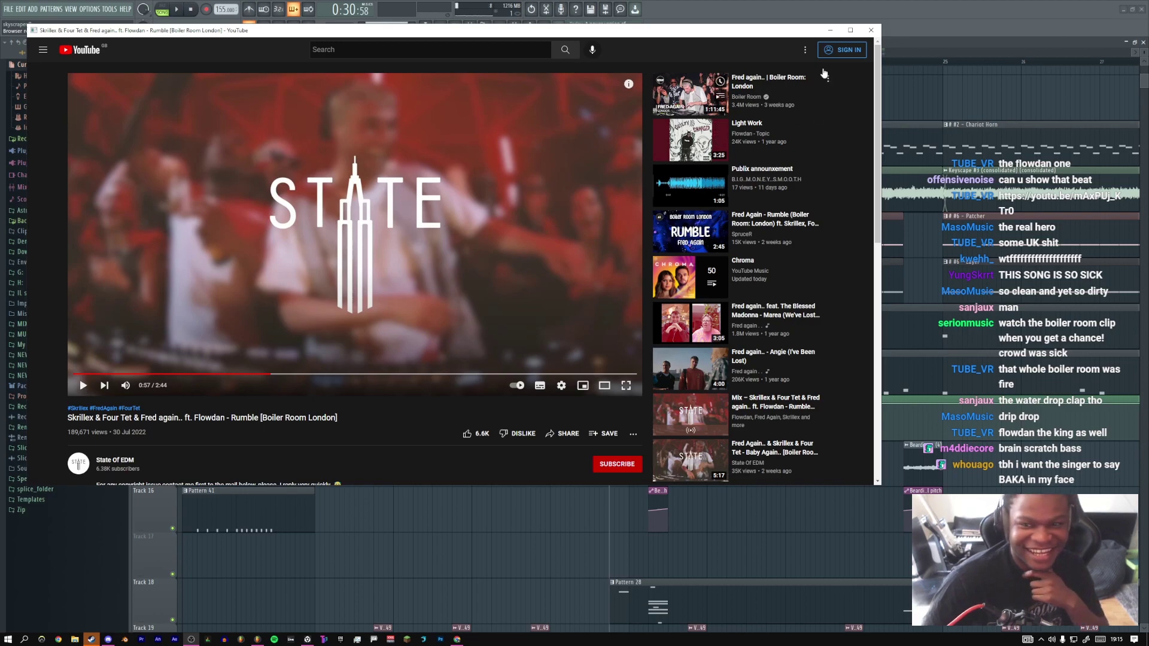
pyautogui.click(870, 30)
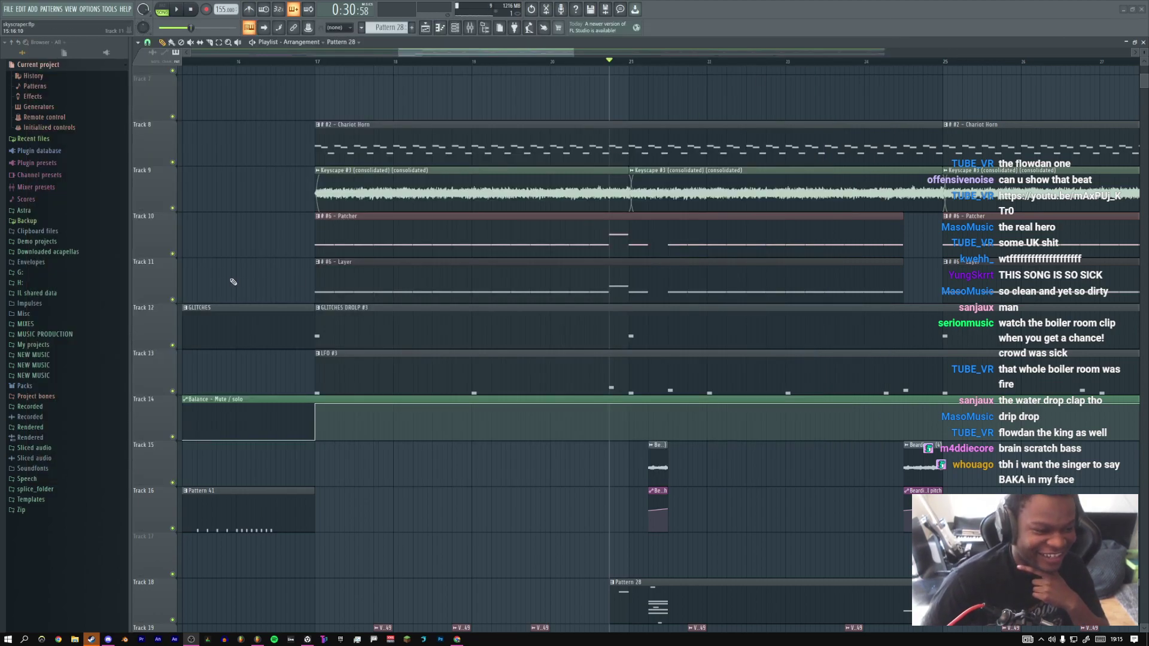
# Look over the whole arrangement and the section on tracks 8 to 16 from bar 17
pyautogui.keyDown('ctrl'); pyautogui.rightClick(320, 193); pyautogui.keyUp('ctrl')
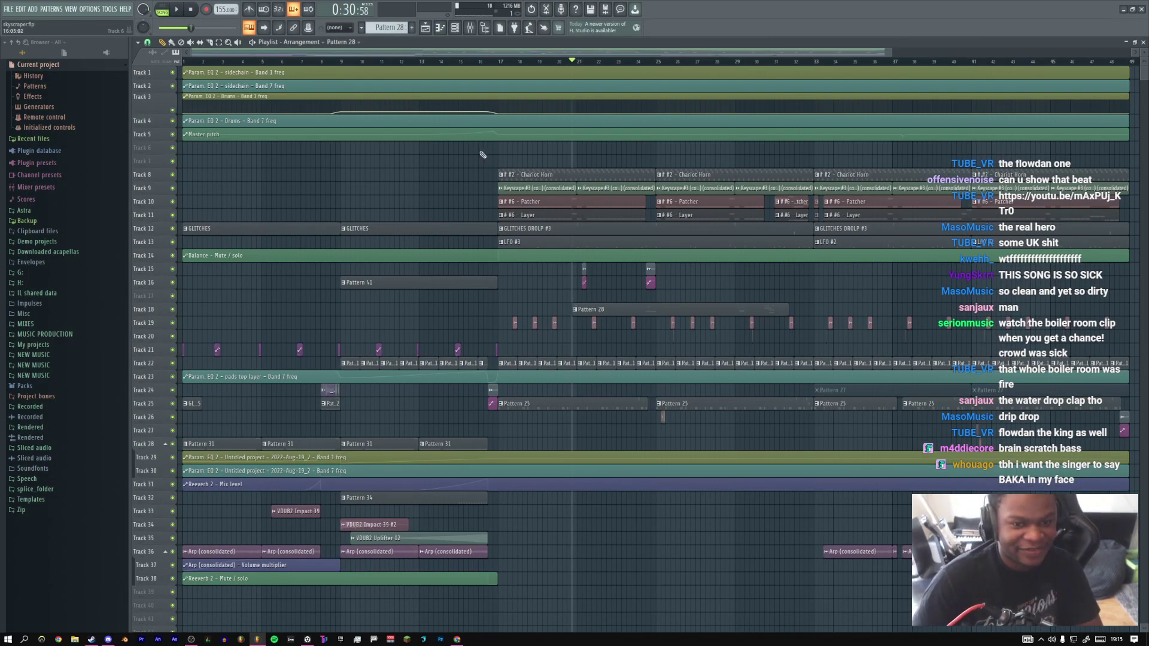
pyautogui.moveTo(479, 148); pyautogui.dragTo(646, 256)
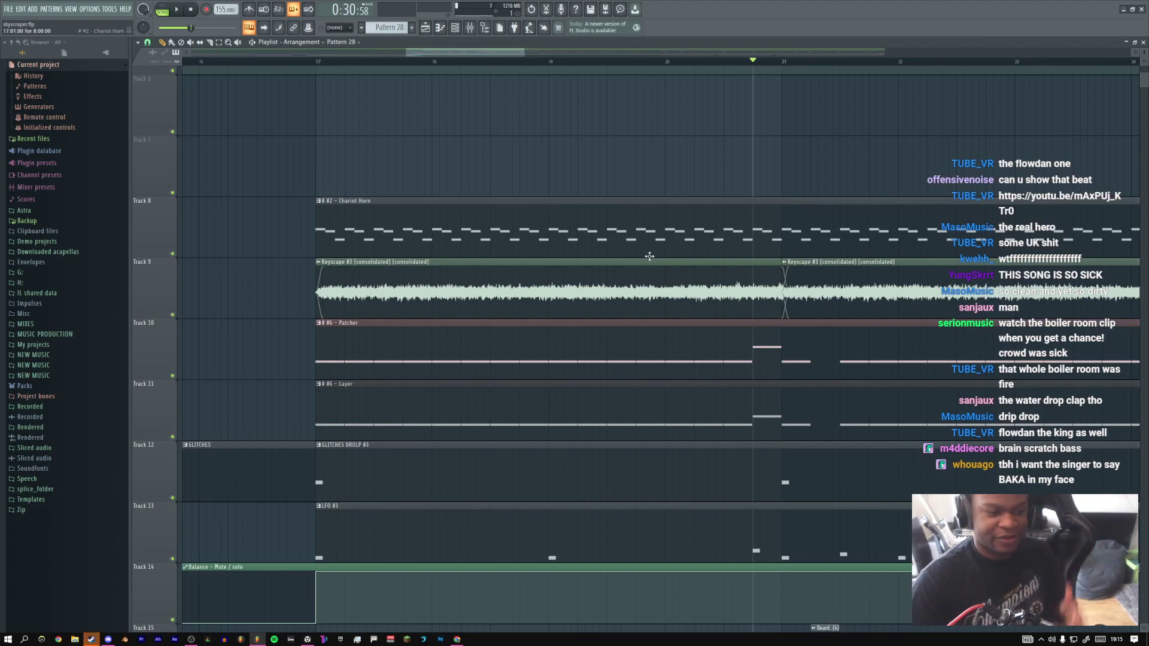
pyautogui.keyDown('ctrl'); pyautogui.rightClick(545, 222); pyautogui.keyUp('ctrl')
pyautogui.moveTo(475, 192); pyautogui.dragTo(661, 282)
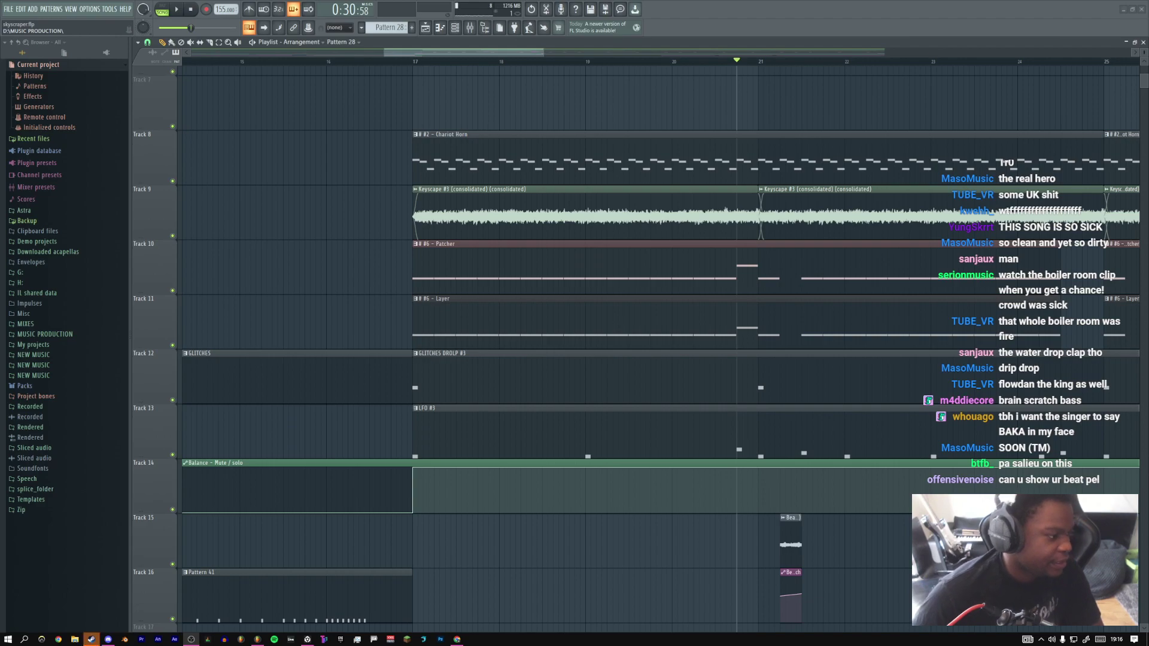
pyautogui.rightClick(268, 298)
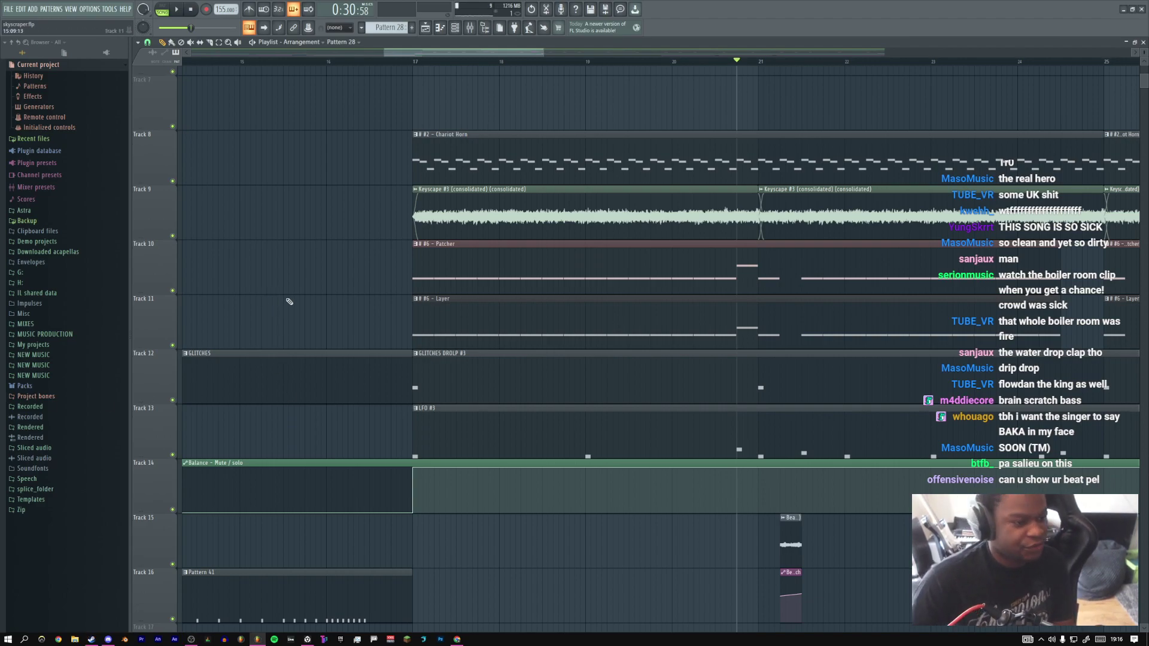
pyautogui.keyDown('ctrl'); pyautogui.rightClick(288, 301); pyautogui.keyUp('ctrl')
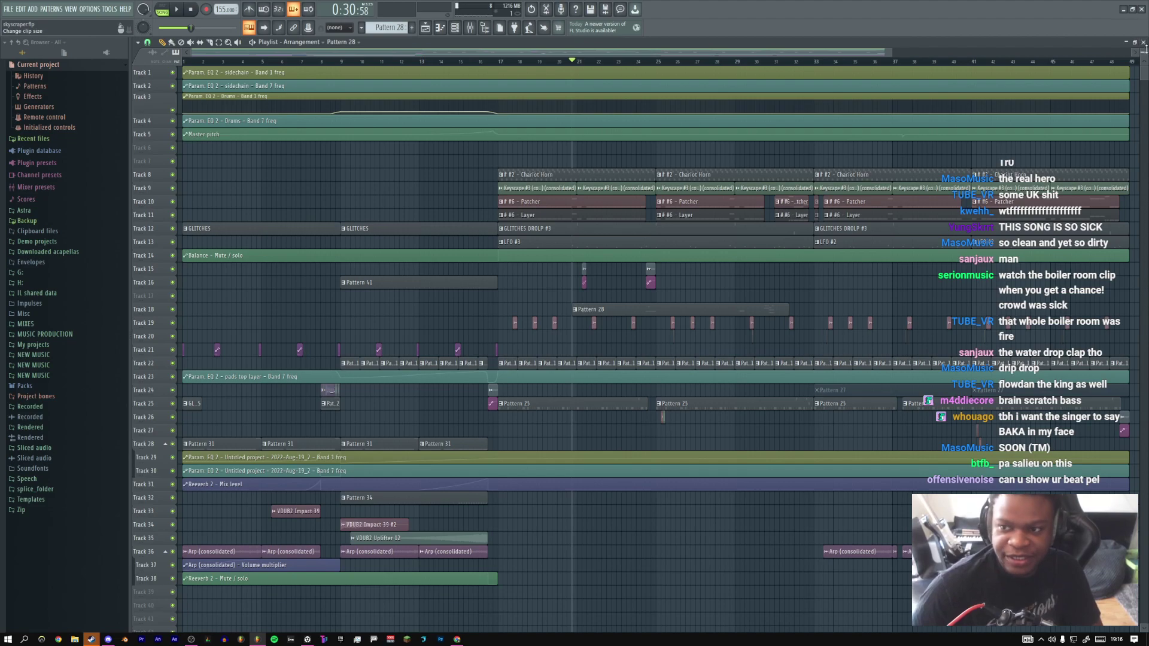
pyautogui.scroll(2, 1003, 132)
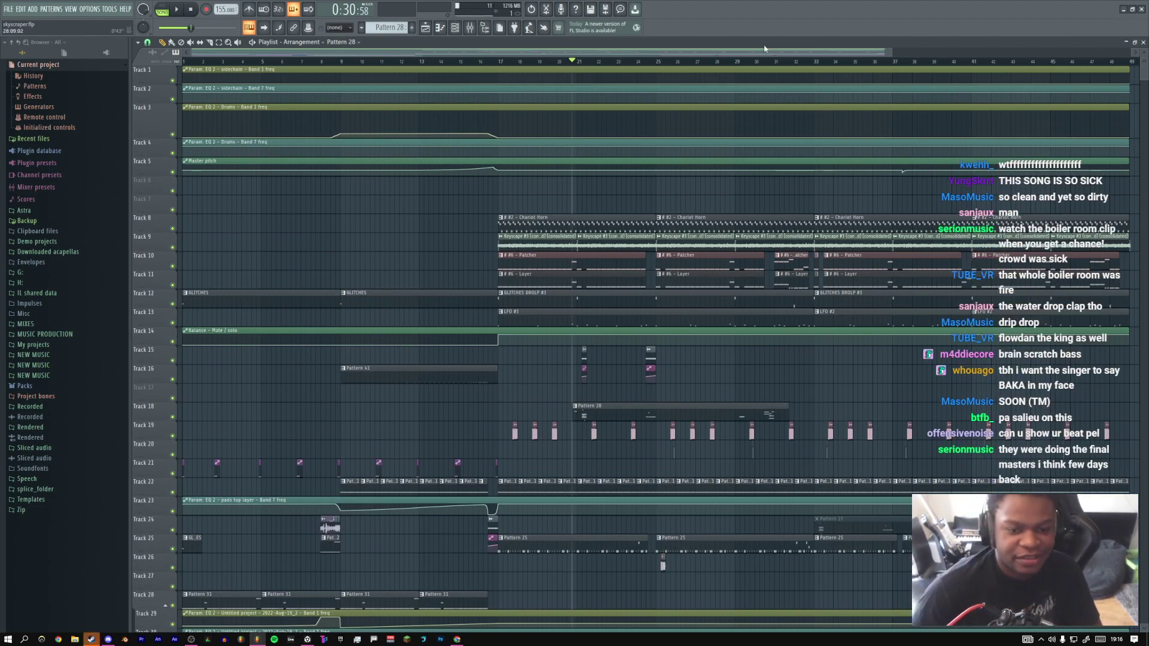
# Play the arrangement from bar 9 through to the end of the clips and stop playback
pyautogui.press('space')
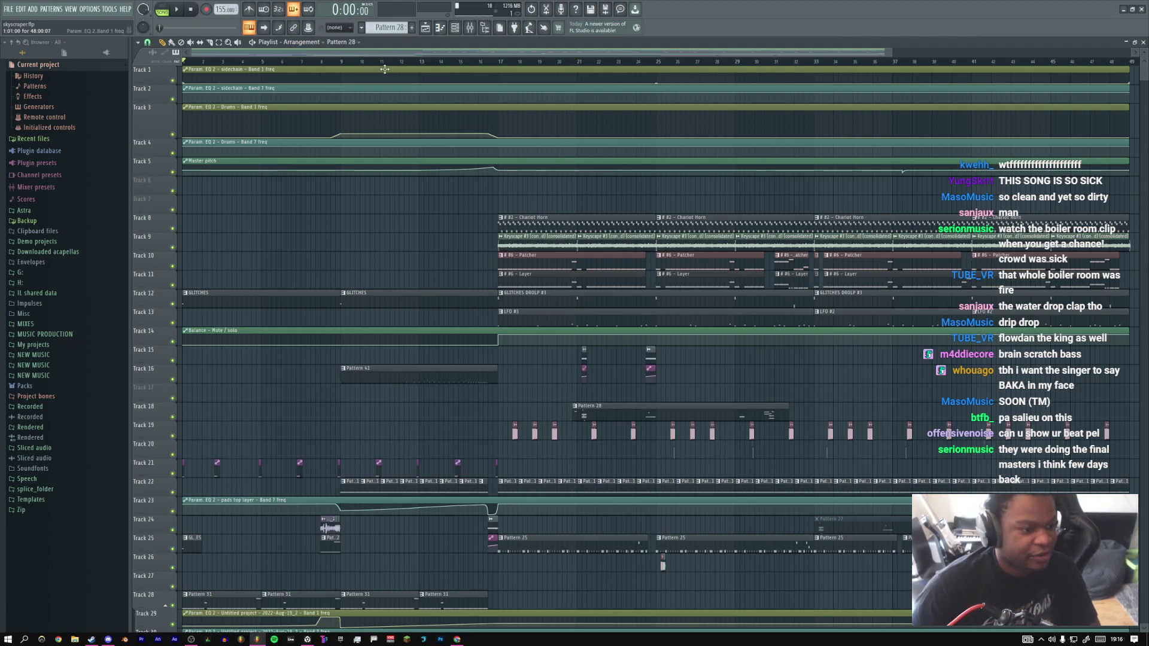
pyautogui.click(342, 62)
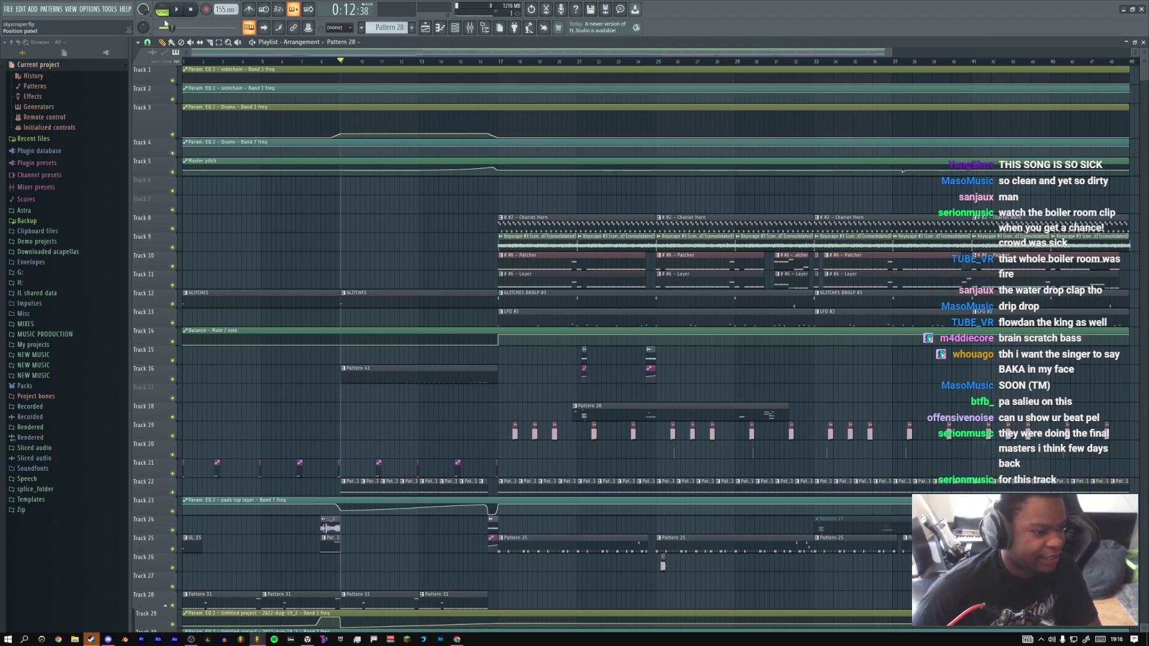
pyautogui.press('space')
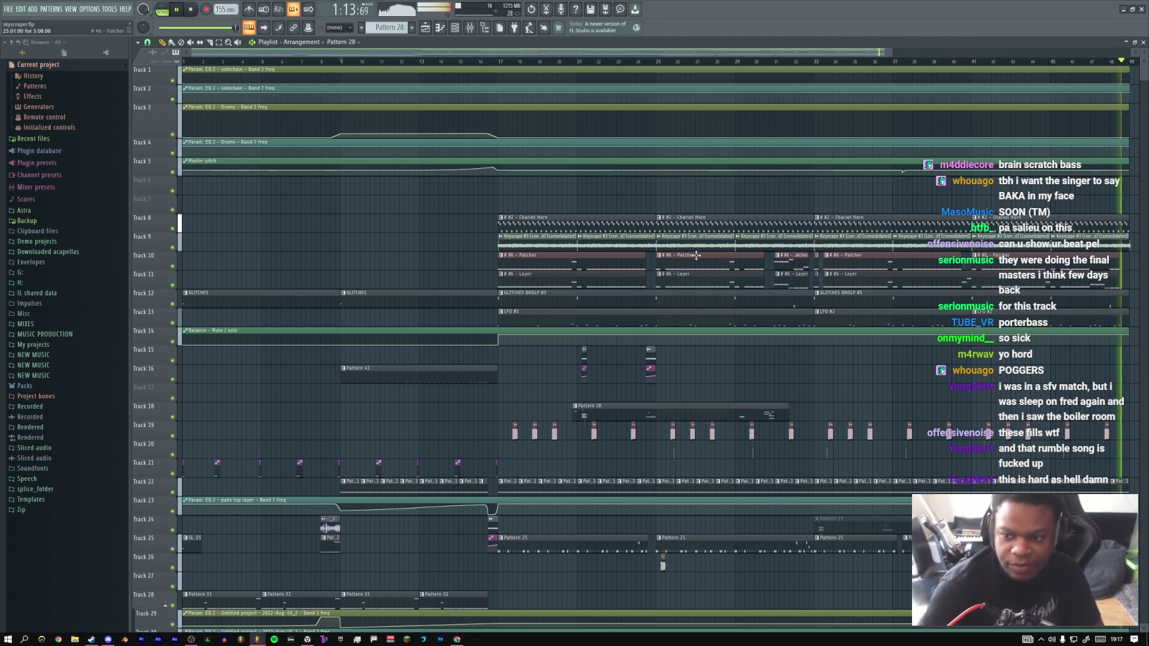
pyautogui.press('space')
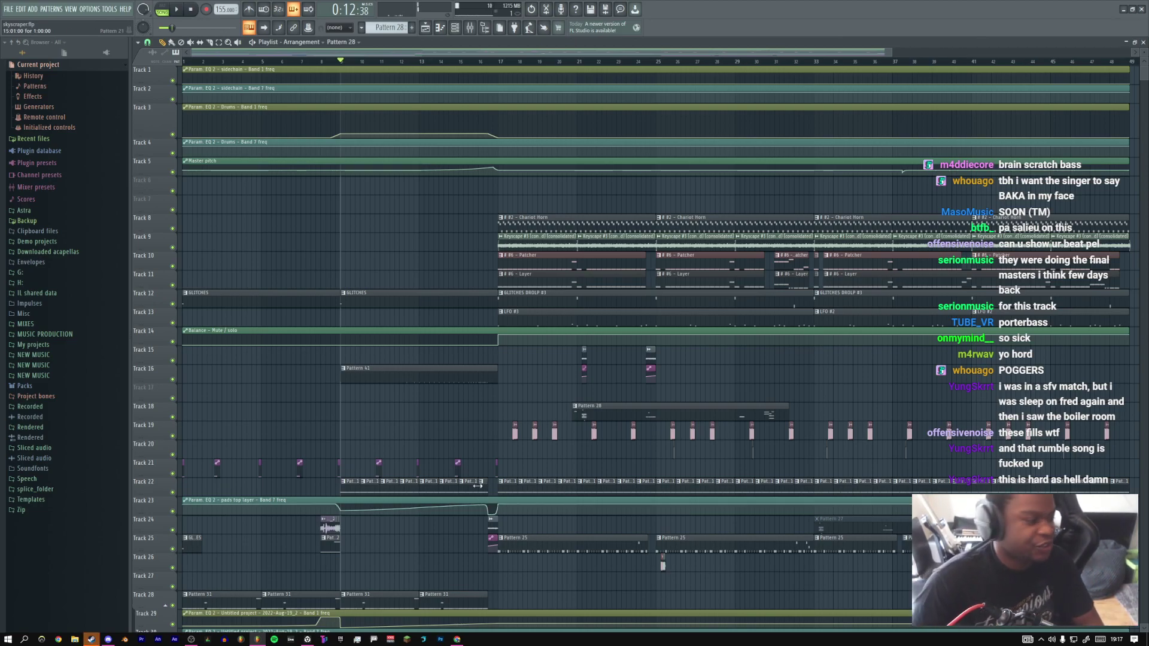
# Audition the lead-in to the Pattern 28 clip from about bar 19, restarting playback from about bar 20
pyautogui.scroll(-4, 515, 234)
pyautogui.scroll(4, 512, 221)
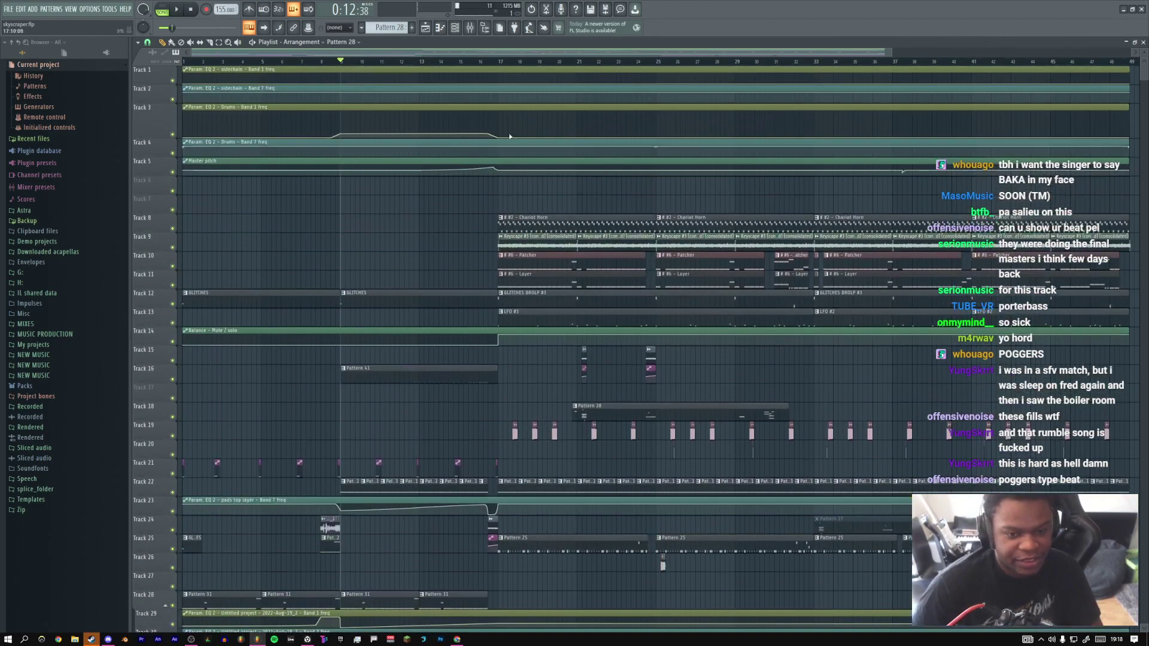
pyautogui.moveTo(506, 62); pyautogui.dragTo(543, 63)
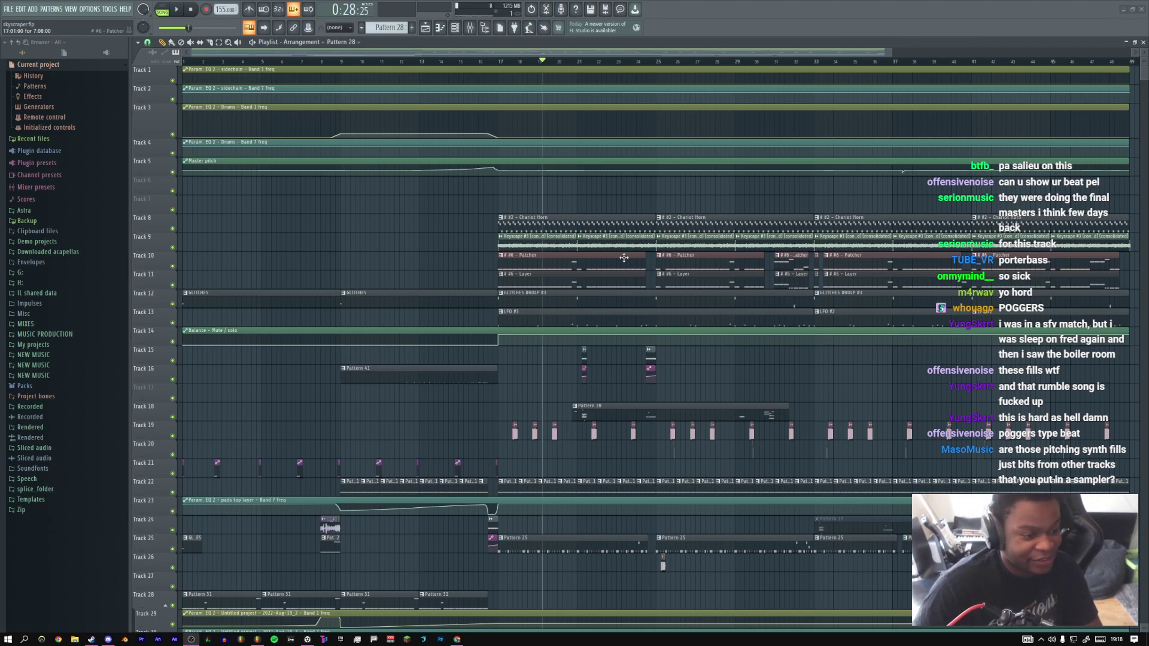
pyautogui.press('space')
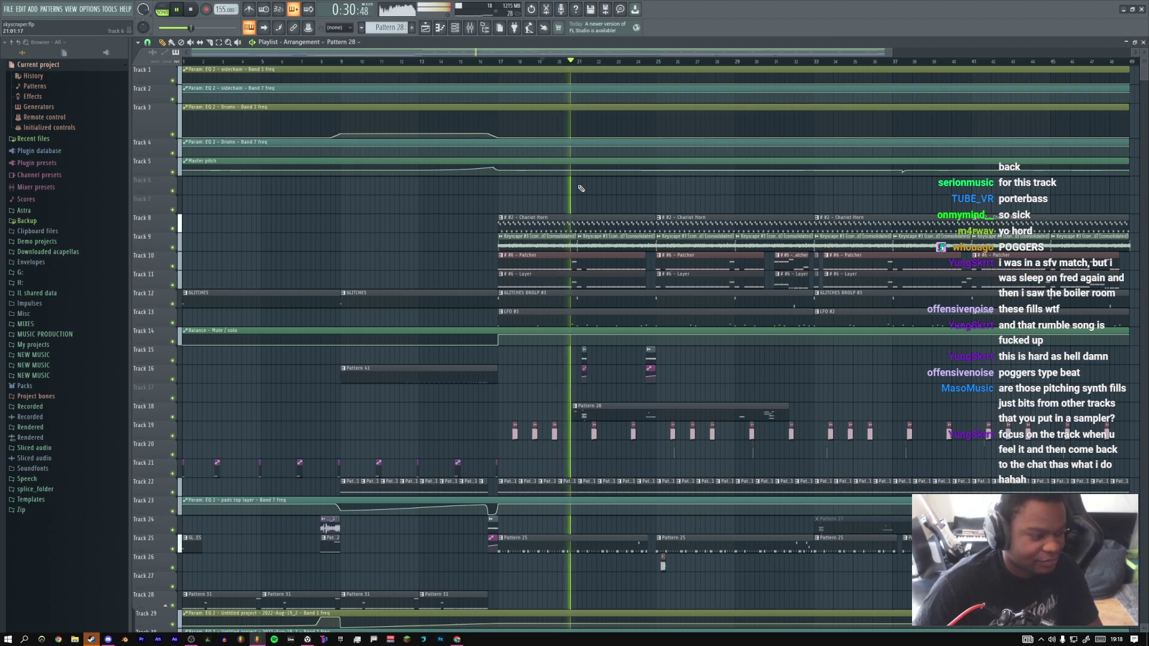
pyautogui.press('space')
pyautogui.click(567, 62)
pyautogui.press('space')
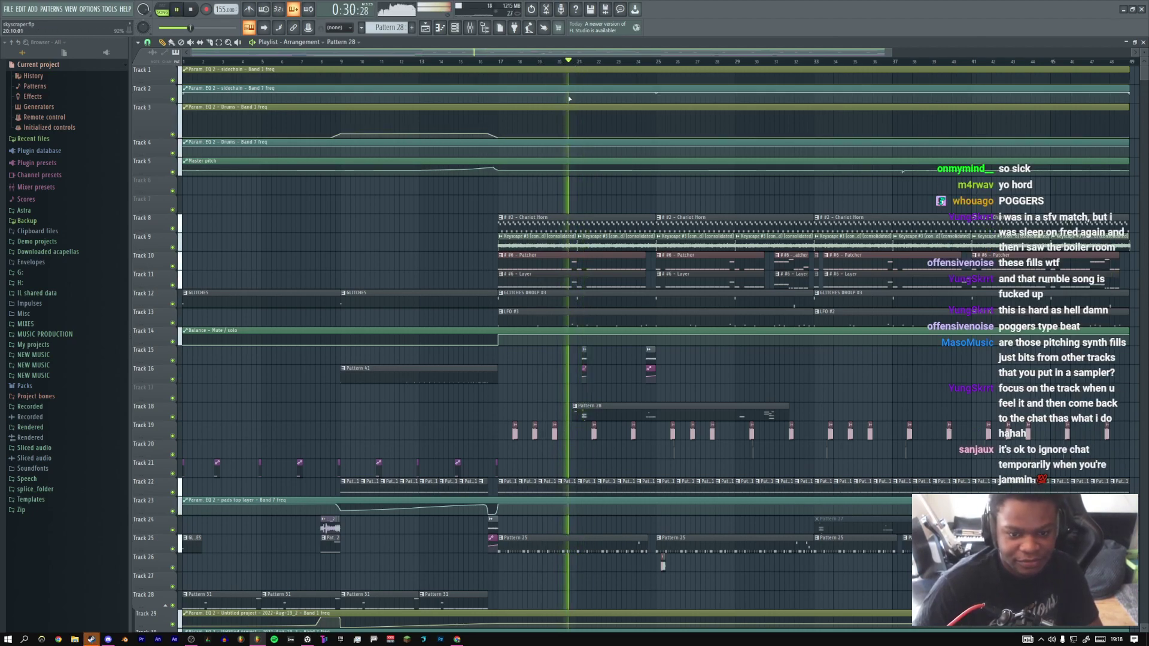
pyautogui.click(576, 406)
pyautogui.rightClick(594, 406)
pyautogui.press('space')
pyautogui.hotkey('ctrl', 'z')
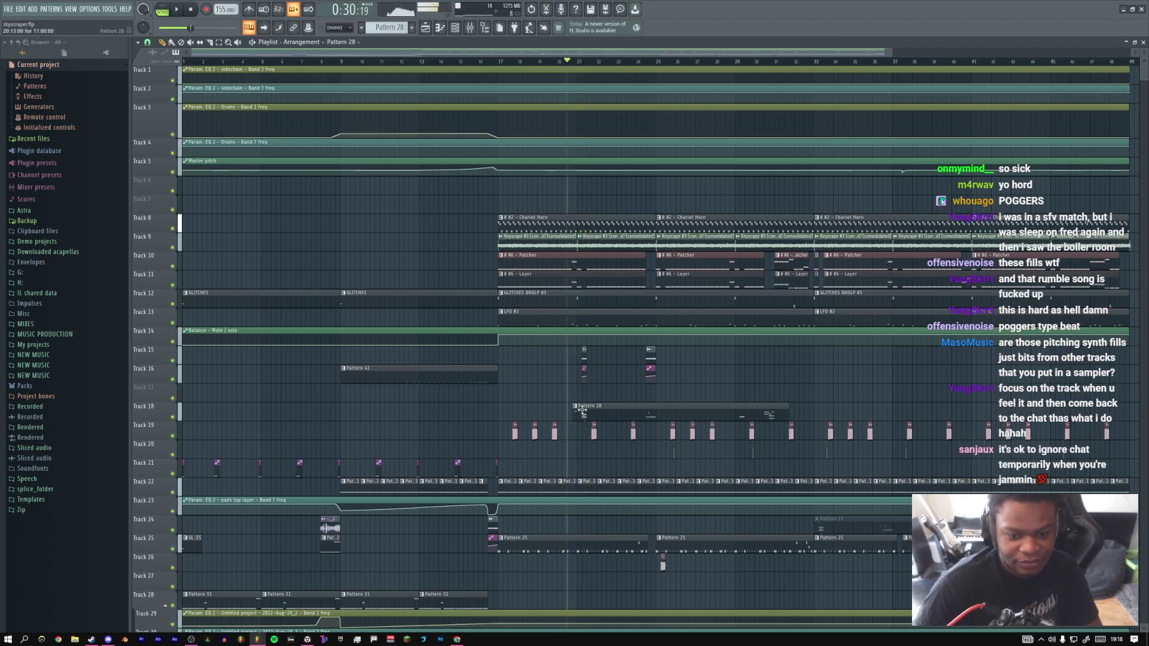
# Open the BOMBSHELL #2 notes of Pattern 28, move the B5 note to the bar start, lengthen it to four steps and audition it
pyautogui.doubleClick(582, 410)
pyautogui.press('space')
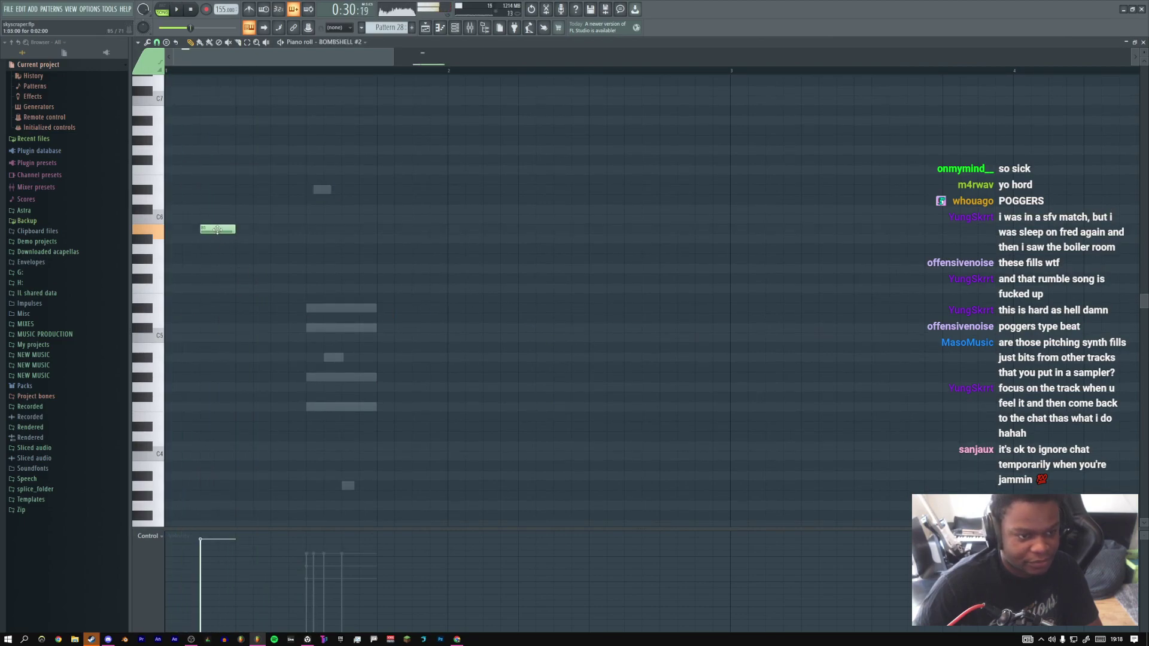
pyautogui.press('space')
pyautogui.moveTo(202, 228); pyautogui.dragTo(234, 228)
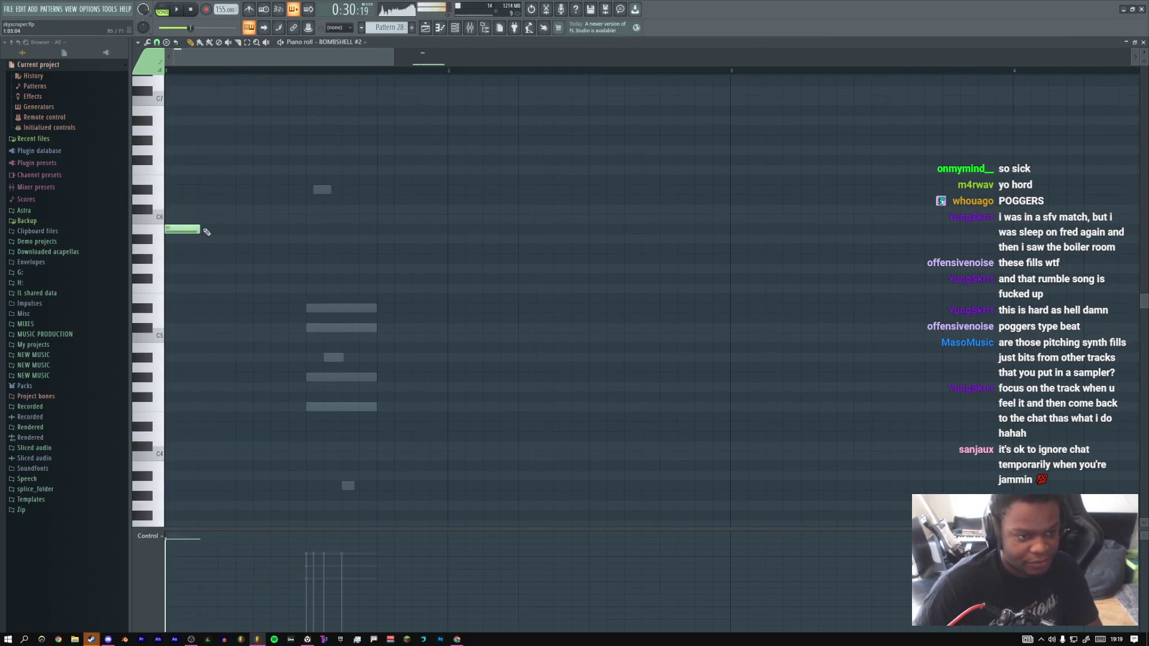
pyautogui.press('space')
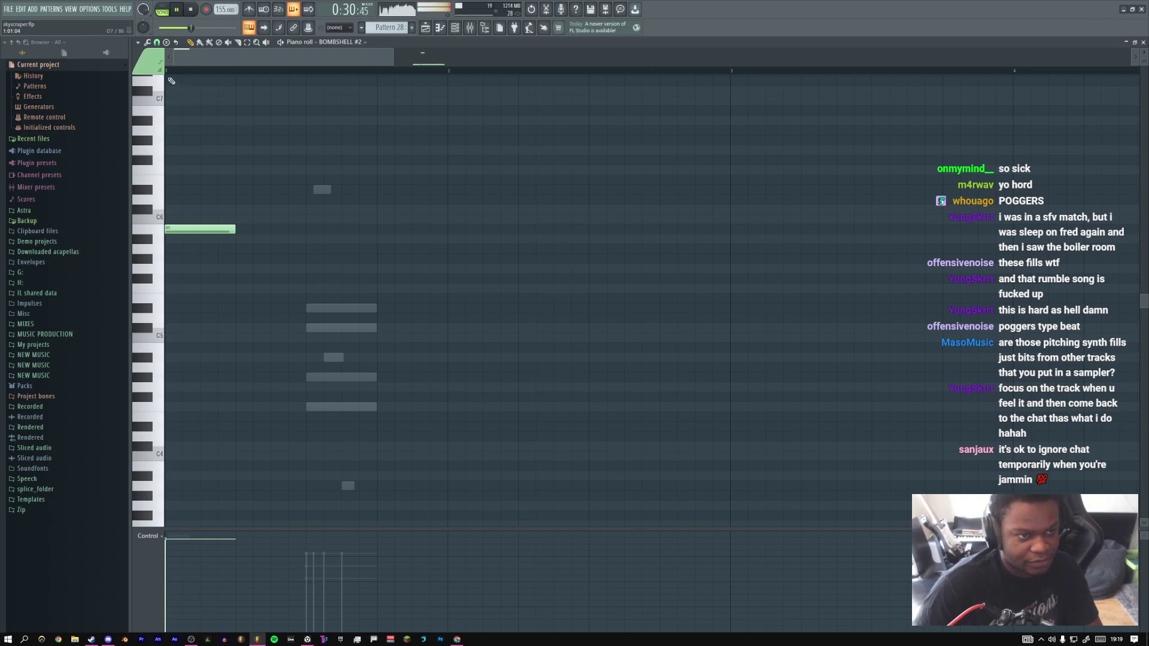
pyautogui.press('space')
pyautogui.press('space')
pyautogui.press('space')
# Add a two-step slide note on B5 over the second half of the BOMBSHELL #2 note and lower its filter cutoff
pyautogui.rightClick(140, 567)
pyautogui.click(174, 602)
pyautogui.click(218, 316)
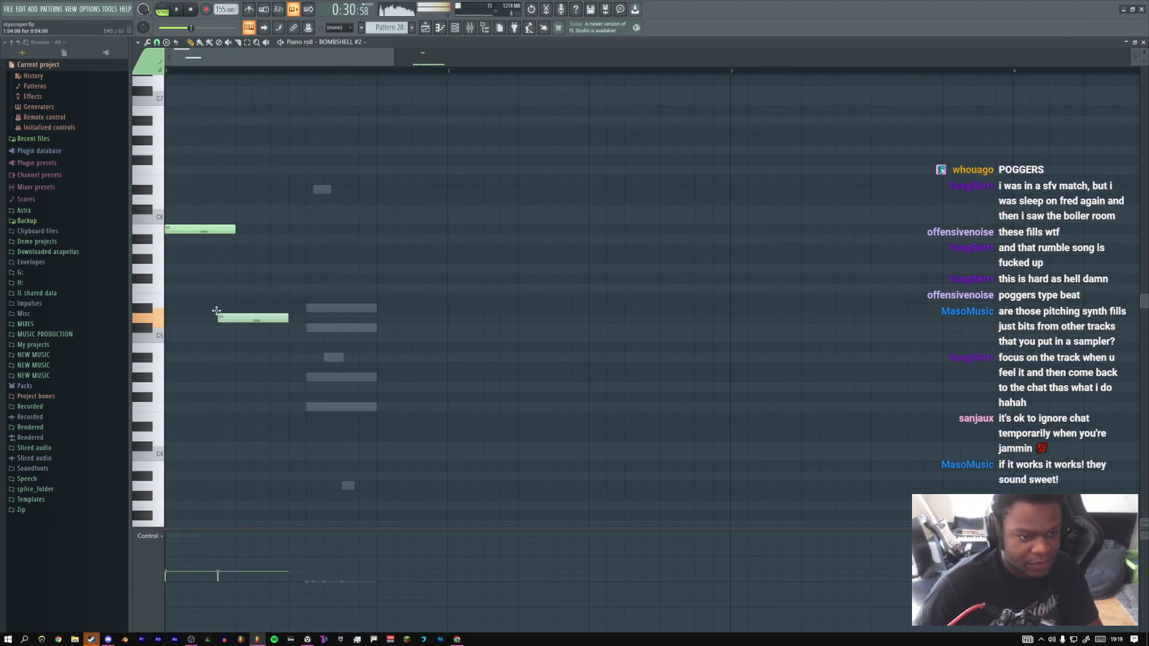
pyautogui.doubleClick(236, 301)
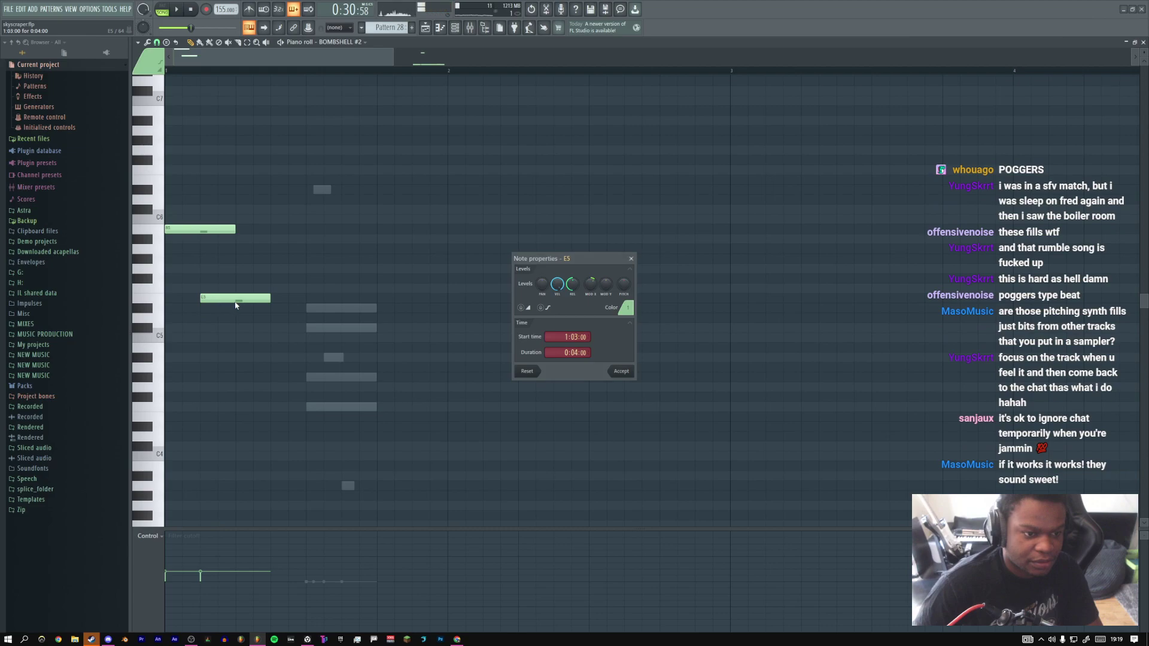
pyautogui.click(620, 371)
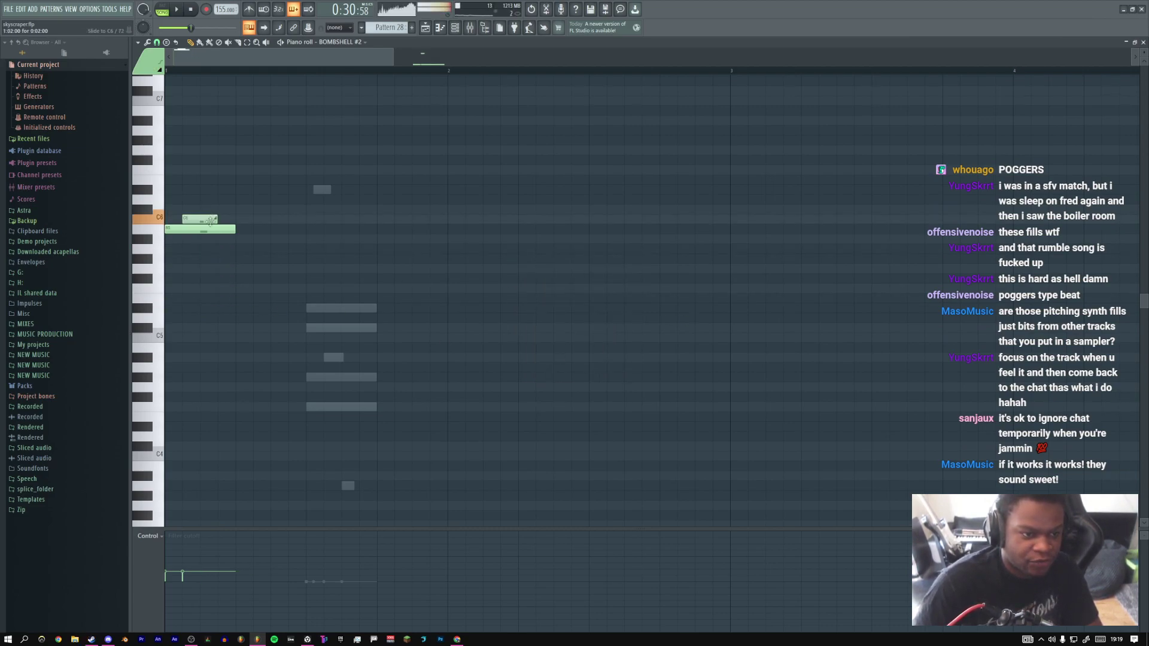
pyautogui.press('space')
pyautogui.click(222, 612)
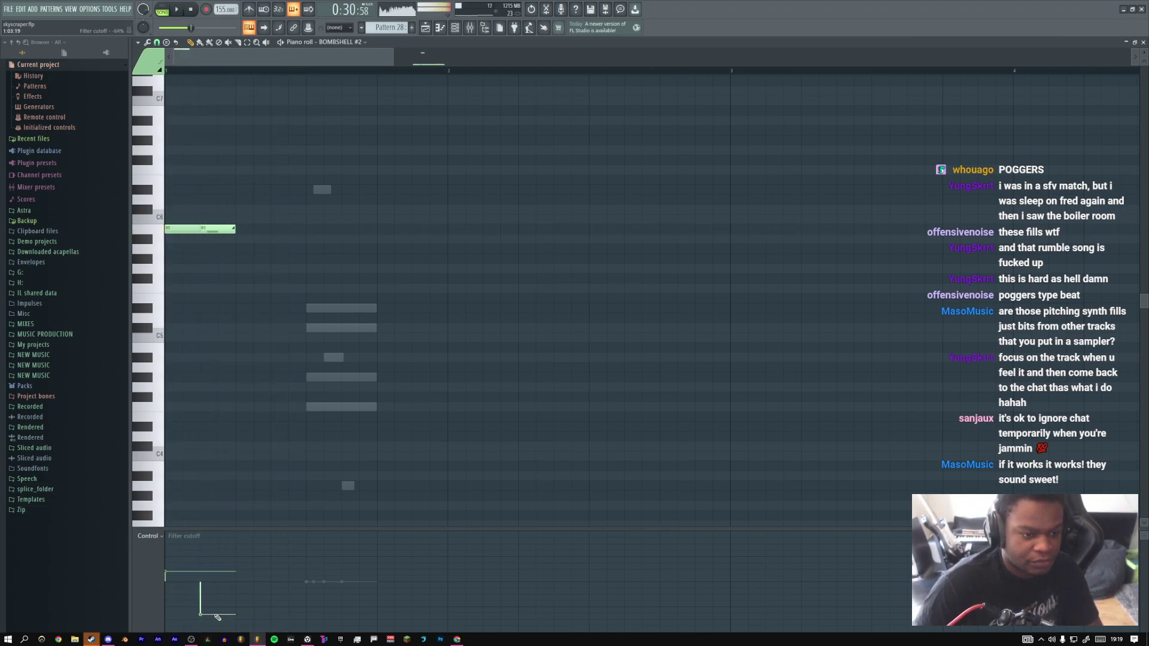
# Lower the long BOMBSHELL #2 note to B4, then transpose it and the slide note down two semitones to A4 and A5
pyautogui.press('space')
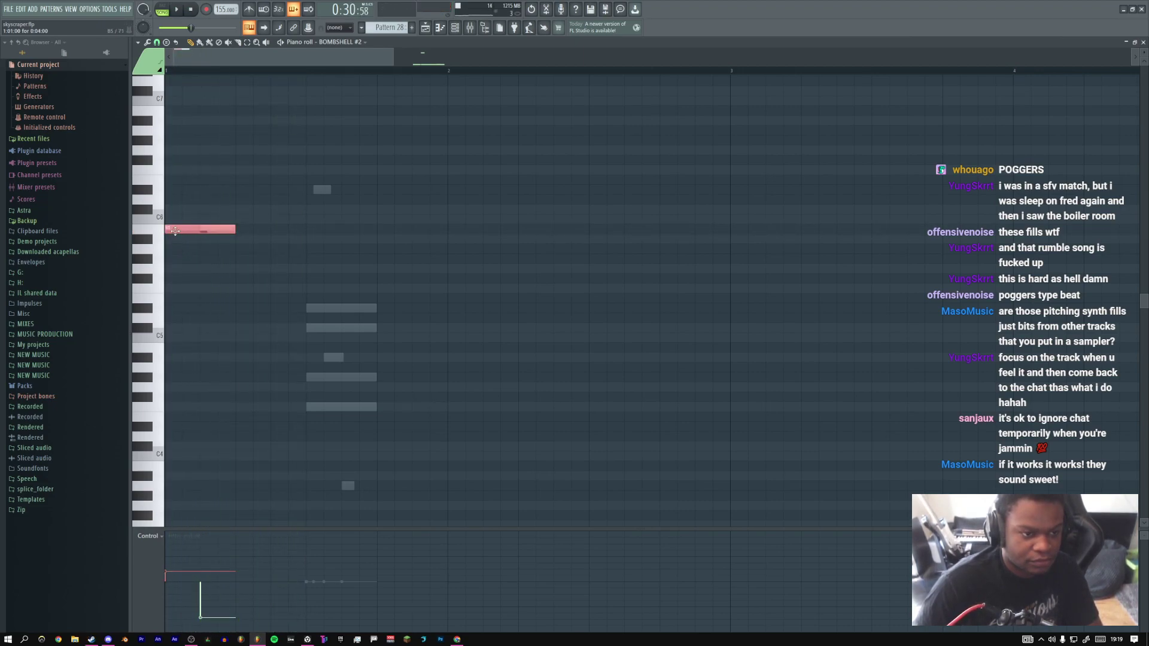
pyautogui.press('space')
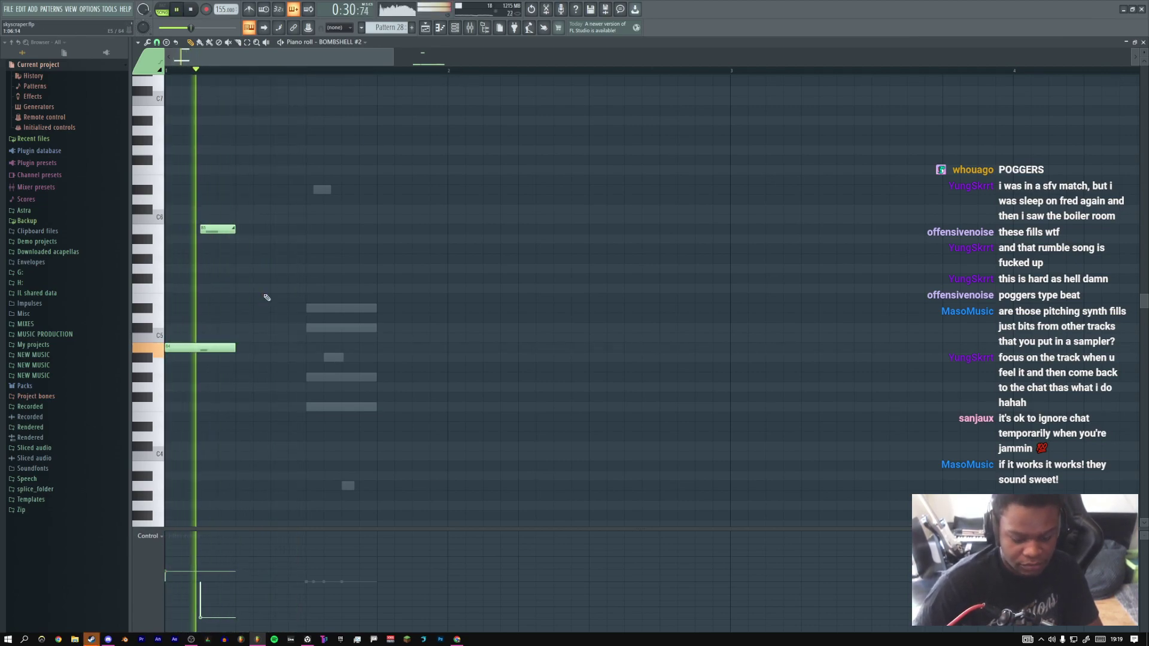
pyautogui.press('Down')
pyautogui.press('Down')
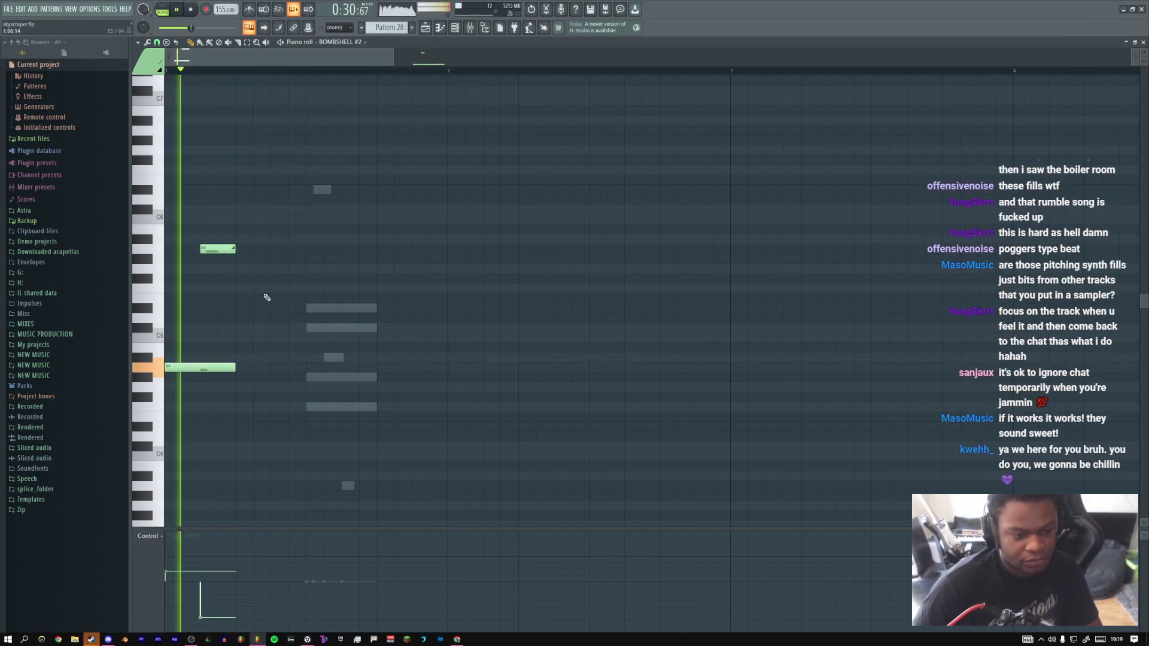
# Return to the playlist and play the revised Pattern 28 fill in context from about bar 20
pyautogui.press('F5')
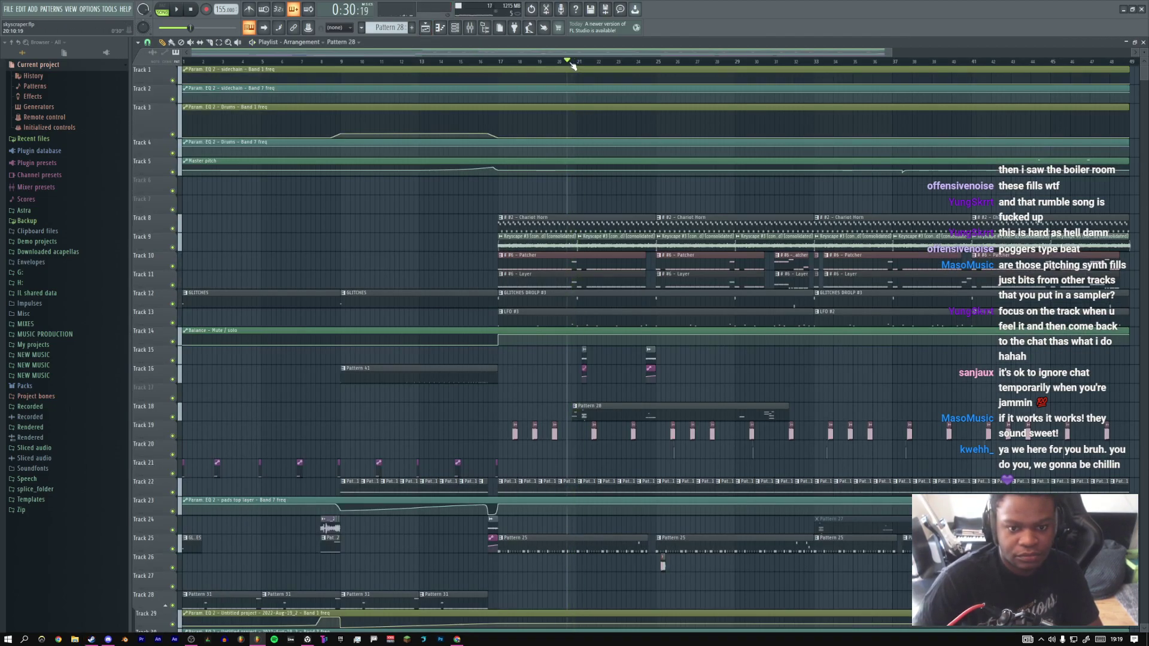
pyautogui.click(564, 62)
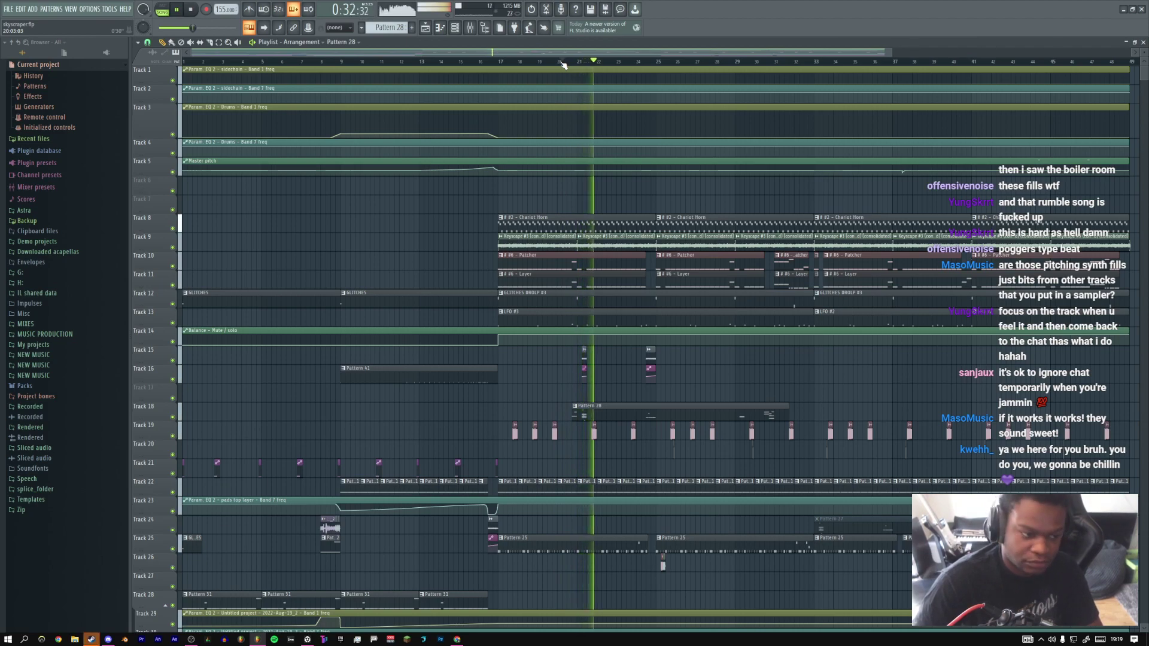
pyautogui.click(555, 63)
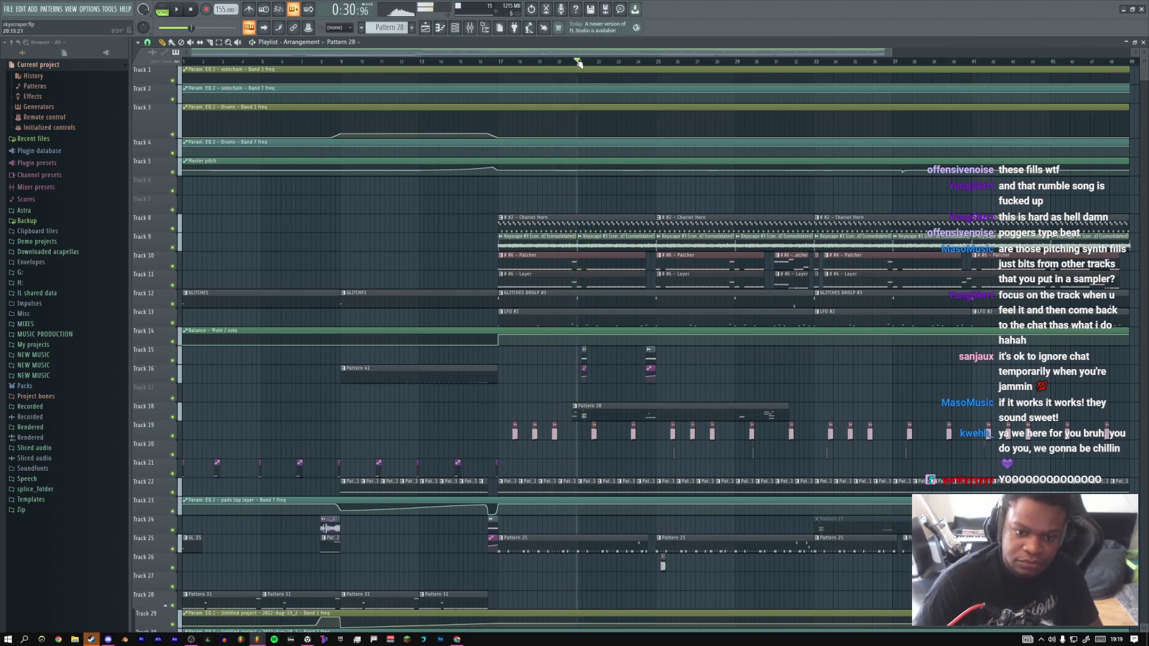
# Open the attempt at hardwave notes of Pattern 28 and try them one octave lower, comparing both octaves by ear
pyautogui.doubleClick(583, 402)
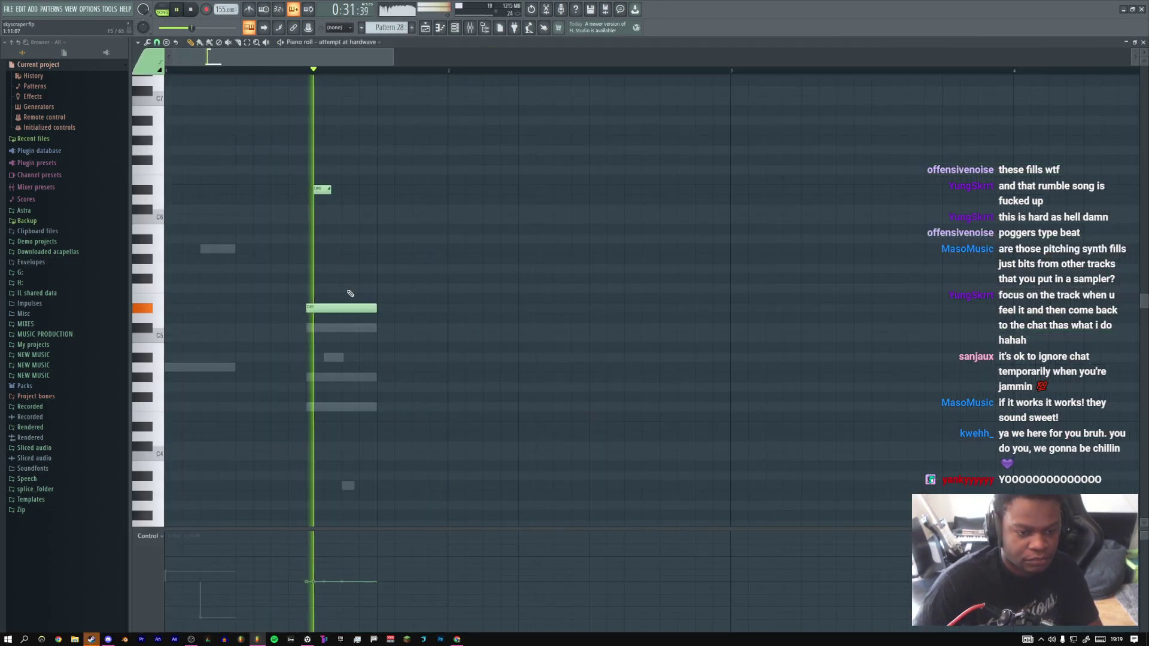
pyautogui.press('space')
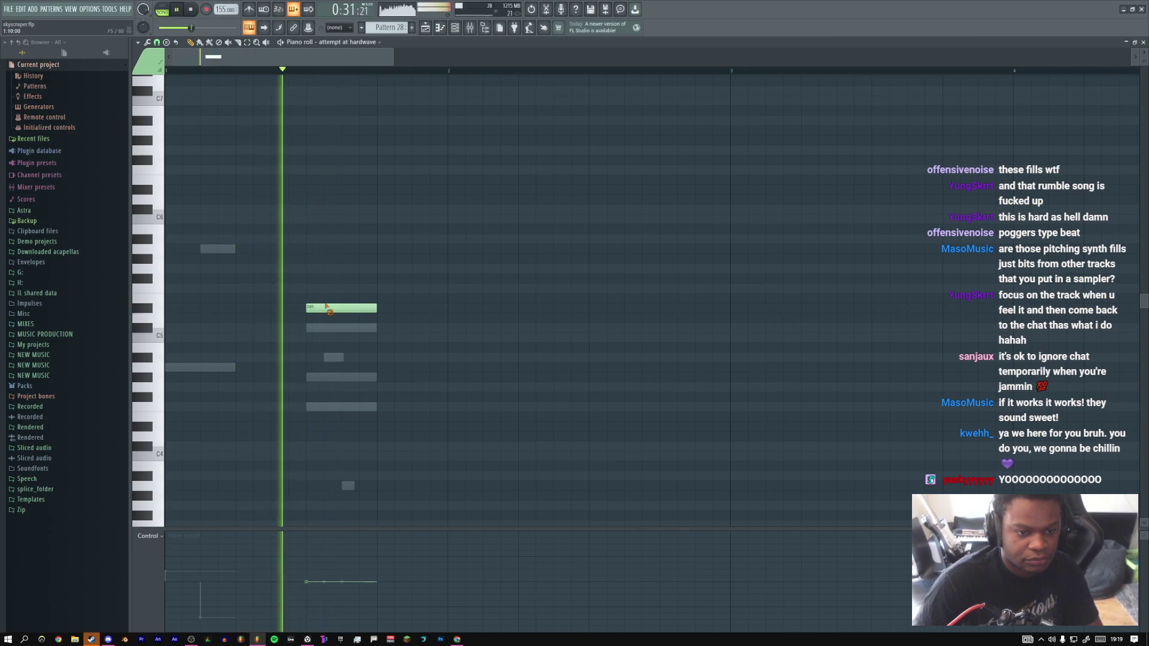
pyautogui.press('space')
pyautogui.click(315, 189)
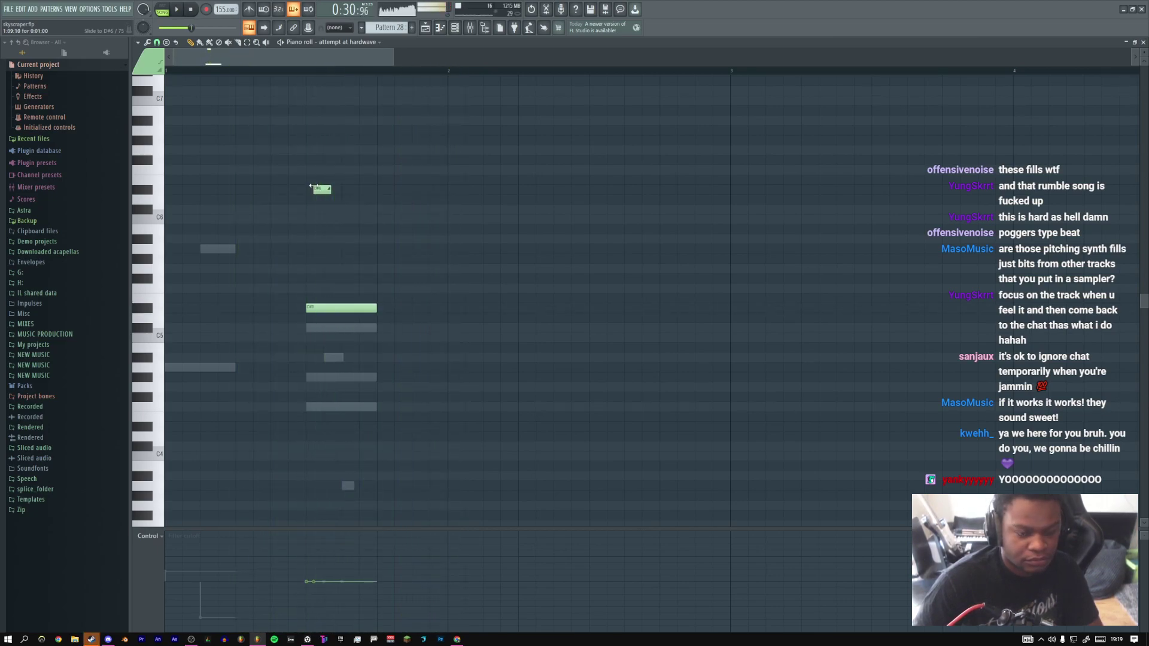
pyautogui.hotkey('ctrl', 'Down')
pyautogui.press('space')
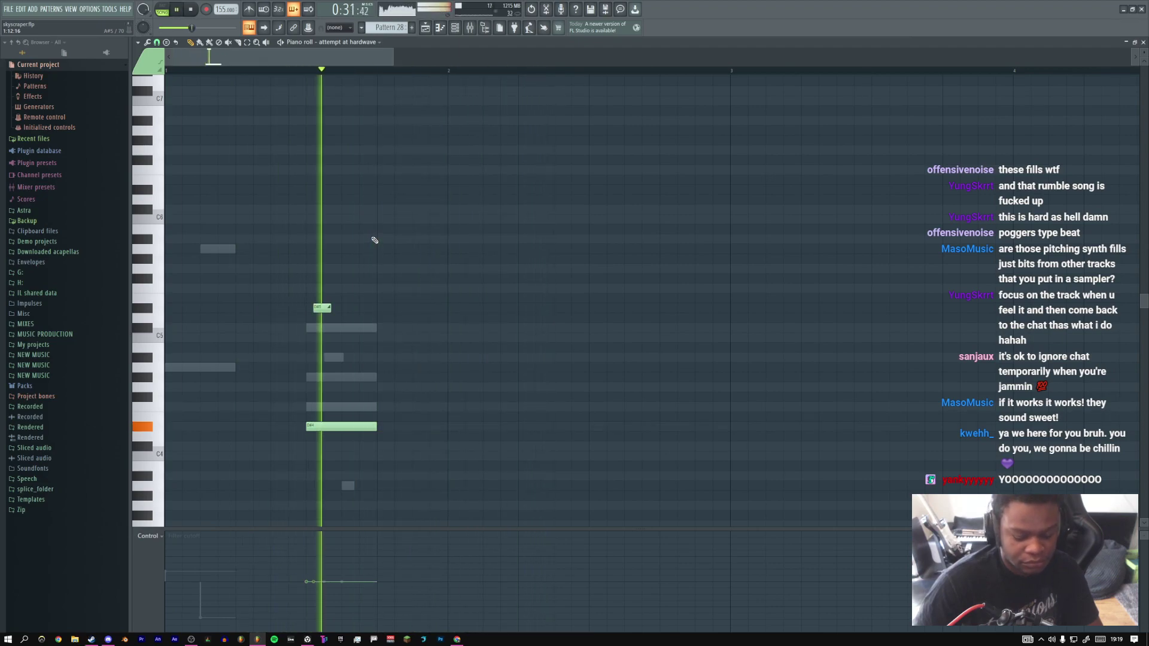
pyautogui.hotkey('ctrl', 'Up')
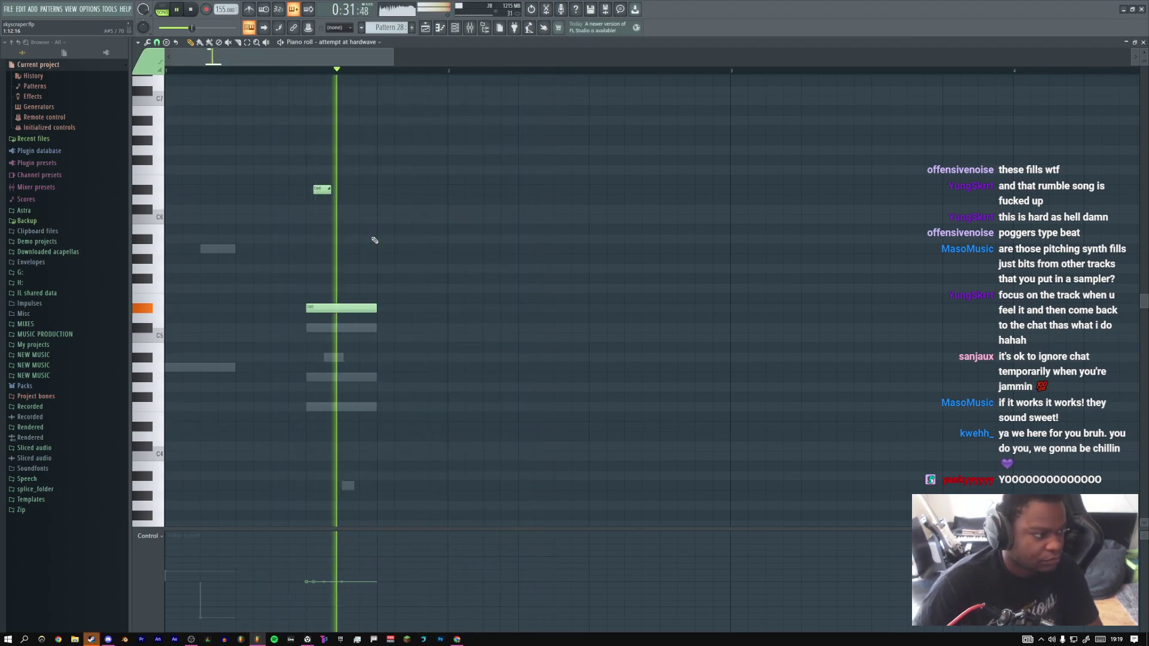
pyautogui.hotkey('ctrl', 'Down')
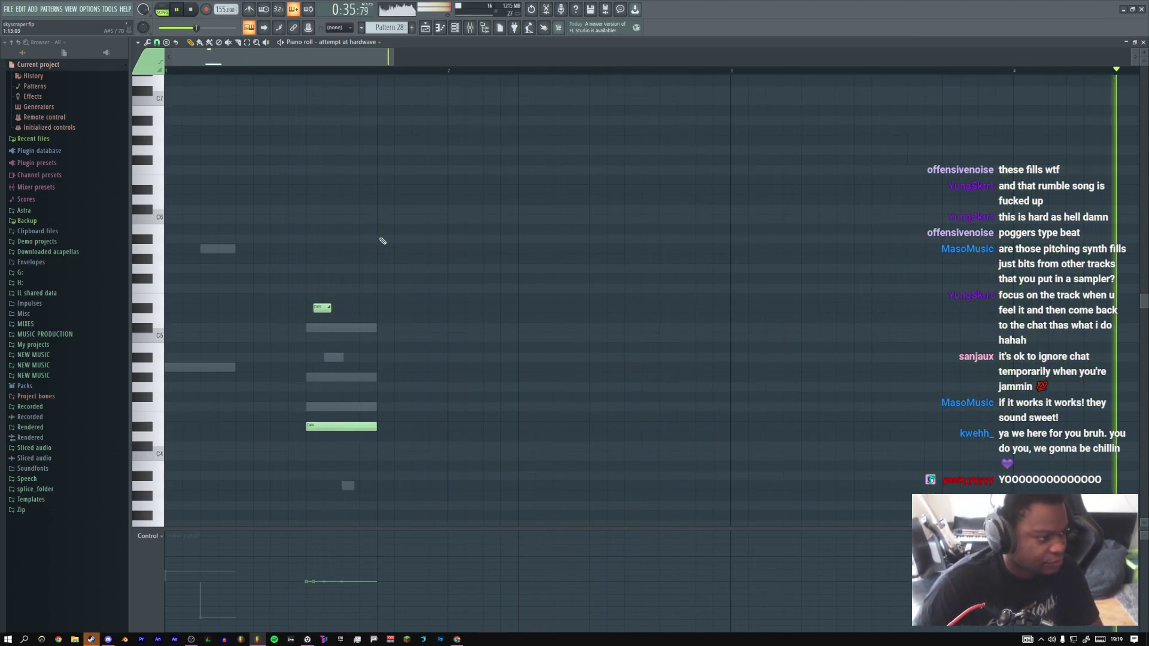
pyautogui.click(426, 29)
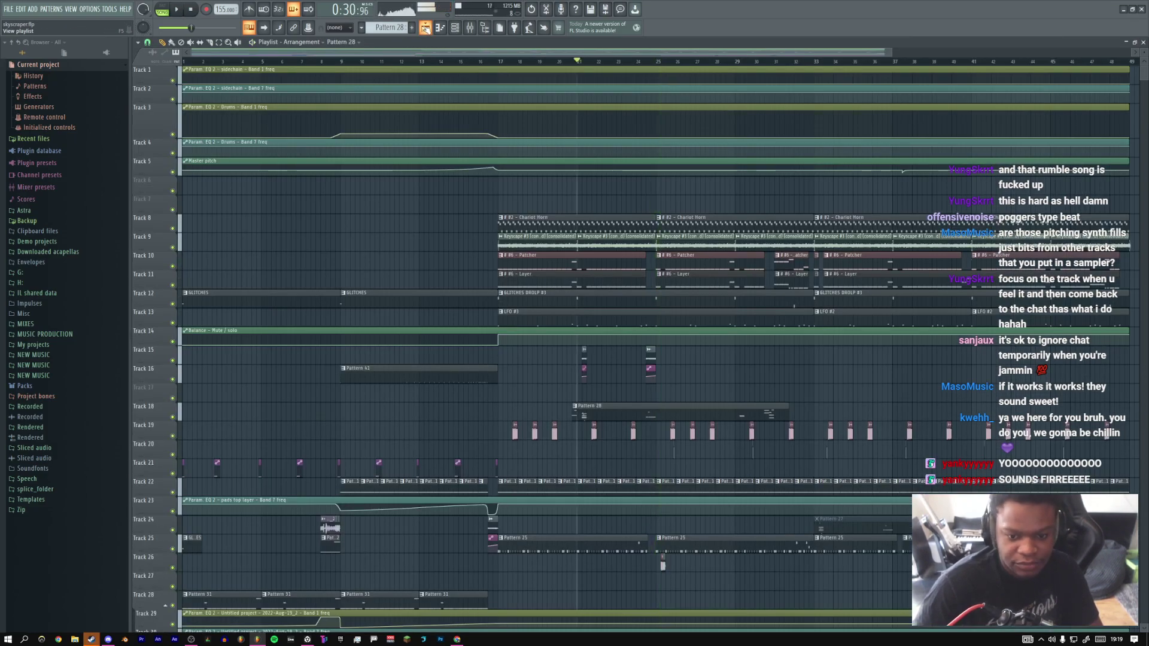
# Open the BOMBSHELL #2 notes of Pattern 28, select the fill around bar 5 and compare it one octave higher
pyautogui.doubleClick(582, 413)
pyautogui.keyDown('ctrl'); pyautogui.rightClick(426, 249); pyautogui.keyUp('ctrl')
pyautogui.keyDown('ctrl'); pyautogui.rightClick(546, 262); pyautogui.keyUp('ctrl')
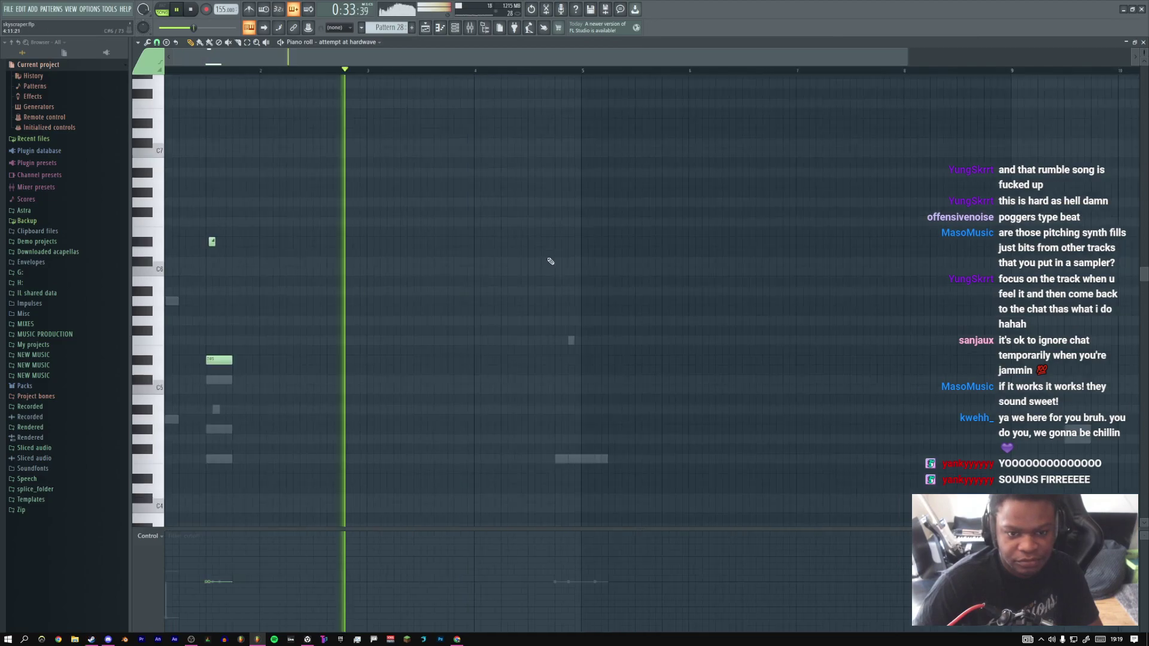
pyautogui.scroll(-5, 526, 257)
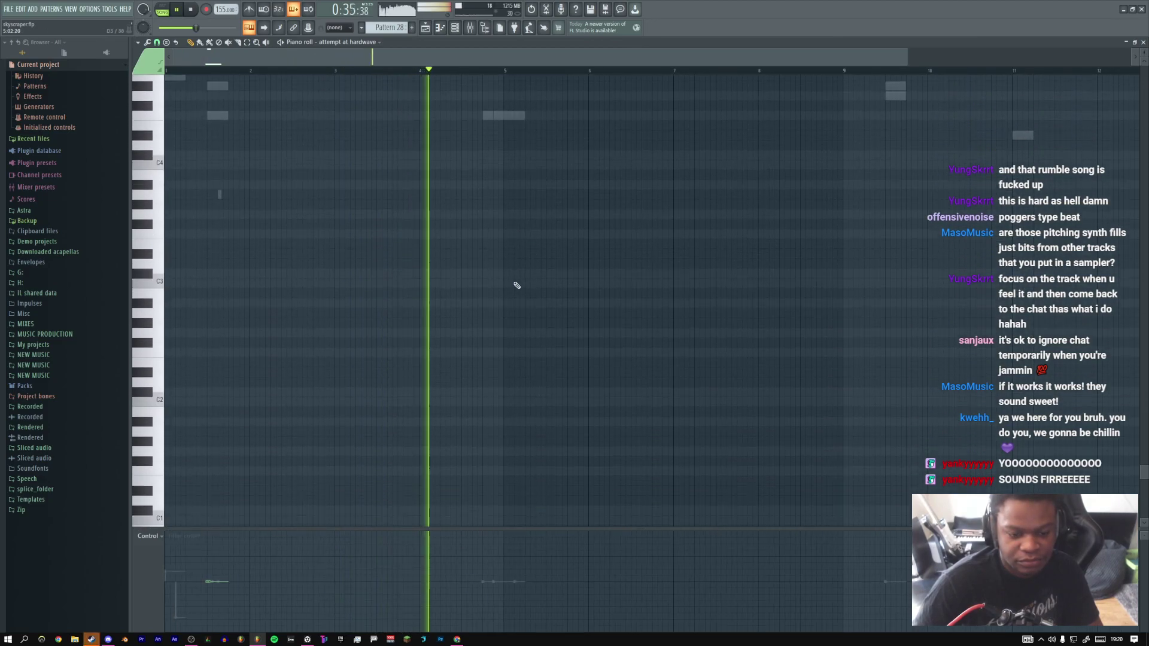
pyautogui.doubleClick(494, 162)
pyautogui.keyDown('ctrl'); pyautogui.moveTo(474, 150); pyautogui.dragTo(549, 315); pyautogui.keyUp('ctrl')
pyautogui.hotkey('ctrl', 'Up')
pyautogui.click(480, 71)
pyautogui.hotkey('ctrl', 'Down')
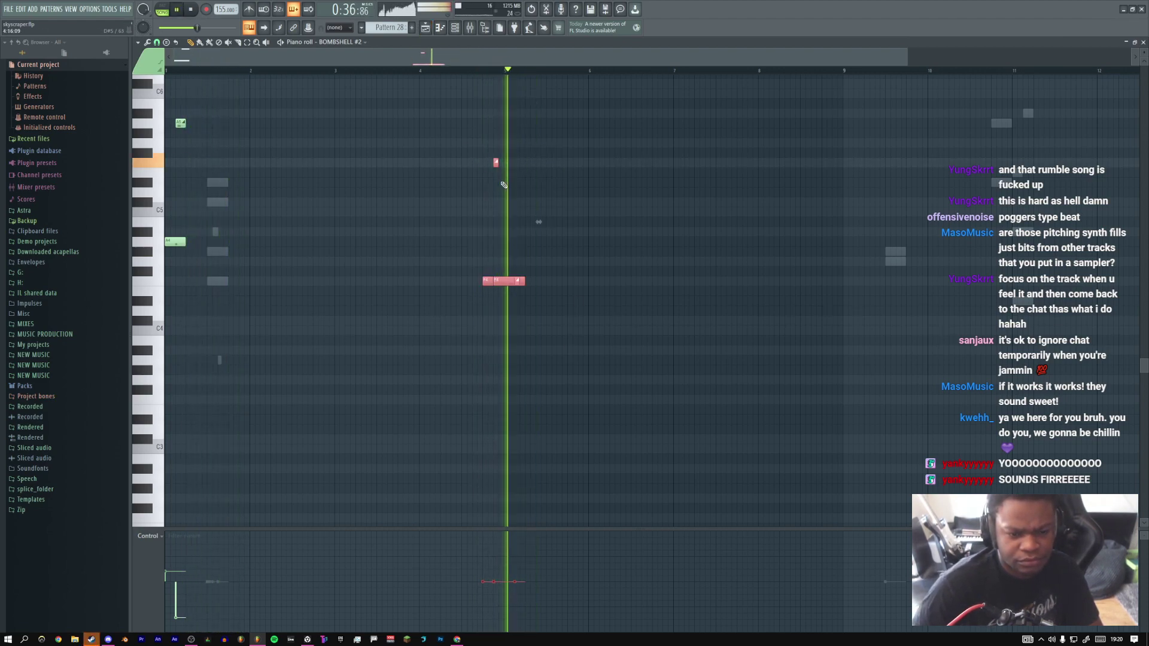
# Transpose the selected BOMBSHELL #2 fill around bar 5 up two semitones to G4 and G5 and audition it
pyautogui.press('space')
pyautogui.hotkey('shift', 'Up')
pyautogui.hotkey('shift', 'Up')
pyautogui.press('space')
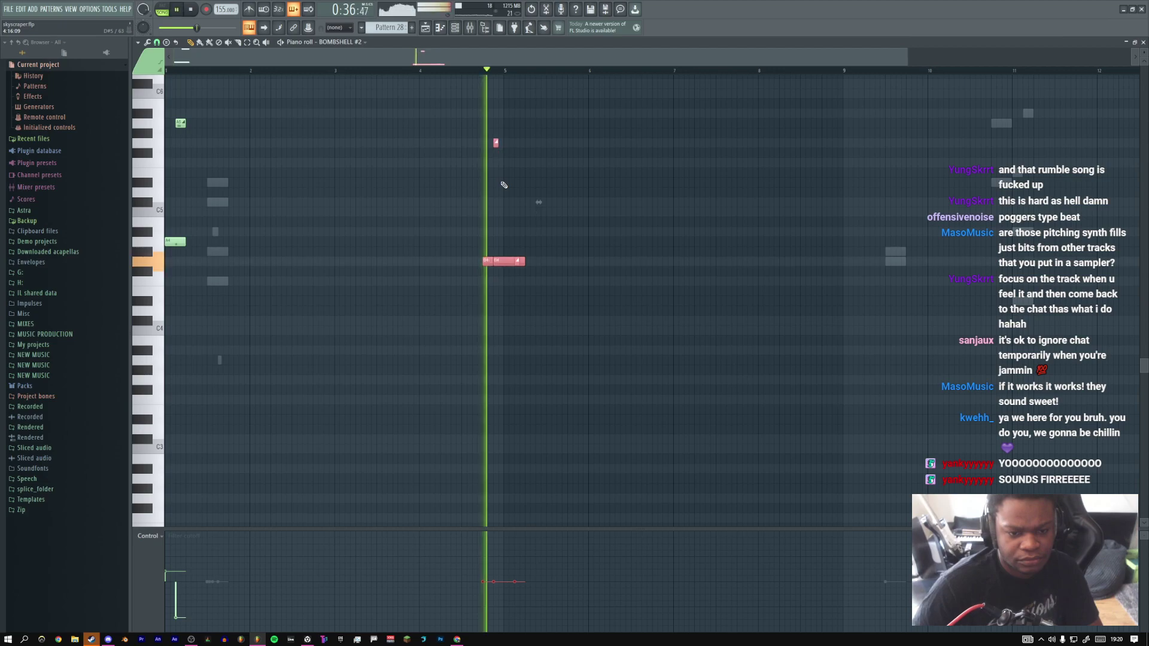
pyautogui.press('space')
pyautogui.press('space')
# Return to the playlist and play the transposed Pattern 28 fill in context from about bar 20
pyautogui.press('F5')
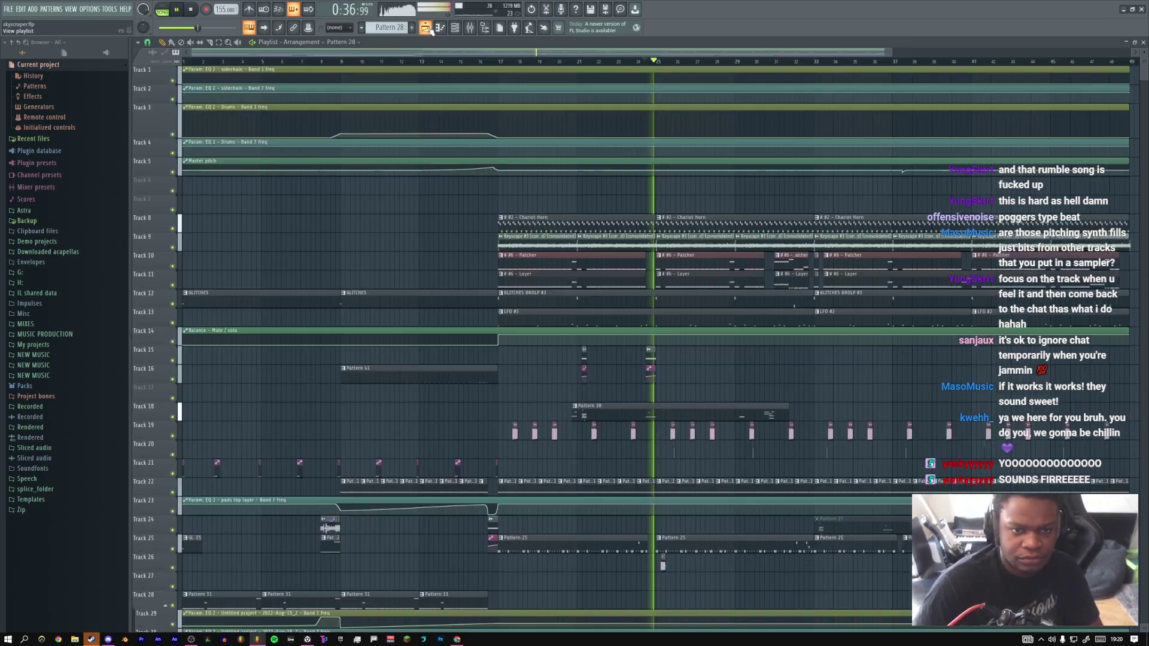
pyautogui.click(573, 63)
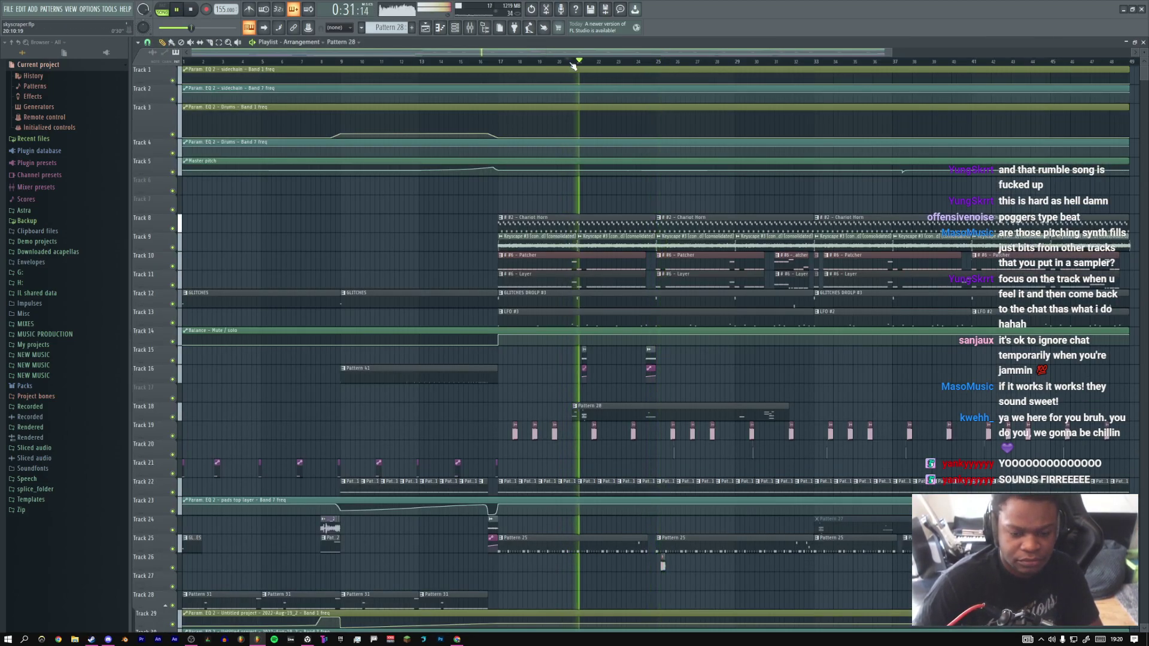
pyautogui.press('space')
pyautogui.press('space')
# Select the A4 note and its A5 slide note in bar 1 of BOMBSHELL #2, lower their velocity and audition them
pyautogui.press('F7')
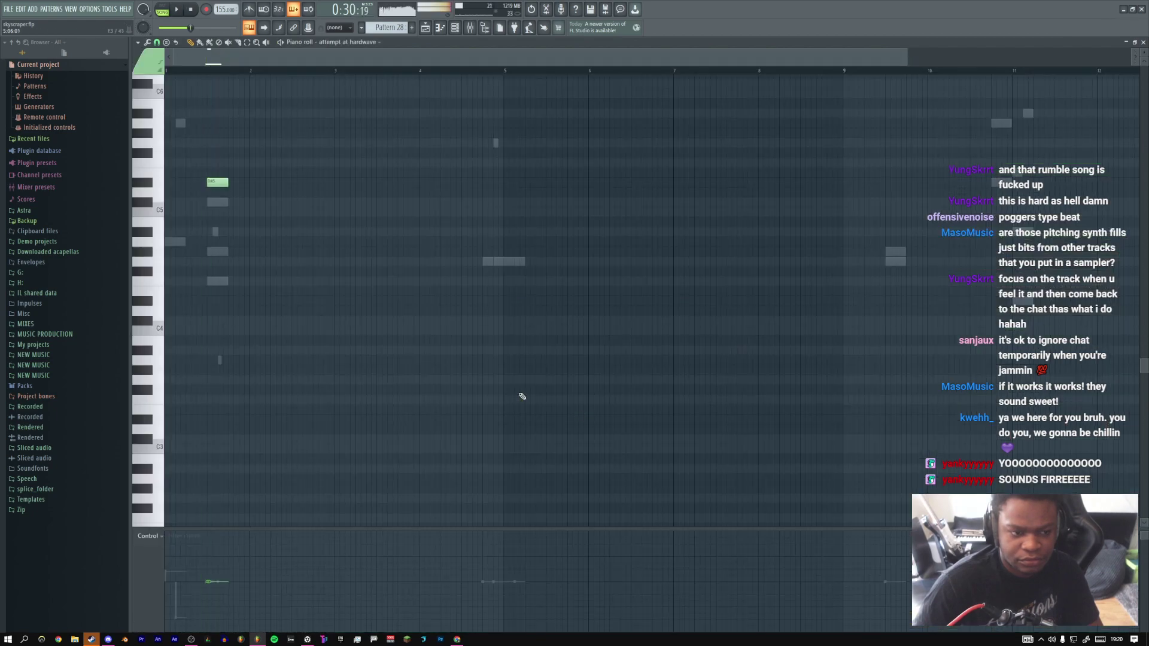
pyautogui.rightClick(182, 123)
pyautogui.rightClick(181, 123)
pyautogui.press('space')
pyautogui.moveTo(182, 110); pyautogui.dragTo(186, 273)
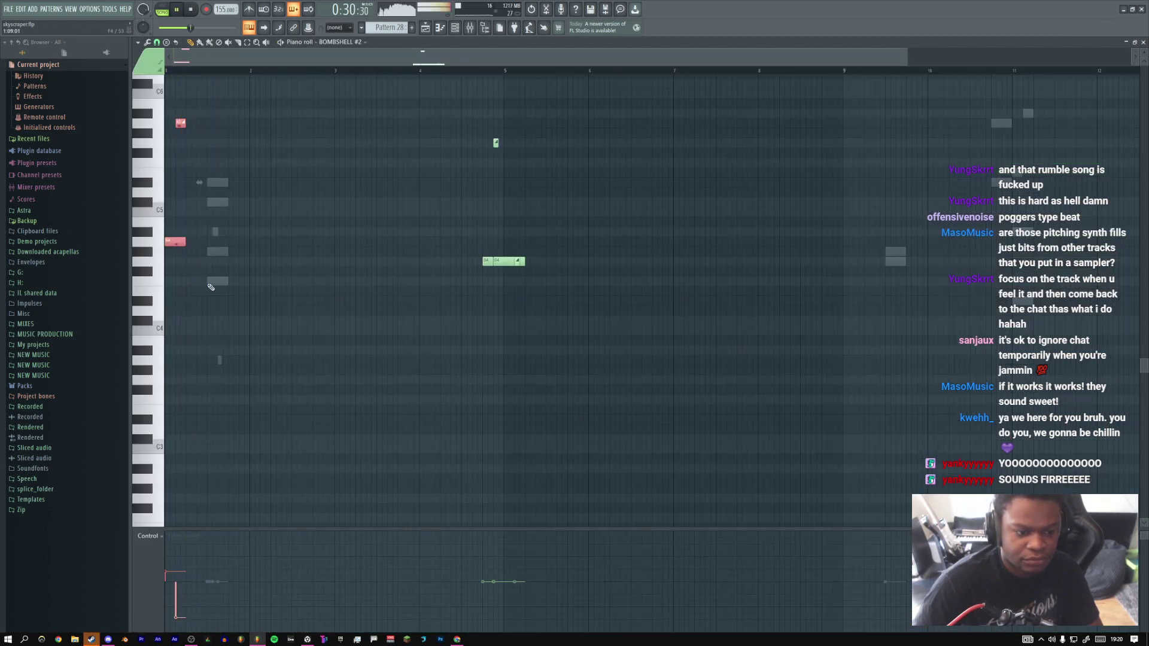
pyautogui.rightClick(159, 566)
pyautogui.click(183, 580)
pyautogui.press('space')
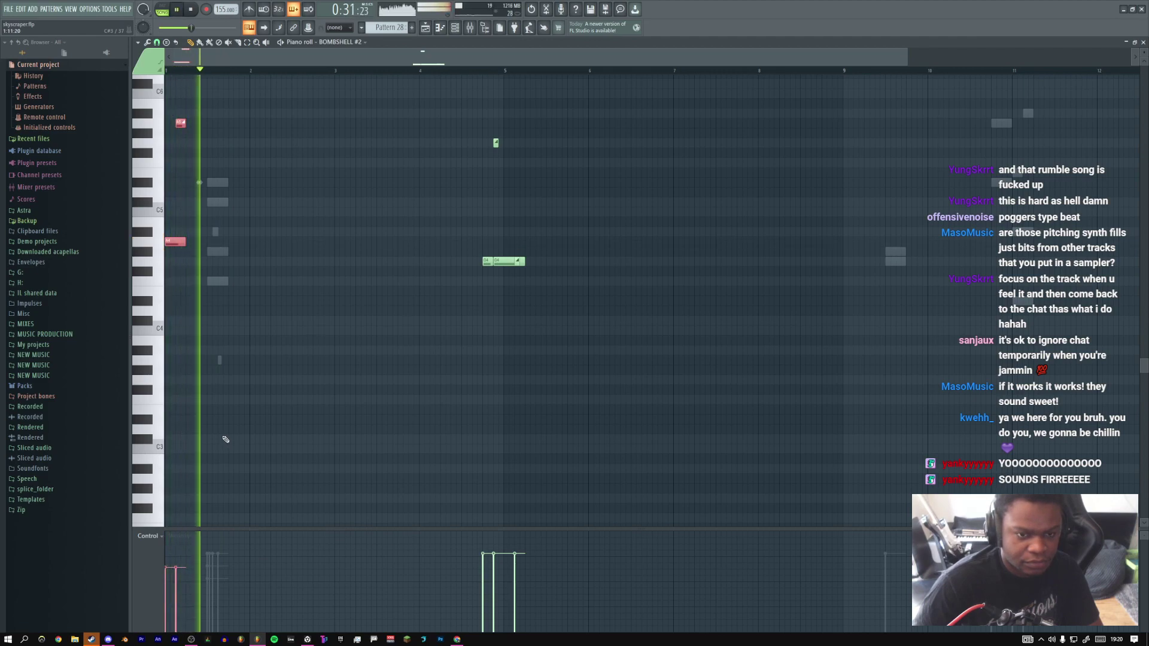
pyautogui.press('space')
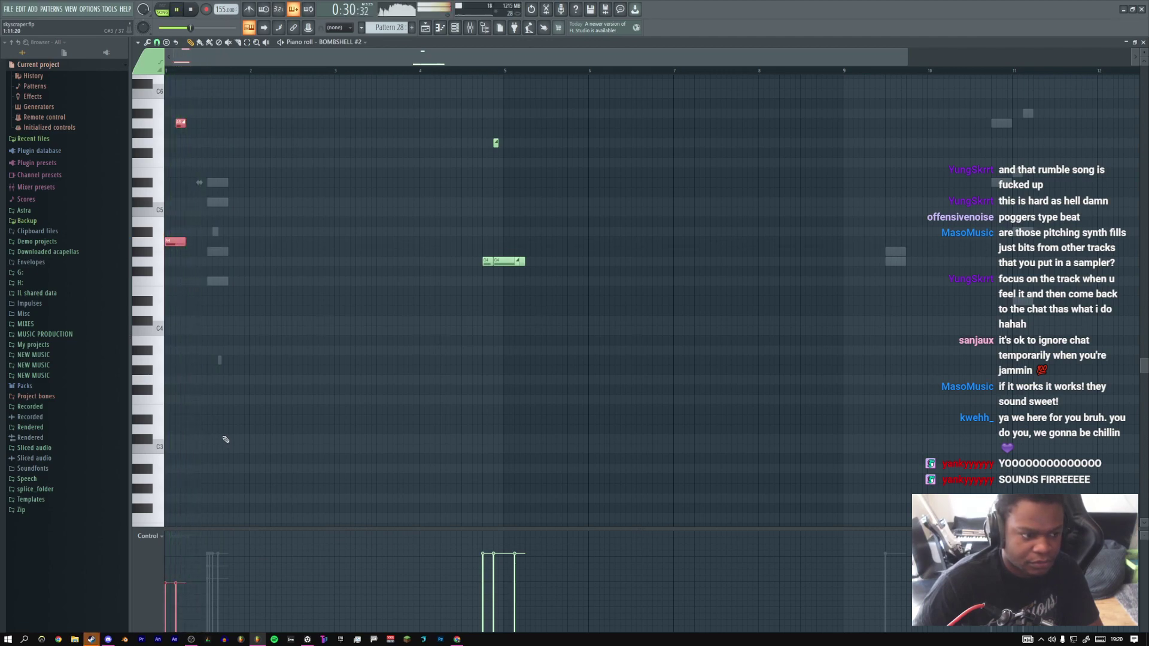
pyautogui.scroll(-1, 226, 439)
# Return to the playlist and listen to the arrangement from about bar 16 through the Pattern 28 fills
pyautogui.click(426, 28)
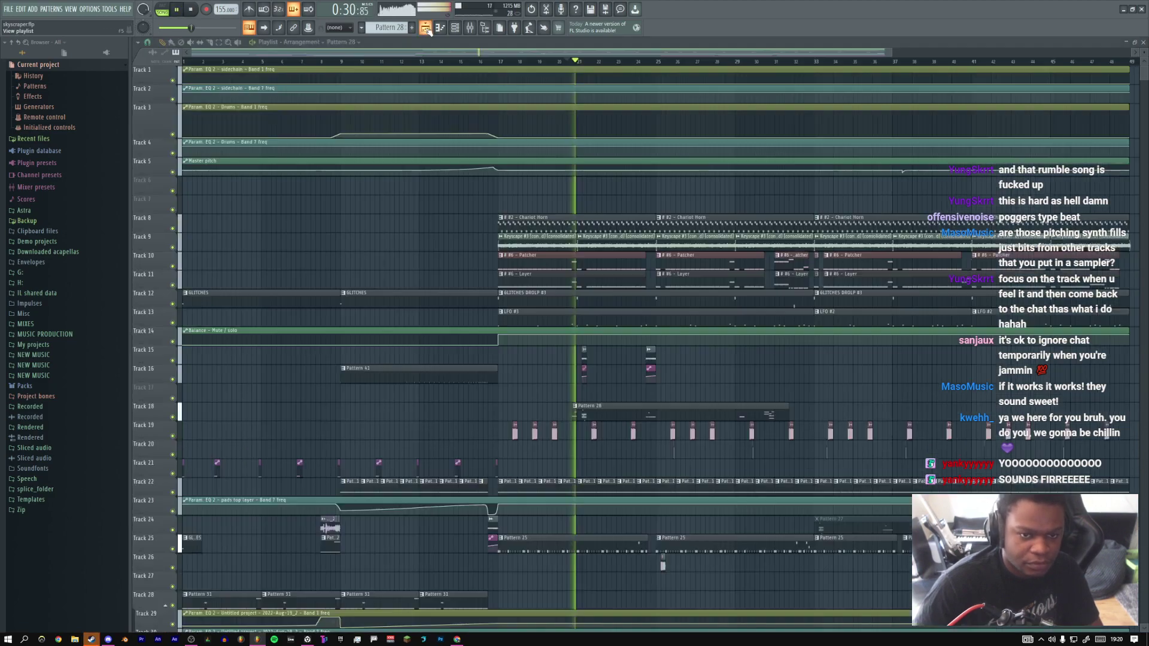
pyautogui.press('space')
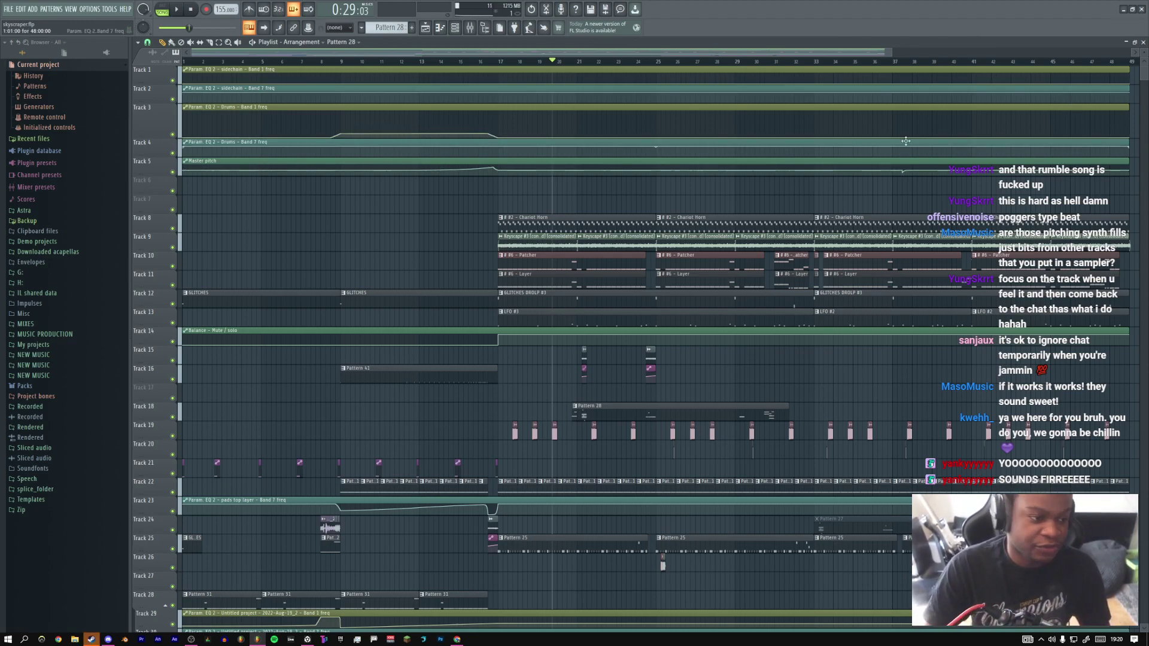
pyautogui.press('space')
pyautogui.click(492, 61)
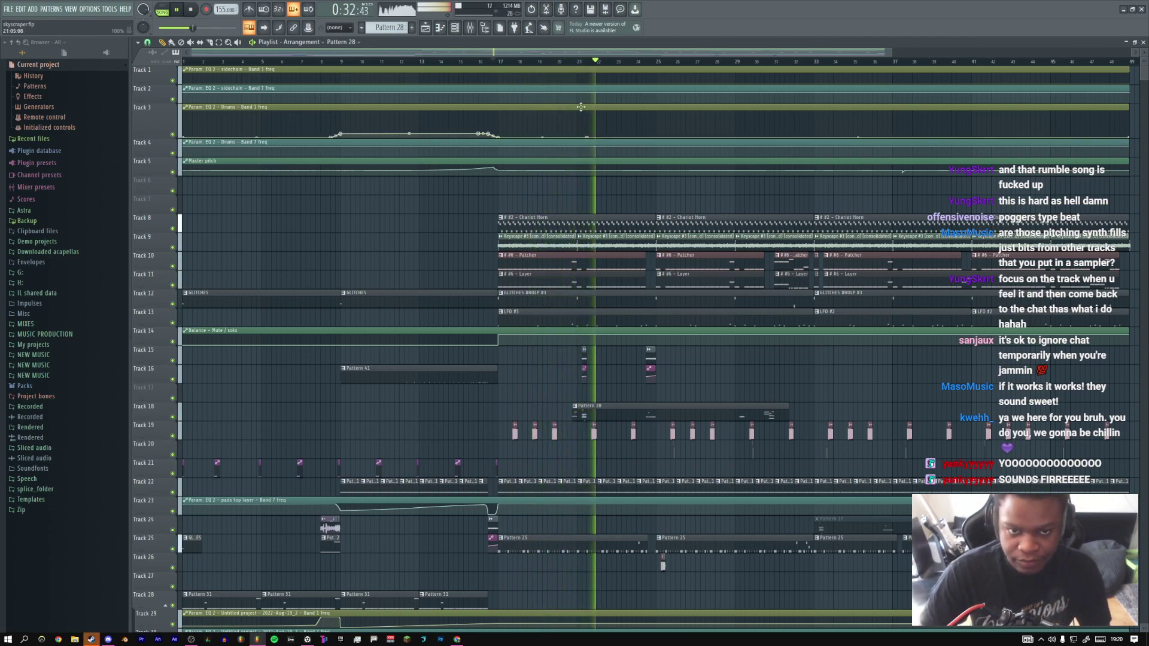
pyautogui.click(573, 62)
# Check the Pattern 28 notes again and replay the second fill in the playlist from about bar 24
pyautogui.doubleClick(580, 415)
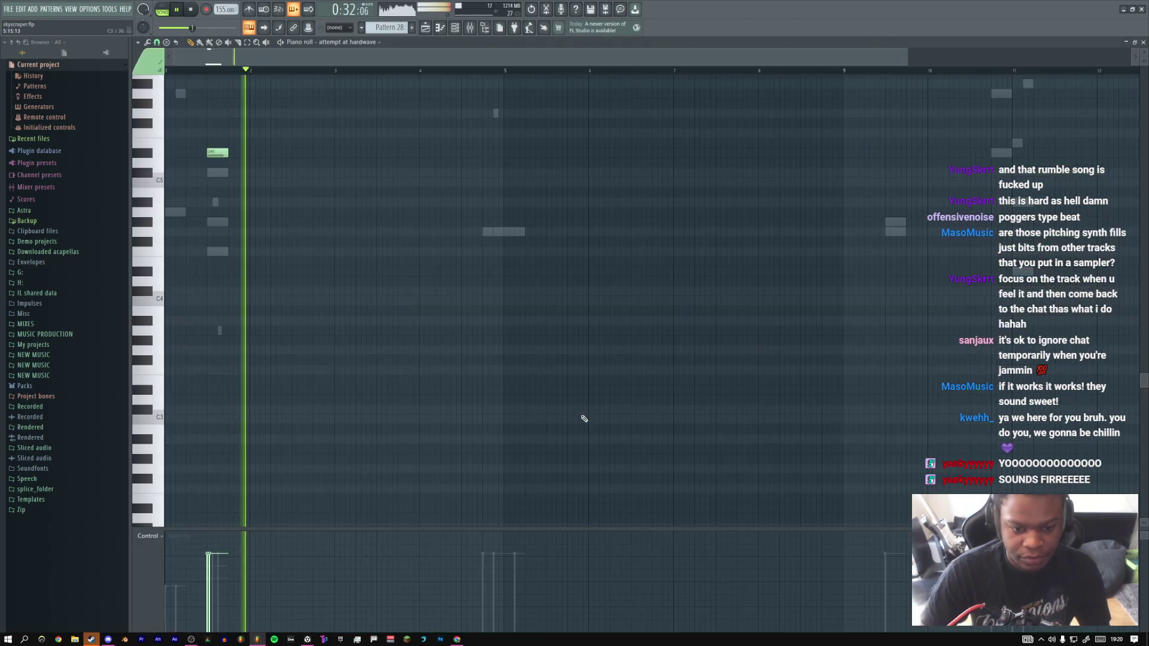
pyautogui.press('F5')
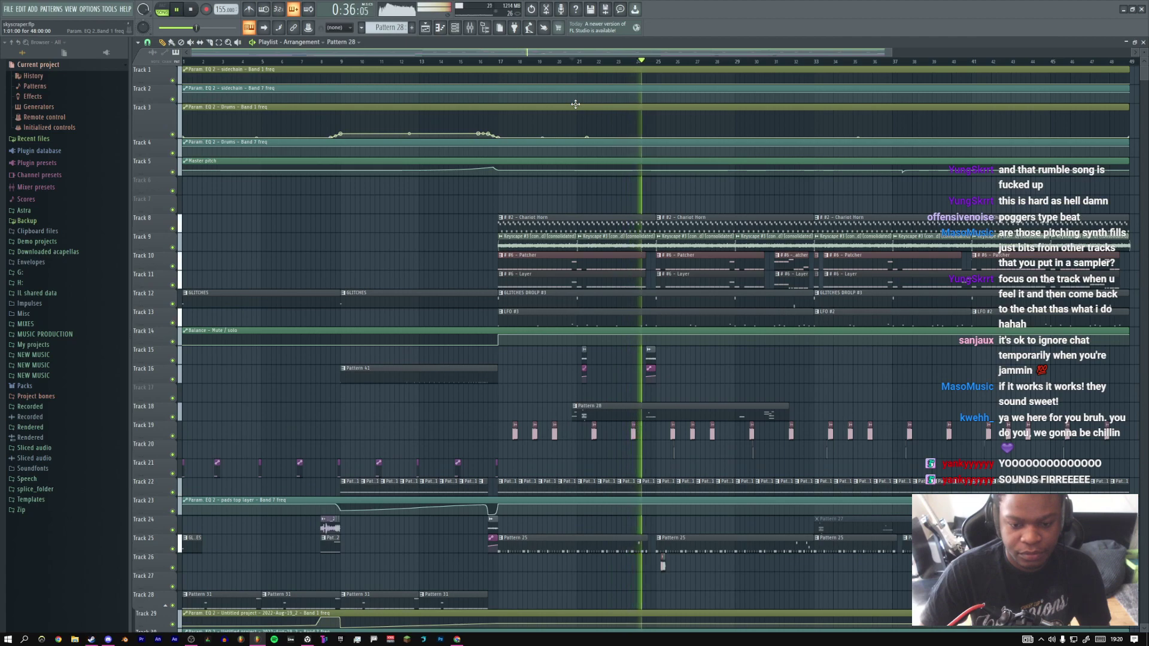
pyautogui.press('space')
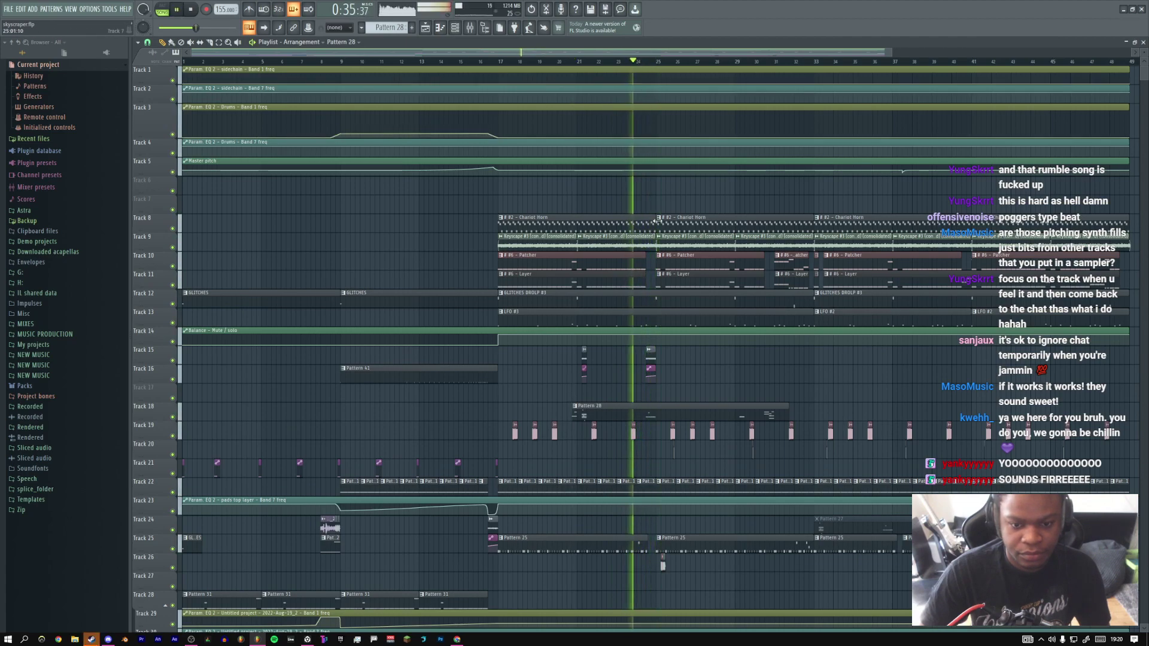
pyautogui.doubleClick(656, 416)
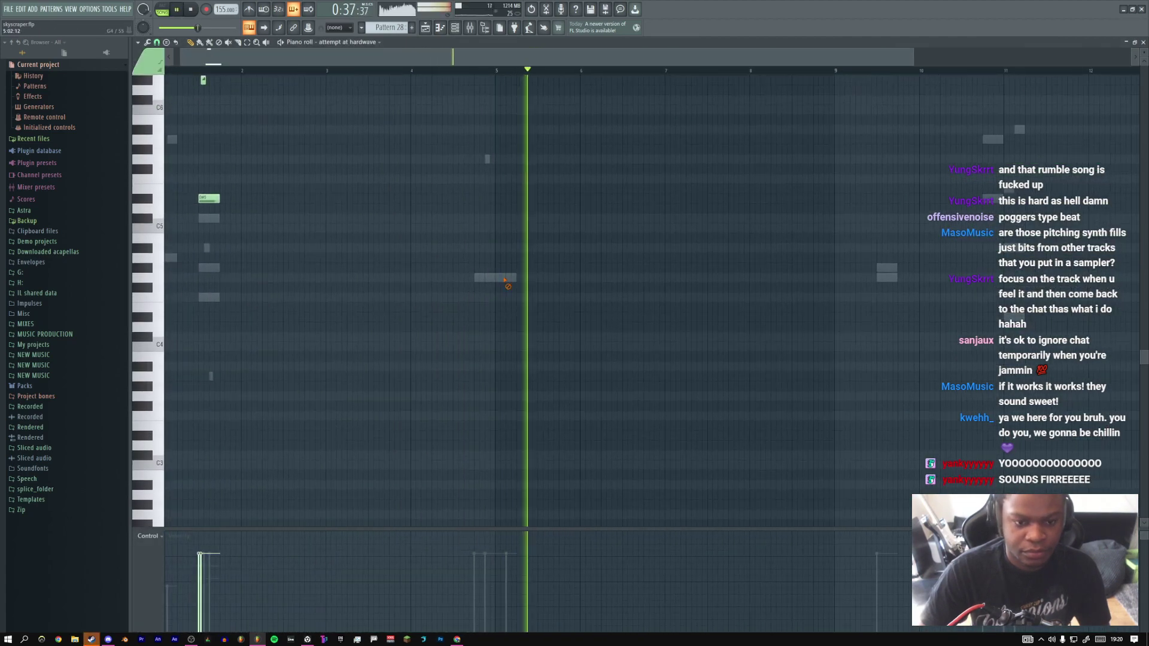
pyautogui.press('F5')
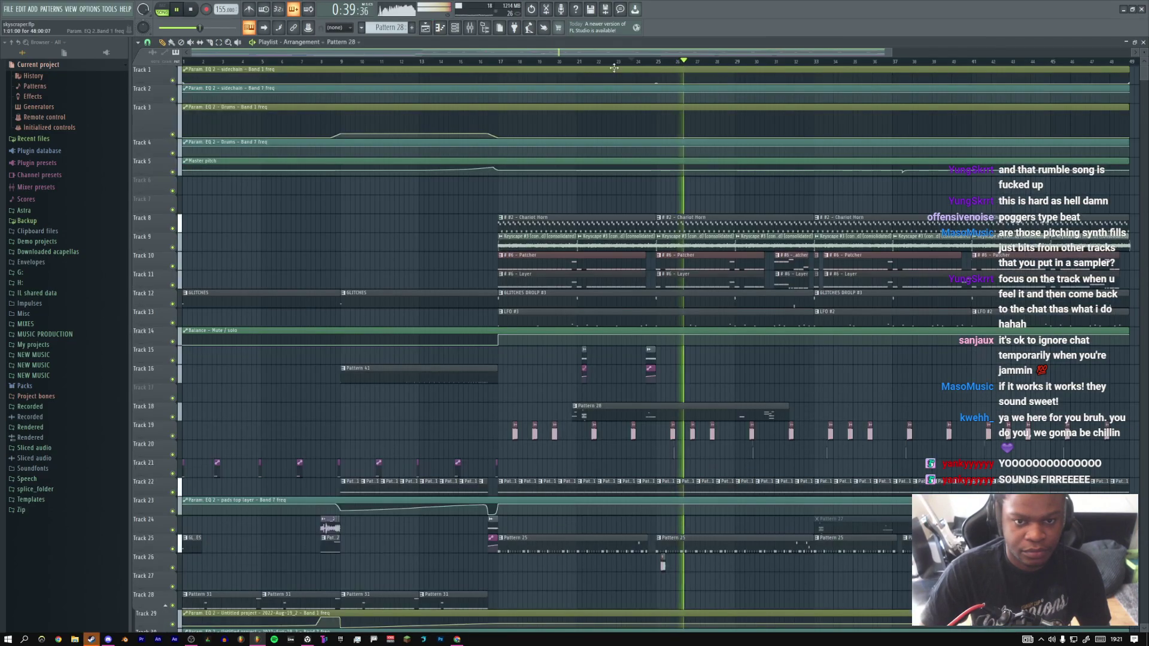
pyautogui.click(643, 62)
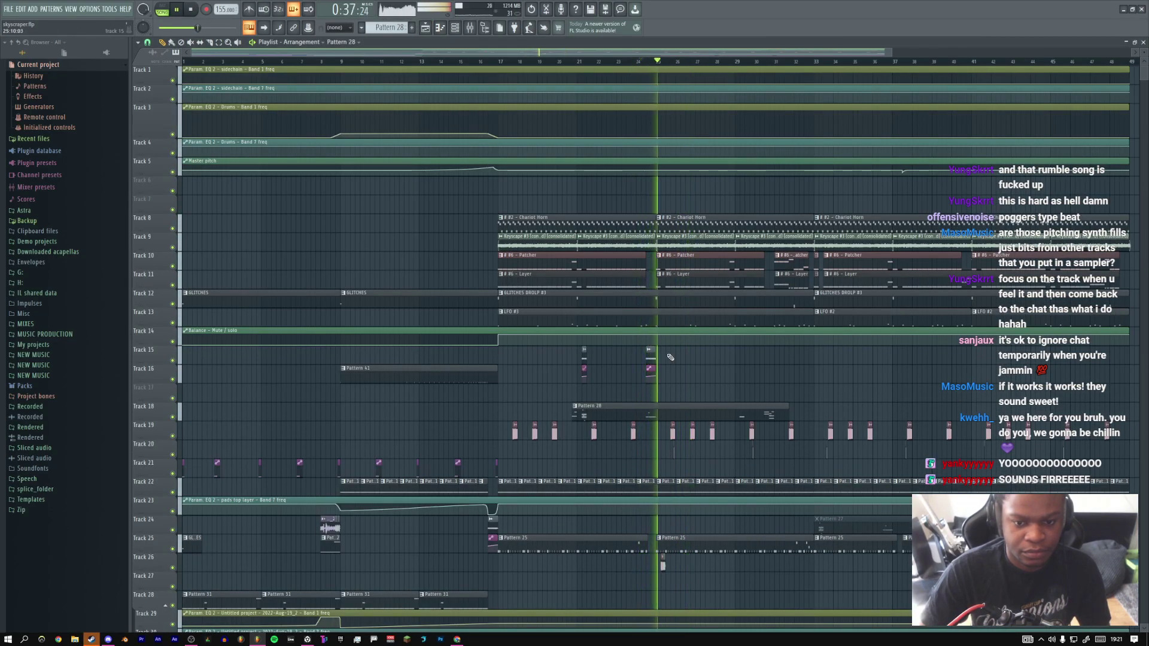
pyautogui.press('space')
# Browse the MUSIC PRODUCTION folder's SAMPLE PACKS to the Sessions folder of Laxcity Futuristic FX
pyautogui.click(40, 335)
pyautogui.scroll(-8, 43, 347)
pyautogui.scroll(1, 55, 317)
pyautogui.click(55, 271)
pyautogui.scroll(-10, 64, 395)
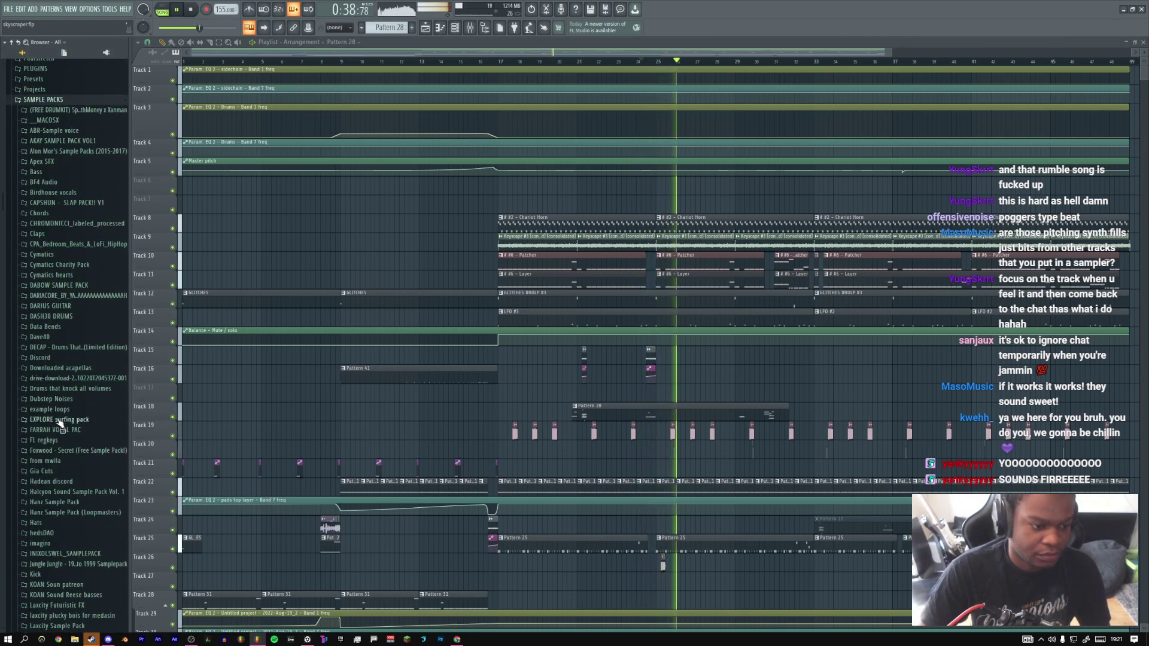
pyautogui.click(66, 436)
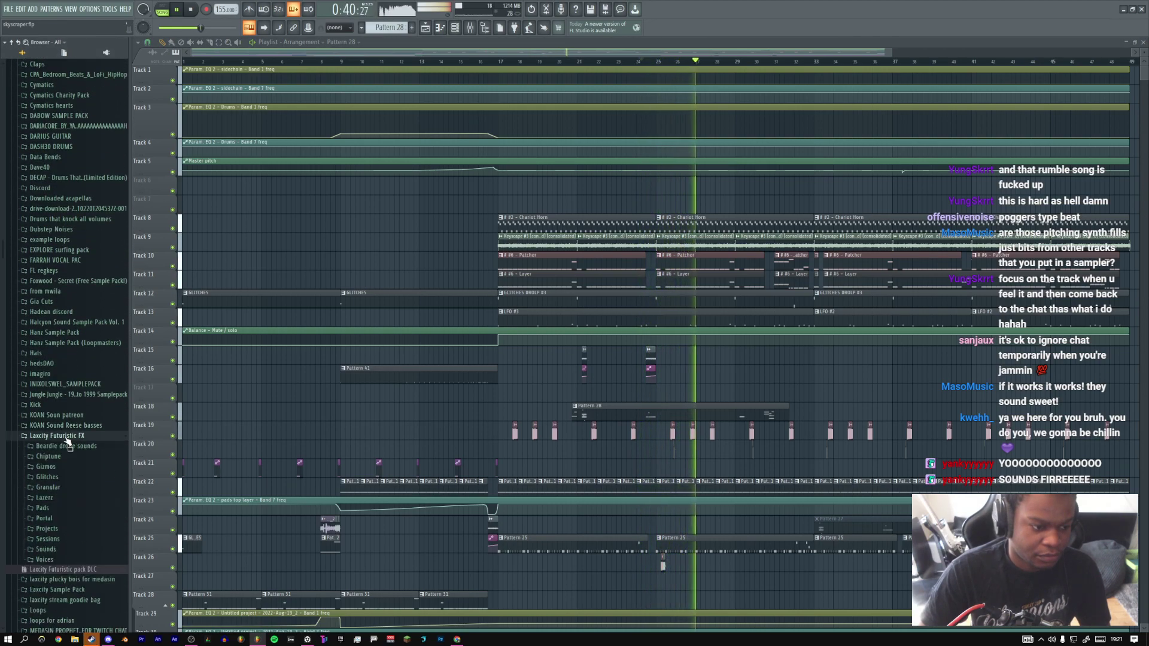
pyautogui.click(53, 539)
pyautogui.scroll(-5, 60, 508)
pyautogui.press('space')
pyautogui.scroll(-7, 68, 544)
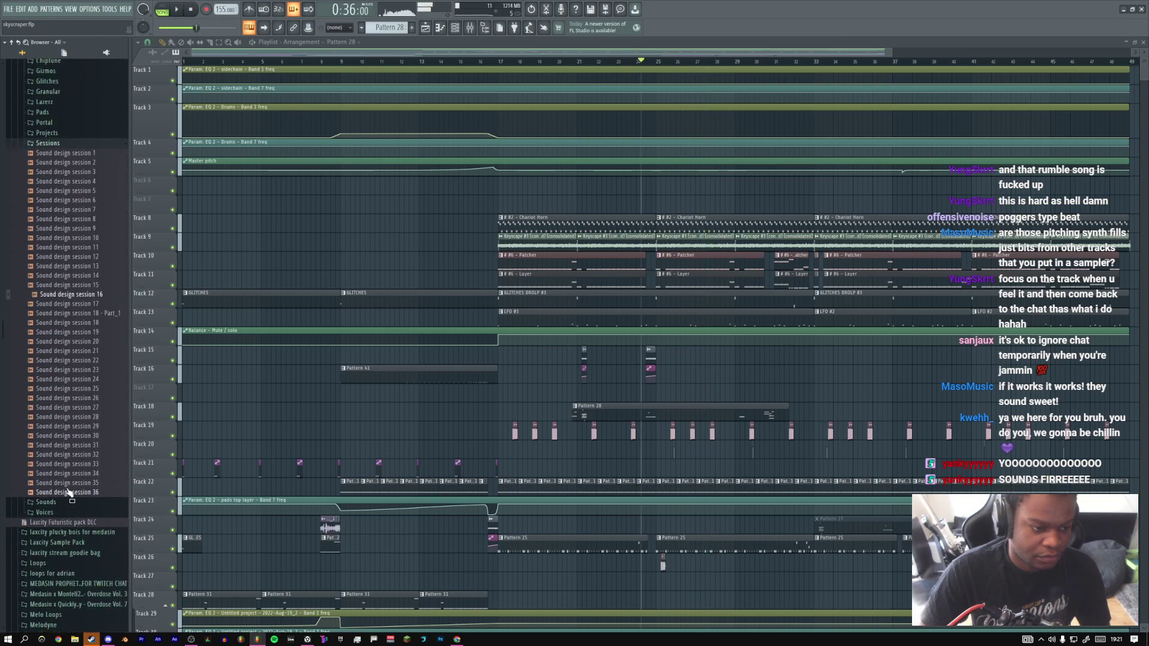
# Place the Sound design session 16 sample on Track 17, starting level with the Beardie drone Scan clip halfway through bar 24
pyautogui.moveTo(610, 341); pyautogui.dragTo(678, 388)
pyautogui.moveTo(98, 309); pyautogui.dragTo(724, 549)
pyautogui.moveTo(712, 484); pyautogui.dragTo(540, 377)
pyautogui.press('space')
# Slice the Sound design session 16 clip at bar 25, delete the part after the cut and play the remaining piece
pyautogui.middleClick(700, 428)
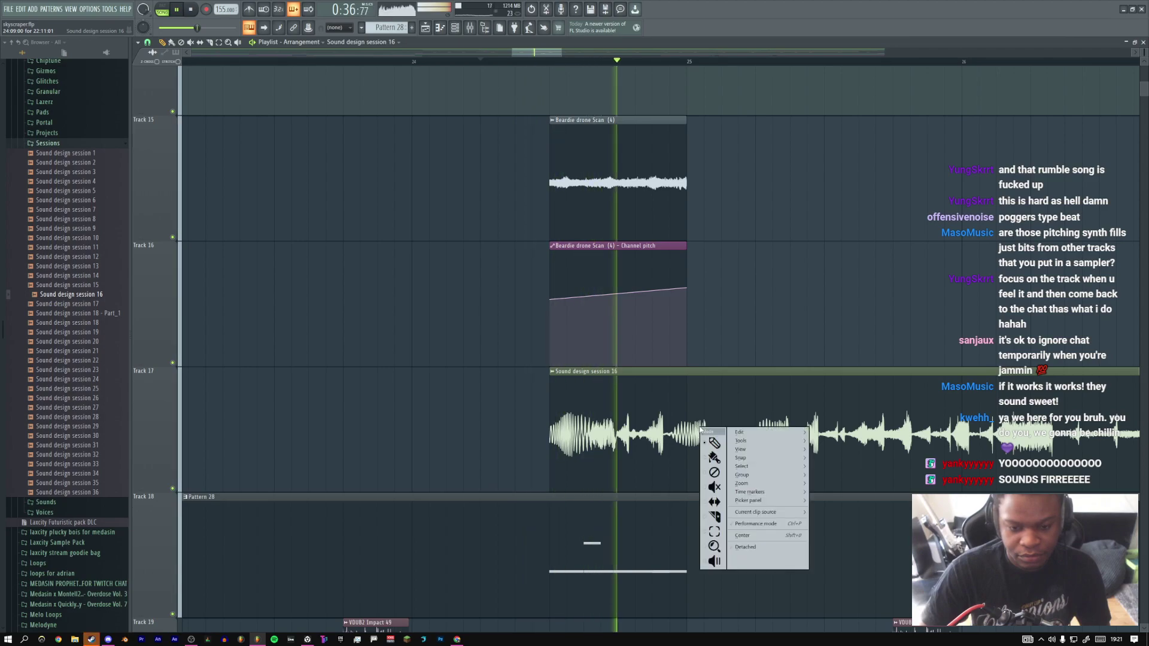
pyautogui.click(710, 519)
pyautogui.press('space')
pyautogui.moveTo(688, 470); pyautogui.dragTo(688, 432)
pyautogui.press('space')
pyautogui.middleClick(688, 432)
pyautogui.click(700, 449)
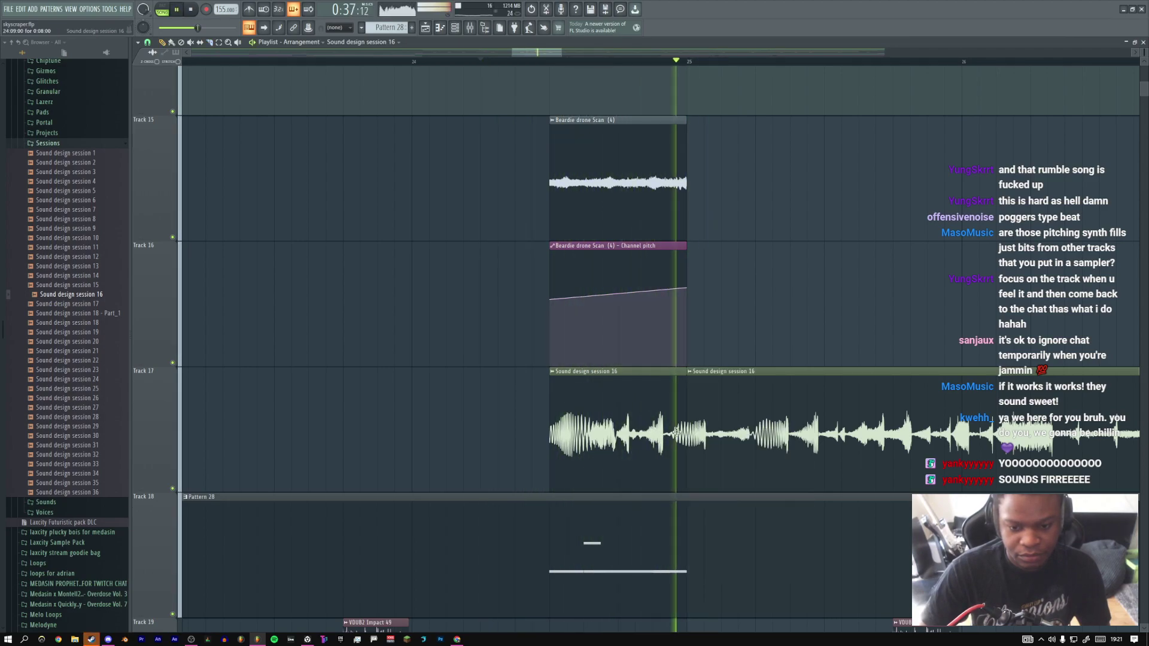
pyautogui.rightClick(713, 437)
pyautogui.press('space')
pyautogui.press('space')
# Route the Sound design session 16 audio clip to mixer track 18, attempt at hardwave, and audition it before returning to the playlist
pyautogui.doubleClick(651, 430)
pyautogui.press('space')
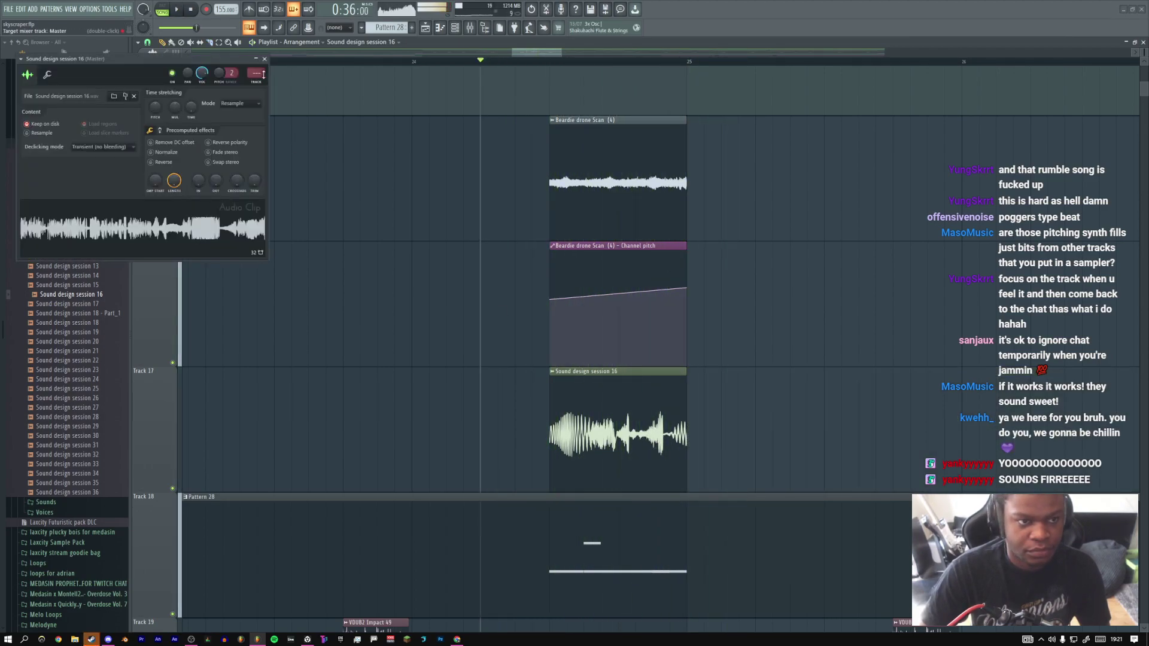
pyautogui.doubleClick(256, 74)
pyautogui.moveTo(256, 75); pyautogui.dragTo(528, 122)
pyautogui.press('space')
pyautogui.press('space')
pyautogui.press('space')
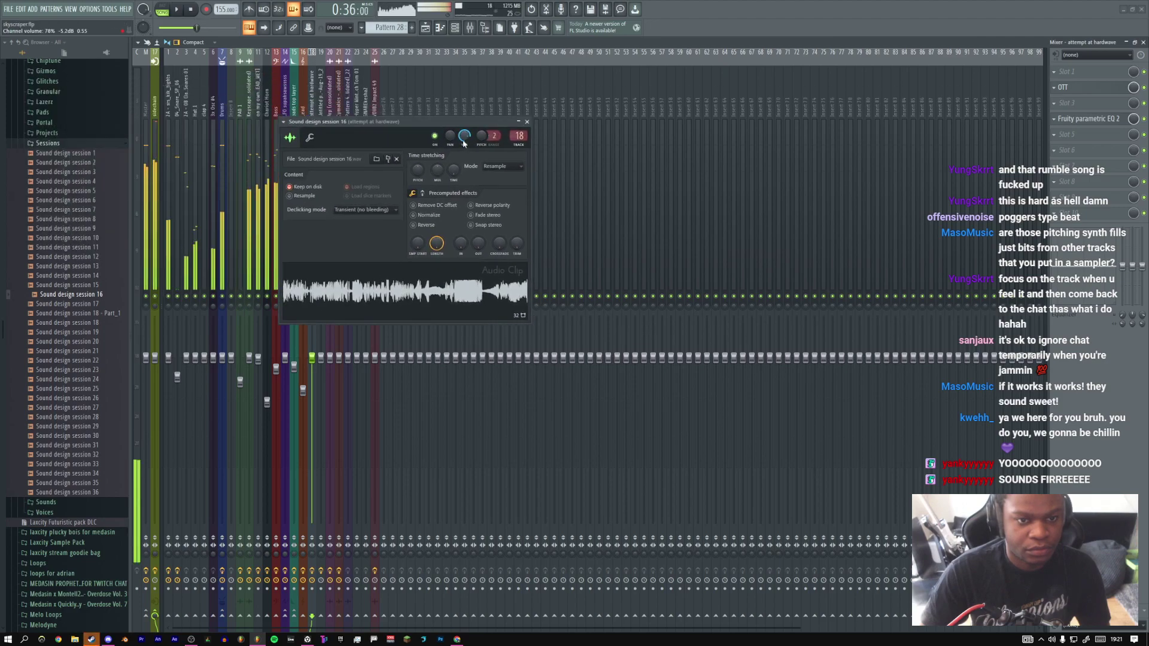
pyautogui.click(528, 122)
pyautogui.click(425, 27)
# Slip the audio inside the Sound design session 16 clip to a later section, auditioning each offset against the fill
pyautogui.rightClick(685, 361)
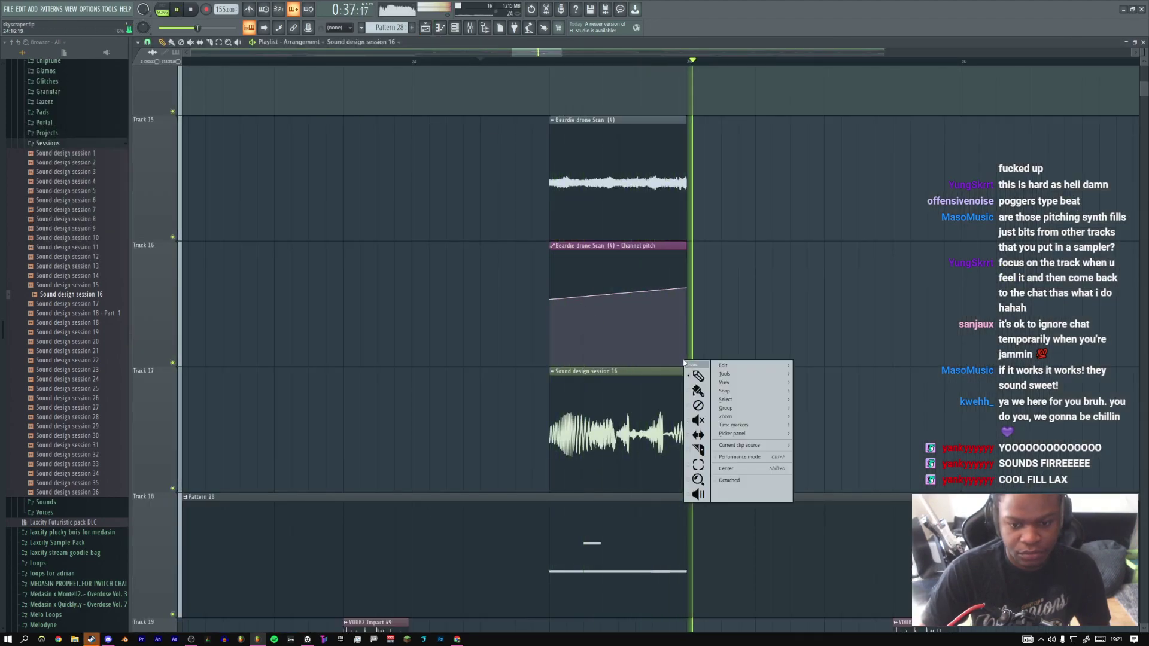
pyautogui.click(705, 437)
pyautogui.press('space')
pyautogui.press('space')
pyautogui.moveTo(656, 437); pyautogui.dragTo(426, 436)
pyautogui.press('space')
pyautogui.press('space')
pyautogui.moveTo(655, 428); pyautogui.dragTo(595, 430)
pyautogui.press('space')
pyautogui.press('space')
pyautogui.moveTo(667, 431); pyautogui.dragTo(479, 421)
pyautogui.press('space')
pyautogui.press('space')
pyautogui.press('space')
pyautogui.press('space')
pyautogui.press('space')
pyautogui.press('space')
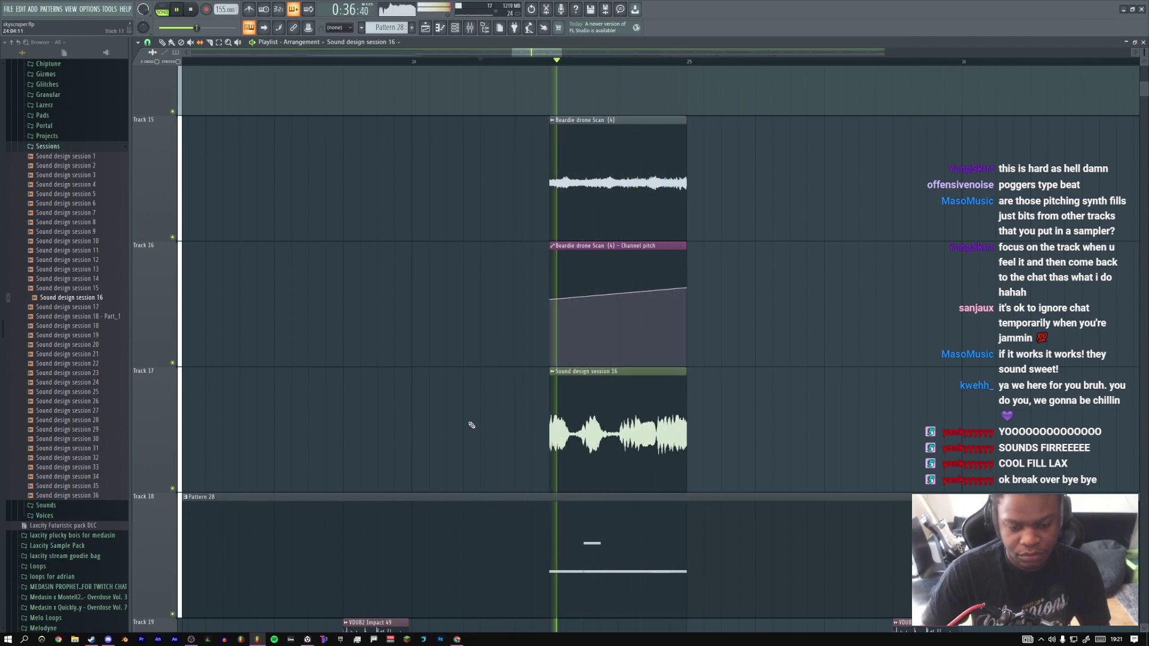
# Slip the audio inside the Sound design session 16 clip further along, replaying the fill after each shift
pyautogui.press('space')
pyautogui.press('space')
pyautogui.moveTo(612, 427); pyautogui.dragTo(428, 431)
pyautogui.press('space')
pyautogui.press('space')
pyautogui.moveTo(659, 428)
pyautogui.mouseDown()
pyautogui.moveTo(632, 425)
pyautogui.moveTo(662, 412)
pyautogui.moveTo(694, 426)
pyautogui.moveTo(627, 426)
pyautogui.mouseUp()
pyautogui.press('space')
pyautogui.press('space')
pyautogui.press('space')
pyautogui.press('space')
pyautogui.press('space')
pyautogui.press('space')
# Slip the Sound design session 16 audio back to a slightly earlier section that fades in at the clip's start, and audition it
pyautogui.rightClick(701, 420)
pyautogui.click(695, 426)
pyautogui.rightClick(709, 422)
pyautogui.click(694, 437)
pyautogui.press('space')
pyautogui.press('space')
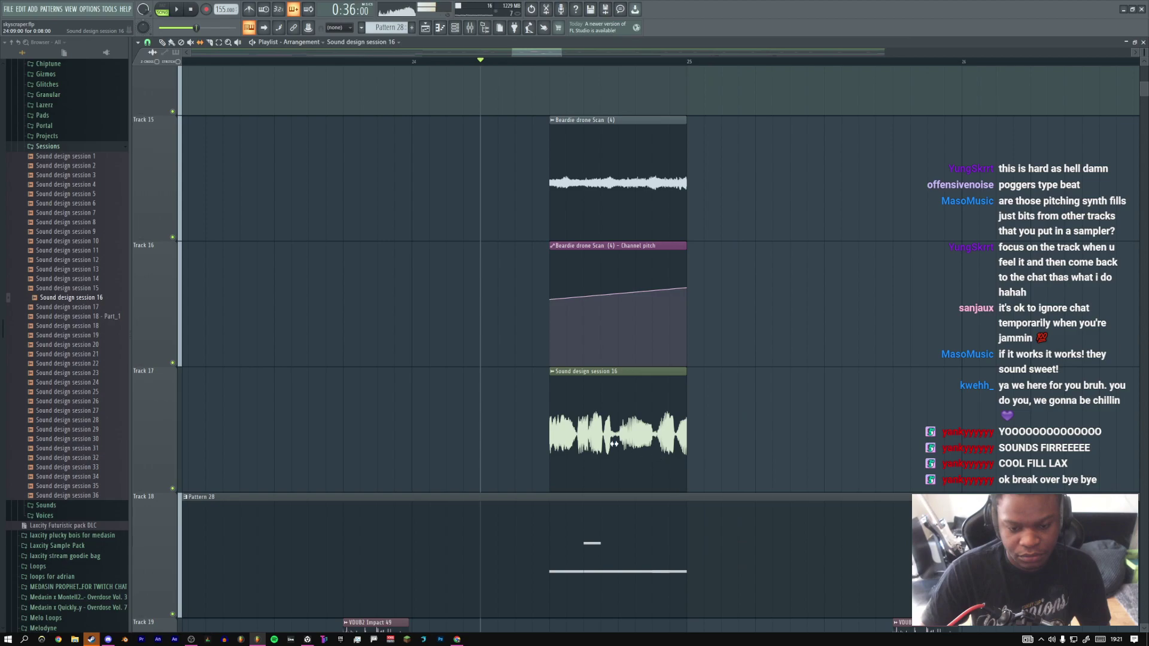
pyautogui.moveTo(608, 432); pyautogui.dragTo(660, 432)
pyautogui.press('space')
pyautogui.press('space')
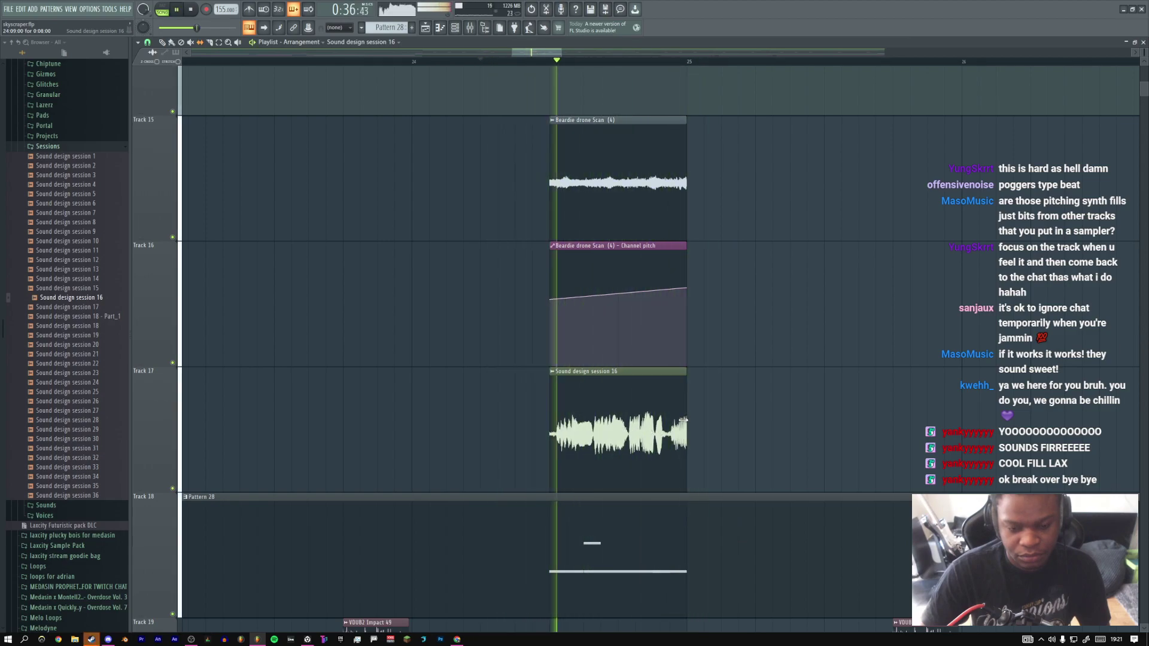
pyautogui.press('space')
pyautogui.rightClick(702, 419)
pyautogui.click(715, 435)
pyautogui.press('space')
# Shorten the Sound design session 16 clip from its end to about a sixth of a bar and audition the fill
pyautogui.moveTo(685, 410)
pyautogui.mouseDown()
pyautogui.moveTo(593, 415)
pyautogui.moveTo(672, 403)
pyautogui.moveTo(556, 403)
pyautogui.moveTo(574, 406)
pyautogui.mouseUp()
pyautogui.press('space')
pyautogui.press('space')
pyautogui.press('space')
pyautogui.press('space')
pyautogui.press('space')
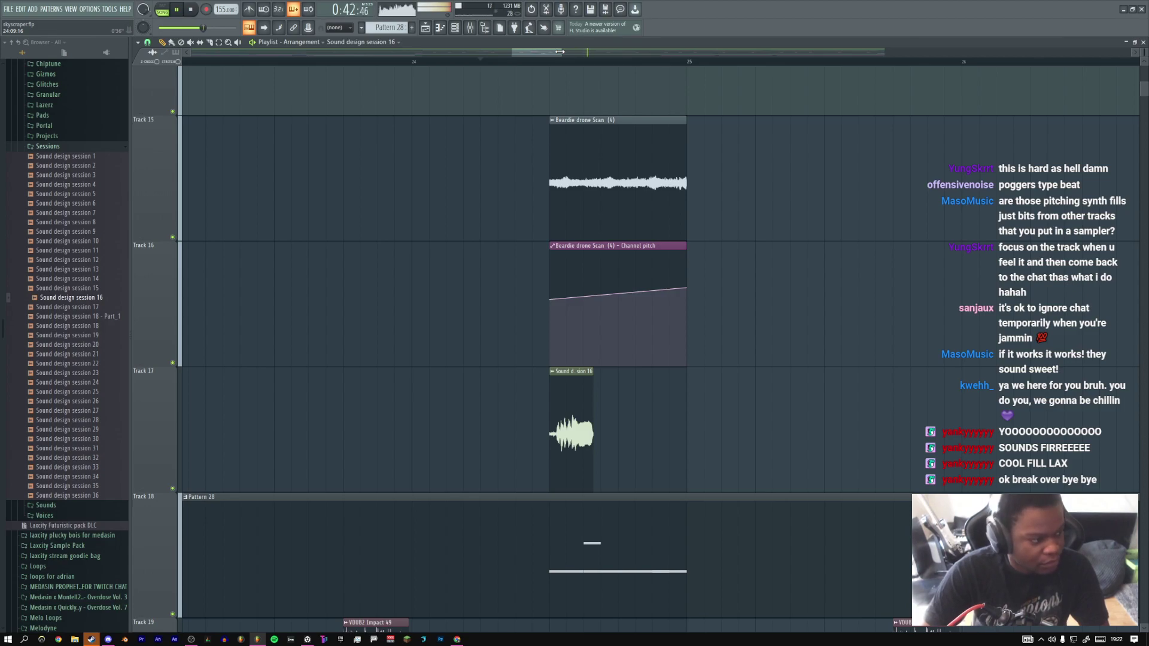
# In Pattern 28, retune the Just A Gent - Open Spaces fill note to D5 and lengthen it to half a bar ending at bar 11
pyautogui.moveTo(560, 51); pyautogui.dragTo(585, 51)
pyautogui.moveTo(671, 55); pyautogui.dragTo(677, 55)
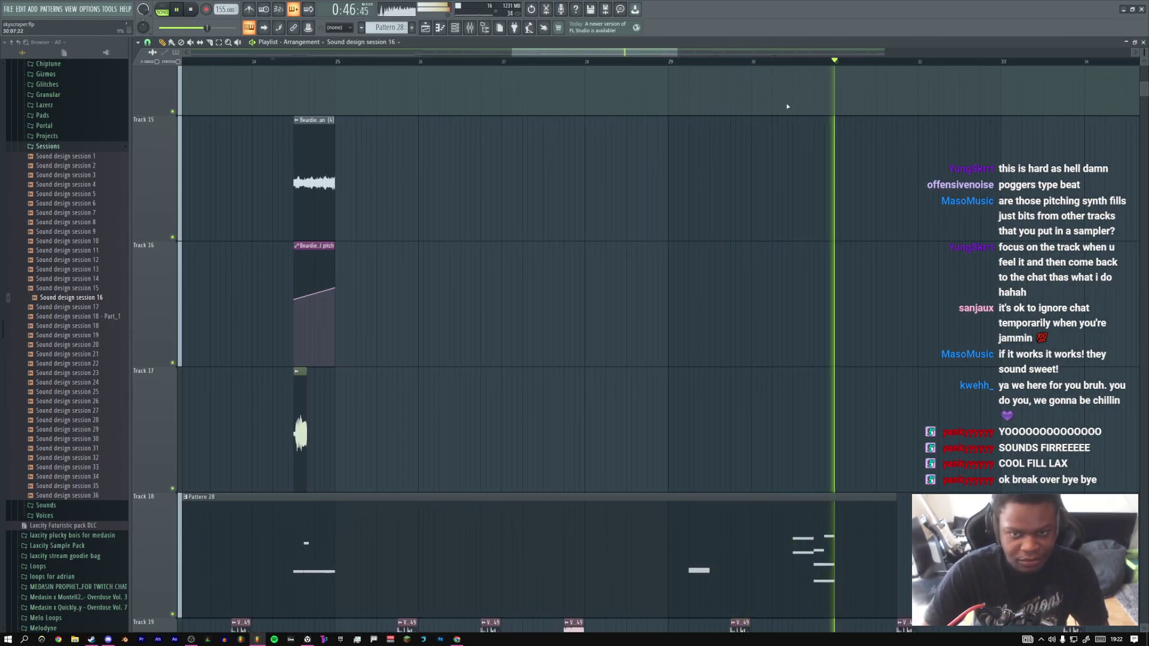
pyautogui.doubleClick(764, 536)
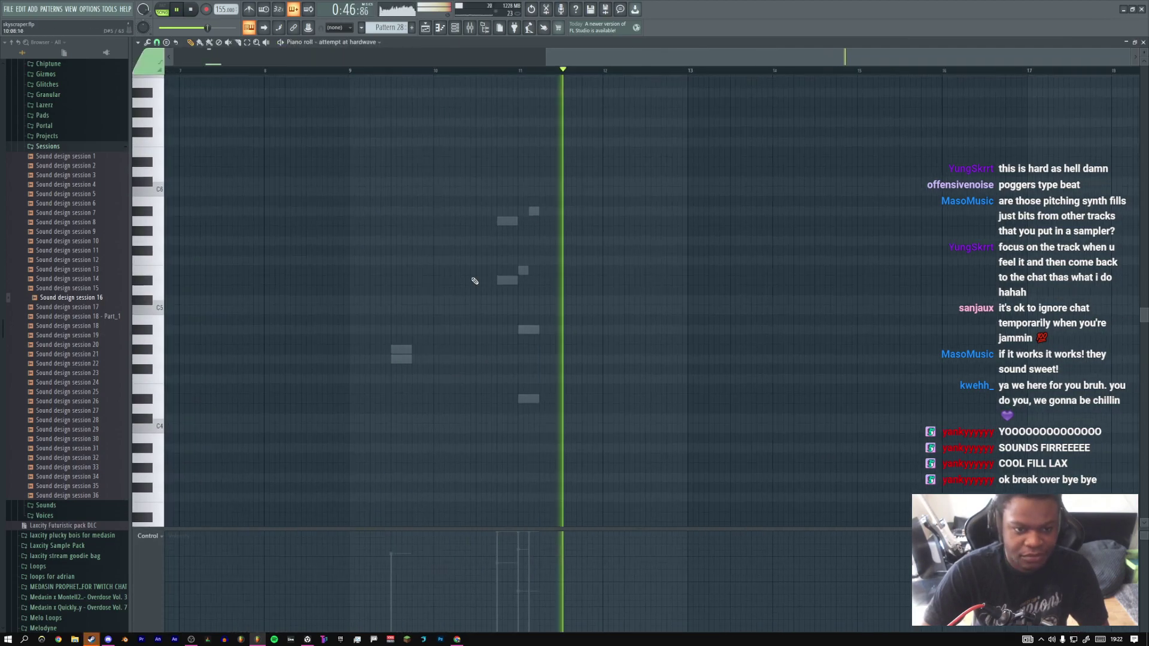
pyautogui.press('space')
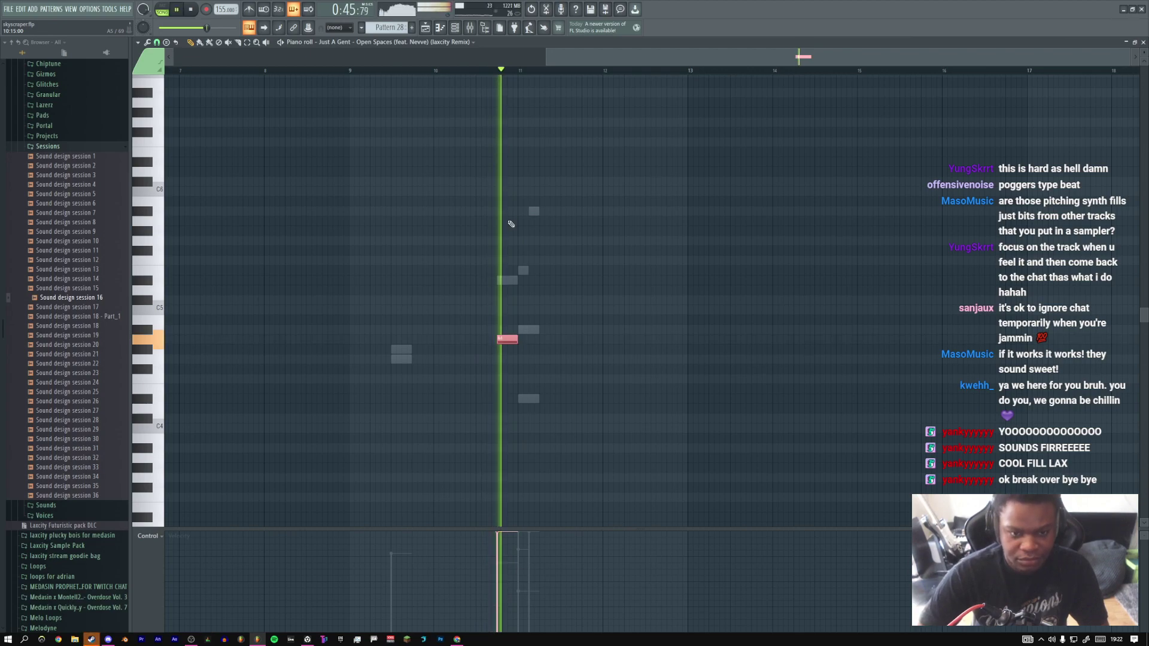
pyautogui.moveTo(508, 339); pyautogui.dragTo(507, 221)
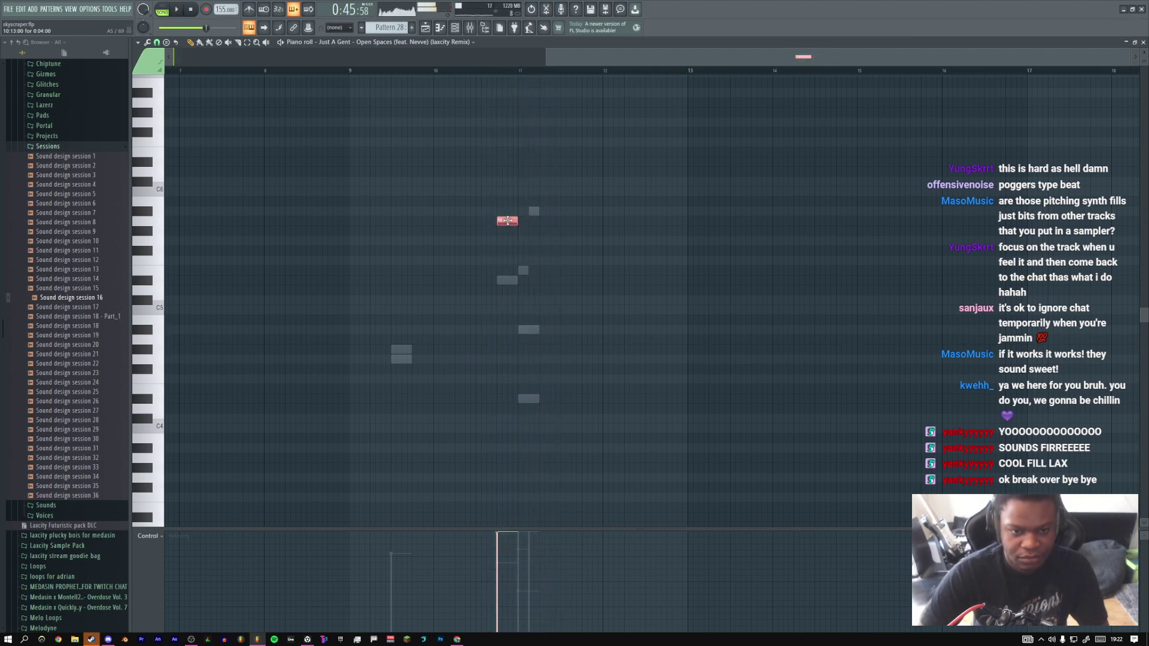
pyautogui.press('space')
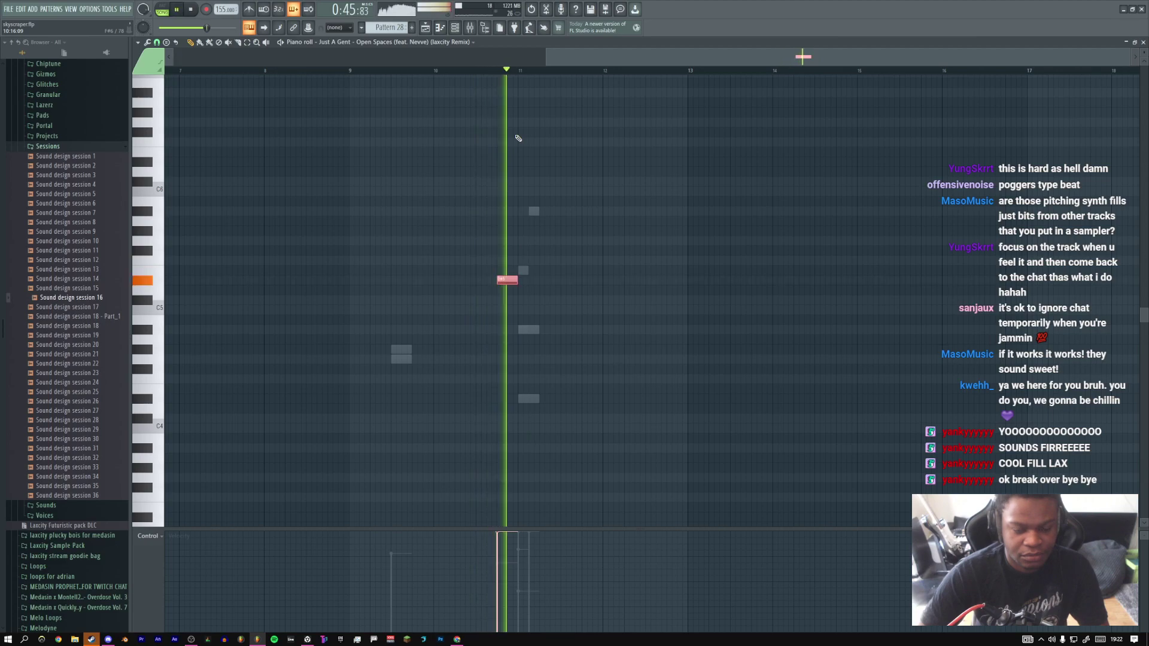
pyautogui.scroll(-2, 518, 138)
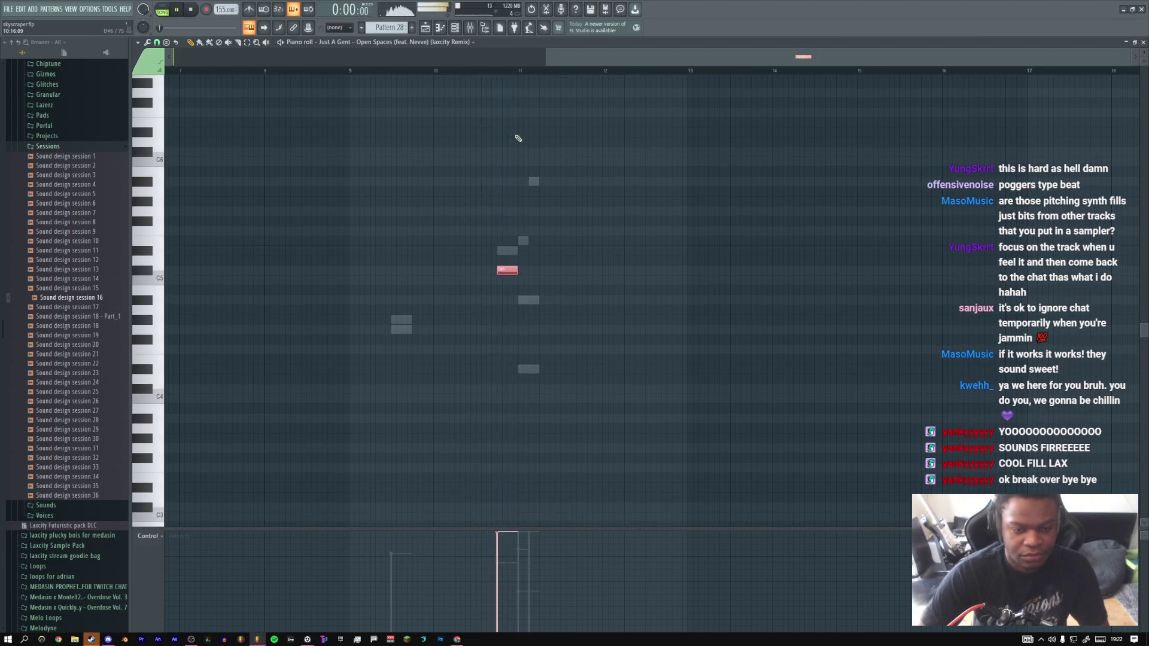
pyautogui.click(480, 72)
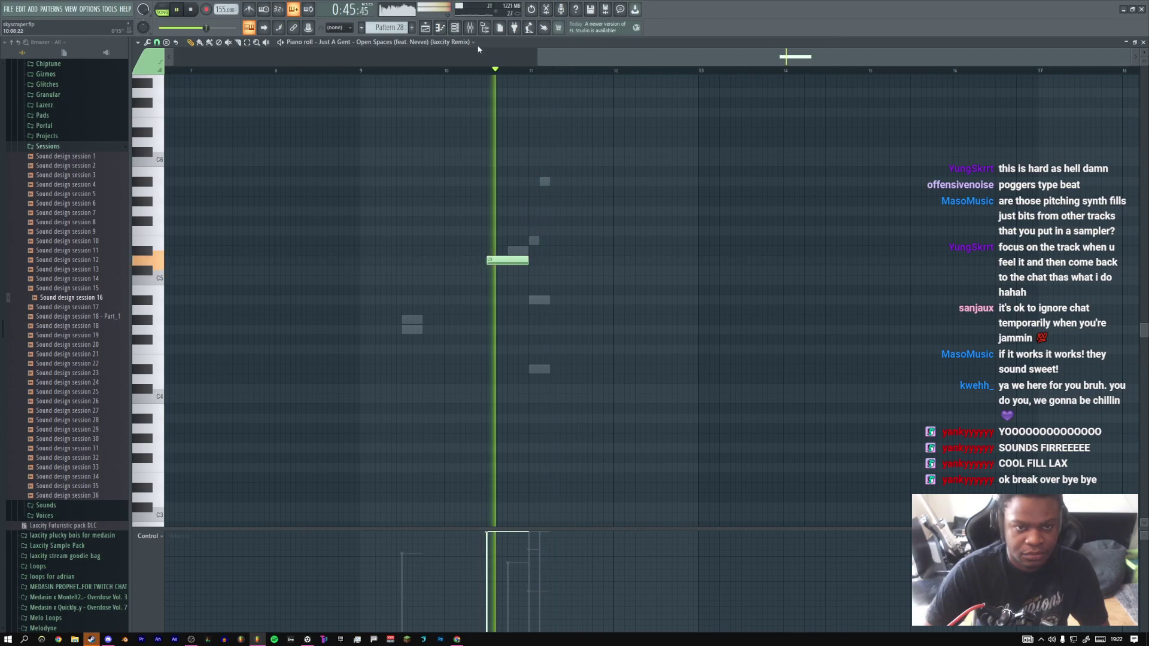
# Shorten the #6 - Patcher and #6 - Layer clips on Tracks 10 and 11 to end about a quarter into bar 30, and audition
pyautogui.press('F6')
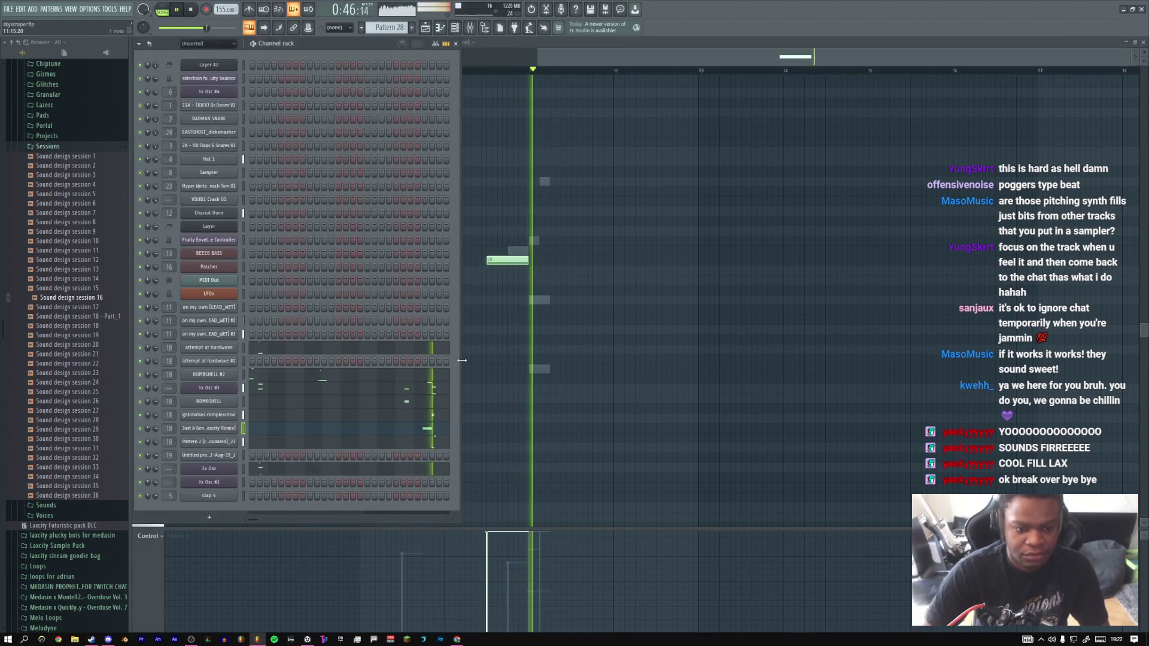
pyautogui.press('F5')
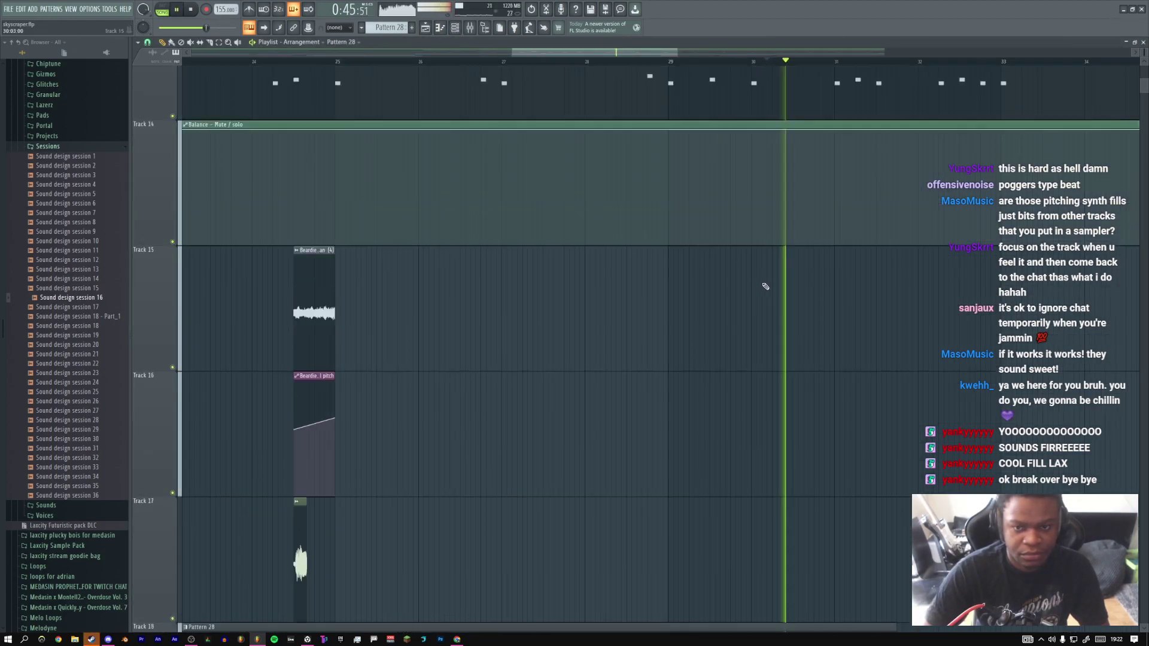
pyautogui.scroll(5, 763, 281)
pyautogui.press('space')
pyautogui.moveTo(789, 225); pyautogui.dragTo(768, 224)
pyautogui.press('space')
pyautogui.click(745, 65)
pyautogui.click(660, 64)
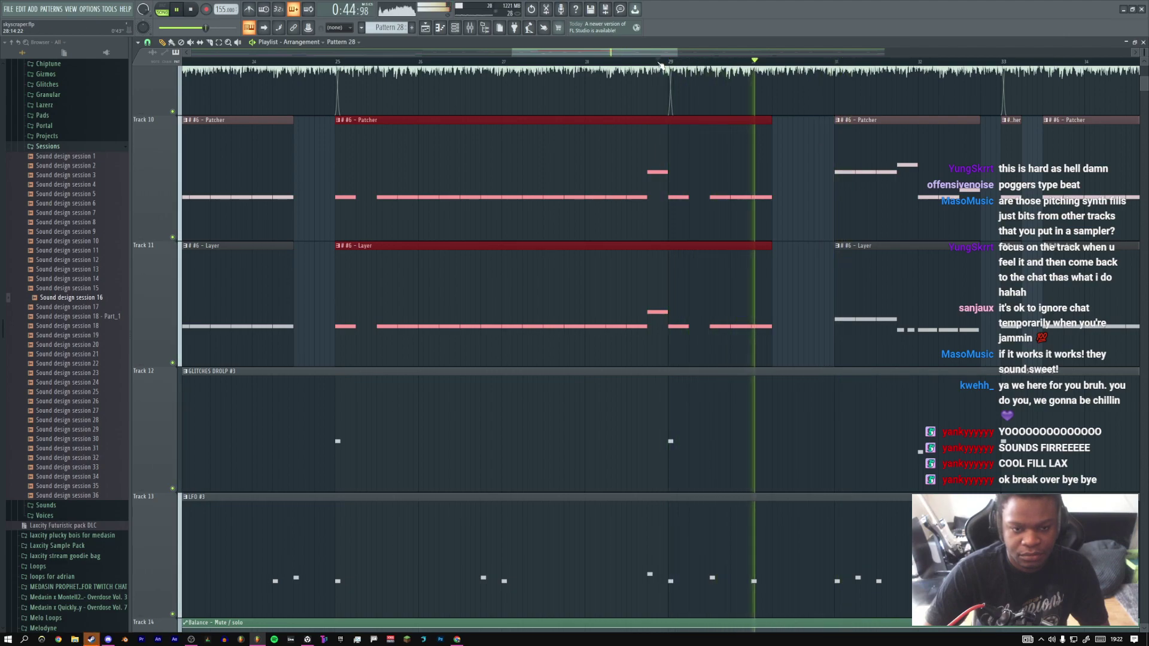
pyautogui.press('space')
pyautogui.press('space')
# Reopen Pattern 28's piano roll and bring up the sampler settings of the Just A Gent - Open Spaces channel
pyautogui.scroll(-10, 811, 291)
pyautogui.doubleClick(783, 292)
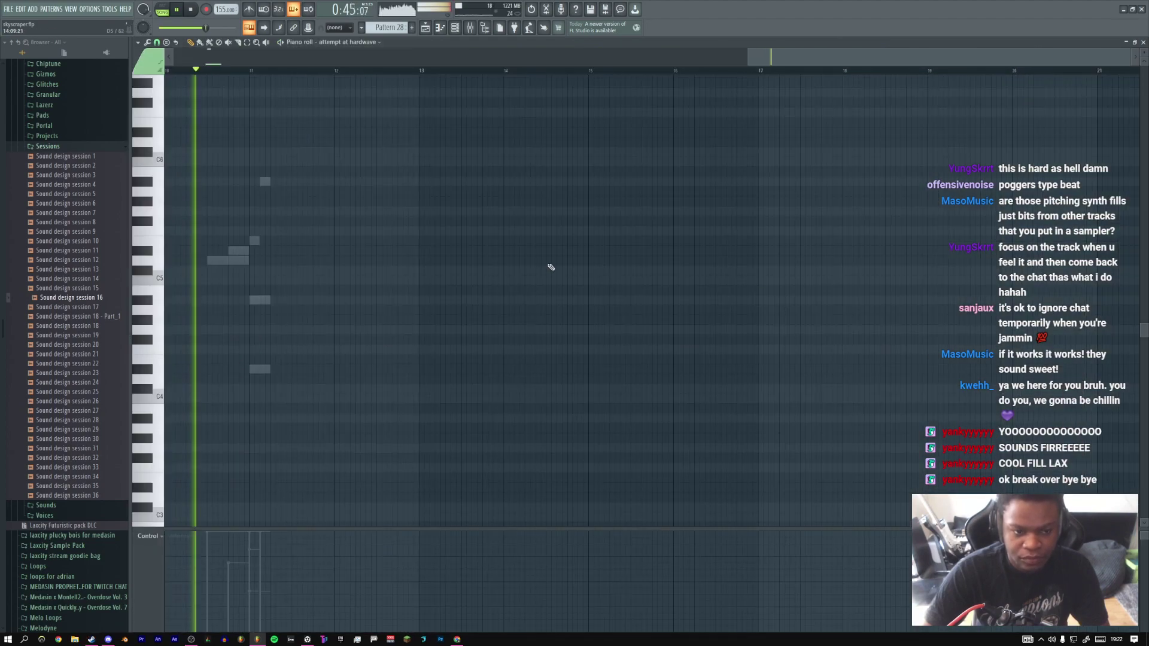
pyautogui.press('space')
pyautogui.press('F6')
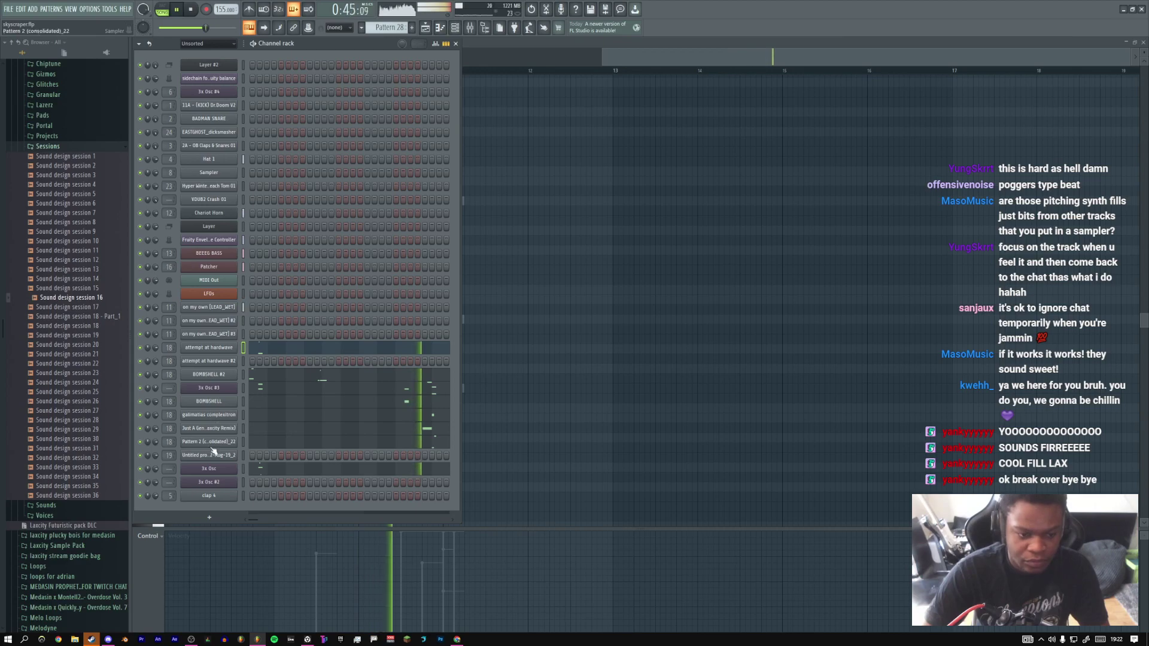
pyautogui.click(231, 429)
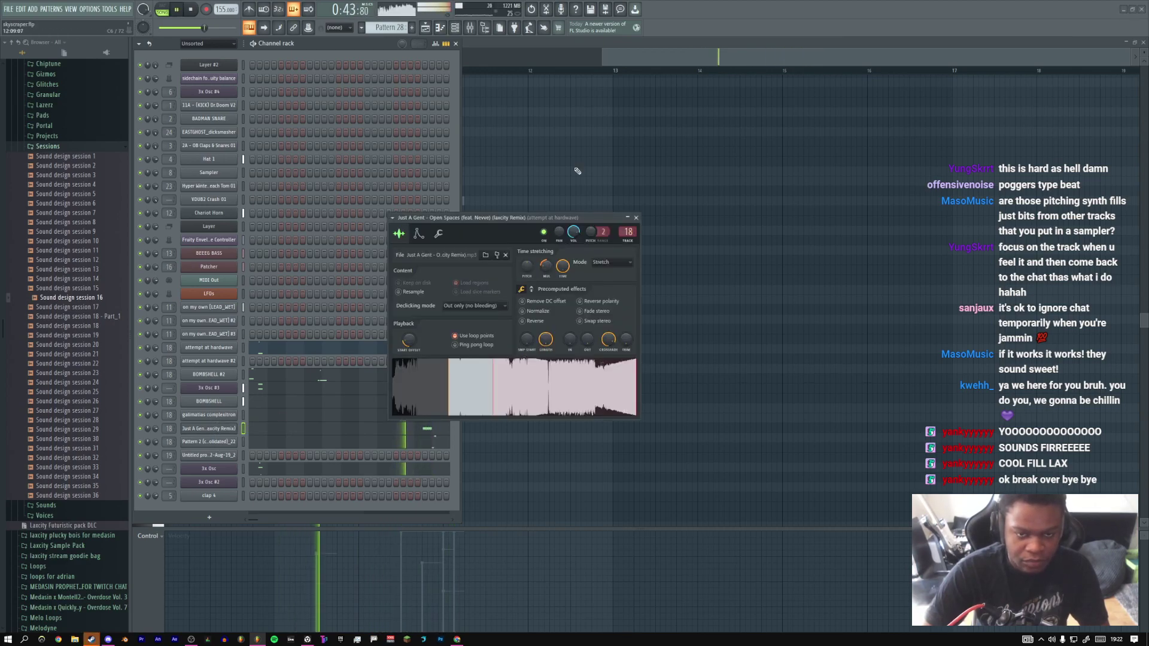
# Audition the fill with the Just A Gent sampler's start offset set to 23%, and close the sampler
pyautogui.click(613, 54)
pyautogui.press('space')
pyautogui.press('space')
pyautogui.click(419, 72)
pyautogui.press('space')
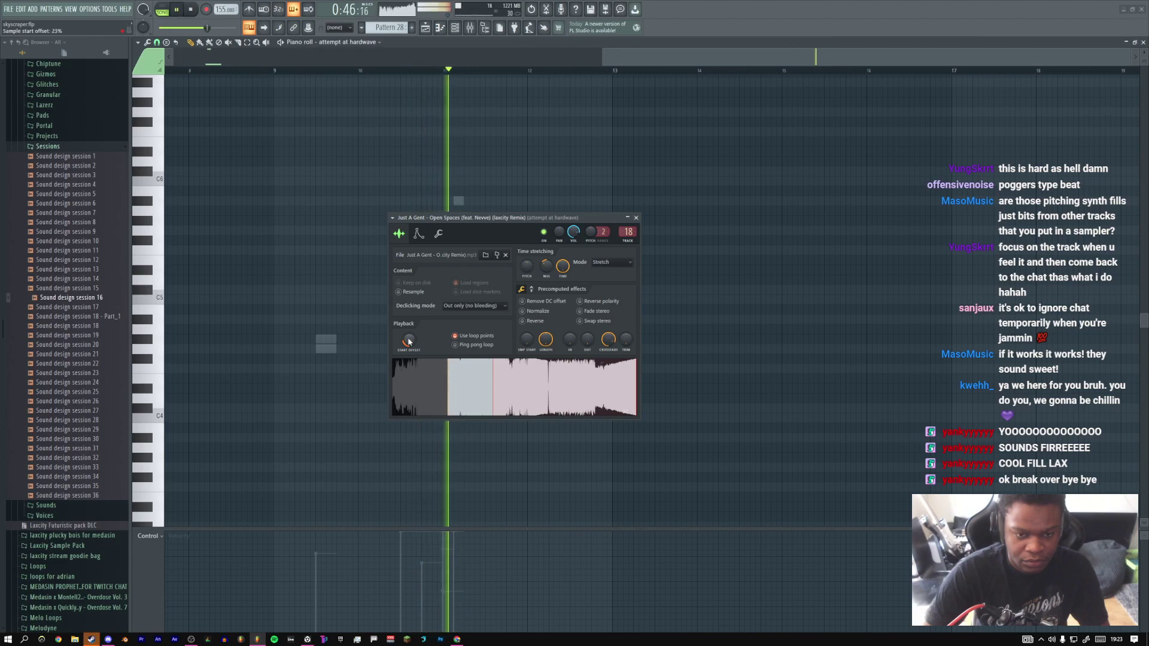
pyautogui.press('space')
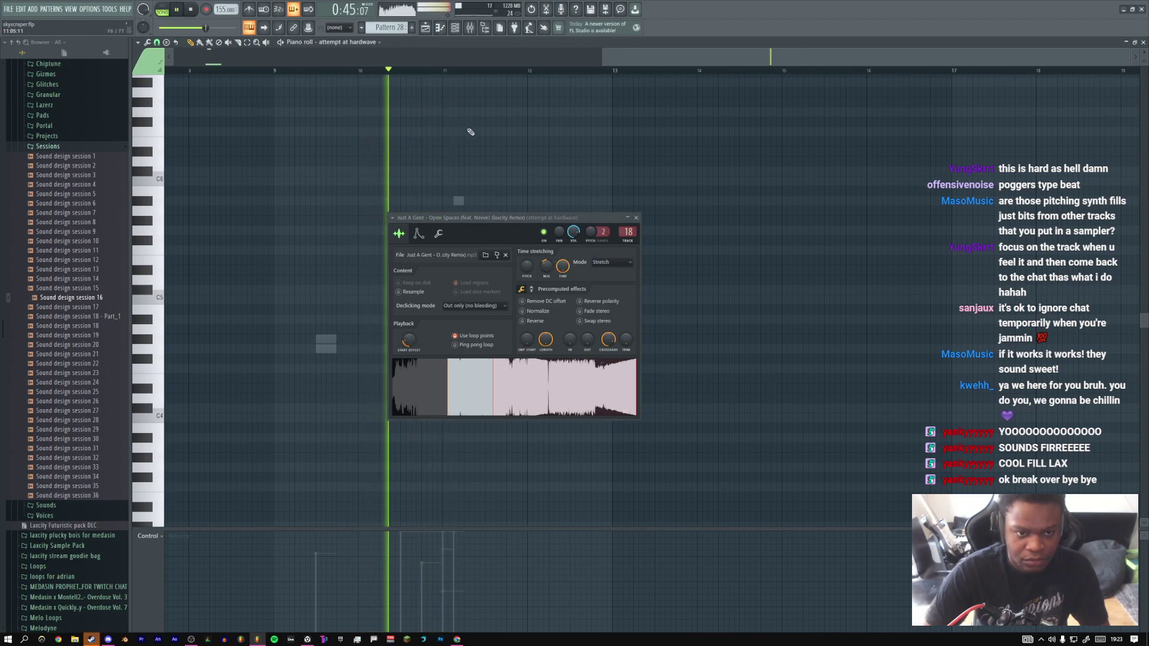
pyautogui.moveTo(468, 222); pyautogui.dragTo(542, 220)
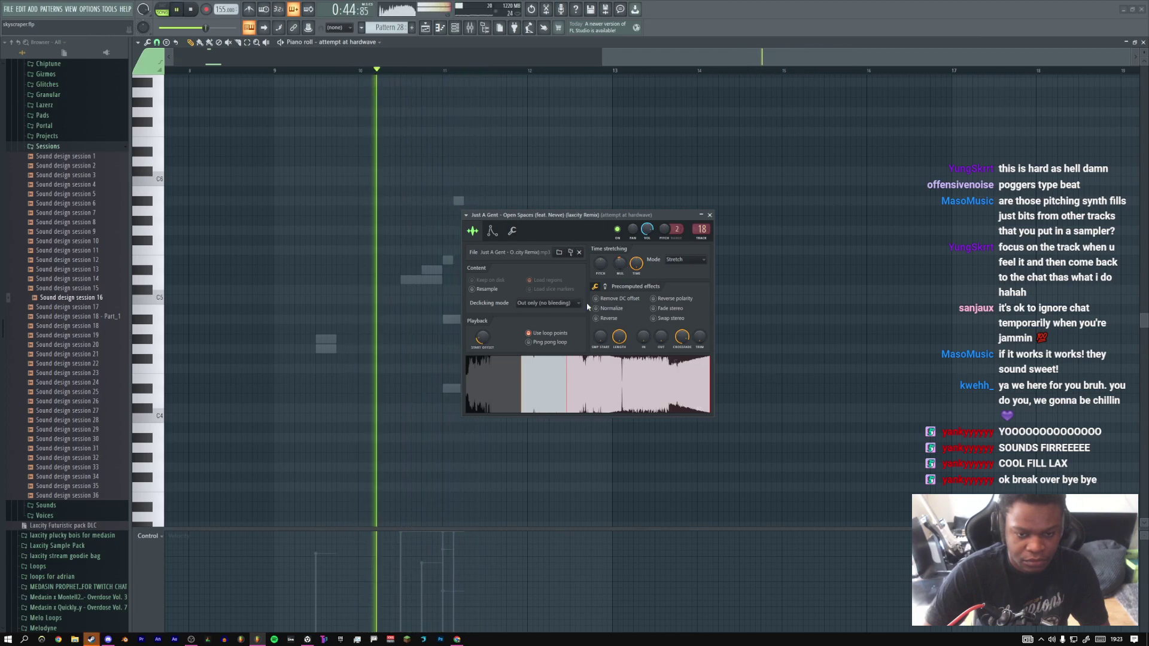
pyautogui.click(709, 216)
# Delete the short galimatias complexitron note at the start of bar 11 and replay the fill
pyautogui.click(460, 29)
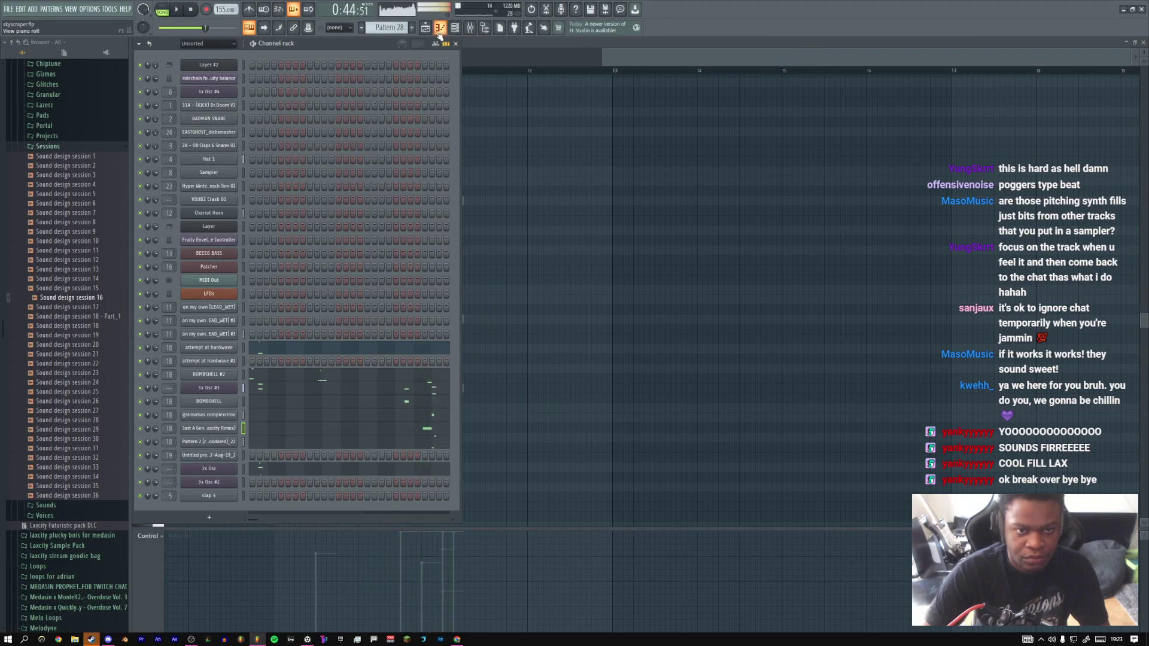
pyautogui.click(435, 425)
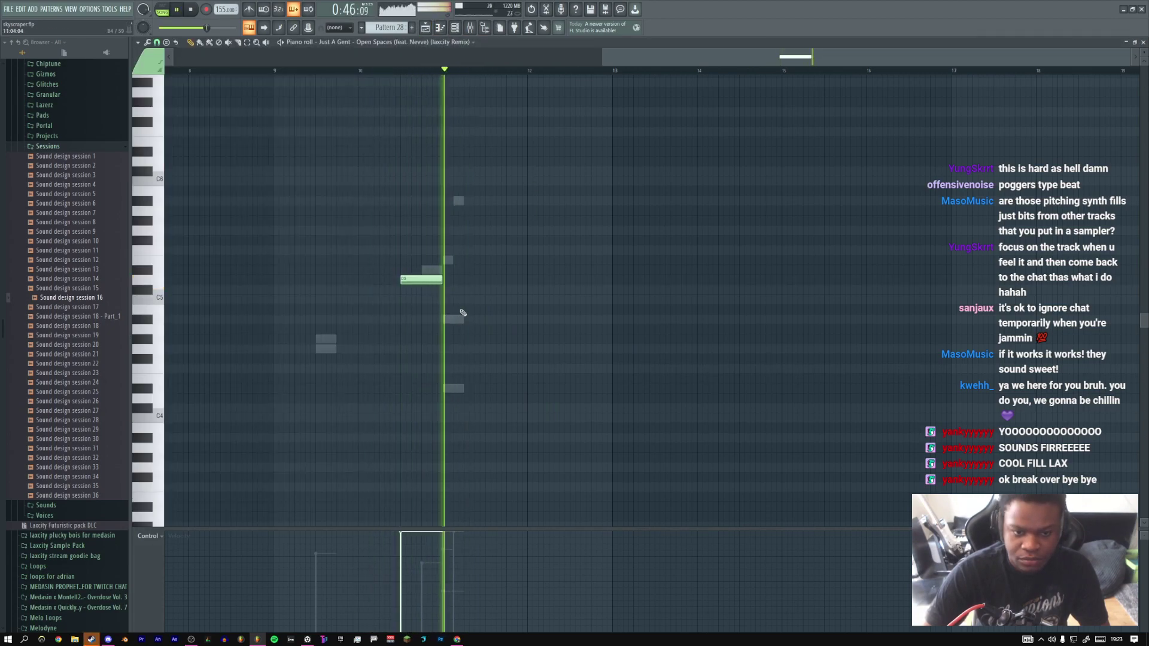
pyautogui.doubleClick(448, 260)
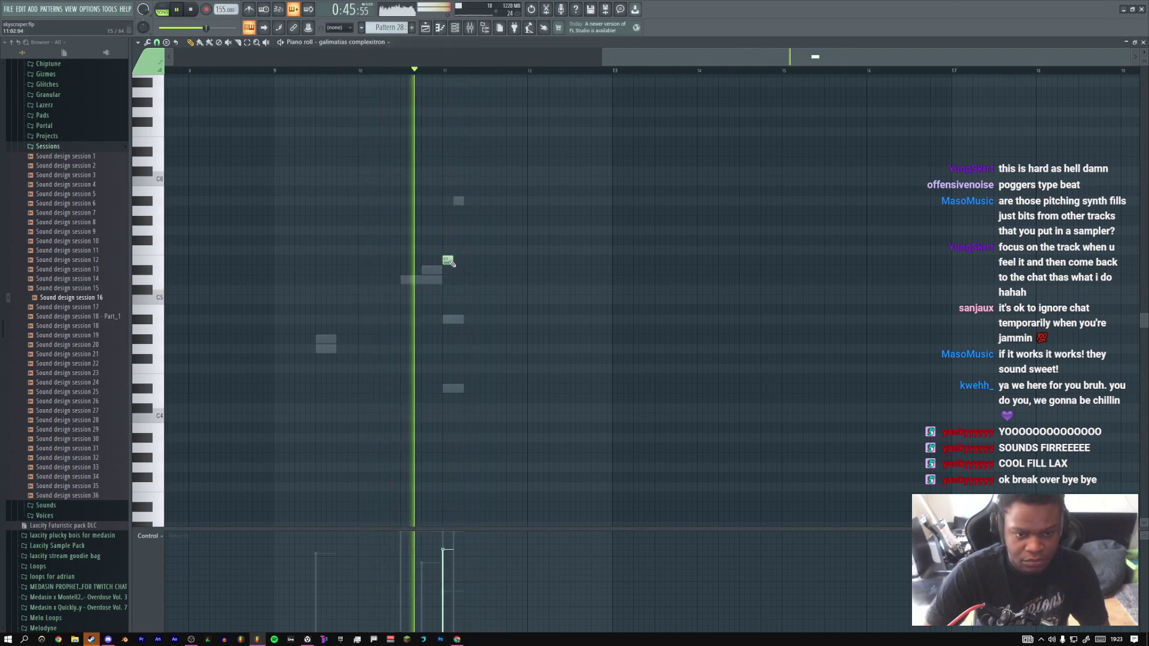
pyautogui.press('space')
pyautogui.rightClick(449, 261)
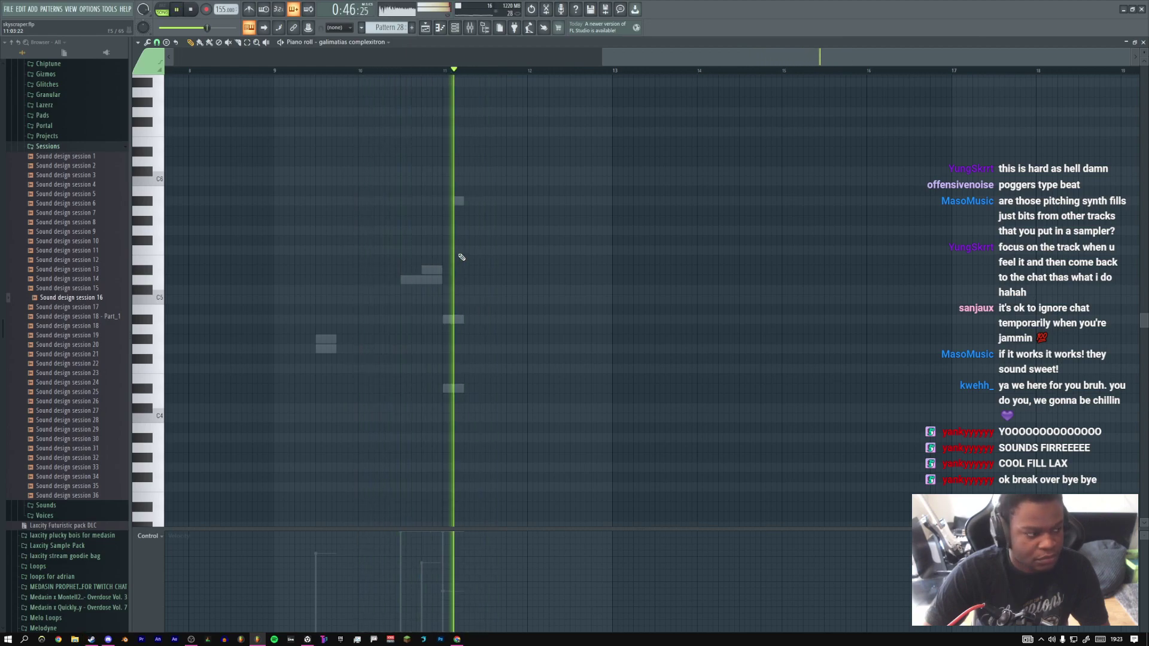
pyautogui.press('space')
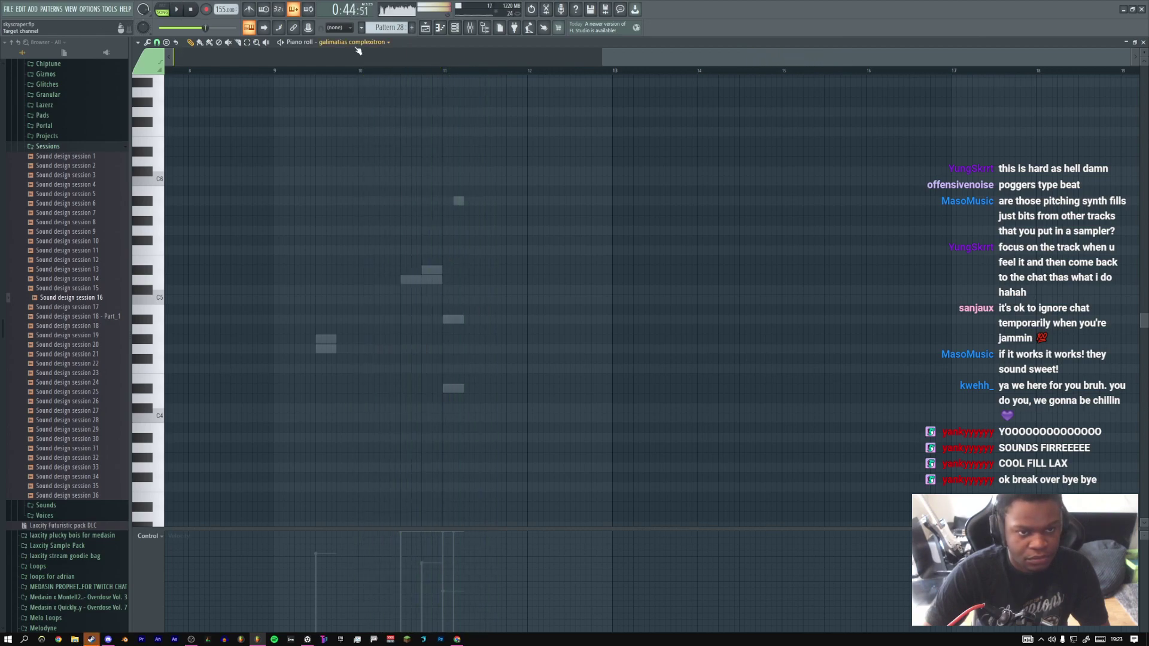
pyautogui.click(359, 42)
pyautogui.click(354, 594)
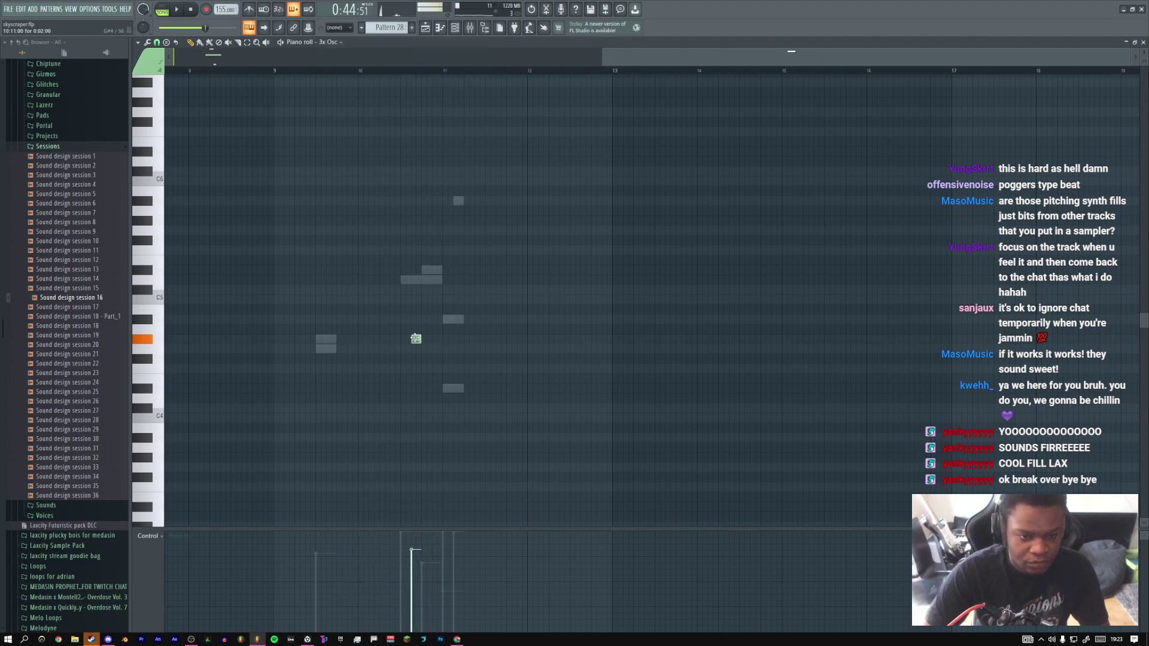
pyautogui.press('space')
# On the 3x Osc #2 channel, add consecutive quarter-bar F5 and F#5 notes from halfway through bar 10 to bar 11, and audition them
pyautogui.click(326, 42)
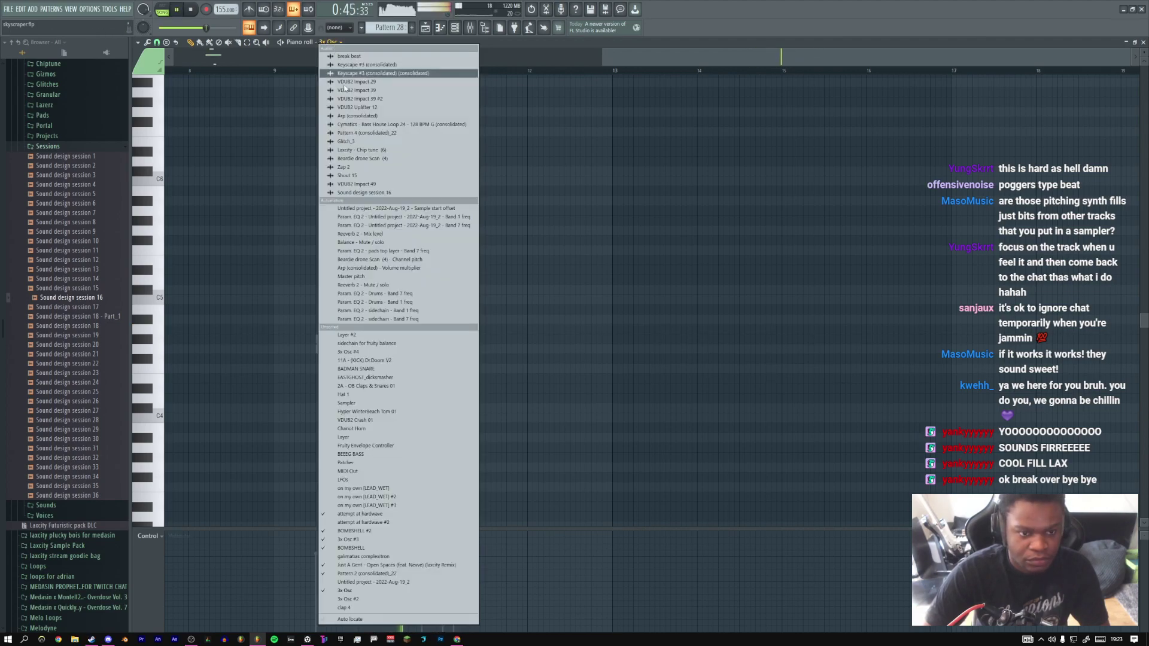
pyautogui.click(346, 599)
pyautogui.press('space')
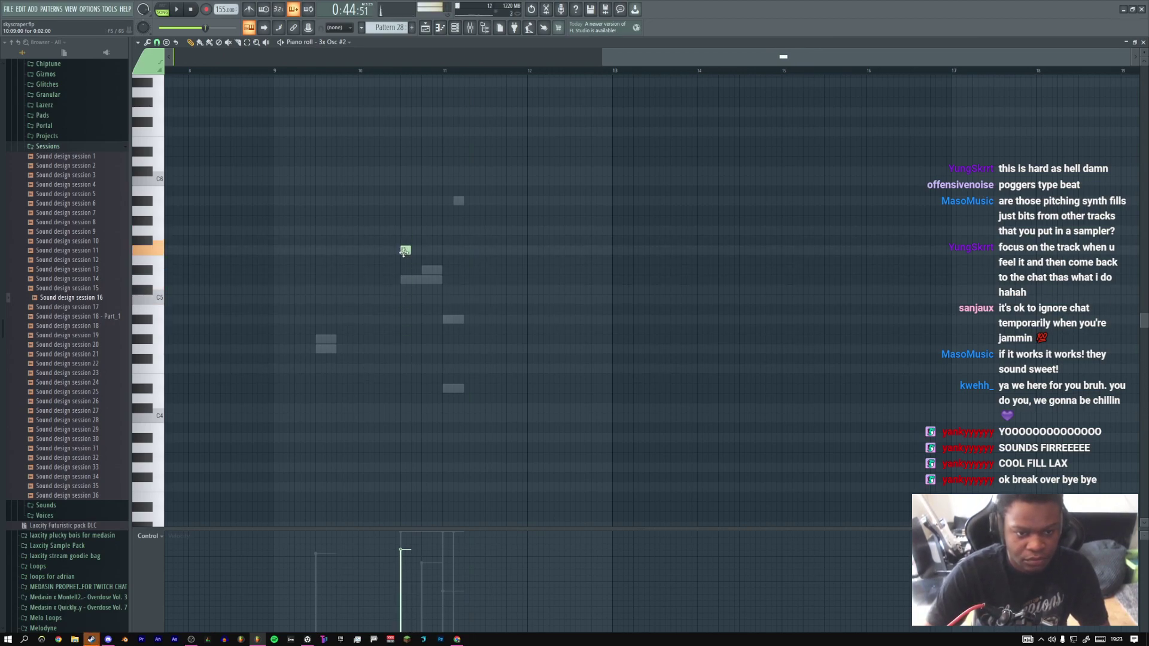
pyautogui.hotkey('ctrl', 'a')
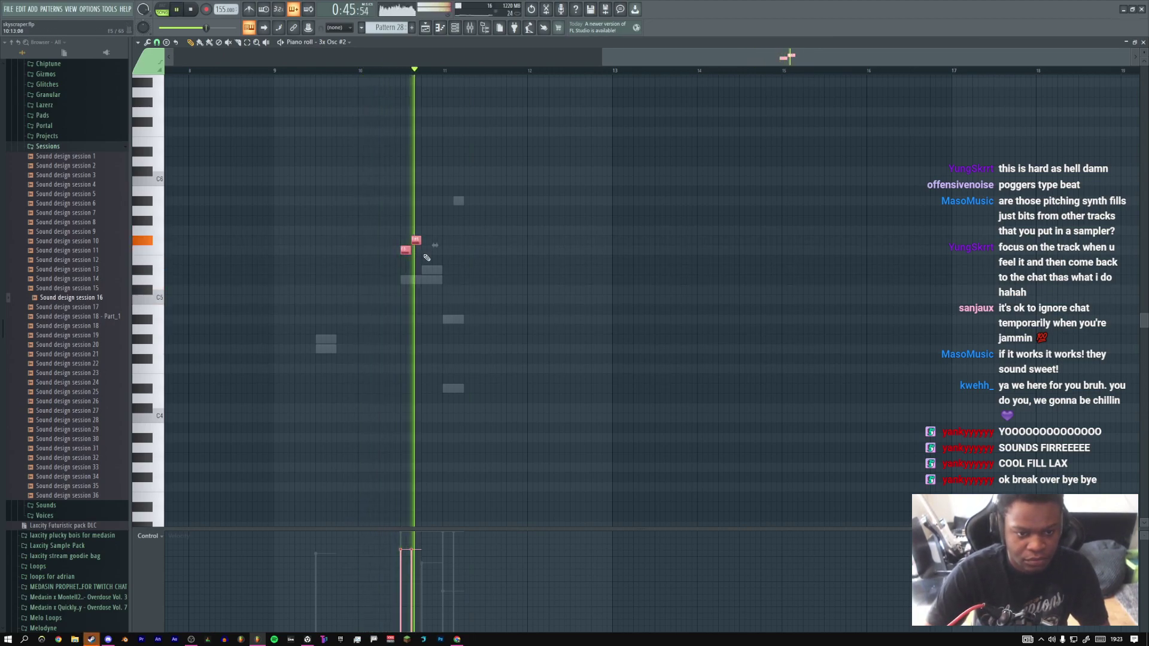
pyautogui.hotkey('ctrl', 'd')
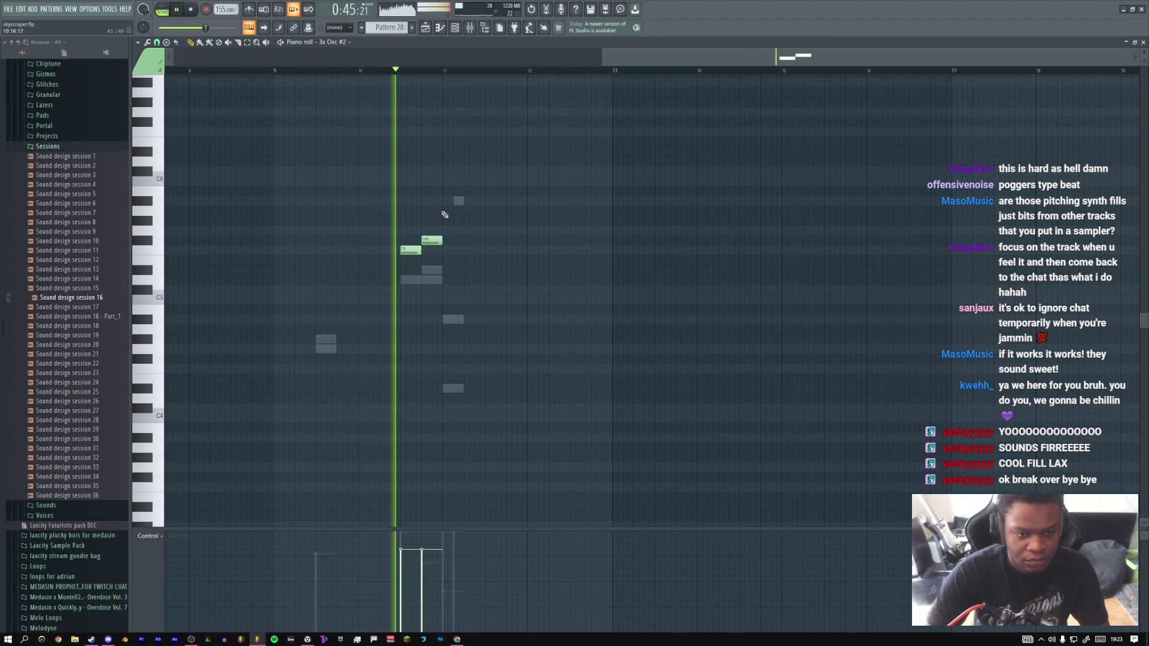
pyautogui.press('space')
pyautogui.press('space')
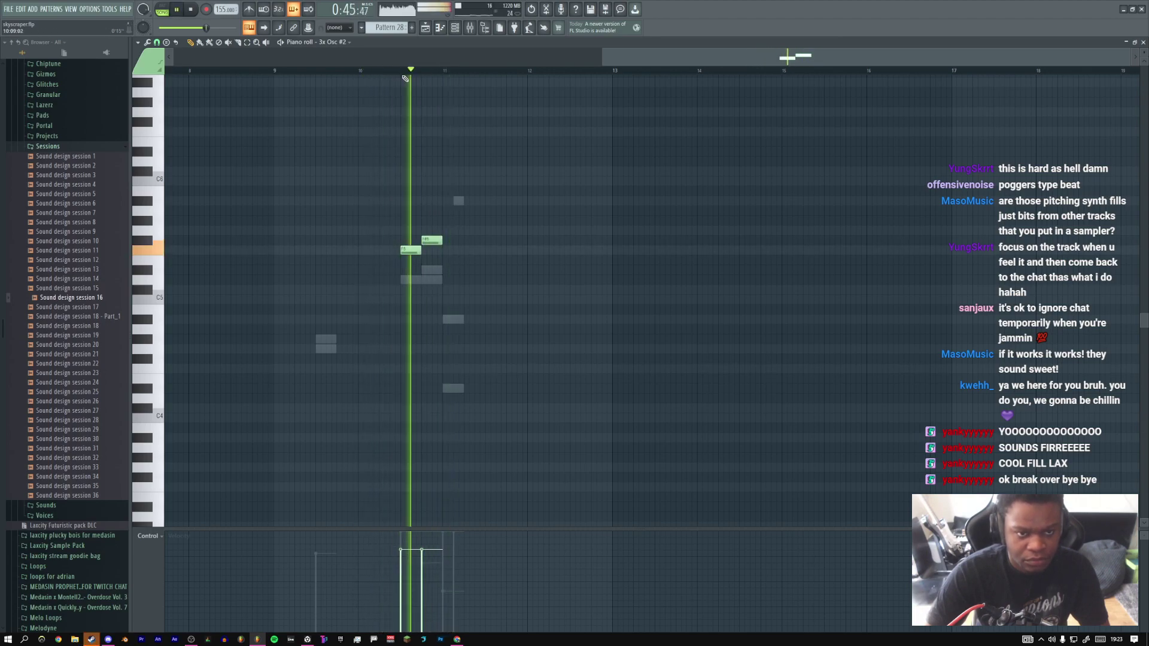
# Add Fruity Limiter to the attempt at hardwave mixer track, set its soft saturation threshold to about -0.4 dB, and resume playback
pyautogui.press('F9')
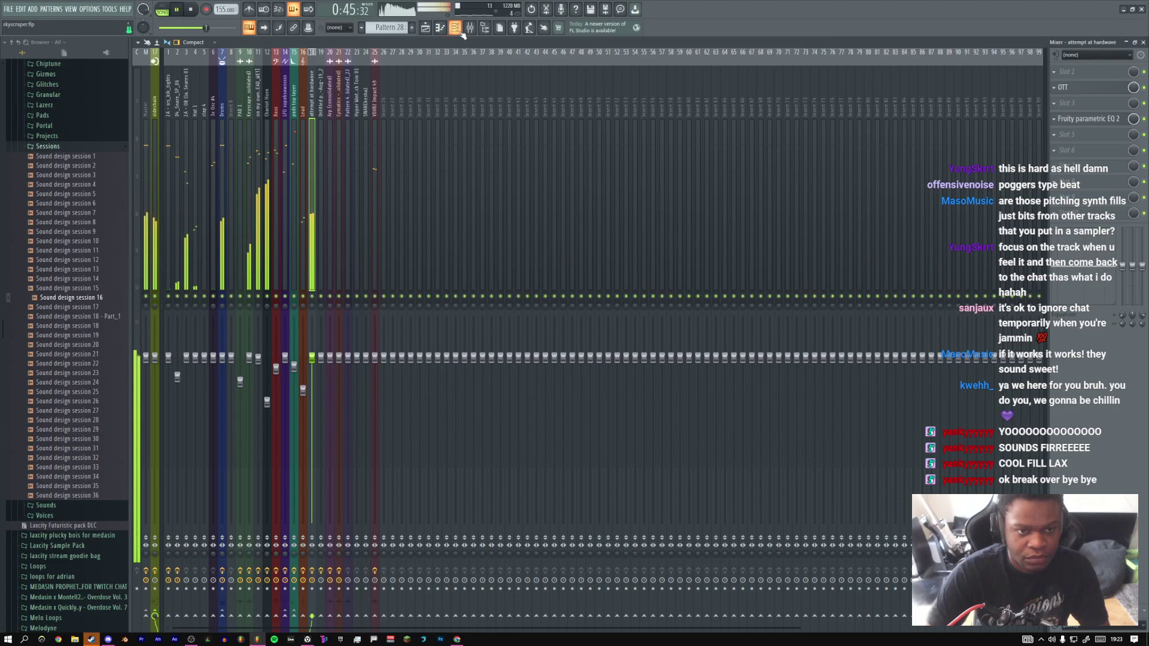
pyautogui.click(1081, 169)
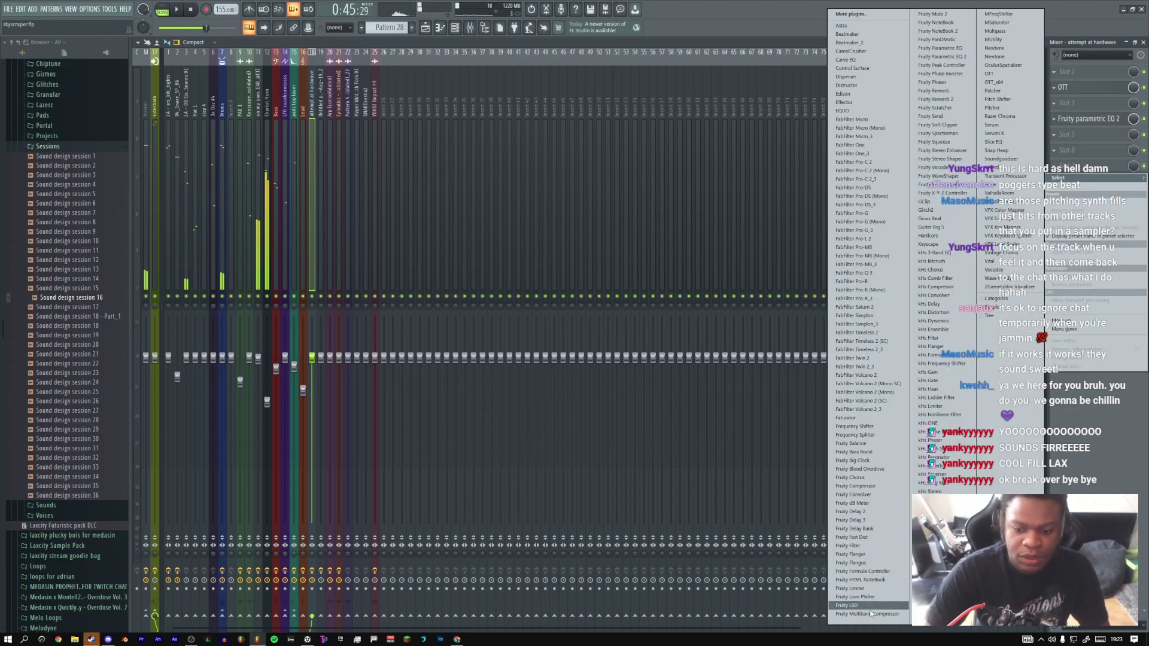
pyautogui.click(852, 588)
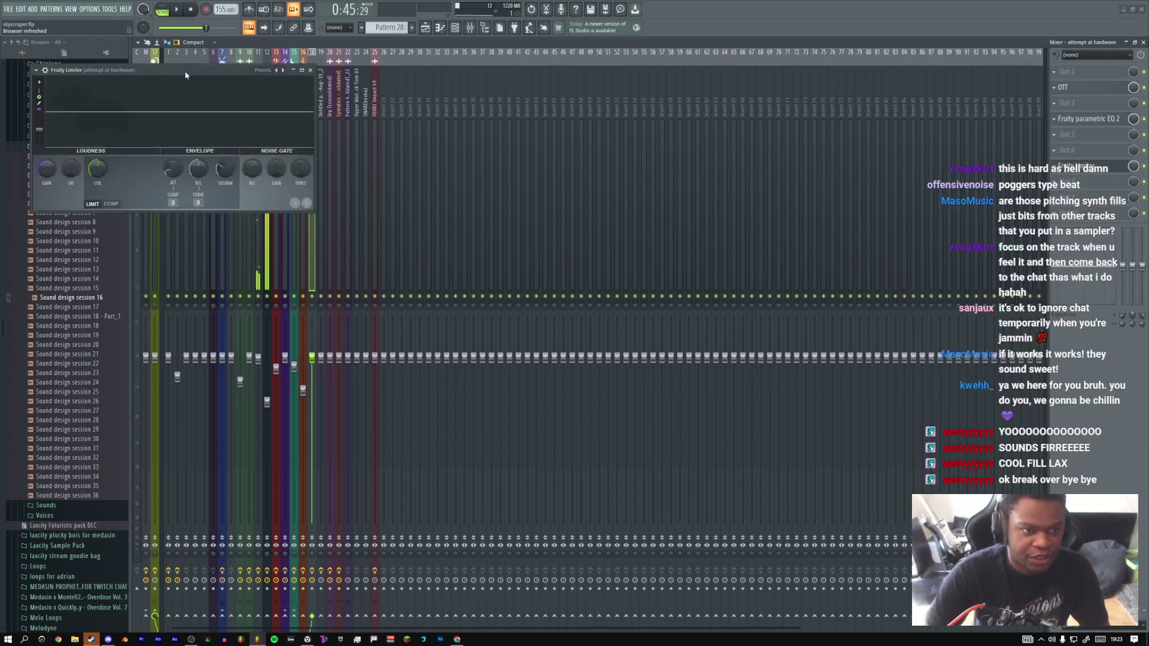
pyautogui.moveTo(183, 75); pyautogui.dragTo(431, 309)
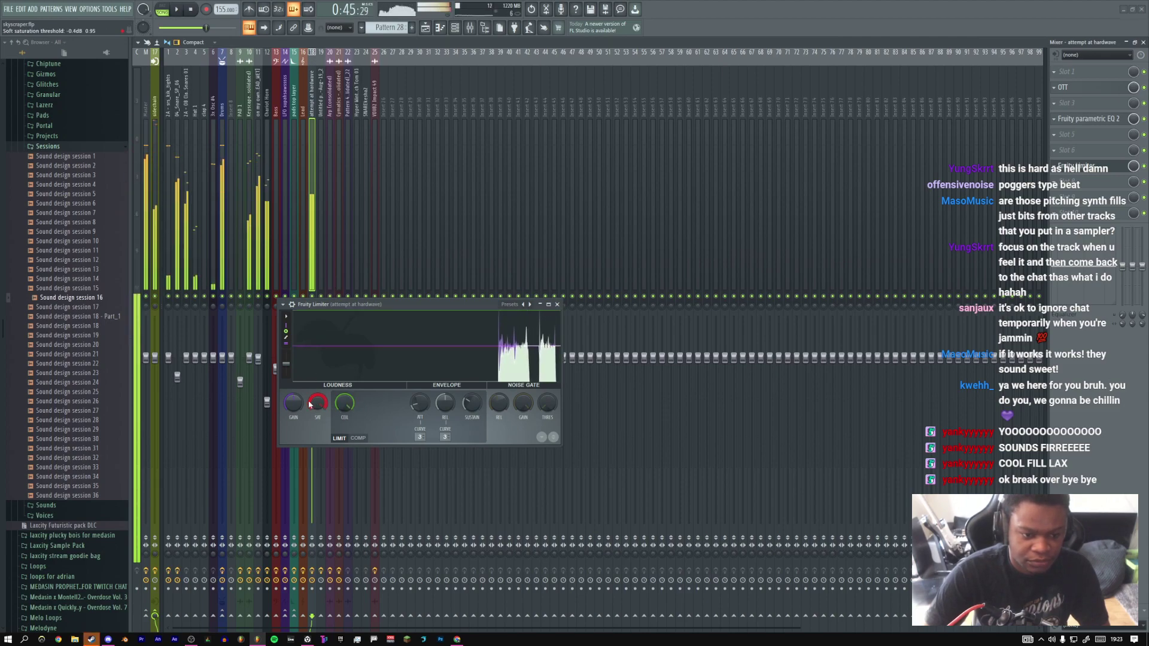
pyautogui.click(556, 304)
pyautogui.press('space')
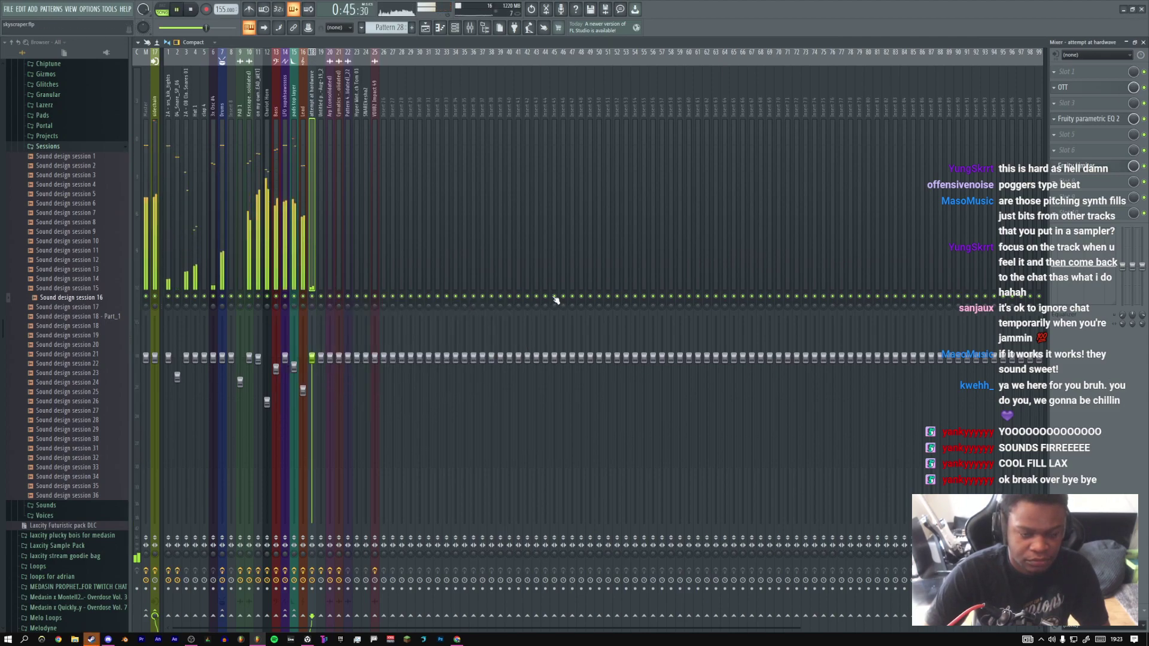
# Route the 3x Osc and 3x Osc #2 channels to free mixer tracks 26 and 27
pyautogui.click(426, 28)
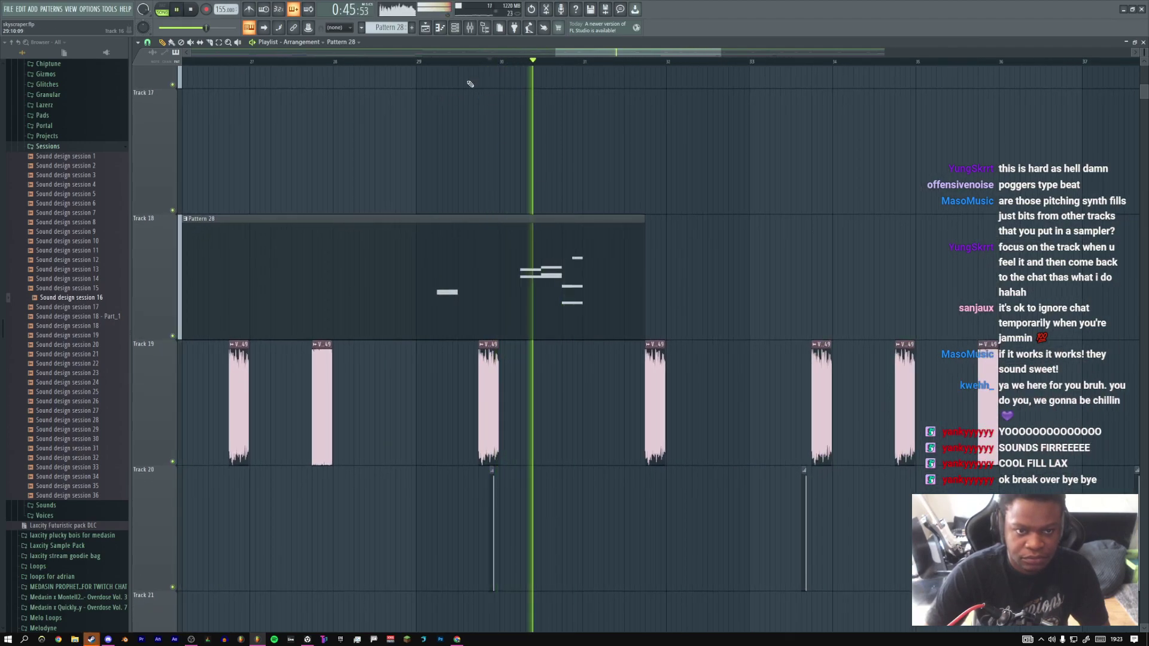
pyautogui.press('F6')
pyautogui.moveTo(243, 468); pyautogui.dragTo(243, 481)
pyautogui.hotkey('ctrl', 'l')
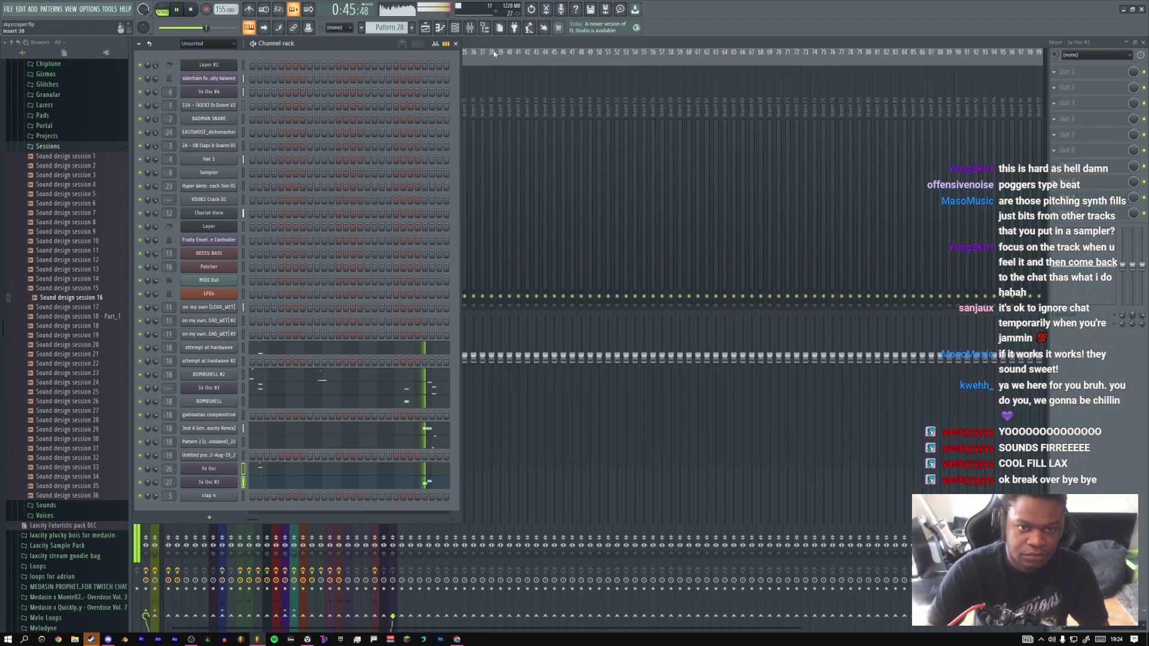
pyautogui.press('F6')
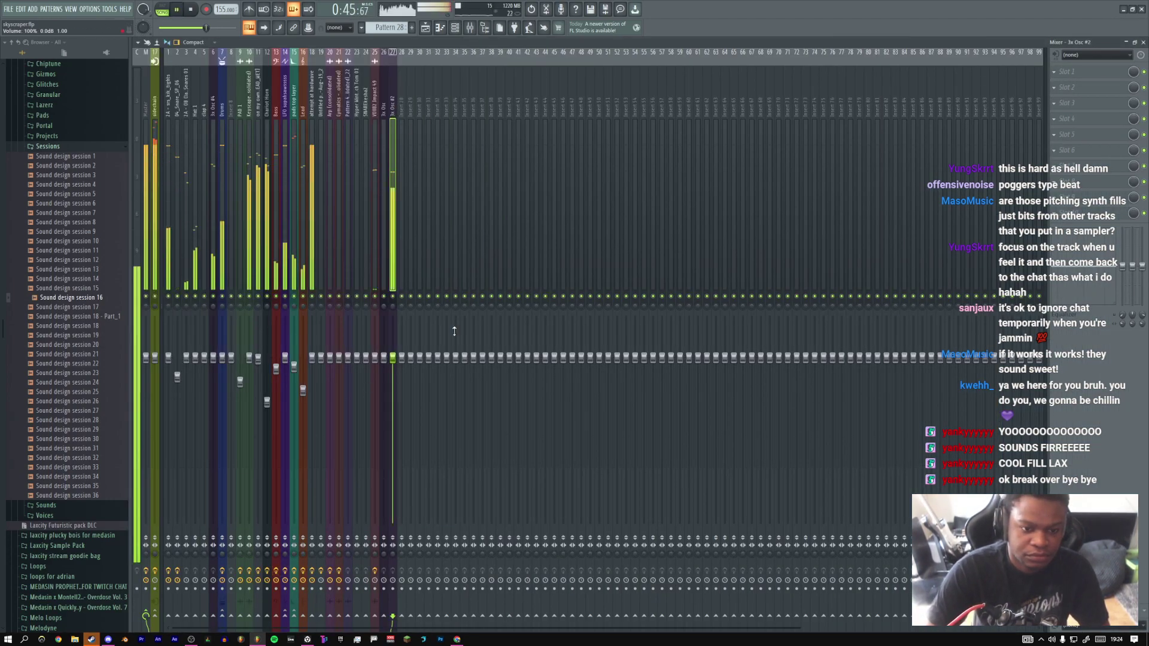
# Add Fruity Balance to the third effect slot of the 3x Osc #2 mixer track, close it and return to the playlist
pyautogui.click(1062, 103)
pyautogui.moveTo(1058, 115)
pyautogui.click(852, 443)
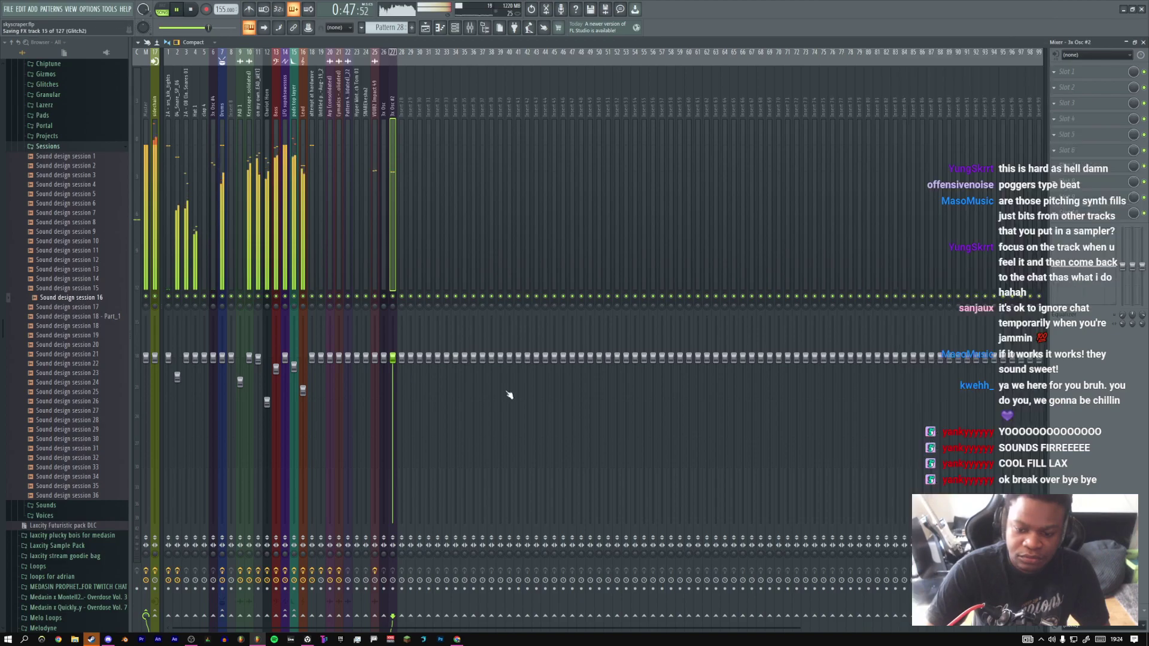
pyautogui.rightClick(110, 114)
pyautogui.click(159, 197)
pyautogui.click(573, 307)
pyautogui.click(597, 394)
pyautogui.click(603, 408)
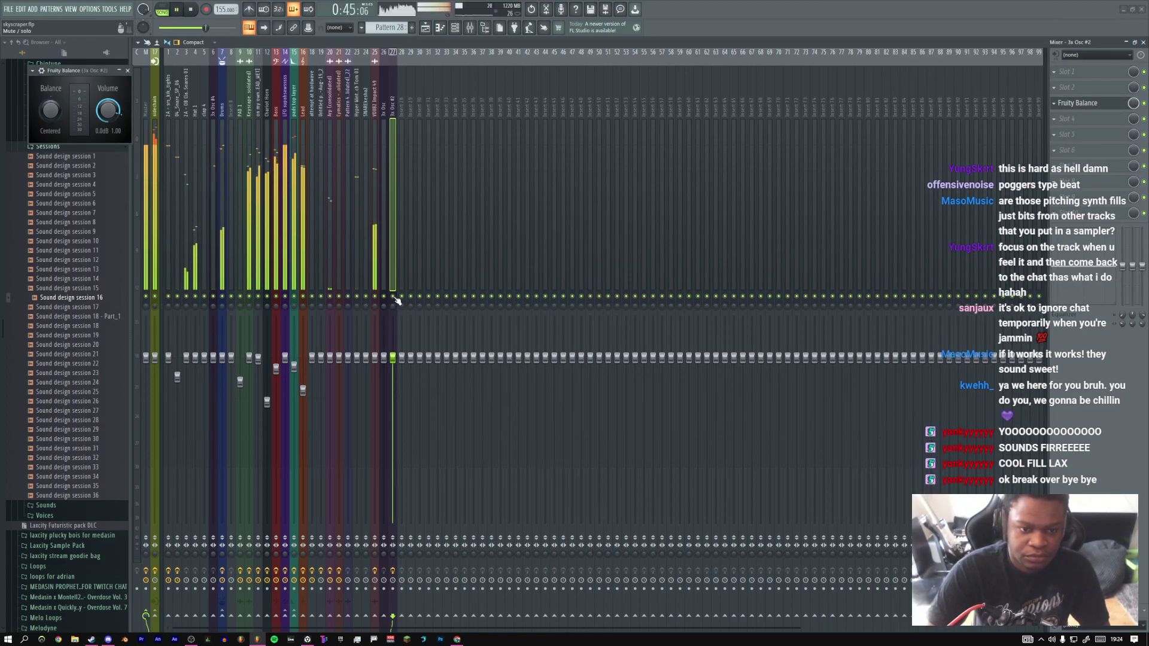
pyautogui.click(127, 70)
pyautogui.click(425, 28)
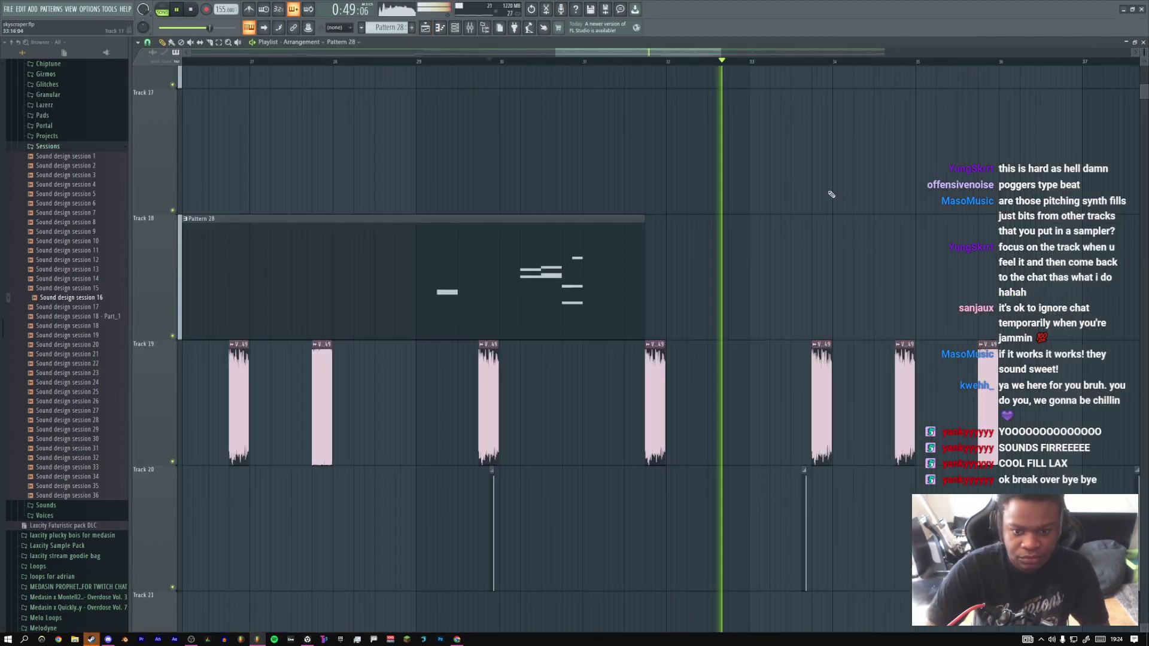
# Replay the arrangement from about bar 32 and trim the first Pattern 25 clip on Track 25 to end just past the middle of bar 32
pyautogui.click(652, 62)
pyautogui.press('space')
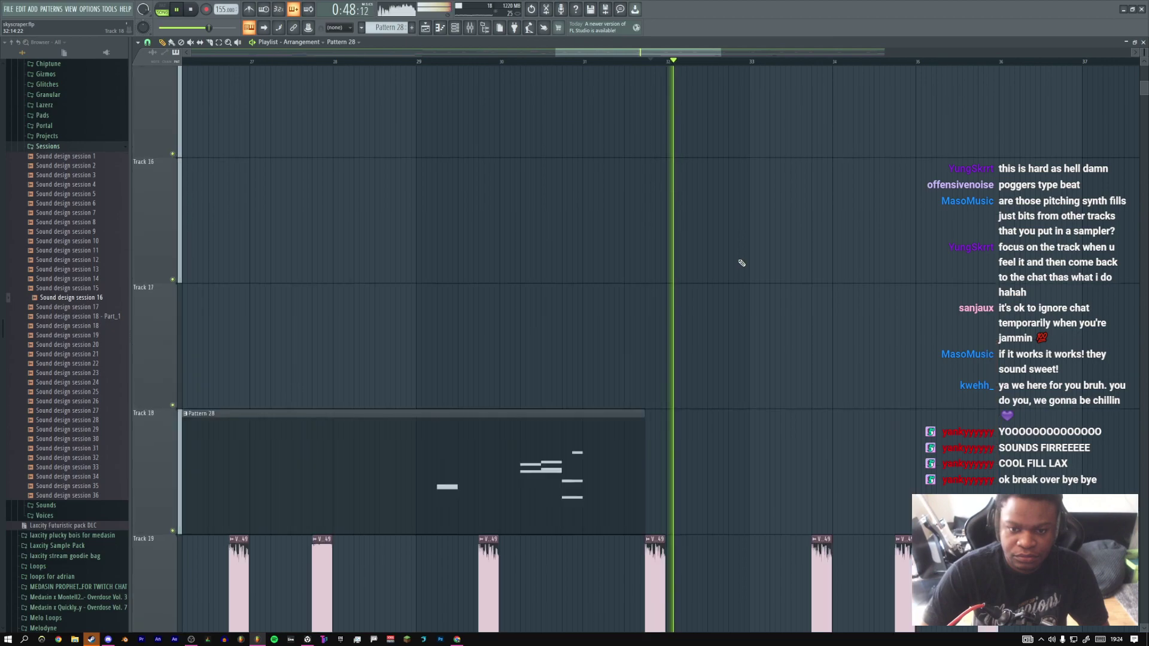
pyautogui.scroll(7, 658, 259)
pyautogui.press('space')
pyautogui.press('space')
pyautogui.moveTo(728, 169); pyautogui.dragTo(720, 236)
pyautogui.scroll(-5, 734, 256)
pyautogui.scroll(-9, 731, 282)
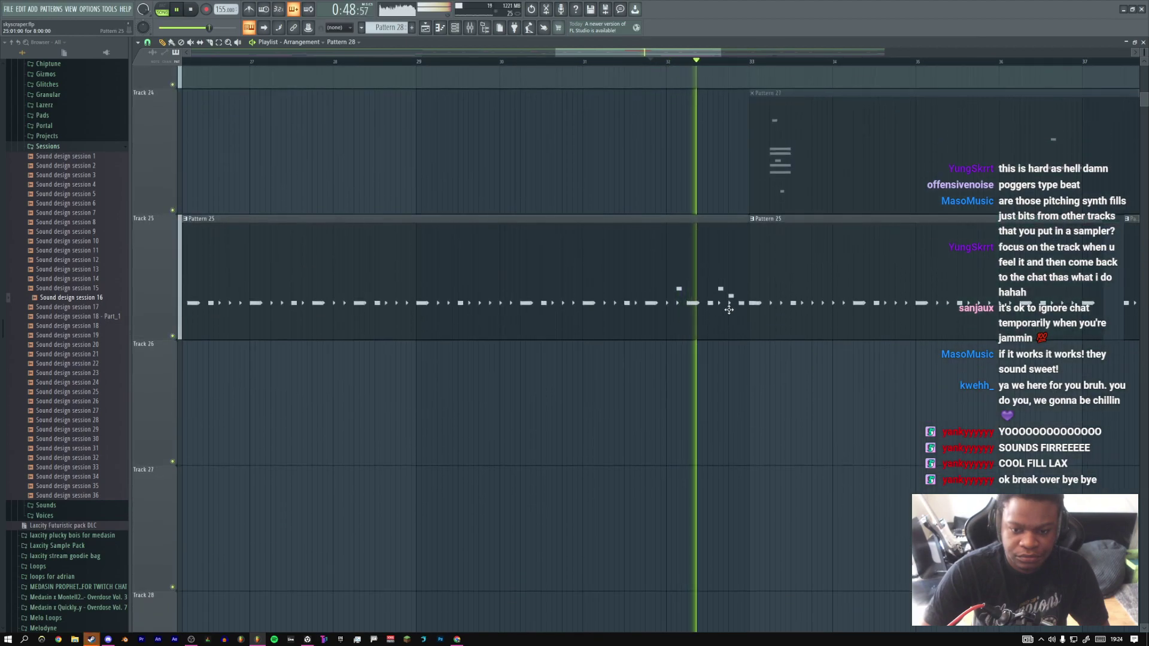
pyautogui.click(742, 275)
pyautogui.moveTo(745, 269)
pyautogui.mouseDown()
pyautogui.moveTo(716, 274)
pyautogui.moveTo(730, 272)
pyautogui.mouseUp()
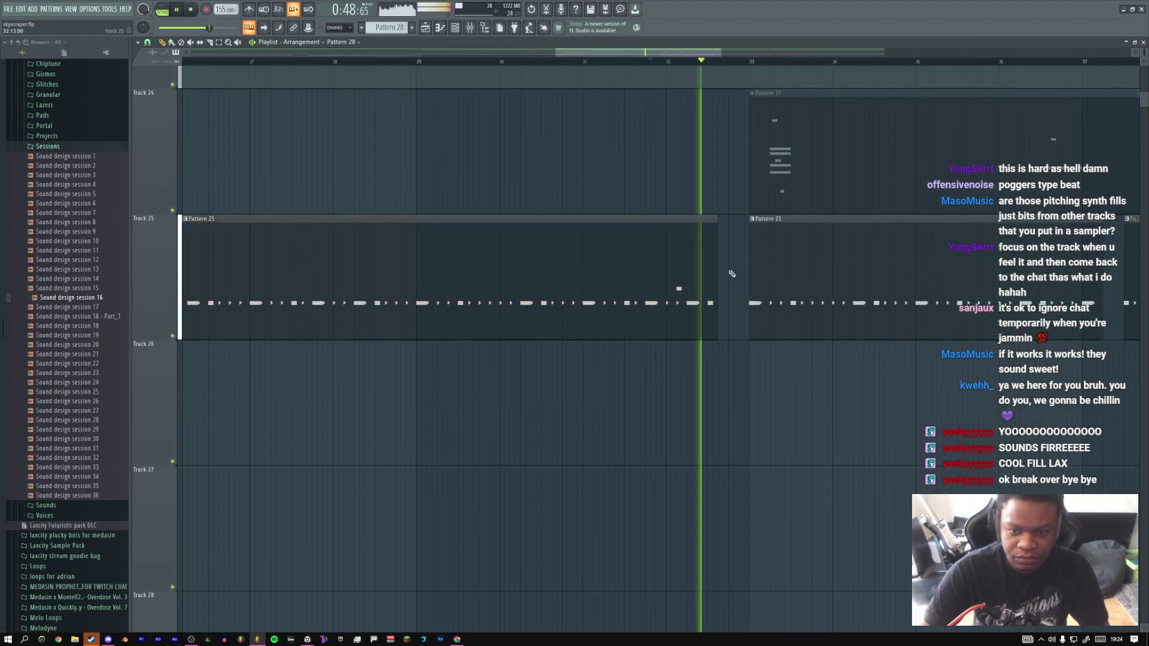
# Extend the selected #6 Patcher and #6 Layer clips on Tracks 10 and 11 to end at bar 33
pyautogui.scroll(6, 724, 305)
pyautogui.scroll(9, 723, 305)
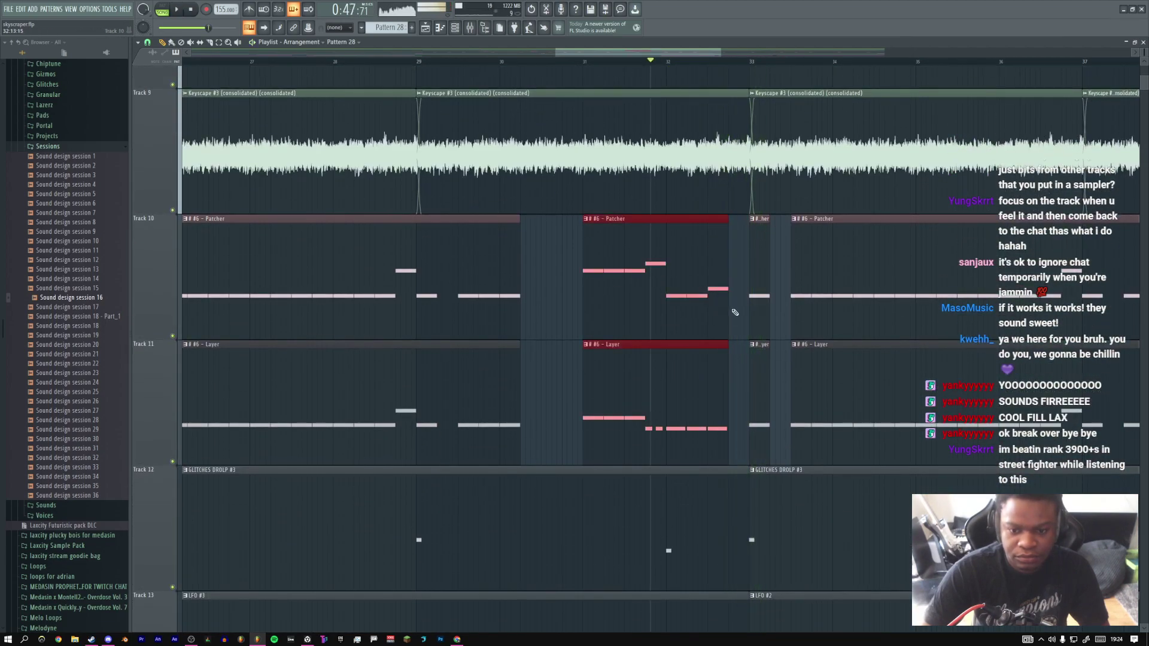
pyautogui.moveTo(728, 302); pyautogui.dragTo(748, 294)
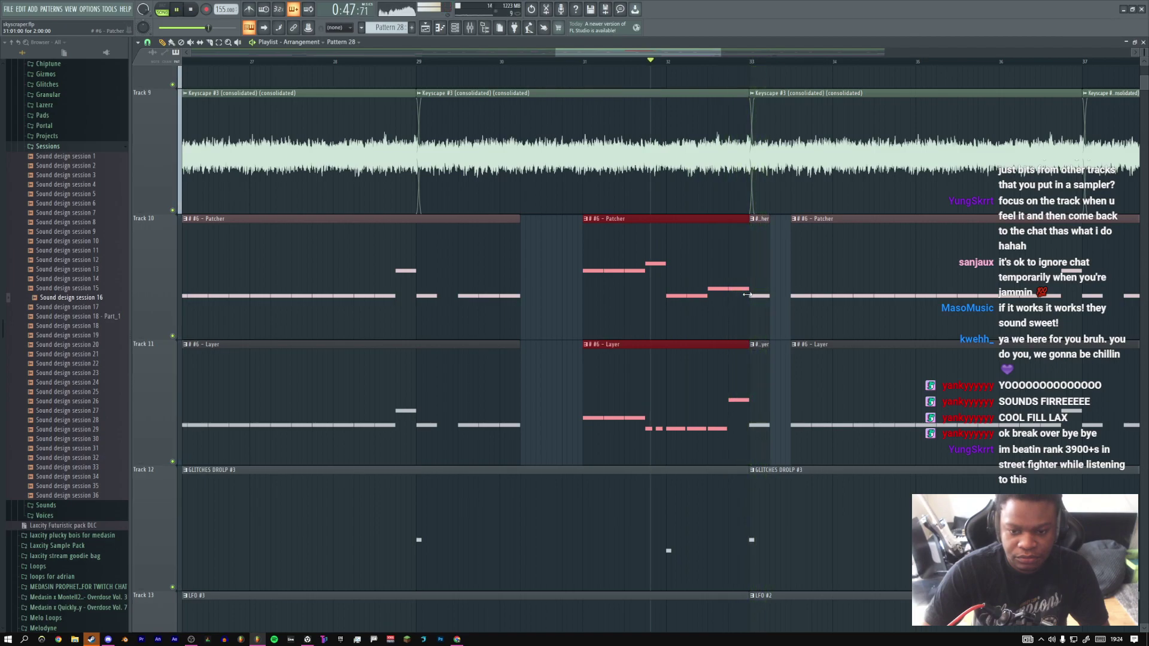
# Play the whole arrangement from about bar 24 and check the mixer levels during the fill
pyautogui.scroll(8, 731, 324)
pyautogui.scroll(-12, 731, 324)
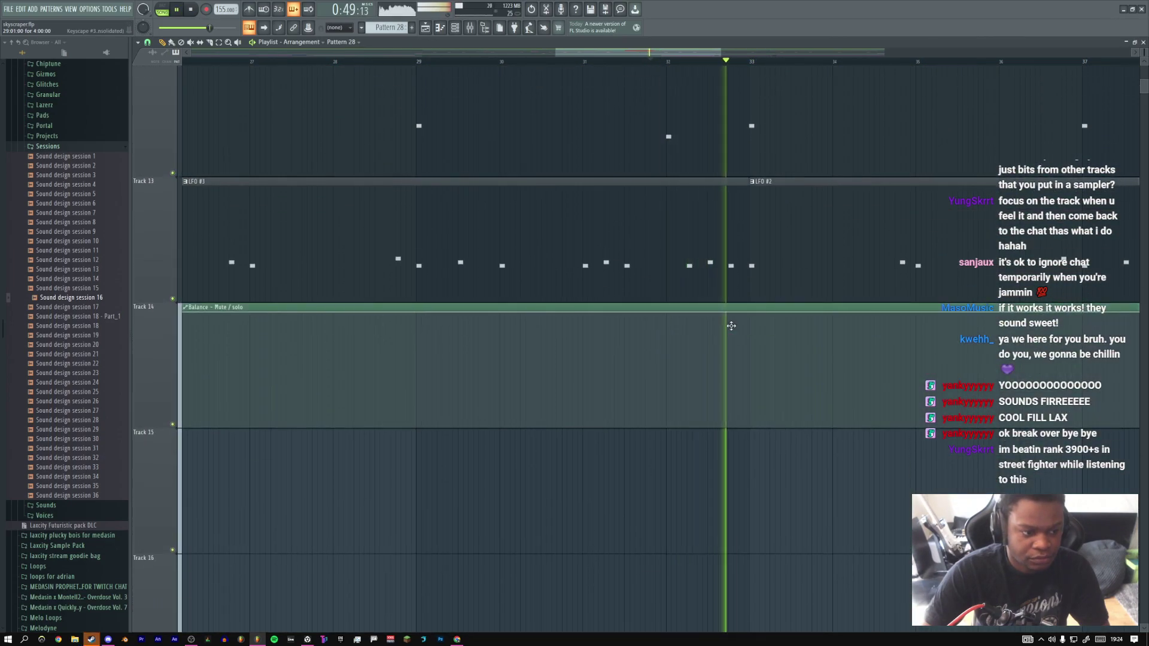
pyautogui.keyDown('ctrl'); pyautogui.rightClick(731, 326); pyautogui.keyUp('ctrl')
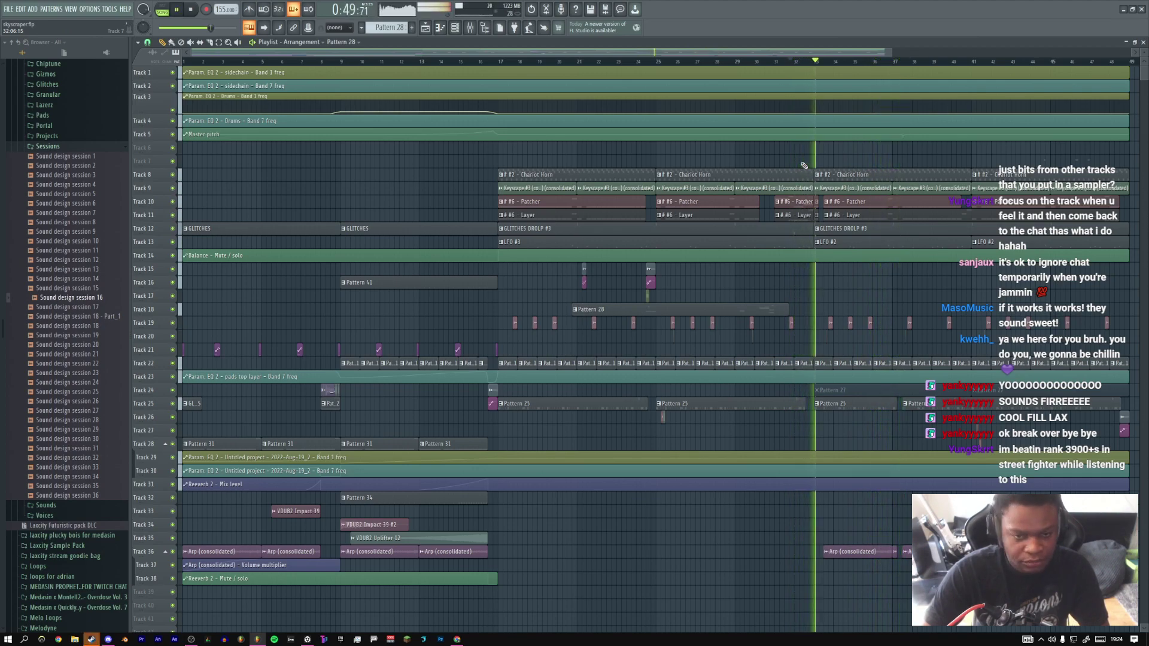
pyautogui.click(637, 62)
pyautogui.press('space')
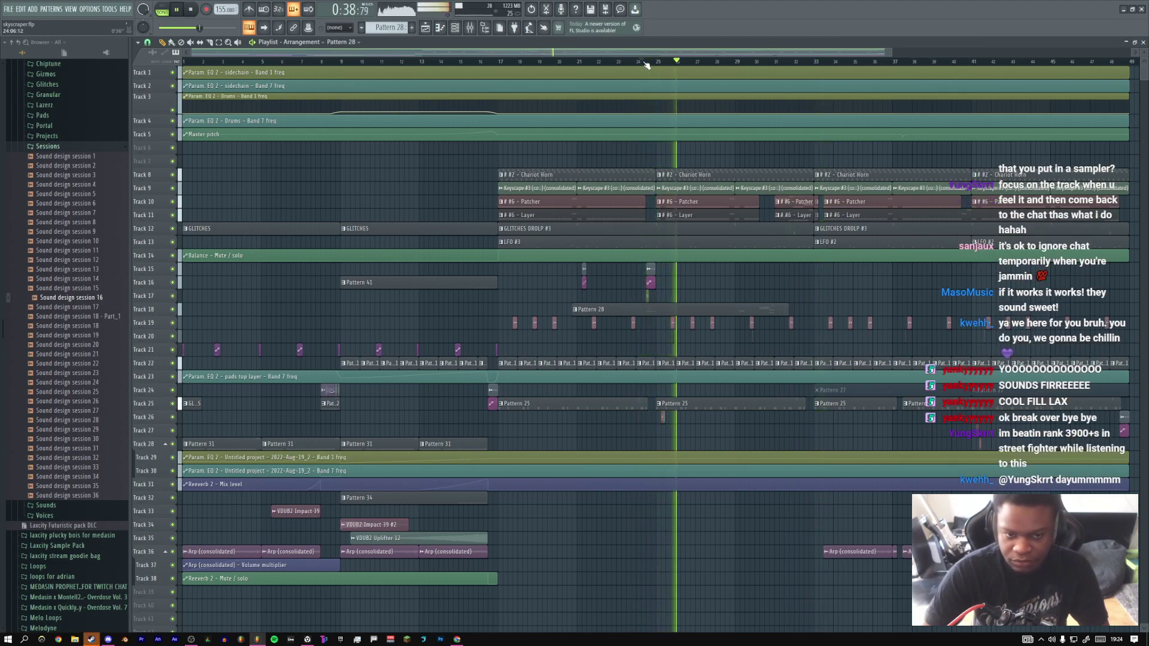
pyautogui.scroll(3, 952, 113)
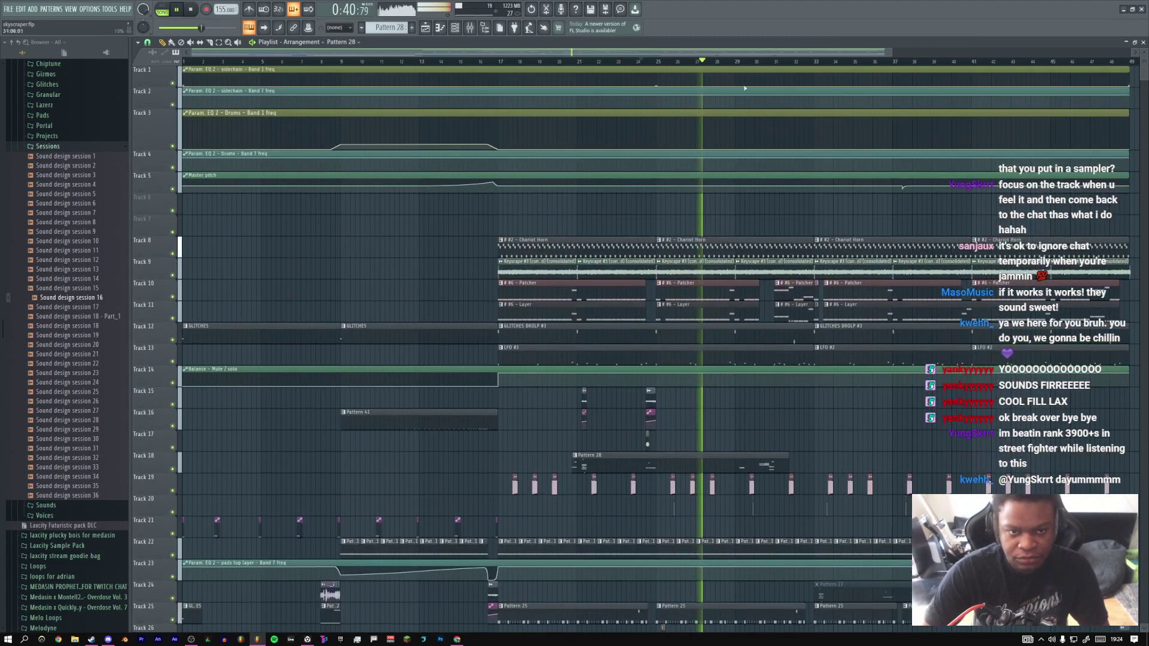
pyautogui.click(480, 29)
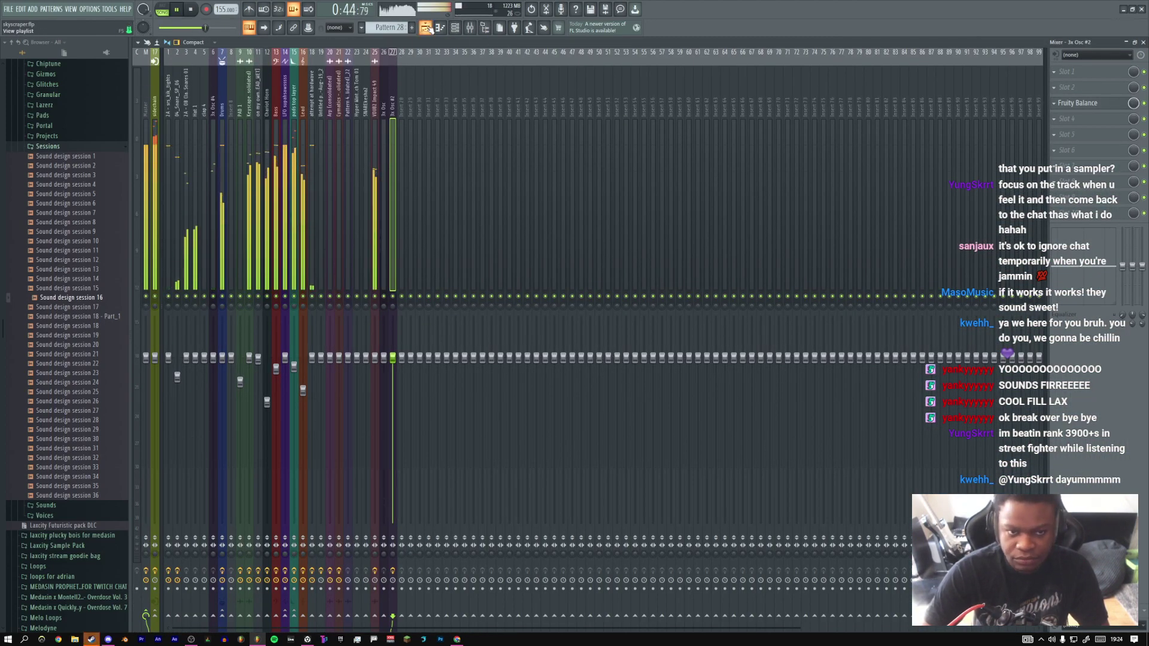
pyautogui.click(427, 28)
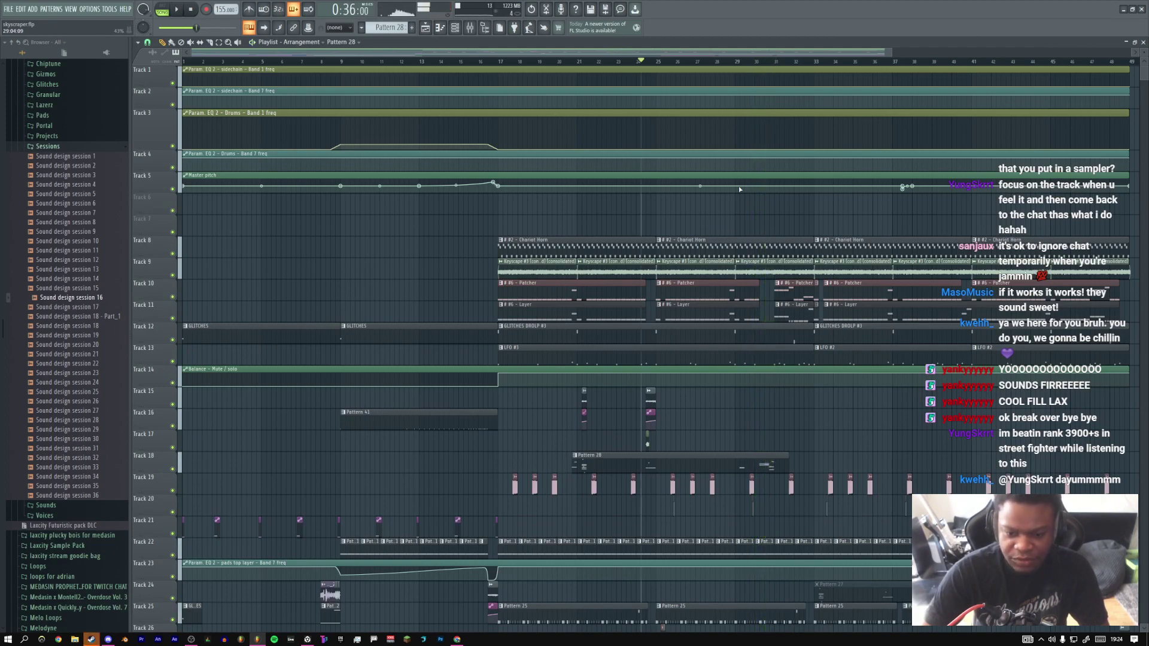
# Replay the song from about bar 30 and examine the Pattern 28 fill on Track 18 up close
pyautogui.press('space')
pyautogui.click(754, 61)
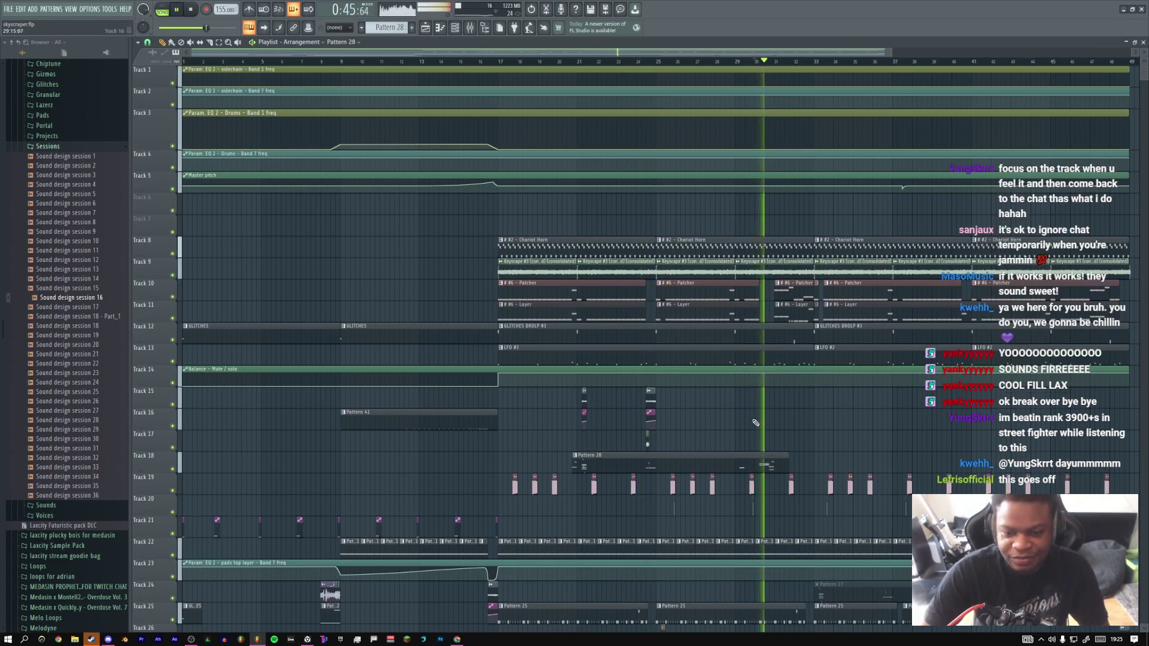
pyautogui.keyDown('ctrl'); pyautogui.moveTo(759, 293); pyautogui.dragTo(752, 304); pyautogui.keyUp('ctrl')
pyautogui.keyDown('ctrl'); pyautogui.rightClick(753, 301); pyautogui.keyUp('ctrl')
pyautogui.moveTo(585, 256); pyautogui.dragTo(694, 253)
pyautogui.press('space')
pyautogui.scroll(-6, 672, 349)
pyautogui.press('space')
# In Pattern 28, fit the Just A Gent D5 note into the last quarter of bar 10 and delete the two 3x Osc #2 notes
pyautogui.doubleClick(649, 272)
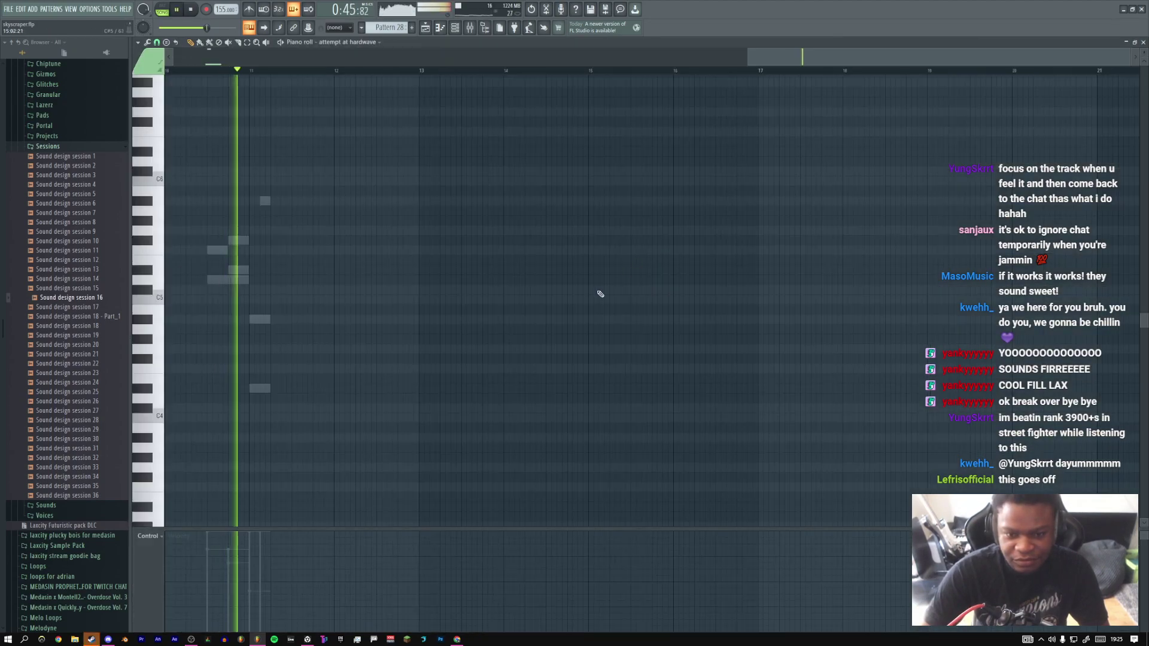
pyautogui.hscroll(-3, 615, 283)
pyautogui.press('space')
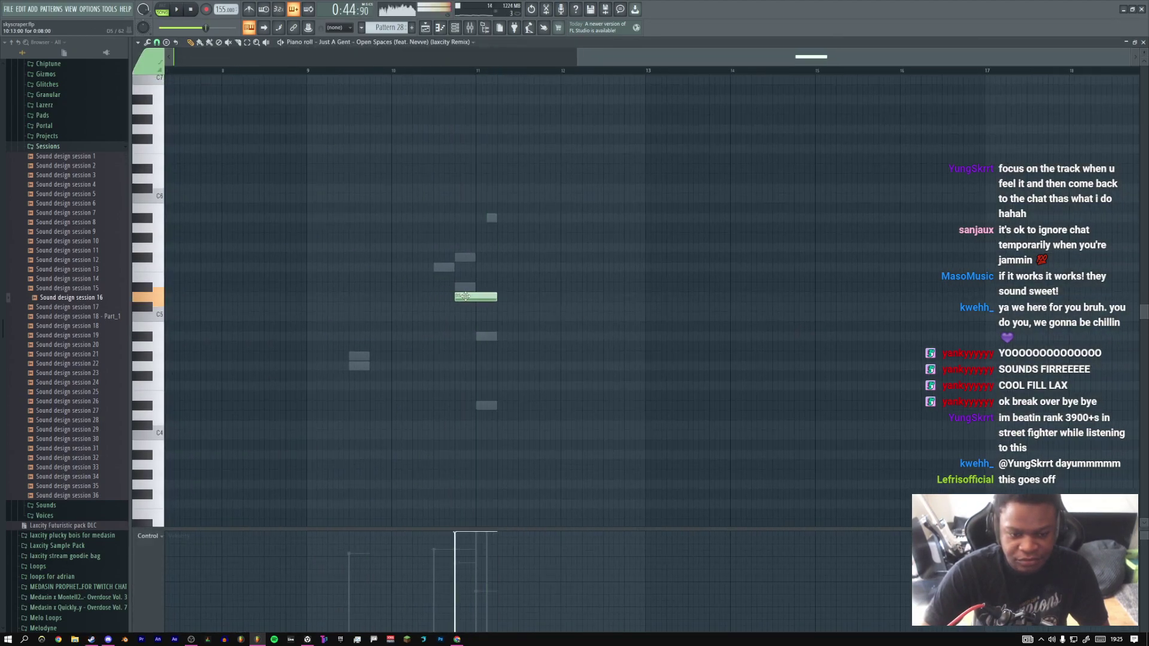
pyautogui.doubleClick(441, 268)
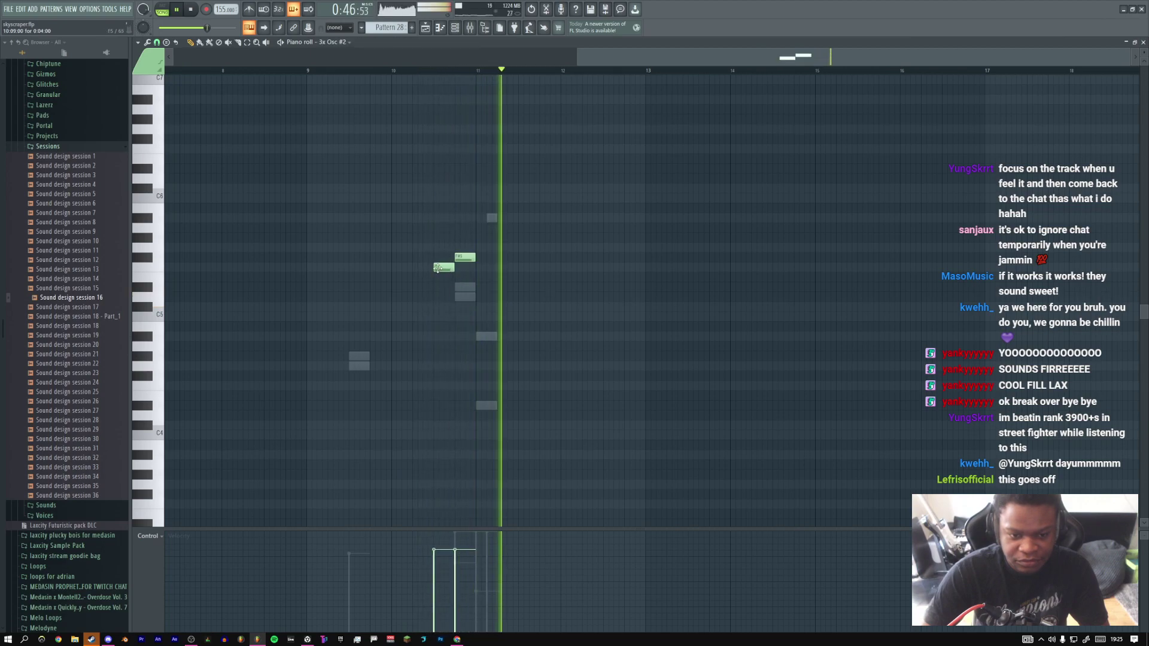
pyautogui.doubleClick(465, 297)
pyautogui.press('space')
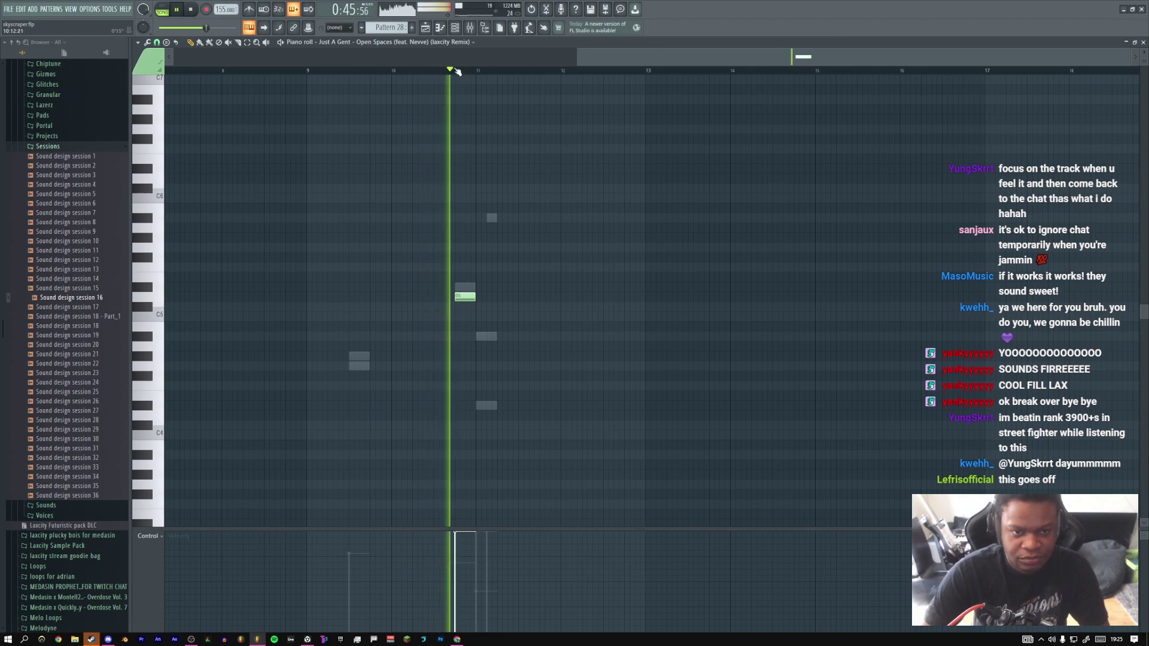
# Set the Just A Gent sampler's start offset to about 17% and audition the fill
pyautogui.press('F6')
pyautogui.press('space')
pyautogui.click(226, 429)
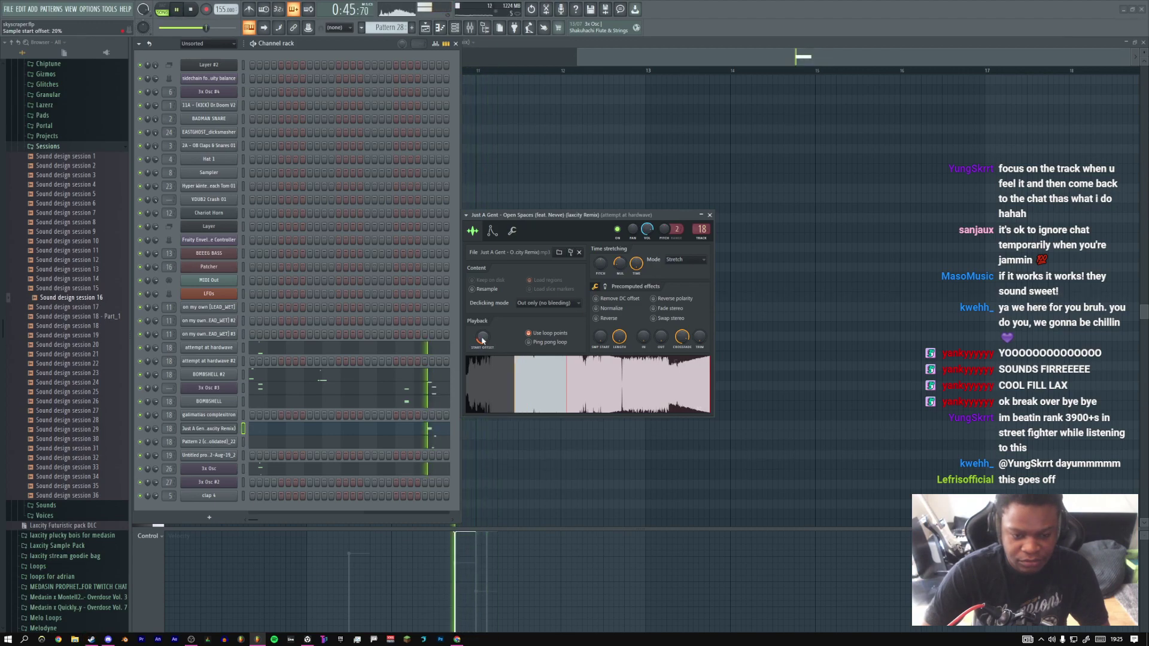
pyautogui.moveTo(483, 339); pyautogui.dragTo(484, 344)
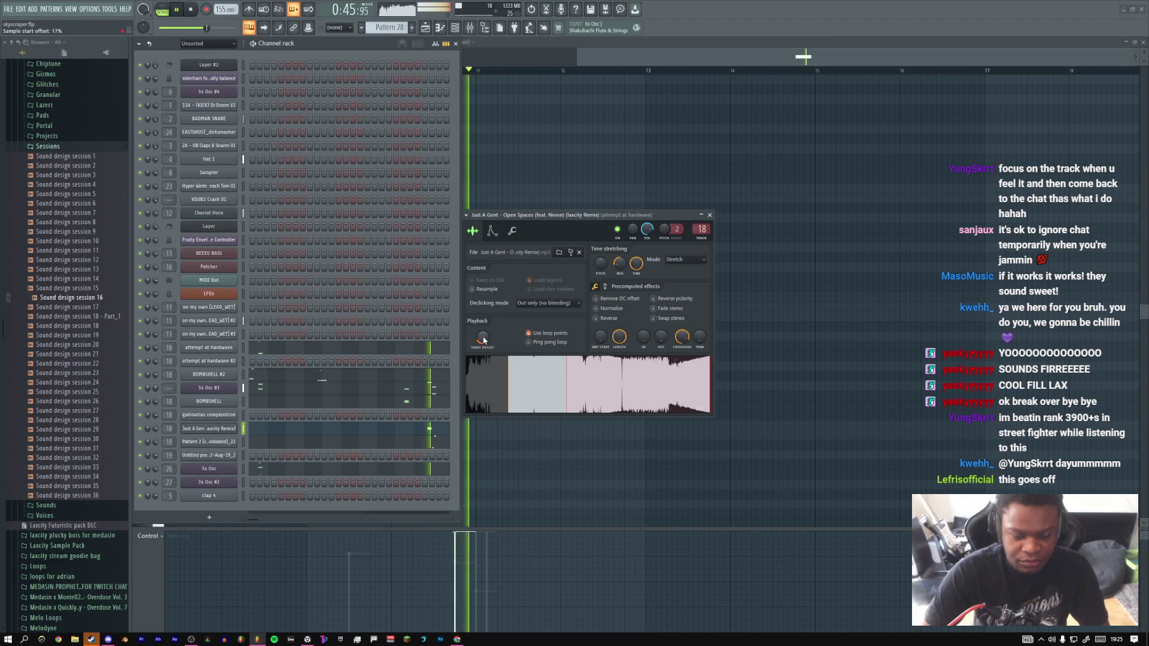
pyautogui.press('space')
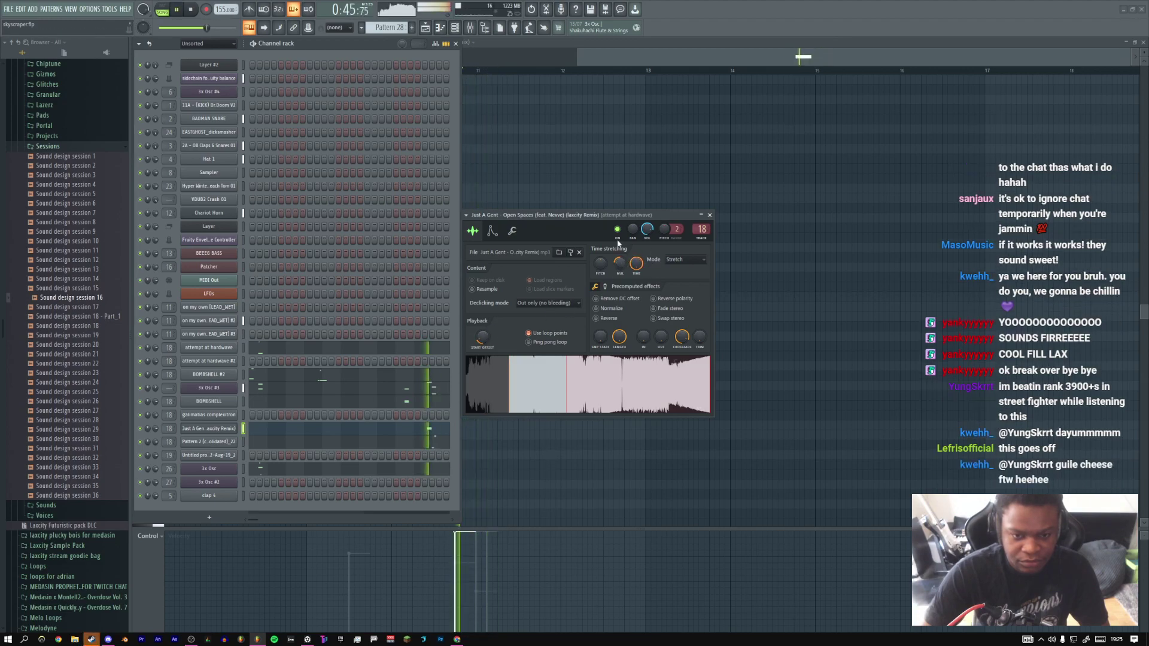
pyautogui.press('space')
pyautogui.press('space')
# Set the Just A Gent sampler's time stretch multiplier to about 134.9% and replay the fill from bar 30
pyautogui.moveTo(620, 267); pyautogui.dragTo(620, 269)
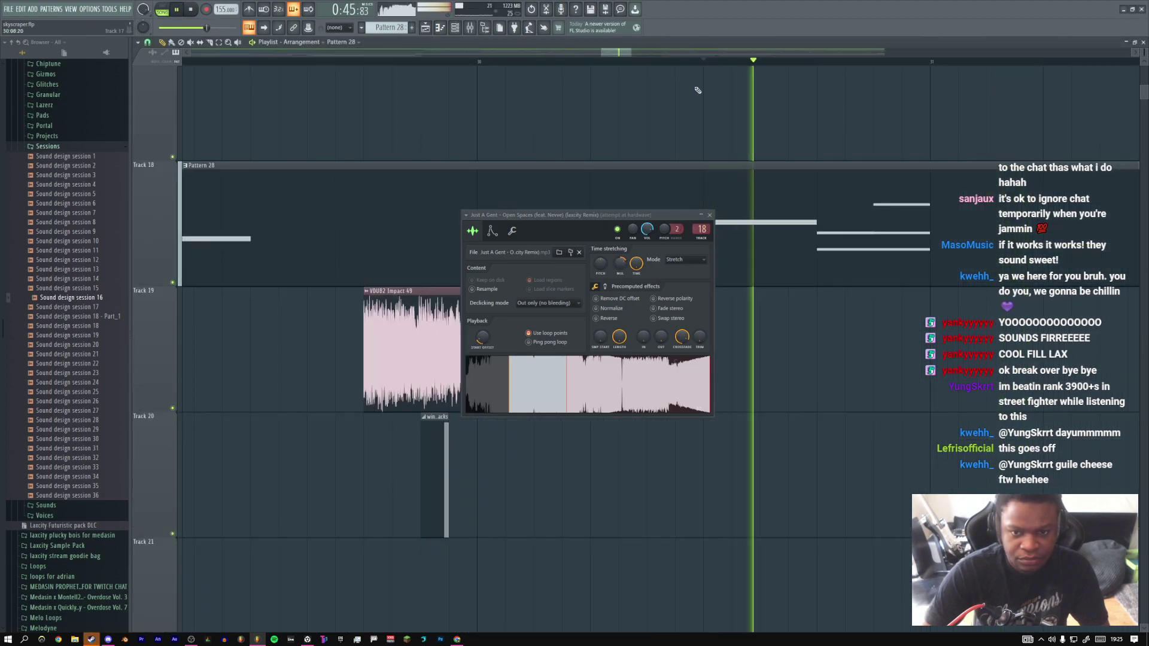
pyautogui.press('space')
pyautogui.click(601, 62)
pyautogui.press('space')
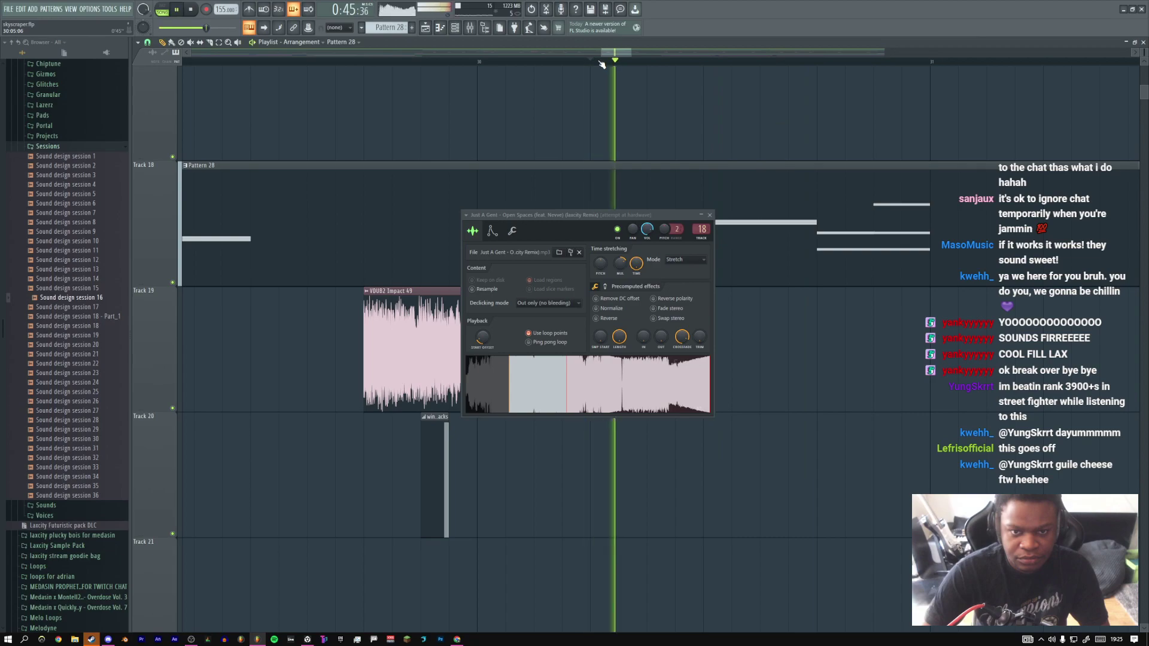
pyautogui.moveTo(621, 265); pyautogui.dragTo(620, 273)
pyautogui.press('space')
pyautogui.press('space')
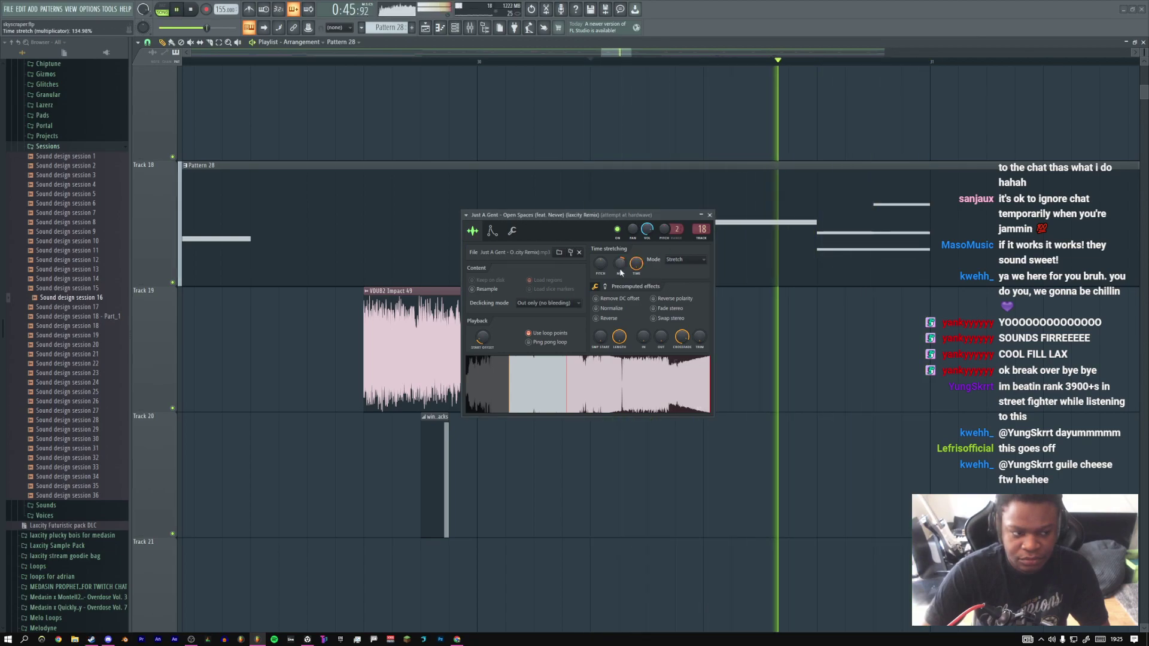
pyautogui.press('space')
pyautogui.press('space')
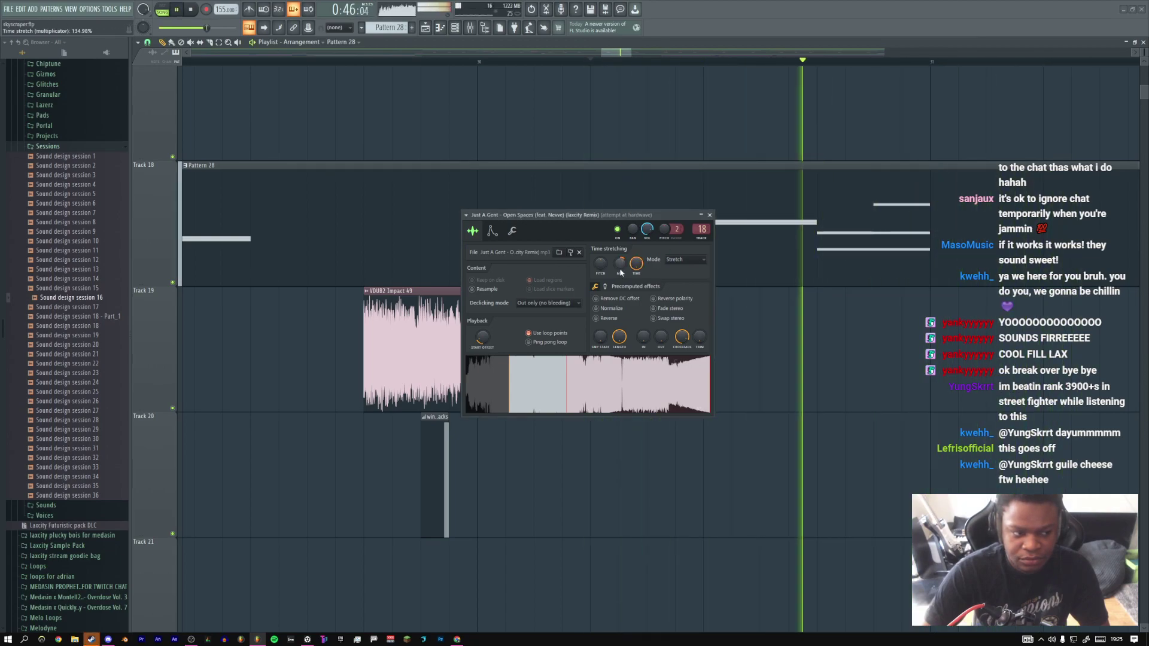
pyautogui.press('space')
pyautogui.press('space')
pyautogui.press('space')
pyautogui.press('space')
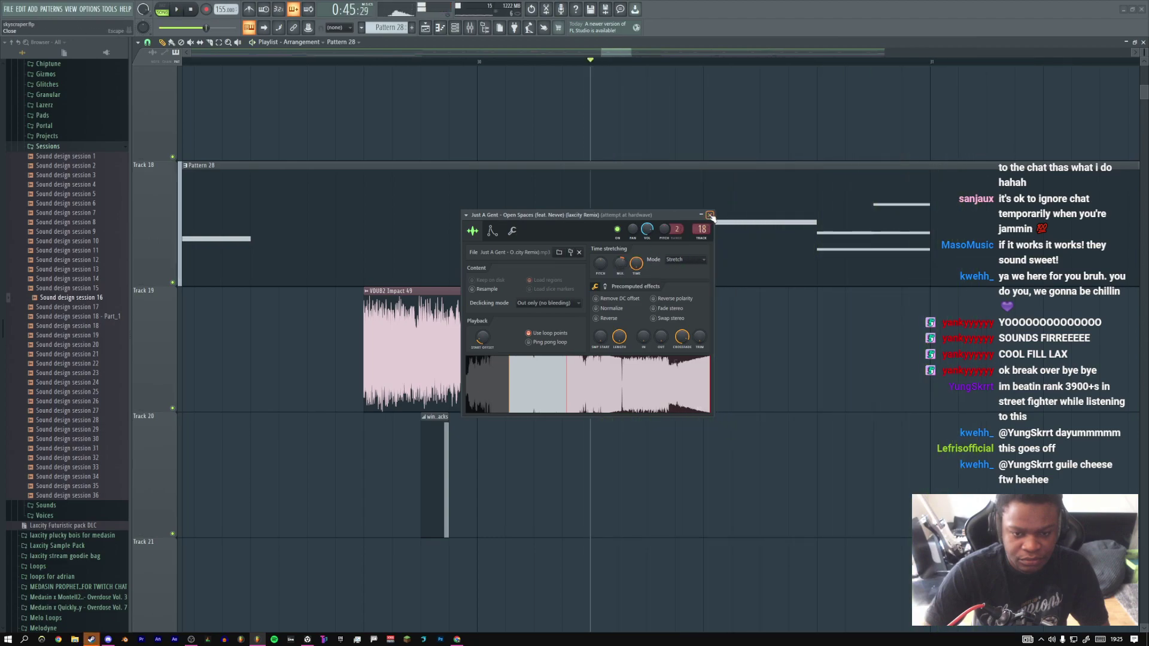
# Close the sampler, try the Just A Gent note an octave lower and an octave higher, and return it to D5
pyautogui.click(711, 216)
pyautogui.press('F7')
pyautogui.press('space')
pyautogui.hotkey('ctrl', 'Down')
pyautogui.press('space')
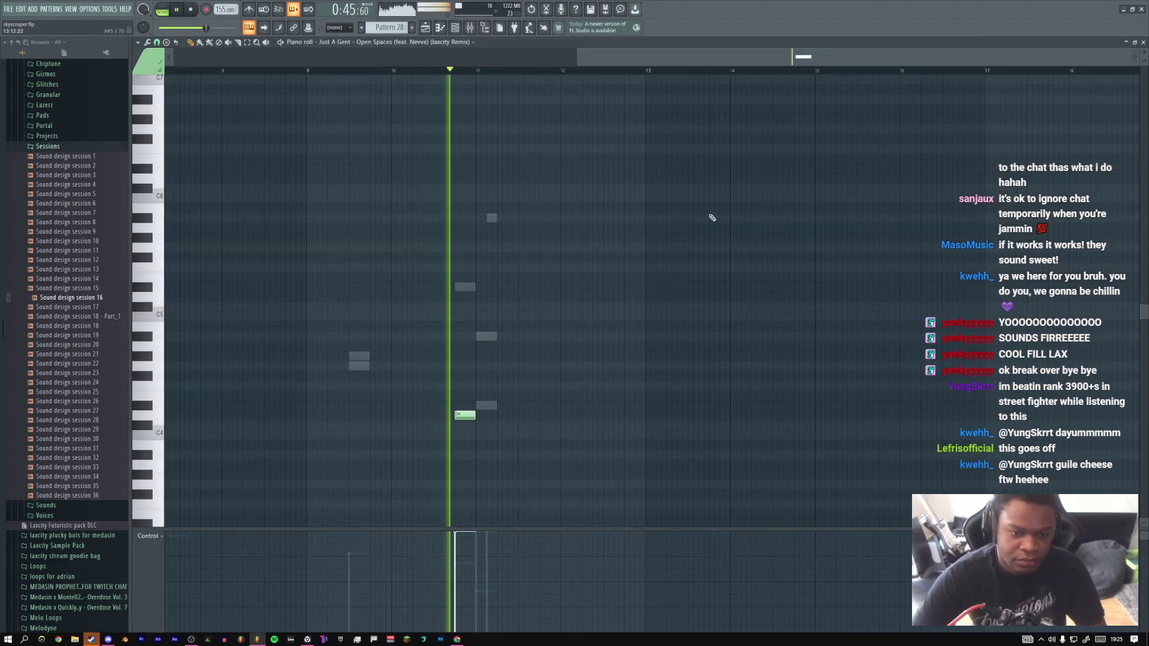
pyautogui.press('space')
pyautogui.hotkey('ctrl', 'Up')
pyautogui.hotkey('ctrl', 'Up')
pyautogui.press('space')
pyautogui.press('space')
pyautogui.hotkey('ctrl', 'Down')
pyautogui.press('space')
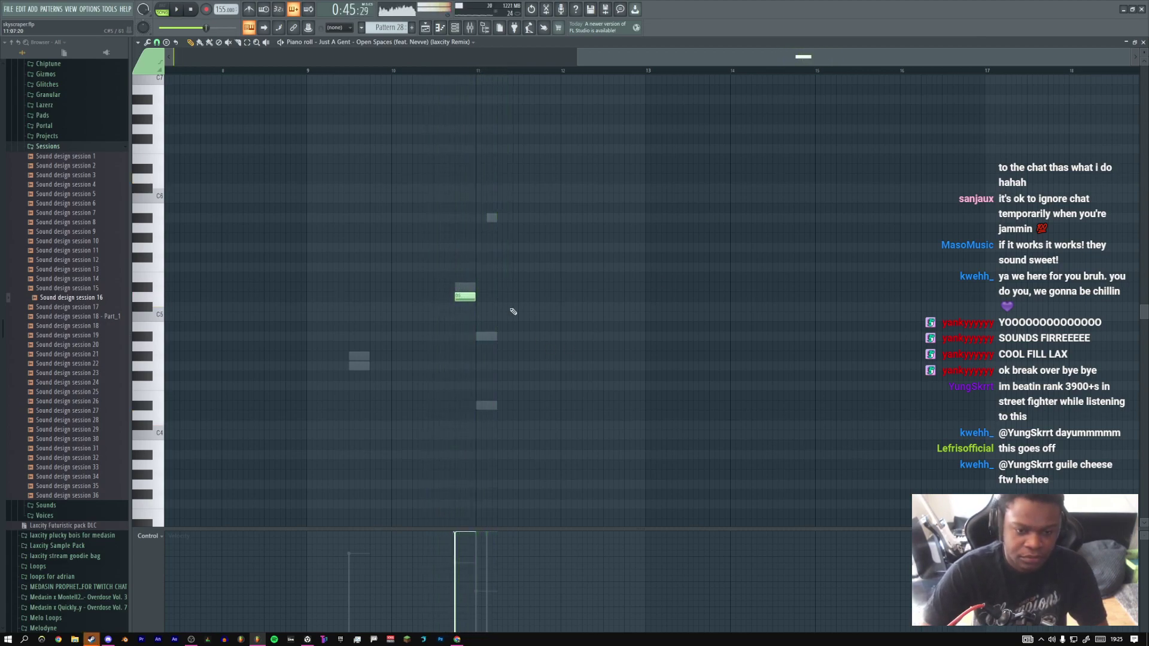
# Delete the Just A Gent D5 note to audition the fill without it, and redraw it in the same place
pyautogui.rightClick(469, 296)
pyautogui.press('space')
pyautogui.moveTo(466, 296)
pyautogui.mouseDown()
pyautogui.moveTo(466, 337)
pyautogui.moveTo(470, 295)
pyautogui.mouseUp()
pyautogui.press('space')
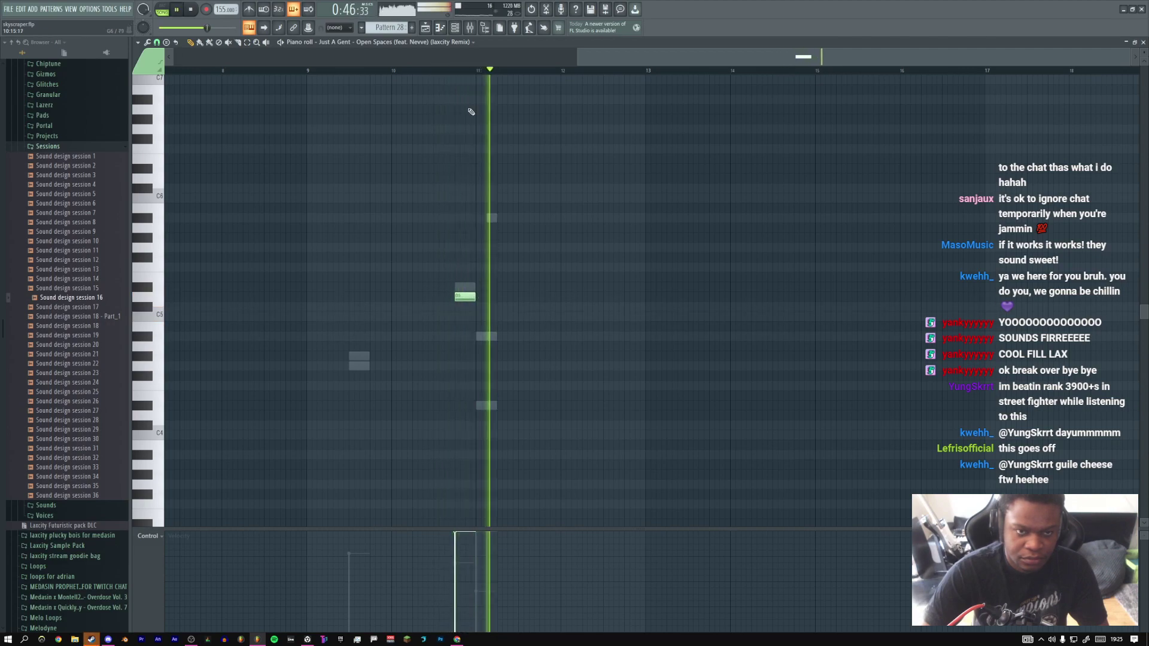
# Reopen the Just A Gent sampler, set its start offset to 19% and replay the fill
pyautogui.press('space')
pyautogui.press('F6')
pyautogui.click(209, 429)
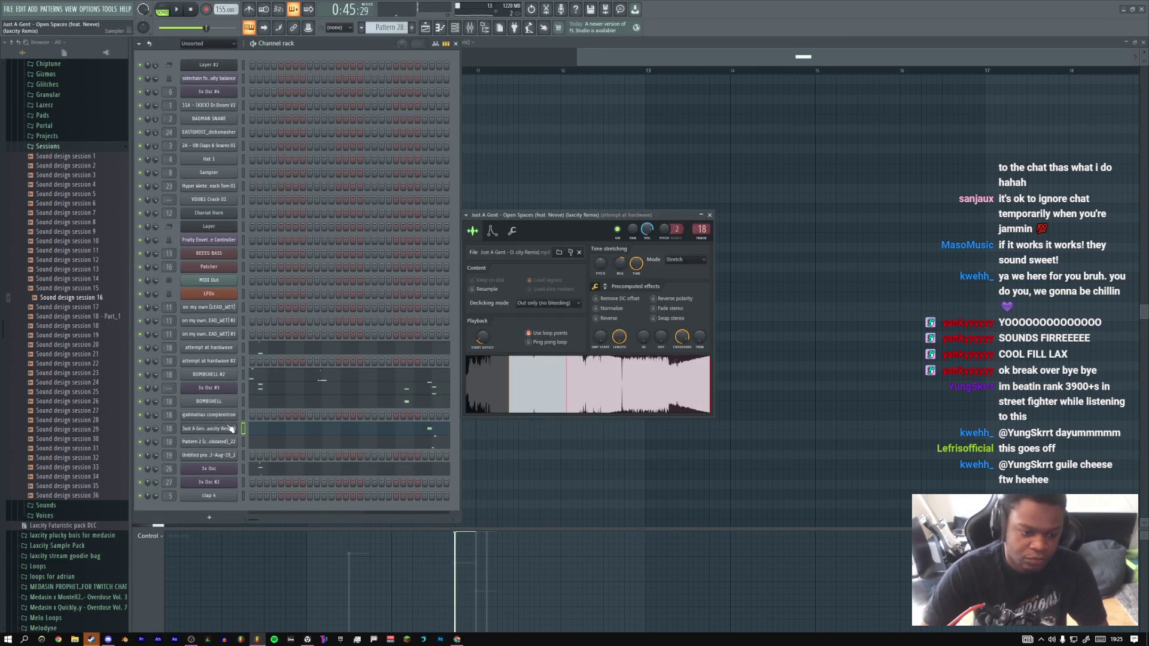
pyautogui.press('space')
pyautogui.scroll(1, 482, 342)
pyautogui.press('space')
pyautogui.press('space')
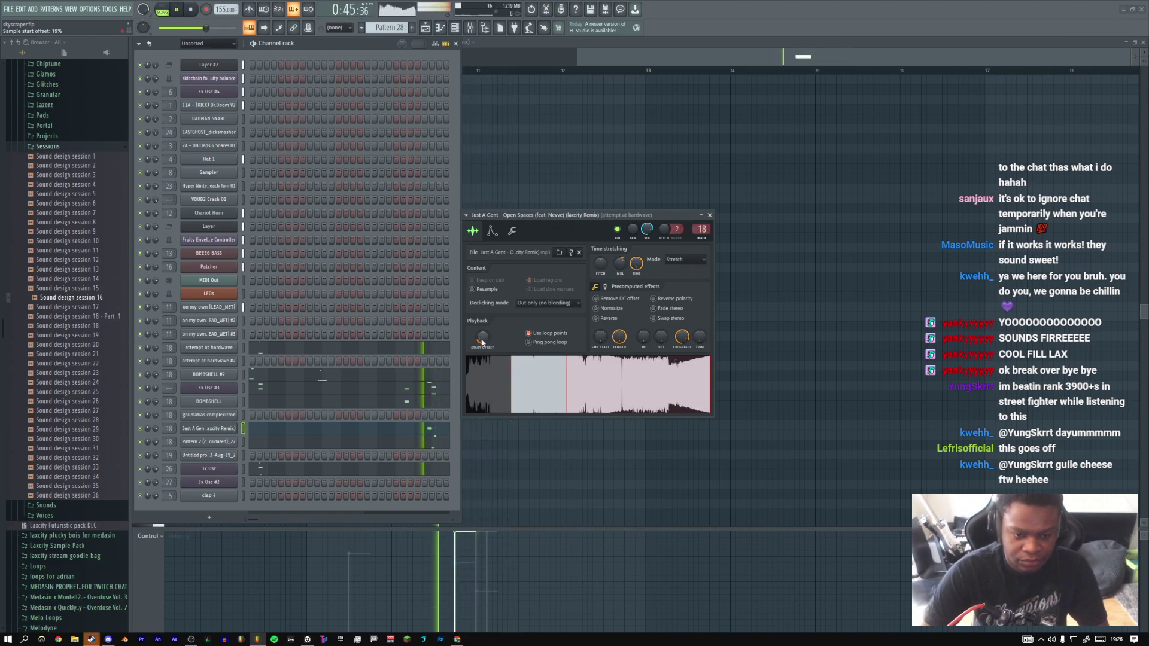
# Stop playback and set the Just A Gent sampler's start offset to 21%
pyautogui.press('space')
pyautogui.click(492, 230)
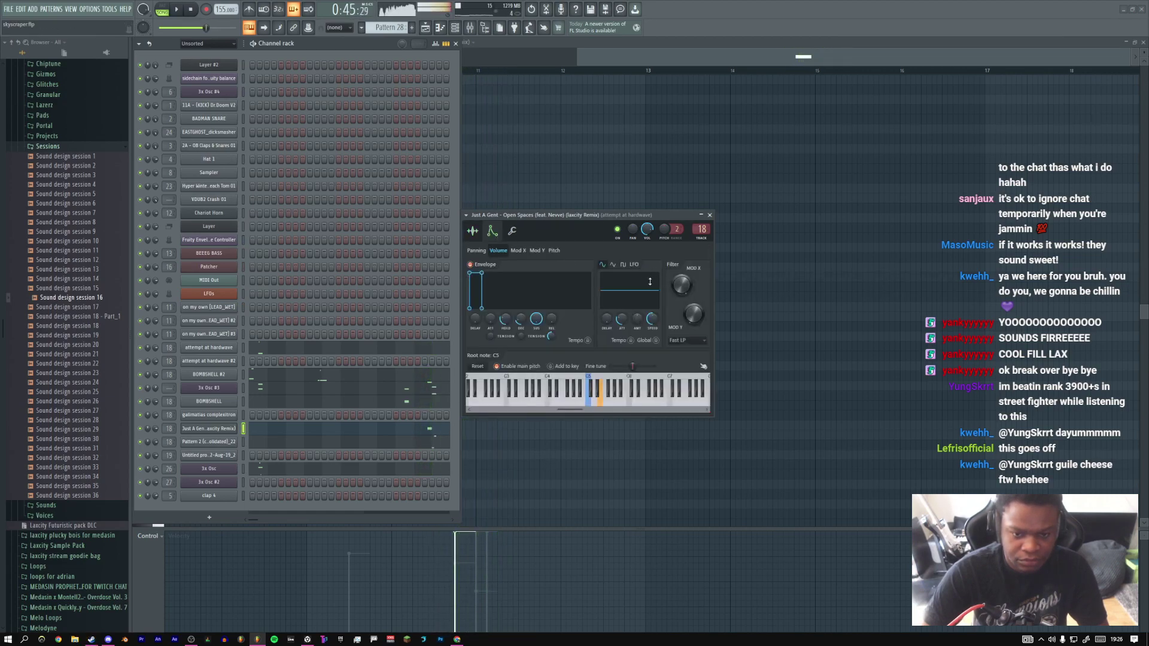
pyautogui.click(475, 234)
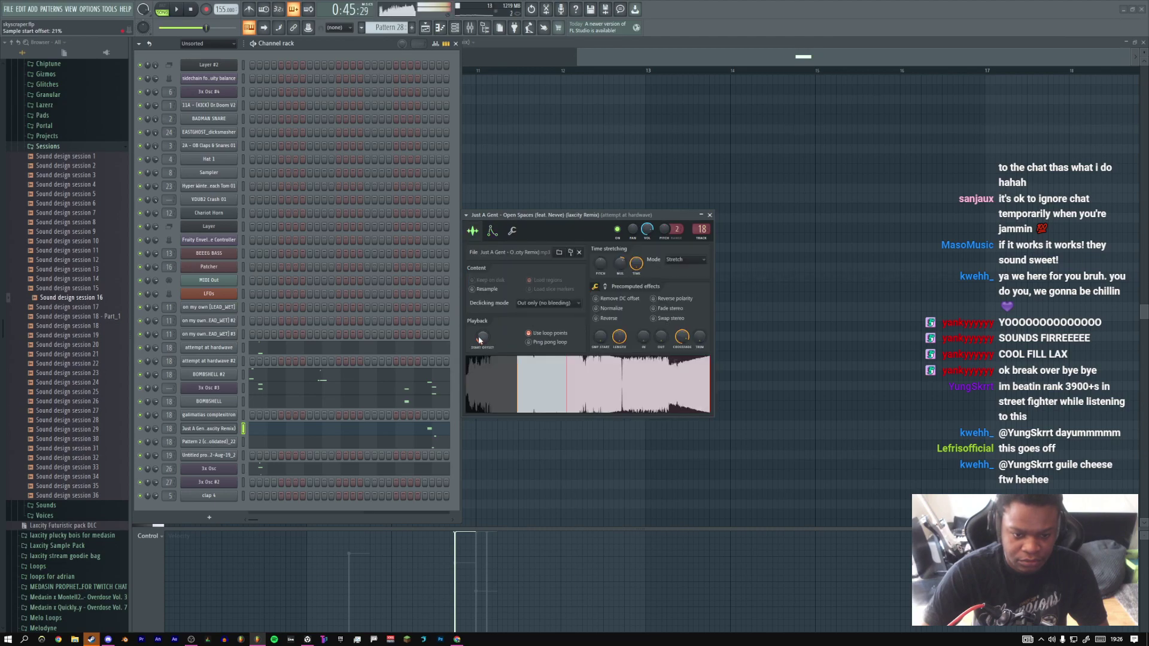
# Try an SVF LPx2 filter on the Just A Gent sampler, raising the Mod X envelope amount and shortening its attack and decay
pyautogui.click(492, 230)
pyautogui.click(516, 250)
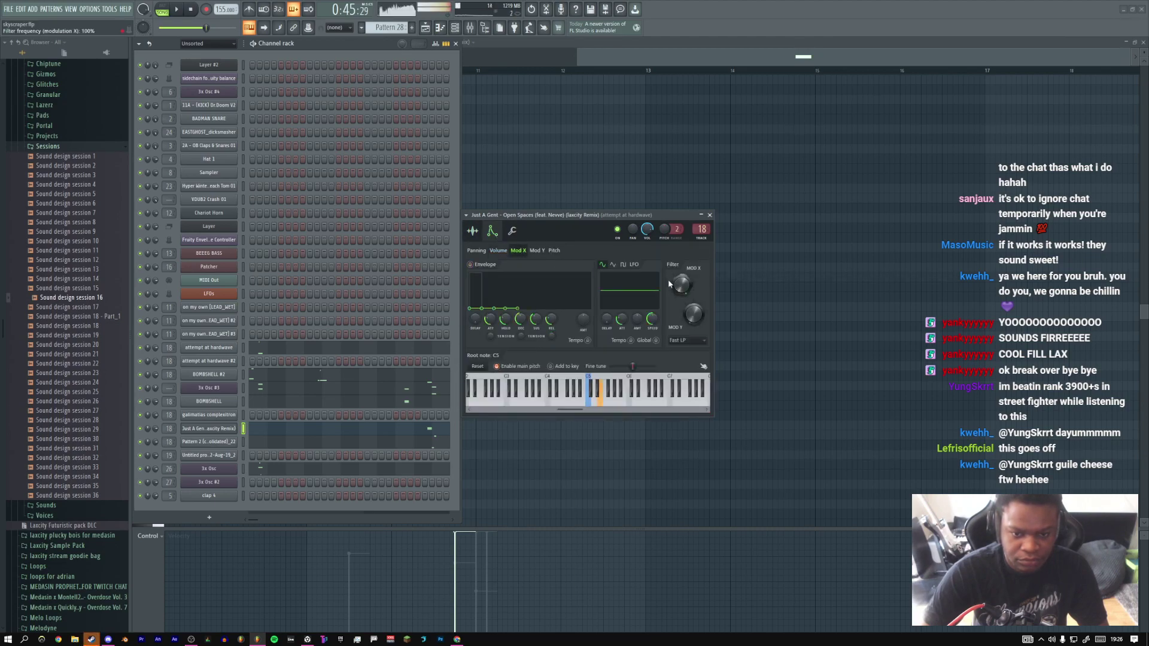
pyautogui.click(687, 340)
pyautogui.click(682, 411)
pyautogui.moveTo(583, 320); pyautogui.dragTo(583, 263)
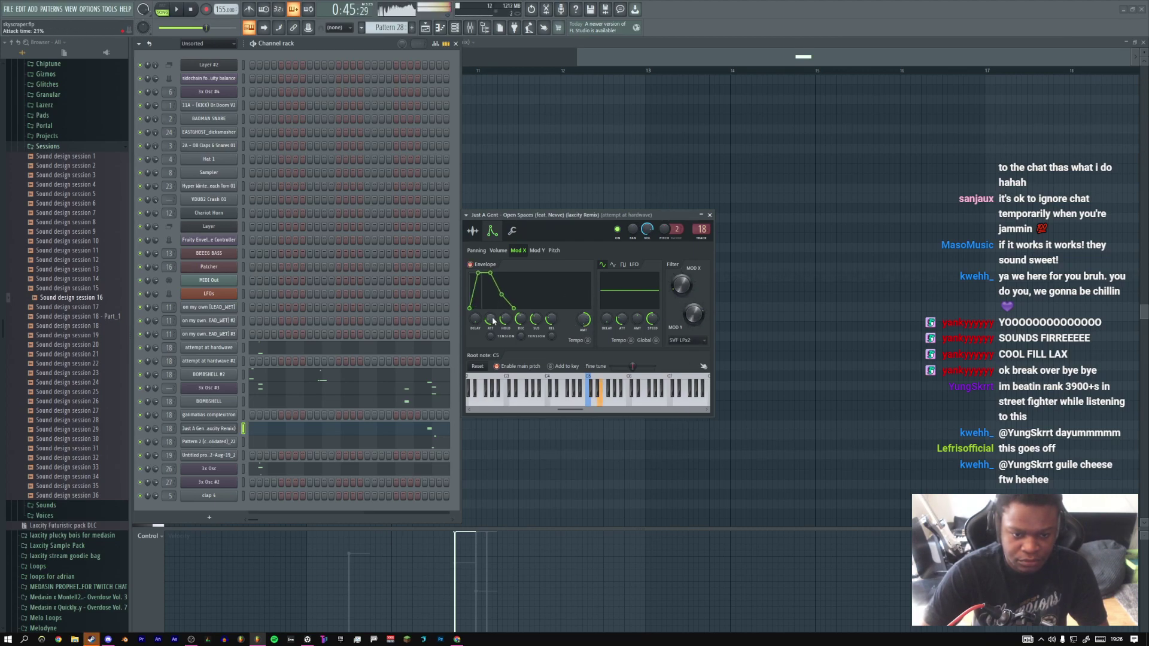
pyautogui.moveTo(490, 319); pyautogui.dragTo(491, 325)
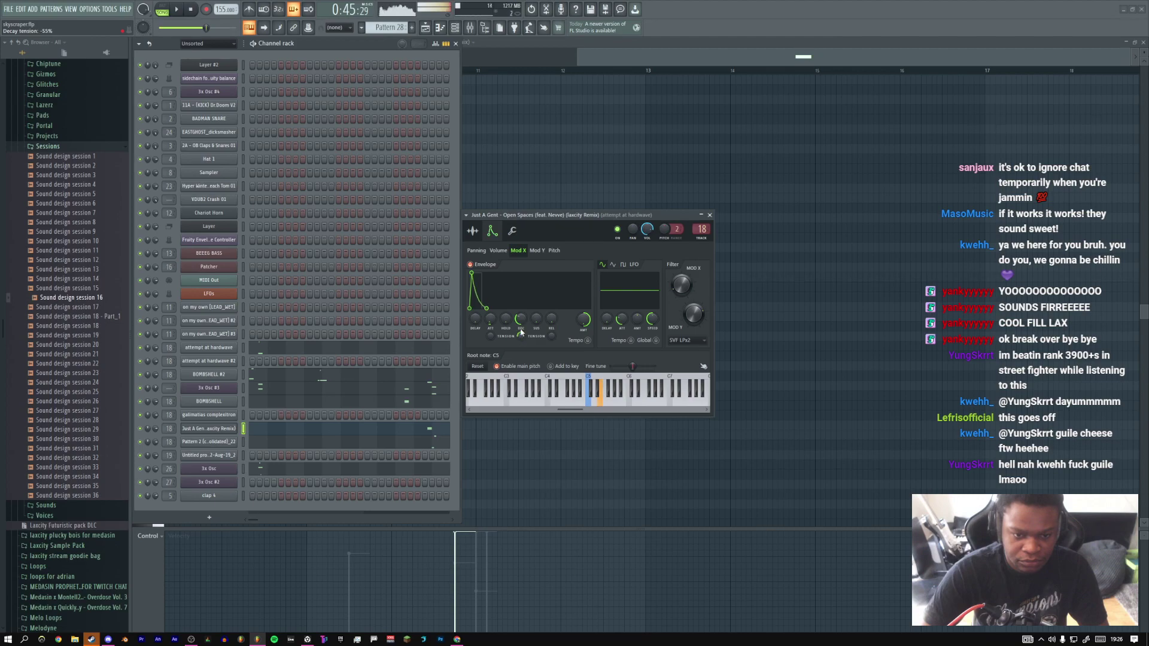
pyautogui.moveTo(583, 319); pyautogui.dragTo(583, 287)
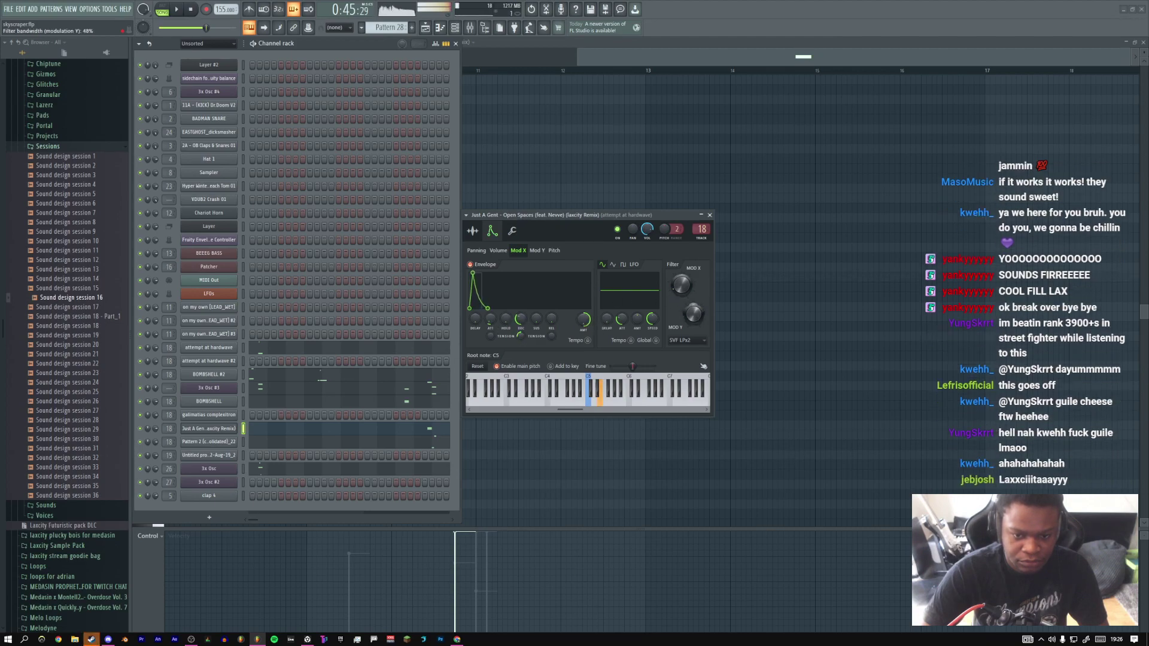
# Try a higher Mod Y envelope amount, Mod X filter frequency at 19% and Mod X decay time at 46%, replaying the fill
pyautogui.click(540, 251)
pyautogui.moveTo(584, 322); pyautogui.dragTo(583, 293)
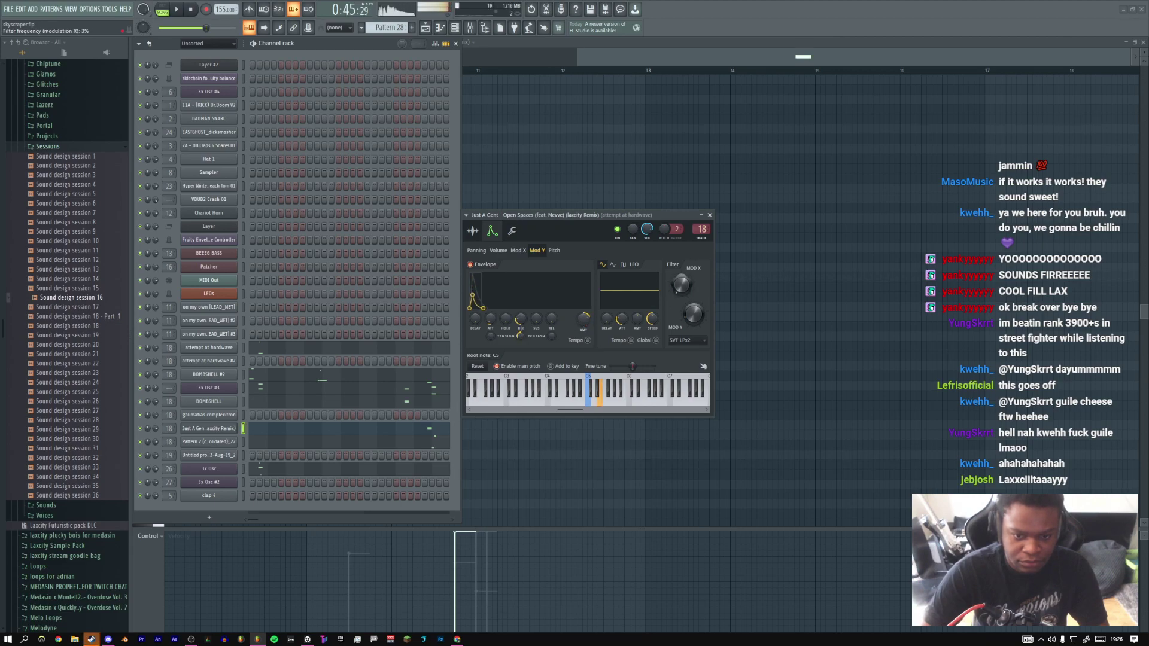
pyautogui.press('space')
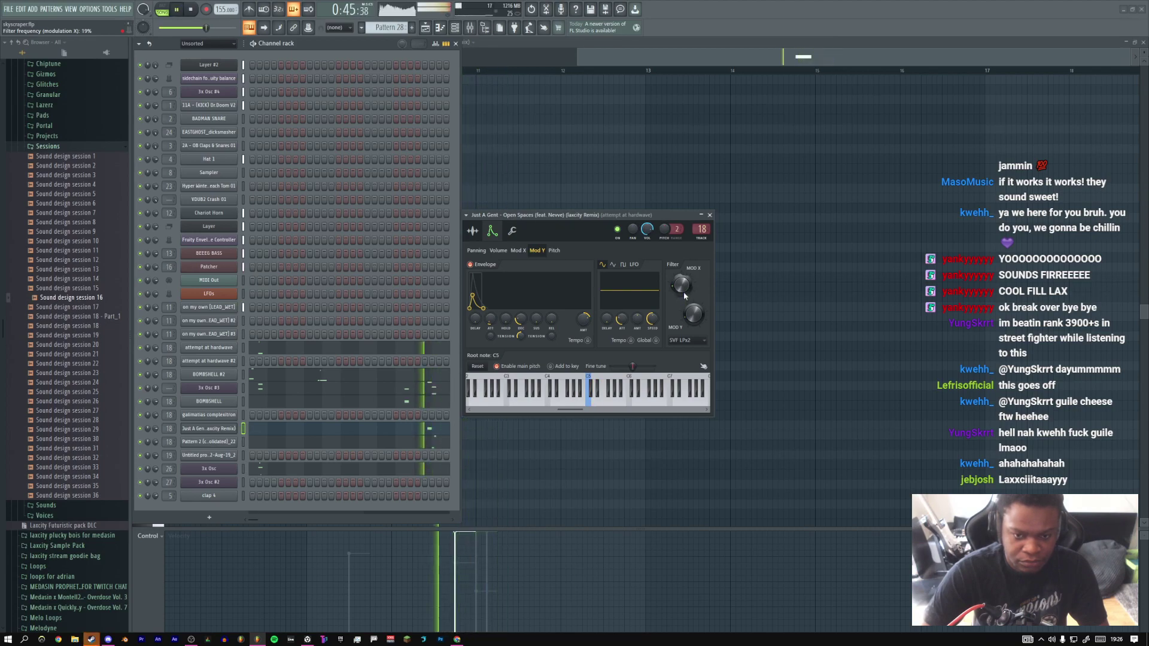
pyautogui.click(519, 251)
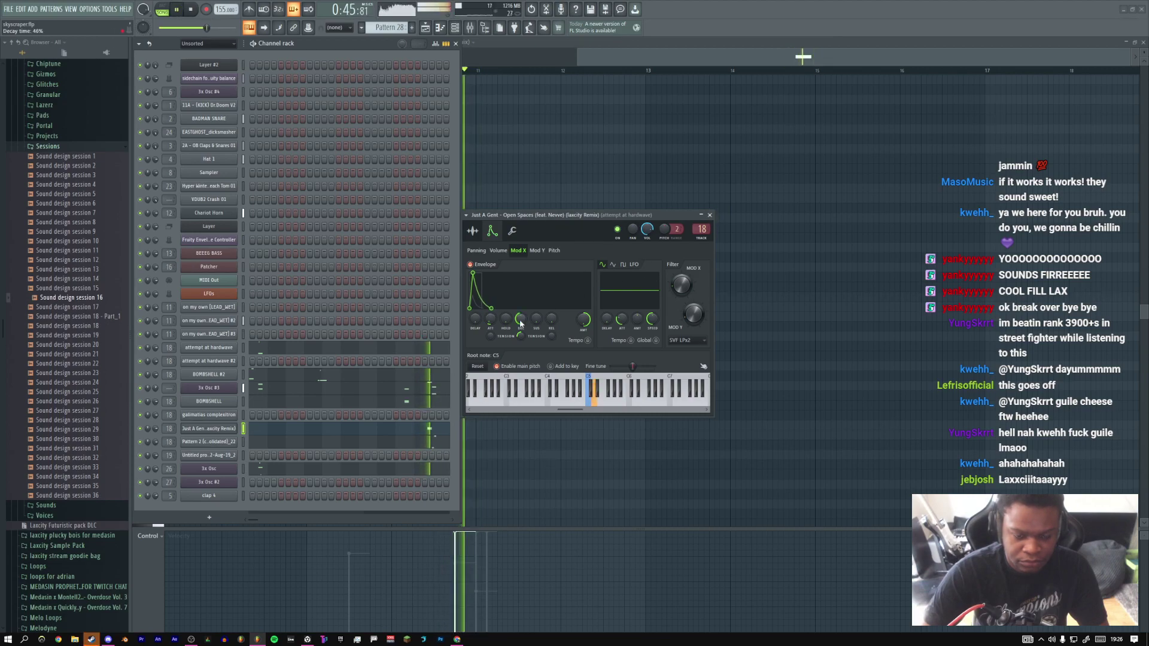
pyautogui.moveTo(521, 336)
pyautogui.mouseDown()
pyautogui.moveTo(521, 315)
pyautogui.moveTo(521, 354)
pyautogui.mouseUp()
pyautogui.press('space')
pyautogui.press('space')
pyautogui.press('space')
pyautogui.press('space')
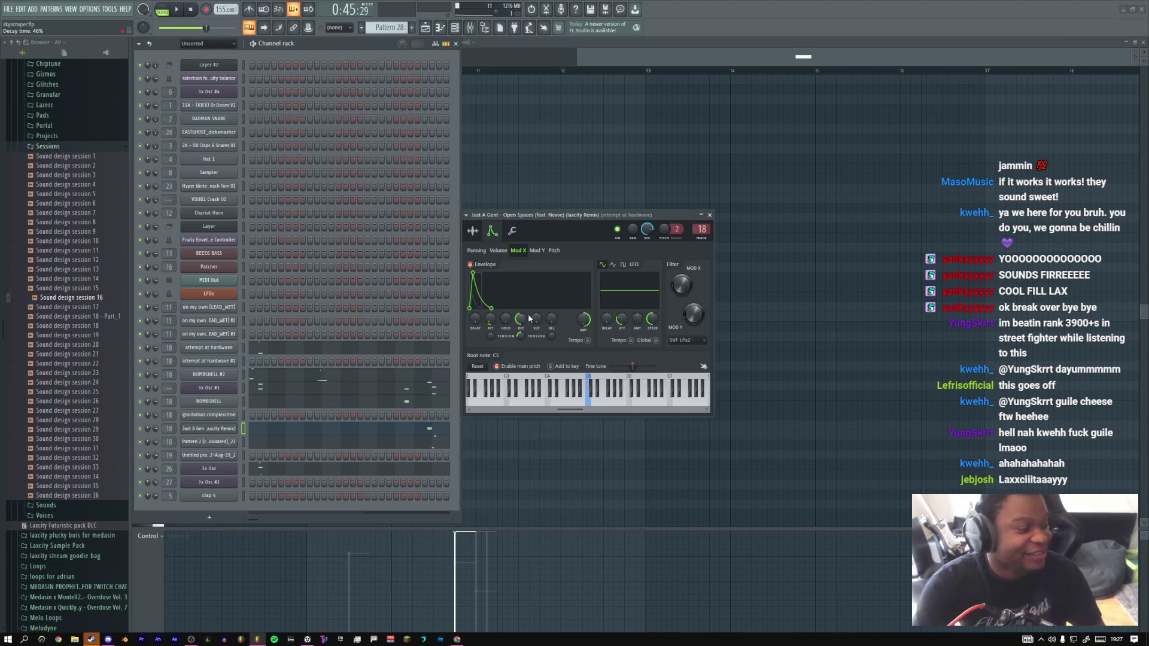
# Undo the Just A Gent filter envelope changes and replay the fill for comparison
pyautogui.hotkey('ctrl', 'z')
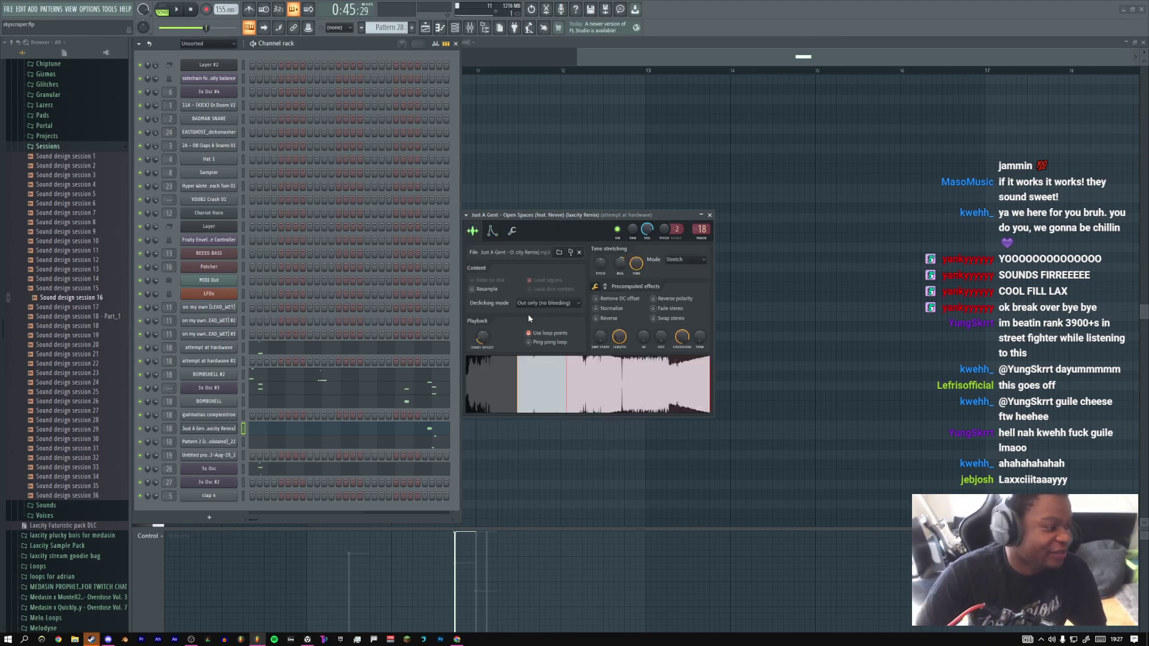
pyautogui.press('space')
pyautogui.press('space')
pyautogui.press('space')
pyautogui.press('space')
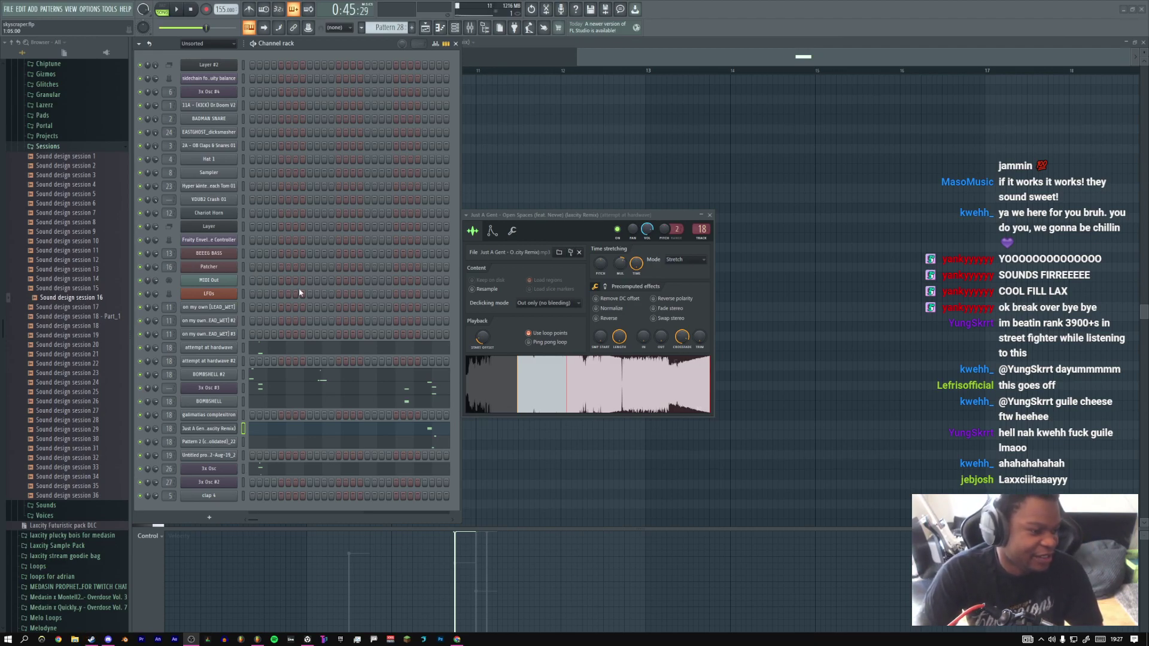
# Close the Just A Gent sampler and audition the fill again
pyautogui.click(578, 219)
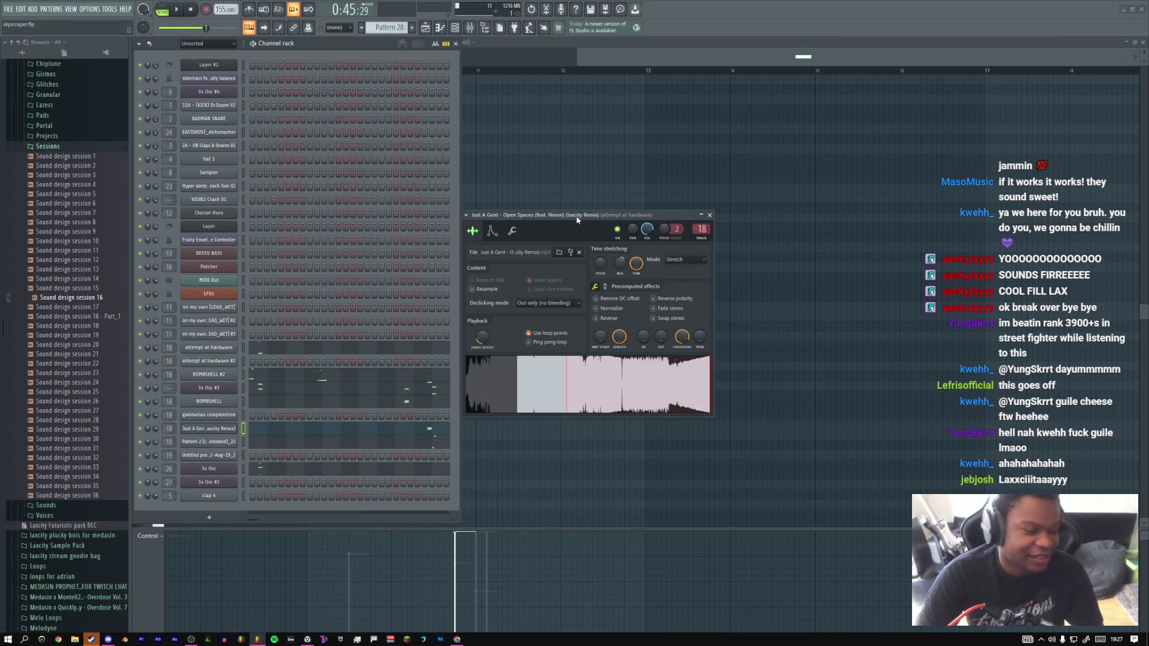
pyautogui.press('Escape')
pyautogui.press('Escape')
pyautogui.press('space')
pyautogui.press('space')
# Return to the playlist and replay the arrangement from the bar 30 fill several times
pyautogui.click(425, 29)
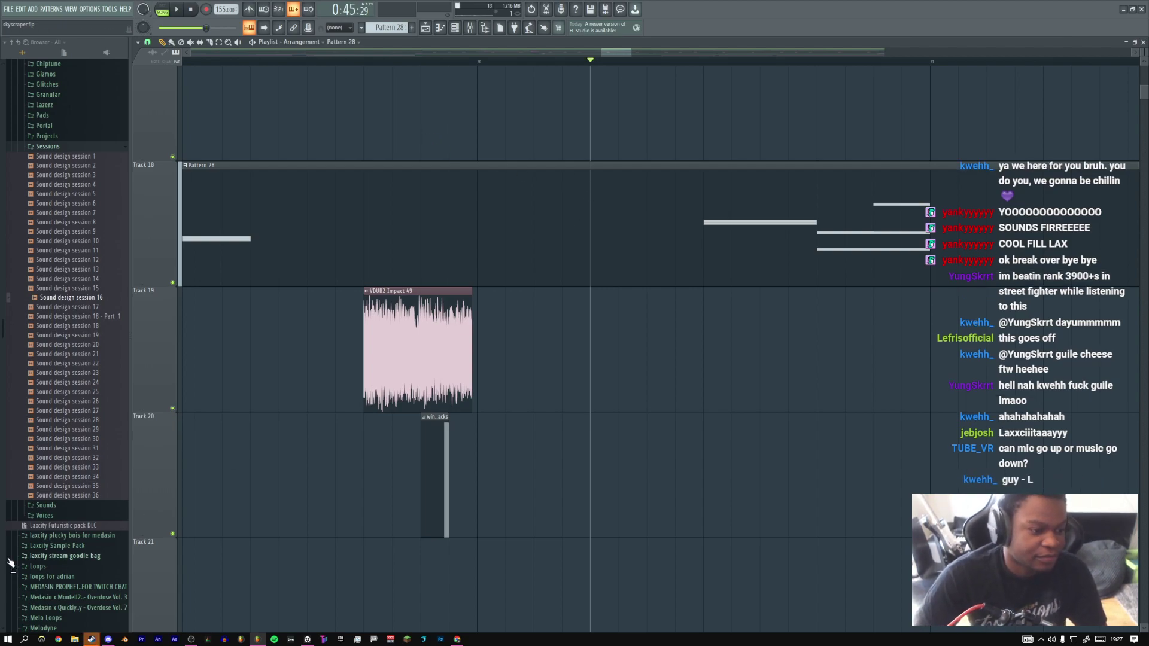
pyautogui.press('space')
pyautogui.press('space')
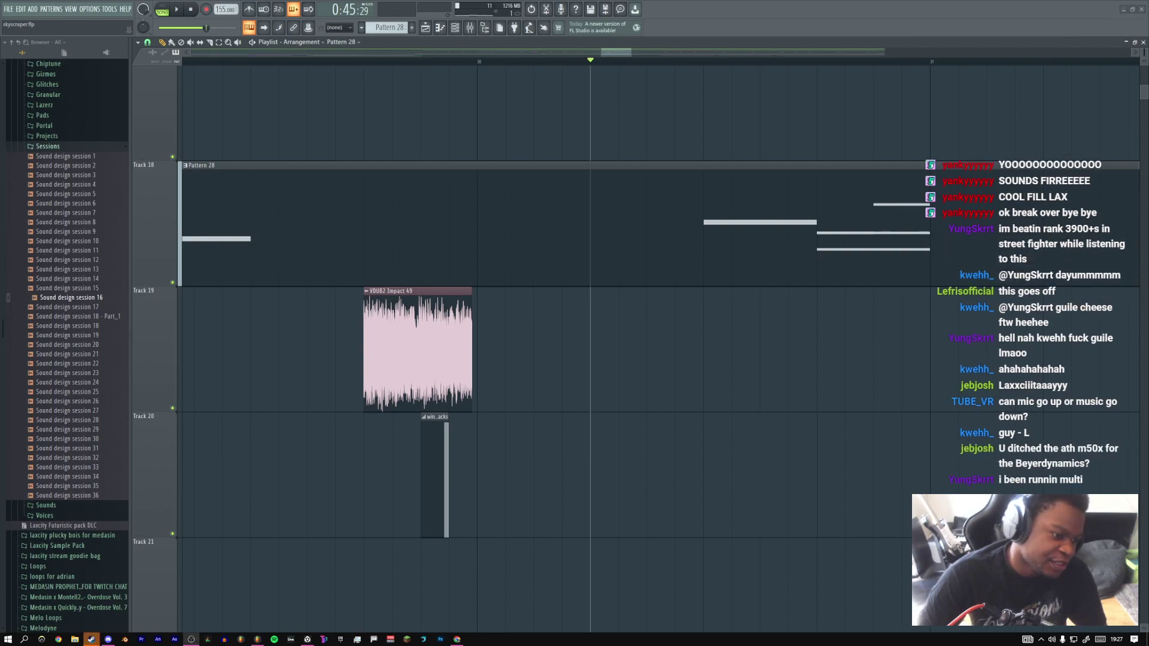
pyautogui.press('space')
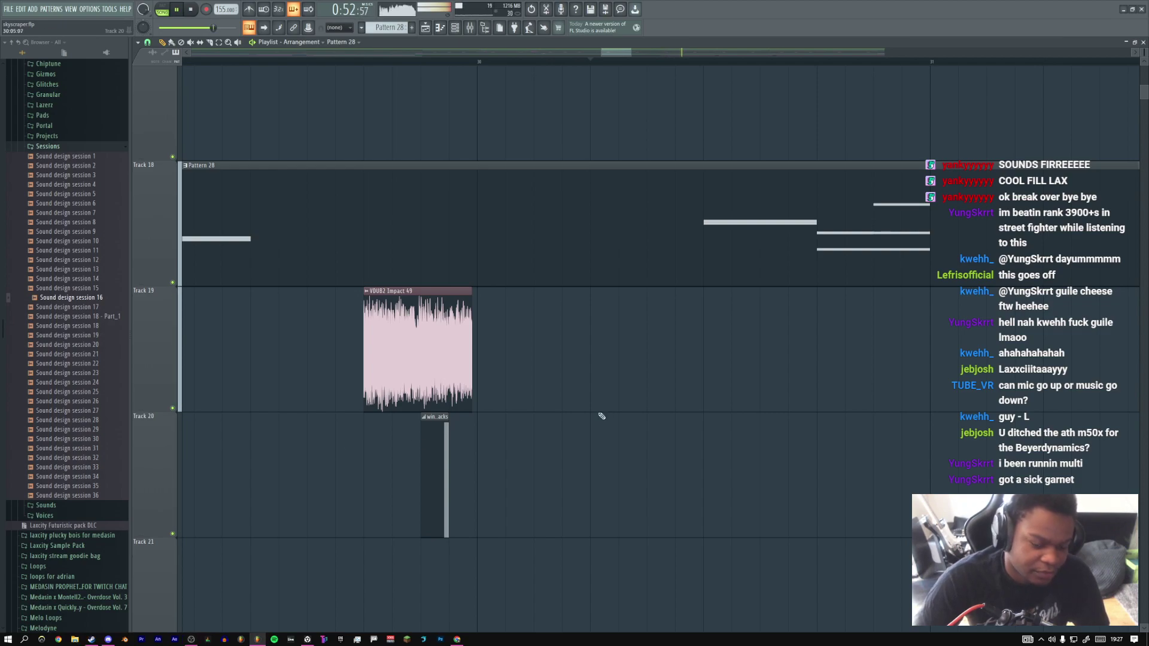
pyautogui.press('space')
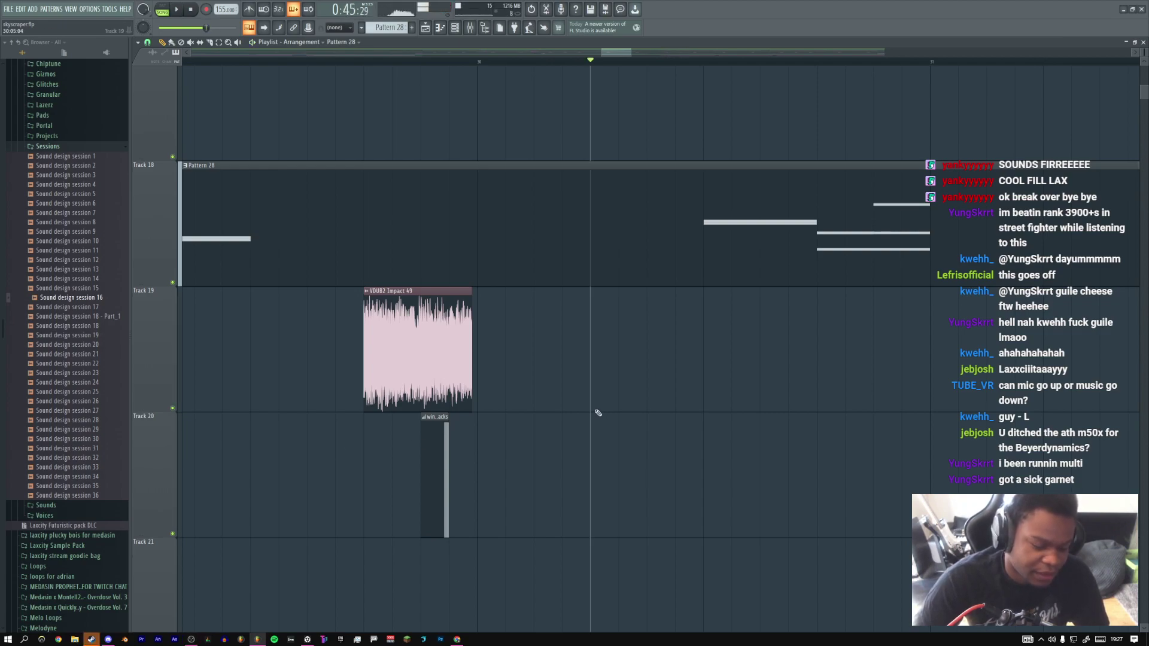
pyautogui.press('space')
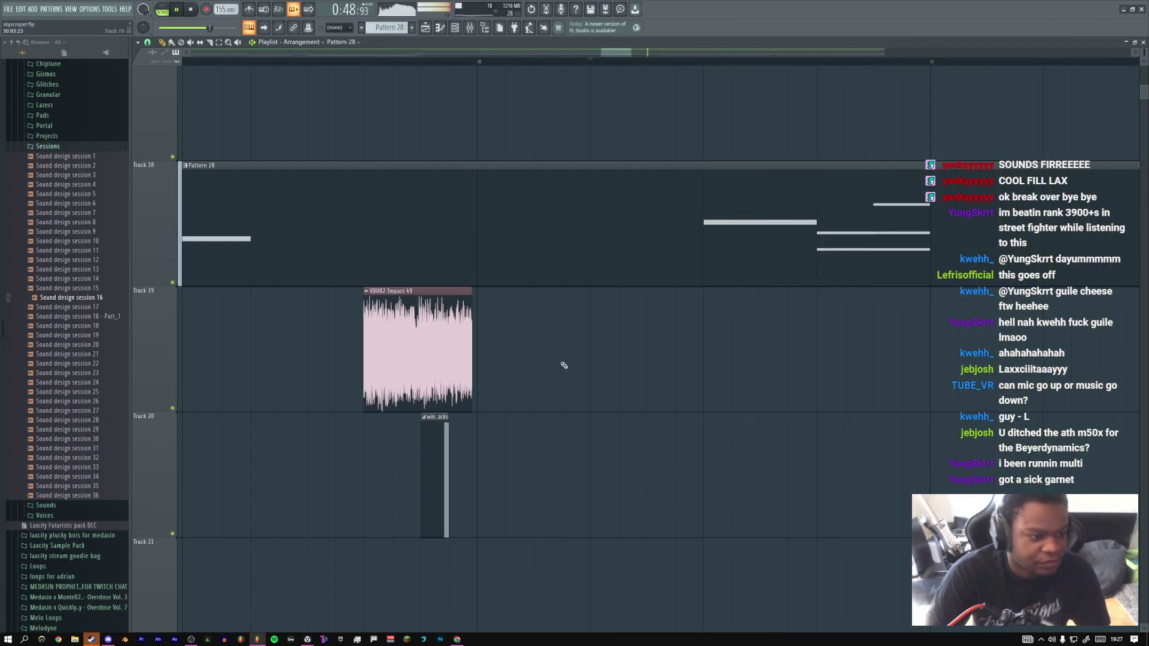
# Play the arrangement from just before bar 17, and restart playback around bar 21 at the start of Pattern 28
pyautogui.keyDown('ctrl'); pyautogui.rightClick(564, 365); pyautogui.keyUp('ctrl')
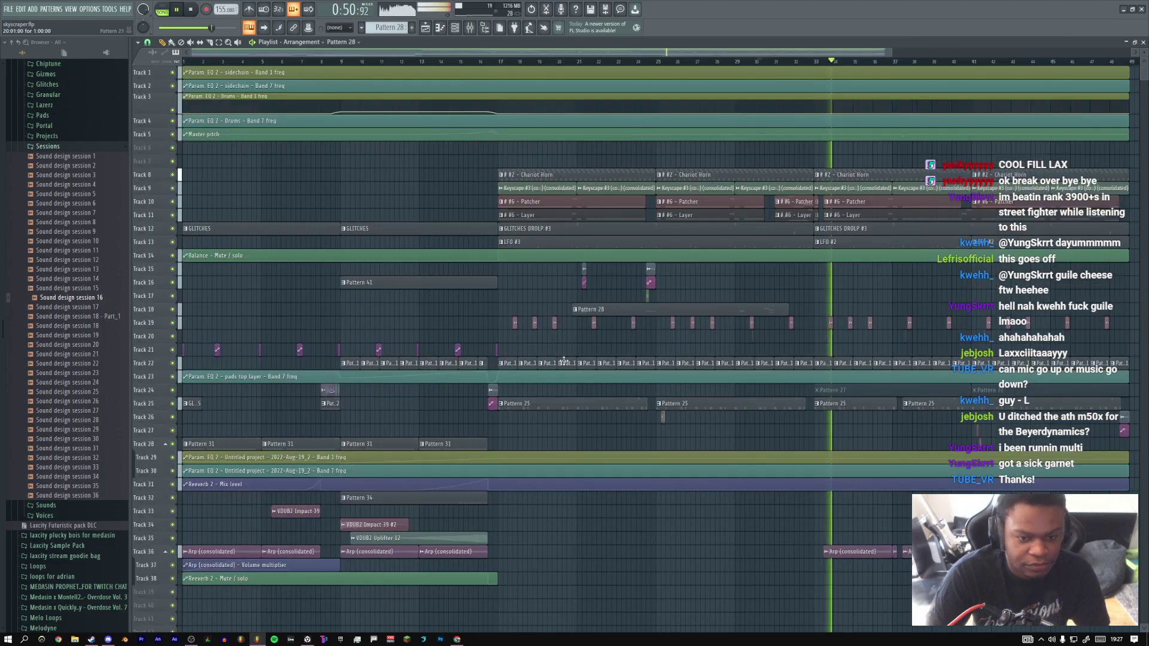
pyautogui.click(494, 62)
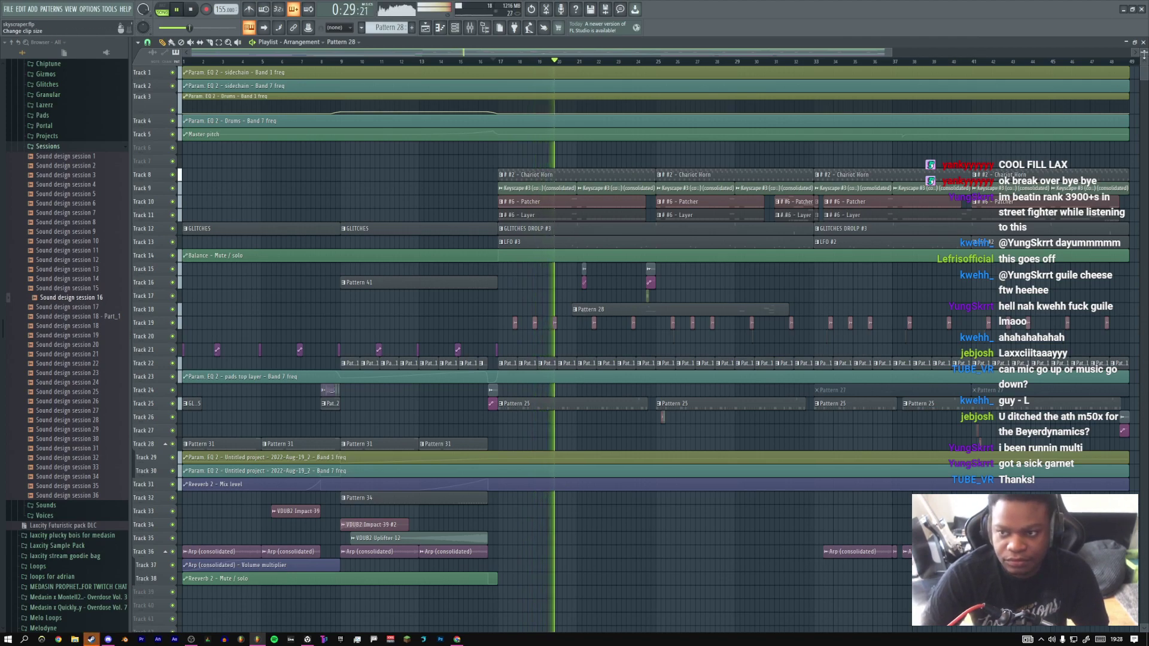
pyautogui.scroll(3, 757, 243)
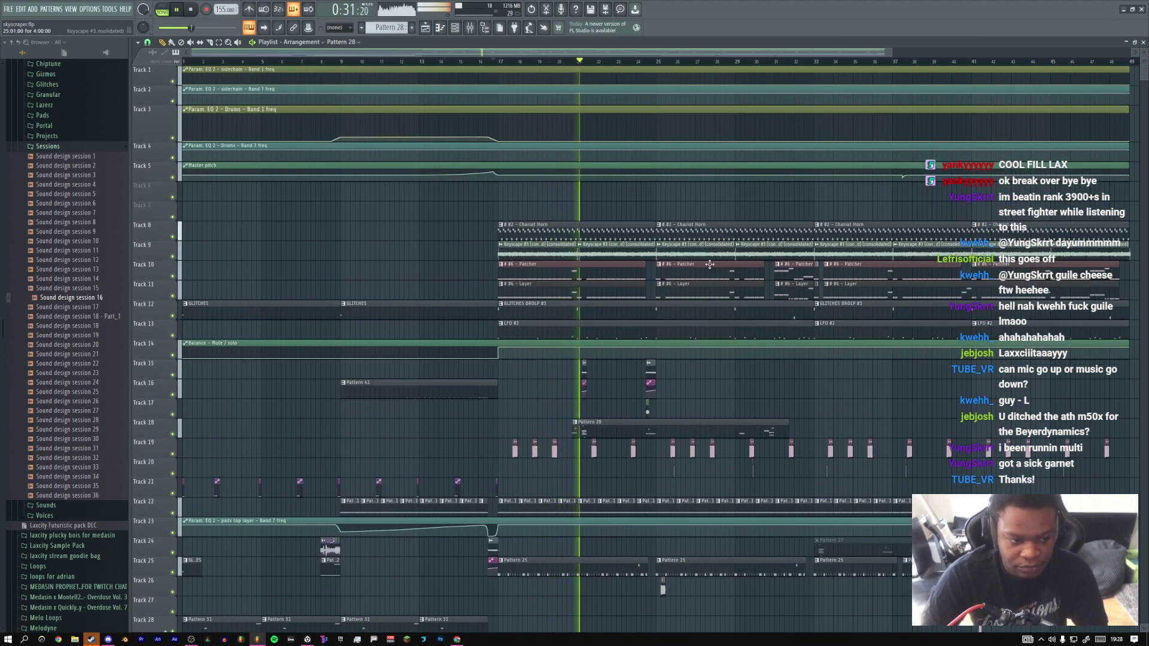
pyautogui.press('space')
pyautogui.click(589, 68)
pyautogui.click(583, 62)
pyautogui.press('space')
# Open Pattern 28's notes, check the Fruity parametric EQ 2 on its mixer track during playback, and return to the playlist
pyautogui.doubleClick(585, 430)
pyautogui.press('space')
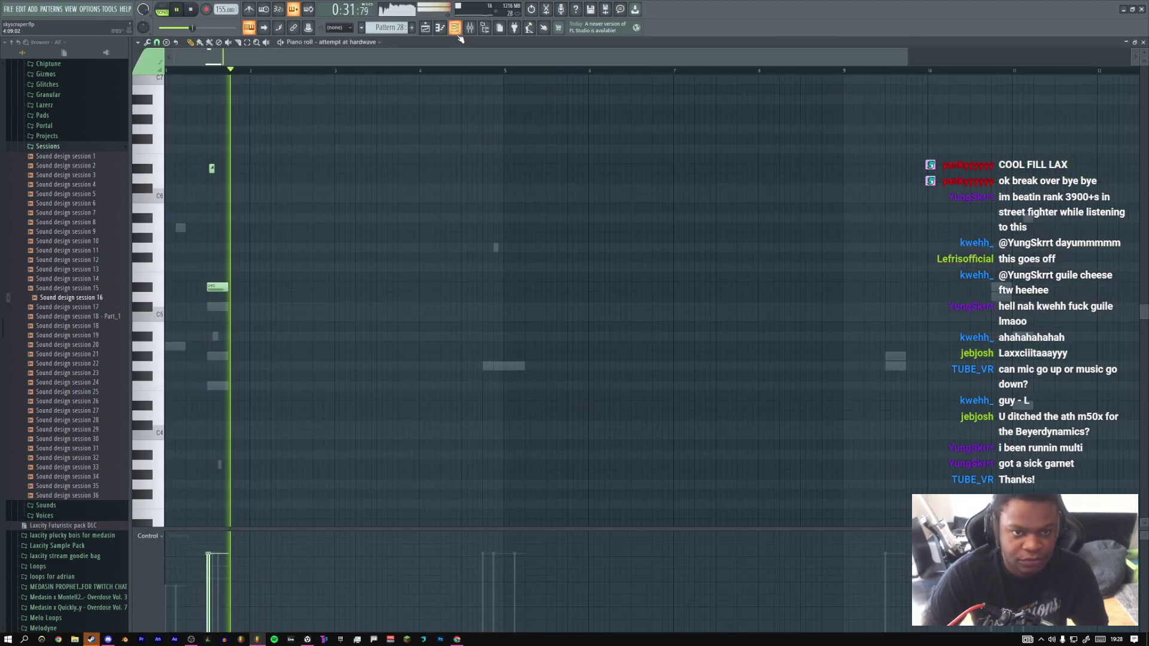
pyautogui.press('F9')
pyautogui.click(1065, 118)
pyautogui.press('space')
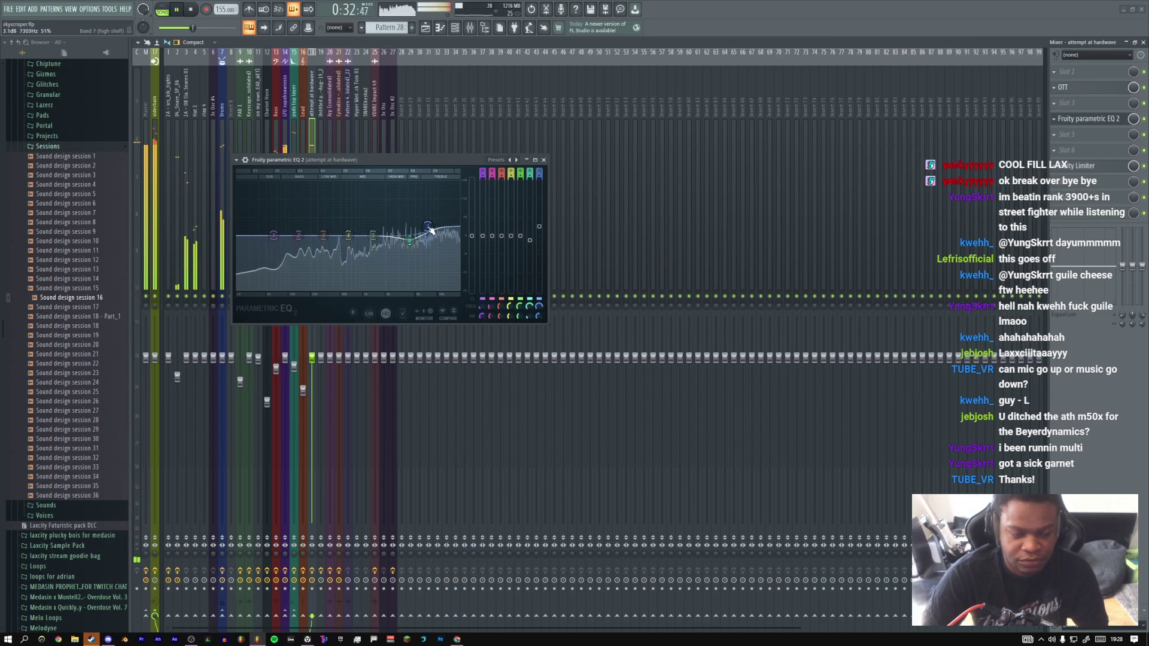
pyautogui.click(544, 160)
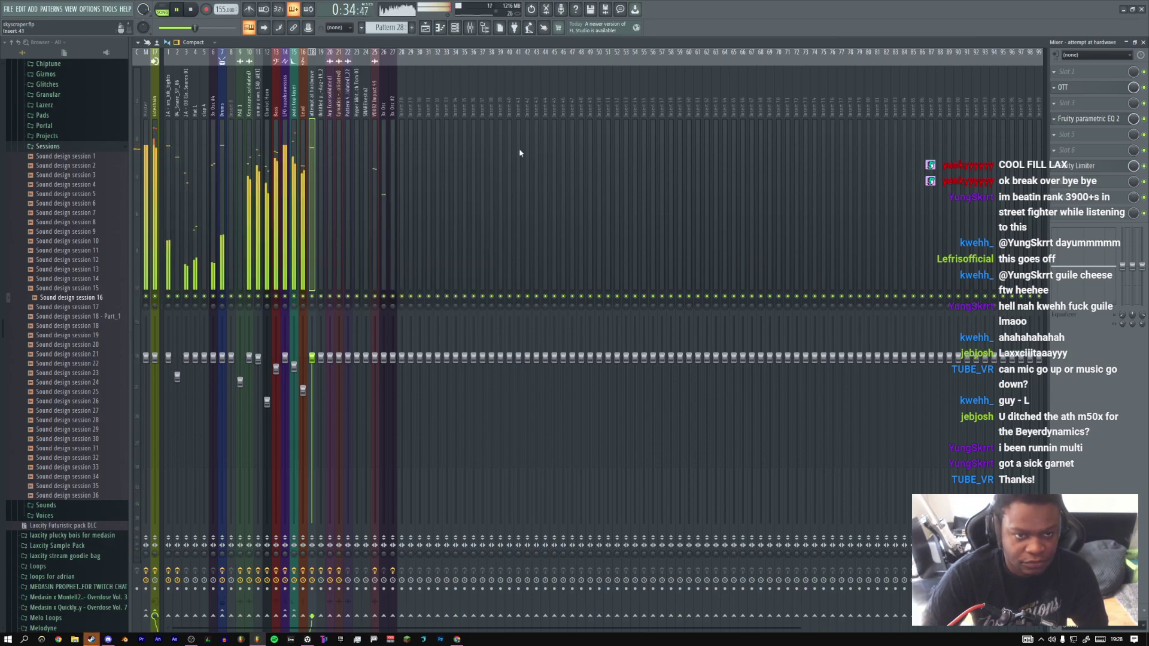
pyautogui.click(426, 27)
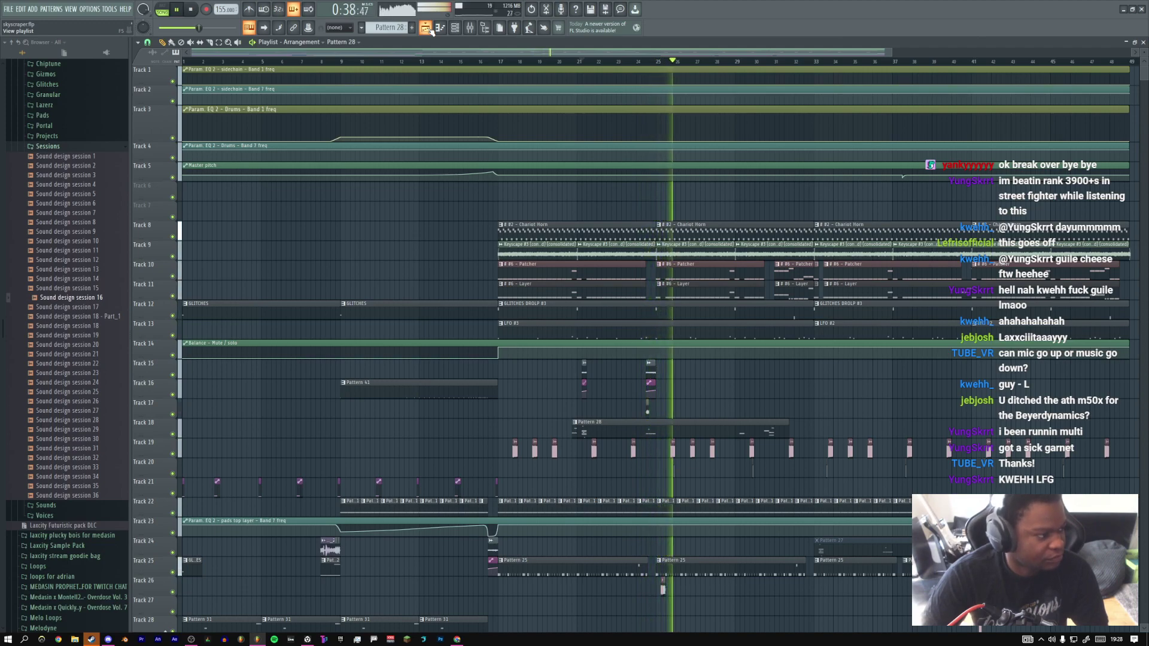
pyautogui.press('space')
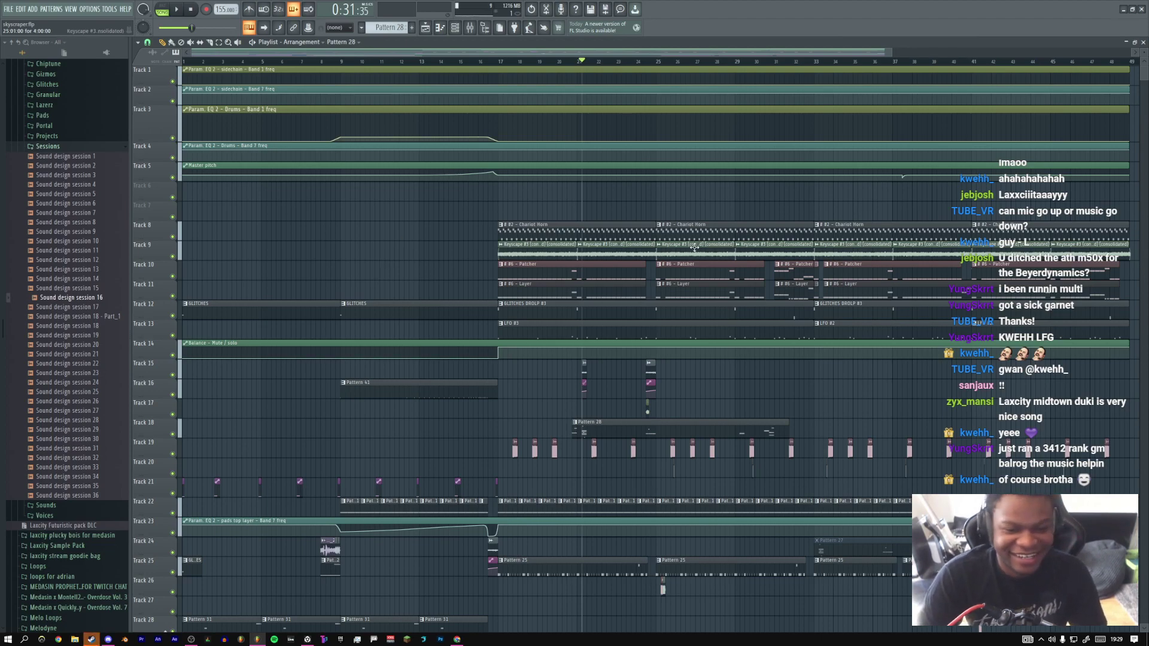
# Reposition the playhead at the start of the drop at bar 17 and play from there
pyautogui.moveTo(487, 66); pyautogui.dragTo(632, 76)
pyautogui.click(444, 61)
pyautogui.moveTo(336, 62); pyautogui.dragTo(828, 88)
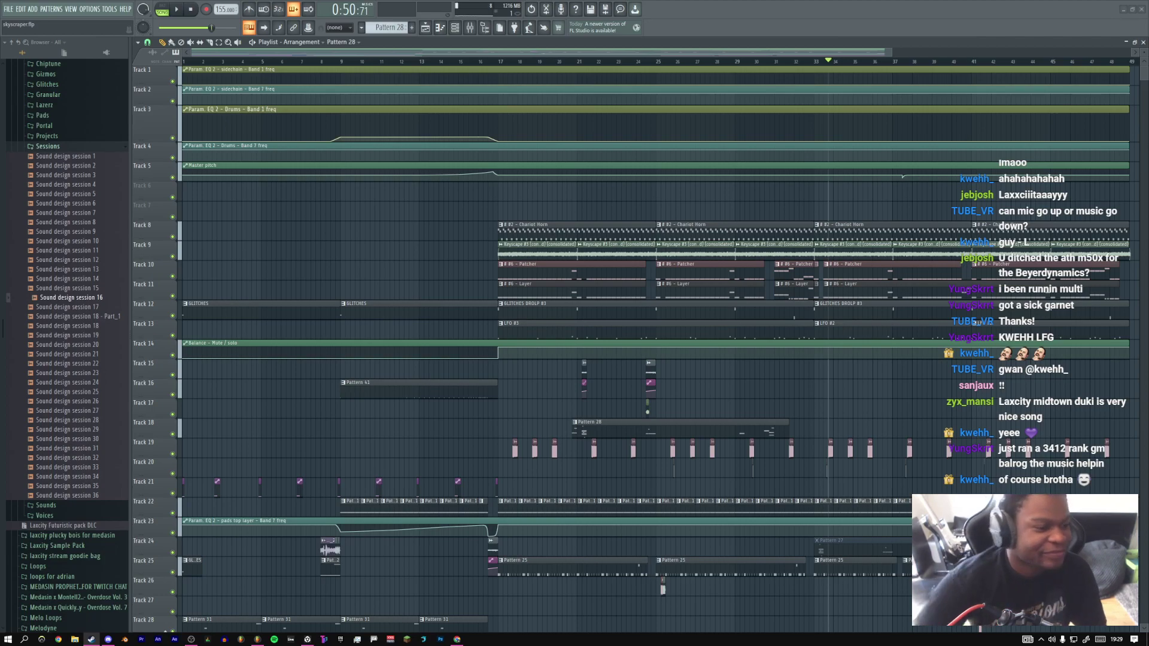
pyautogui.moveTo(587, 56)
pyautogui.mouseDown()
pyautogui.moveTo(723, 56)
pyautogui.moveTo(582, 58)
pyautogui.mouseUp()
pyautogui.moveTo(642, 158)
pyautogui.mouseDown()
pyautogui.moveTo(544, 173)
pyautogui.moveTo(619, 171)
pyautogui.mouseUp()
pyautogui.click(452, 61)
pyautogui.press('space')
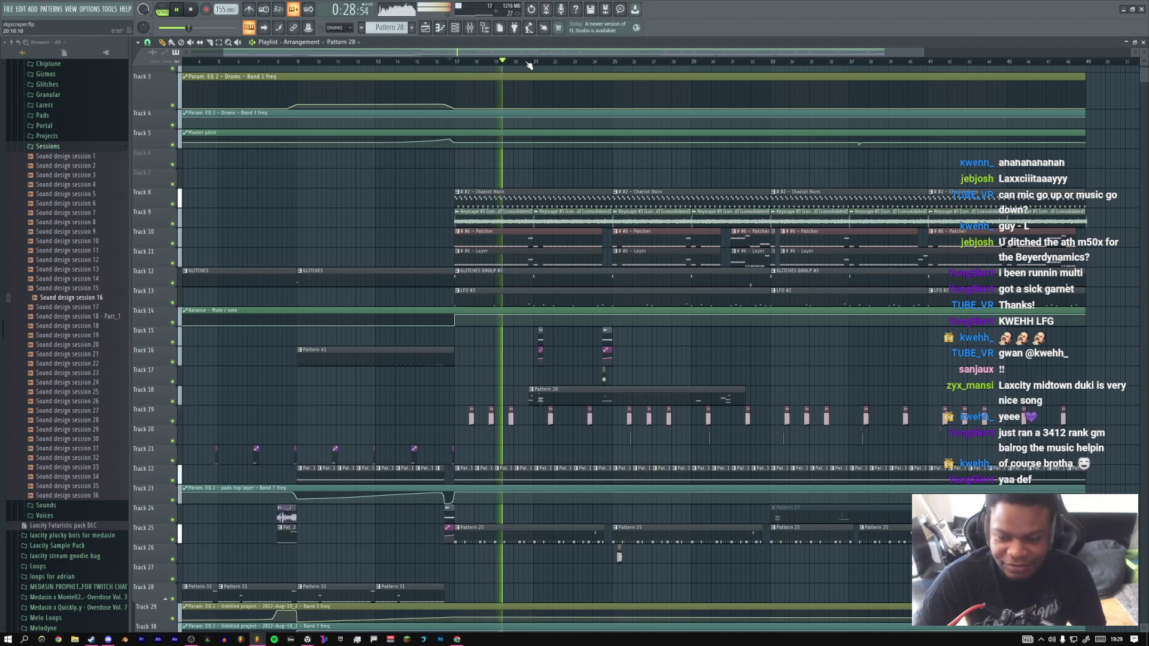
# Audition the fills around bars 24 and 30 of the arrangement
pyautogui.click(619, 63)
pyautogui.click(602, 62)
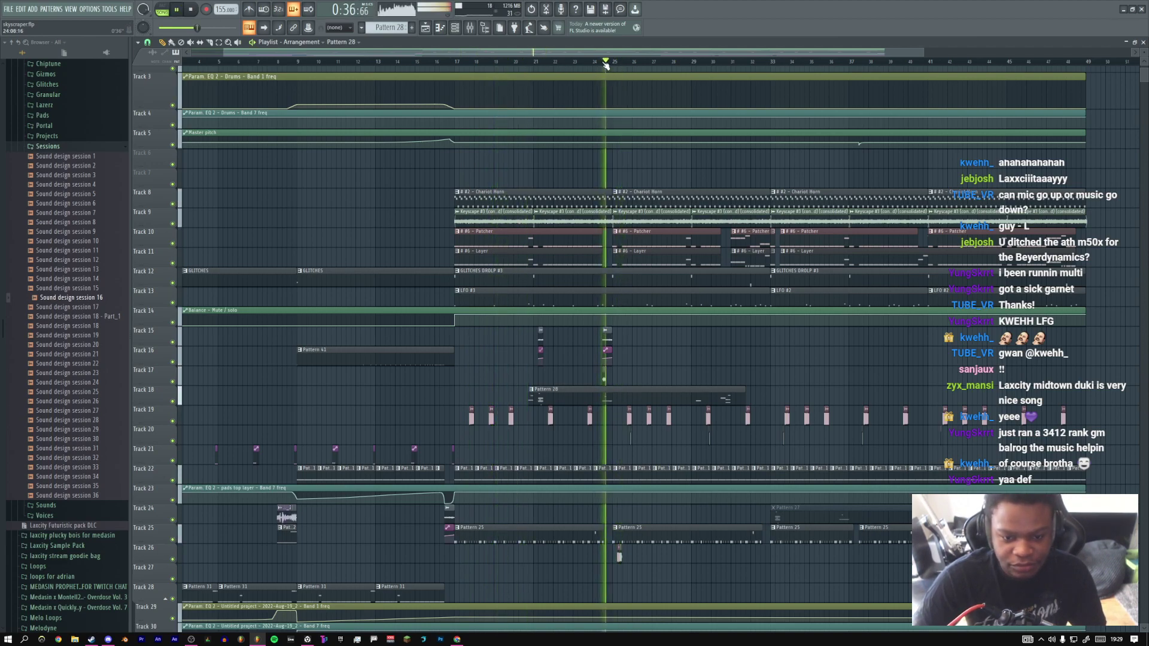
pyautogui.click(704, 62)
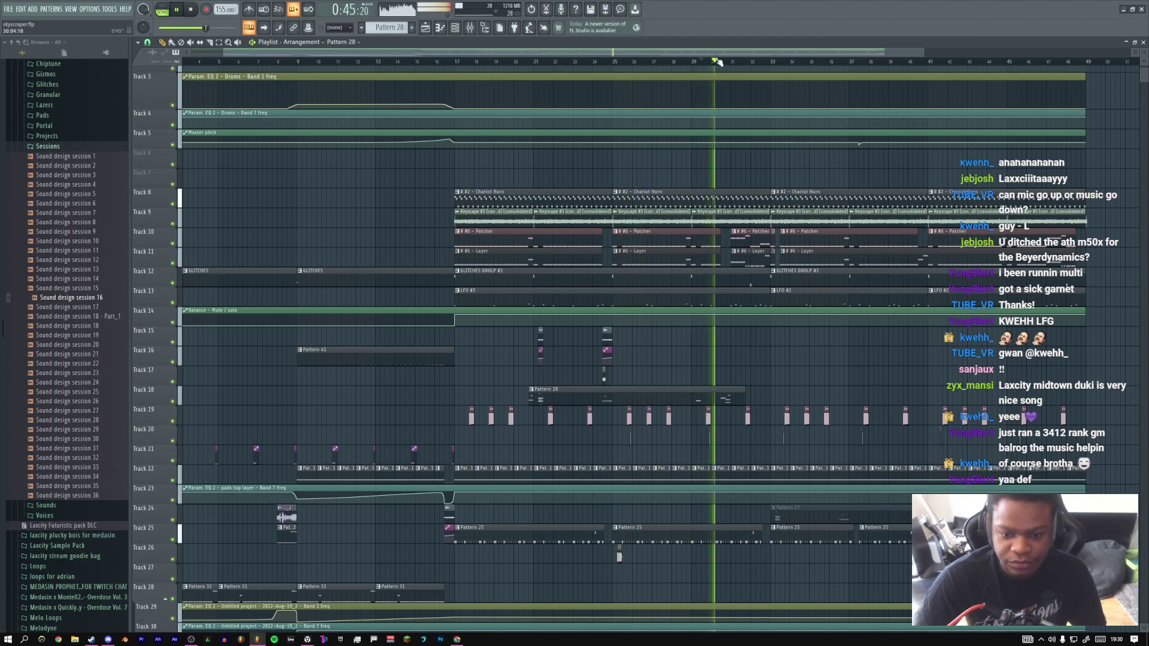
pyautogui.click(711, 62)
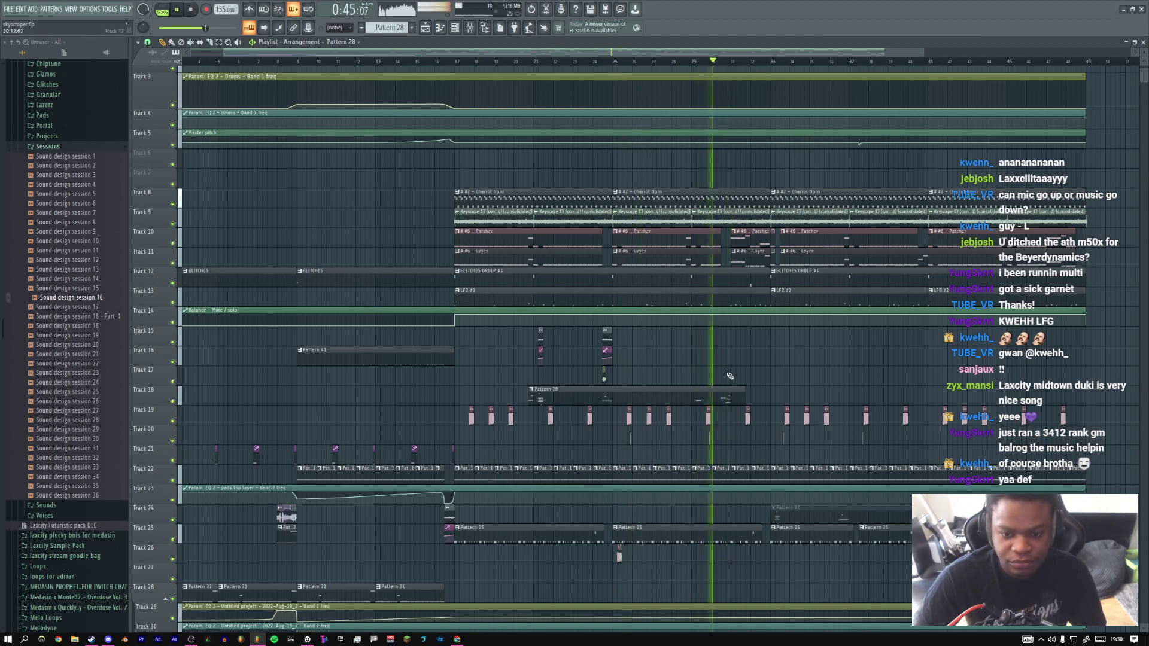
# Open Pattern 28's Just A Gent notes, check the channel rack and return to the playlist
pyautogui.doubleClick(722, 398)
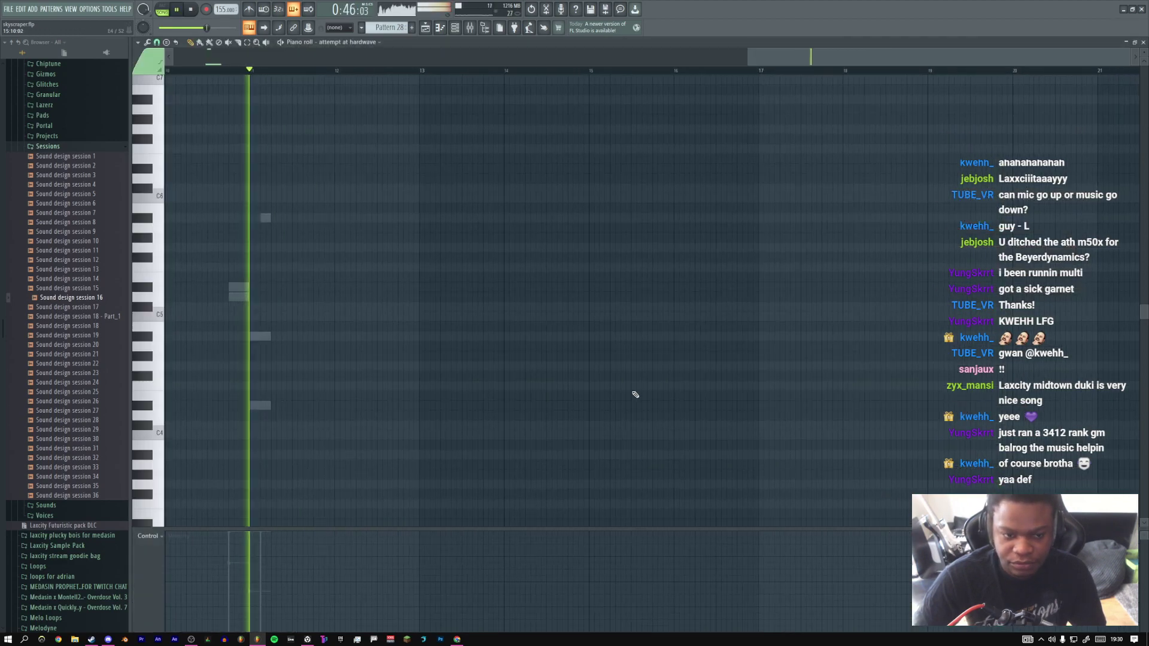
pyautogui.doubleClick(338, 301)
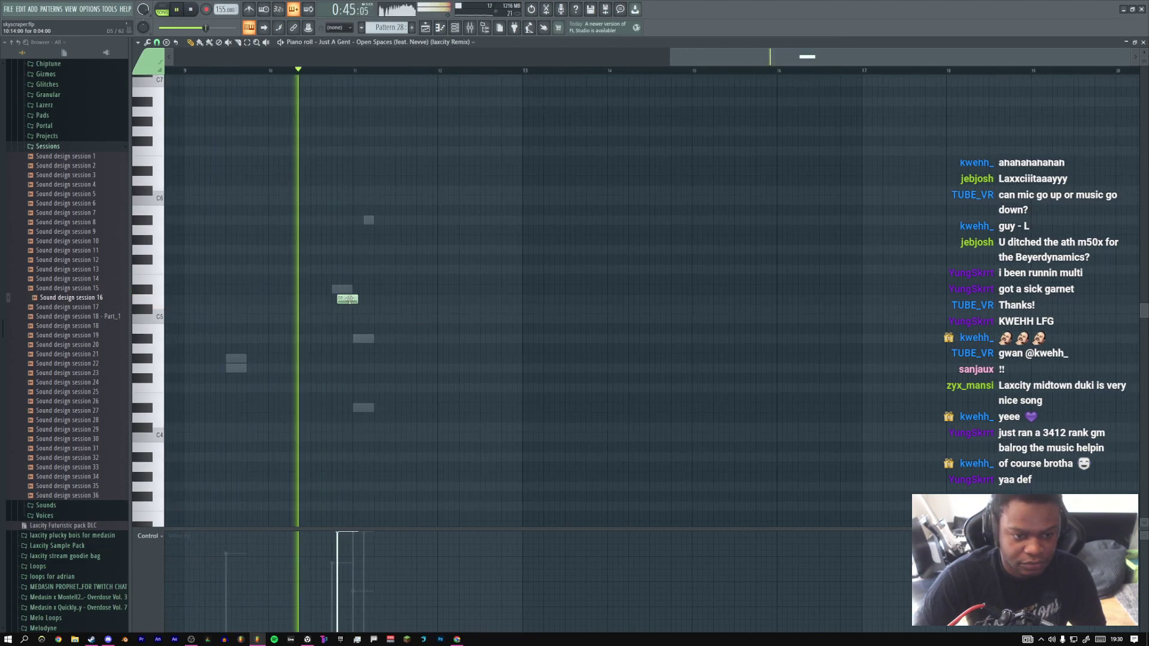
pyautogui.press('space')
pyautogui.press('F6')
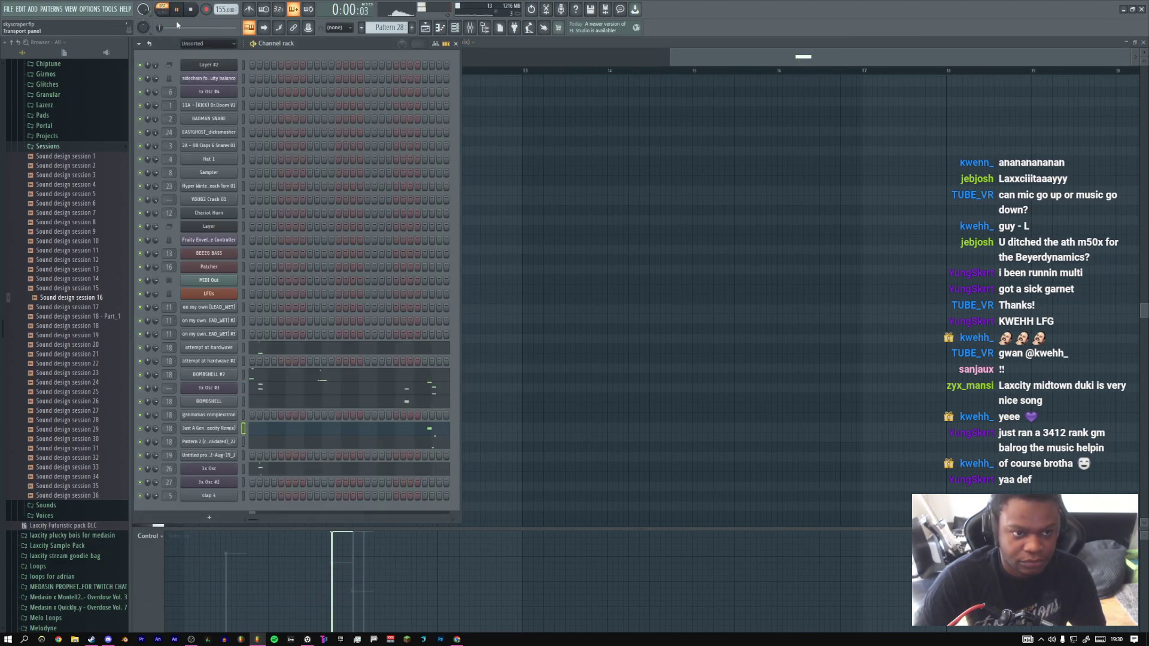
pyautogui.press('F6')
pyautogui.press('space')
pyautogui.press('F5')
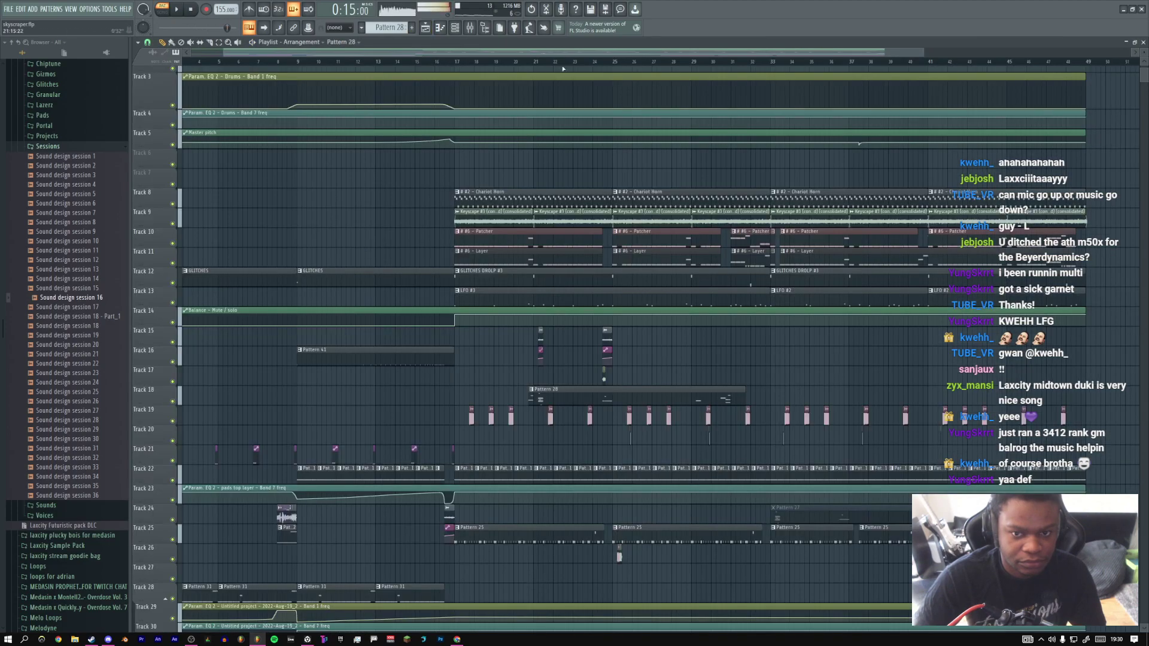
# Play the fill around bar 31 and open Pattern 28's Just A Gent notes alongside the channel rack
pyautogui.click(723, 70)
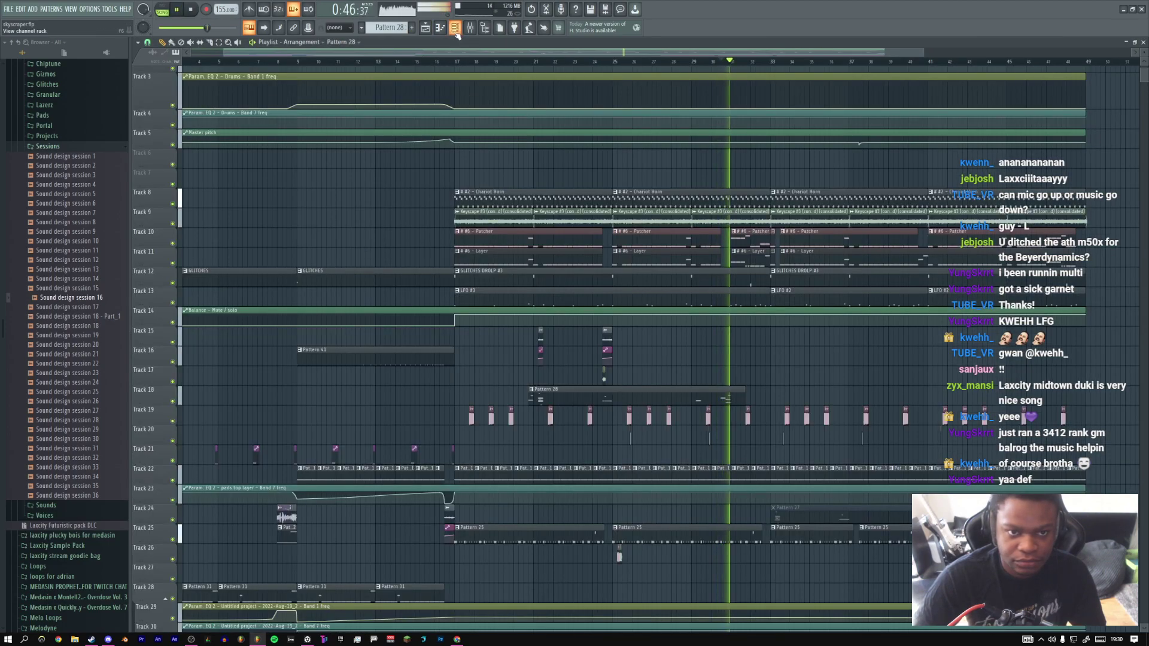
pyautogui.press('F6')
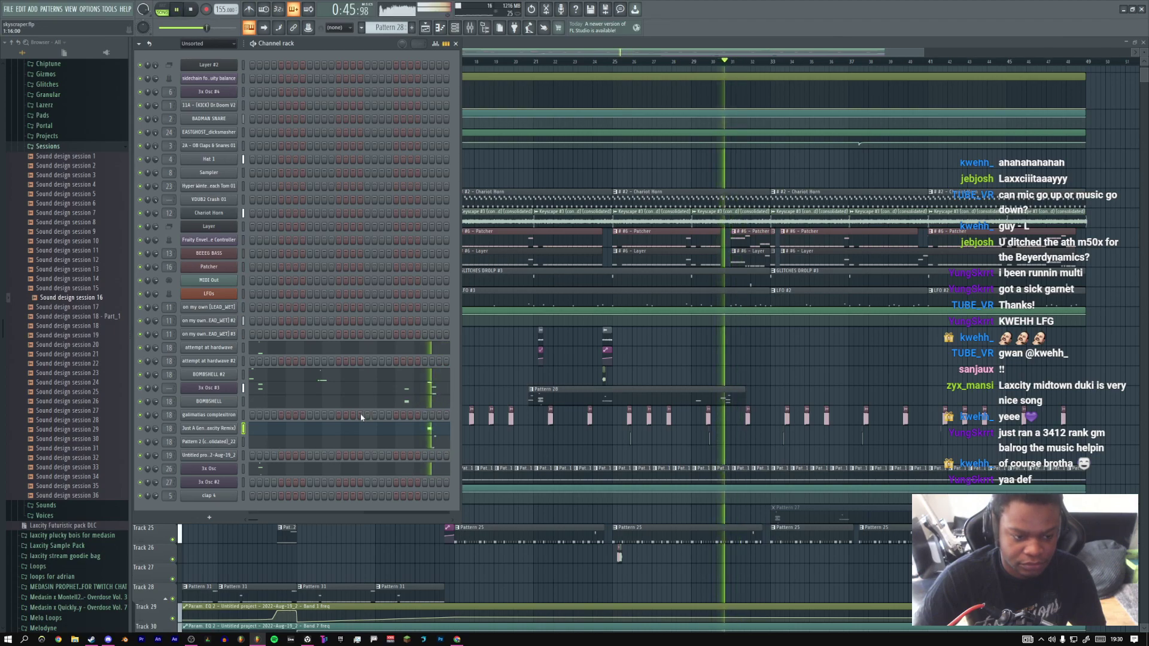
pyautogui.press('space')
pyautogui.click(429, 431)
pyautogui.press('space')
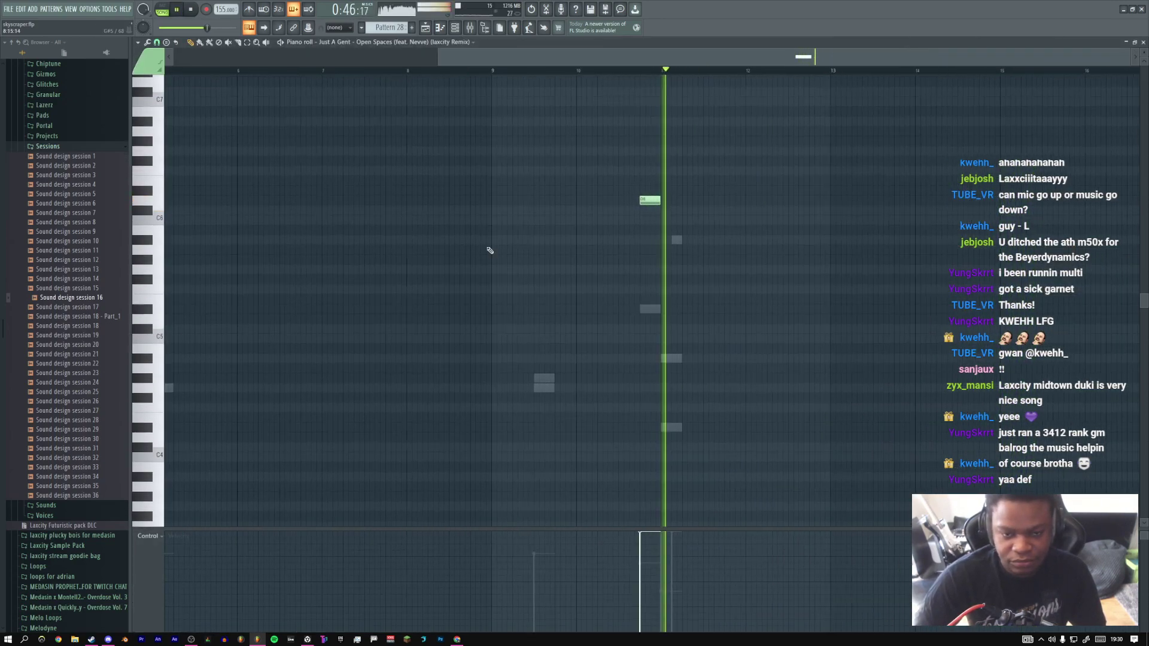
pyautogui.press('space')
pyautogui.press('F6')
pyautogui.press('space')
pyautogui.press('space')
pyautogui.press('space')
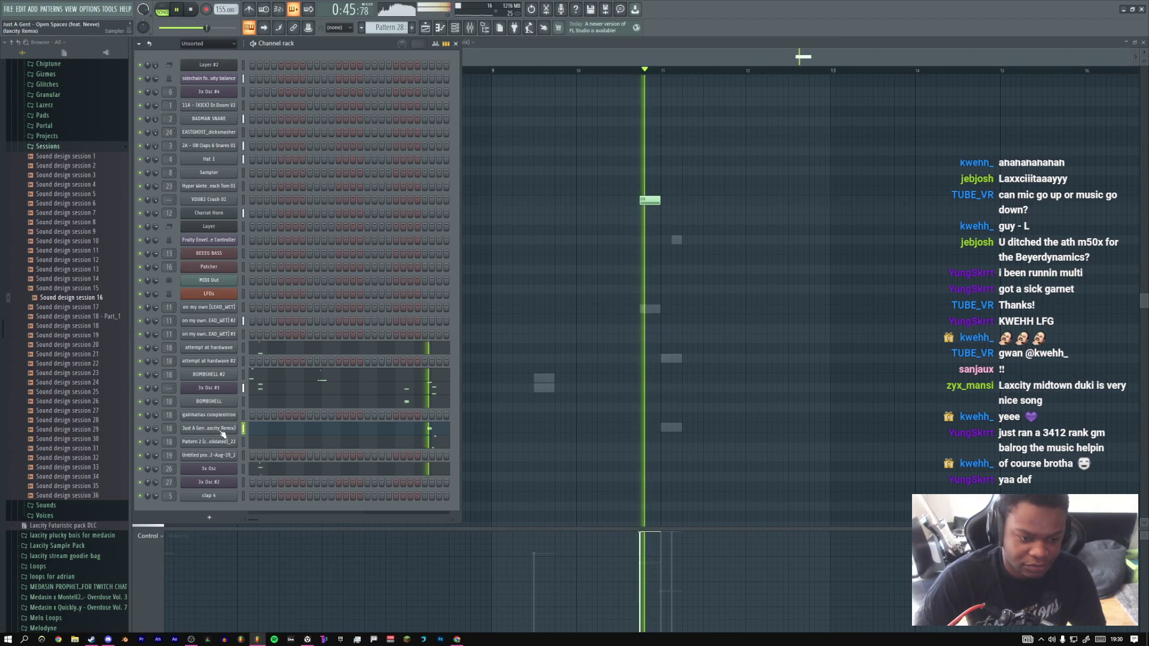
# Open the Just A Gent channel's envelope settings and reshape the Mod Y envelope with more attack and a 38% modulation amount
pyautogui.click(222, 429)
pyautogui.click(492, 231)
pyautogui.press('space')
pyautogui.press('space')
pyautogui.click(518, 250)
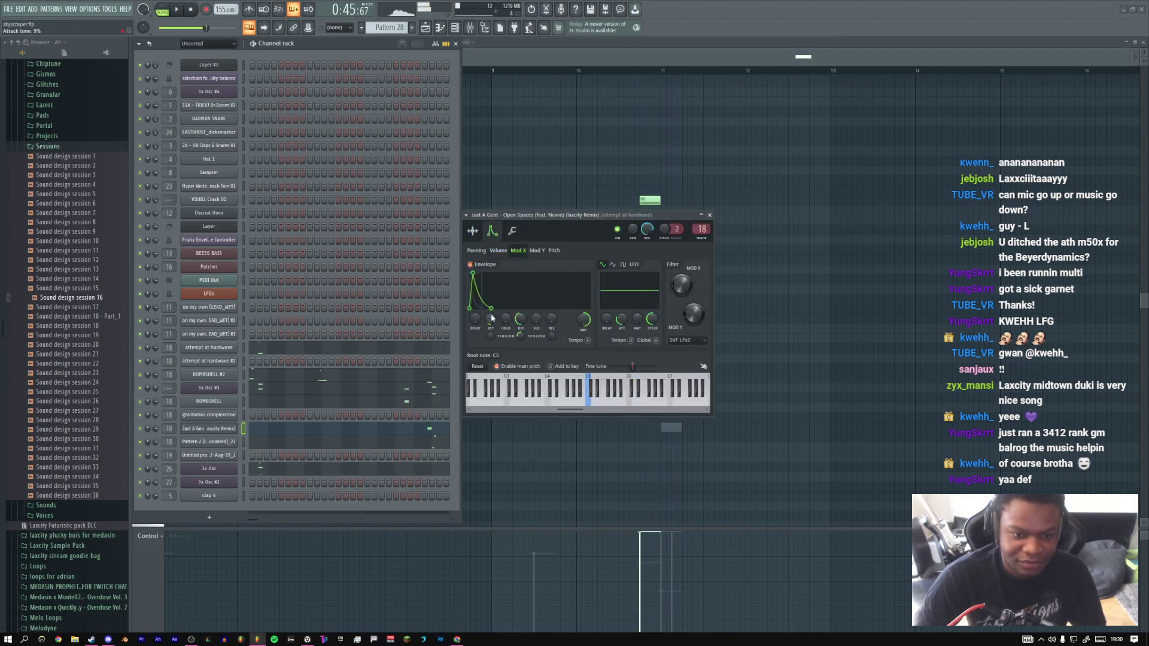
pyautogui.click(536, 250)
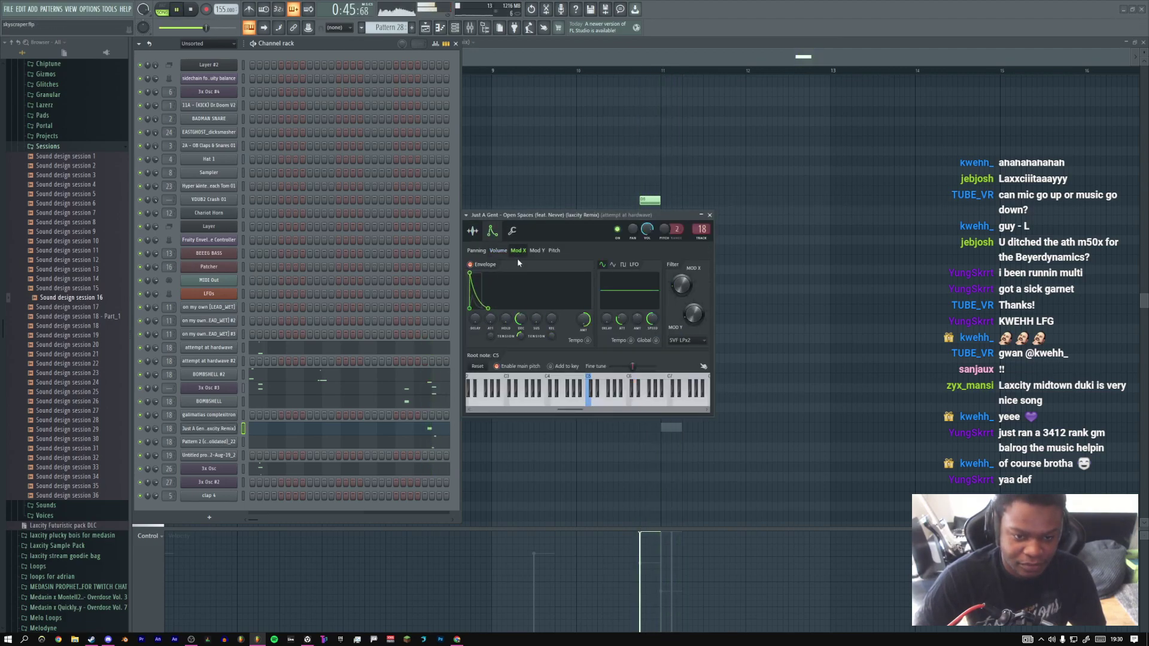
pyautogui.moveTo(488, 322); pyautogui.dragTo(490, 306)
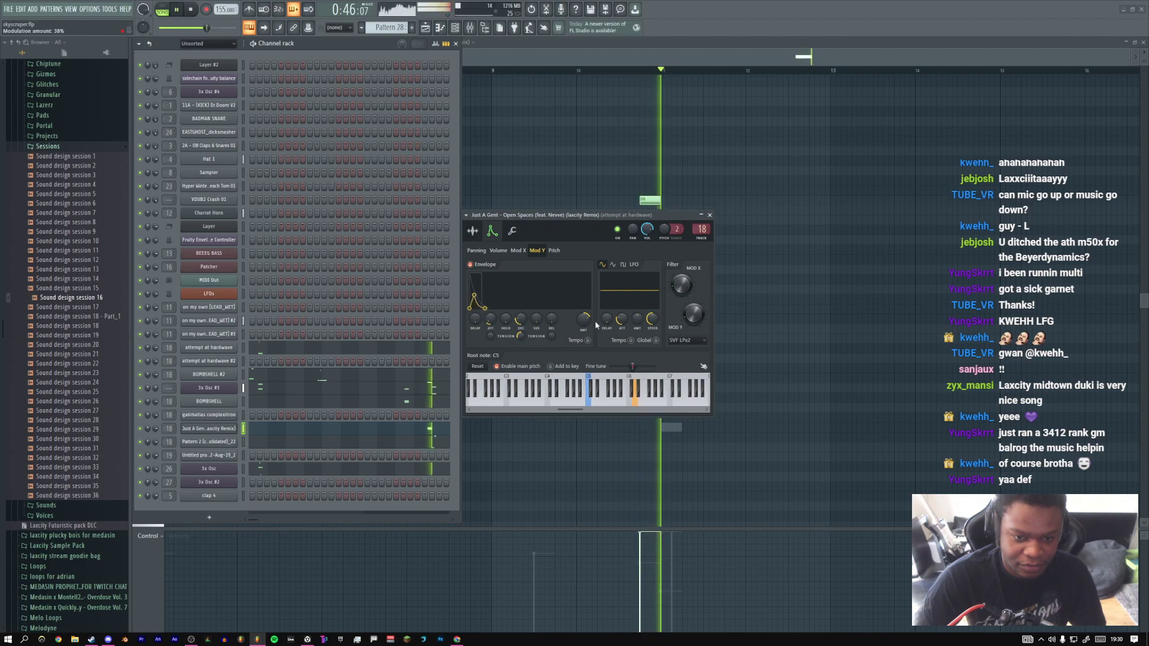
# Adjust the Just A Gent filter's Mod X and Mod Y amounts and switch the filter type to SVF LP
pyautogui.click(518, 251)
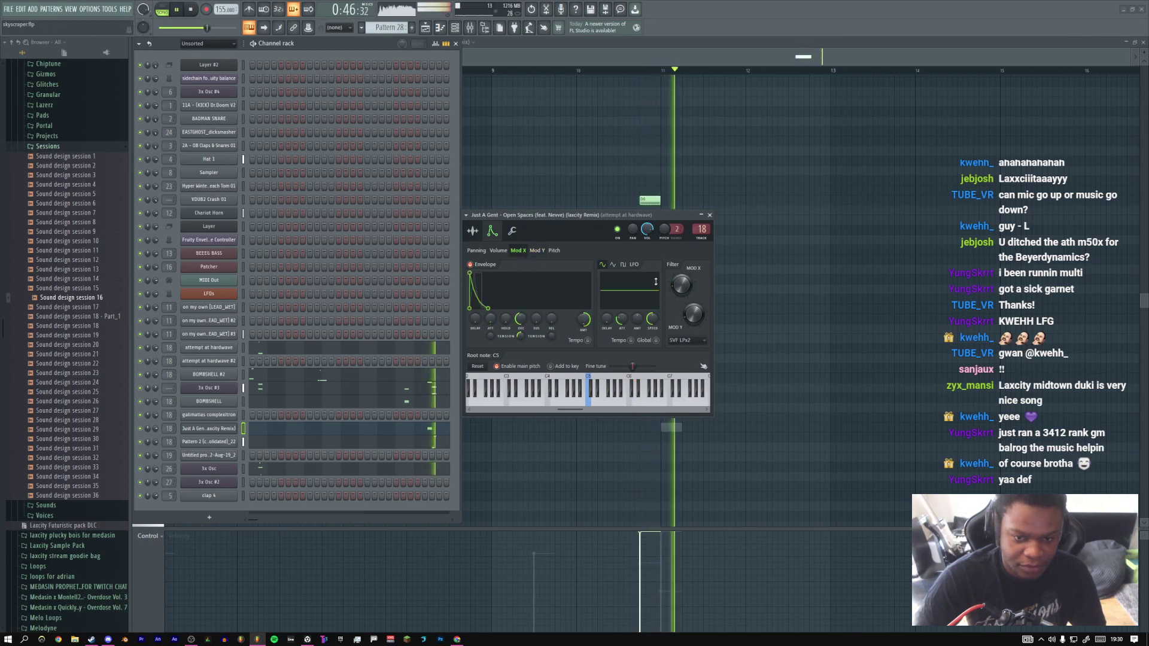
pyautogui.moveTo(680, 285); pyautogui.dragTo(684, 321)
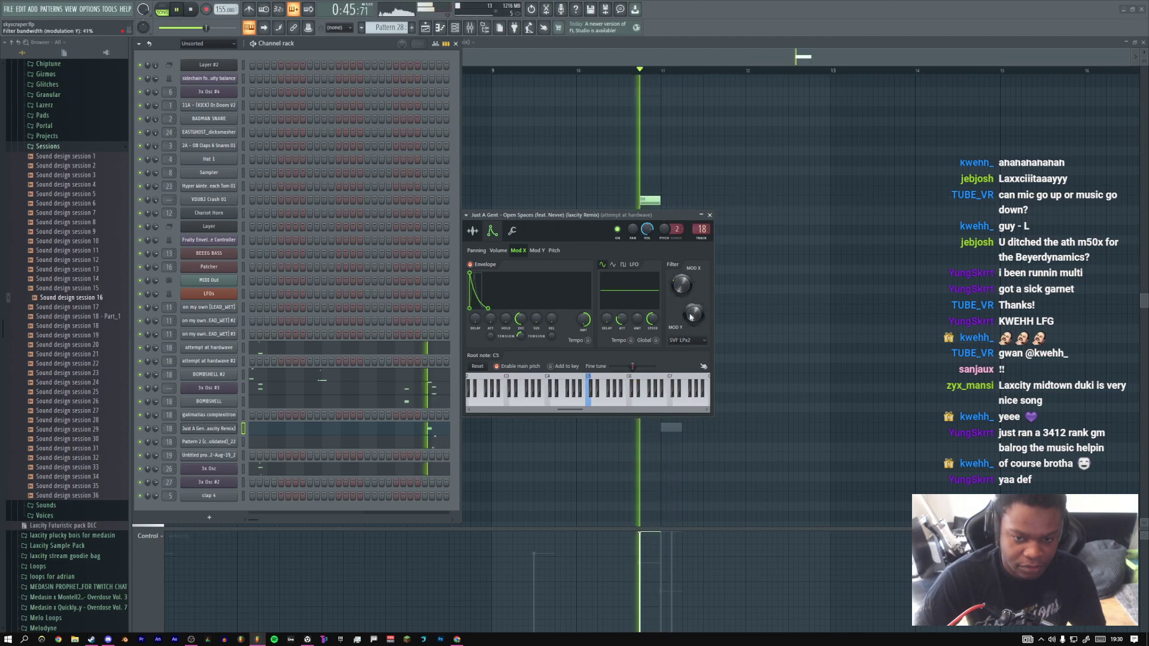
pyautogui.click(690, 339)
pyautogui.click(693, 392)
pyautogui.press('space')
pyautogui.press('space')
pyautogui.press('space')
pyautogui.click(692, 343)
pyautogui.click(698, 382)
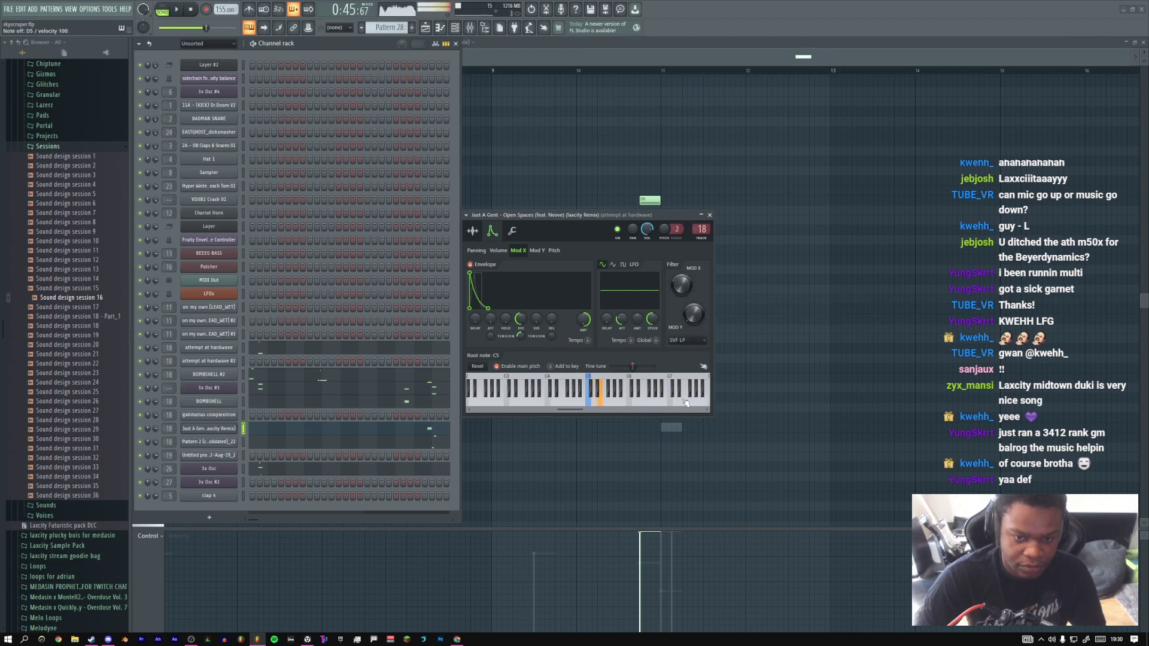
# Fine-tune the Just A Gent sample's start offset to about 23% and adjust its time-stretch multiplier while replaying the fill
pyautogui.click(473, 232)
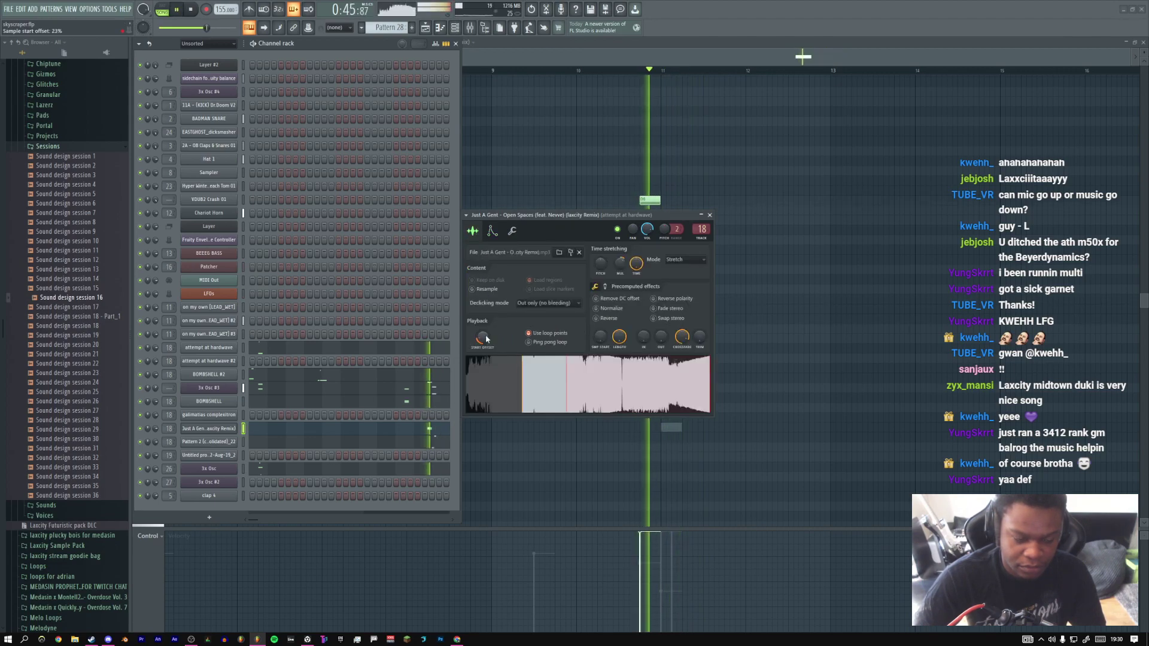
pyautogui.scroll(1, 486, 339)
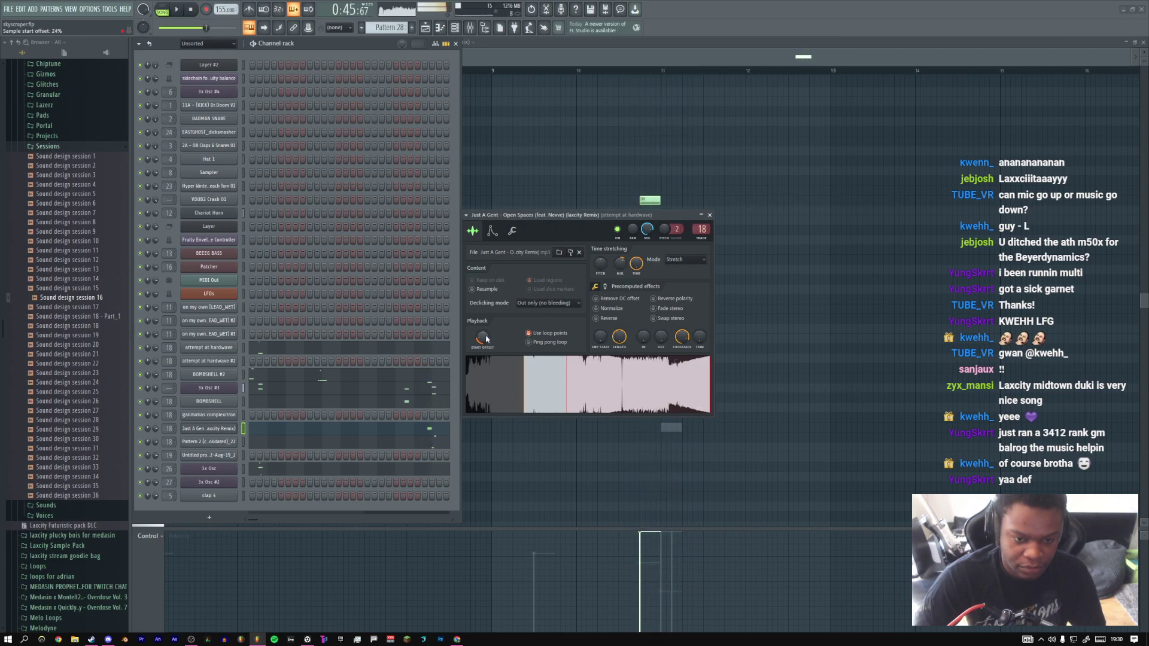
pyautogui.scroll(1, 486, 339)
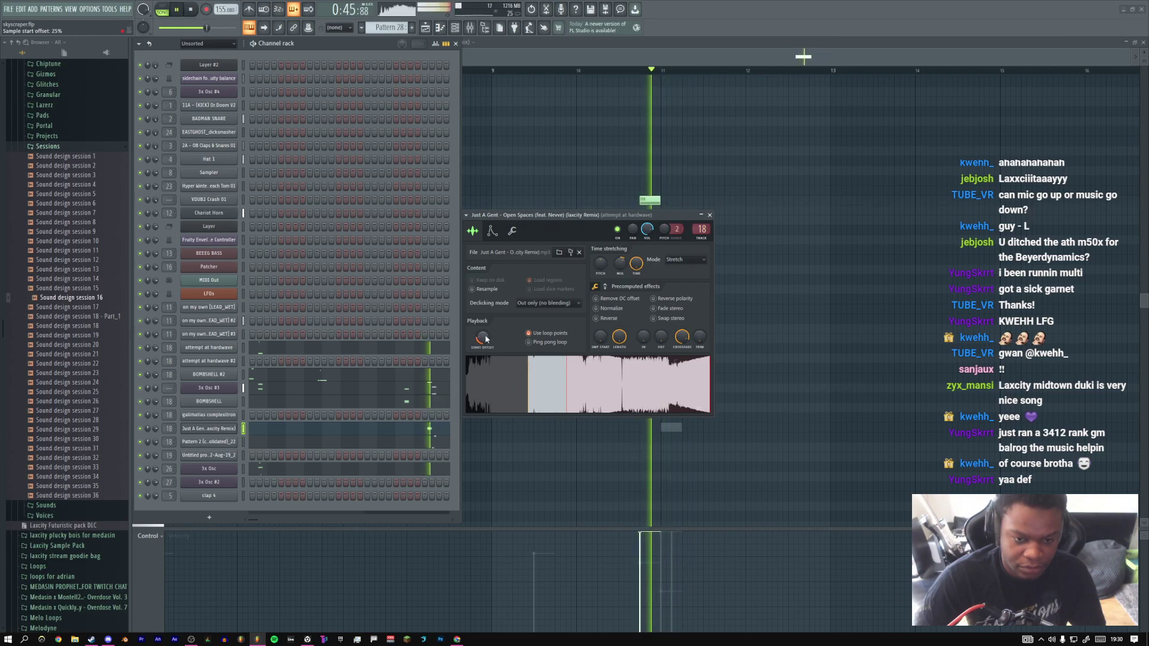
pyautogui.moveTo(620, 263); pyautogui.dragTo(620, 260)
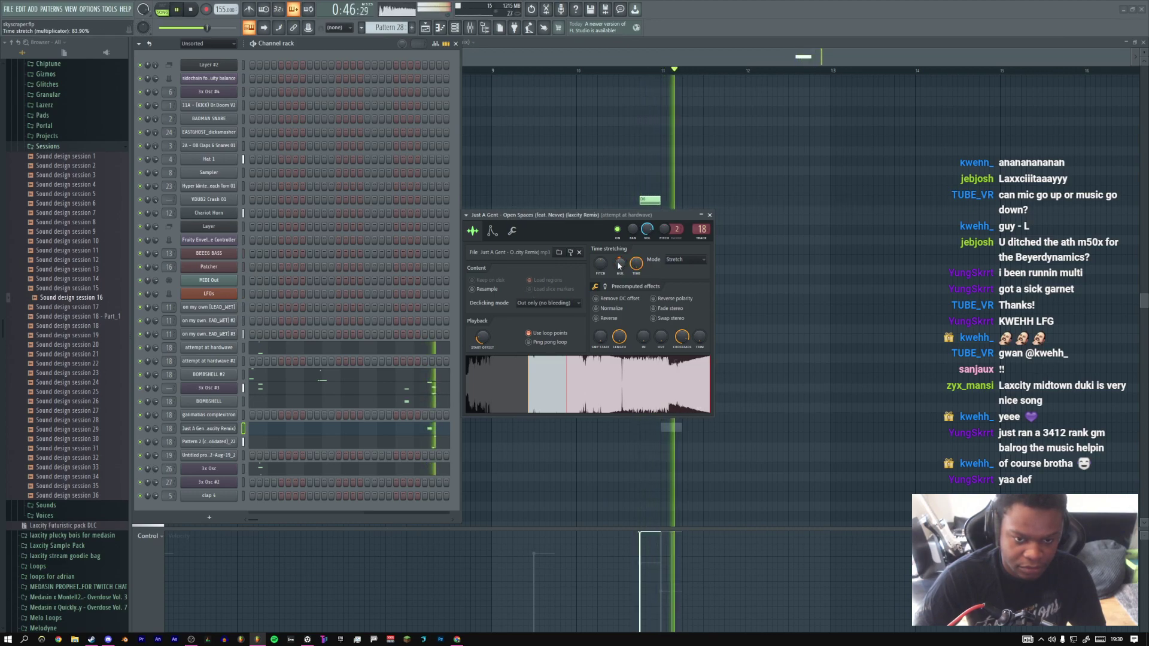
pyautogui.press('space')
pyautogui.press('space')
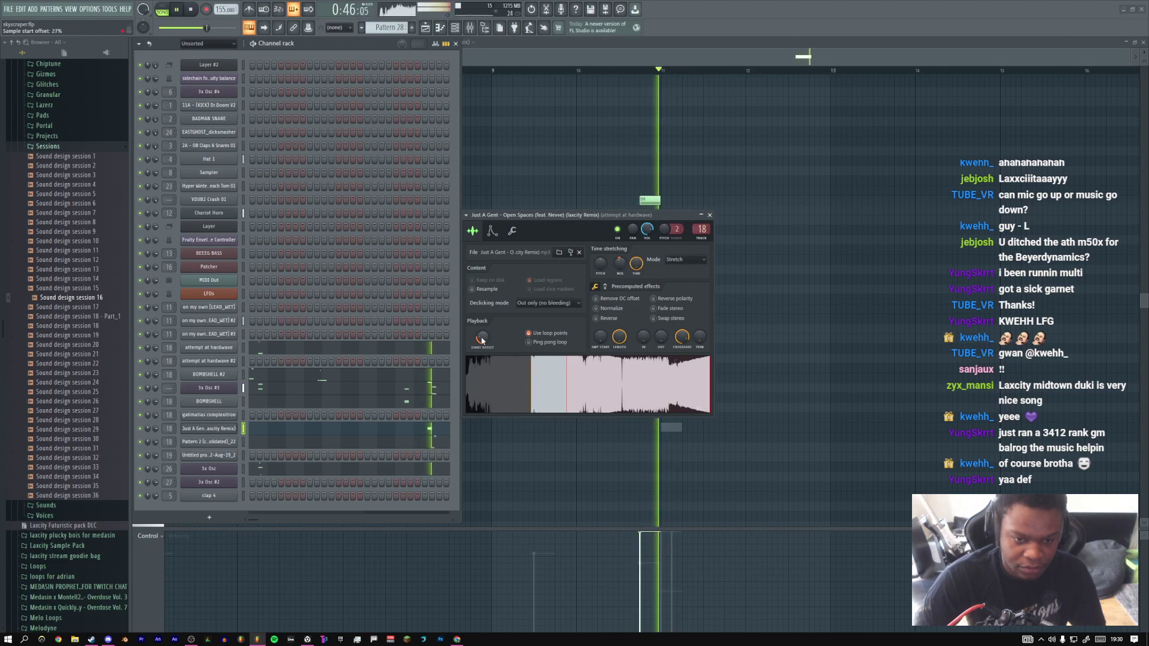
pyautogui.moveTo(482, 342); pyautogui.dragTo(483, 340)
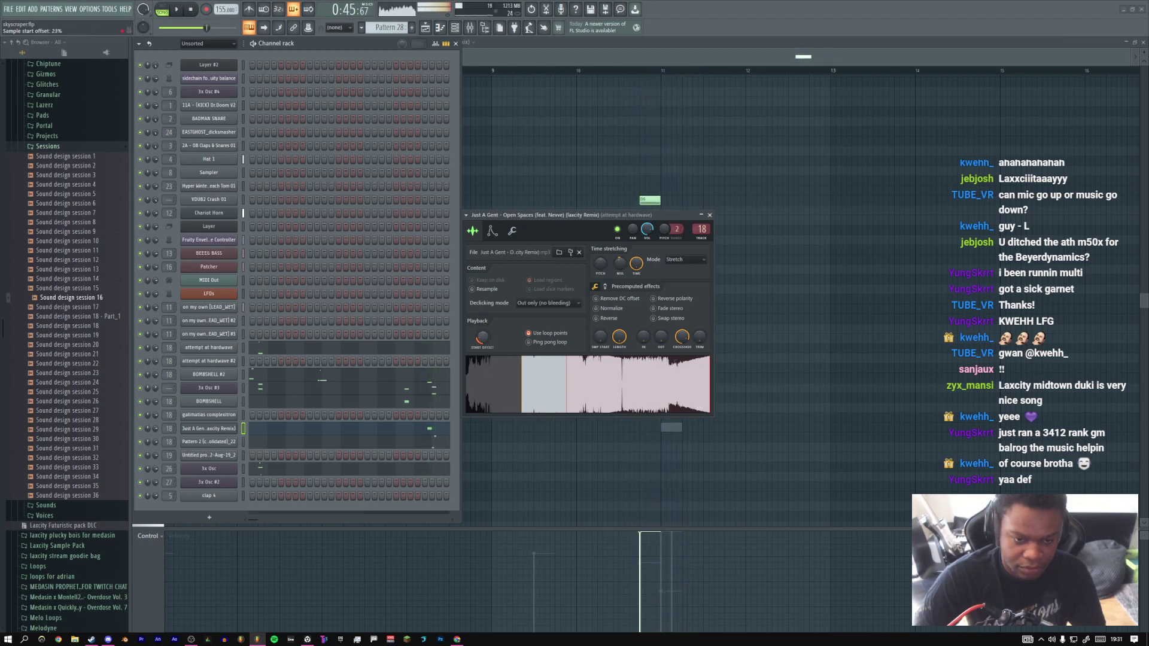
pyautogui.press('space')
pyautogui.press('space')
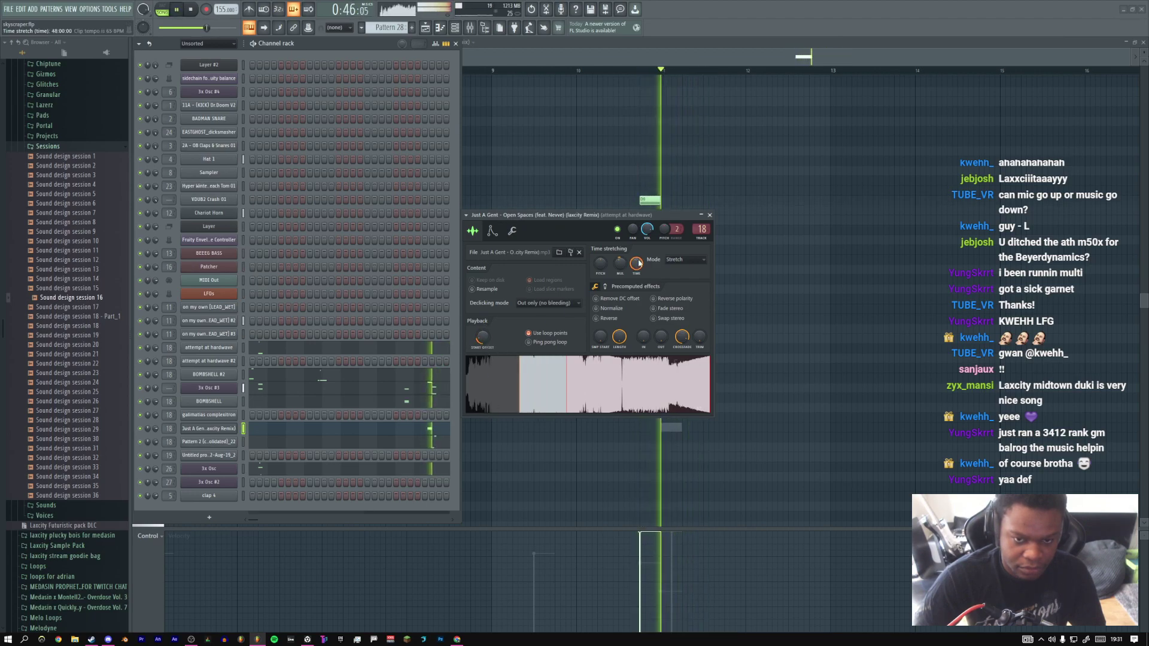
# Close the Just A Gent channel settings, return to the playlist and play the arrangement from about bar 29
pyautogui.click(709, 215)
pyautogui.press('space')
pyautogui.click(441, 28)
pyautogui.click(455, 28)
pyautogui.press('space')
pyautogui.press('space')
pyautogui.click(703, 63)
pyautogui.press('space')
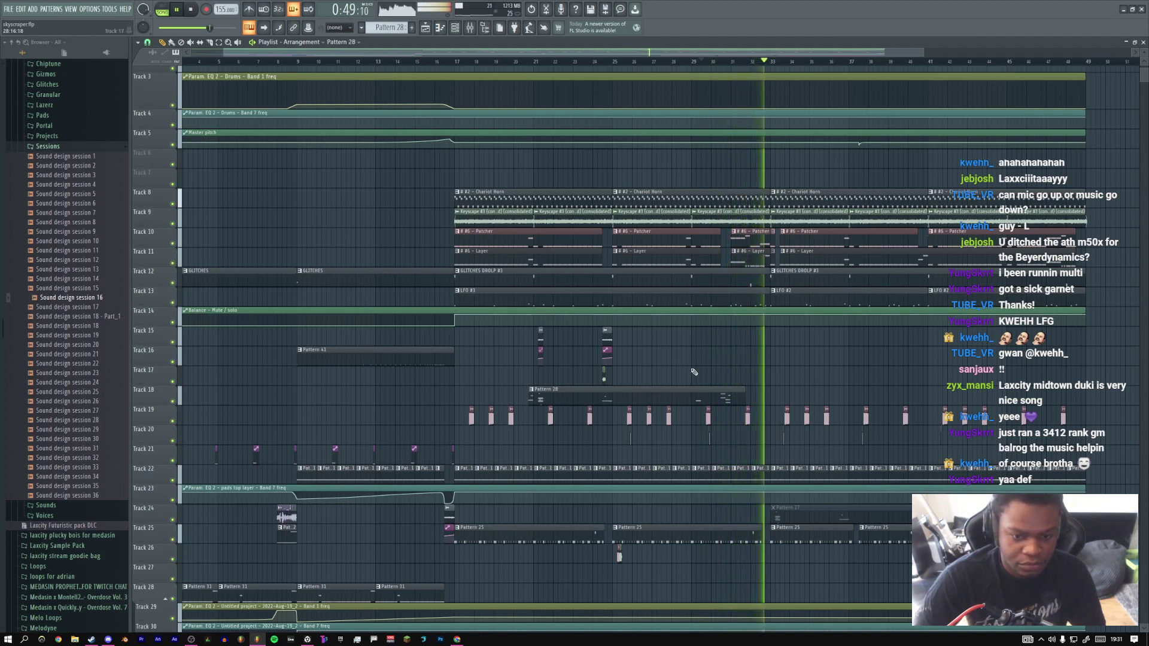
# Audition the transition into bar 33 from several playhead positions between bars 30 and 33
pyautogui.press('space')
pyautogui.click(764, 62)
pyautogui.press('space')
pyautogui.press('space')
pyautogui.click(738, 62)
pyautogui.press('space')
pyautogui.click(716, 62)
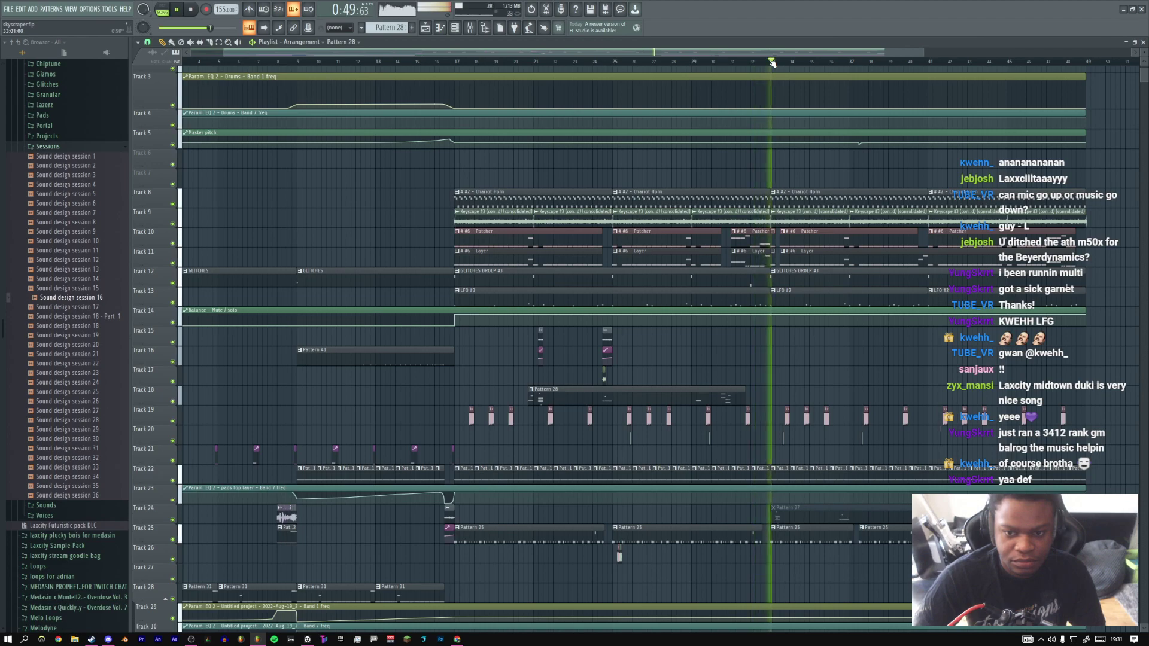
# Leave the Sessions folder, open the Discord folder under SAMPLE PACKS and stop playback
pyautogui.click(46, 136)
pyautogui.scroll(10, 51, 199)
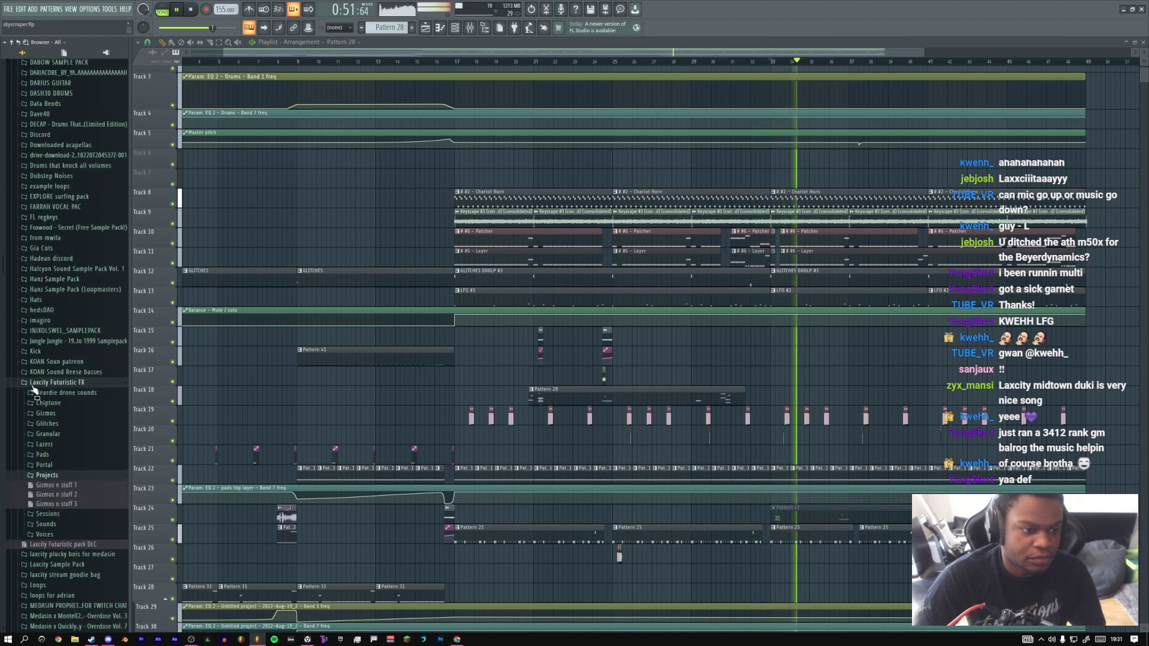
pyautogui.scroll(10, 43, 371)
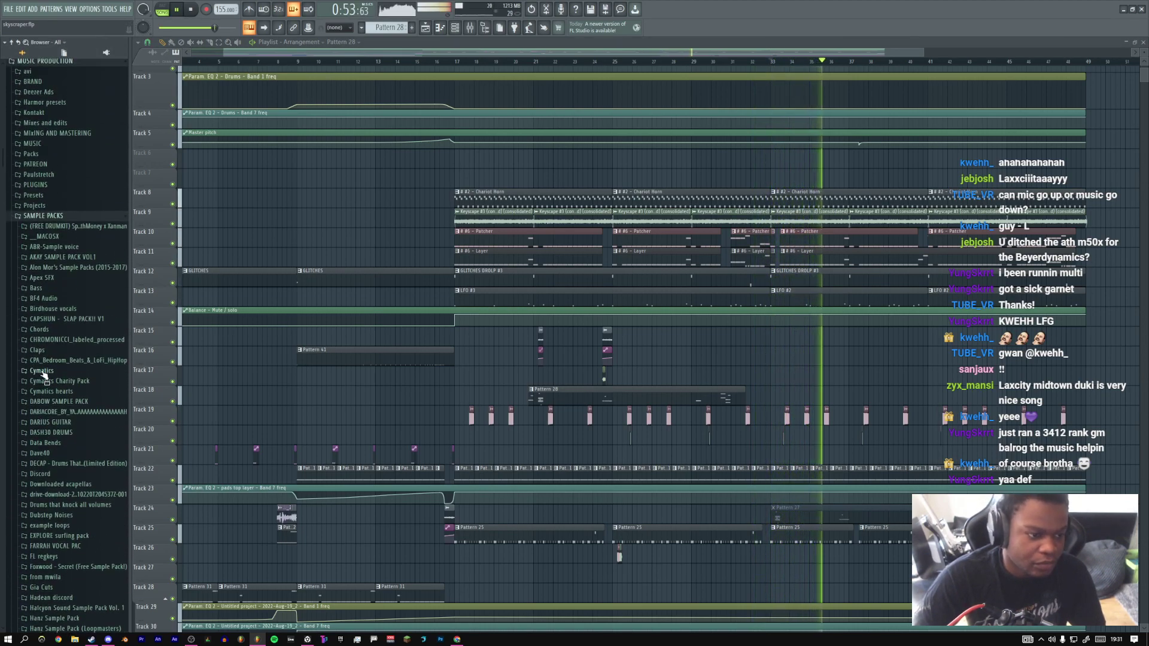
pyautogui.scroll(-3, 43, 375)
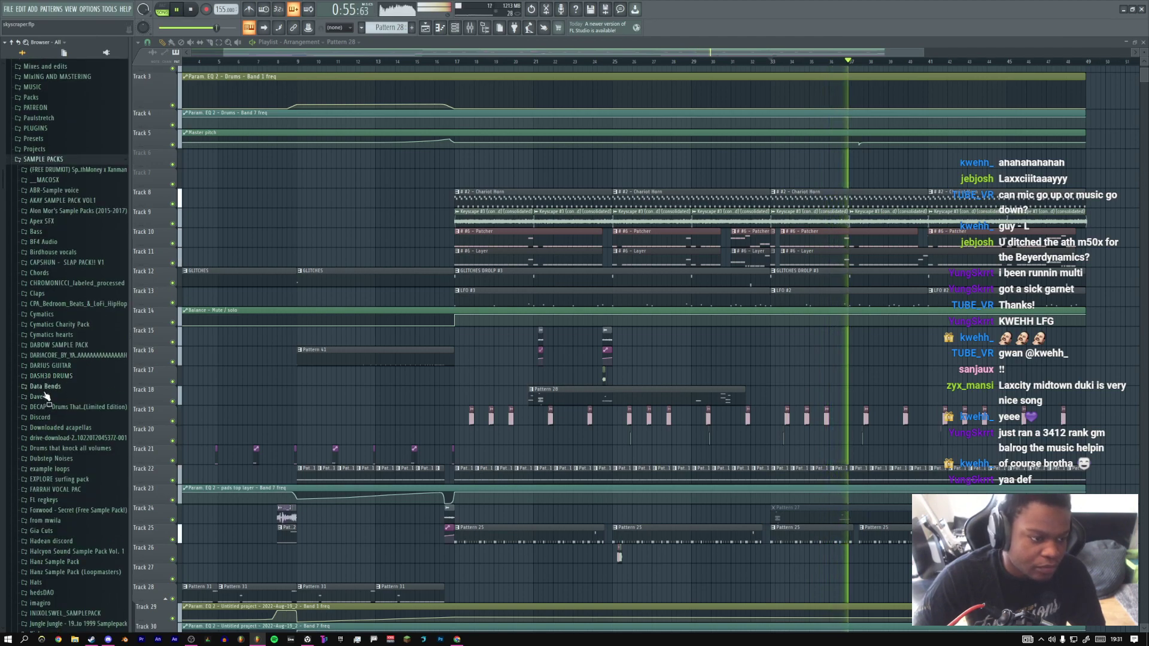
pyautogui.click(51, 417)
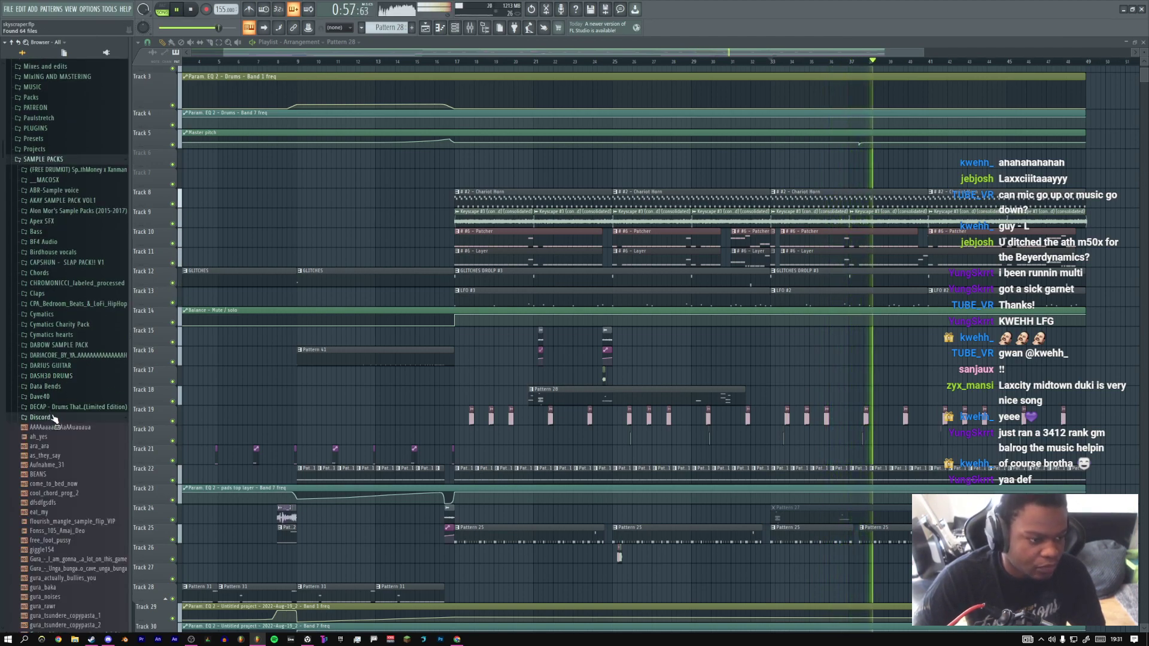
pyautogui.scroll(-3, 51, 422)
pyautogui.press('space')
# Preview the Discord folder's samples from the start of the list through flourish_mangle_sample_flip_VIP
pyautogui.click(49, 363)
pyautogui.click(47, 362)
pyautogui.click(48, 389)
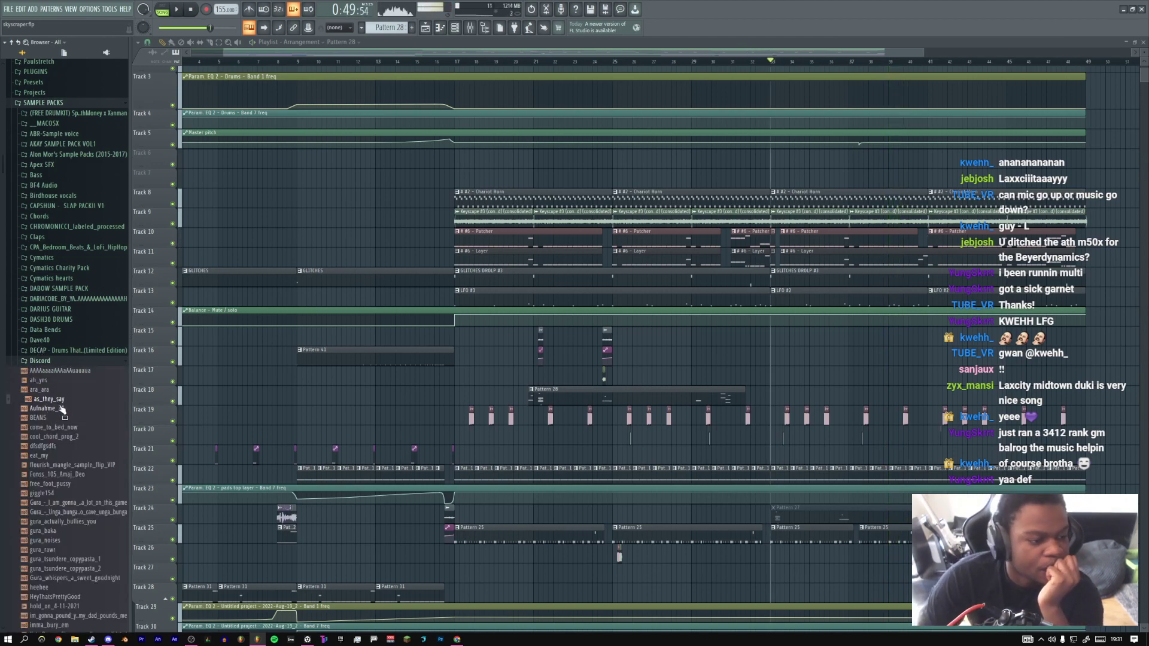
pyautogui.scroll(-2, 60, 414)
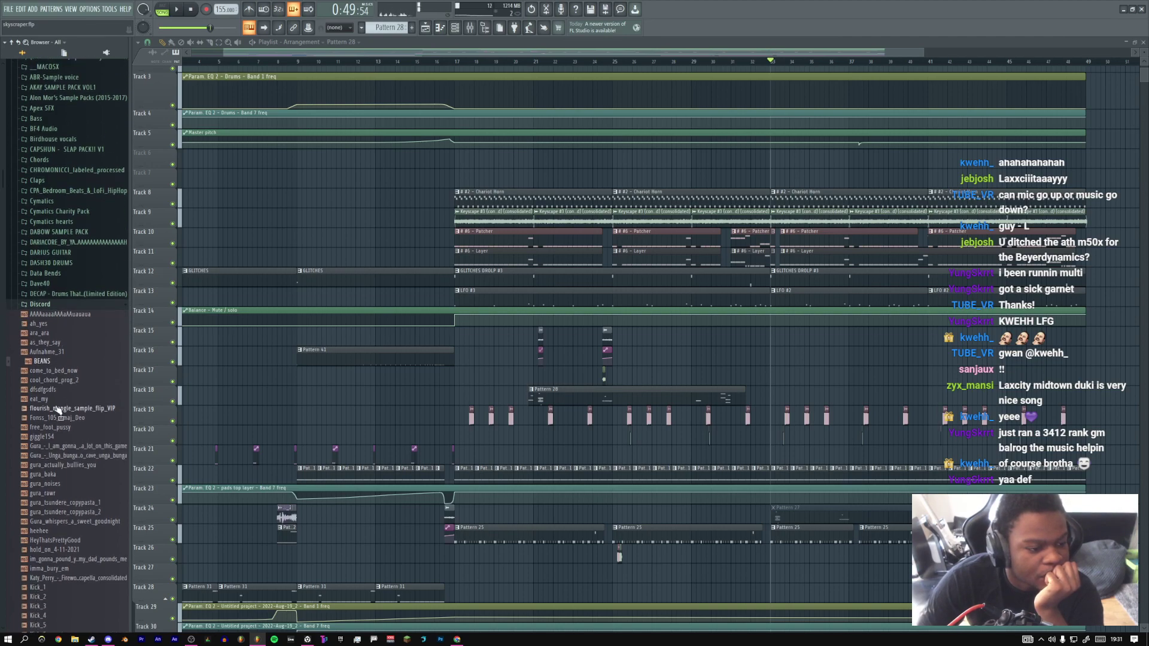
pyautogui.scroll(-2, 53, 377)
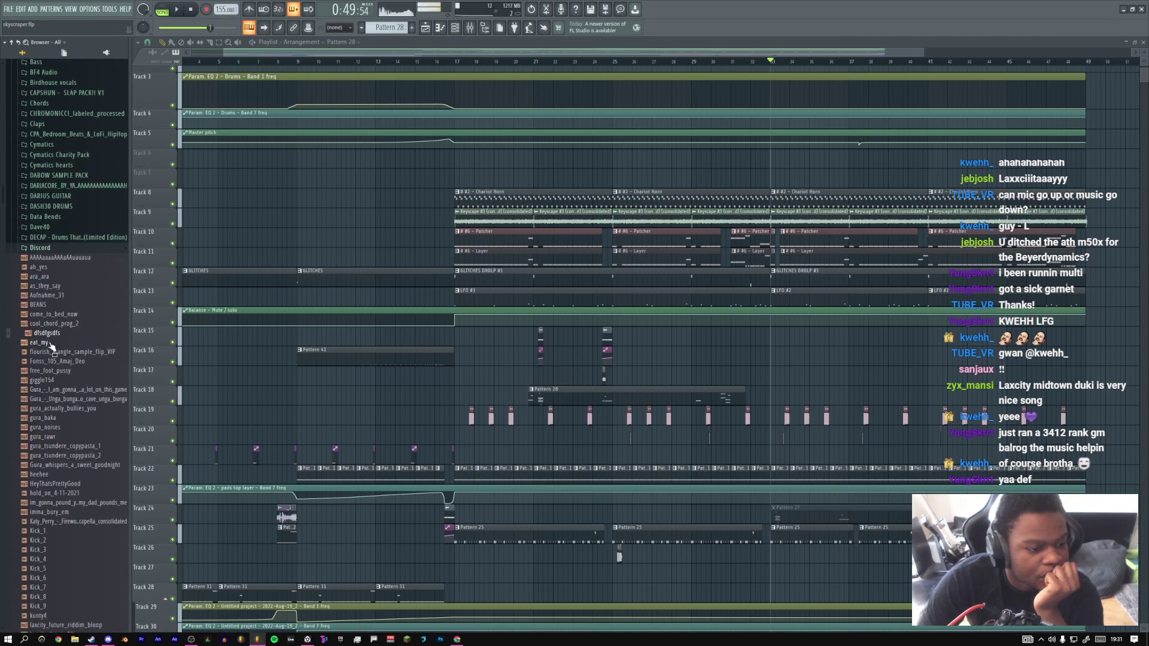
pyautogui.scroll(-2, 49, 350)
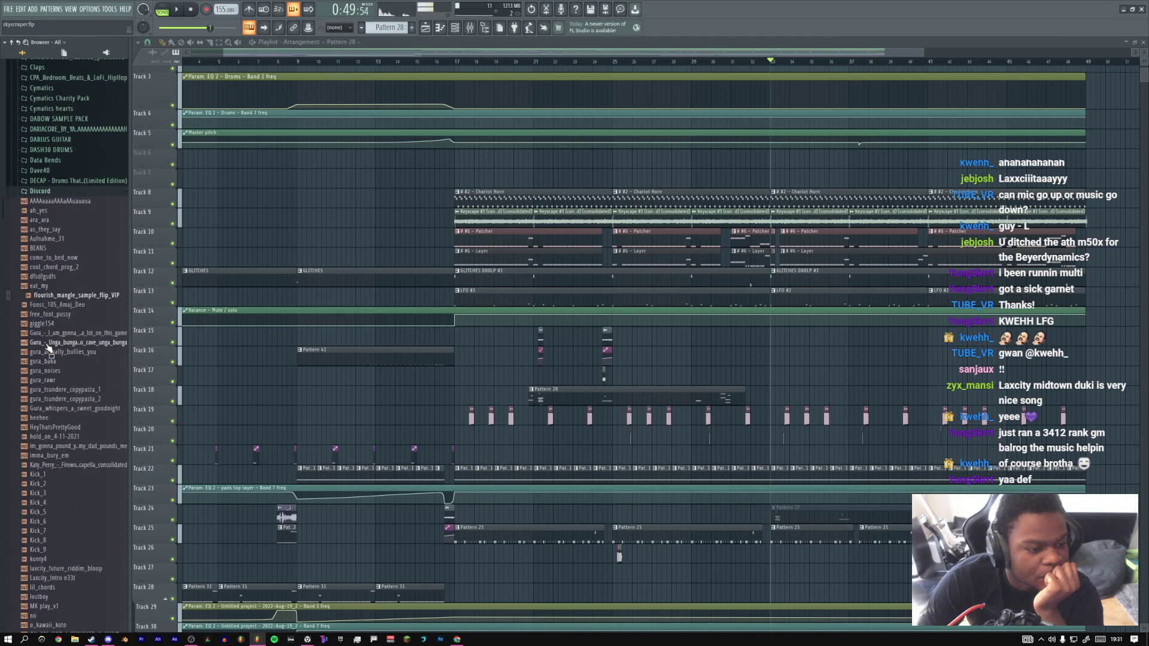
# Preview the Discord folder's giggle and gura vocal samples through HeyThatsPrettyGood
pyautogui.click(57, 315)
pyautogui.click(52, 333)
pyautogui.click(56, 343)
pyautogui.click(53, 354)
pyautogui.scroll(-2, 54, 357)
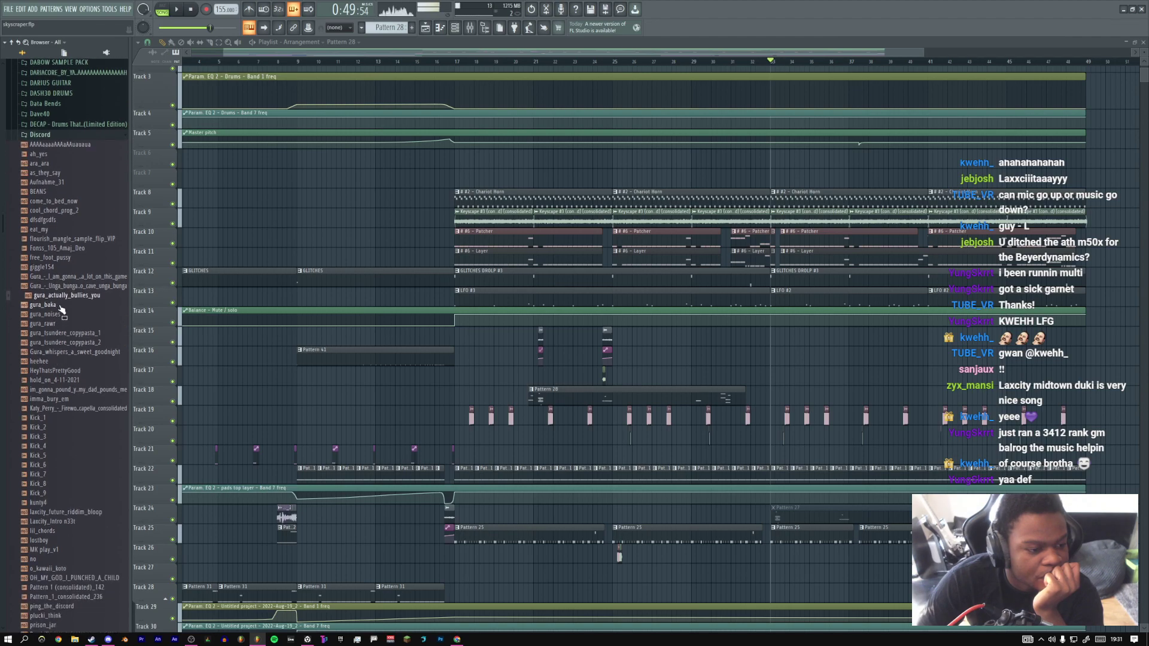
pyautogui.click(58, 305)
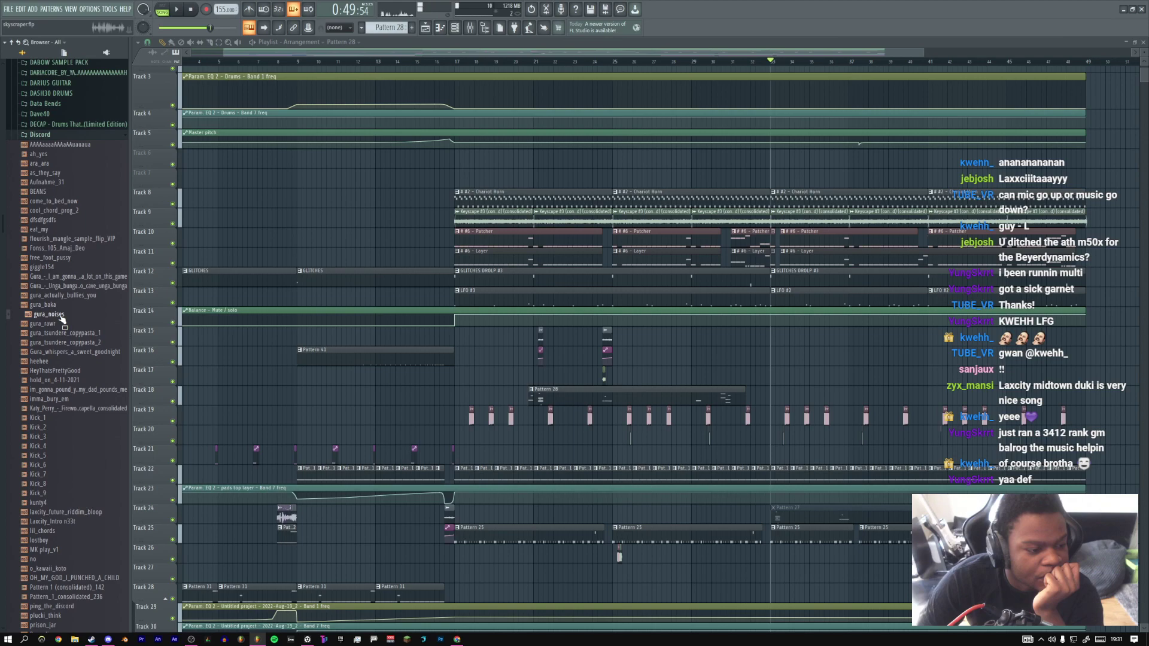
pyautogui.click(63, 334)
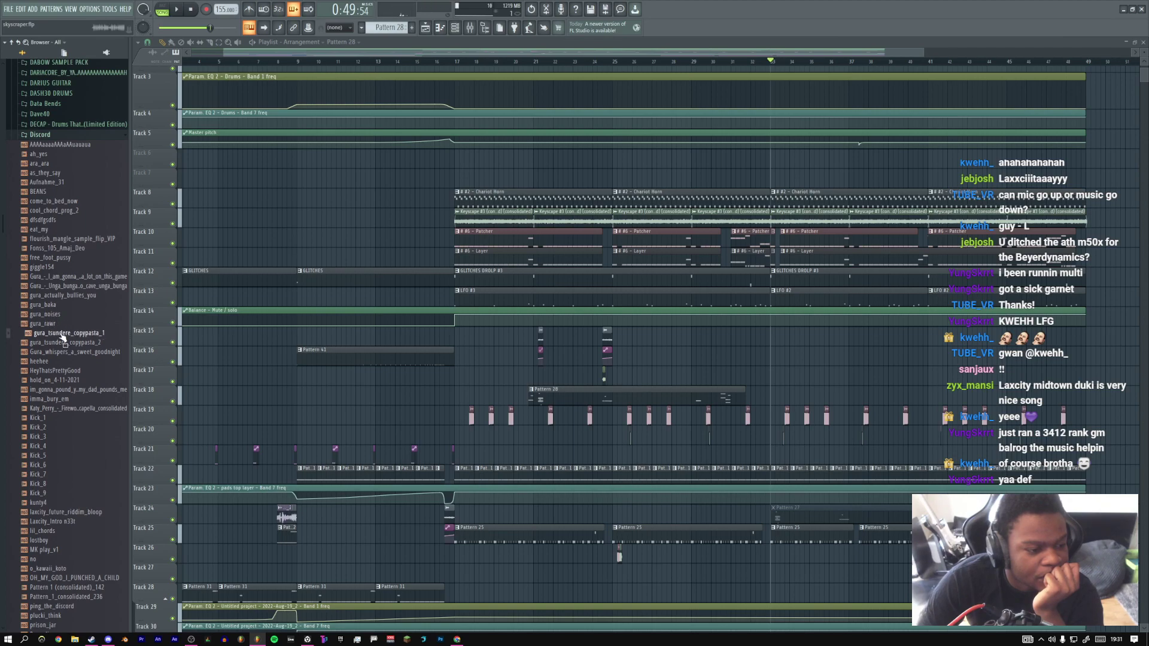
pyautogui.click(64, 342)
pyautogui.click(66, 352)
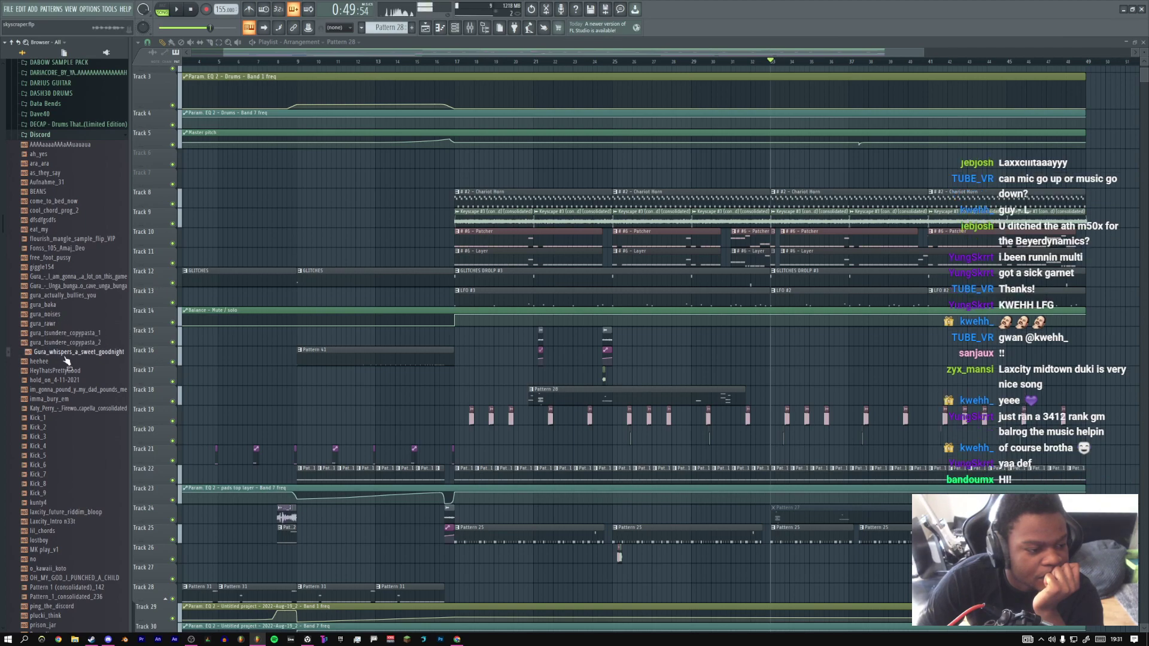
pyautogui.click(70, 370)
# Preview the Discord folder's samples from Kick_1 through the recording_2021-8-9 stereo file
pyautogui.scroll(-2, 70, 353)
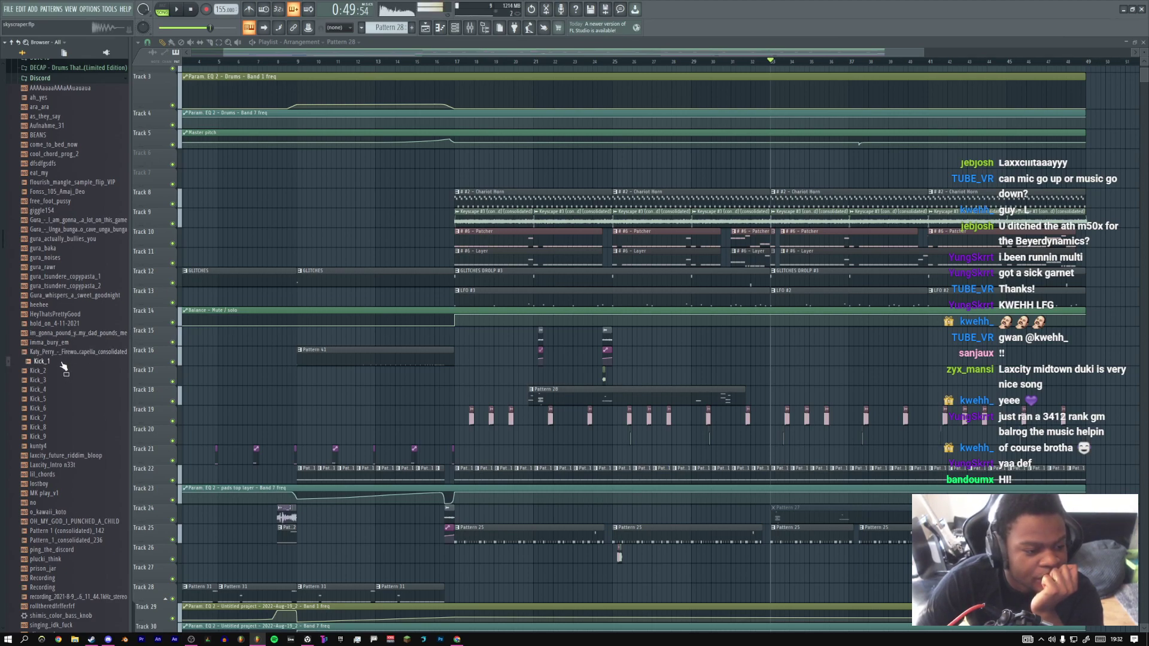
pyautogui.scroll(-6, 54, 402)
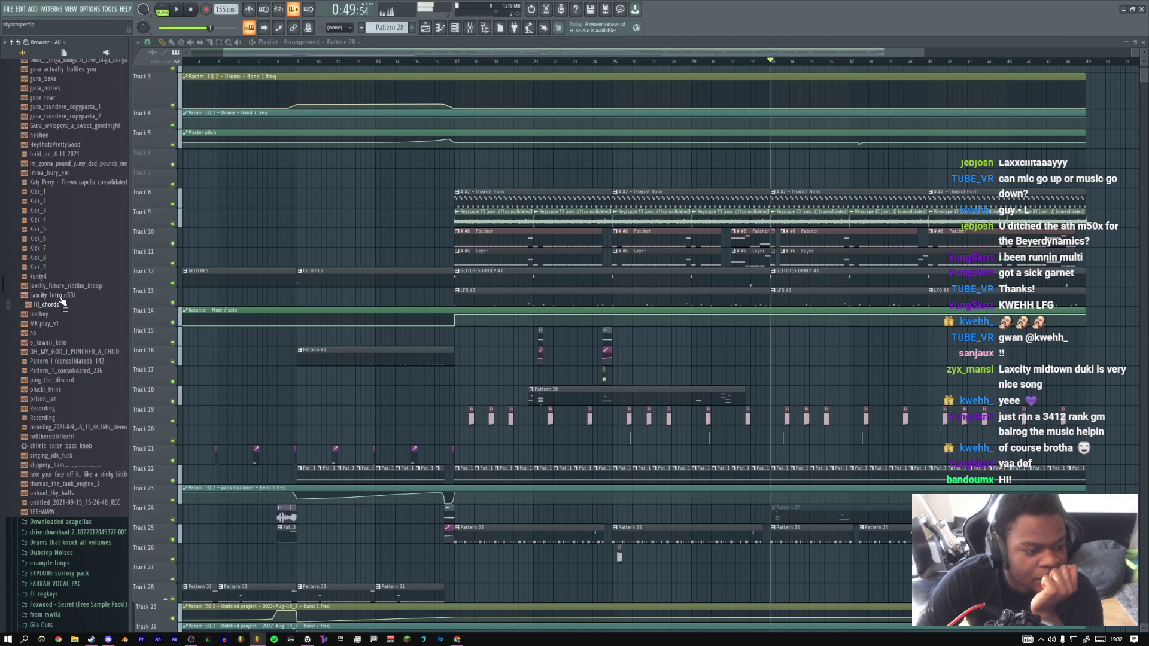
pyautogui.click(64, 342)
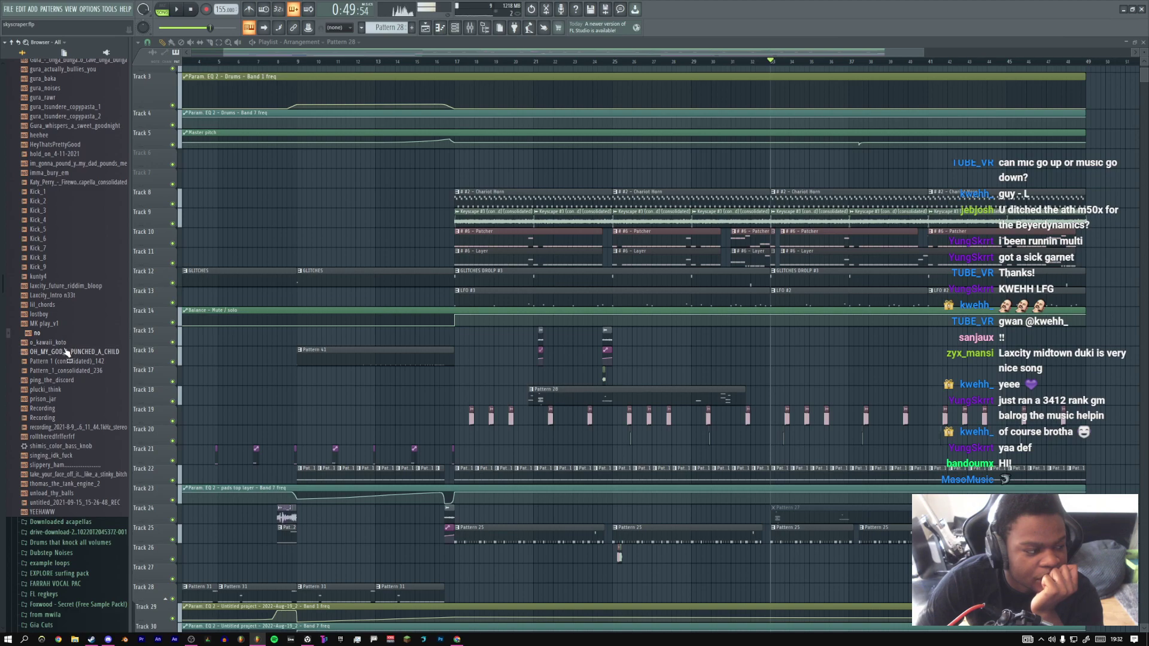
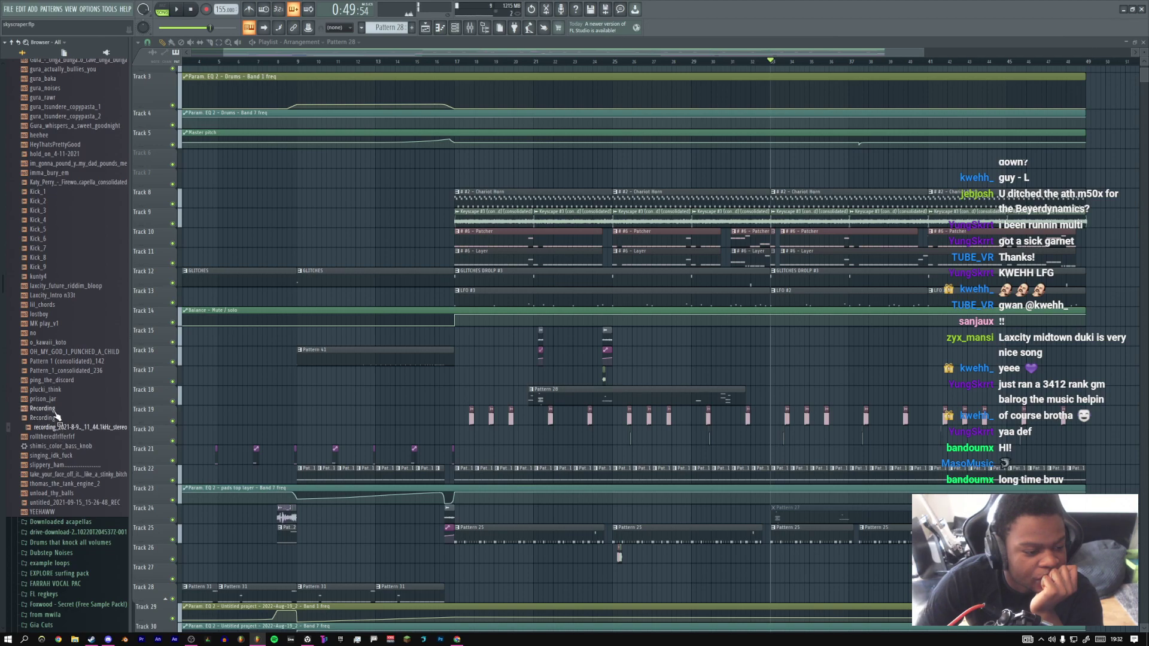
# Open the second Recording sample in Edison on the Master track and remove that Edison instance from the mixer
pyautogui.rightClick(56, 422)
pyautogui.click(90, 440)
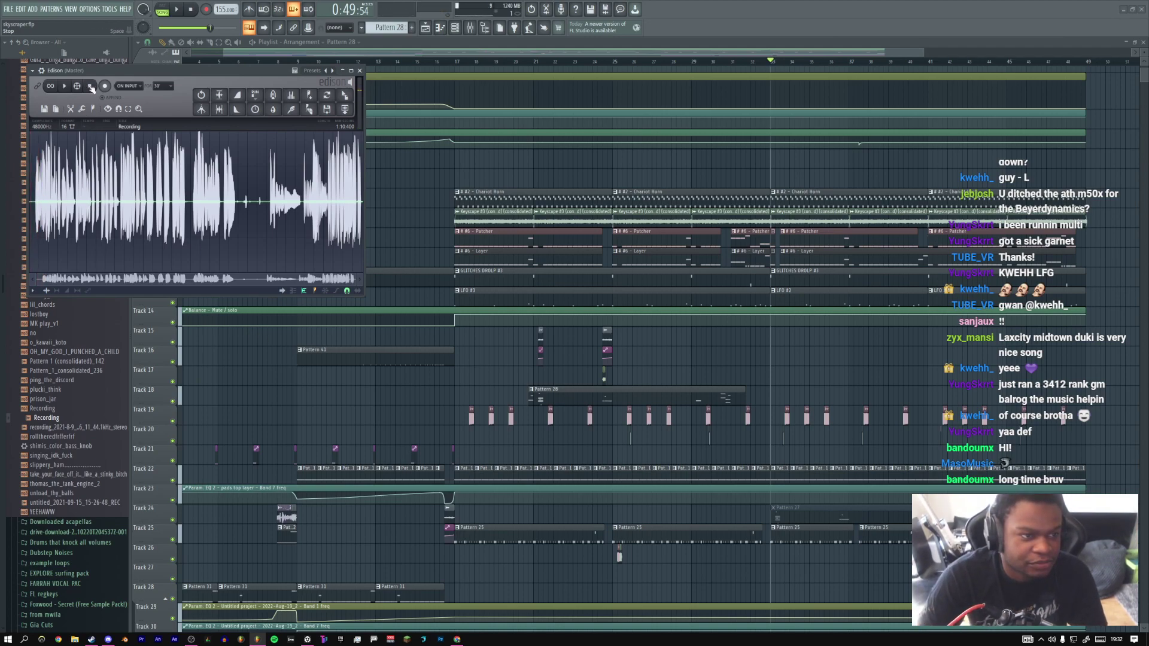
pyautogui.moveTo(235, 72); pyautogui.dragTo(681, 139)
pyautogui.click(471, 28)
pyautogui.click(220, 86)
pyautogui.click(1054, 72)
pyautogui.click(1069, 85)
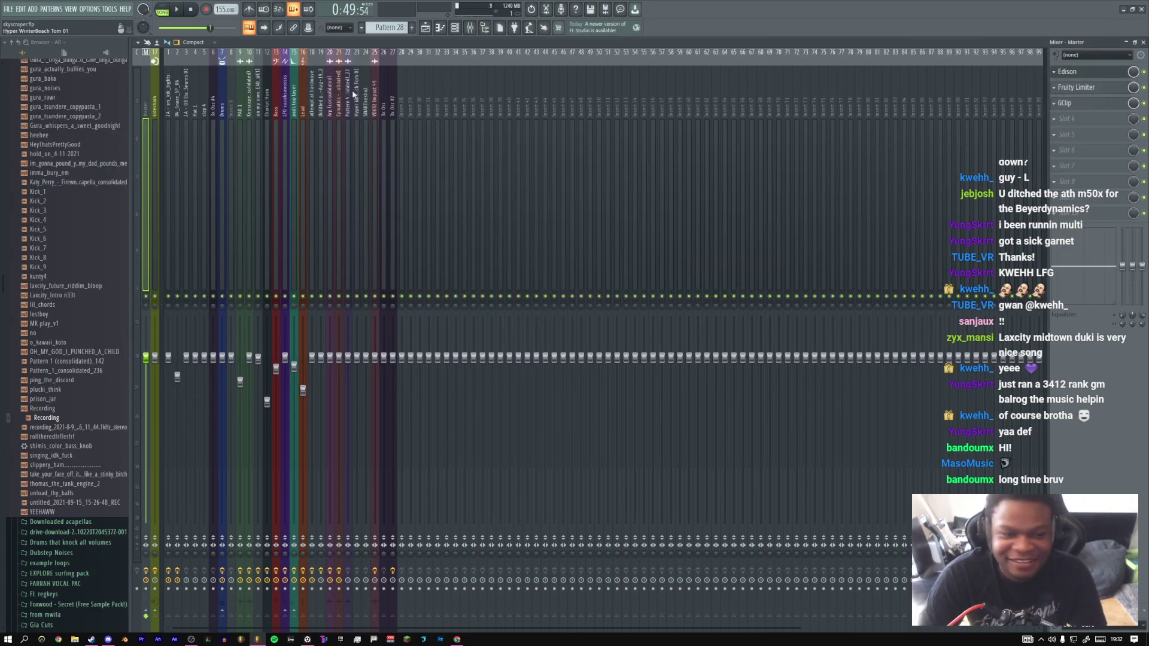
# Preview the Discord folder's samples through take_your_face_off and return to the Playlist
pyautogui.rightClick(52, 428)
pyautogui.click(42, 464)
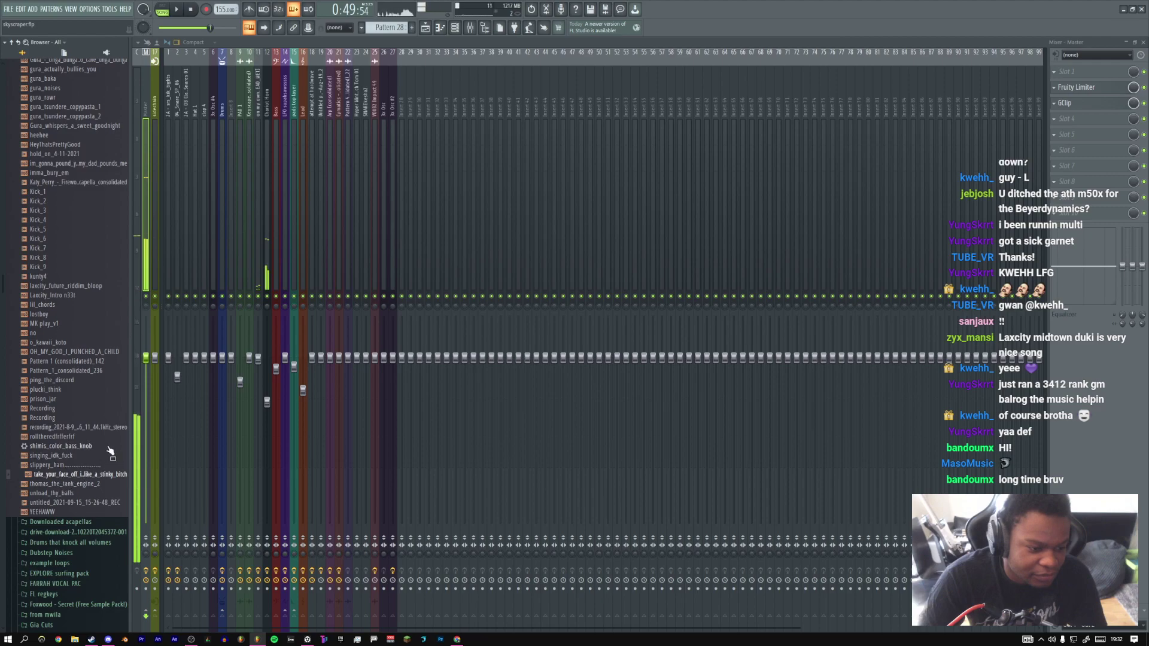
pyautogui.press('F5')
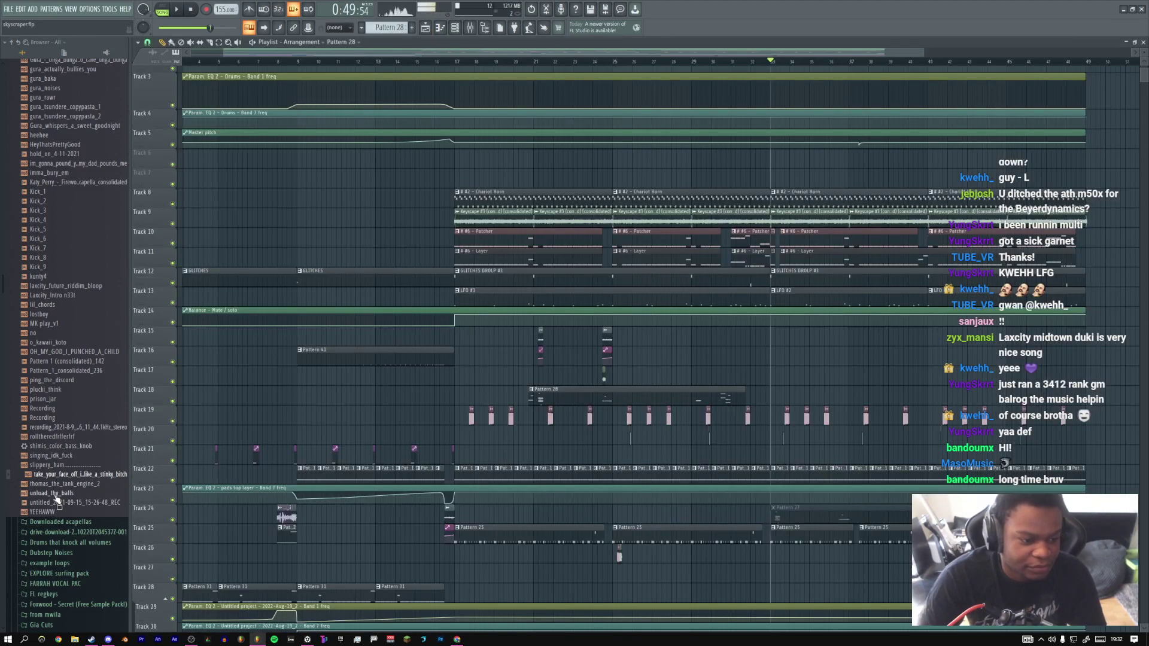
# Place the HeyThatsPrettyGood sample on Track 17 just after bar 16, auditioning its timing against the track
pyautogui.scroll(10, 60, 500)
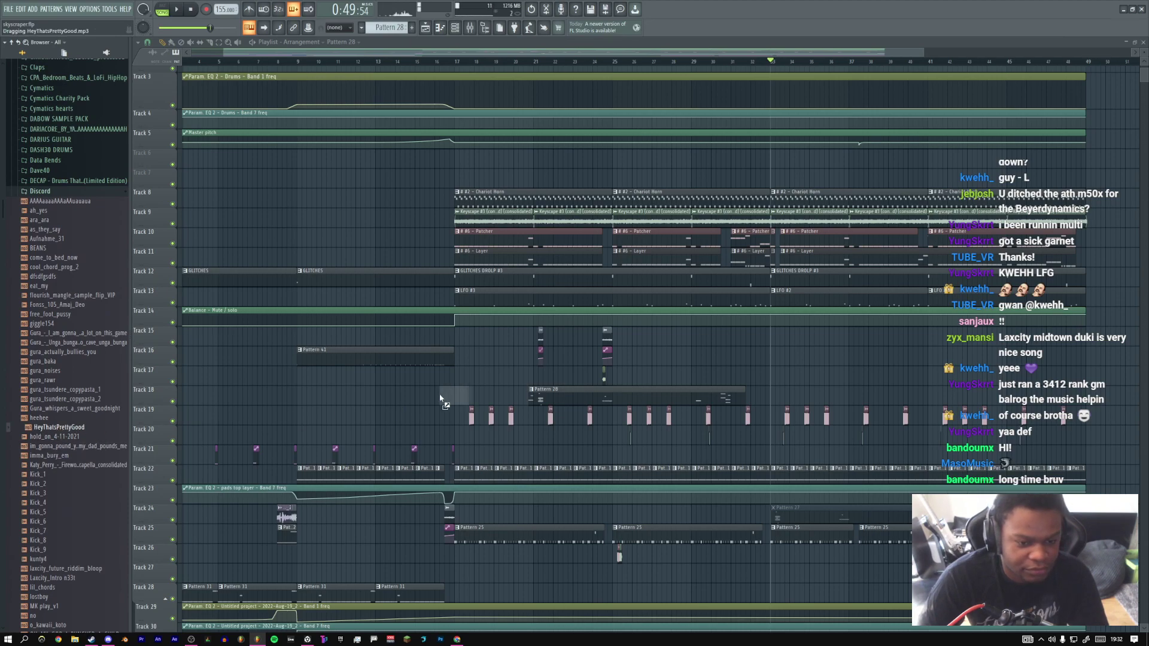
pyautogui.moveTo(412, 349); pyautogui.dragTo(504, 412)
pyautogui.moveTo(568, 365); pyautogui.dragTo(542, 362)
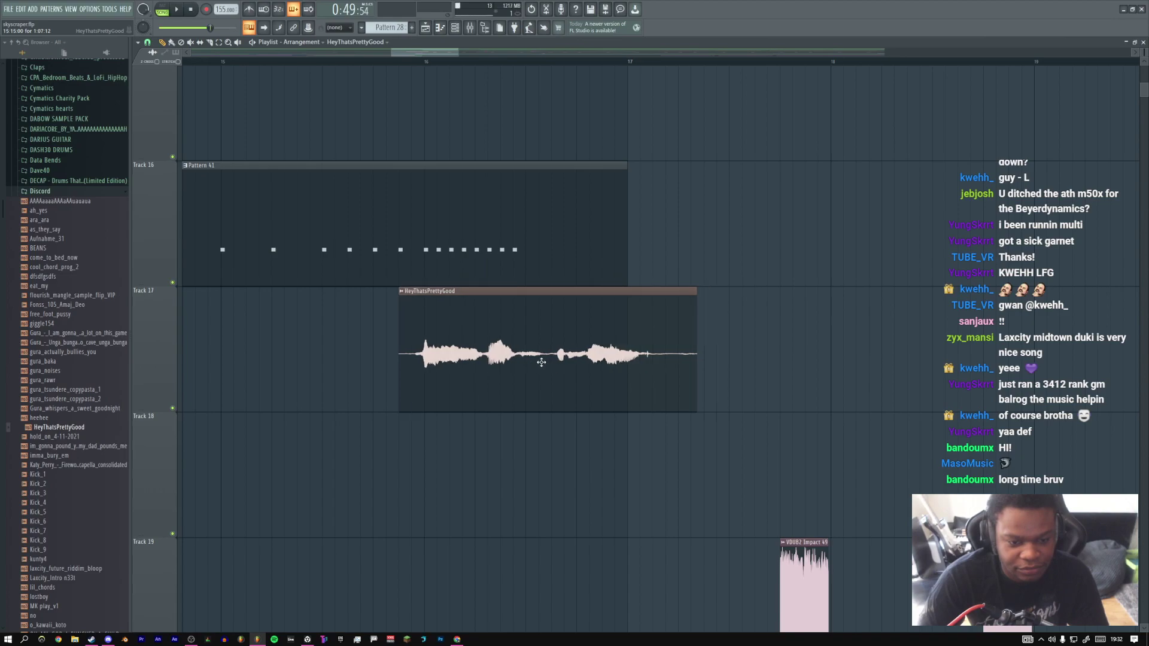
pyautogui.click(394, 64)
pyautogui.press('space')
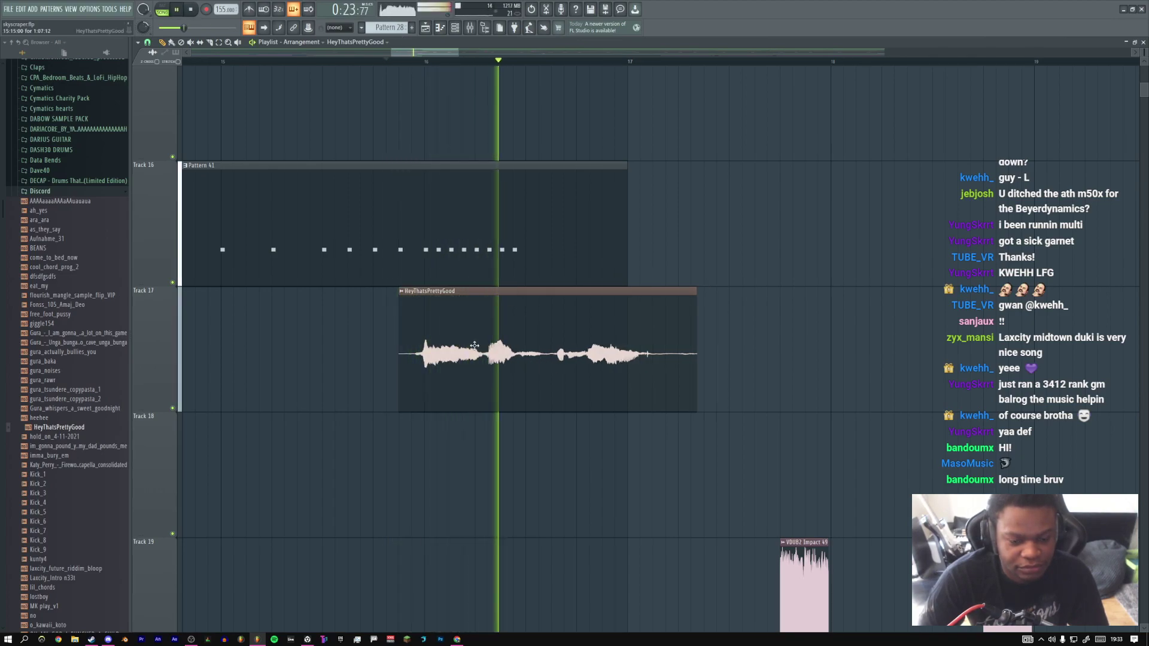
pyautogui.press('space')
pyautogui.press('space')
pyautogui.moveTo(537, 345); pyautogui.dragTo(575, 344)
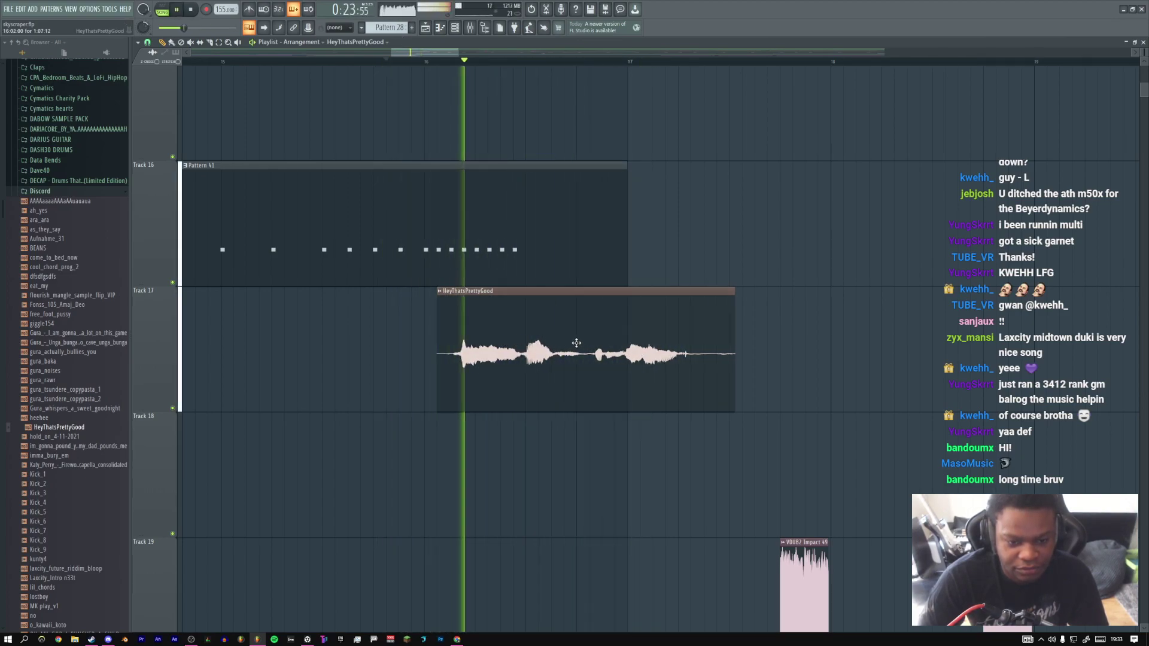
pyautogui.press('space')
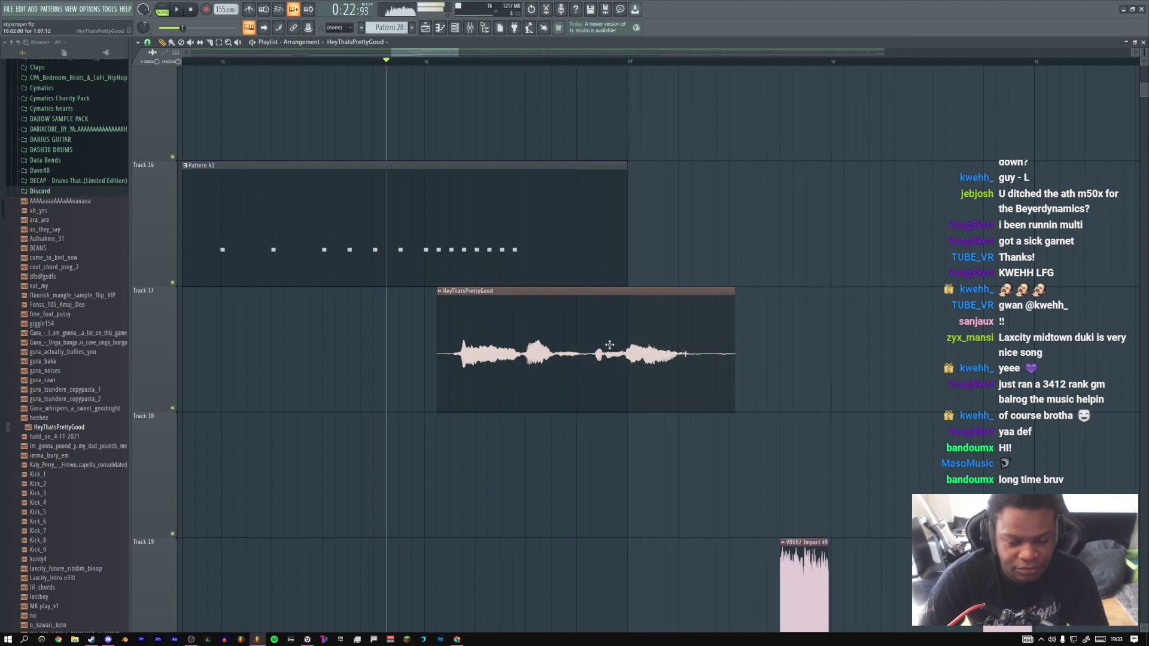
# Set the HeyThatsPrettyGood clip's stretch mode to e2 transient and lower its time multiplier to shorten it
pyautogui.doubleClick(610, 345)
pyautogui.click(252, 114)
pyautogui.click(280, 150)
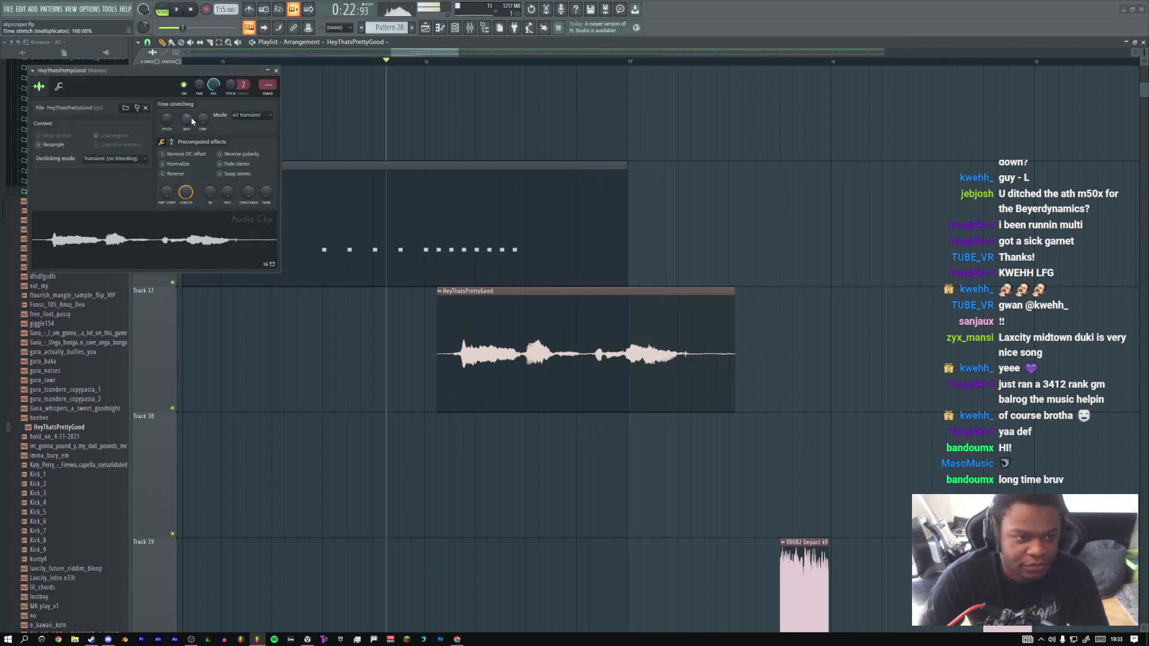
pyautogui.moveTo(191, 118); pyautogui.dragTo(190, 135)
# Move the HeyThatsPrettyGood clip earlier so its vocal starts around bar 16, normalize it and audition it
pyautogui.moveTo(547, 353); pyautogui.dragTo(500, 334)
pyautogui.click(162, 164)
pyautogui.press('space')
pyautogui.press('space')
pyautogui.press('space')
# Set the HeyThatsPrettyGood clip's time stretch multiplier to 88.01% and audition it in the track
pyautogui.moveTo(186, 124); pyautogui.dragTo(186, 120)
pyautogui.press('space')
pyautogui.press('space')
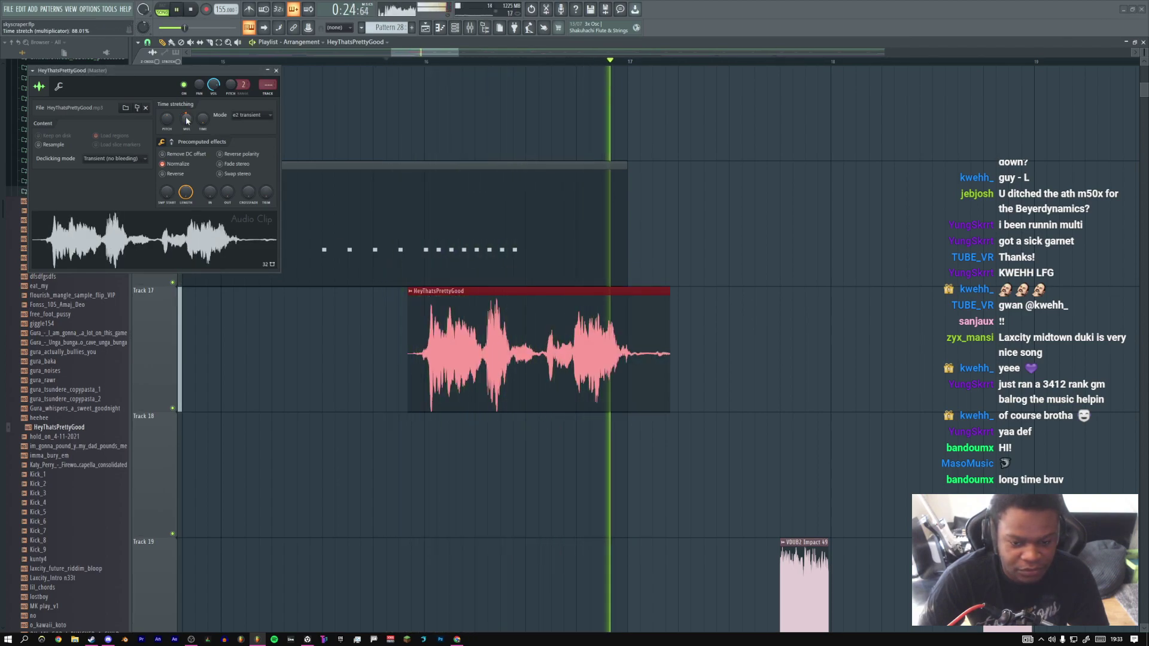
pyautogui.press('space')
pyautogui.press('space')
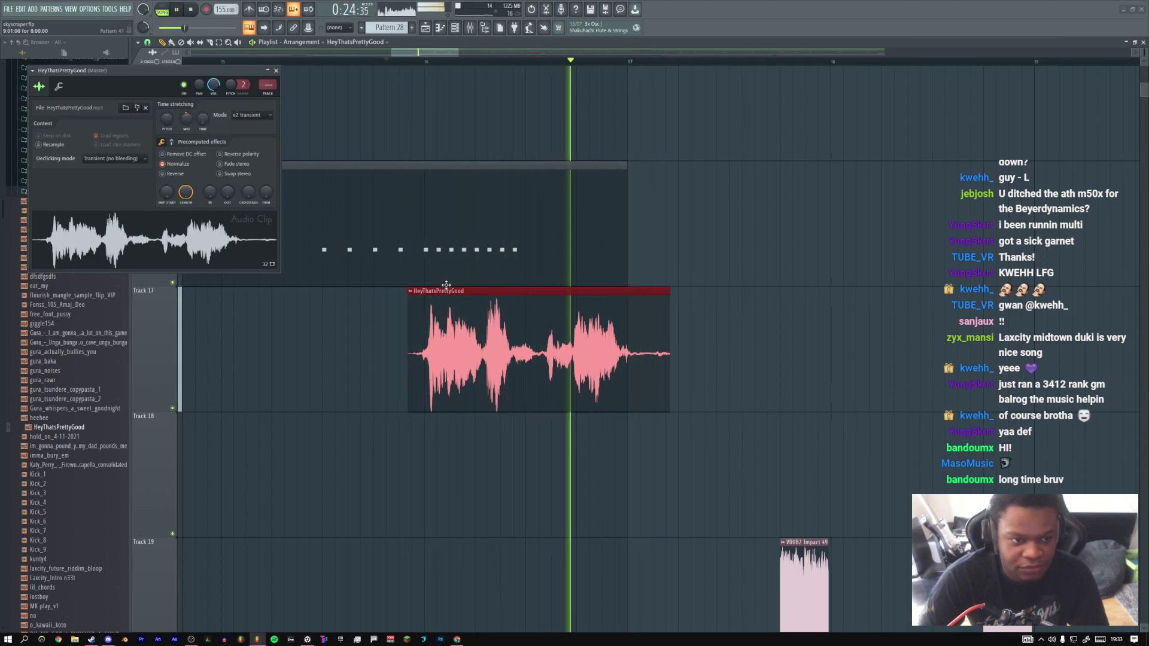
# Nudge the HeyThatsPrettyGood clip slightly earlier to align its first word with bar 16, then audition it and reopen its settings
pyautogui.click(276, 70)
pyautogui.press('space')
pyautogui.moveTo(474, 327); pyautogui.dragTo(475, 327)
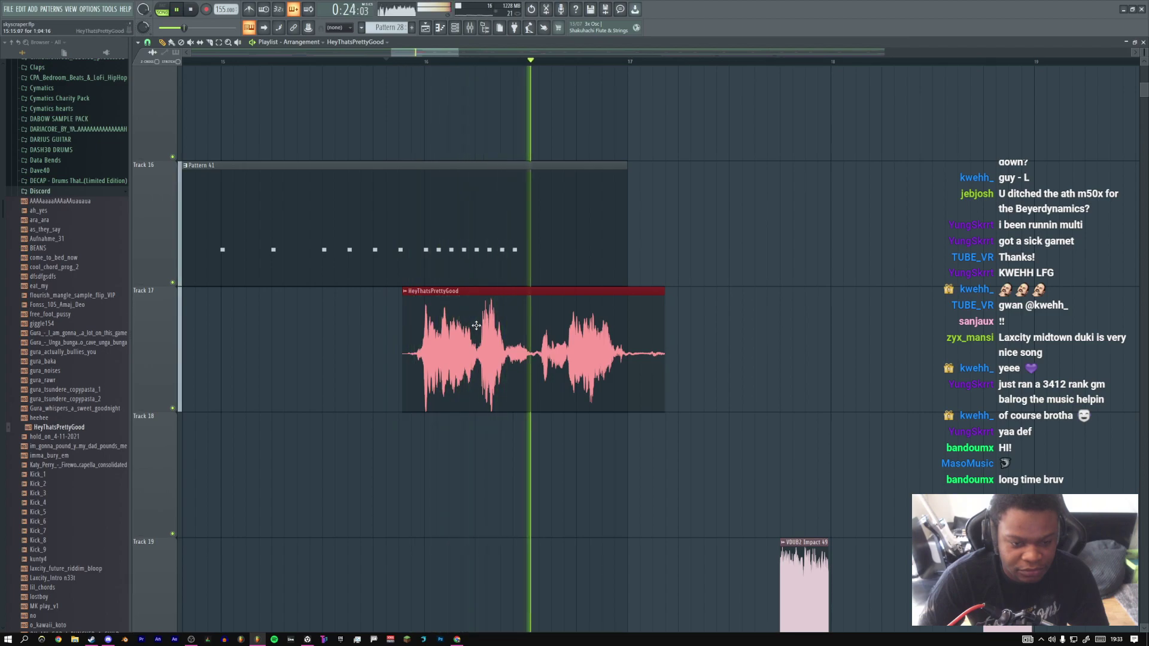
pyautogui.doubleClick(475, 326)
pyautogui.press('space')
pyautogui.press('space')
# Lengthen the HeyThatsPrettyGood clip slightly with its time multiplier and set the stretch mode to e2 speech
pyautogui.moveTo(189, 125); pyautogui.dragTo(189, 127)
pyautogui.click(253, 115)
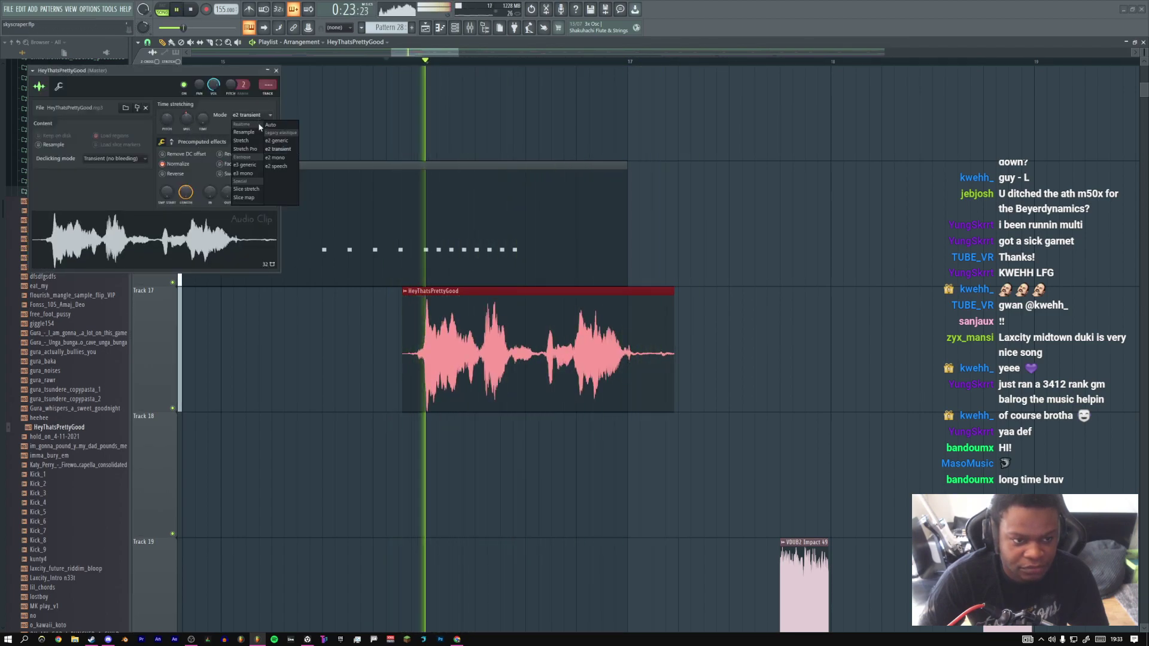
pyautogui.click(274, 165)
pyautogui.press('space')
pyautogui.press('space')
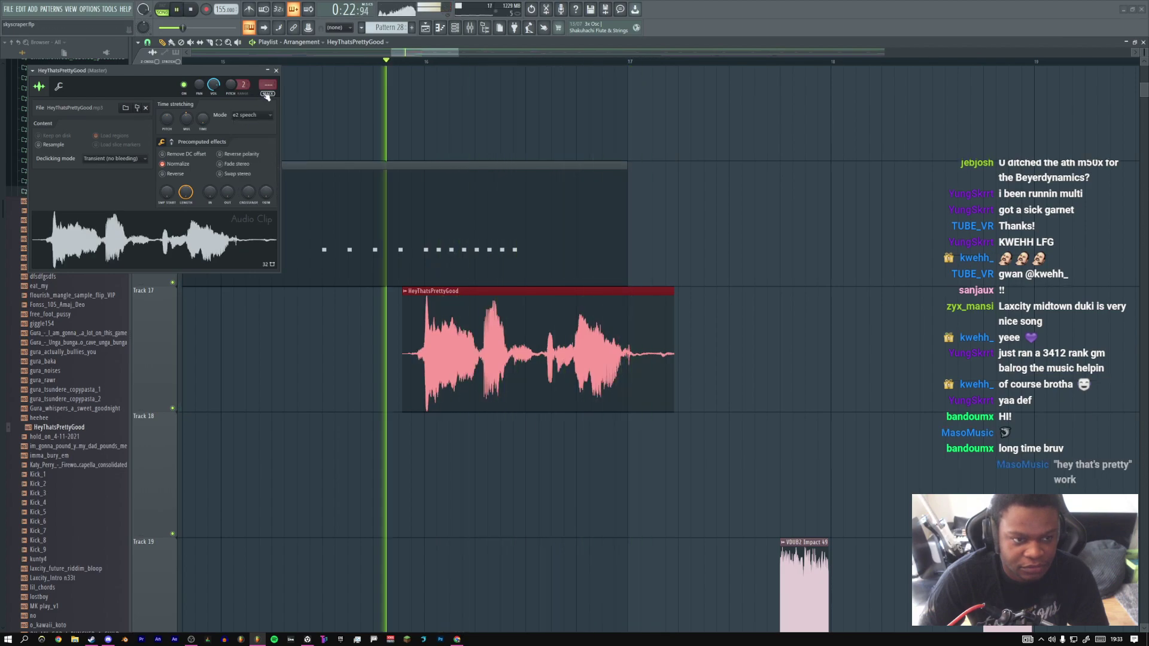
# Raise the HeyThatsPrettyGood clip's pitch shift to +201 cents, audition it and close the clip settings
pyautogui.moveTo(168, 122); pyautogui.dragTo(168, 115)
pyautogui.press('space')
pyautogui.press('space')
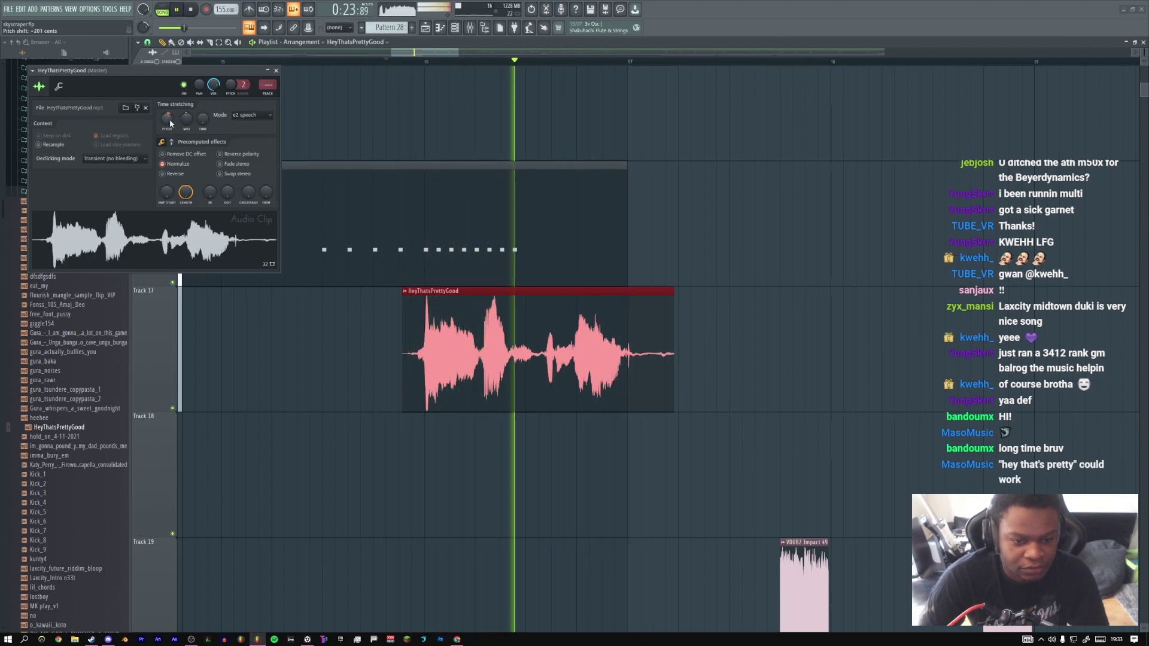
pyautogui.click(276, 71)
# Shorten the Pattern 41 clip on Track 16 to end at bar 16 and play from bar 15
pyautogui.moveTo(627, 193); pyautogui.dragTo(424, 193)
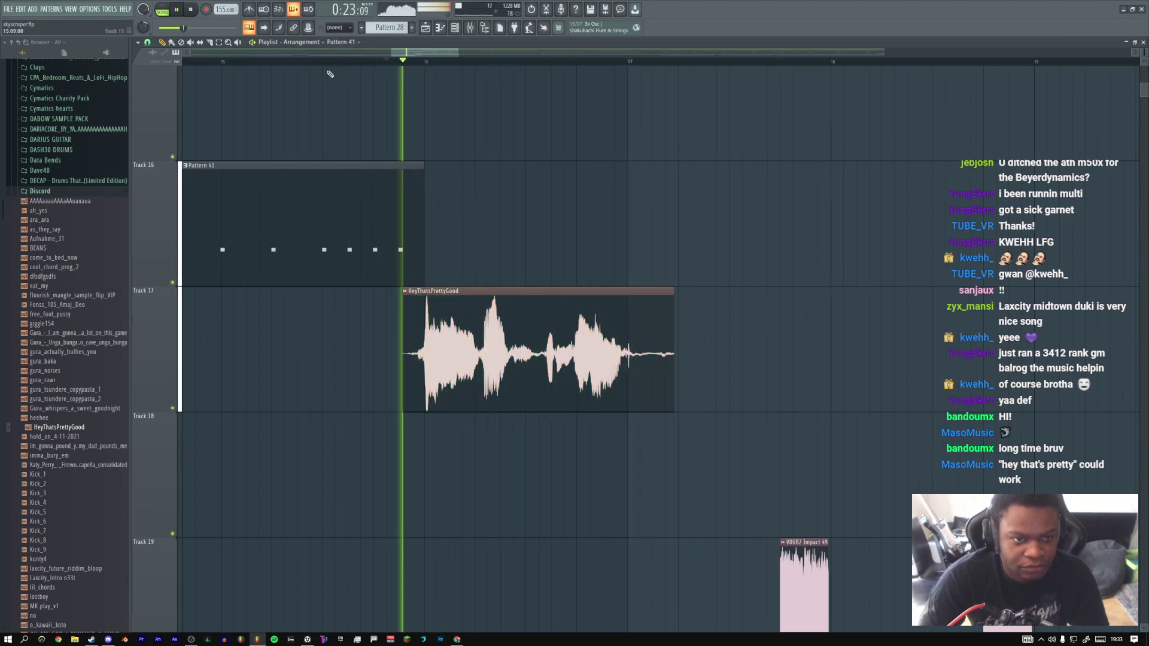
pyautogui.click(220, 65)
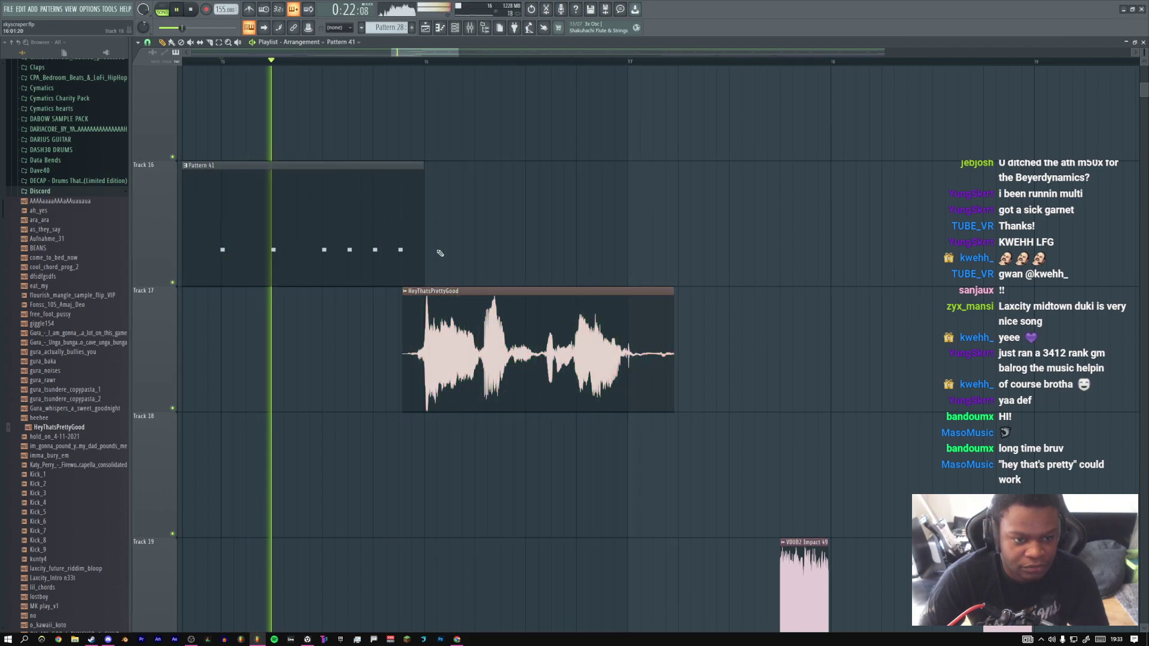
pyautogui.scroll(-6, 464, 249)
pyautogui.press('space')
pyautogui.press('space')
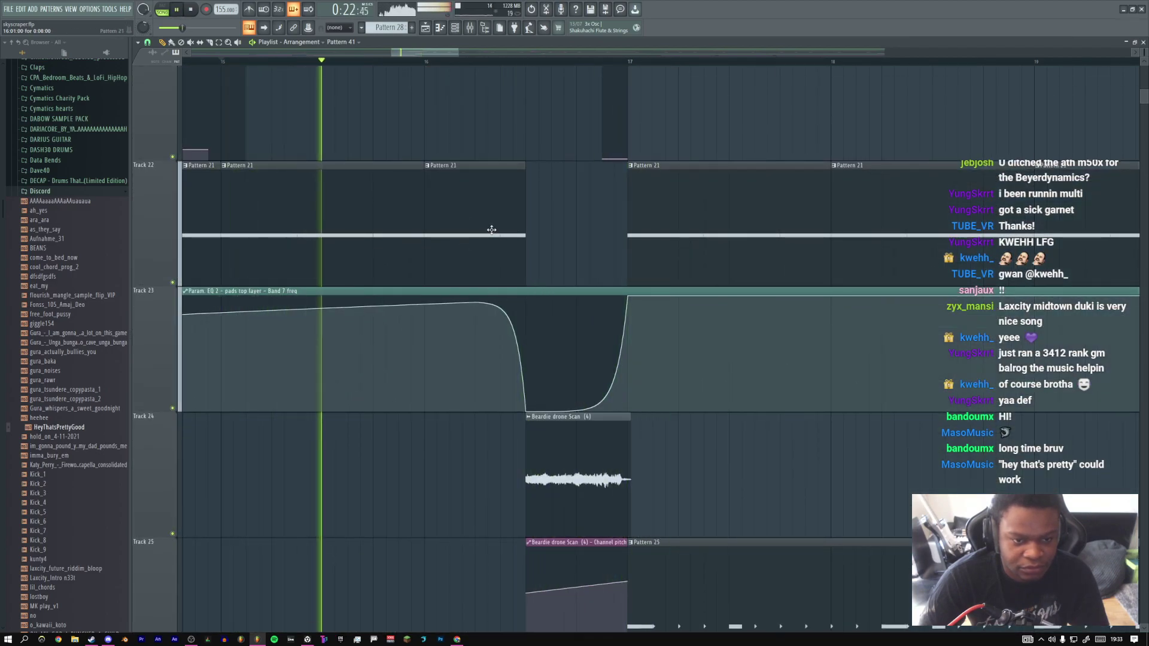
# Reshape the pads top layer Band 7 frequency automation on Track 23 to drop sharply at bar 16
pyautogui.keyDown('alt'); pyautogui.rightClick(428, 221); pyautogui.keyUp('alt')
pyautogui.keyDown('alt'); pyautogui.rightClick(428, 222); pyautogui.keyUp('alt')
pyautogui.press('space')
pyautogui.press('space')
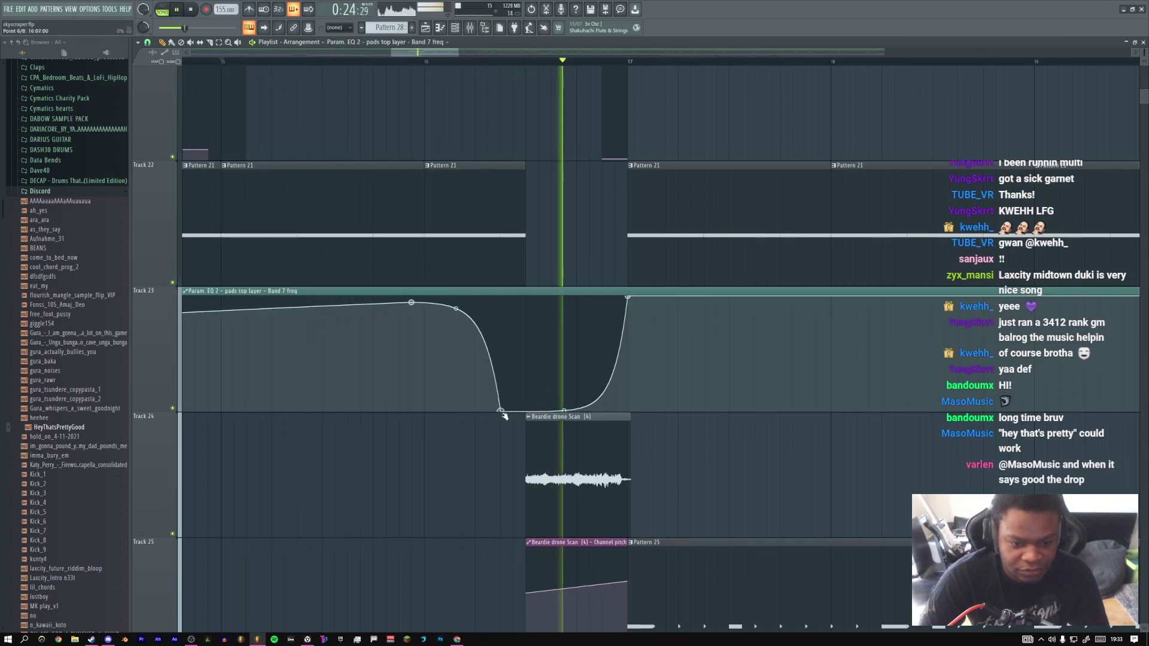
pyautogui.moveTo(423, 303); pyautogui.dragTo(424, 410)
pyautogui.moveTo(418, 308); pyautogui.dragTo(417, 302)
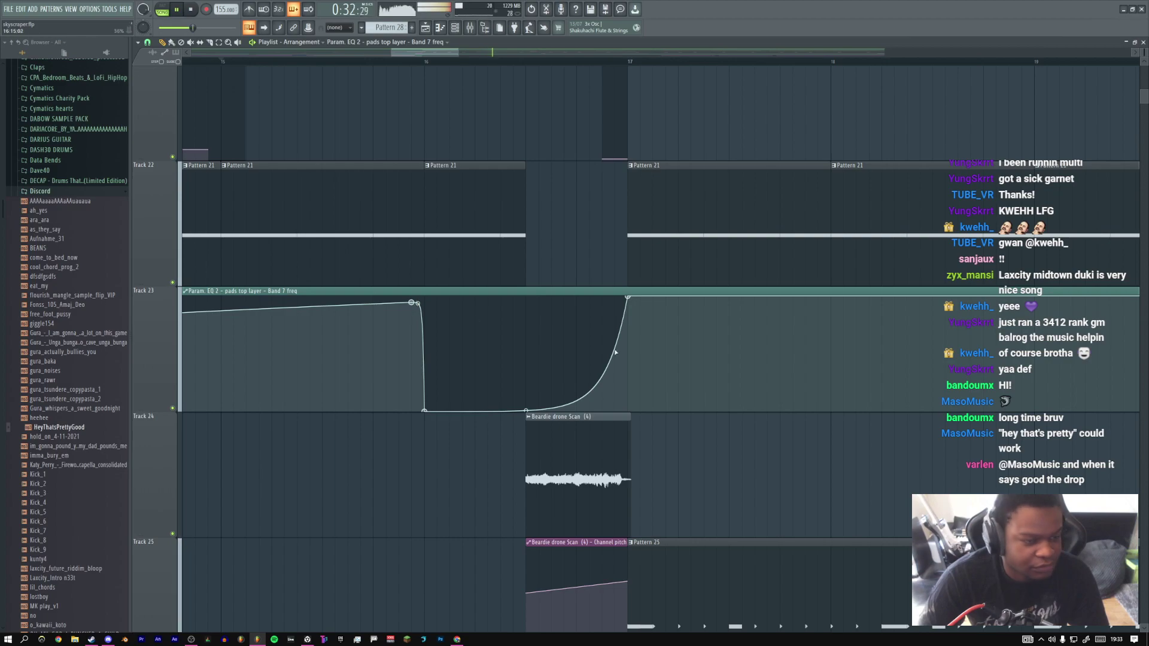
# Audition the HeyThatsPrettyGood vocal leading into bar 17, playing from bar 15
pyautogui.scroll(5, 611, 397)
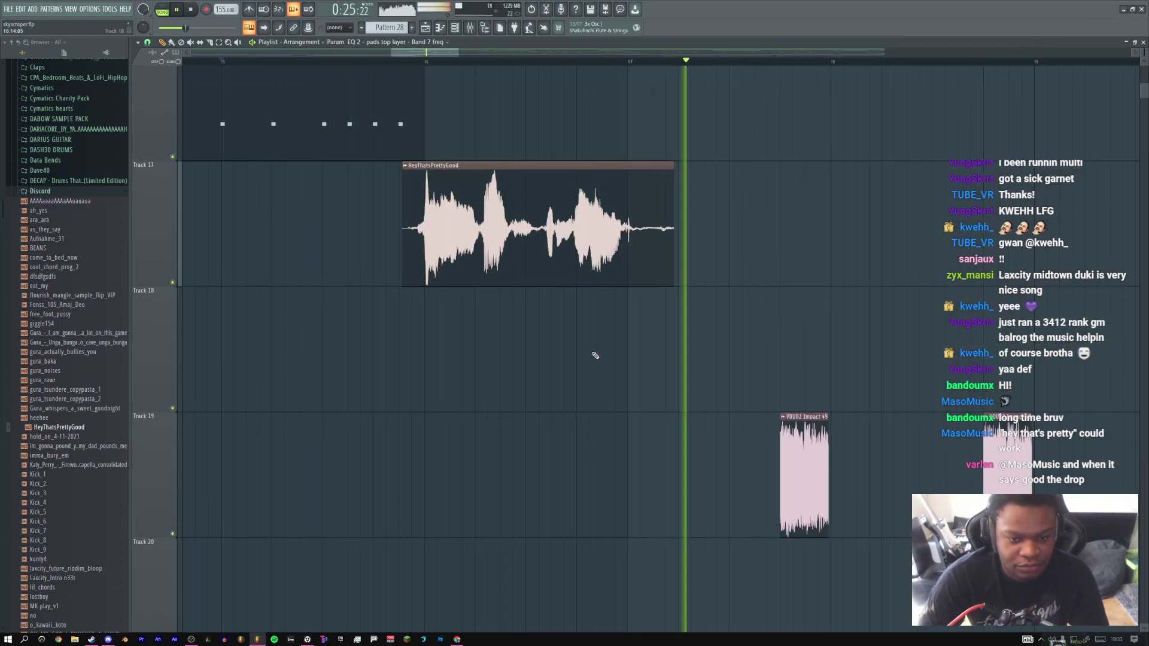
pyautogui.press('space')
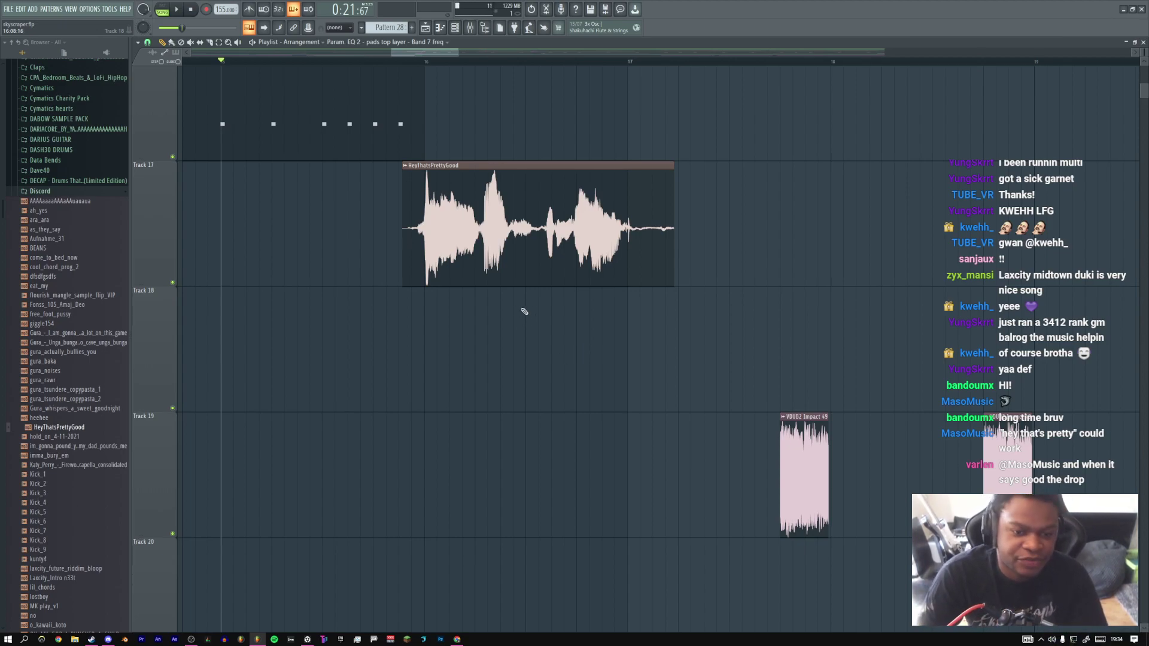
pyautogui.click(448, 259)
pyautogui.press('space')
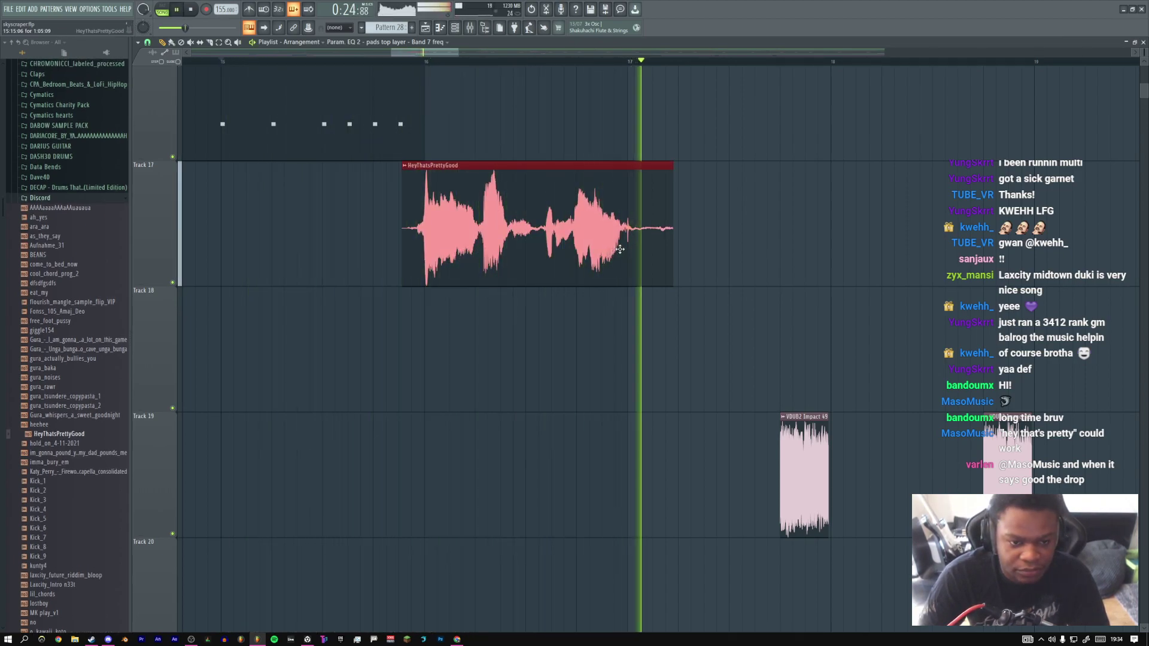
# Cut off the HeyThatsPrettyGood clip's tail at bar 17 and audition the drop
pyautogui.rightClick(689, 233)
pyautogui.click(713, 294)
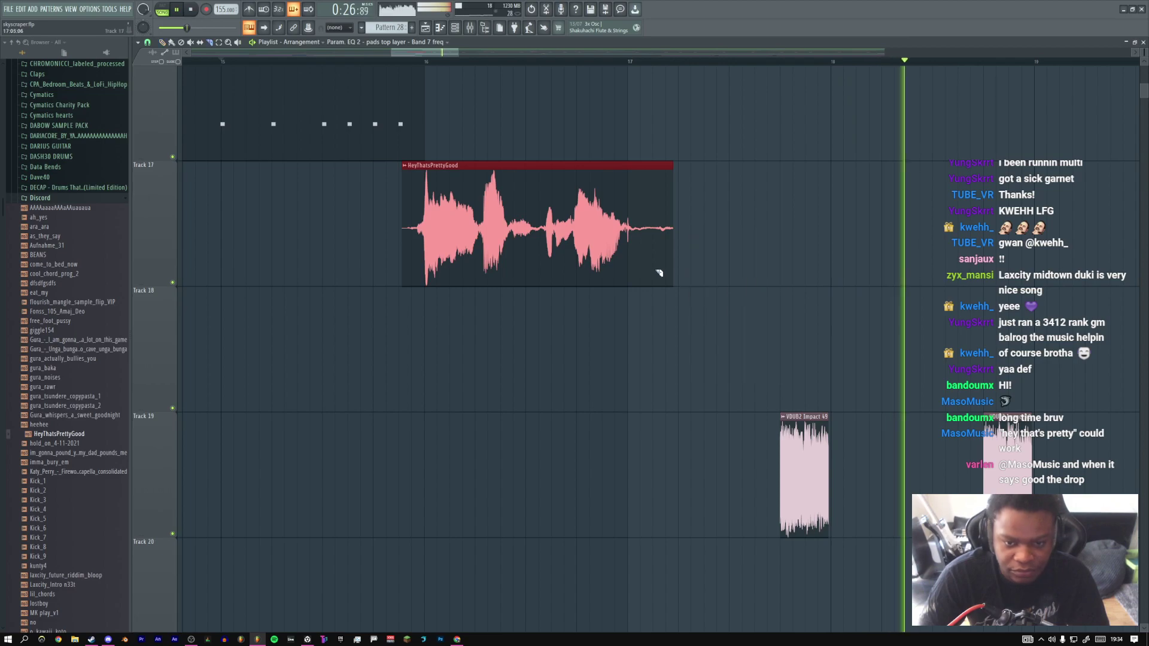
pyautogui.rightClick(633, 252)
pyautogui.rightClick(638, 246)
pyautogui.click(654, 257)
pyautogui.press('space')
pyautogui.press('space')
# Raise the HeyThatsPrettyGood clip's pitch shift to +500 cents and audition it
pyautogui.doubleClick(451, 213)
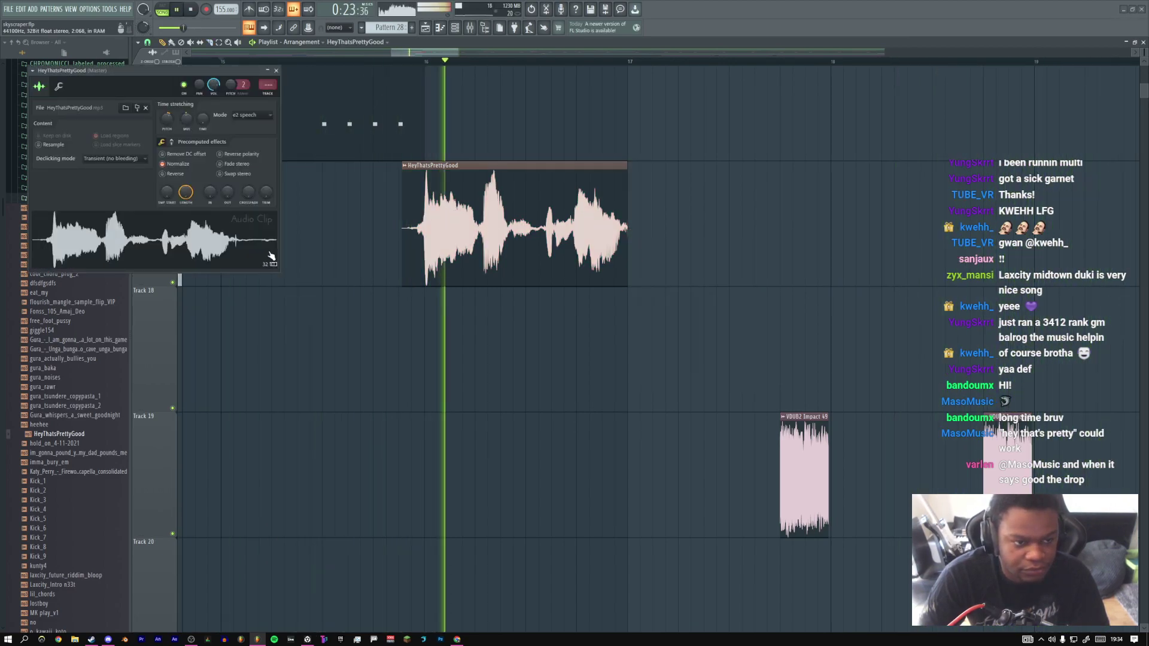
pyautogui.moveTo(169, 119); pyautogui.dragTo(168, 103)
pyautogui.press('space')
pyautogui.press('space')
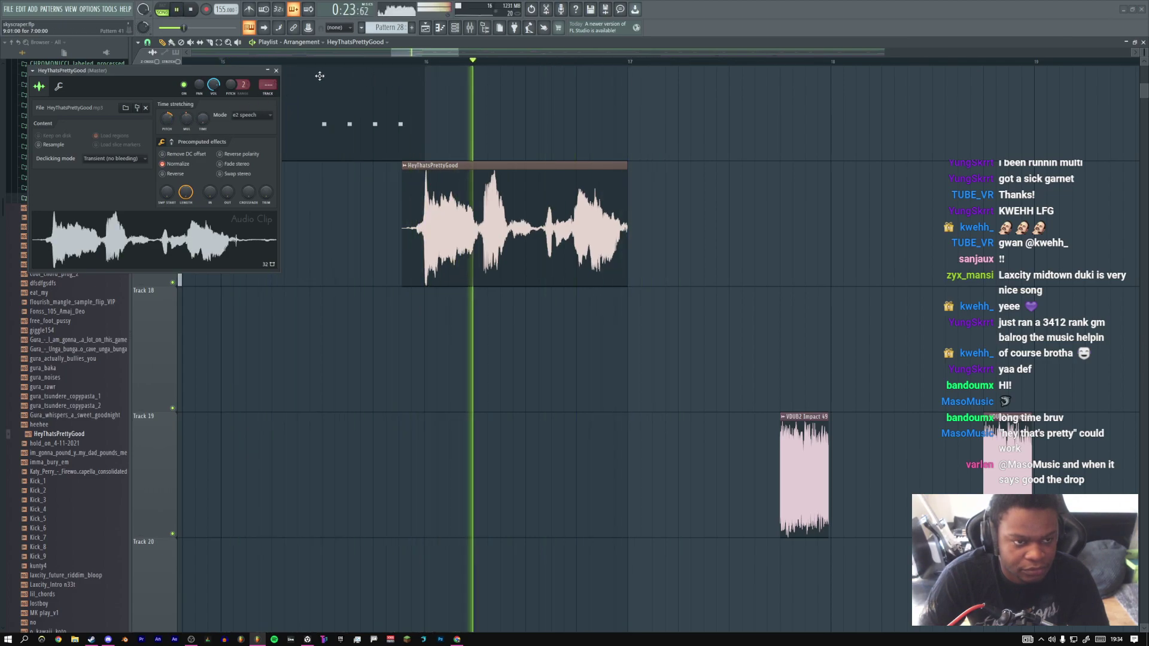
# Replay the transition from bar 15 and check the neighbouring tracks around the pitched vocal clip
pyautogui.scroll(-7, 465, 149)
pyautogui.press('space')
pyautogui.press('space')
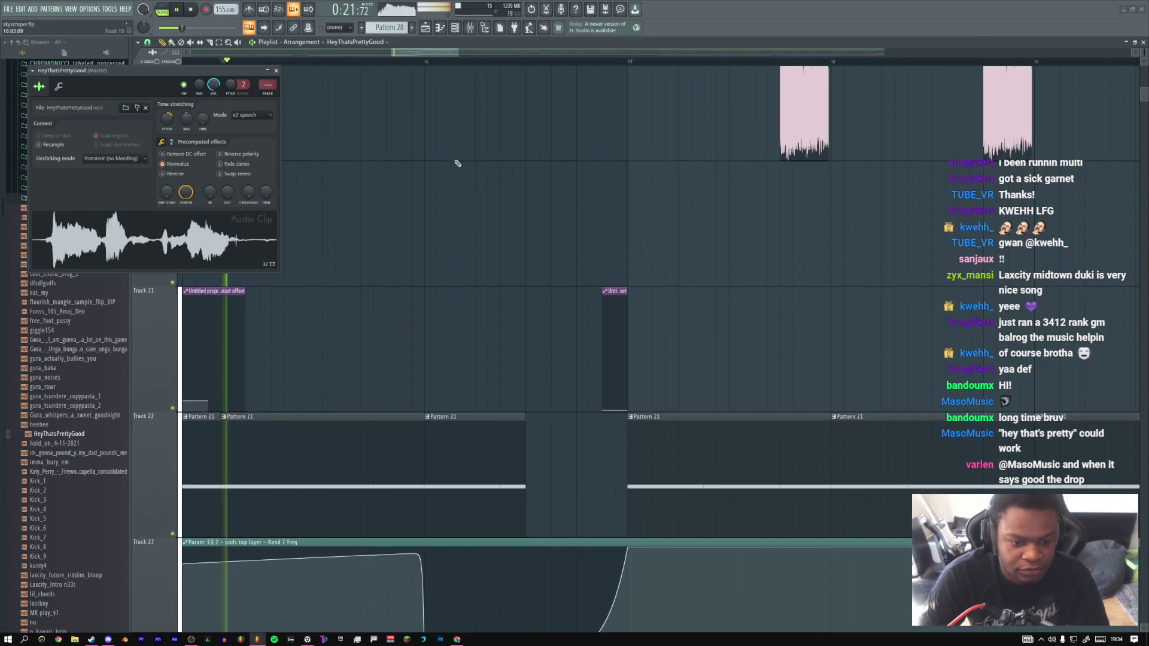
pyautogui.scroll(7, 458, 163)
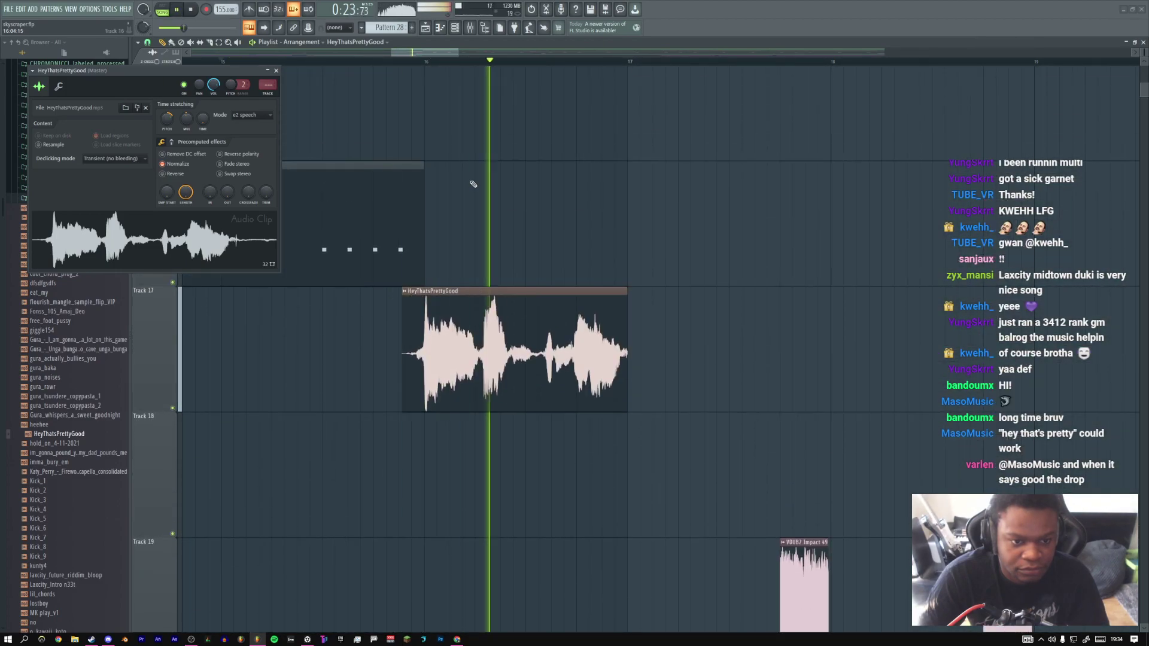
pyautogui.scroll(3, 472, 181)
pyautogui.scroll(2, 473, 180)
pyautogui.press('space')
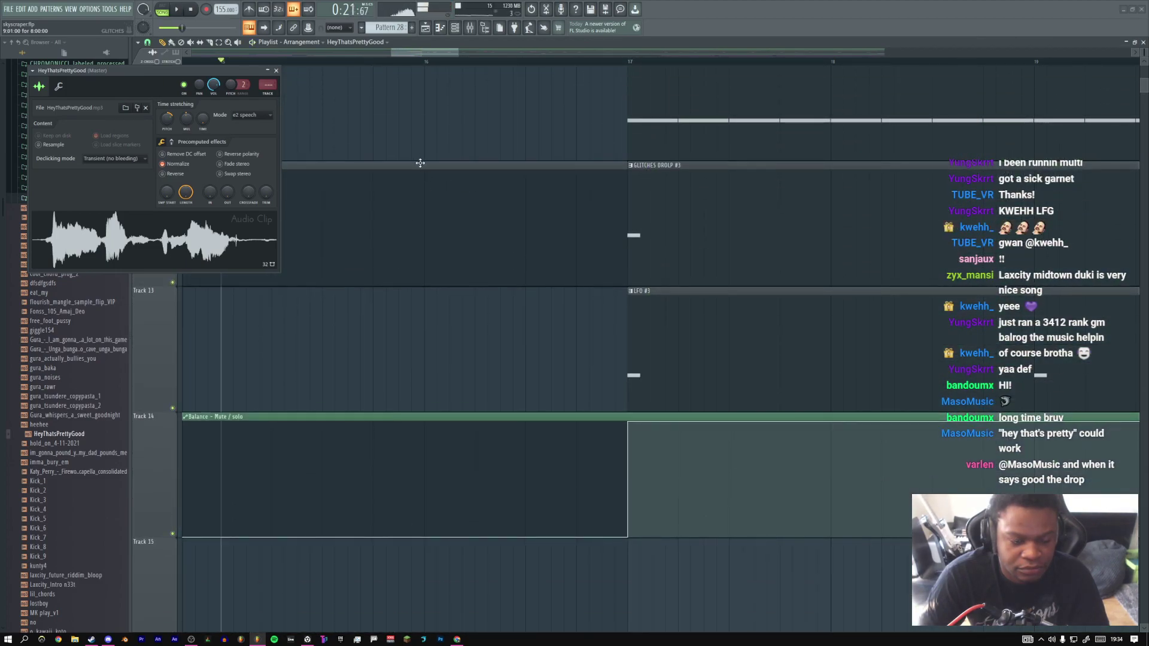
pyautogui.scroll(-4, 421, 162)
pyautogui.press('space')
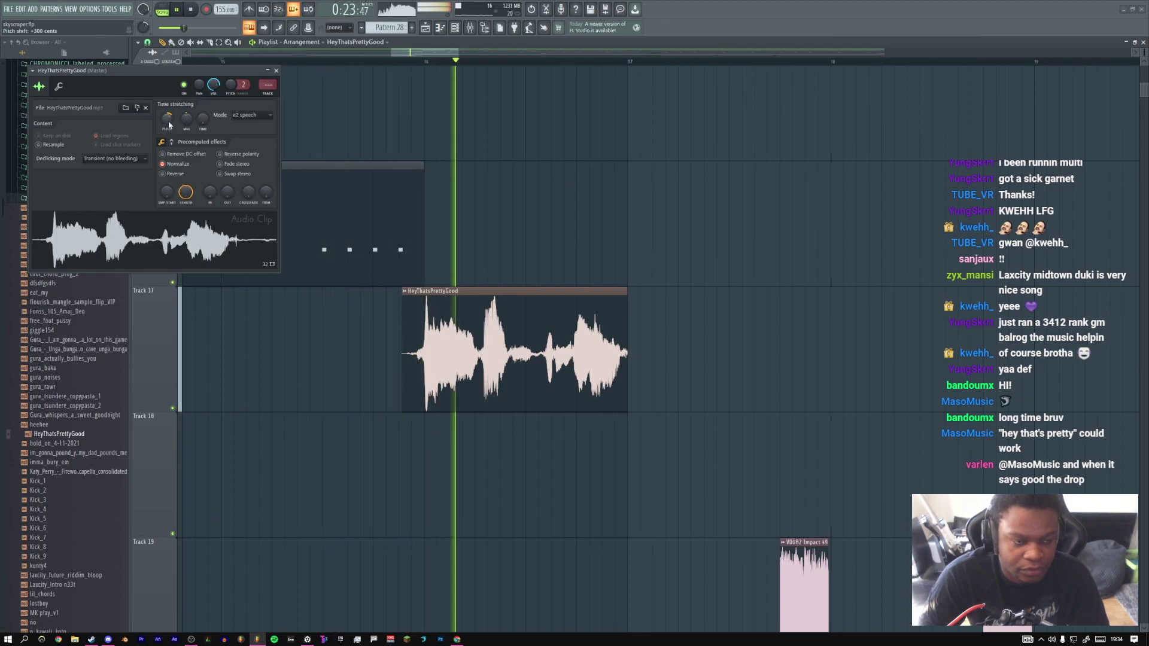
# Remove the HeyThatsPrettyGood vocal clip from Track 17 and replay the transition from bar 15
pyautogui.click(275, 70)
pyautogui.scroll(5, 533, 175)
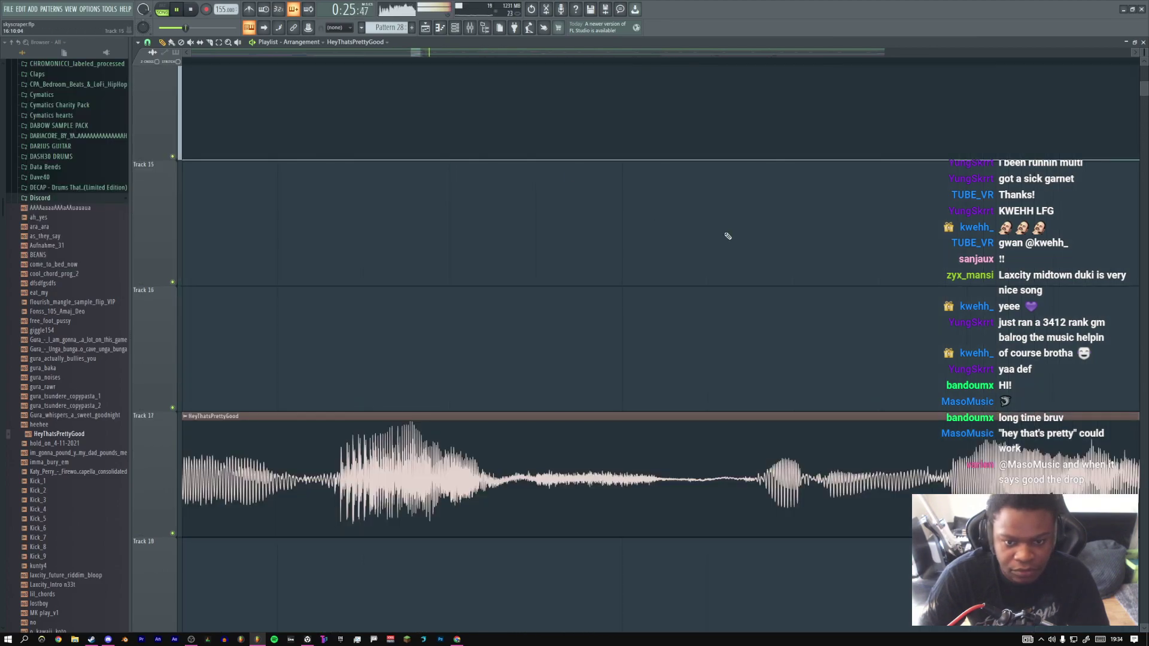
pyautogui.keyDown('ctrl'); pyautogui.rightClick(727, 235); pyautogui.keyUp('ctrl')
pyautogui.moveTo(397, 195); pyautogui.dragTo(636, 439)
pyautogui.press('space')
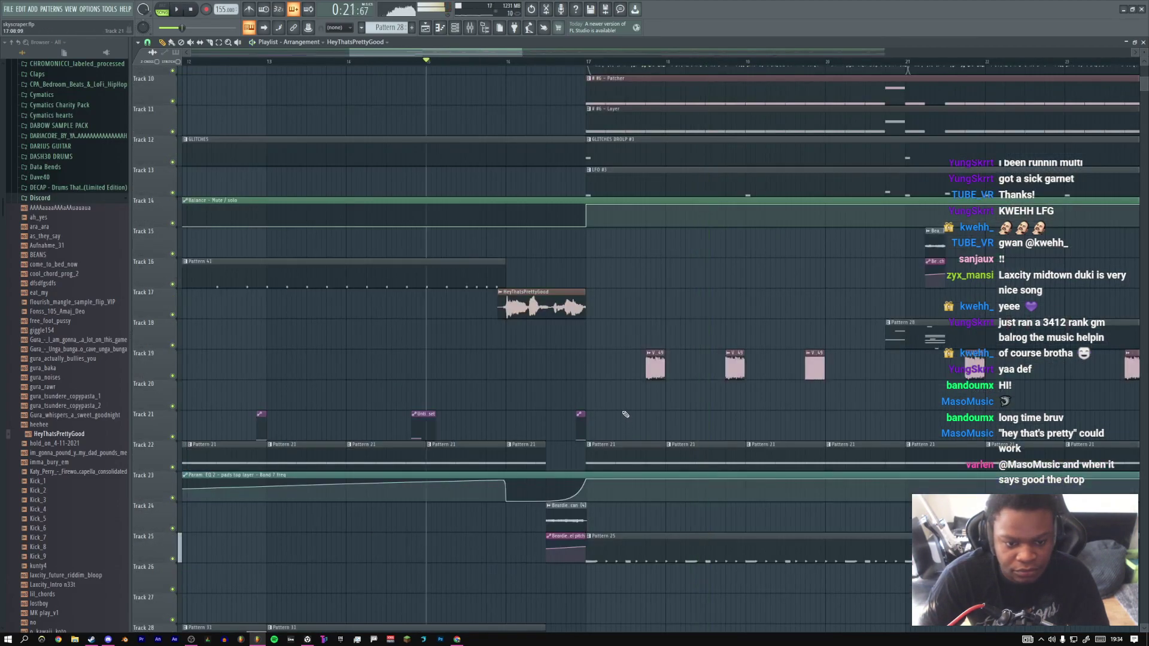
pyautogui.scroll(-5, 621, 401)
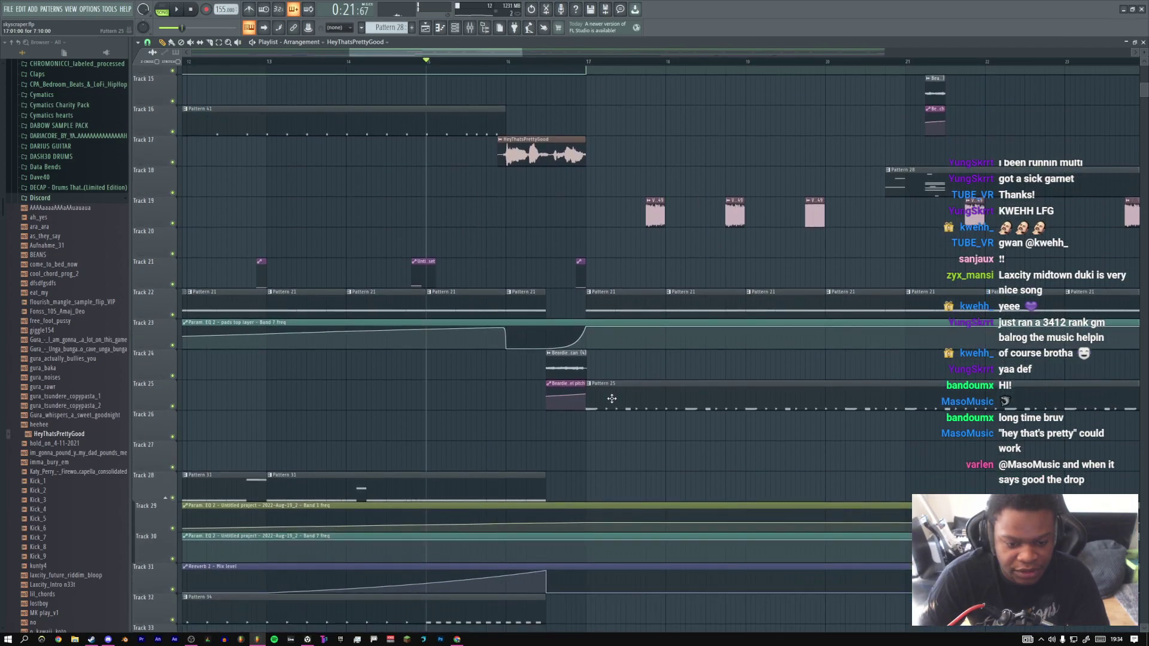
pyautogui.scroll(5, 611, 398)
pyautogui.press('space')
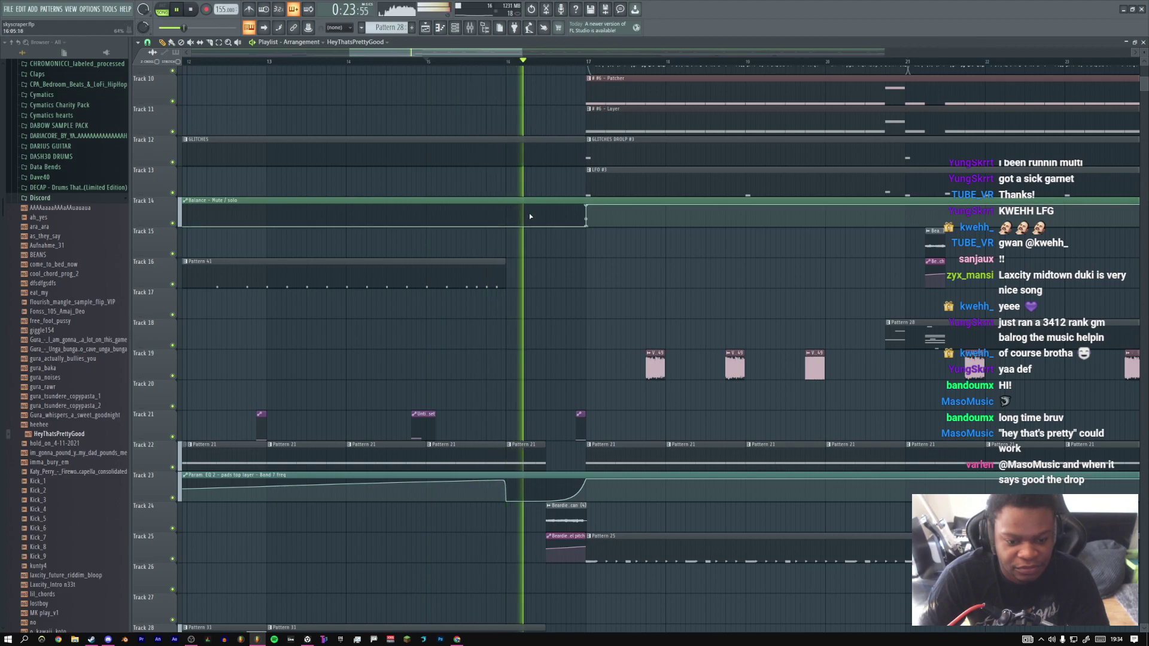
# Shorten the Pattern 34 clip on Track 32 so it ends at bar 16, and replay the transition
pyautogui.scroll(-5, 531, 300)
pyautogui.press('space')
pyautogui.scroll(-2, 530, 407)
pyautogui.press('space')
pyautogui.scroll(-4, 506, 425)
pyautogui.press('space')
pyautogui.moveTo(544, 429); pyautogui.dragTo(509, 432)
pyautogui.press('space')
# Trim the VDUB2 Uplifter 12 and Arp (consolidated) clips on Tracks 35 and 36 to end at bar 16
pyautogui.moveTo(522, 513); pyautogui.dragTo(534, 547)
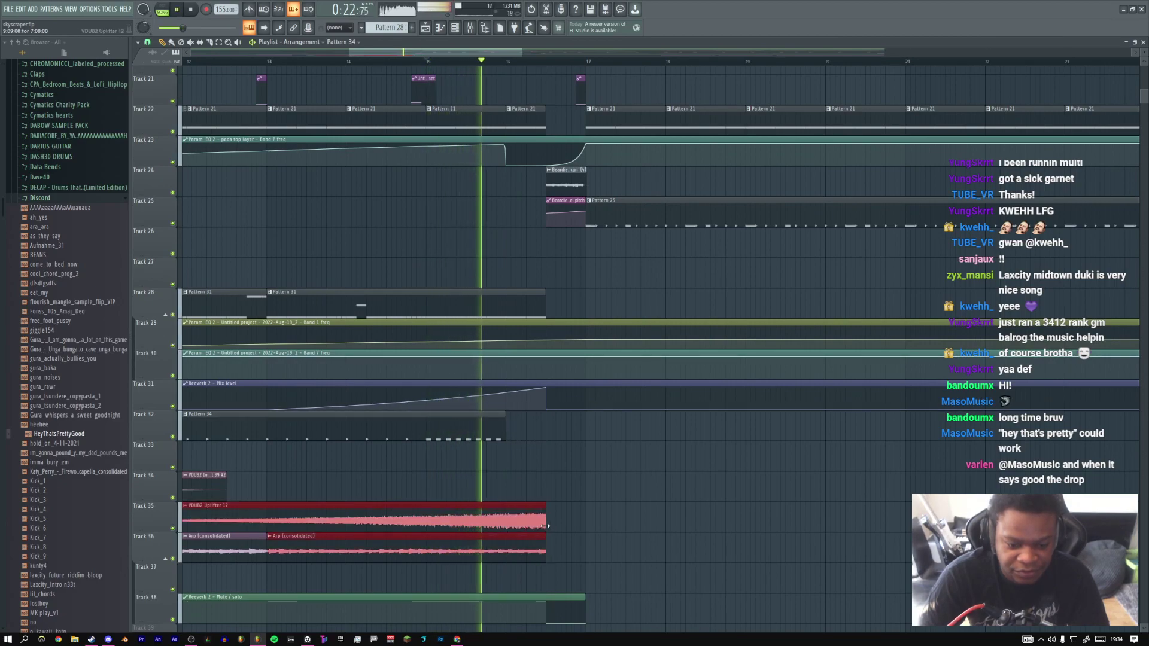
pyautogui.keyDown('ctrl'); pyautogui.click(536, 506); pyautogui.keyUp('ctrl')
pyautogui.press('space')
pyautogui.press('space')
pyautogui.moveTo(536, 506); pyautogui.dragTo(495, 509)
pyautogui.moveTo(544, 550); pyautogui.dragTo(507, 552)
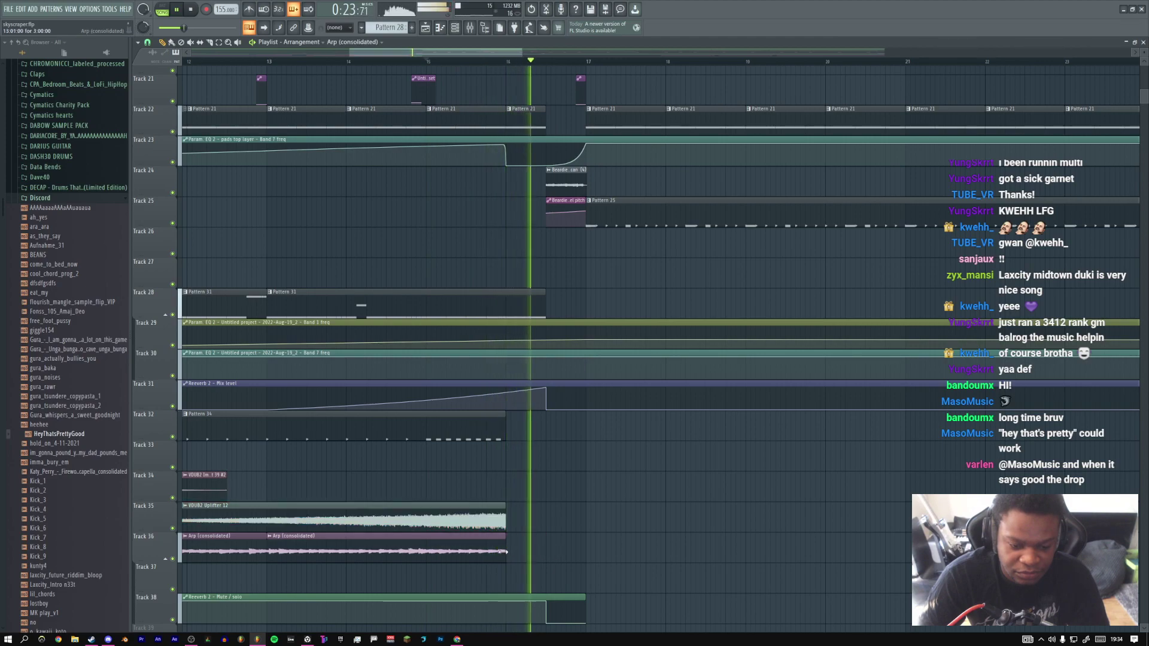
pyautogui.press('space')
pyautogui.press('space')
# Move the drop in the Track 31 reverb mix level automation back to bar 16 and trim Pattern 31 on Track 28 to match
pyautogui.moveTo(546, 388); pyautogui.dragTo(506, 407)
pyautogui.press('space')
pyautogui.press('space')
pyautogui.moveTo(545, 302); pyautogui.dragTo(507, 301)
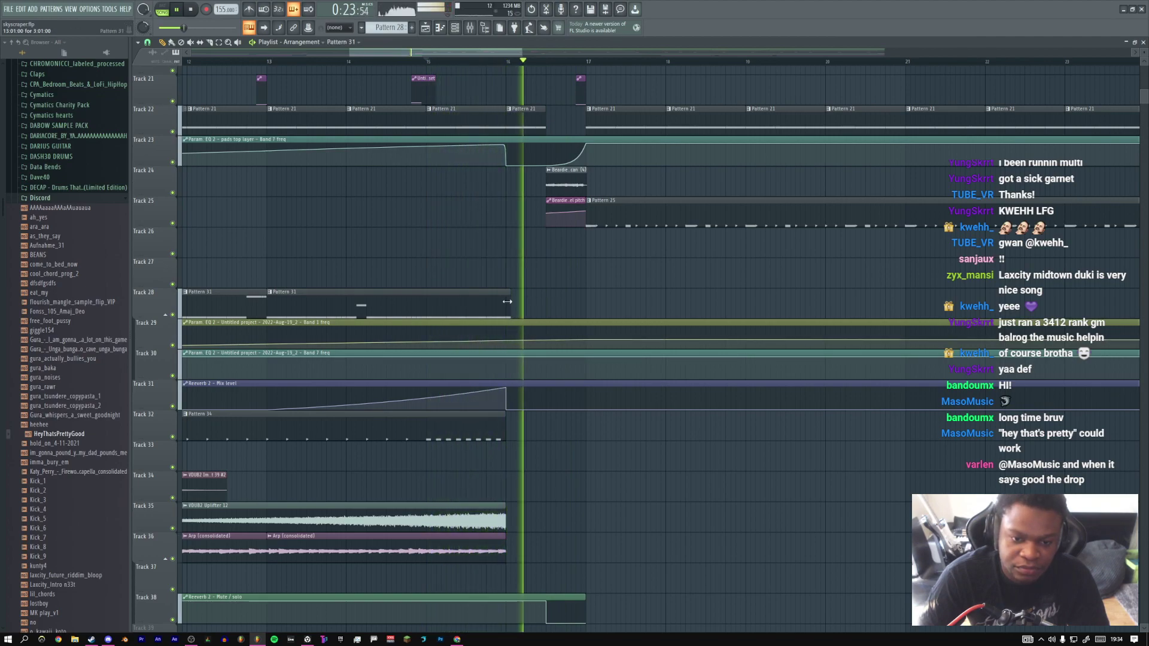
pyautogui.press('space')
# Extend the drone clip on Track 24 and its channel pitch automation back to bar 16, and audition the drop
pyautogui.moveTo(546, 189); pyautogui.dragTo(506, 189)
pyautogui.press('space')
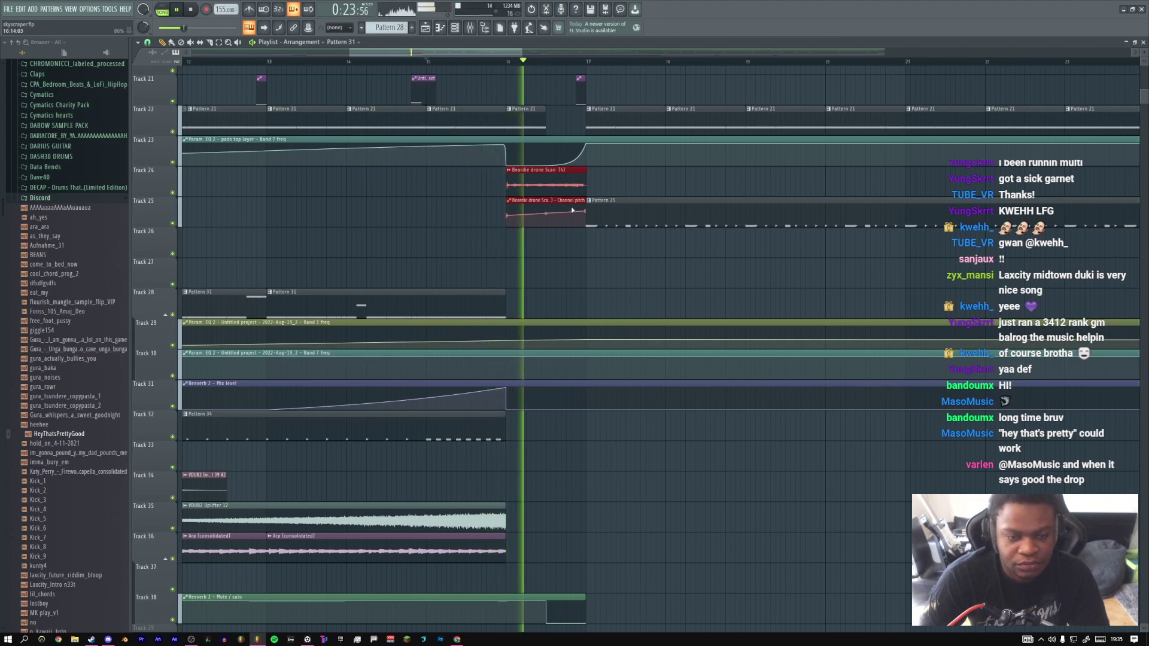
pyautogui.scroll(5, 576, 258)
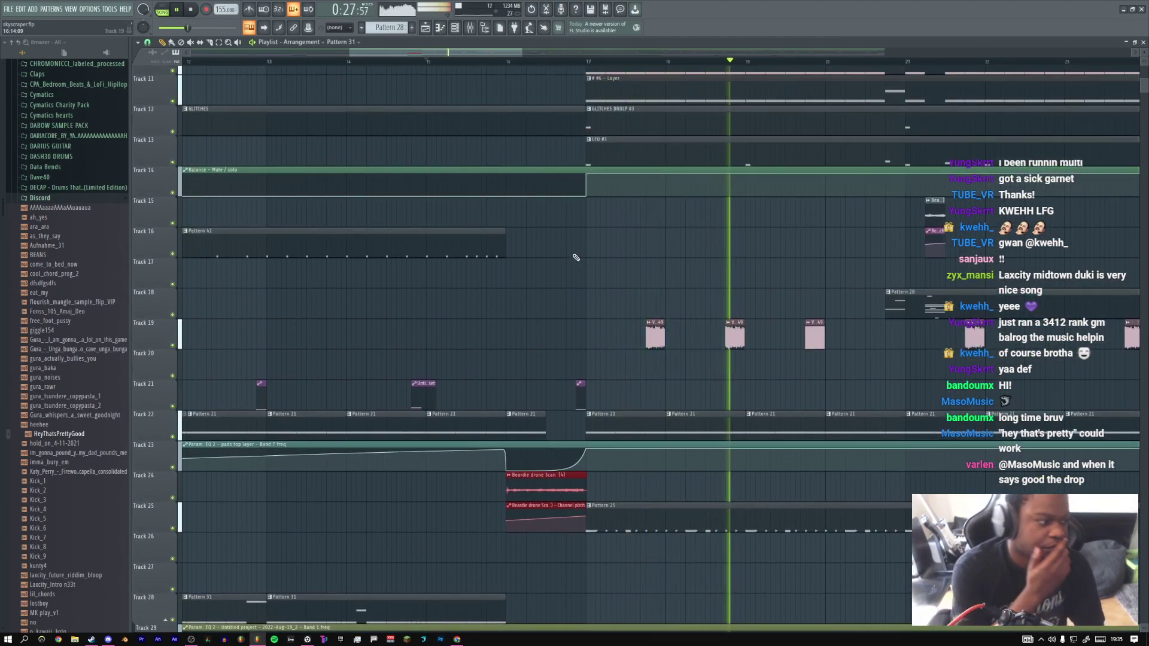
pyautogui.press('space')
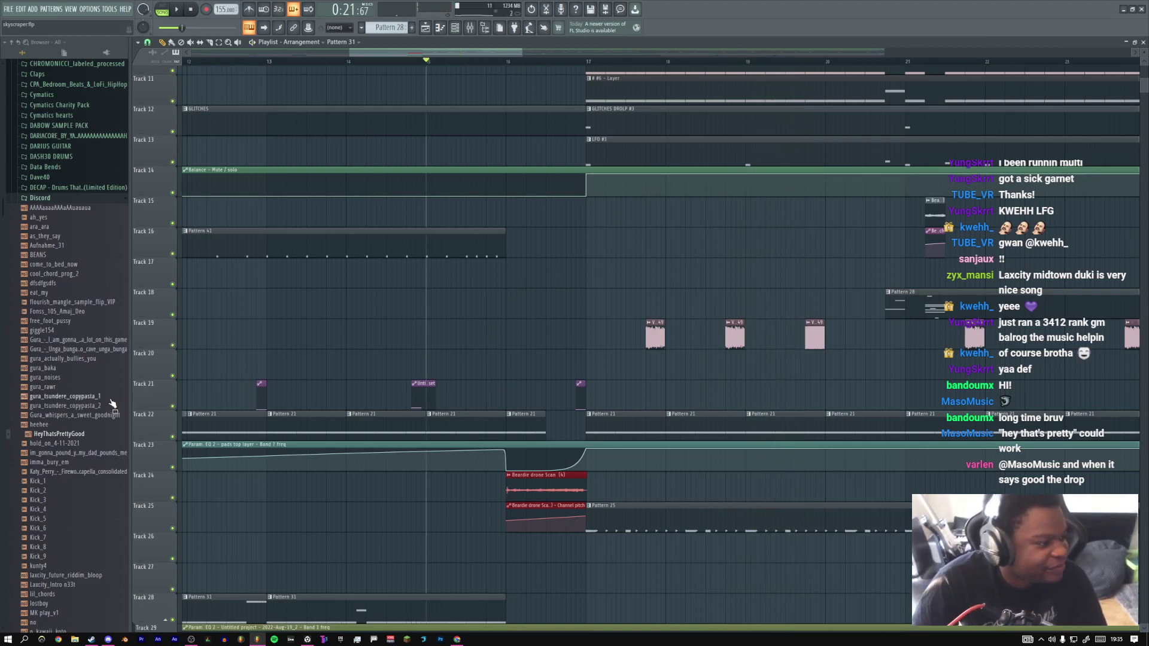
# Look through the Discord sample folder and collapse it
pyautogui.scroll(-4, 88, 519)
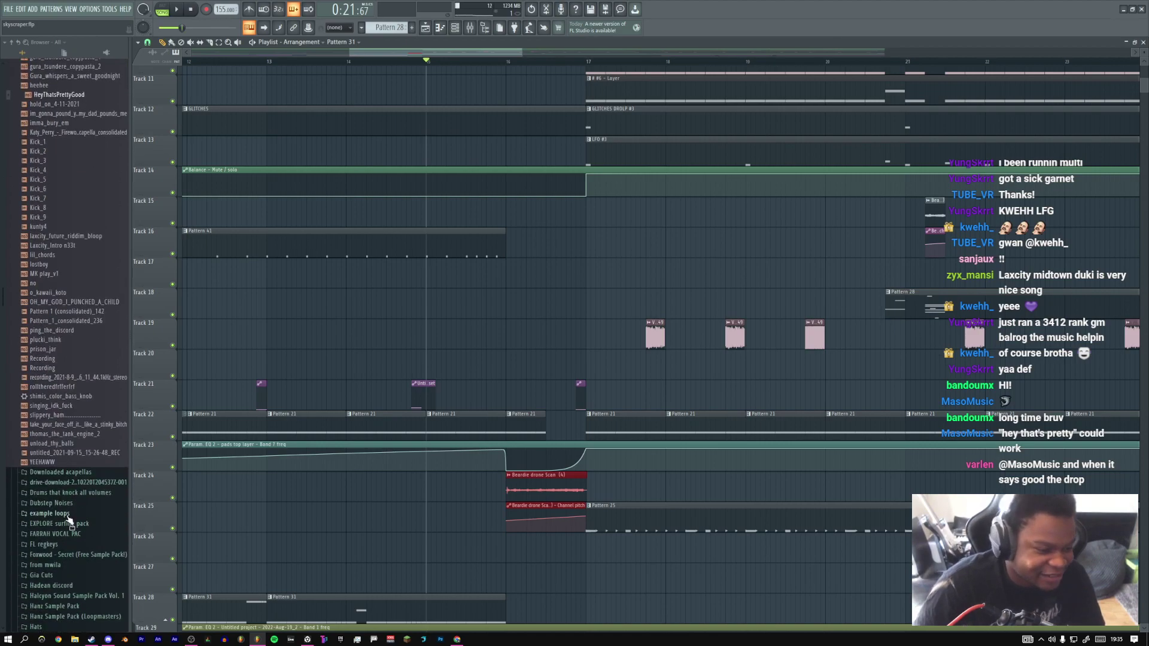
pyautogui.scroll(6, 80, 262)
pyautogui.click(70, 256)
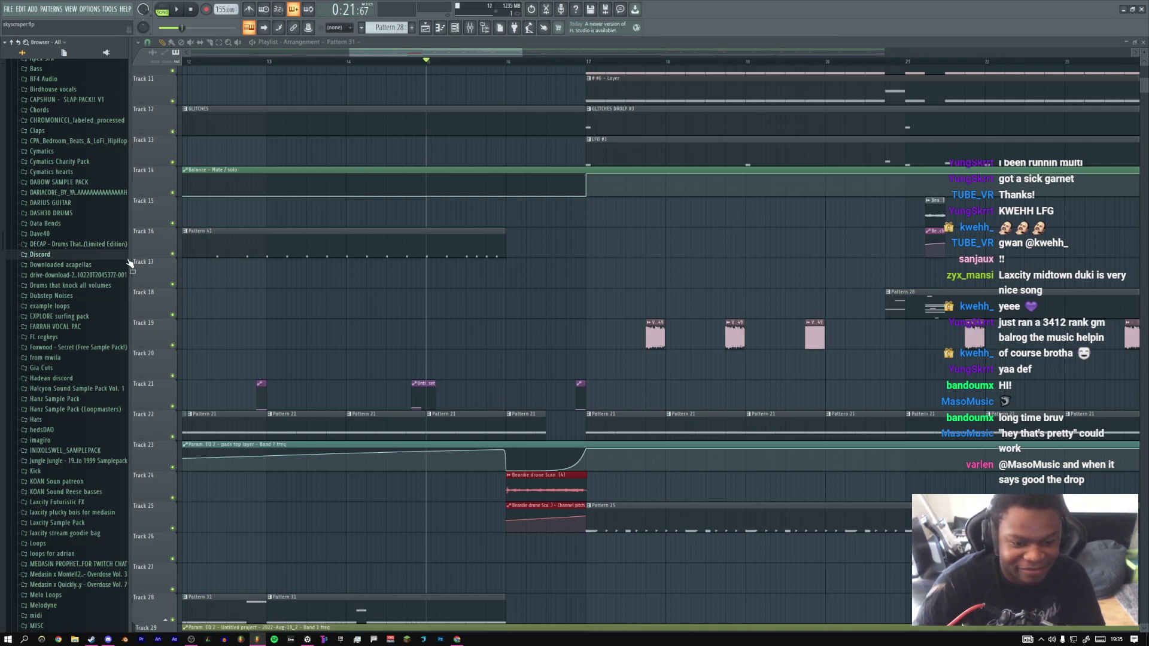
# Slice the Track 21 sample start offset automation clip at bar 15 and discard the part after the cut
pyautogui.rightClick(442, 383)
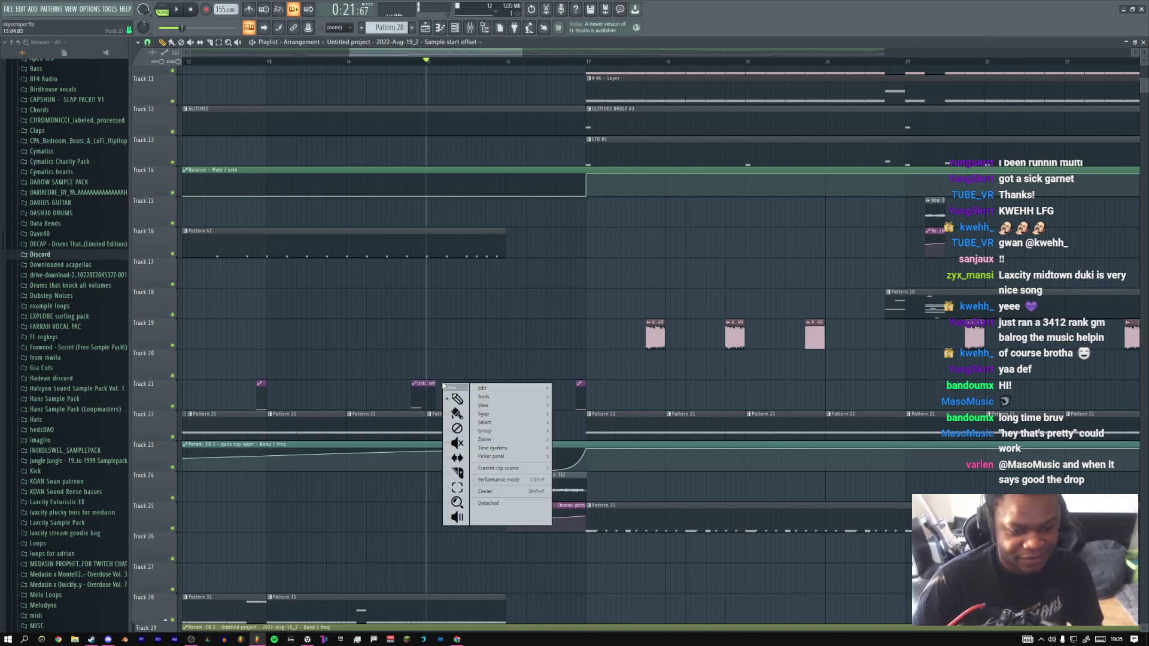
pyautogui.click(458, 472)
pyautogui.moveTo(427, 412); pyautogui.dragTo(431, 392)
pyautogui.rightClick(449, 391)
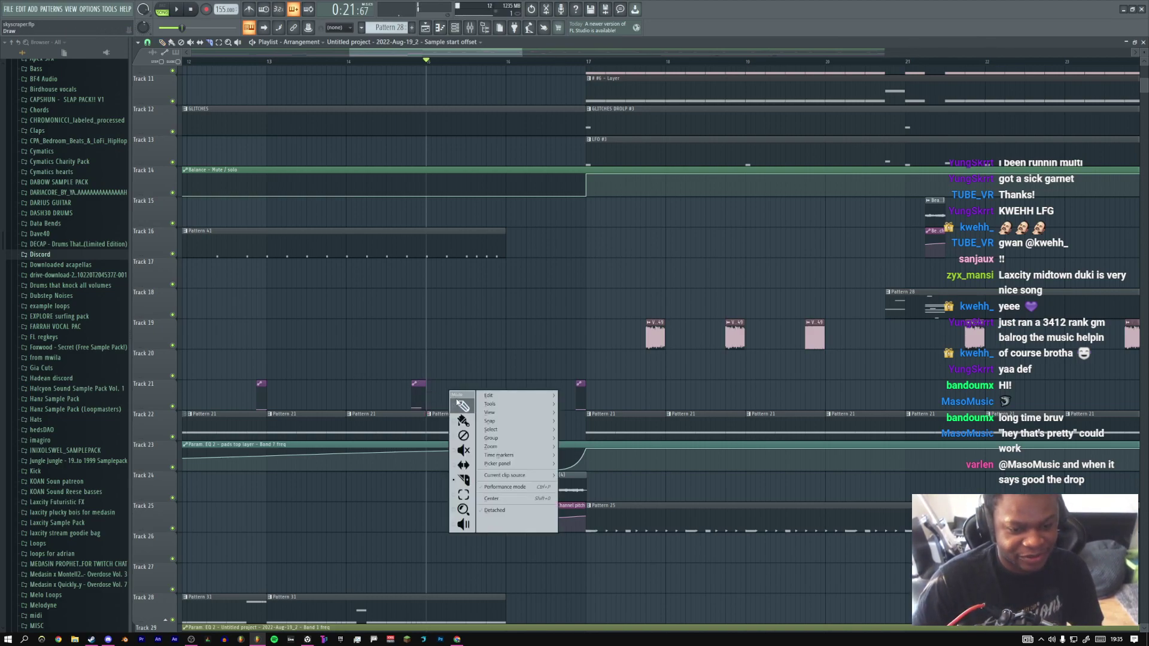
pyautogui.click(461, 404)
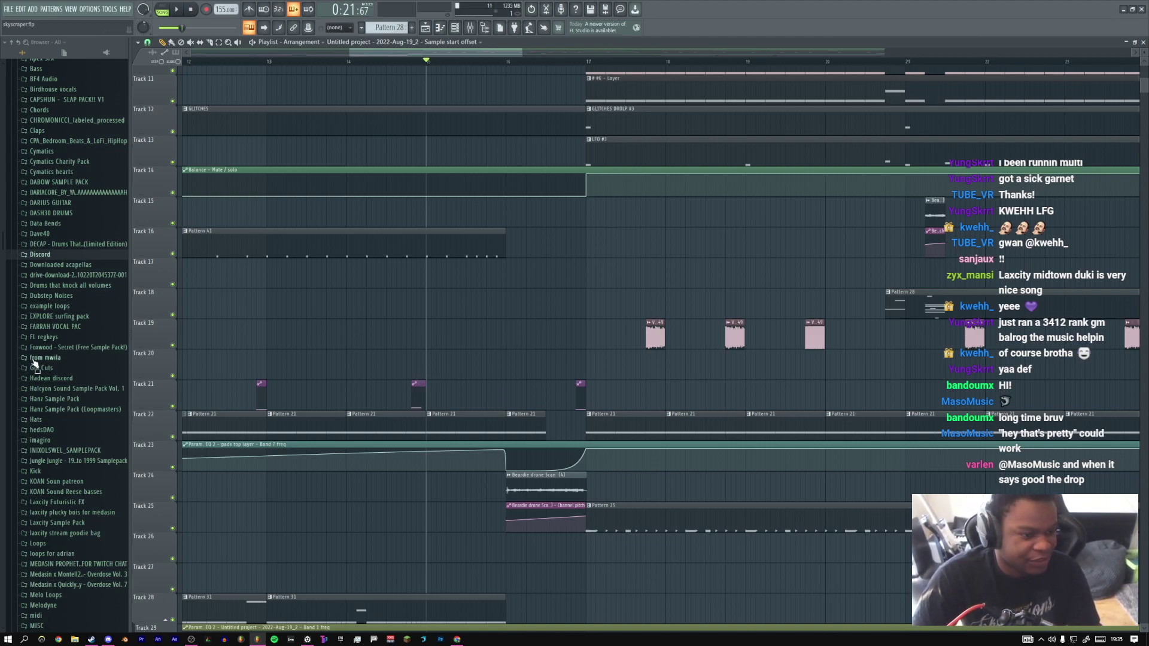
# Audition the birdsong, hum, pad, session and soundscape samples in the Foxwood - Secret (Free Sample Pack) folder
pyautogui.click(62, 347)
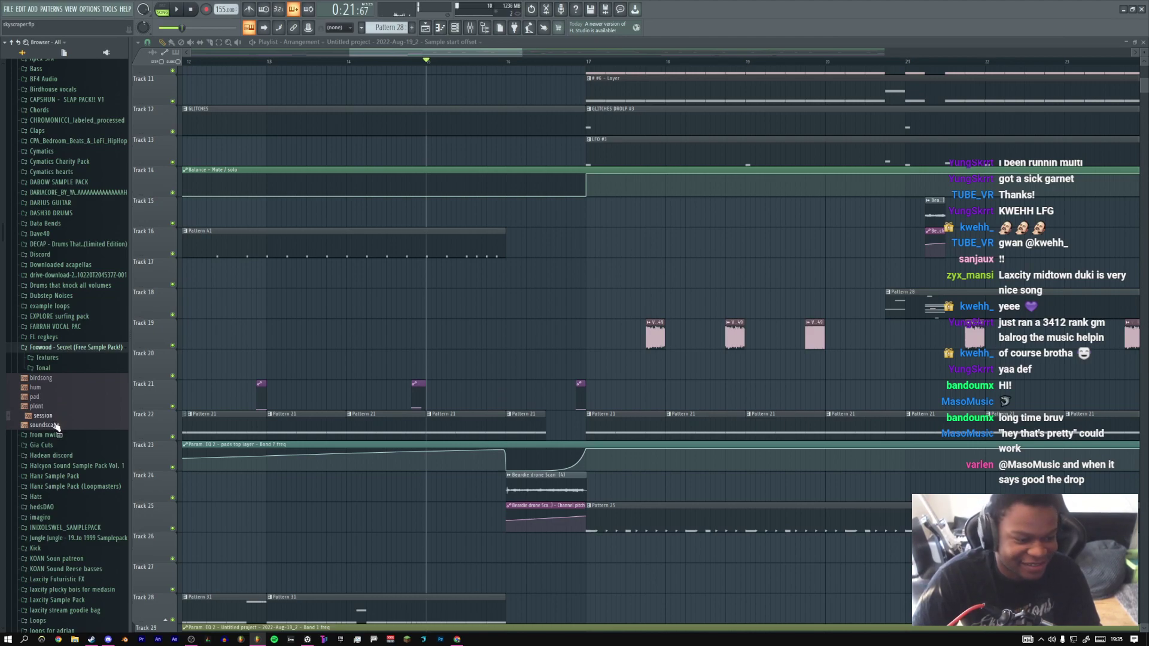
pyautogui.click(56, 350)
pyautogui.click(55, 349)
pyautogui.click(47, 380)
pyautogui.click(45, 388)
pyautogui.click(46, 396)
pyautogui.click(48, 406)
pyautogui.click(50, 416)
pyautogui.click(53, 426)
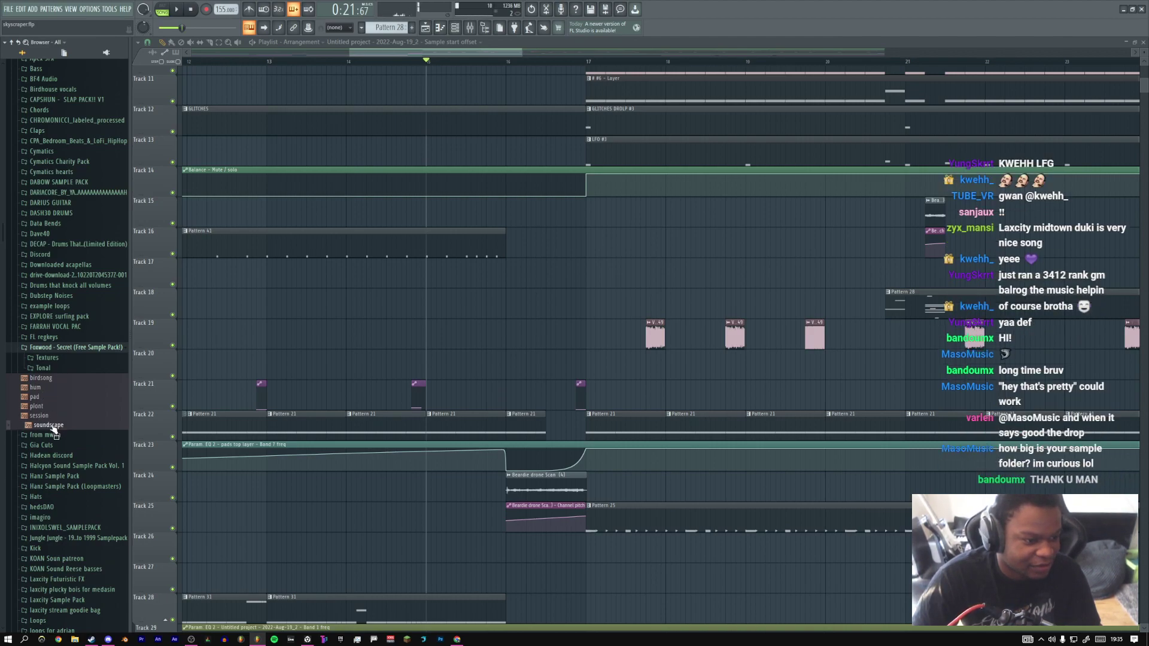
pyautogui.click(64, 349)
# Check the size of the MUSIC PRODUCTION folder in File Explorer and return to FL Studio
pyautogui.click(74, 639)
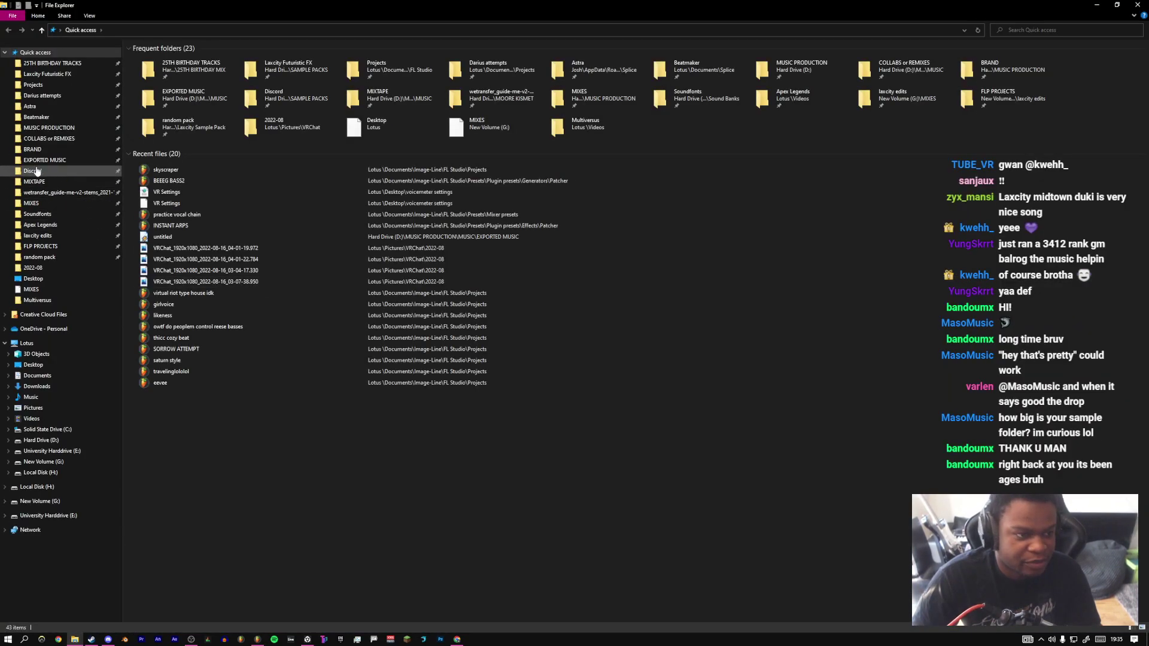
pyautogui.rightClick(59, 128)
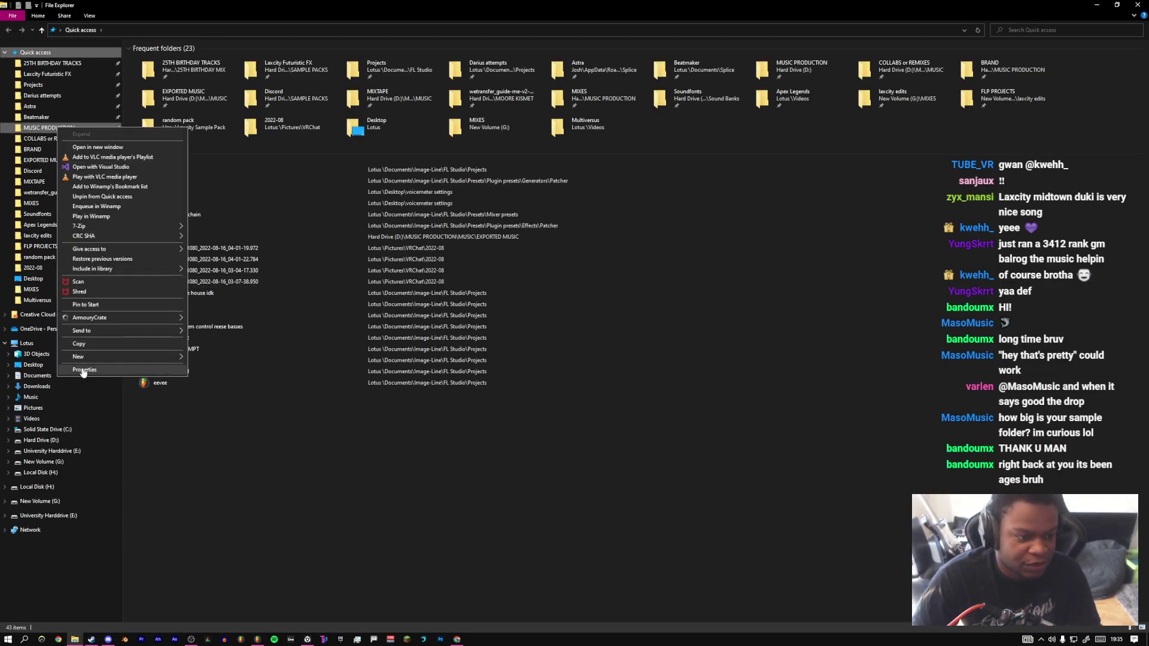
pyautogui.click(84, 369)
pyautogui.moveTo(261, 288); pyautogui.dragTo(262, 287)
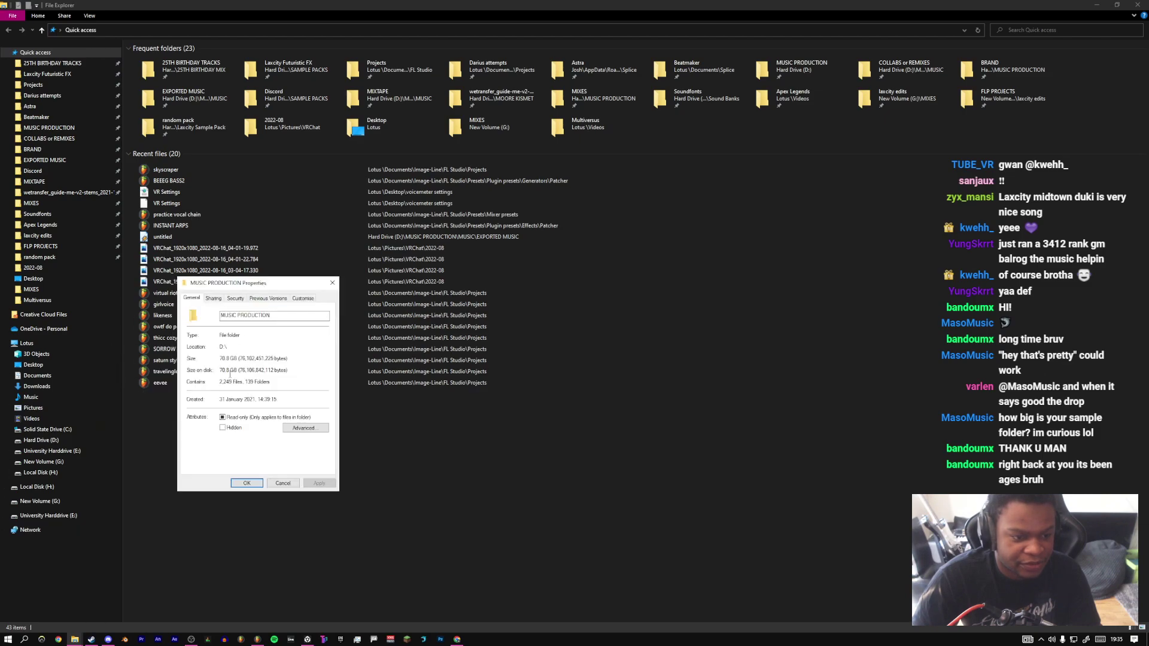
pyautogui.hotkey('alt', 'Tab')
pyautogui.hotkey('alt', 'Tab')
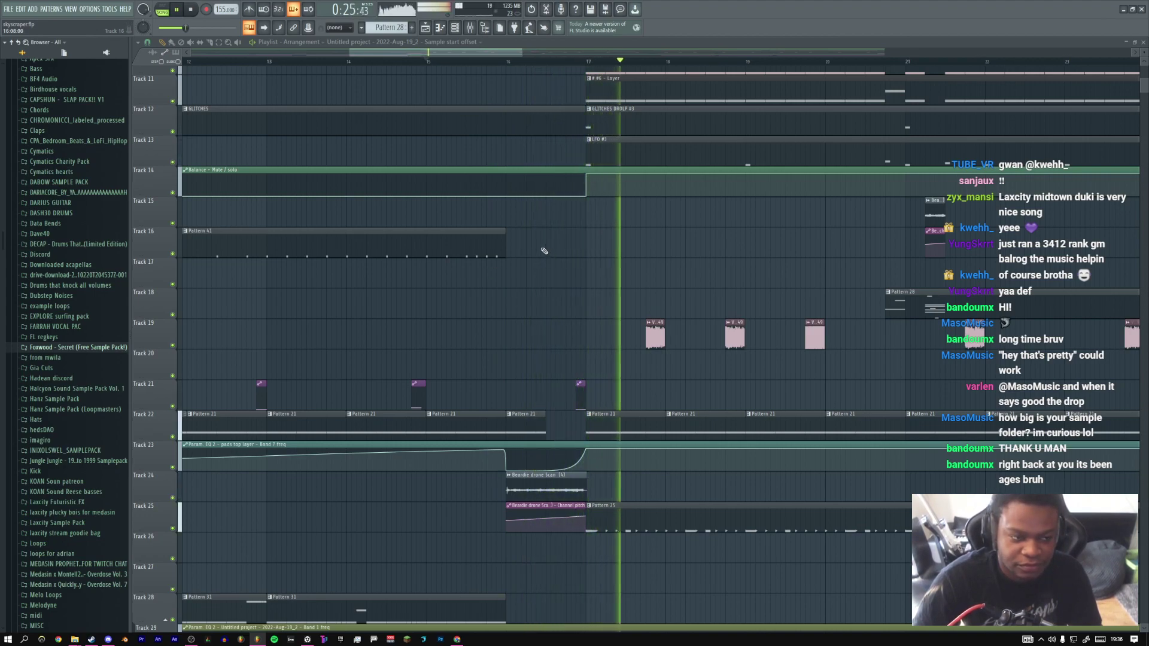
# Audition the explosion, aim, draw and throw samples in the Grenades folder of Apex SFX
pyautogui.scroll(7, 69, 250)
pyautogui.scroll(-5, 69, 250)
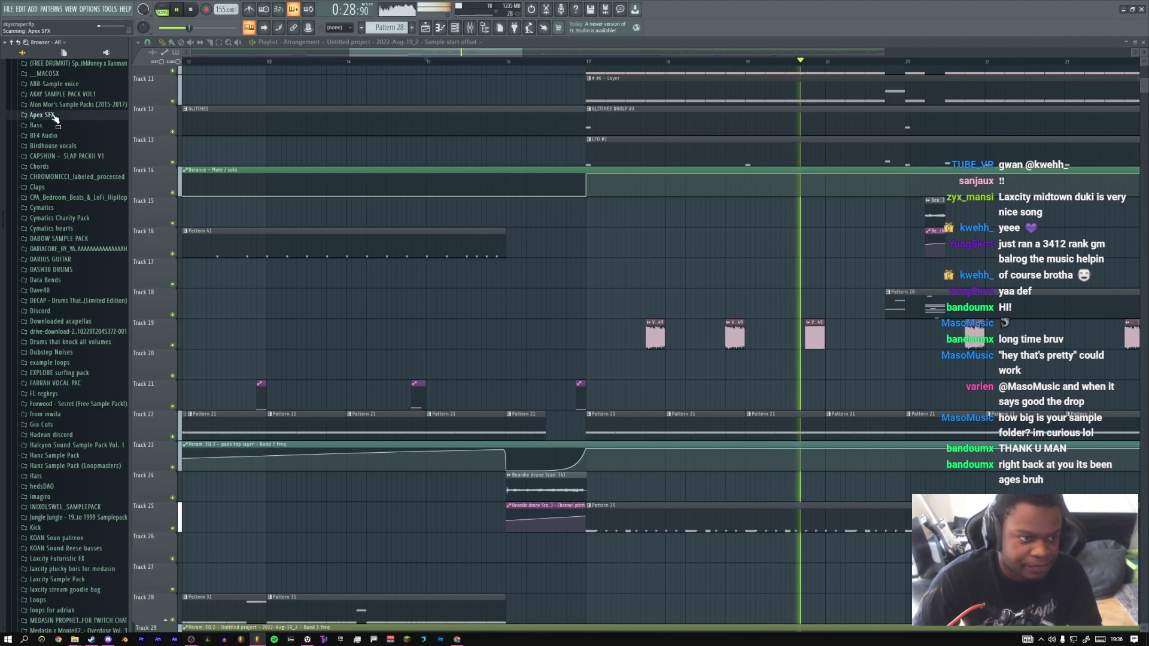
pyautogui.click(53, 137)
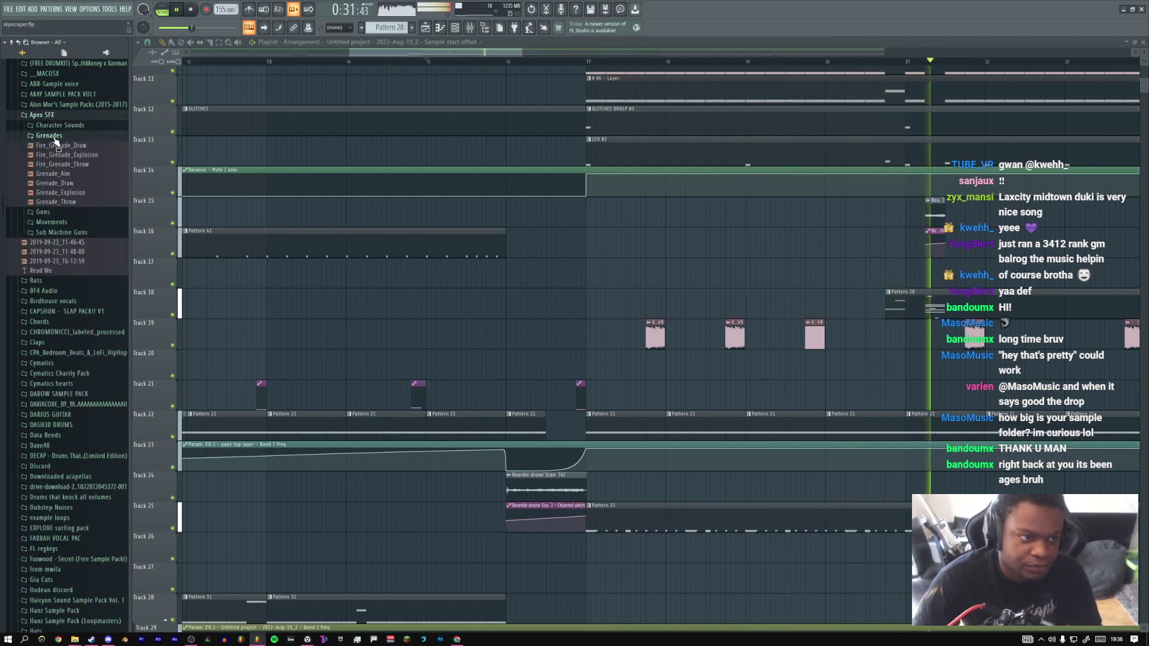
pyautogui.press('space')
pyautogui.click(64, 156)
pyautogui.click(63, 156)
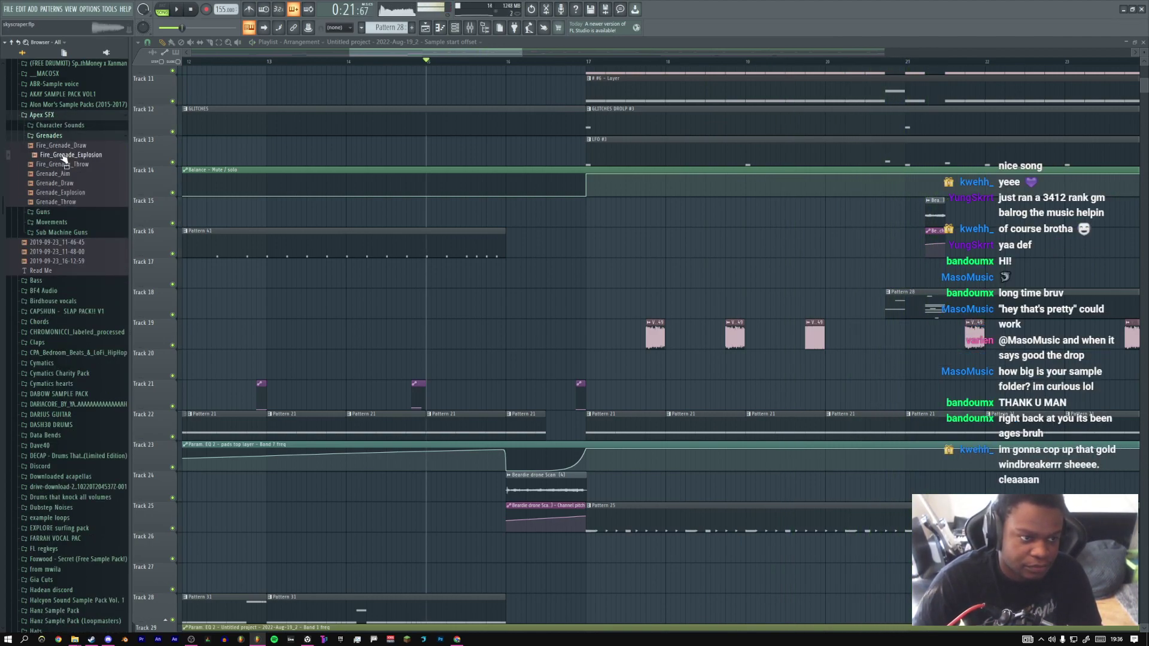
pyautogui.click(63, 174)
pyautogui.click(64, 183)
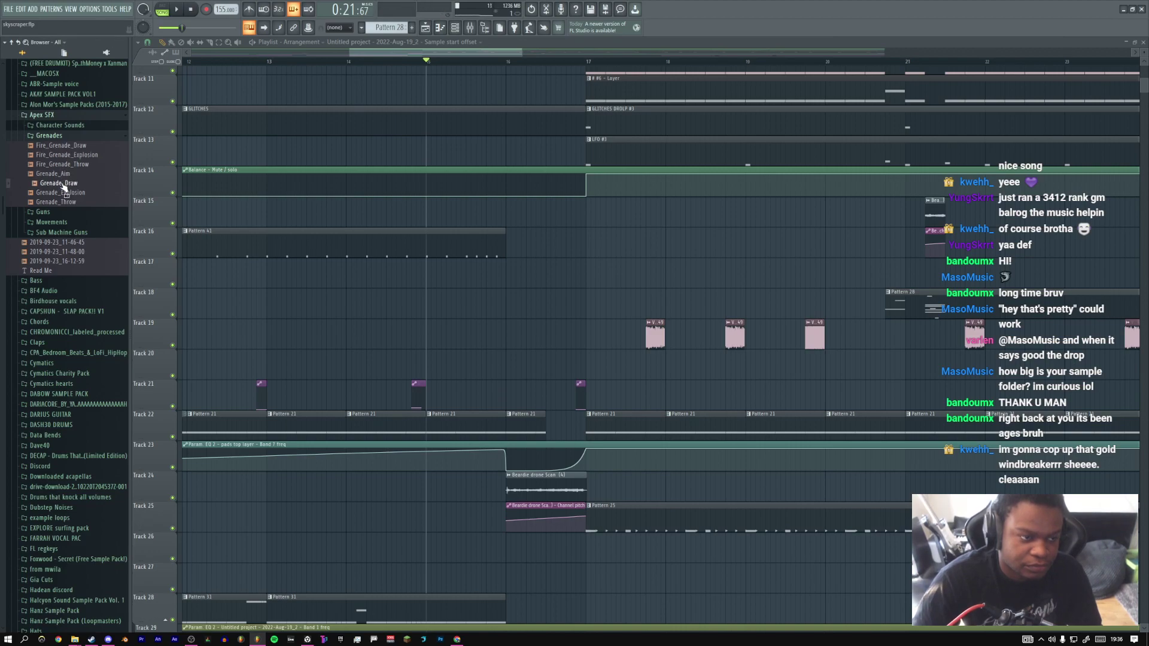
pyautogui.click(66, 193)
pyautogui.click(63, 202)
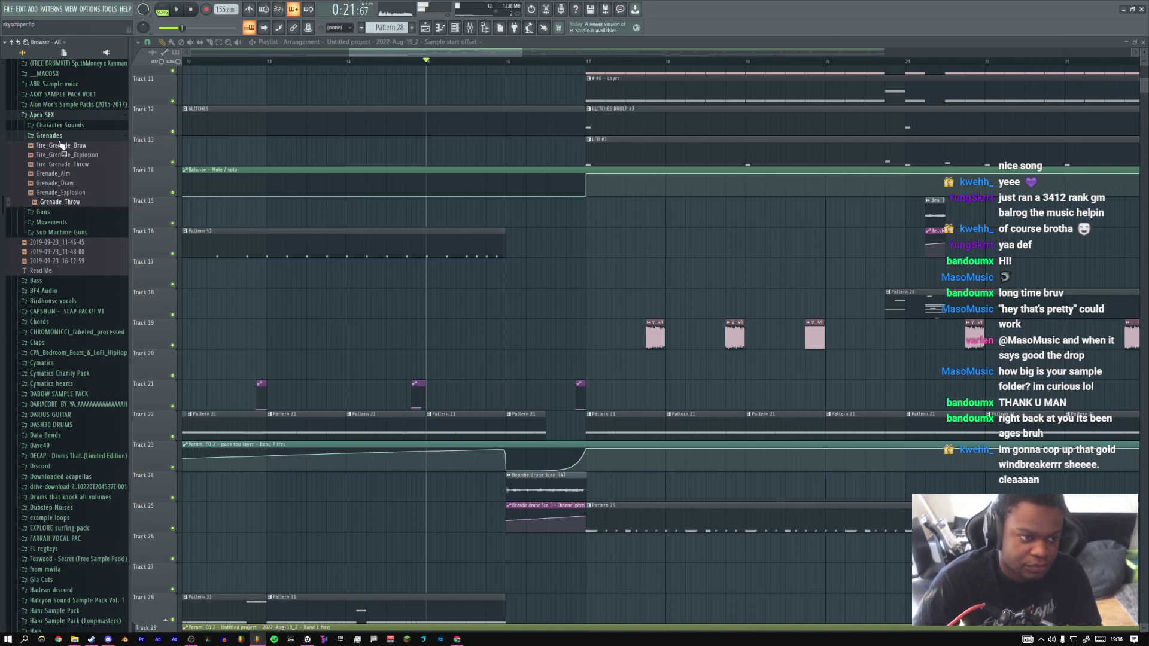
# Browse the weapon subfolders inside the Guns folder of Apex SFX for a usable gun sound
pyautogui.click(60, 137)
pyautogui.click(61, 148)
pyautogui.click(61, 157)
pyautogui.click(62, 167)
pyautogui.click(62, 176)
pyautogui.click(61, 186)
pyautogui.click(61, 204)
pyautogui.click(60, 215)
pyautogui.click(60, 204)
pyautogui.click(63, 196)
pyautogui.click(60, 214)
pyautogui.click(62, 224)
pyautogui.click(60, 242)
pyautogui.click(62, 223)
pyautogui.click(59, 215)
pyautogui.click(60, 205)
# Audition the Full_Sound and Single_Shot samples in the R-301 Carbine assault rifle folder
pyautogui.click(60, 167)
pyautogui.click(60, 178)
pyautogui.click(66, 224)
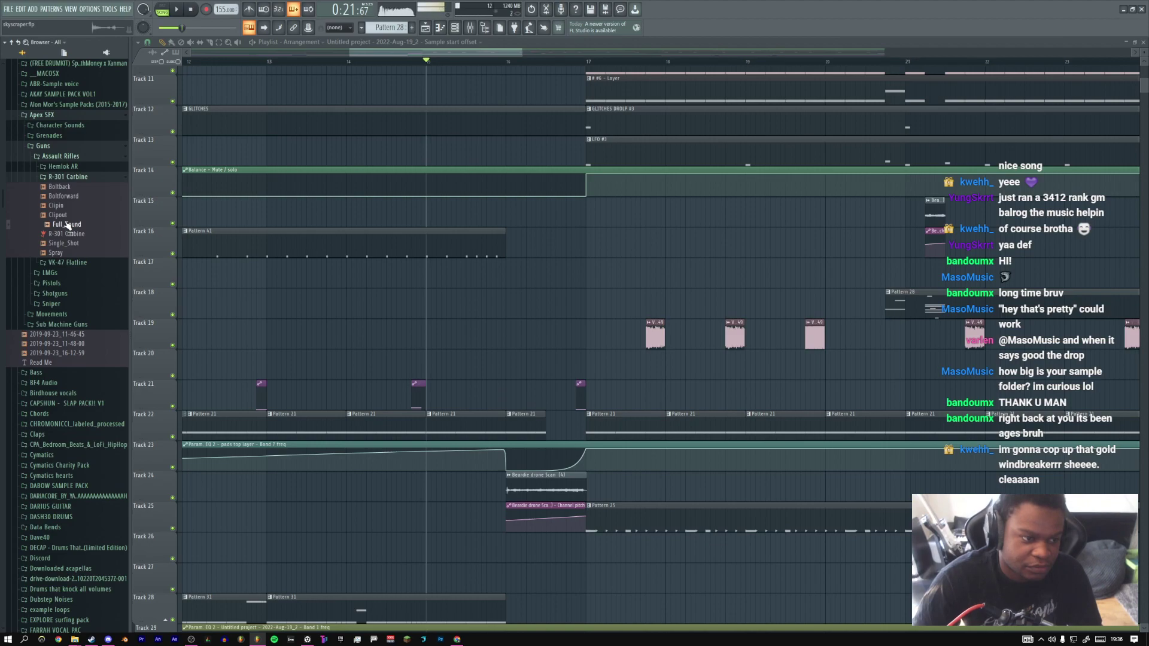
pyautogui.click(66, 243)
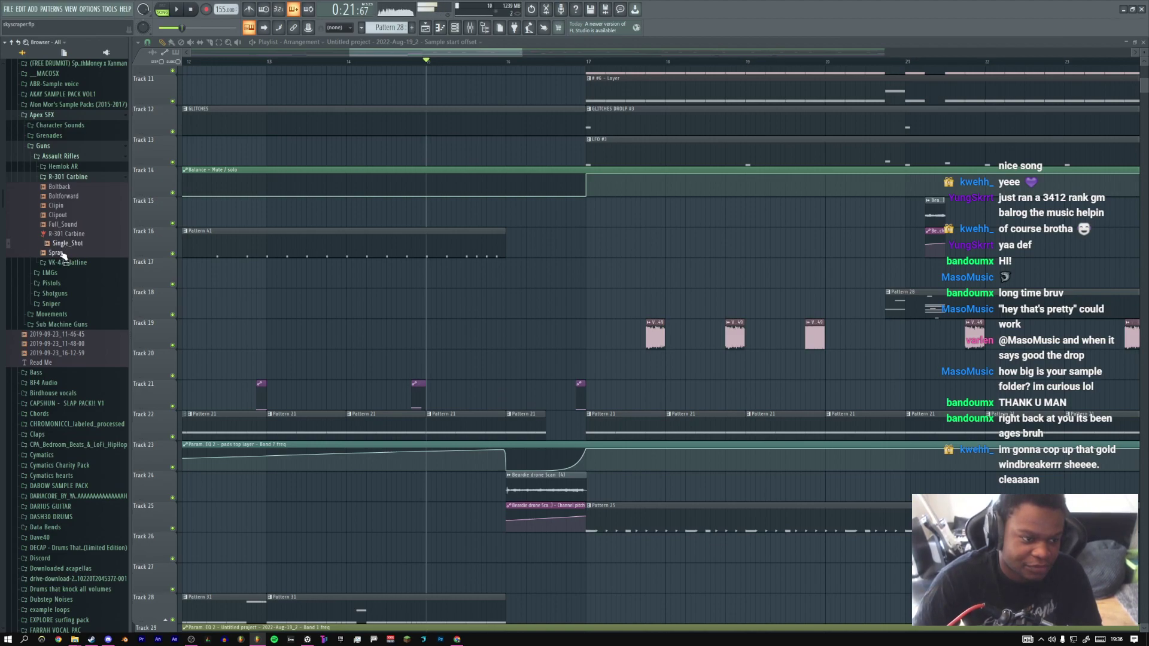
# Load the R-301 Carbine Single_Shot sample into a new sampler channel and place its window over the playlist
pyautogui.rightClick(65, 240)
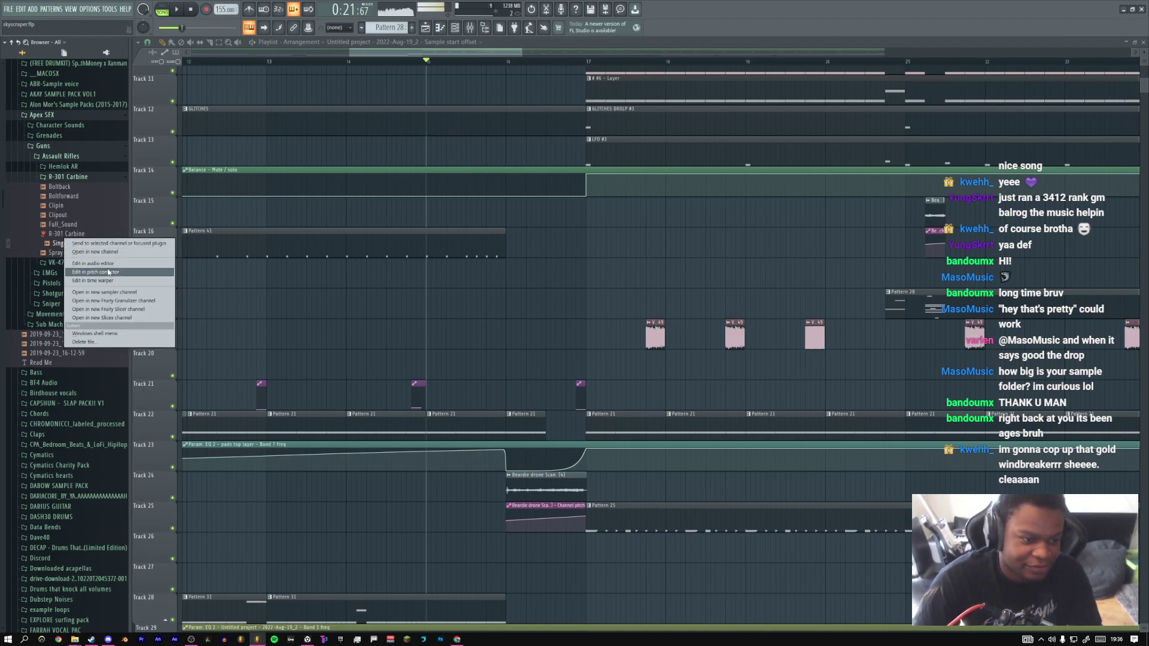
pyautogui.click(99, 265)
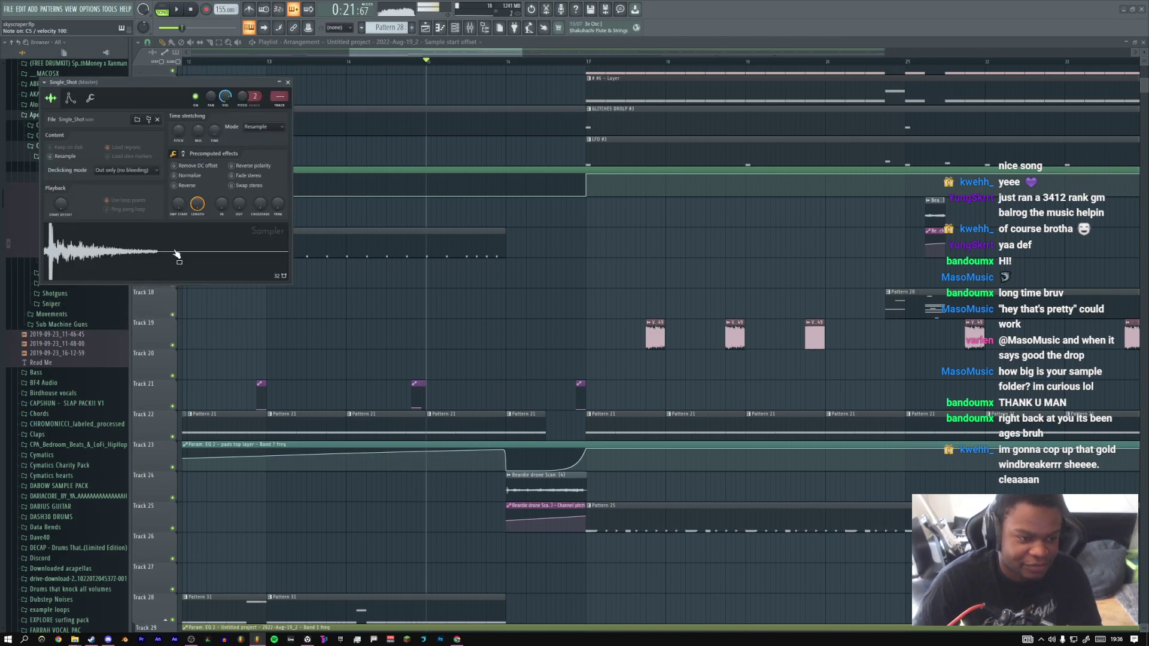
pyautogui.moveTo(174, 83); pyautogui.dragTo(404, 165)
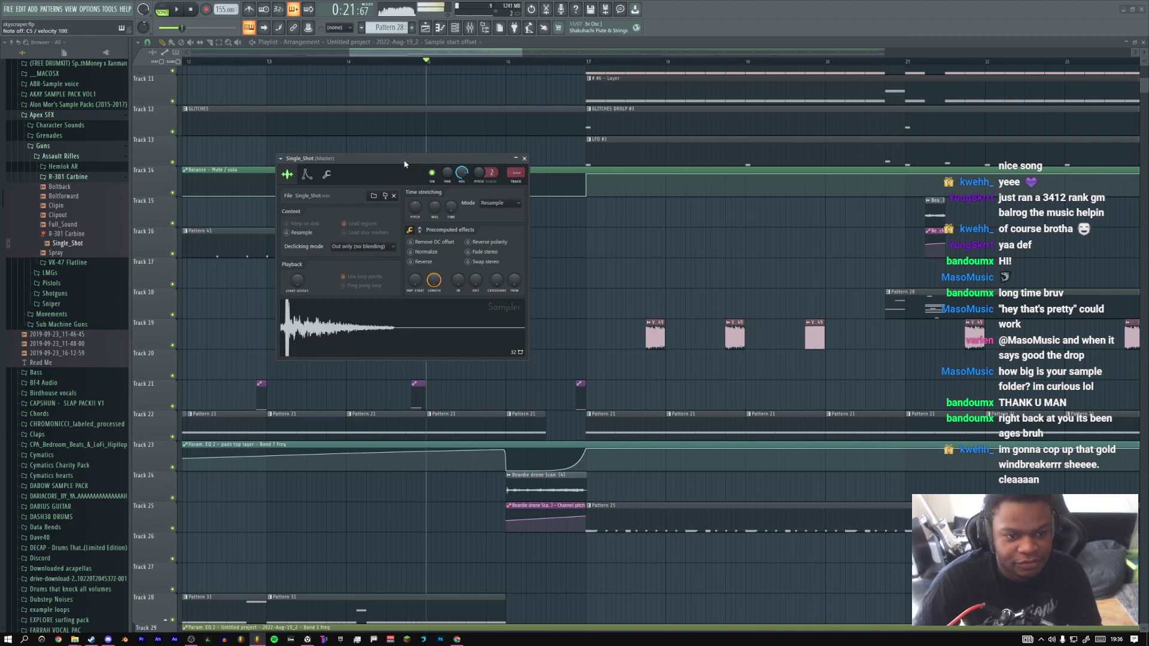
# Enable the Single_Shot volume envelope with 0% attack, a longer release and 100% sustain, and open the channel's miscellaneous settings
pyautogui.click(307, 174)
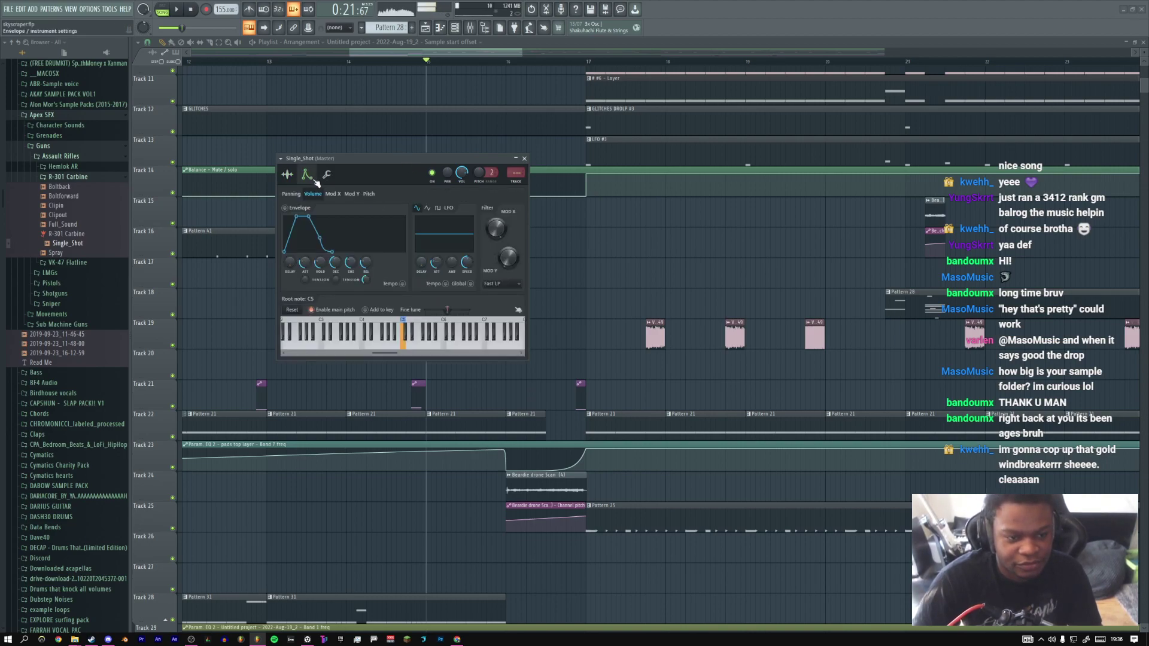
pyautogui.moveTo(305, 262); pyautogui.dragTo(306, 287)
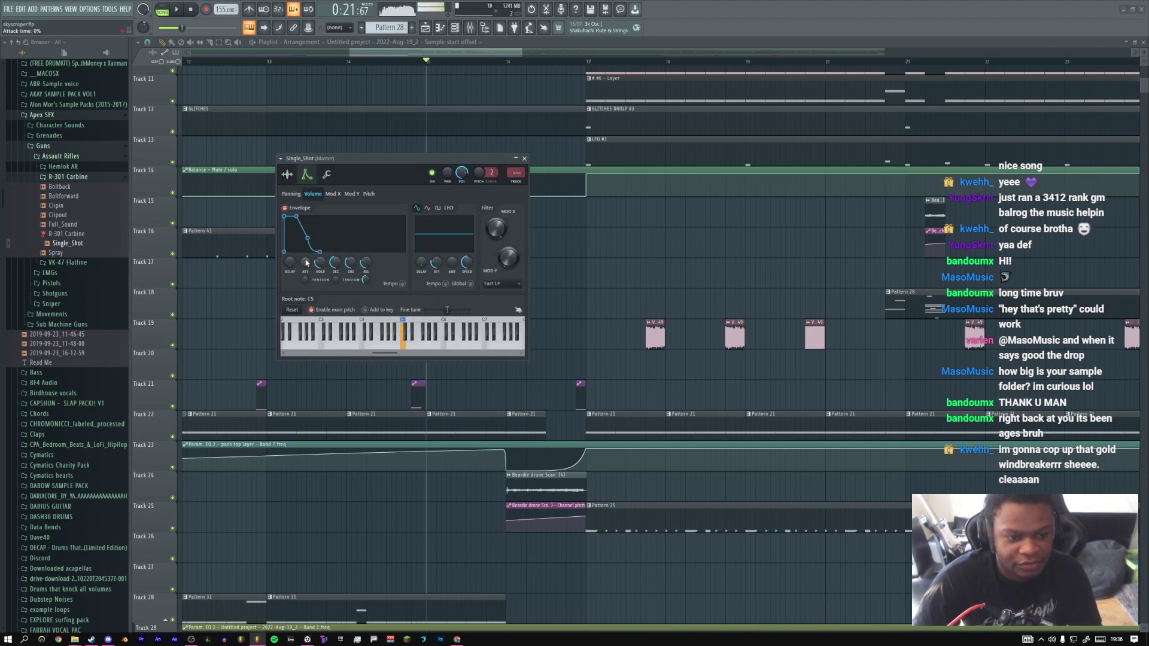
pyautogui.moveTo(366, 265); pyautogui.dragTo(351, 227)
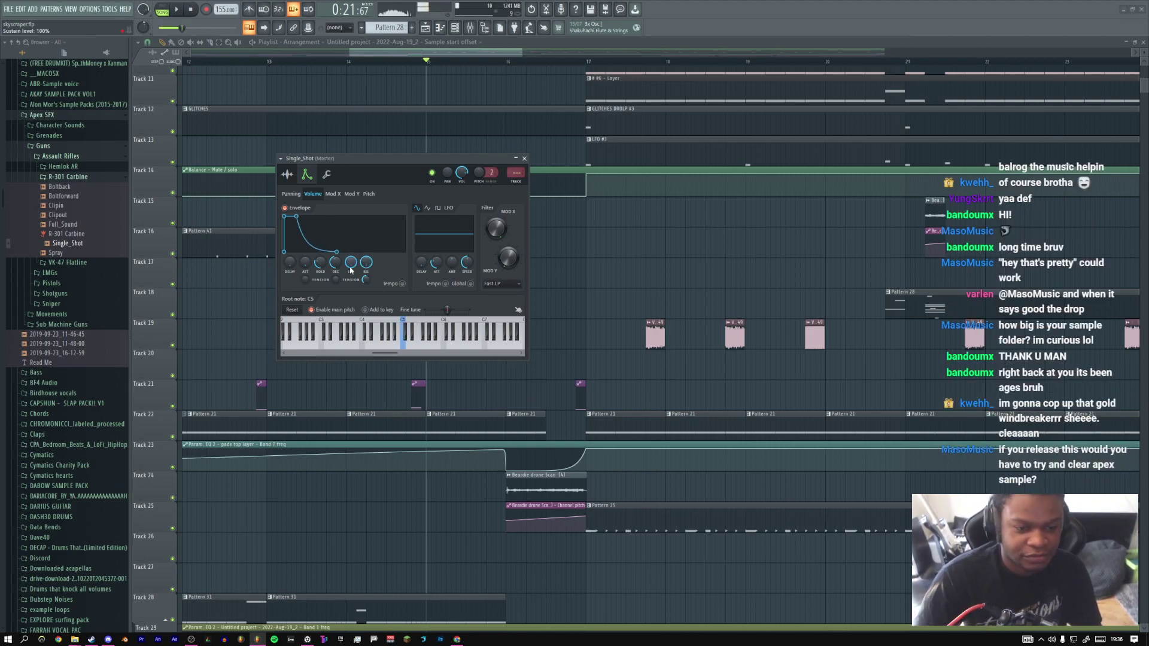
pyautogui.click(326, 174)
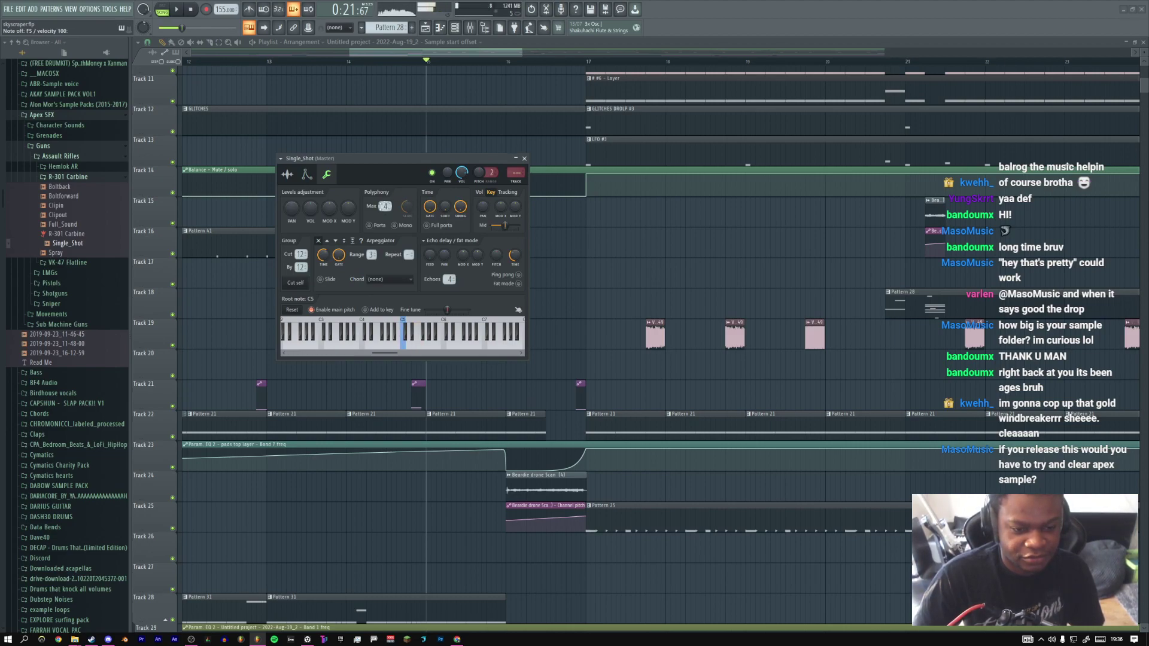
pyautogui.click(306, 174)
pyautogui.click(368, 194)
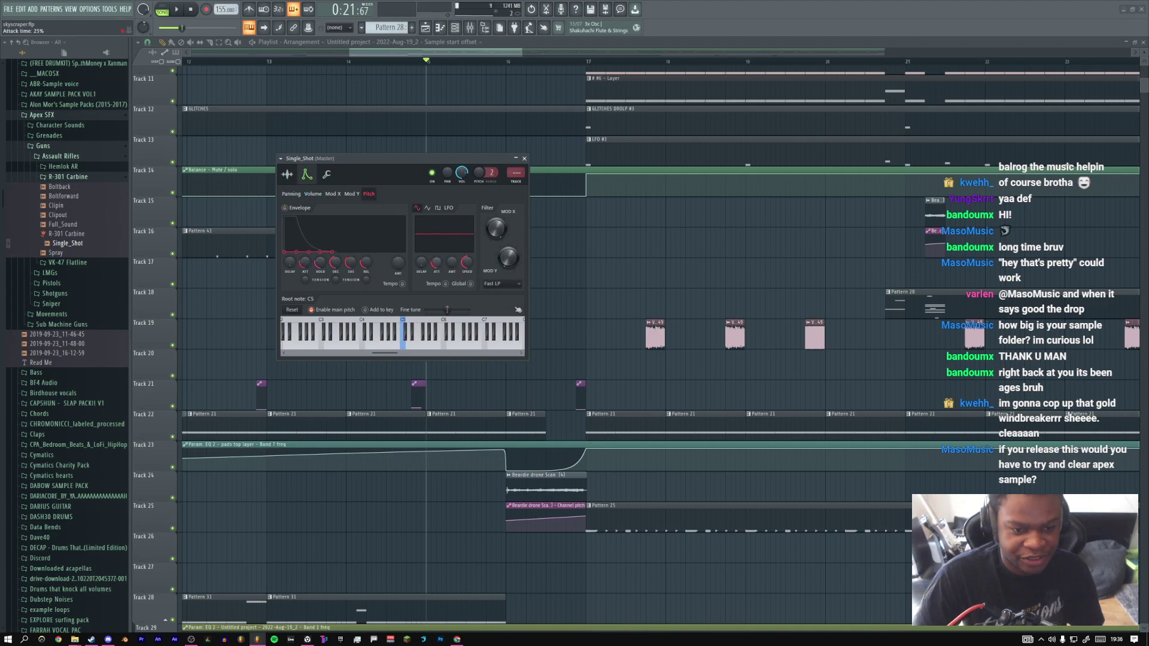
pyautogui.click(326, 174)
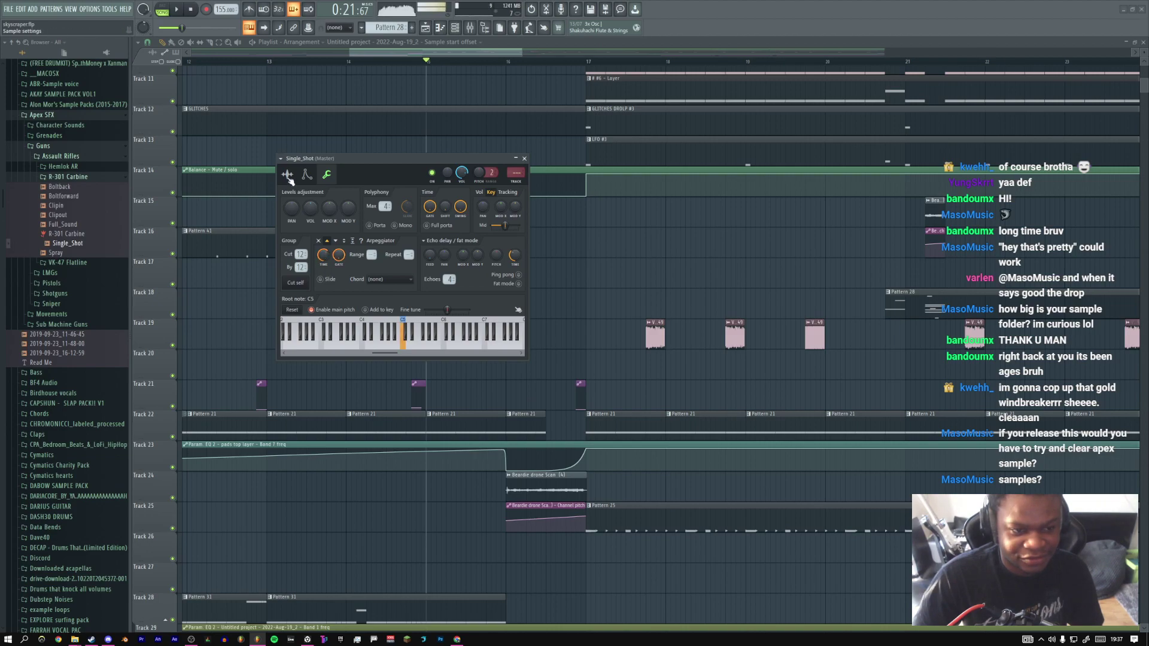
# Delete the Single_Shot sampler channel from the channel rack
pyautogui.press('F6')
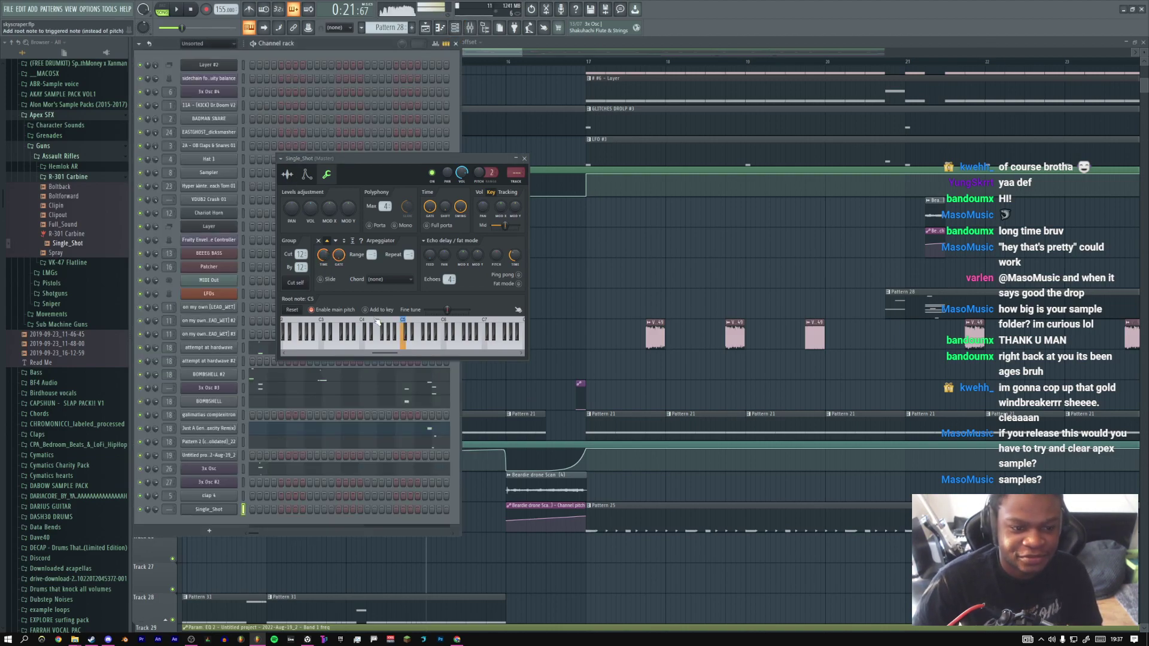
pyautogui.rightClick(236, 510)
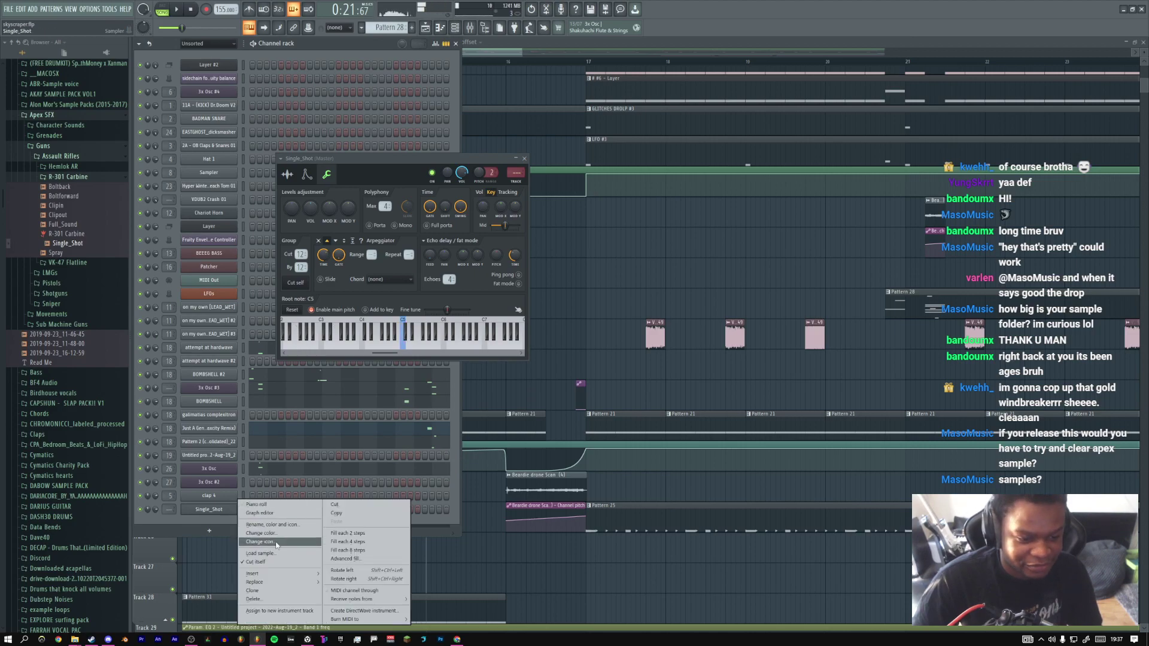
pyautogui.click(268, 599)
pyautogui.click(606, 352)
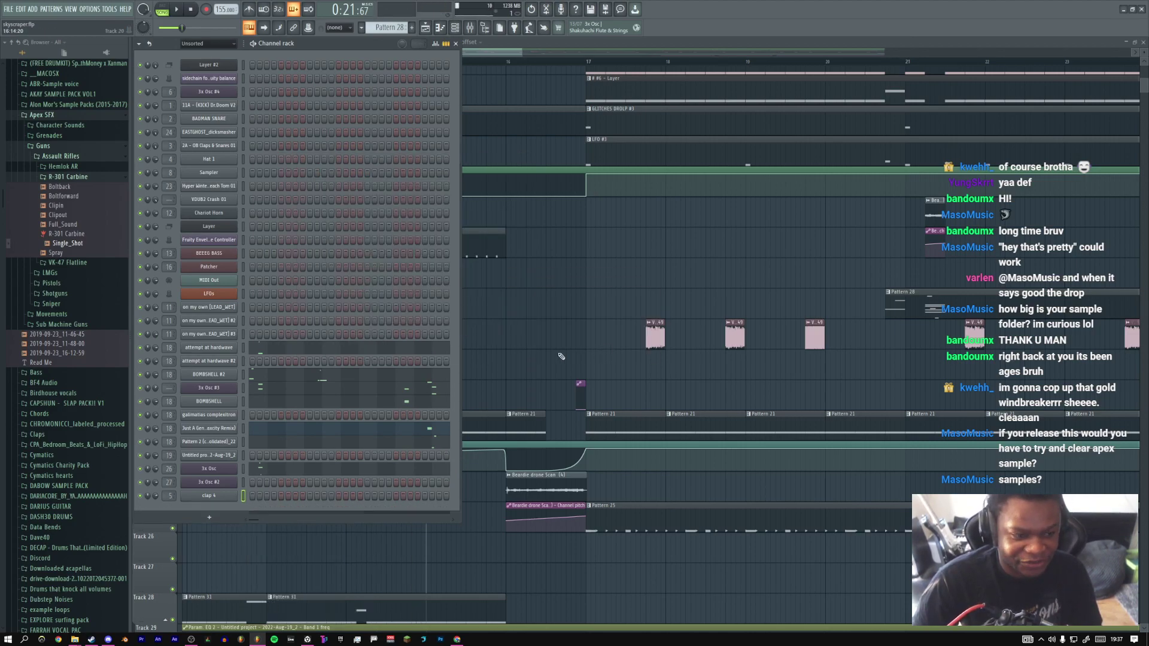
# Collapse the R-301 Carbine, Assault Rifles, Guns and Apex SFX folders in the sample browser
pyautogui.click(67, 177)
pyautogui.click(67, 157)
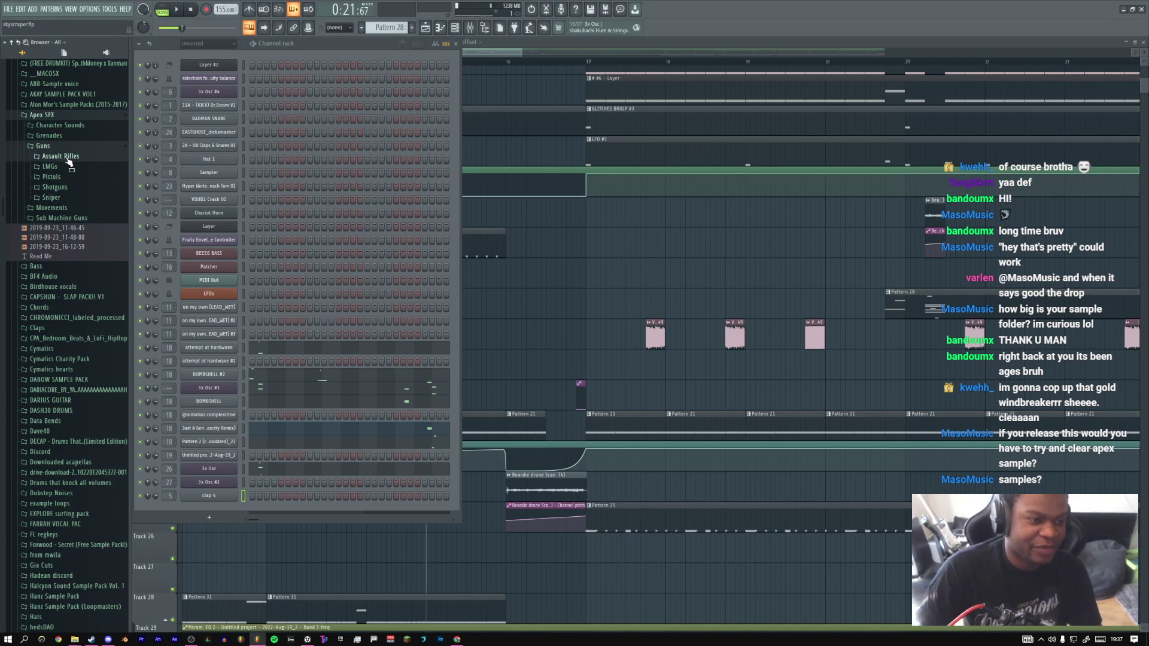
pyautogui.click(55, 147)
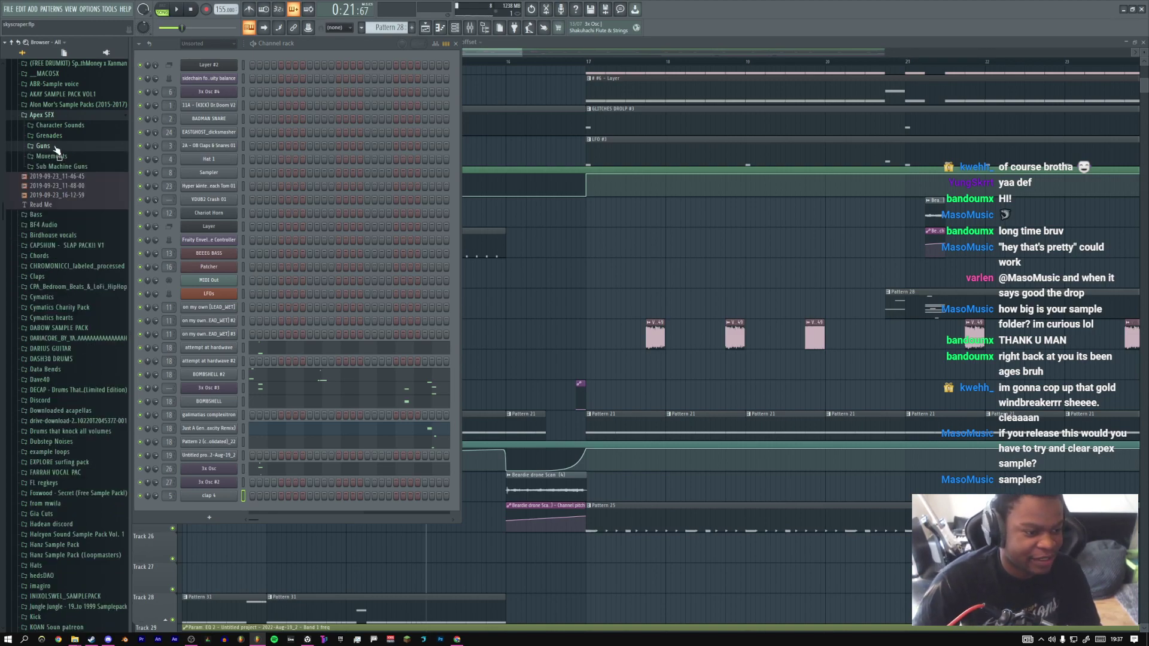
pyautogui.click(52, 118)
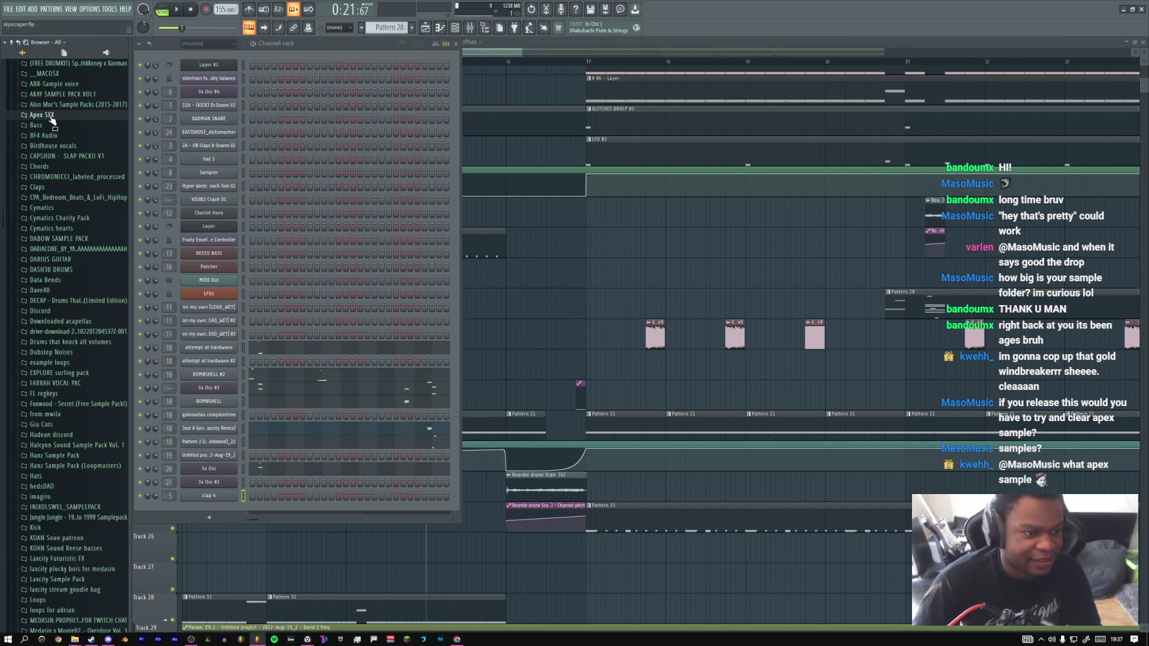
# Switch to the MUSIC PRODUCTION folder's Properties window and highlight its size
pyautogui.hotkey('alt', 'Tab')
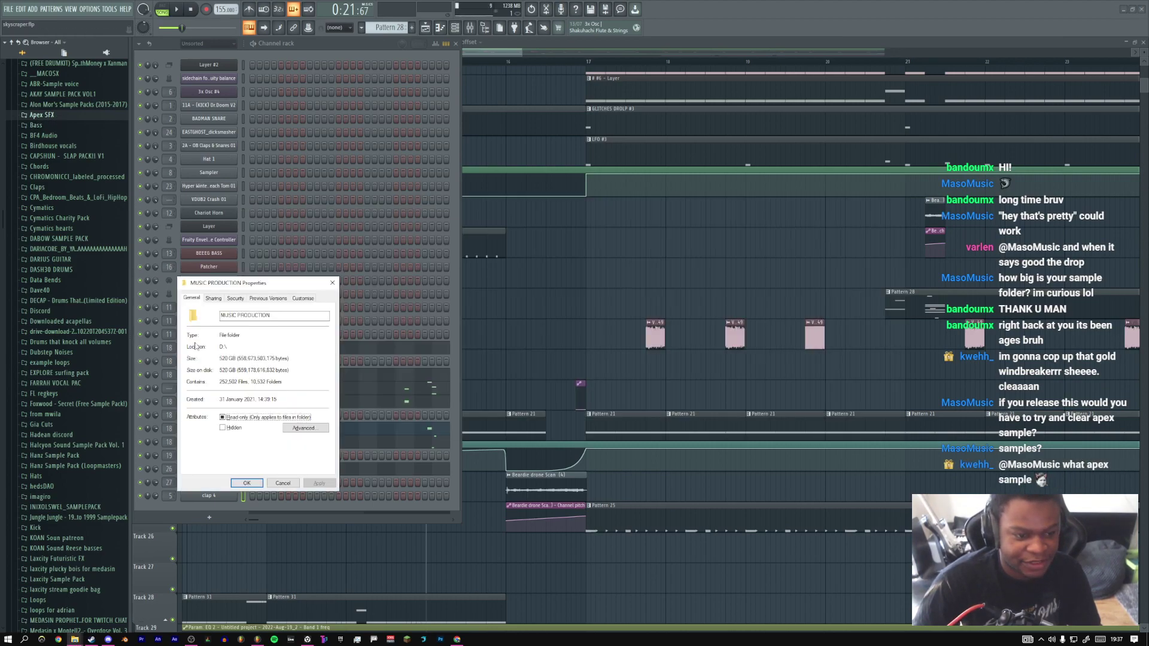
pyautogui.moveTo(219, 359); pyautogui.dragTo(232, 358)
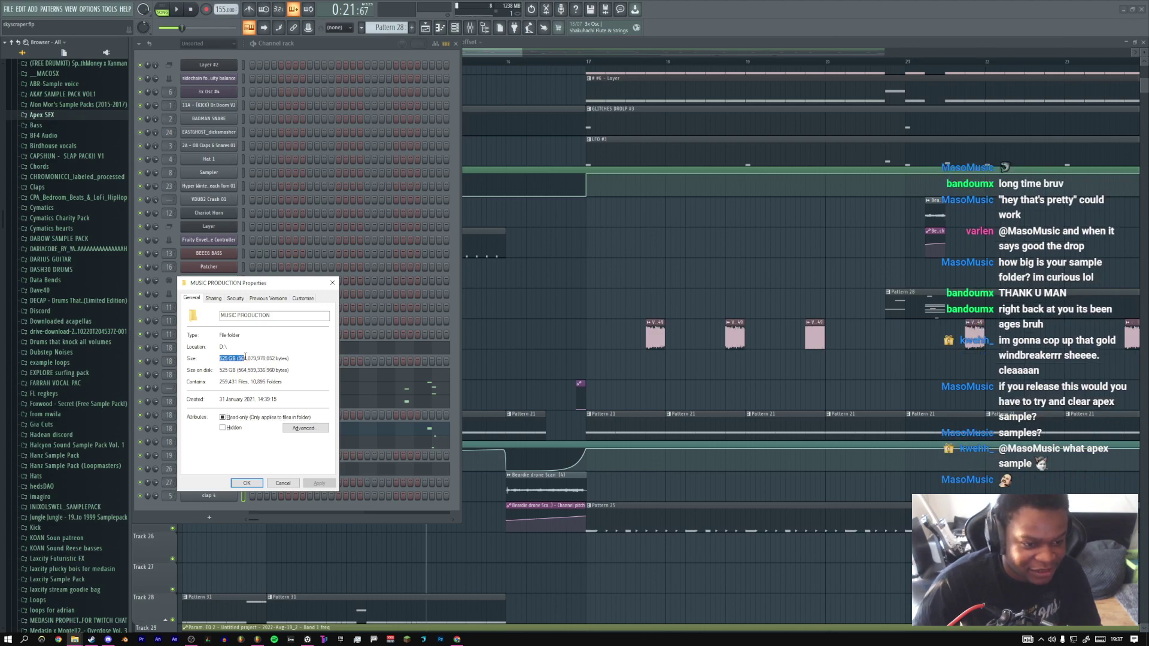
# Look into the Drums that knock all volumes folder, close it, and expand the EXPLORE surfing pack folder
pyautogui.click(67, 344)
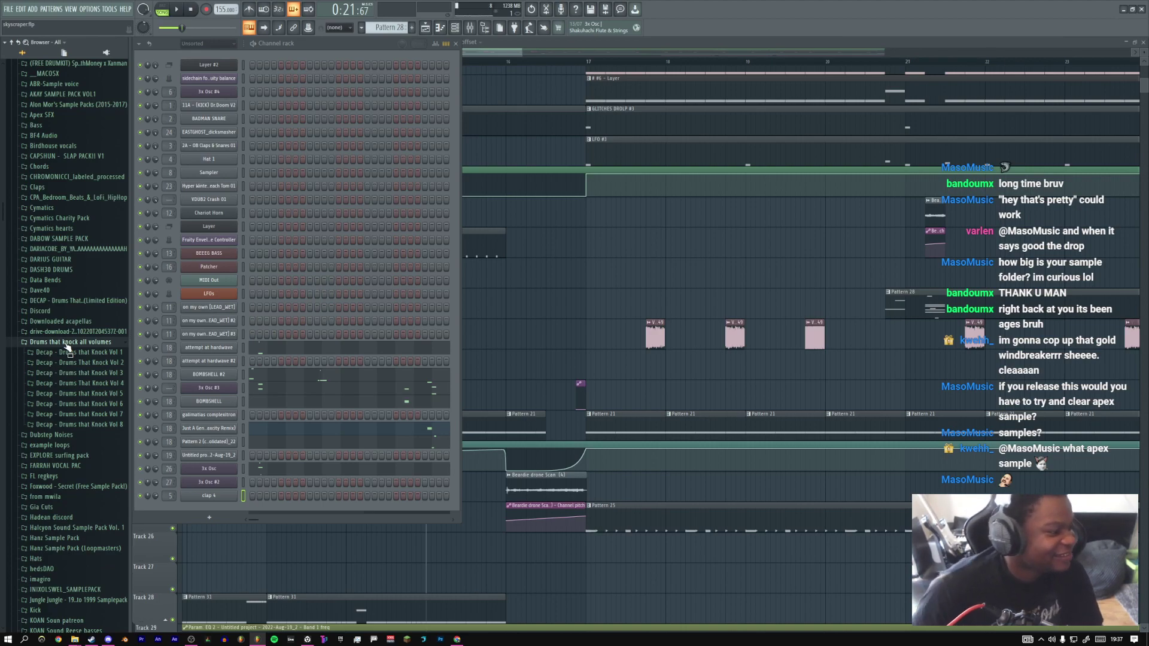
pyautogui.click(67, 344)
pyautogui.scroll(-2, 71, 346)
pyautogui.click(70, 319)
pyautogui.click(69, 321)
pyautogui.click(66, 320)
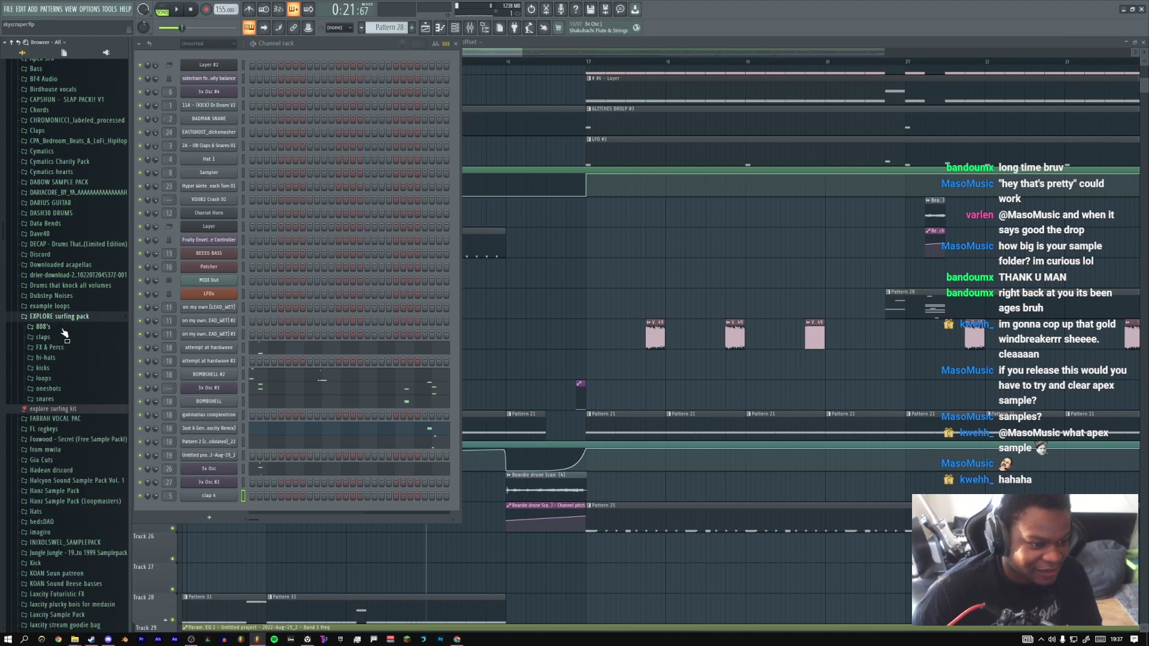
# Browse the contents of the EXPLORE surfing pack, start song playback, and look through the Dubstep Noises folder
pyautogui.click(59, 337)
pyautogui.press('Down')
pyautogui.press('Down')
pyautogui.press('Down')
pyautogui.press('Down')
pyautogui.press('Down')
pyautogui.press('Down')
pyautogui.press('space')
pyautogui.click(62, 316)
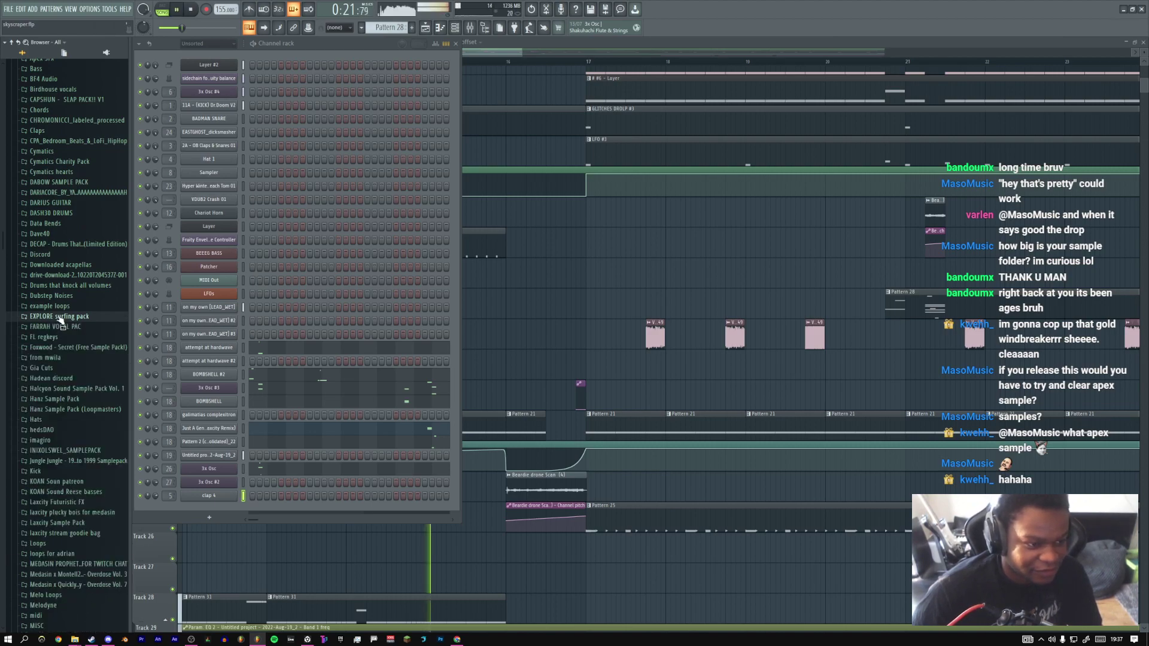
pyautogui.click(59, 296)
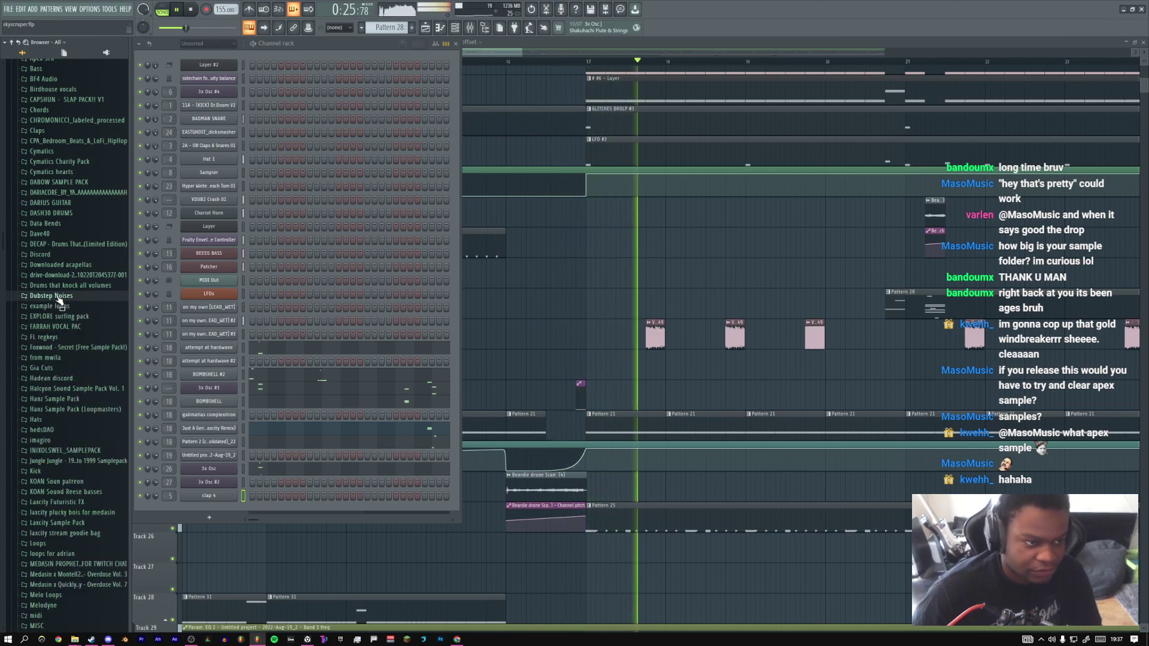
pyautogui.click(59, 295)
# Expand the drums and hats folders of traceybrakes_minikit_7_july__3, stop song playback, and audition the plastic_hat and rubber_hat samples
pyautogui.scroll(-5, 60, 299)
pyautogui.scroll(-10, 61, 305)
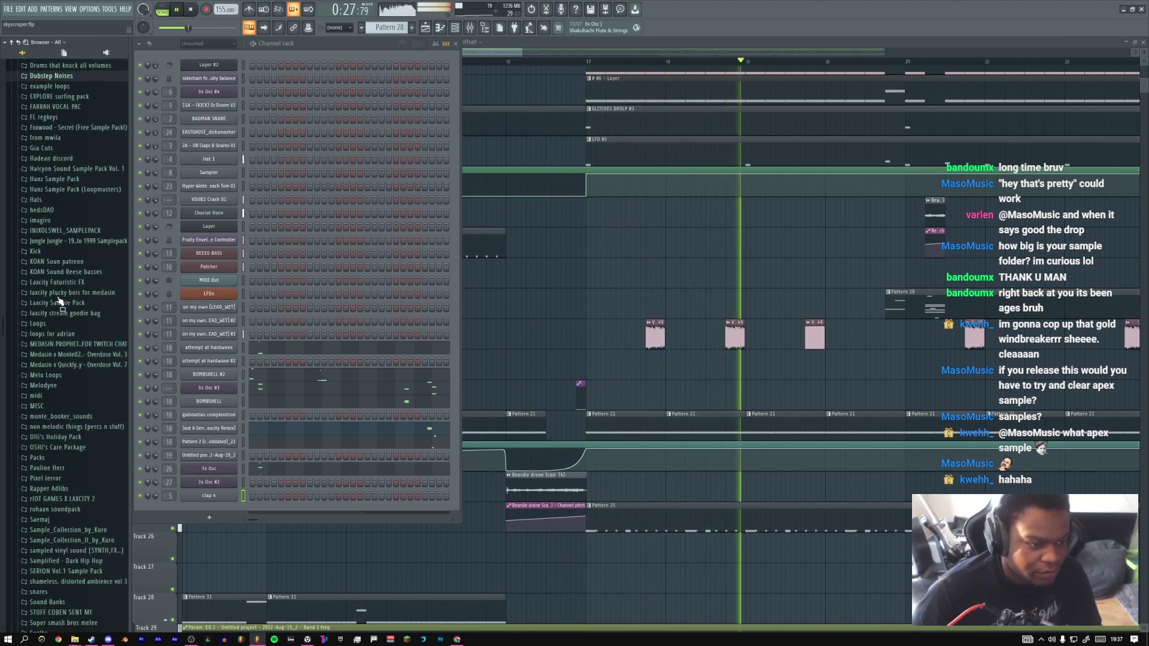
pyautogui.click(62, 377)
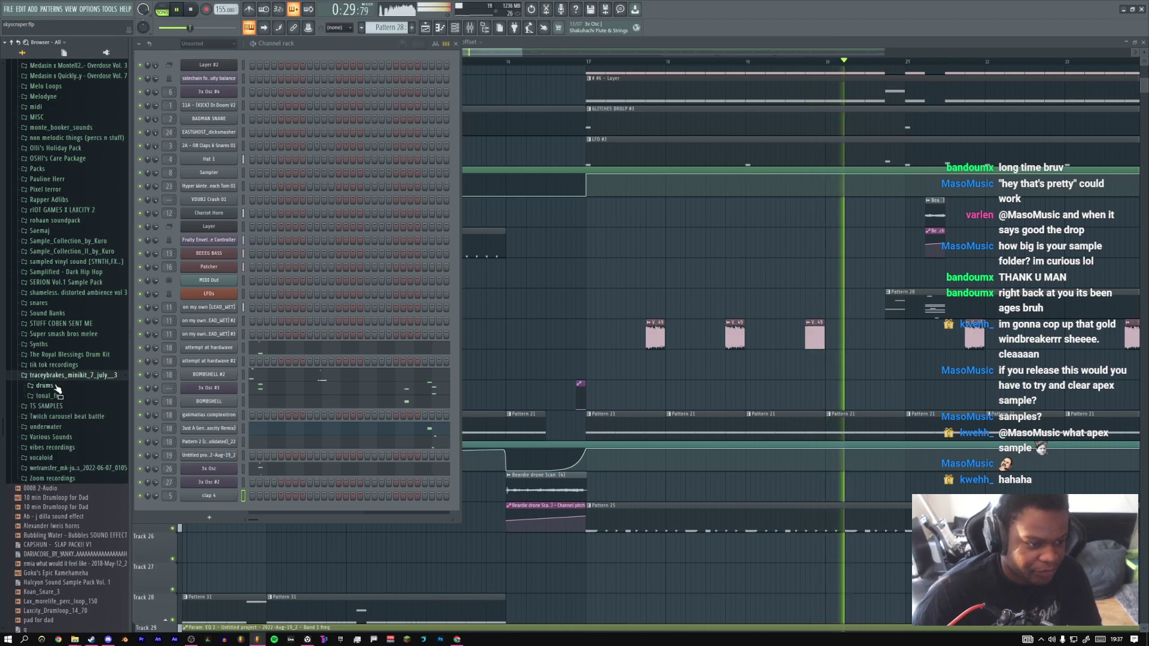
pyautogui.click(56, 386)
pyautogui.click(52, 396)
pyautogui.press('space')
pyautogui.click(54, 416)
pyautogui.click(56, 427)
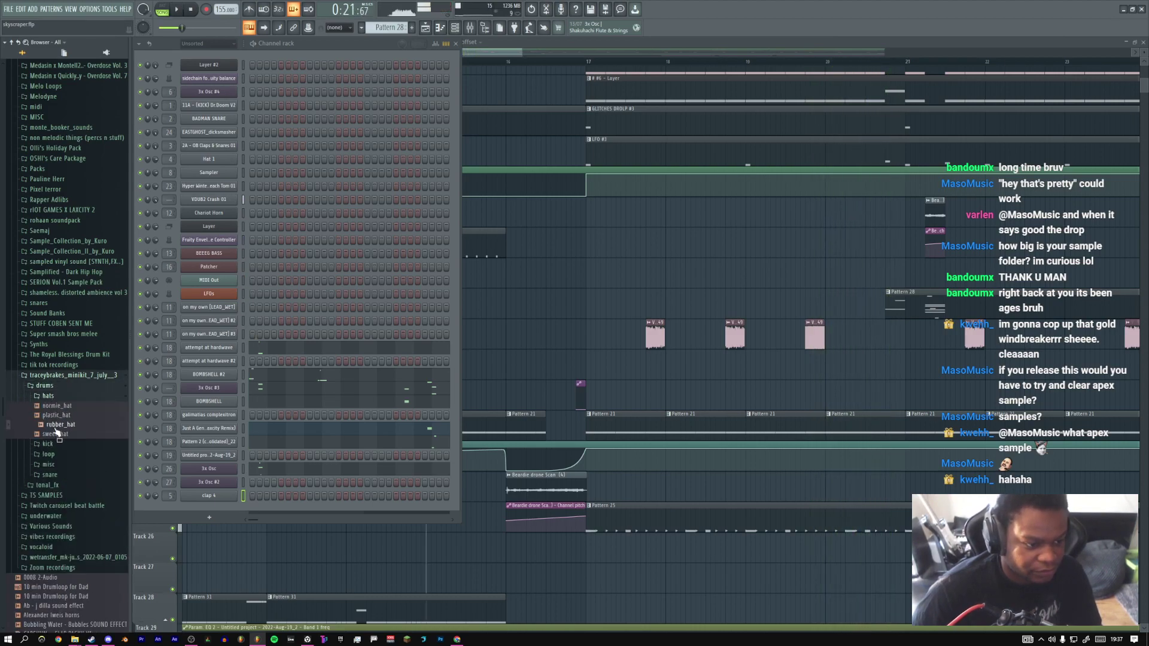
# Collapse the traceybrakes_minikit_7_july__3 folders and return to the MUSIC PRODUCTION Properties window to check the total size
pyautogui.click(49, 395)
pyautogui.click(45, 385)
pyautogui.click(55, 375)
pyautogui.hotkey('alt', 'Tab')
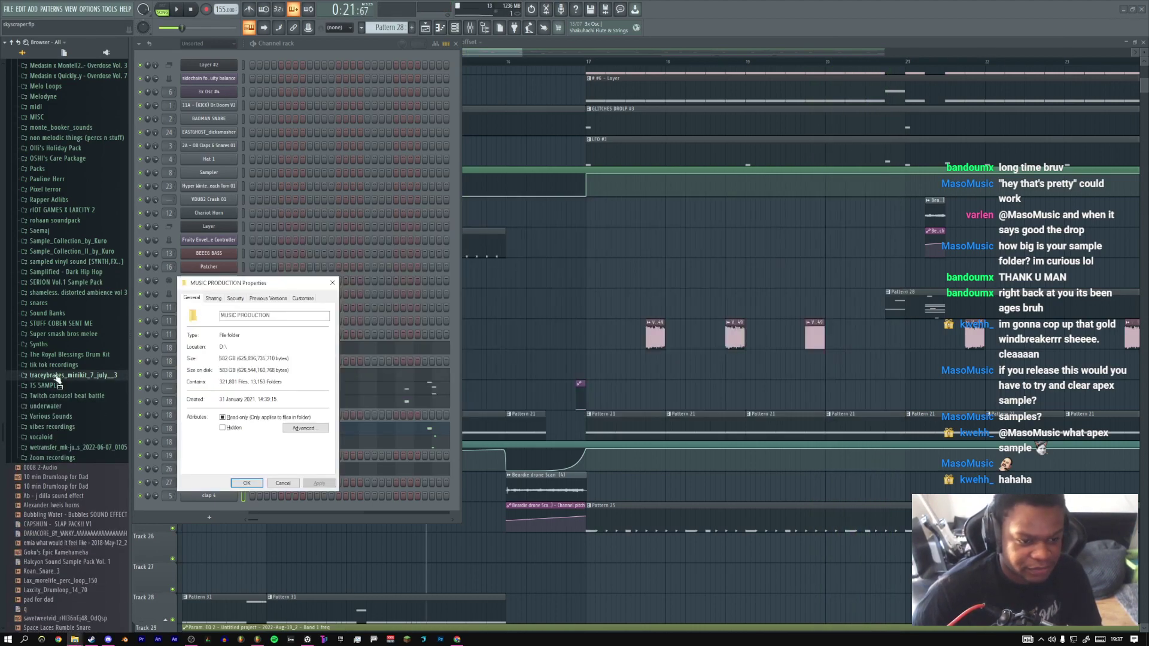
# Open the Sample_Collection_II_by_Kuro folder, bring the MUSIC PRODUCTION properties back into view and reposition that window over the channel rack
pyautogui.click(69, 252)
pyautogui.scroll(6, 70, 255)
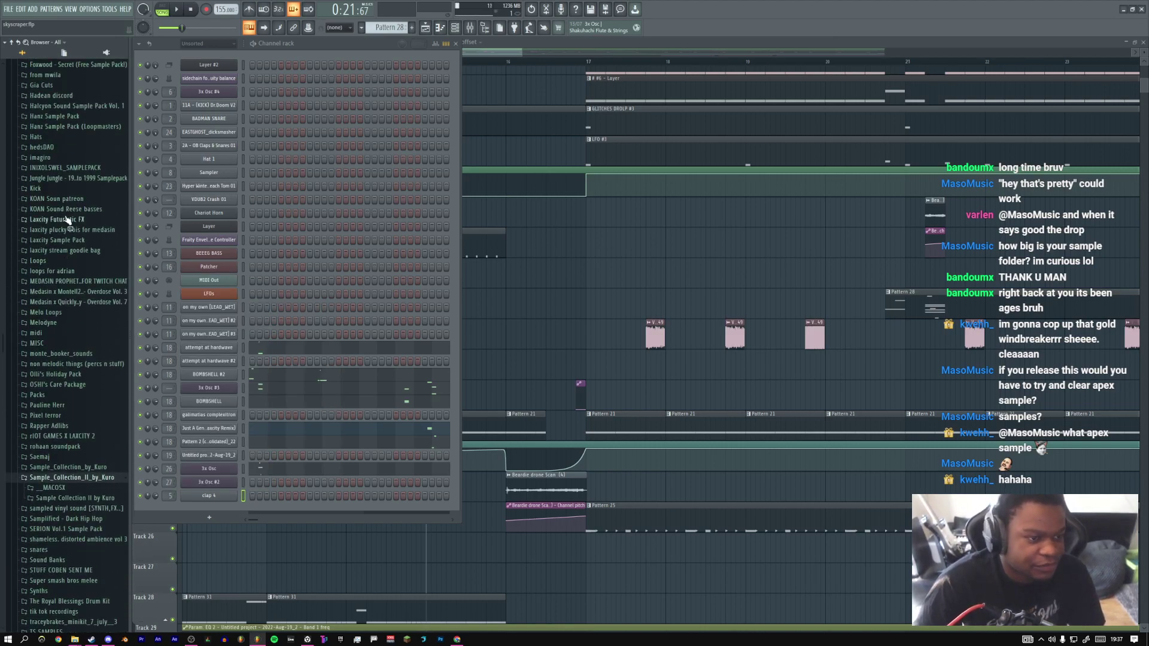
pyautogui.hotkey('alt', 'Tab')
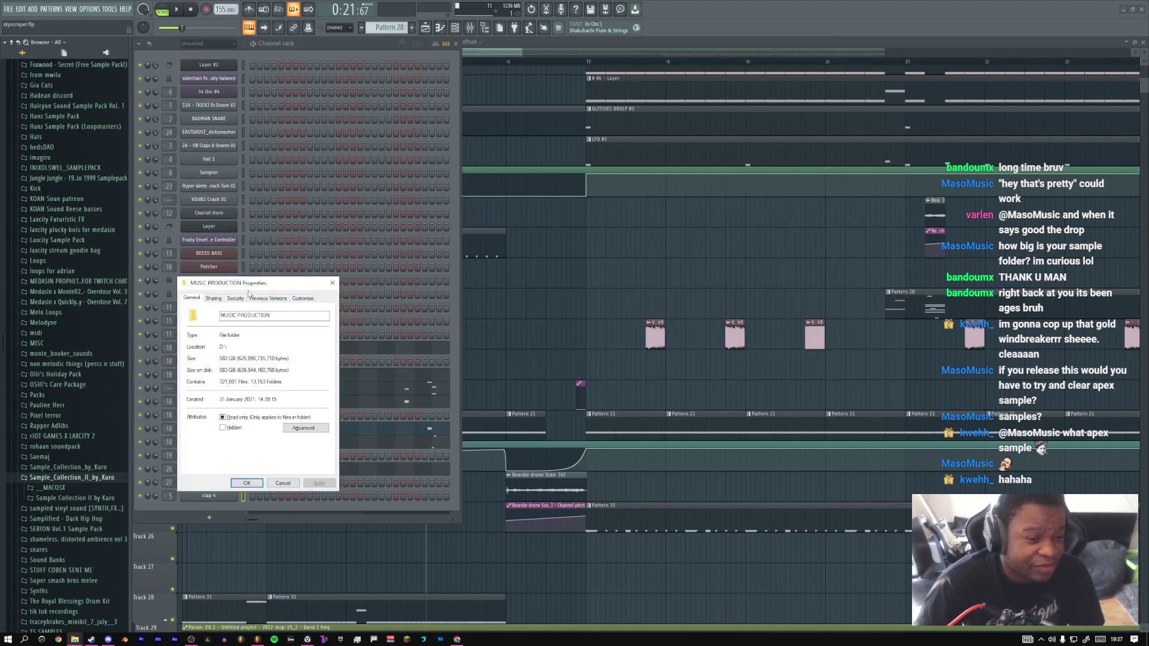
pyautogui.moveTo(243, 282); pyautogui.dragTo(360, 314)
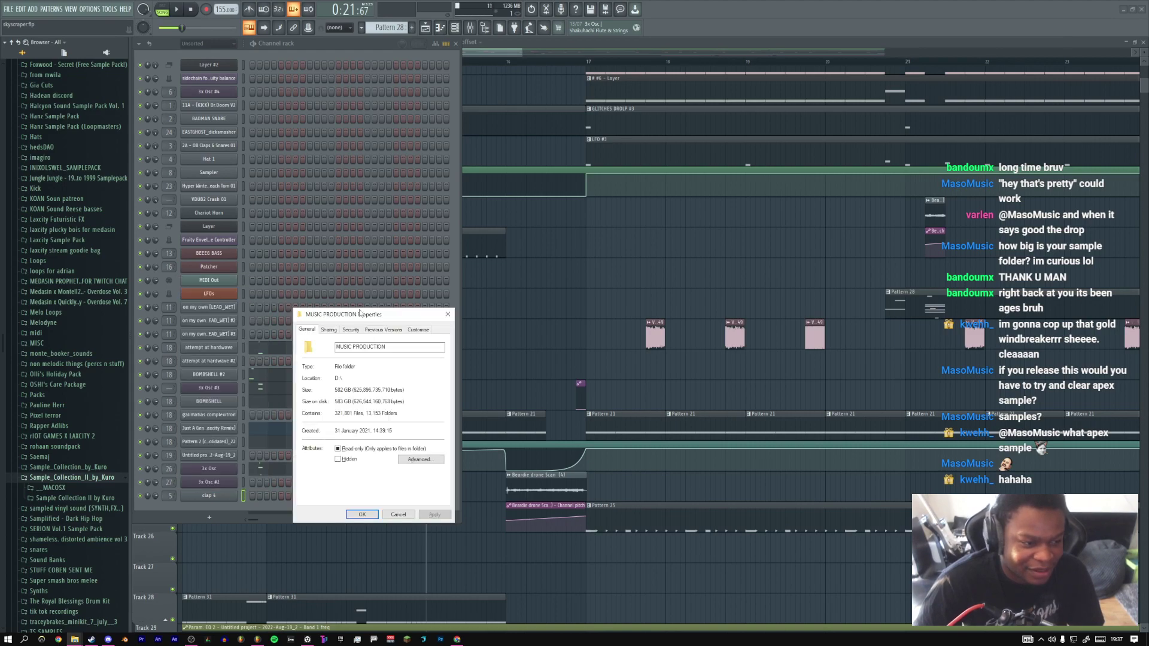
# Open FARRAH VOX PACK 2021 inside the FARRAH VOCAL PAC folder and audition its vocal samples, including DEEZ NUTS
pyautogui.click(70, 282)
pyautogui.click(69, 283)
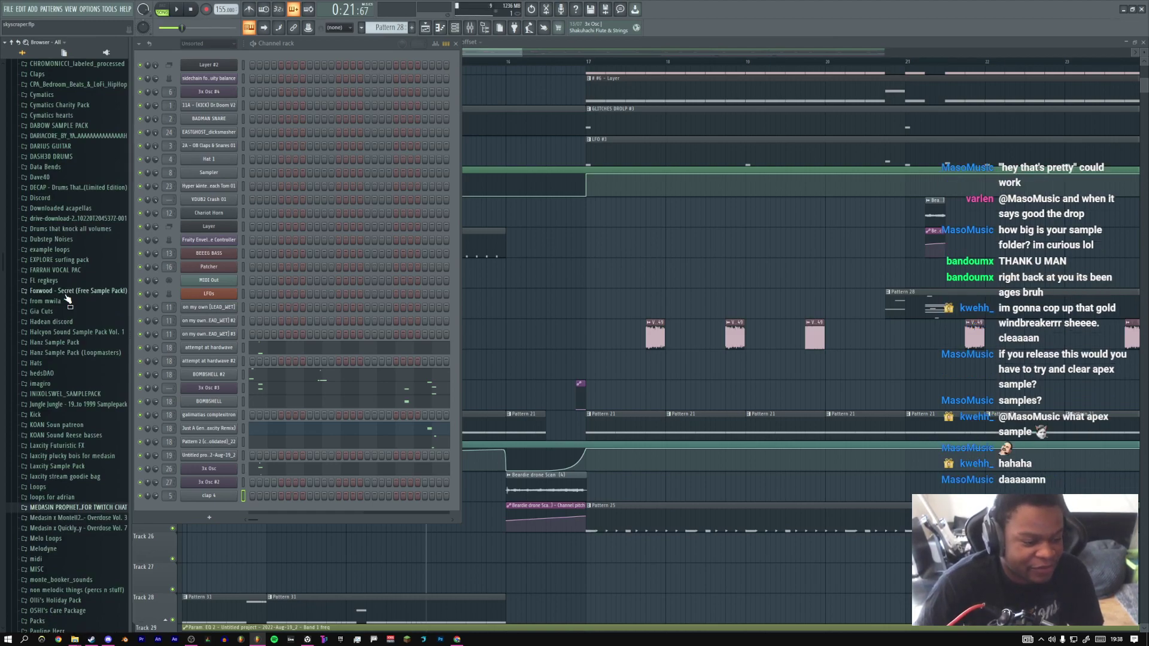
pyautogui.scroll(3, 67, 299)
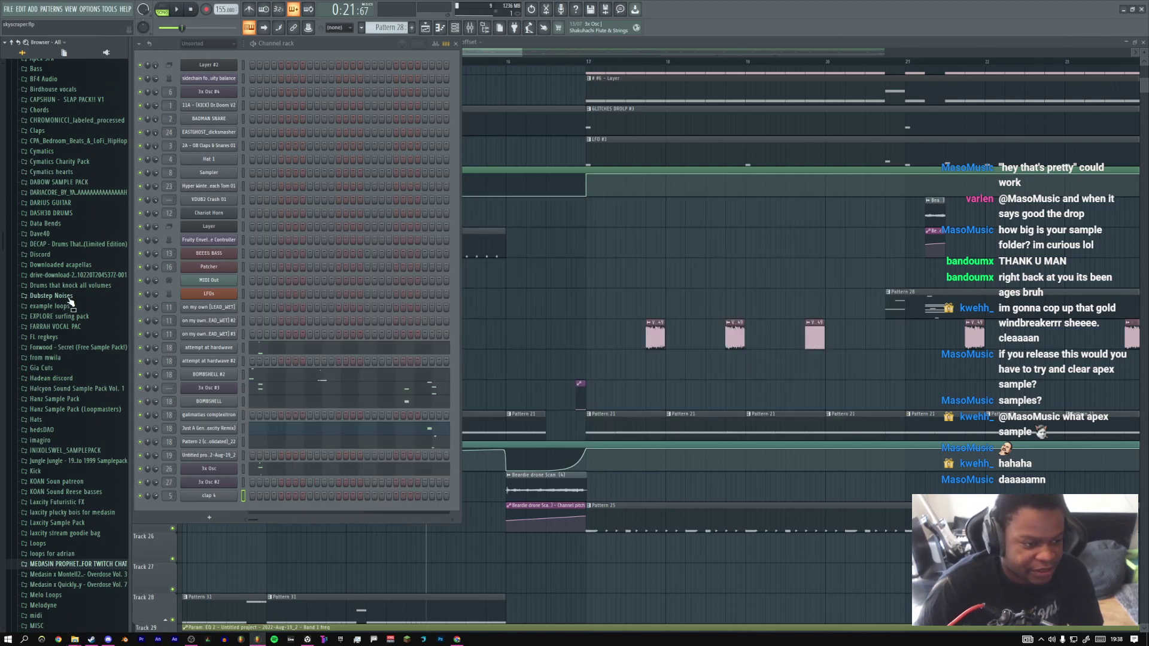
pyautogui.click(63, 326)
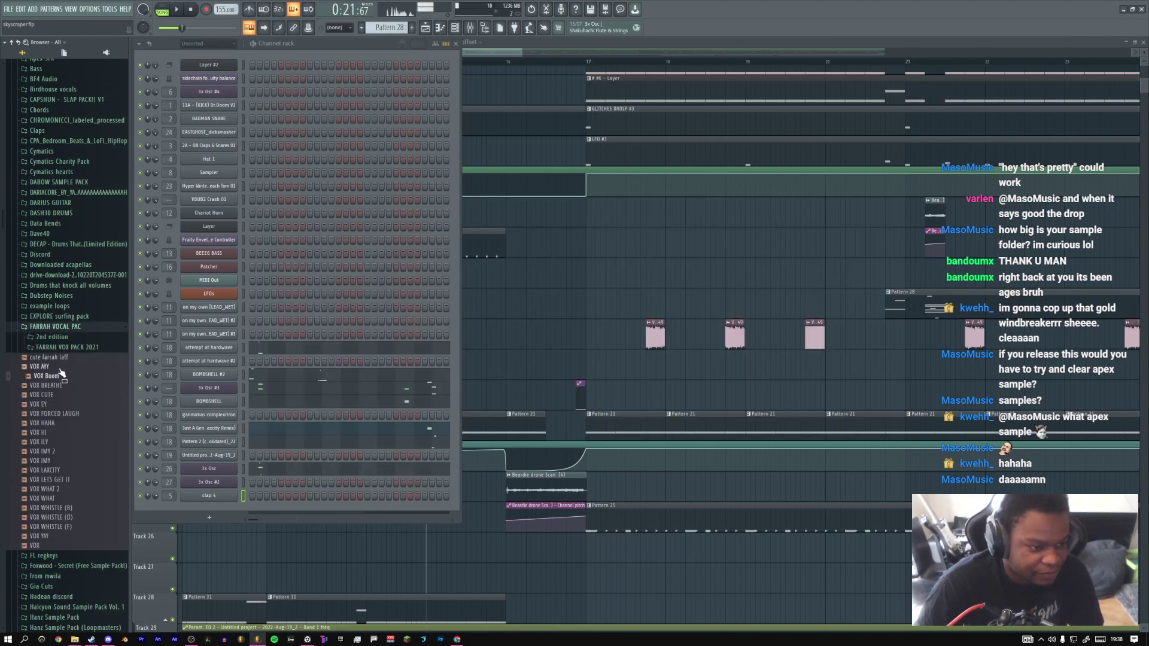
pyautogui.click(65, 348)
pyautogui.click(69, 366)
pyautogui.scroll(-6, 69, 375)
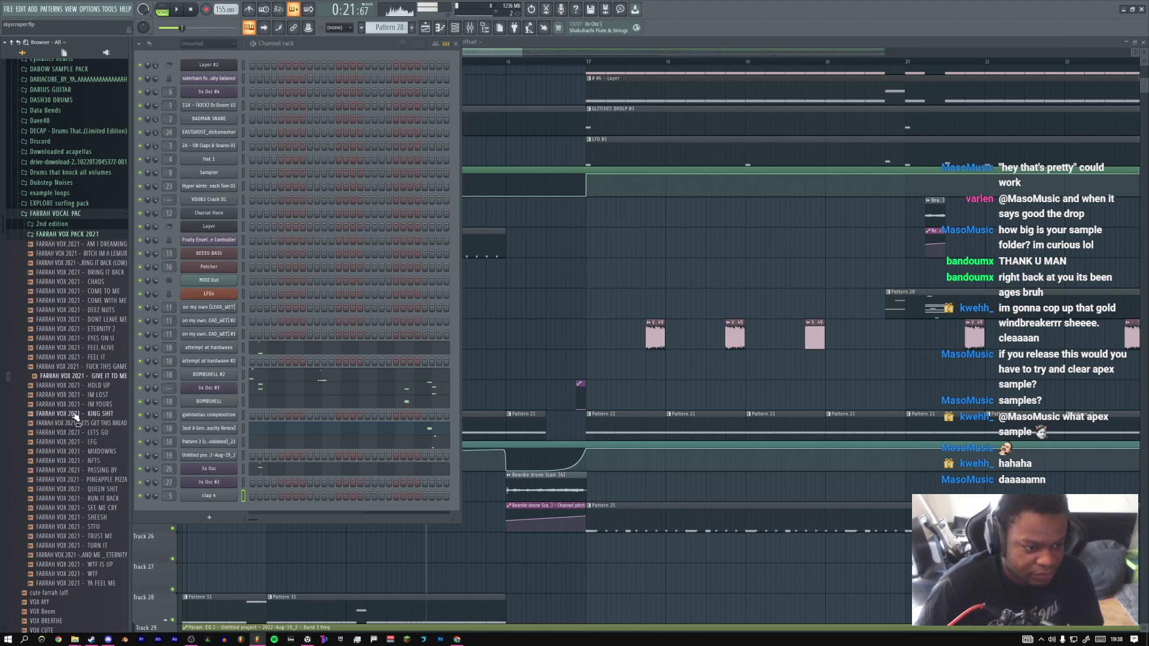
pyautogui.scroll(-3, 77, 422)
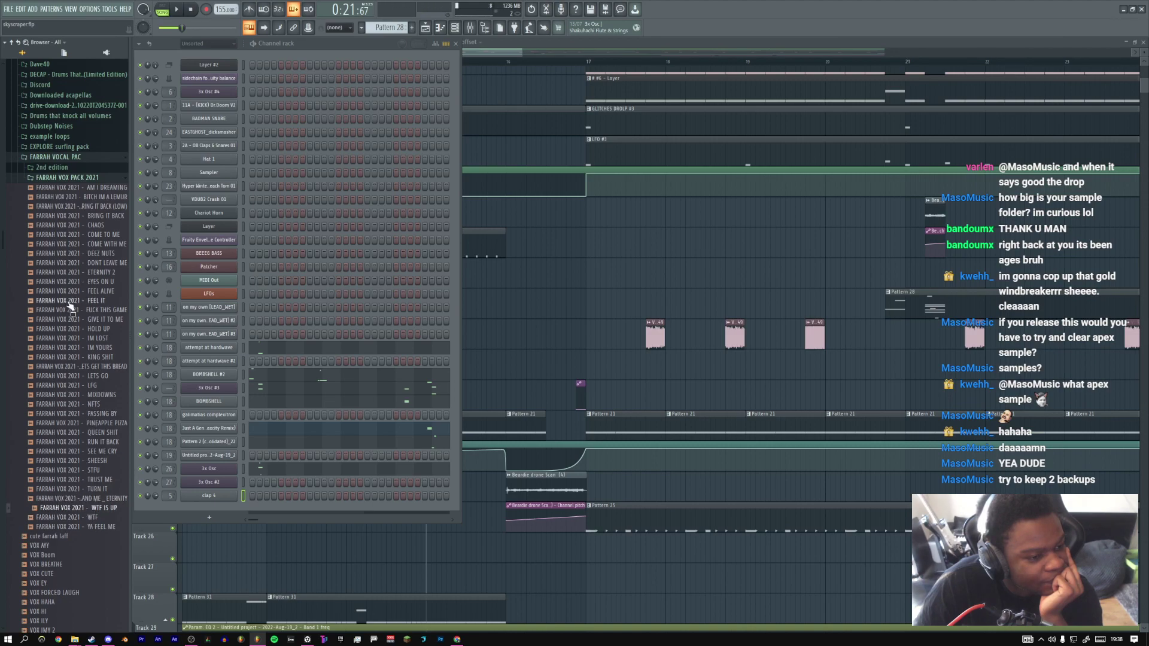
pyautogui.click(84, 254)
# Collapse FARRAH VOX PACK 2021, check the 2nd edition subfolder, and collapse the FARRAH VOCAL PAC folder
pyautogui.click(66, 178)
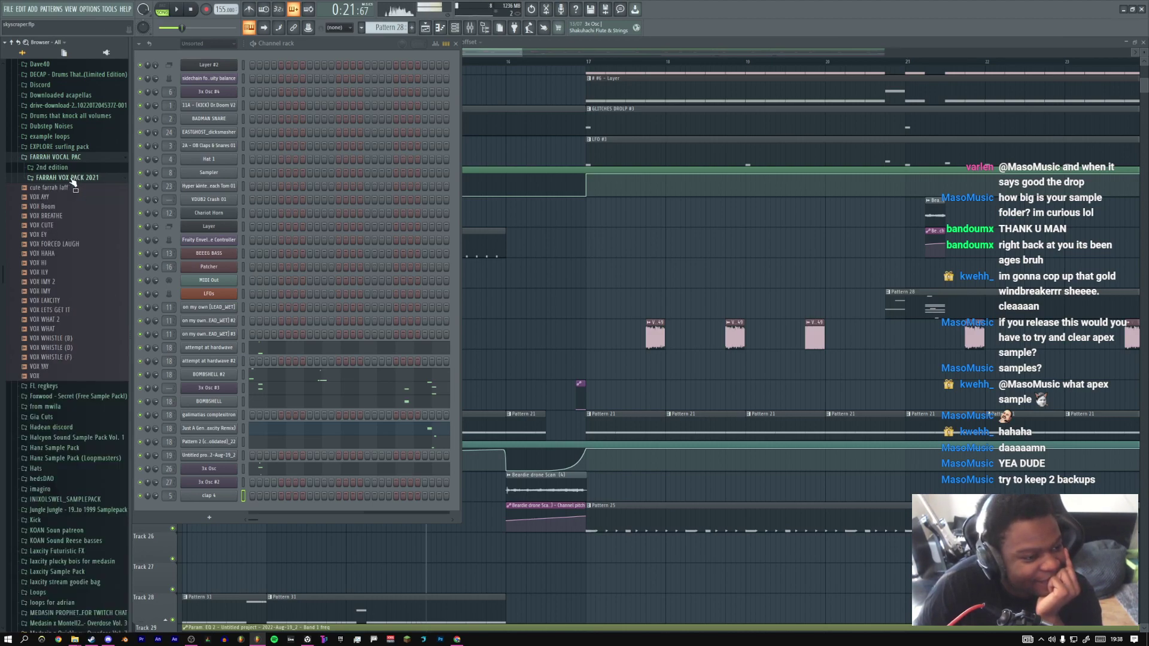
pyautogui.click(52, 168)
pyautogui.click(62, 167)
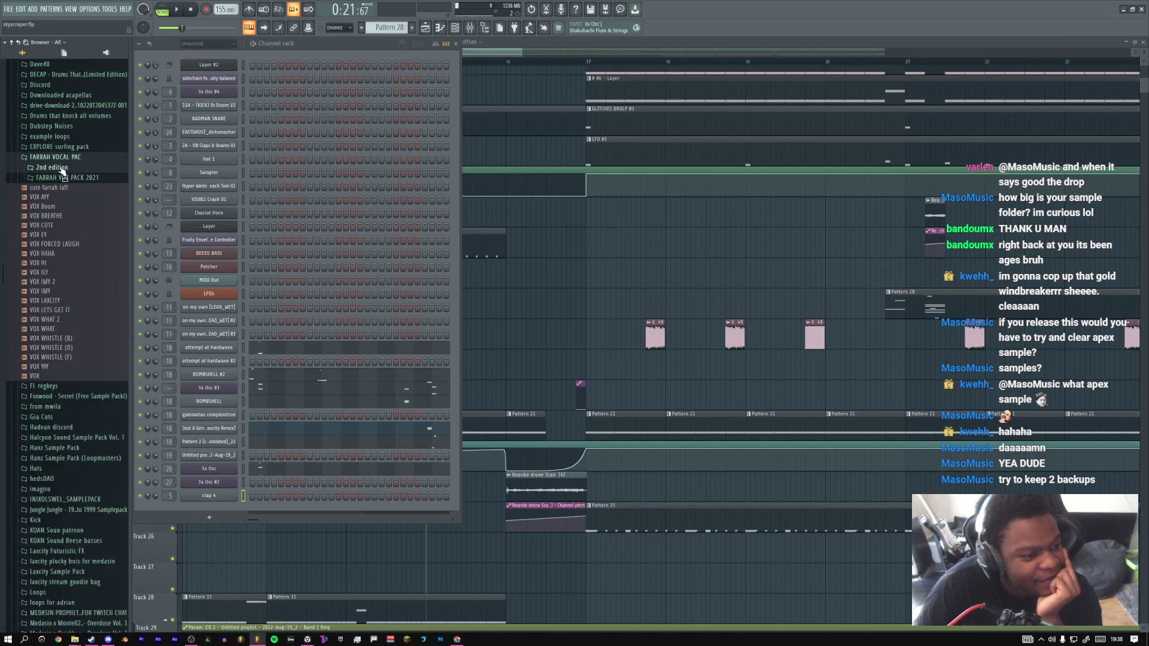
pyautogui.click(57, 157)
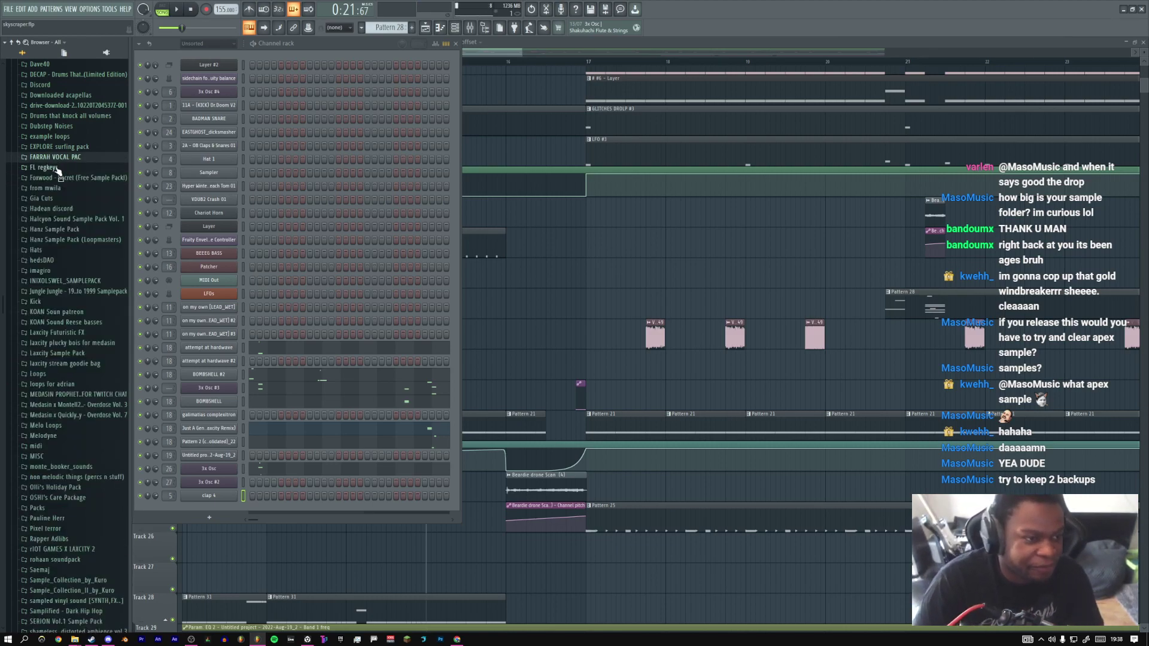
# Look inside the sample folder that holds the Dubs, Mixes and Samples subfolders, then collapse it
pyautogui.scroll(5, 57, 252)
pyautogui.scroll(-20, 62, 288)
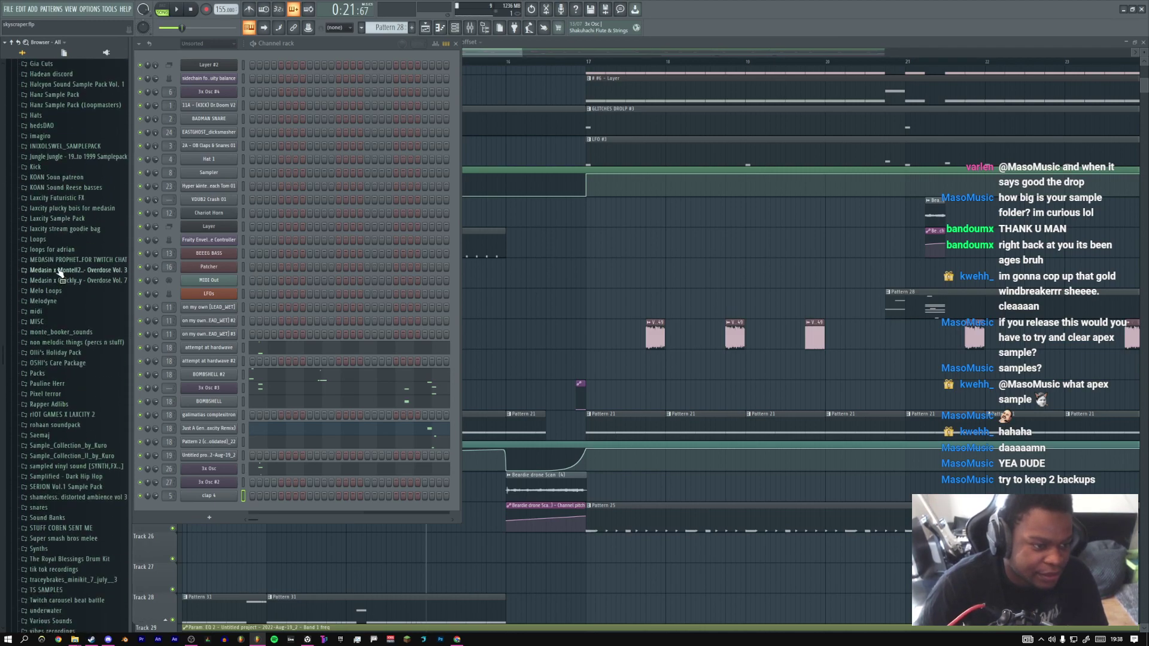
pyautogui.scroll(-7, 61, 282)
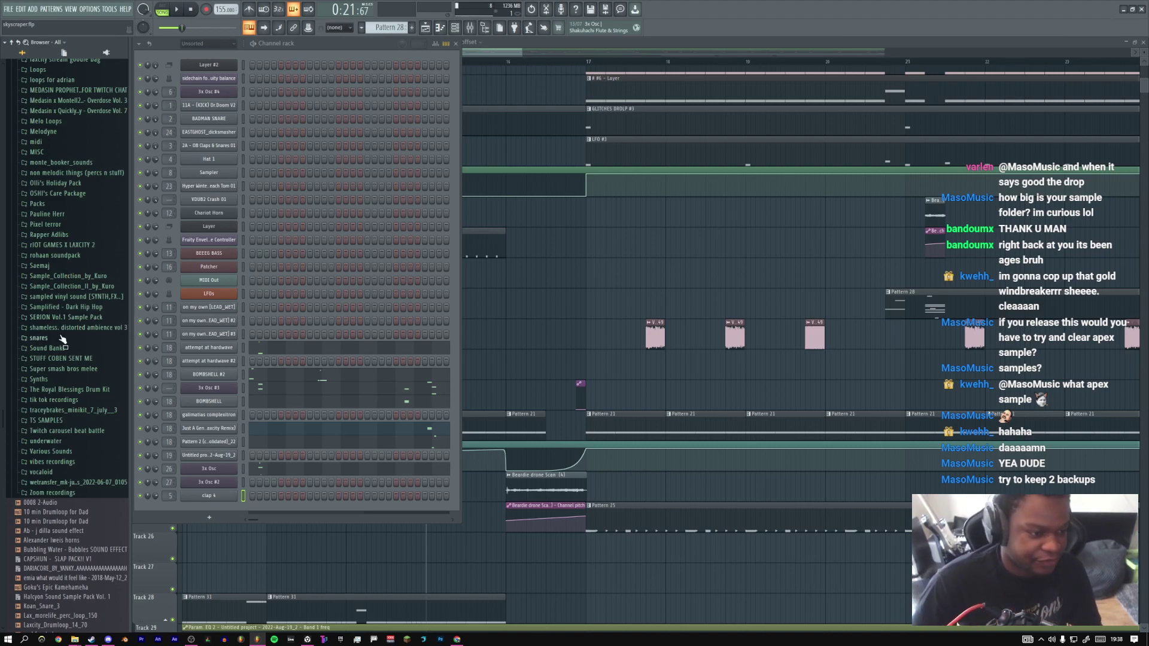
pyautogui.click(70, 359)
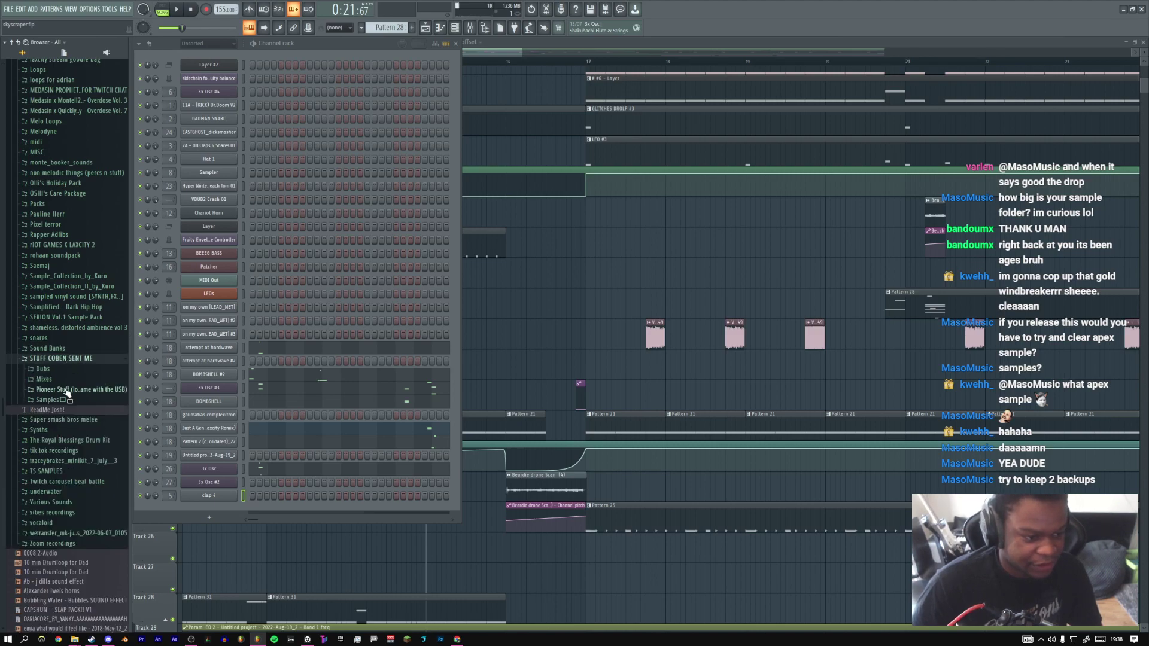
pyautogui.click(68, 390)
pyautogui.click(62, 359)
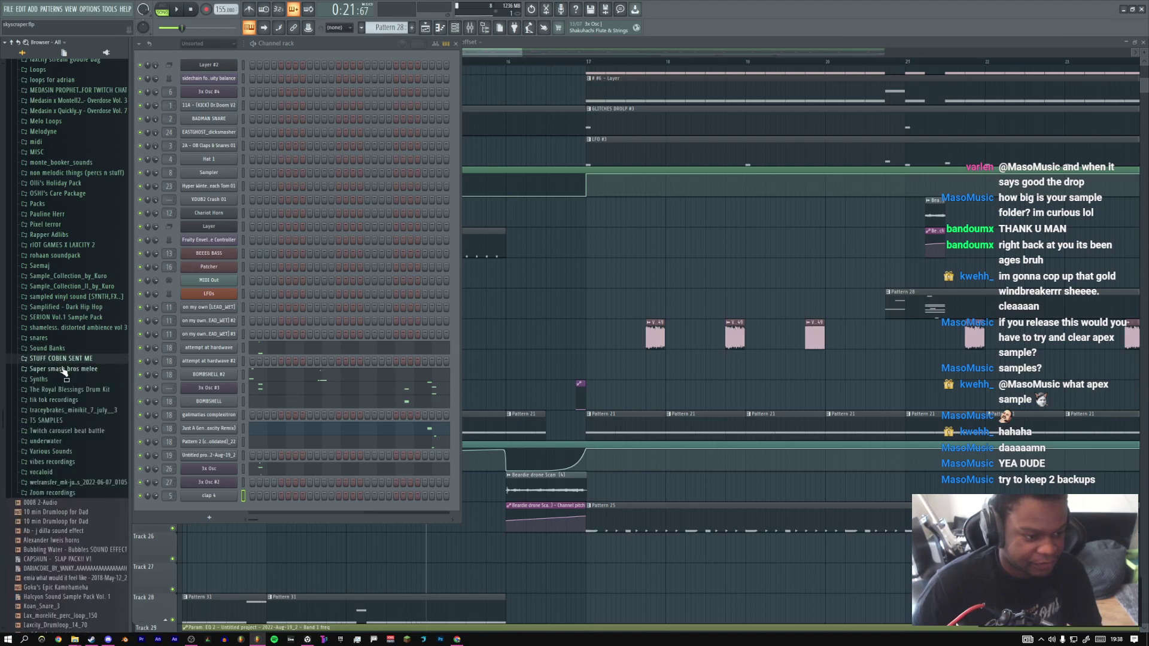
# Audition Deez Nuts, Don't Know No English, Don't Let Em In, Don't Play (Hook Remake) and Dope from TS SAMPLES, then collapse the folder
pyautogui.scroll(-2, 67, 388)
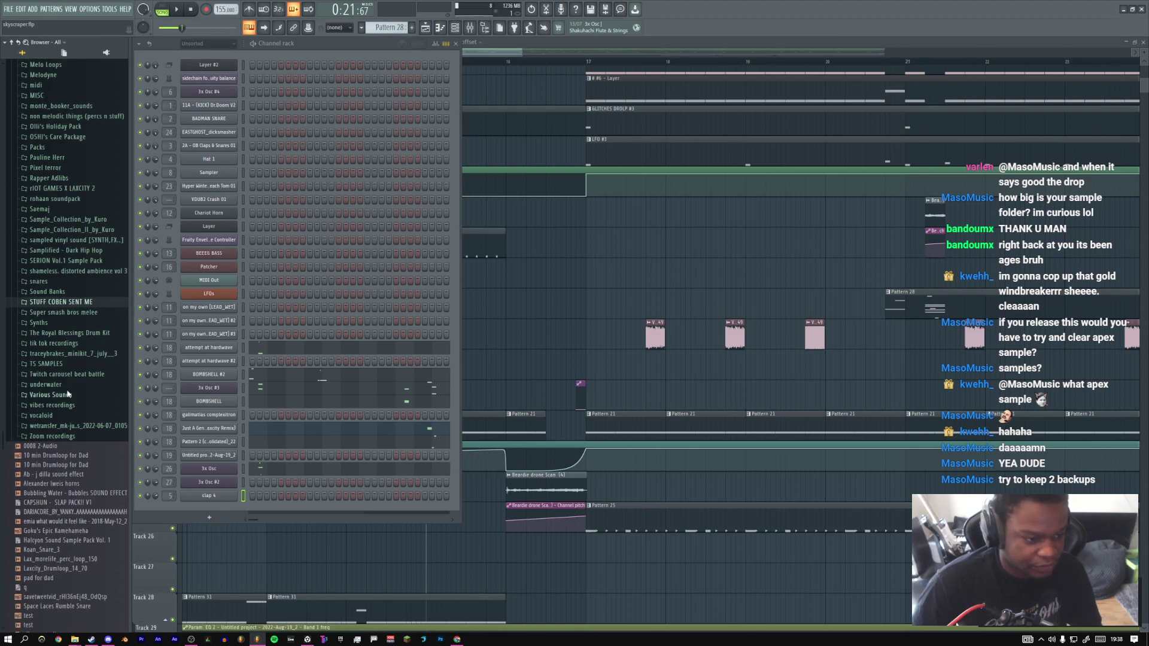
pyautogui.click(61, 364)
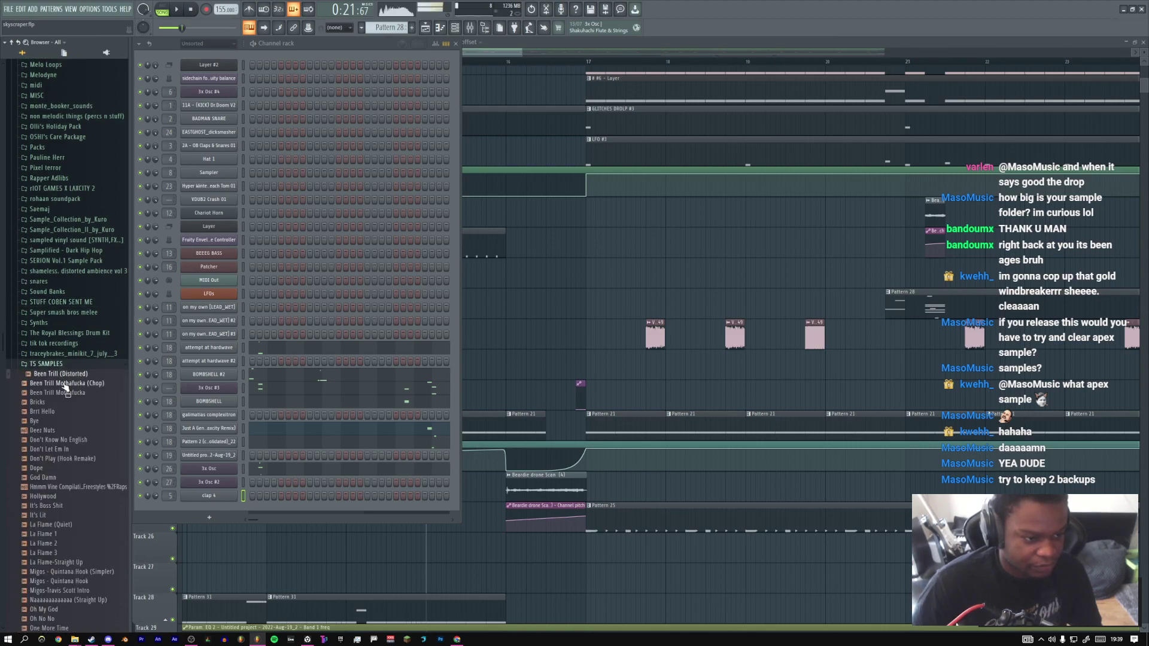
pyautogui.click(52, 431)
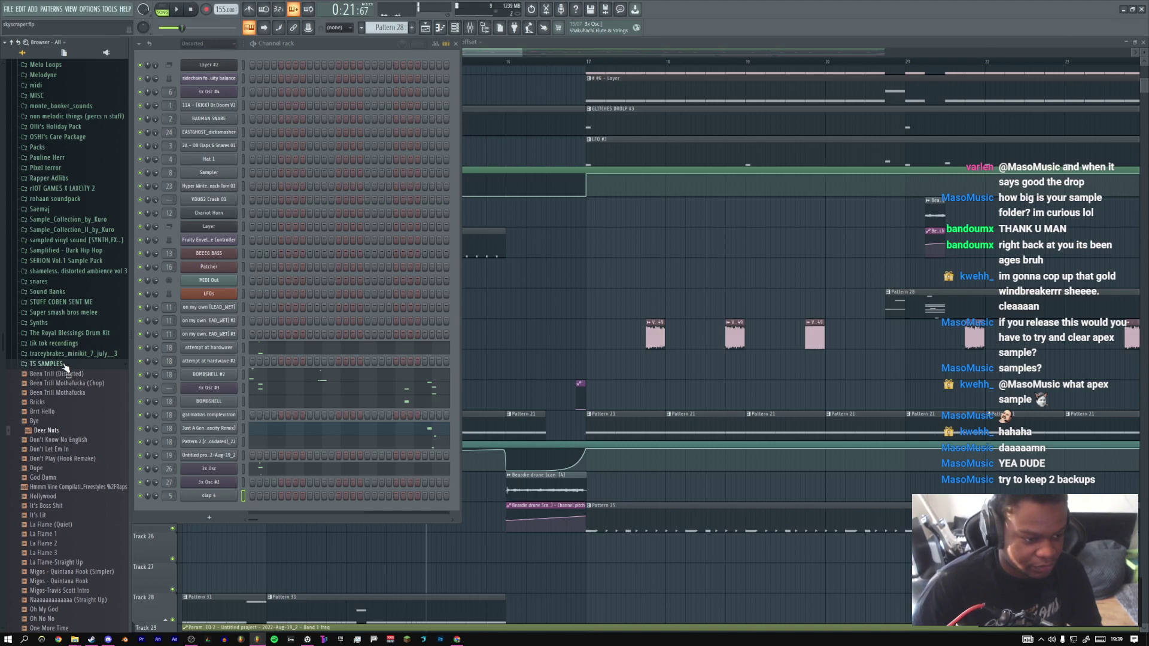
pyautogui.scroll(-4, 66, 371)
pyautogui.click(59, 327)
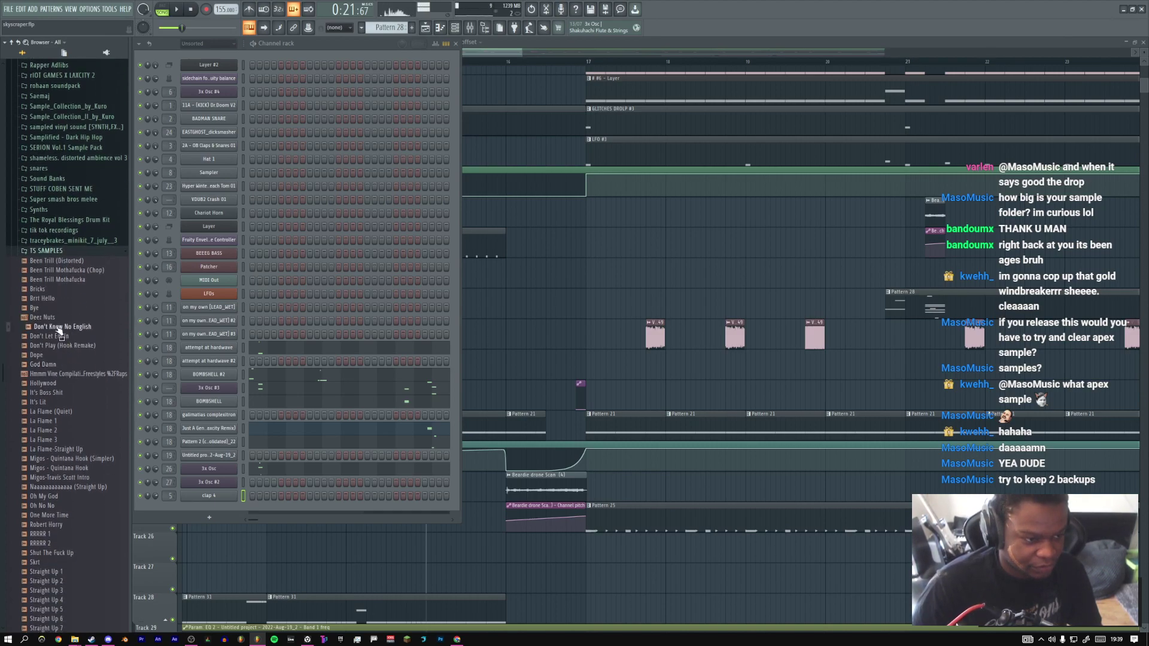
pyautogui.click(63, 338)
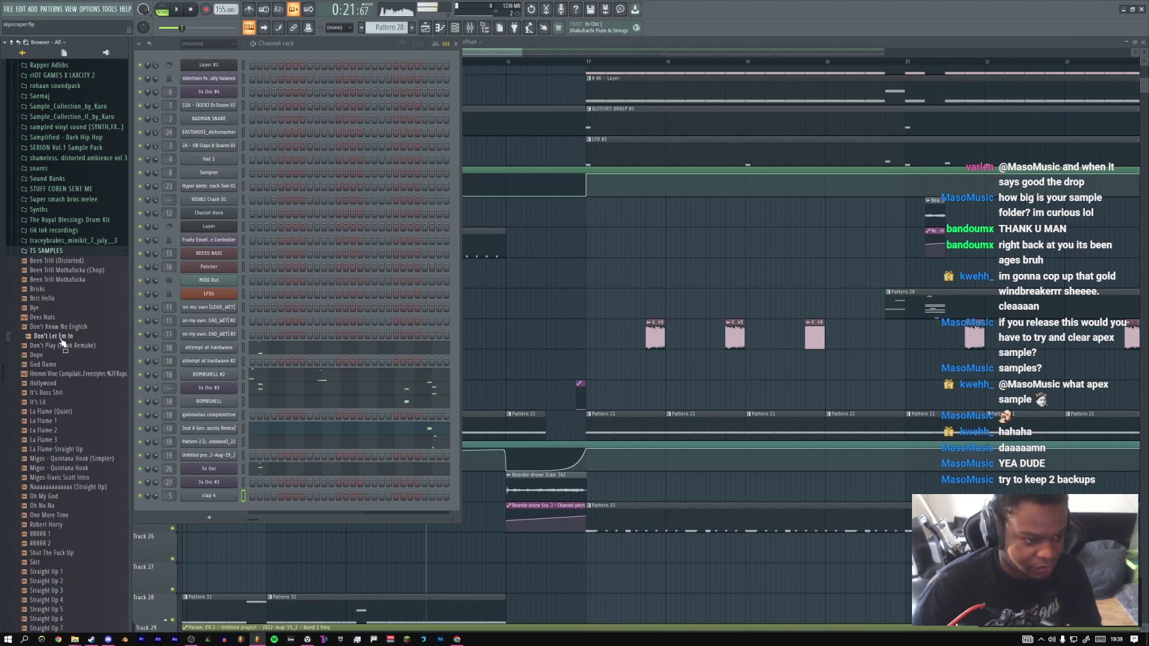
pyautogui.click(61, 346)
pyautogui.click(44, 356)
pyautogui.scroll(1, 51, 347)
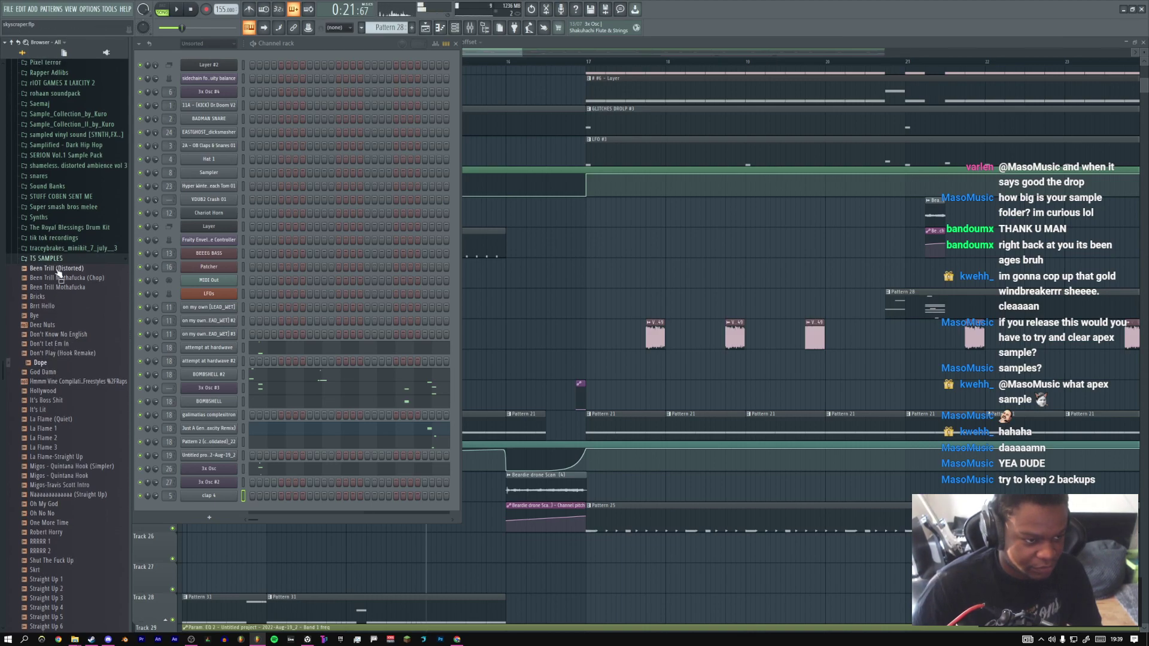
pyautogui.click(57, 262)
# Open the ChunLi_E voice folder inside the Street fighter subfolder of MISC
pyautogui.scroll(3, 59, 327)
pyautogui.scroll(5, 60, 328)
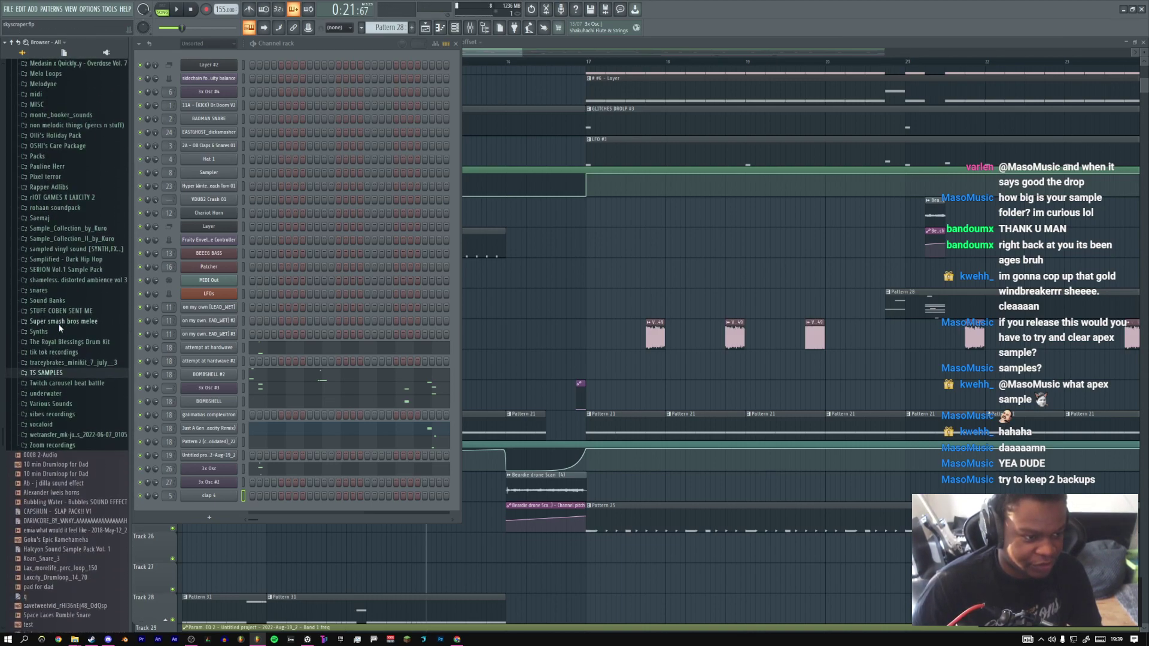
pyautogui.scroll(2, 58, 329)
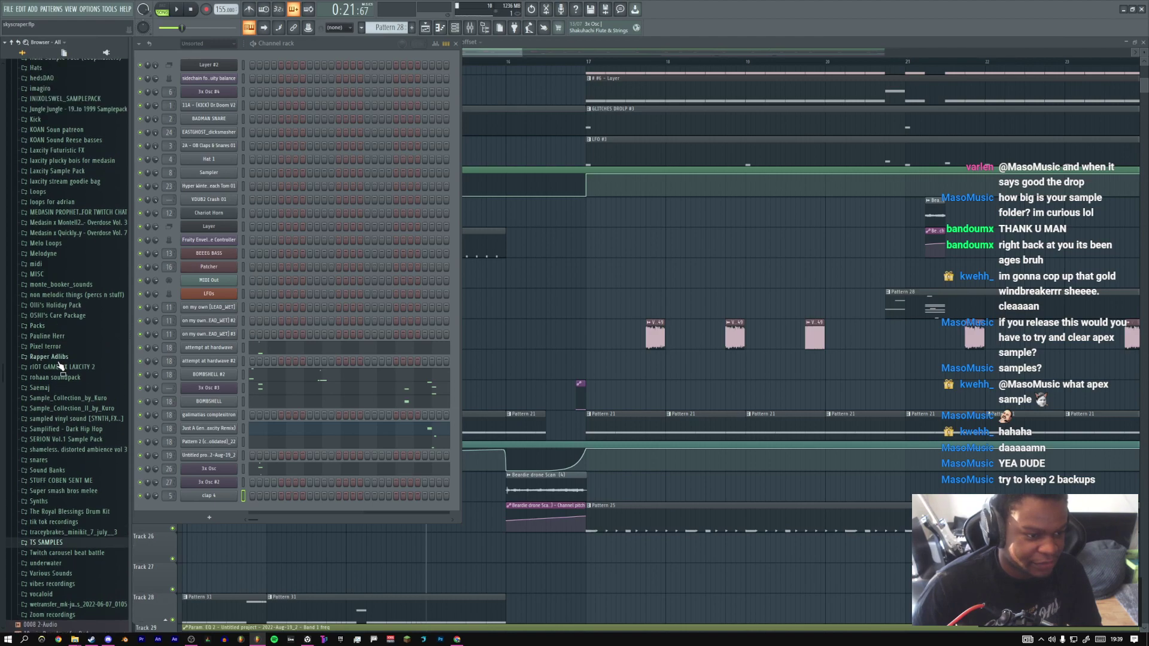
pyautogui.scroll(4, 50, 383)
pyautogui.click(47, 387)
pyautogui.scroll(-6, 68, 382)
pyautogui.click(62, 446)
pyautogui.scroll(-2, 64, 443)
pyautogui.click(58, 399)
# Audition a selection of the ChunLi_E voice samples from 001 through 022
pyautogui.click(64, 409)
pyautogui.click(68, 419)
pyautogui.scroll(-2, 71, 429)
pyautogui.click(70, 409)
pyautogui.click(70, 428)
pyautogui.scroll(-4, 71, 435)
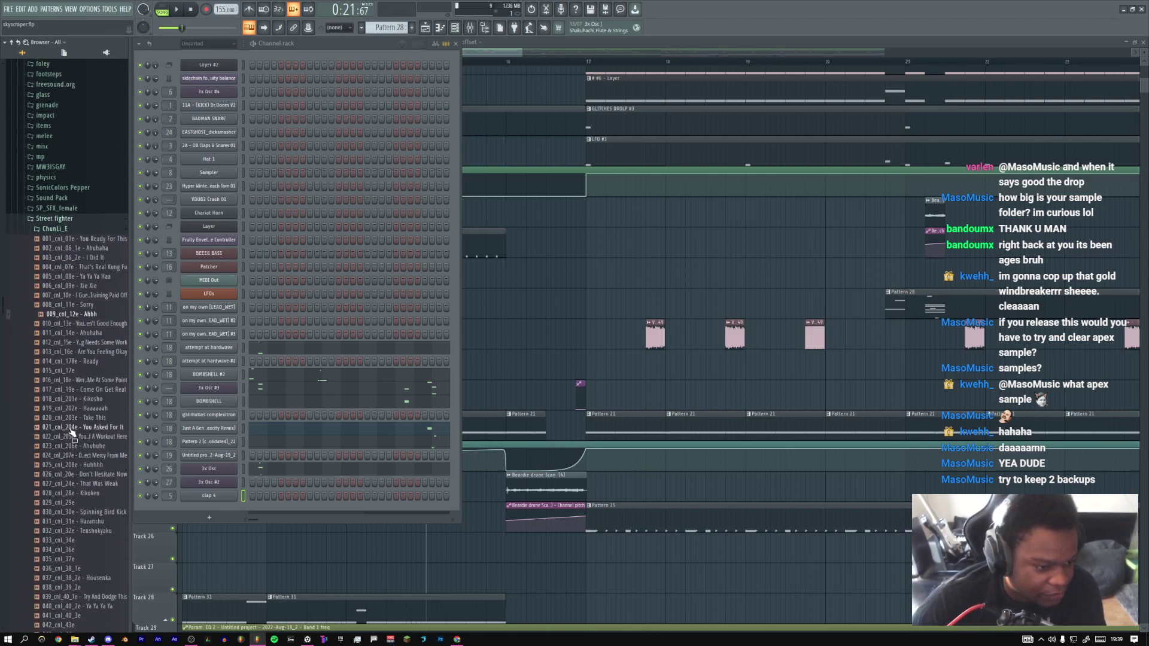
pyautogui.click(72, 428)
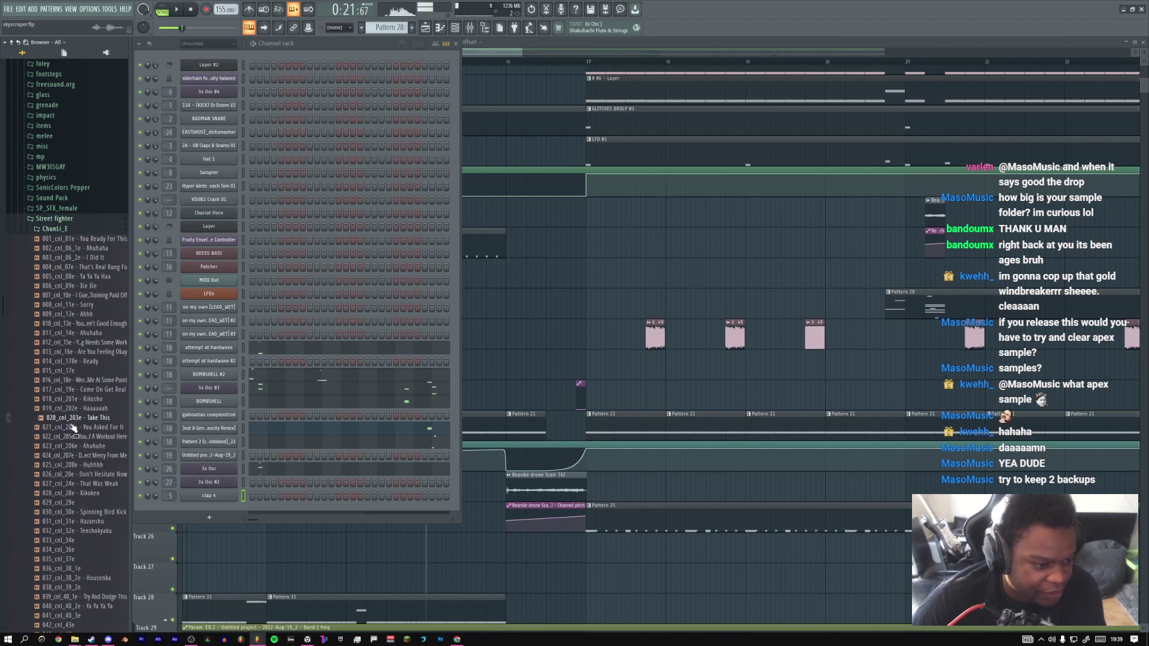
pyautogui.click(75, 437)
# Audition the ChunLi_E voice samples from 025 Huhhhh through 032 Tenshokyaku
pyautogui.scroll(-2, 76, 436)
pyautogui.click(78, 409)
pyautogui.click(81, 419)
pyautogui.click(83, 428)
pyautogui.click(87, 437)
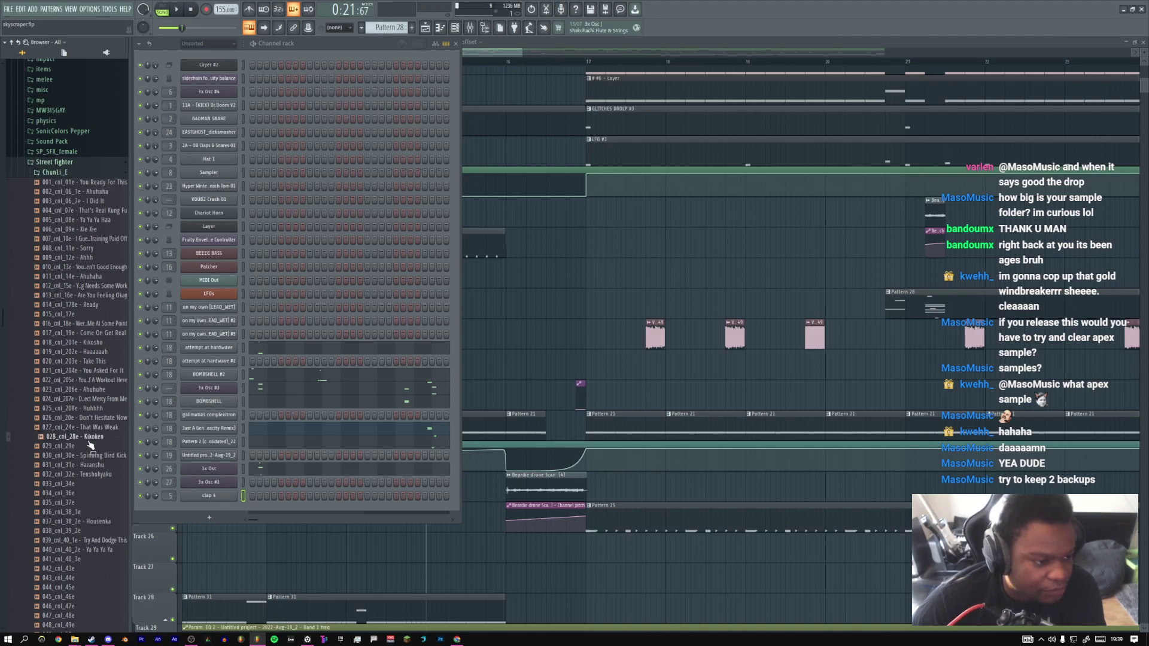
pyautogui.click(90, 447)
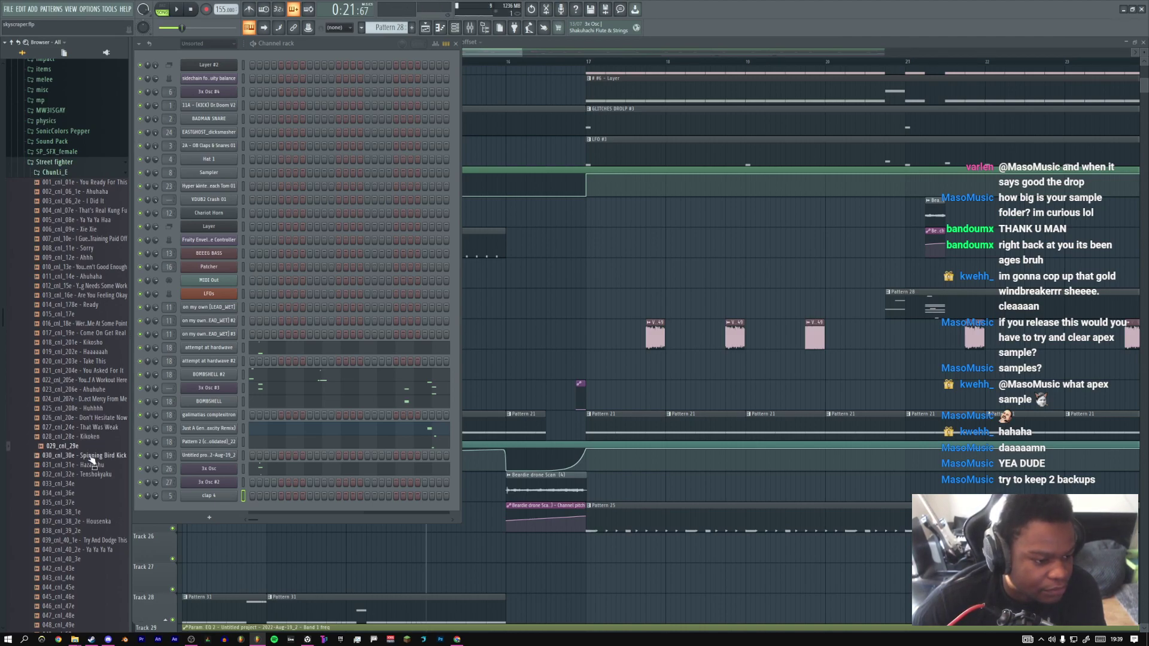
pyautogui.click(92, 456)
pyautogui.scroll(-2, 90, 453)
pyautogui.click(84, 410)
pyautogui.click(85, 420)
# Audition further ChunLi_E samples, including 036, 037 Housenka, 039 and 050, and continue down the list
pyautogui.scroll(-4, 84, 422)
pyautogui.click(78, 343)
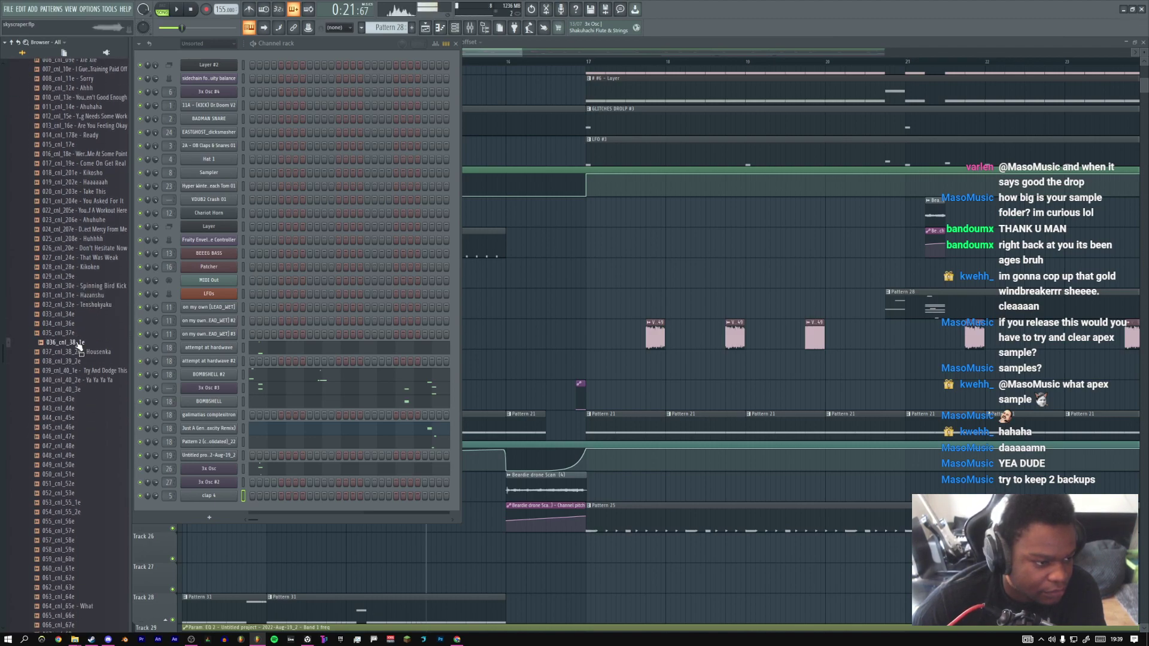
pyautogui.click(83, 353)
pyautogui.click(82, 343)
pyautogui.click(86, 372)
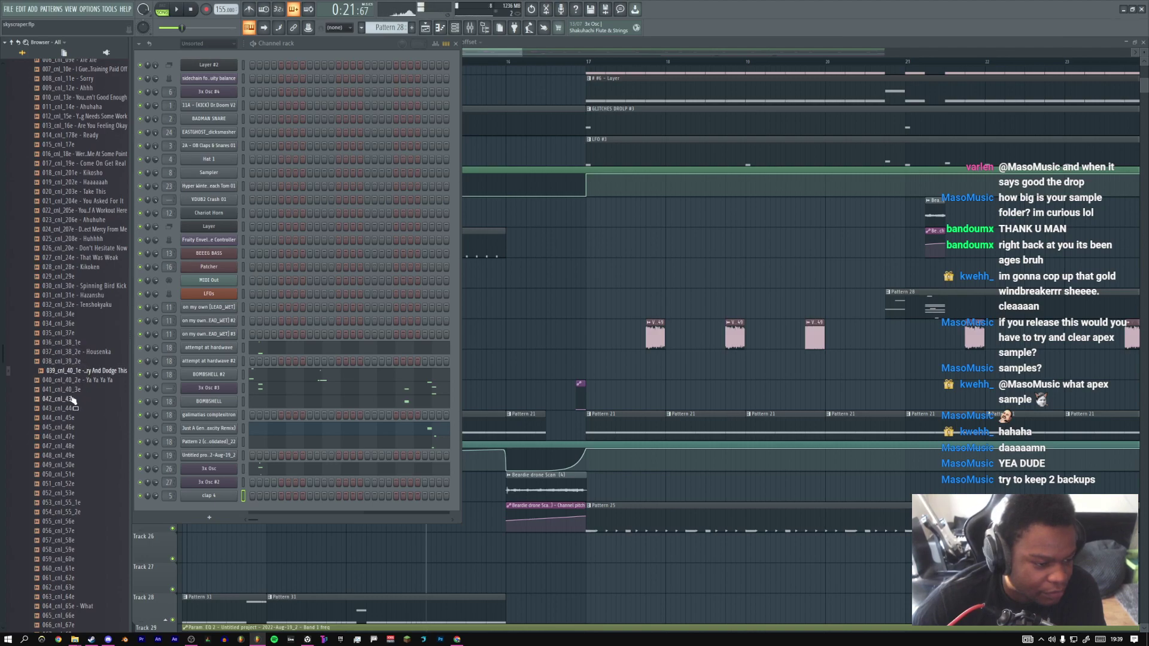
pyautogui.scroll(-3, 73, 400)
pyautogui.click(76, 418)
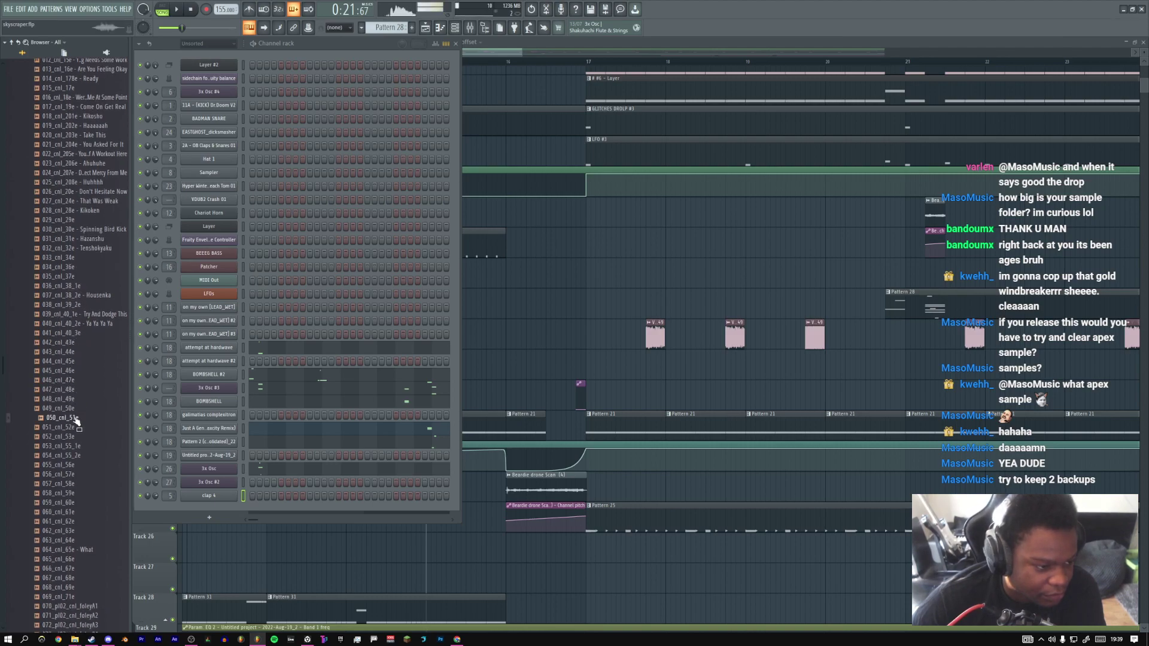
pyautogui.scroll(-3, 76, 419)
pyautogui.click(76, 399)
pyautogui.click(76, 436)
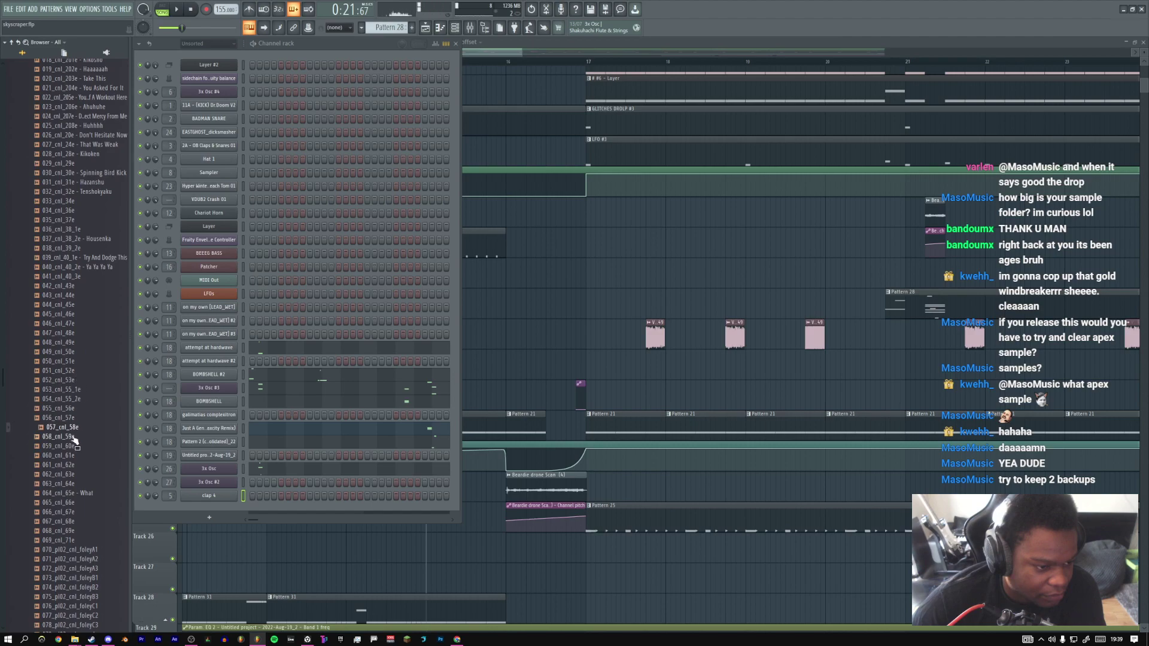
pyautogui.scroll(-6, 76, 431)
pyautogui.click(76, 408)
# Collapse ChunLi_E and check the Boxer-ChunLi_RV1_ENM_E and ChunLi_NML_E folders under Narration, auditioning chunli_322e - Got It
pyautogui.scroll(20, 75, 419)
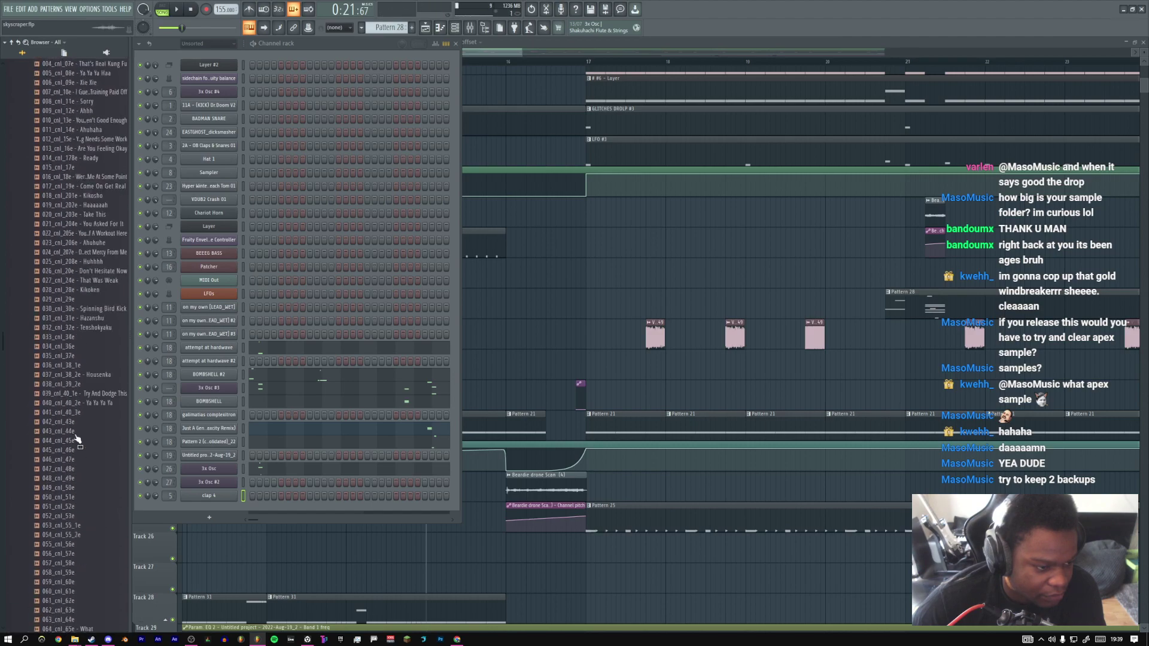
pyautogui.click(71, 389)
pyautogui.click(73, 343)
pyautogui.click(75, 353)
pyautogui.click(77, 363)
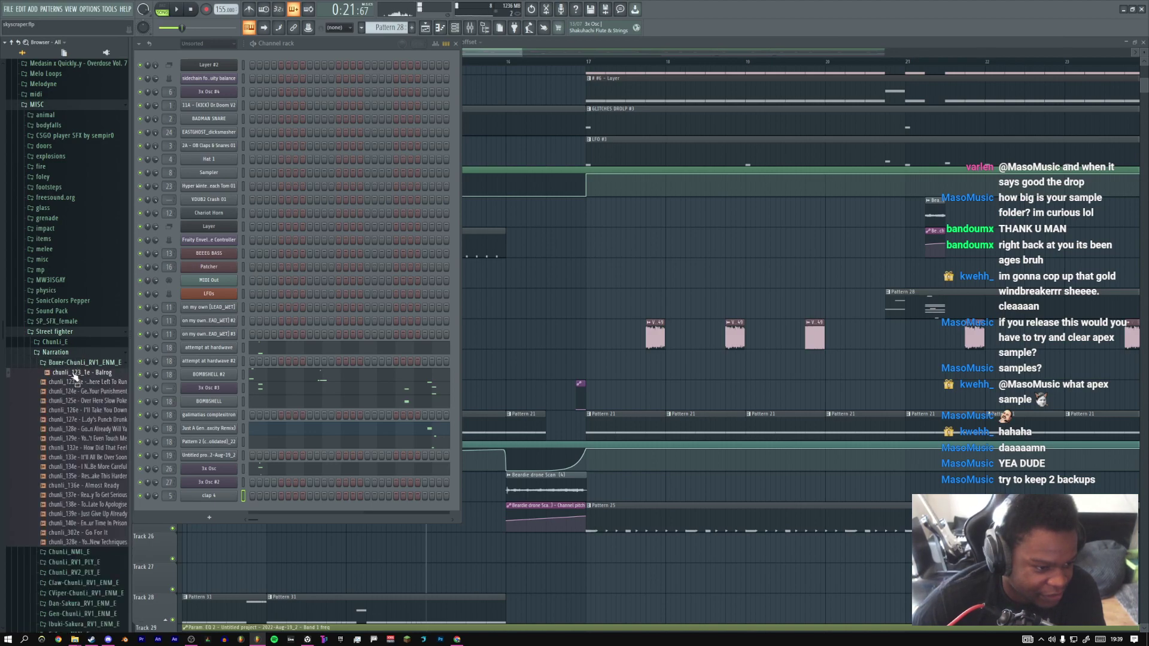
pyautogui.click(77, 363)
pyautogui.click(70, 372)
pyautogui.click(74, 392)
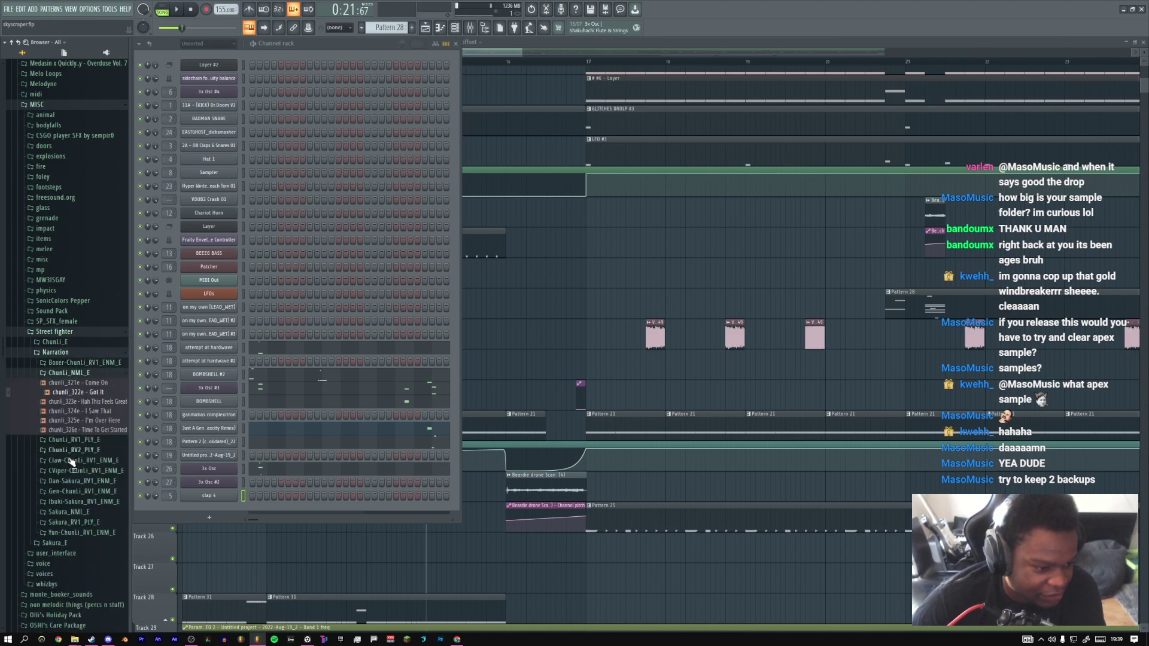
# Open the CViper-ChunLi_RV1_ENM_E narration folder and audition samples chunli_105e and chunli_106e
pyautogui.click(69, 470)
pyautogui.click(68, 388)
pyautogui.click(71, 396)
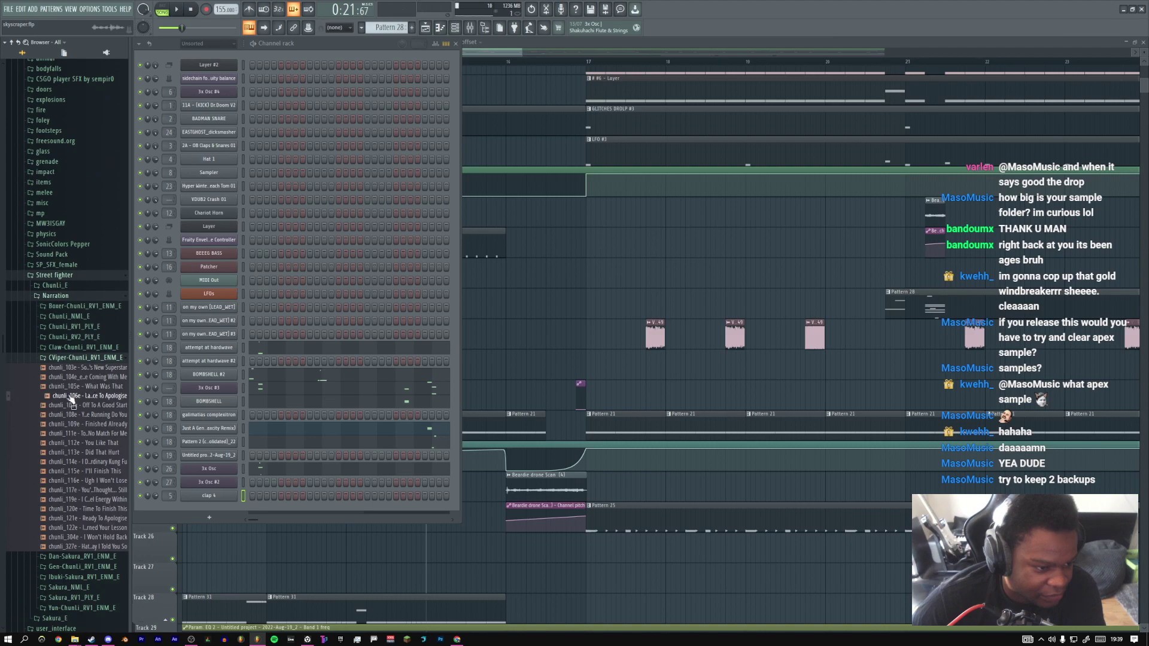
# Audition CViper-ChunLi samples including chunli_107e and chunli_103e, and widen the browser so the full file names can be read
pyautogui.click(73, 405)
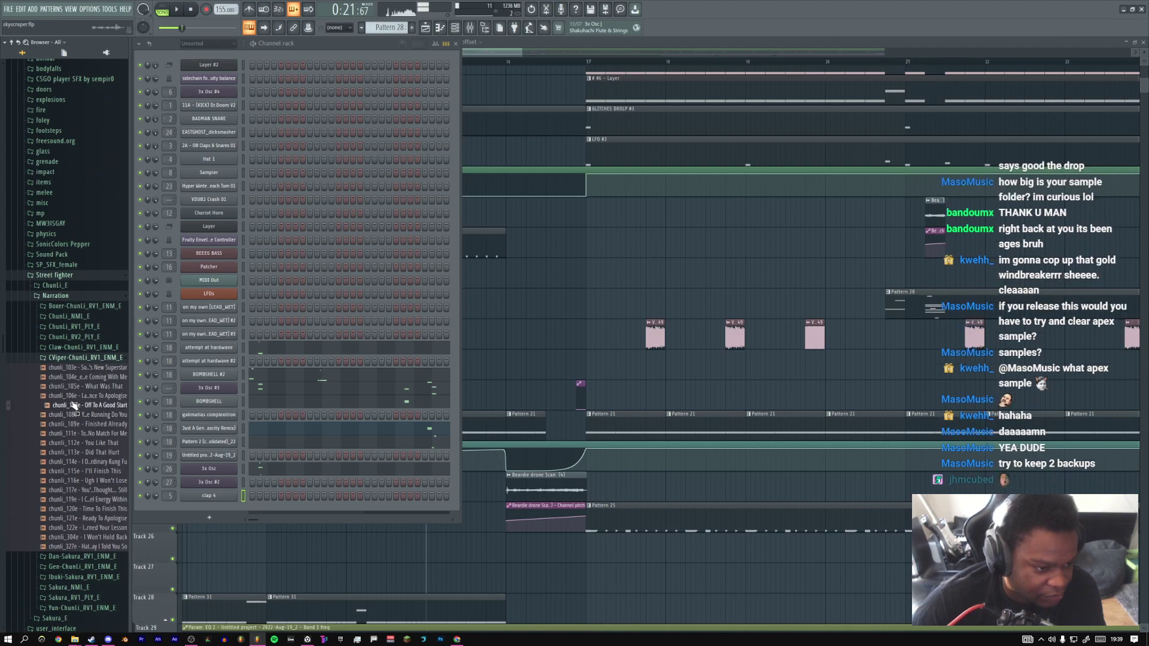
pyautogui.click(73, 368)
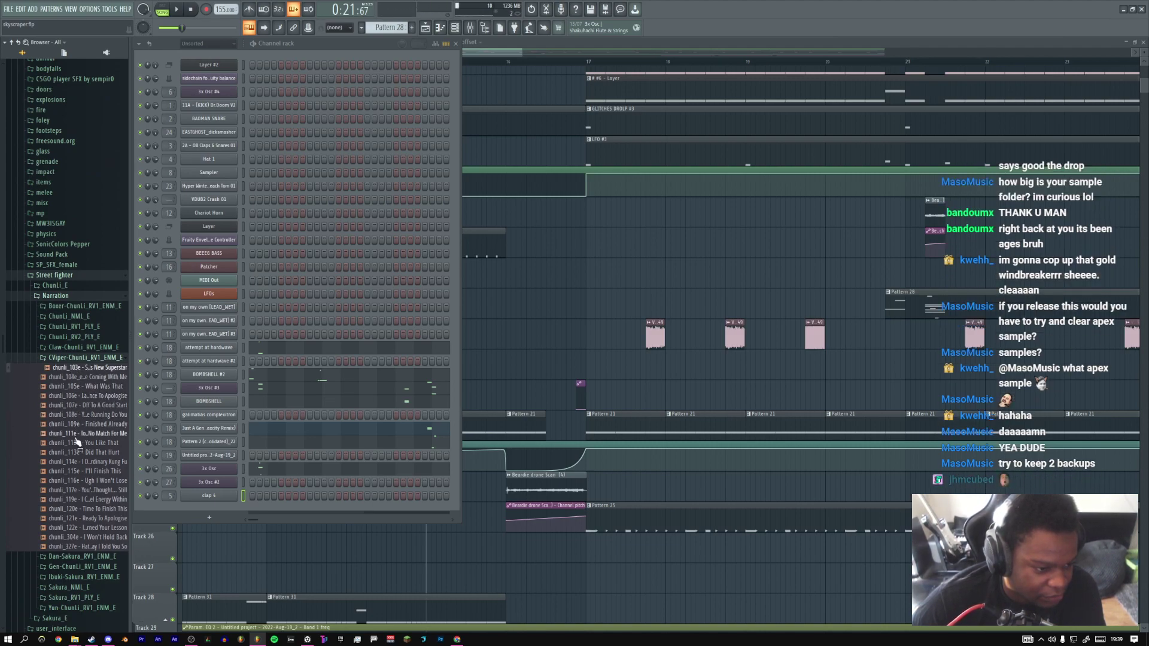
pyautogui.click(70, 462)
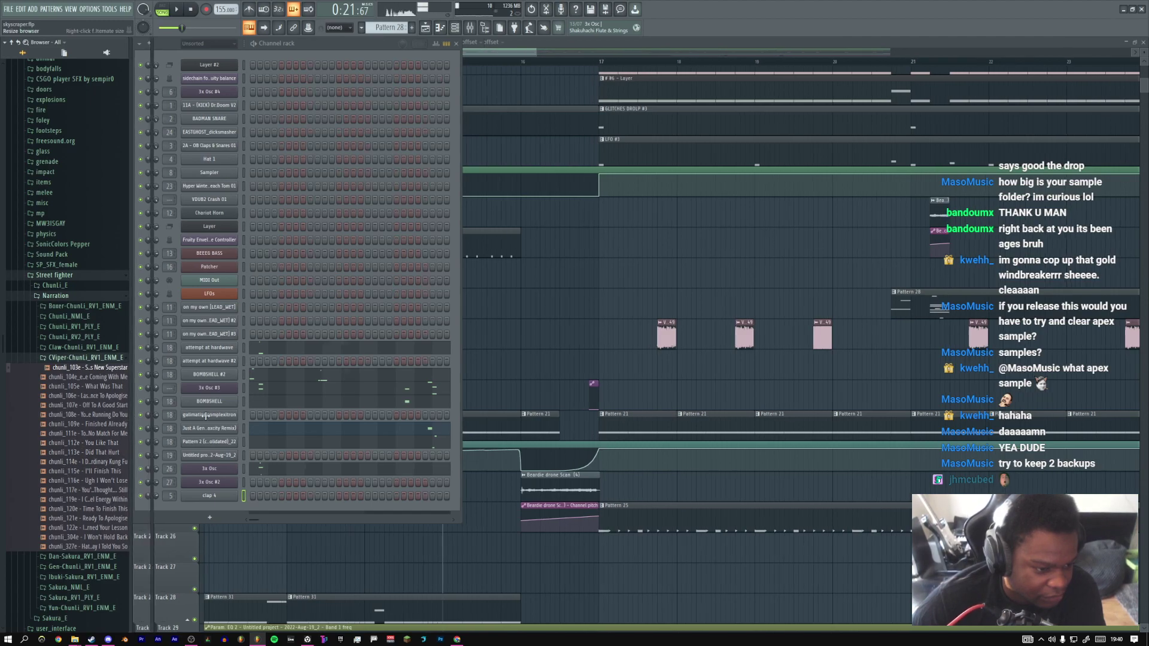
pyautogui.moveTo(130, 421); pyautogui.dragTo(182, 421)
pyautogui.scroll(-2, 131, 490)
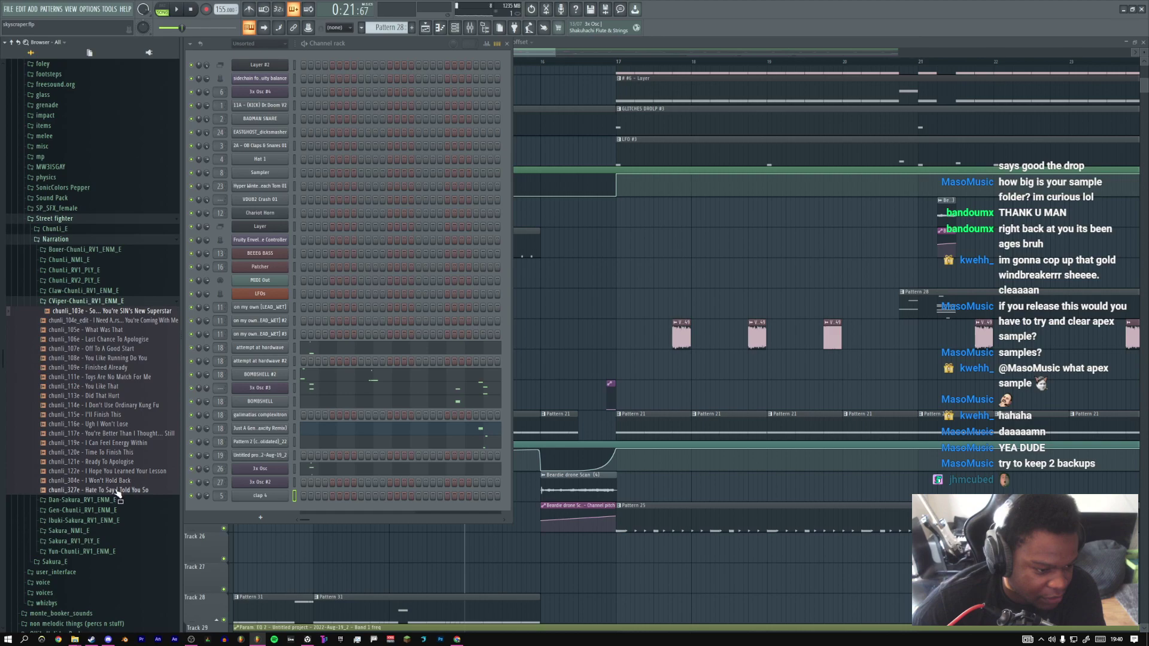
# Check the Claw-ChunLi_RV1_ENM_E folder, and return to CViper-ChunLi_RV1_ENM_E to audition samples chunli_109e through chunli_114e
pyautogui.click(83, 290)
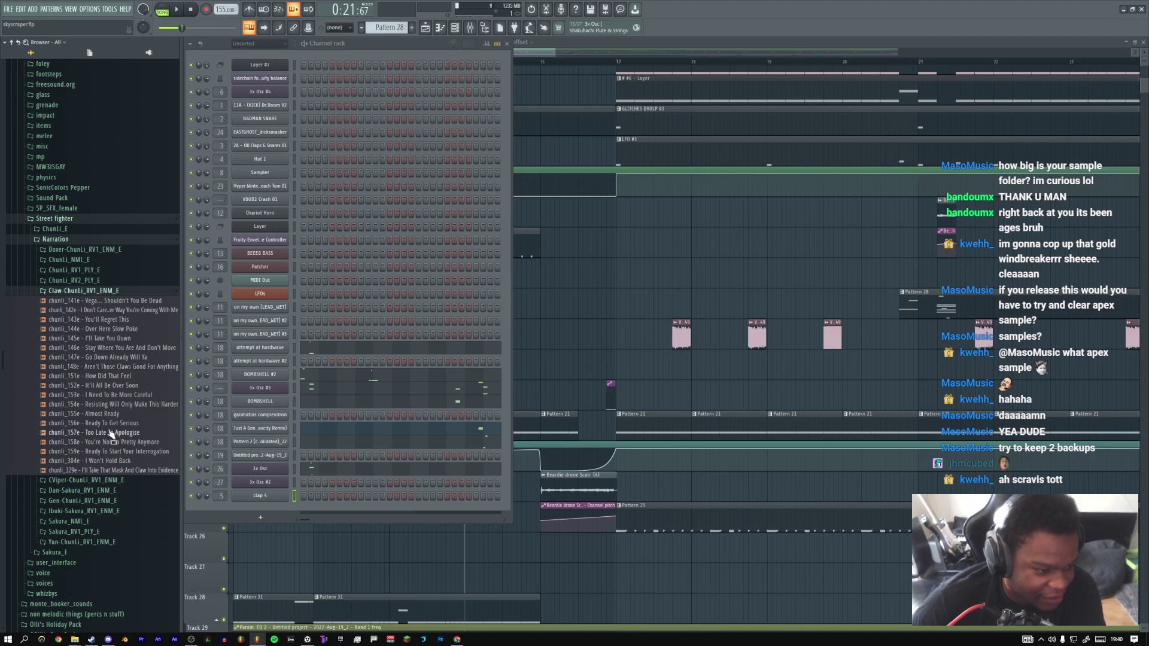
pyautogui.click(89, 290)
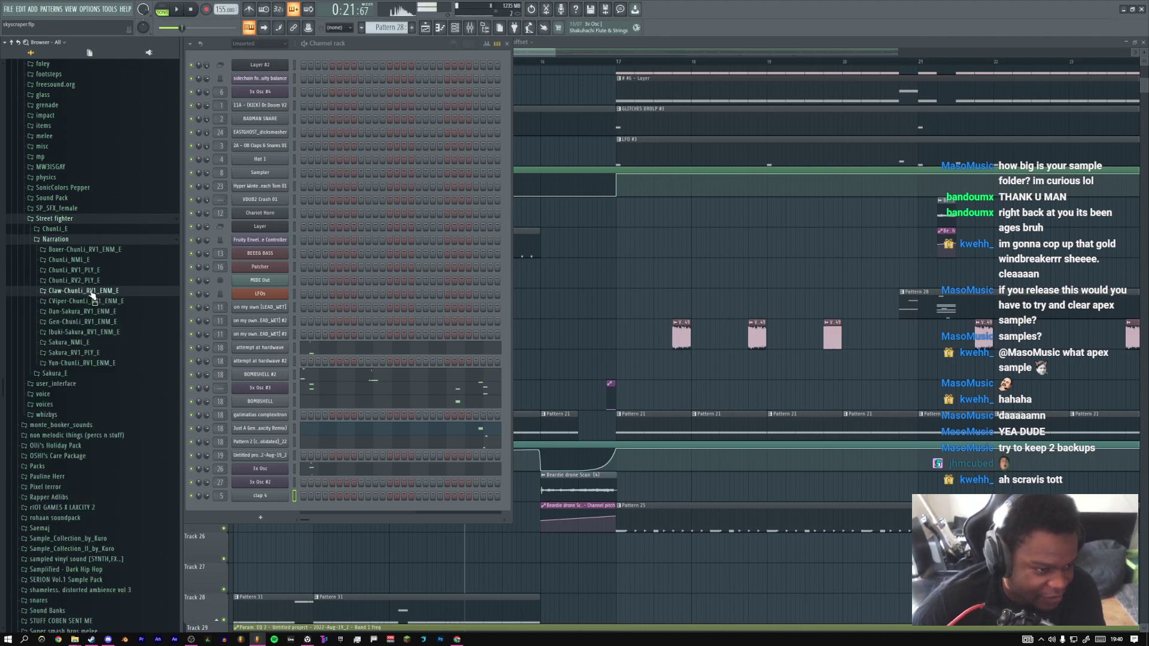
pyautogui.click(94, 300)
pyautogui.click(103, 367)
pyautogui.click(104, 378)
pyautogui.click(106, 387)
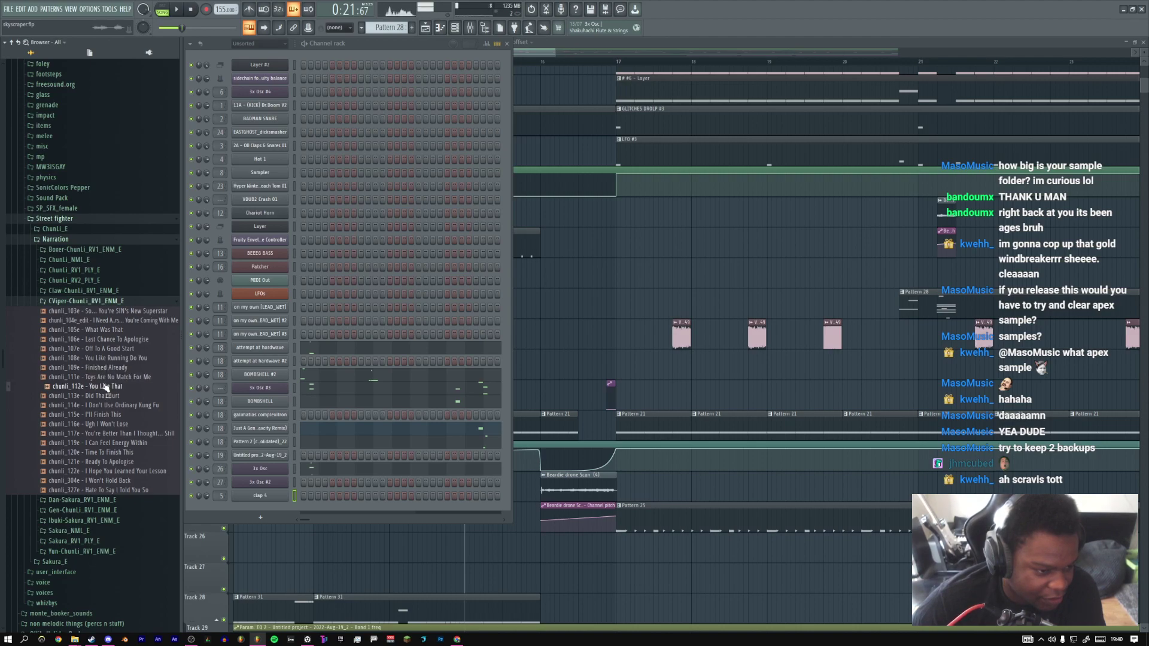
pyautogui.click(104, 397)
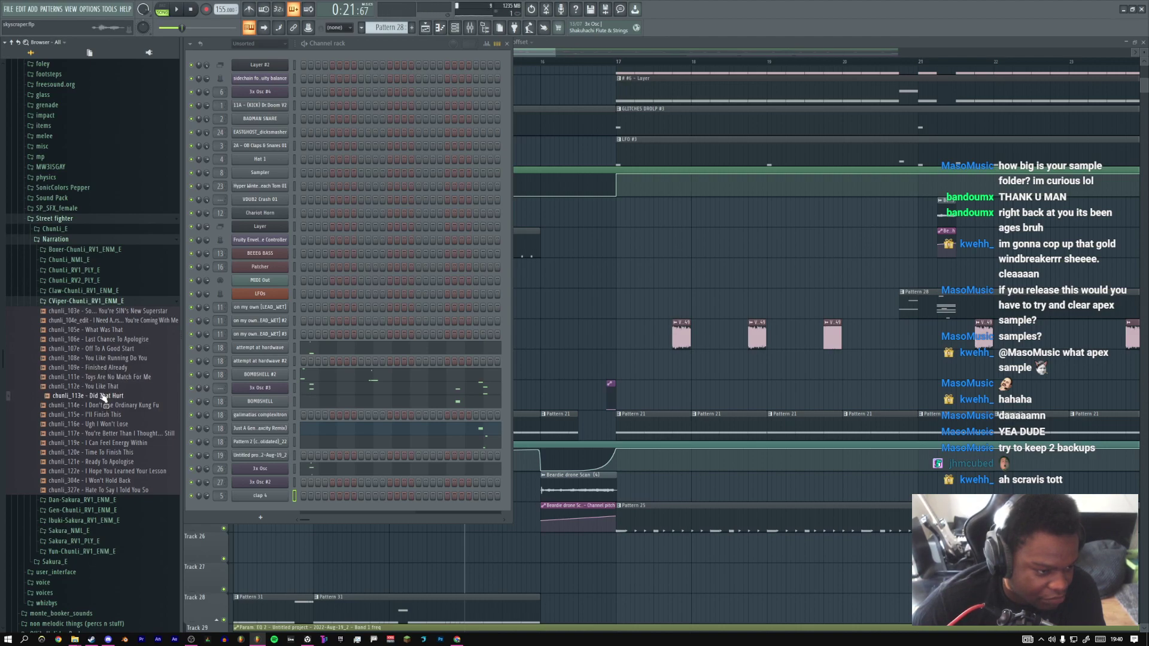
pyautogui.click(107, 405)
# Audition the remaining CViper-ChunLi lines from chunli_115e - I'll Finish This through chunli_120e, plus chunli_327e - Hate To Say I Told You So
pyautogui.scroll(-3, 109, 413)
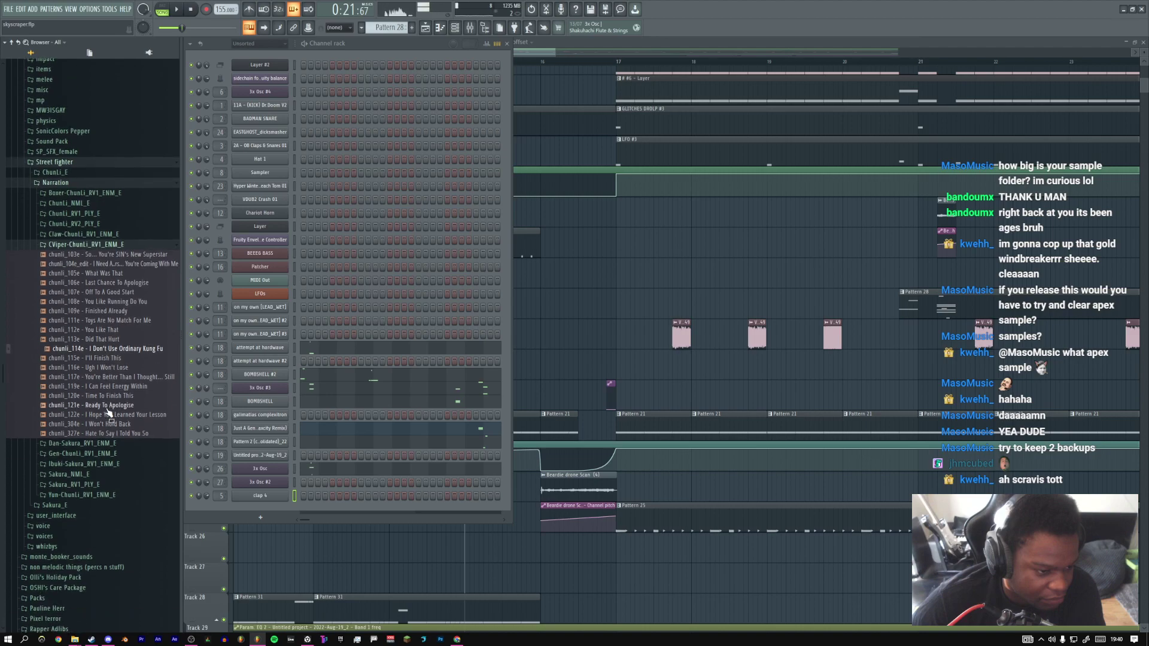
pyautogui.click(105, 358)
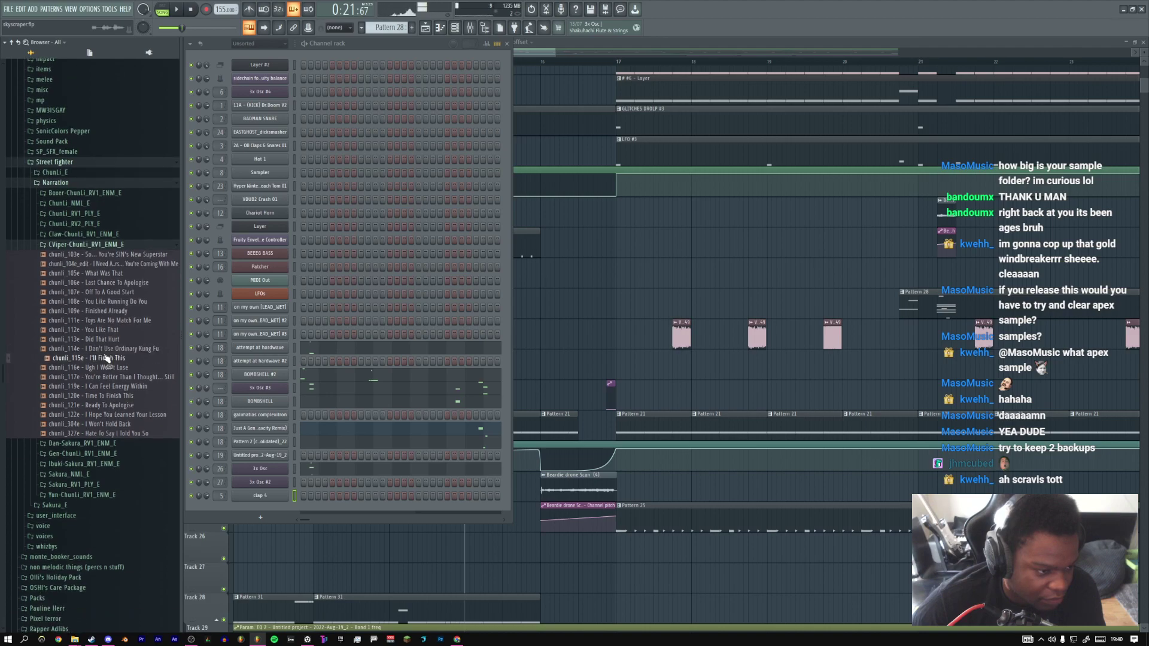
pyautogui.click(109, 369)
pyautogui.click(111, 378)
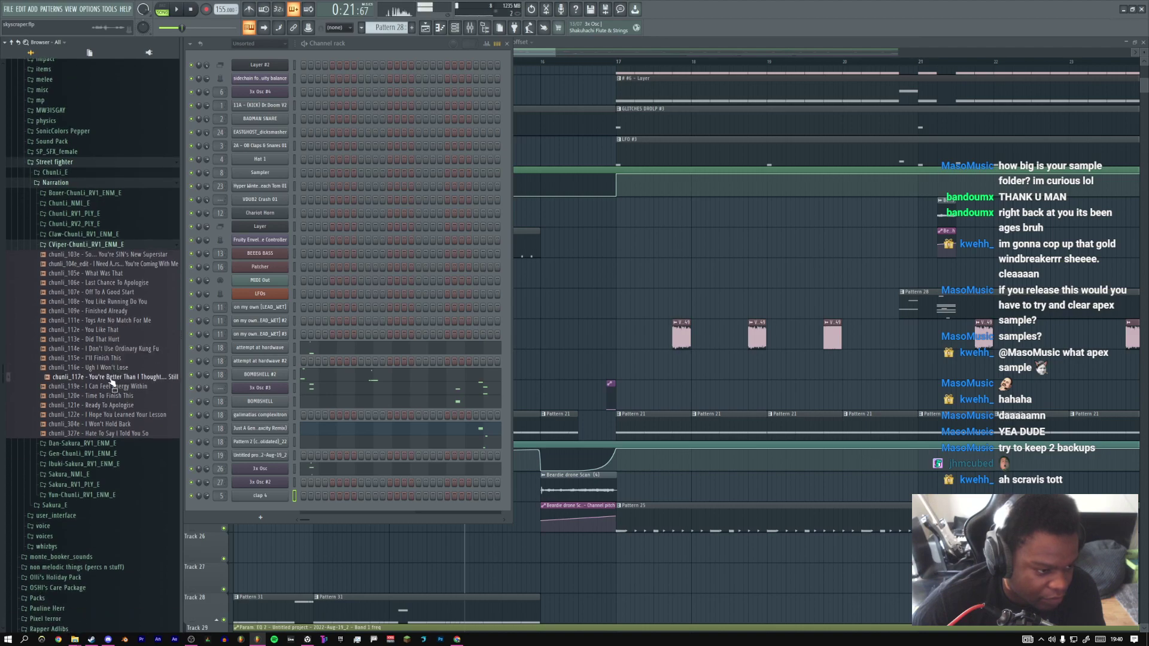
pyautogui.click(115, 388)
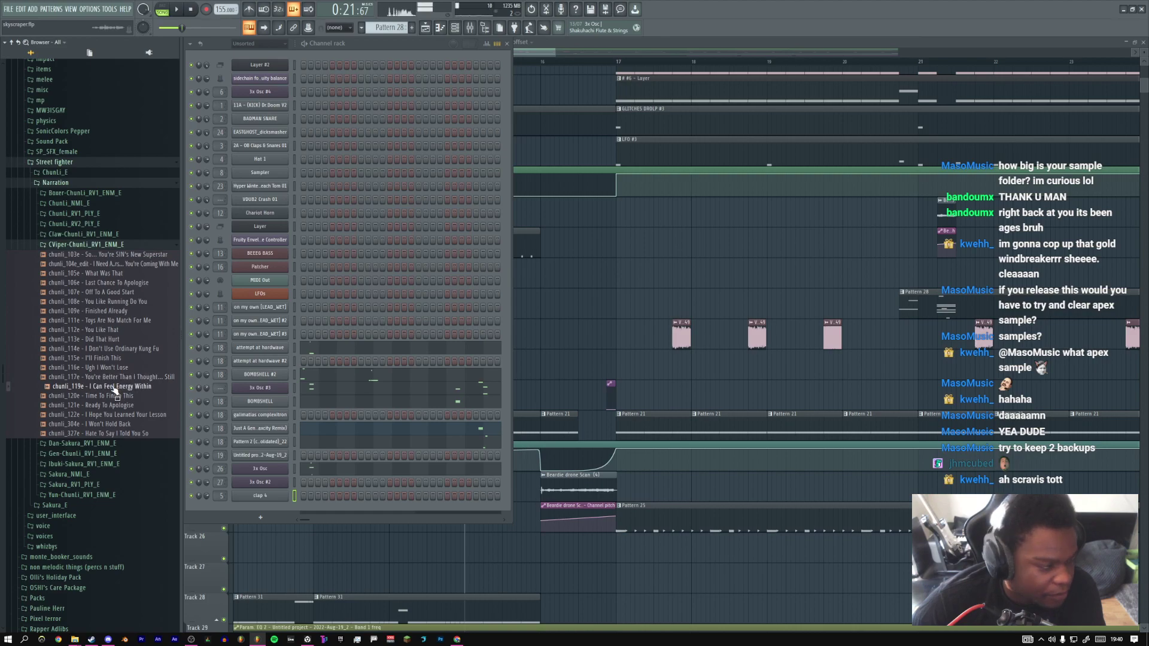
pyautogui.click(116, 396)
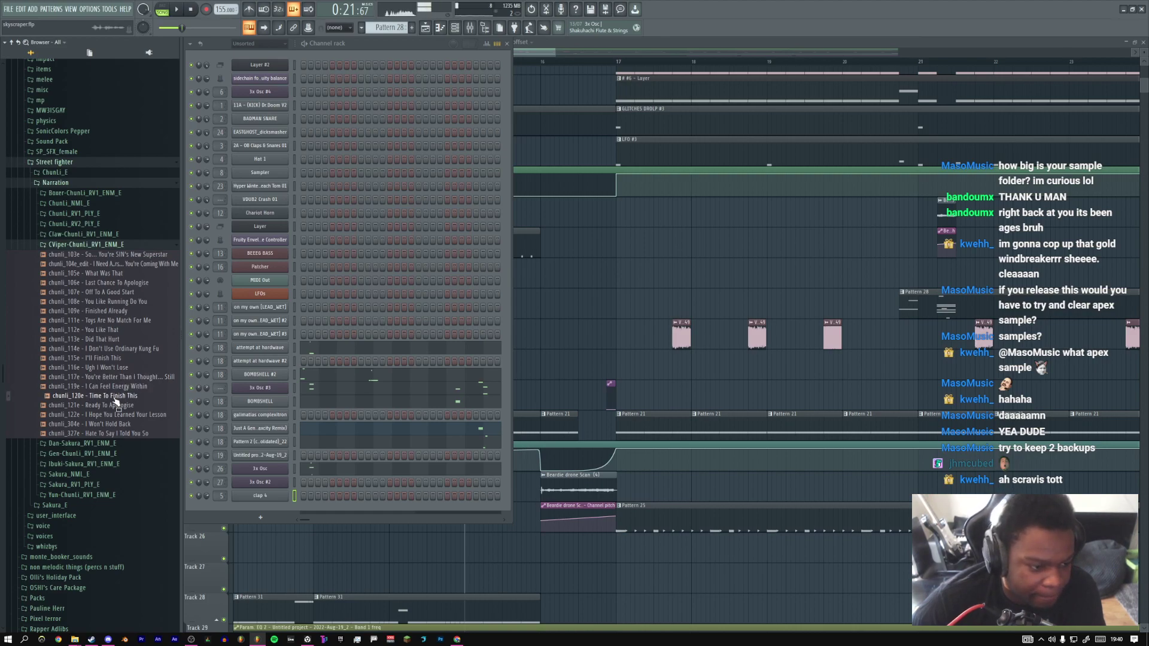
pyautogui.click(114, 433)
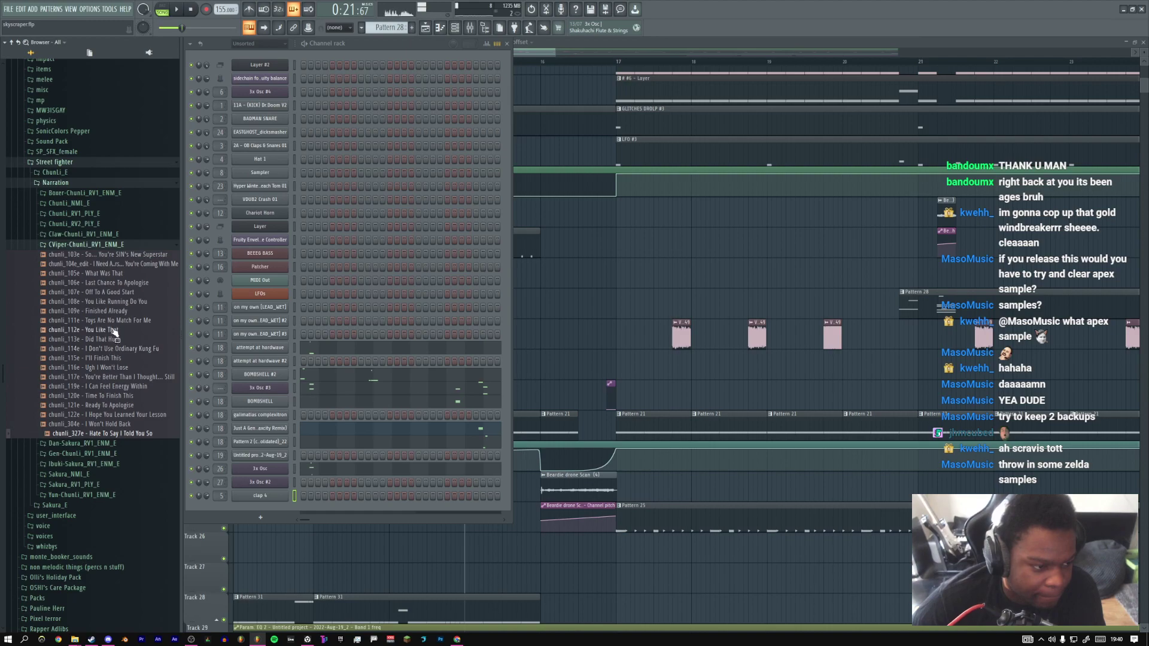
# Close the CViper folder, open Dan-Sakura_RV1_ENM_E and audition samples sakura_123e through sakura_126e and sakura_128e
pyautogui.click(110, 245)
pyautogui.click(81, 255)
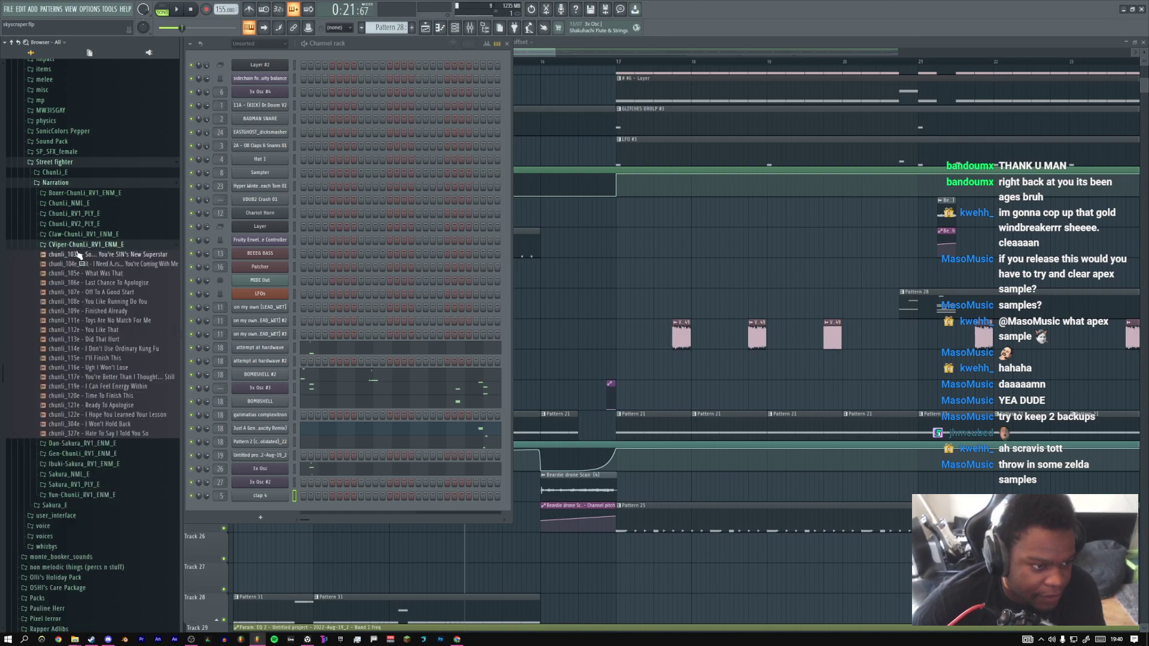
pyautogui.click(94, 293)
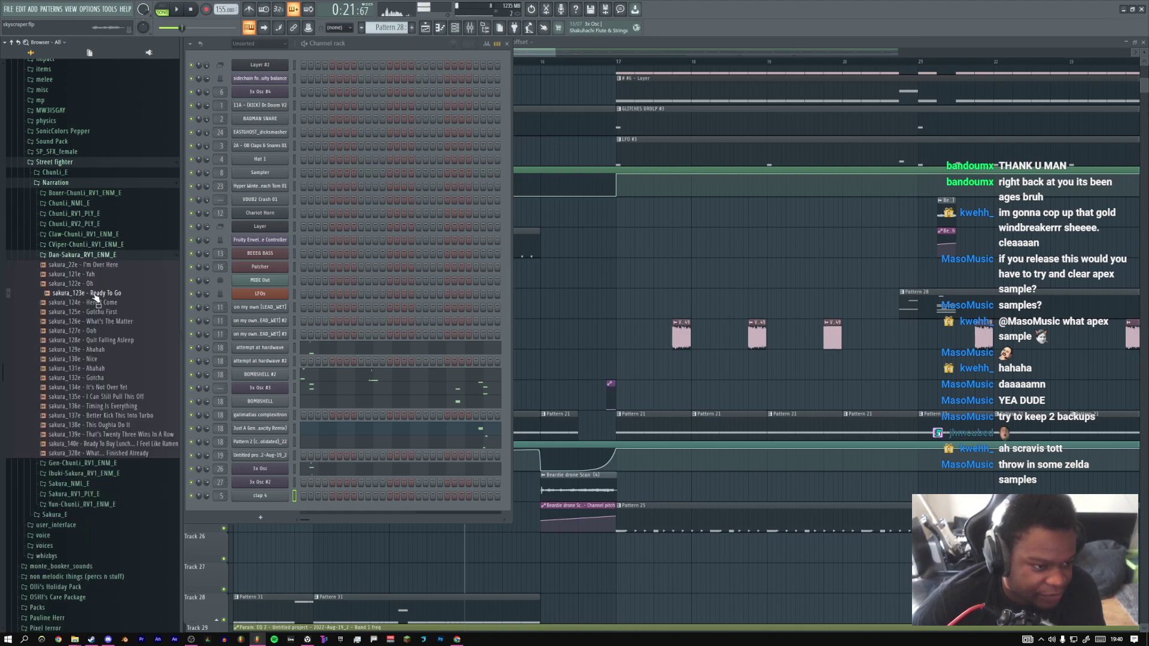
pyautogui.click(98, 304)
pyautogui.click(100, 313)
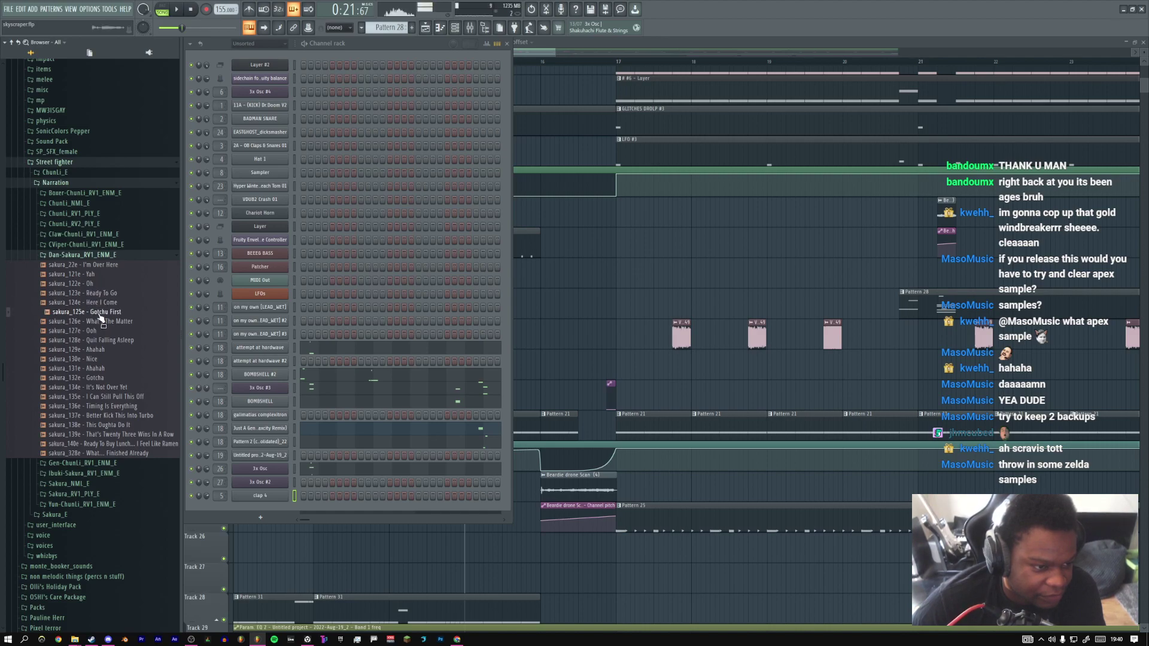
pyautogui.click(99, 323)
pyautogui.click(96, 340)
# Replay sakura_124e and sakura_123e, and audition sakura_138e, 139e, 140e and 328e in the Dan-Sakura folder
pyautogui.click(101, 303)
pyautogui.click(103, 293)
pyautogui.click(103, 426)
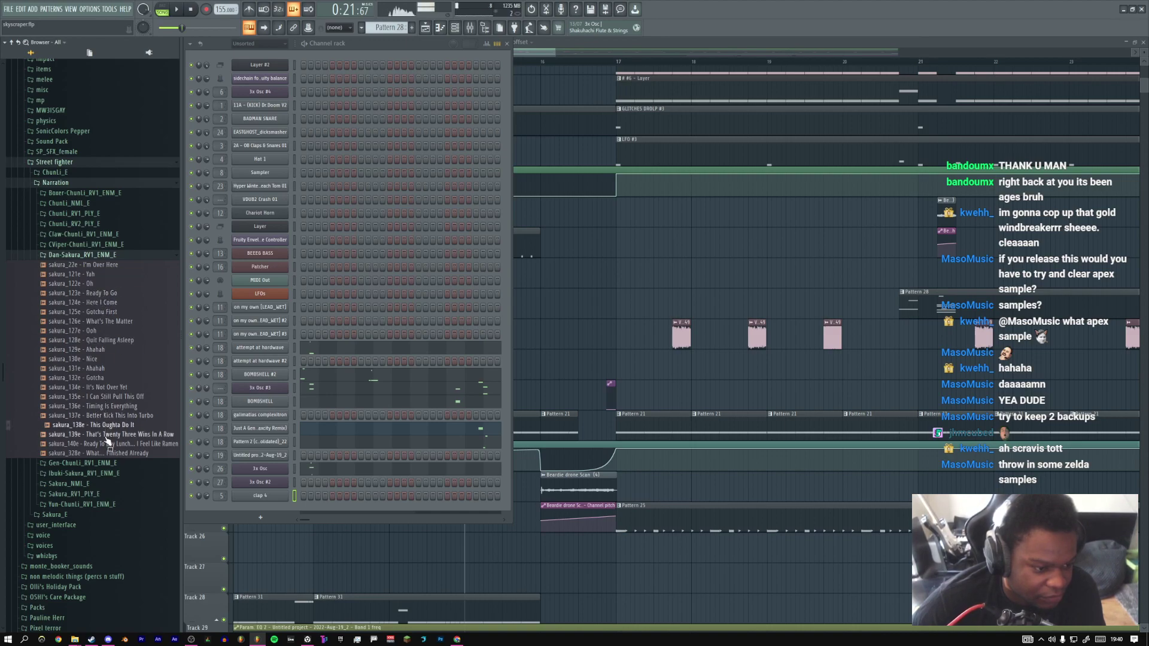
pyautogui.click(107, 436)
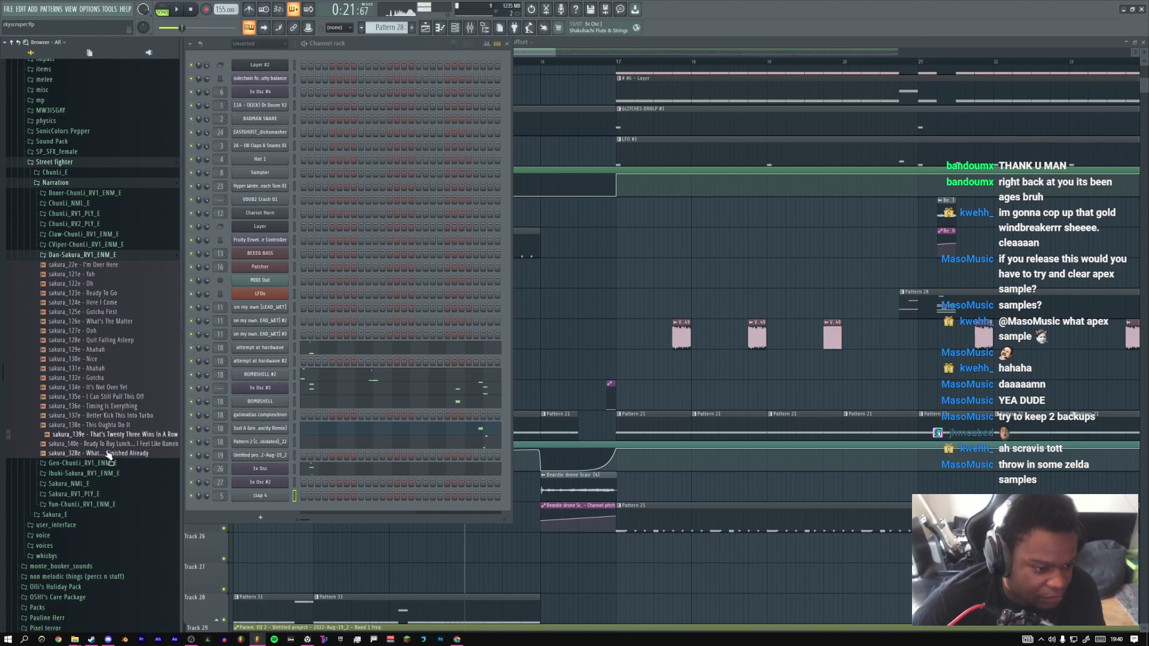
pyautogui.click(107, 444)
pyautogui.click(110, 454)
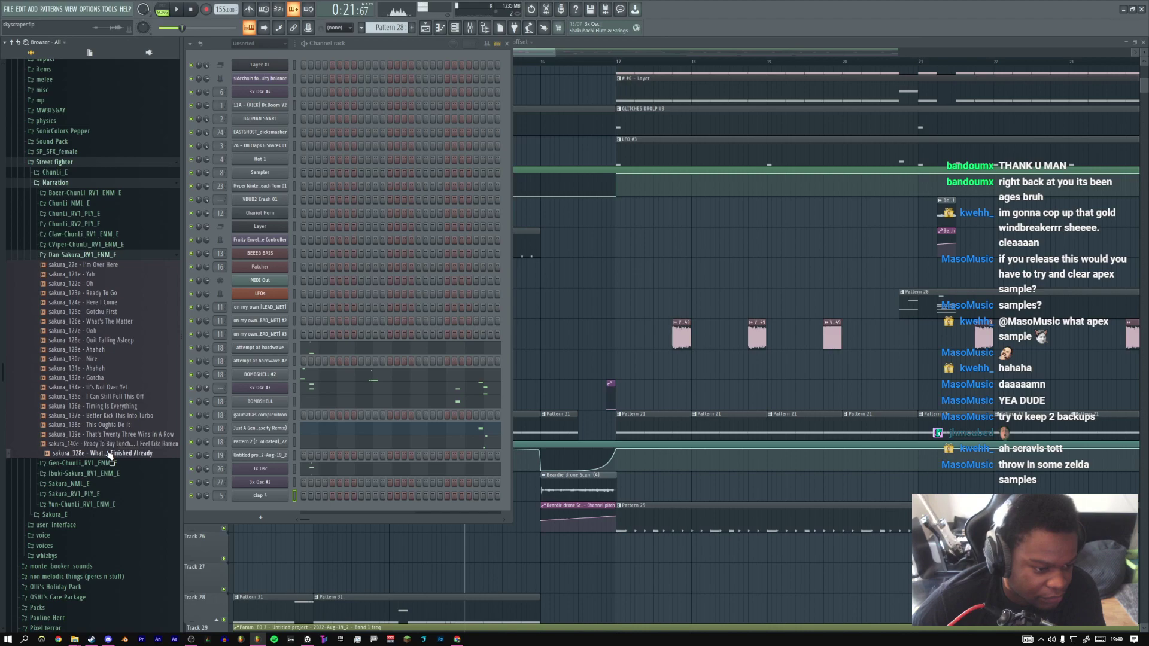
# Audition chunli_160e in the Gen-ChunLi_RV1_ENM_E folder, and collapse the Narration and Street fighter folders
pyautogui.click(94, 257)
pyautogui.click(99, 266)
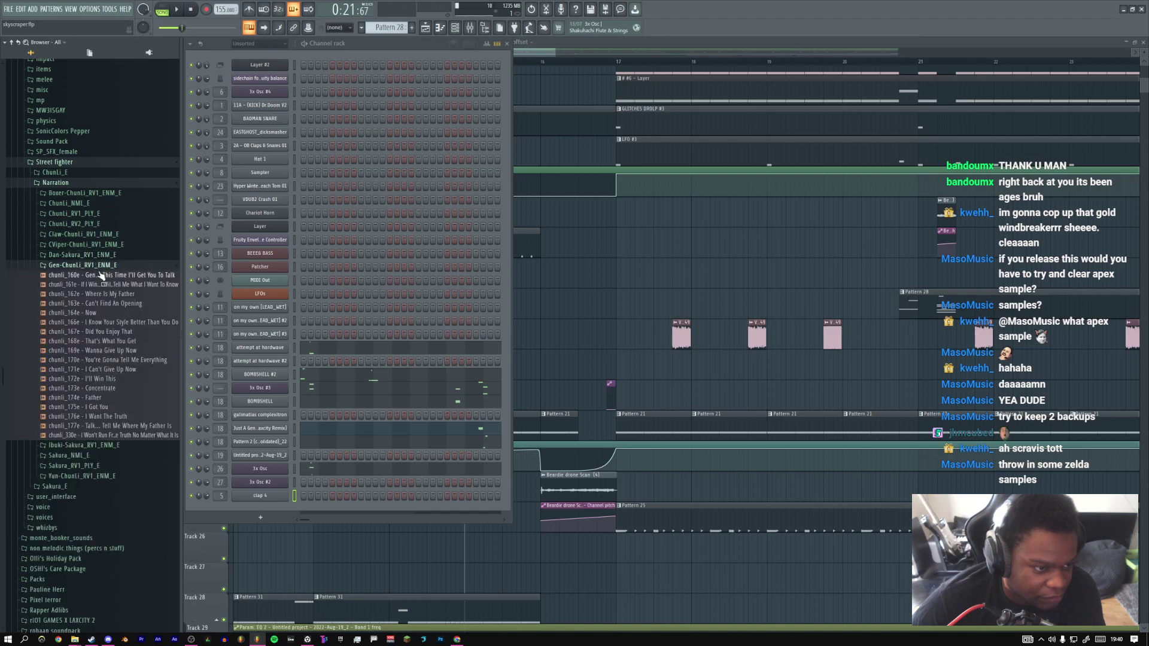
pyautogui.click(102, 294)
pyautogui.scroll(-2, 103, 294)
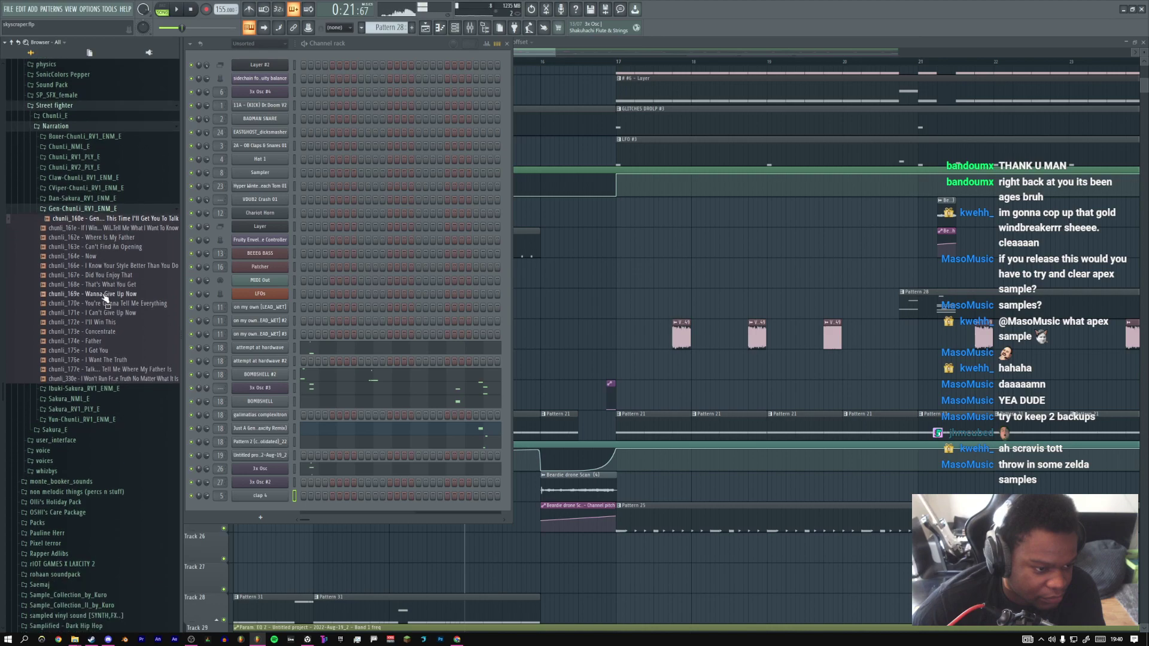
pyautogui.click(93, 209)
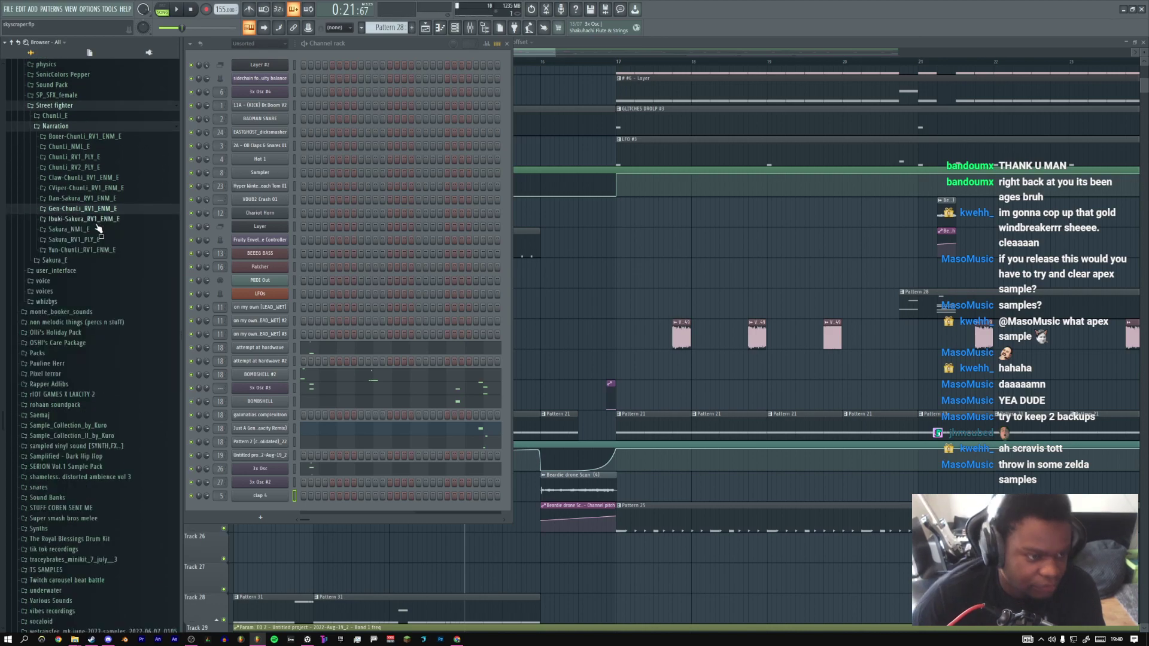
pyautogui.click(76, 126)
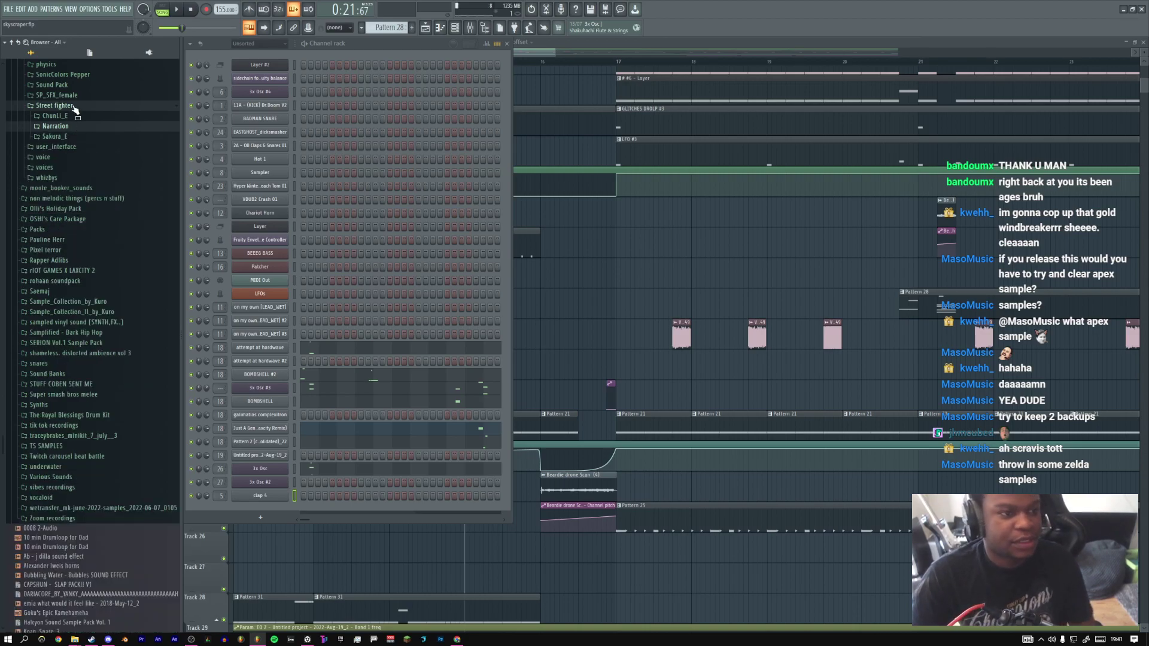
pyautogui.click(72, 105)
# Show the whole arrangement in the playlist without the channel rack and play it from around bar 24
pyautogui.keyDown('ctrl'); pyautogui.rightClick(615, 244); pyautogui.keyUp('ctrl')
pyautogui.moveTo(666, 294); pyautogui.dragTo(429, 304)
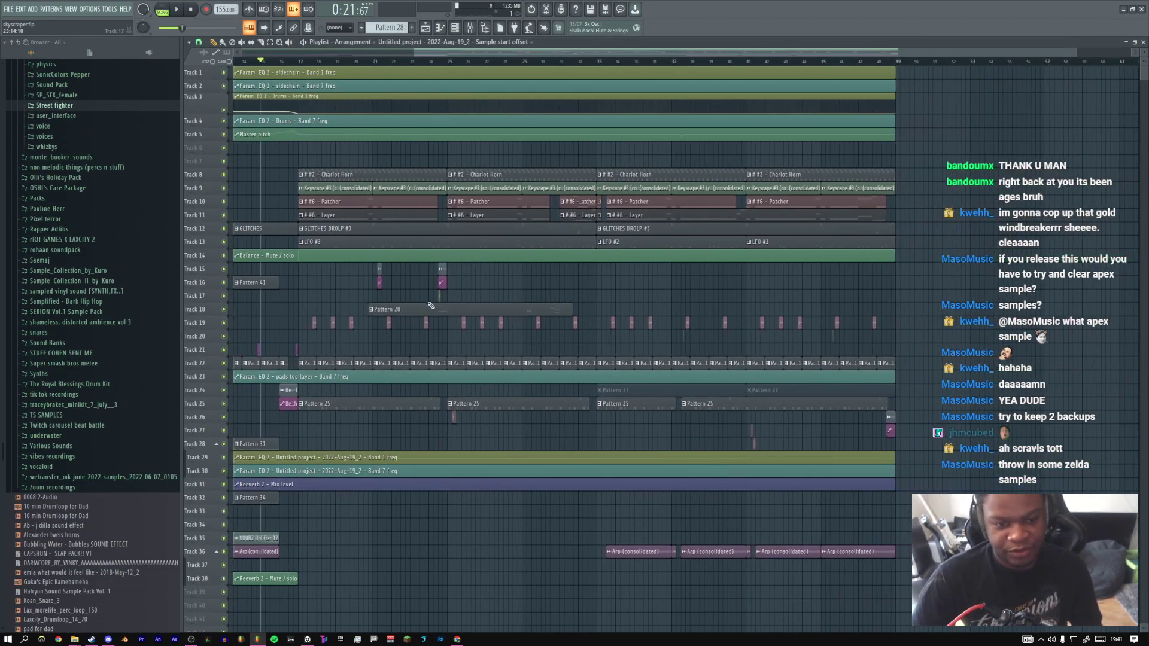
pyautogui.click(432, 60)
pyautogui.press('space')
pyautogui.moveTo(181, 28); pyautogui.dragTo(198, 28)
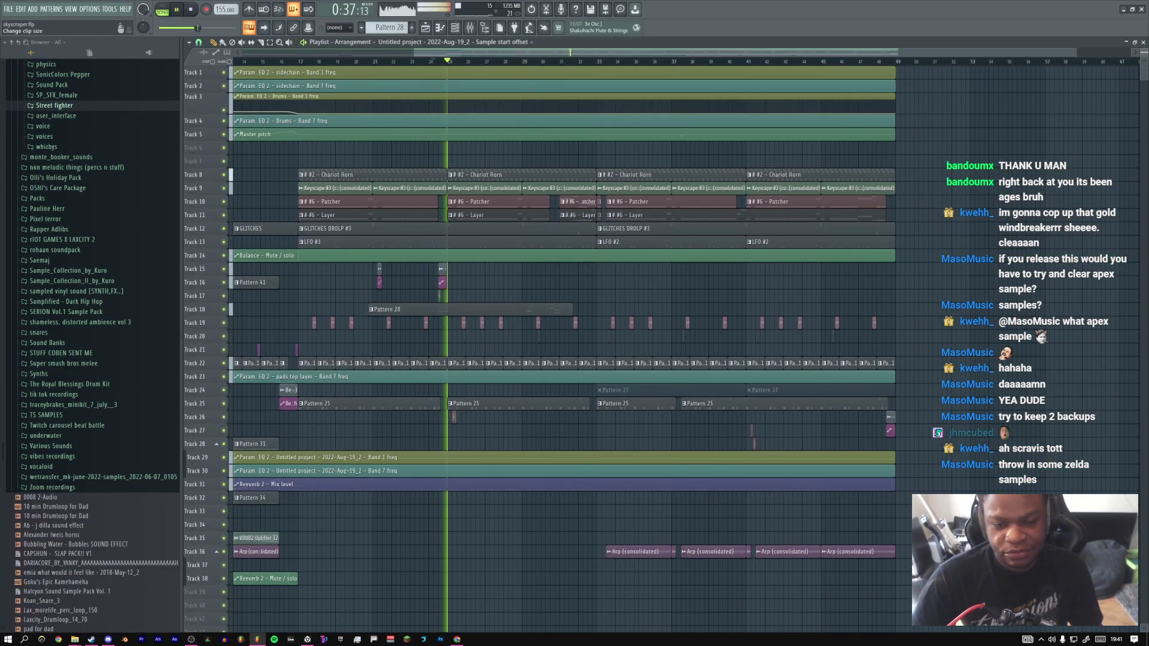
pyautogui.keyDown('alt'); pyautogui.scroll(3, 335, 149); pyautogui.keyUp('alt')
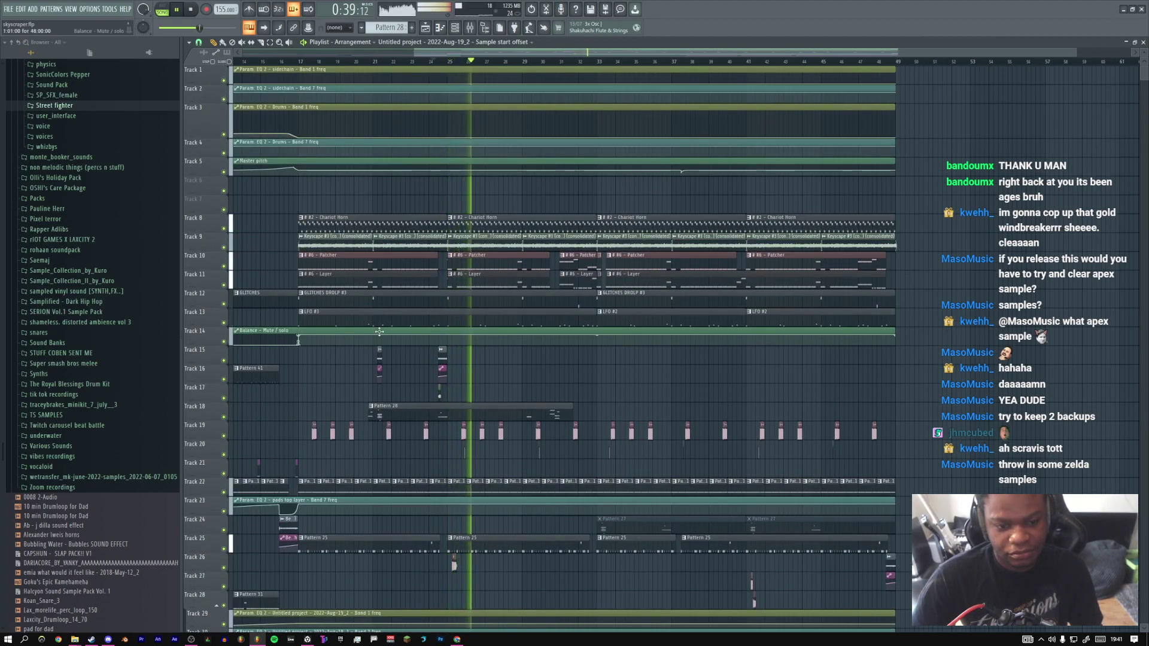
# Select the clips on Tracks 15 to 18 around Pattern 28, and replay the arrangement from bar 24 and from just before bar 33
pyautogui.click(406, 406)
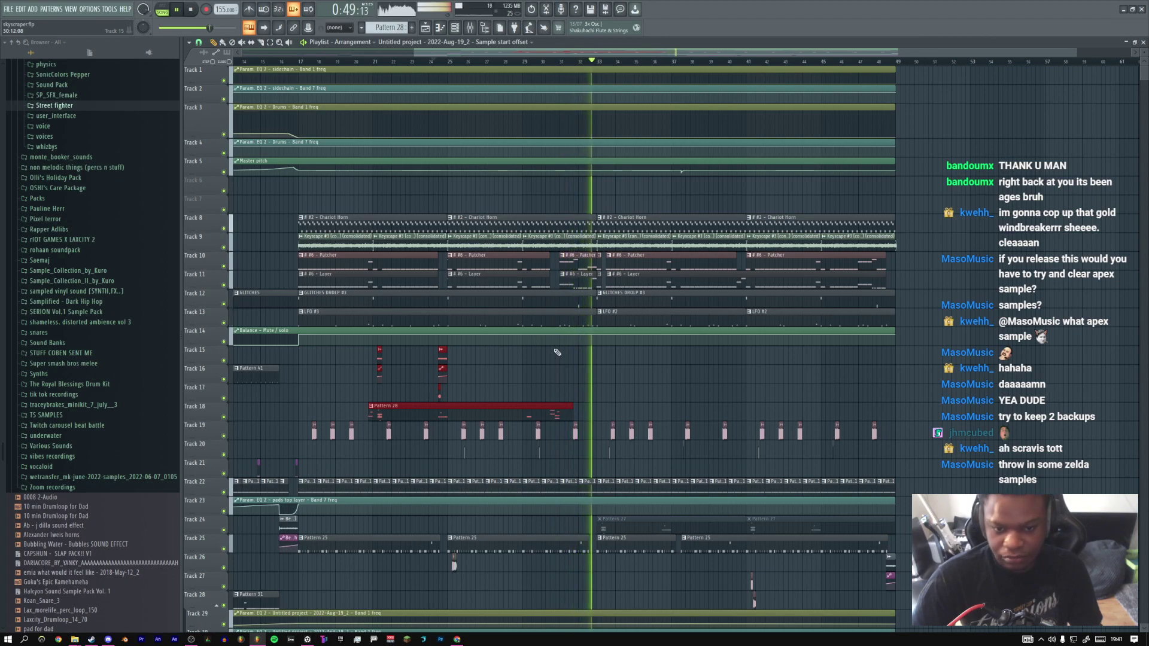
pyautogui.press('space')
pyautogui.press('space')
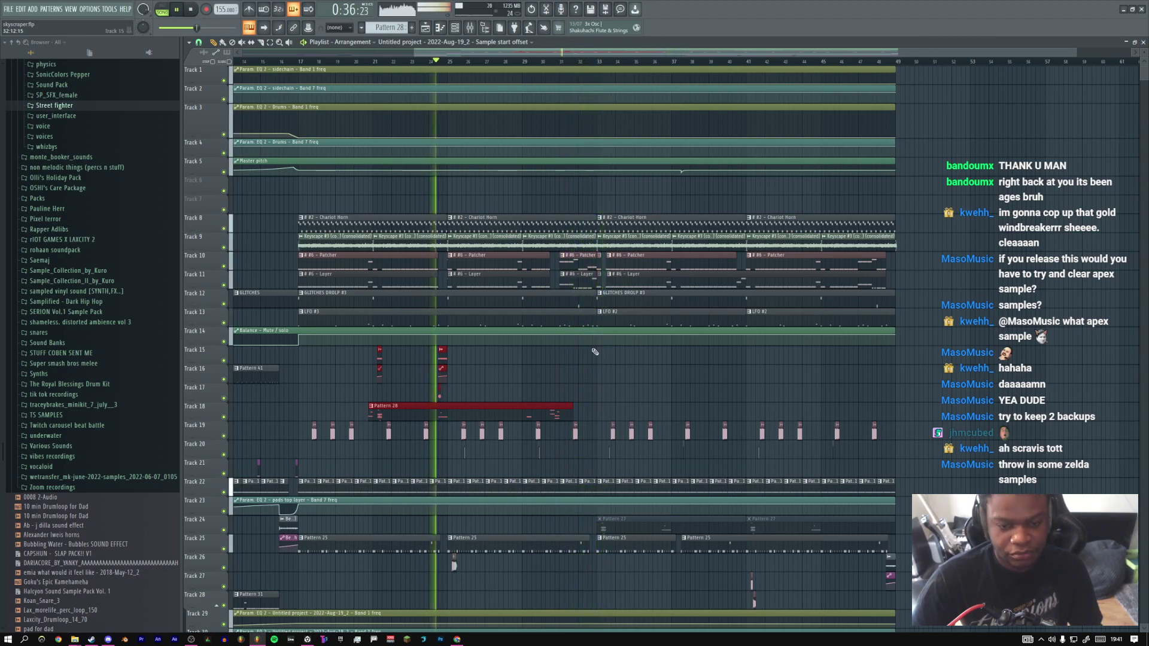
pyautogui.click(590, 62)
# Return to the SAMPLE PACKS folder list, expand the Dubstep Noises folder and stop playback
pyautogui.scroll(10, 78, 326)
pyautogui.click(42, 275)
pyautogui.scroll(4, 44, 278)
pyautogui.scroll(9, 45, 276)
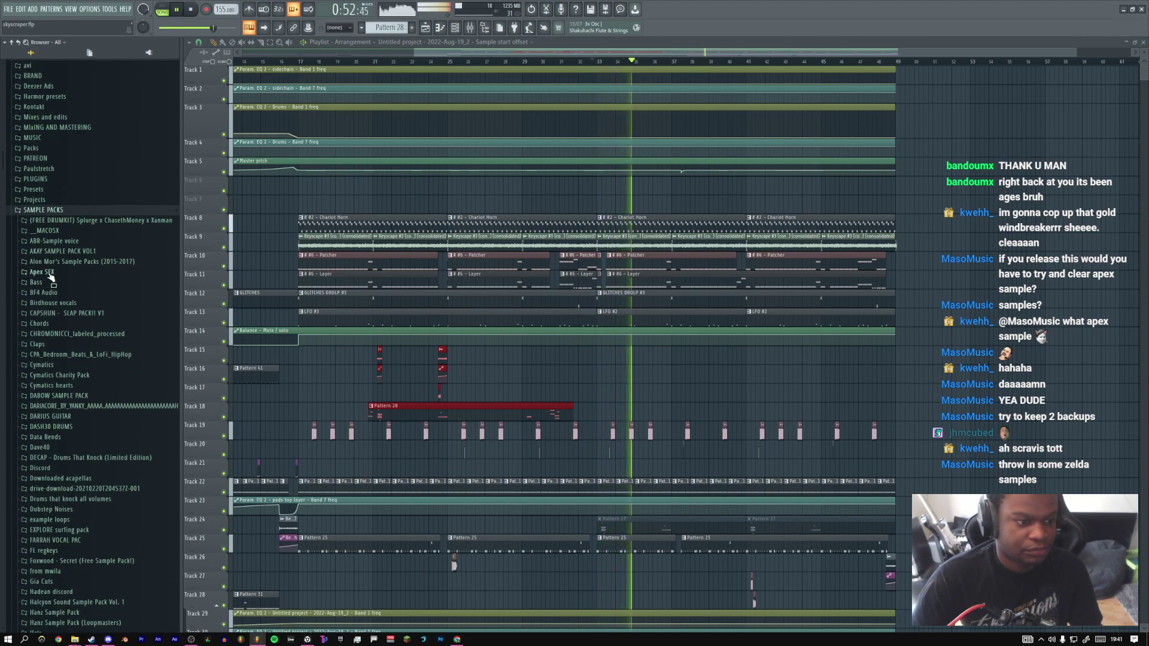
pyautogui.scroll(-2, 51, 278)
pyautogui.click(52, 298)
pyautogui.click(53, 299)
pyautogui.click(54, 339)
pyautogui.scroll(-4, 55, 326)
pyautogui.press('space')
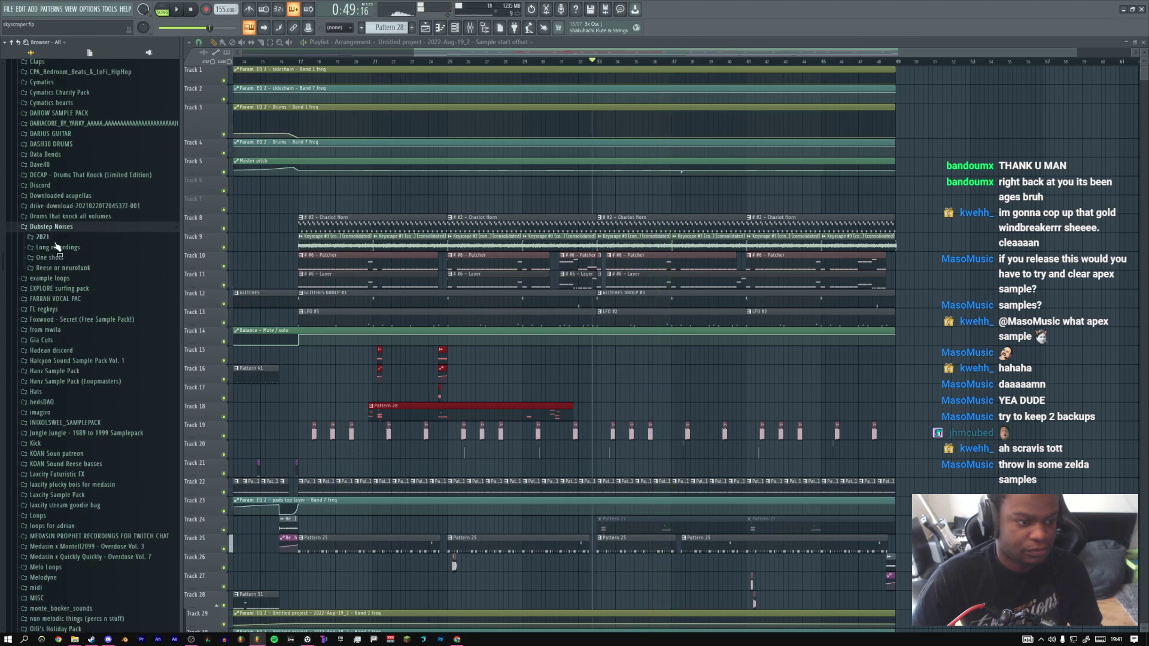
# Open the Clunks folder under Dubstep Noises 2021 and audition laxcity Clunk samples 4, 7, 13, 15, 17, 19 and 22
pyautogui.click(58, 238)
pyautogui.click(61, 248)
pyautogui.click(69, 285)
pyautogui.click(85, 314)
pyautogui.click(73, 370)
pyautogui.click(67, 389)
pyautogui.click(70, 427)
pyautogui.click(70, 408)
pyautogui.click(72, 428)
pyautogui.click(77, 456)
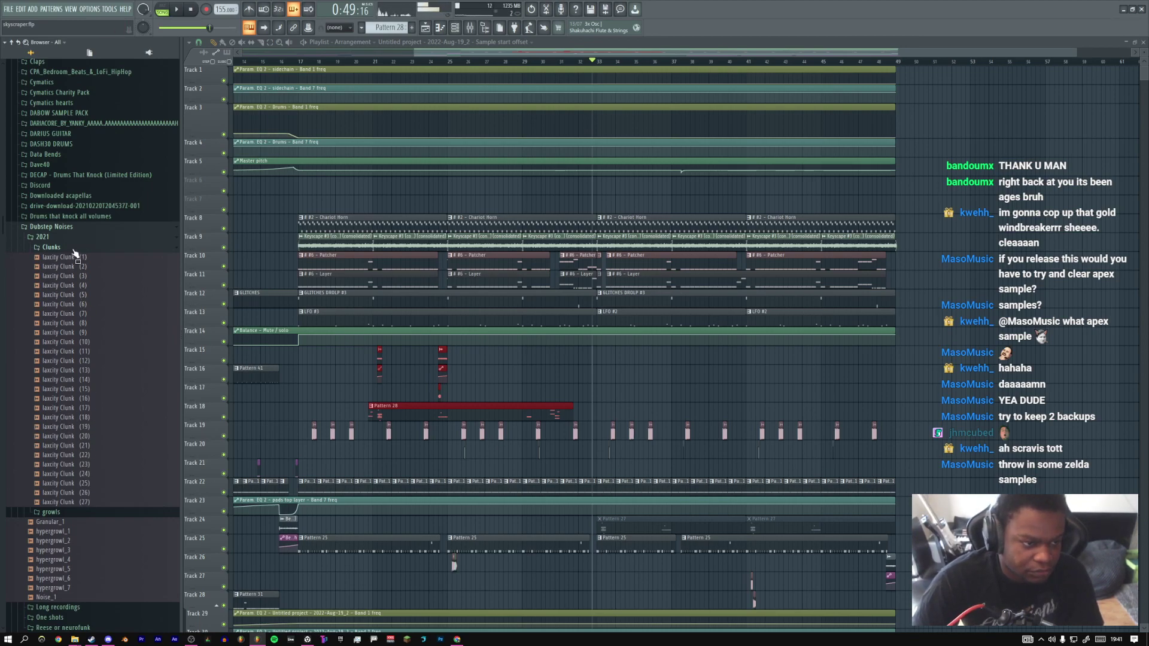
# Collapse Clunks, open the growls folder and audition laxcity growl (3) and laxcity growl (4)
pyautogui.click(60, 247)
pyautogui.click(57, 257)
pyautogui.click(74, 287)
pyautogui.click(75, 296)
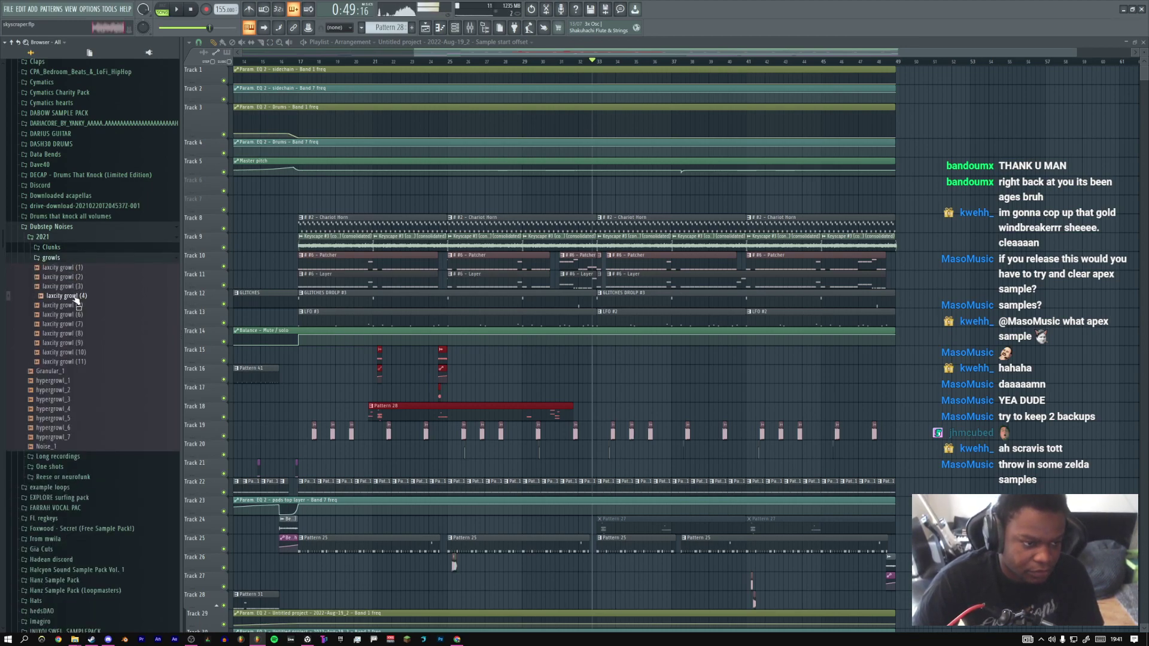
pyautogui.click(74, 290)
# Zoom the playlist in on the section around bar 33 and play a short passage of it
pyautogui.moveTo(569, 273); pyautogui.dragTo(661, 368)
pyautogui.press('space')
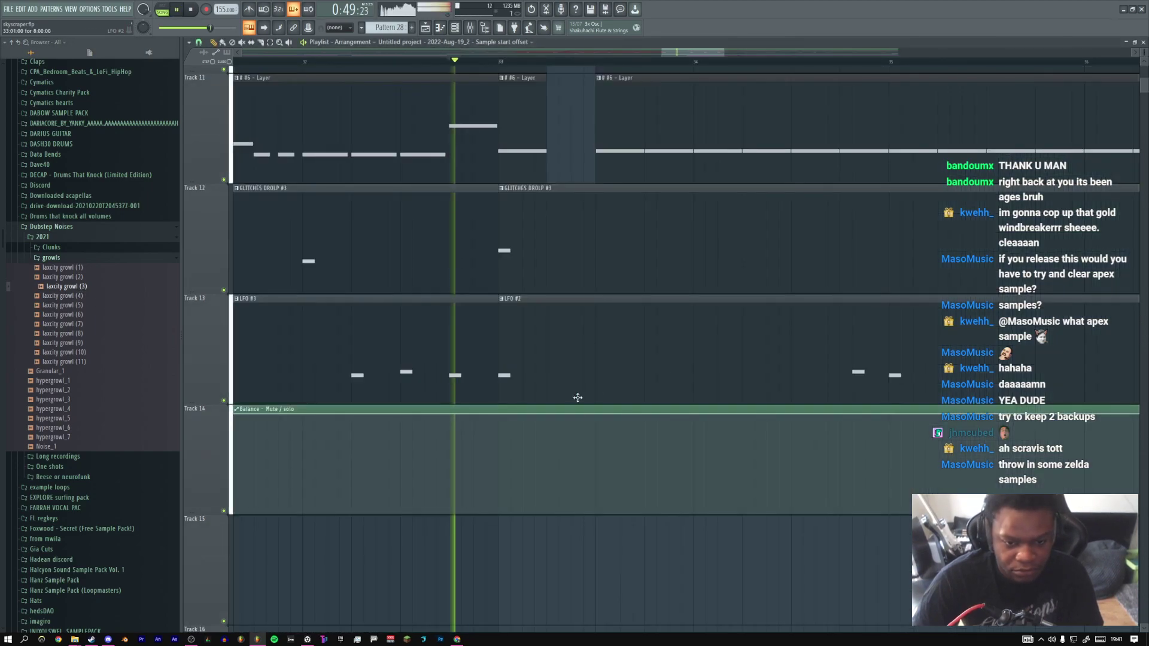
pyautogui.scroll(-3, 478, 395)
pyautogui.press('space')
# Audition laxcity growl (6) and laxcity growl (7) in the growls folder
pyautogui.click(70, 314)
pyautogui.click(76, 324)
pyautogui.click(74, 324)
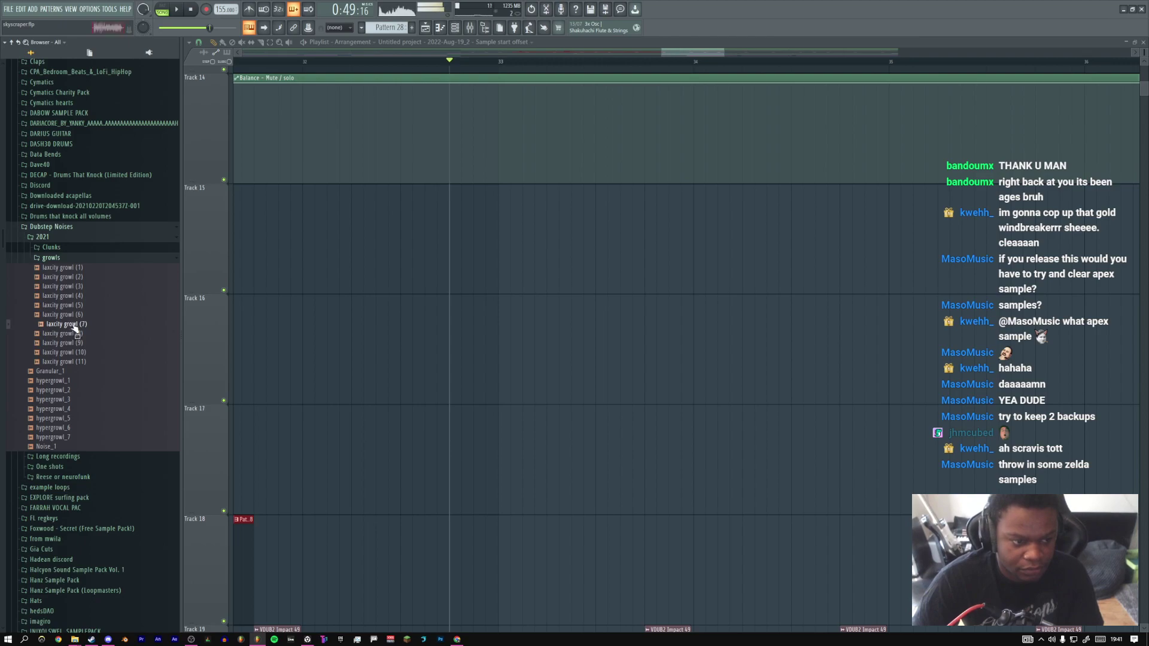
# Place laxcity growl (7) on Track 16 just after bar 33 and play the passage
pyautogui.moveTo(68, 323); pyautogui.dragTo(570, 326)
pyautogui.press('space')
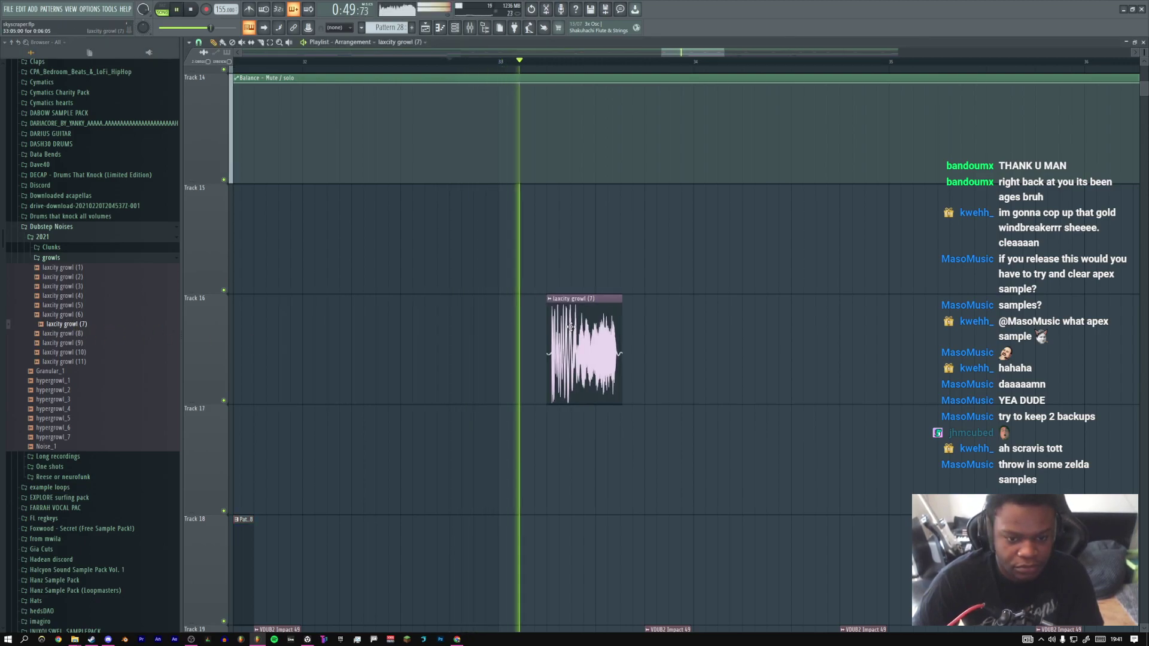
pyautogui.press('space')
pyautogui.press('space')
# Select the laxcity growl (7) clip and nudge it slightly earlier while replaying the passage
pyautogui.keyDown('ctrl'); pyautogui.click(570, 327); pyautogui.keyUp('ctrl')
pyautogui.hotkey('shift', 'Left')
pyautogui.press('space')
pyautogui.press('space')
pyautogui.hotkey('shift', 'Left')
pyautogui.press('space')
pyautogui.press('space')
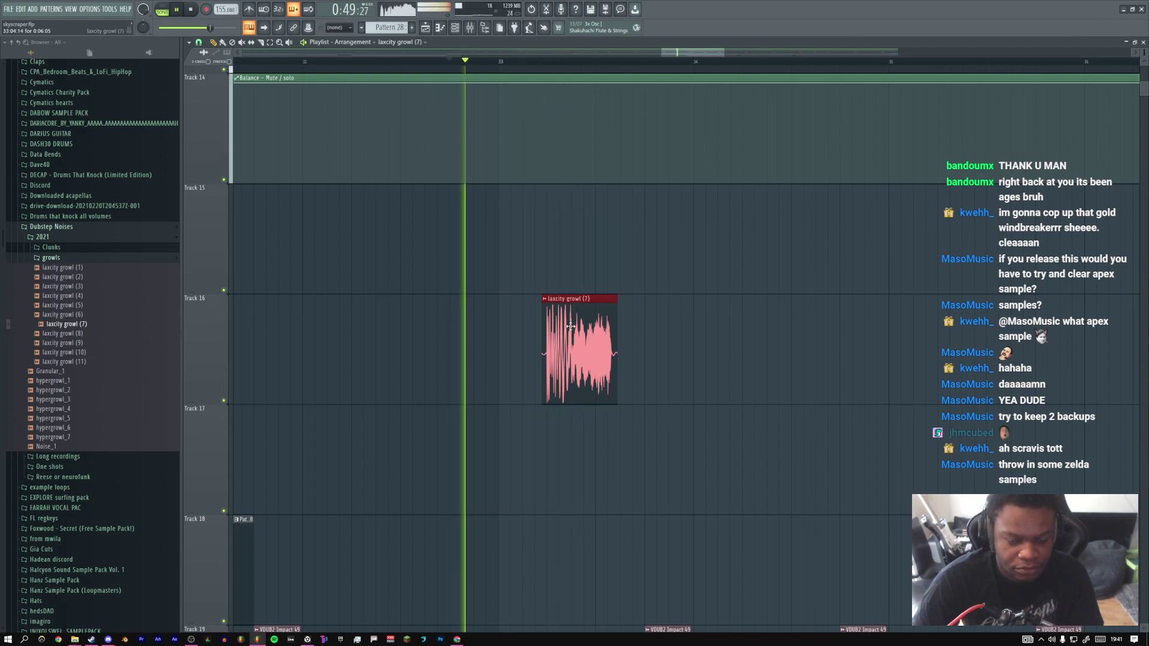
# Set the laxcity growl (7) stretch mode to e2 transient and its time stretch multiplier to about 75%
pyautogui.doubleClick(570, 326)
pyautogui.press('space')
pyautogui.click(275, 138)
pyautogui.click(284, 203)
pyautogui.press('space')
pyautogui.moveTo(211, 142); pyautogui.dragTo(213, 148)
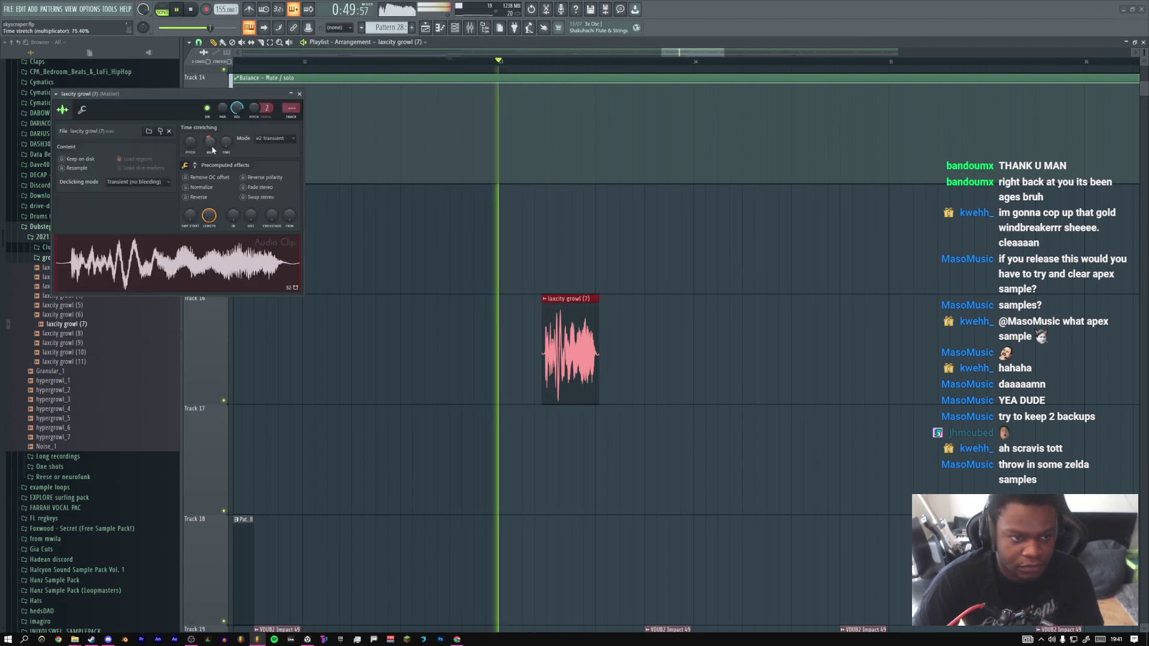
# Try a boost in the precomputed effects of laxcity growl (7) and replay the passage
pyautogui.click(195, 165)
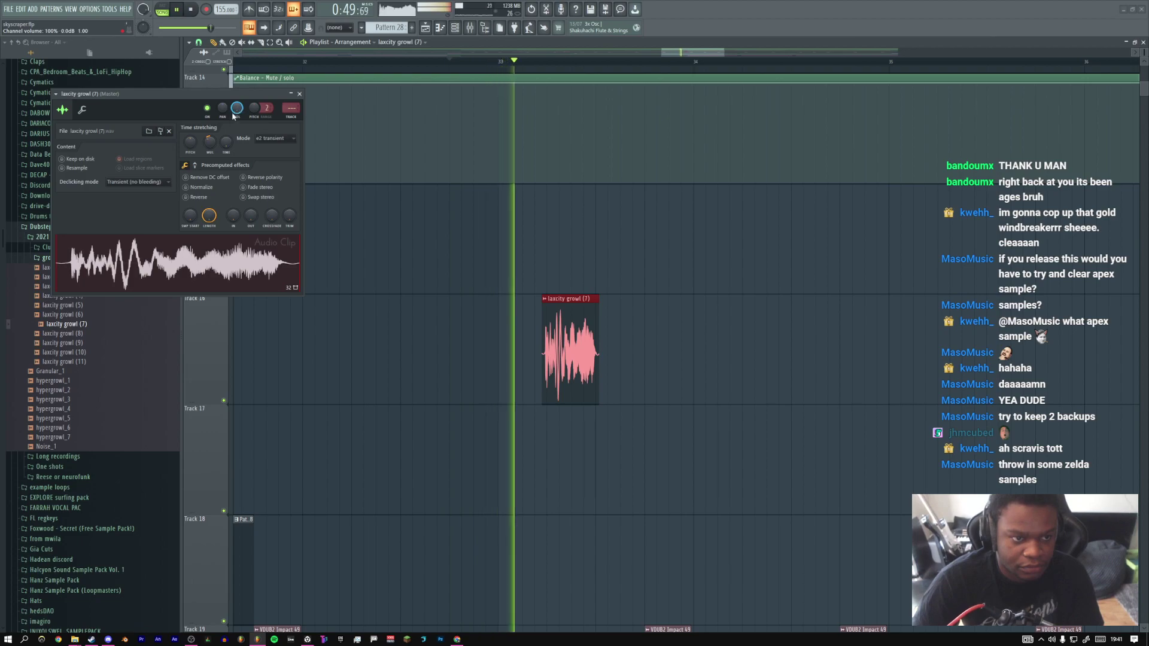
pyautogui.press('space')
pyautogui.press('space')
pyautogui.moveTo(192, 184); pyautogui.dragTo(191, 191)
pyautogui.press('space')
pyautogui.press('space')
pyautogui.press('space')
pyautogui.press('space')
pyautogui.press('space')
# Reset the time stretch multiplier of laxcity growl (7) and replay the passage
pyautogui.rightClick(211, 149)
pyautogui.click(225, 153)
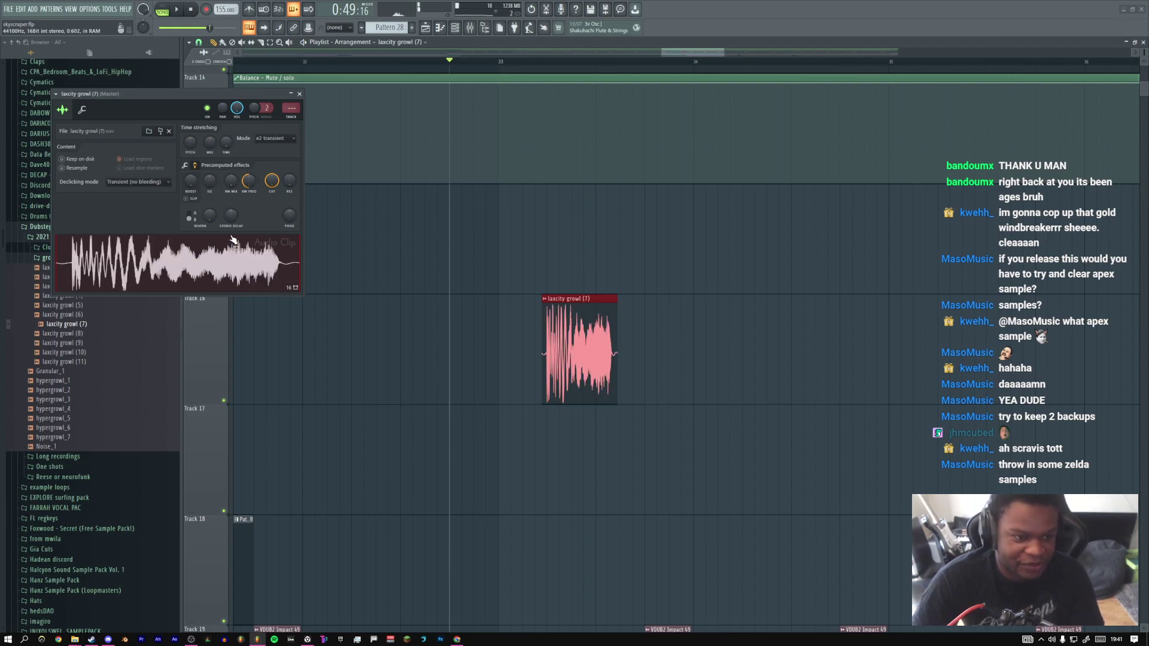
pyautogui.press('space')
pyautogui.press('space')
pyautogui.press('space')
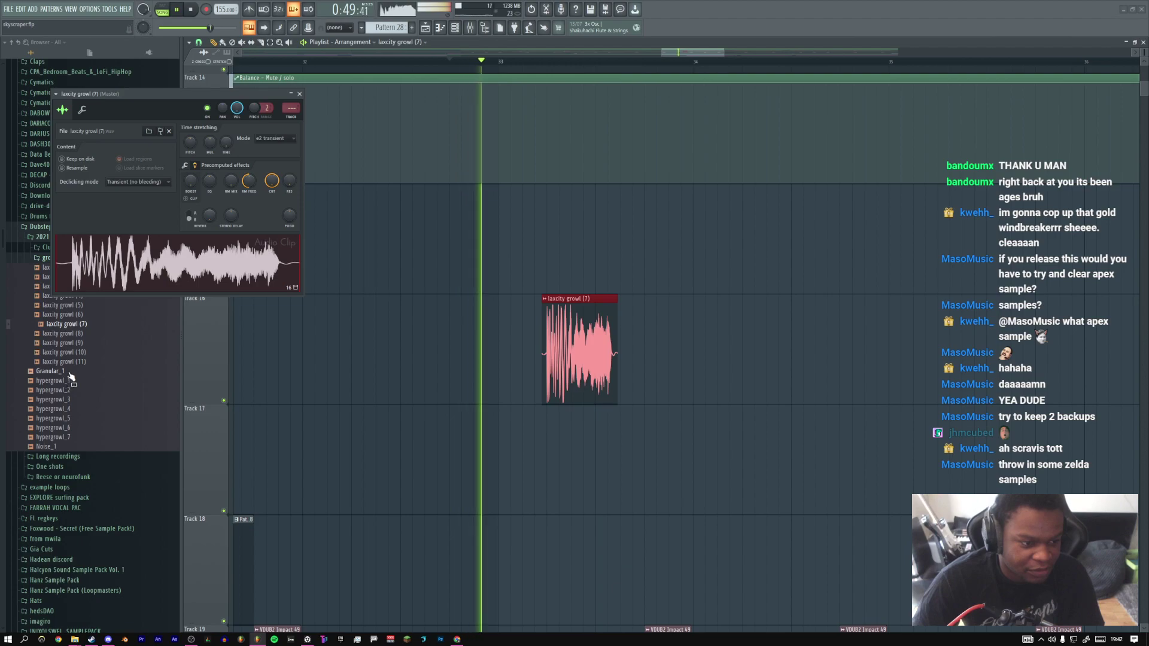
pyautogui.press('space')
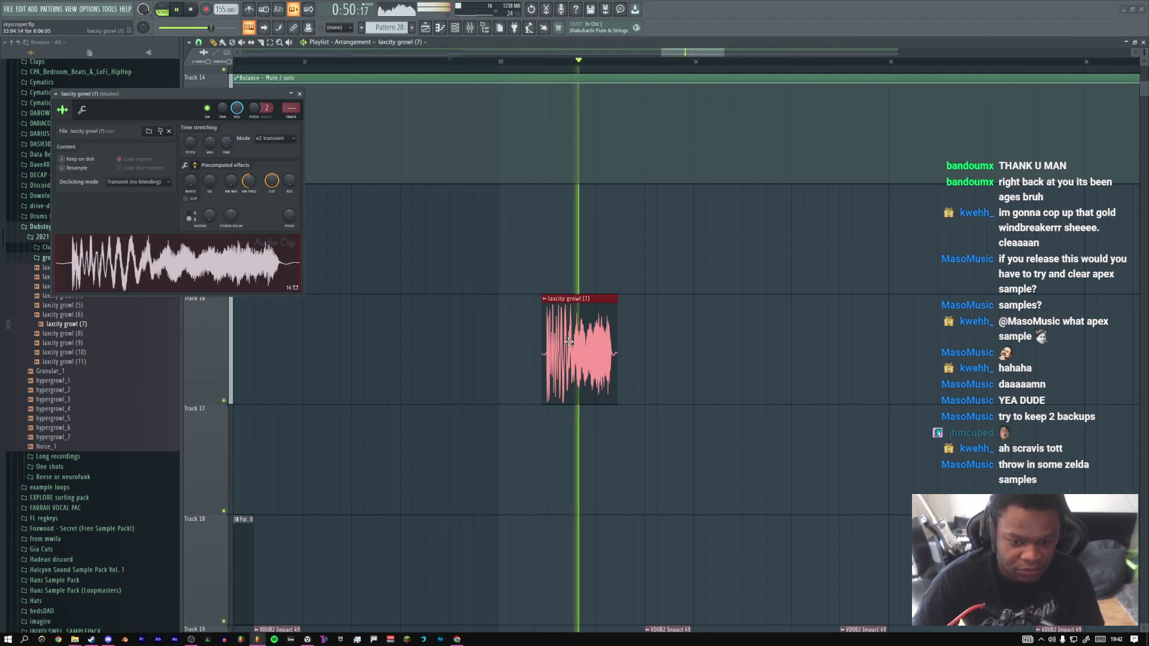
pyautogui.press('space')
pyautogui.press('space')
# Set the time stretch multiplier of laxcity growl (7) to about 67% and replay the passage
pyautogui.moveTo(215, 142); pyautogui.dragTo(210, 149)
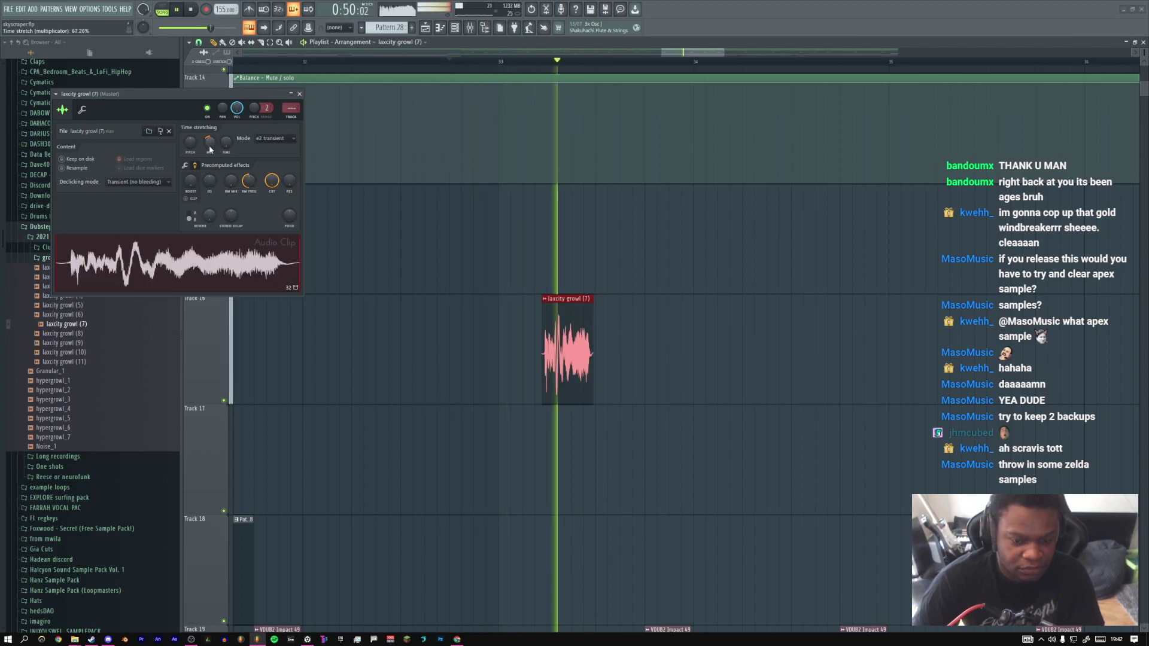
pyautogui.press('space')
pyautogui.press('space')
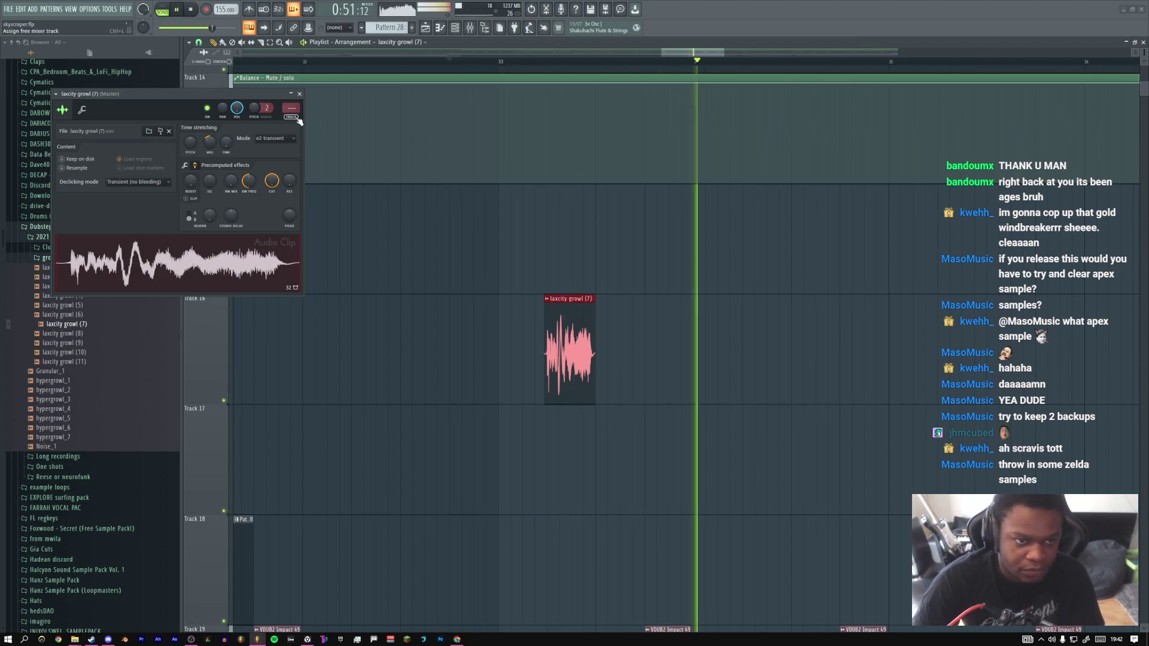
# Route laxcity growl (7) to a free mixer track, check its level during playback and return to the playlist
pyautogui.press('F9')
pyautogui.press('space')
pyautogui.press('space')
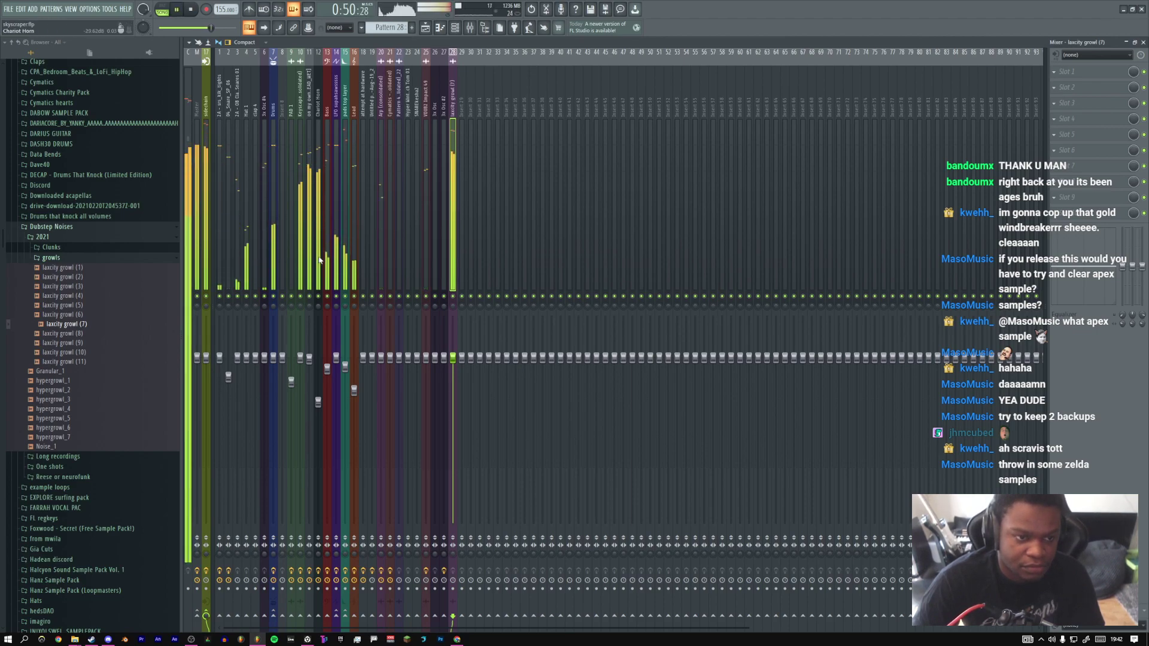
pyautogui.press('F9')
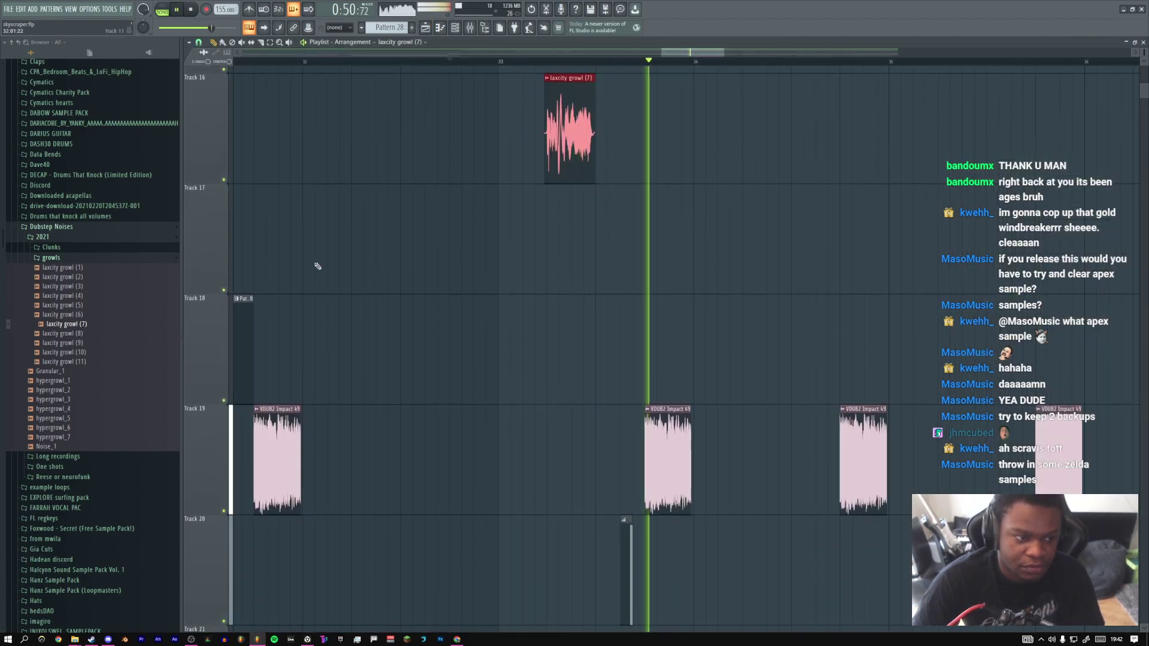
pyautogui.press('space')
pyautogui.press('space')
# Search the project's channels for "soun", pick Sound design session 16 and place it on Track 17 beneath the growl
pyautogui.click(417, 44)
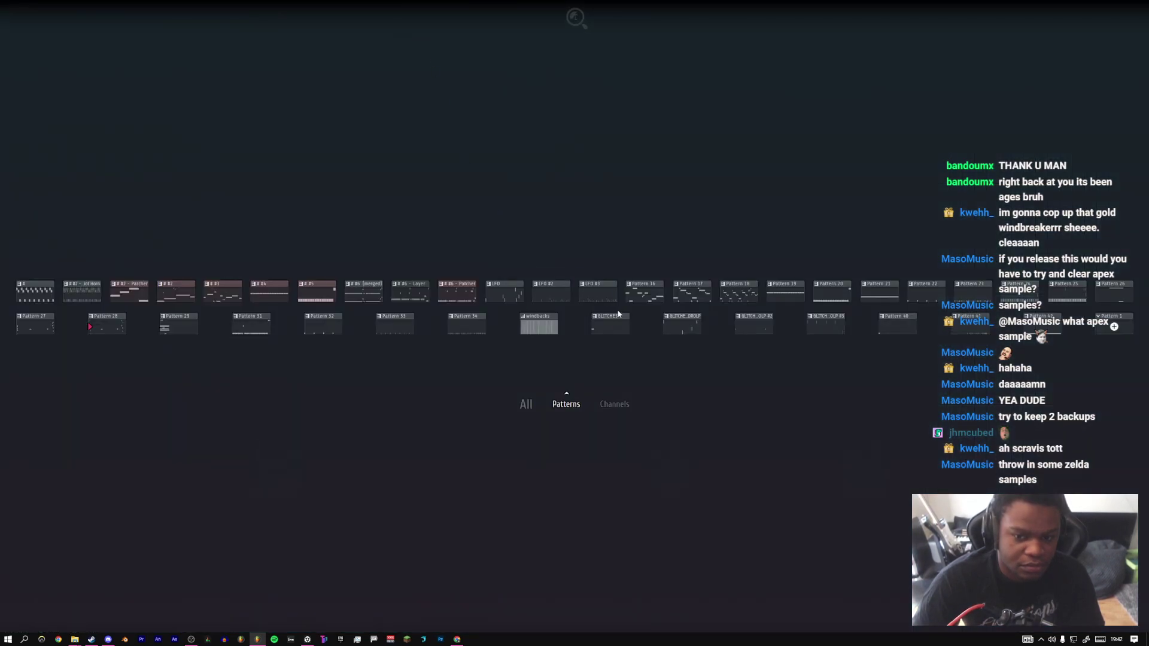
pyautogui.click(614, 404)
pyautogui.write('soun')
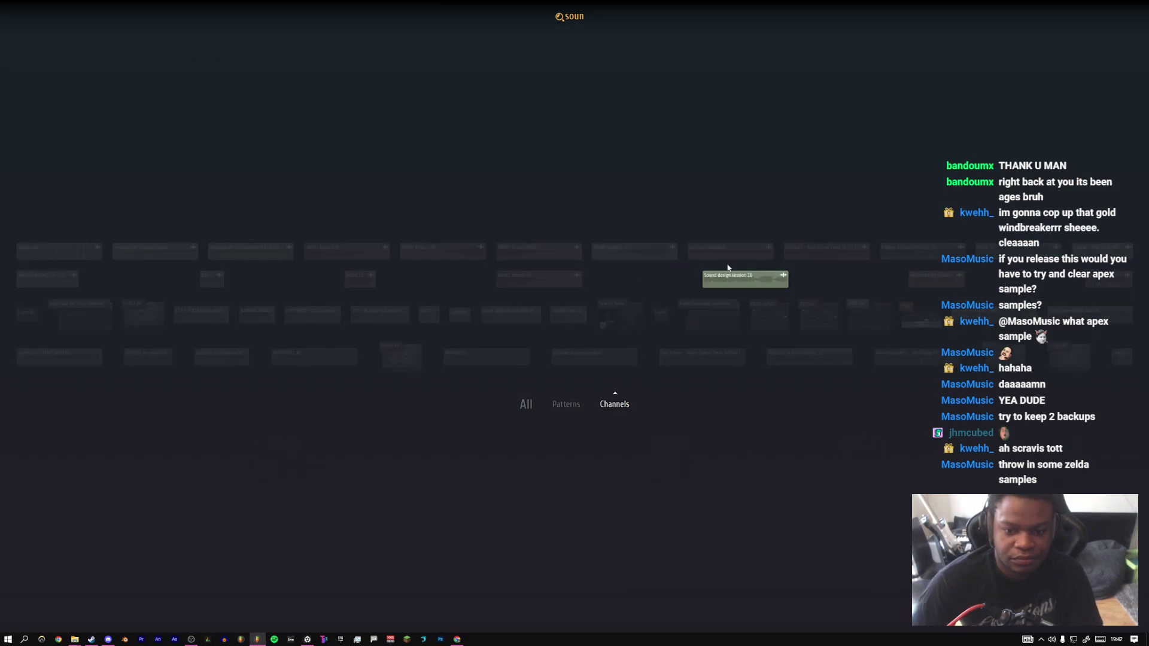
pyautogui.click(737, 278)
pyautogui.click(527, 123)
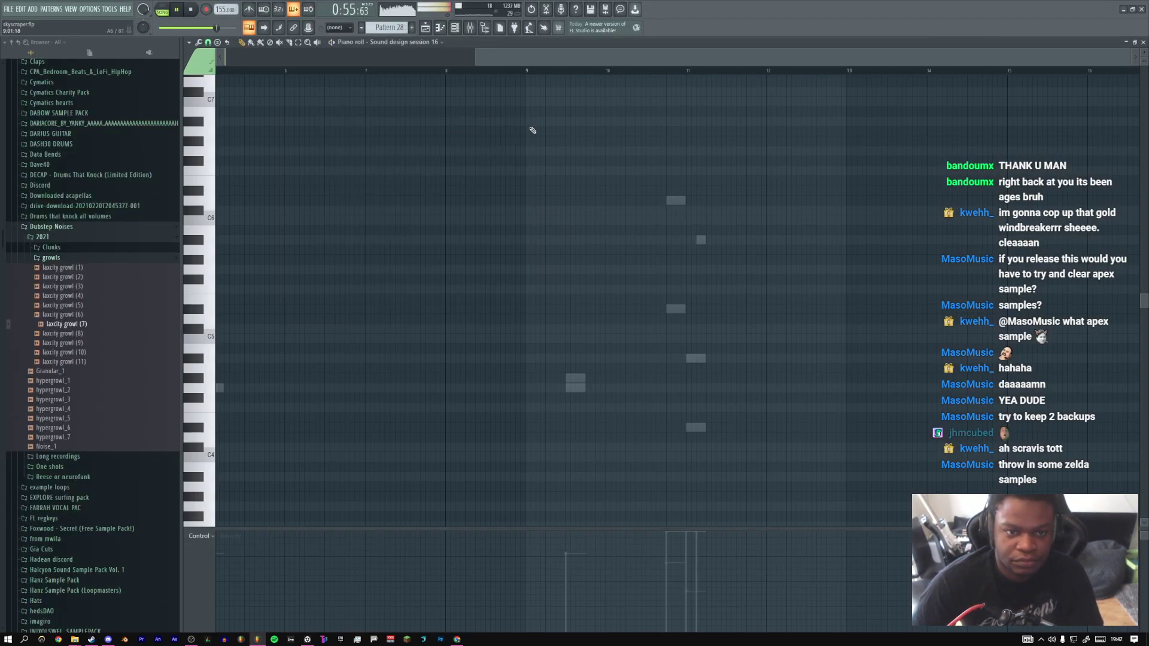
pyautogui.click(425, 28)
pyautogui.click(546, 225)
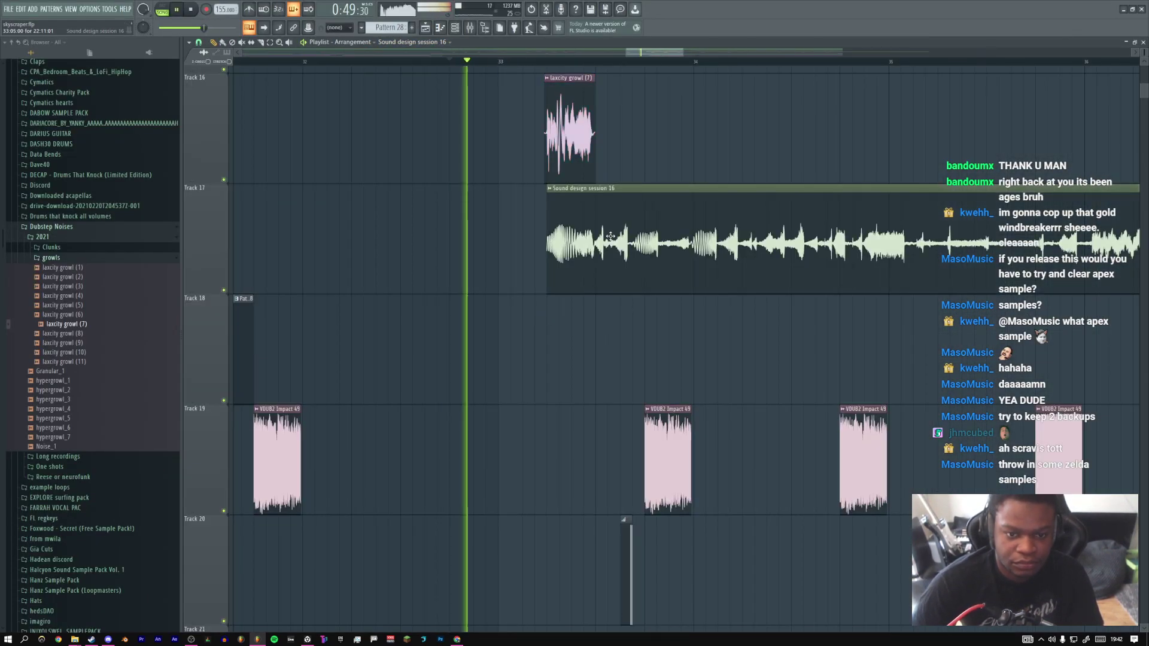
# Slice the Sound design session 16 clip at the growl's end, remove the remainder and listen to the snippet
pyautogui.rightClick(628, 180)
pyautogui.click(643, 269)
pyautogui.press('space')
pyautogui.moveTo(596, 219); pyautogui.dragTo(596, 282)
pyautogui.rightClick(611, 233)
pyautogui.click(623, 247)
pyautogui.rightClick(629, 239)
pyautogui.press('space')
pyautogui.press('space')
# Slip the audio inside the Track 17 snippet and trim its start to about the middle of the growl
pyautogui.rightClick(627, 236)
pyautogui.click(638, 310)
pyautogui.press('space')
pyautogui.moveTo(579, 235)
pyautogui.mouseDown()
pyautogui.moveTo(558, 235)
pyautogui.moveTo(598, 239)
pyautogui.moveTo(568, 232)
pyautogui.mouseUp()
pyautogui.press('space')
pyautogui.press('space')
pyautogui.rightClick(614, 239)
pyautogui.click(624, 254)
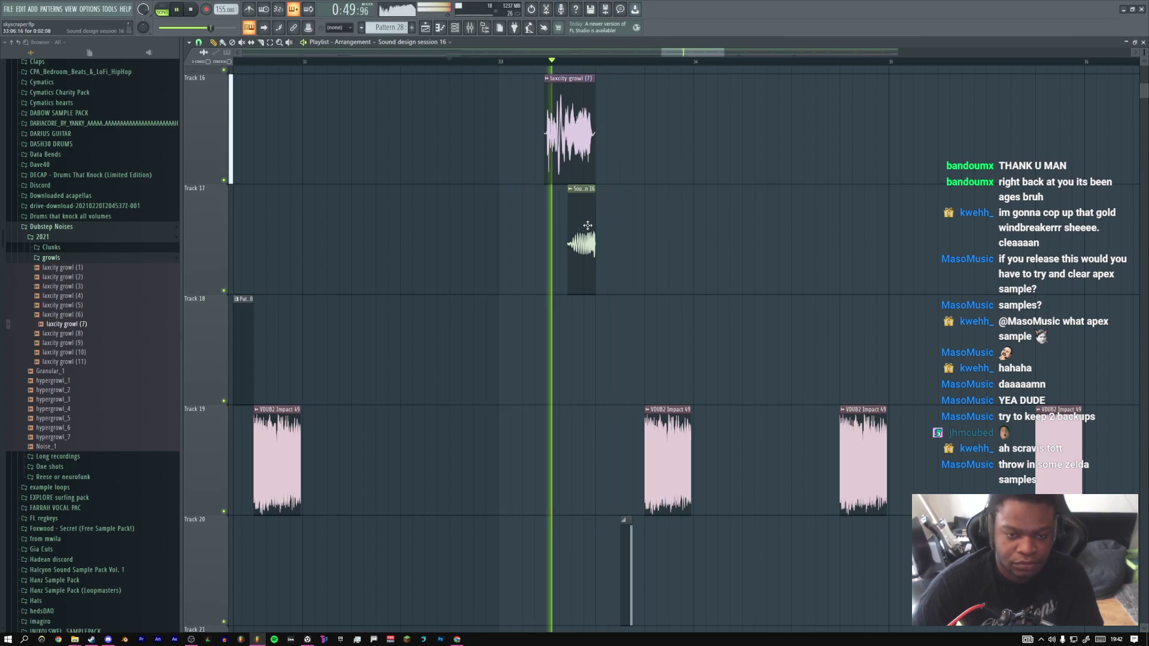
# Set the playback position to bar 33 and play the layered growl and snippet
pyautogui.press('space')
pyautogui.click(499, 62)
pyautogui.press('space')
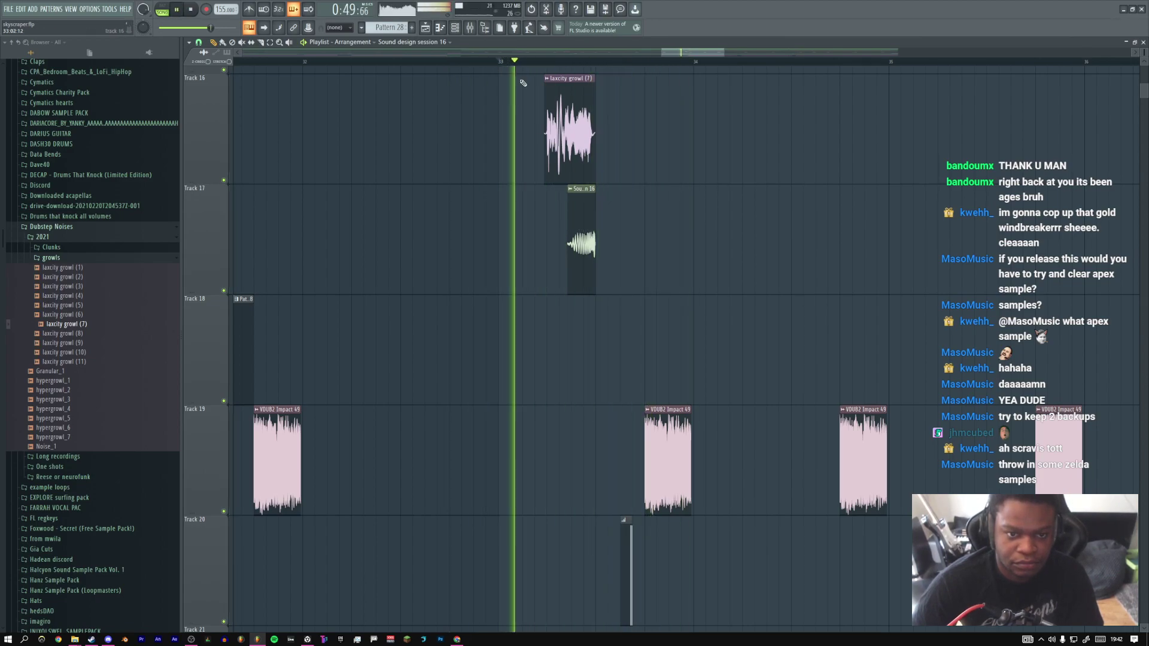
# Open the laxcity growl (7) channel settings and check its mixer track during playback
pyautogui.doubleClick(556, 78)
pyautogui.press('space')
pyautogui.click(426, 27)
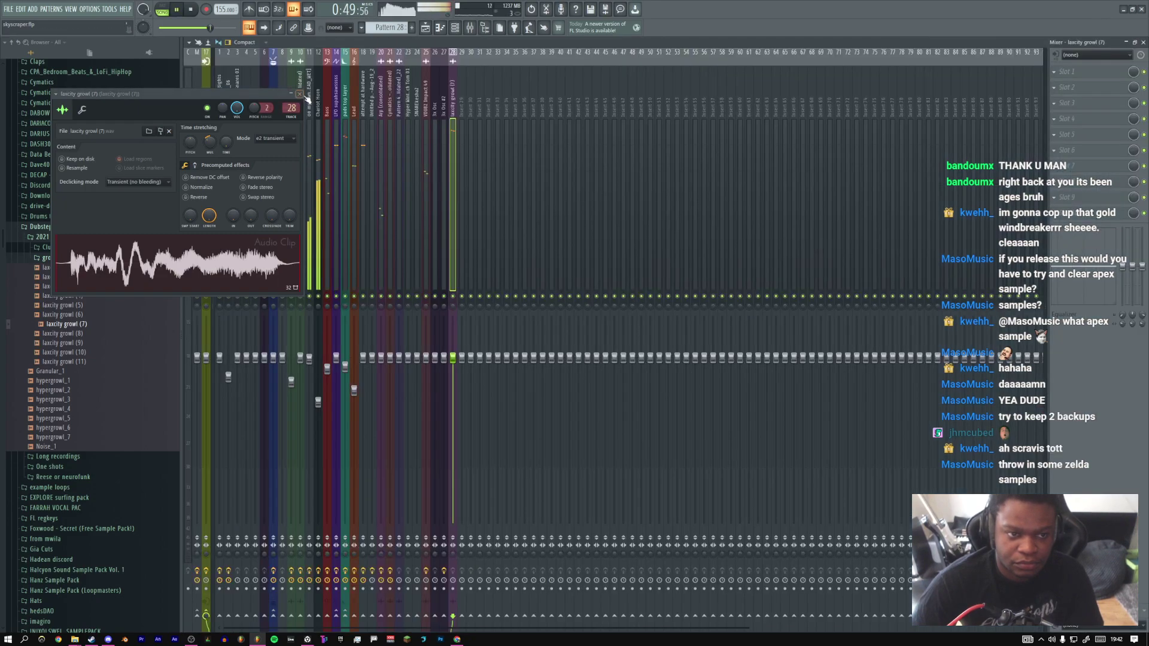
pyautogui.press('space')
pyautogui.click(425, 27)
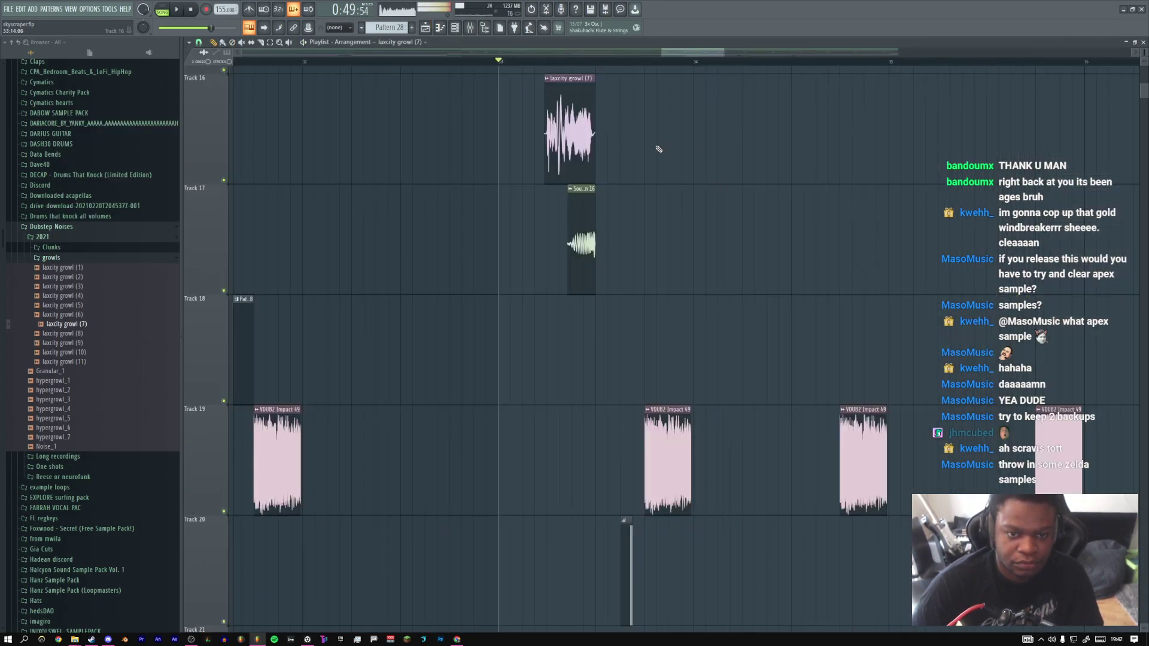
pyautogui.press('space')
# Audition the remaining growls and replace the Track 16 clip with laxcity growl (9)
pyautogui.click(76, 343)
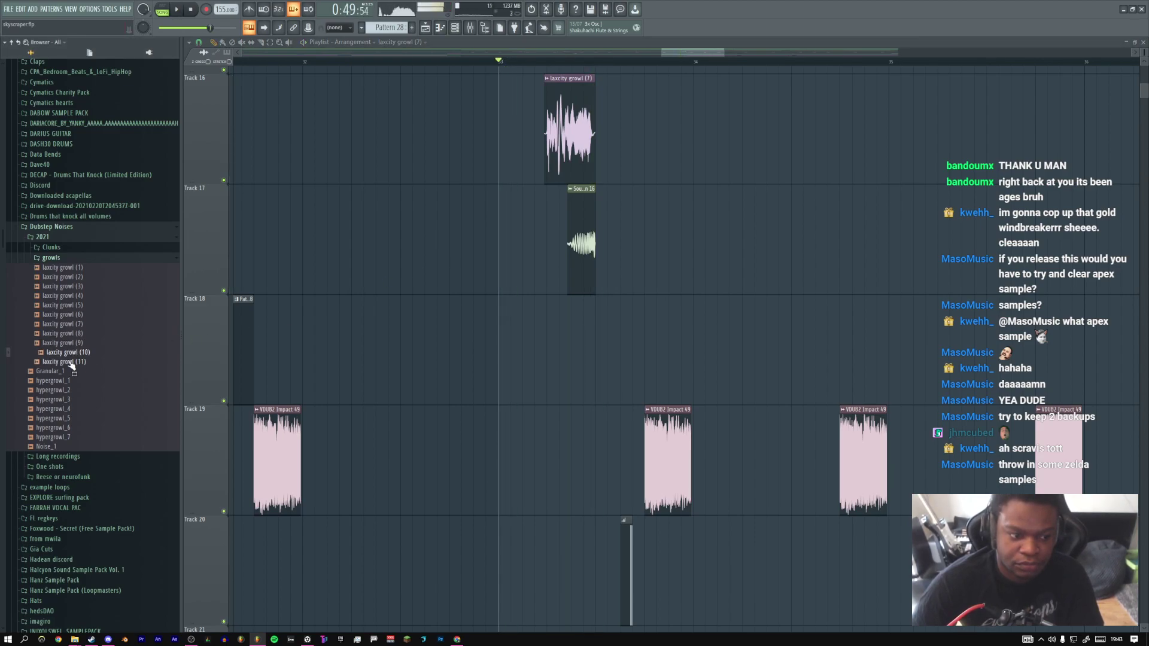
pyautogui.moveTo(71, 347); pyautogui.dragTo(565, 142)
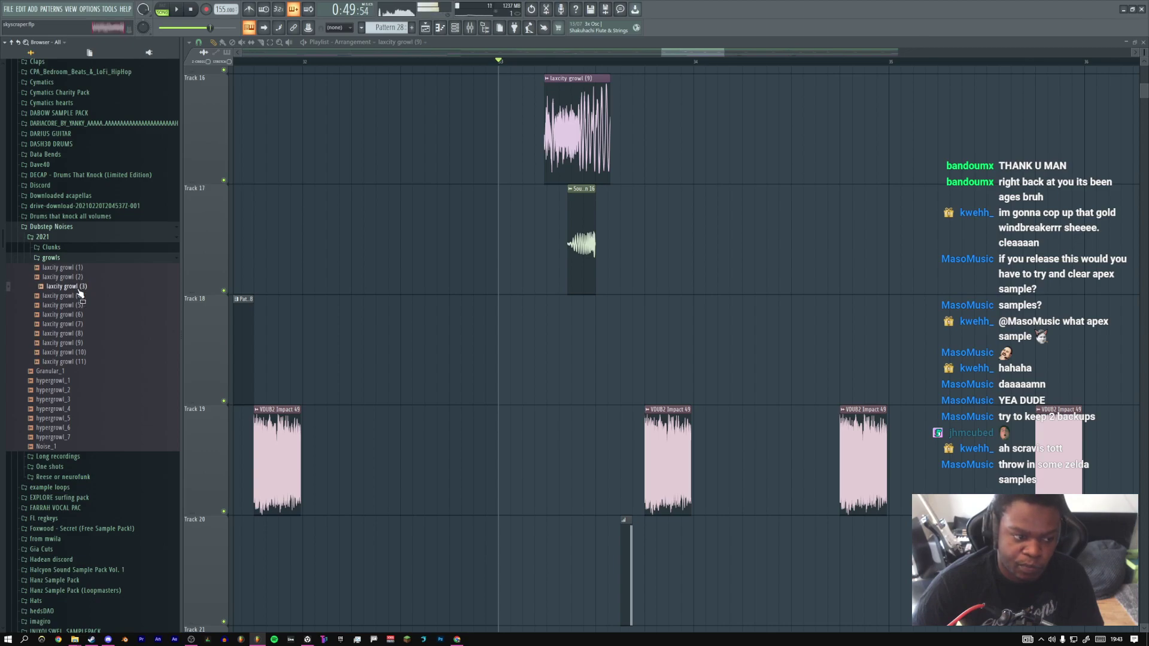
# Audition more samples in the growls and Clunks folders, including laxcity Clunk (5) and (10), and collapse both folders
pyautogui.click(60, 247)
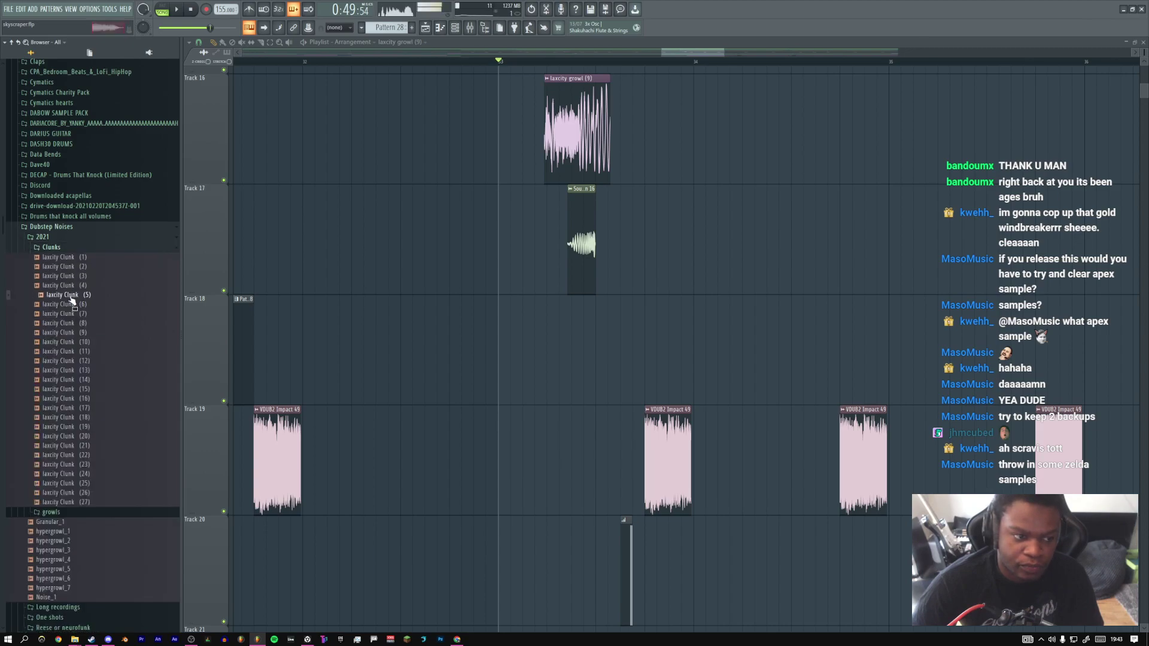
pyautogui.scroll(-2, 75, 293)
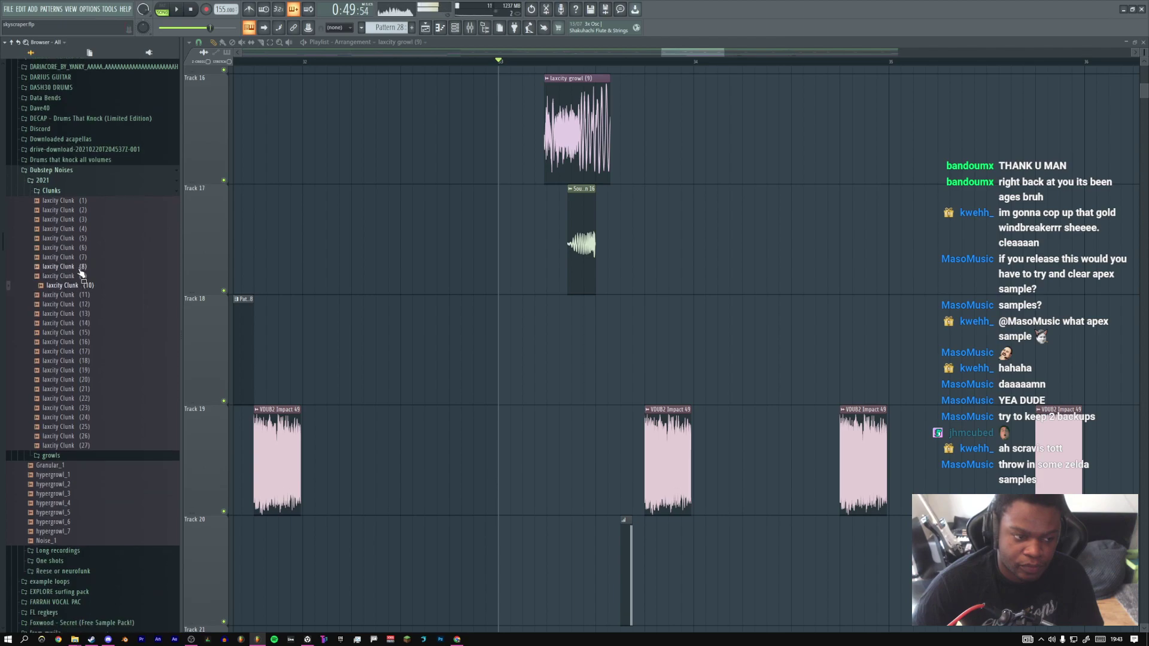
pyautogui.click(66, 191)
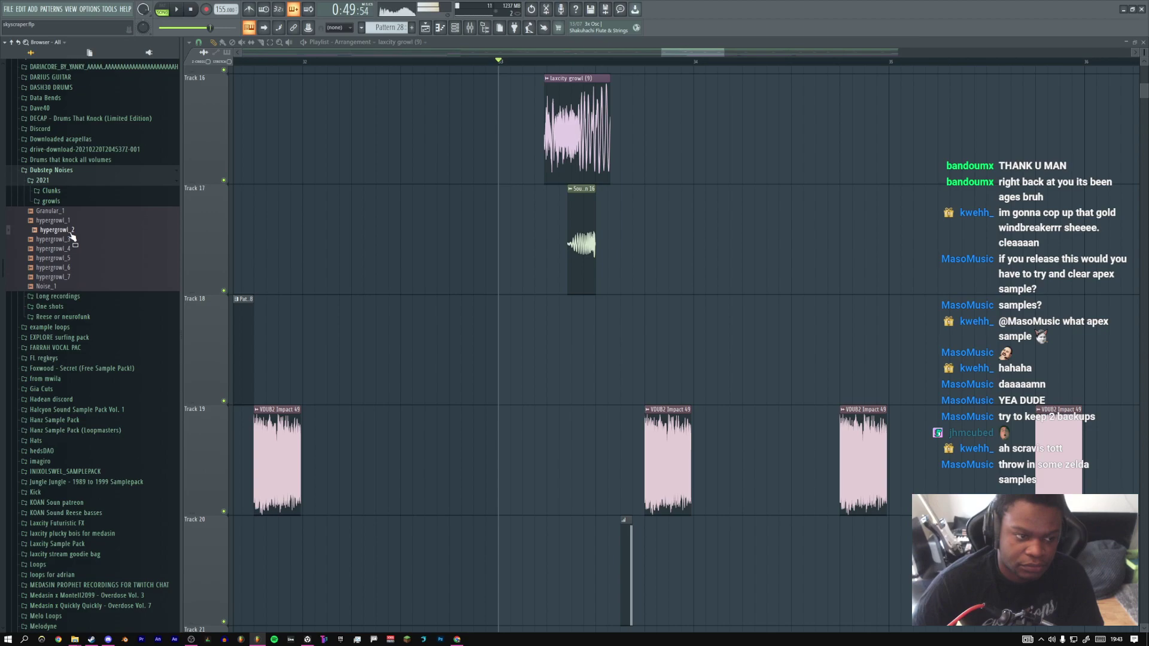
# Replace the Track 16 growl with hypergrowl_2 and cut it off at the end of the Track 17 snippet
pyautogui.moveTo(131, 222); pyautogui.dragTo(578, 132)
pyautogui.rightClick(639, 192)
pyautogui.click(640, 253)
pyautogui.click(600, 168)
pyautogui.rightClick(608, 178)
pyautogui.click(623, 193)
pyautogui.rightClick(627, 172)
pyautogui.press('space')
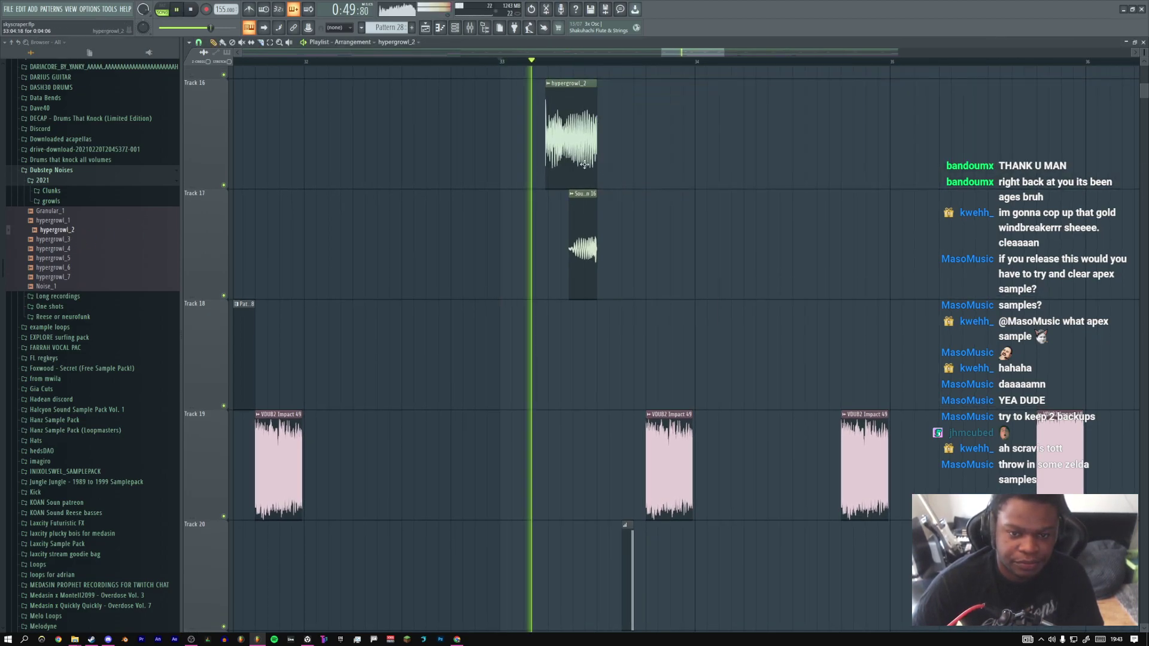
pyautogui.press('space')
# Slip the hypergrowl_2 audio and trim its clip to start at 33:05:00 and last 0:04:00, replaying the passage
pyautogui.rightClick(629, 169)
pyautogui.click(644, 229)
pyautogui.press('space')
pyautogui.press('space')
pyautogui.press('space')
pyautogui.press('space')
pyautogui.press('space')
pyautogui.moveTo(555, 144)
pyautogui.mouseDown()
pyautogui.moveTo(453, 146)
pyautogui.moveTo(569, 139)
pyautogui.moveTo(555, 144)
pyautogui.mouseUp()
pyautogui.press('space')
pyautogui.press('space')
pyautogui.press('space')
pyautogui.press('space')
pyautogui.press('space')
# Slip the audio inside the trimmed hypergrowl_2 clip to other portions of the sample, listening after each shift
pyautogui.rightClick(561, 153)
pyautogui.click(574, 240)
pyautogui.press('space')
pyautogui.rightClick(557, 159)
pyautogui.click(569, 231)
pyautogui.press('space')
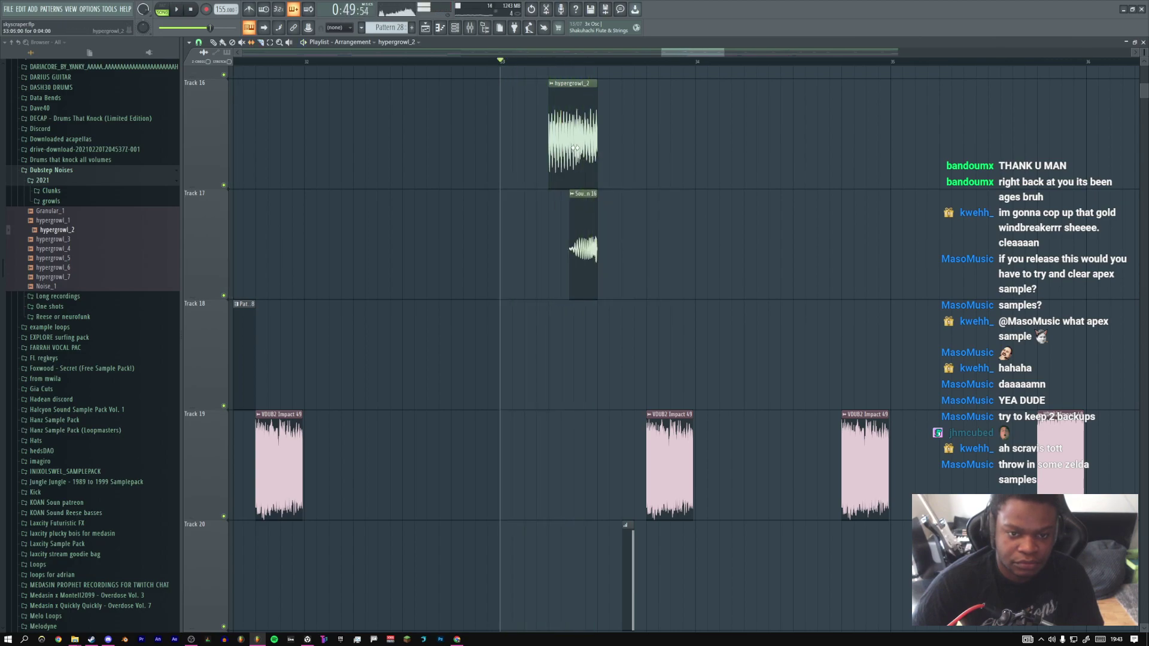
pyautogui.press('space')
pyautogui.press('space')
pyautogui.press('space')
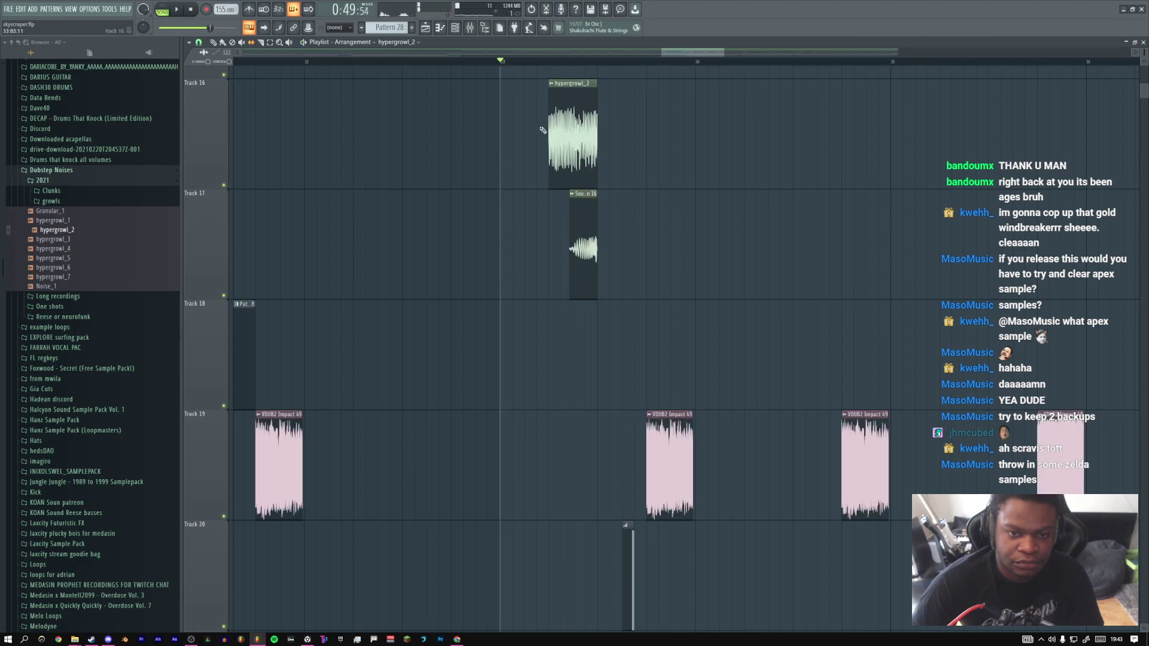
pyautogui.press('space')
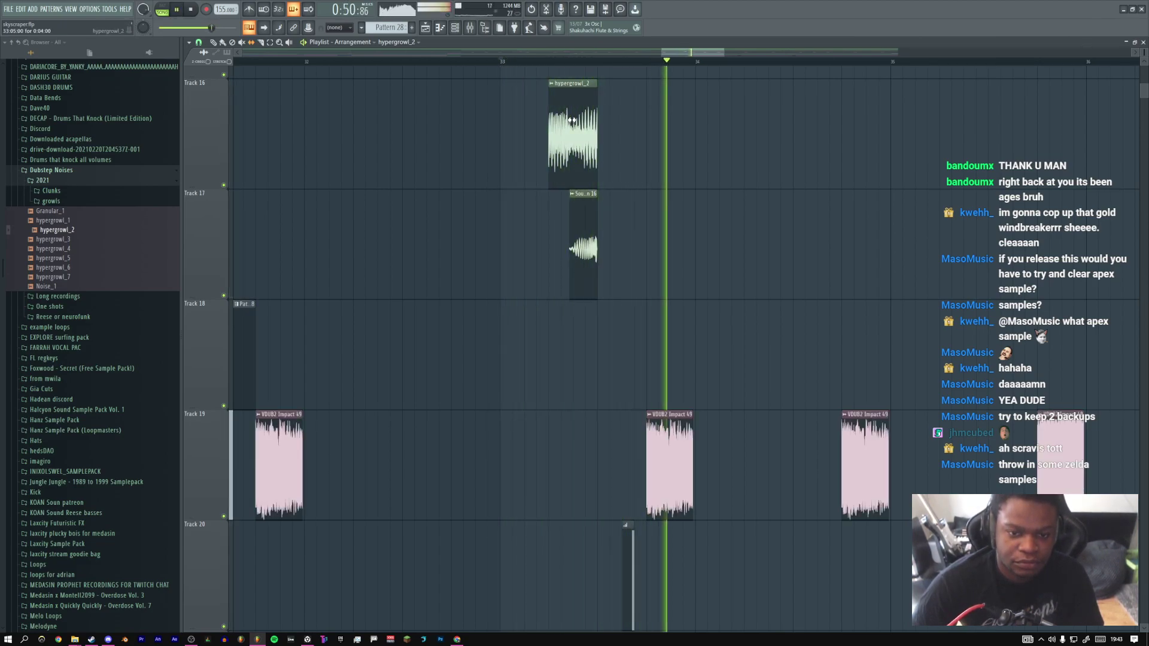
pyautogui.press('space')
# Solo the hypergrowl_2 clip while slipping its audio to a choppier section, unsolo it and play the full mix
pyautogui.rightClick(566, 124)
pyautogui.moveTo(530, 126); pyautogui.dragTo(489, 130)
pyautogui.rightClick(566, 124)
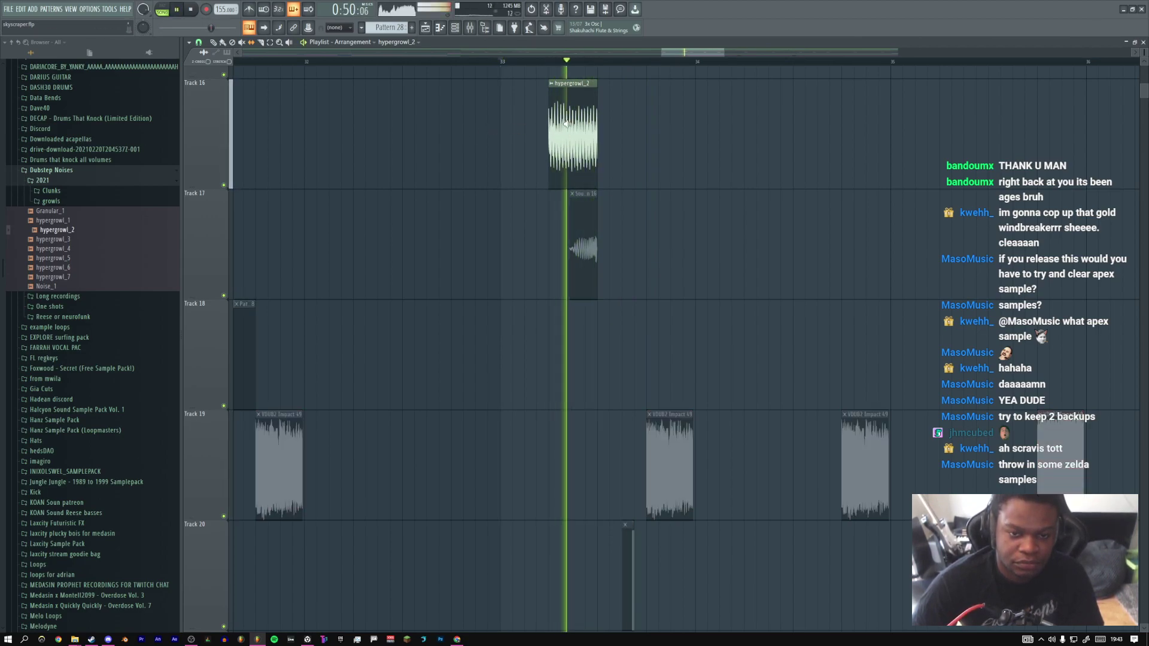
pyautogui.moveTo(566, 125); pyautogui.dragTo(515, 136)
pyautogui.rightClick(544, 116)
pyautogui.rightClick(559, 114)
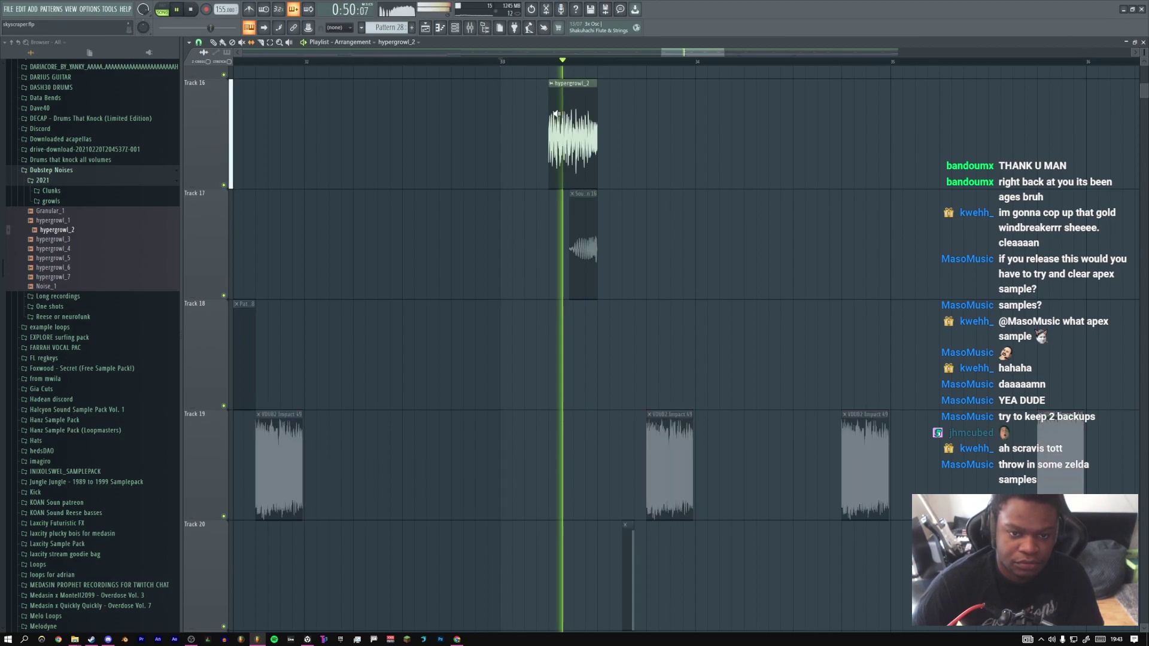
pyautogui.rightClick(565, 116)
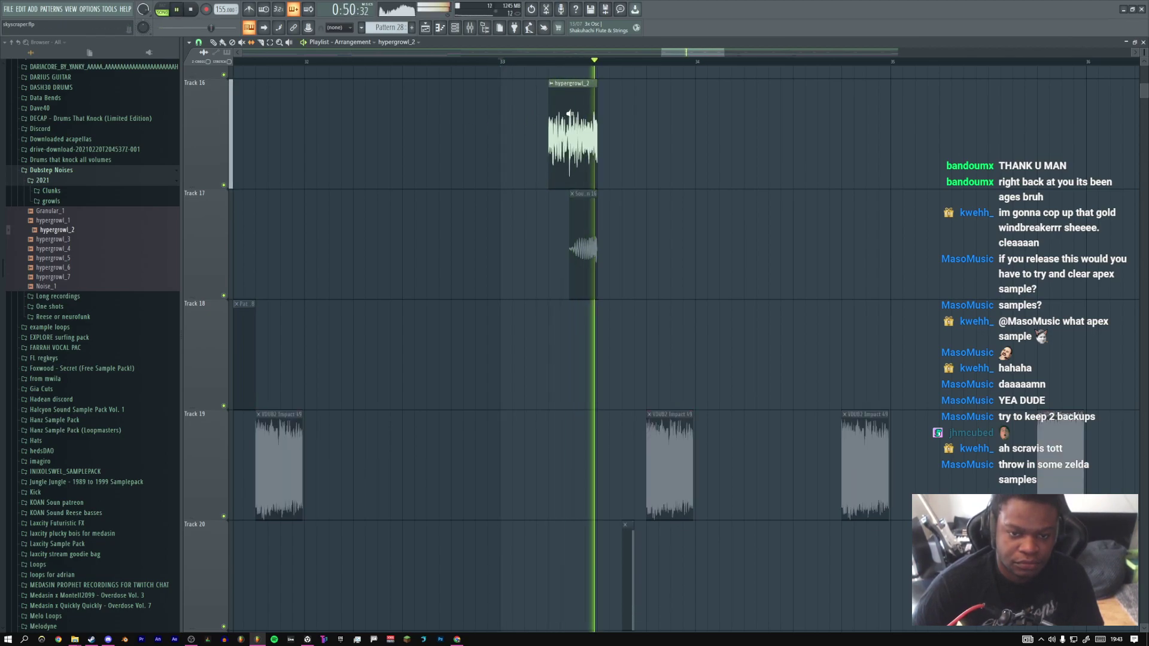
pyautogui.moveTo(560, 115); pyautogui.dragTo(566, 114)
pyautogui.press('space')
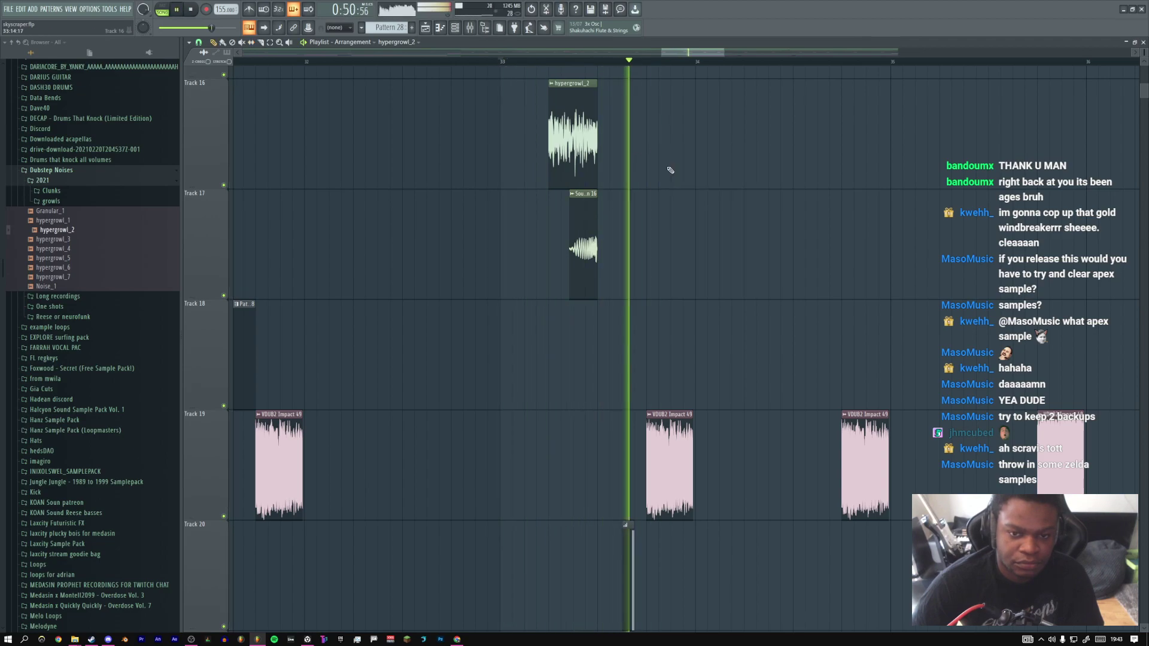
pyautogui.press('space')
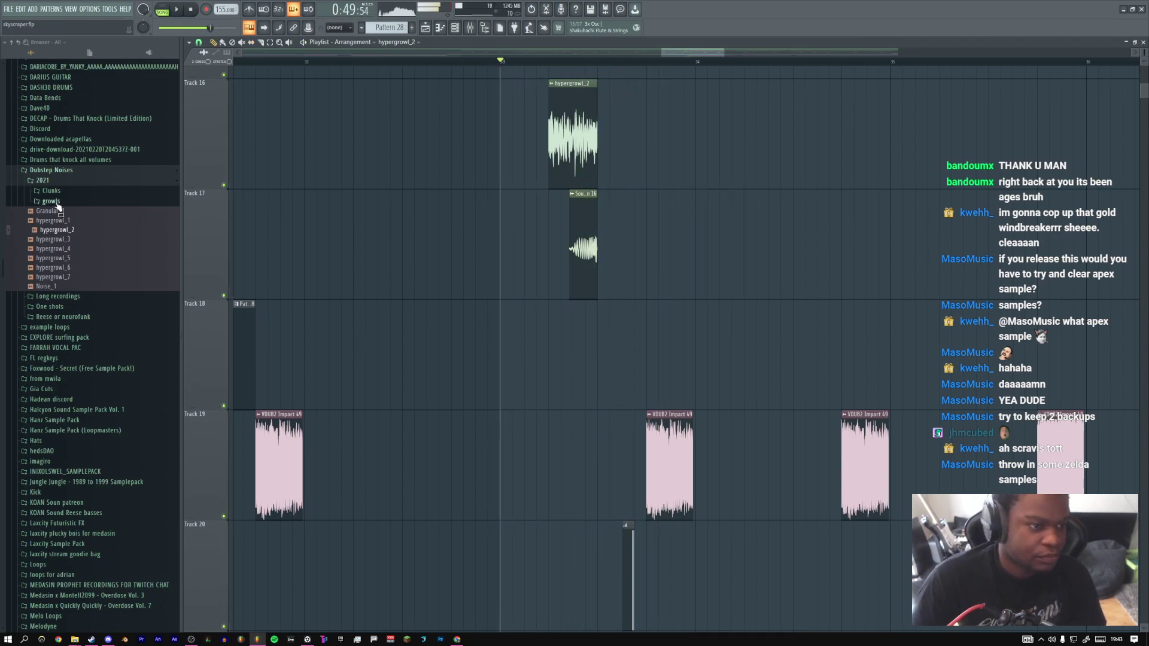
# Collapse the Dubstep Noises folder, create Pattern 30 and place it on Track 18 starting at 33:05:00
pyautogui.click(60, 170)
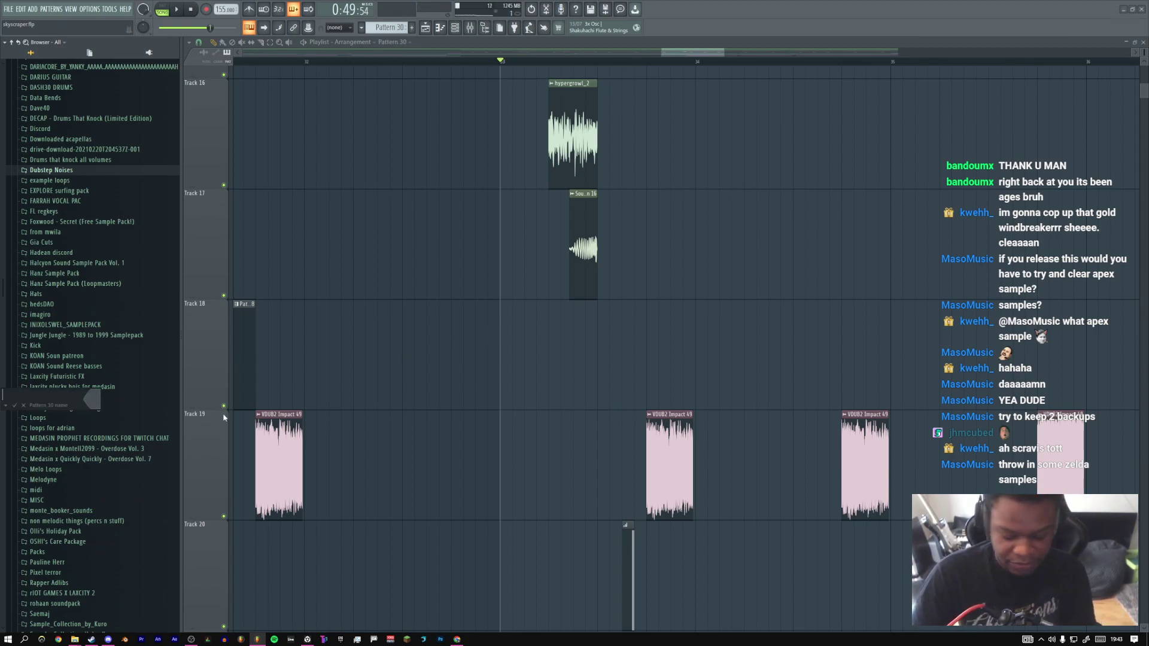
pyautogui.click(577, 371)
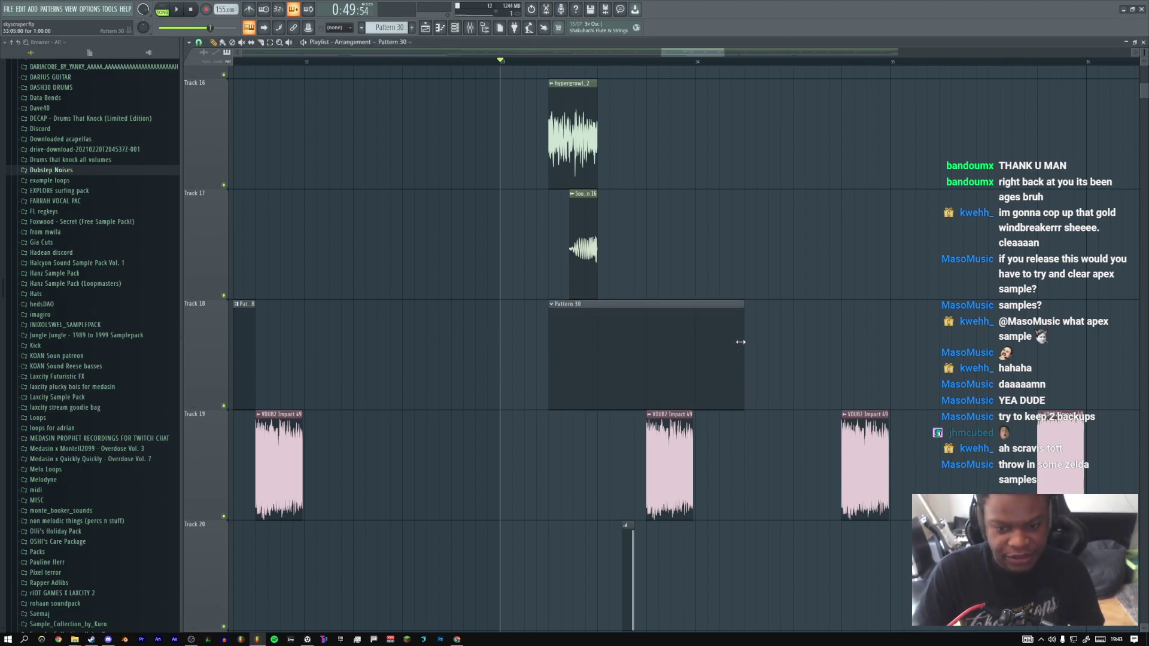
# Shorten the Pattern 30 clip to 0:04:00 and insert a Harmor channel loaded with the Default preset
pyautogui.moveTo(720, 348); pyautogui.dragTo(597, 361)
pyautogui.doubleClick(578, 354)
pyautogui.press('F5')
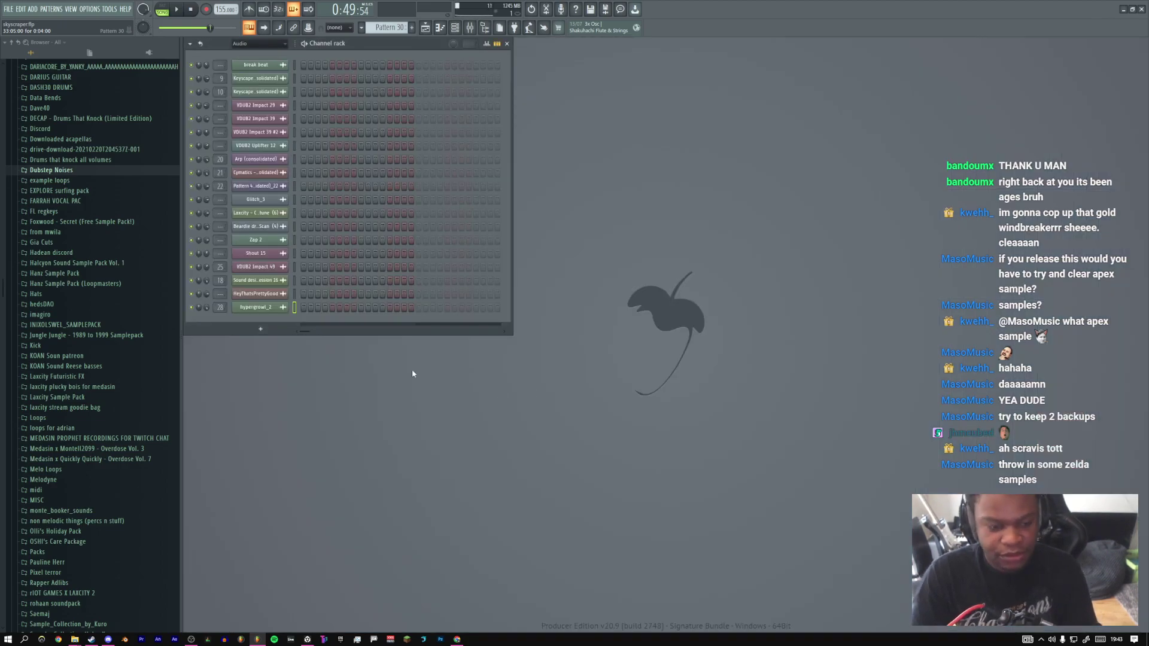
pyautogui.rightClick(267, 311)
pyautogui.moveTo(335, 376)
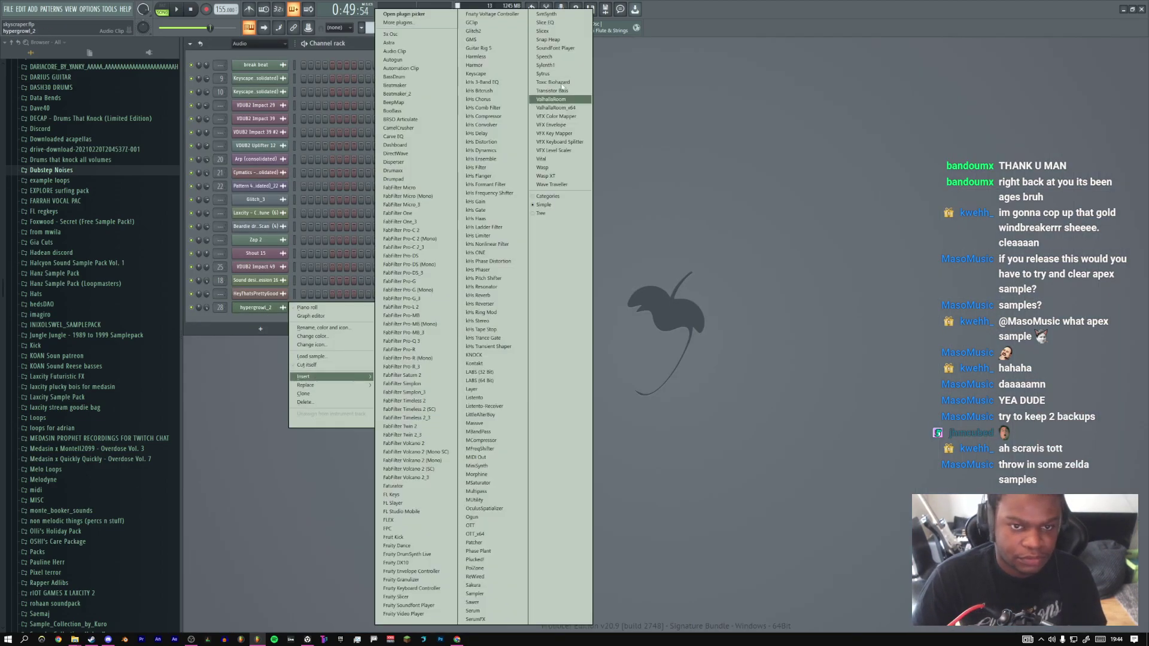
pyautogui.click(467, 64)
pyautogui.click(479, 106)
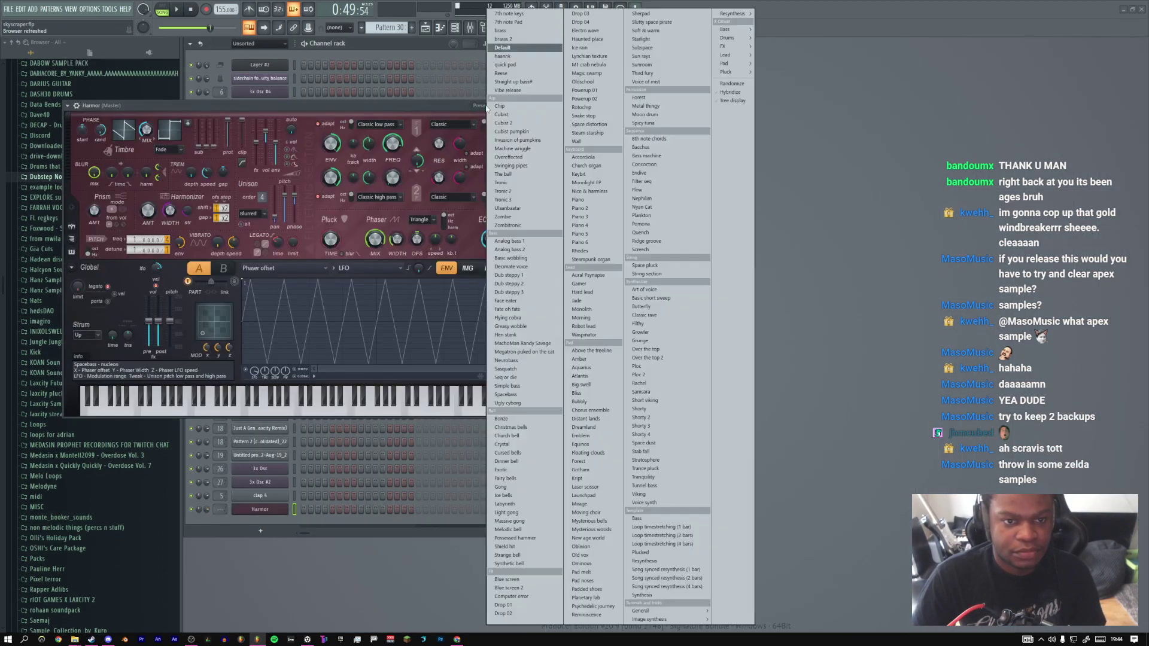
pyautogui.click(503, 48)
# Shape Harmor's Pitch envelope into a curve falling from the maximum to near the centre, then show its effects settings
pyautogui.click(314, 269)
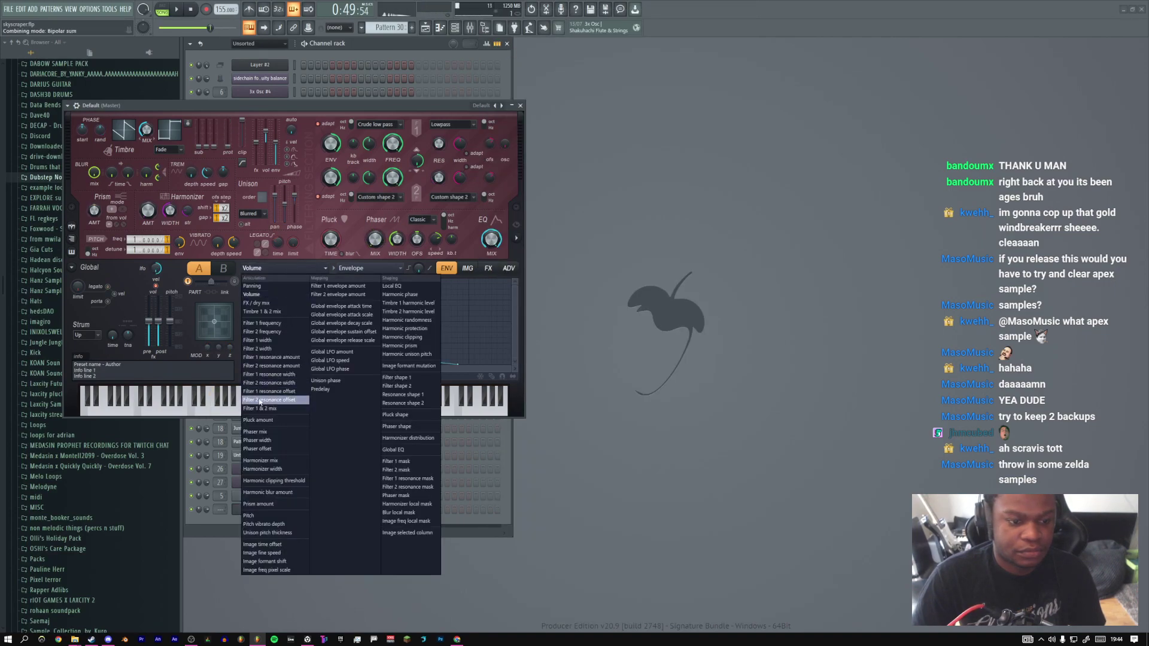
pyautogui.click(259, 516)
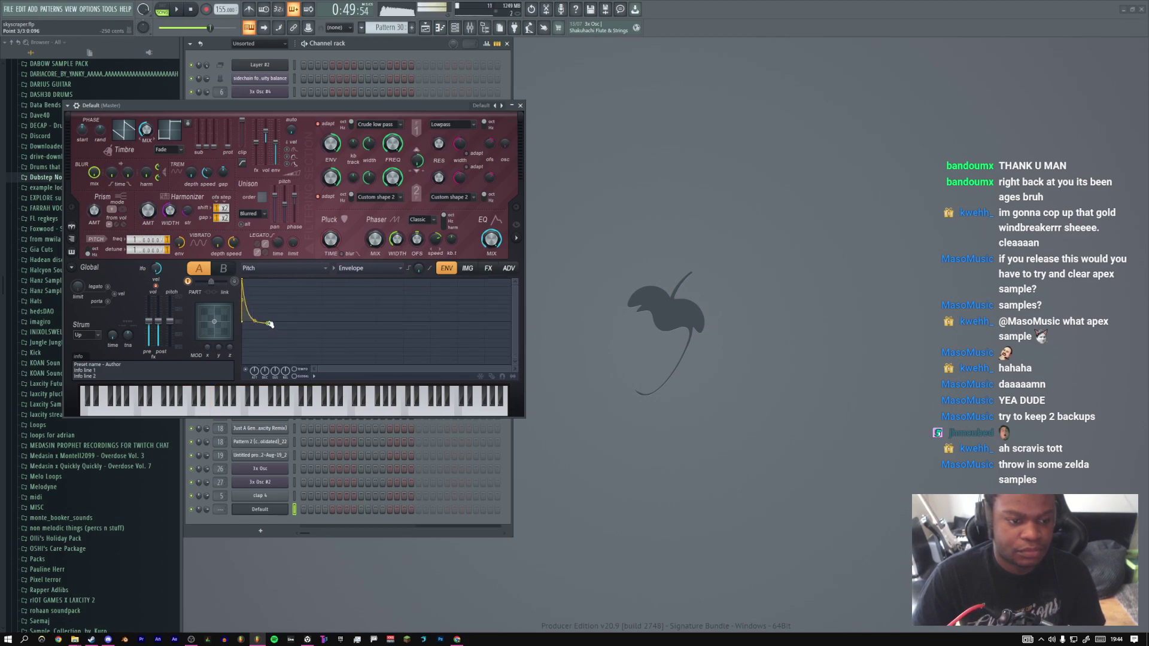
pyautogui.moveTo(269, 325); pyautogui.dragTo(262, 333)
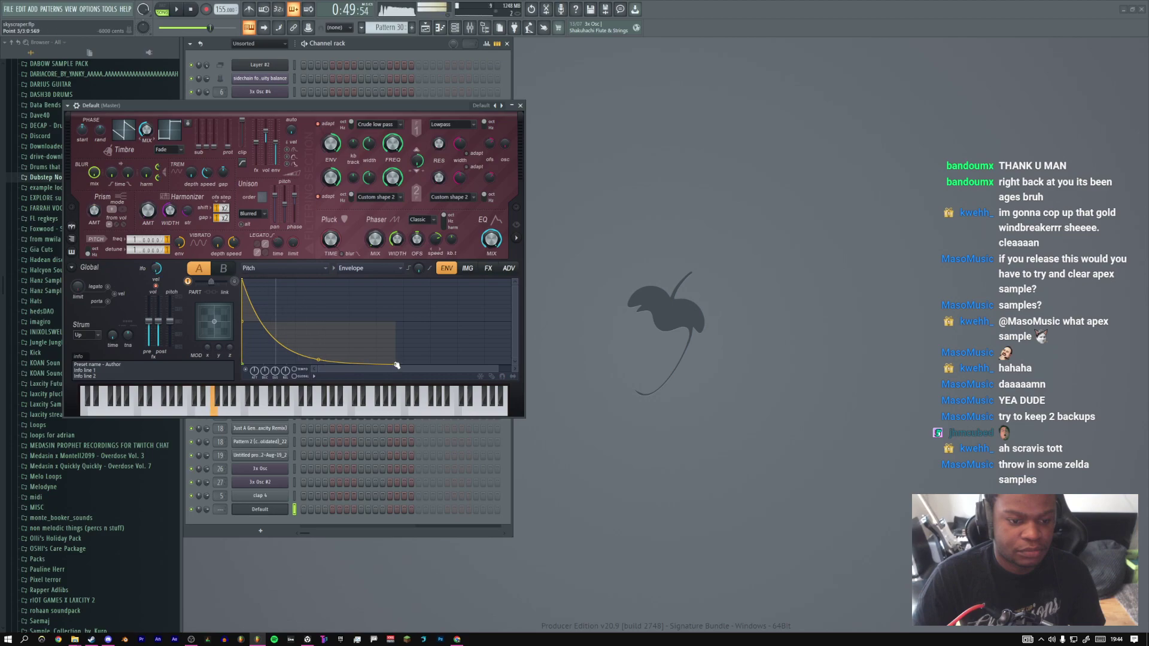
pyautogui.moveTo(396, 365); pyautogui.dragTo(336, 324)
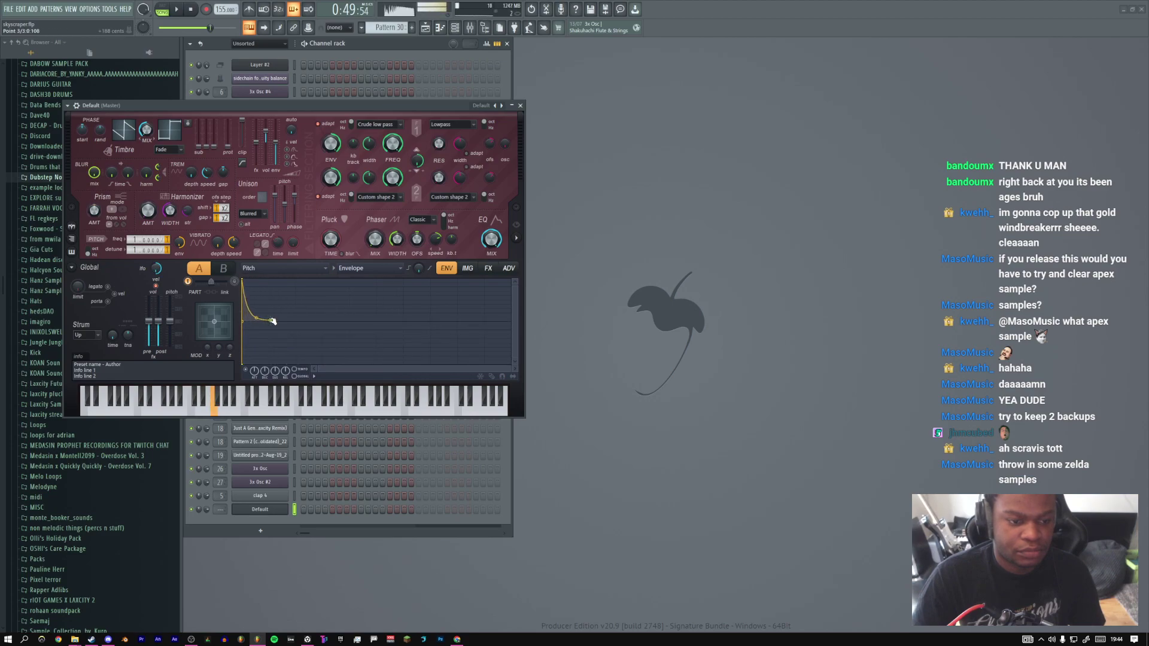
pyautogui.moveTo(286, 322); pyautogui.dragTo(283, 322)
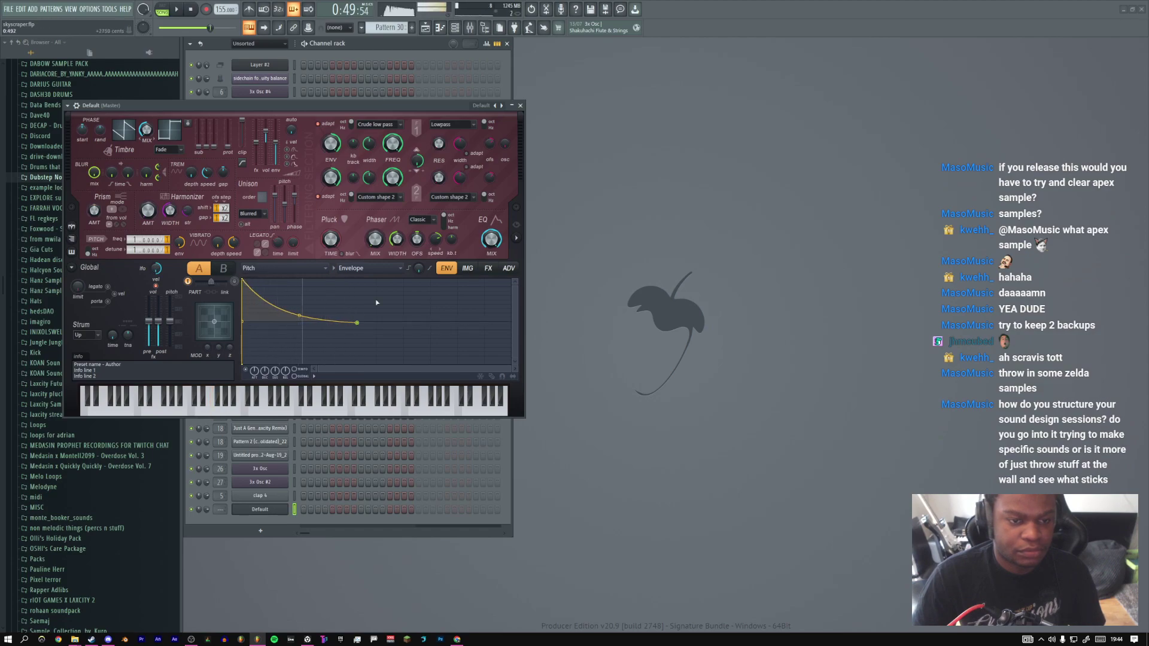
pyautogui.click(488, 269)
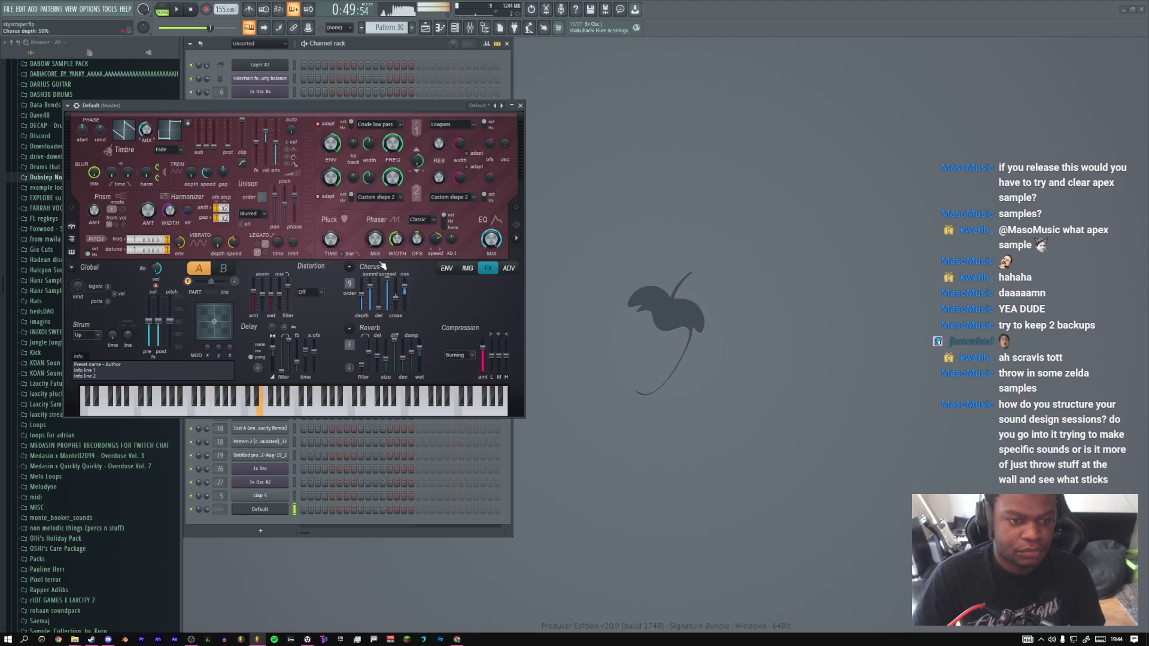
# Draw a single one-beat note below C5 at the start of Pattern 30 in the Harmor channel's piano roll
pyautogui.click(521, 106)
pyautogui.rightClick(282, 509)
pyautogui.click(312, 505)
pyautogui.press('space')
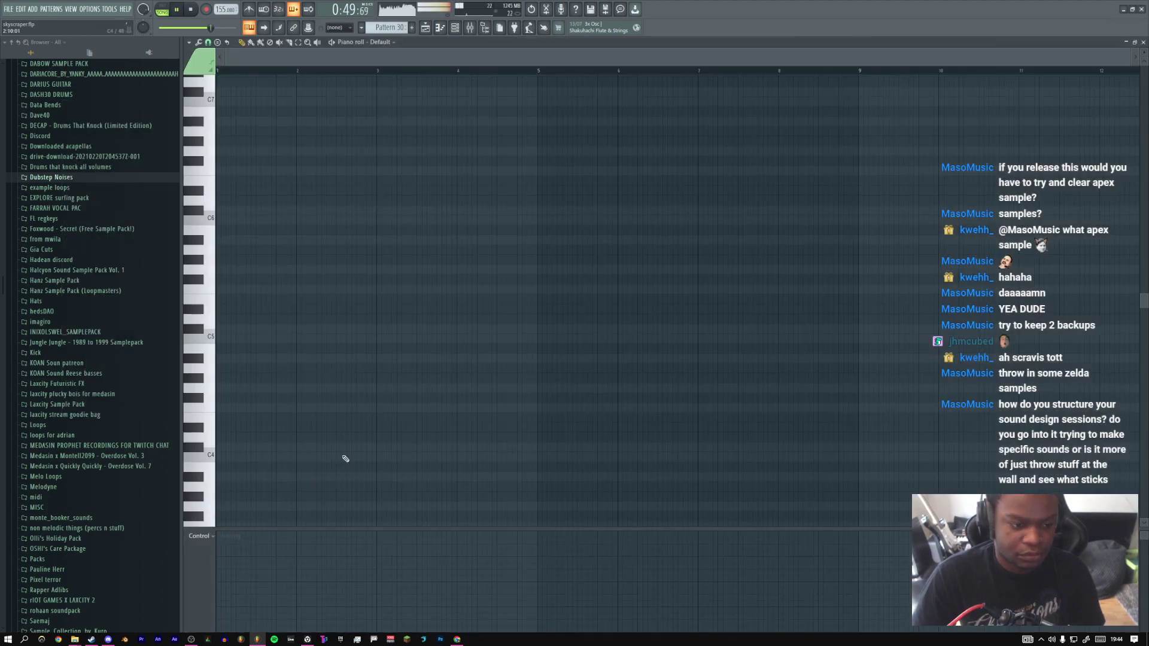
pyautogui.moveTo(1131, 55); pyautogui.dragTo(383, 174)
pyautogui.moveTo(345, 378); pyautogui.dragTo(202, 380)
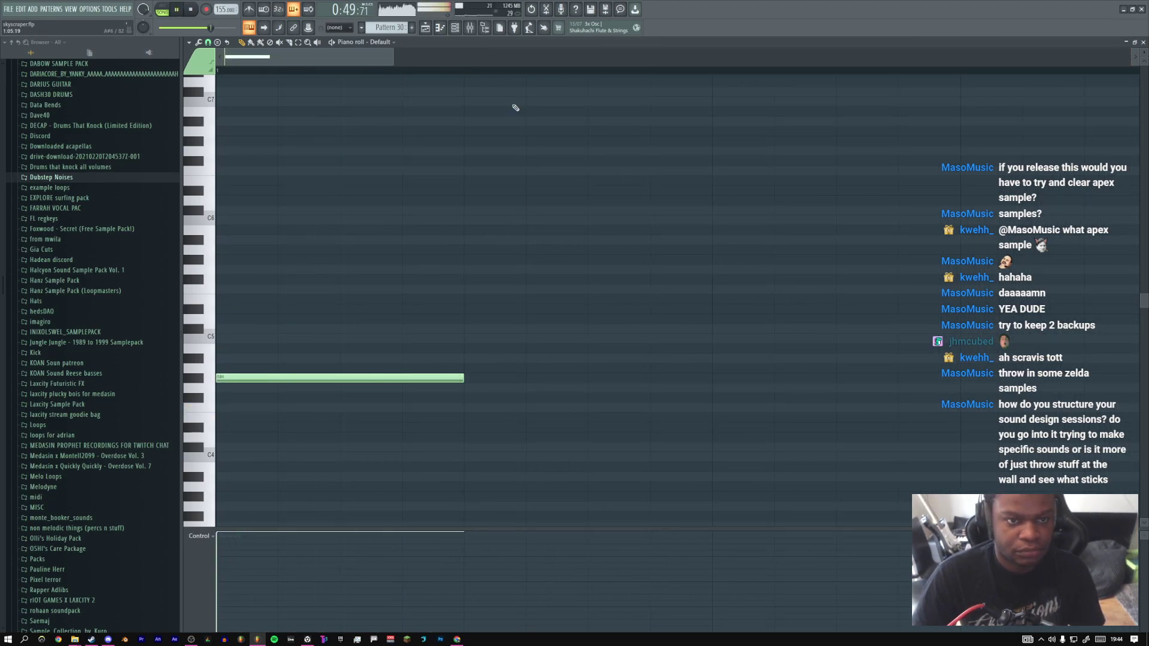
# Shape Harmor's Volume envelope into a decay curve that falls from full level to zero
pyautogui.press('F6')
pyautogui.click(260, 510)
pyautogui.press('space')
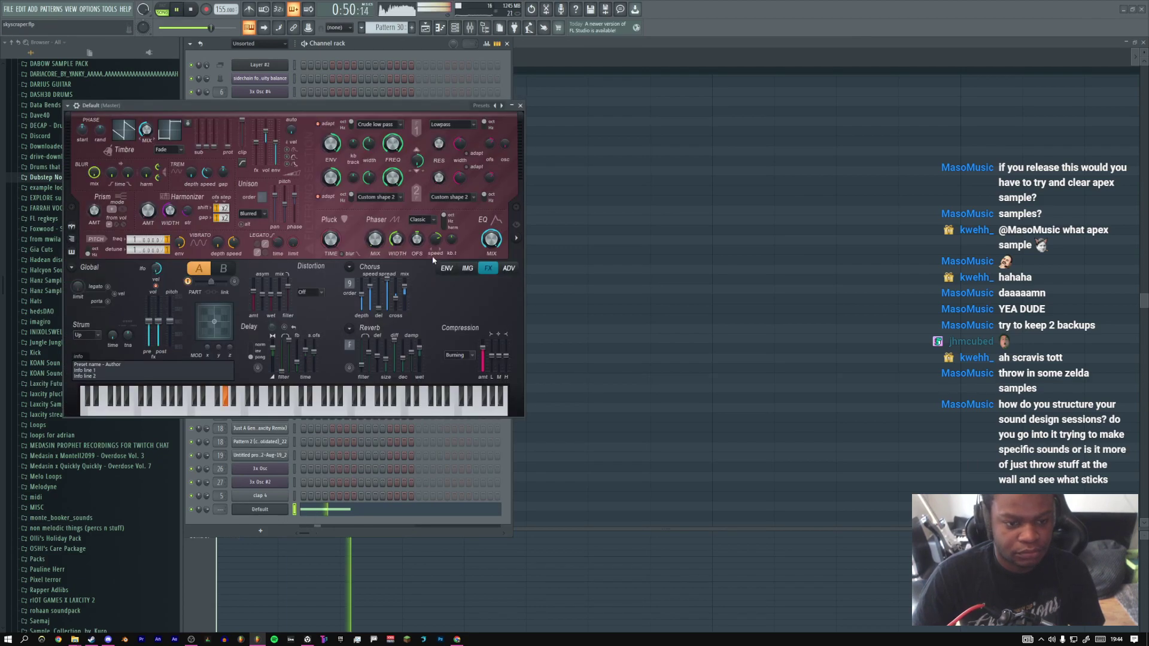
pyautogui.press('space')
pyautogui.click(447, 268)
pyautogui.click(304, 270)
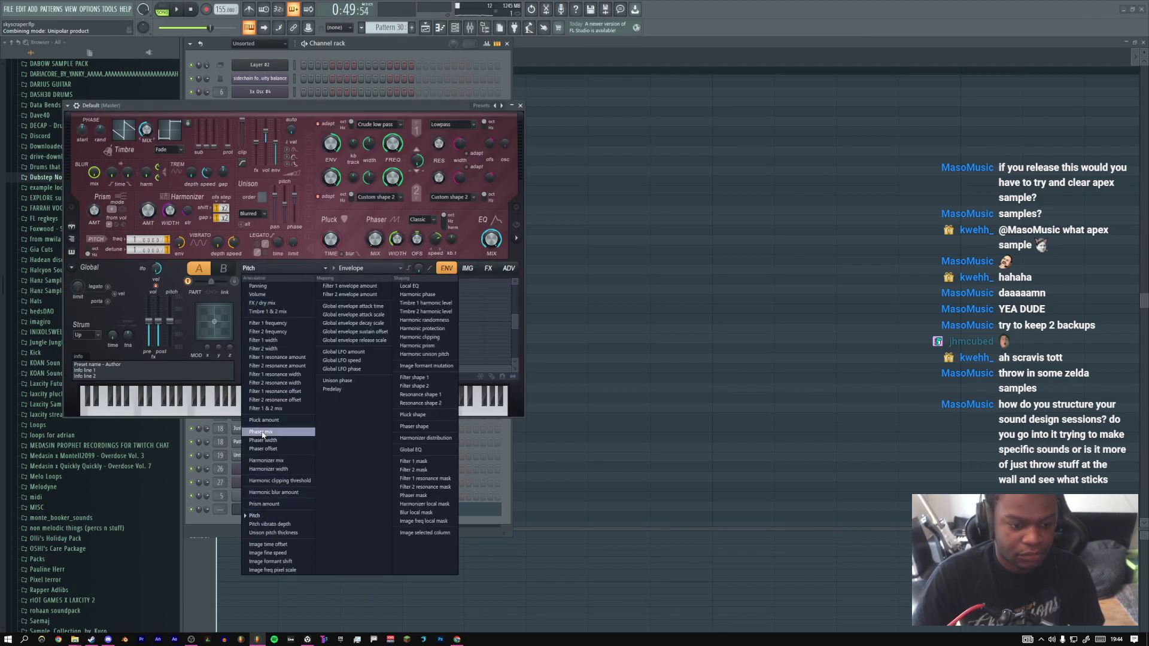
pyautogui.click(257, 294)
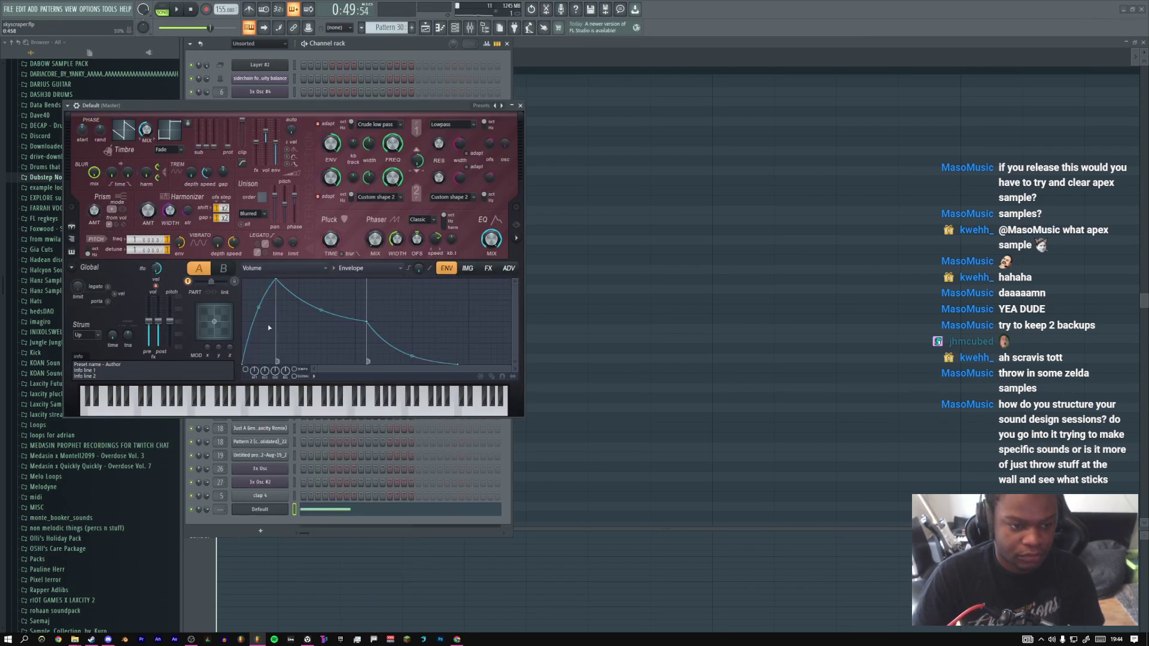
pyautogui.click(316, 375)
pyautogui.moveTo(356, 387)
pyautogui.click(418, 508)
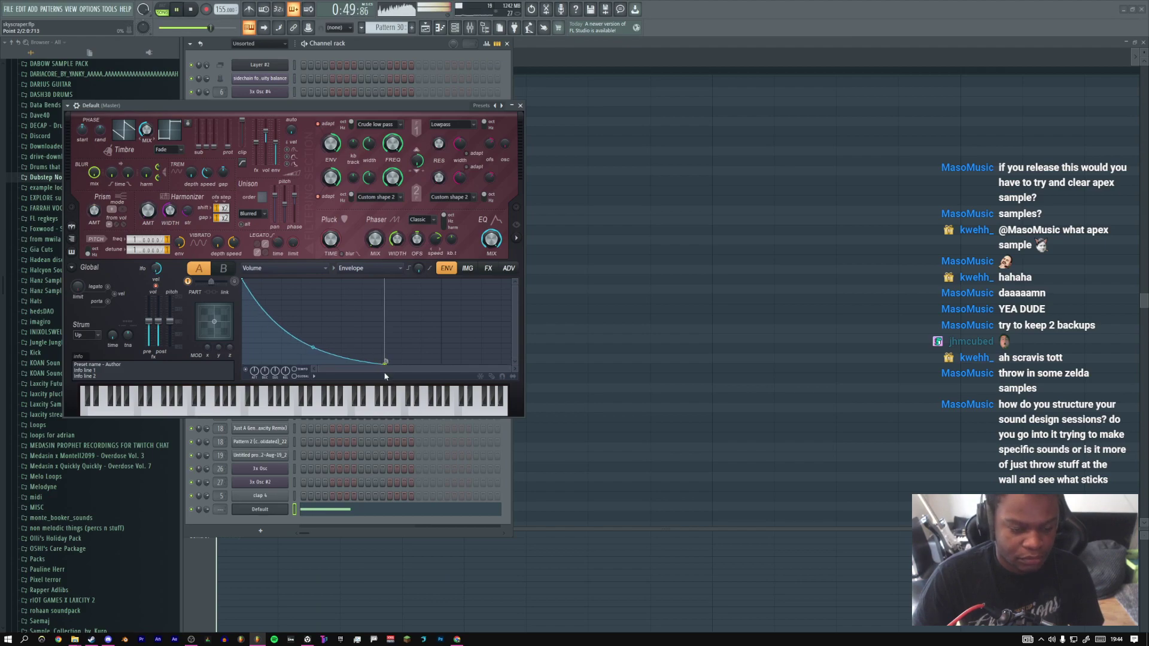
# Close Harmor, return to the playlist and listen to the arrangement from just before bar 33
pyautogui.click(521, 106)
pyautogui.click(425, 28)
pyautogui.click(456, 61)
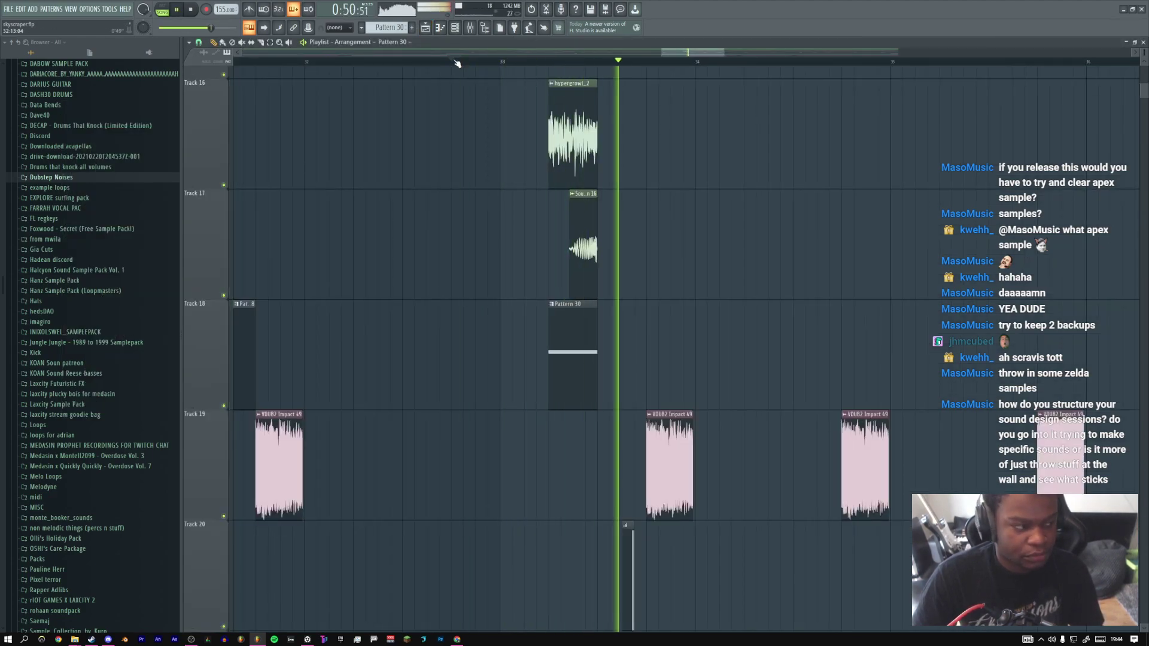
pyautogui.keyDown('ctrl'); pyautogui.rightClick(502, 117); pyautogui.keyUp('ctrl')
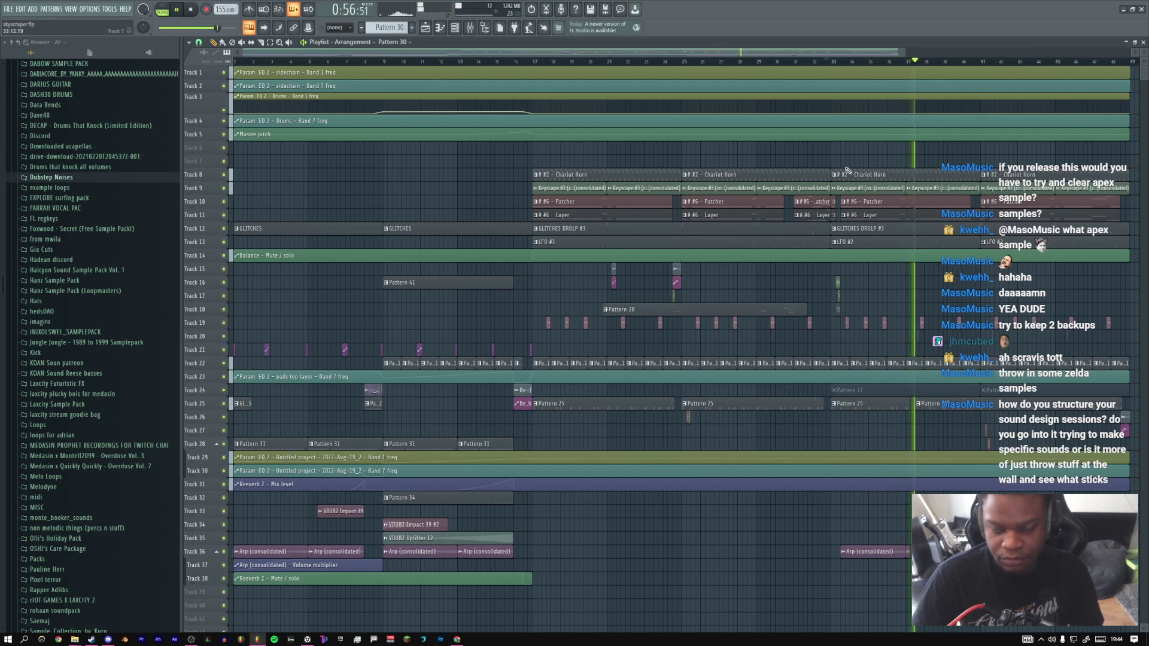
pyautogui.press('space')
pyautogui.press('space')
pyautogui.scroll(2, 1058, 131)
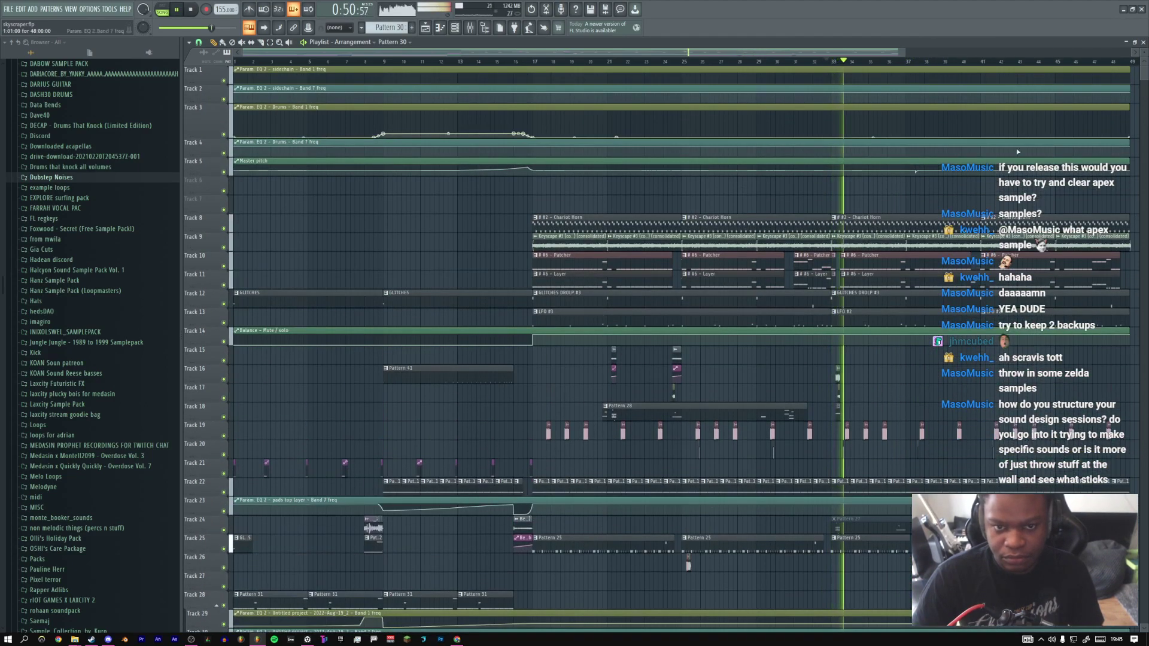
# Try extending the Sound design 16 clip's start to 33:04:16 and deleting the hypergrowl_2 clip, replaying the fill
pyautogui.keyDown('ctrl'); pyautogui.rightClick(837, 392); pyautogui.keyUp('ctrl')
pyautogui.press('space')
pyautogui.press('space')
pyautogui.moveTo(701, 336)
pyautogui.mouseDown()
pyautogui.moveTo(680, 337)
pyautogui.moveTo(708, 326)
pyautogui.mouseUp()
pyautogui.press('space')
pyautogui.press('space')
pyautogui.press('space')
pyautogui.press('space')
pyautogui.rightClick(686, 272)
pyautogui.press('space')
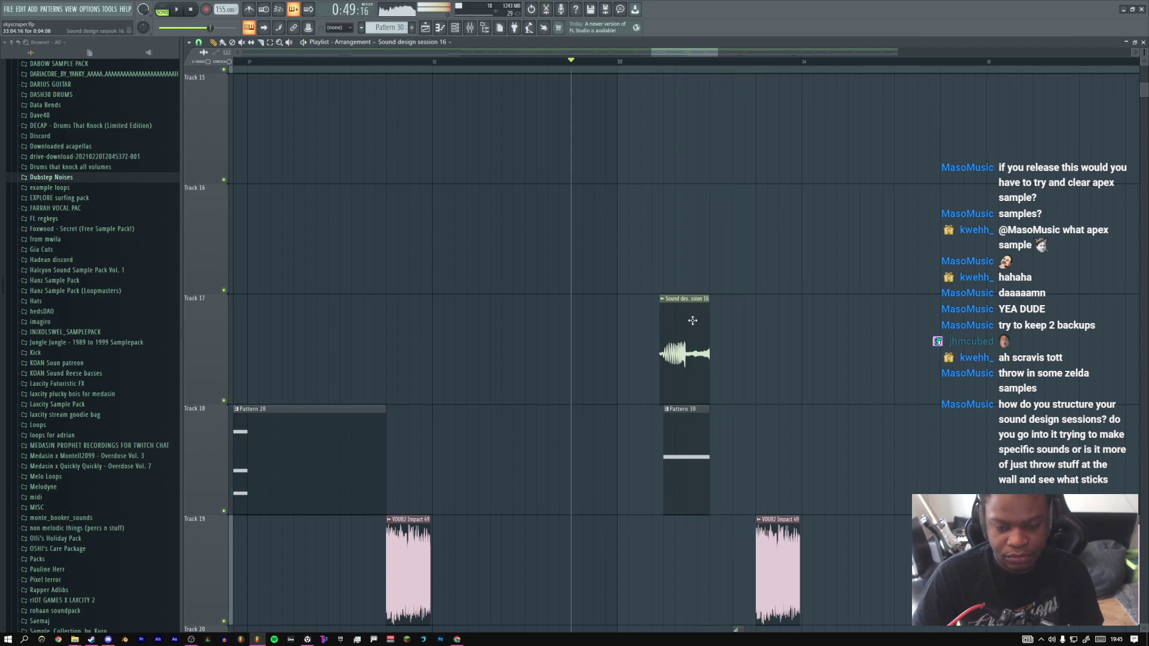
# Undo the hypergrowl_2 deletion and the Sound design 16 clip extension
pyautogui.hotkey('ctrl', 'alt', 'z')
pyautogui.hotkey('ctrl', 'alt', 'z')
pyautogui.press('space')
pyautogui.hotkey('ctrl', 'alt', 'z')
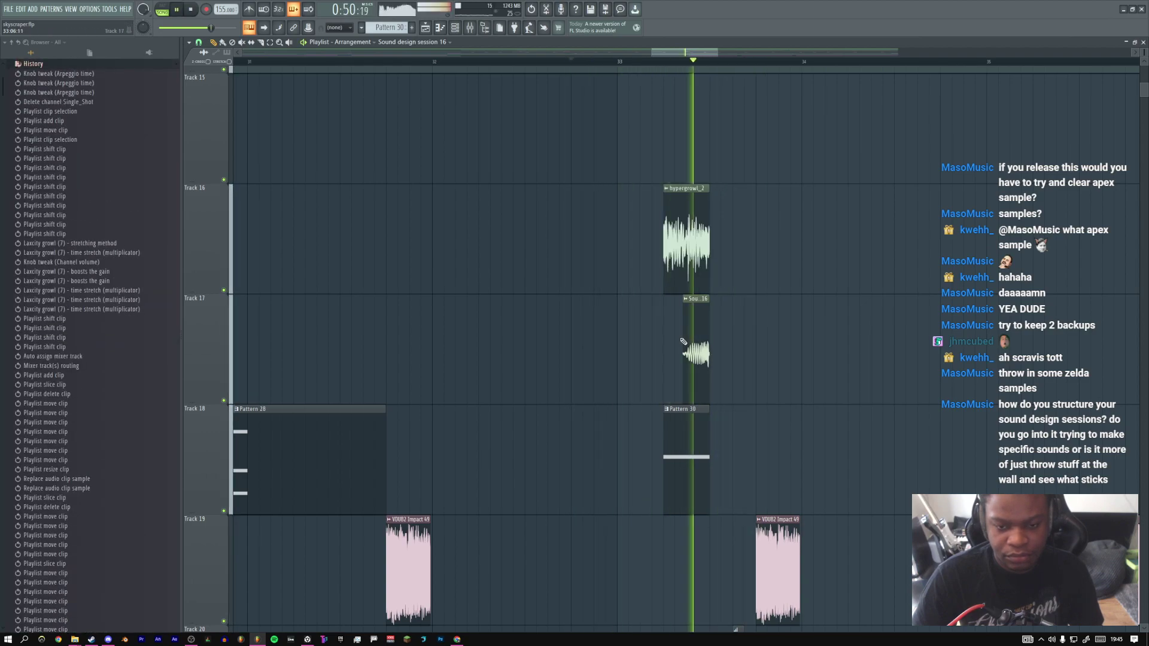
pyautogui.rightClick(731, 314)
pyautogui.click(752, 382)
pyautogui.rightClick(729, 296)
pyautogui.click(753, 368)
# Start playback at 33:05:00 and slip the hypergrowl_2 audio to a distinctly later portion of the sample, replaying it
pyautogui.press('space')
pyautogui.click(665, 62)
pyautogui.press('space')
pyautogui.press('space')
pyautogui.press('space')
pyautogui.moveTo(674, 225); pyautogui.dragTo(584, 237)
pyautogui.press('space')
pyautogui.press('space')
pyautogui.press('space')
pyautogui.press('space')
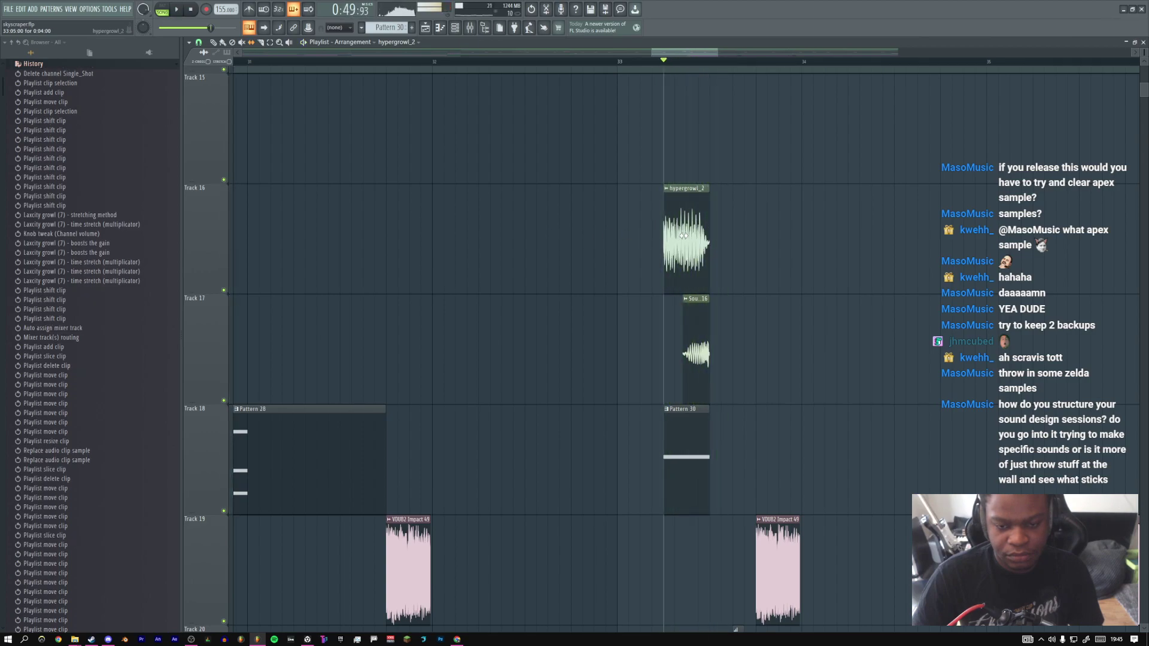
# Slip the hypergrowl_2 audio slightly later and then back a little, listening after each shift
pyautogui.moveTo(684, 235); pyautogui.dragTo(650, 245)
pyautogui.press('space')
pyautogui.moveTo(688, 244); pyautogui.dragTo(713, 241)
pyautogui.press('space')
pyautogui.press('space')
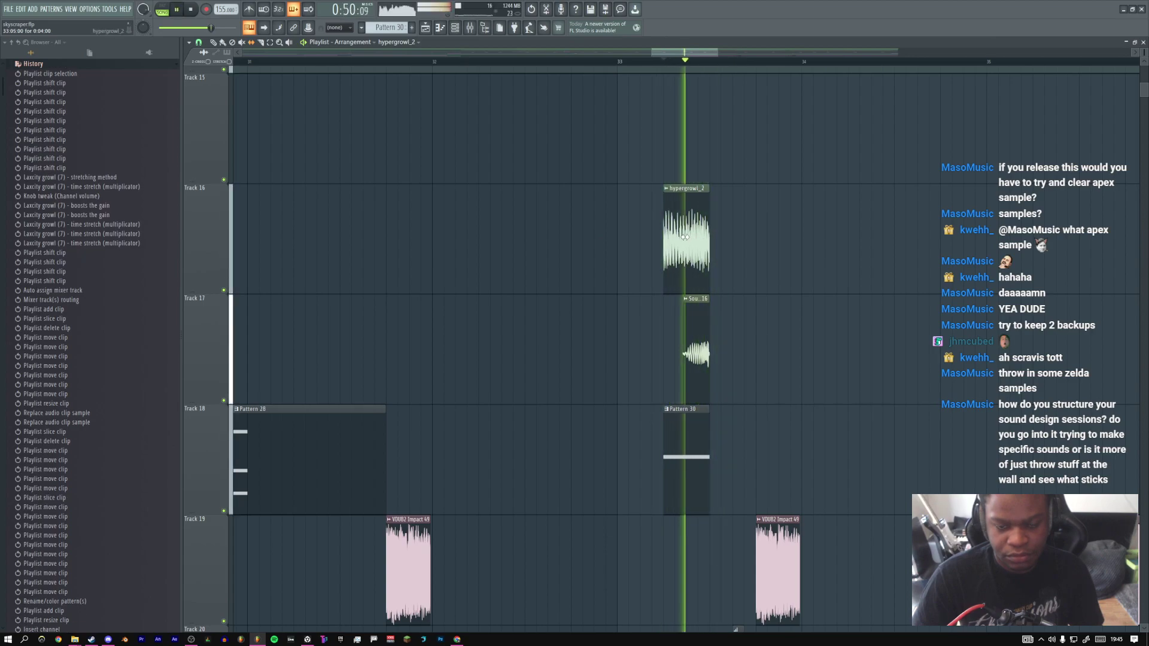
# Move the playback start to bar 33 and slip the hypergrowl_2 audio back to a much earlier portion, replaying the fill
pyautogui.press('space')
pyautogui.click(618, 61)
pyautogui.press('space')
pyautogui.moveTo(678, 244); pyautogui.dragTo(818, 256)
pyautogui.press('space')
pyautogui.press('space')
pyautogui.press('space')
pyautogui.press('space')
pyautogui.press('space')
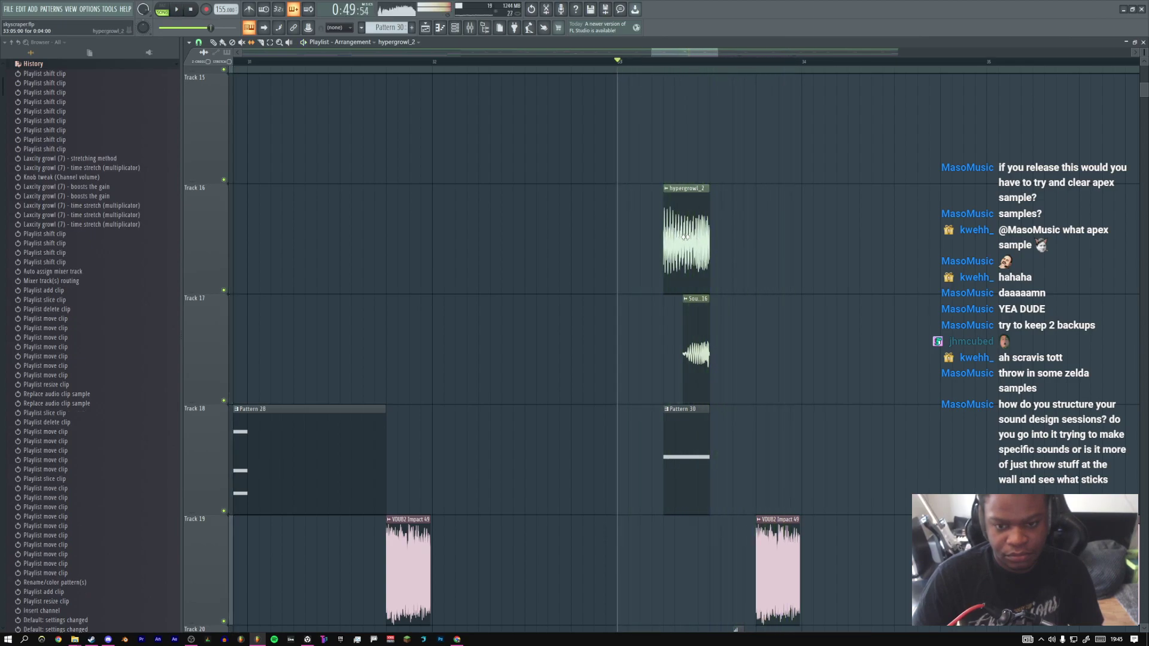
# Slip the hypergrowl_2 audio a bit earlier again and replay the passage from bar 33
pyautogui.moveTo(686, 243); pyautogui.dragTo(726, 242)
pyautogui.press('space')
pyautogui.press('space')
pyautogui.press('space')
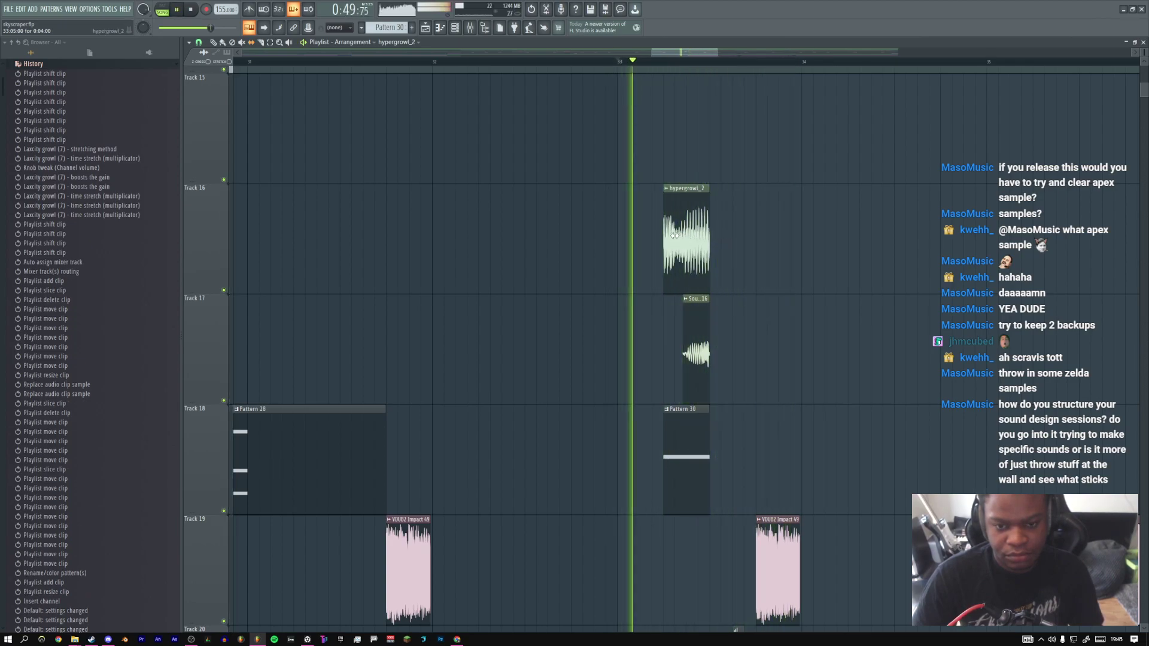
pyautogui.press('space')
pyautogui.press('space')
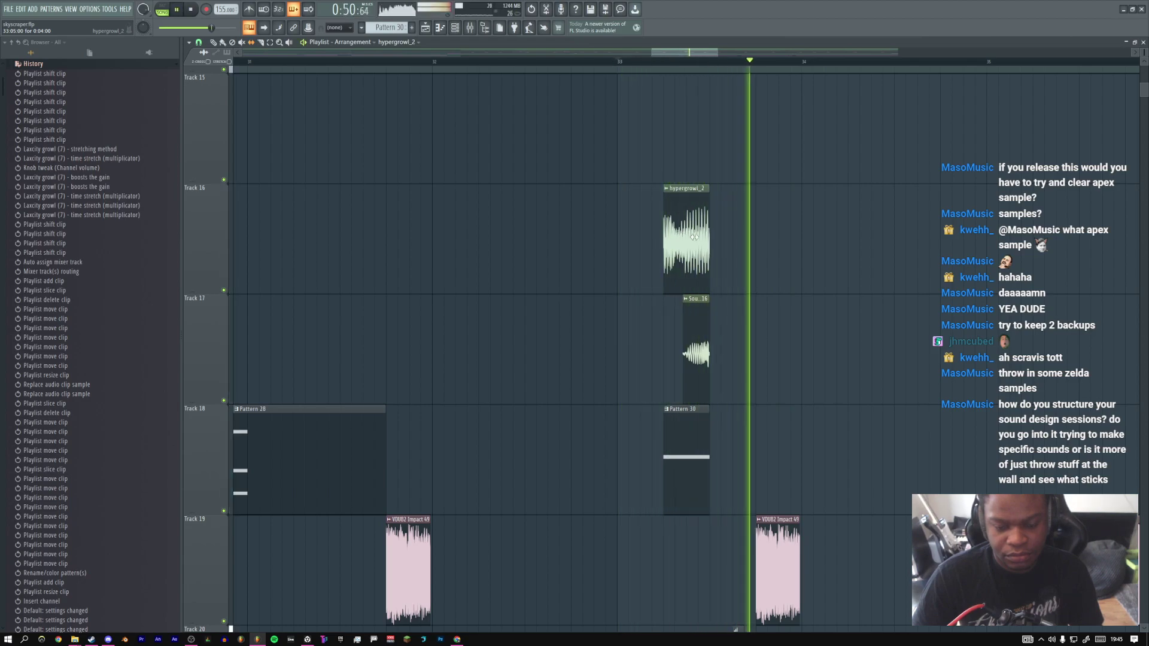
pyautogui.press('space')
pyautogui.press('space')
# Fine-tune the hypergrowl_2 audio with a very small slip inside its clip and replay the fill several times
pyautogui.moveTo(676, 235)
pyautogui.mouseDown()
pyautogui.moveTo(701, 230)
pyautogui.moveTo(678, 231)
pyautogui.mouseUp()
pyautogui.press('space')
pyautogui.press('space')
pyautogui.press('space')
pyautogui.press('space')
pyautogui.press('space')
pyautogui.press('space')
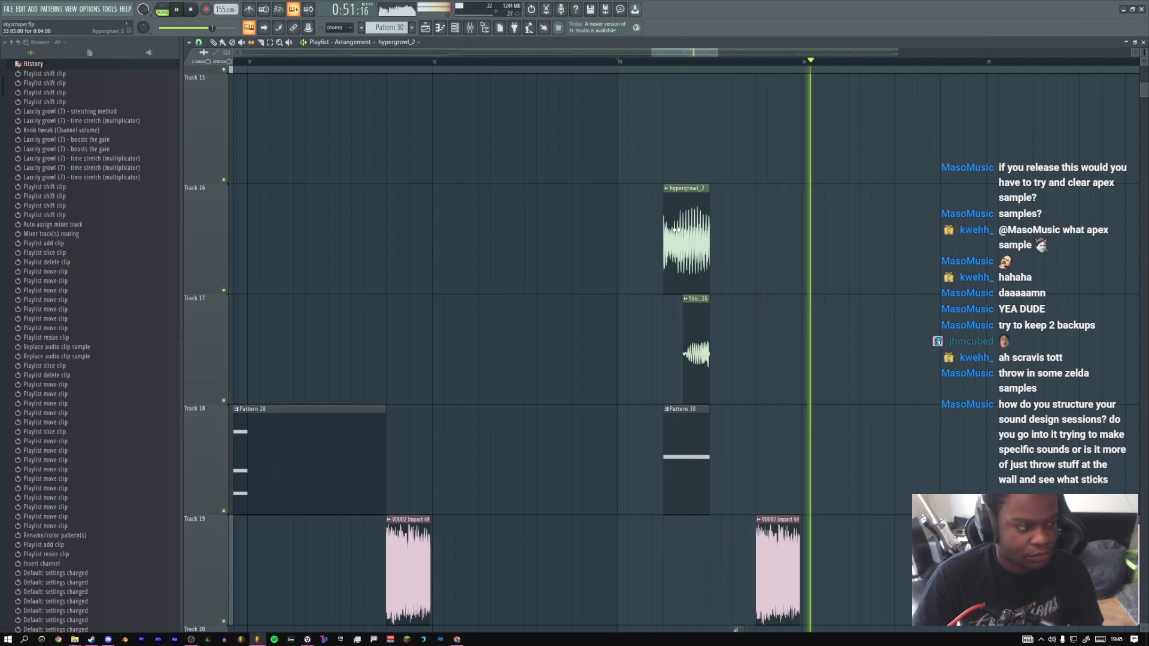
pyautogui.press('space')
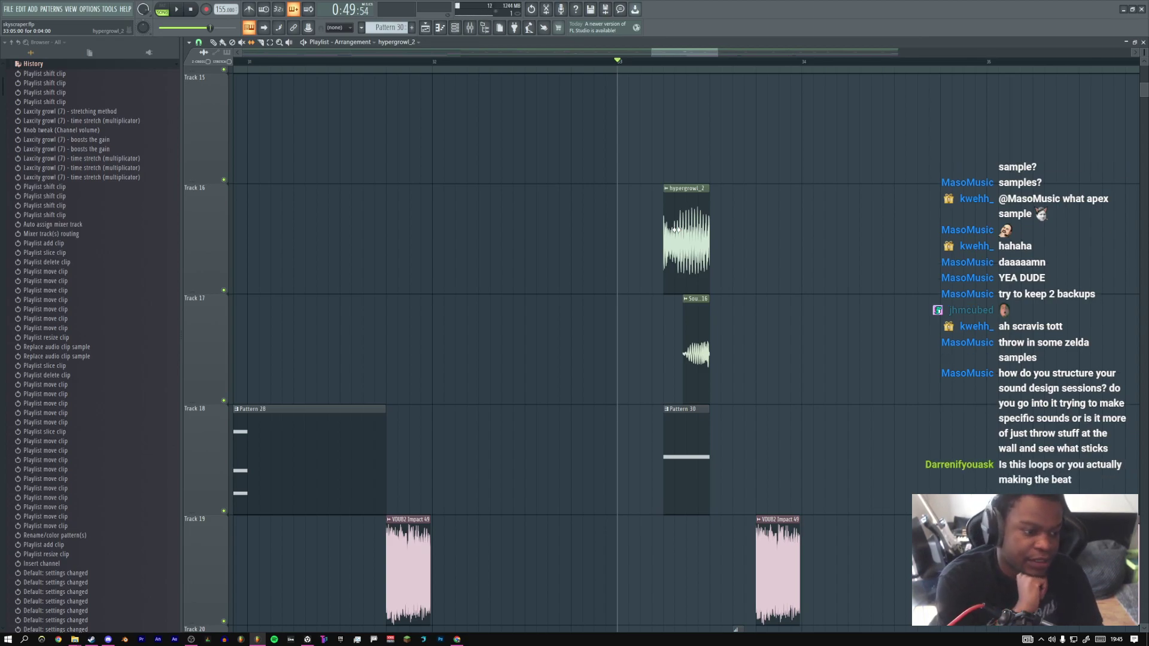
# Listen to the whole arrangement from bar 33 and again from about bar 36
pyautogui.keyDown('ctrl'); pyautogui.rightClick(676, 229); pyautogui.keyUp('ctrl')
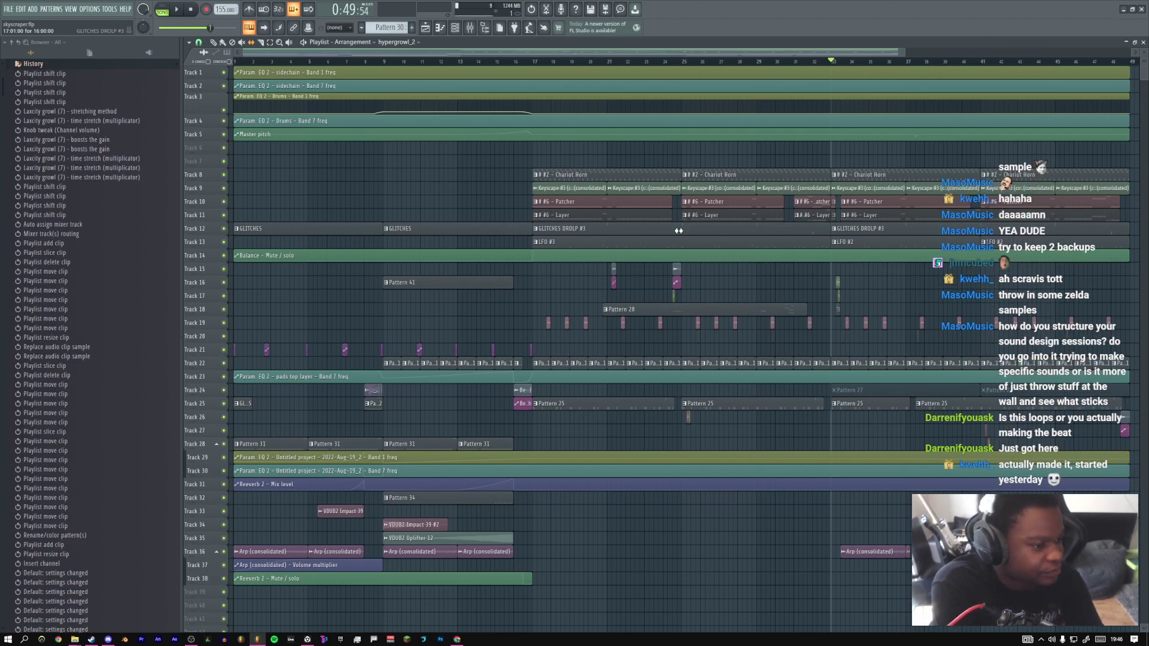
pyautogui.press('space')
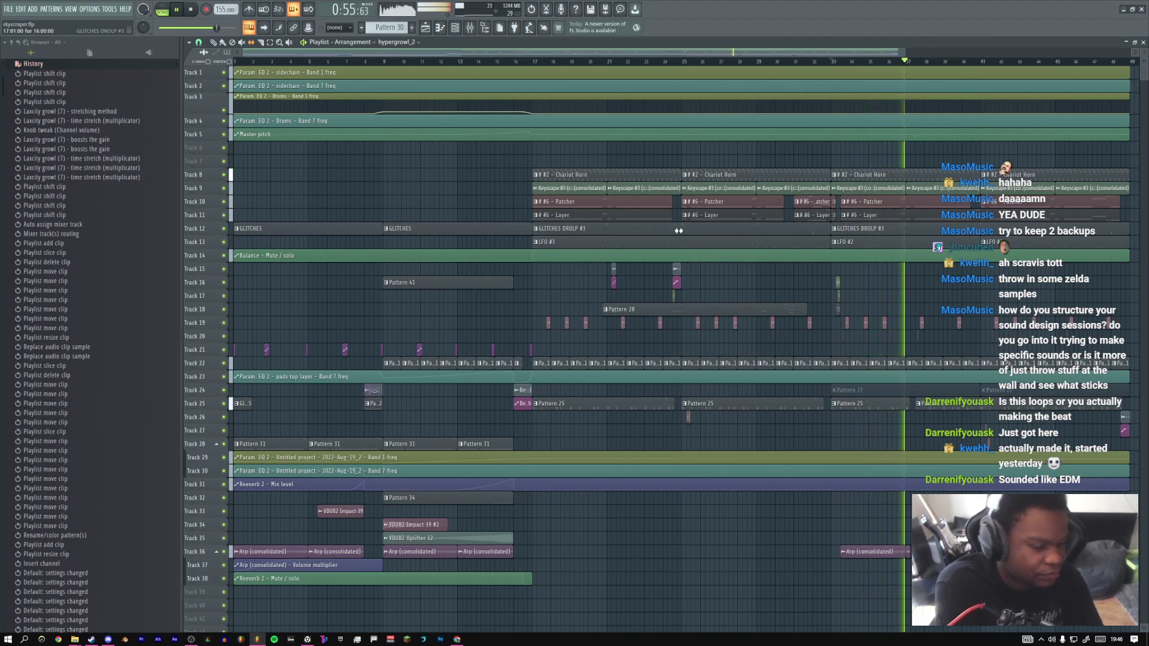
pyautogui.click(896, 62)
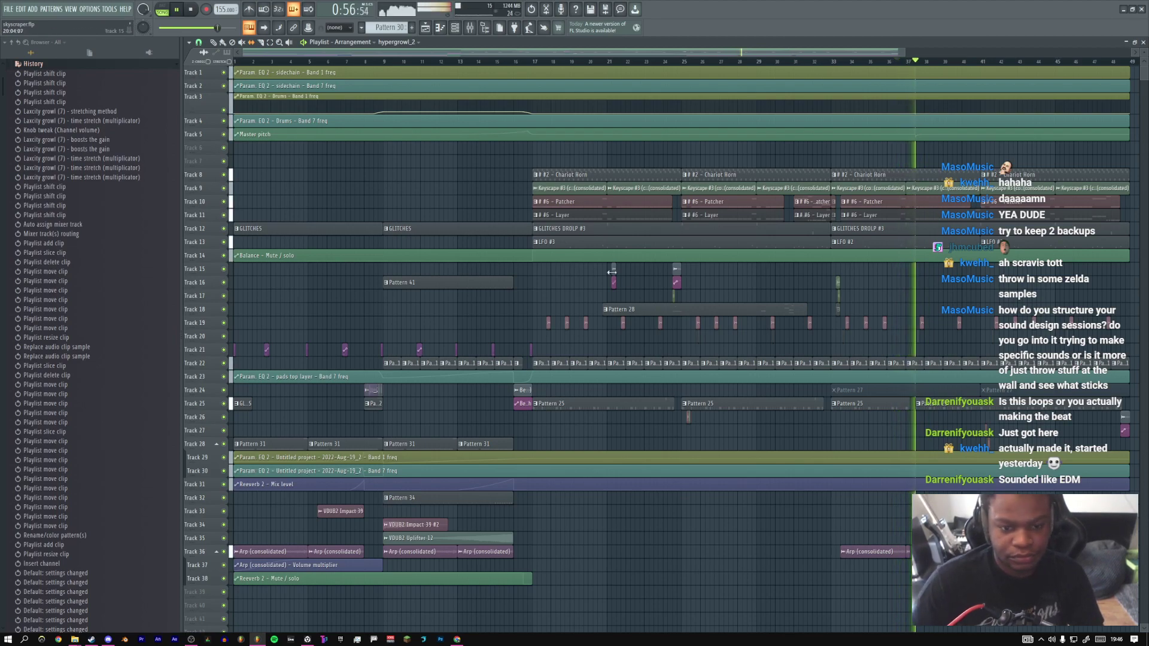
pyautogui.press('space')
pyautogui.press('space')
pyautogui.rightClick(898, 274)
pyautogui.click(883, 287)
pyautogui.press('space')
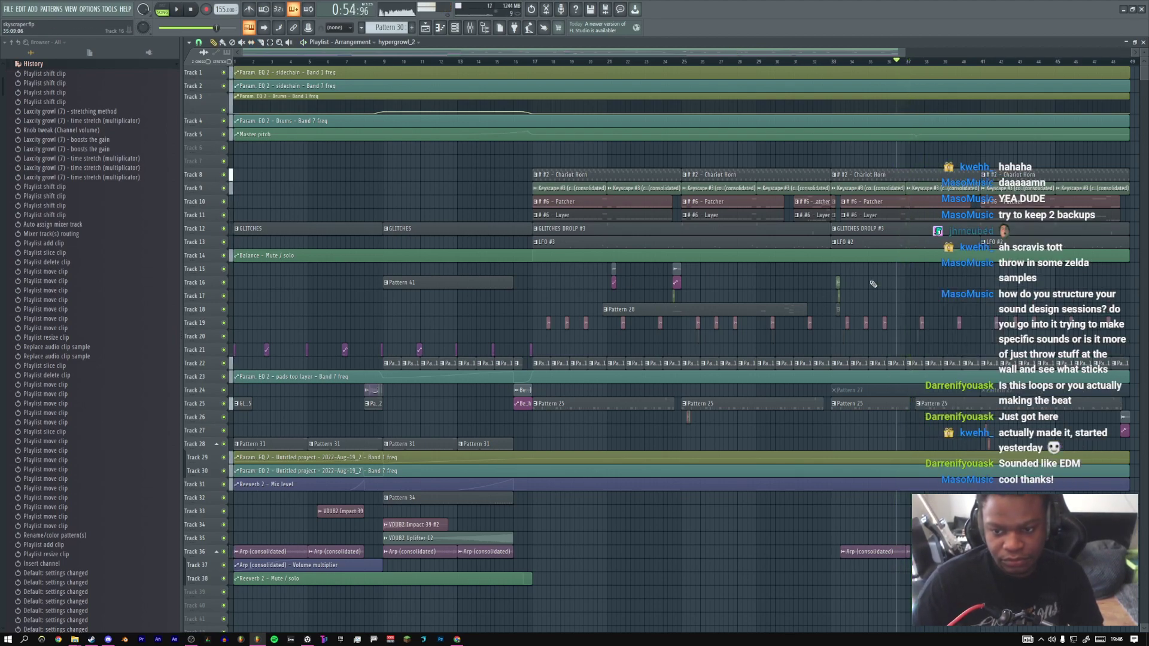
# Create Pattern 43 and place it on Track 15 starting at 33:01:00 with a length of 8:00:00
pyautogui.keyDown('ctrl'); pyautogui.rightClick(884, 287); pyautogui.keyUp('ctrl')
pyautogui.press('space')
pyautogui.press('F4')
pyautogui.press('Return')
pyautogui.click(395, 299)
pyautogui.moveTo(423, 297); pyautogui.dragTo(735, 297)
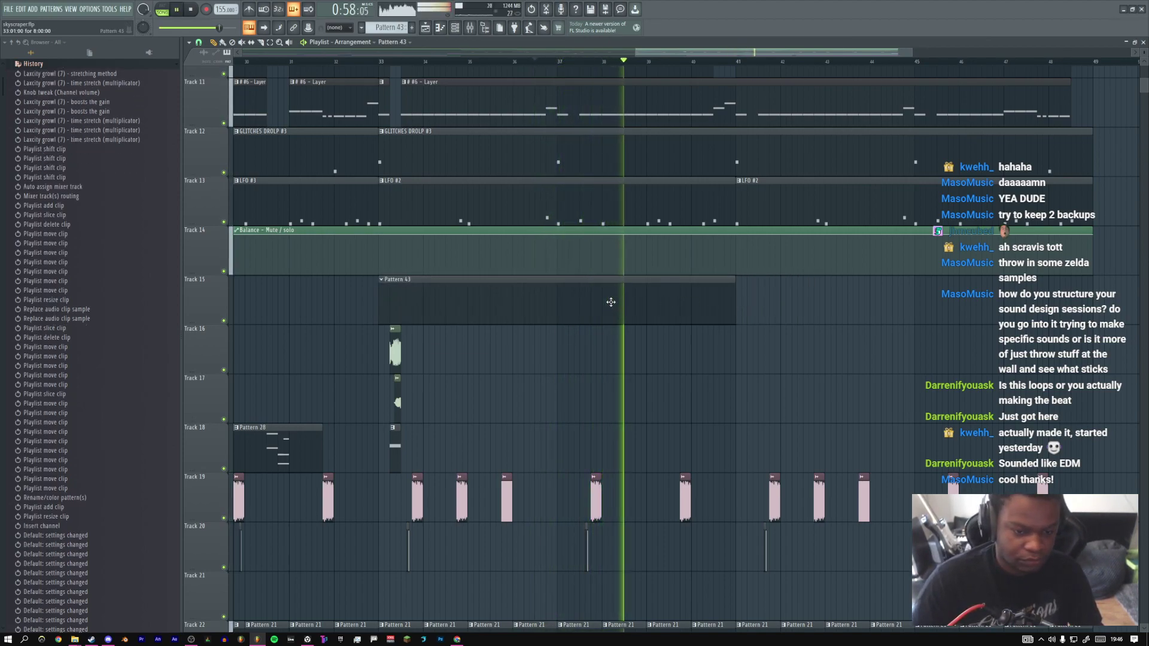
# Open the HeyThatsPrettyGood audio clip channel and delete it from the channel rack
pyautogui.press('F6')
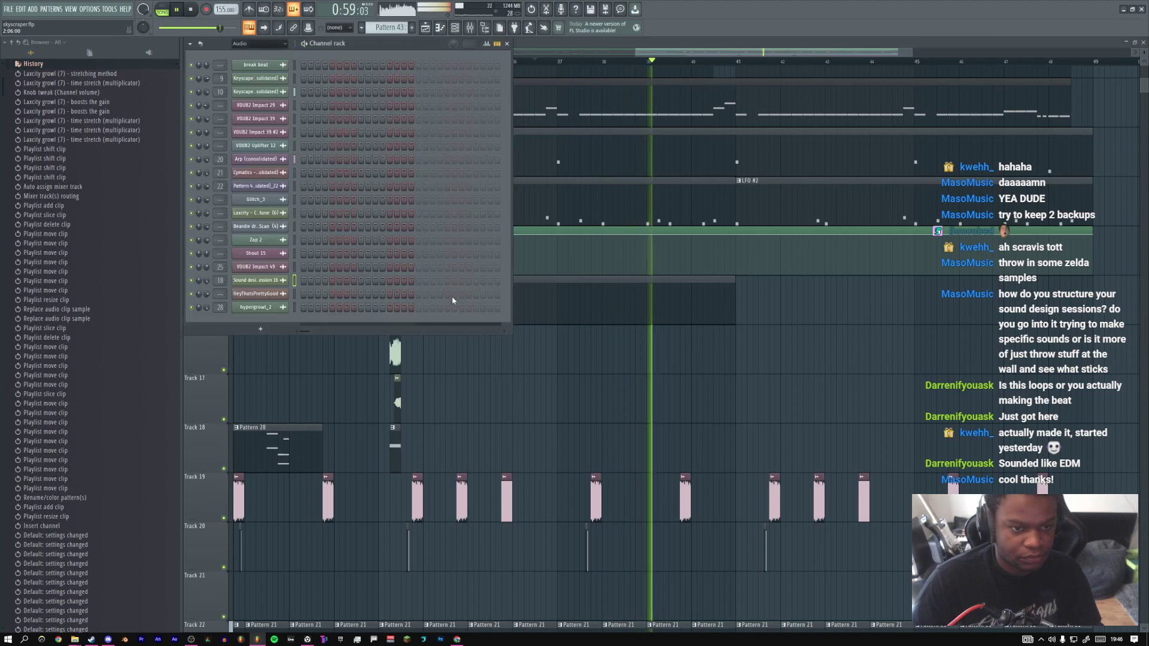
pyautogui.click(263, 293)
pyautogui.rightClick(287, 294)
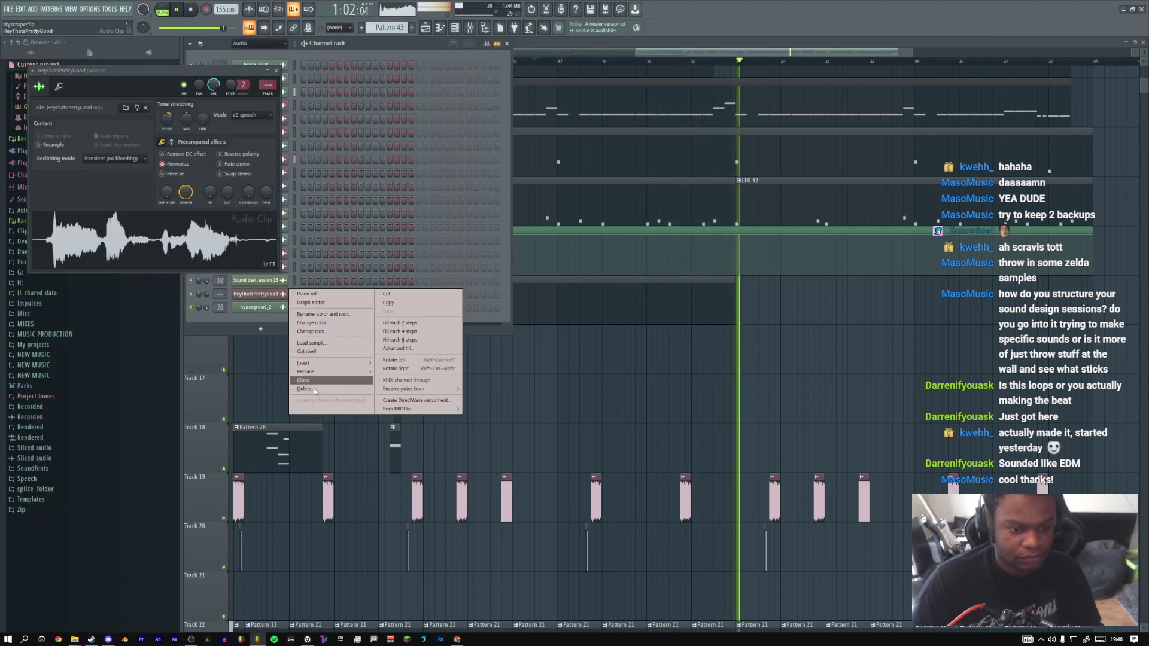
pyautogui.click(305, 389)
pyautogui.click(604, 350)
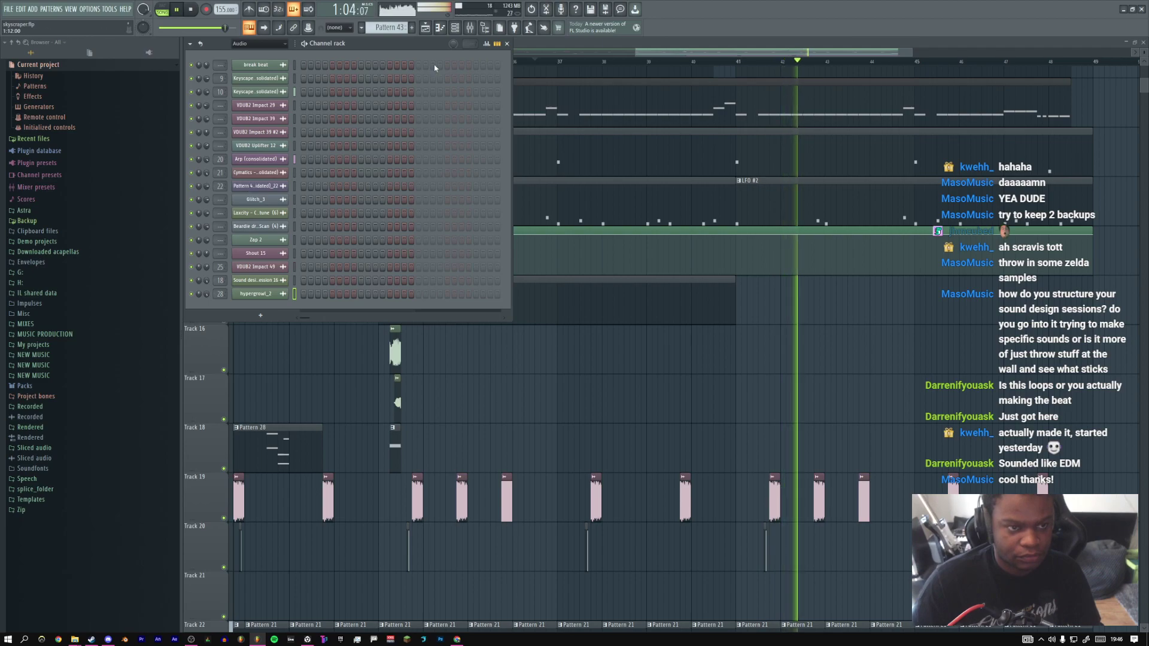
# Close the channel rack and play the whole arrangement from the beginning
pyautogui.press('F6')
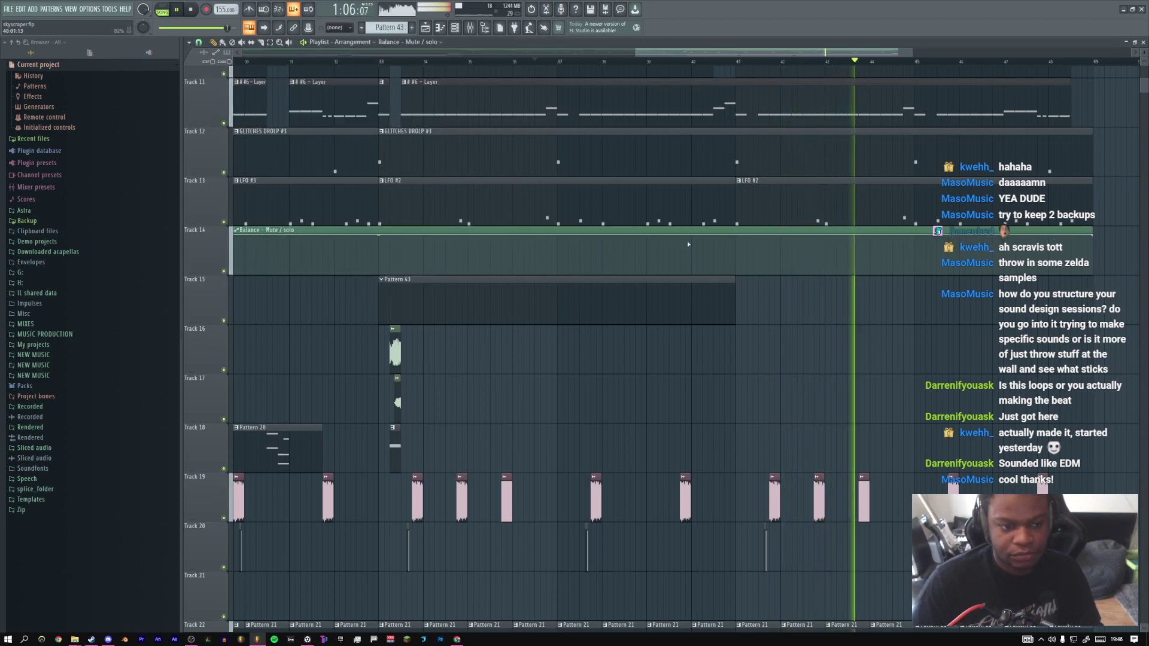
pyautogui.keyDown('ctrl'); pyautogui.rightClick(771, 221); pyautogui.keyUp('ctrl')
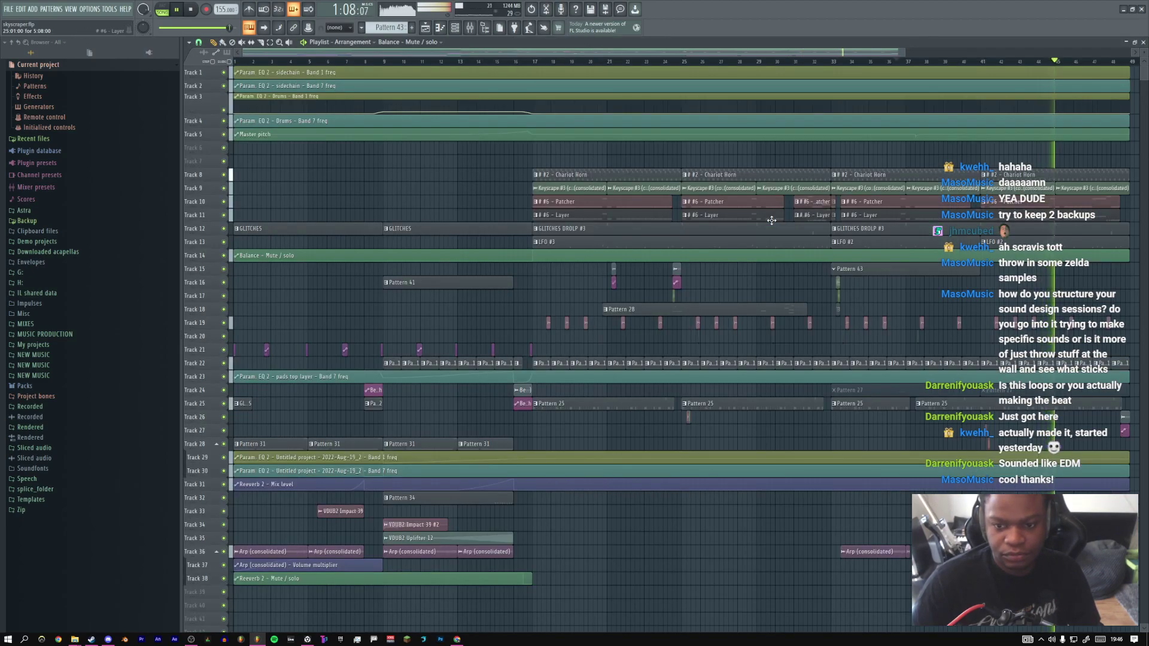
pyautogui.moveTo(858, 231); pyautogui.dragTo(702, 230)
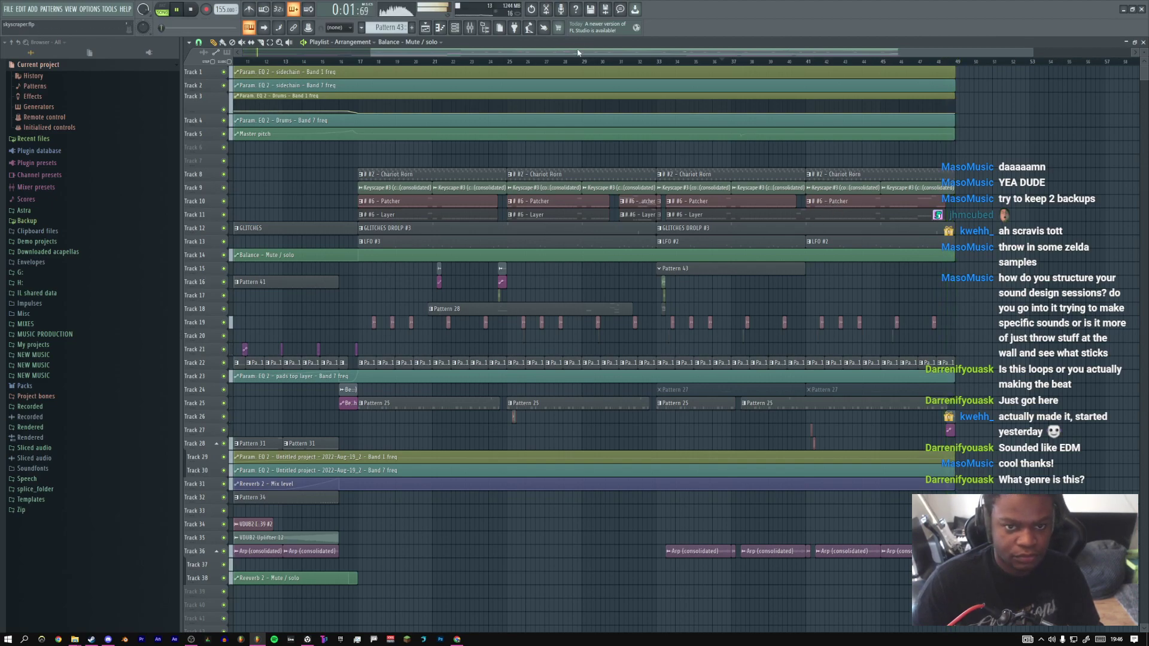
# Move the Fruity Limiter up one slot in the effects chain of the purple LFO mixer track 14
pyautogui.click(470, 30)
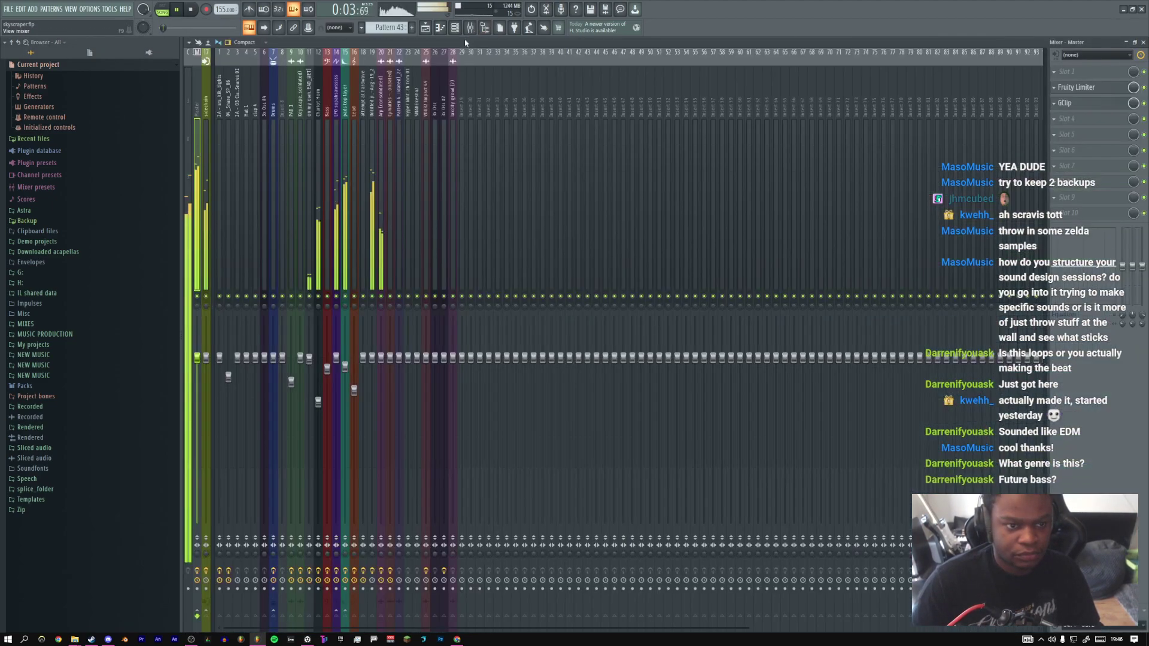
pyautogui.click(337, 115)
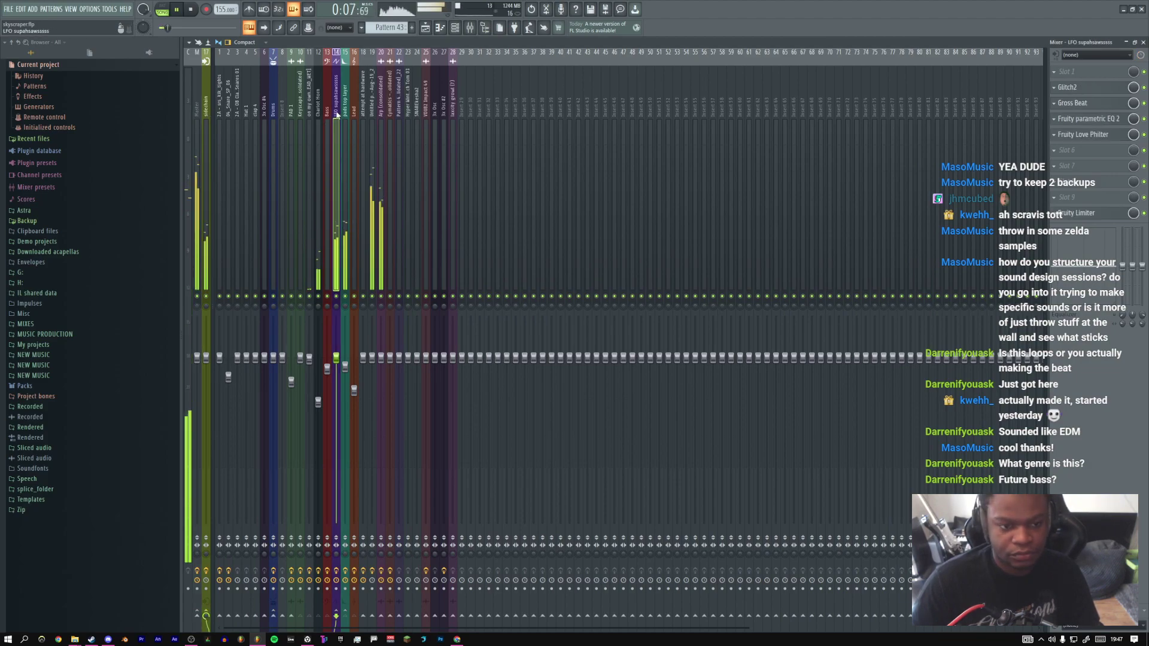
pyautogui.click(1064, 213)
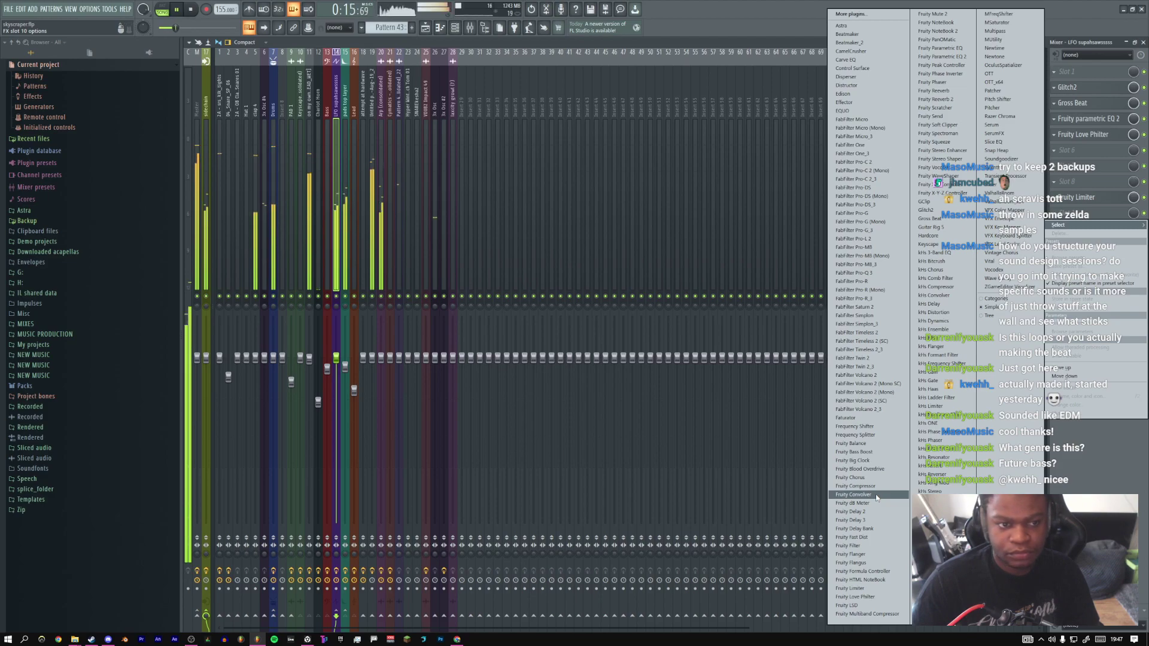
pyautogui.click(343, 116)
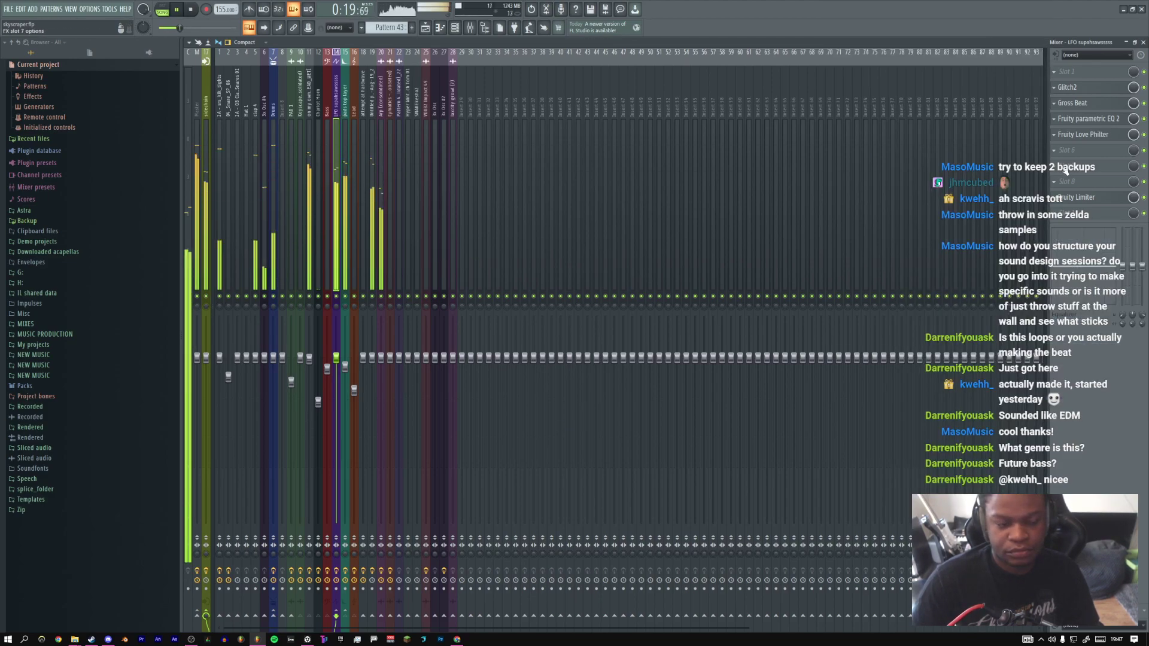
# Return to the playlist and listen through the first drop into the section after bar 33
pyautogui.click(427, 30)
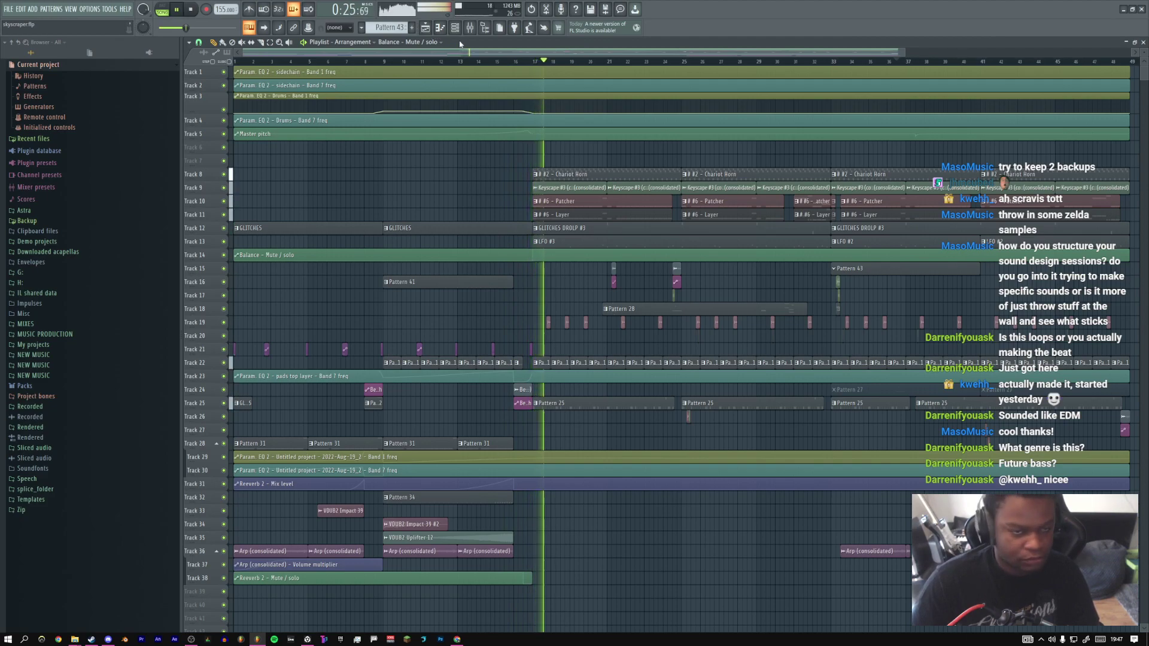
pyautogui.moveTo(906, 52); pyautogui.dragTo(1116, 52)
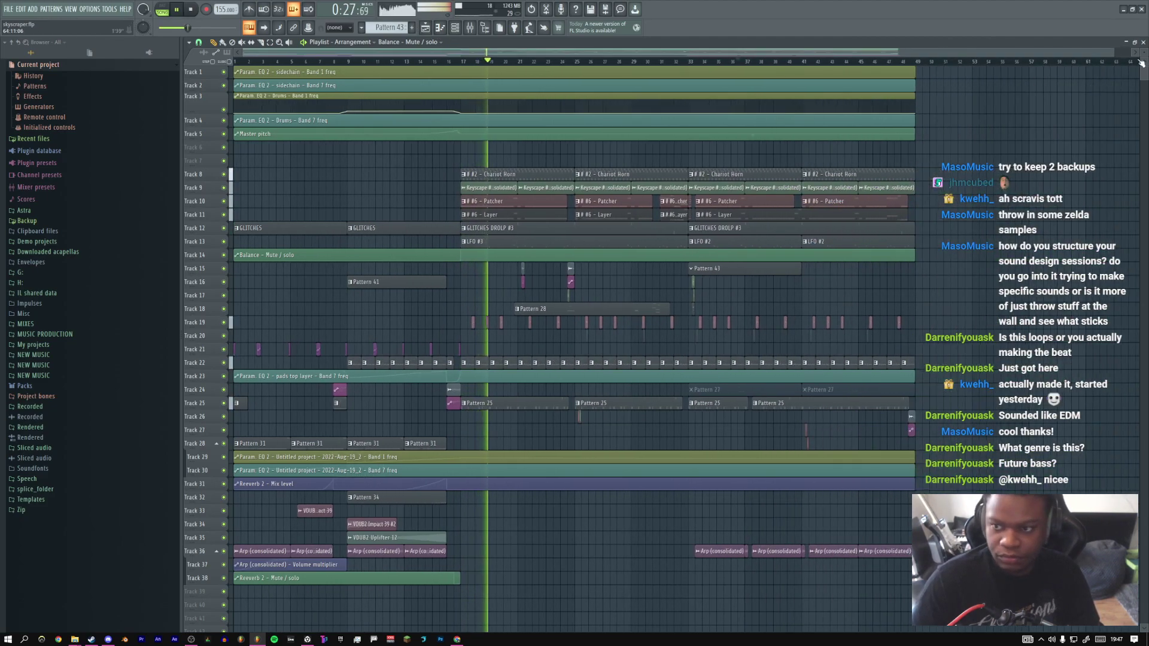
pyautogui.scroll(2, 646, 260)
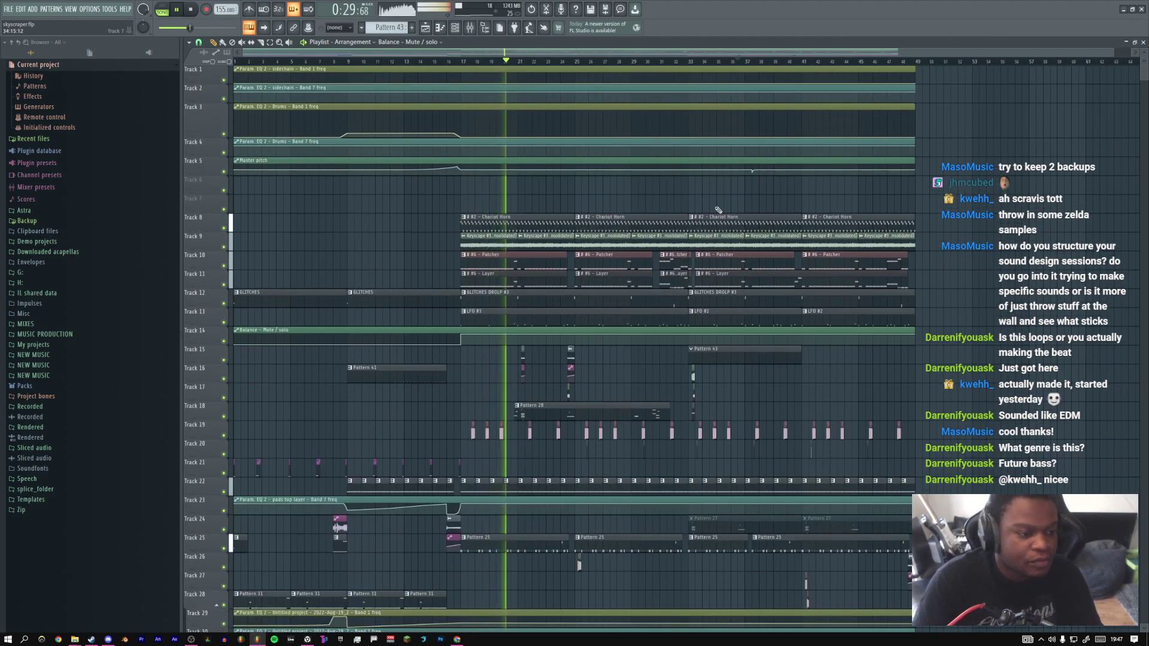
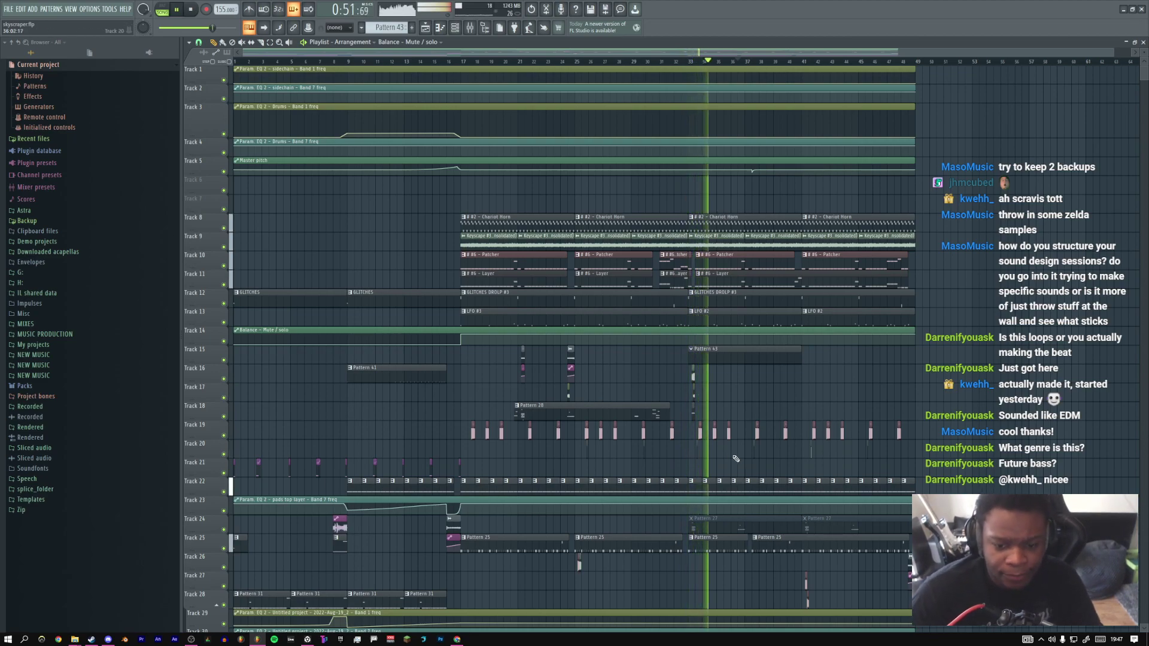
# Focus on the layered growl fill and play it from just after bar 33
pyautogui.moveTo(684, 367); pyautogui.dragTo(709, 399)
pyautogui.rightClick(583, 240)
pyautogui.hotkey('ctrl', 'z')
pyautogui.click(468, 62)
pyautogui.press('space')
# Adjust the modulation level of the hypergrowl_2 audio channel and close its settings
pyautogui.doubleClick(589, 290)
pyautogui.press('space')
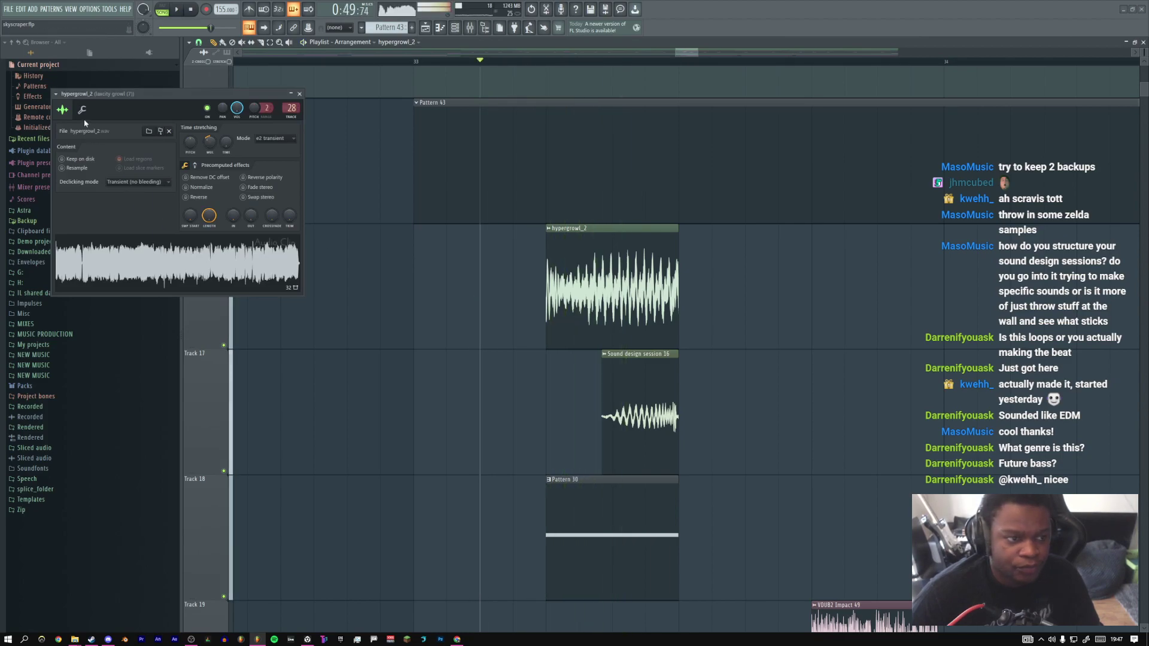
pyautogui.click(82, 110)
pyautogui.moveTo(124, 146)
pyautogui.mouseDown()
pyautogui.moveTo(123, 125)
pyautogui.moveTo(100, 125)
pyautogui.moveTo(110, 145)
pyautogui.mouseUp()
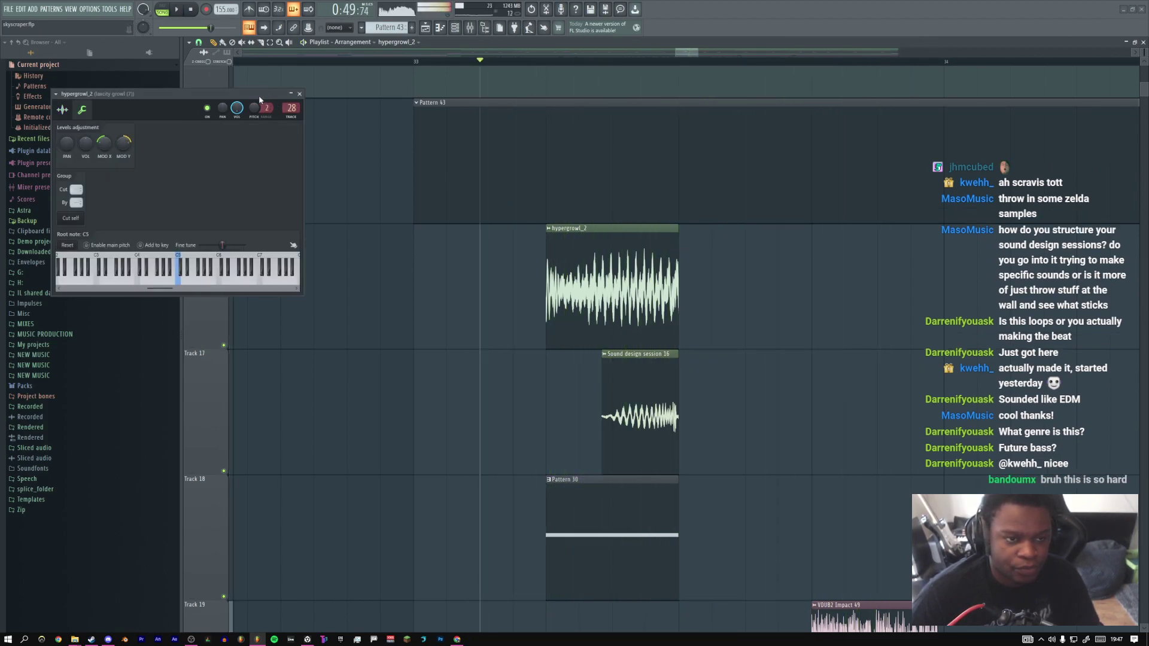
pyautogui.click(300, 93)
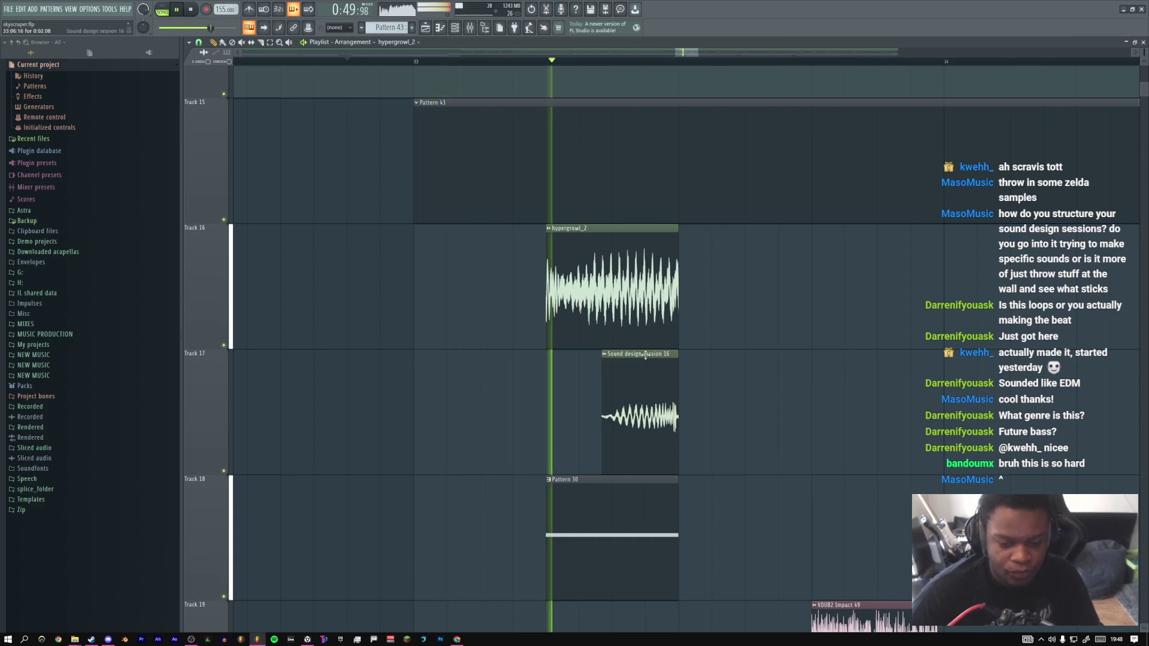
# Replay the growl fill from just before bar 33
pyautogui.press('space')
pyautogui.press('space')
pyautogui.moveTo(623, 526)
pyautogui.mouseDown()
pyautogui.moveTo(677, 511)
pyautogui.moveTo(623, 513)
pyautogui.mouseUp()
pyautogui.press('space')
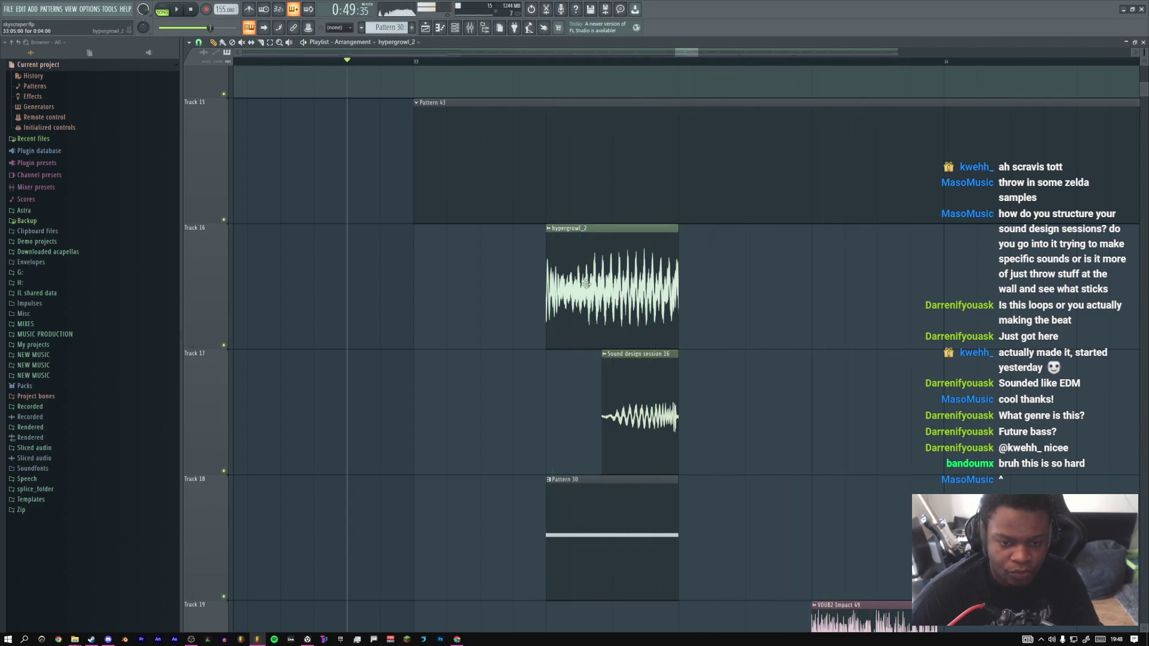
# Try time-stretching the hypergrowl_2 audio shorter and resizing its clip on Track 16 between replays
pyautogui.doubleClick(622, 305)
pyautogui.press('space')
pyautogui.press('space')
pyautogui.press('space')
pyautogui.moveTo(208, 143); pyautogui.dragTo(214, 183)
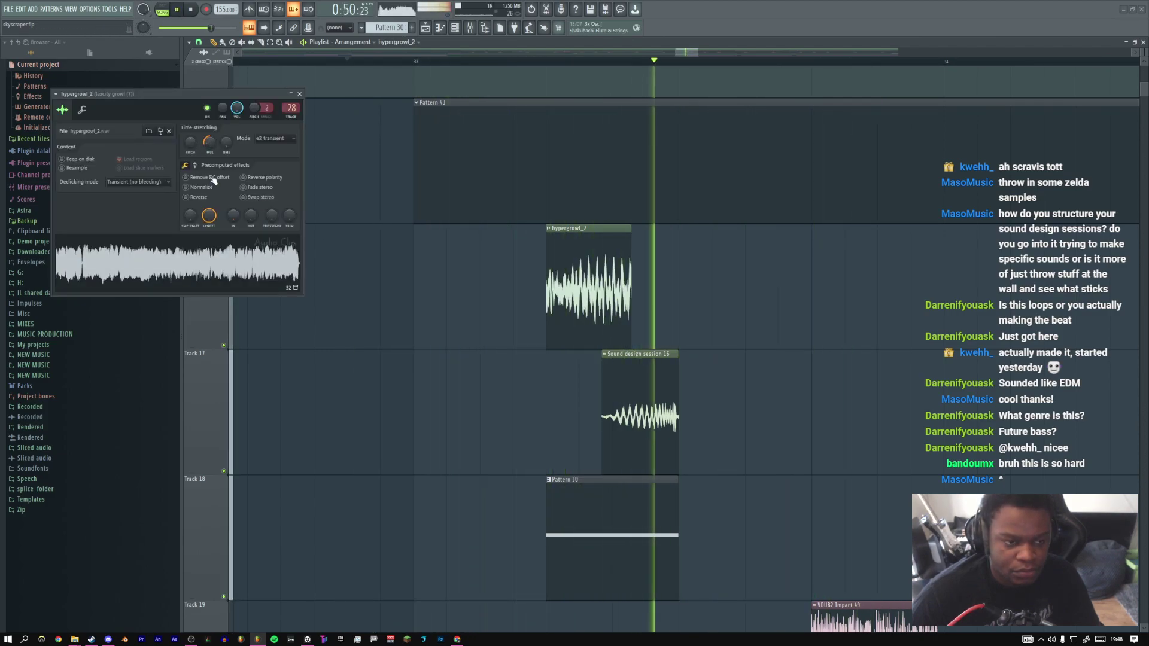
pyautogui.press('space')
pyautogui.press('space')
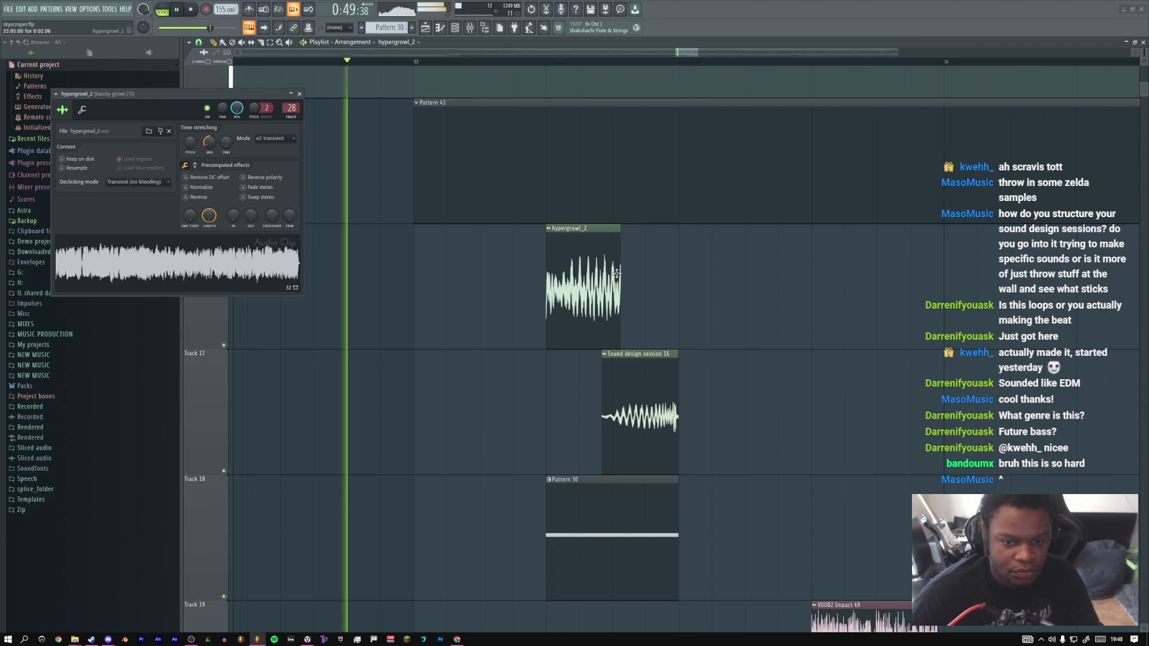
pyautogui.moveTo(619, 301); pyautogui.dragTo(685, 293)
pyautogui.press('space')
# Delete the hypergrowl_2 clip from Track 16 and replay the fill without it
pyautogui.rightClick(643, 273)
pyautogui.press('space')
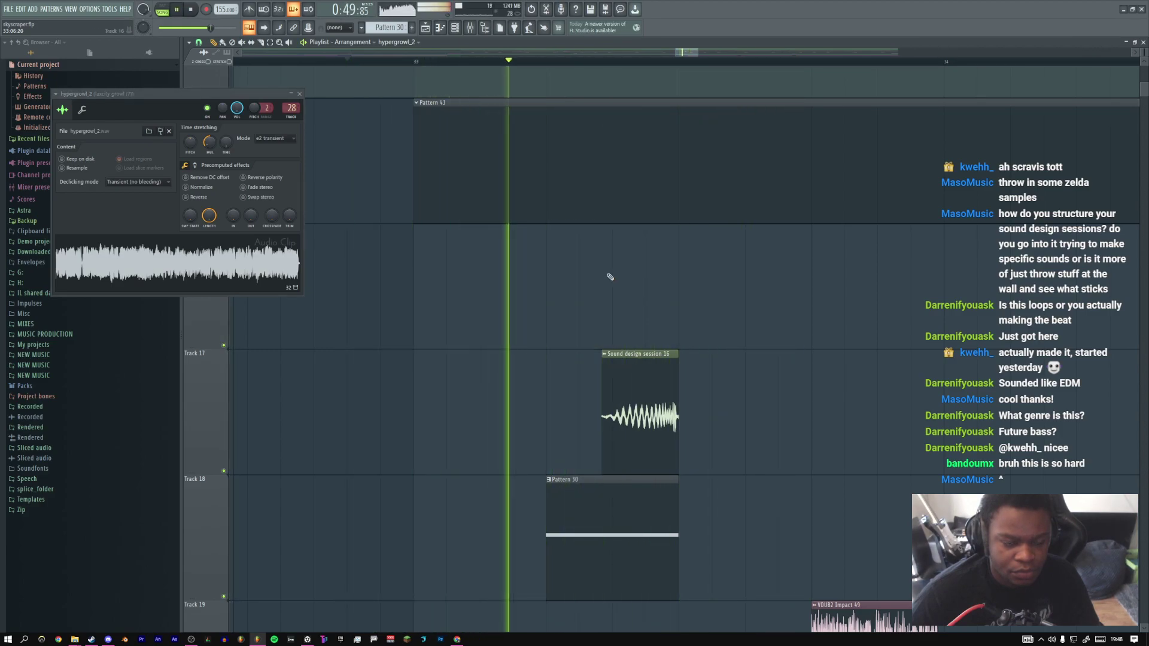
pyautogui.press('space')
pyautogui.press('space')
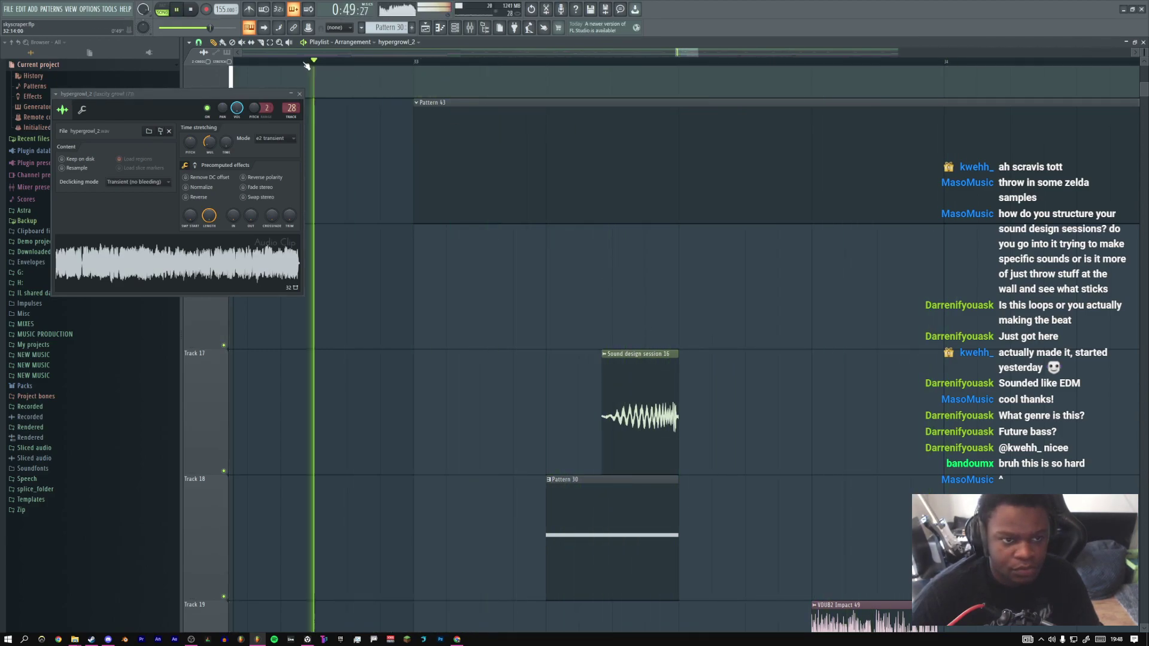
# Close the hypergrowl_2 channel window and open the VDUB2 Short FX folder among the sample packs
pyautogui.click(299, 94)
pyautogui.click(51, 335)
pyautogui.scroll(-3, 62, 424)
pyautogui.click(43, 314)
pyautogui.click(33, 254)
pyautogui.click(52, 304)
pyautogui.click(62, 346)
pyautogui.click(66, 377)
pyautogui.scroll(-3, 78, 359)
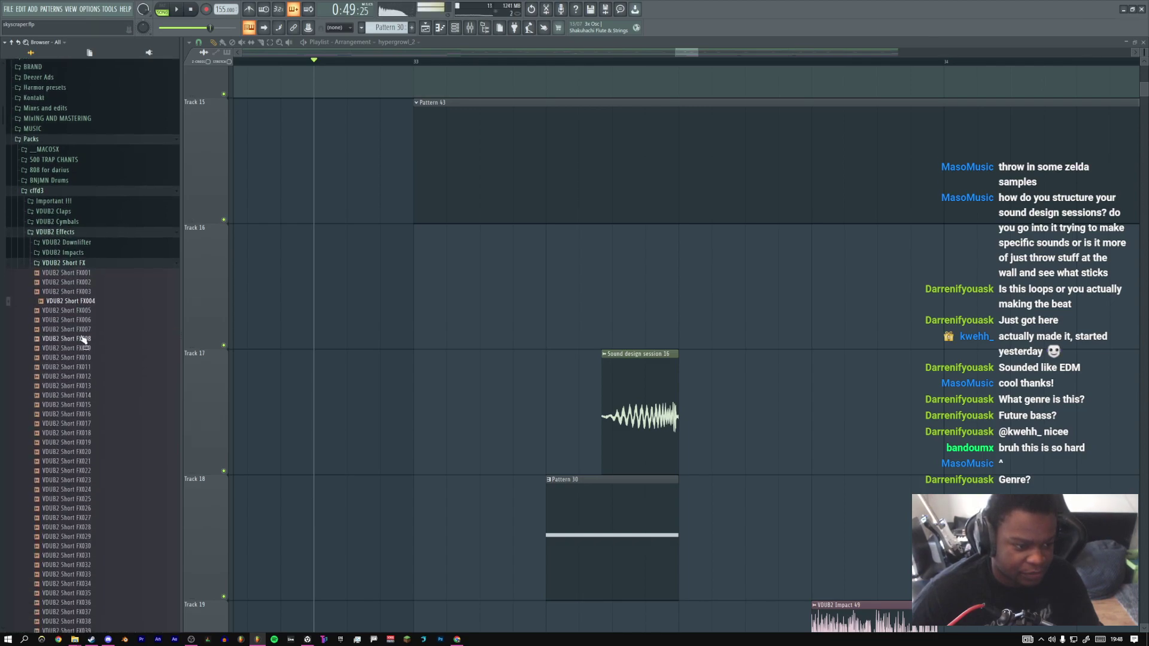
# Audition the VDUB2 Short FX samples for a replacement hit in the fill
pyautogui.click(77, 331)
pyautogui.scroll(-2, 77, 341)
pyautogui.click(75, 330)
pyautogui.click(76, 358)
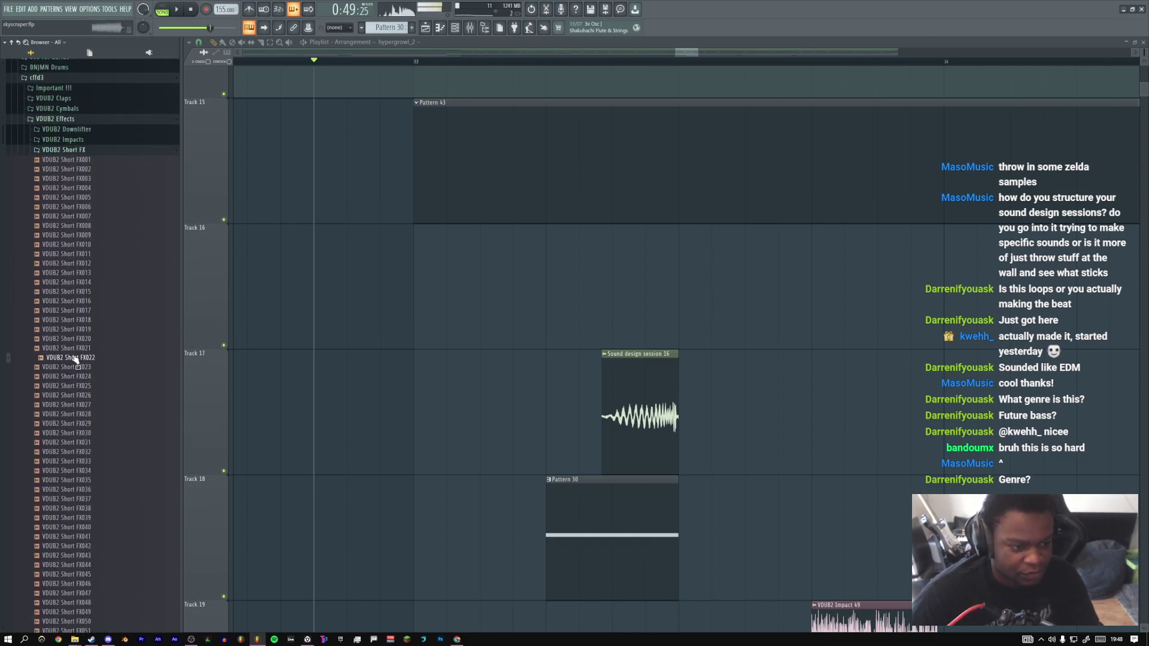
pyautogui.click(76, 366)
pyautogui.scroll(-1, 75, 356)
pyautogui.click(75, 340)
pyautogui.scroll(-2, 75, 358)
pyautogui.scroll(-2, 76, 359)
pyautogui.click(80, 330)
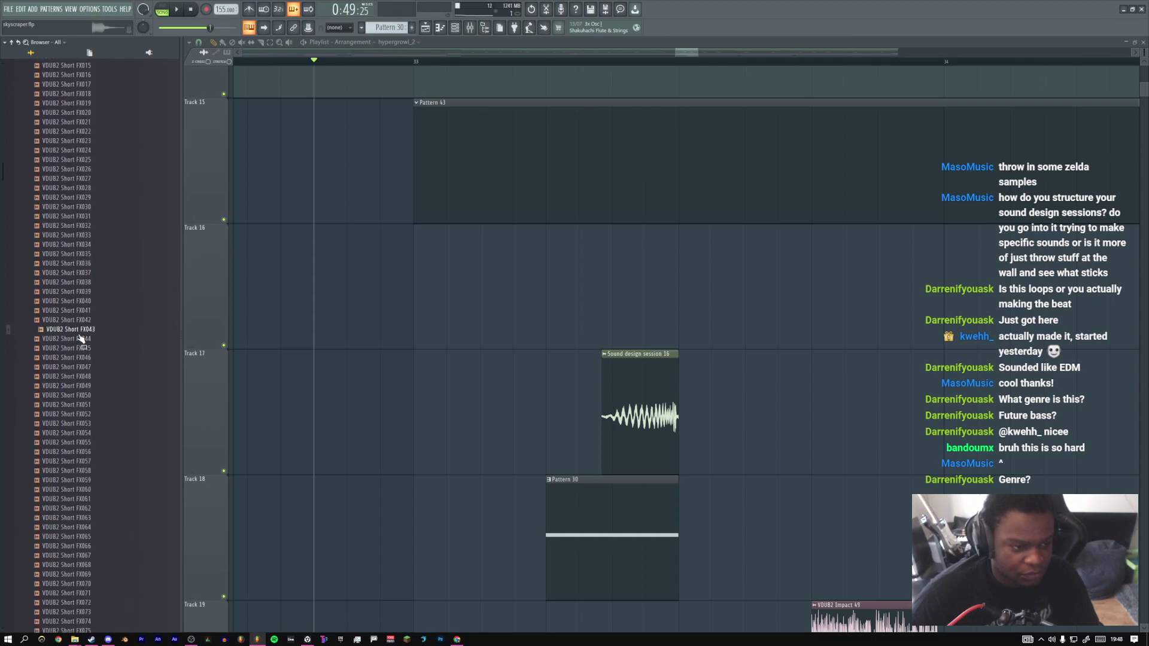
pyautogui.scroll(-3, 75, 362)
pyautogui.click(77, 336)
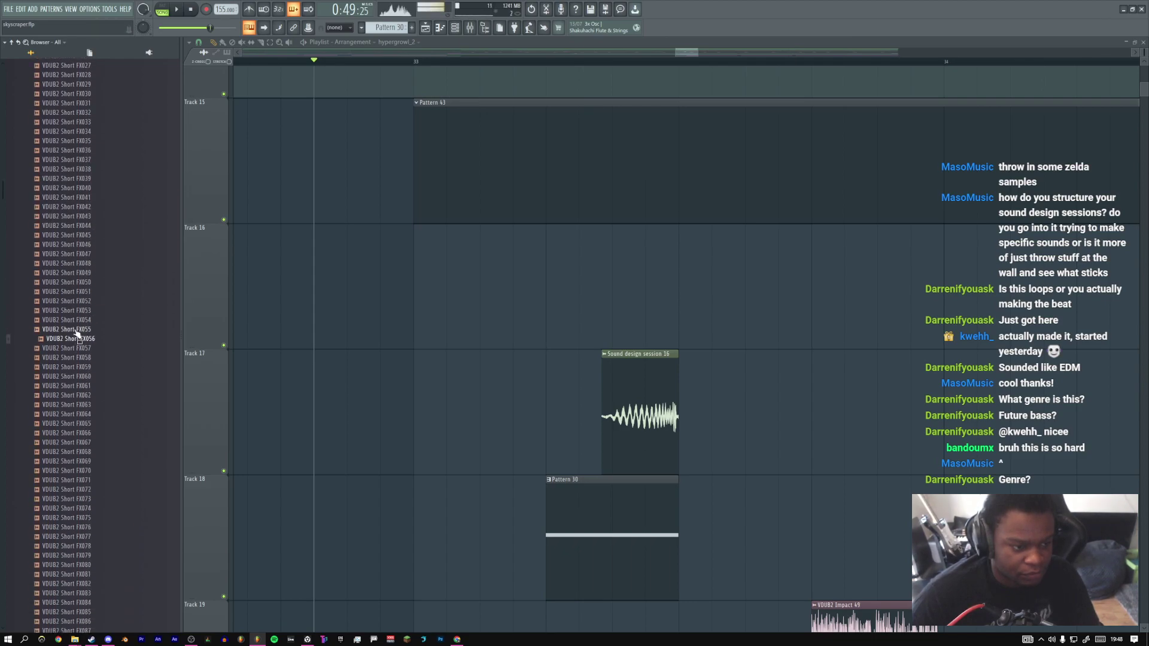
pyautogui.scroll(-3, 73, 376)
pyautogui.click(76, 349)
pyautogui.scroll(-2, 79, 371)
# Place VDUB2 Short FX071 on Track 16 above the Sound design clip, shorten it and play the fill
pyautogui.moveTo(82, 316); pyautogui.dragTo(623, 281)
pyautogui.press('space')
pyautogui.press('space')
pyautogui.moveTo(705, 279); pyautogui.dragTo(662, 279)
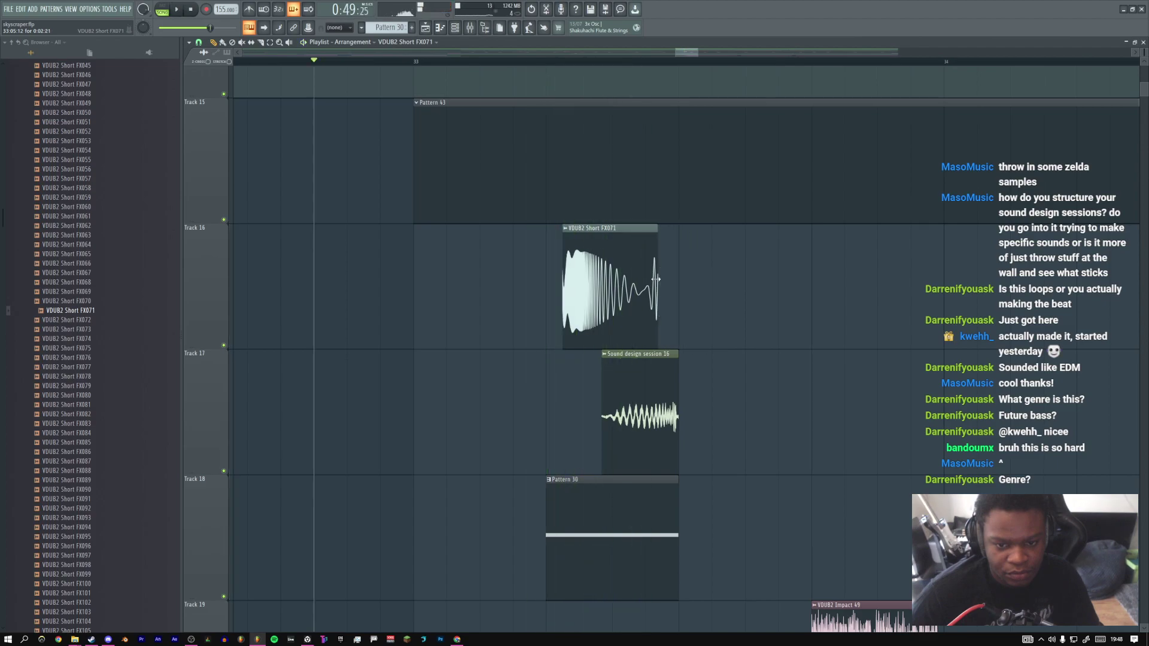
pyautogui.press('space')
pyautogui.press('space')
pyautogui.press('space')
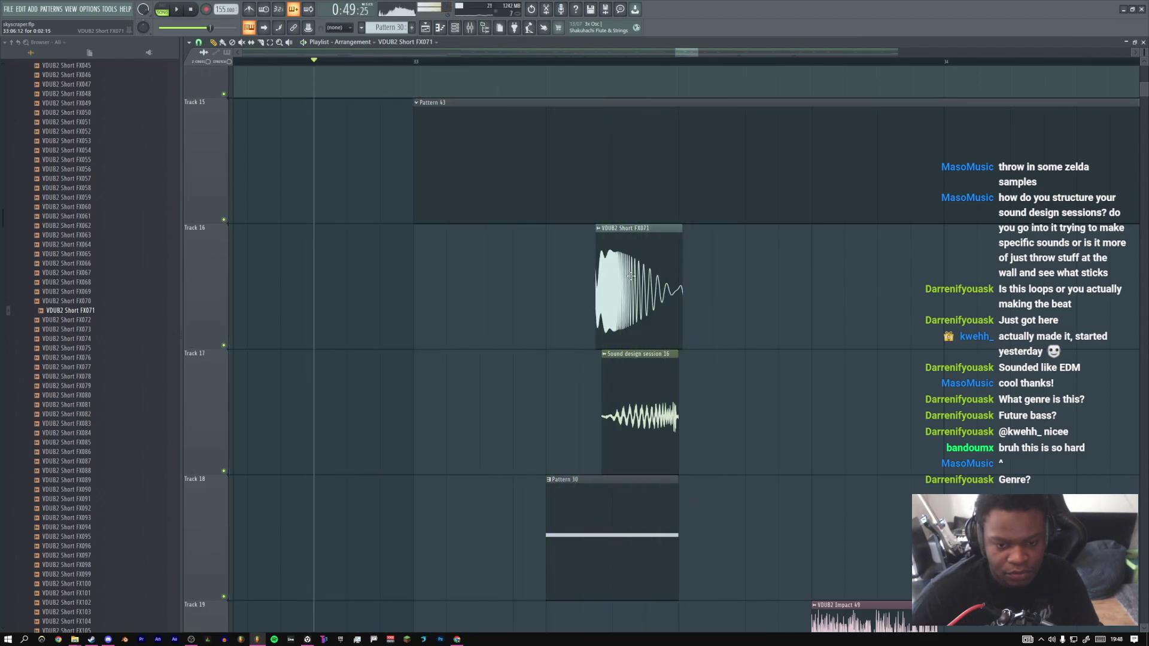
# Move the VDUB2 Short FX071 clip to start at 33:05:00, quantize it and replay the fill
pyautogui.moveTo(592, 279); pyautogui.dragTo(557, 279)
pyautogui.press('space')
pyautogui.press('space')
pyautogui.keyDown('ctrl'); pyautogui.click(605, 277); pyautogui.keyUp('ctrl')
pyautogui.hotkey('ctrl', 'q')
pyautogui.press('space')
pyautogui.press('space')
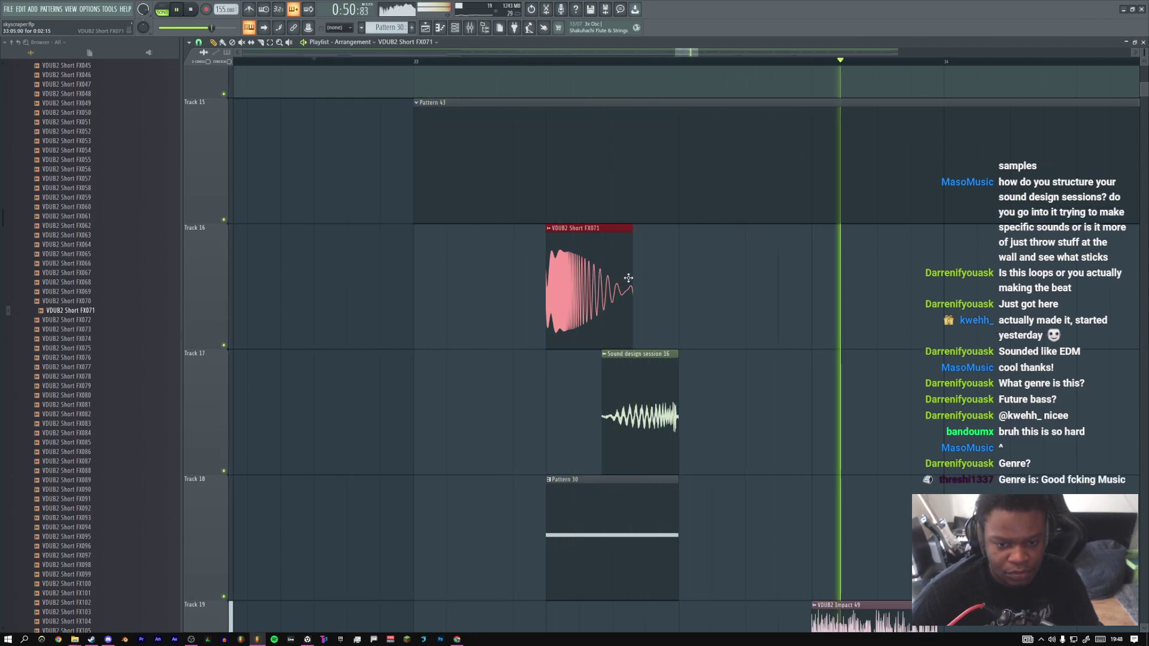
# Slip the audio inside the VDUB2 Short FX071 clip and set the clip's length to 0:02:14 while replaying the fill
pyautogui.moveTo(633, 278); pyautogui.dragTo(621, 278)
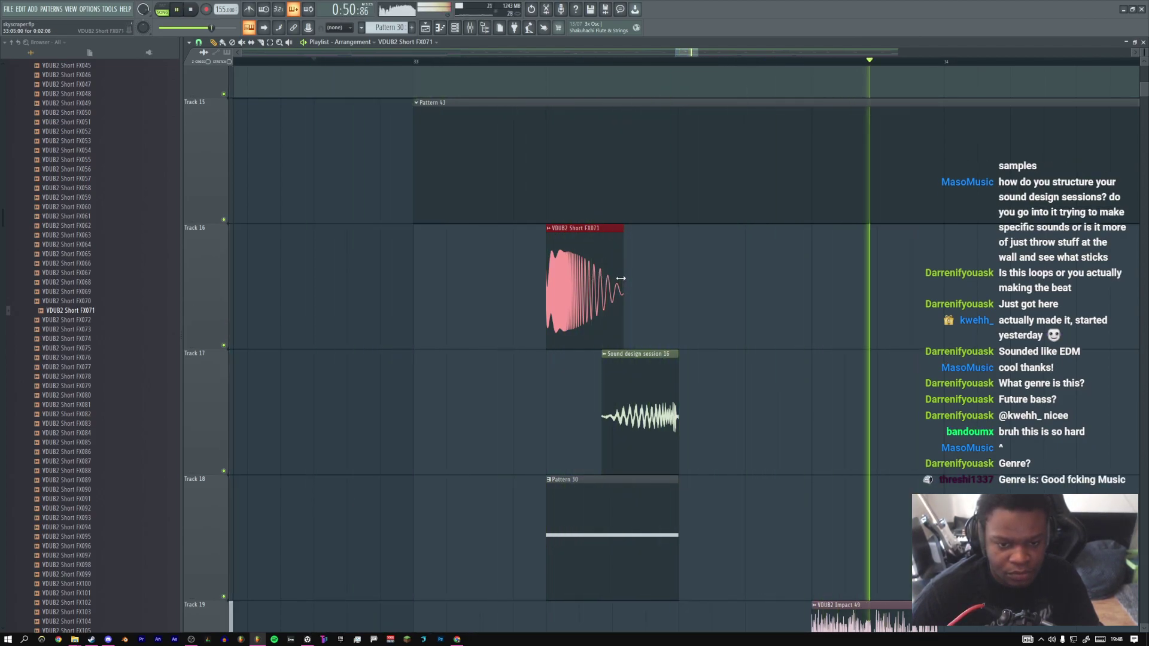
pyautogui.rightClick(658, 302)
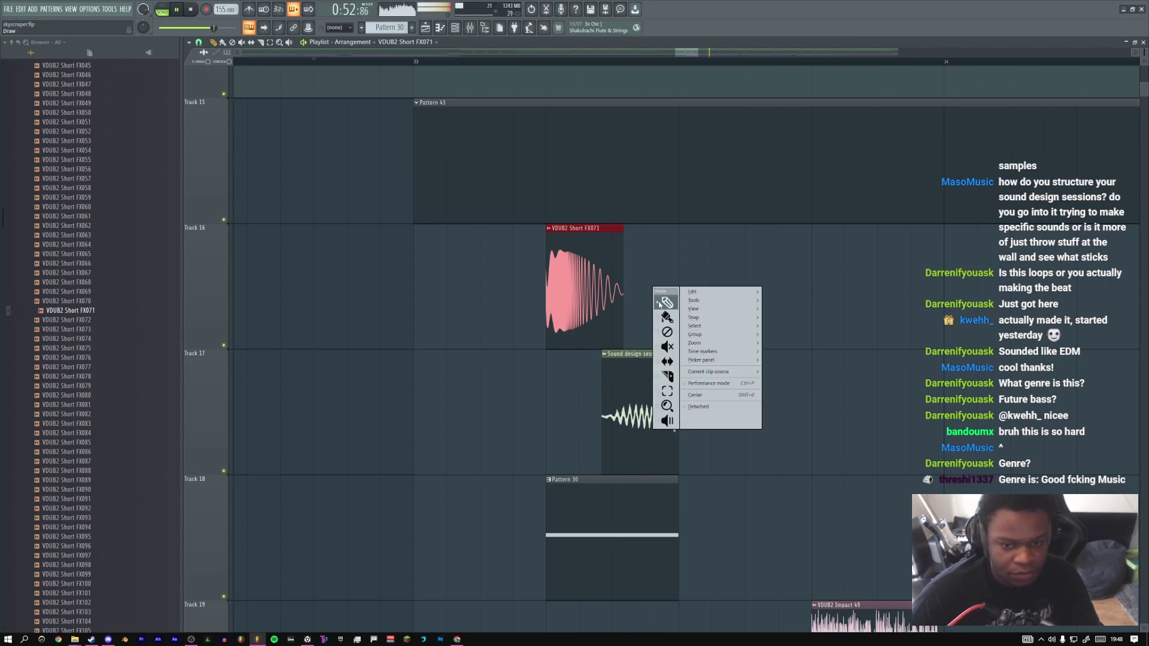
pyautogui.click(667, 361)
pyautogui.moveTo(595, 280)
pyautogui.mouseDown()
pyautogui.moveTo(581, 280)
pyautogui.moveTo(679, 272)
pyautogui.moveTo(630, 274)
pyautogui.mouseUp()
pyautogui.rightClick(637, 280)
pyautogui.click(645, 288)
pyautogui.press('space')
pyautogui.press('space')
pyautogui.press('space')
pyautogui.rightClick(654, 286)
pyautogui.press('space')
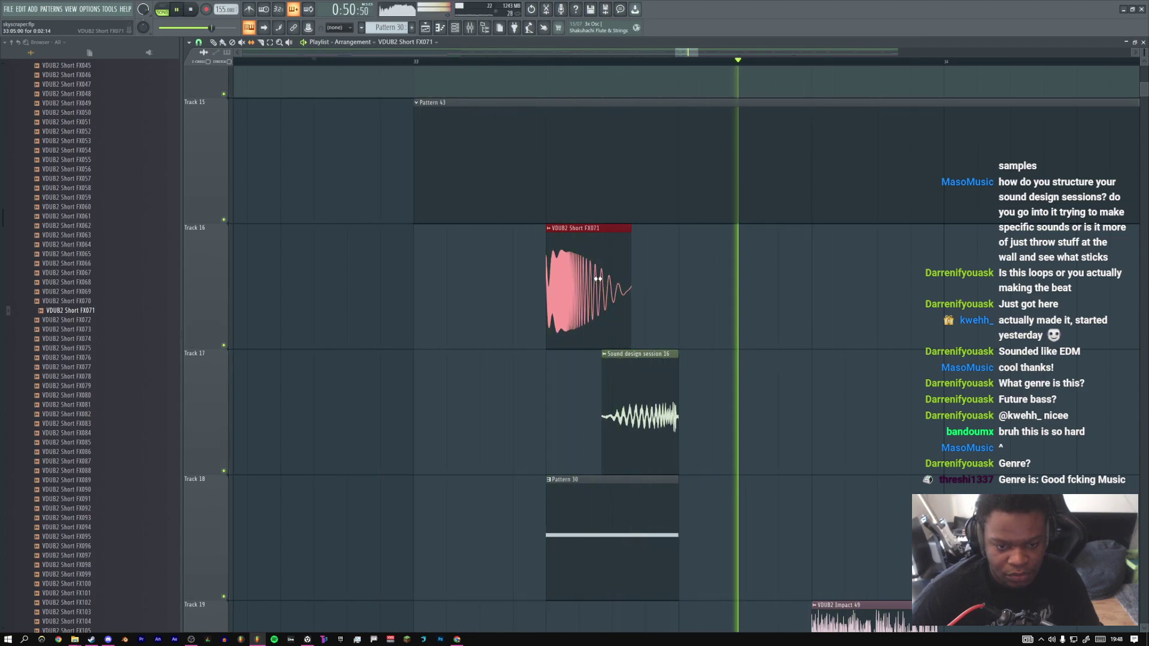
pyautogui.press('space')
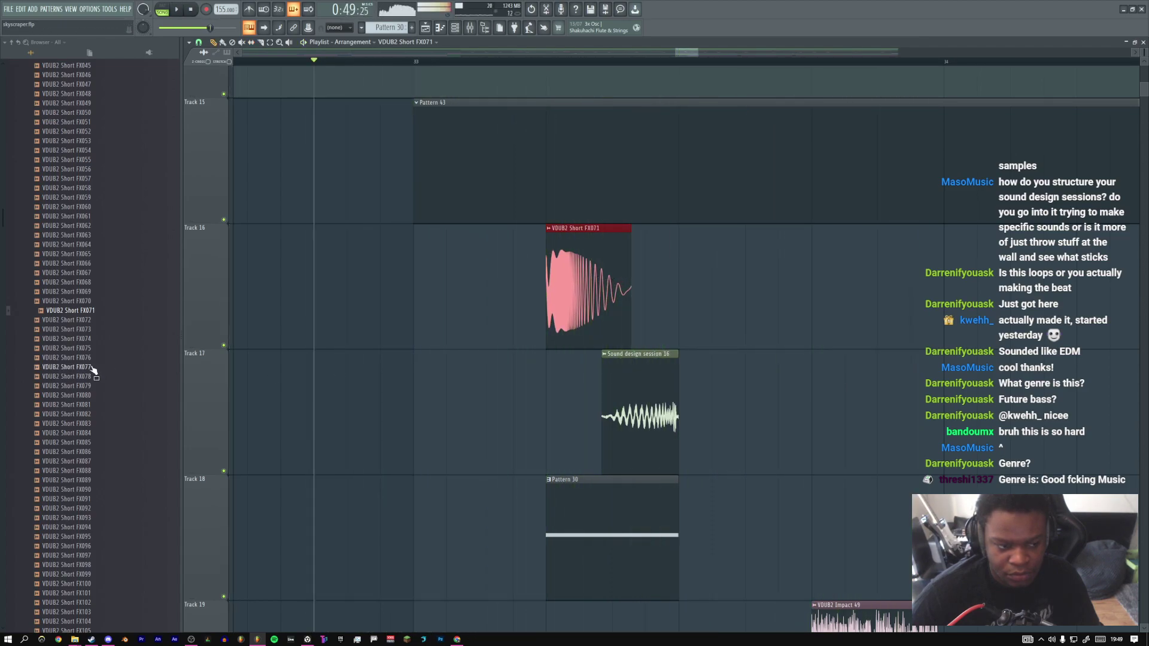
# Audition further VDUB2 Short FX samples, including VDUB2 Short FX097
pyautogui.scroll(-3, 87, 402)
pyautogui.click(85, 384)
pyautogui.click(85, 393)
pyautogui.scroll(-4, 95, 391)
# Show the whole arrangement again and listen to the first drop from about bar 16
pyautogui.keyDown('ctrl'); pyautogui.rightClick(354, 345); pyautogui.keyUp('ctrl')
pyautogui.press('space')
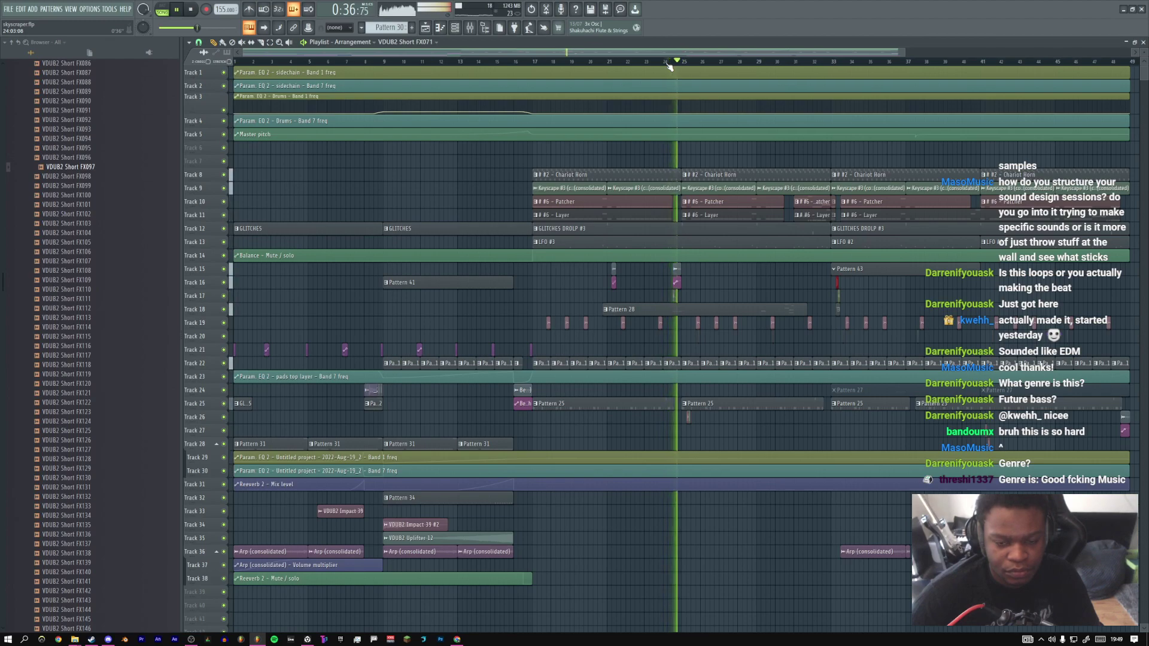
pyautogui.moveTo(1145, 64); pyautogui.dragTo(1145, 74)
pyautogui.click(524, 63)
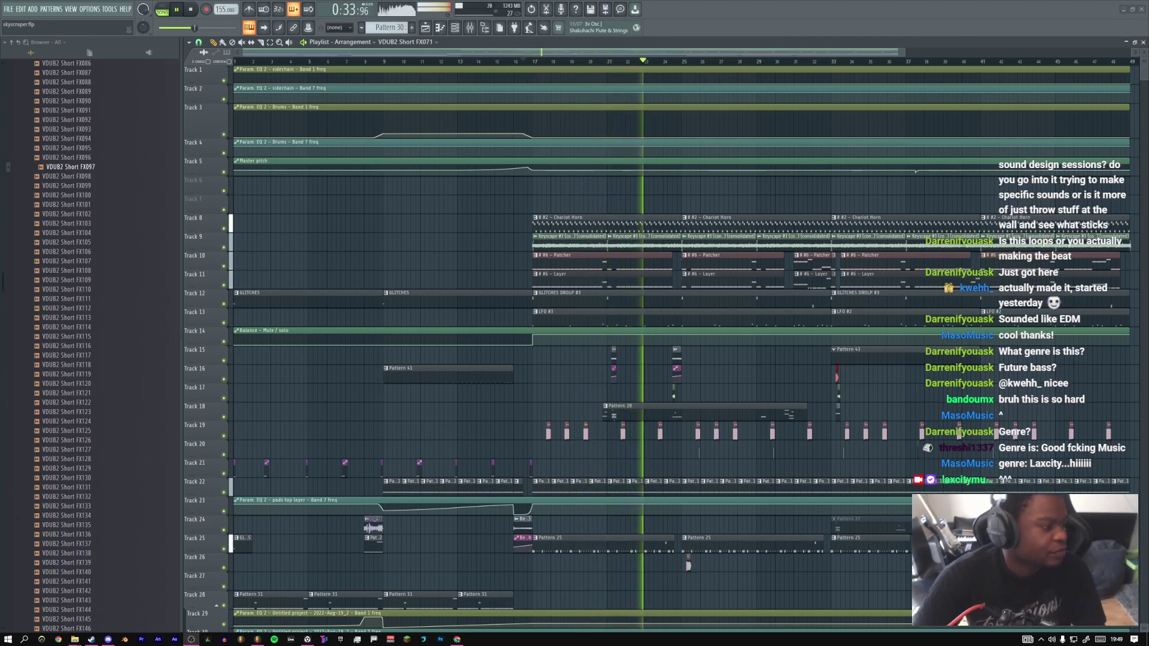
pyautogui.press('space')
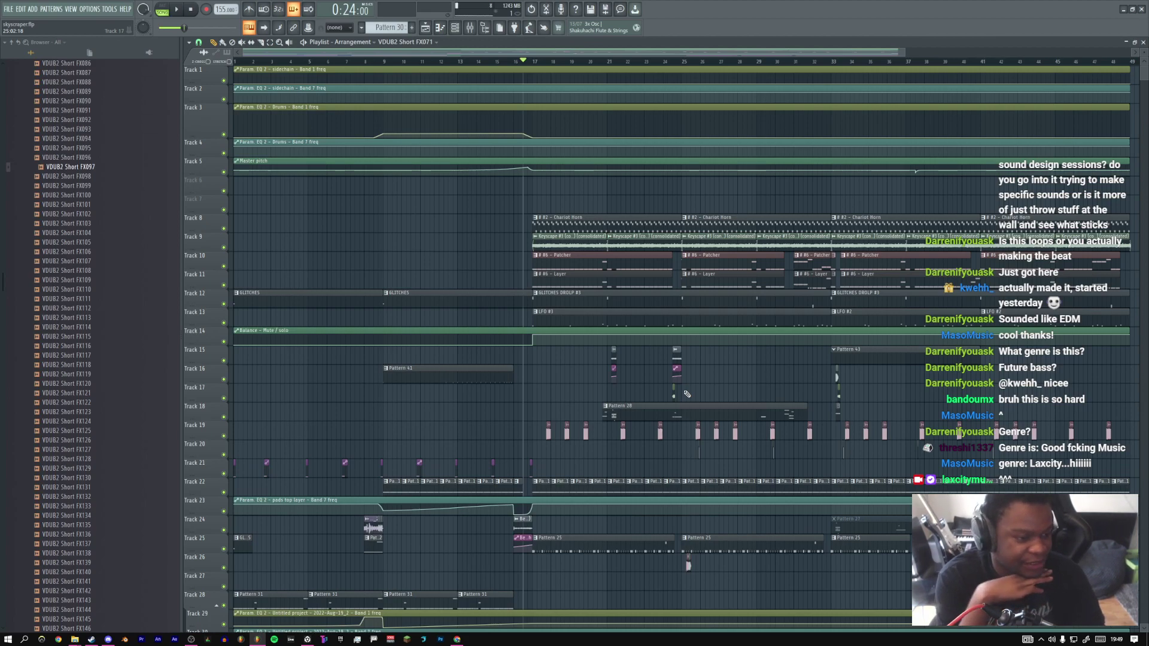
pyautogui.press('space')
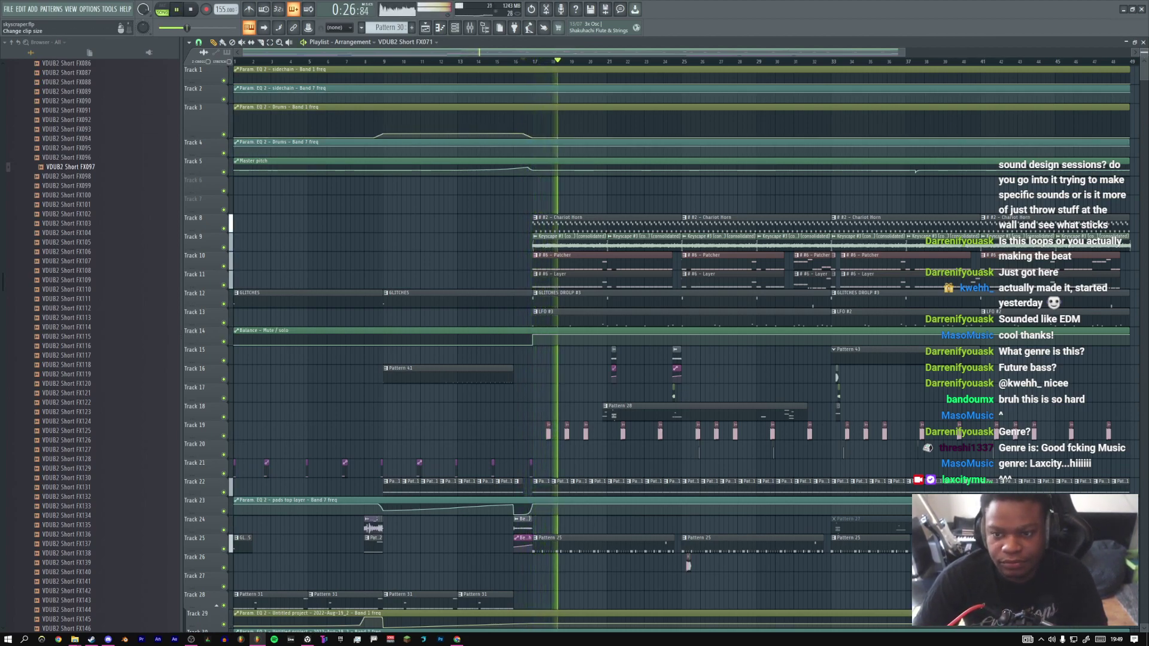
pyautogui.moveTo(1144, 54); pyautogui.dragTo(1144, 52)
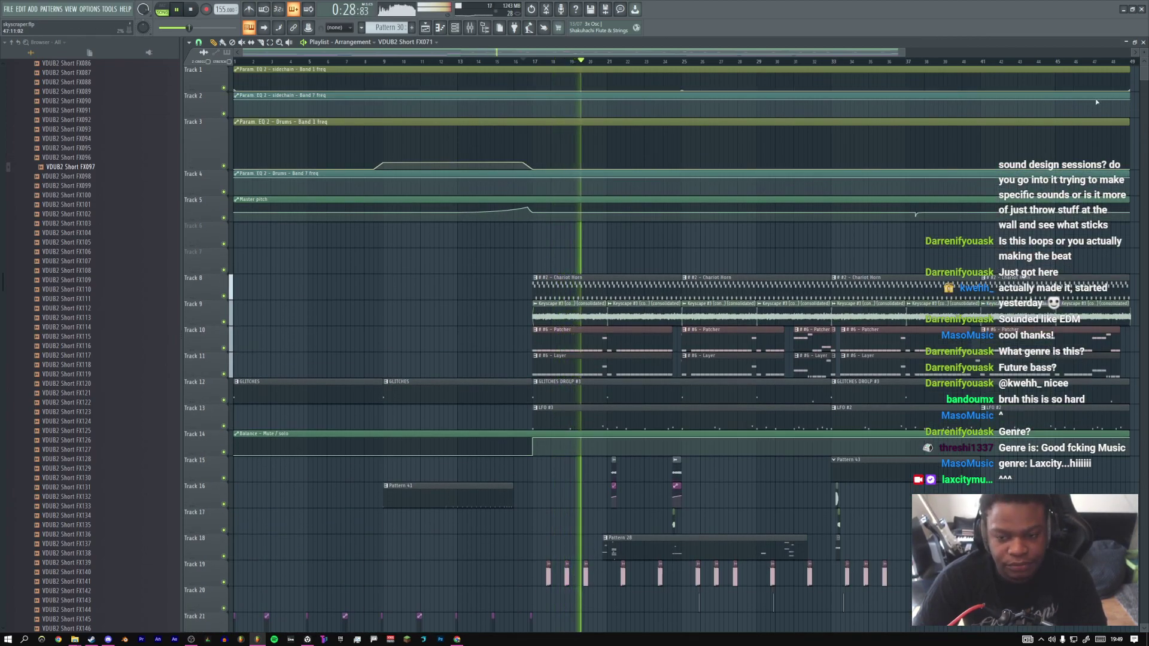
# Place VDUB2 Short FX071 hits on Track 20 under the Track 19 impacts near the ends of bars 17 to 20
pyautogui.scroll(-1, 701, 247)
pyautogui.scroll(-3, 701, 247)
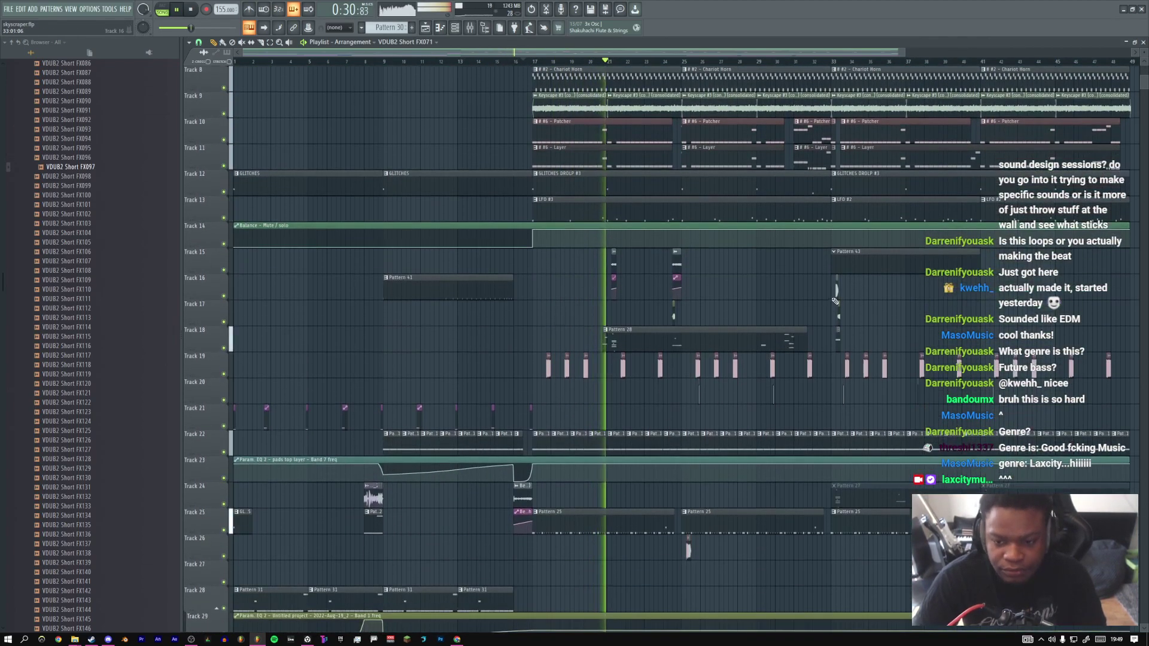
pyautogui.press('space')
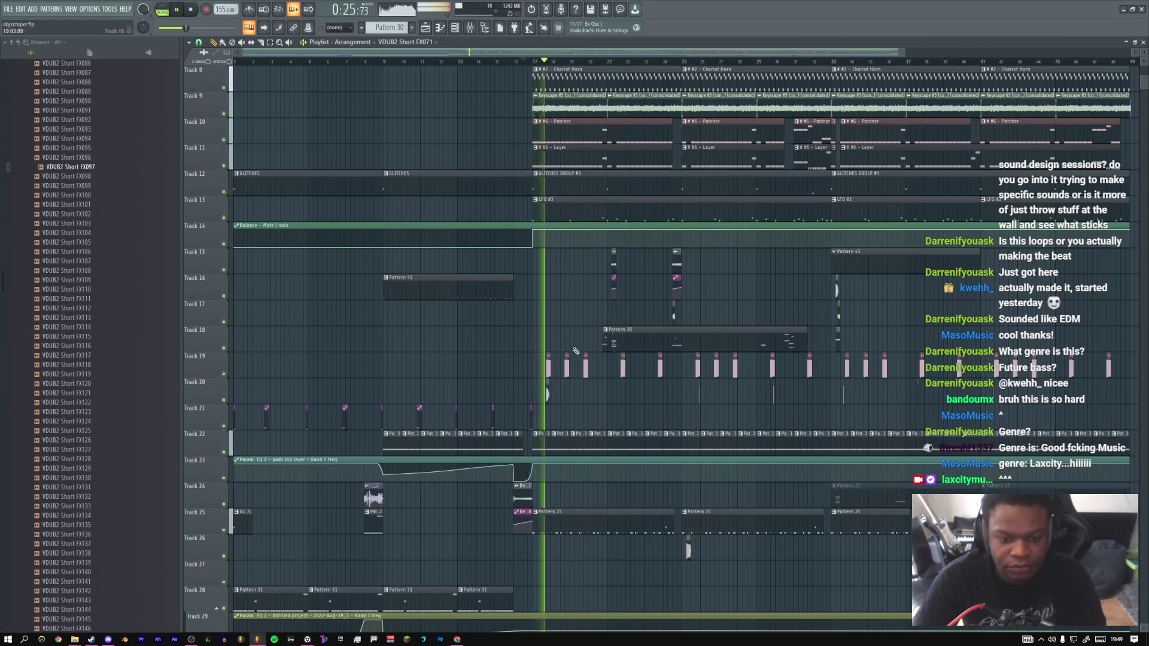
pyautogui.click(565, 394)
pyautogui.moveTo(573, 392)
pyautogui.mouseDown()
pyautogui.moveTo(544, 397)
pyautogui.moveTo(584, 389)
pyautogui.mouseUp()
pyautogui.press('space')
pyautogui.press('space')
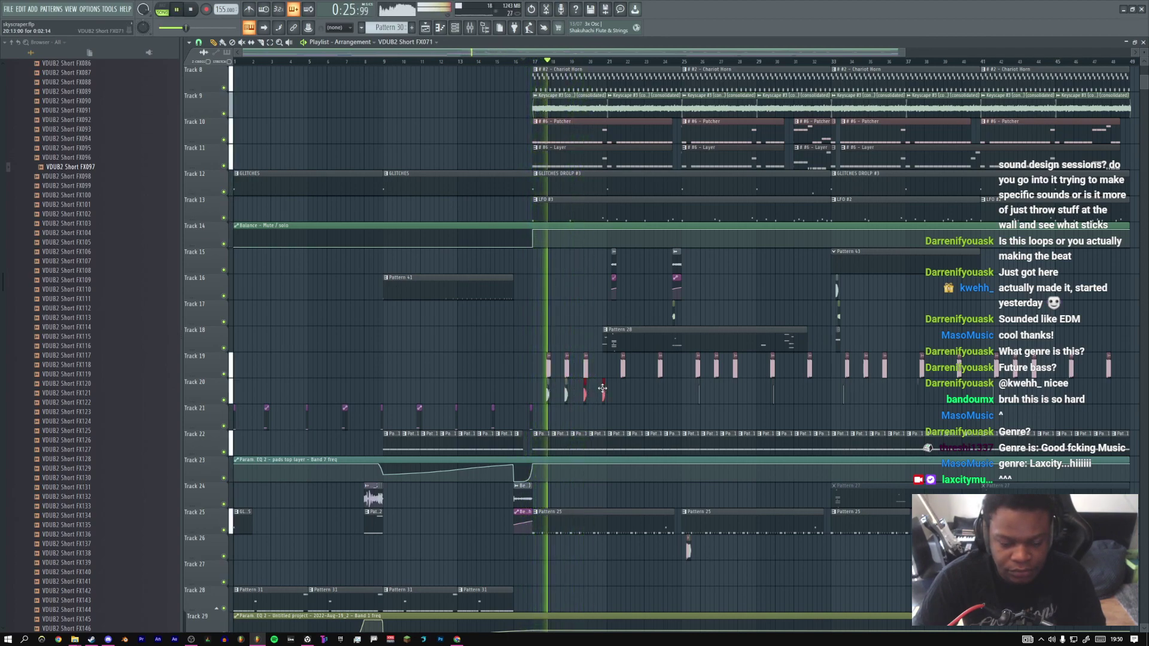
# Insert an empty track directly below the impacts and move the VDUB2 Short FX071 hits up onto it
pyautogui.rightClick(210, 394)
pyautogui.click(231, 393)
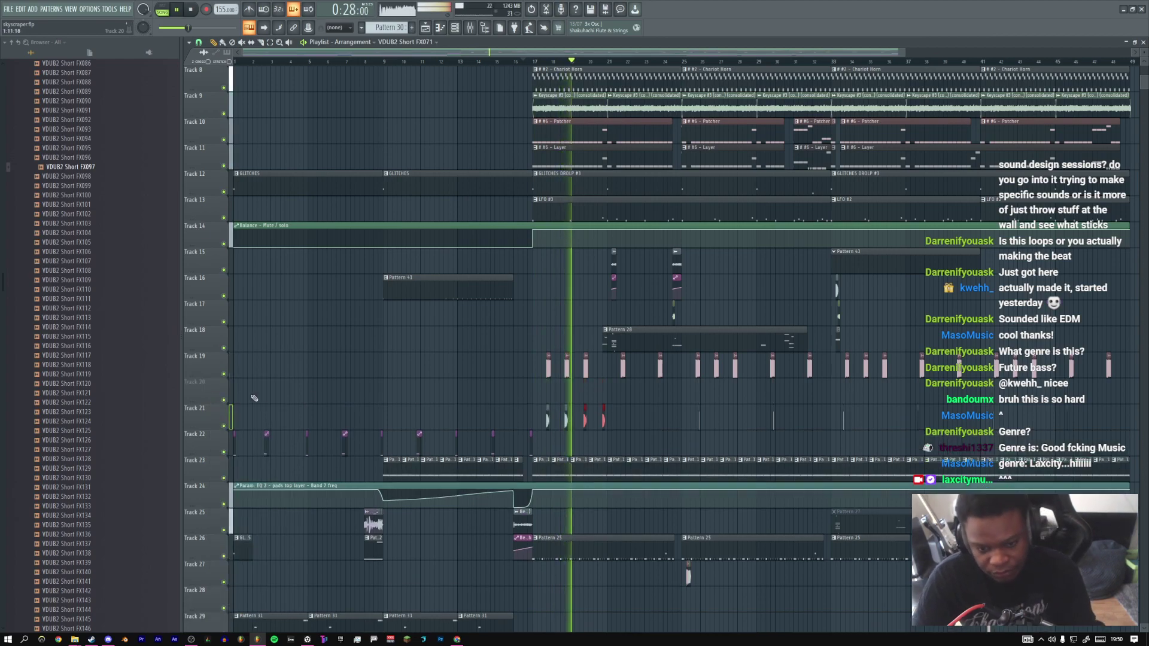
pyautogui.moveTo(625, 419); pyautogui.dragTo(523, 418)
pyautogui.hotkey('shift', 'Up')
# Delete the extra VDUB2 Short FX071 hits on Track 20 and make the remaining one near bar 17 a unique clip
pyautogui.rightClick(605, 395)
pyautogui.press('space')
pyautogui.click(547, 382)
pyautogui.click(573, 472)
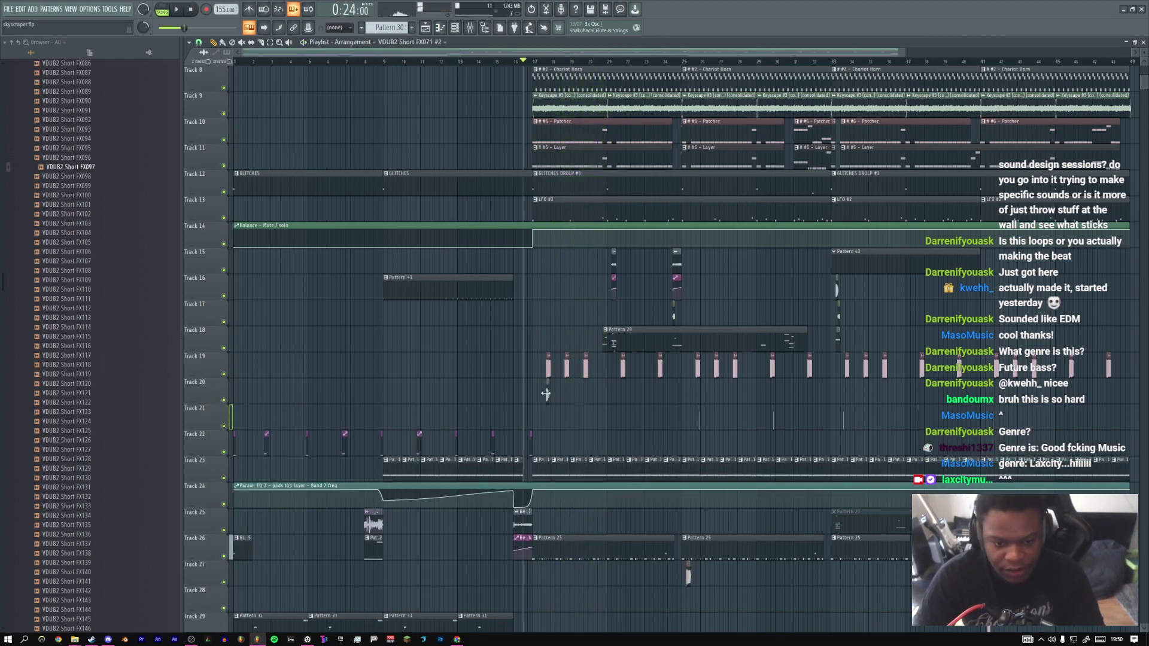
# Shorten the VDUB2 Short FX071 #2 sample with the time-stretch multiplier and lower its channel volume to 55%
pyautogui.doubleClick(548, 393)
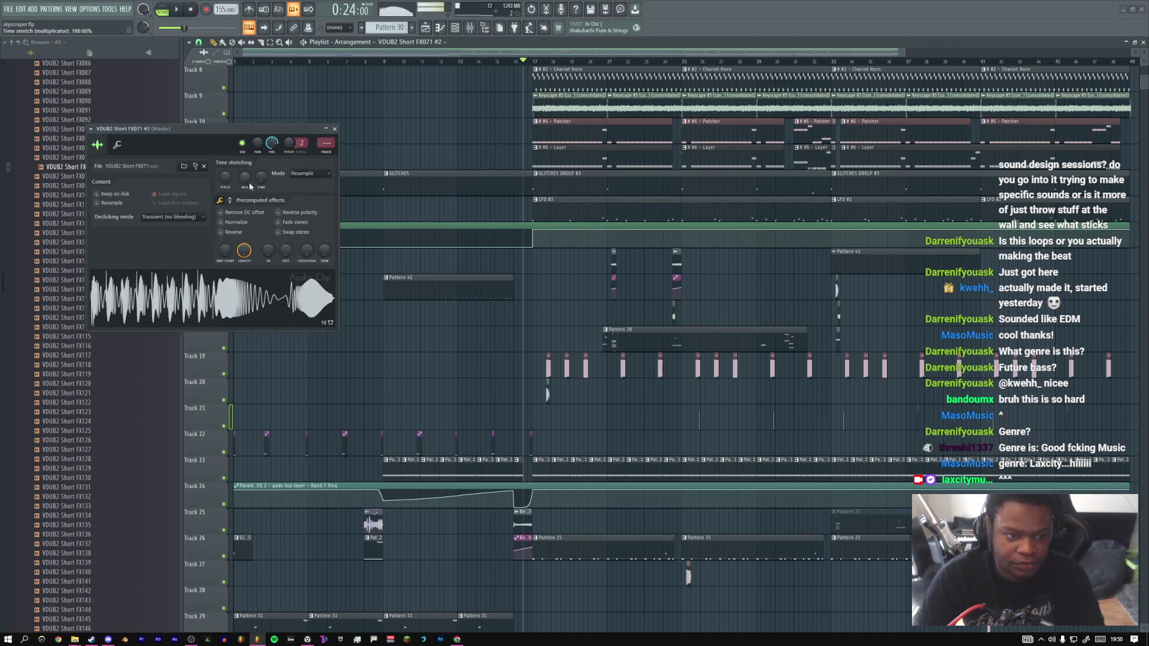
pyautogui.press('space')
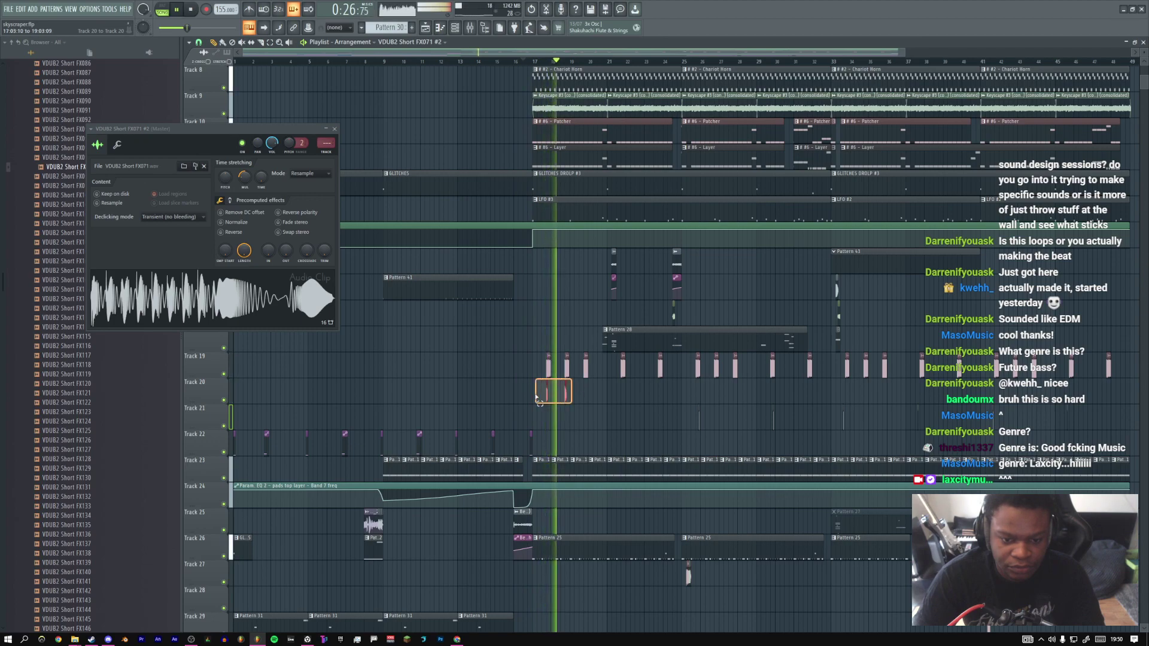
pyautogui.press('space')
pyautogui.press('space')
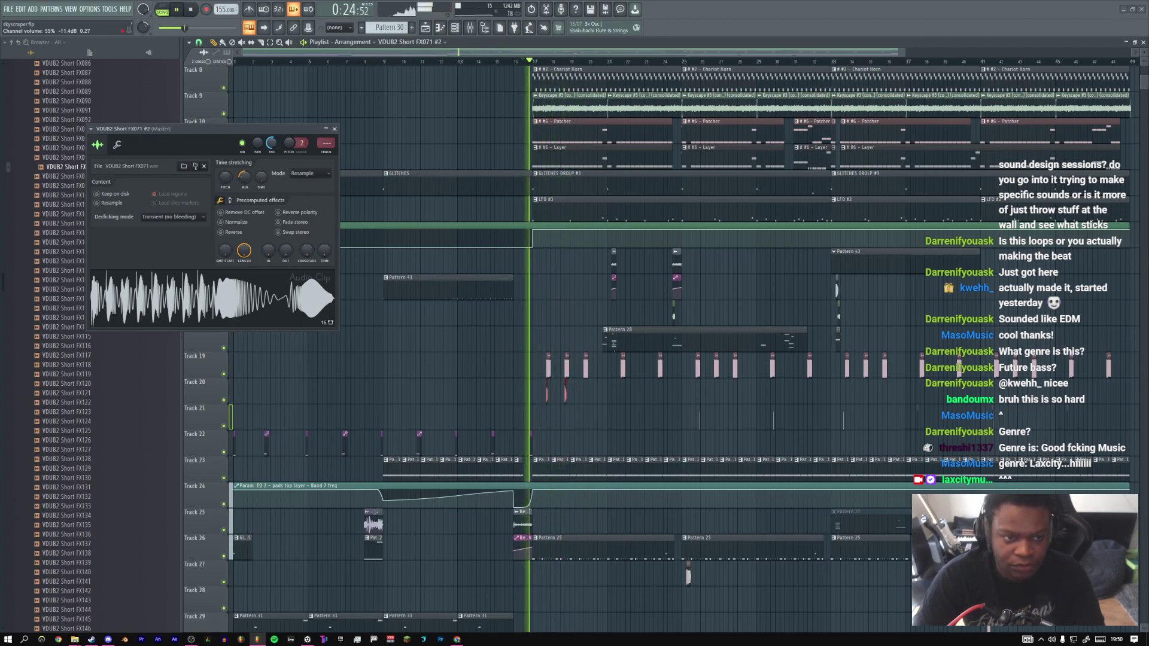
# Copy the VDUB2 Short FX071 #2 hit on Track 20 under the remaining impacts from bar 19 through bar 31
pyautogui.click(584, 395)
pyautogui.click(602, 395)
pyautogui.moveTo(619, 393); pyautogui.dragTo(530, 399)
pyautogui.rightClick(602, 395)
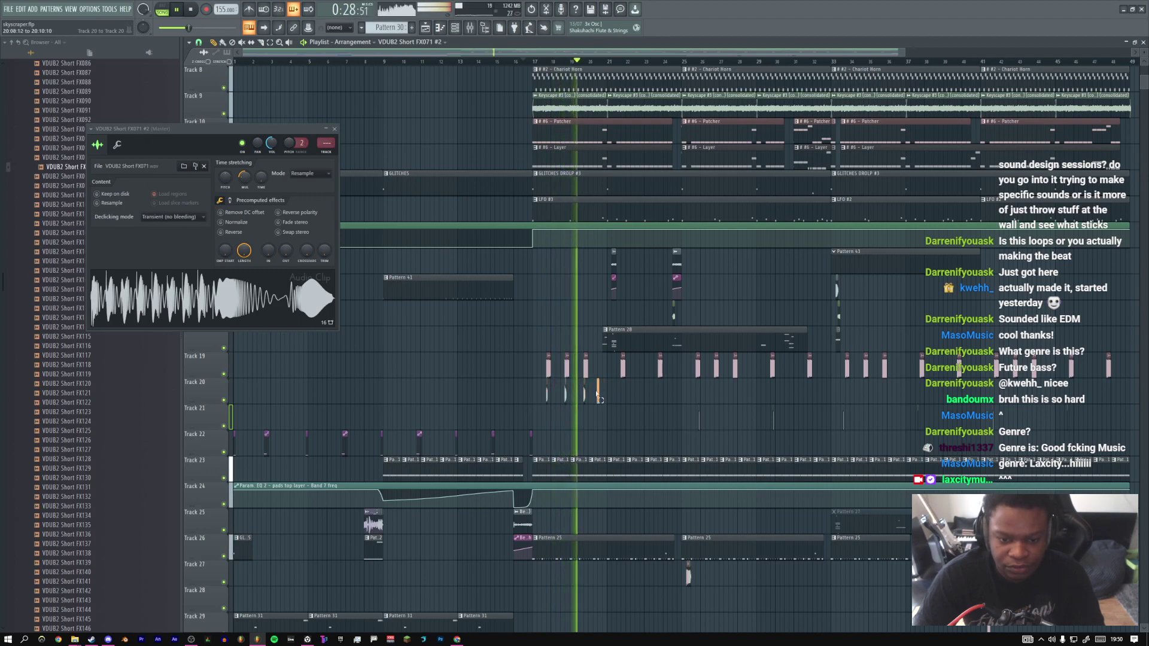
pyautogui.click(621, 395)
pyautogui.click(658, 395)
pyautogui.moveTo(680, 395); pyautogui.dragTo(530, 400)
pyautogui.hotkey('ctrl', 'b')
pyautogui.moveTo(665, 391); pyautogui.dragTo(698, 390)
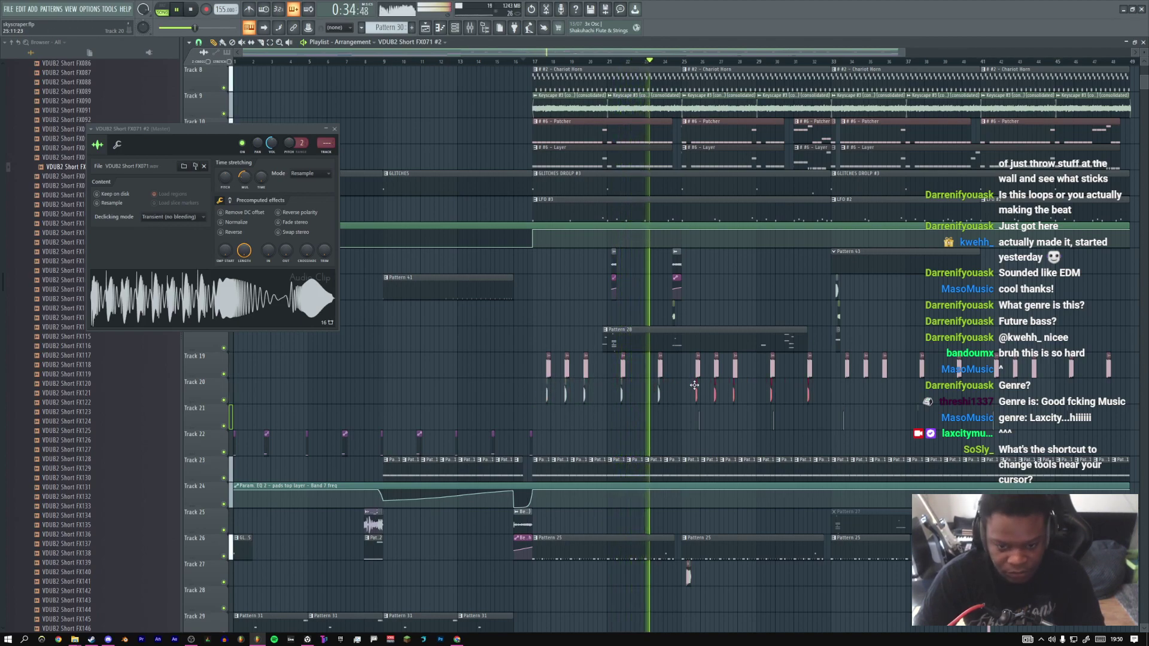
# Listen closely around bar 23, delete the short FX hit under its impact, and close the sample's settings
pyautogui.press('space')
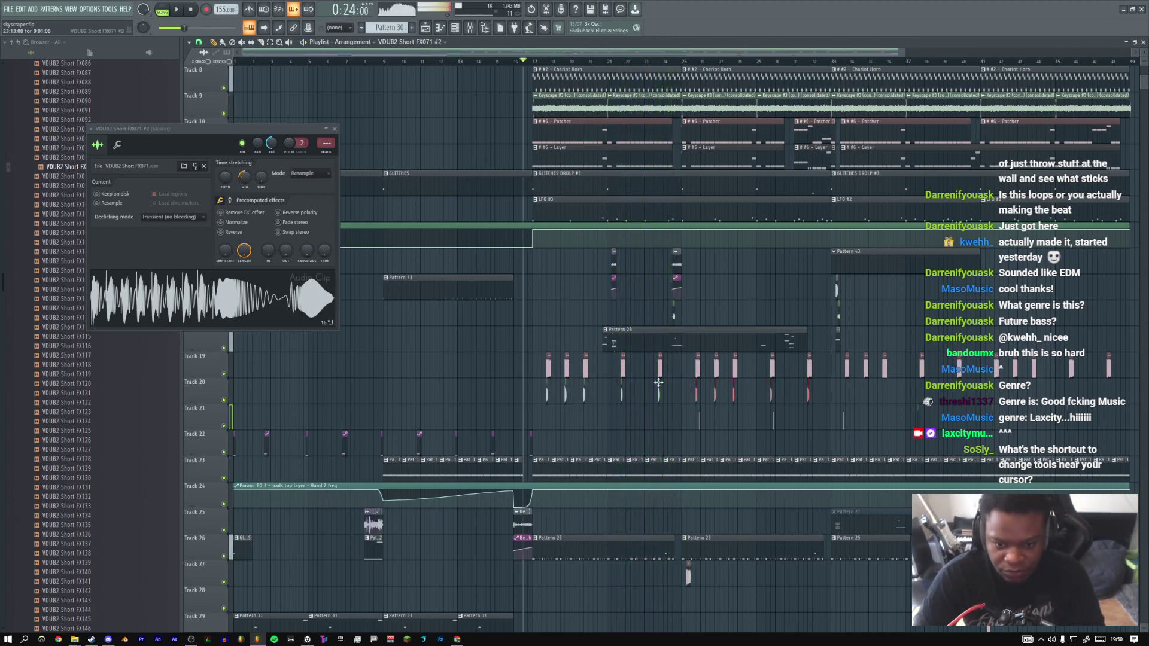
pyautogui.moveTo(636, 362); pyautogui.dragTo(707, 415)
pyautogui.click(504, 61)
pyautogui.press('space')
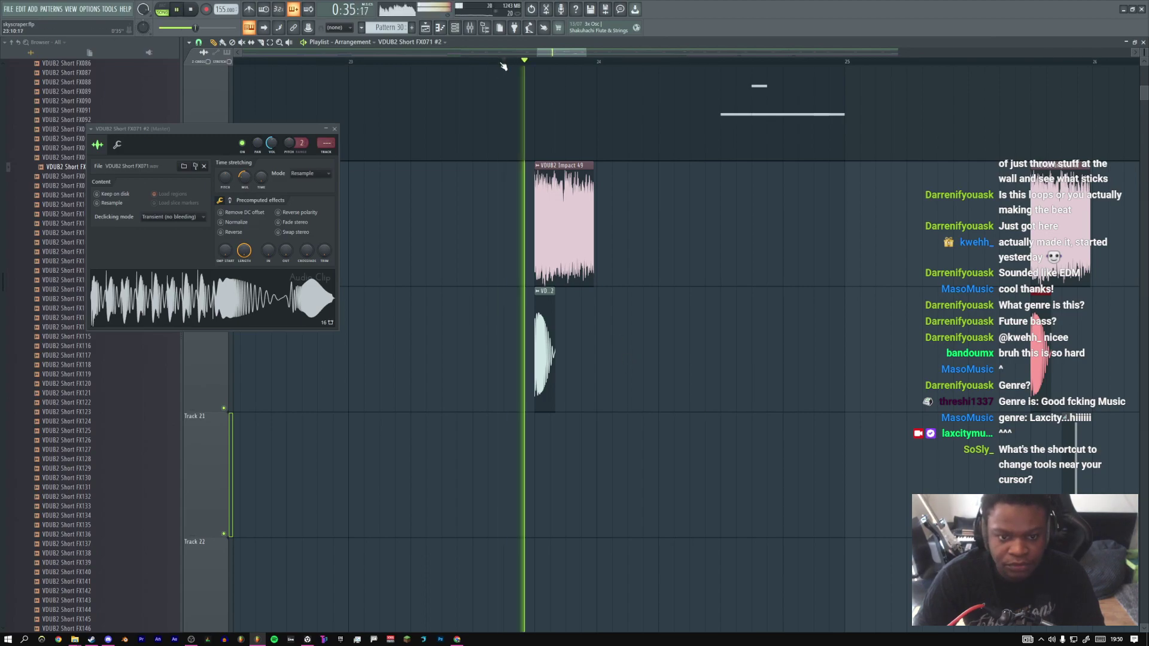
pyautogui.press('space')
pyautogui.press('space')
pyautogui.rightClick(549, 328)
pyautogui.press('space')
pyautogui.press('space')
pyautogui.click(335, 129)
pyautogui.keyDown('ctrl'); pyautogui.rightClick(614, 285); pyautogui.keyUp('ctrl')
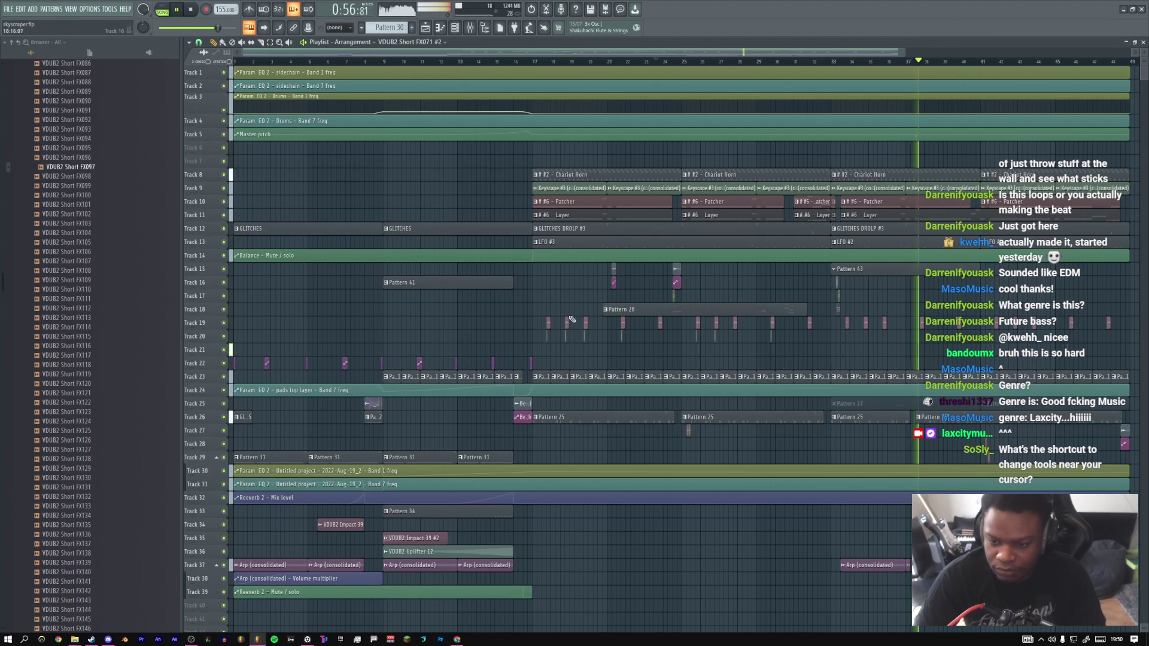
# Replay the first drop from about bar 16 to judge the short FX hits layered under the impacts
pyautogui.press('space')
pyautogui.press('space')
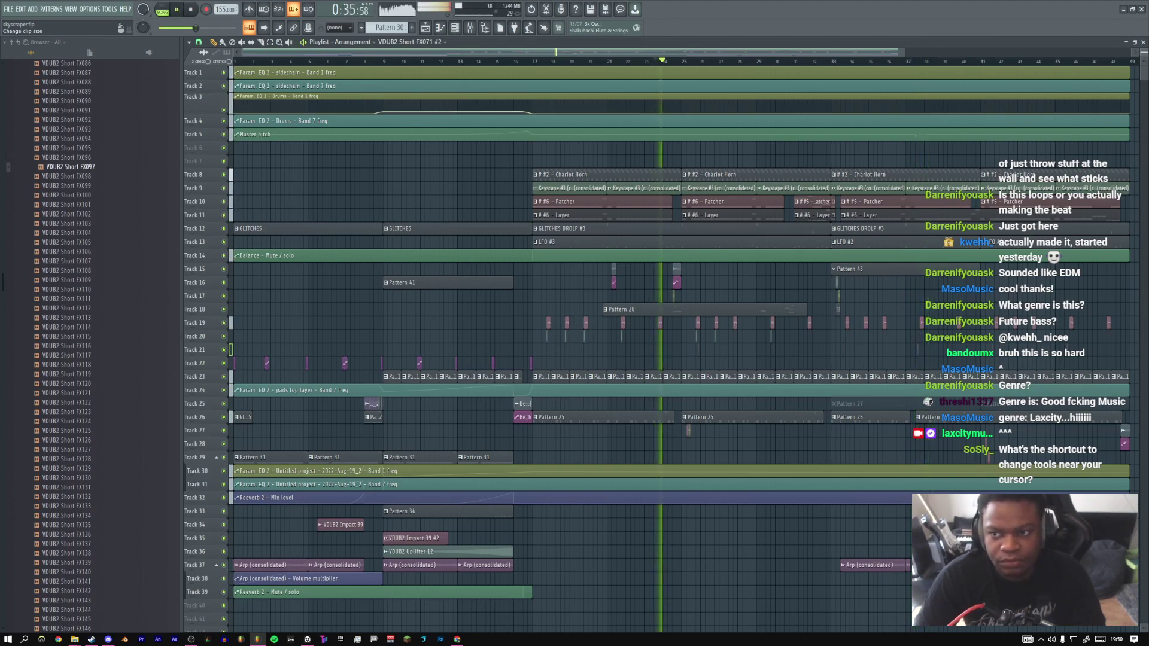
pyautogui.scroll(1, 733, 100)
pyautogui.press('space')
pyautogui.click(521, 69)
pyautogui.press('space')
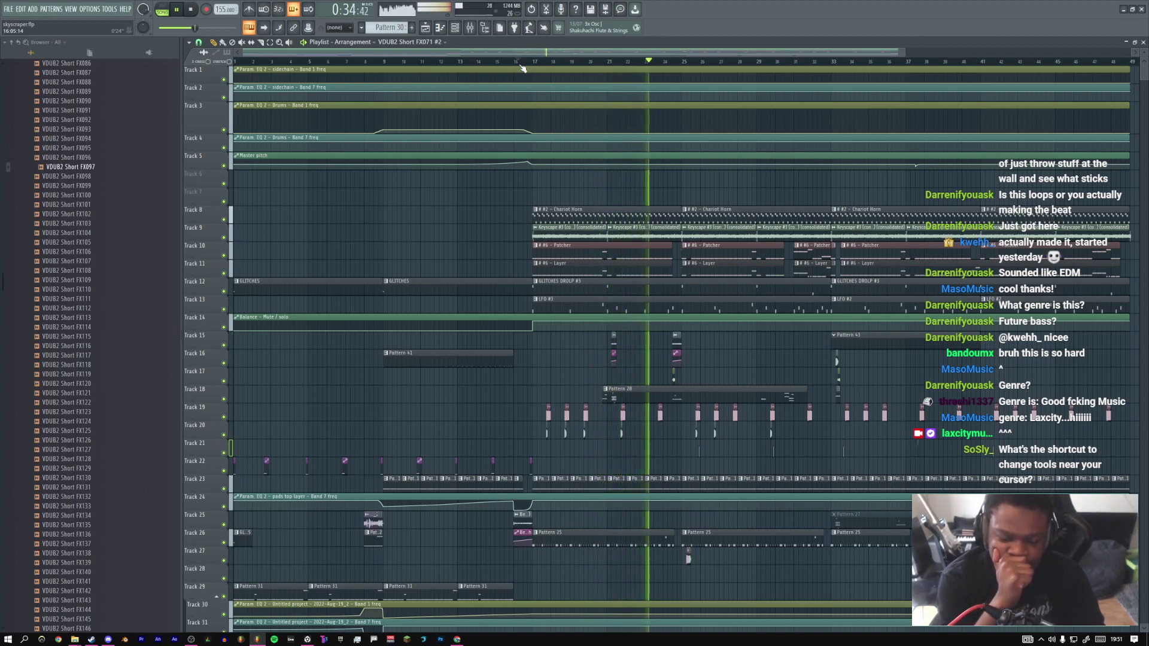
pyautogui.press('space')
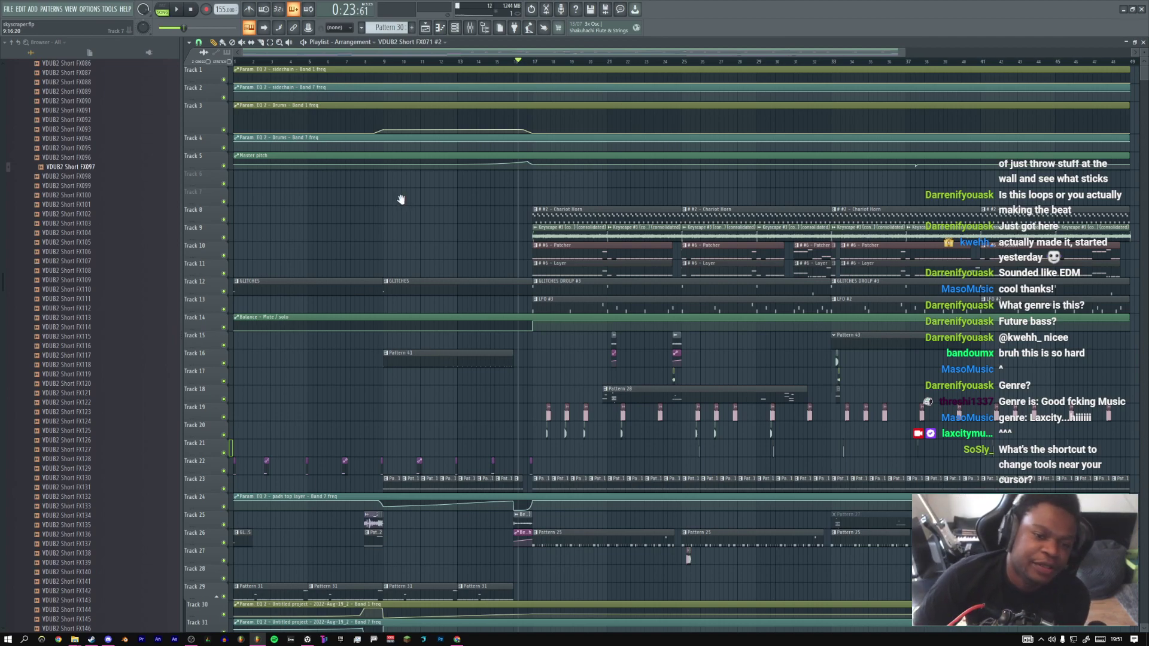
# Show the playlist's pop-up tool picker over an empty area and switch briefly between its tools
pyautogui.rightClick(401, 200)
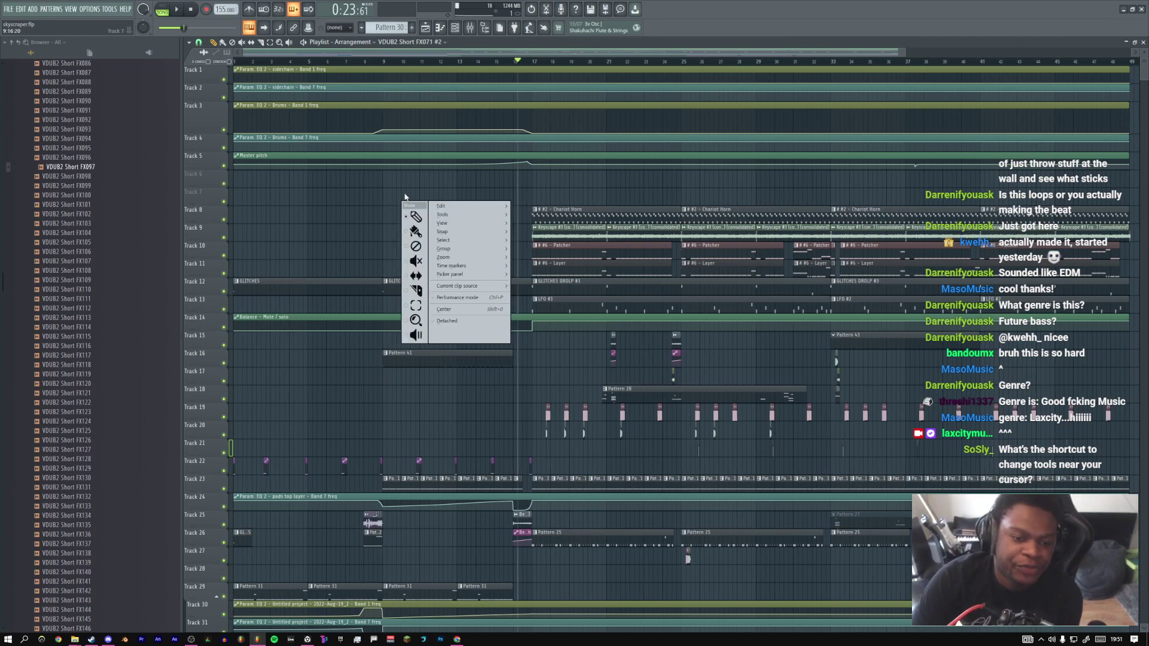
pyautogui.click(405, 192)
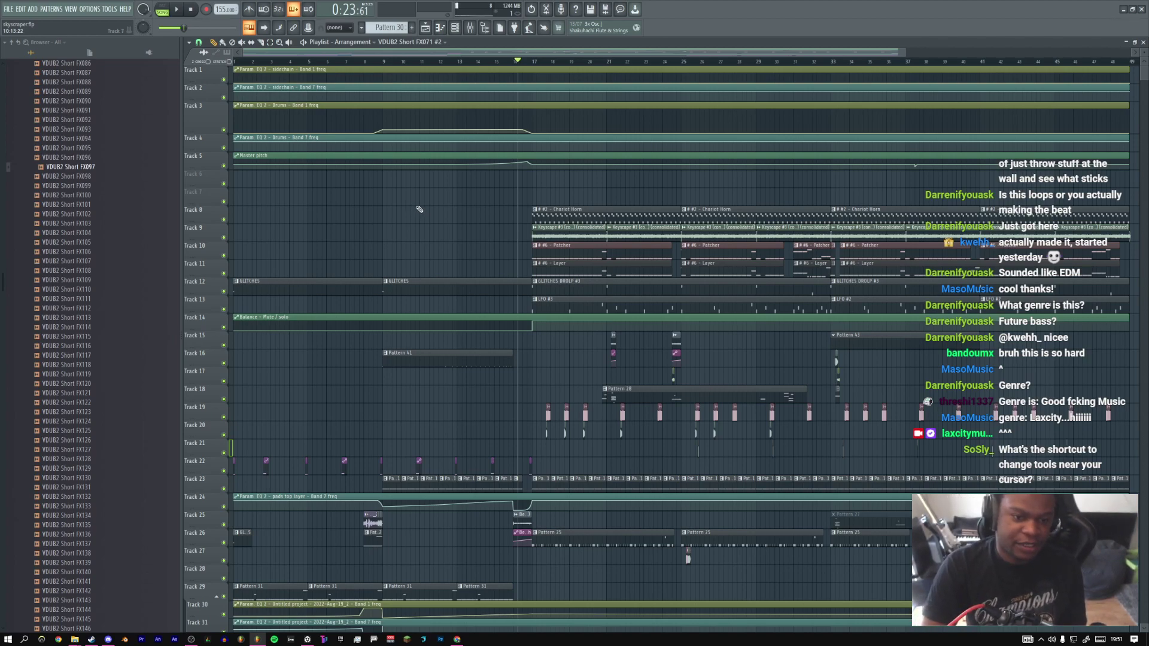
pyautogui.rightClick(417, 206)
pyautogui.rightClick(398, 205)
pyautogui.rightClick(290, 217)
pyautogui.rightClick(336, 194)
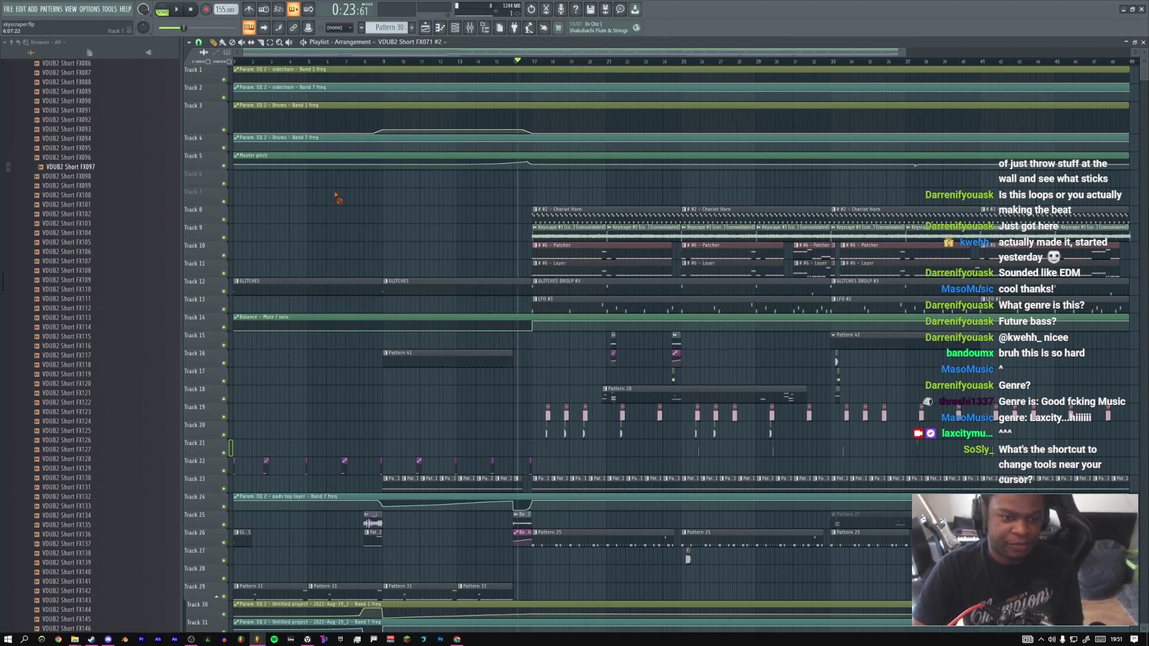
pyautogui.rightClick(438, 213)
pyautogui.rightClick(471, 210)
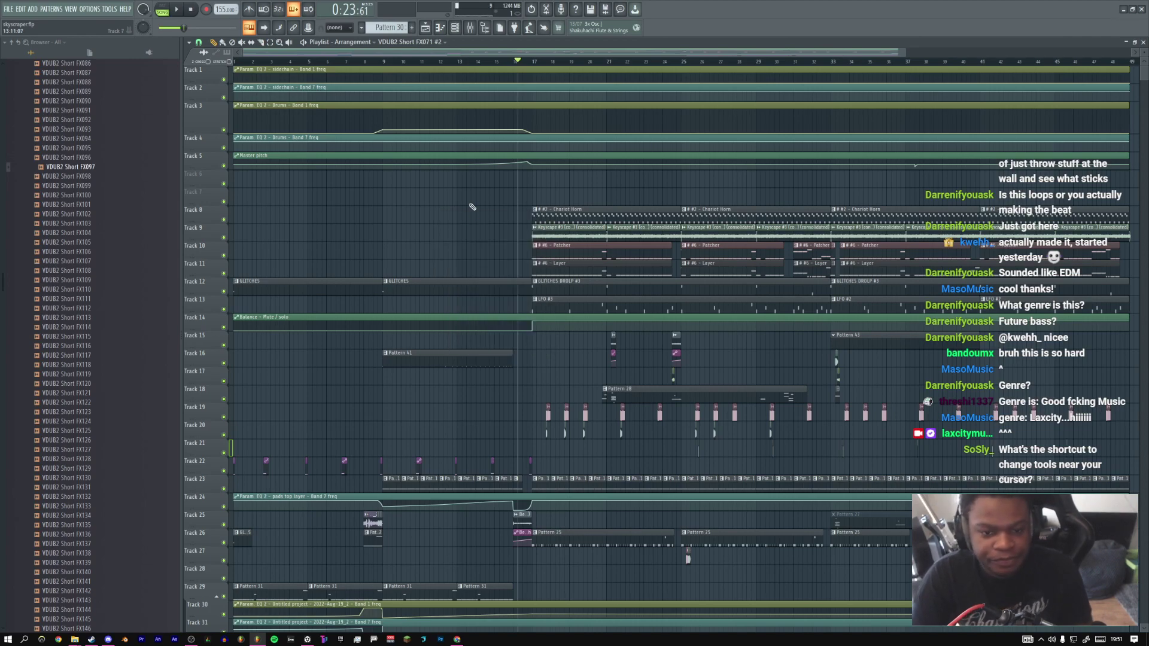
# Set the time-stretch multiplier of VDUB2 Short FX071 #2 to 141.25% and replay the first hits of the drop
pyautogui.press('space')
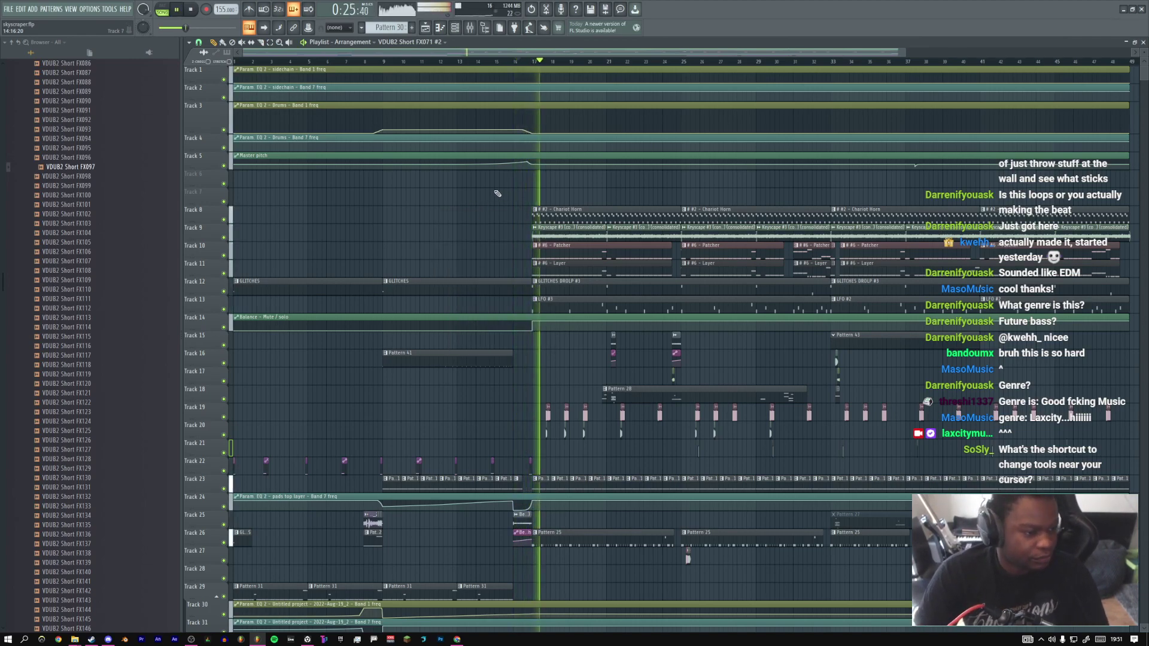
pyautogui.moveTo(507, 410); pyautogui.dragTo(597, 448)
pyautogui.doubleClick(627, 352)
pyautogui.moveTo(240, 187); pyautogui.dragTo(244, 188)
pyautogui.press('space')
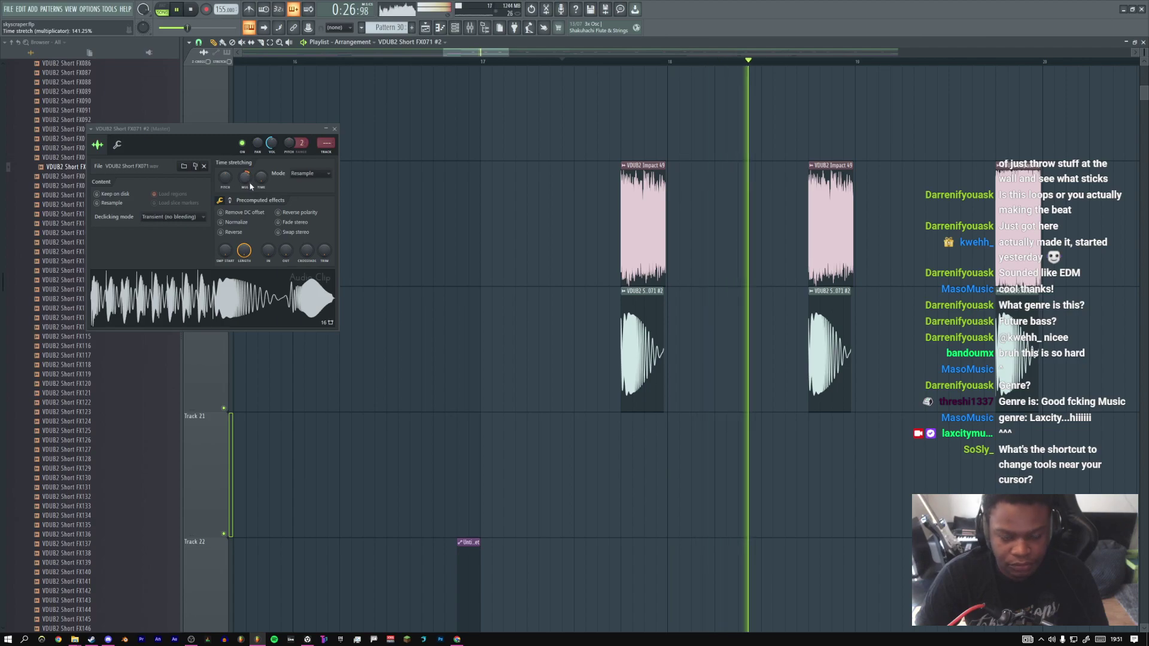
pyautogui.click(335, 129)
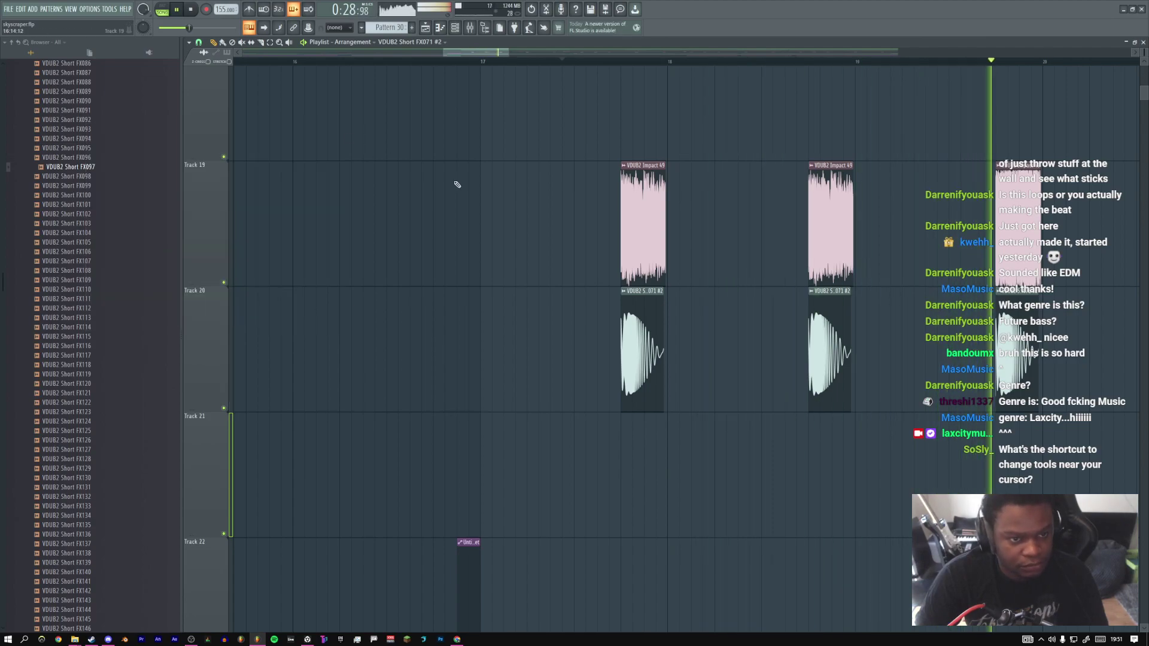
pyautogui.keyDown('ctrl'); pyautogui.rightClick(466, 187); pyautogui.keyUp('ctrl')
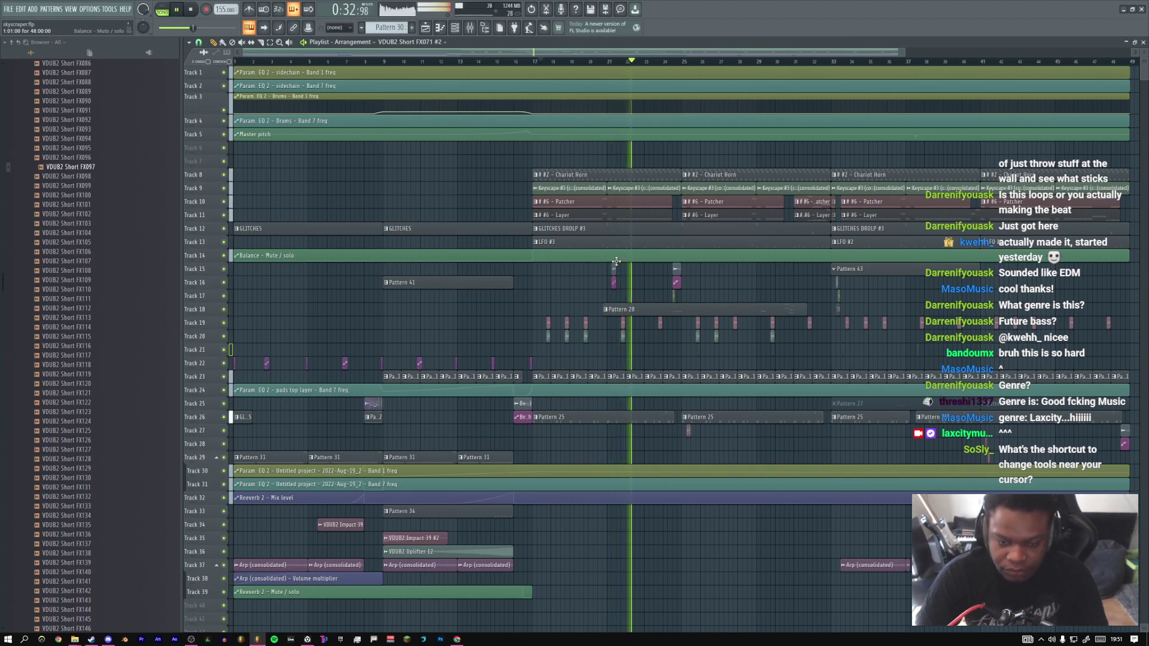
# Copy the impact and short FX hit near the end of bar 21 one bar later and listen to the result
pyautogui.moveTo(618, 321)
pyautogui.mouseDown()
pyautogui.moveTo(625, 336)
pyautogui.moveTo(637, 329)
pyautogui.mouseUp()
pyautogui.press('space')
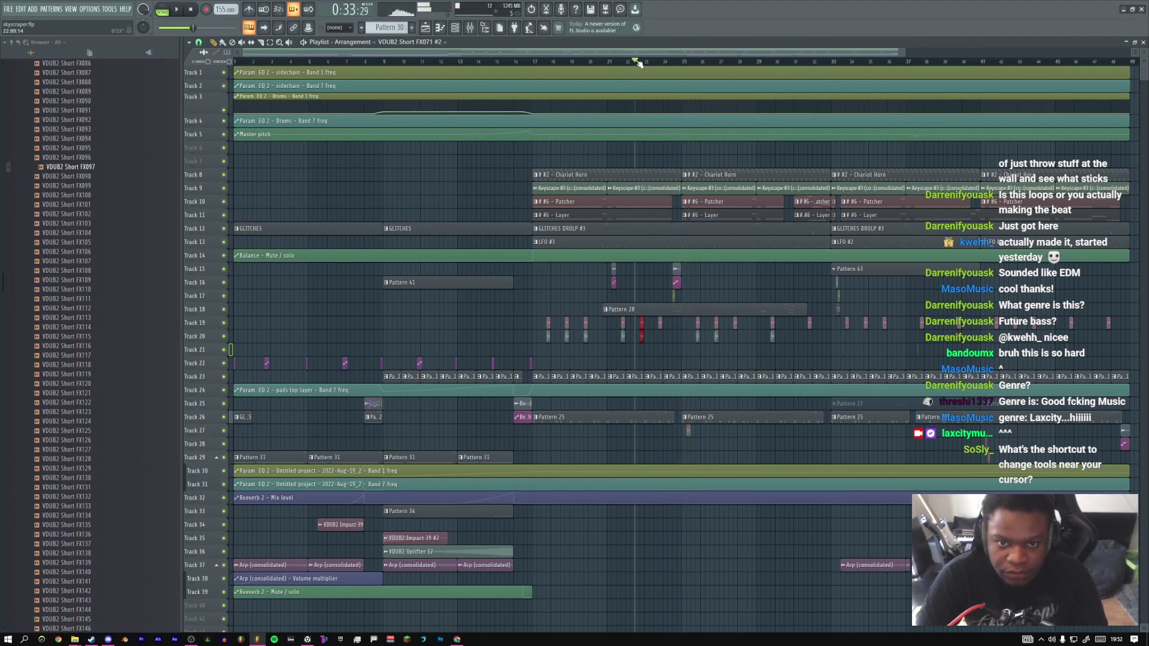
pyautogui.click(519, 61)
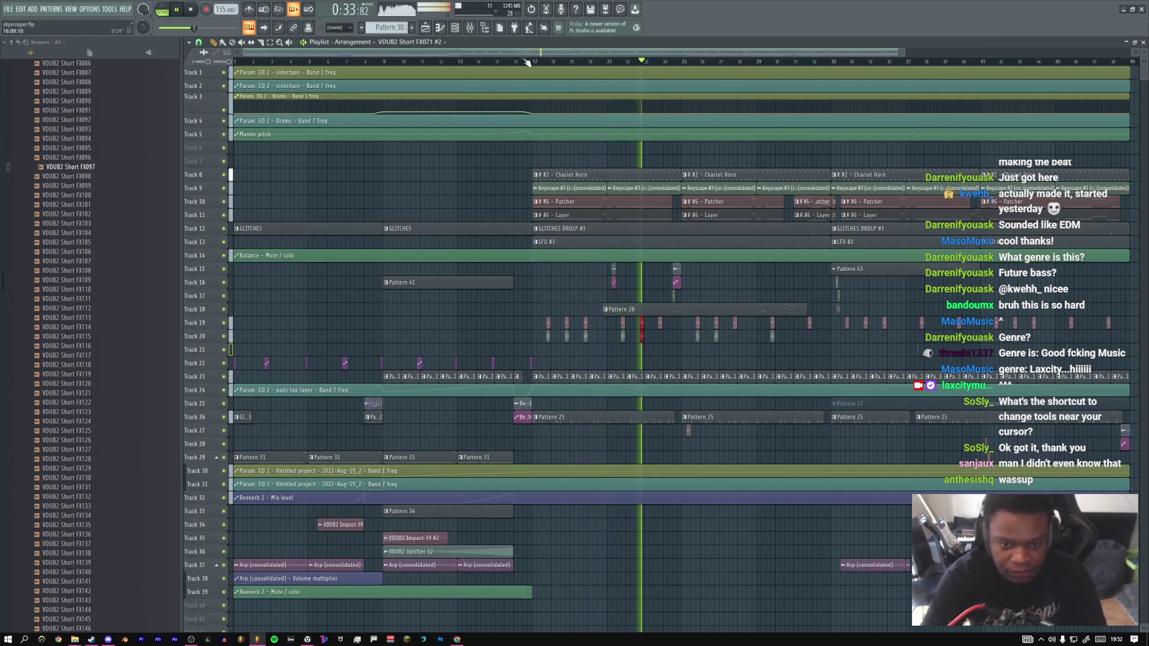
pyautogui.click(608, 61)
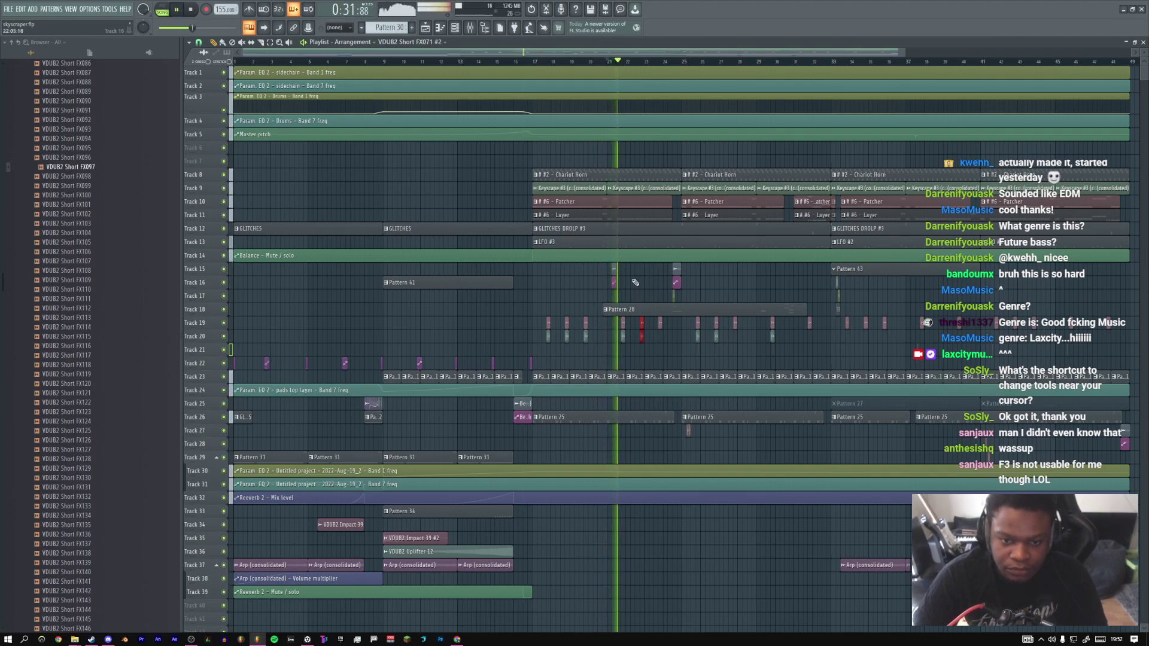
# In the LFO #3 pattern, add a C#4 note and a C4 note in the second half of bar 5
pyautogui.doubleClick(626, 242)
pyautogui.rightClick(470, 302)
pyautogui.press('space')
pyautogui.press('space')
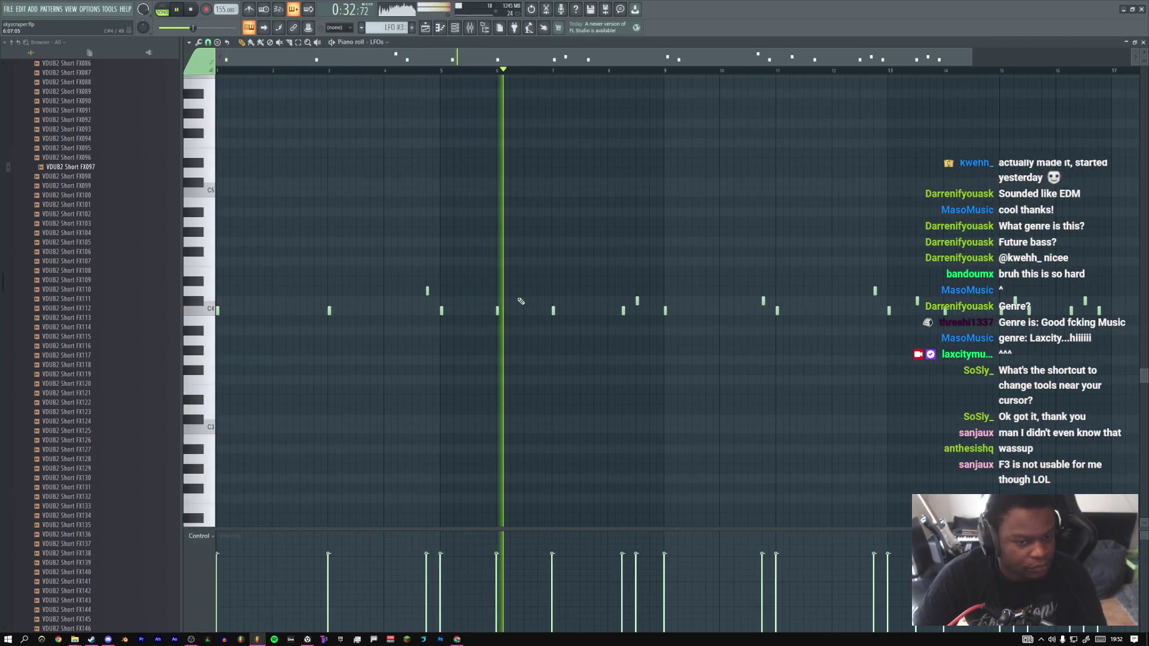
pyautogui.click(478, 301)
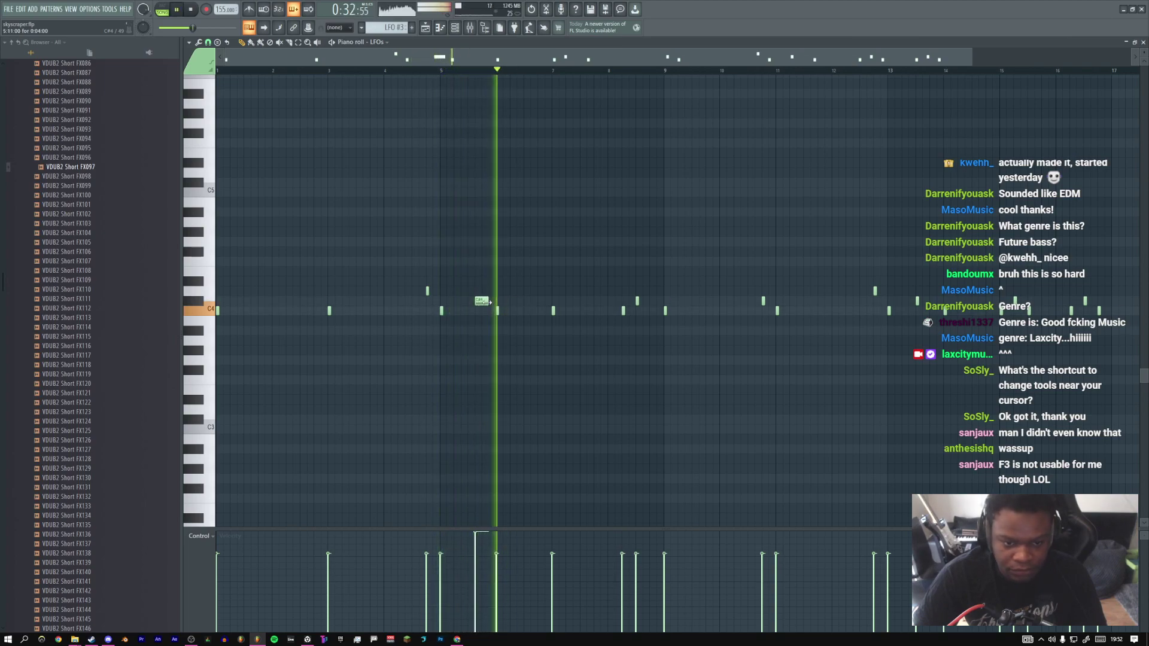
pyautogui.click(483, 310)
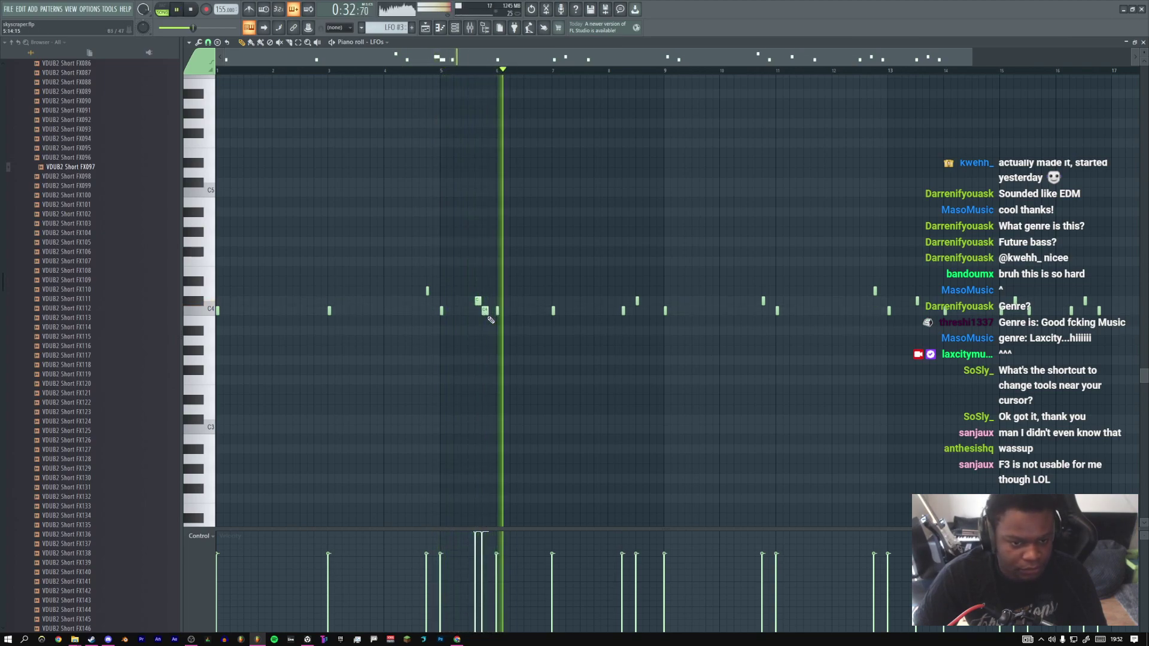
pyautogui.press('space')
pyautogui.press('space')
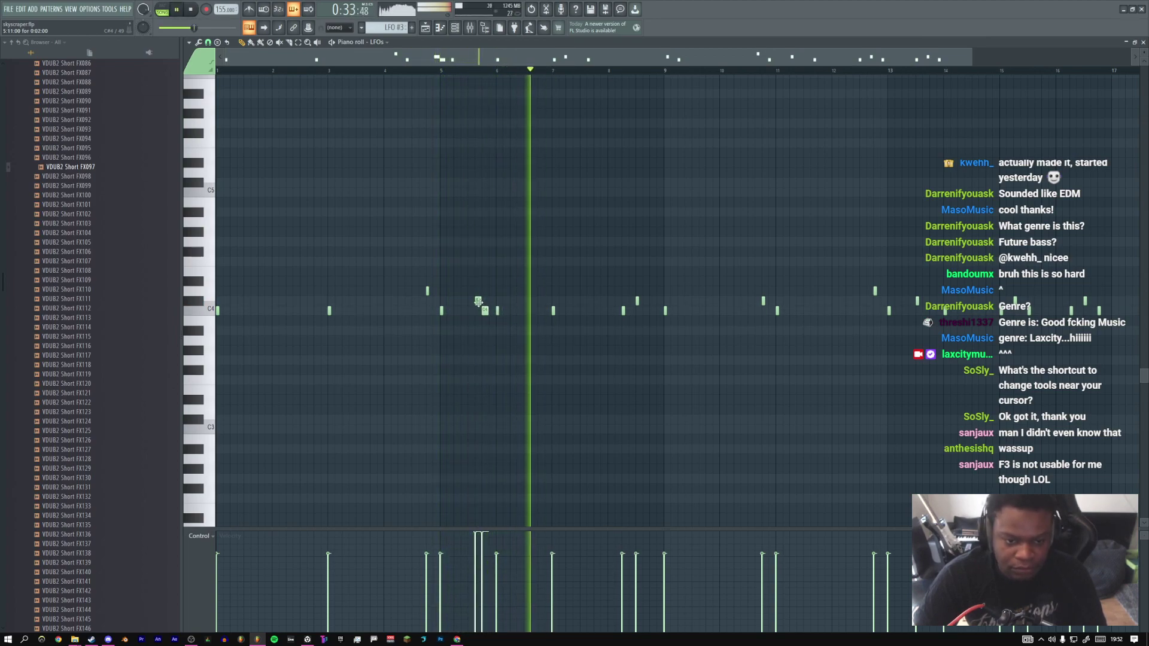
# Move the new C#4 note in bar 5 two steps earlier, replay it, and return to the playlist
pyautogui.moveTo(478, 301); pyautogui.dragTo(470, 302)
pyautogui.press('space')
pyautogui.press('space')
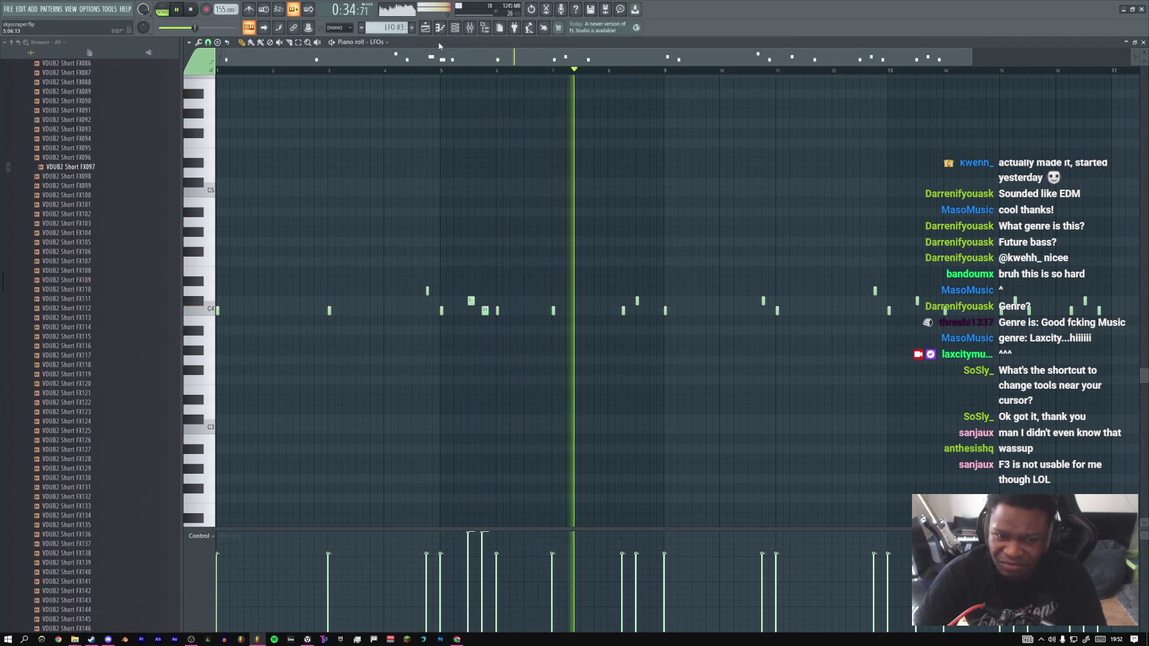
pyautogui.press('F5')
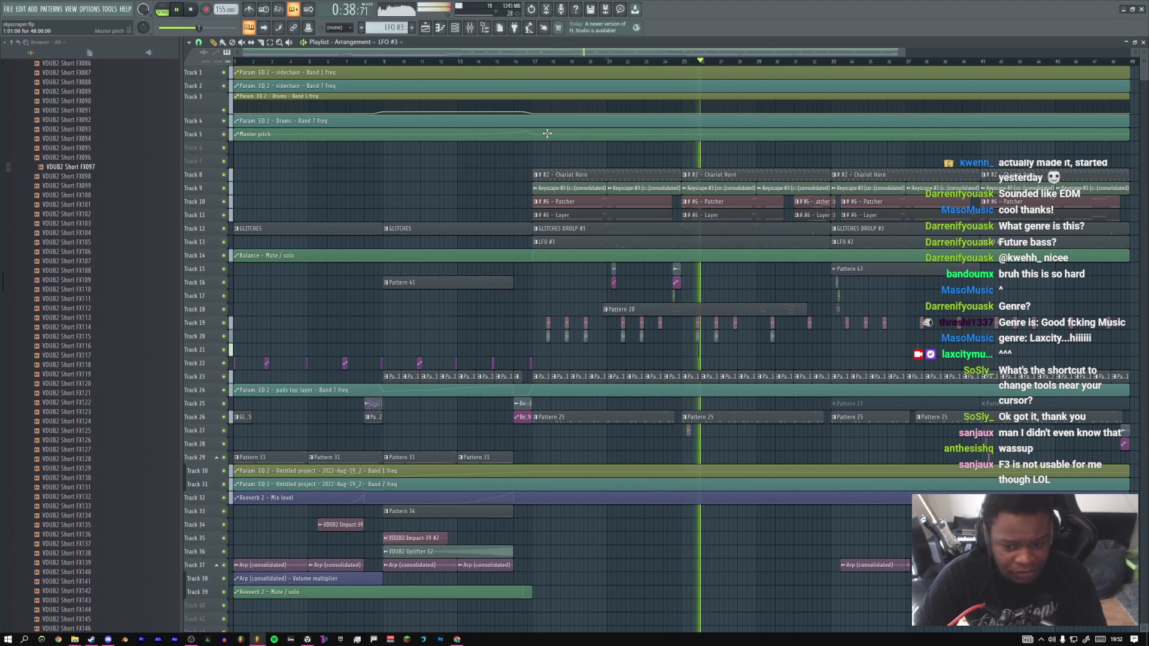
# Listen repeatedly to the section of the first drop around bars 25 and 26
pyautogui.press('space')
pyautogui.click(700, 61)
pyautogui.press('space')
pyautogui.press('space')
pyautogui.press('space')
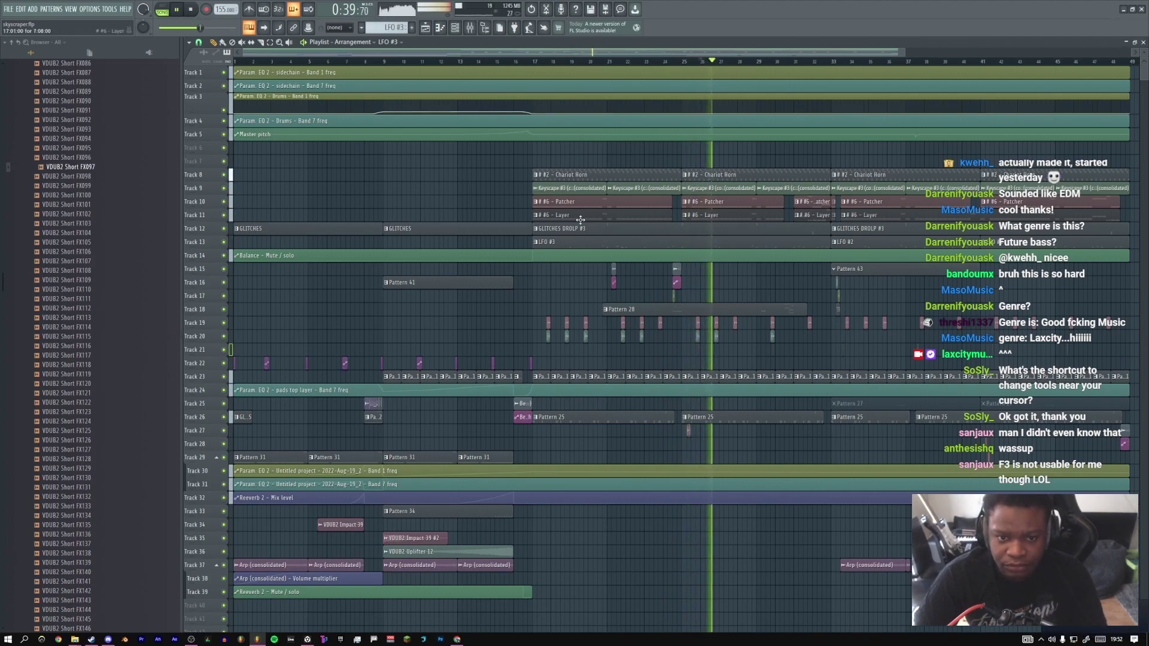
pyautogui.press('space')
pyautogui.click(695, 61)
pyautogui.press('space')
# Examine the middle of the drop up close while replaying it, and listen again from about bar 16
pyautogui.keyDown('ctrl'); pyautogui.rightClick(685, 359); pyautogui.keyUp('ctrl')
pyautogui.press('space')
pyautogui.press('space')
pyautogui.rightClick(581, 400)
pyautogui.keyDown('ctrl'); pyautogui.rightClick(613, 382); pyautogui.keyUp('ctrl')
pyautogui.press('space')
pyautogui.press('space')
pyautogui.press('space')
pyautogui.click(528, 61)
pyautogui.press('space')
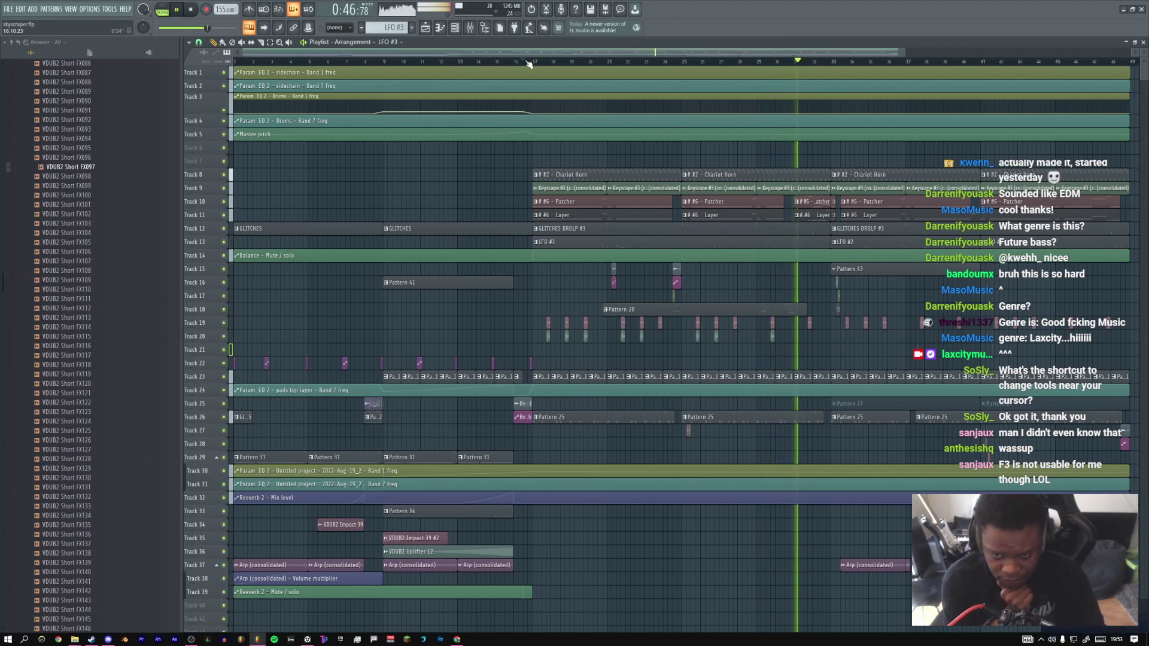
# Replay the drop from about bar 30, then focus on the impact and short FX clips there and stop playback
pyautogui.click(778, 61)
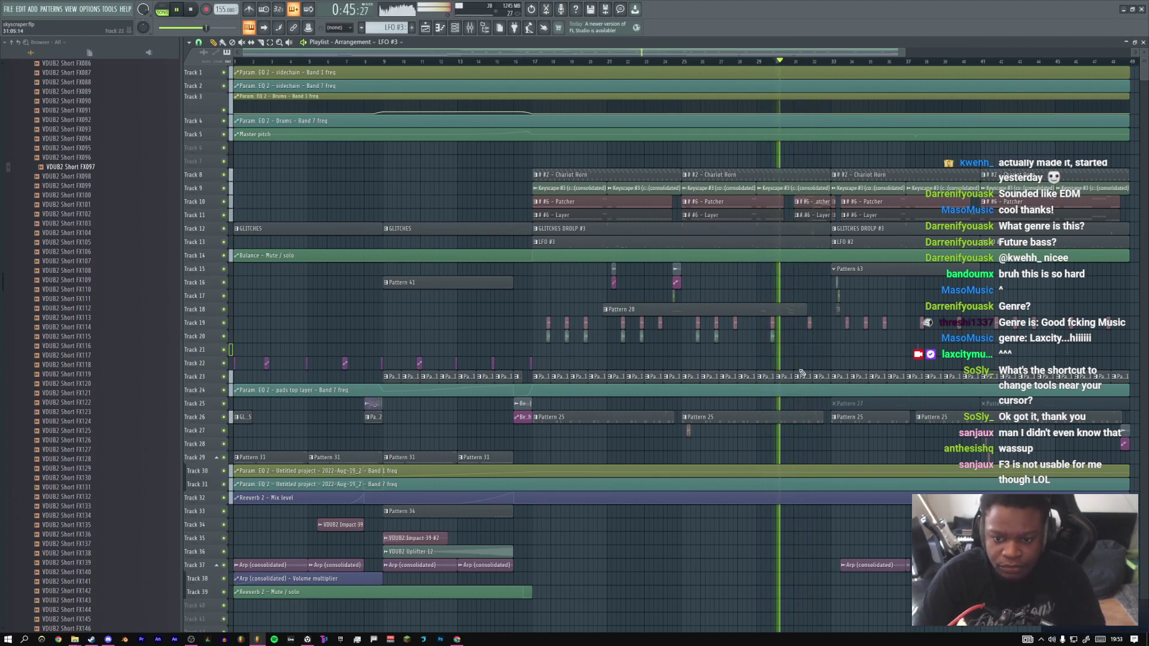
pyautogui.moveTo(801, 371); pyautogui.dragTo(773, 294)
pyautogui.press('space')
# Collapse the short FX sample list and expand the SAMPLE PACKS folder under MUSIC PRODUCTION
pyautogui.scroll(15, 49, 262)
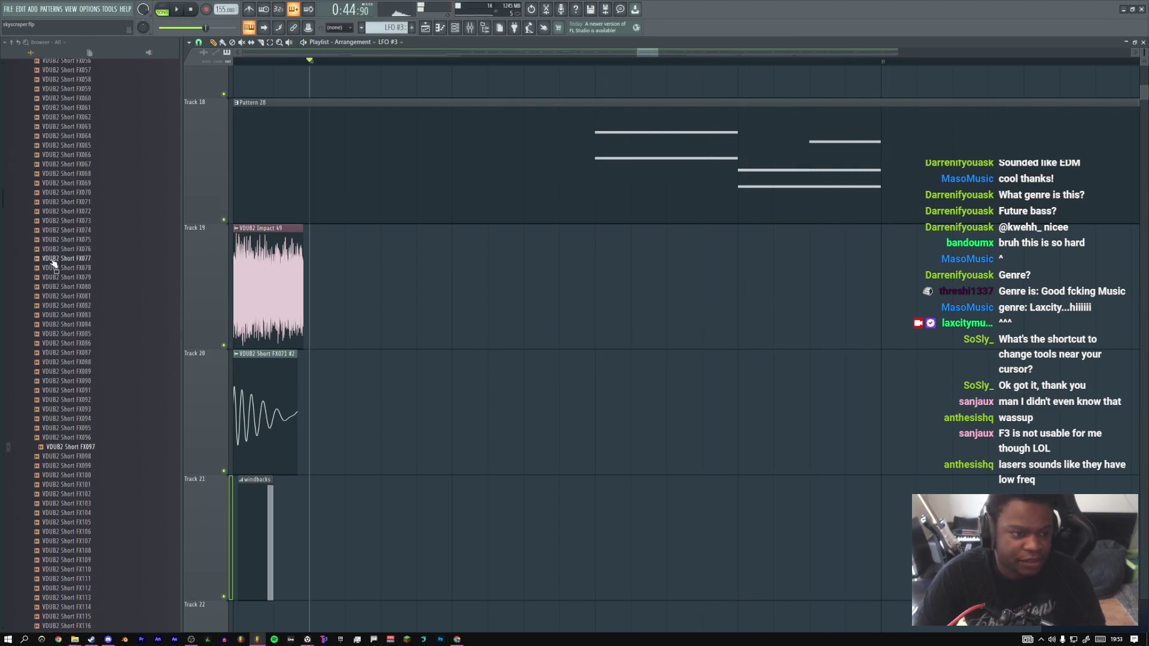
pyautogui.click(44, 313)
pyautogui.click(47, 259)
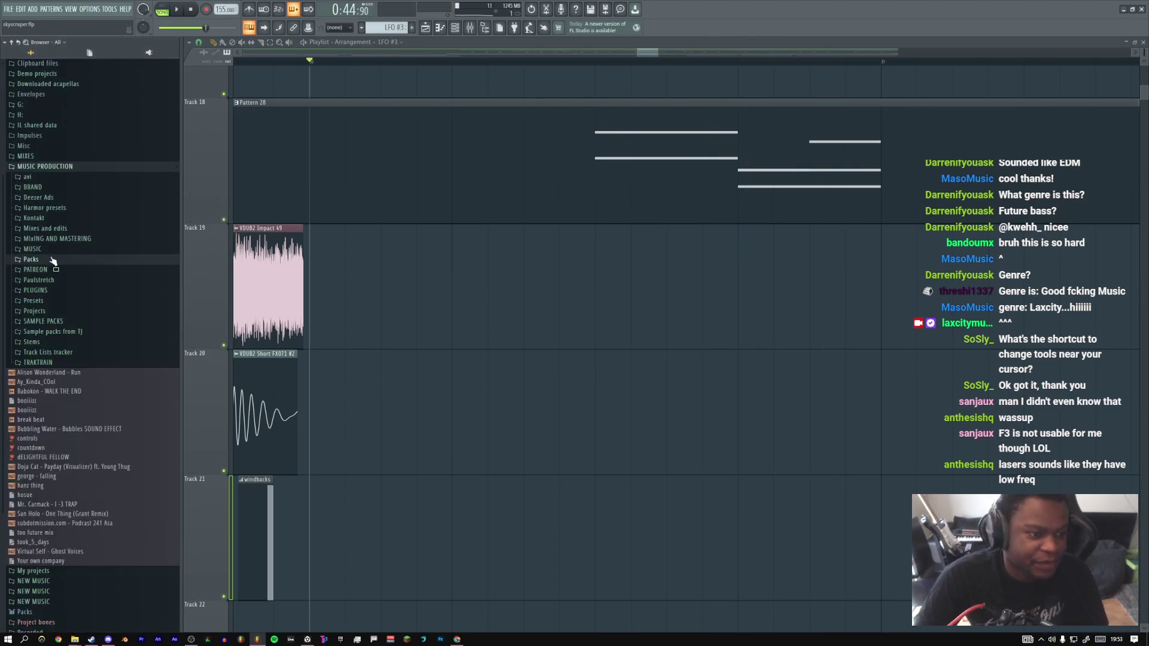
pyautogui.press('space')
pyautogui.press('space')
pyautogui.click(63, 320)
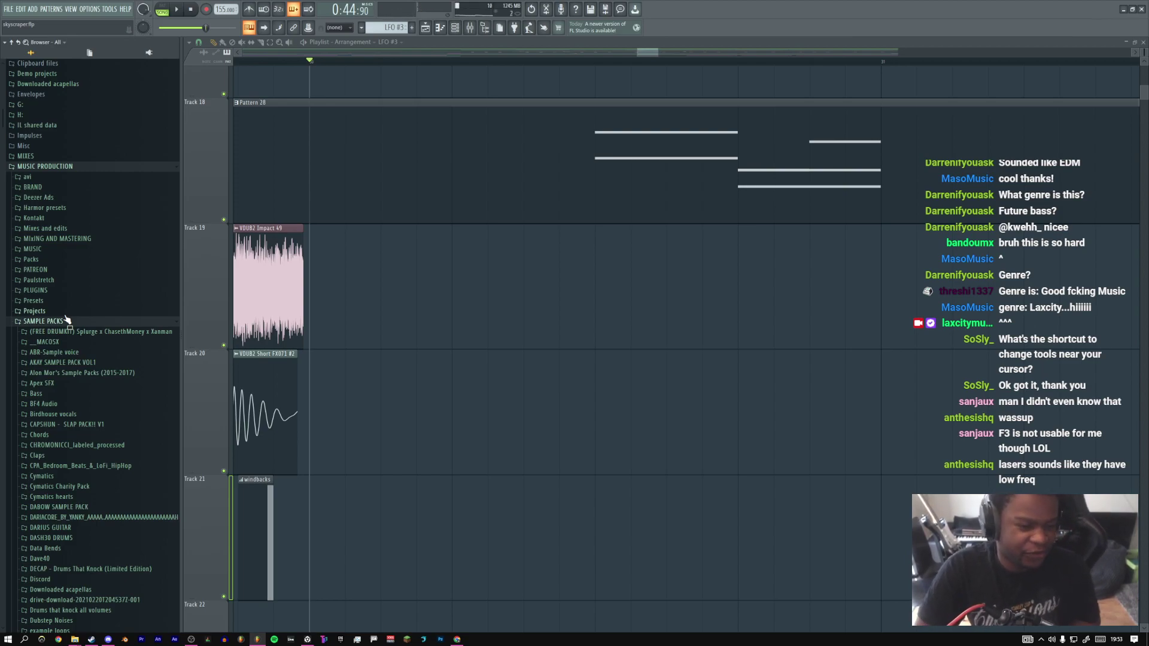
# Run a smart search within the SAMPLE PACKS folder for "fireworks"
pyautogui.rightClick(72, 323)
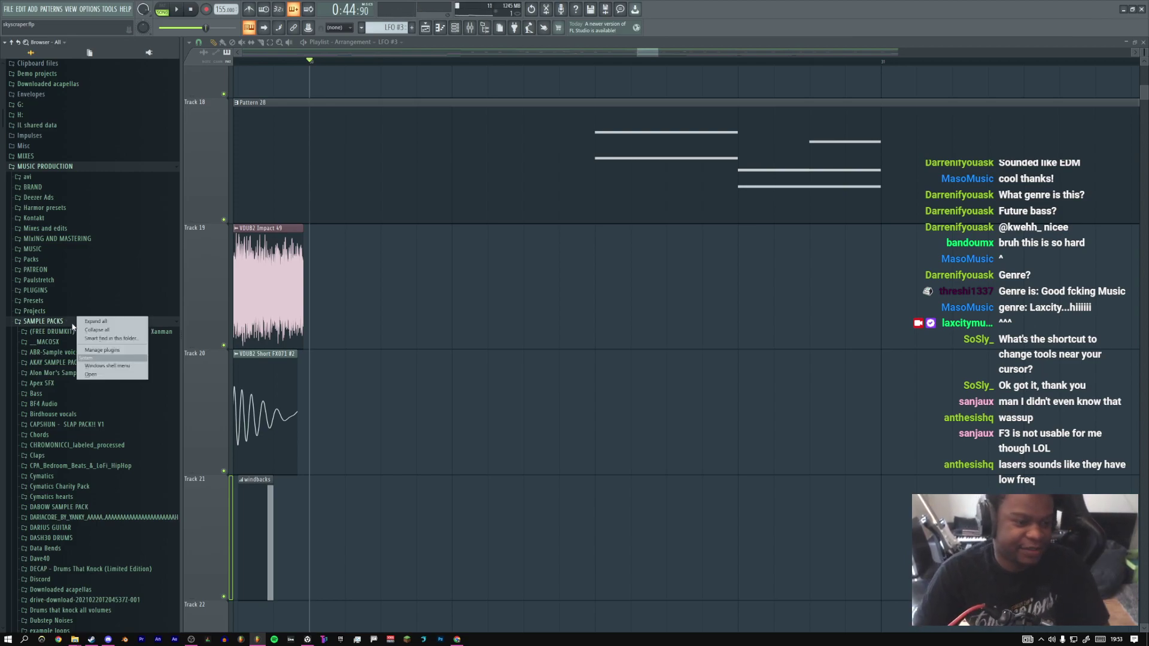
pyautogui.click(113, 339)
pyautogui.write('fireworks')
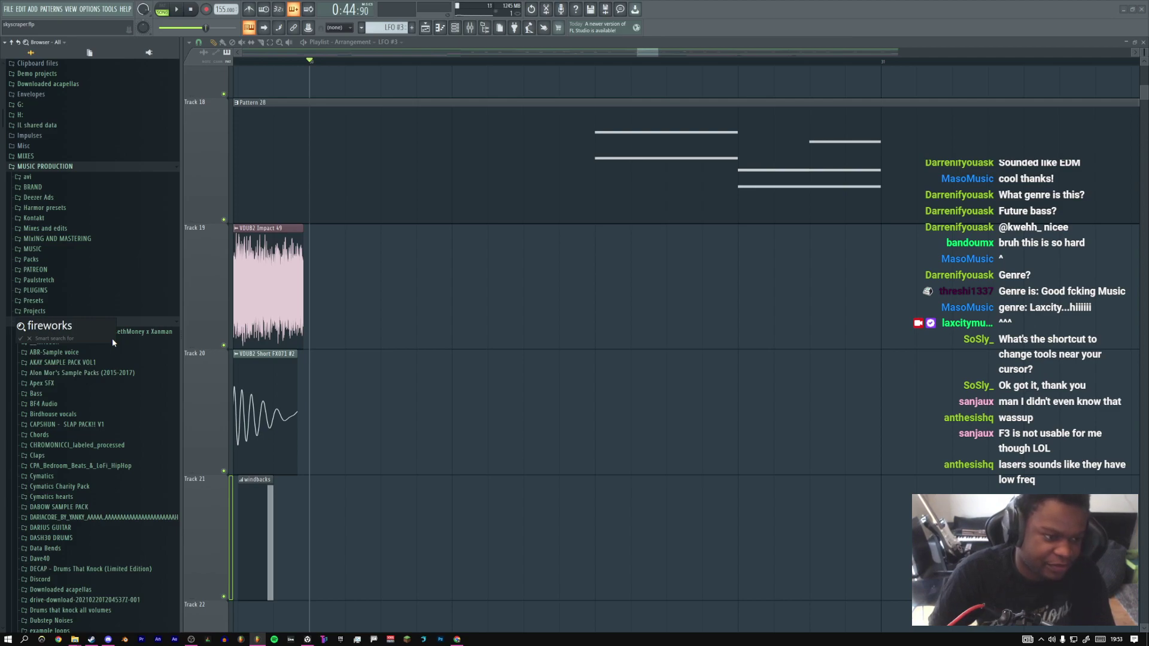
pyautogui.press('Return')
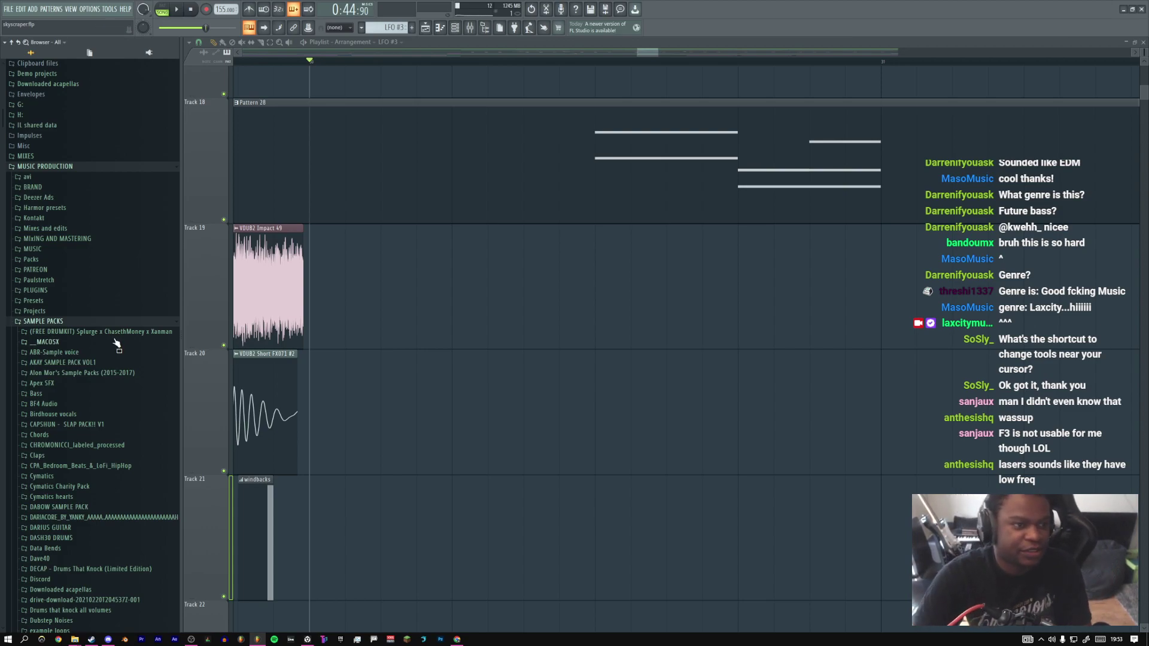
# Search the SAMPLE PACKS folder for "firework" instead and continue past the first match
pyautogui.rightClick(79, 329)
pyautogui.click(105, 342)
pyautogui.write('firework')
pyautogui.press('Return')
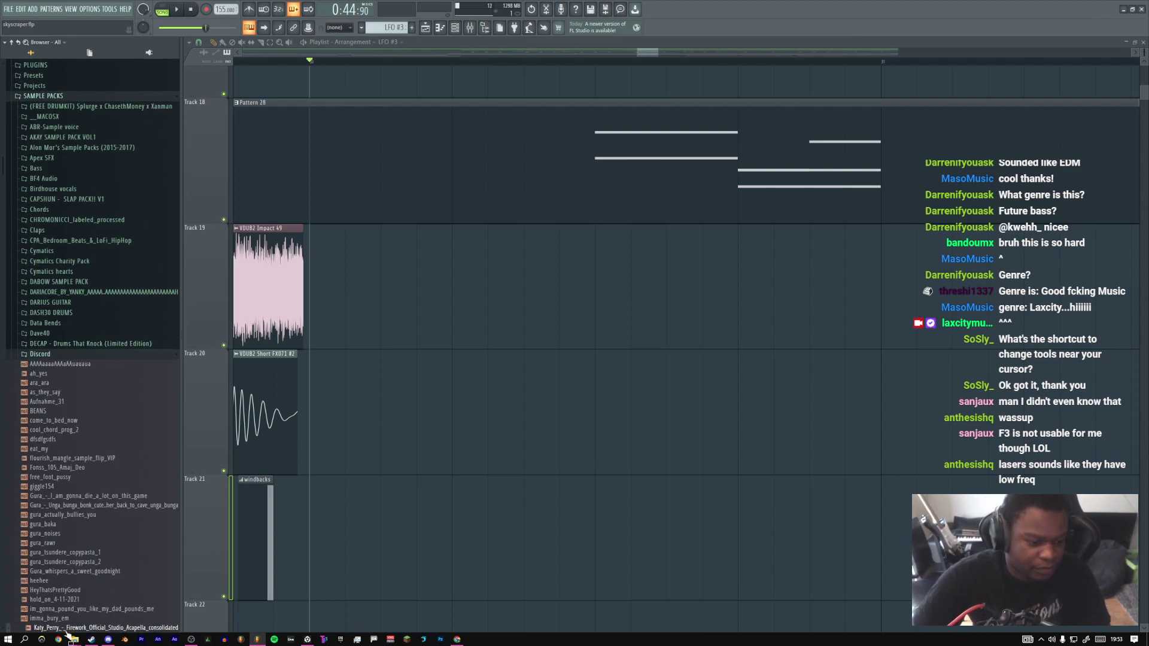
pyautogui.press('F3')
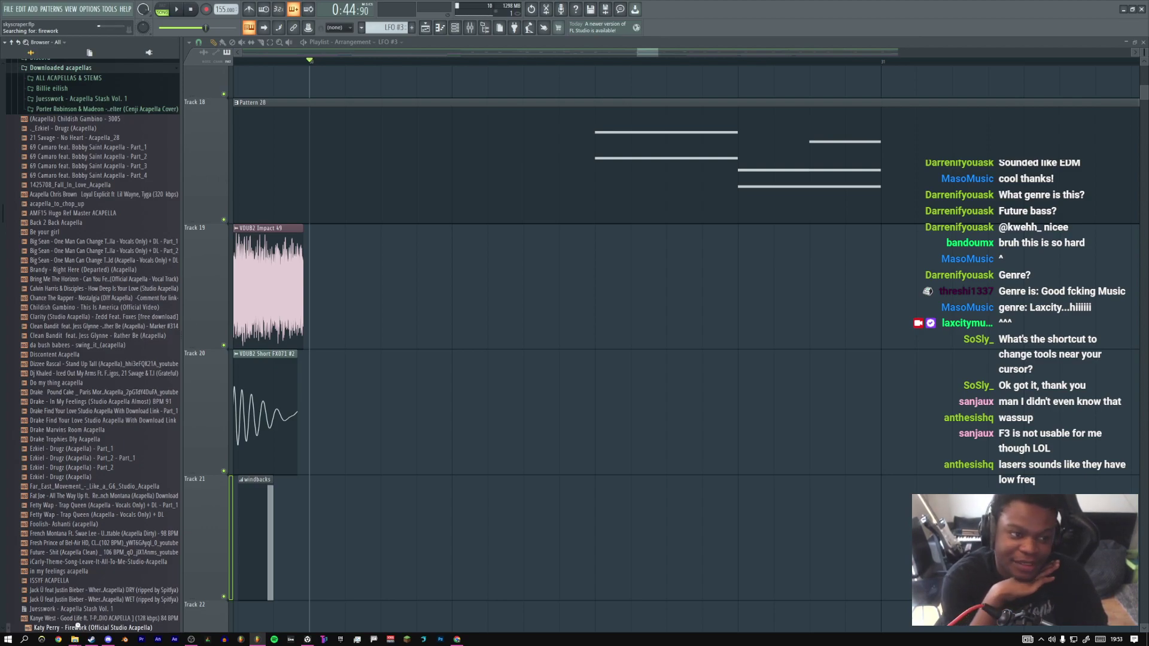
pyautogui.hotkey('alt', 'Tab')
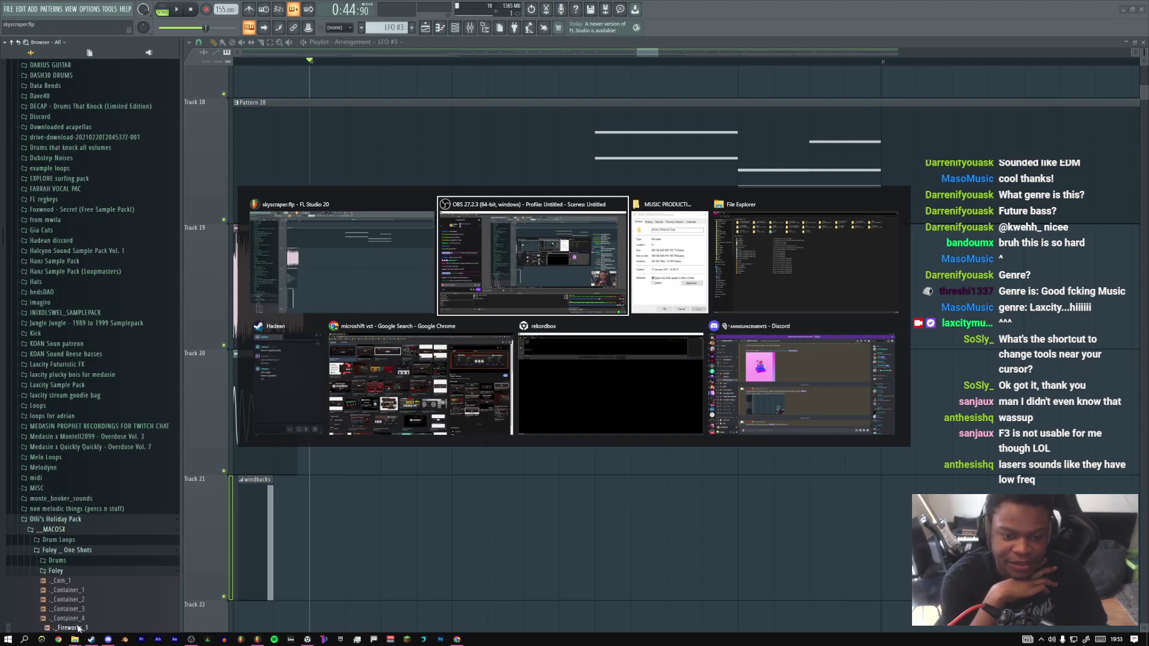
pyautogui.hotkey('alt', 'Tab')
pyautogui.hotkey('alt', 'Tab')
pyautogui.hotkey('alt', 'Tab')
pyautogui.hotkey('alt', 'Tab')
pyautogui.hotkey('alt', 'Tab')
pyautogui.hotkey('alt', 'Tab')
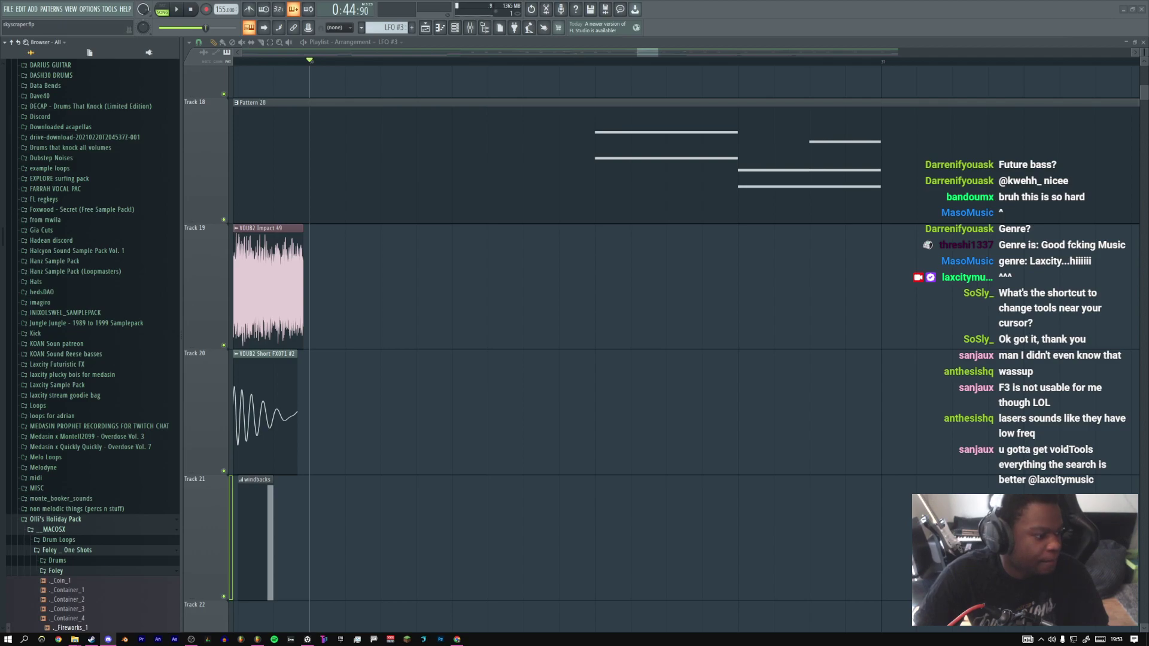
pyautogui.hotkey('alt', 'Tab')
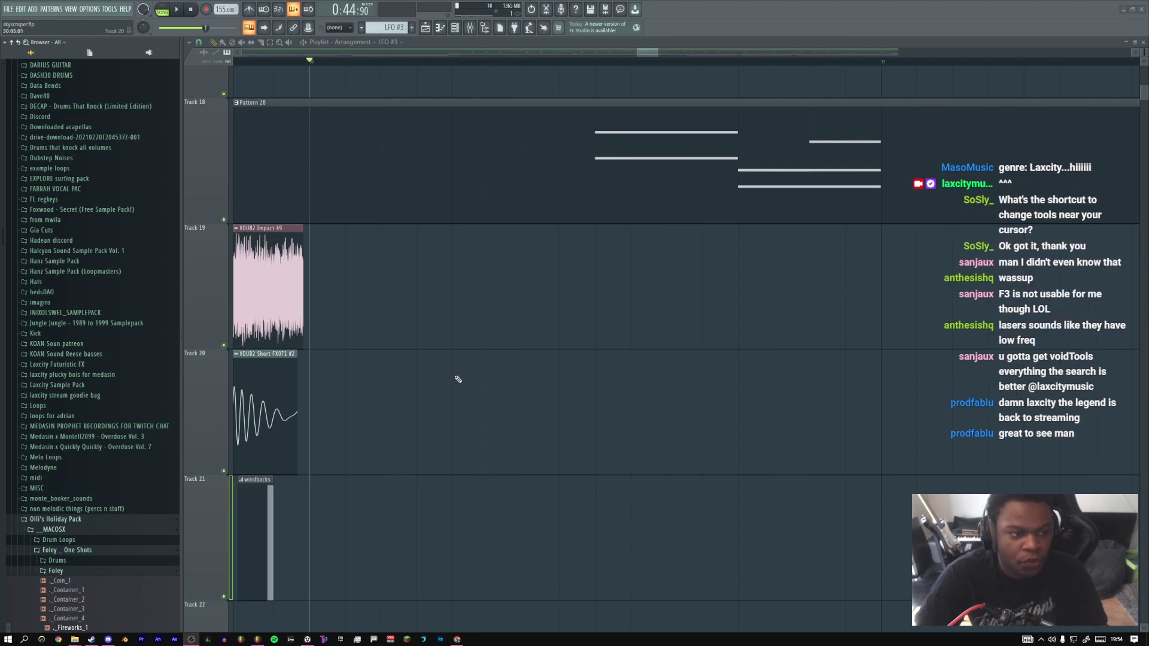
# Go to the next match in Olli's Holiday Pack and open the Fireworks_1 foley sample in Edison to examine it
pyautogui.scroll(-4, 99, 537)
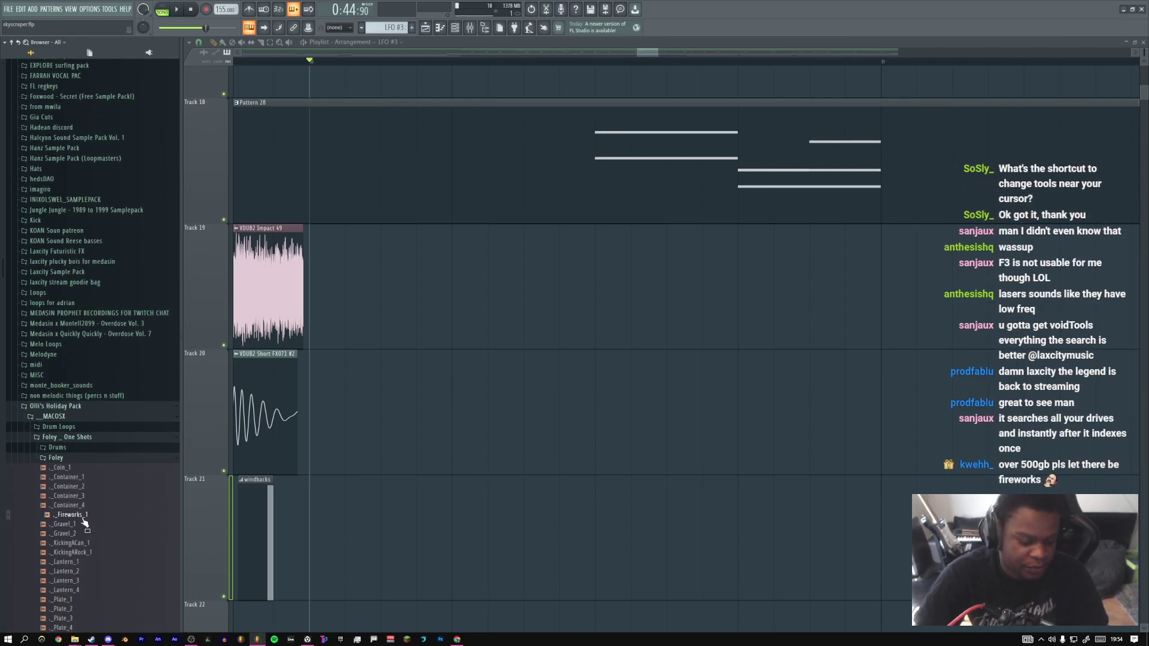
pyautogui.press('F3')
pyautogui.scroll(-4, 78, 565)
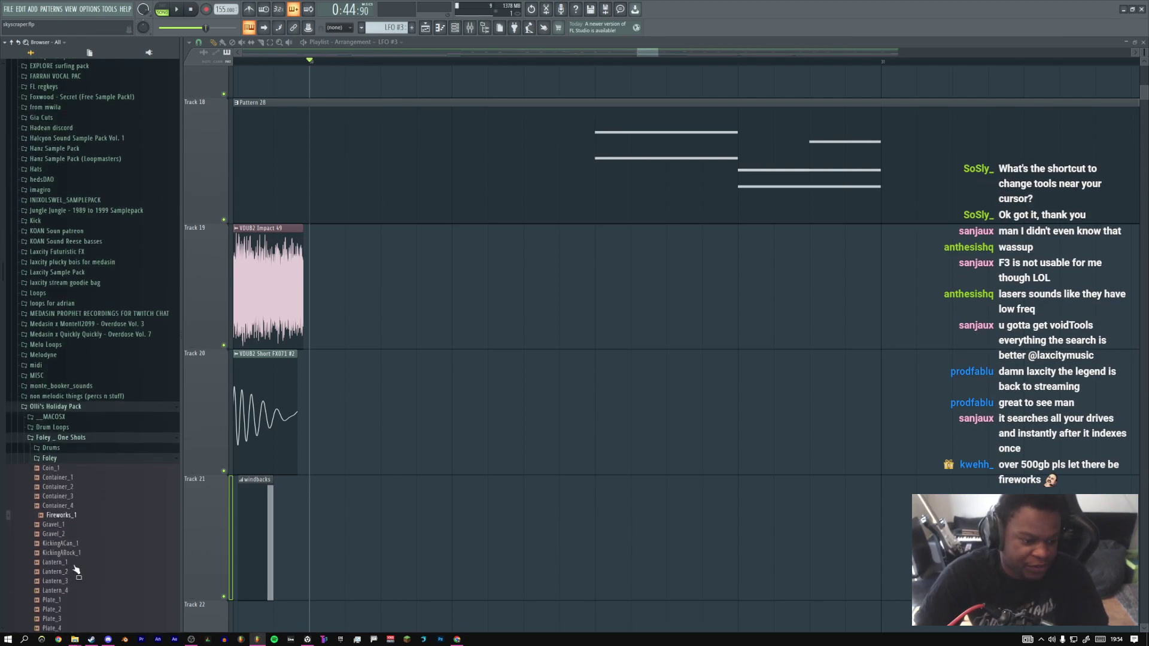
pyautogui.rightClick(77, 518)
pyautogui.click(114, 533)
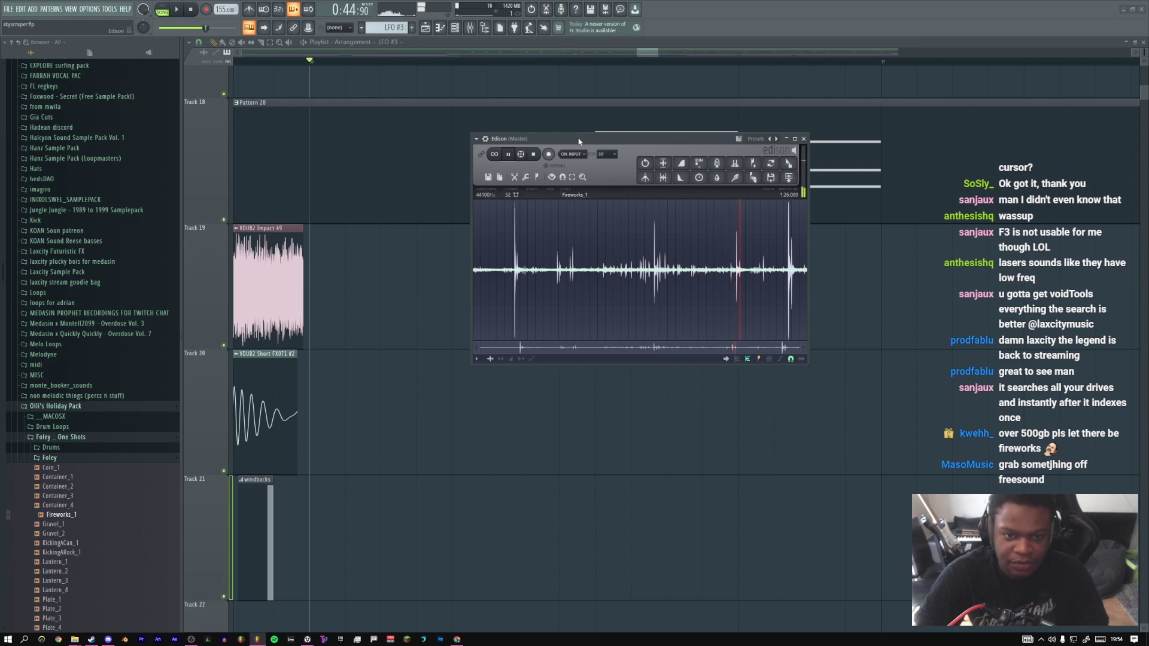
# Remove Edison from the master track's first effect slot and look for the next firework match in the sample library
pyautogui.click(470, 28)
pyautogui.click(1055, 73)
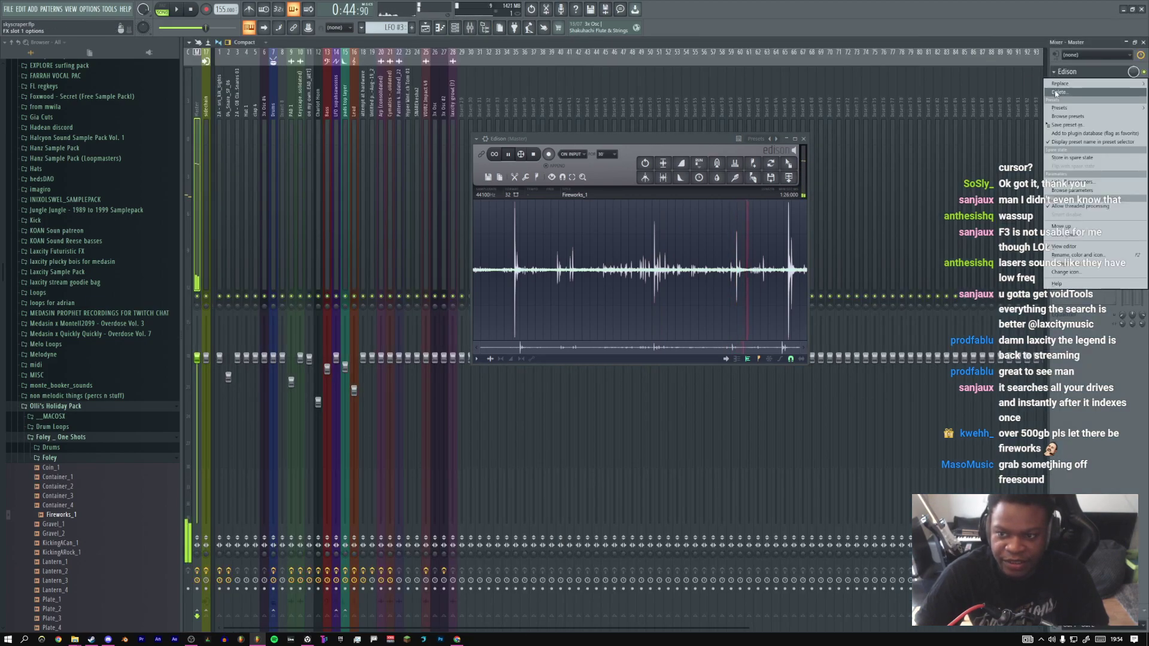
pyautogui.click(1070, 91)
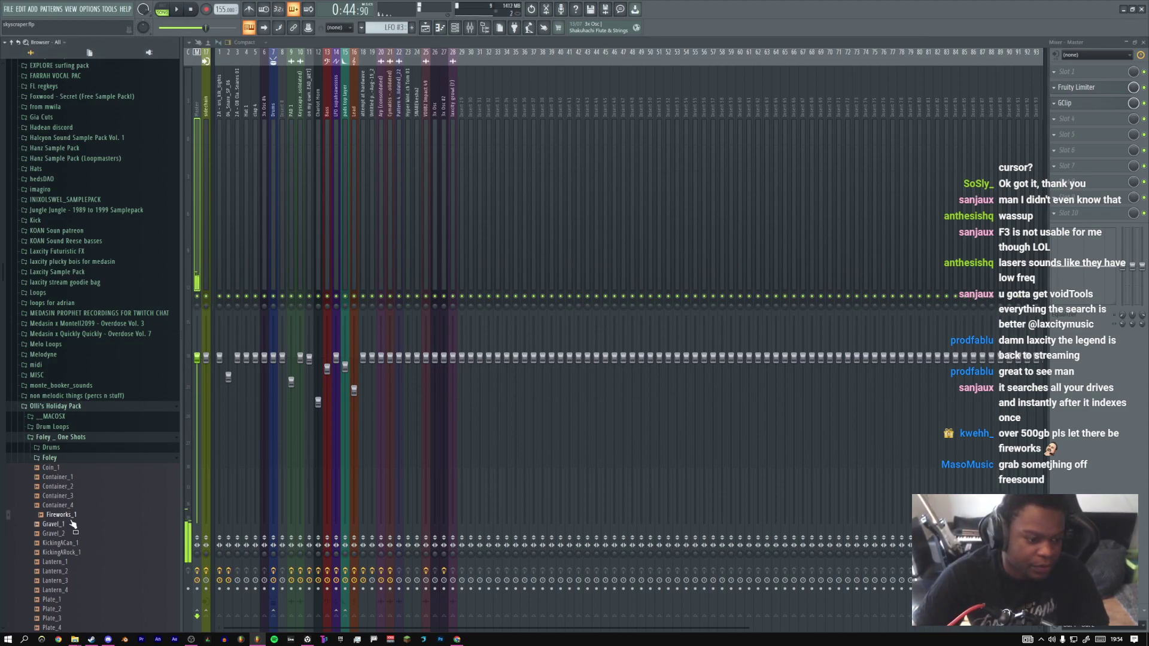
pyautogui.press('F3')
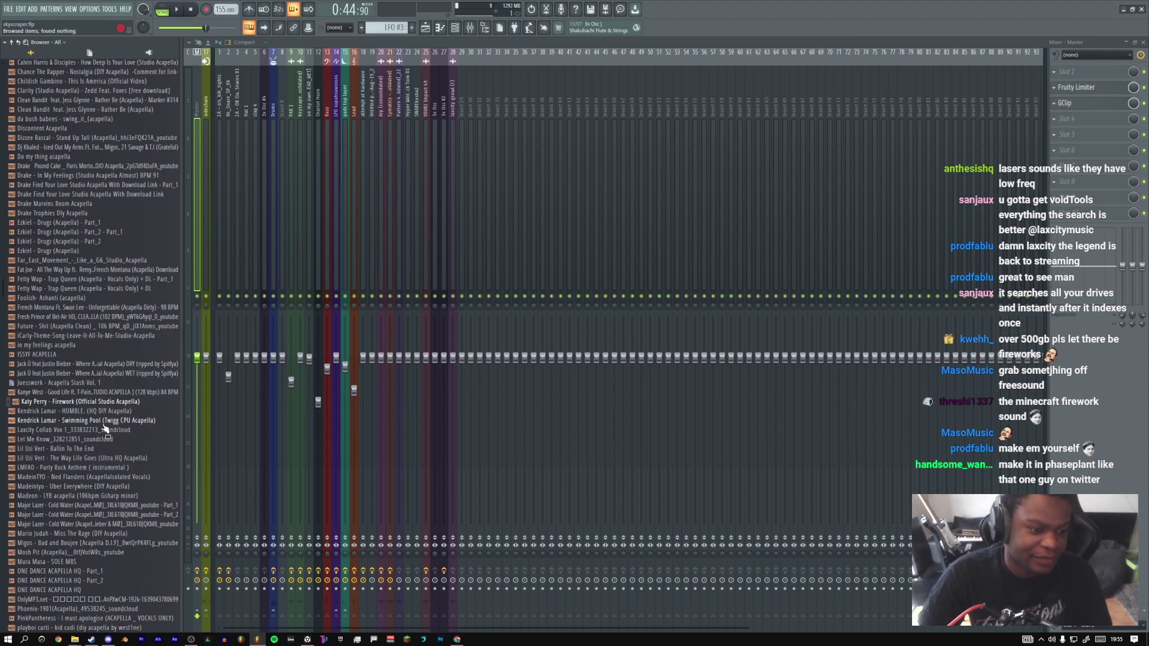
# Switch to Google Chrome, search the web for "freesound" and open the Freesound website
pyautogui.hotkey('alt', 'Tab')
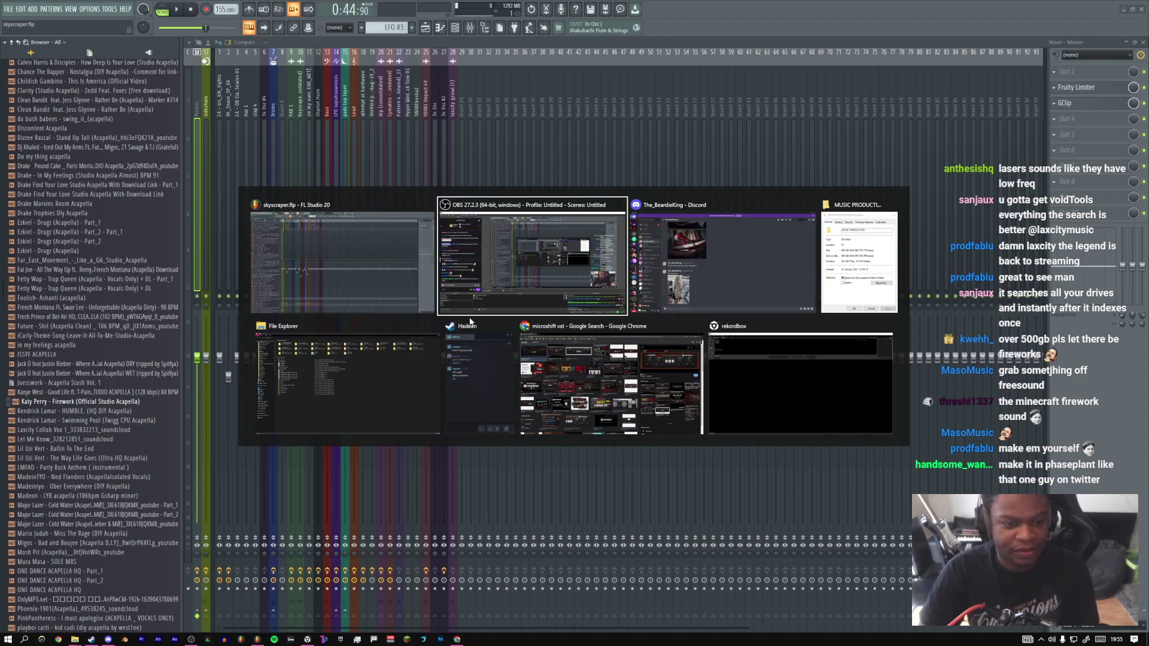
pyautogui.click(403, 280)
pyautogui.click(58, 640)
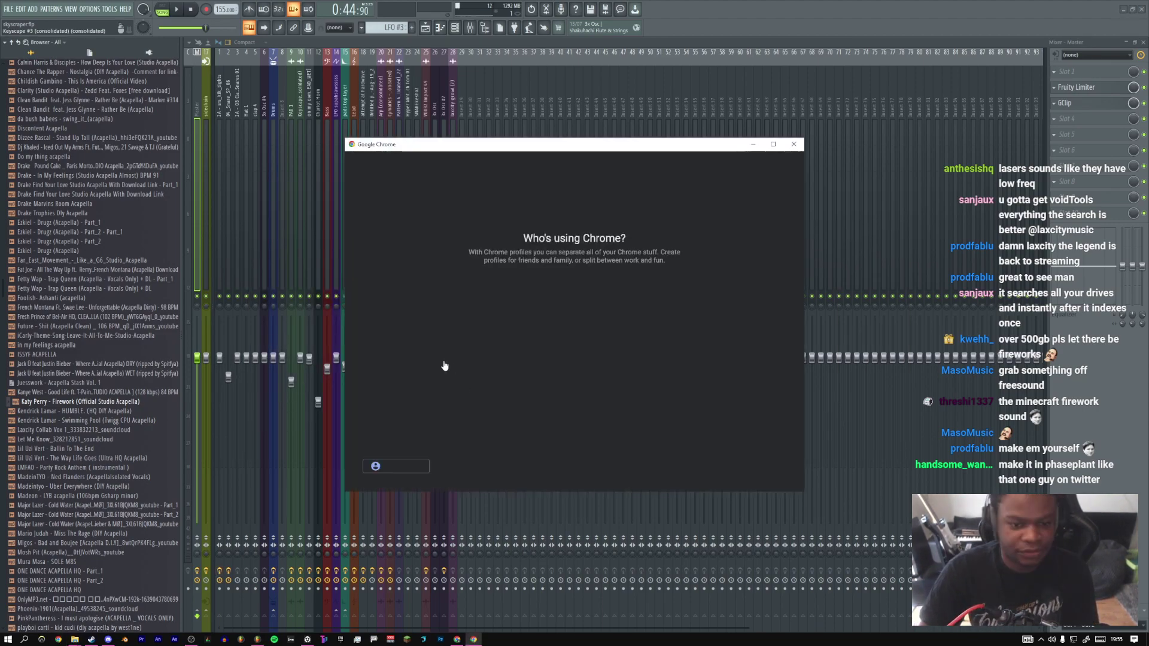
pyautogui.click(435, 294)
pyautogui.click(204, 24)
pyautogui.write('freesound')
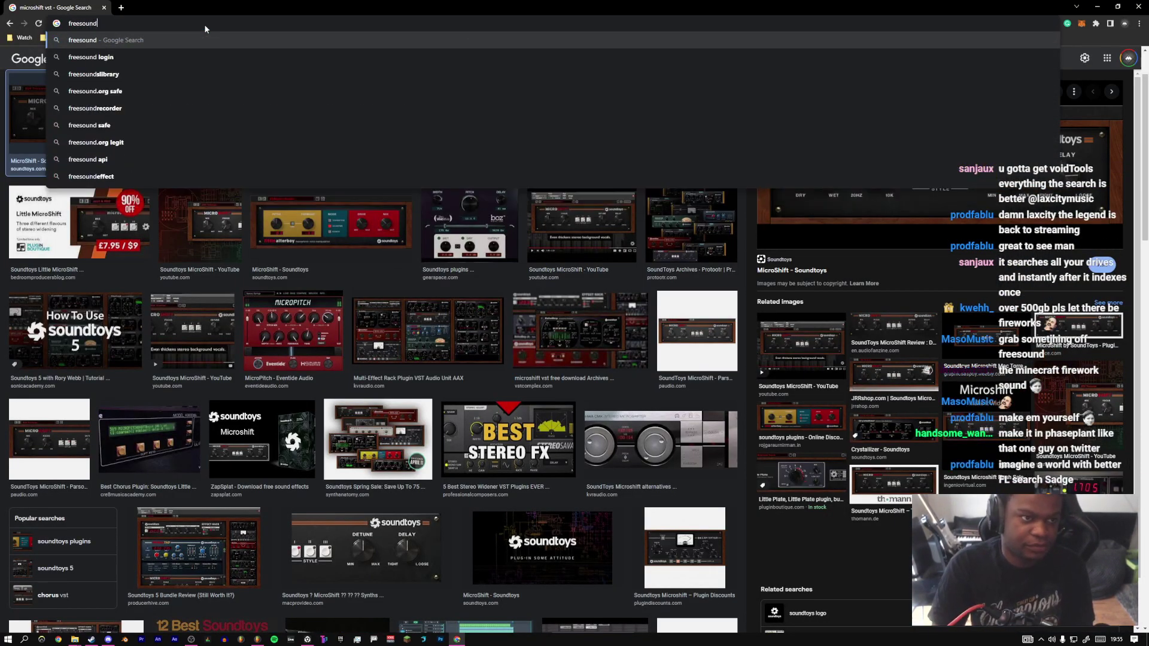
pyautogui.press('Return')
pyautogui.click(141, 146)
# Search Freesound for "firework"
pyautogui.click(710, 82)
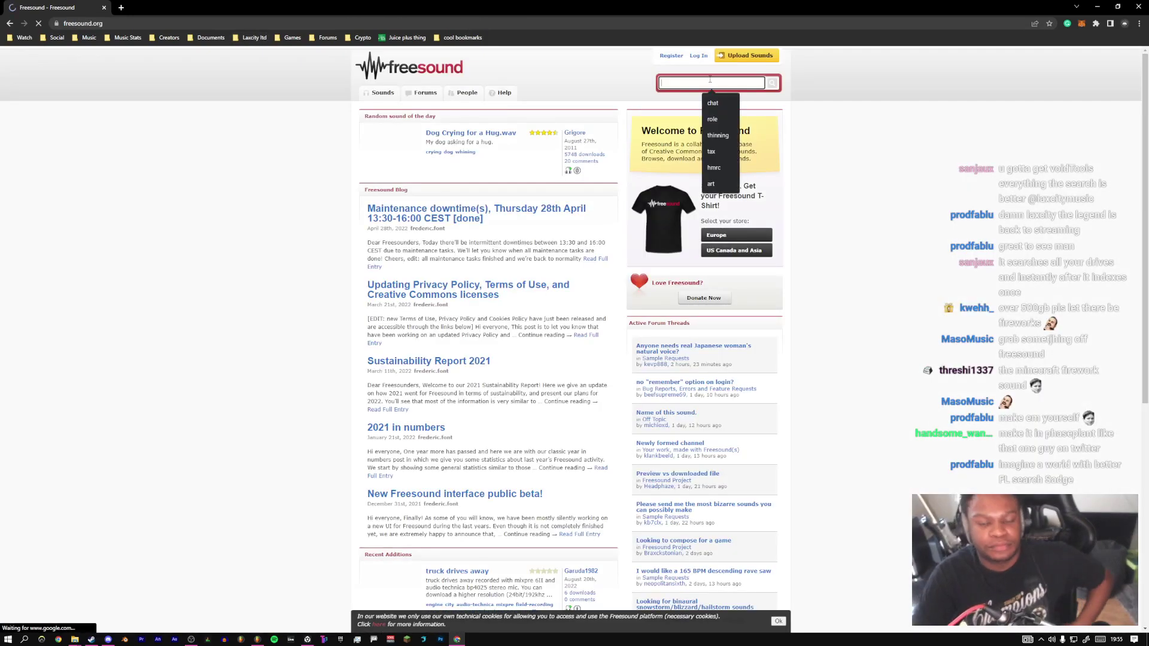
pyautogui.write('firfo')
pyautogui.write('work')
pyautogui.press('Return')
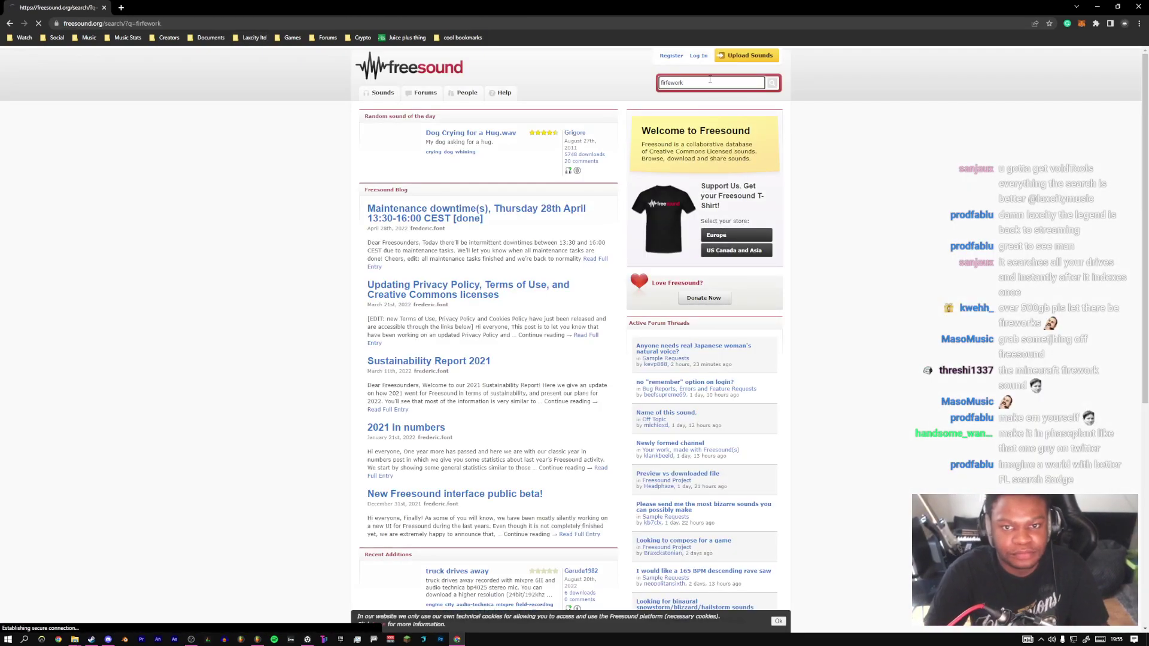
pyautogui.write('firework')
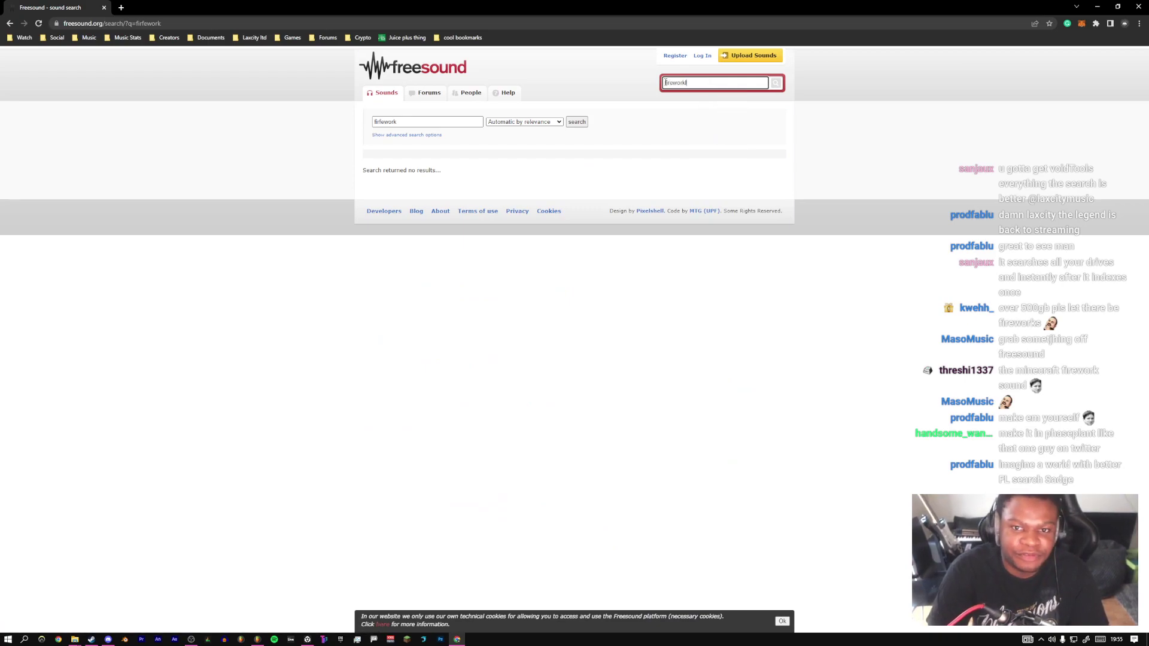
pyautogui.press('Return')
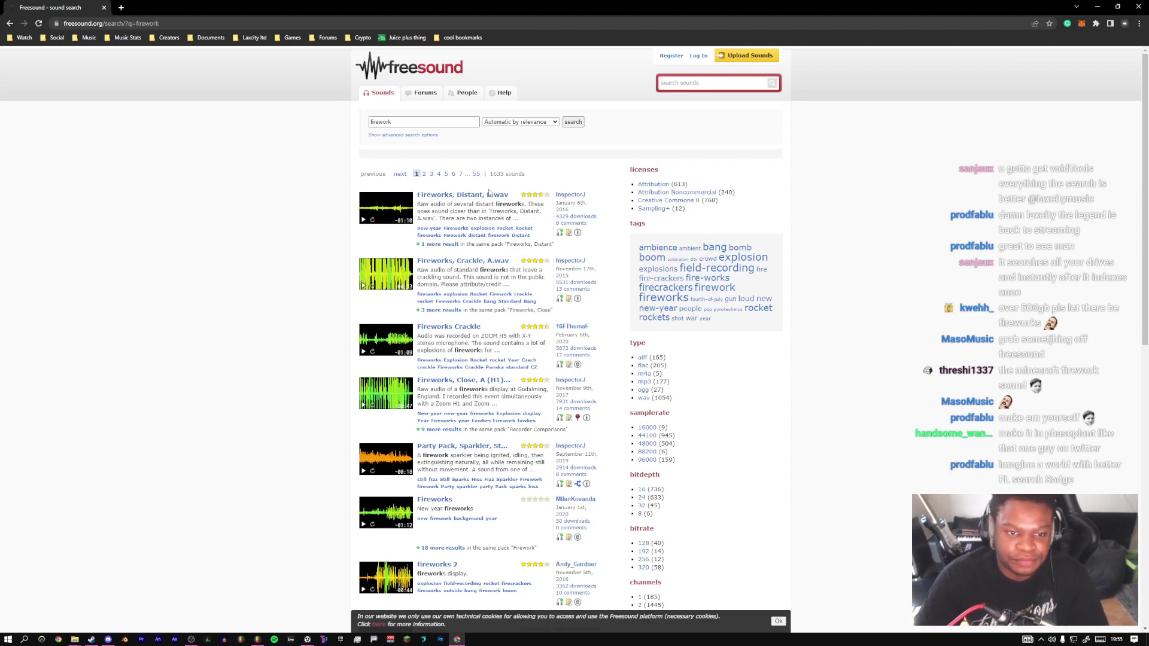
# Preview several recordings on the first page of firework results, including Fireworks, Distant, B.wav, fireworks 2, fw2.ogg and Fireworks_Distant.WAV
pyautogui.click(370, 211)
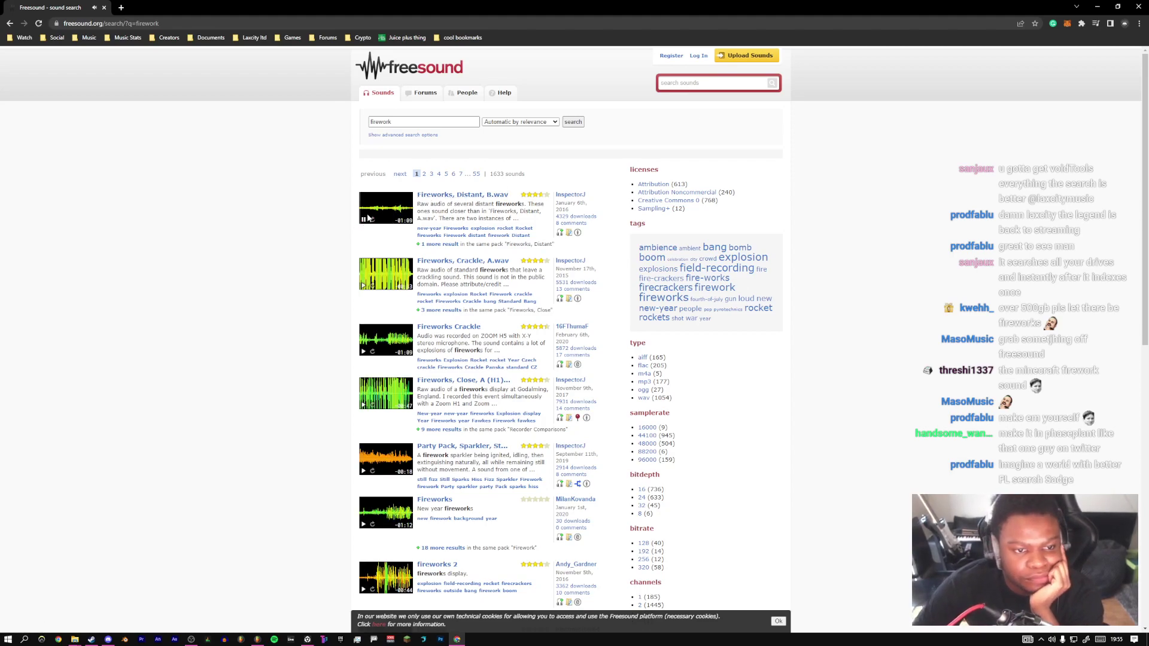
pyautogui.click(363, 219)
pyautogui.scroll(-1, 364, 285)
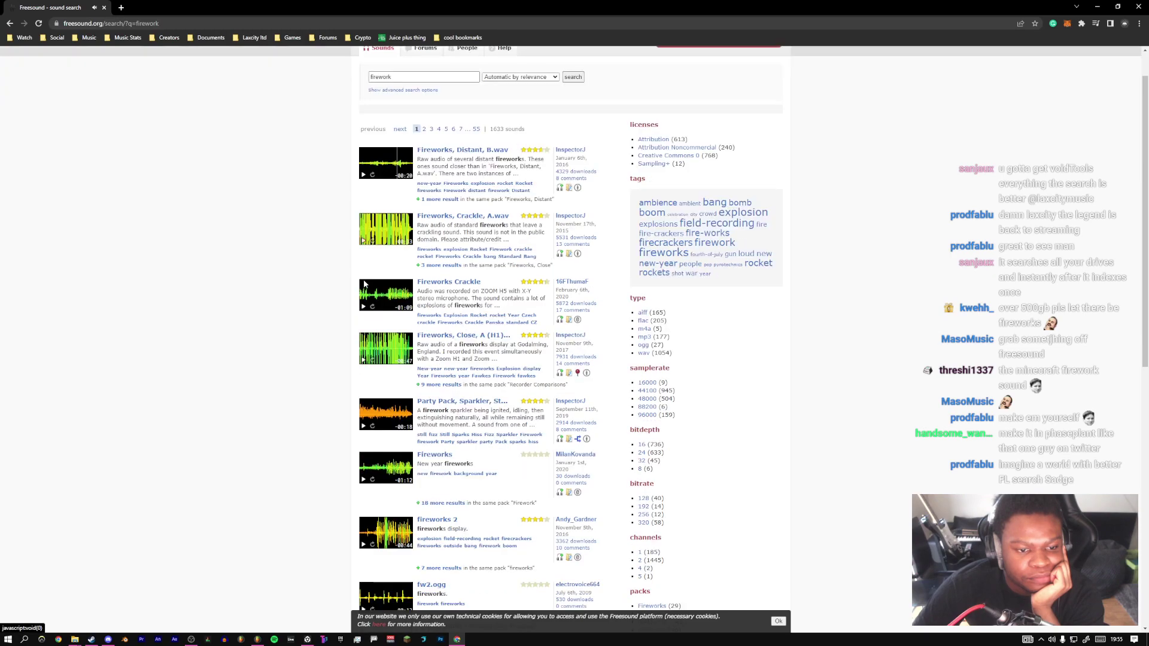
pyautogui.scroll(-3, 364, 285)
pyautogui.click(383, 337)
pyautogui.scroll(-2, 367, 351)
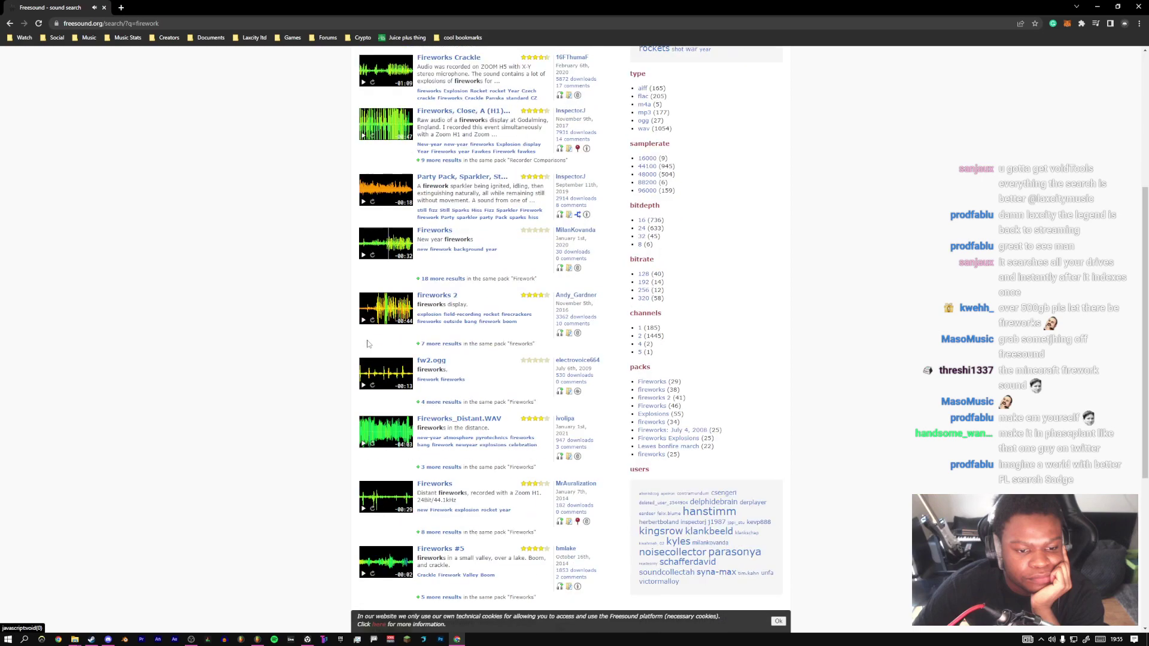
pyautogui.click(378, 306)
pyautogui.scroll(-2, 368, 328)
pyautogui.click(363, 296)
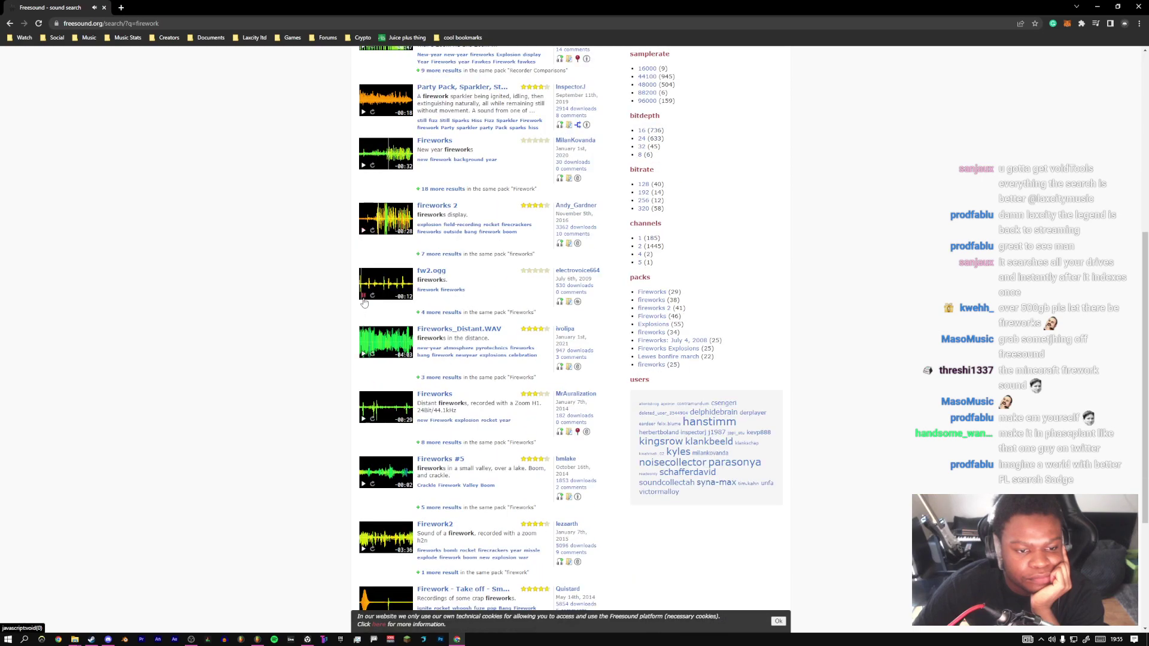
pyautogui.click(367, 353)
pyautogui.scroll(-2, 368, 329)
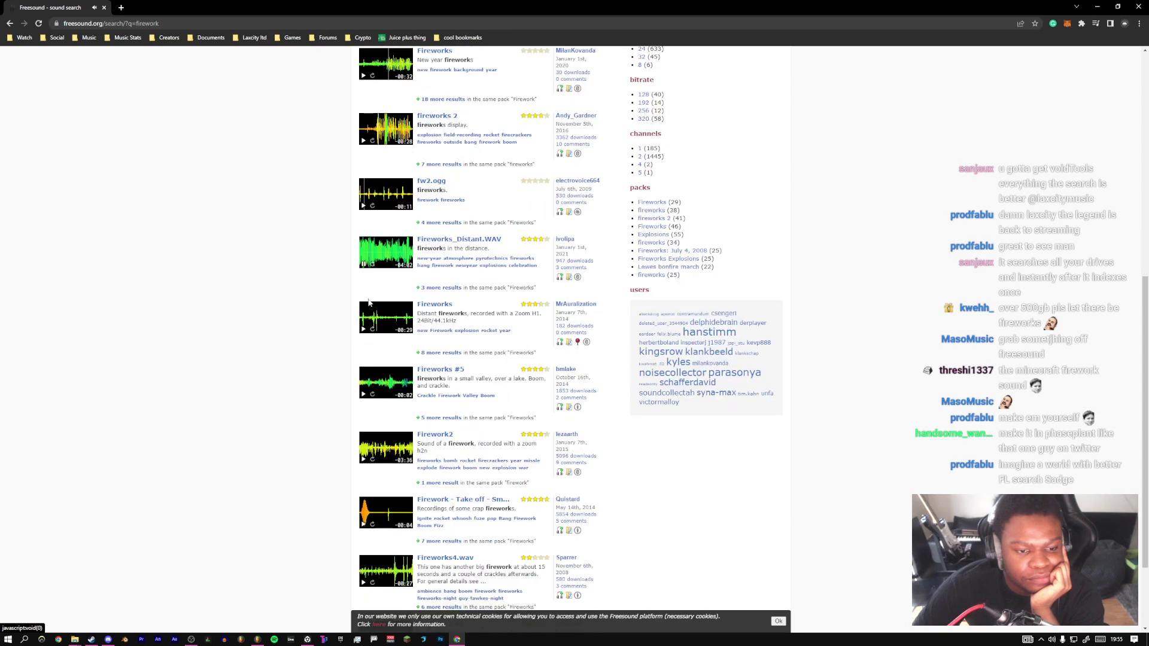
pyautogui.scroll(-2, 367, 299)
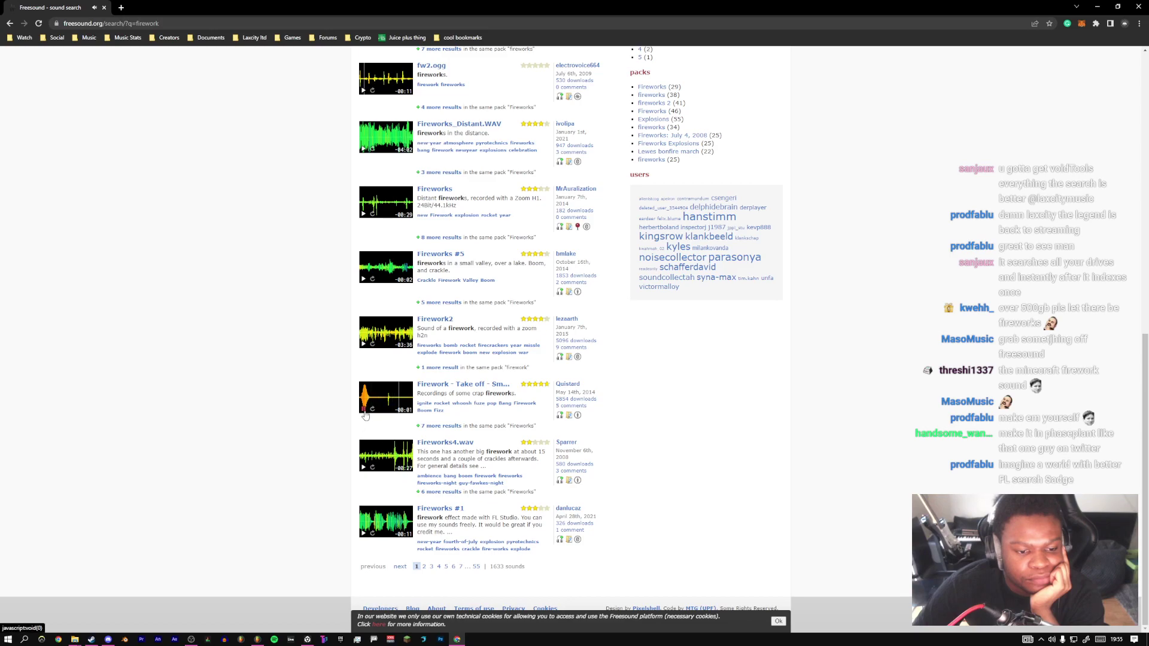
# Open the second page of firework results and preview the Whistle and Explosion recording, Zisch2.wav and firework_twister.wav
pyautogui.click(423, 566)
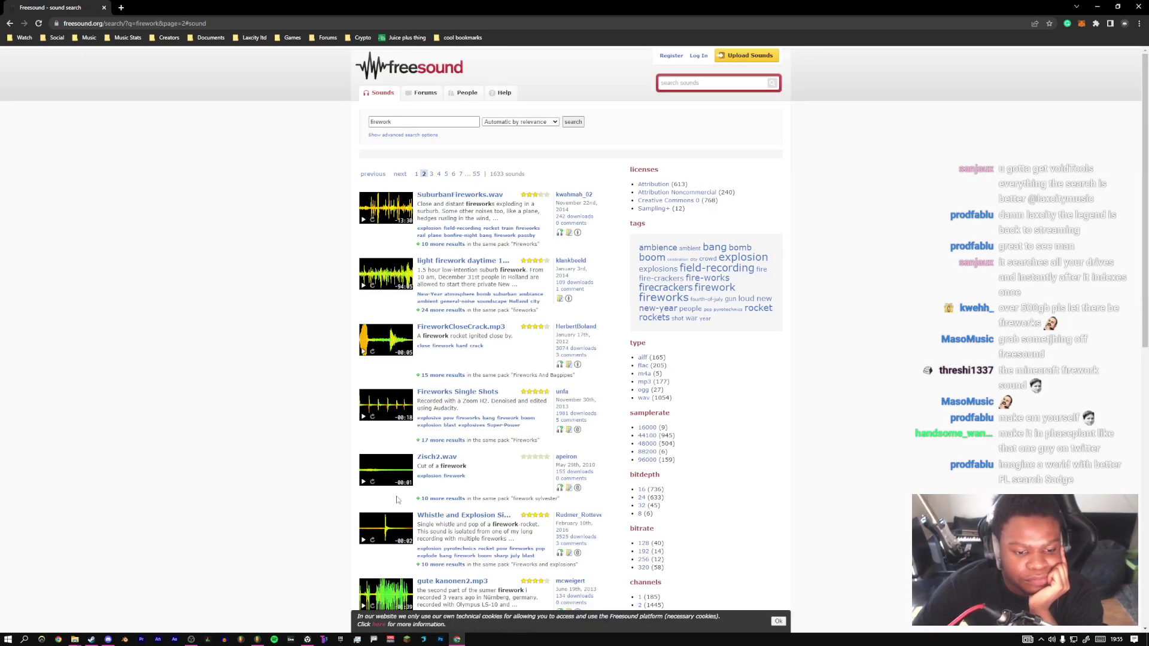
pyautogui.click(363, 542)
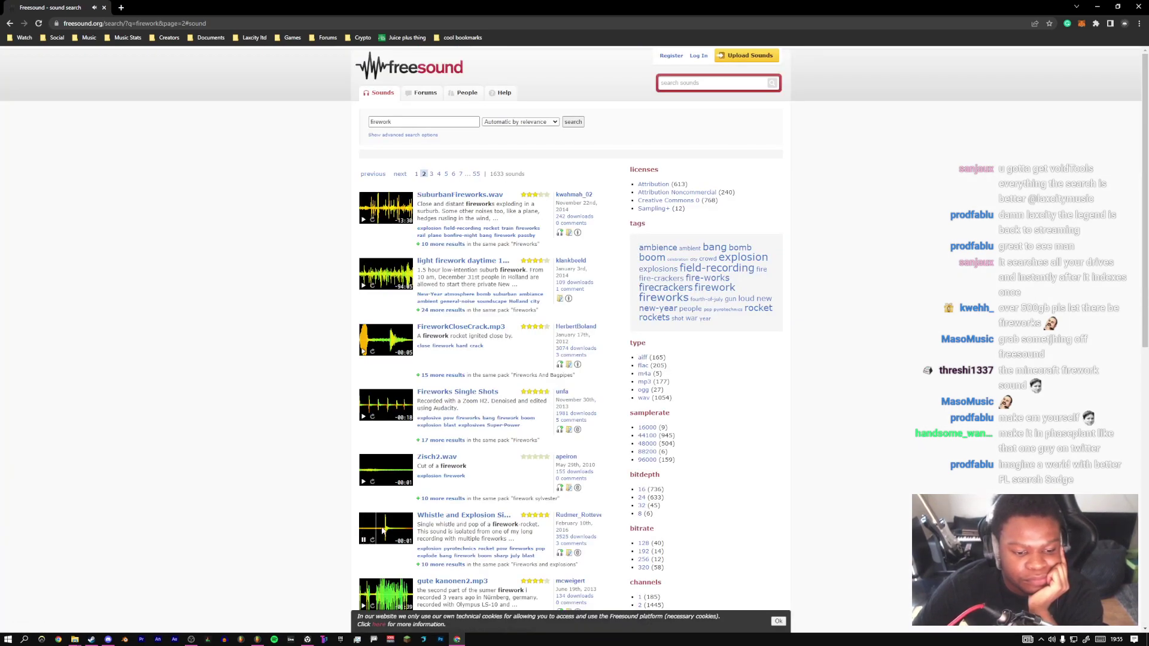
pyautogui.click(362, 482)
pyautogui.scroll(-3, 361, 486)
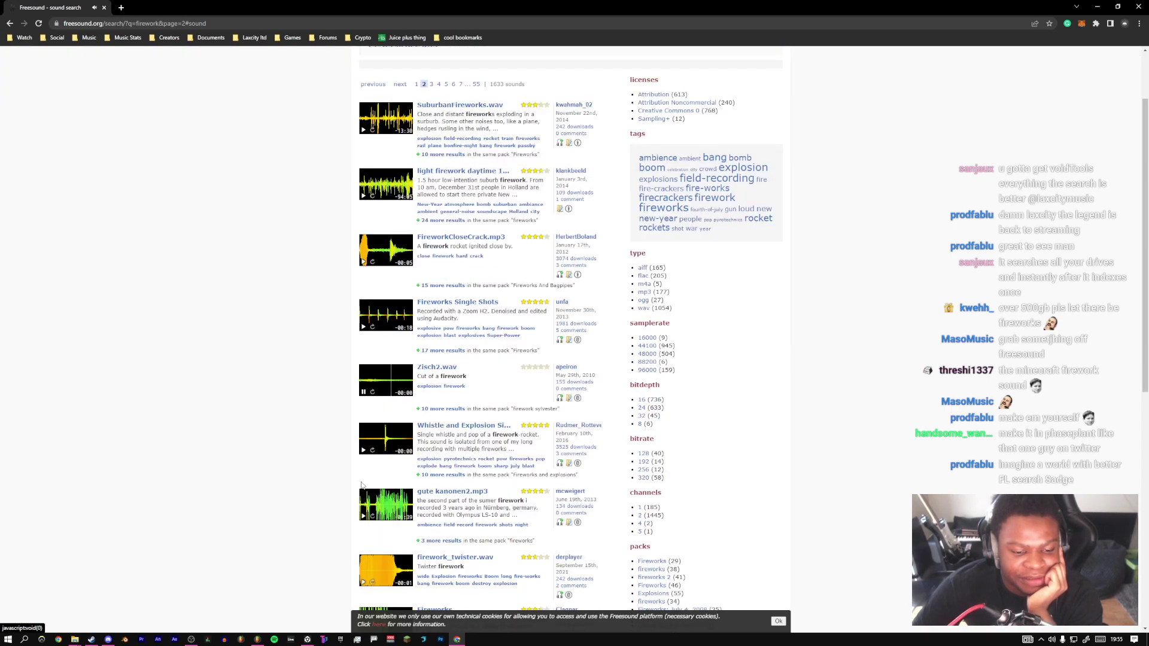
pyautogui.click(363, 496)
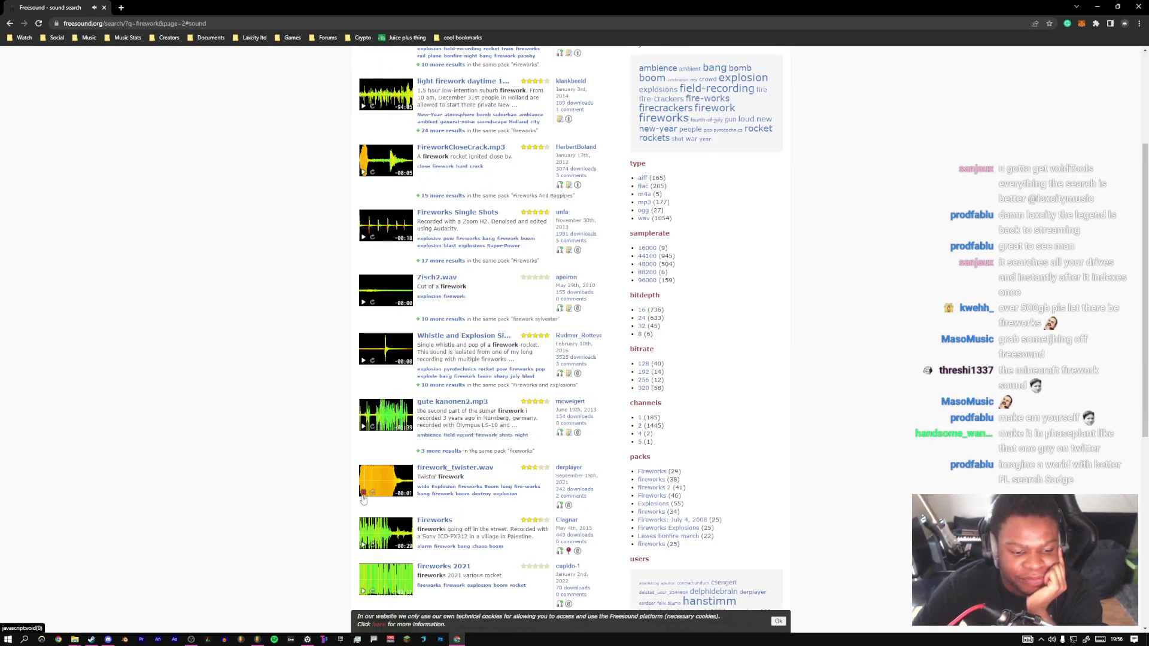
# Refine the Freesound search from the second page of firework results to "firework whistle"
pyautogui.scroll(-2, 363, 498)
pyautogui.scroll(-2, 363, 475)
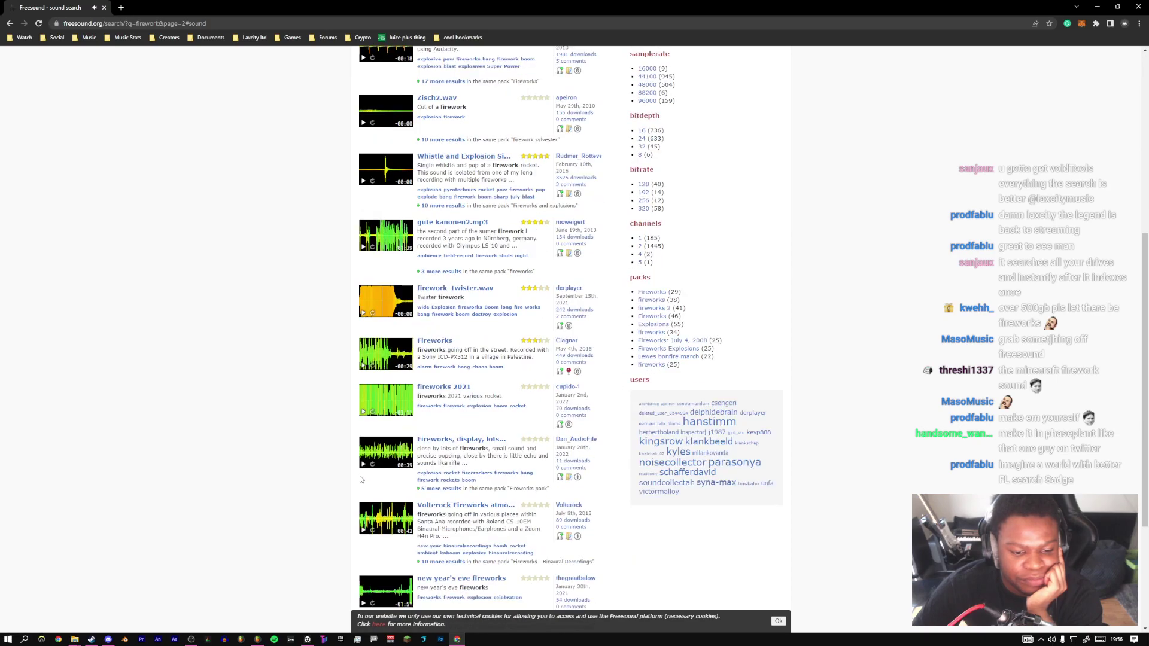
pyautogui.scroll(-4, 361, 479)
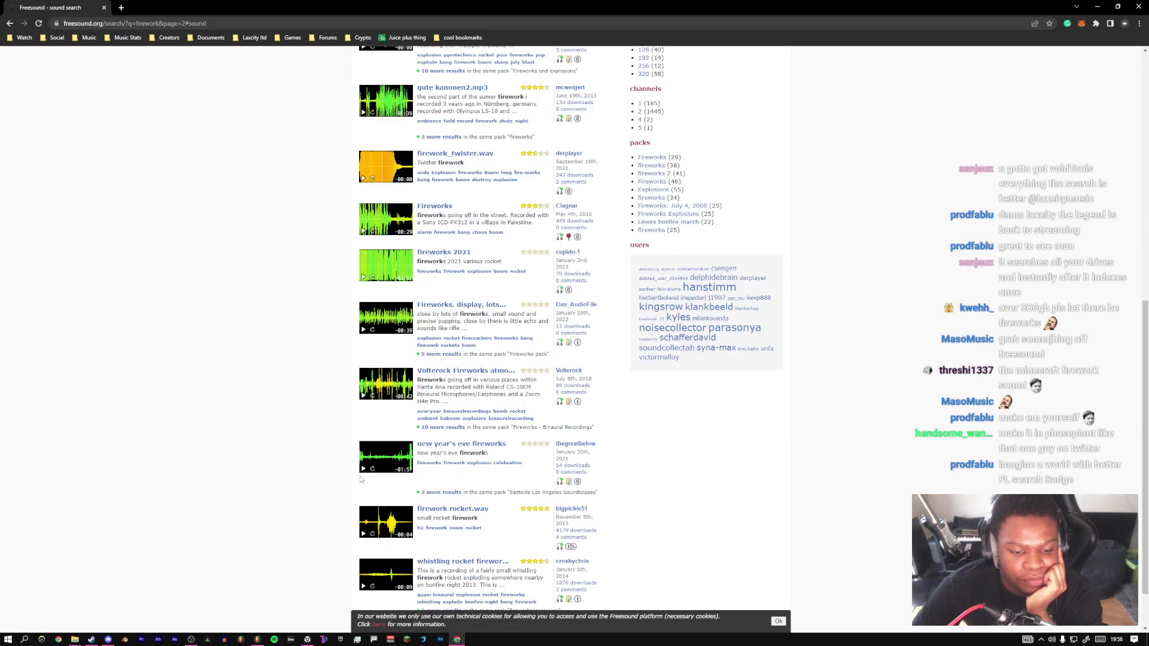
pyautogui.scroll(7, 360, 557)
pyautogui.scroll(4, 361, 557)
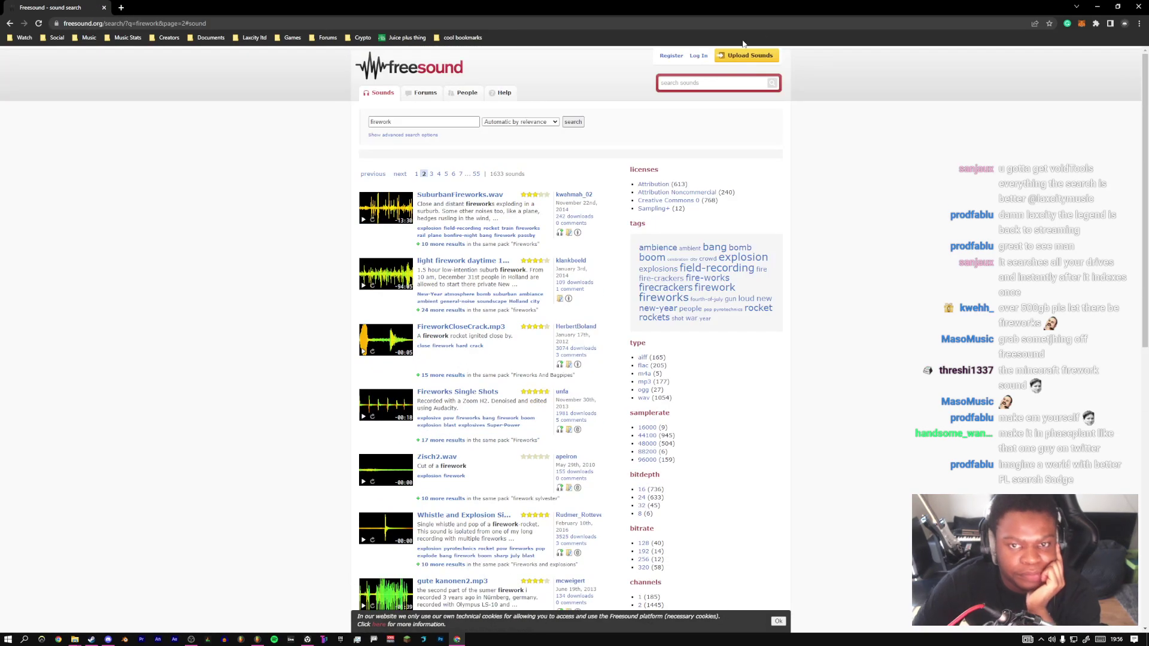
pyautogui.click(457, 120)
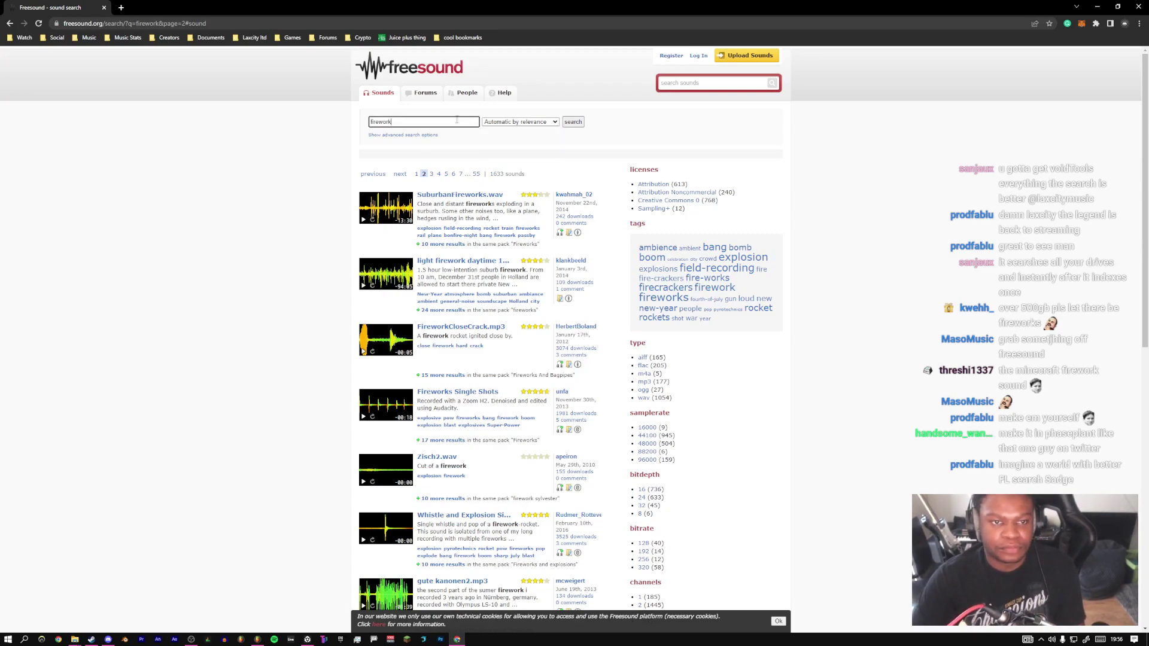
pyautogui.click(426, 137)
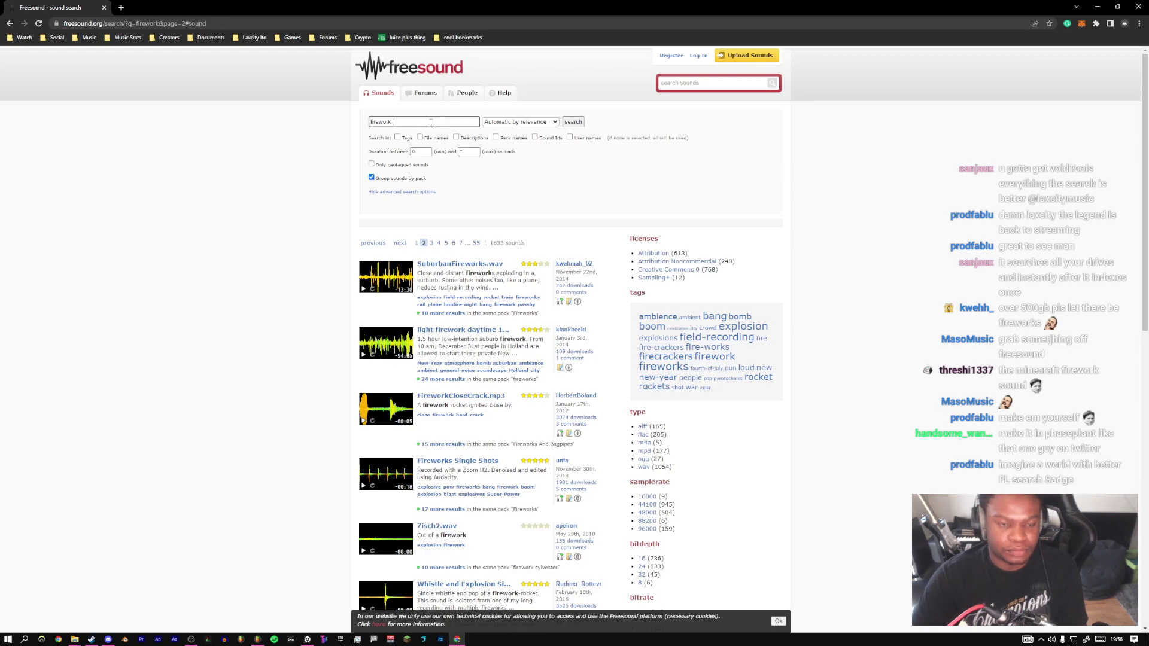
pyautogui.write('whistle')
pyautogui.press('Return')
# Preview the short rocket whistle recordings and open rocket-whistle.wav, whistlingrocket_3.wav and tiny_rocket.wav on separate pages
pyautogui.scroll(-2, 438, 226)
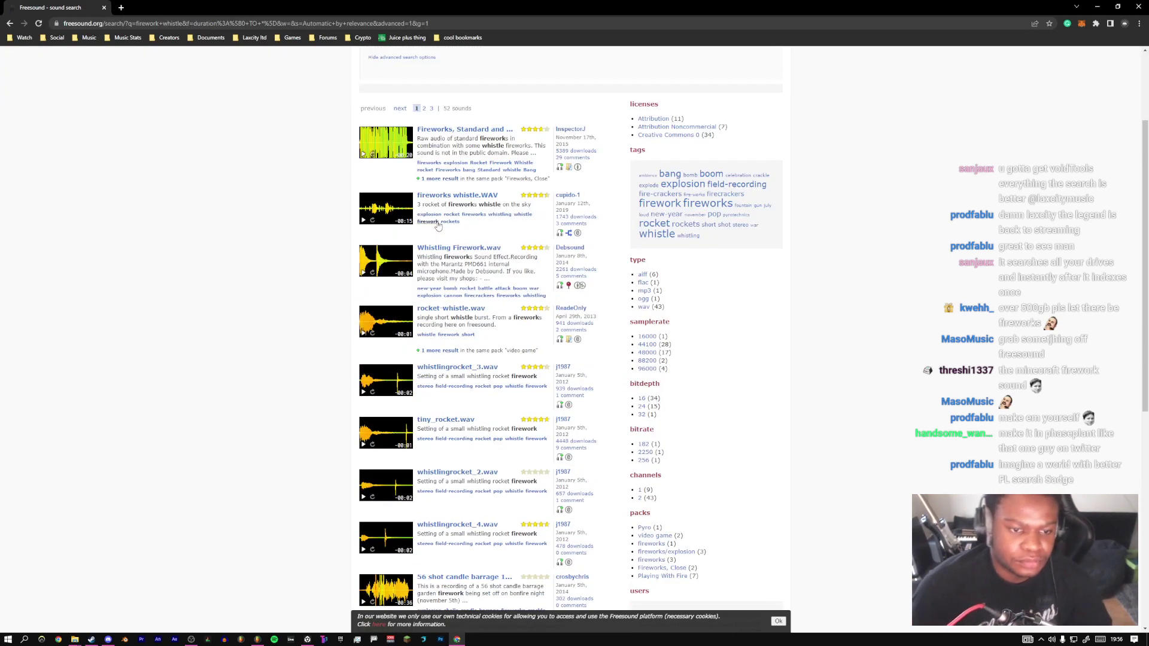
pyautogui.click(368, 334)
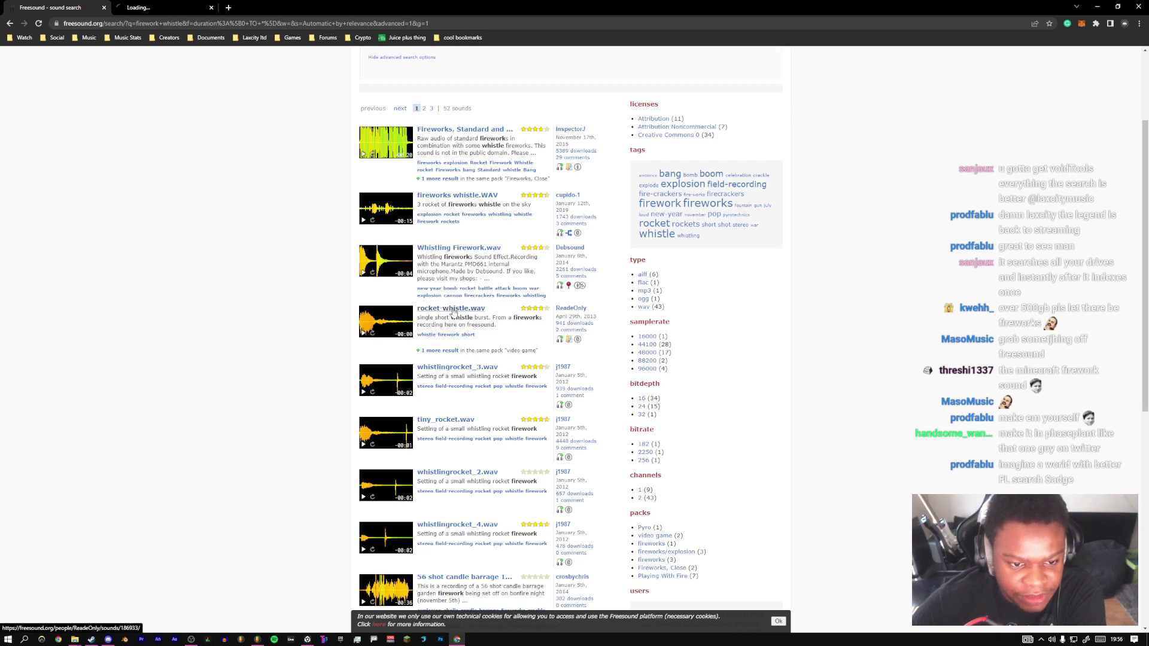
pyautogui.click(364, 392)
pyautogui.scroll(-1, 386, 380)
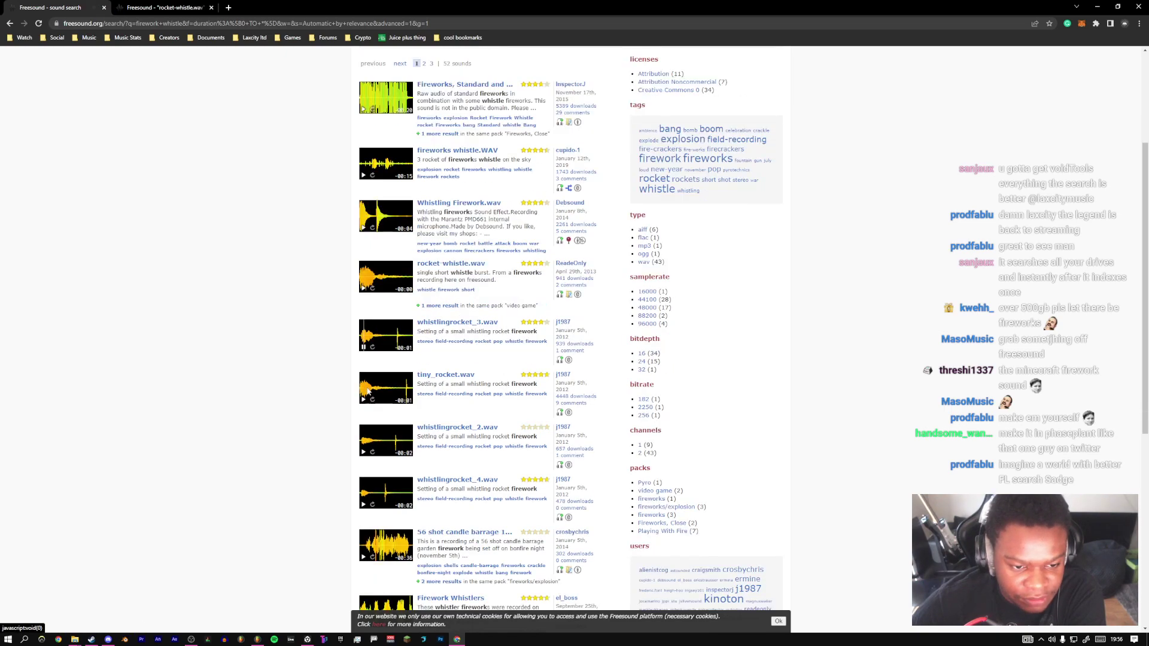
pyautogui.middleClick(444, 323)
pyautogui.click(363, 400)
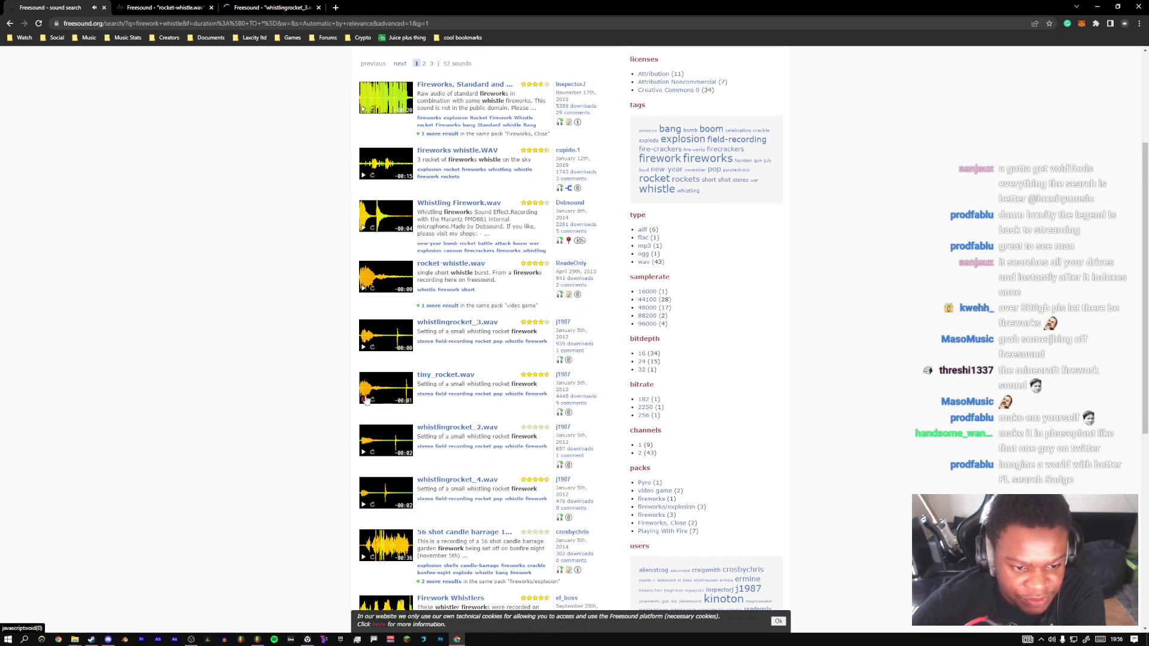
pyautogui.scroll(-2, 425, 293)
pyautogui.middleClick(432, 286)
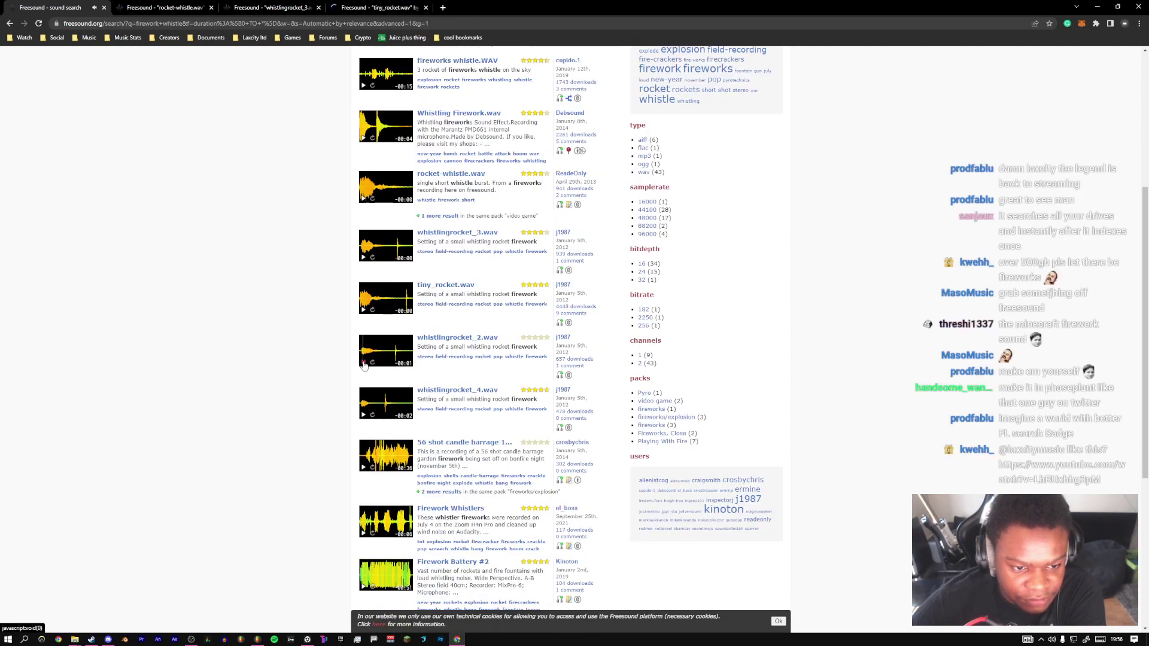
# Preview whistlingrocket_2.wav, whistlingrocket_4.wav and the 56 shot candle barrage recording in the firework whistle results
pyautogui.scroll(-2, 368, 388)
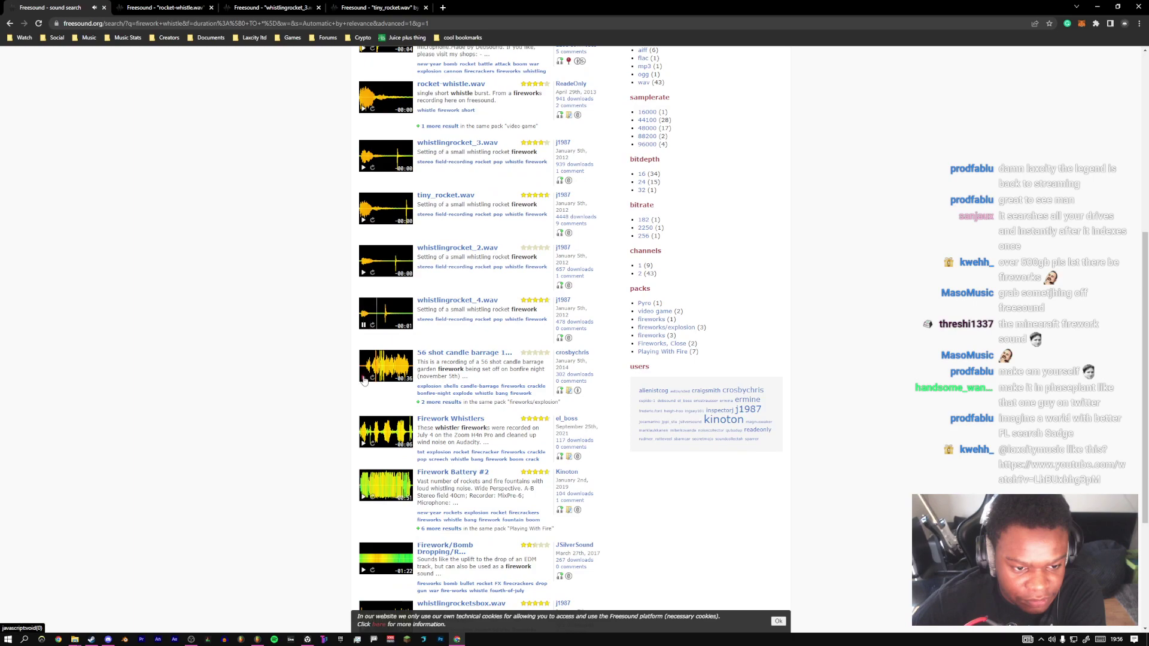
pyautogui.click(364, 379)
pyautogui.scroll(-1, 364, 381)
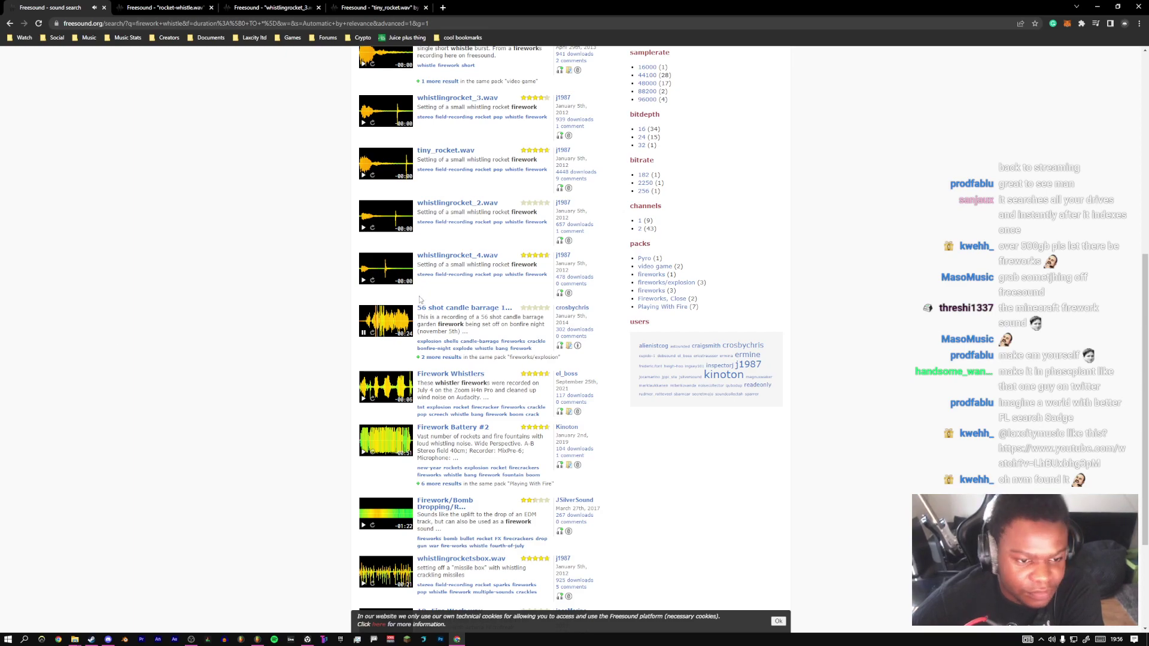
pyautogui.click(363, 334)
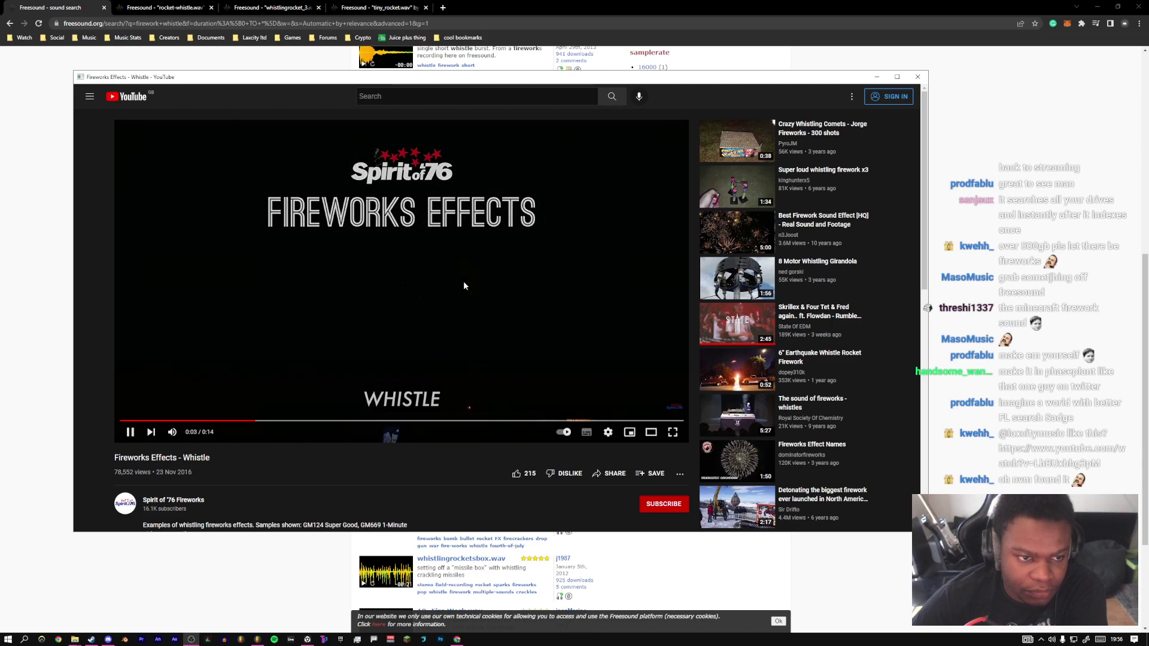
# Skip through the YouTube video "Fireworks Effects - Whistle" and close its window
pyautogui.click(381, 420)
pyautogui.click(311, 421)
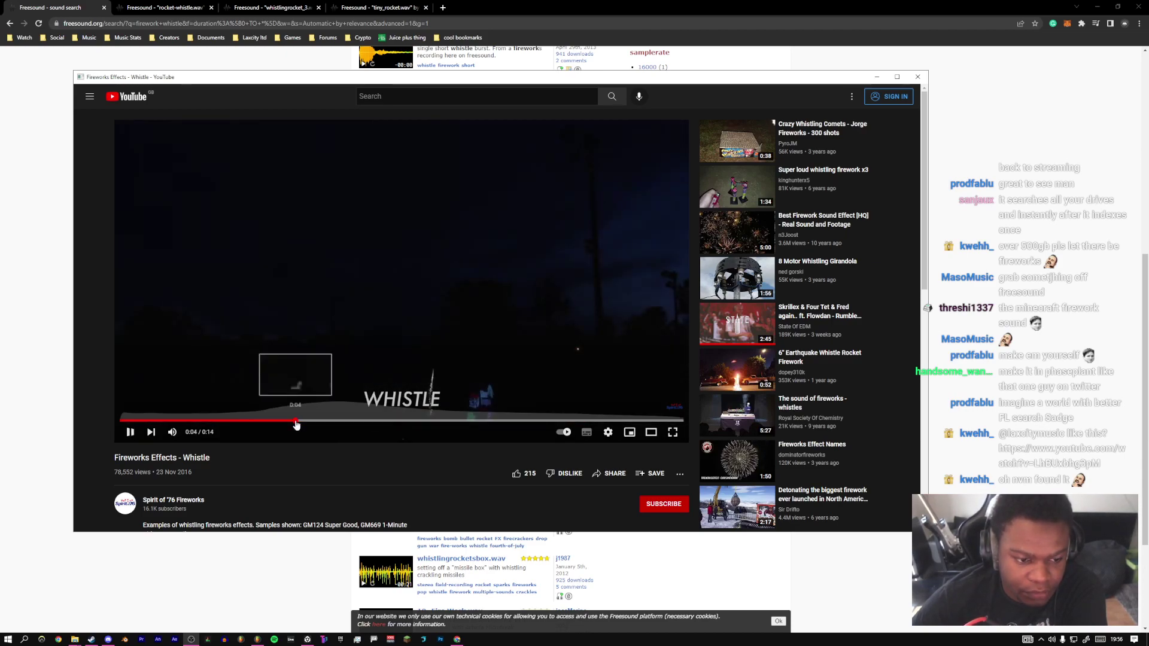
pyautogui.click(917, 77)
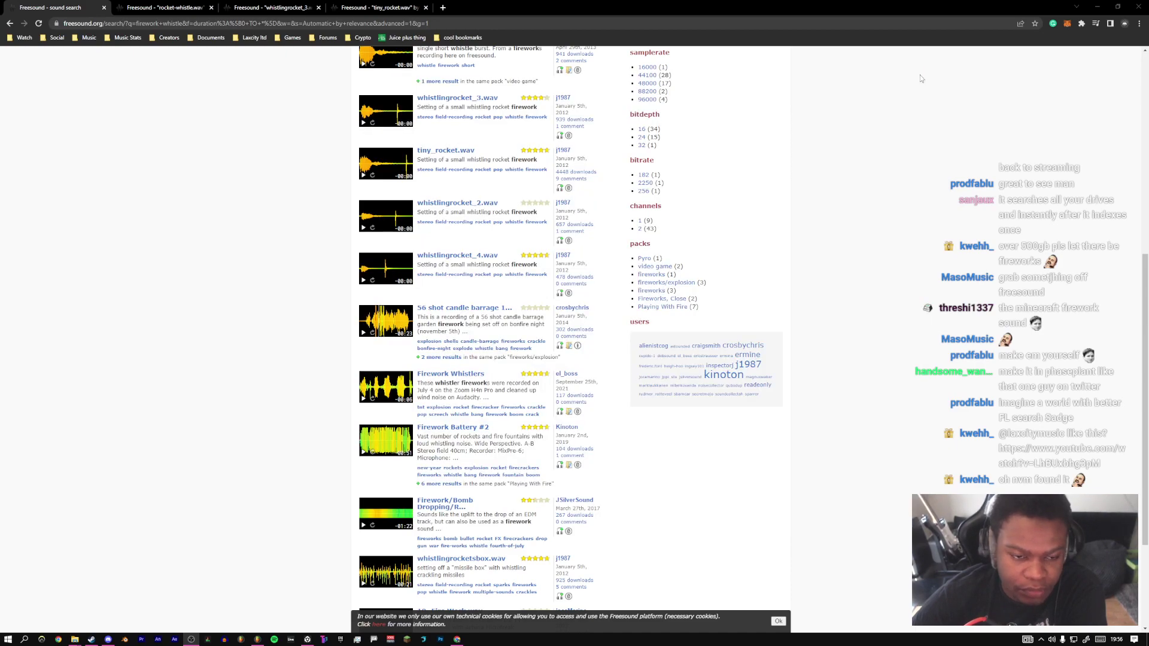
# Preview the remaining recordings on the first results page, including Firework Whistlers, 10- Fire Work.wav and Crazy Soccer Crowd Cheering
pyautogui.click(364, 334)
pyautogui.scroll(-1, 364, 337)
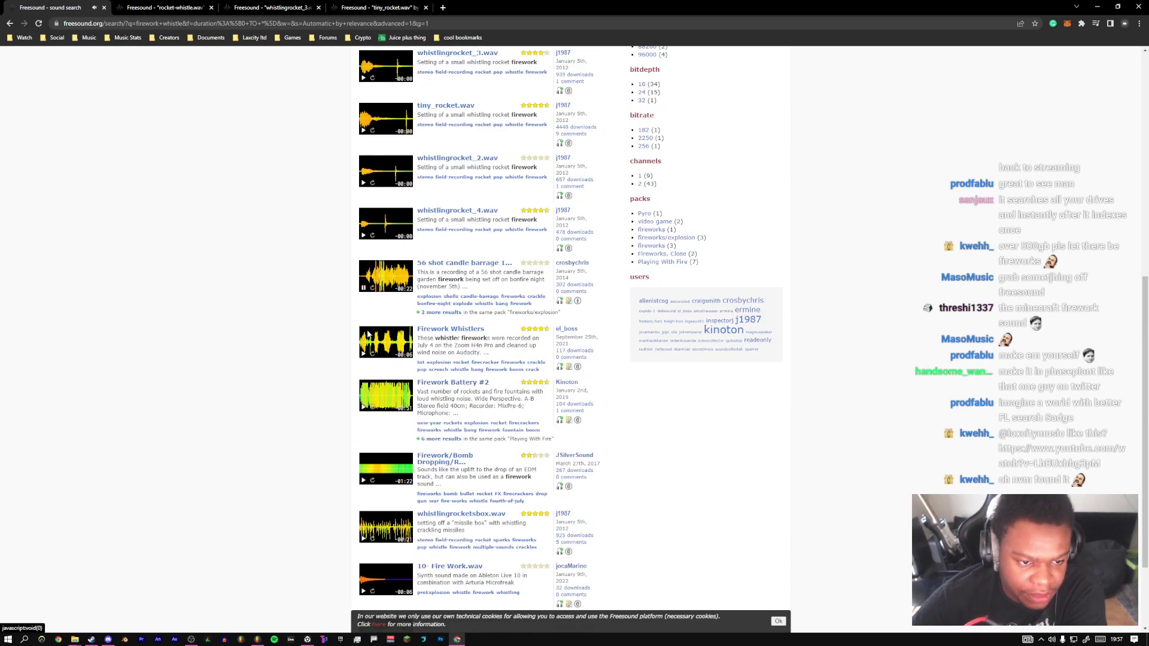
pyautogui.click(363, 355)
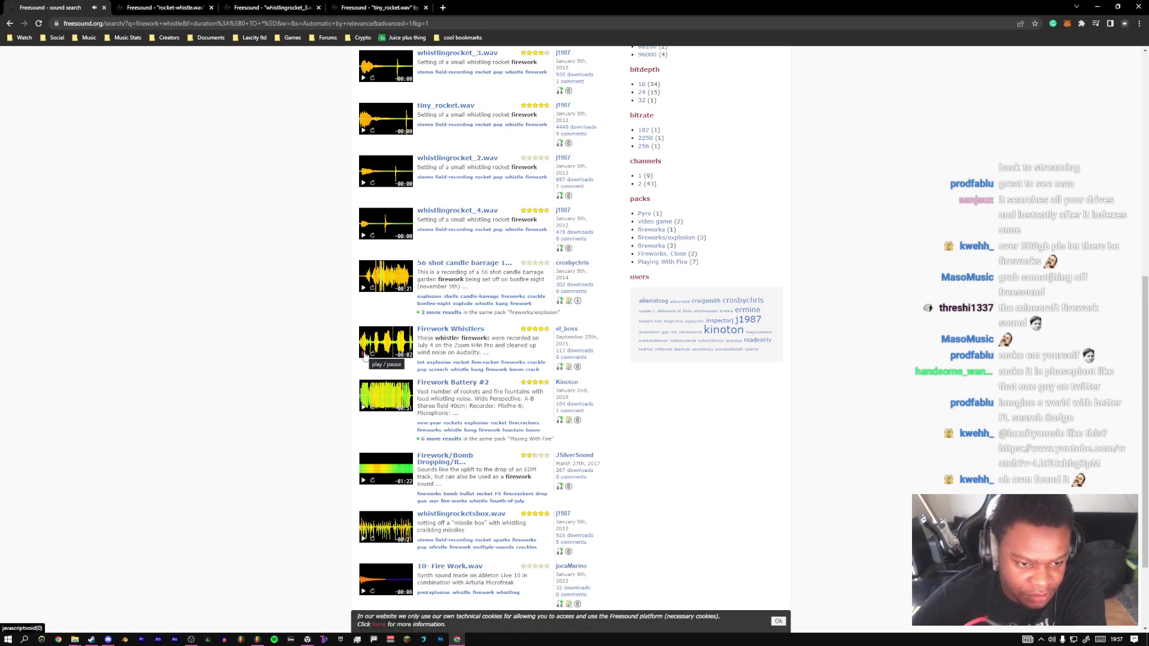
pyautogui.scroll(-3, 365, 355)
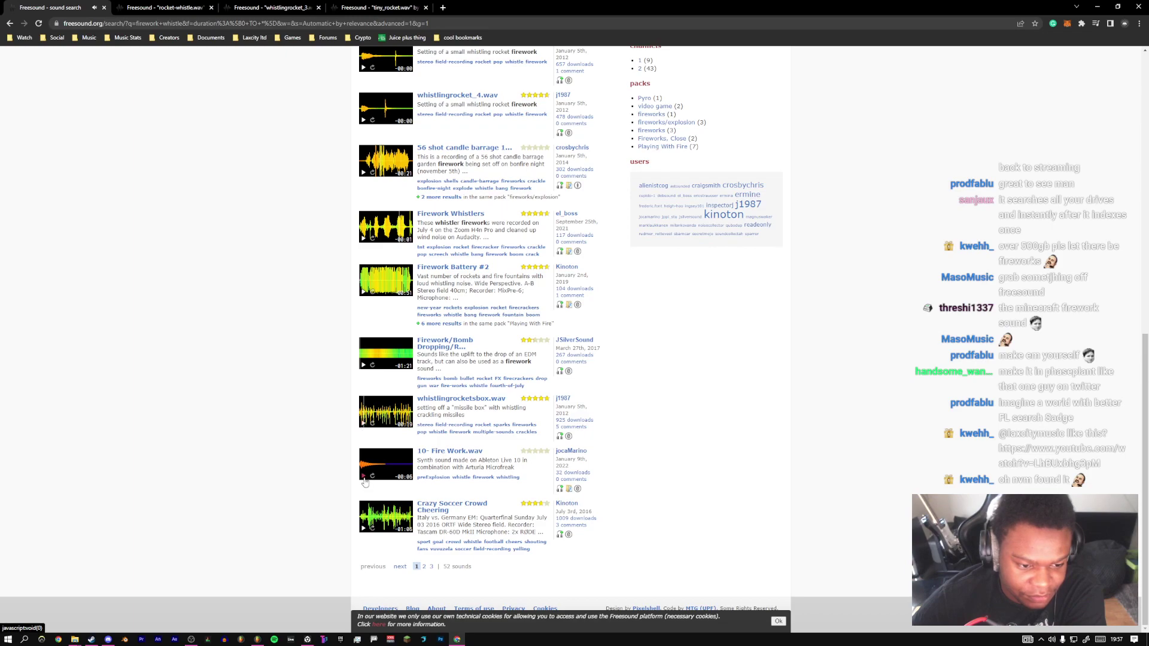
pyautogui.click(365, 528)
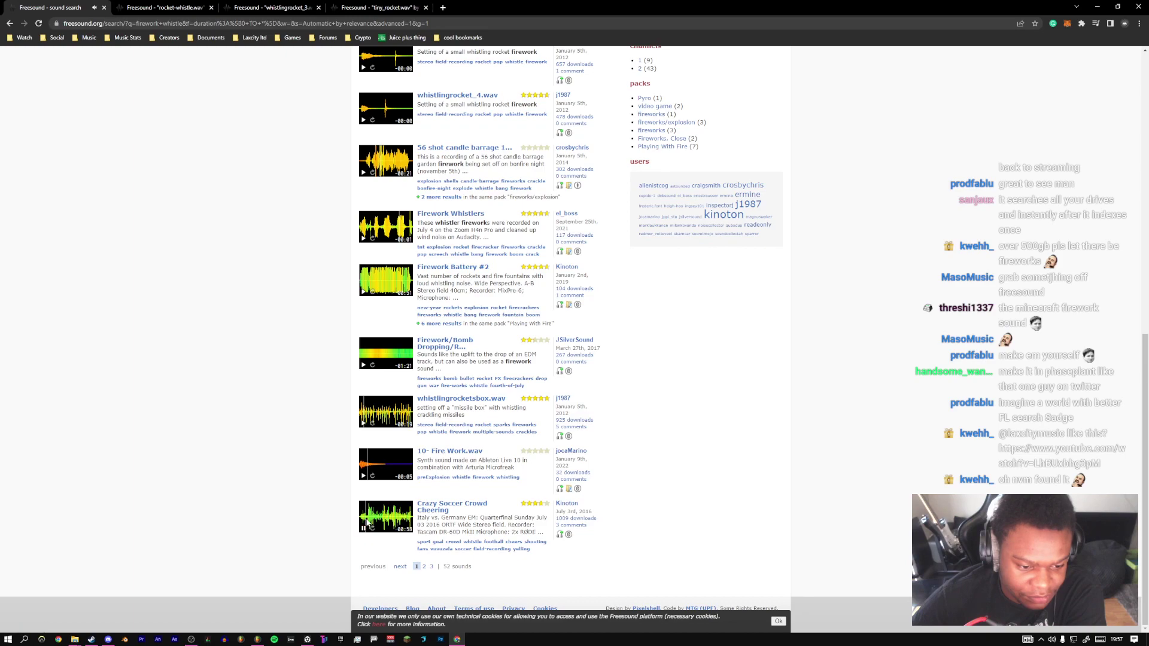
# Open the second page of firework whistle results and preview recordings from Whistling Firework to Whistle and Explosion
pyautogui.click(424, 566)
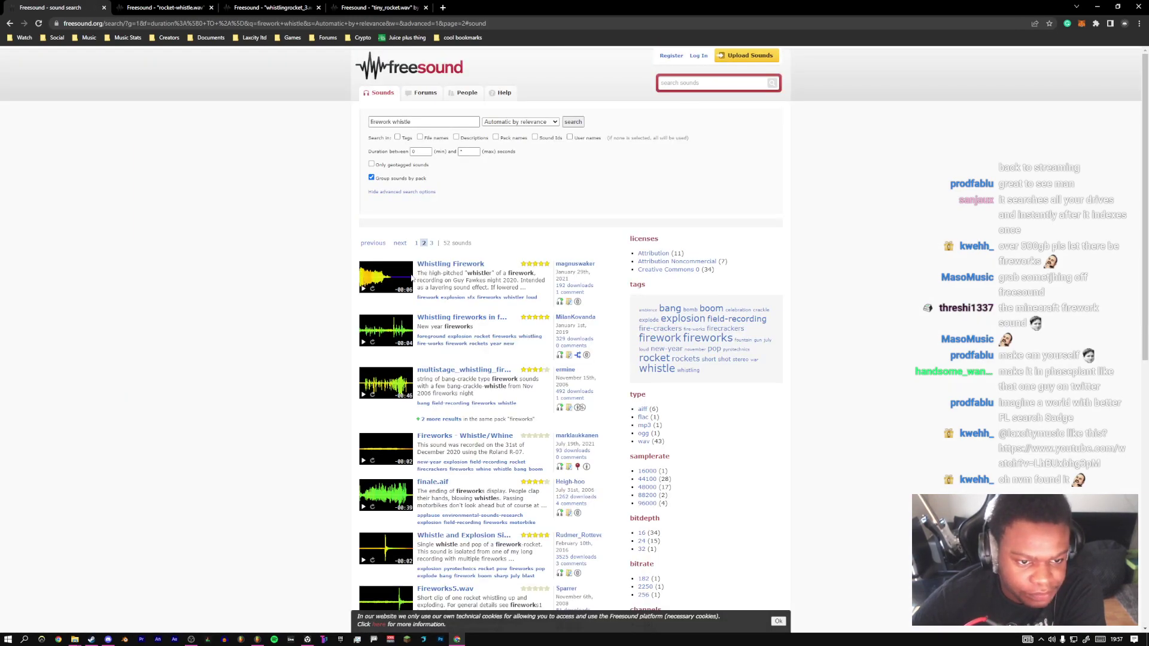
pyautogui.click(363, 289)
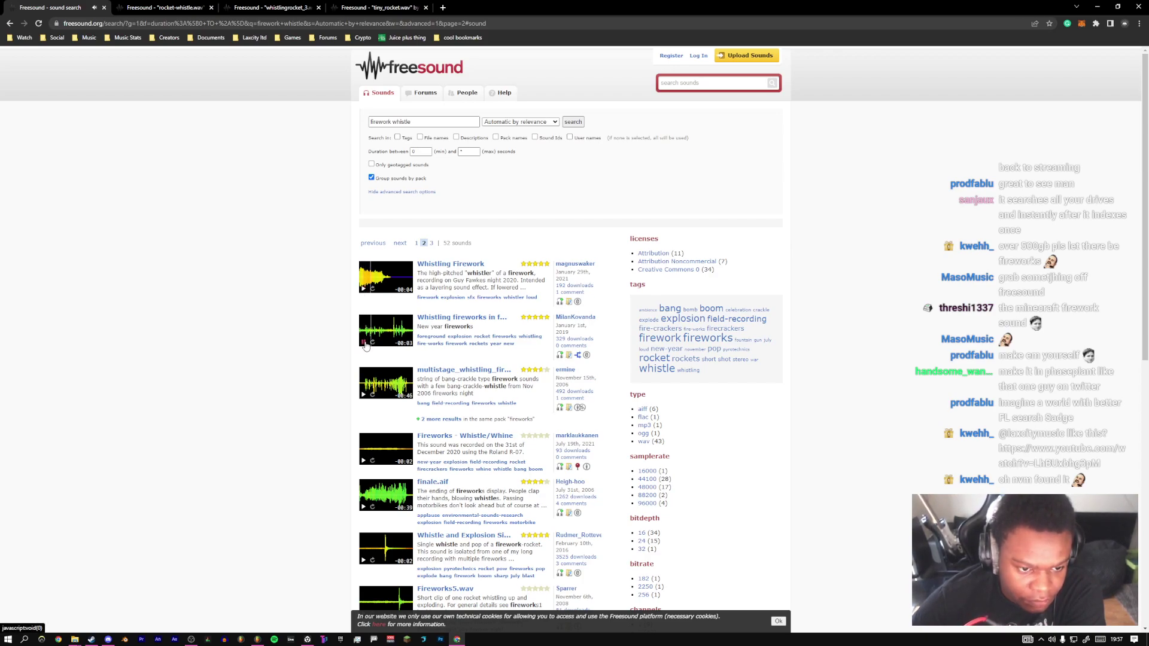
pyautogui.click(369, 388)
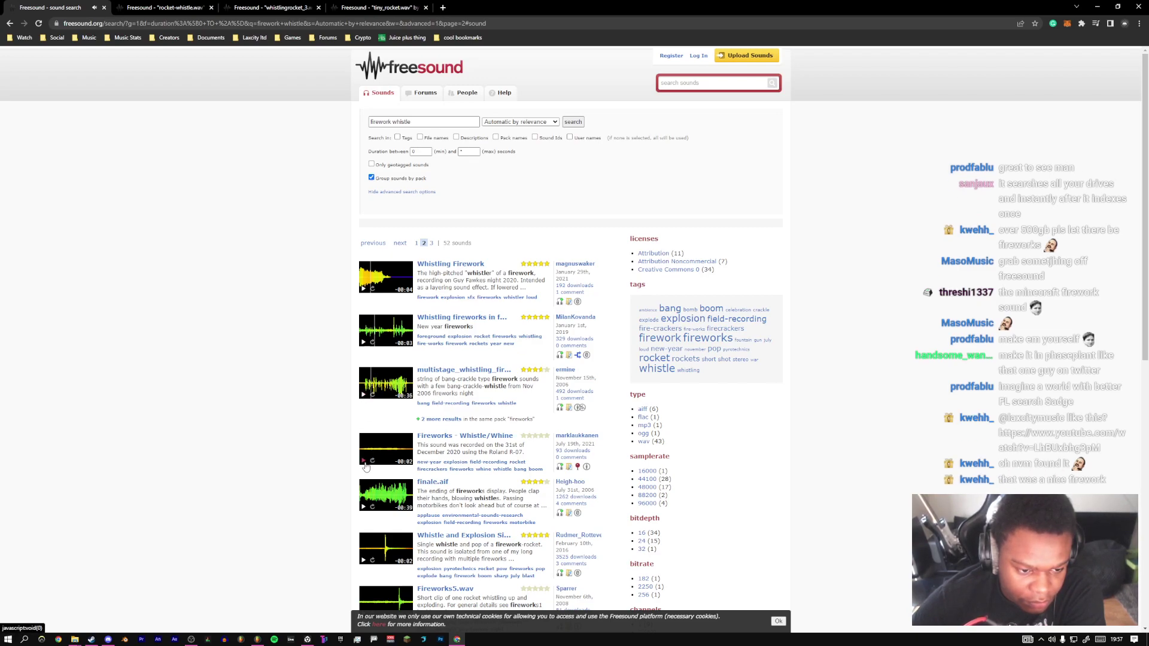
pyautogui.scroll(-2, 366, 462)
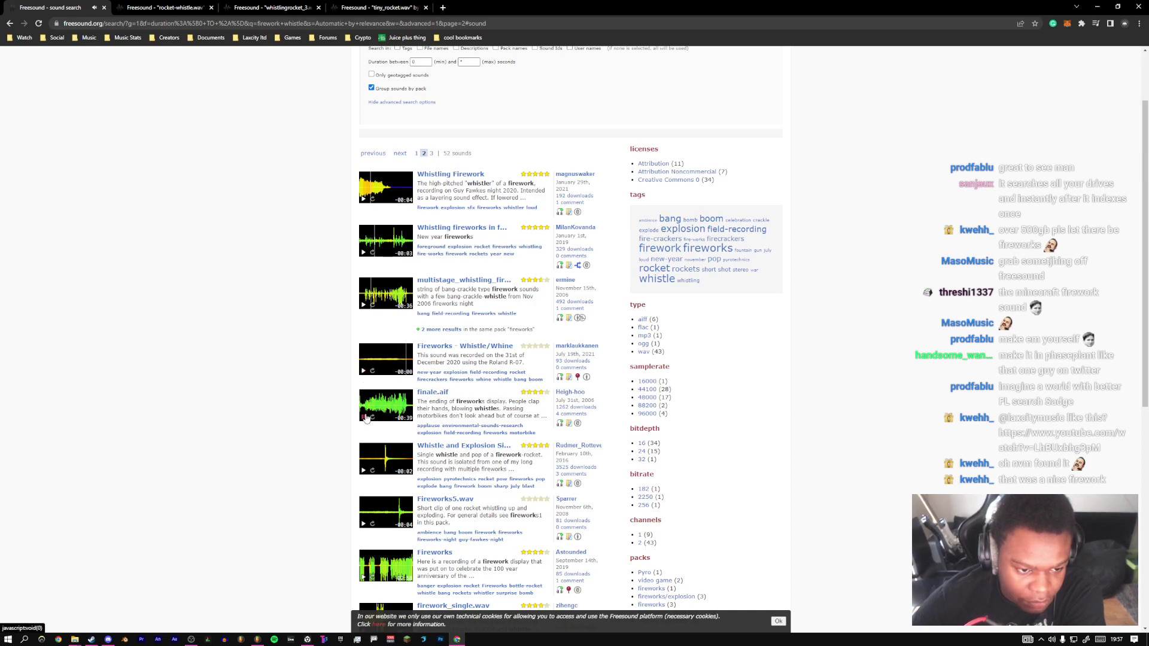
pyautogui.scroll(-2, 367, 417)
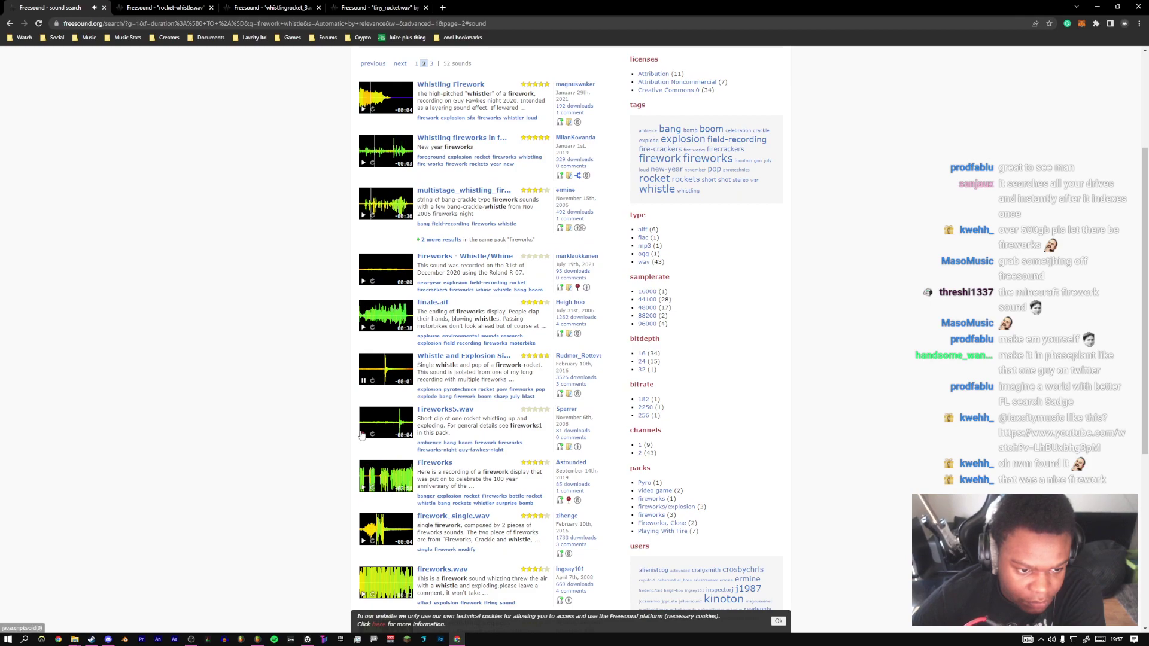
# Log in to Freesound from the rocket-whistle.wav page with the saved credentials and accept the updated terms of use
pyautogui.hotkey('ctrl', 'Tab')
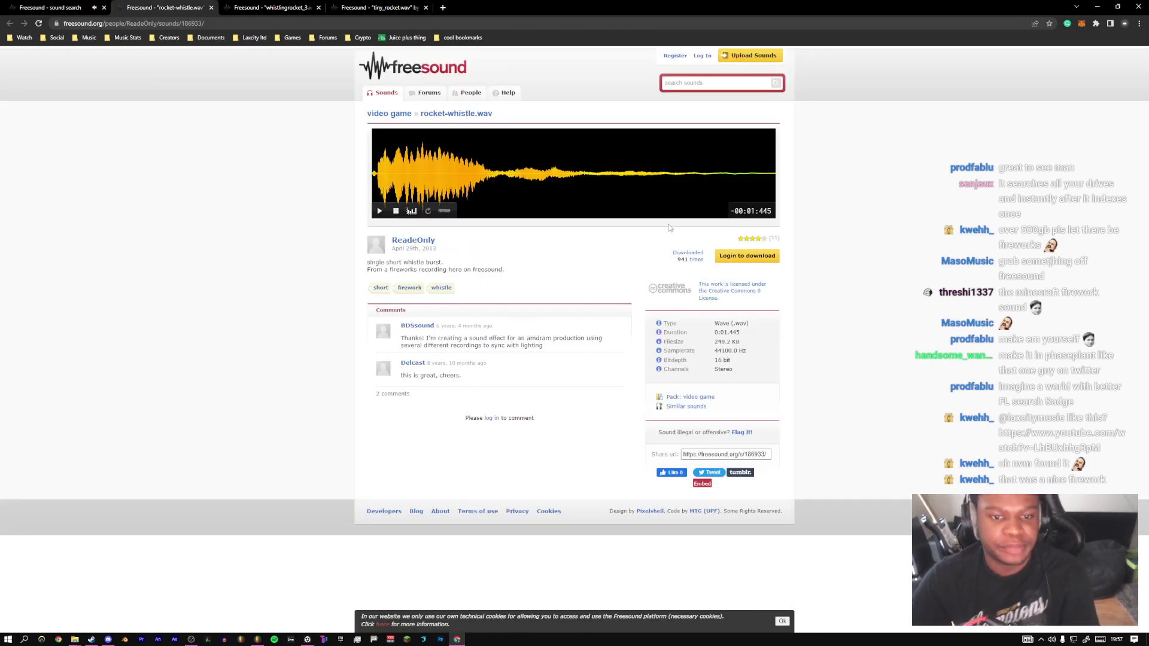
pyautogui.click(746, 256)
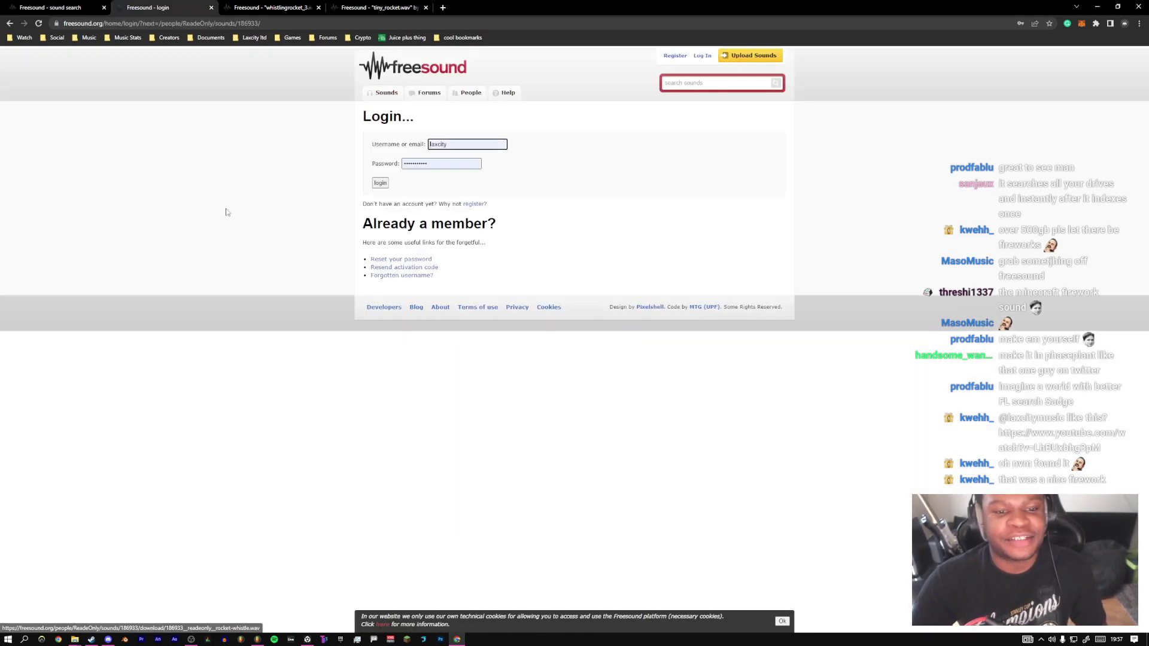
pyautogui.click(387, 181)
pyautogui.click(381, 183)
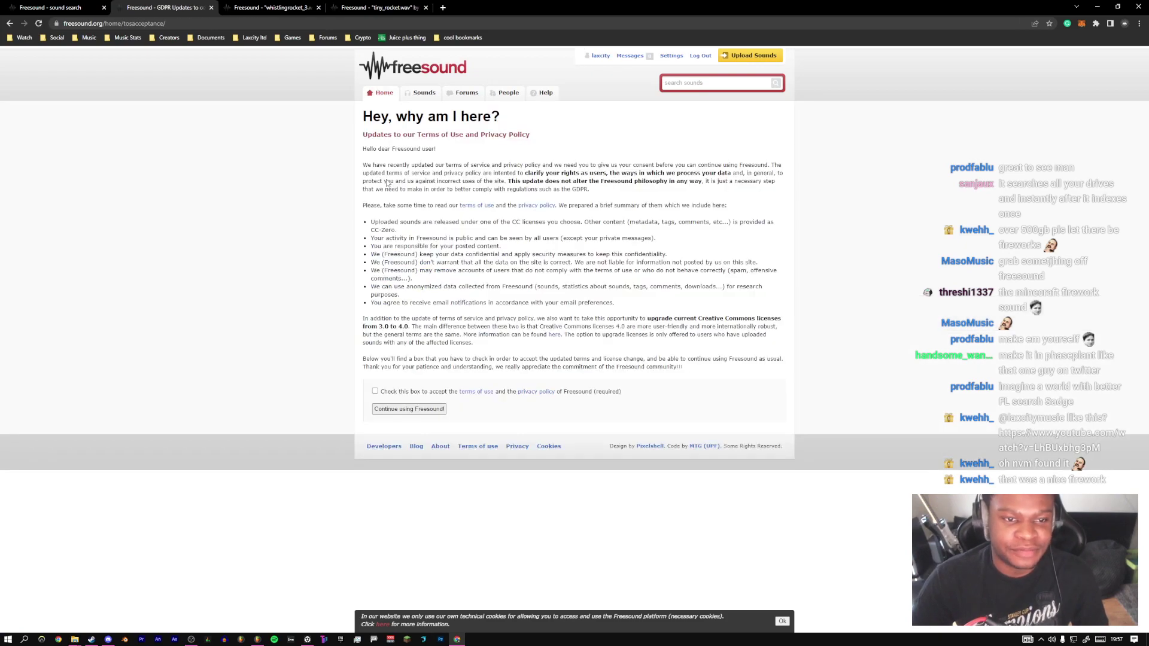
pyautogui.click(409, 409)
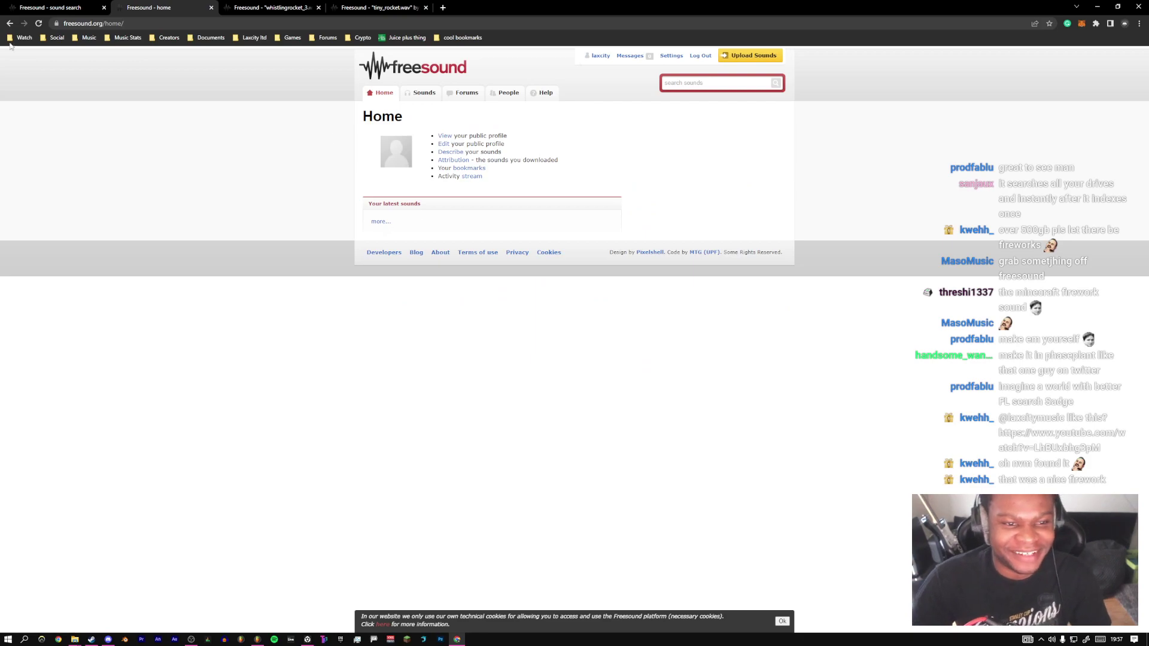
# Try to go back from the account home page to the rocket-whistle.wav page, accepting the terms of use again
pyautogui.rightClick(11, 24)
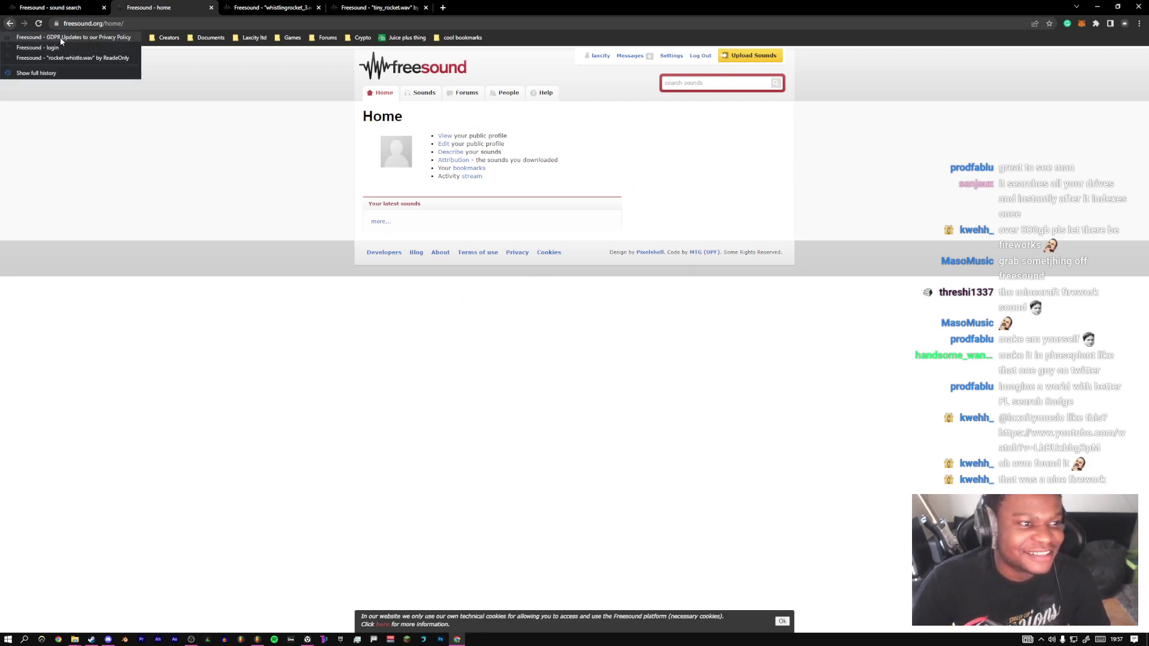
pyautogui.click(42, 37)
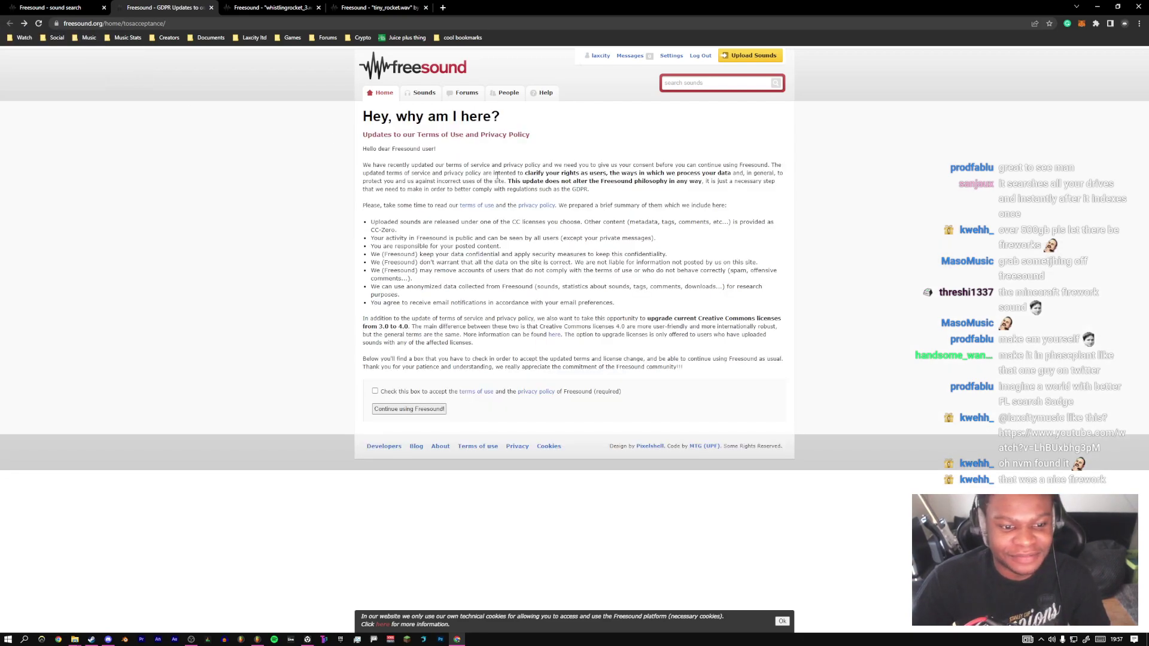
pyautogui.click(395, 409)
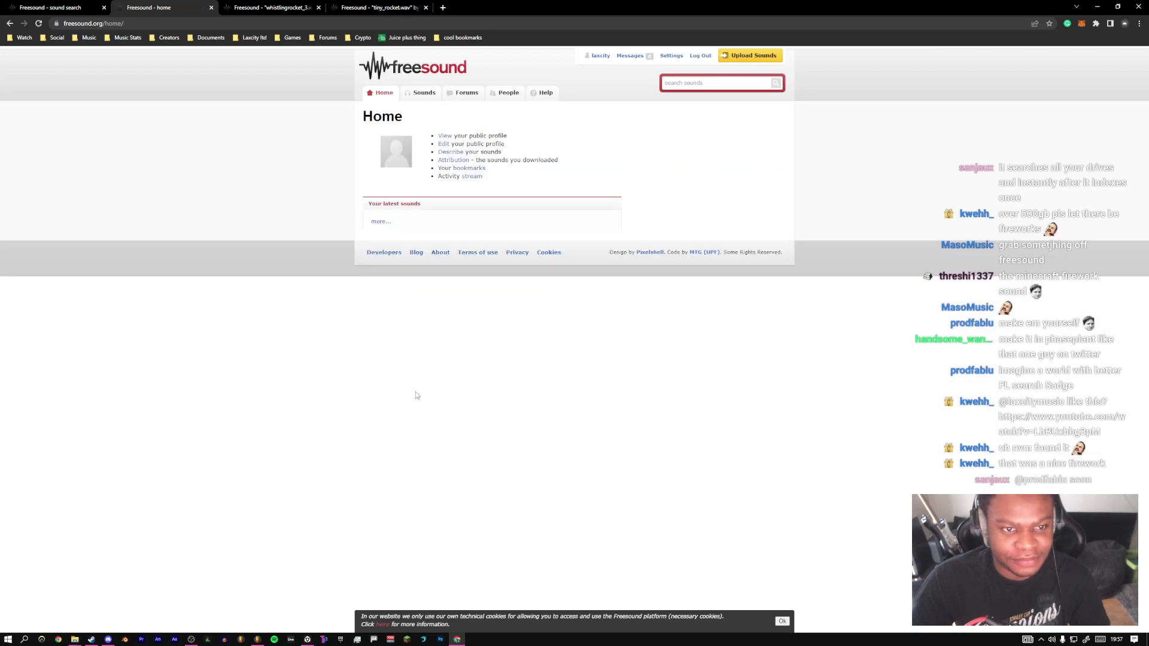
pyautogui.rightClick(11, 25)
pyautogui.click(218, 111)
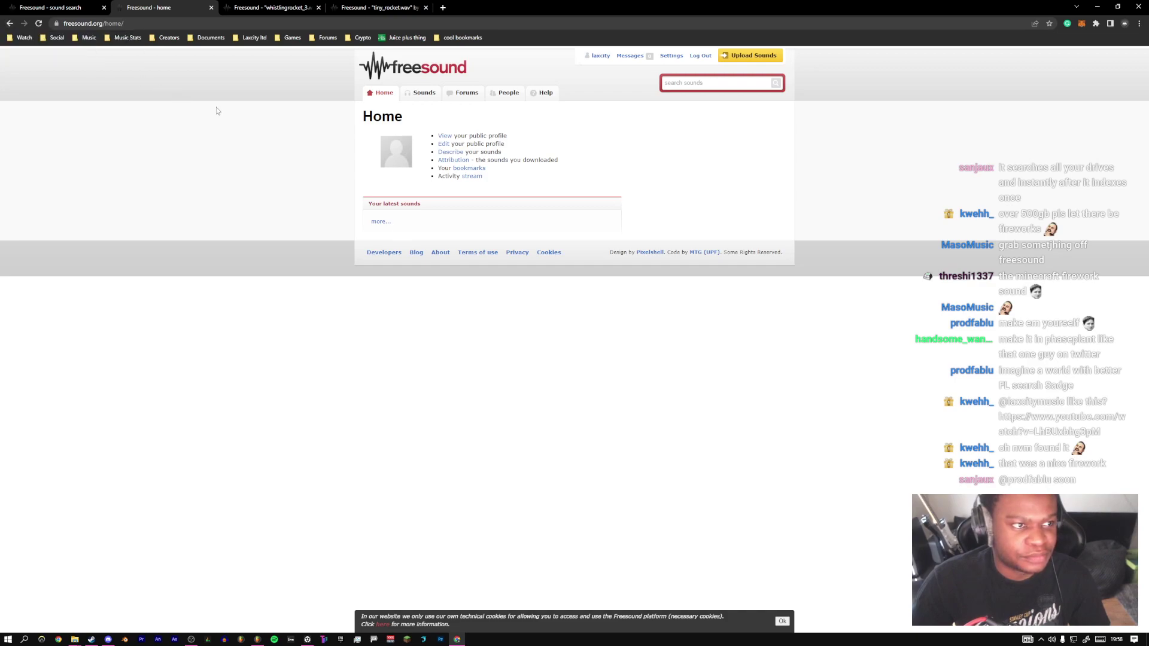
# Download whistlingrocket_3.wav from its reloaded sound page into the Discord folder of MUSIC PRODUCTION's SAMPLE PACKS
pyautogui.middleClick(161, 4)
pyautogui.press('F5')
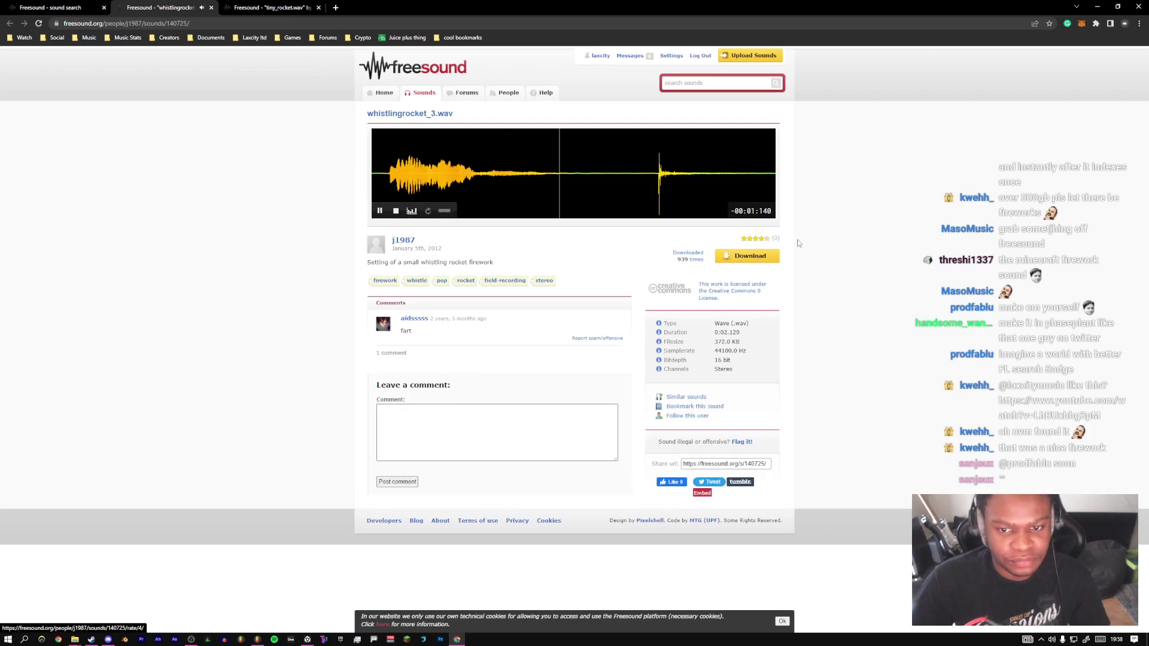
pyautogui.click(755, 258)
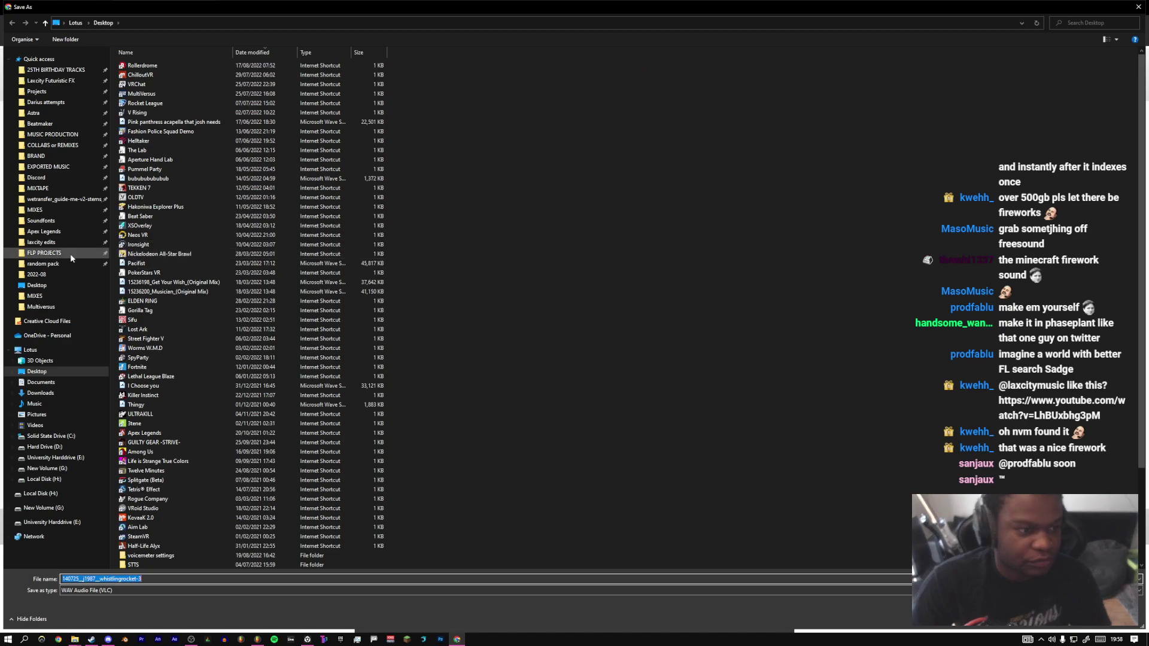
pyautogui.click(52, 134)
pyautogui.doubleClick(150, 196)
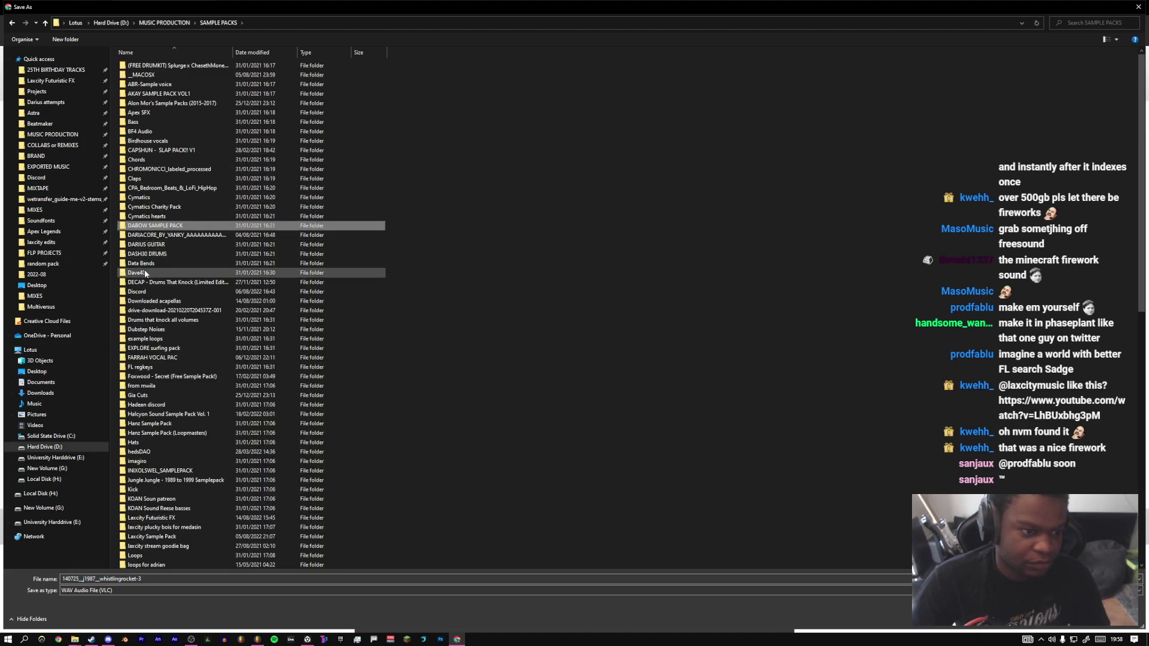
pyautogui.doubleClick(141, 292)
pyautogui.click(1060, 619)
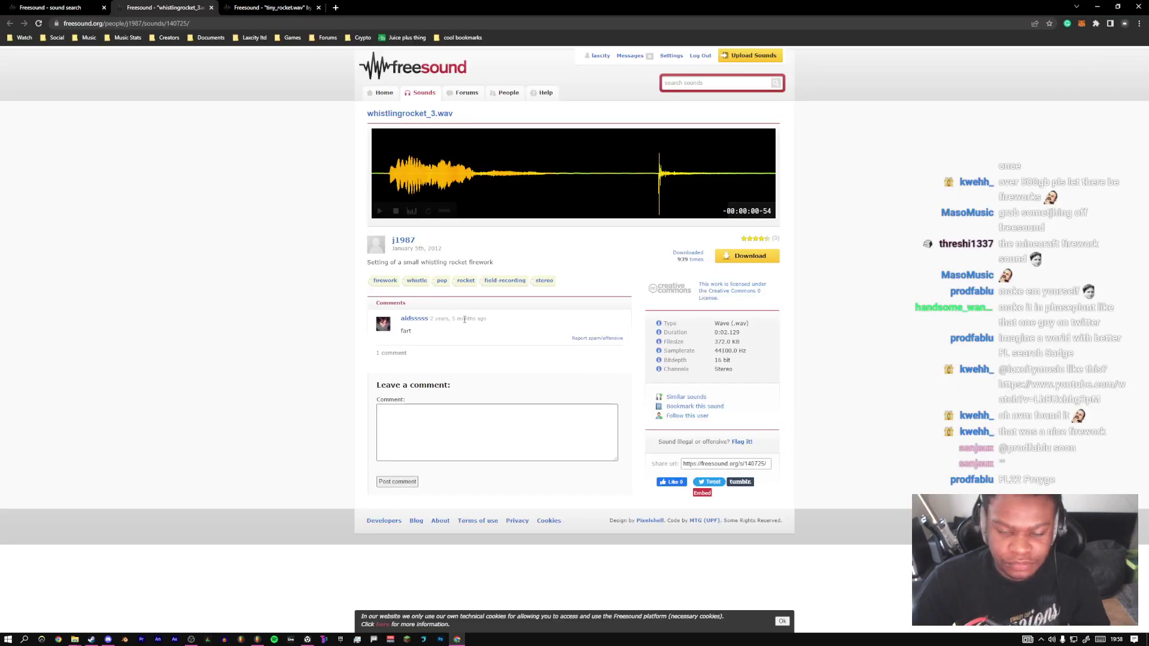
# Close the whistlingrocket_3.wav page and download tiny_rocket.wav into the same Discord folder
pyautogui.hotkey('ctrl', 'w')
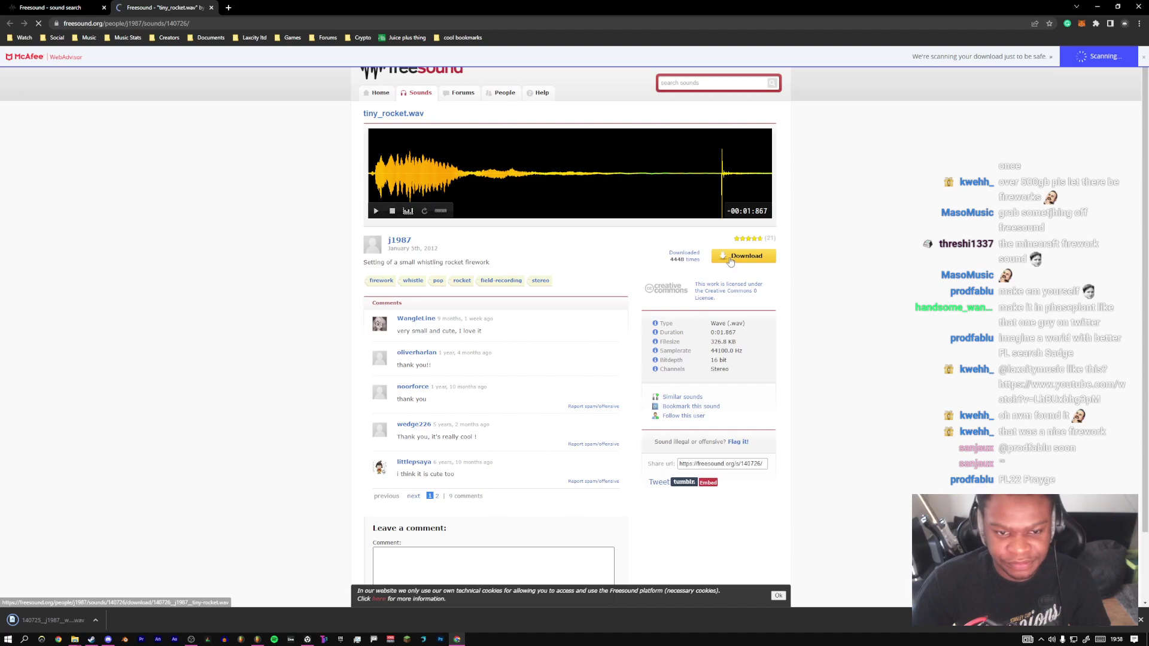
pyautogui.click(747, 256)
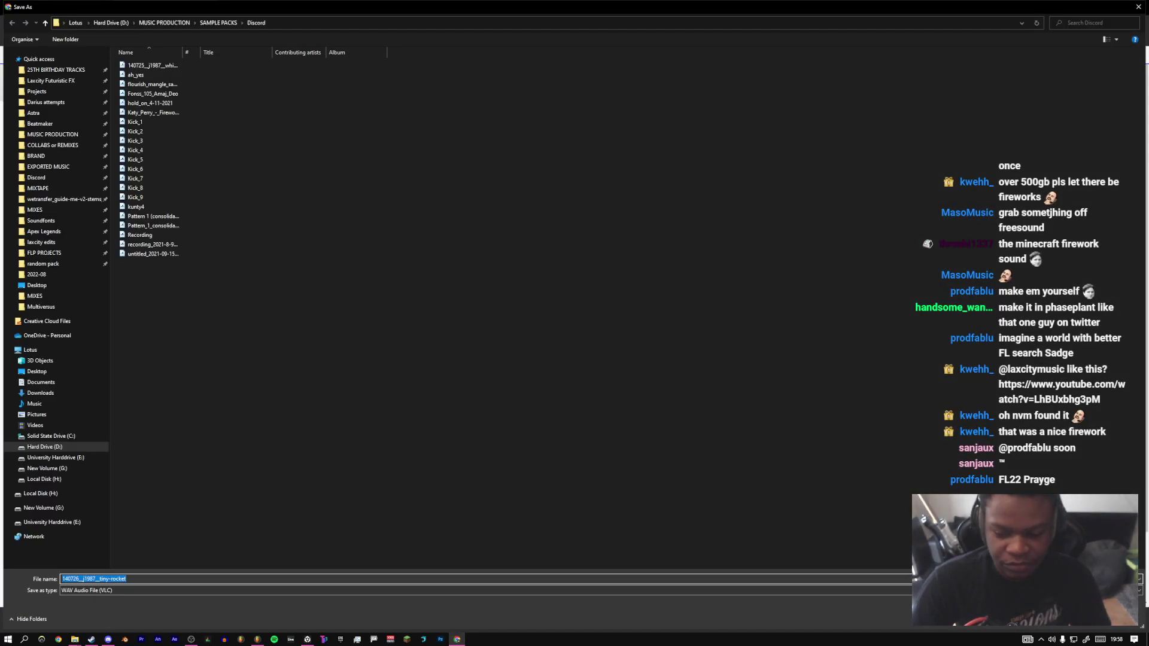
pyautogui.press('Return')
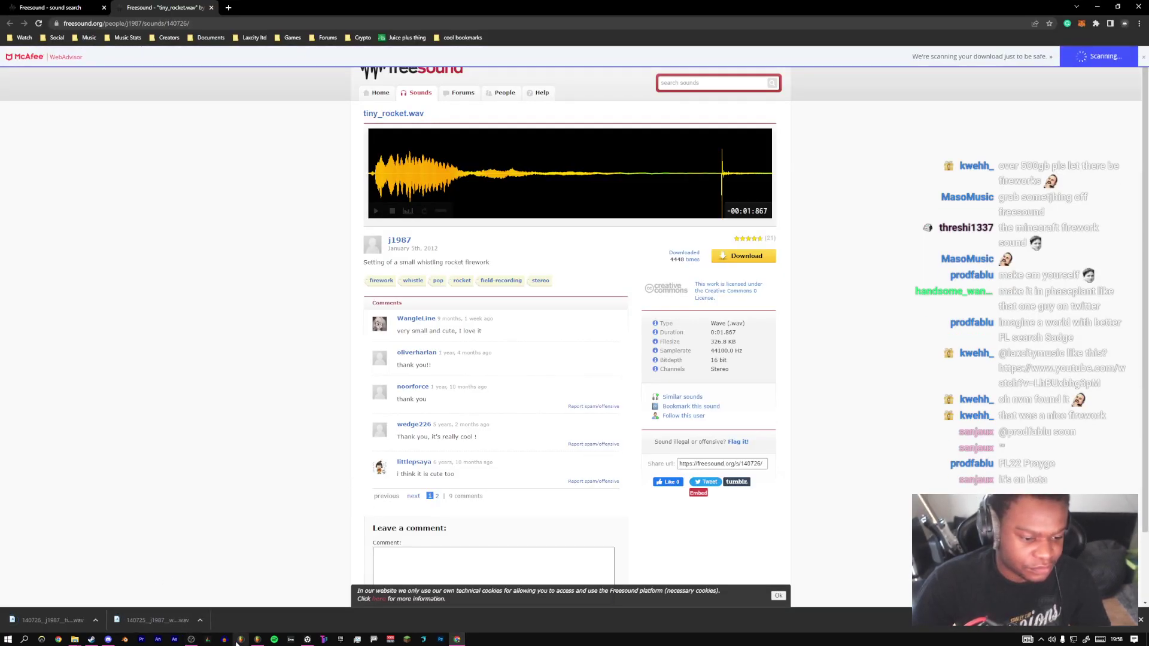
# Switch to FL Studio, show the playlist and play the drop around Pattern 28 to find a spot for the firework sound
pyautogui.click(257, 639)
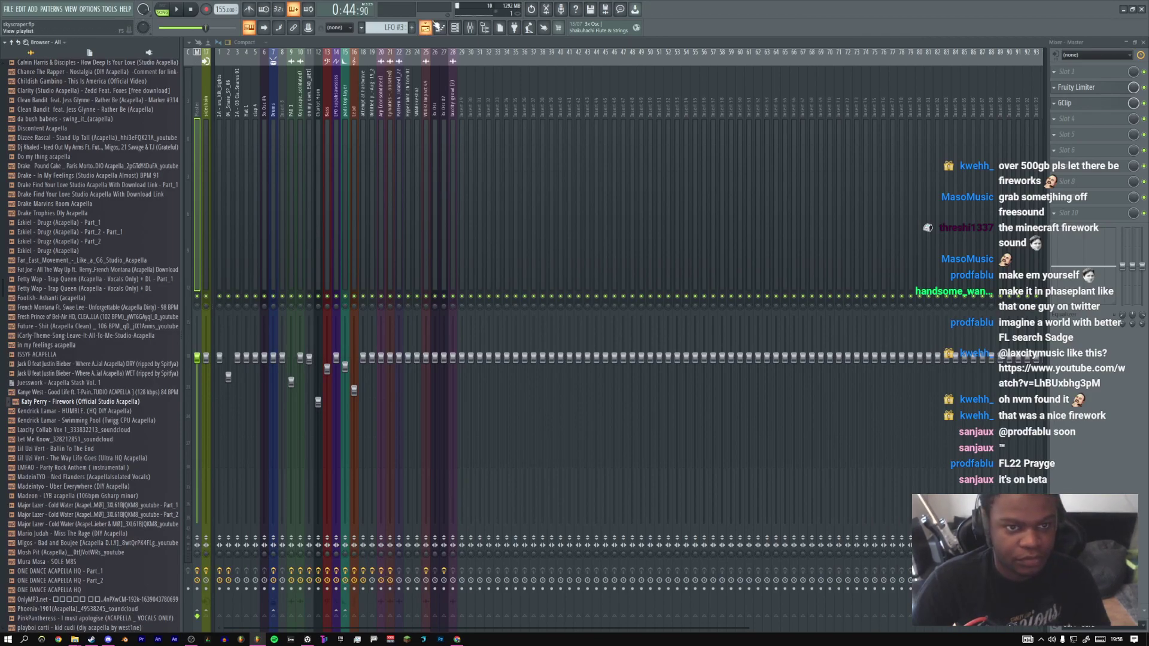
pyautogui.press('F5')
pyautogui.press('space')
pyautogui.press('space')
pyautogui.moveTo(658, 53); pyautogui.dragTo(673, 53)
pyautogui.press('space')
pyautogui.press('space')
# Add the downloaded tiny-rocket file to Track 20 of the FL Studio playlist beneath the Pattern 28 notes, and audition it in the drop
pyautogui.hotkey('alt', 'Tab')
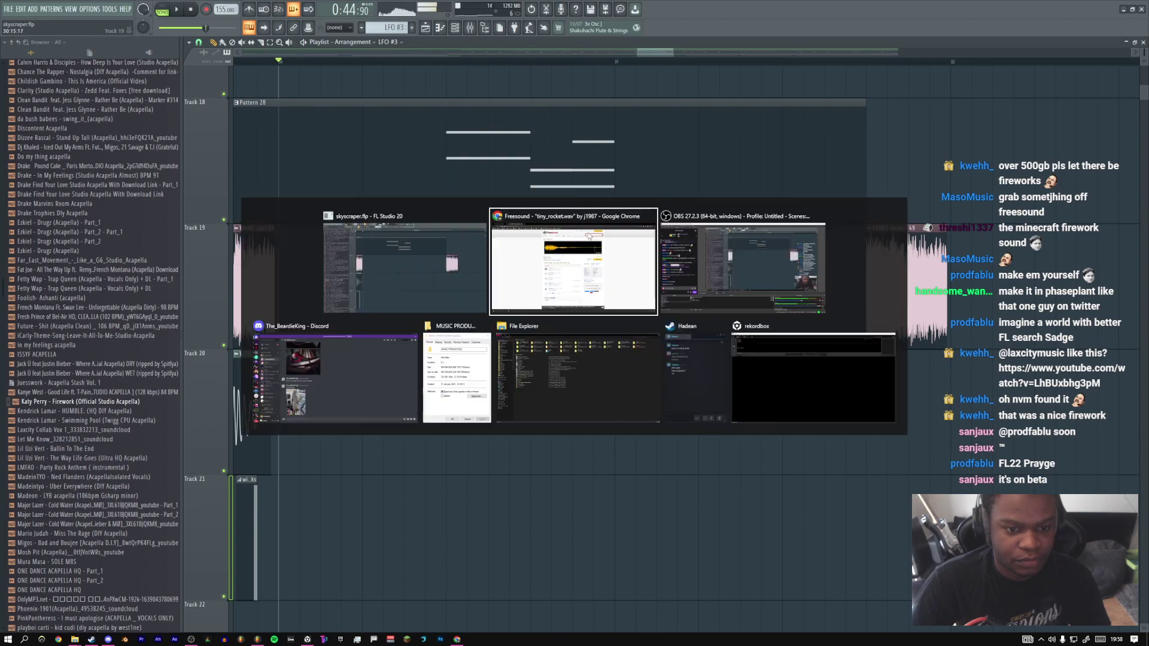
pyautogui.moveTo(52, 620); pyautogui.dragTo(499, 395)
pyautogui.keyDown('alt'); pyautogui.rightClick(553, 400); pyautogui.keyUp('alt')
pyautogui.press('space')
pyautogui.press('space')
pyautogui.press('space')
pyautogui.keyDown('shift'); pyautogui.scroll(-4, 499, 395); pyautogui.keyUp('shift')
pyautogui.press('space')
pyautogui.press('space')
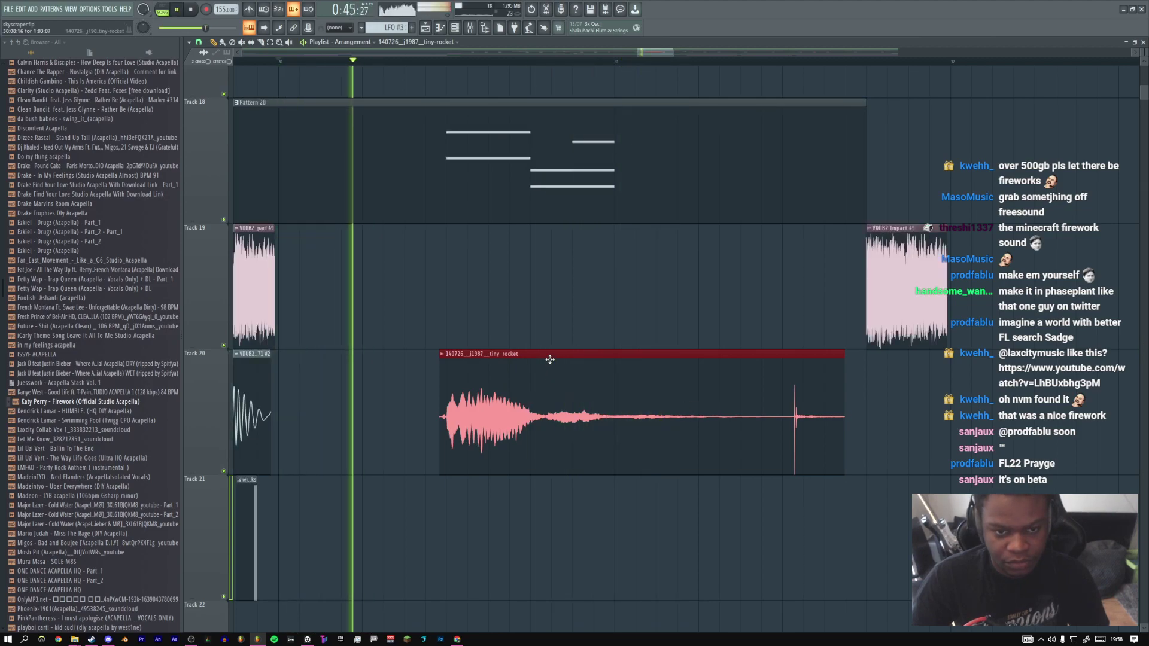
# Check the tiny-rocket clip's channel settings and miscellaneous functions while playing the drop, leaving the settings closed
pyautogui.doubleClick(508, 378)
pyautogui.press('space')
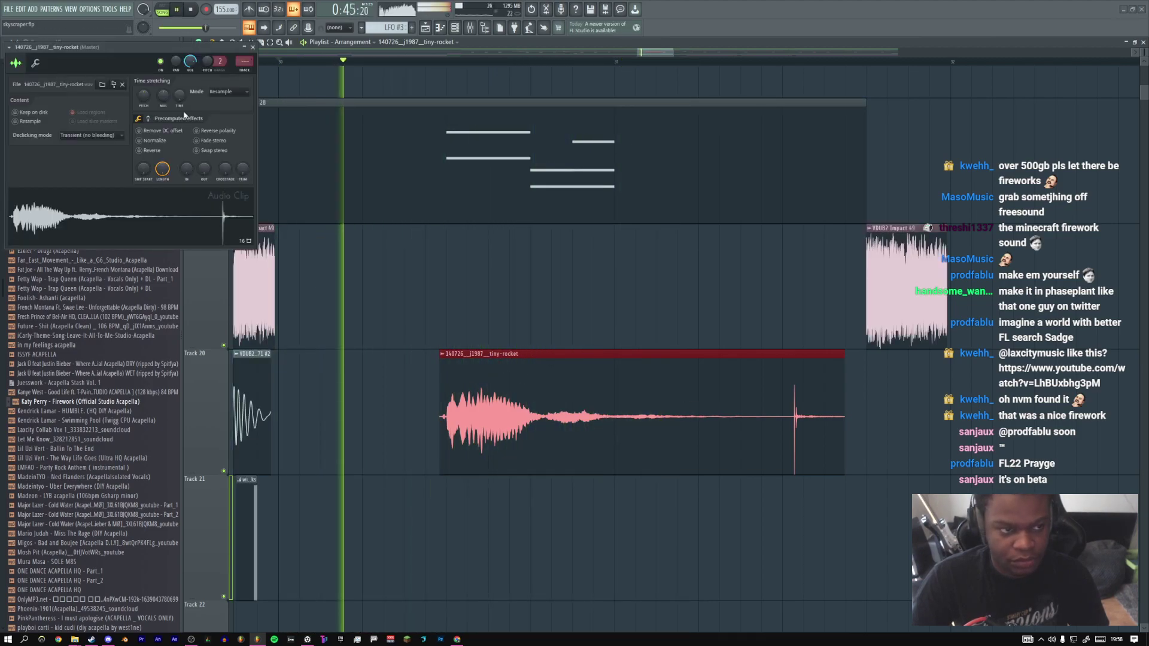
pyautogui.press('space')
pyautogui.press('space')
pyautogui.click(36, 63)
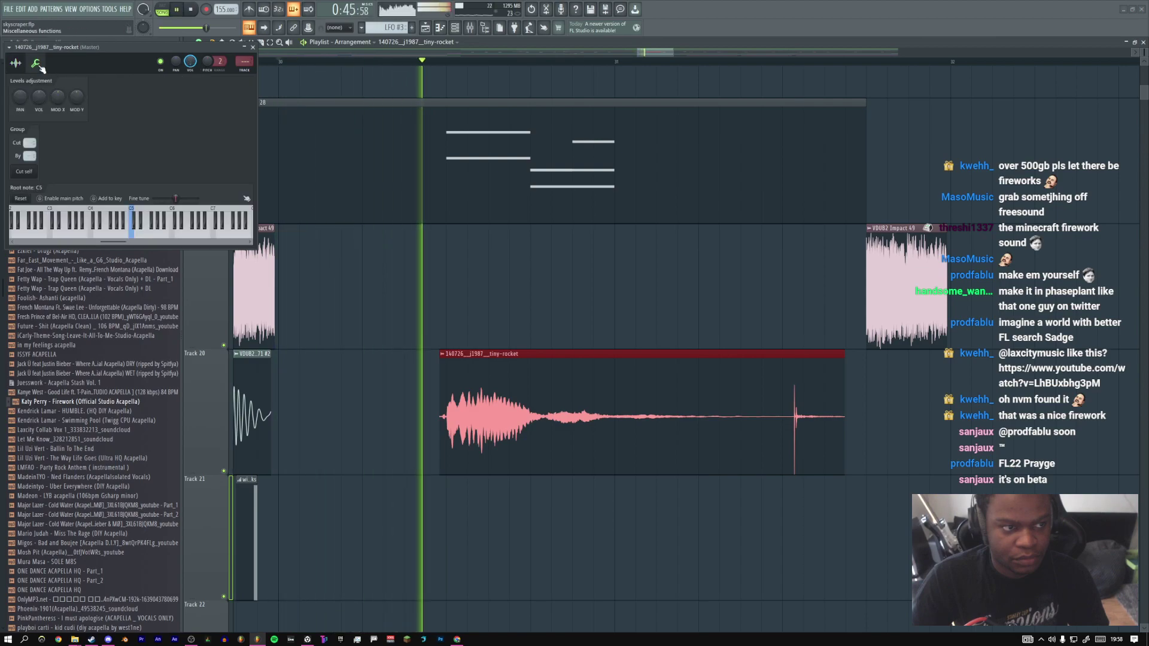
pyautogui.press('space')
pyautogui.press('space')
pyautogui.click(253, 47)
# Slice the tiny-rocket clip on Track 20 right after the loud whistle and delete the quiet tail
pyautogui.middleClick(551, 283)
pyautogui.click(565, 374)
pyautogui.press('space')
pyautogui.press('space')
pyautogui.moveTo(533, 393); pyautogui.dragTo(533, 419)
pyautogui.press('space')
pyautogui.middleClick(543, 291)
pyautogui.click(555, 311)
pyautogui.rightClick(562, 386)
pyautogui.press('space')
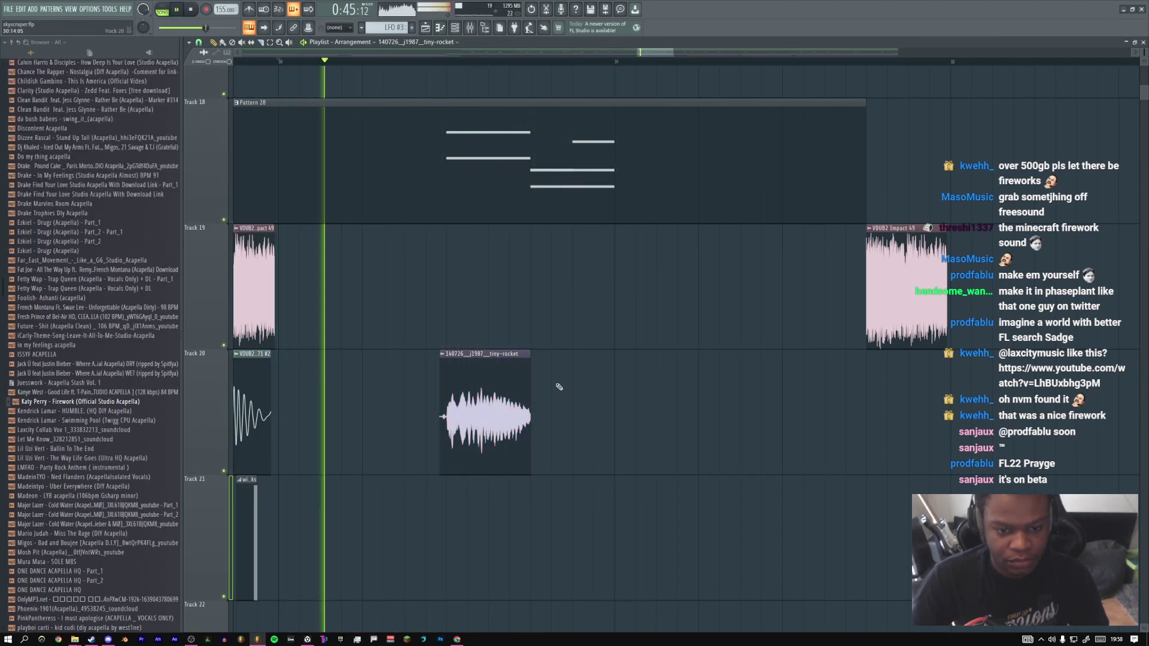
# Cut off the silent start of the tiny-rocket clip so it begins with the whistle, and play the result
pyautogui.middleClick(522, 357)
pyautogui.click(535, 447)
pyautogui.press('space')
pyautogui.moveTo(446, 400); pyautogui.dragTo(446, 426)
pyautogui.press('space')
pyautogui.middleClick(556, 367)
pyautogui.click(569, 388)
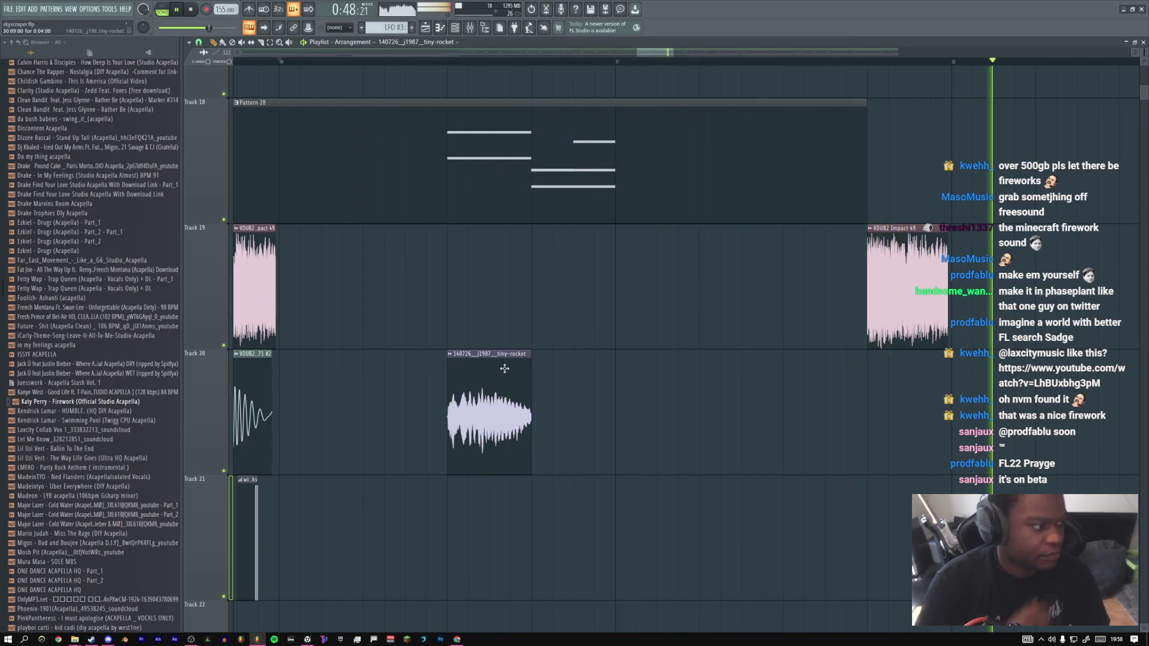
pyautogui.hotkey('alt', 'Tab')
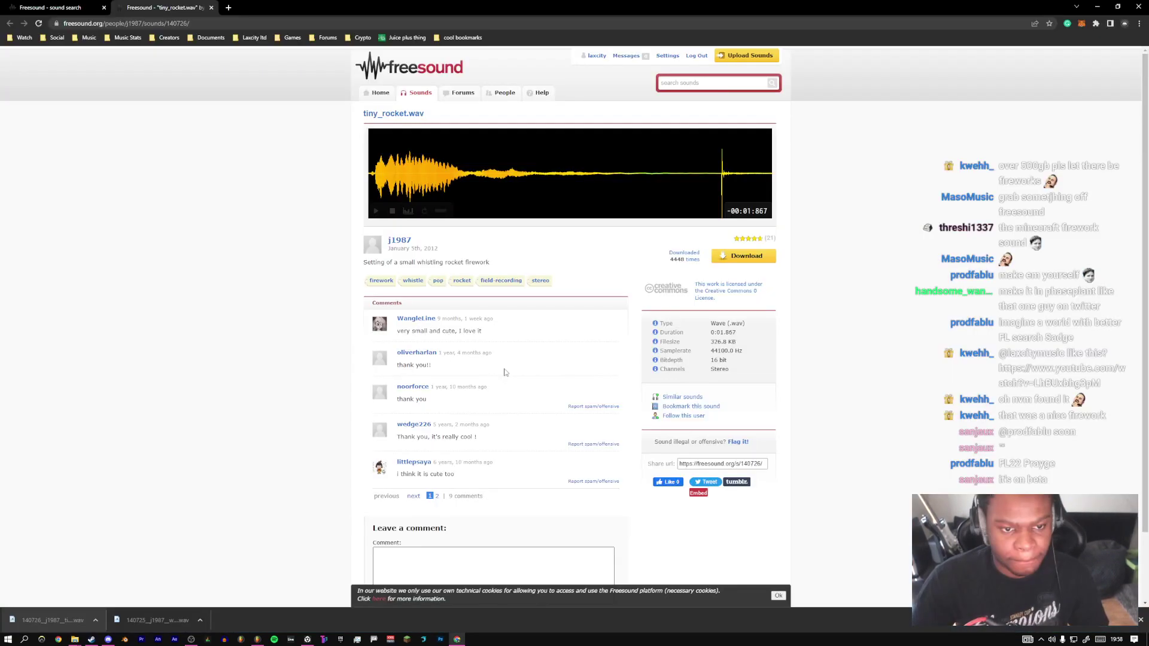
pyautogui.hotkey('alt', 'Tab')
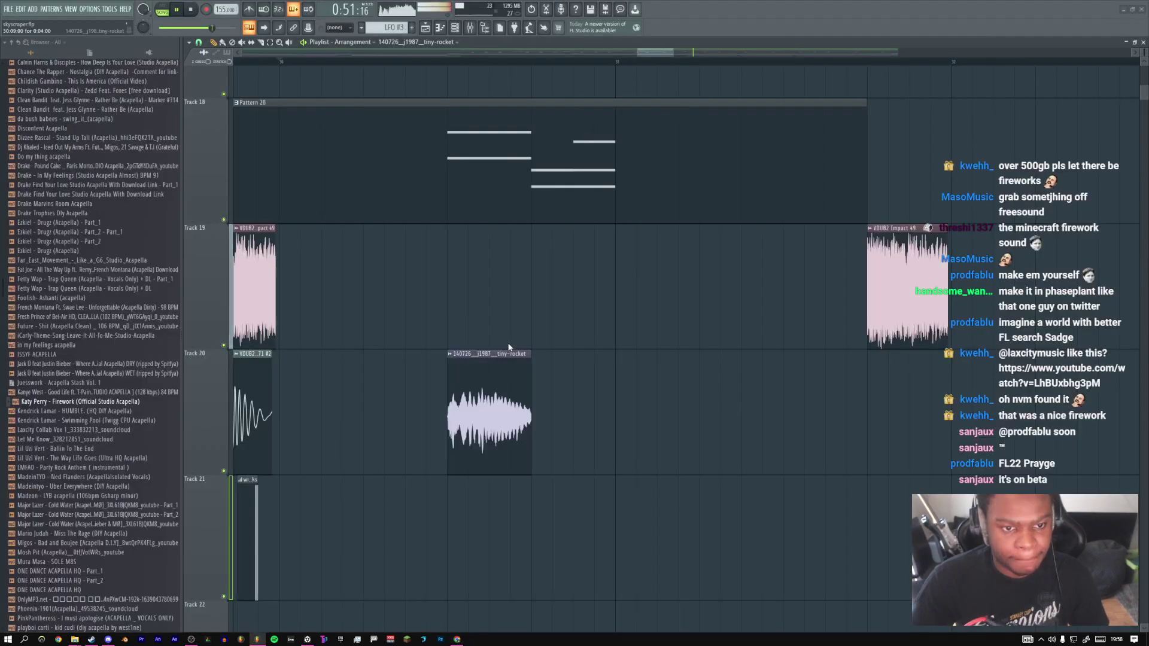
pyautogui.rightClick(631, 281)
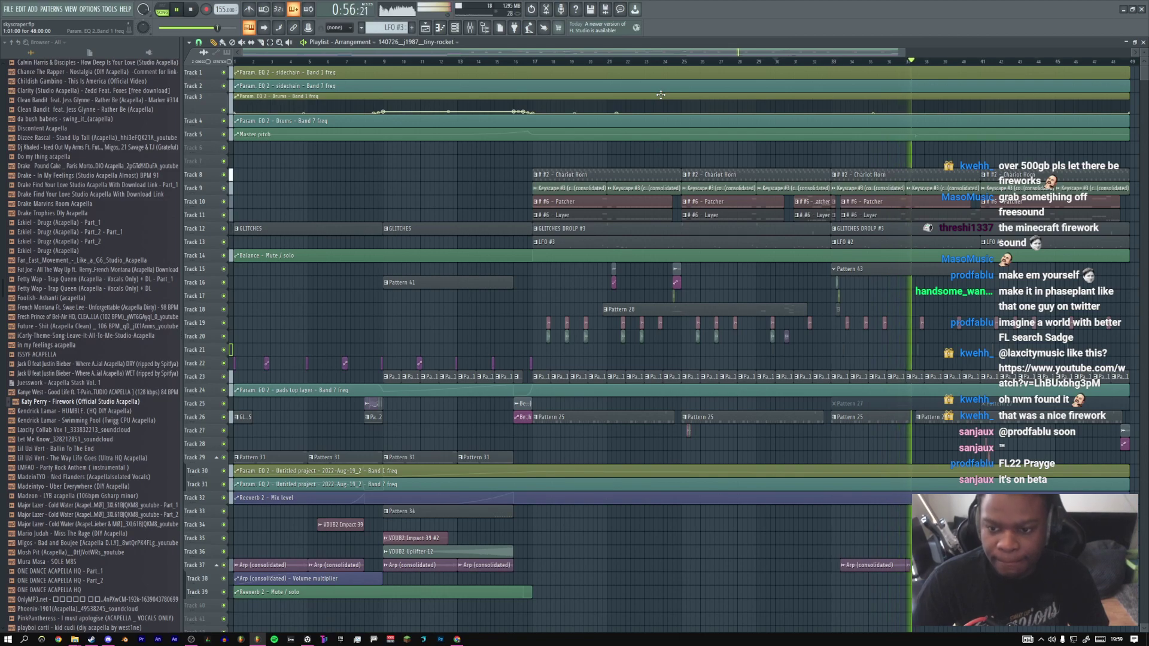
pyautogui.moveTo(867, 262); pyautogui.dragTo(950, 318)
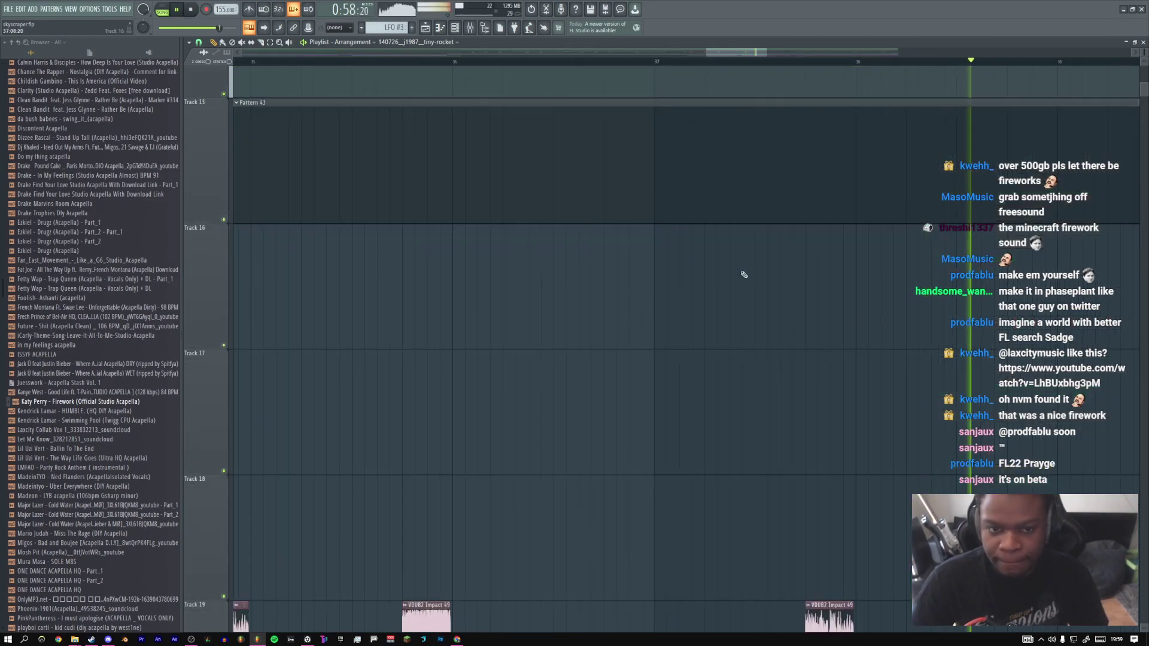
# Collapse Downloaded acapellas in the sample browser and look through MUSIC PRODUCTION's Sample packs from TJ, including the Chops folder
pyautogui.scroll(10, 58, 258)
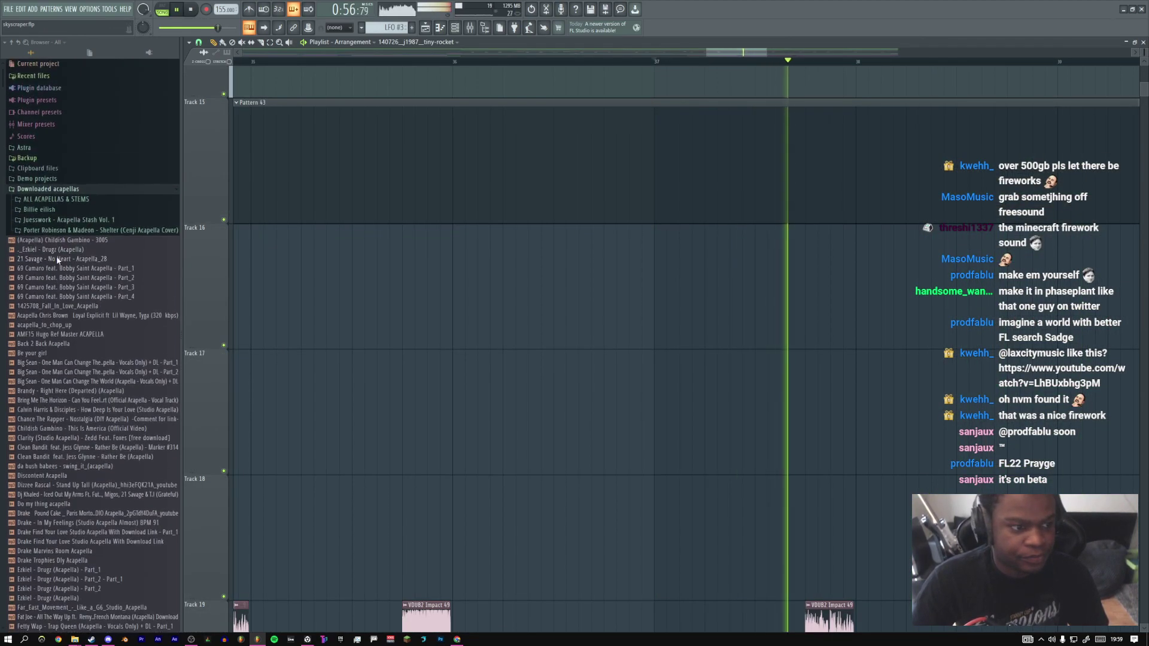
pyautogui.click(45, 189)
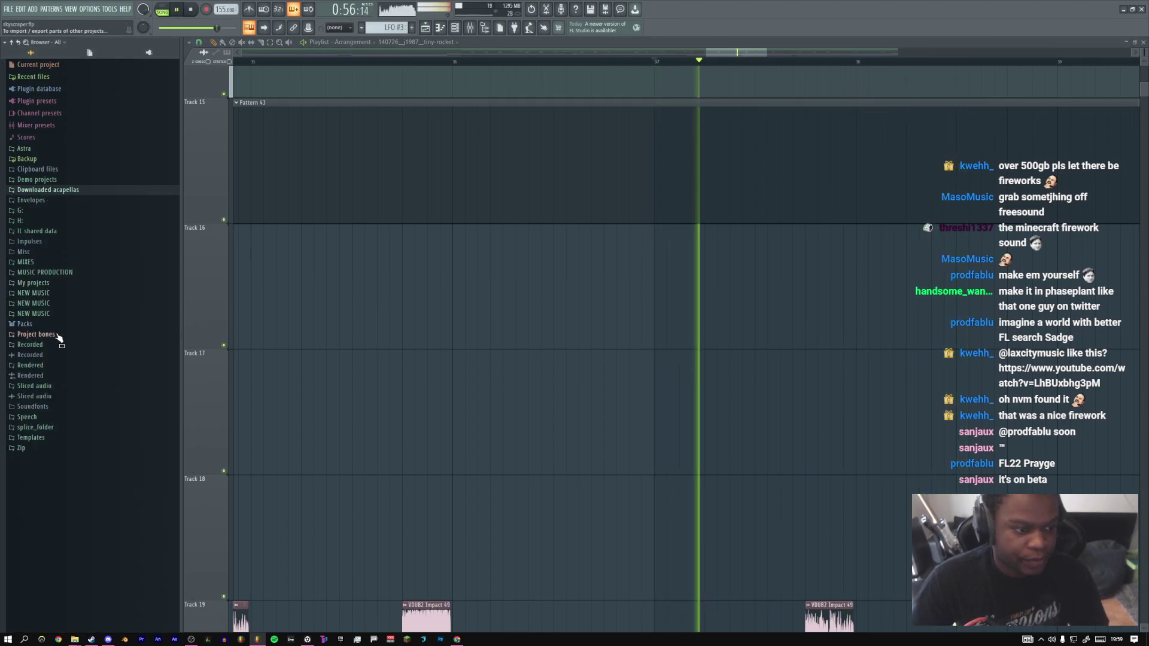
pyautogui.click(62, 273)
pyautogui.scroll(-5, 63, 286)
pyautogui.scroll(-10, 67, 293)
pyautogui.scroll(-1, 71, 308)
pyautogui.click(39, 248)
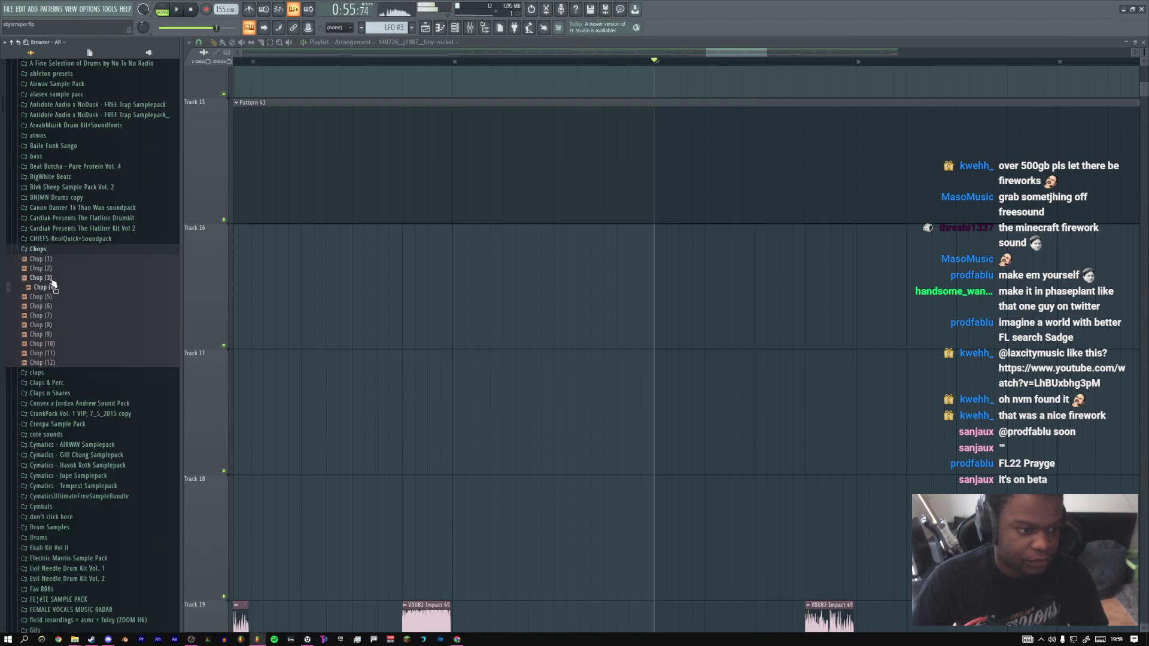
# Leave Sample packs from TJ, check the MUSIC folder, and look through the folders inside SAMPLE PACKS
pyautogui.scroll(15, 51, 258)
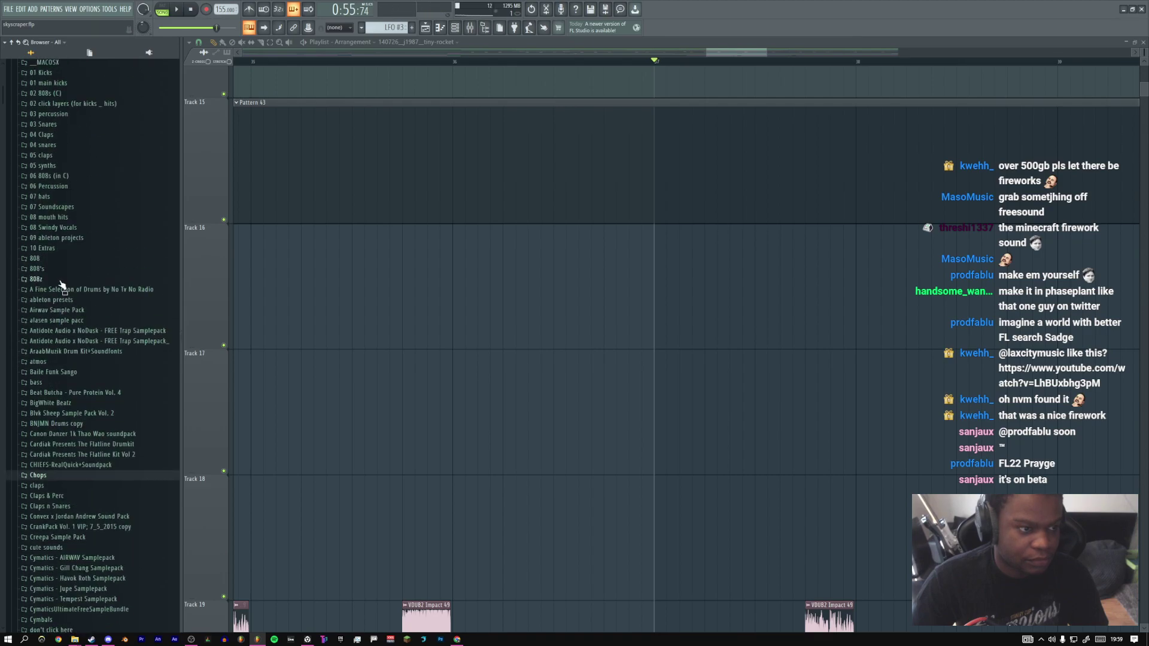
pyautogui.click(46, 326)
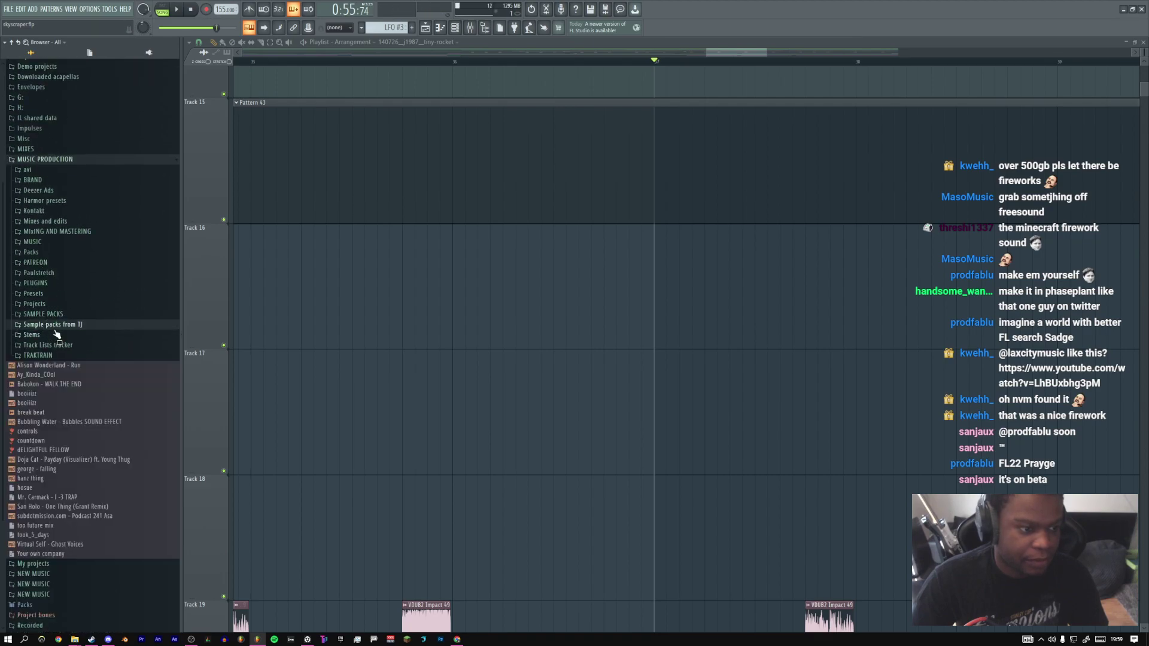
pyautogui.click(34, 243)
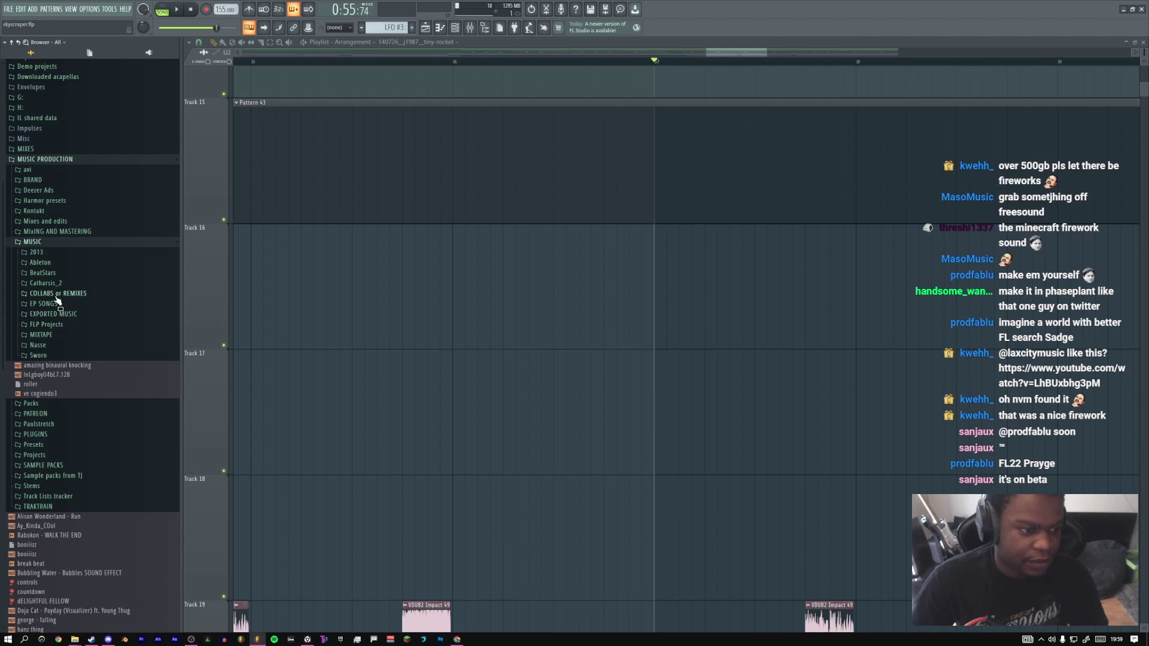
pyautogui.click(37, 243)
pyautogui.click(50, 316)
pyautogui.scroll(-15, 69, 361)
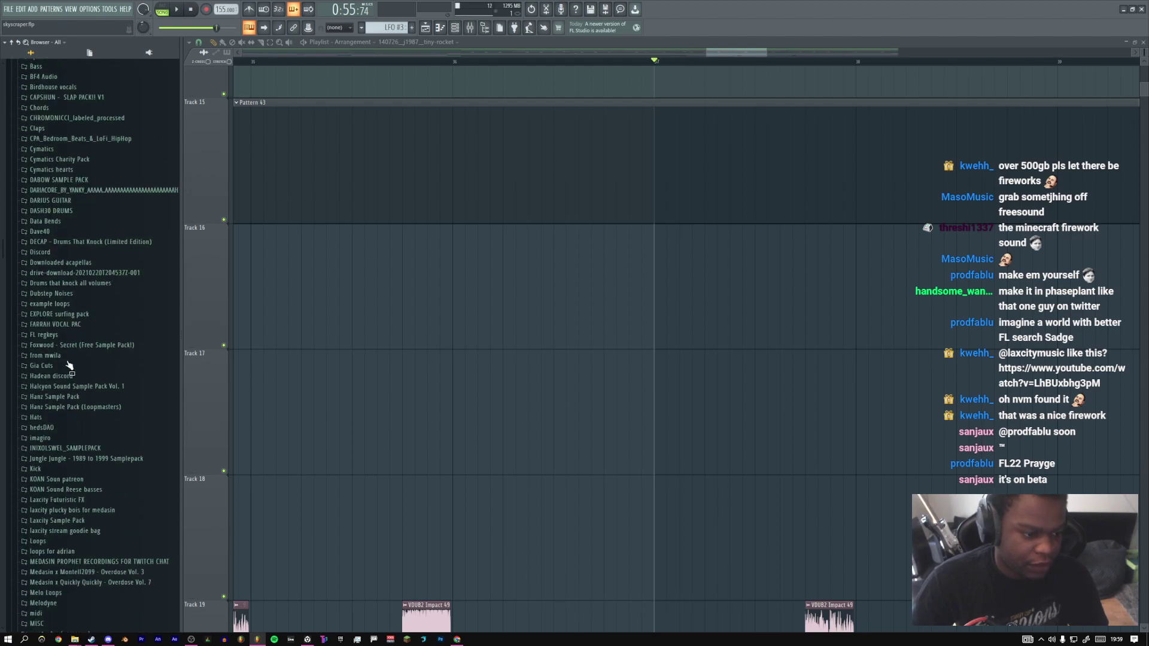
pyautogui.scroll(-2, 71, 359)
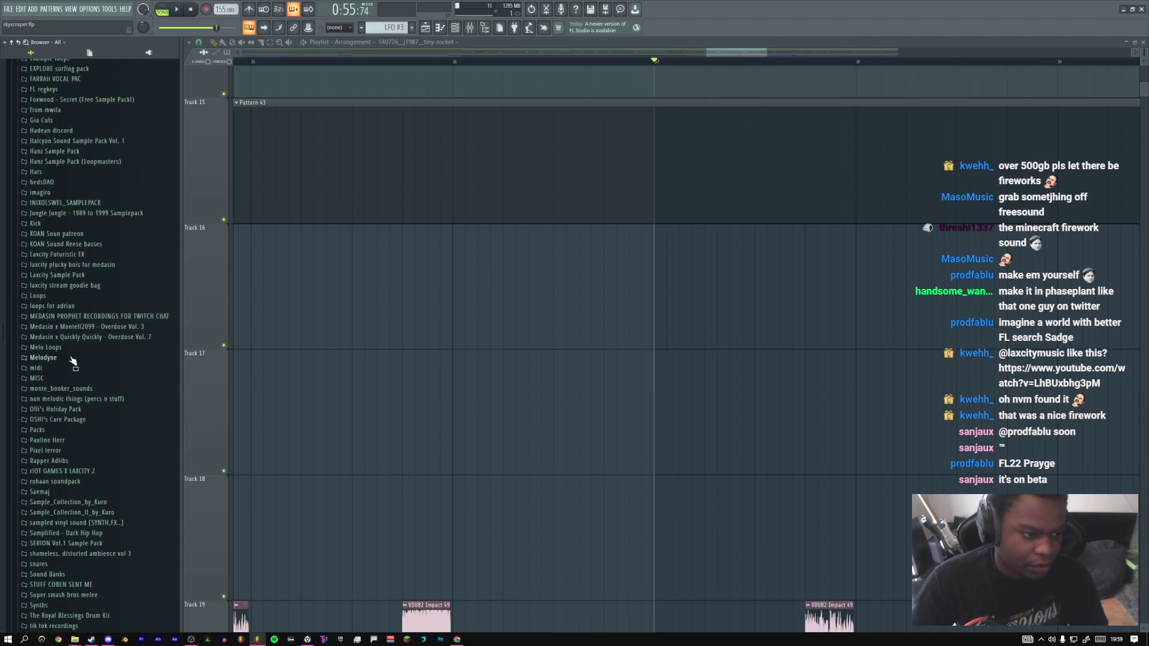
pyautogui.scroll(3, 70, 359)
pyautogui.scroll(10, 72, 361)
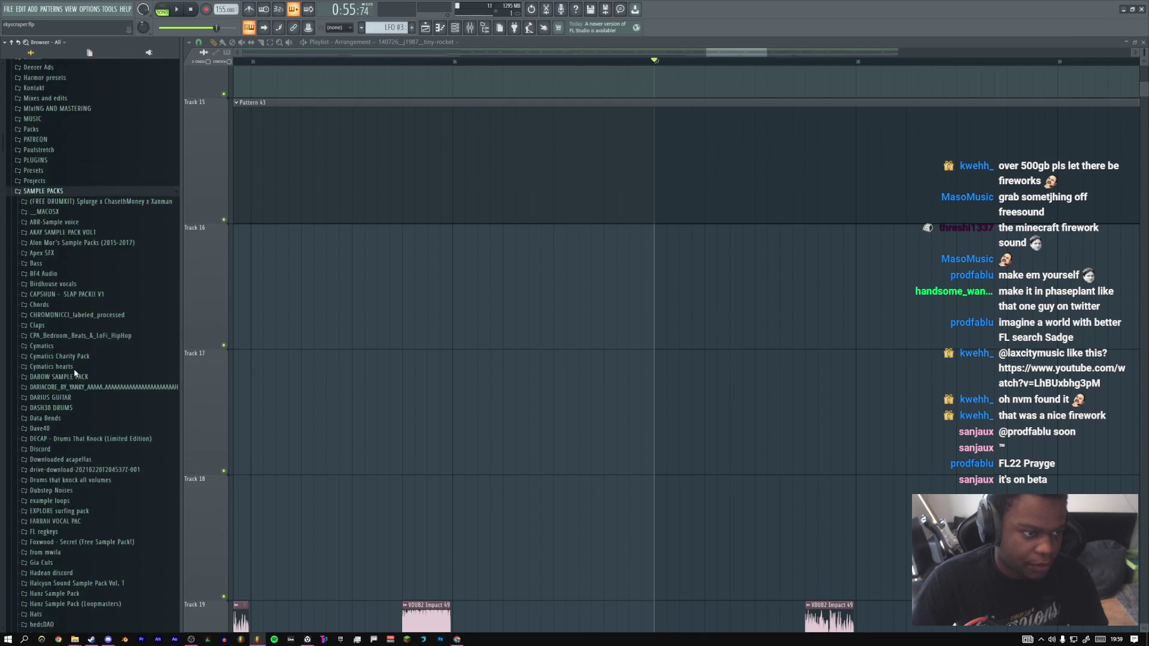
# Collapse SAMPLE PACKS and expand the 500 TRAP CHANTS folder inside Packs
pyautogui.click(49, 315)
pyautogui.click(39, 254)
pyautogui.click(50, 274)
pyautogui.scroll(-5, 56, 348)
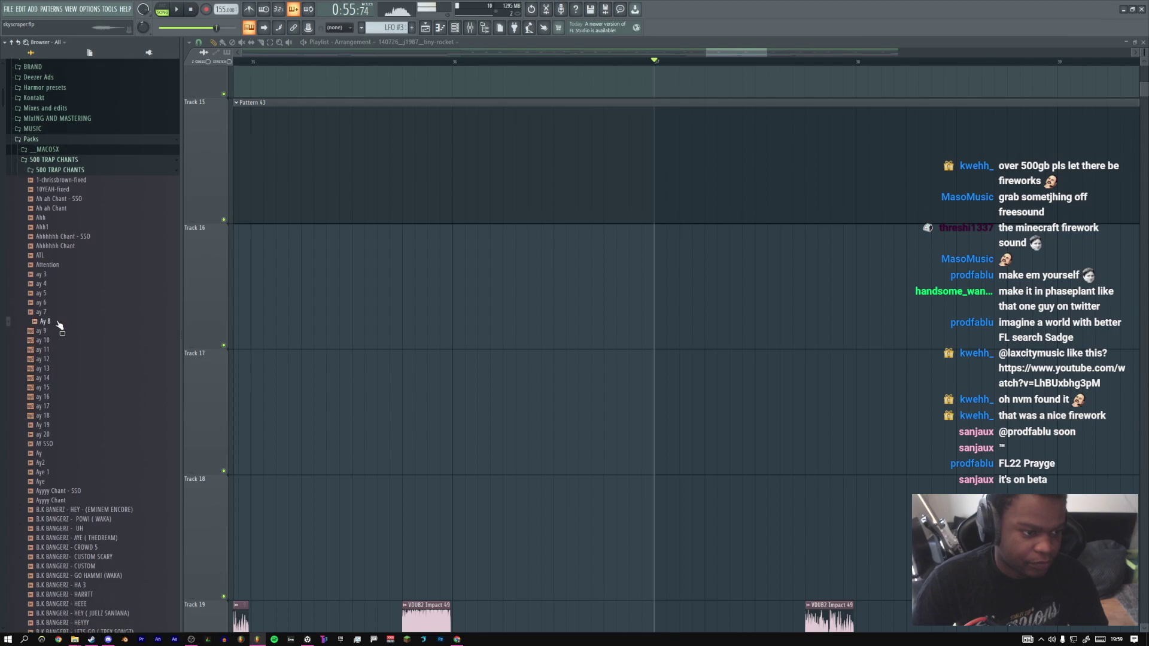
pyautogui.scroll(-5, 55, 371)
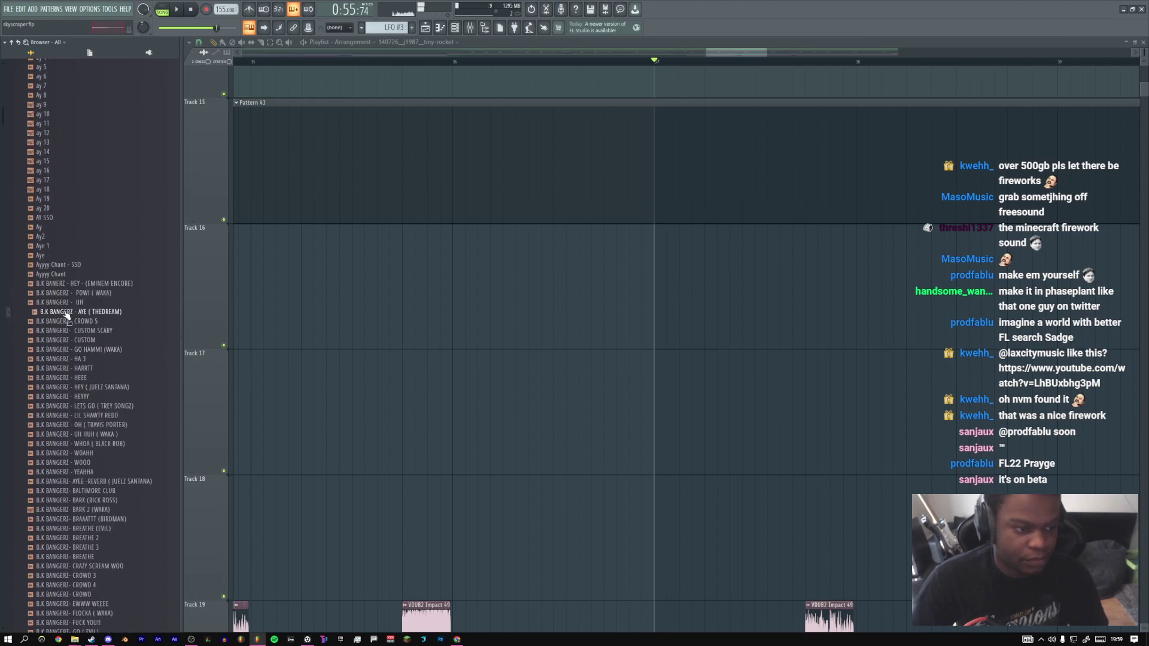
# Preview the first B.K BANGERZ vocal chants in 500 TRAP CHANTS, up to AYEE -REVERB
pyautogui.scroll(-8, 57, 311)
pyautogui.click(58, 303)
pyautogui.click(61, 332)
pyautogui.click(65, 305)
pyautogui.press('space')
pyautogui.press('space')
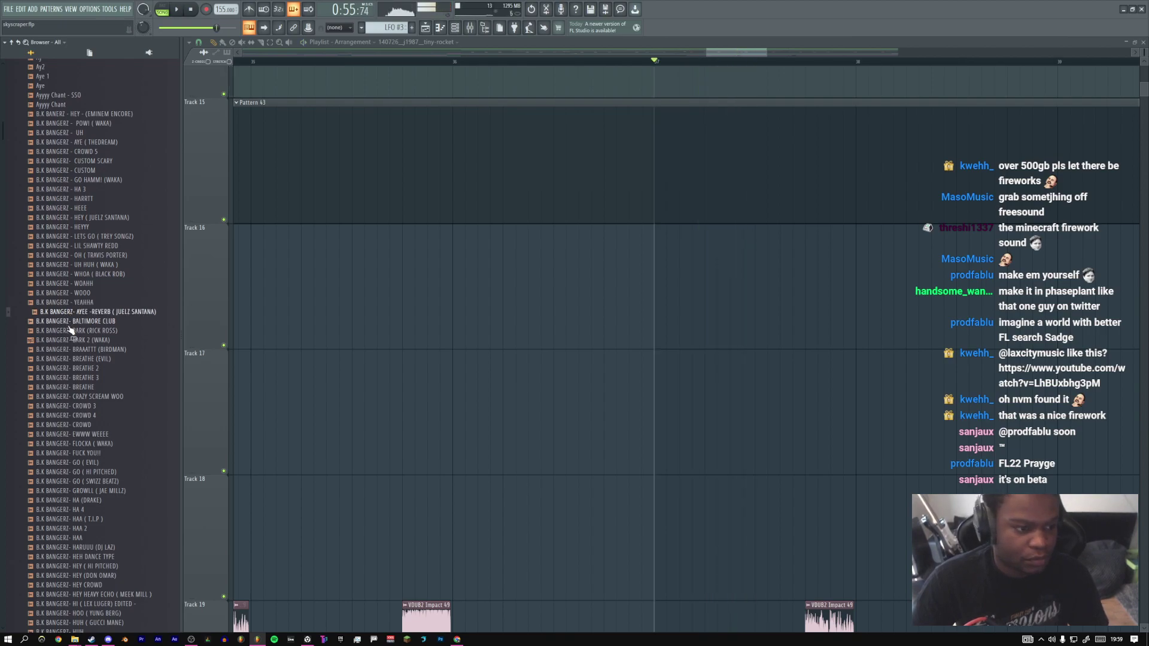
# Preview the B.K BANGERZ chants following AYEE -REVERB in 500 TRAP CHANTS, through HEY and MOANING up to UH
pyautogui.scroll(-6, 68, 314)
pyautogui.click(69, 313)
pyautogui.press('Down')
pyautogui.press('Down')
pyautogui.press('Down')
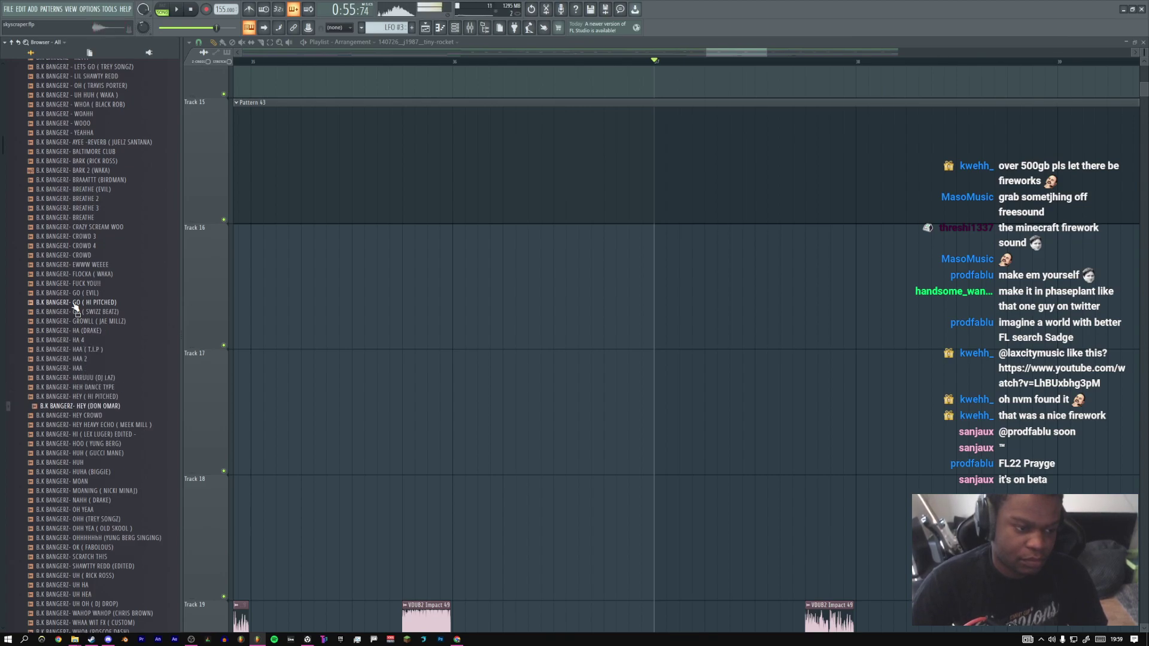
pyautogui.press('Down')
pyautogui.press('Down')
pyautogui.press('Down')
pyautogui.press('Down')
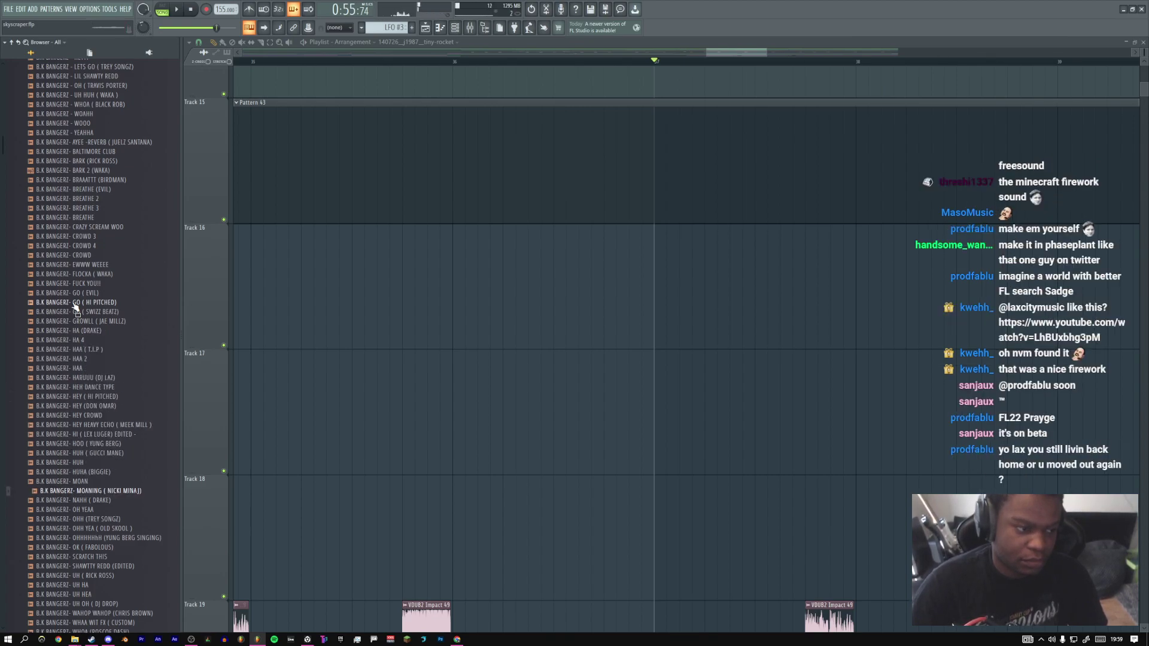
pyautogui.press('Down')
pyautogui.press('Down')
pyautogui.press('Down')
pyautogui.press('Down')
pyautogui.press('Down')
pyautogui.press('Down')
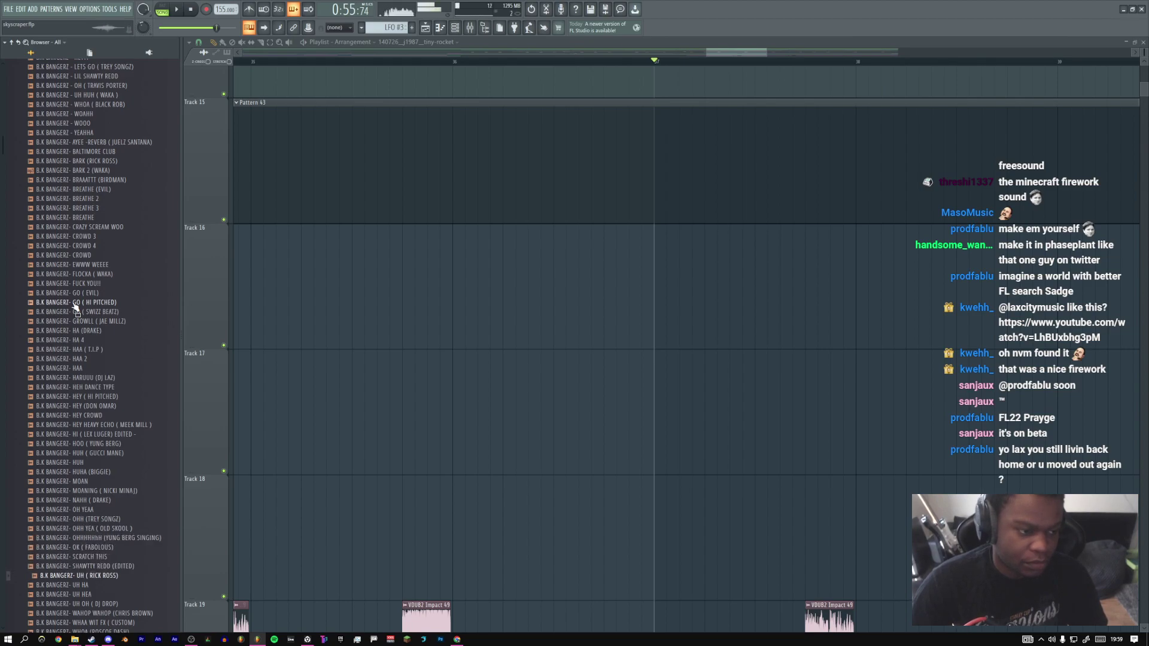
# Preview the last B.K BANGERZ chants, from UH HA through the WOO and YEAH samples
pyautogui.press('Down')
pyautogui.press('Down')
pyautogui.press('Down')
pyautogui.press('Down')
pyautogui.press('Down')
pyautogui.press('Down')
pyautogui.press('Down')
pyautogui.press('Down')
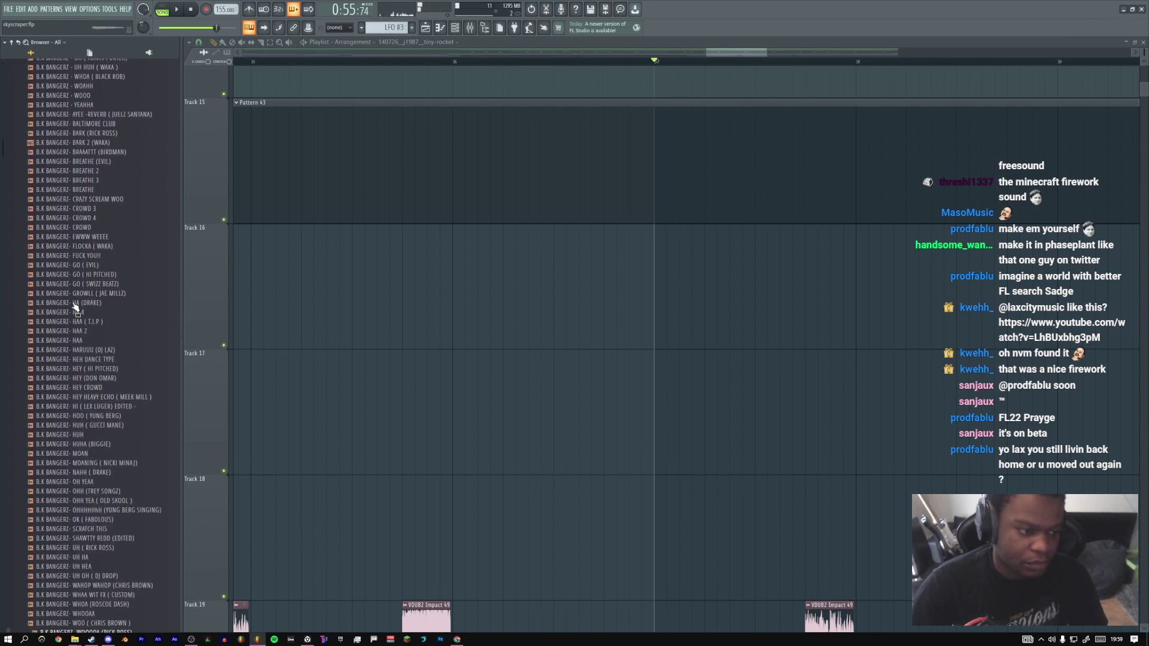
pyautogui.press('Up')
pyautogui.press('Up')
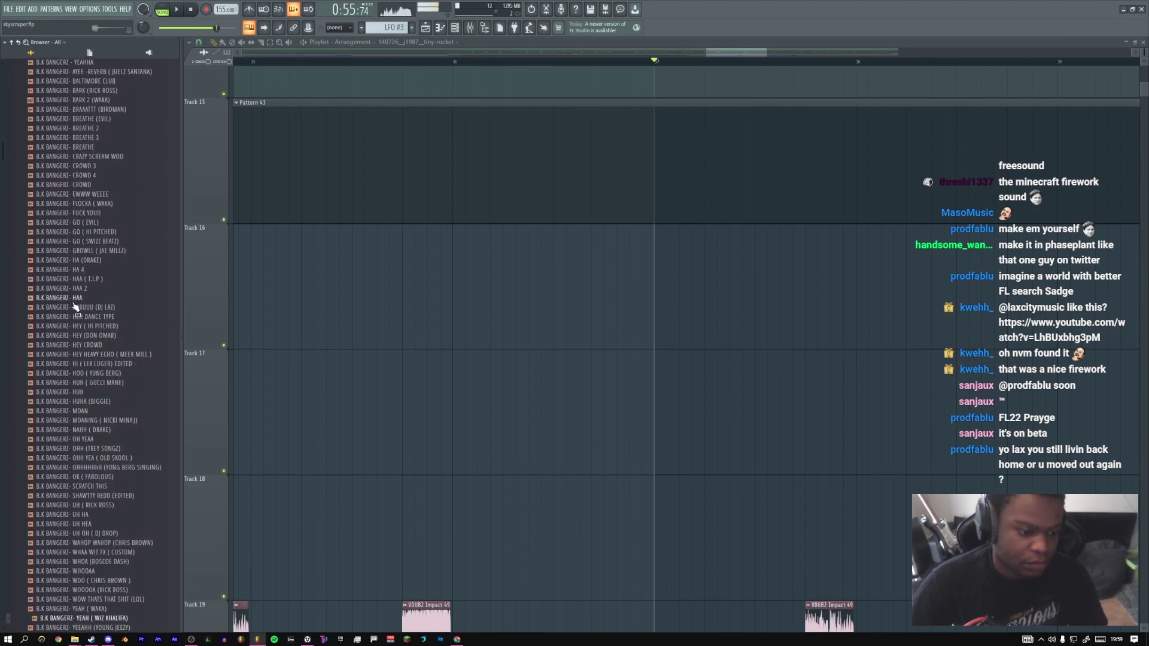
# Spot-check samples below the B.K BANGERZ chants, including BIGWHITE CHANTS (17)
pyautogui.scroll(-10, 75, 307)
pyautogui.press('space')
pyautogui.press('space')
pyautogui.click(72, 336)
pyautogui.scroll(-7, 72, 335)
pyautogui.click(70, 315)
pyautogui.scroll(-9, 69, 336)
pyautogui.click(69, 318)
pyautogui.scroll(10, 71, 323)
pyautogui.click(73, 346)
pyautogui.scroll(-4, 74, 359)
pyautogui.click(78, 315)
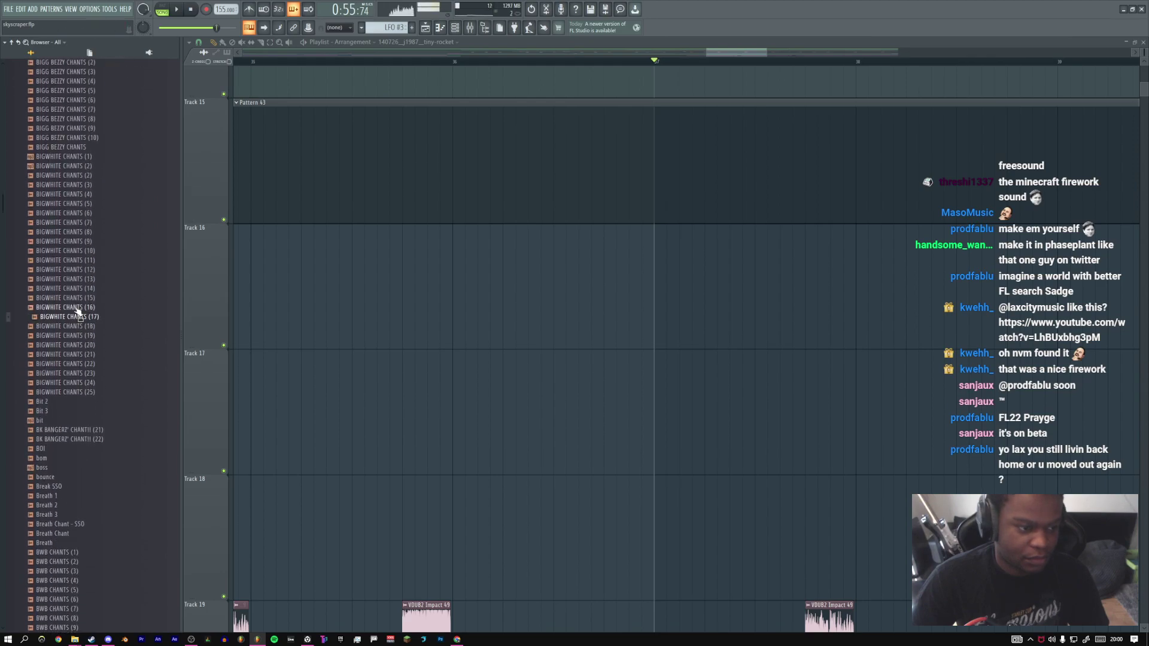
# Sample a few chants further down 500 TRAP CHANTS, ending with gotti-hitum
pyautogui.scroll(-8, 73, 376)
pyautogui.click(71, 319)
pyautogui.click(66, 364)
pyautogui.scroll(-6, 65, 362)
pyautogui.scroll(-20, 6, 280)
pyautogui.click(68, 290)
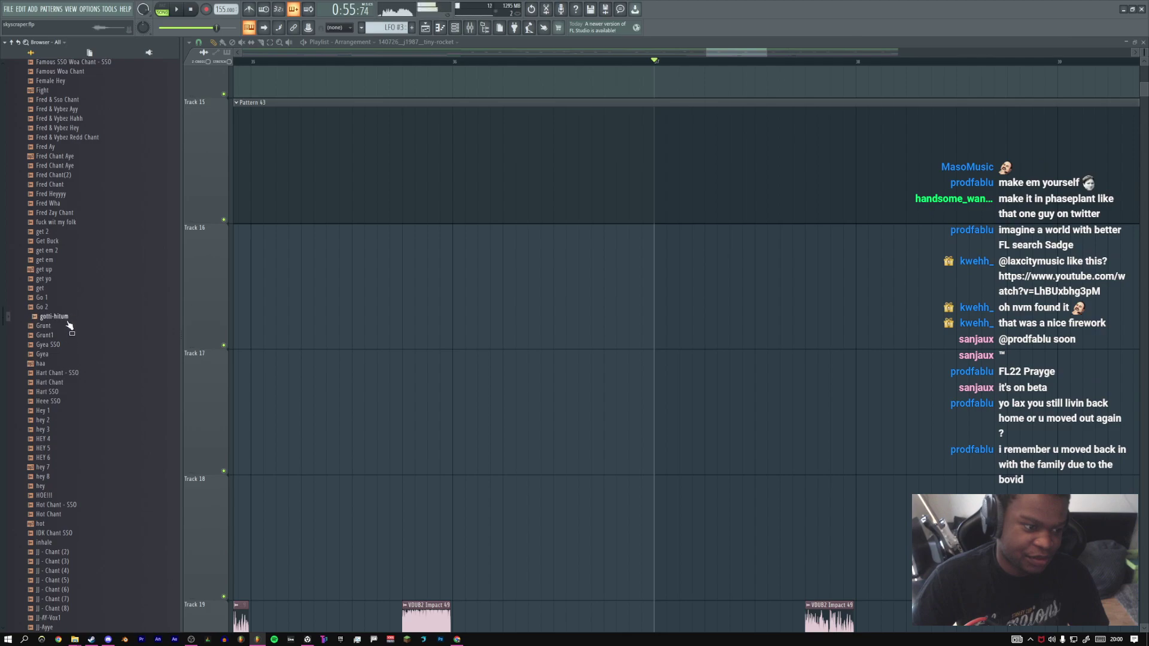
# Preview chants beyond gotti-hitum, including Random SSO, the SDF samples and the first SsoChant samples
pyautogui.scroll(-4, 56, 272)
pyautogui.scroll(-8, 56, 329)
pyautogui.scroll(-6, 47, 382)
pyautogui.scroll(-16, 54, 355)
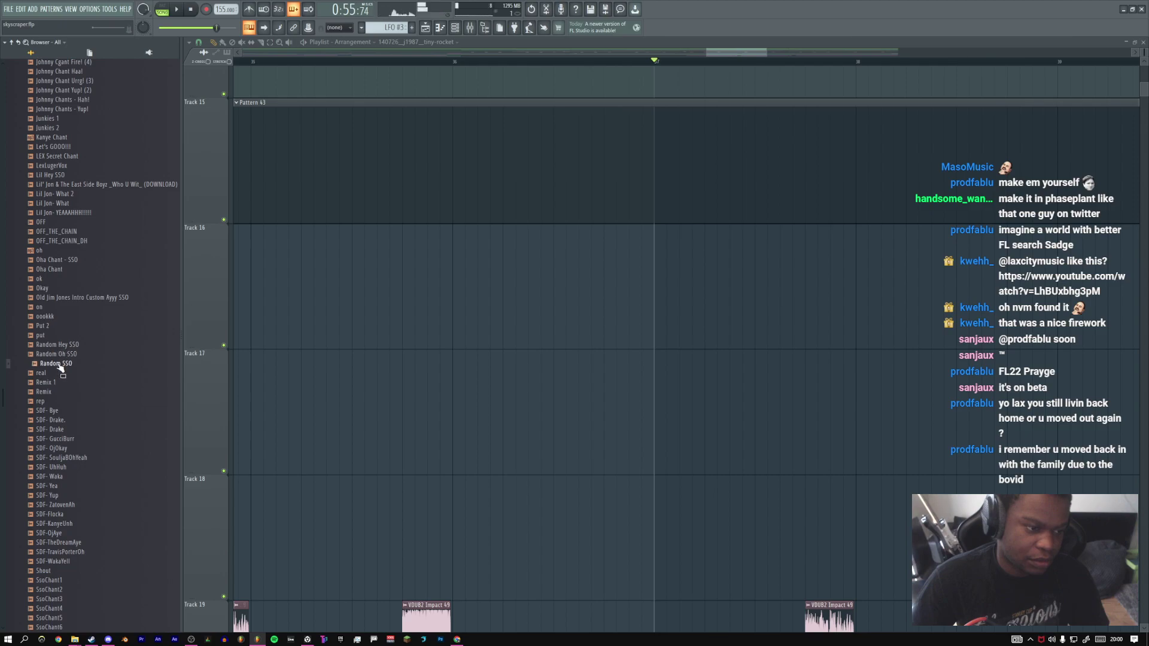
pyautogui.scroll(-4, 54, 374)
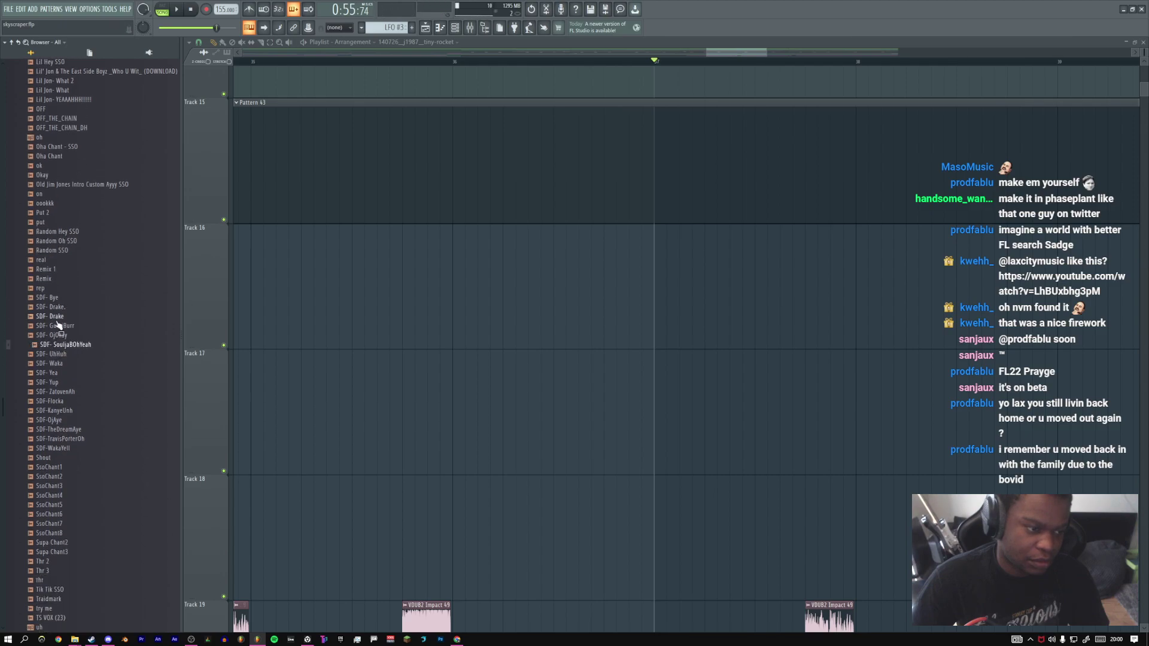
pyautogui.scroll(-2, 61, 338)
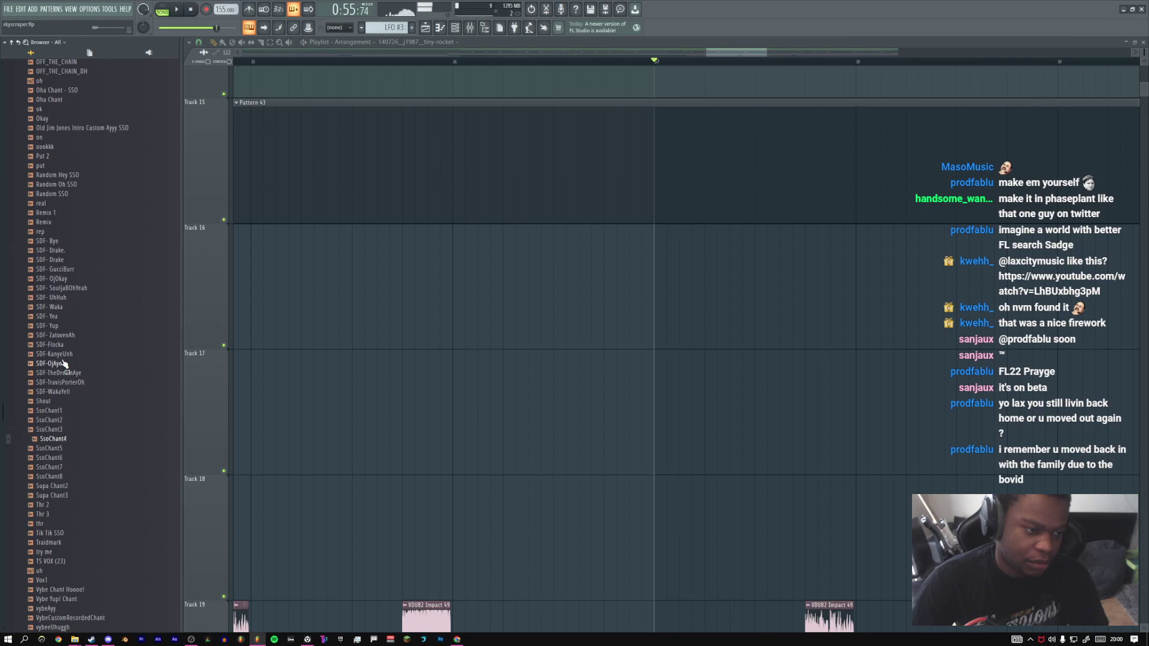
# Preview the chants after SsoChant4, through the vybe and wha samples to What Big Custom SSO
pyautogui.press('Down')
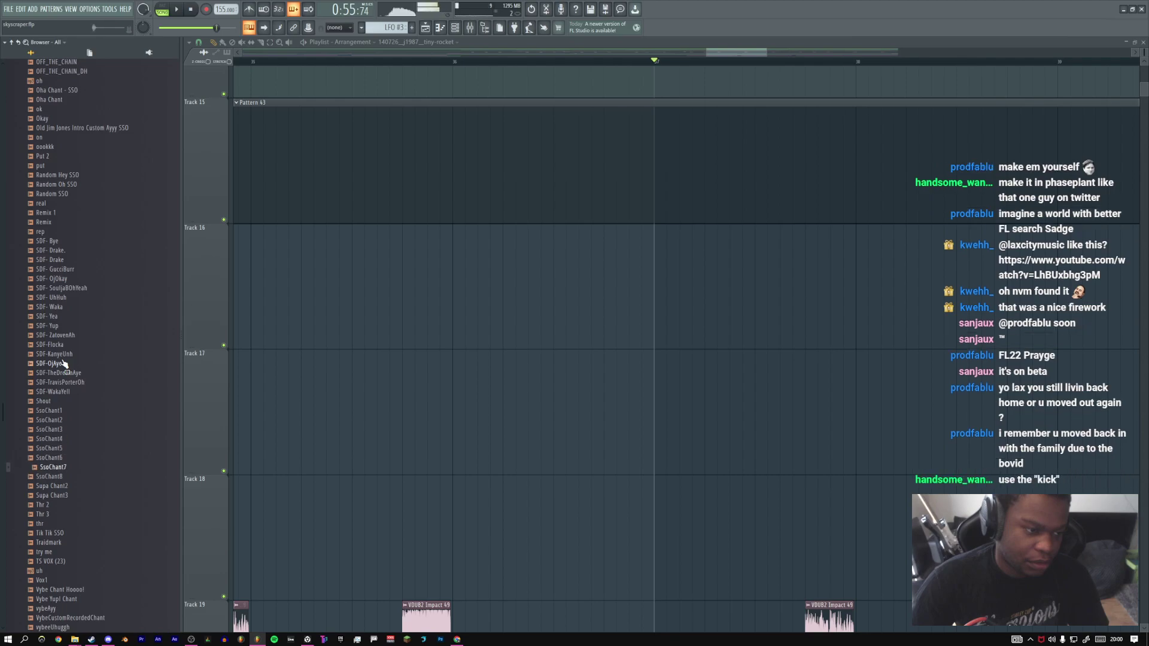
pyautogui.press('Down')
pyautogui.press('Down')
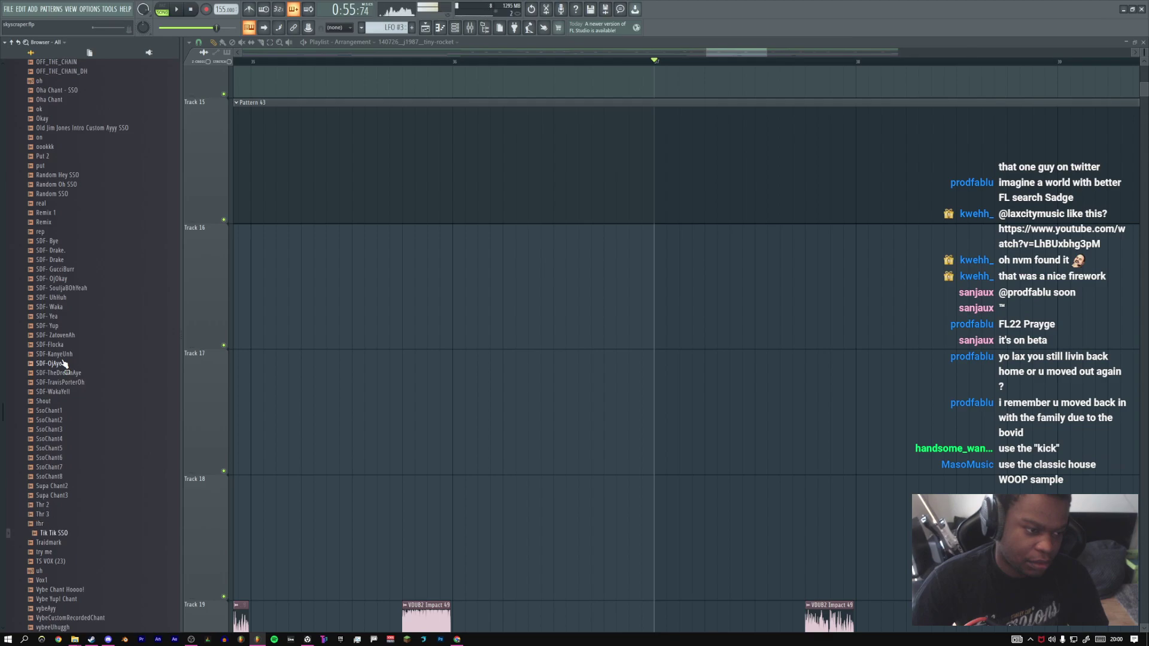
pyautogui.press('Down')
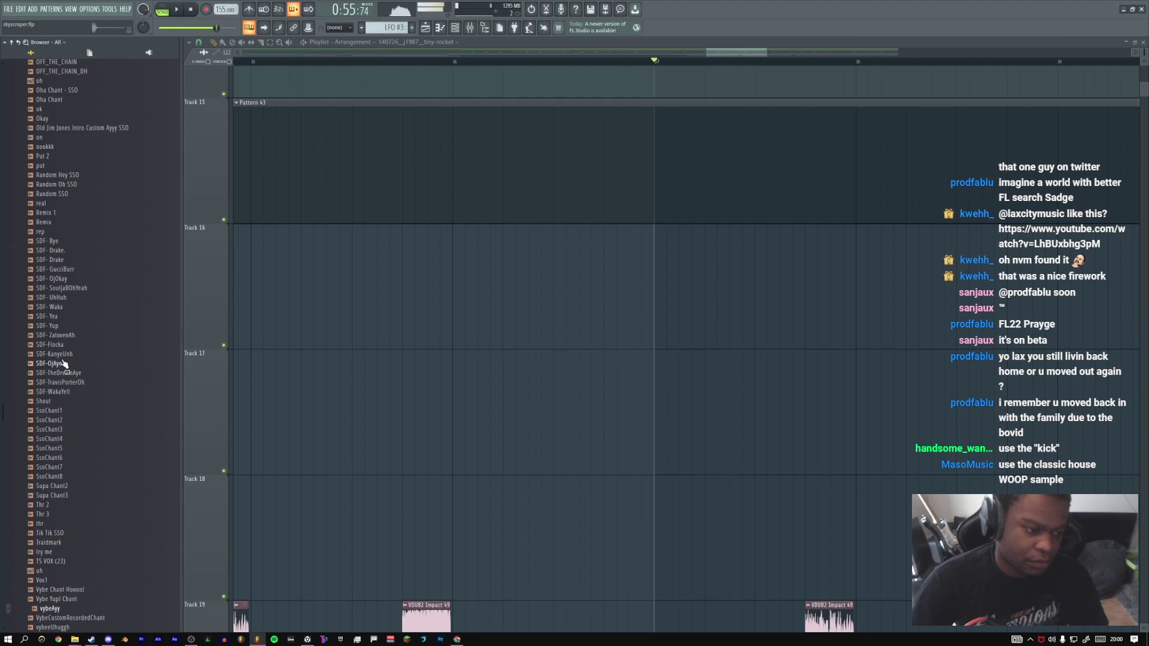
pyautogui.scroll(-4, 64, 363)
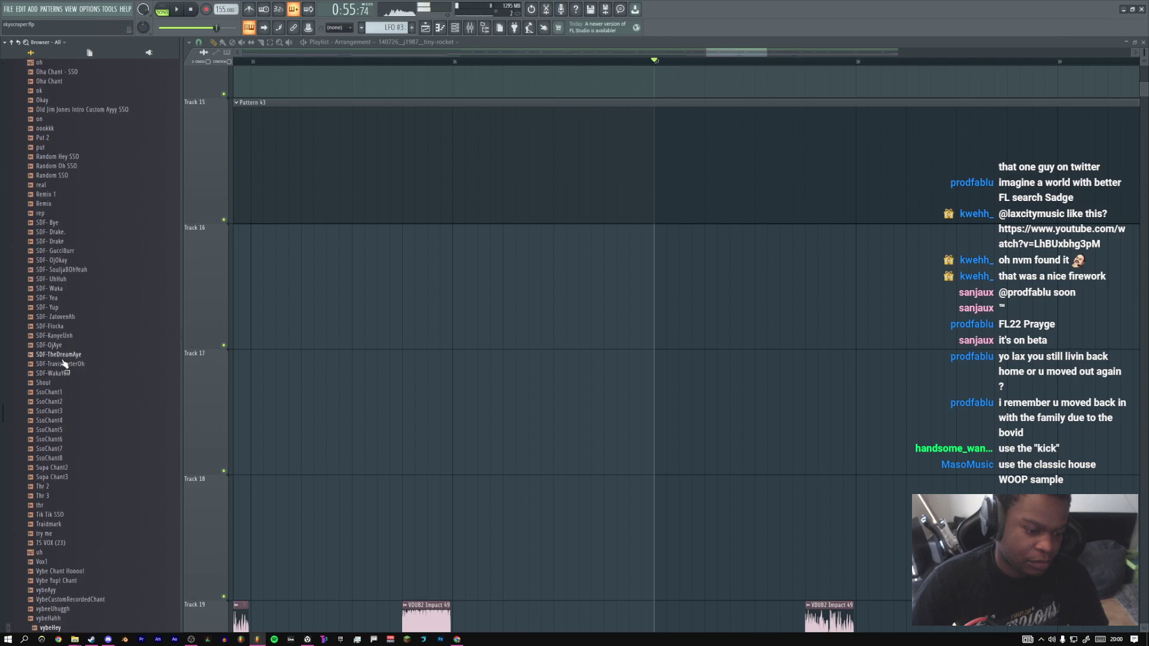
pyautogui.scroll(-3, 64, 363)
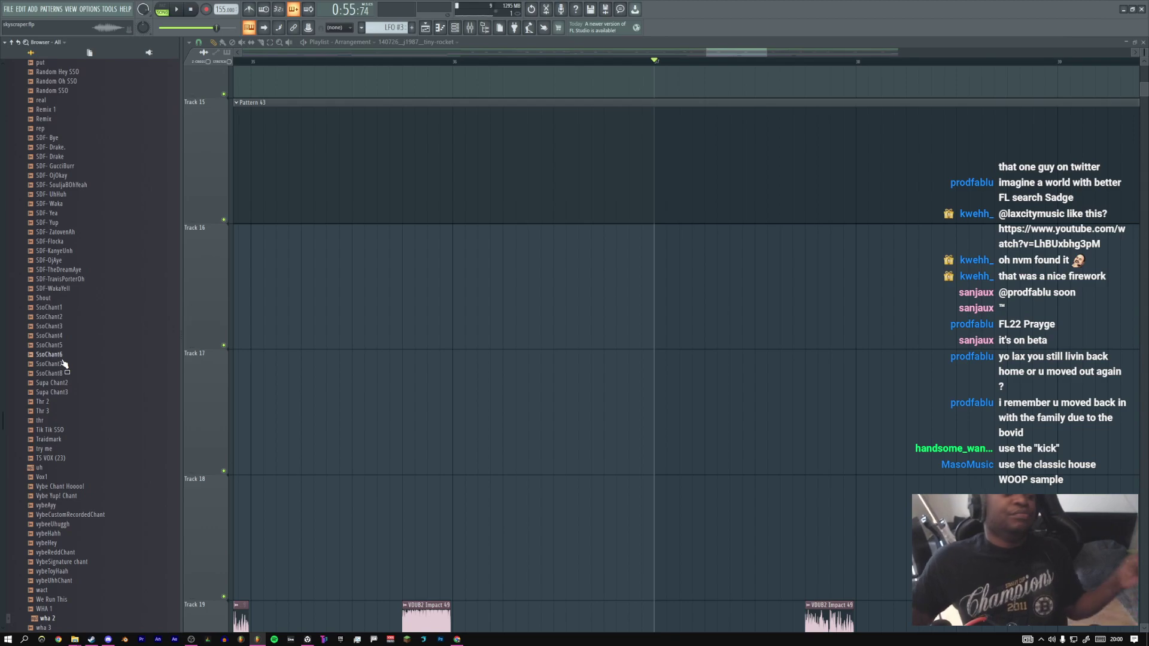
pyautogui.scroll(-3, 64, 363)
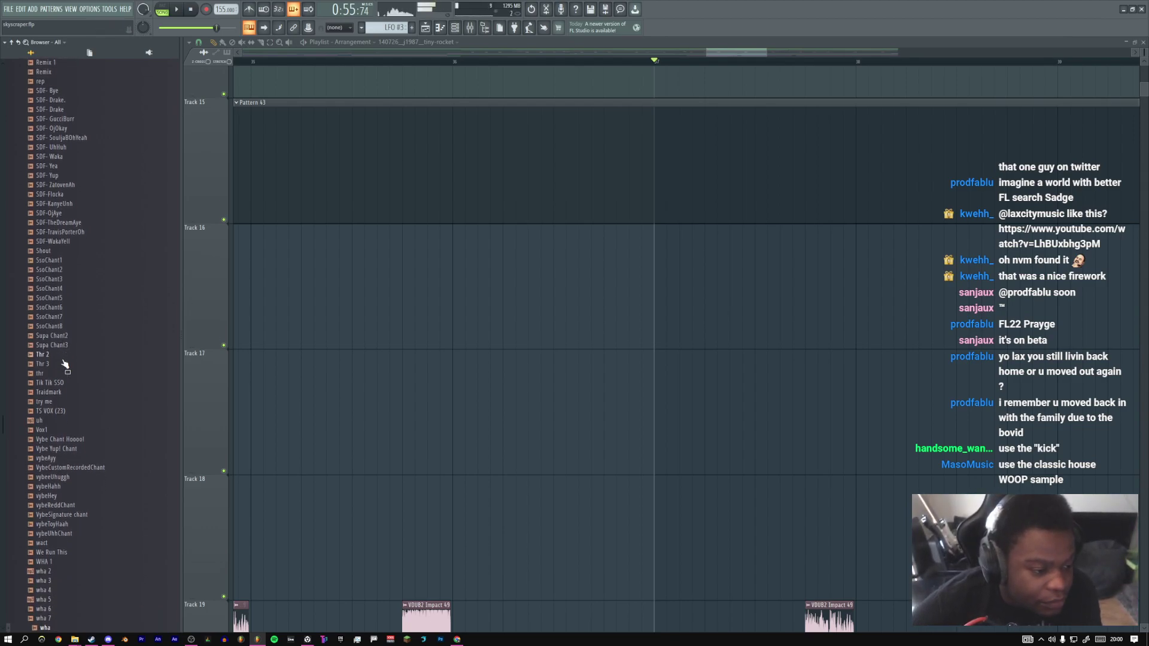
pyautogui.scroll(-3, 64, 364)
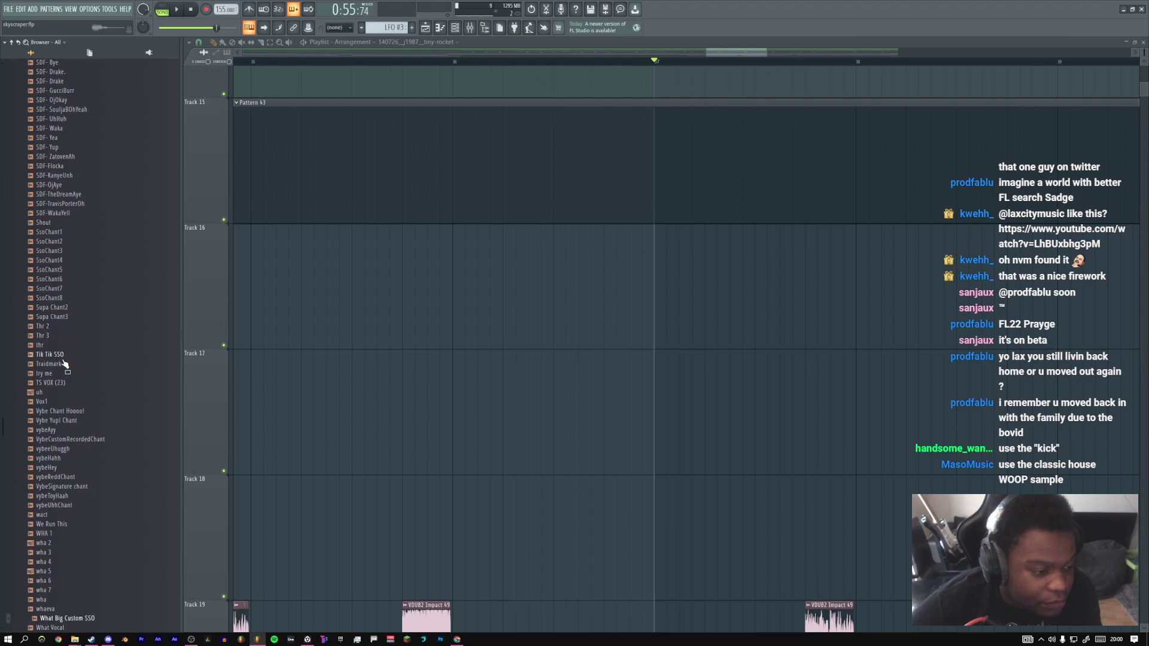
# Audition What Big Custom SSO and the chants after it, through whoosh up to yea 4
pyautogui.press('space')
pyautogui.press('space')
pyautogui.press('space')
pyautogui.press('space')
pyautogui.scroll(-1, 64, 363)
pyautogui.scroll(-3, 64, 363)
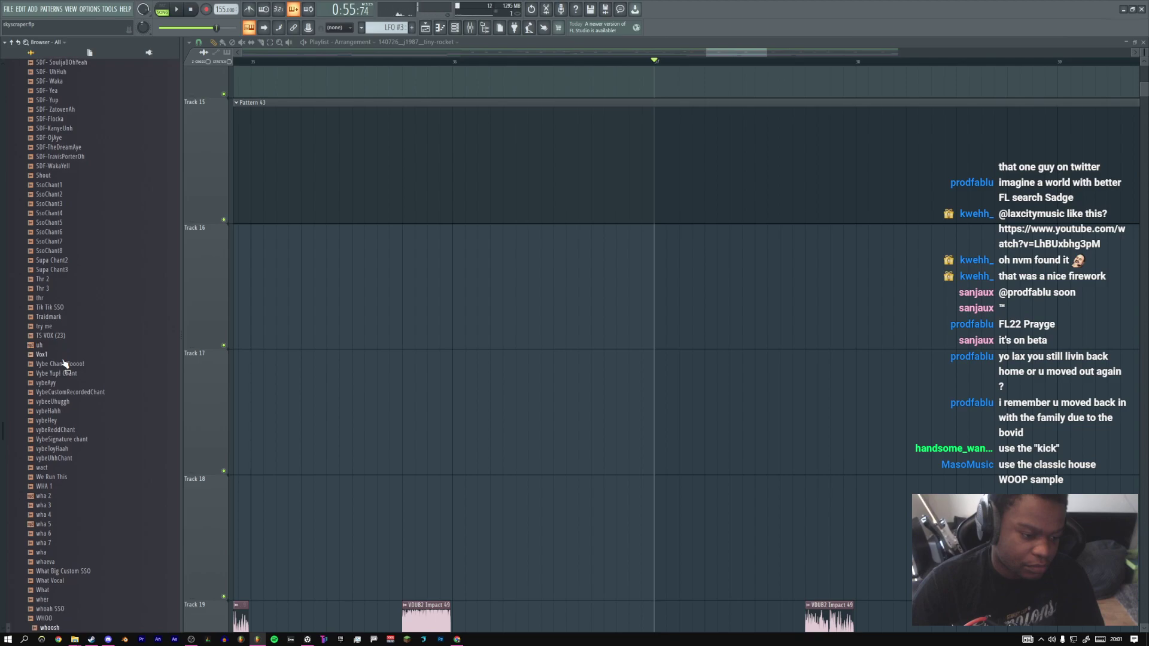
pyautogui.scroll(-6, 65, 363)
pyautogui.scroll(-3, 65, 363)
pyautogui.scroll(-1, 64, 364)
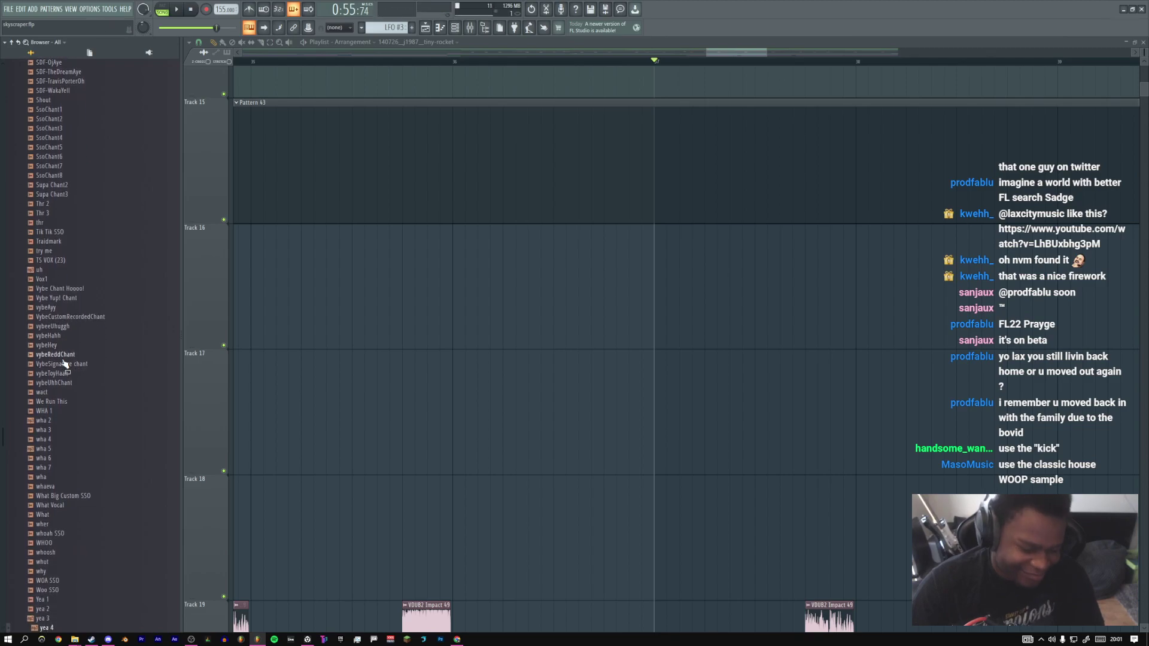
# Preview the remaining yea chants, Yeaa Chant - SSO, yes and the yup samples up to yup 5
pyautogui.scroll(-4, 65, 363)
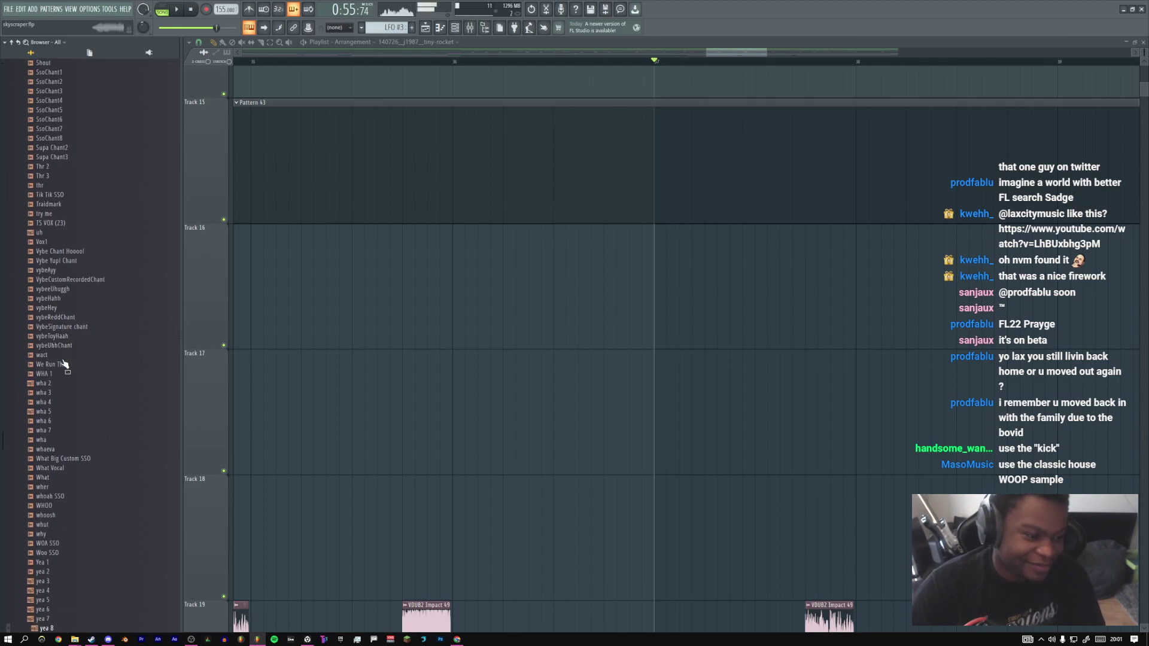
pyautogui.scroll(-4, 64, 363)
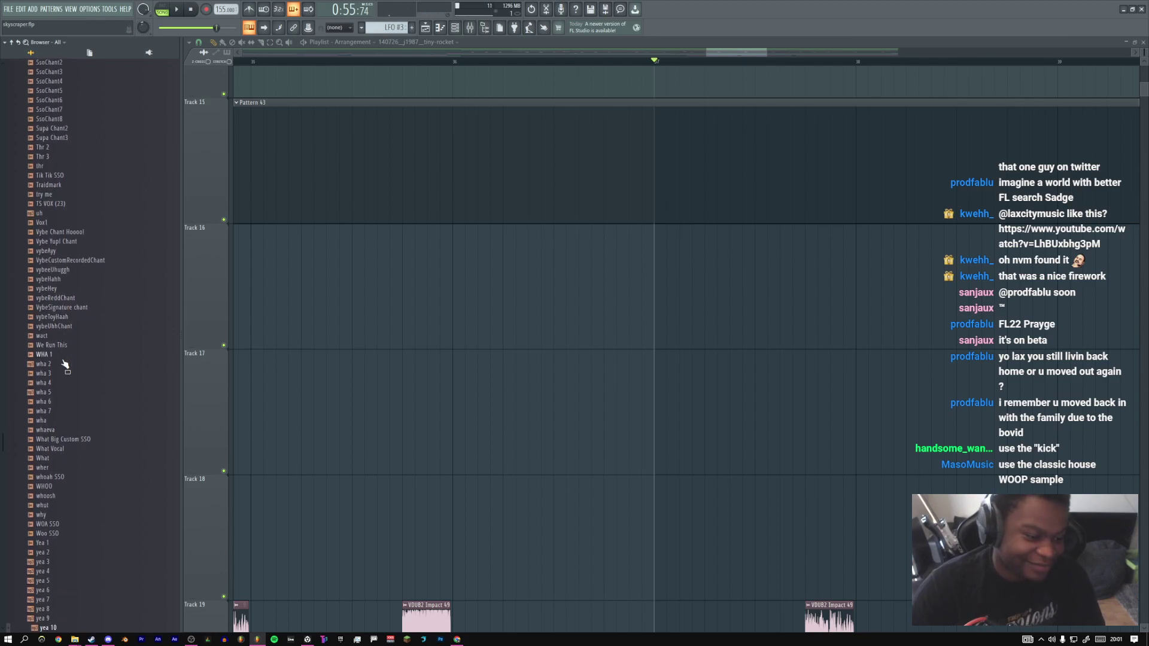
pyautogui.scroll(-1, 64, 363)
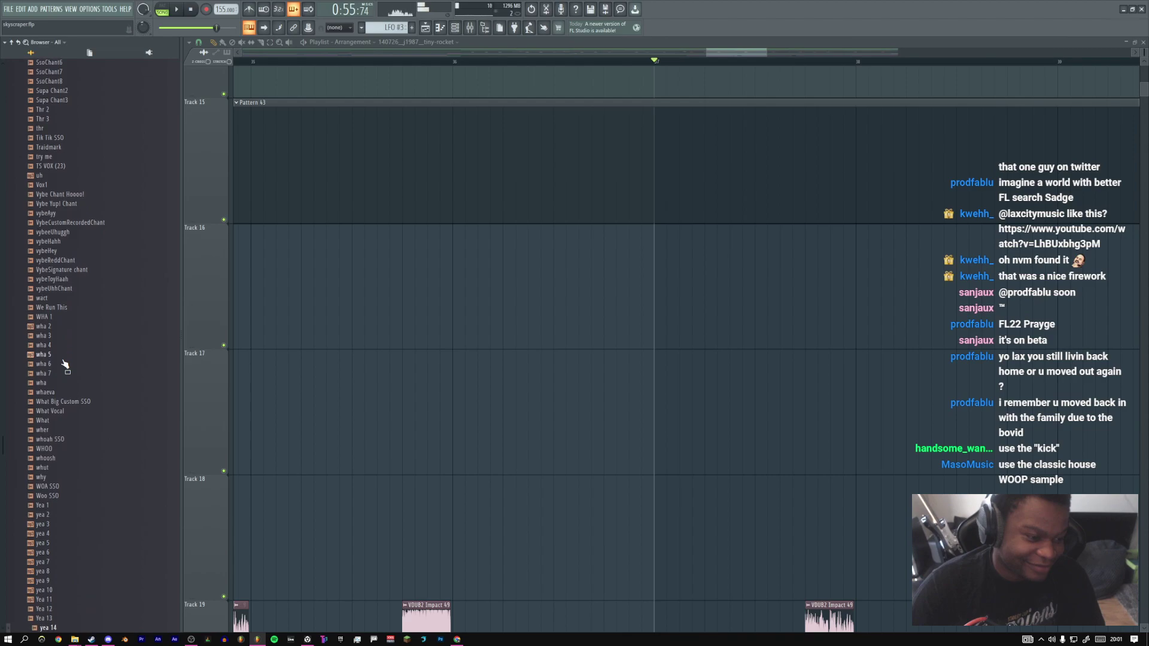
pyautogui.scroll(-3, 64, 364)
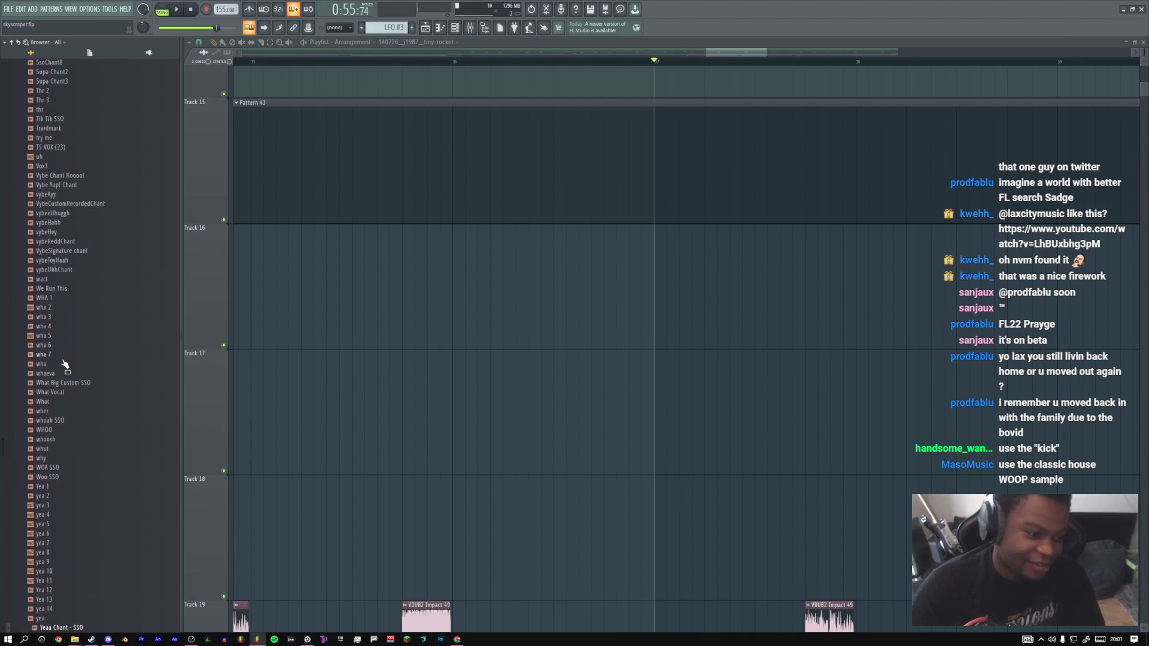
pyautogui.scroll(-2, 65, 363)
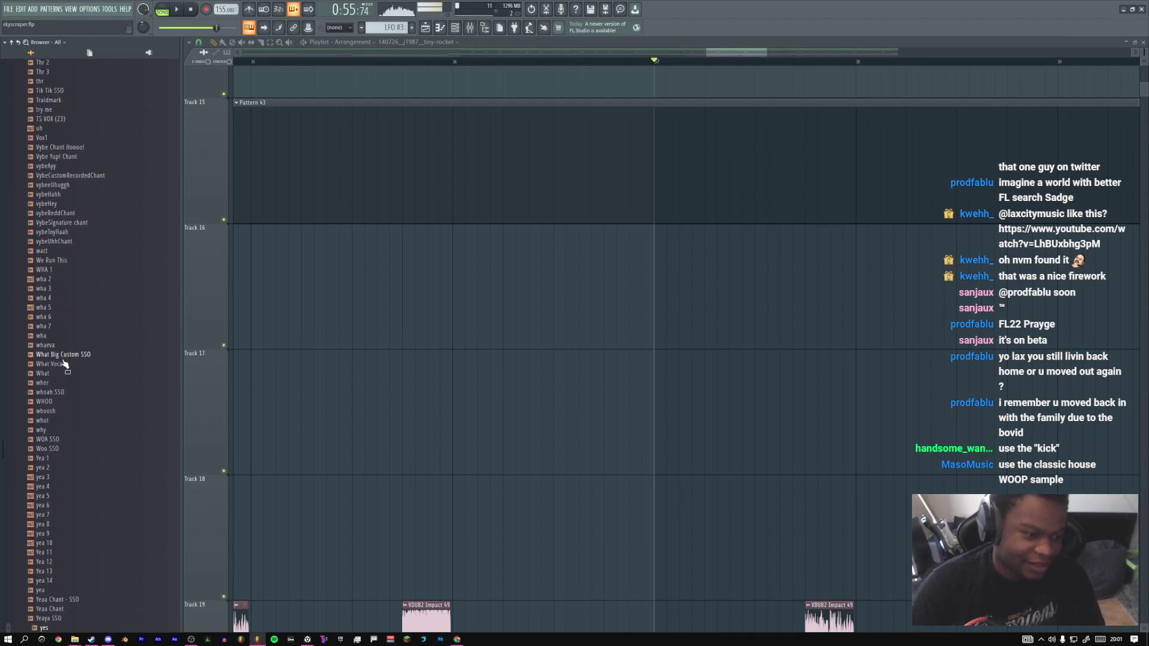
pyautogui.scroll(-1, 65, 364)
pyautogui.scroll(-1, 65, 363)
pyautogui.scroll(-1, 65, 364)
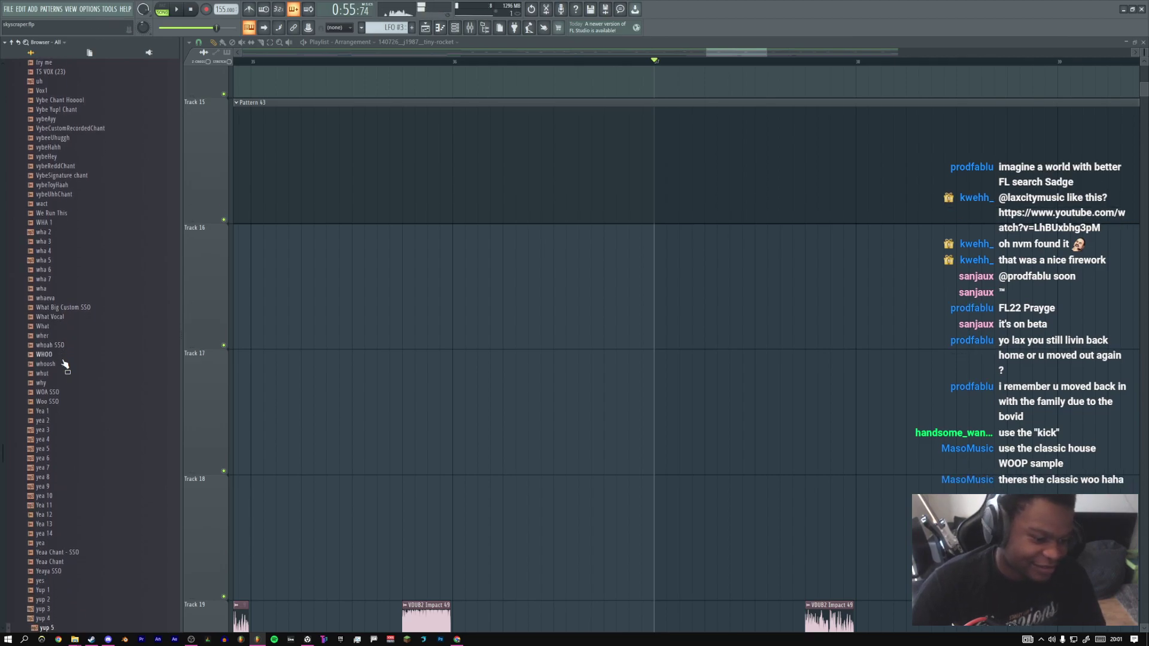
# Preview the last samples in 500 TRAP CHANTS, from yup through zaytiggy (25) to the zaytoven chants
pyautogui.scroll(-2, 65, 363)
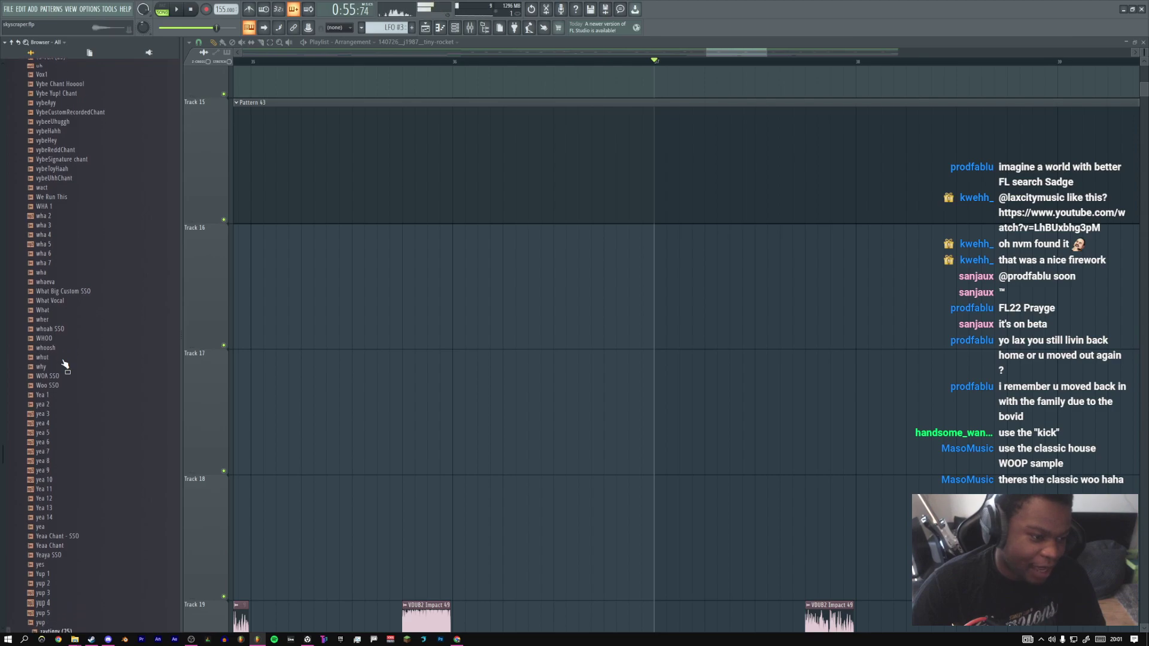
pyautogui.scroll(-1, 65, 363)
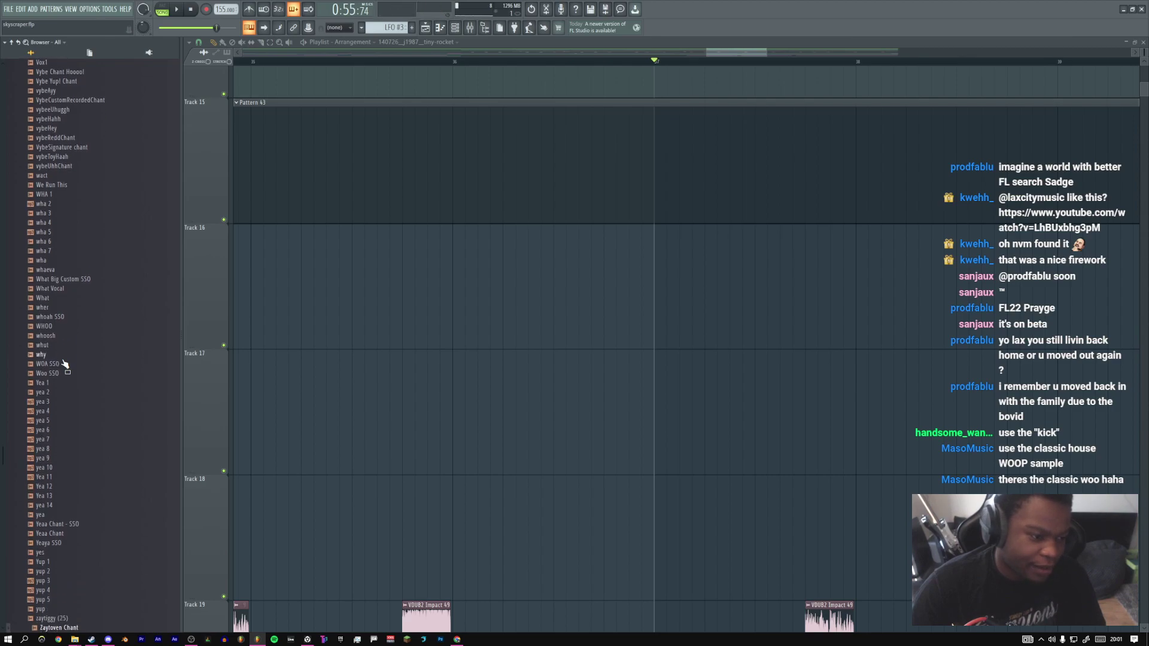
pyautogui.scroll(-5, 65, 363)
pyautogui.scroll(-1, 65, 363)
pyautogui.scroll(-10, 111, 518)
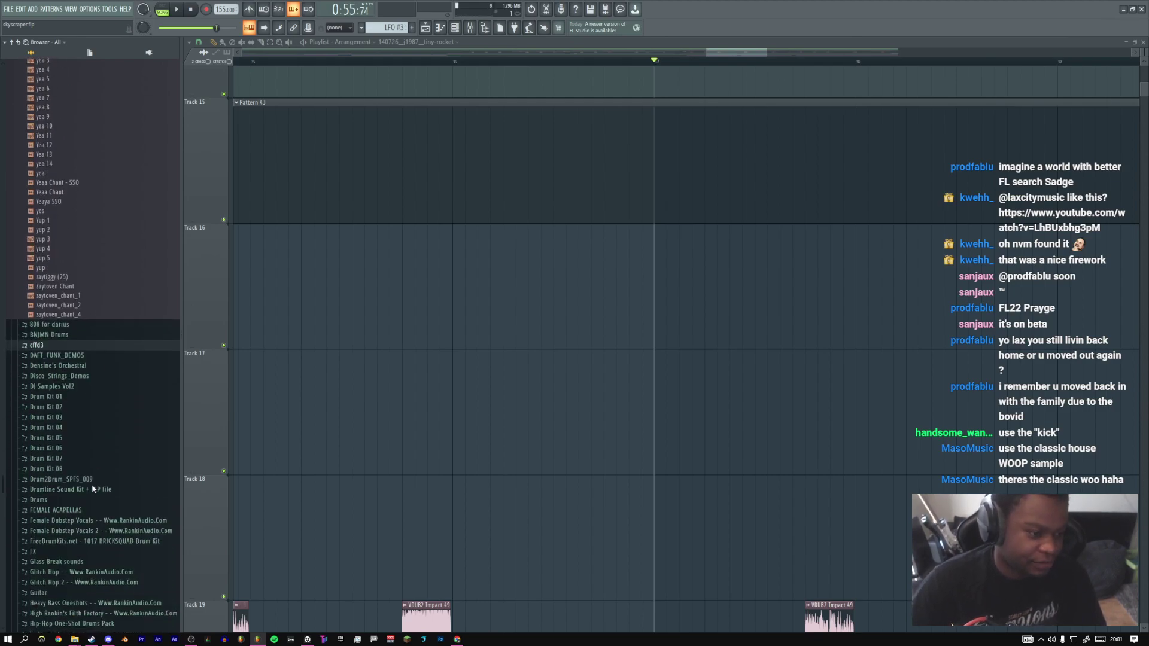
# Collapse the inner 500 TRAP CHANTS folder and look through the other folders in Packs
pyautogui.scroll(20, 68, 436)
pyautogui.click(68, 432)
pyautogui.scroll(10, 67, 428)
pyautogui.scroll(-20, 69, 429)
pyautogui.press('space')
pyautogui.press('space')
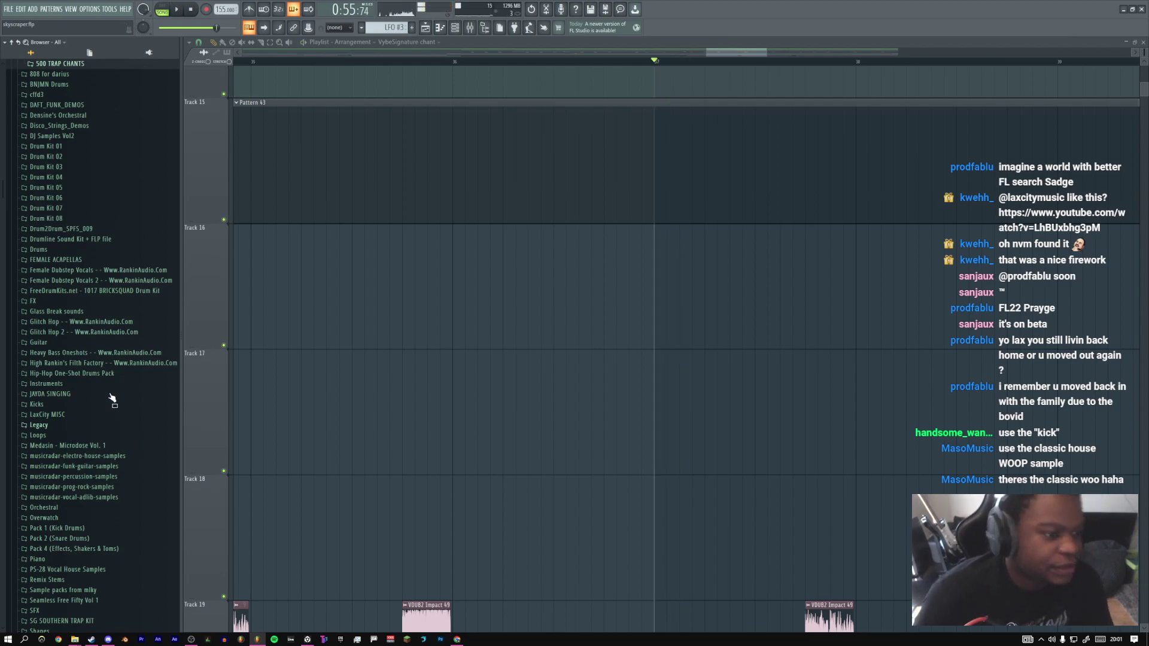
# Collapse Packs, expand SAMPLE PACKS and look through its folders for another sample source
pyautogui.scroll(6, 80, 371)
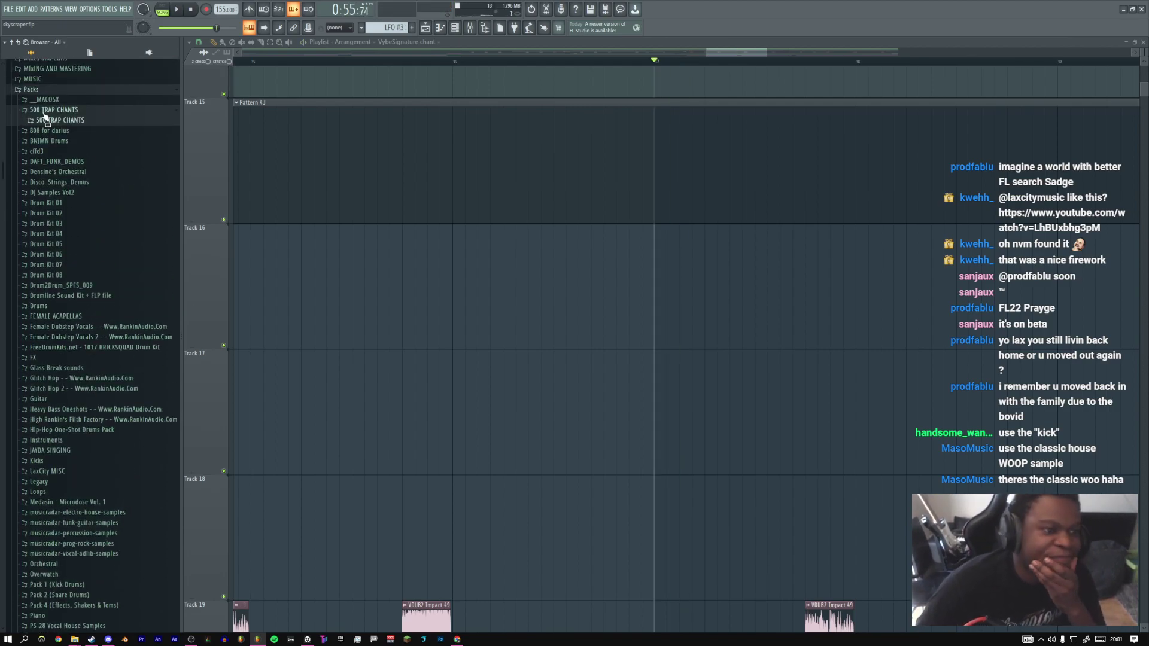
pyautogui.click(31, 90)
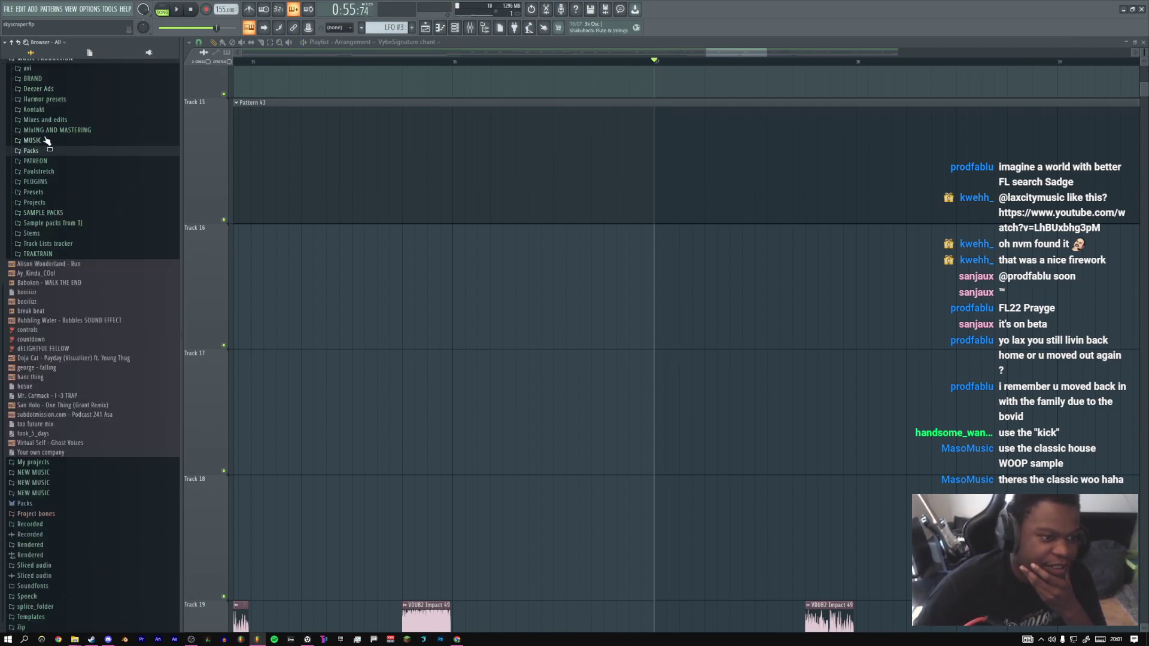
pyautogui.click(56, 223)
pyautogui.scroll(-15, 97, 276)
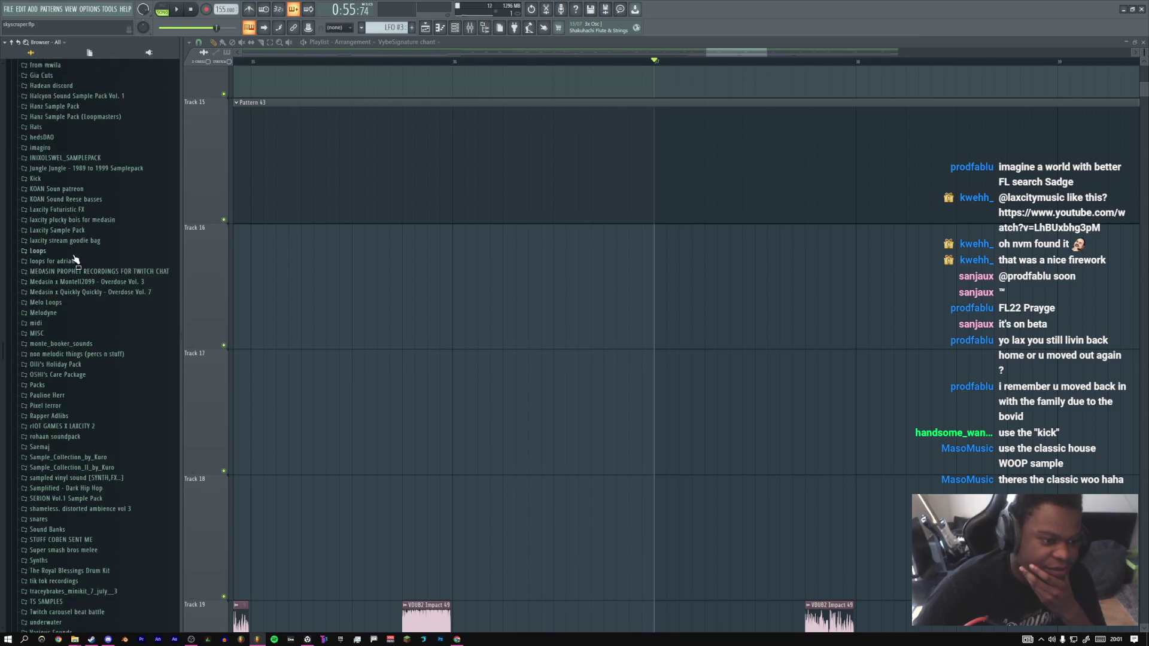
pyautogui.scroll(7, 96, 276)
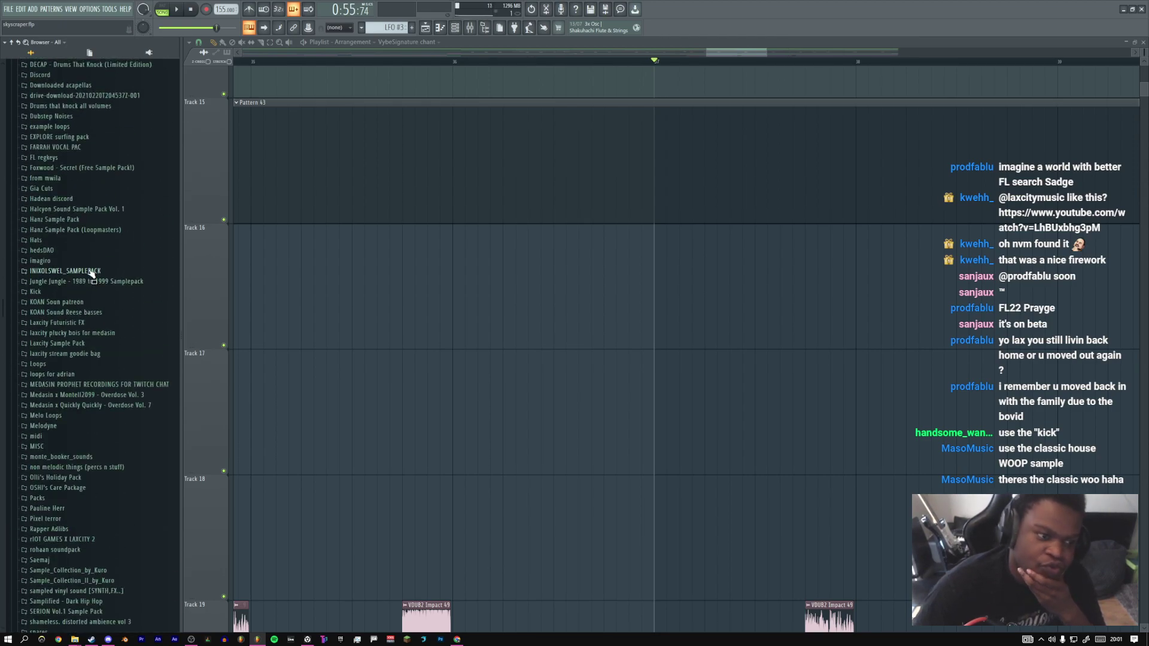
pyautogui.scroll(-6, 88, 278)
pyautogui.scroll(6, 88, 279)
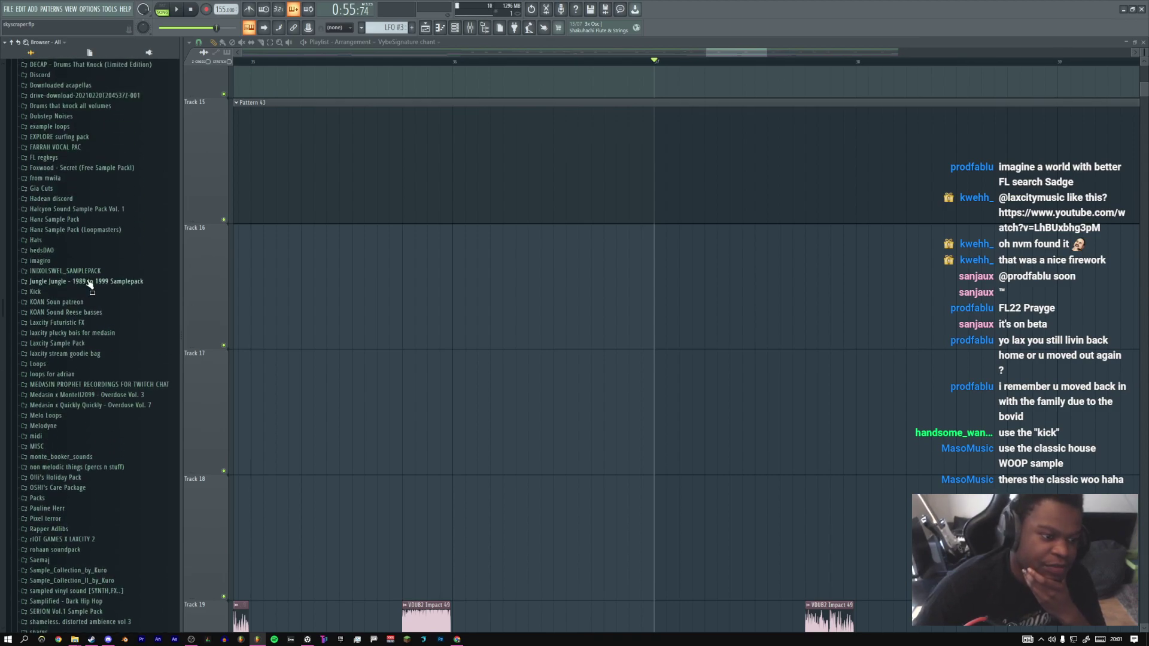
pyautogui.scroll(9, 84, 323)
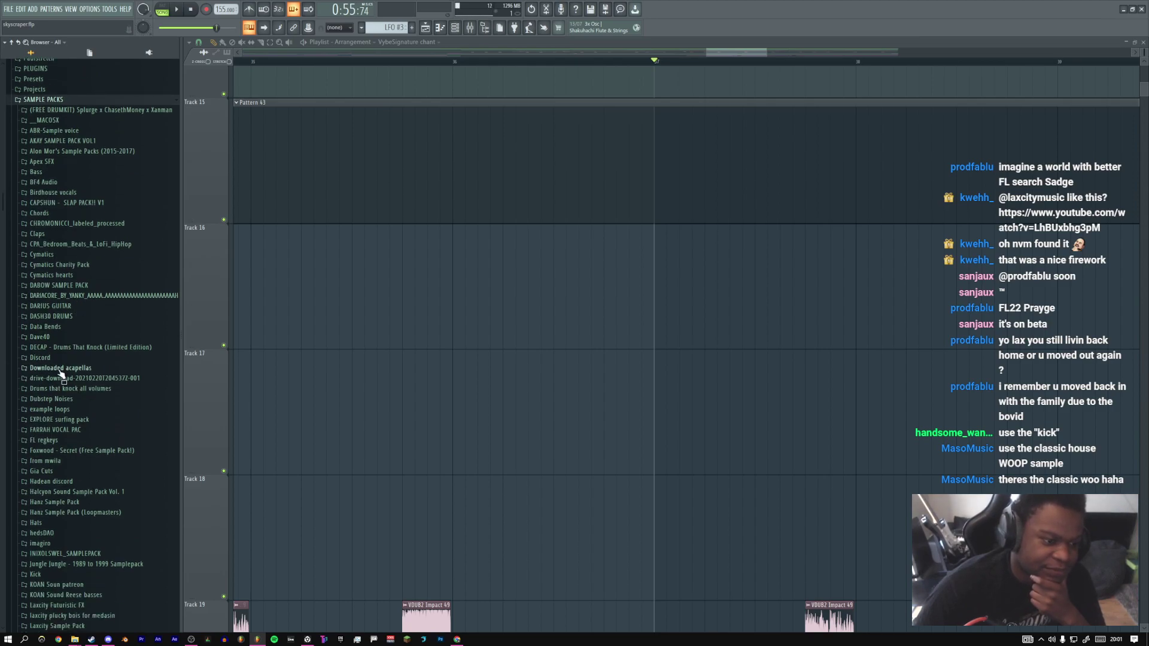
# Expand the Downloaded acapellas folder, look through its acapellas and load 94 BPM - Nas - Get Down into Edison
pyautogui.click(61, 371)
pyautogui.click(66, 399)
pyautogui.scroll(-2, 69, 399)
pyautogui.click(79, 364)
pyautogui.scroll(-3, 82, 370)
pyautogui.scroll(-8, 84, 367)
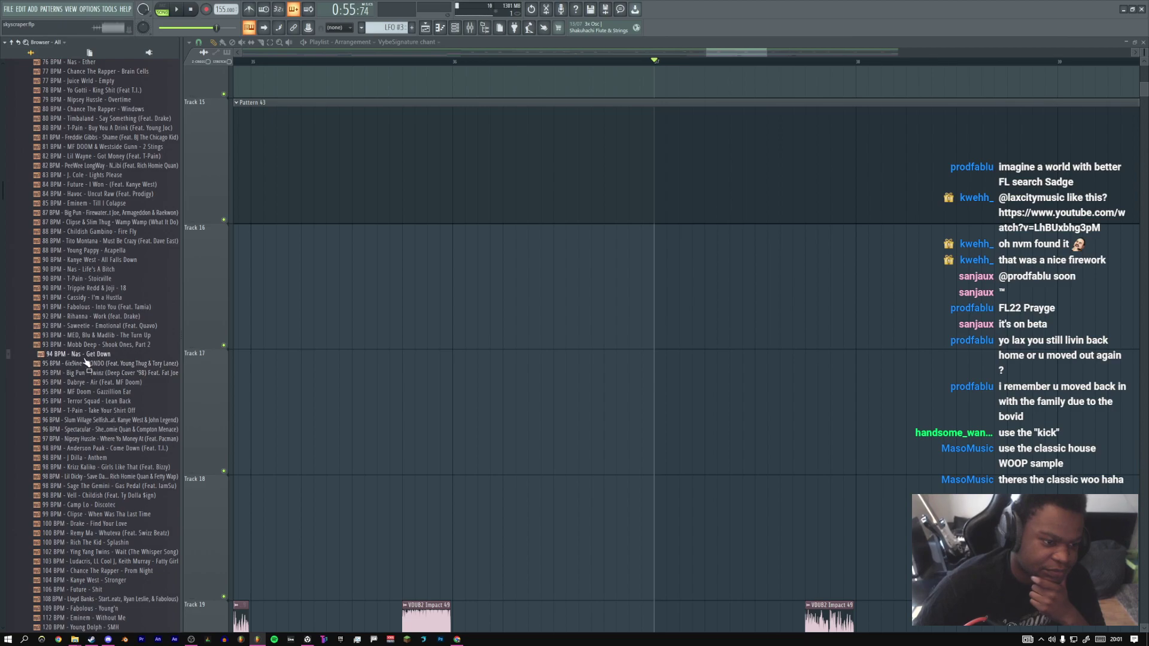
pyautogui.rightClick(84, 360)
pyautogui.click(124, 373)
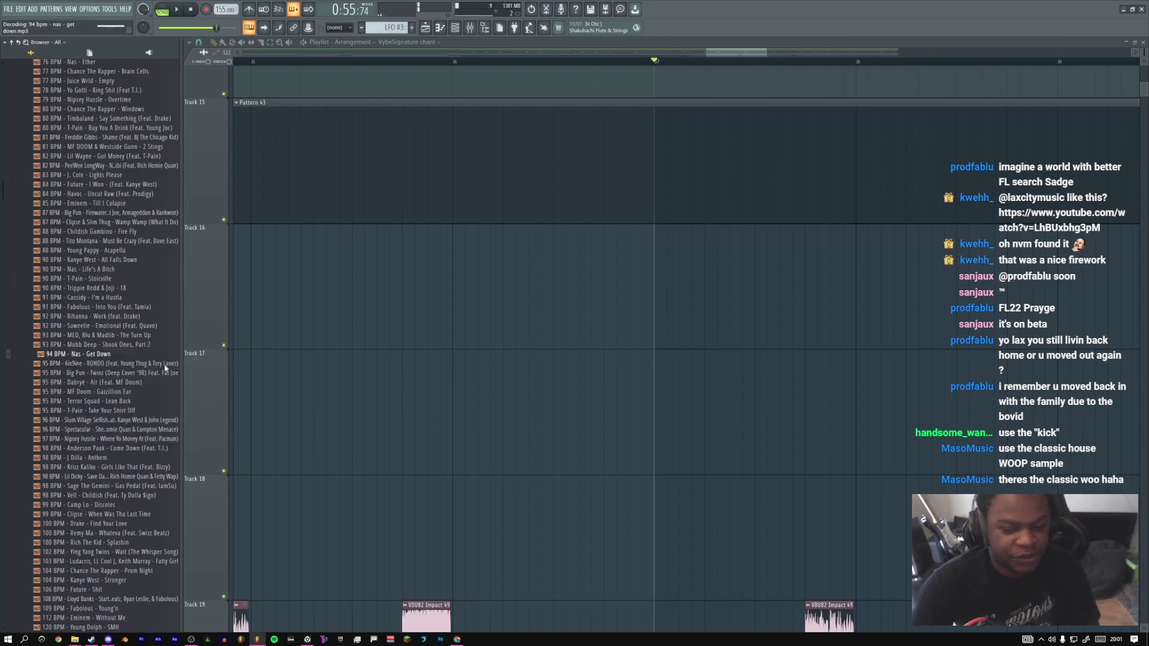
# Audition several sections of the Nas - Get Down acapella in Edison, including short selections and the part before its break
pyautogui.click(530, 263)
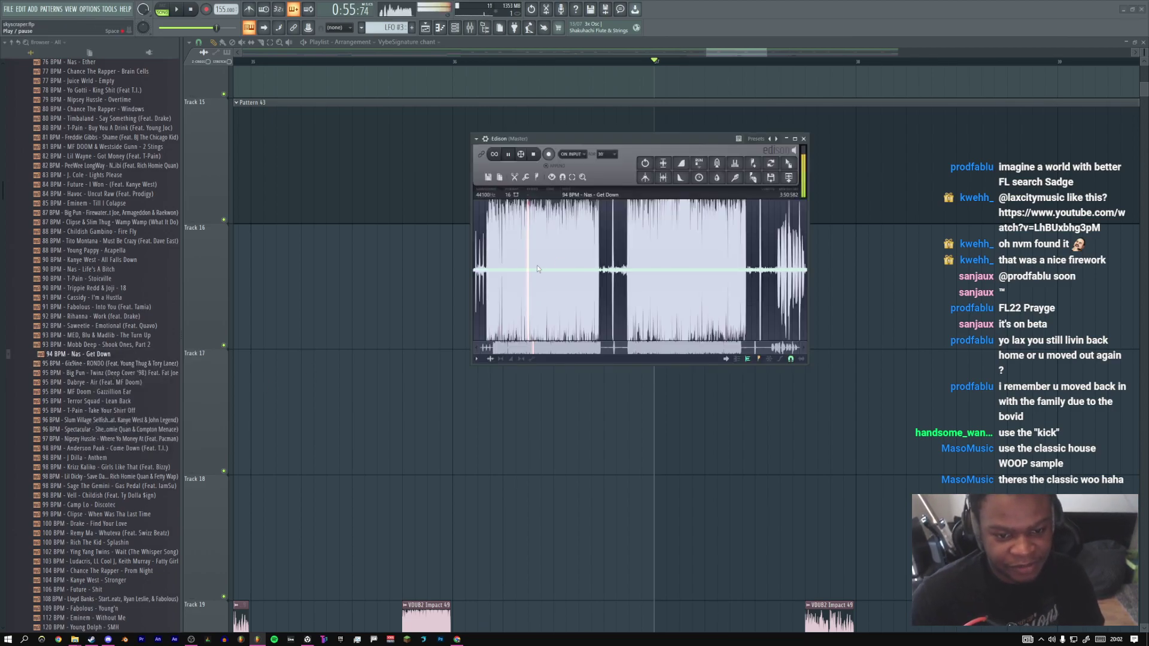
pyautogui.scroll(6, 545, 267)
pyautogui.scroll(2, 546, 274)
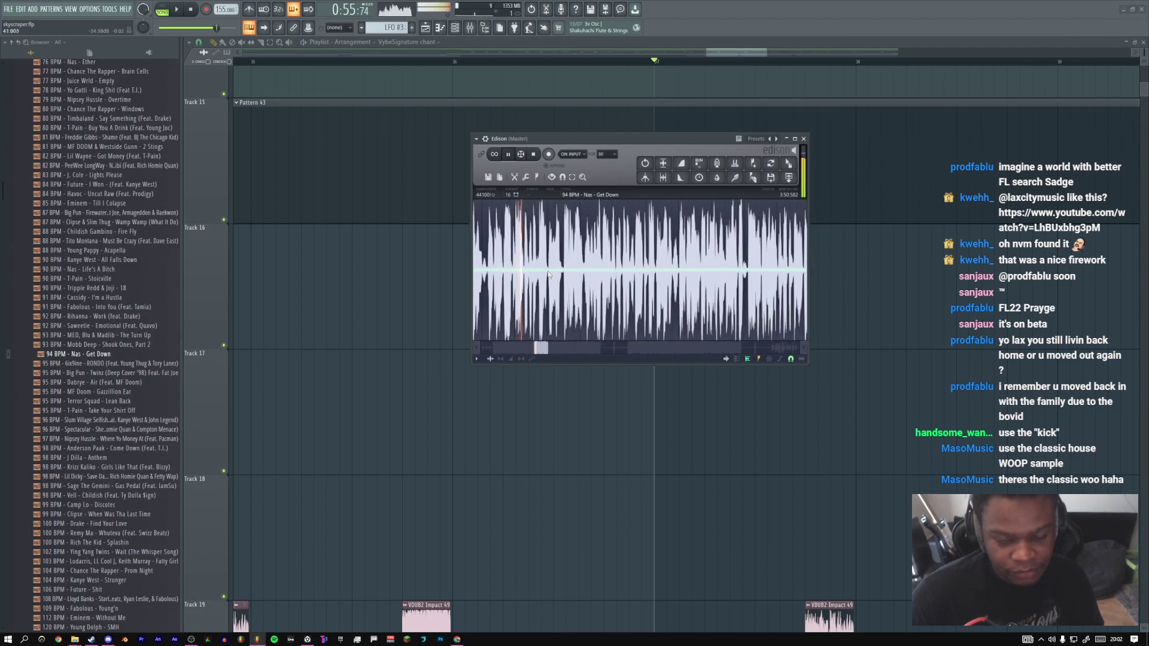
pyautogui.moveTo(549, 347); pyautogui.dragTo(585, 346)
pyautogui.scroll(-1, 567, 292)
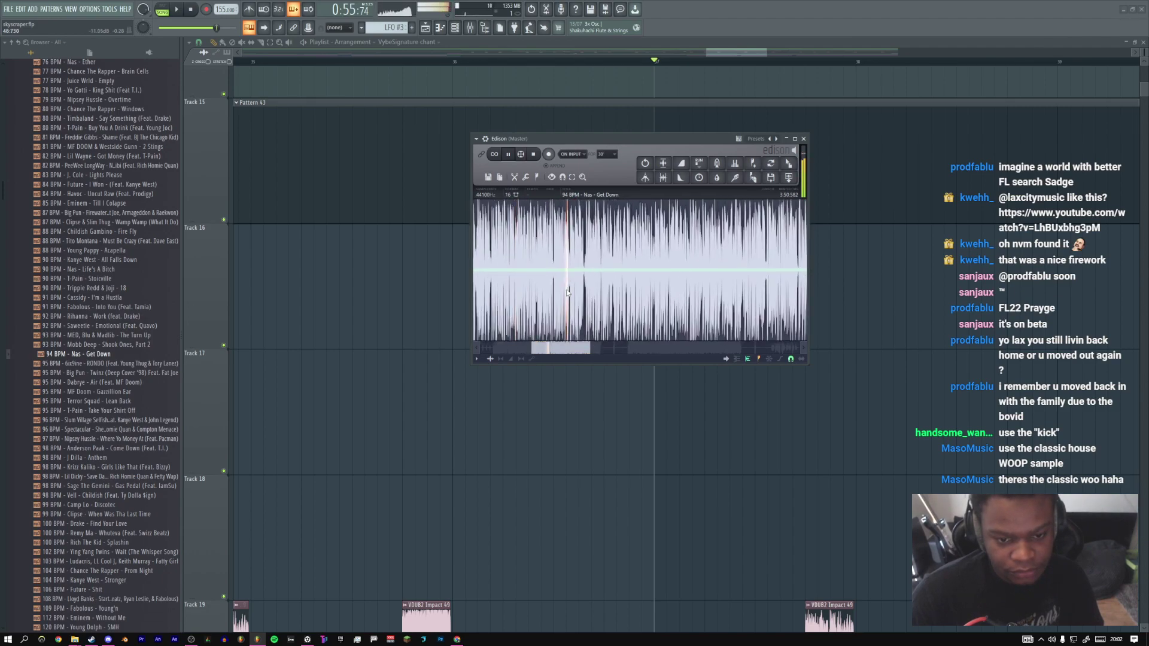
pyautogui.click(608, 265)
pyautogui.moveTo(608, 264); pyautogui.dragTo(633, 264)
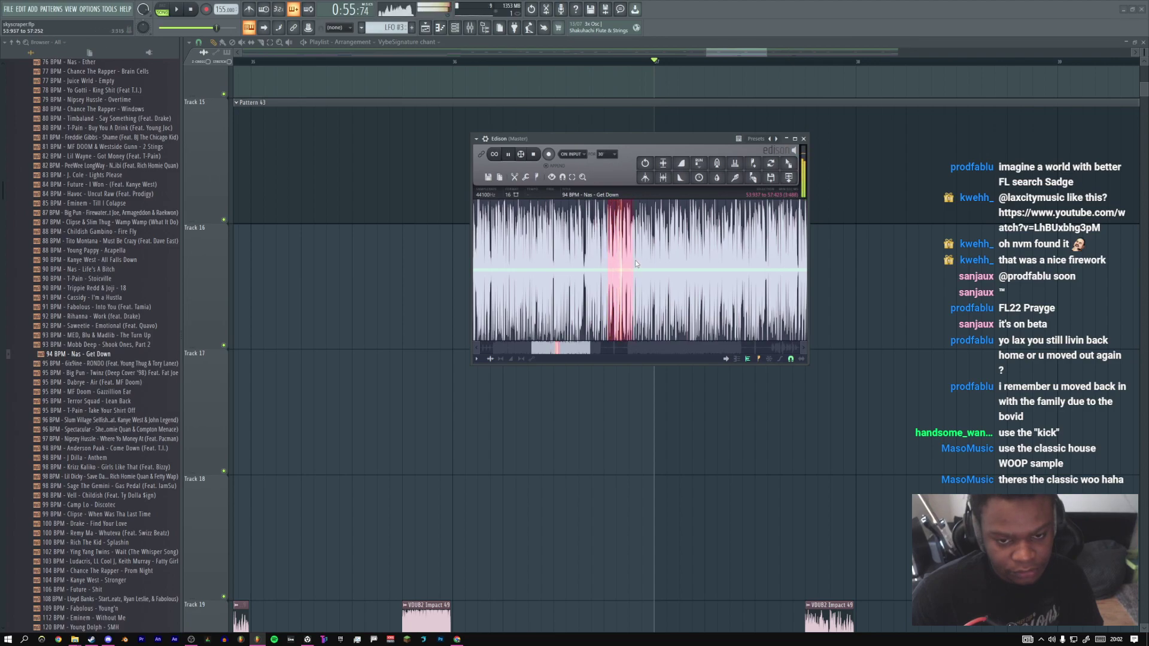
pyautogui.moveTo(656, 262); pyautogui.dragTo(664, 259)
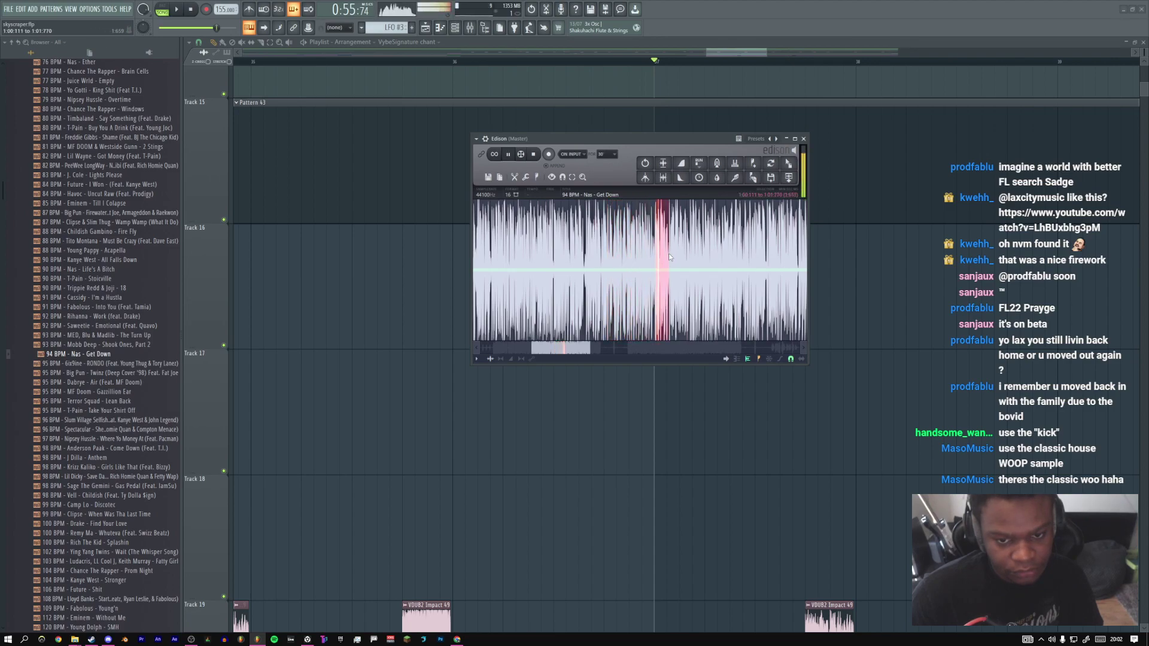
pyautogui.moveTo(590, 348); pyautogui.dragTo(655, 348)
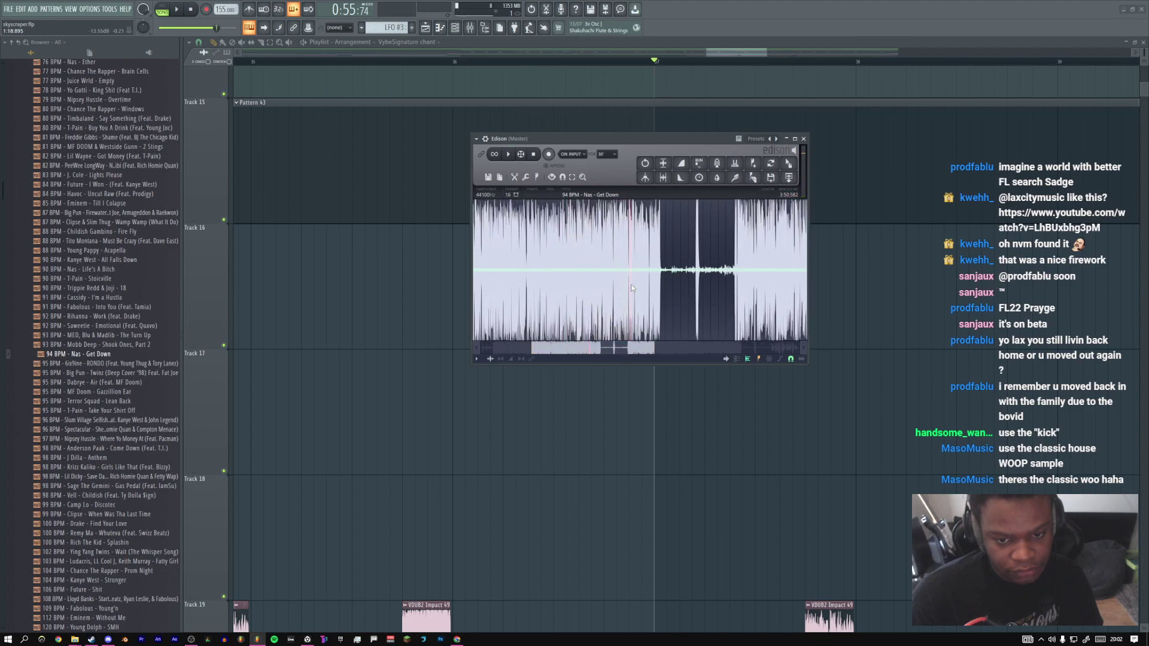
pyautogui.press('space')
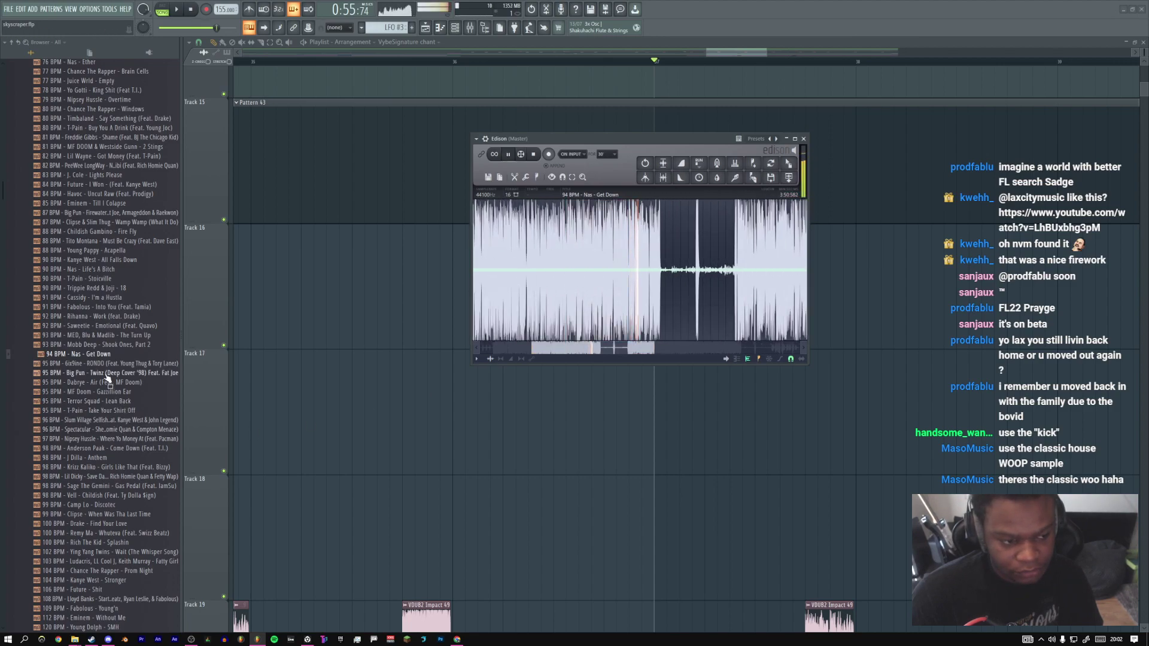
# Check the MF DOOM, Terror Squad, J Dilla and Anderson Paak acapellas in the folder
pyautogui.click(95, 401)
pyautogui.click(95, 392)
pyautogui.click(96, 401)
pyautogui.scroll(-4, 96, 389)
pyautogui.click(96, 345)
pyautogui.click(96, 335)
# Load the 98 BPM Lil Dicky acapella into Edison and audition parts of it
pyautogui.click(93, 363)
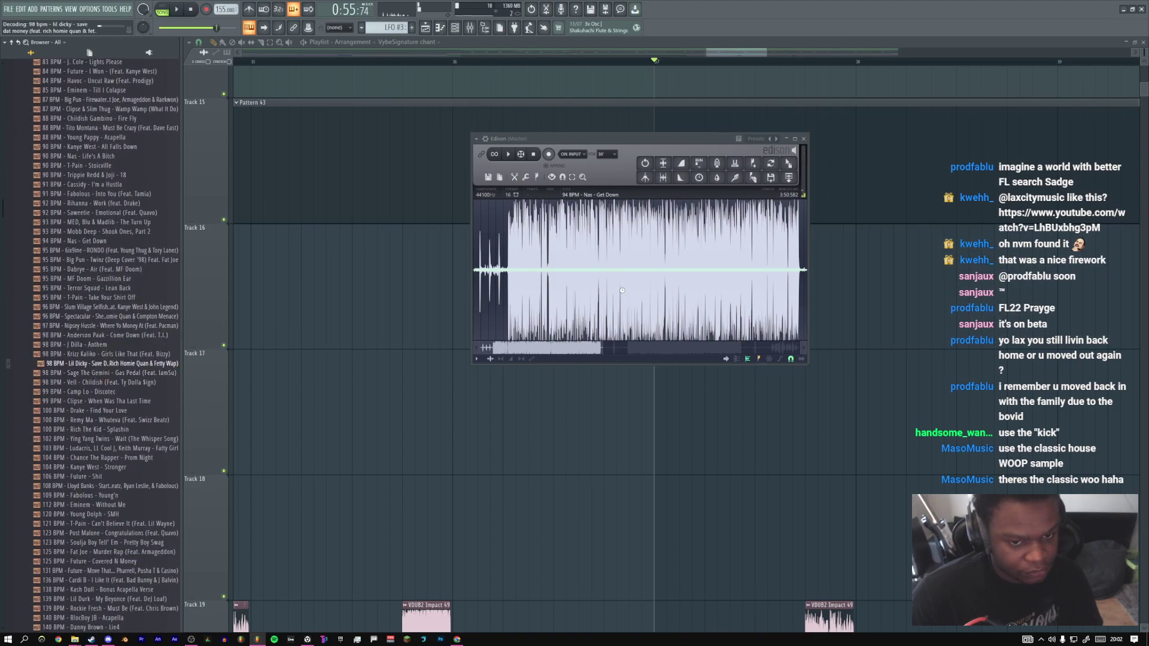
pyautogui.click(589, 279)
pyautogui.click(529, 271)
pyautogui.press('space')
# Load 99 BPM - Camp Lo - Discotec into Edison and audition an early and a late section
pyautogui.click(93, 392)
pyautogui.click(560, 277)
pyautogui.press('space')
pyautogui.click(702, 276)
pyautogui.press('space')
# Load 100 BPM - Rich The Kid - Splashin into Edison and start playback about a third of the way in
pyautogui.click(73, 430)
pyautogui.scroll(-4, 74, 431)
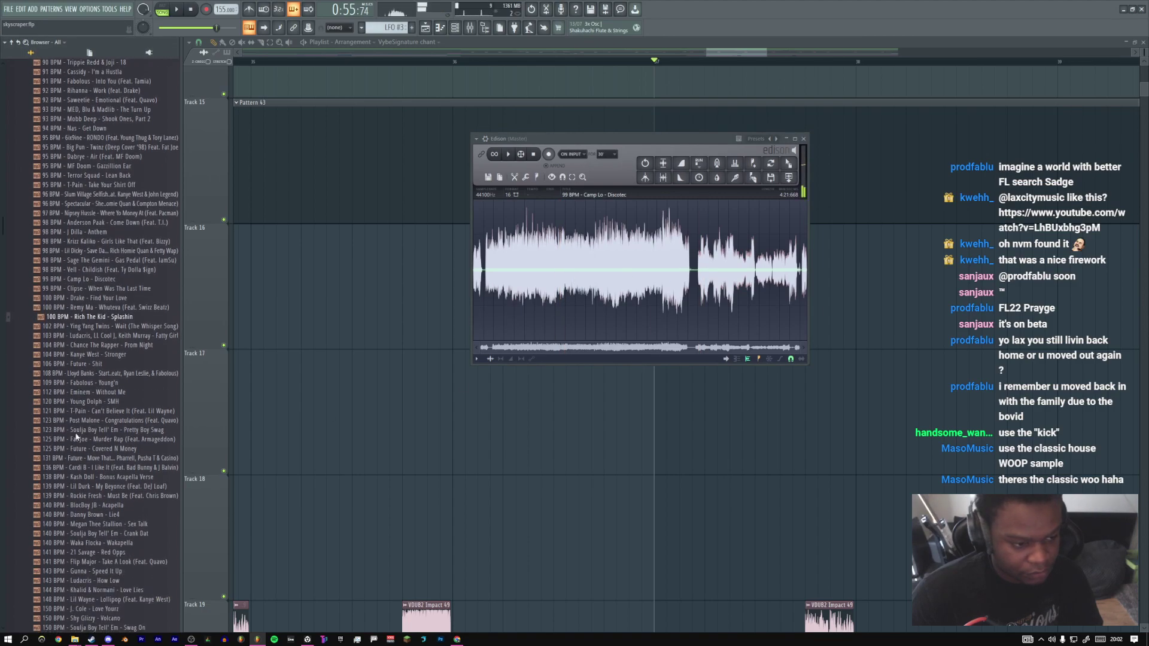
pyautogui.moveTo(92, 317); pyautogui.dragTo(573, 280)
pyautogui.click(573, 280)
pyautogui.press('space')
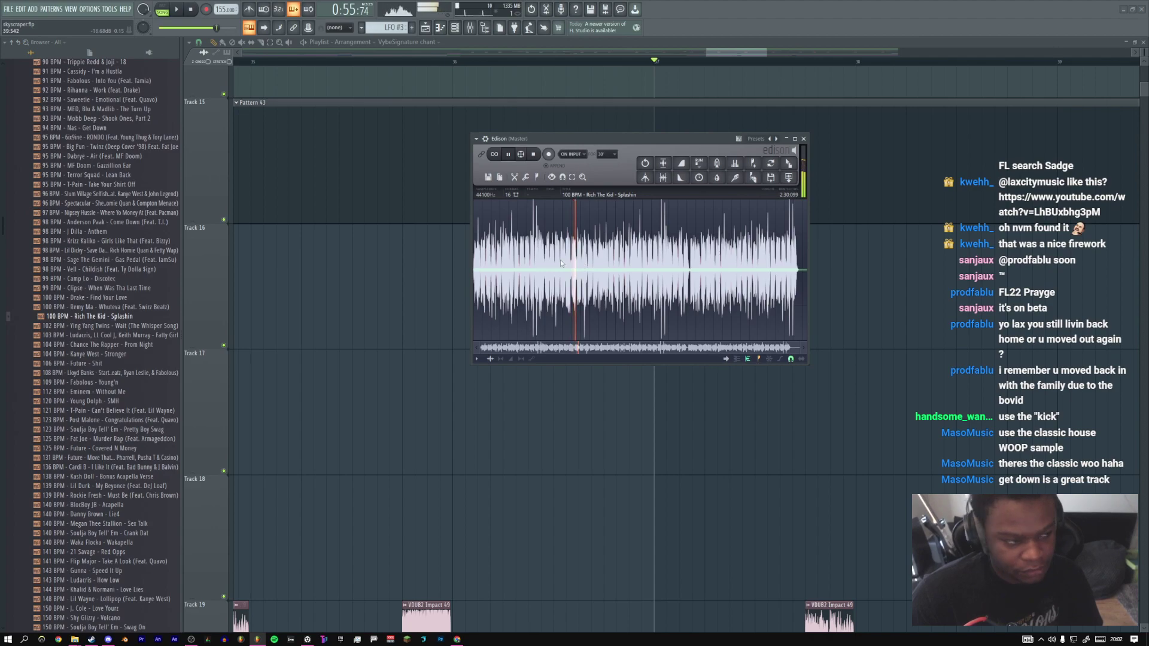
# Audition progressively earlier sections of Rich The Kid - Splashin, then stop playback
pyautogui.click(545, 265)
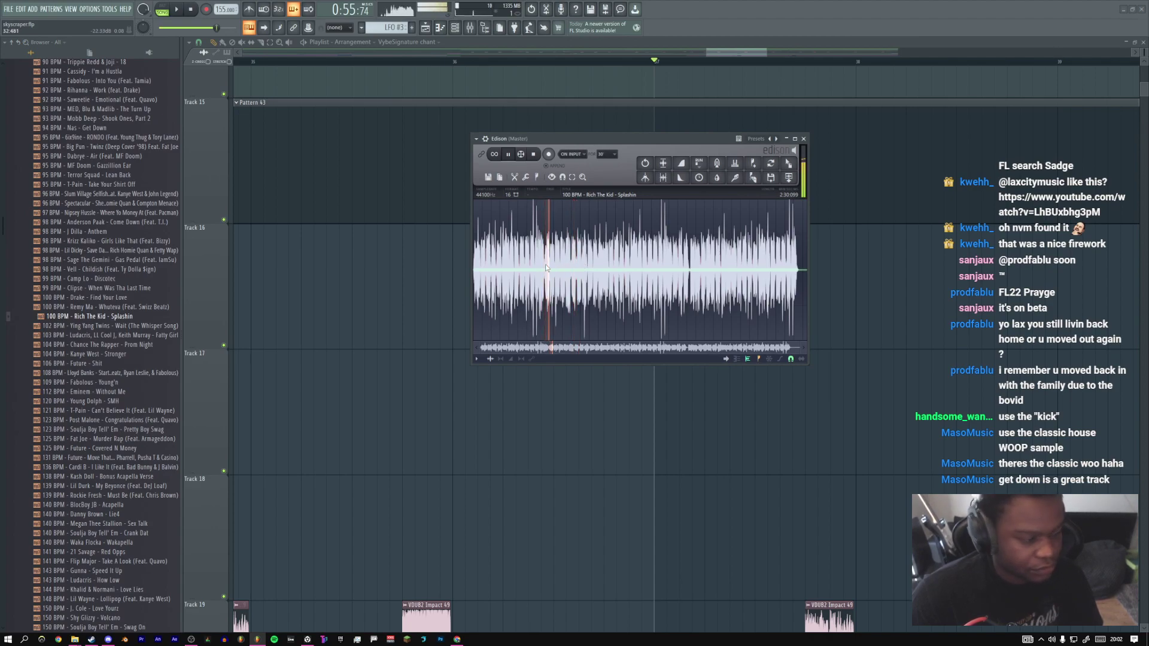
pyautogui.click(519, 265)
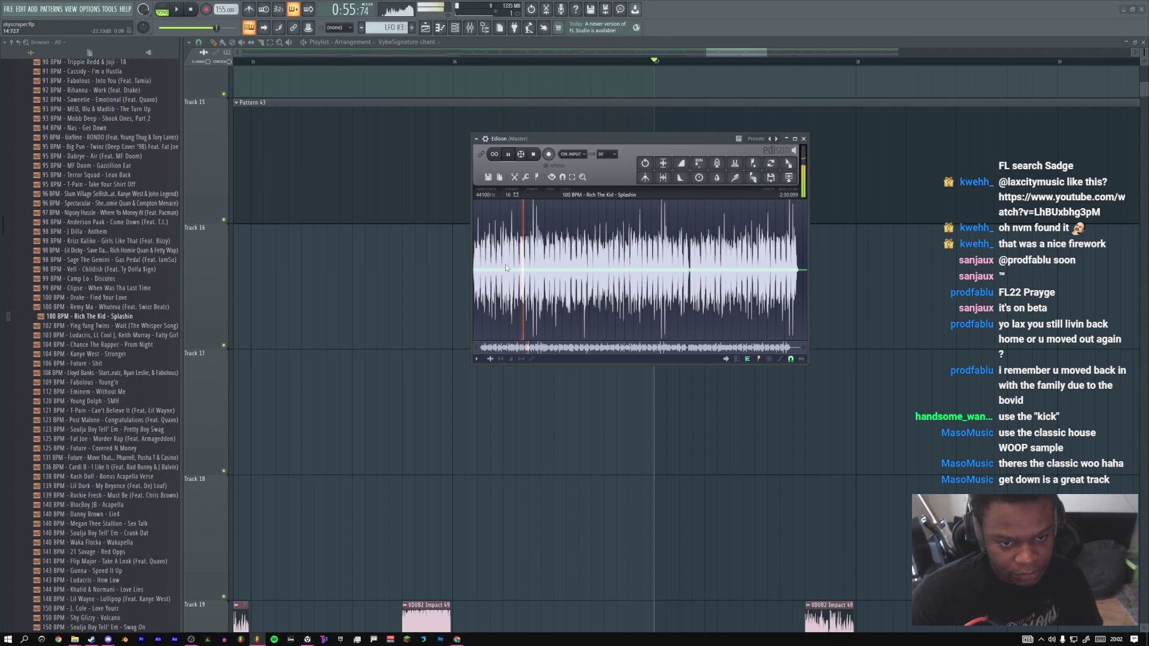
pyautogui.click(523, 261)
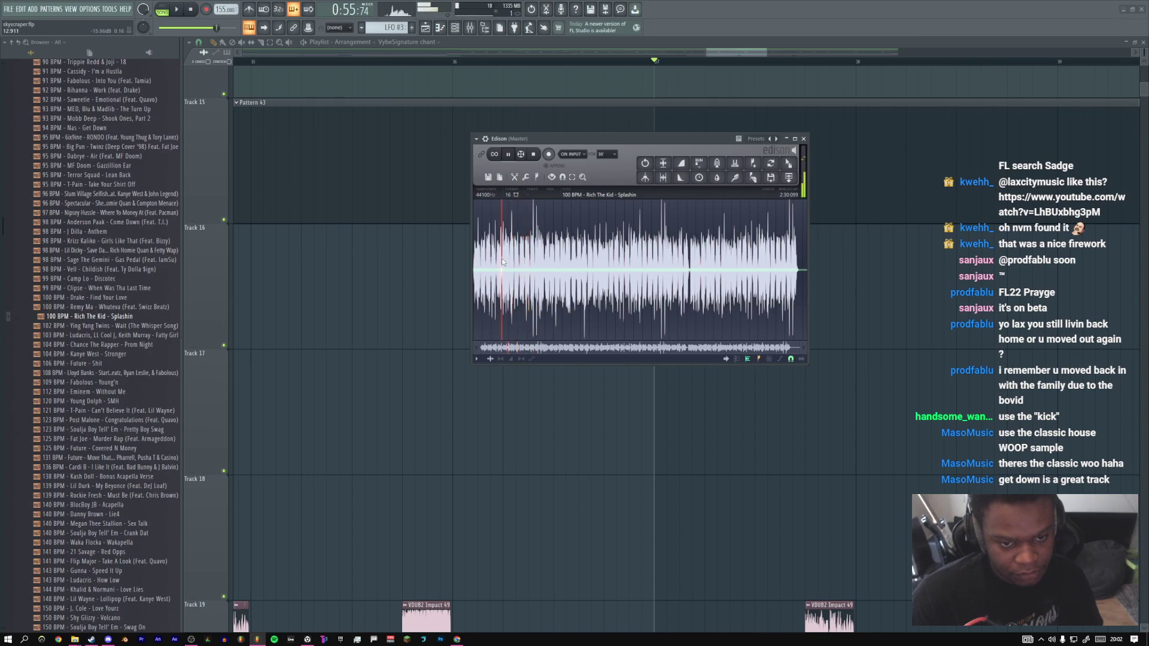
pyautogui.click(497, 261)
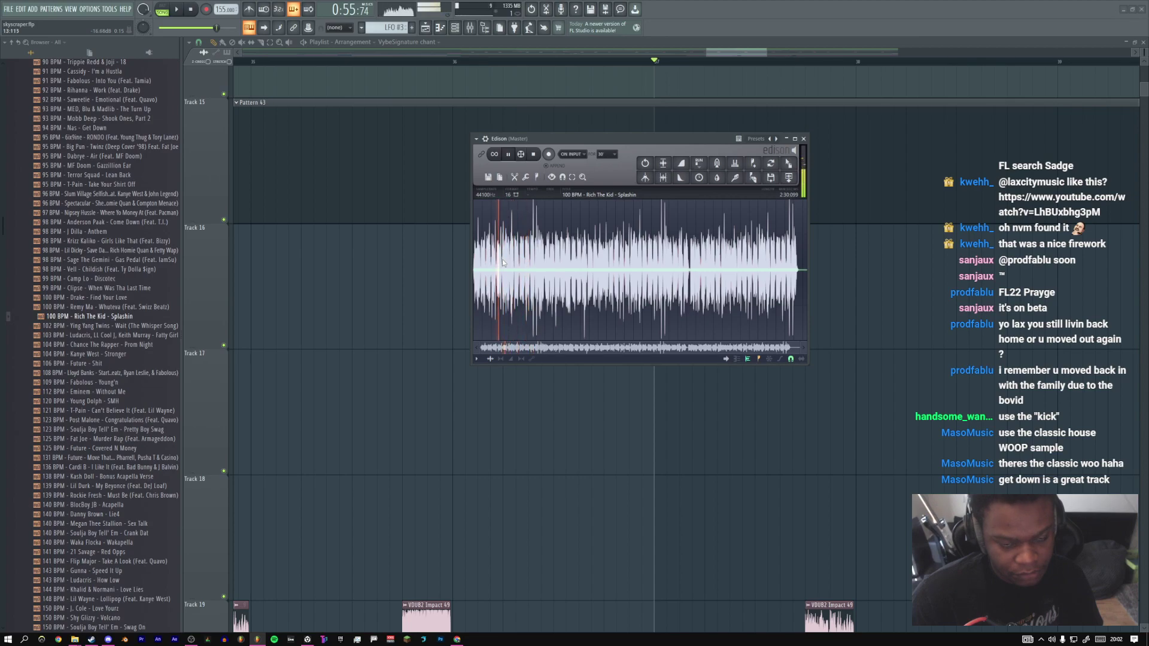
pyautogui.press('space')
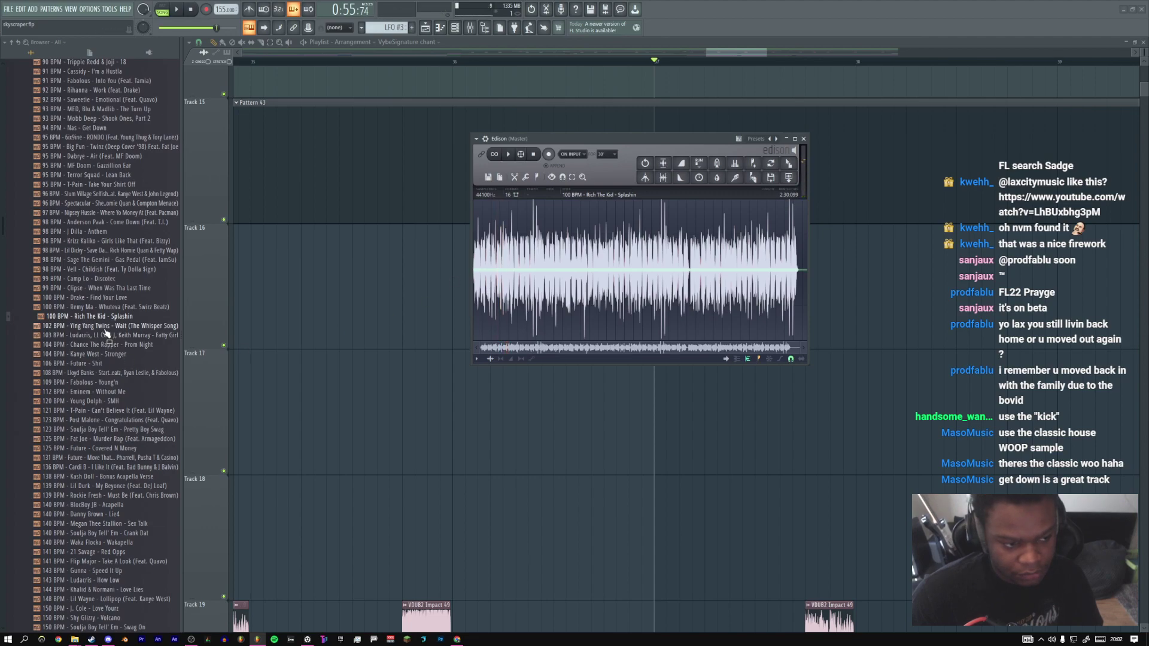
# Load the "102 BPM - Ying Yang Twins - Wait (The Whisper Song)" acapella into Edison and audition a section about a quarter of the way in
pyautogui.click(108, 334)
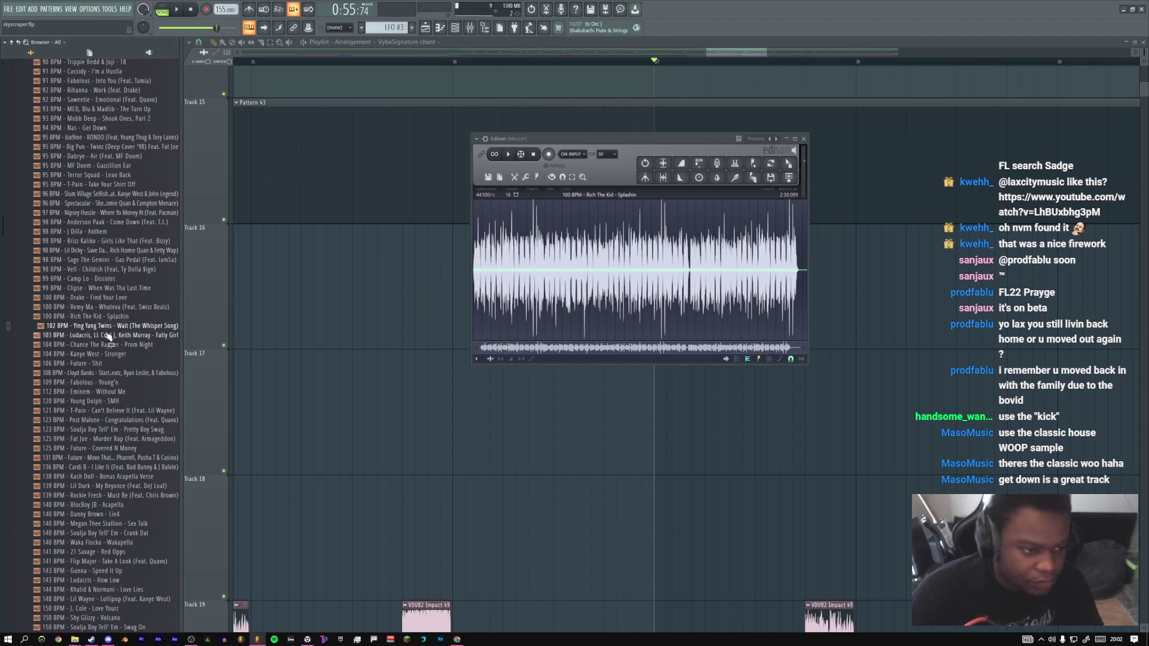
pyautogui.moveTo(109, 327); pyautogui.dragTo(538, 287)
pyautogui.click(539, 286)
pyautogui.press('space')
pyautogui.click(564, 281)
# Load "103 BPM - Ludacris, LL Cool J, Keith Murray - Fatty Girl" into Edison and audition sections between about 1:08 and 2:14
pyautogui.press('Down')
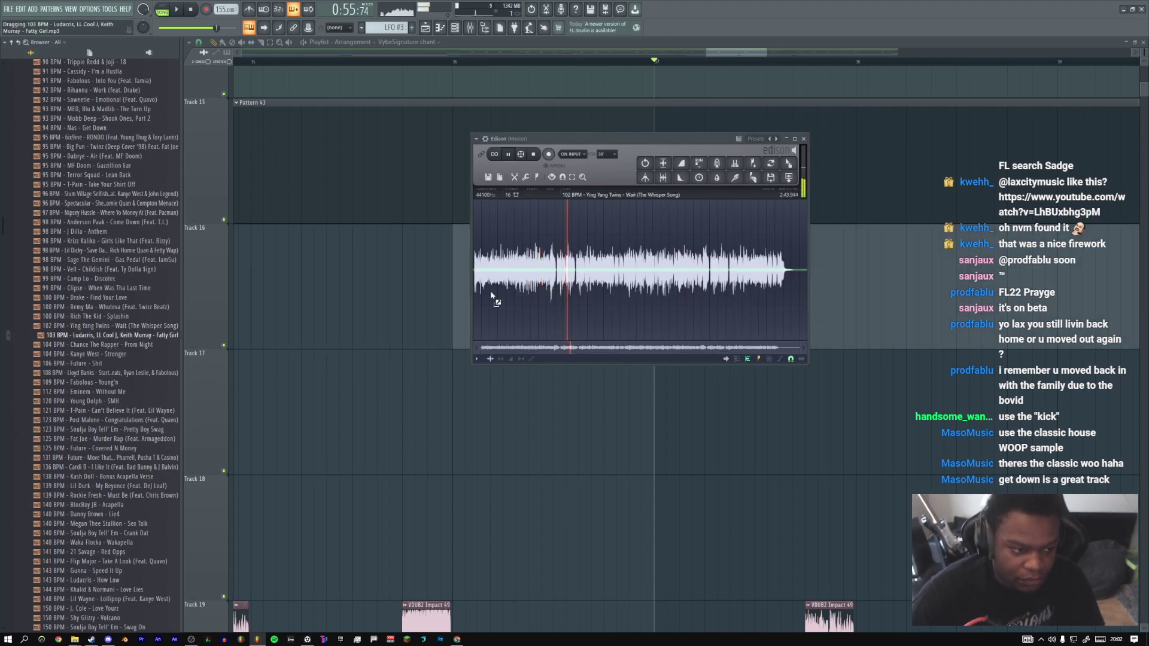
pyautogui.click(562, 250)
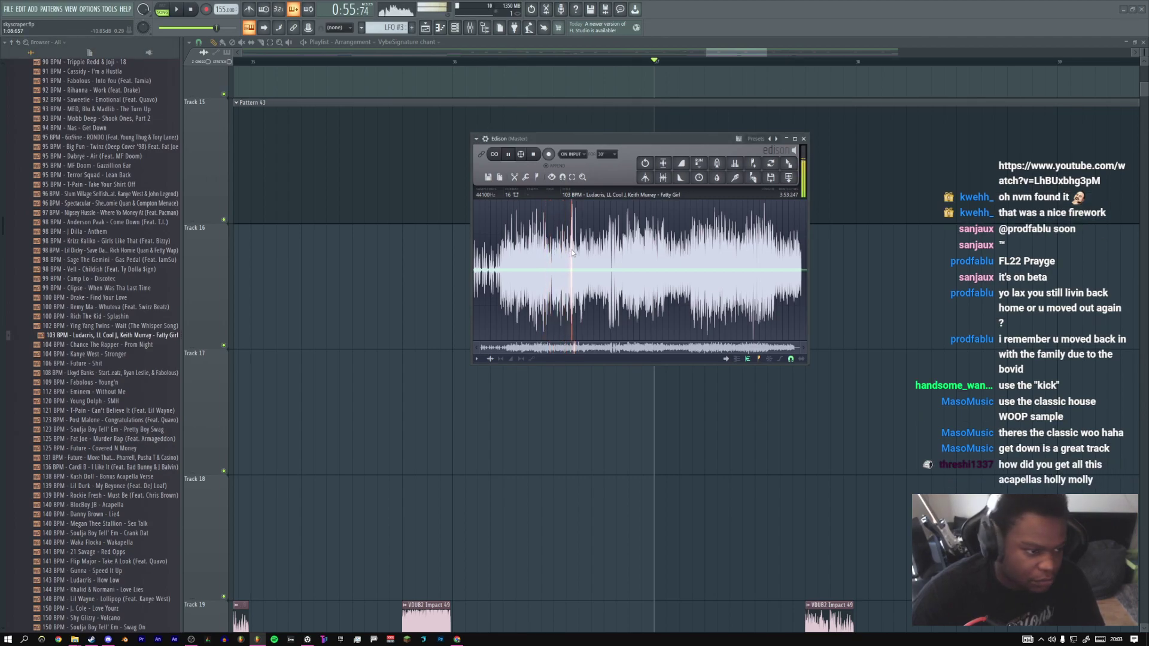
pyautogui.click(571, 253)
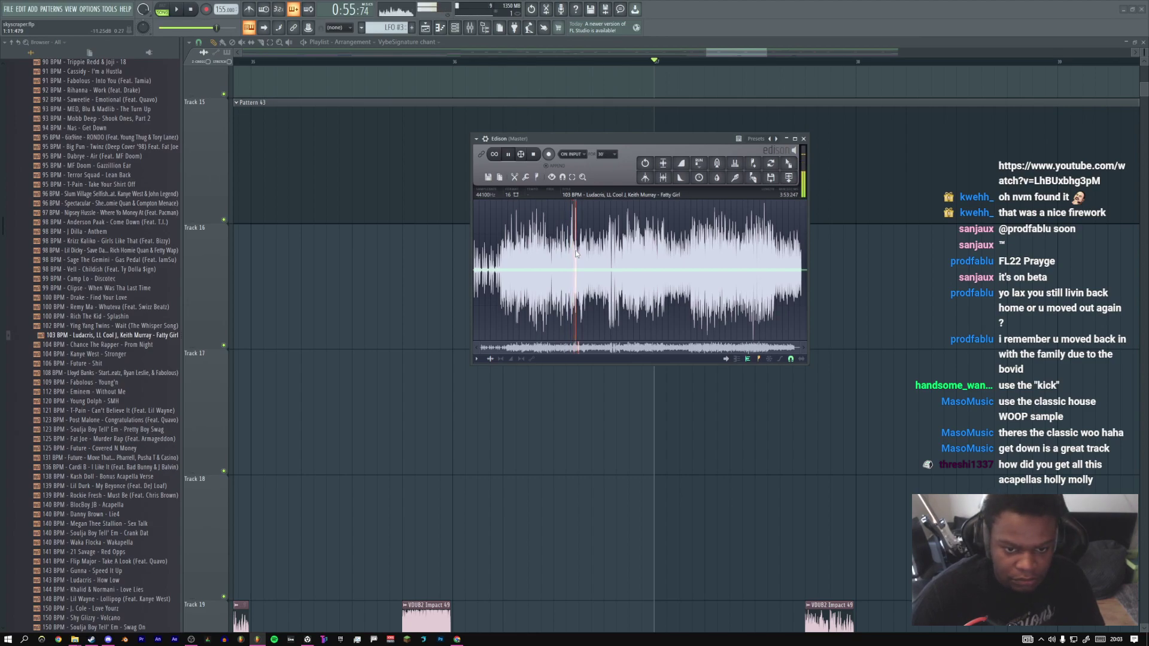
pyautogui.moveTo(580, 254); pyautogui.dragTo(585, 254)
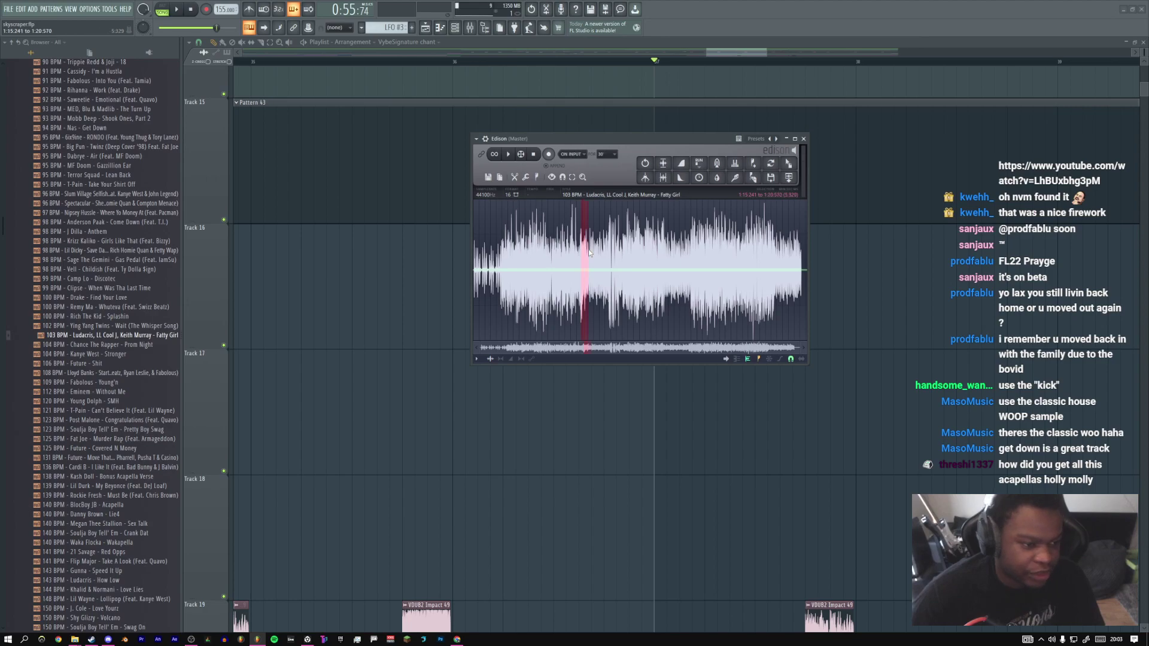
pyautogui.click(589, 253)
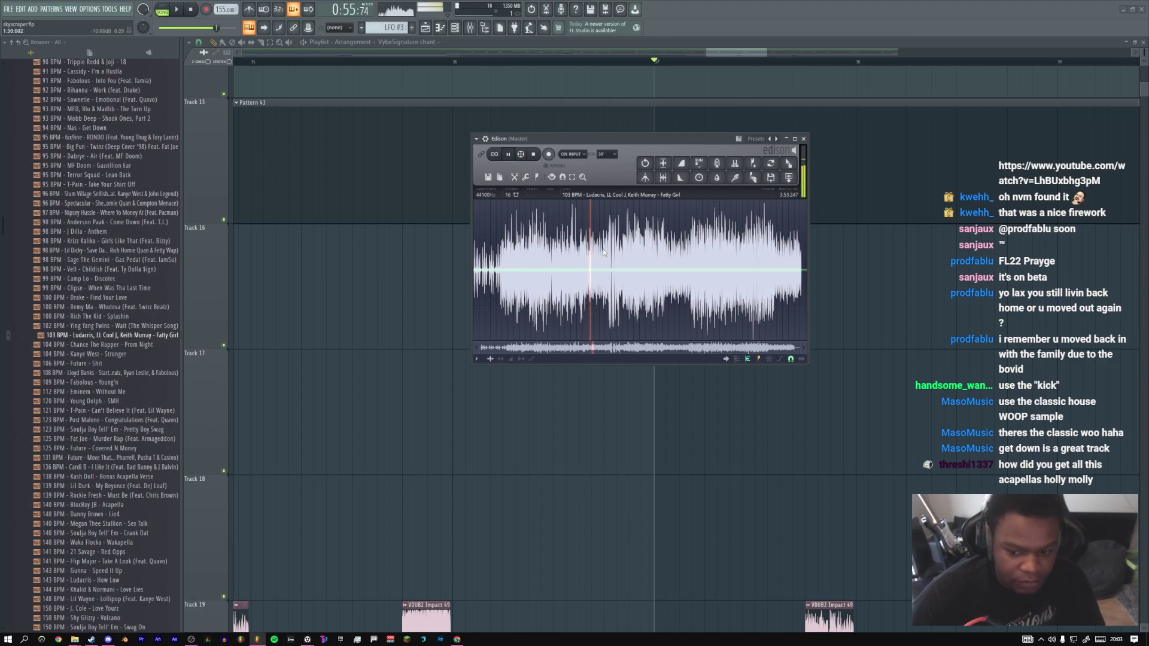
pyautogui.click(611, 250)
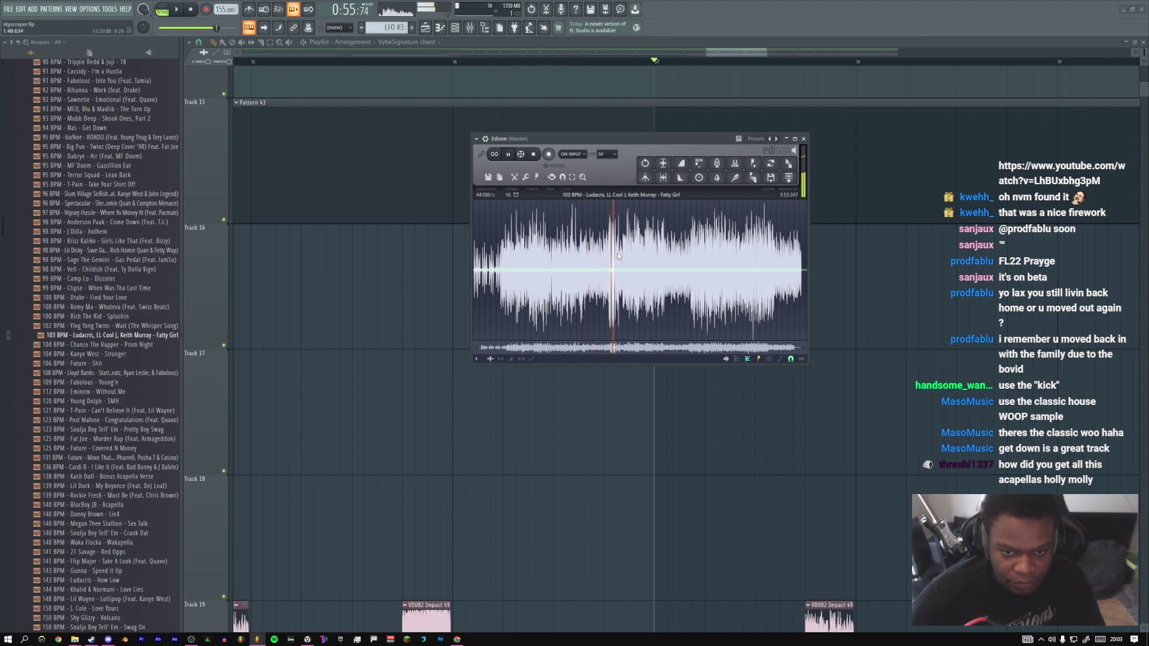
pyautogui.click(612, 250)
pyautogui.moveTo(612, 253); pyautogui.dragTo(615, 252)
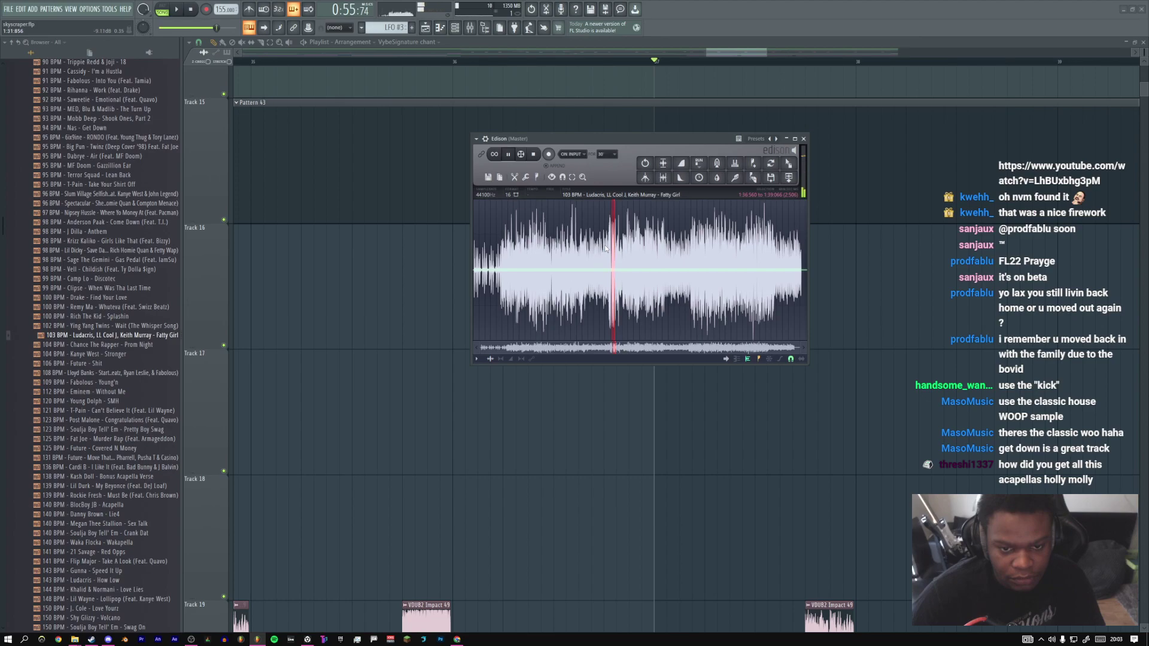
pyautogui.click(625, 245)
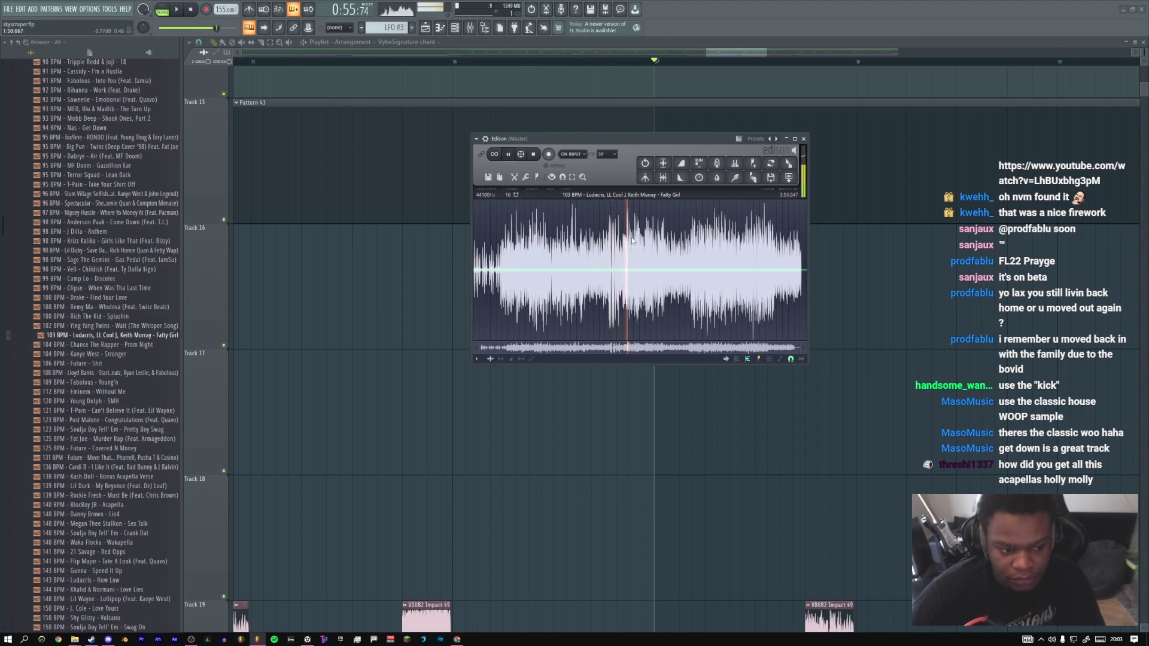
pyautogui.scroll(3, 640, 252)
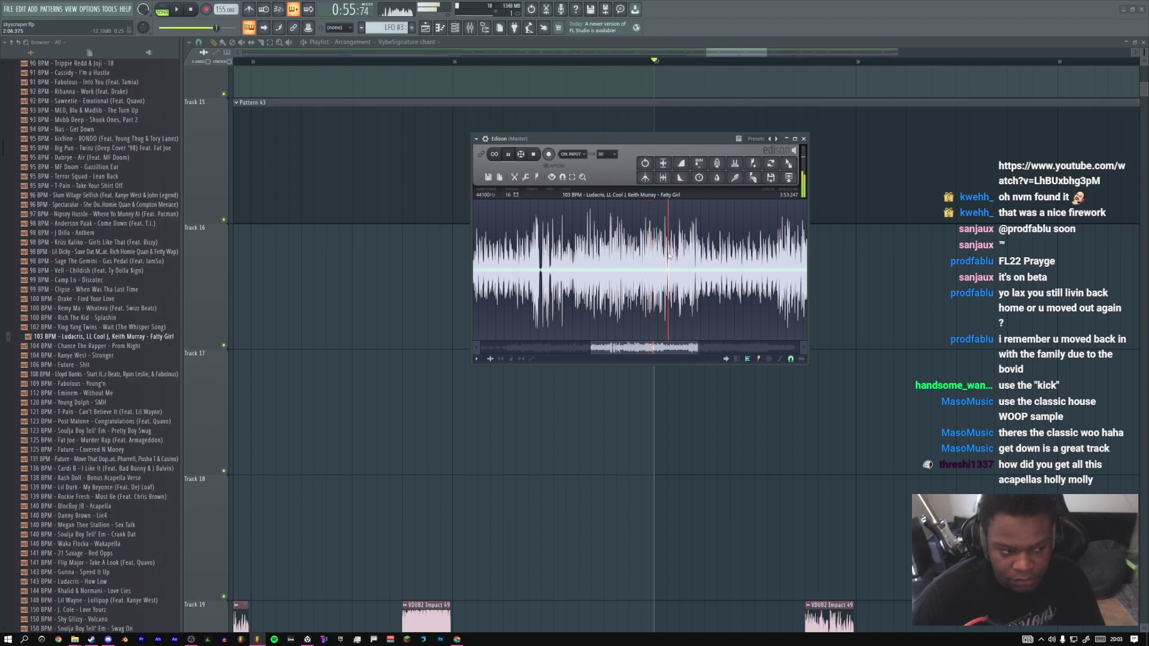
pyautogui.click(702, 258)
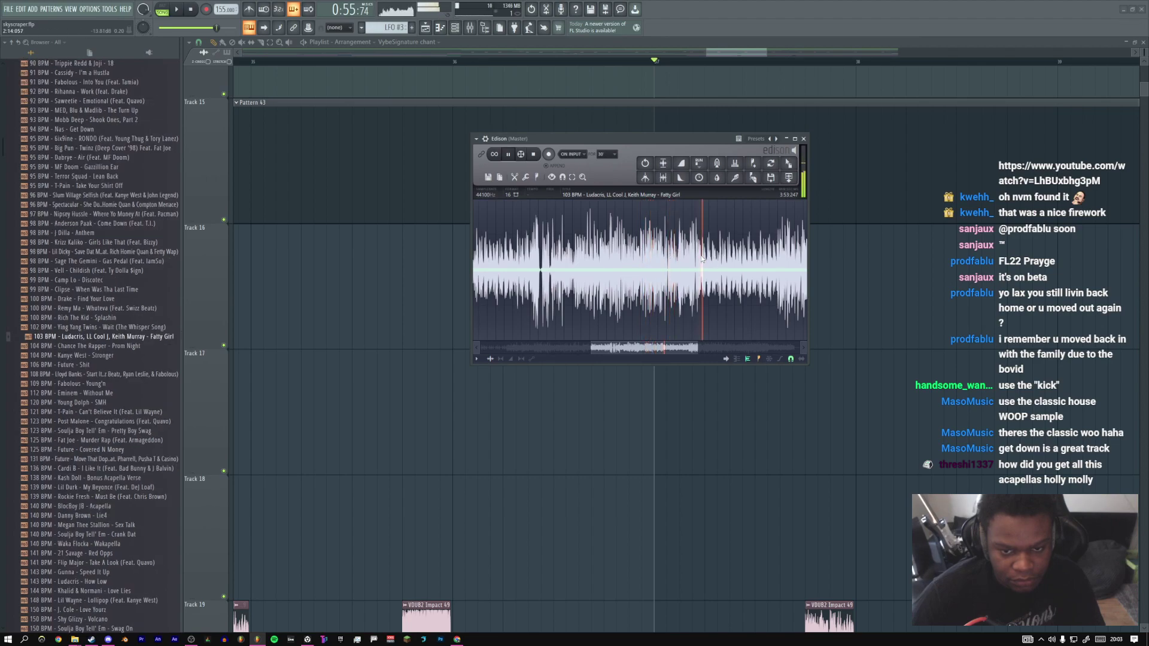
pyautogui.press('space')
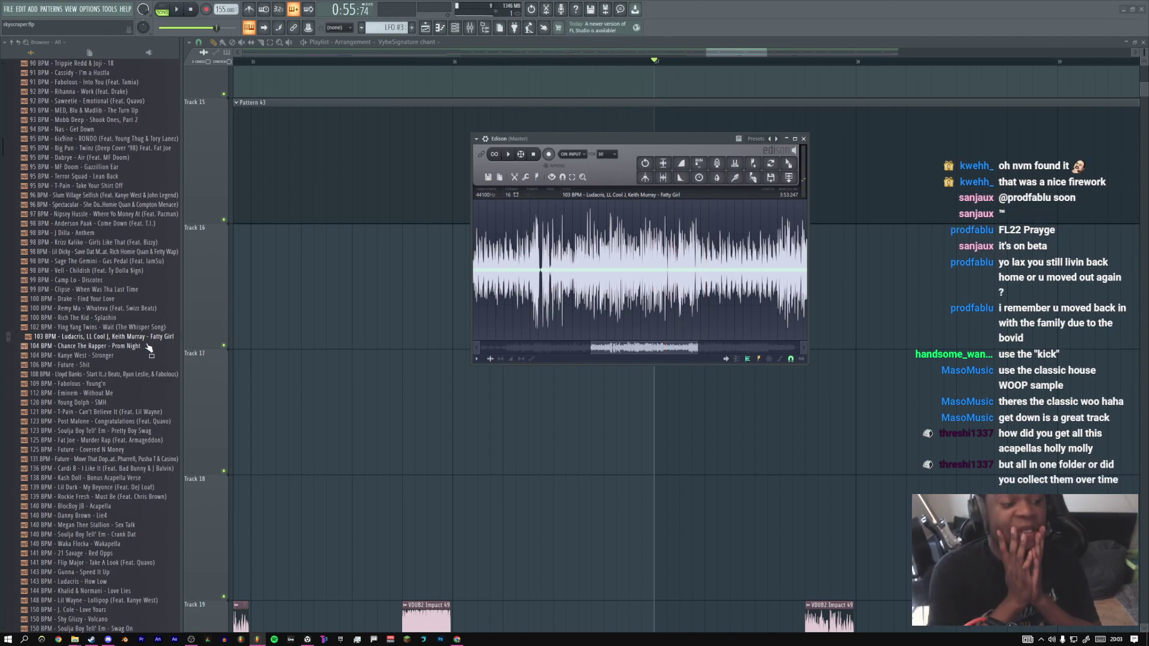
# Load the 106 BPM Future acapella into Edison and audition its early sections at about 0:25 and 0:46
pyautogui.click(90, 364)
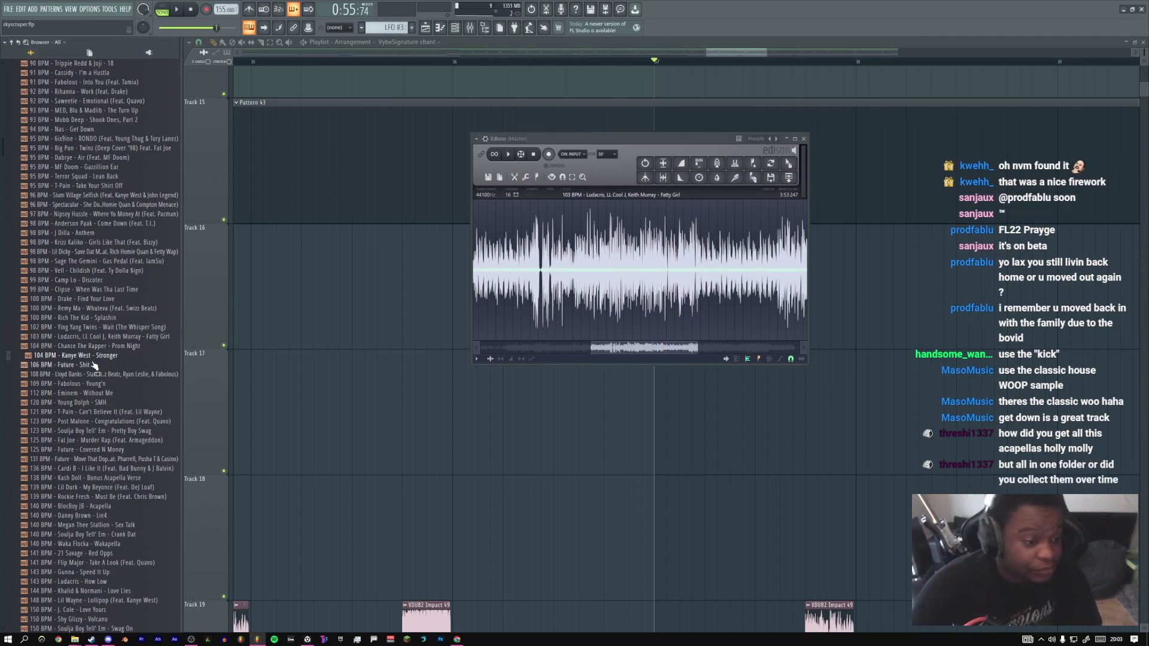
pyautogui.moveTo(72, 366); pyautogui.dragTo(511, 286)
pyautogui.rightClick(500, 268)
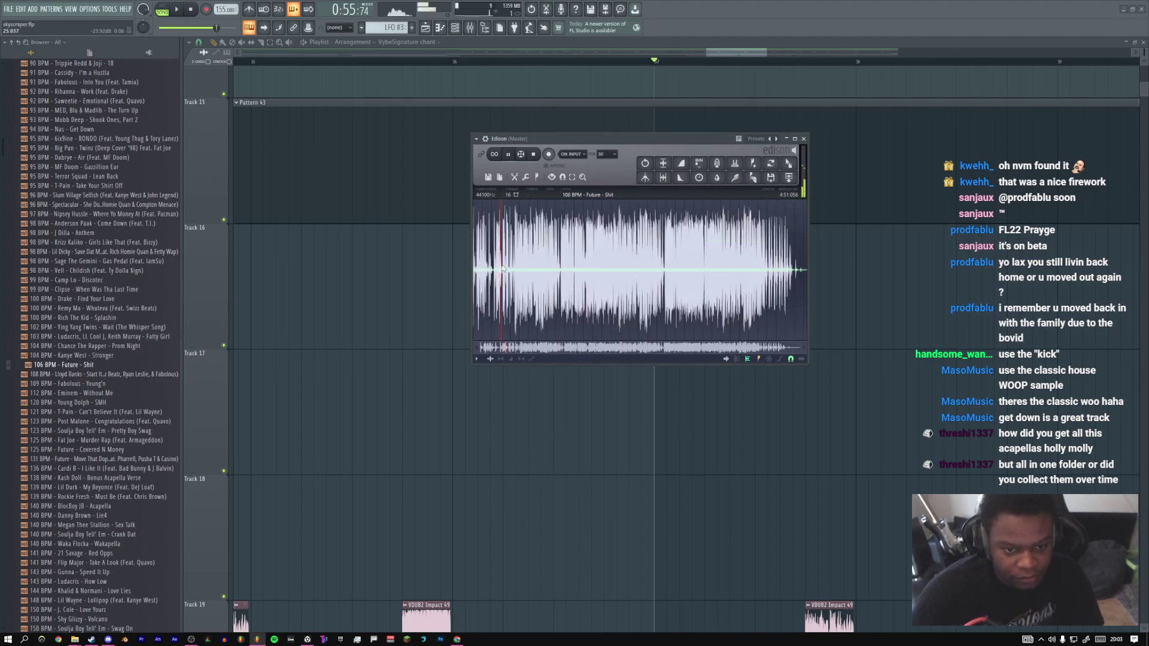
pyautogui.rightClick(517, 261)
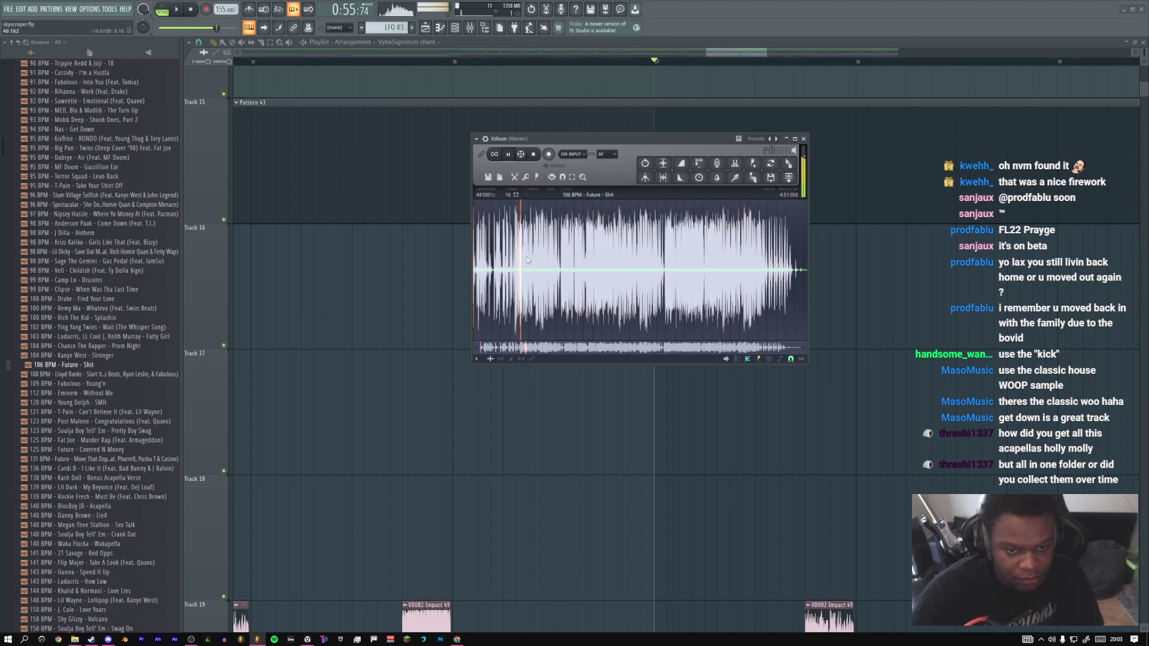
# Look through the remaining files in the Juesswork - Acapella Stash Vol. 1 and Downloaded acapellas folders for a usable vocal
pyautogui.scroll(-2, 83, 413)
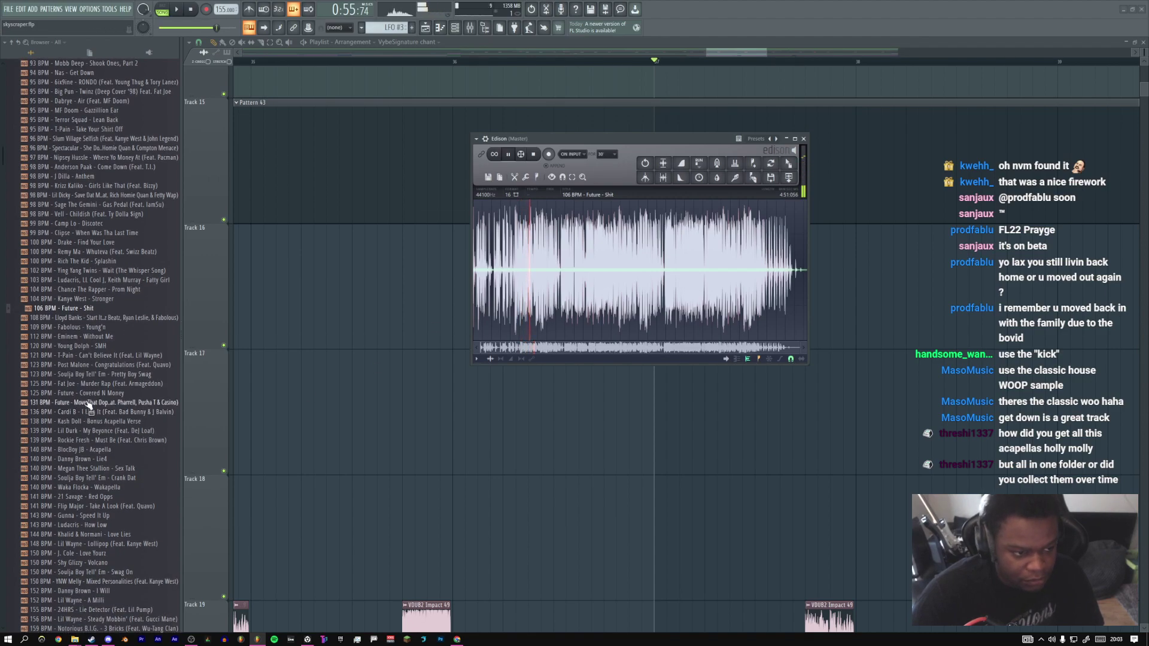
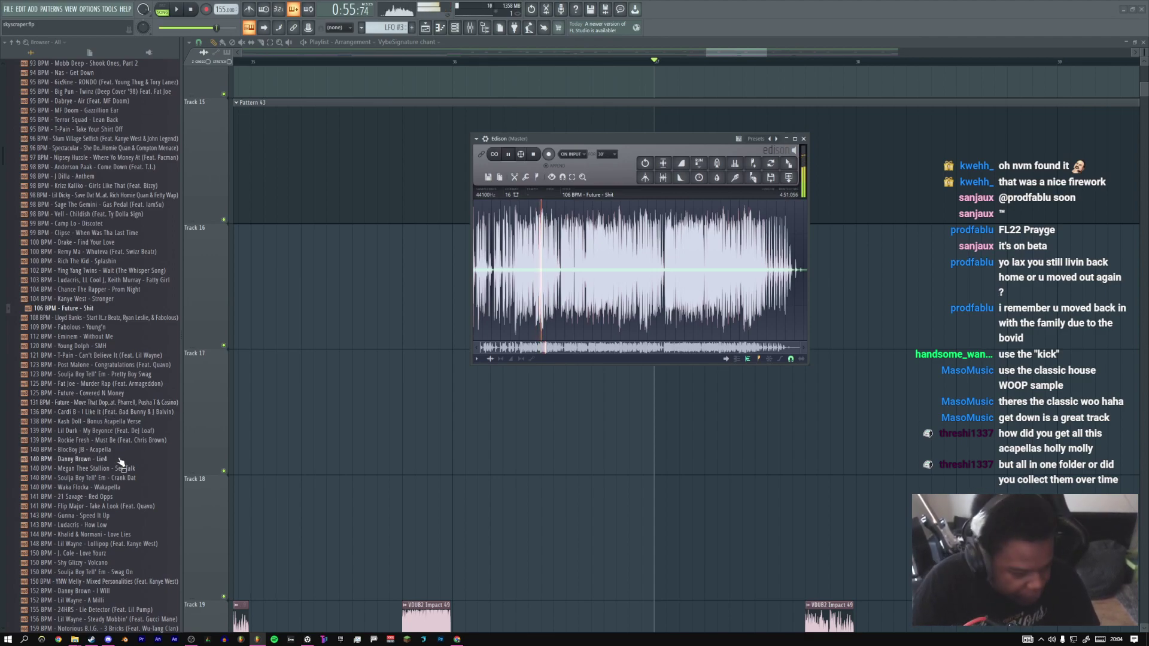
pyautogui.scroll(-6, 102, 430)
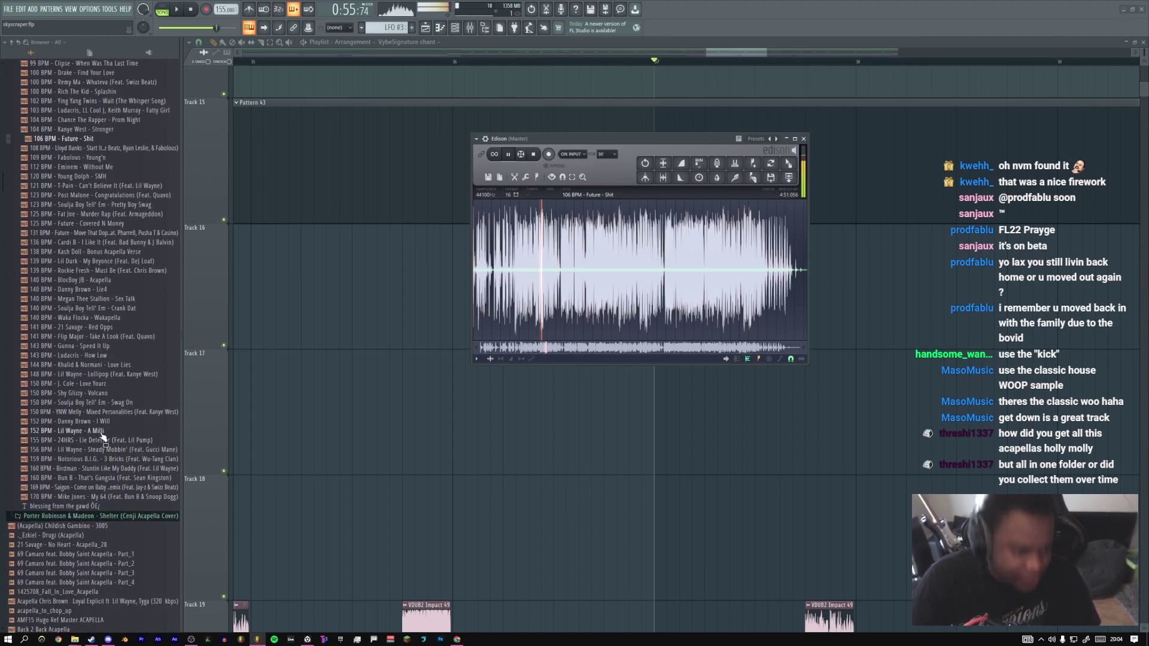
pyautogui.click(90, 355)
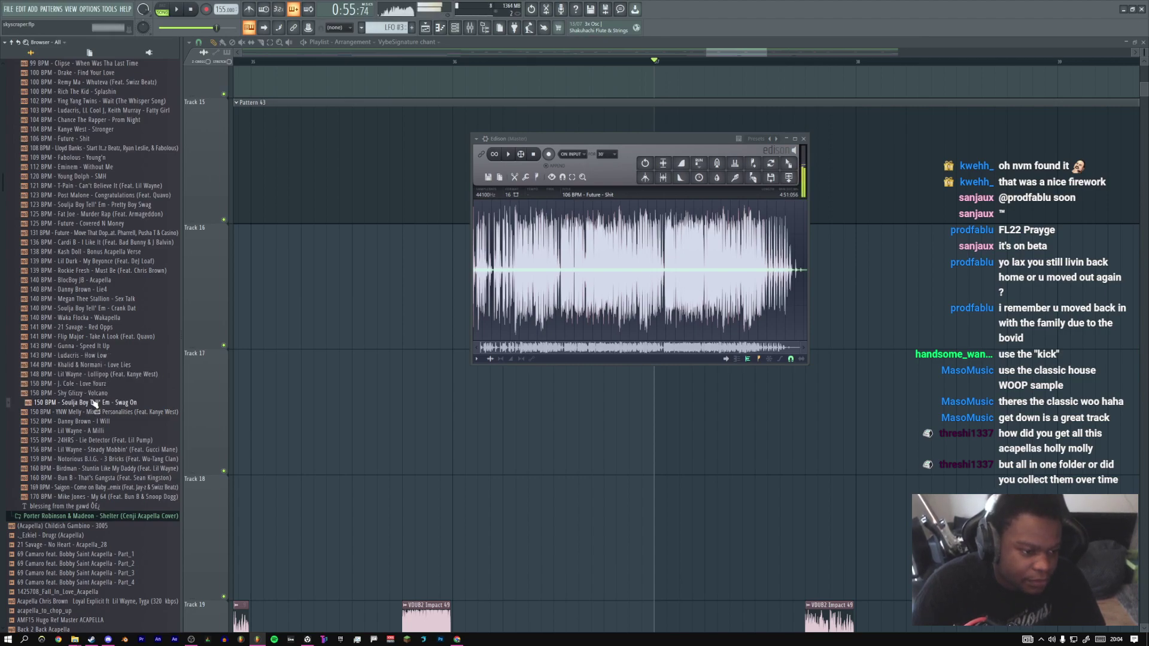
pyautogui.scroll(-2, 94, 401)
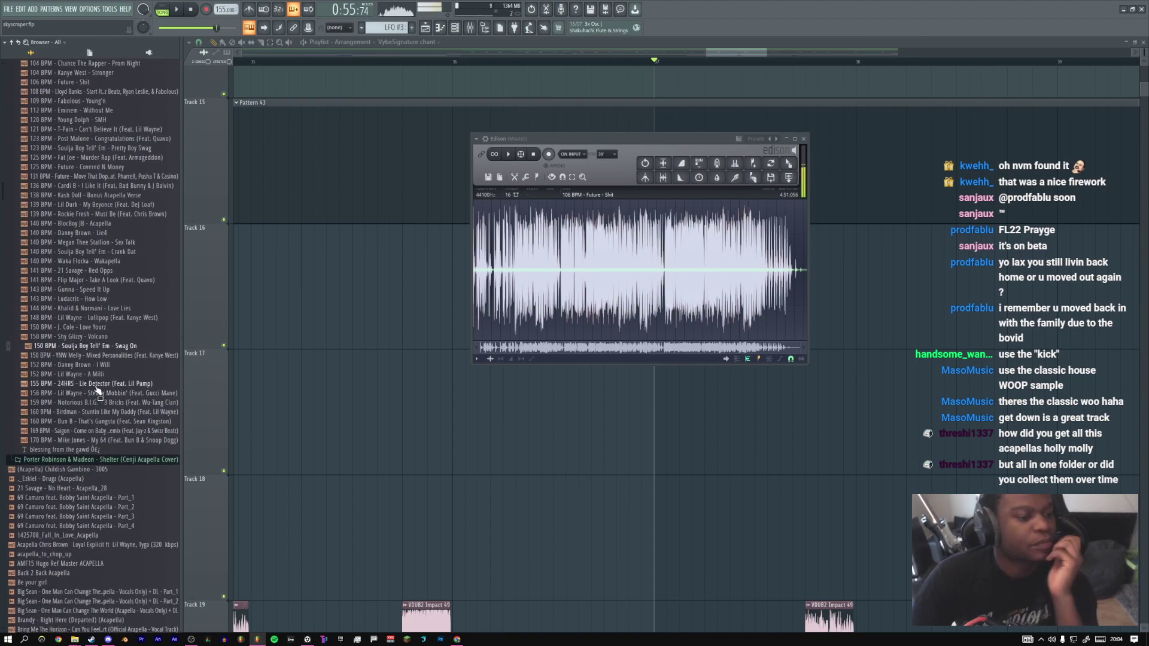
pyautogui.scroll(2, 94, 389)
pyautogui.scroll(-9, 93, 384)
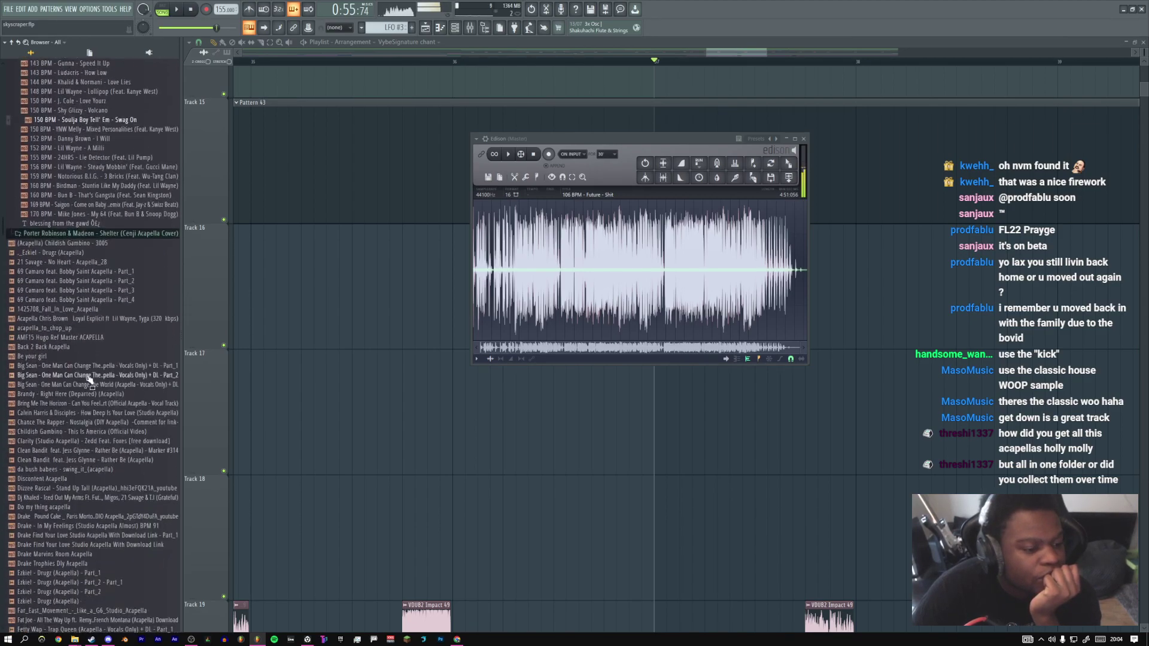
pyautogui.scroll(20, 90, 380)
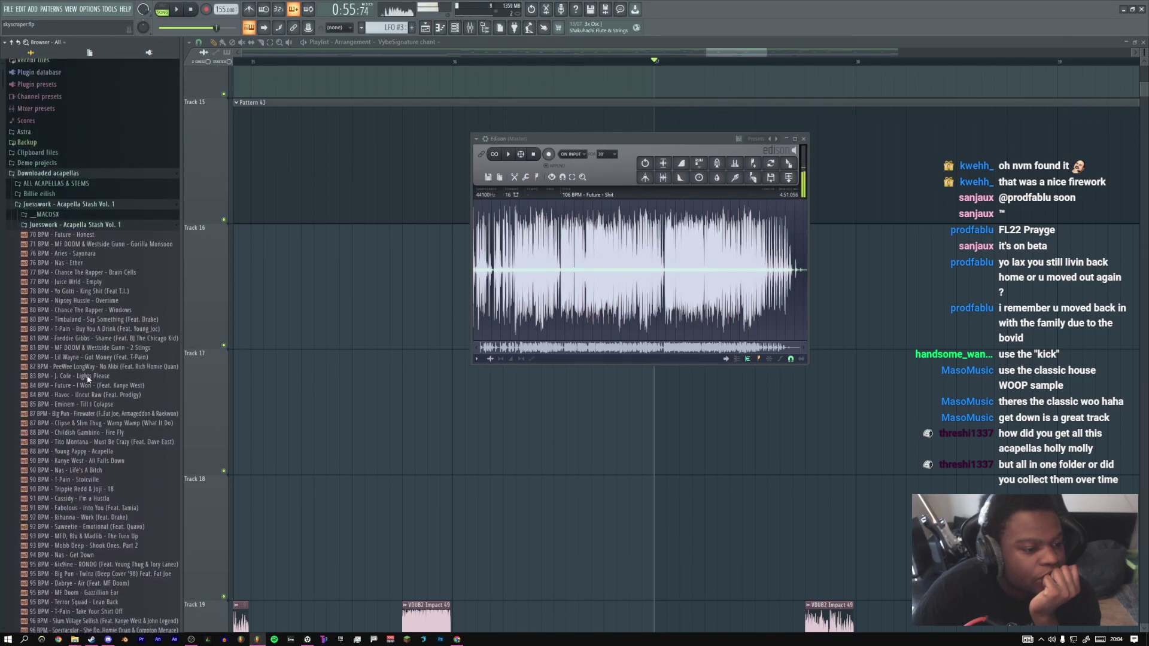
# Collapse both Juesswork - Acapella Stash Vol. 1 folders and the Downloaded acapellas folder in the browser
pyautogui.click(78, 242)
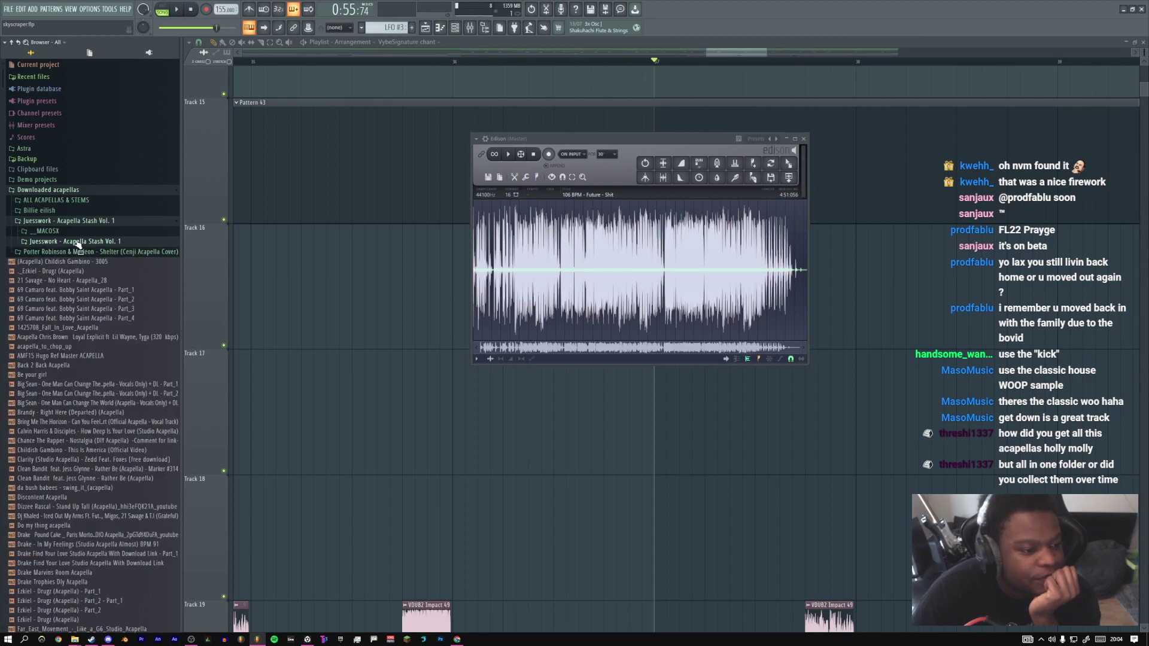
pyautogui.click(61, 223)
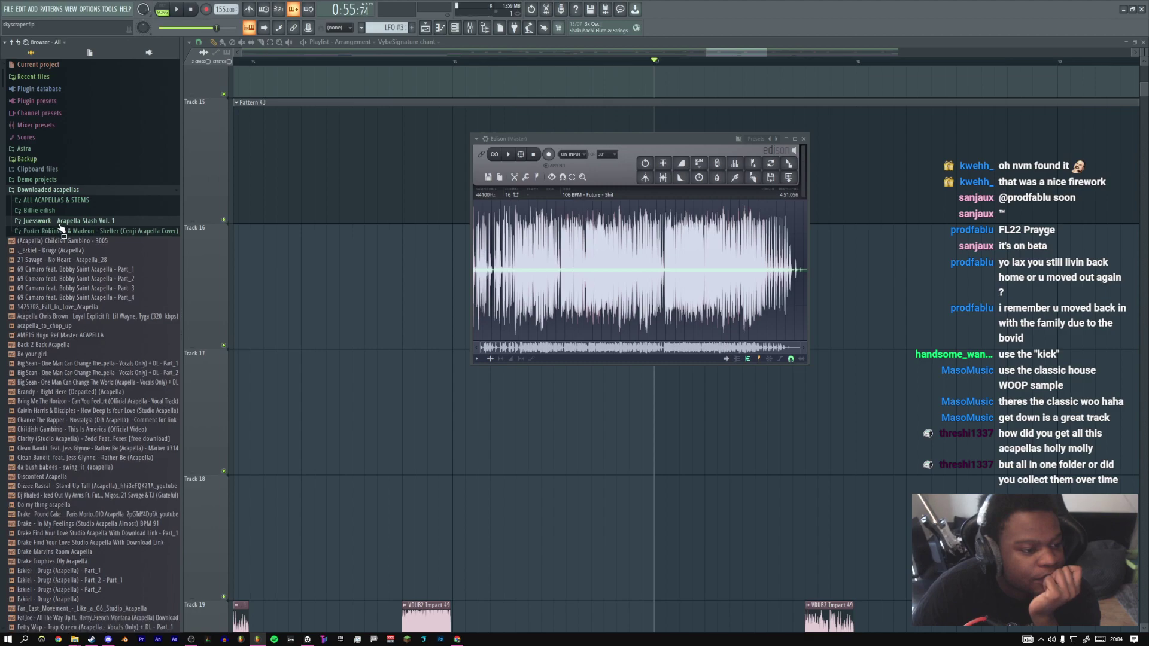
pyautogui.click(50, 192)
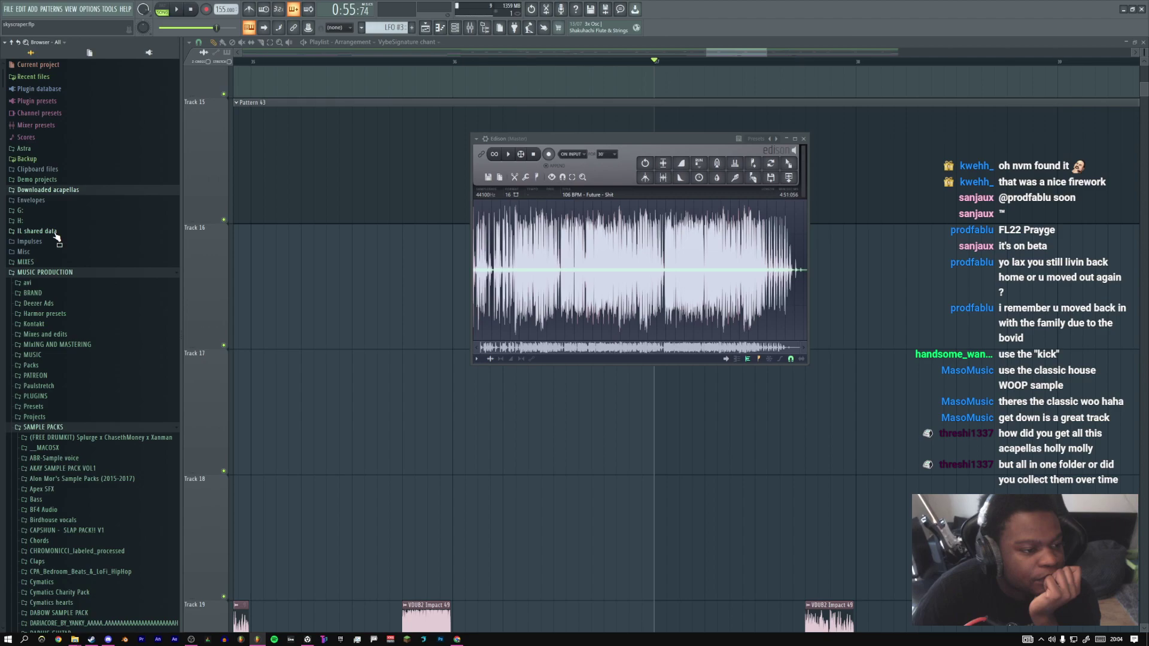
# Expand the DARIACORE_BY_YANKY pack within SAMPLE PACKS down to its Fx folder
pyautogui.scroll(-9, 37, 393)
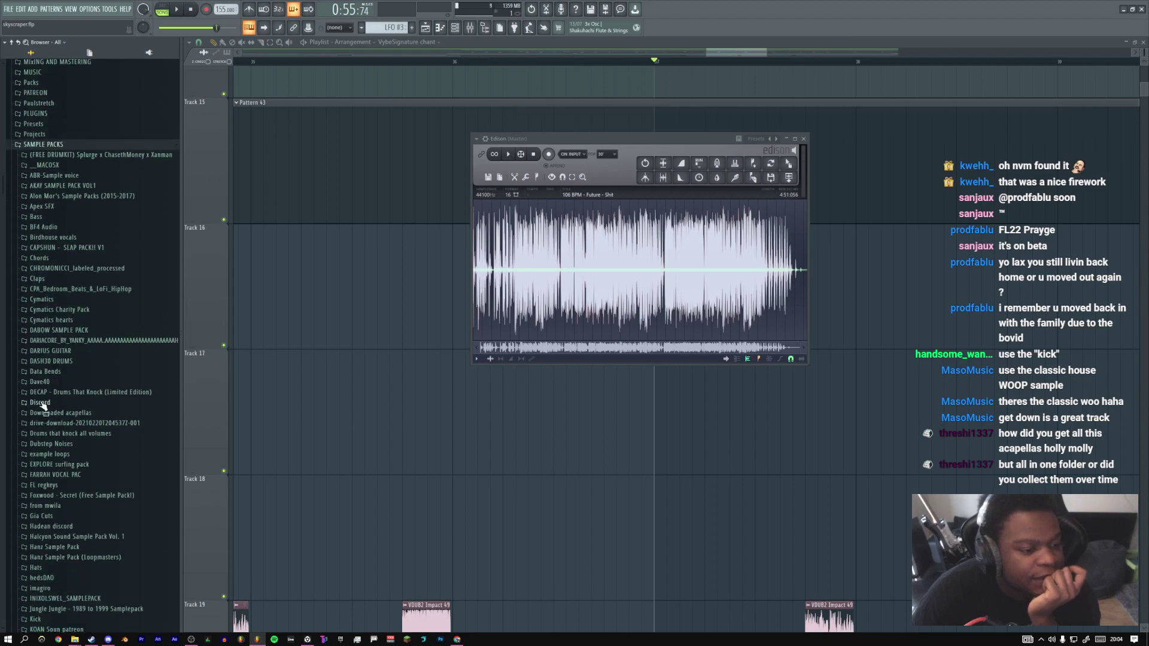
pyautogui.scroll(-4, 43, 404)
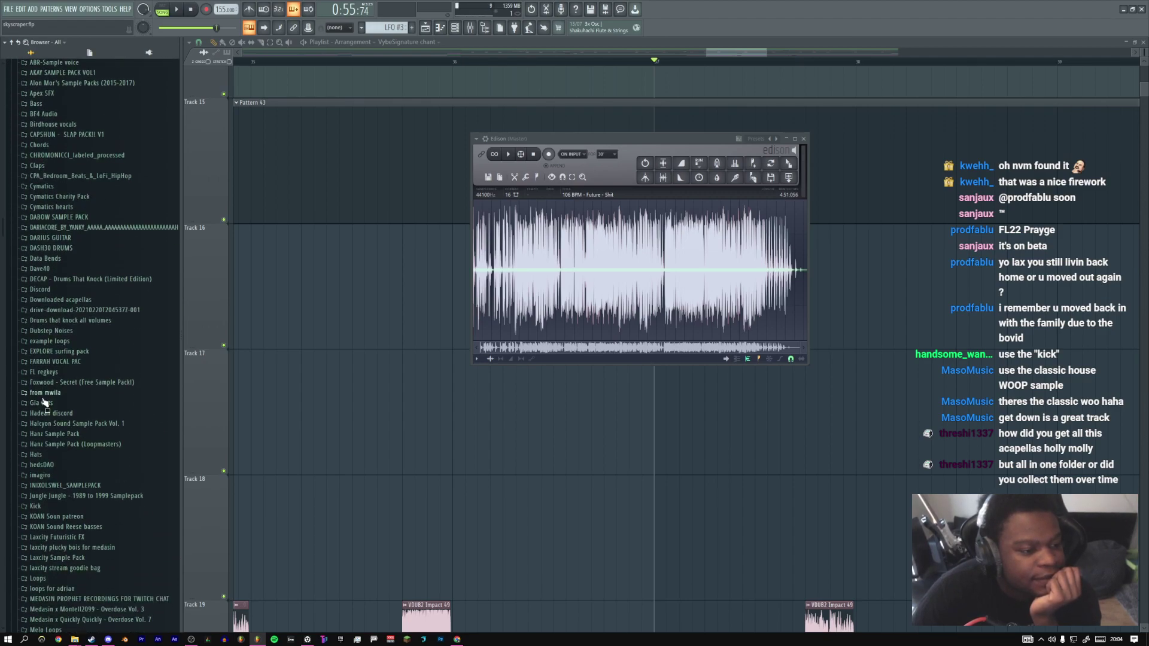
pyautogui.click(90, 228)
pyautogui.click(80, 238)
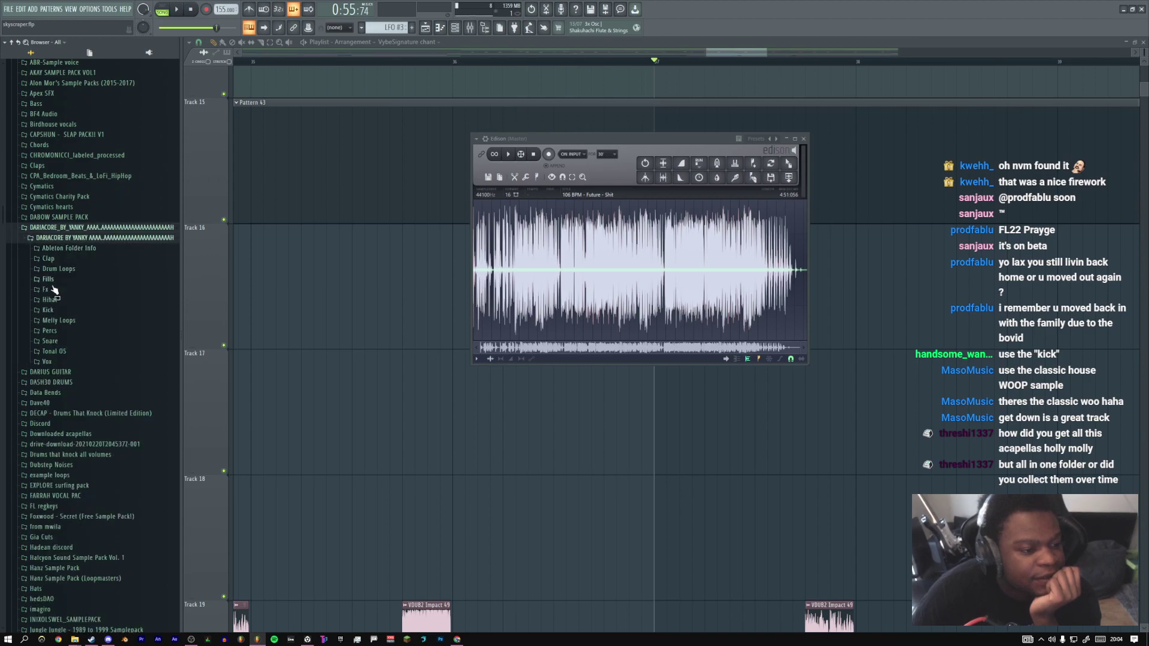
pyautogui.click(46, 289)
# Preview the vocal and effect samples in the Fx folder, including dramatic, daria and damn son
pyautogui.scroll(-2, 63, 326)
pyautogui.click(64, 300)
pyautogui.click(61, 291)
pyautogui.click(60, 308)
pyautogui.click(62, 328)
pyautogui.click(60, 299)
pyautogui.click(63, 310)
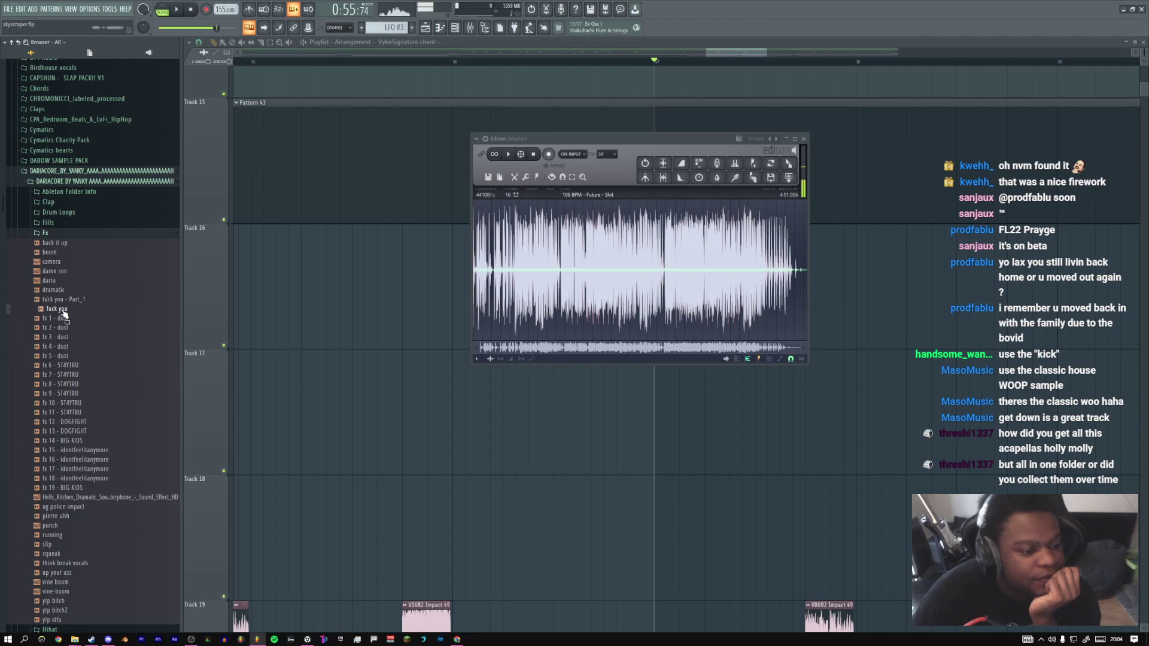
pyautogui.click(64, 300)
pyautogui.click(63, 291)
pyautogui.click(60, 282)
pyautogui.click(61, 272)
pyautogui.click(64, 328)
pyautogui.click(65, 357)
pyautogui.click(60, 281)
pyautogui.click(58, 273)
# Place the damn son sample on Track 17 of the playlist, briefly check the mixer and play the arrangement
pyautogui.moveTo(57, 273); pyautogui.dragTo(766, 446)
pyautogui.press('F9')
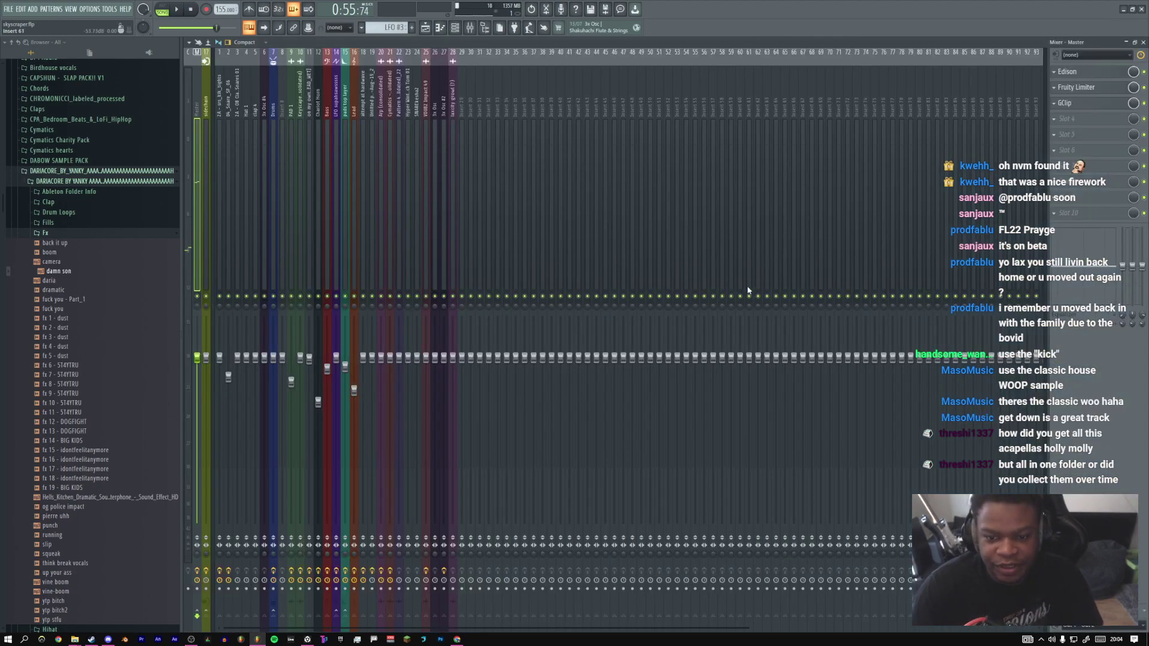
pyautogui.press('space')
pyautogui.press('space')
pyautogui.press('F9')
pyautogui.moveTo(739, 287); pyautogui.dragTo(433, 241)
pyautogui.press('space')
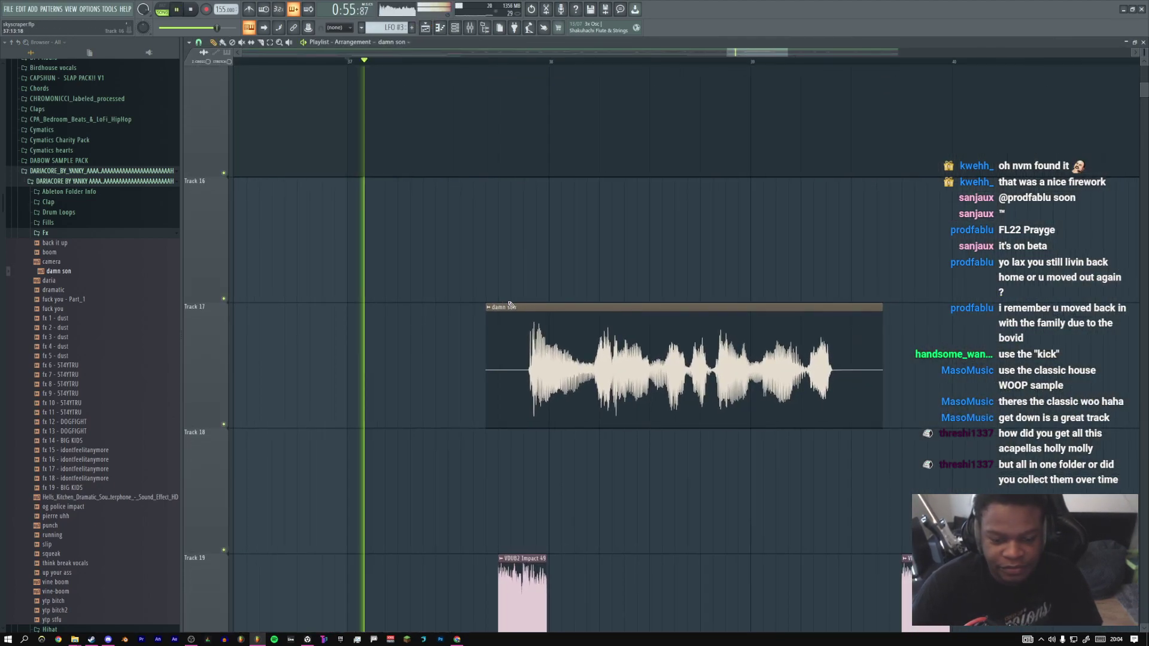
# Move the damn son clip earlier and slice off its leading silence so that it starts at 37:05:00
pyautogui.moveTo(548, 354); pyautogui.dragTo(435, 352)
pyautogui.press('space')
pyautogui.press('space')
pyautogui.rightClick(427, 291)
pyautogui.click(443, 385)
pyautogui.press('space')
pyautogui.moveTo(399, 302); pyautogui.dragTo(404, 359)
pyautogui.press('space')
# Slice the damn son clip after its first vocal hit and delete the remainder, keeping a length of about 0:03:21
pyautogui.middleClick(412, 335)
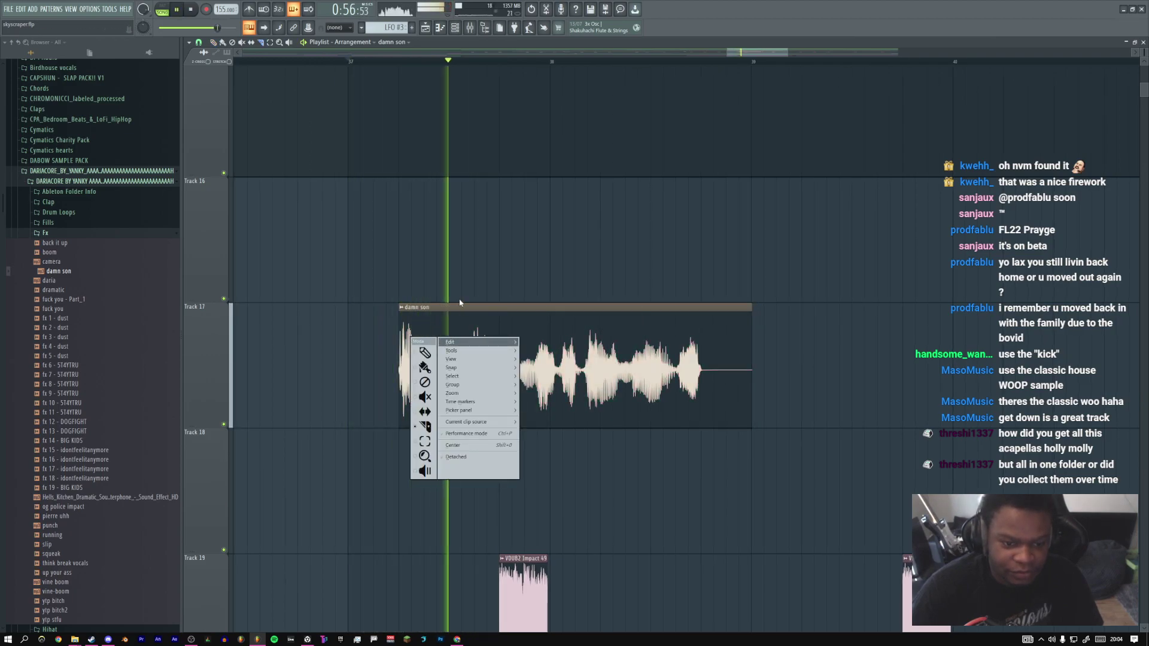
pyautogui.middleClick(523, 409)
pyautogui.middleClick(456, 293)
pyautogui.click(468, 384)
pyautogui.press('space')
pyautogui.middleClick(461, 368)
pyautogui.moveTo(451, 299)
pyautogui.mouseDown()
pyautogui.moveTo(453, 362)
pyautogui.moveTo(445, 345)
pyautogui.mouseUp()
pyautogui.click(462, 369)
pyautogui.rightClick(461, 369)
pyautogui.press('space')
pyautogui.press('space')
pyautogui.press('space')
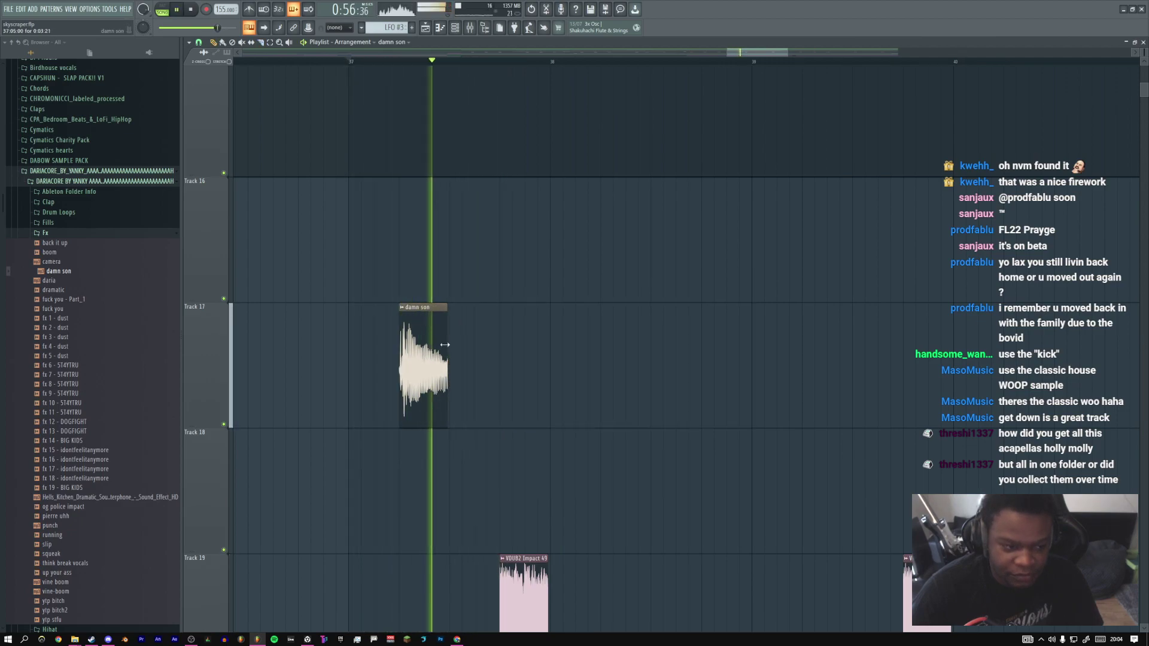
# Play back the trimmed damn son clip and open its audio clip settings
pyautogui.press('space')
pyautogui.press('space')
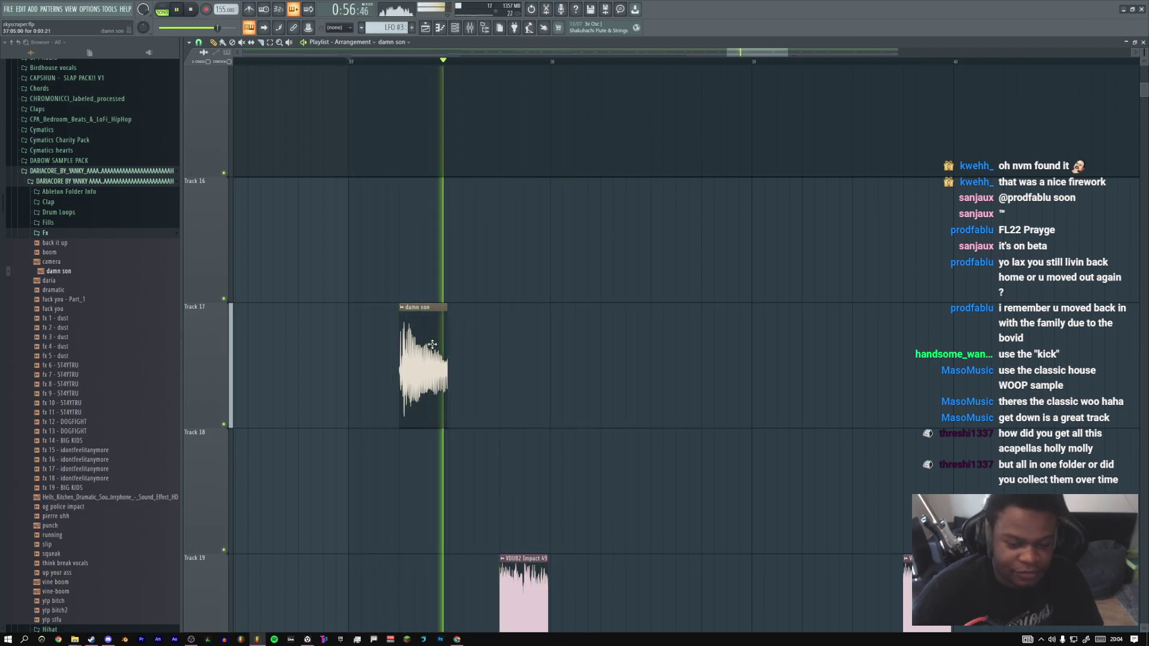
pyautogui.press('space')
pyautogui.doubleClick(431, 344)
pyautogui.press('space')
pyautogui.press('space')
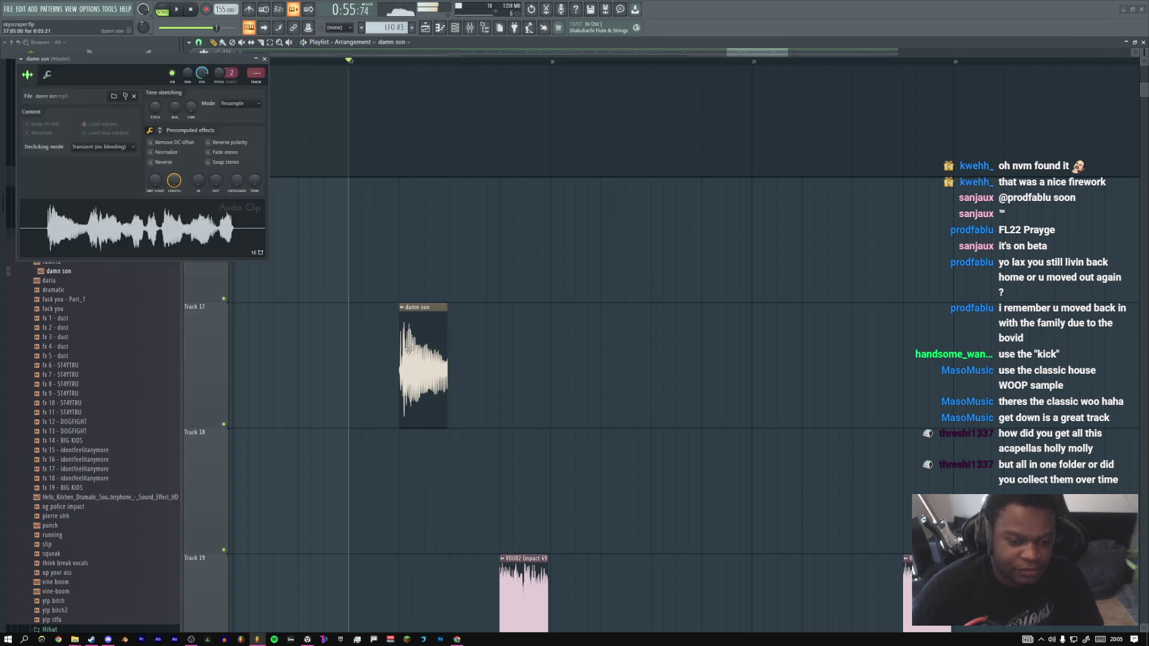
# Route the damn son clip to mixer track 29, load OTT in its third effect slot and raise the plugin's output gain
pyautogui.press('F9')
pyautogui.click(1078, 103)
pyautogui.moveTo(1059, 115)
pyautogui.click(1004, 83)
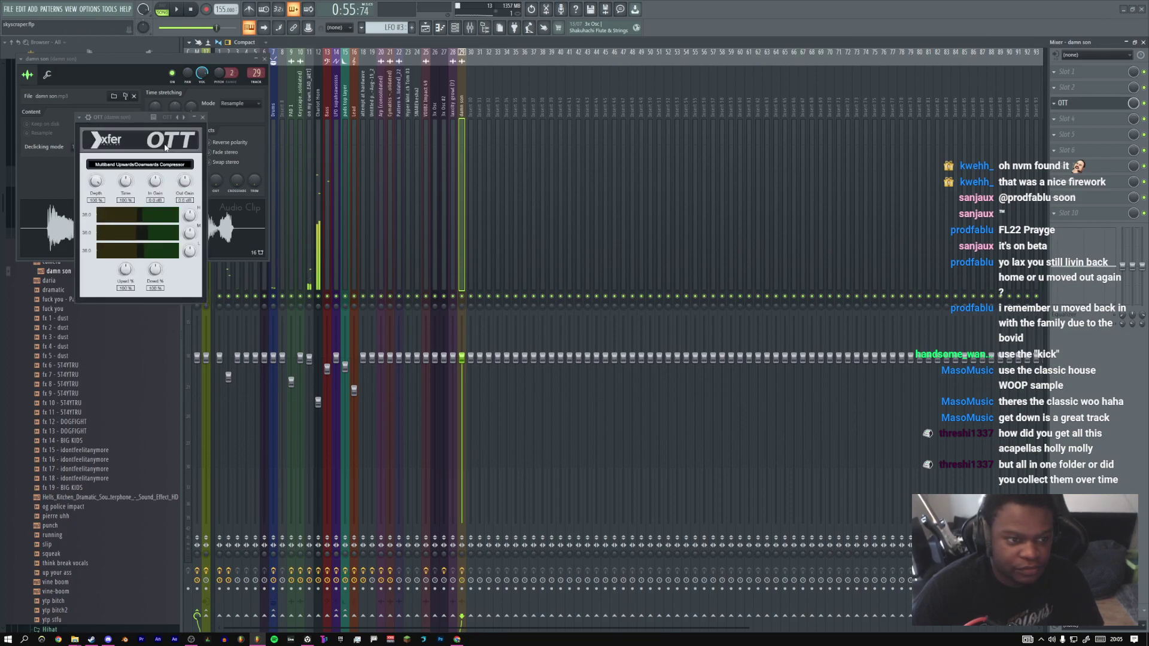
pyautogui.moveTo(133, 115); pyautogui.dragTo(259, 136)
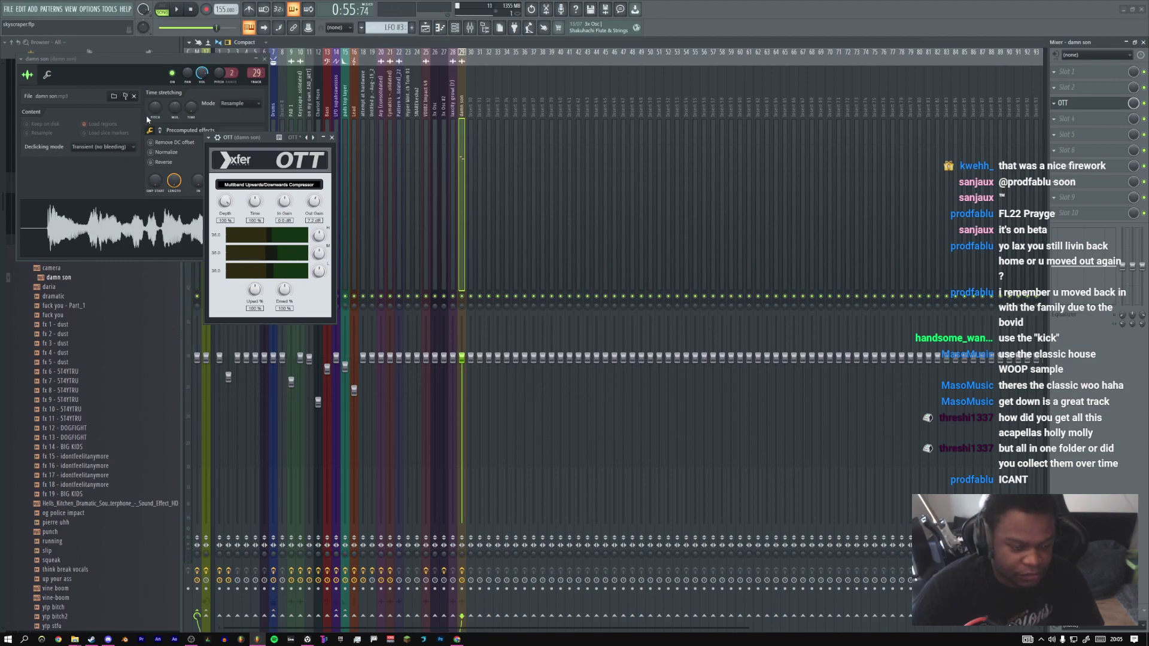
pyautogui.click(256, 59)
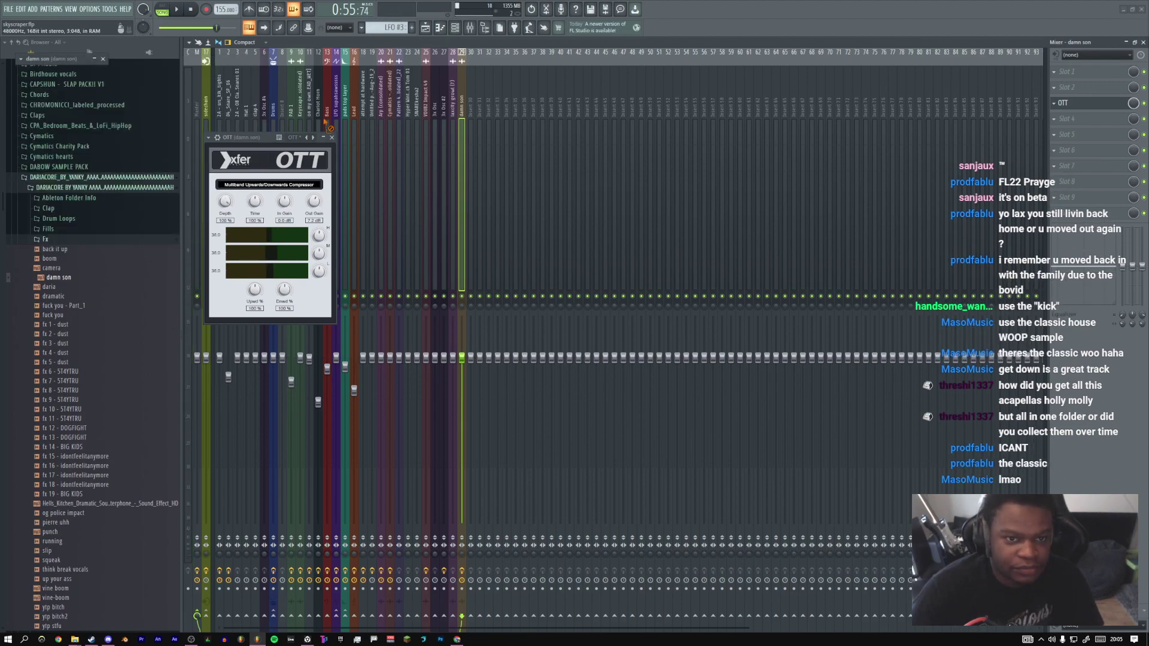
# Open the damn son #2 sampler channel from the channel rack and set its sample start offset to 11%
pyautogui.click(456, 28)
pyautogui.moveTo(283, 349); pyautogui.dragTo(275, 364)
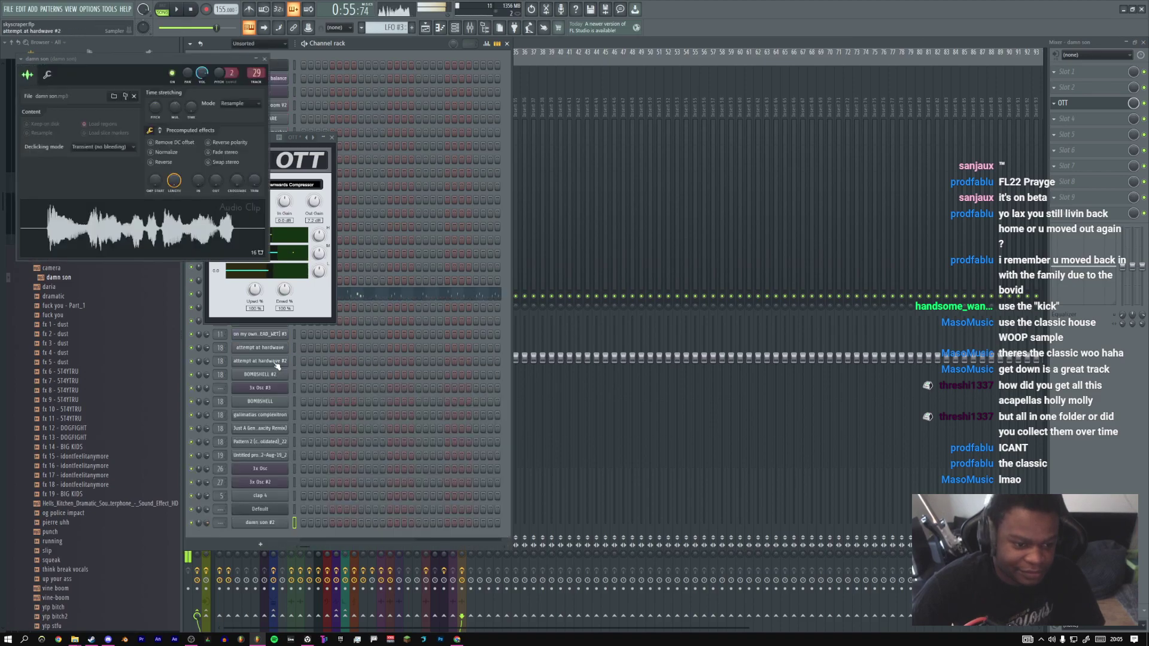
pyautogui.click(264, 523)
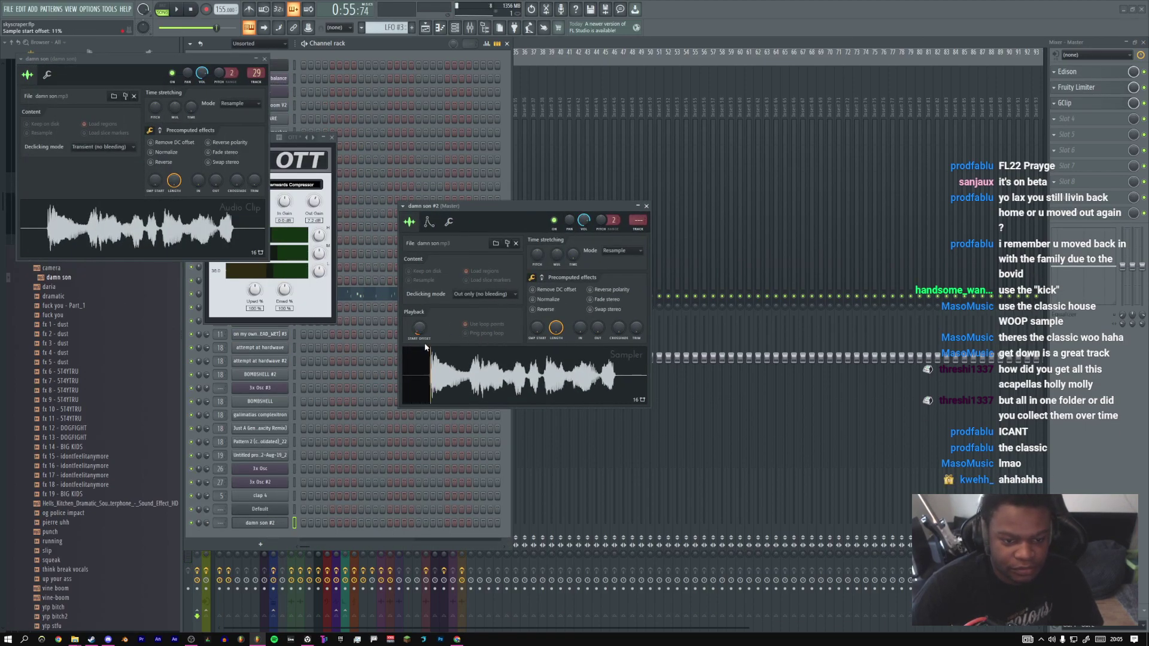
# Enable a volume envelope on damn son #2 with about 76% sustain, route the channel to mixer track 29 and audition it
pyautogui.click(429, 224)
pyautogui.moveTo(430, 314); pyautogui.dragTo(431, 359)
pyautogui.moveTo(638, 221); pyautogui.dragTo(638, 184)
pyautogui.press('q')
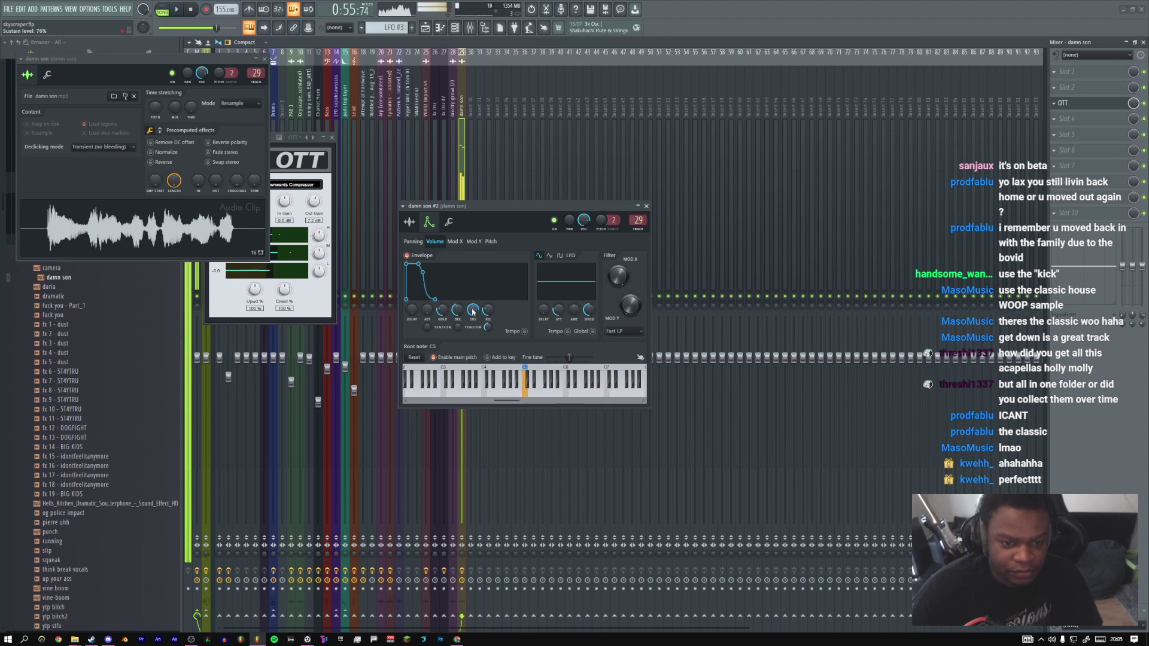
pyautogui.click(409, 222)
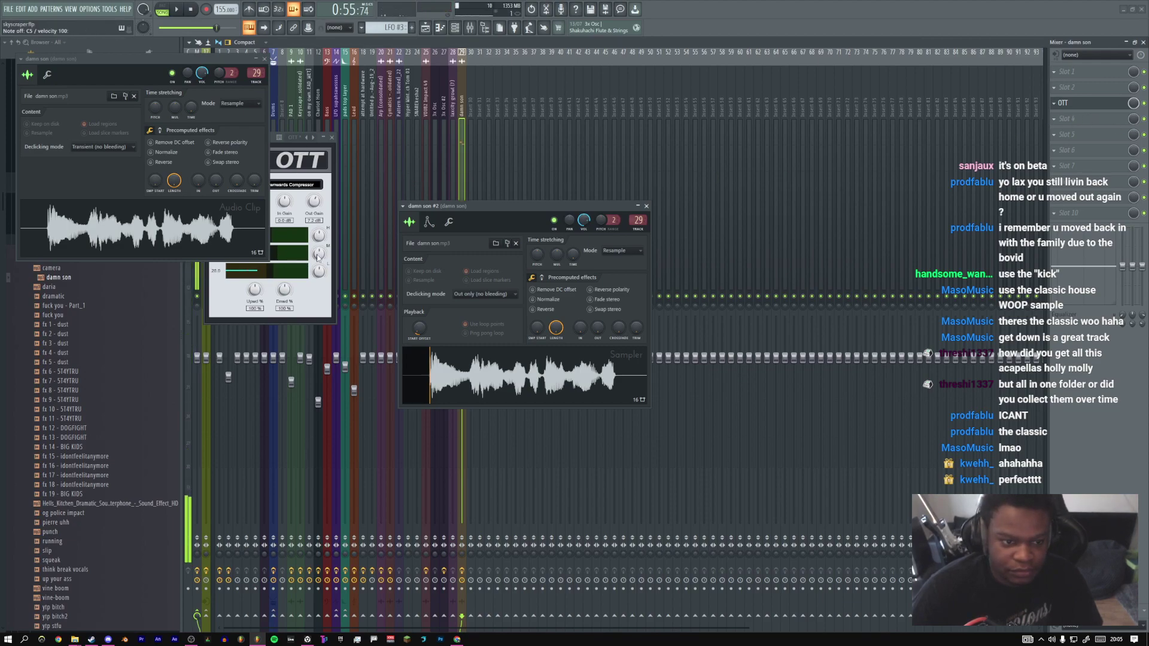
pyautogui.moveTo(274, 142); pyautogui.dragTo(575, 142)
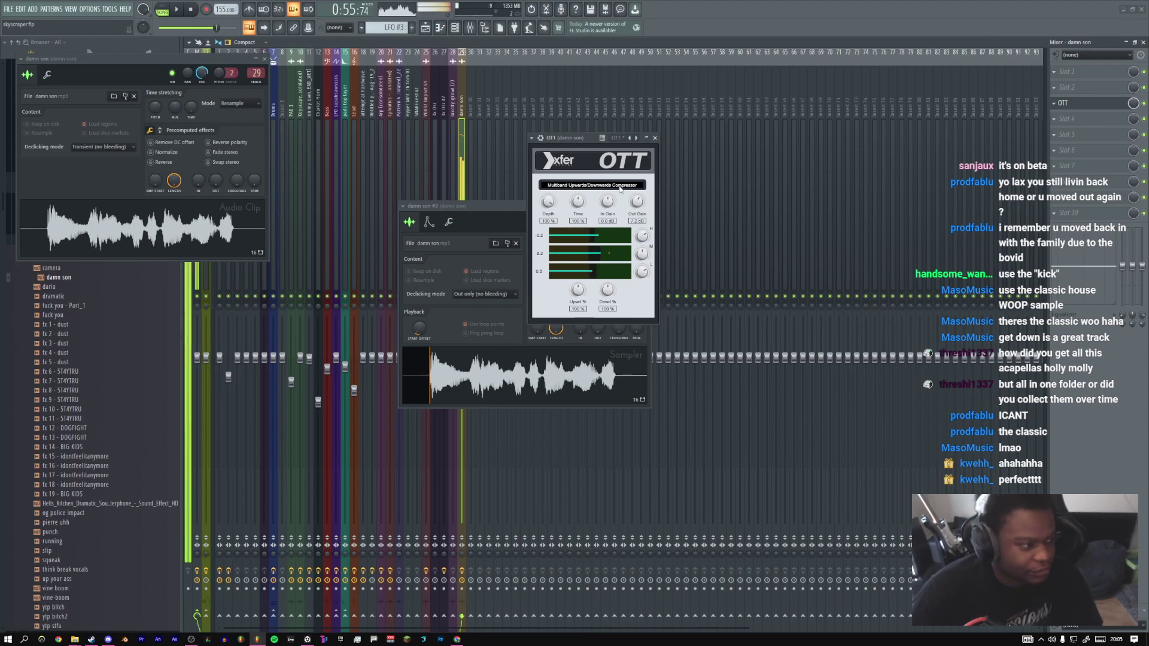
# Add Fruity Parametric EQ 2 after OTT on the damn son mixer track, boost the highs, adjust the low bands and close the plugin windows
pyautogui.click(1071, 119)
pyautogui.moveTo(1071, 131)
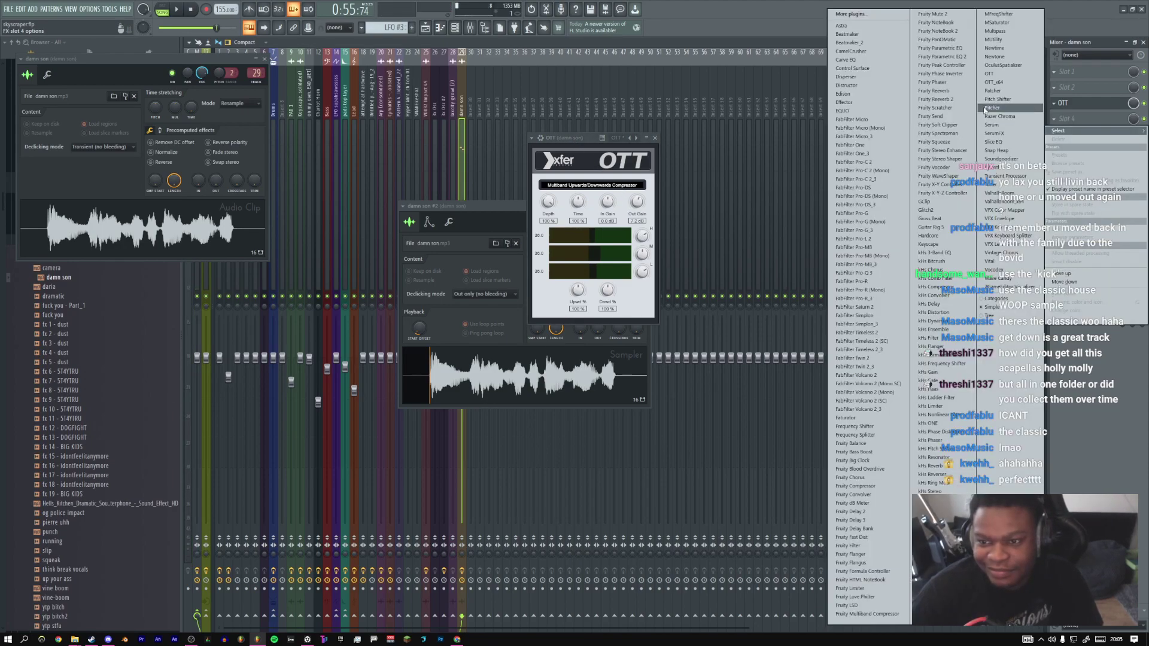
pyautogui.click(940, 58)
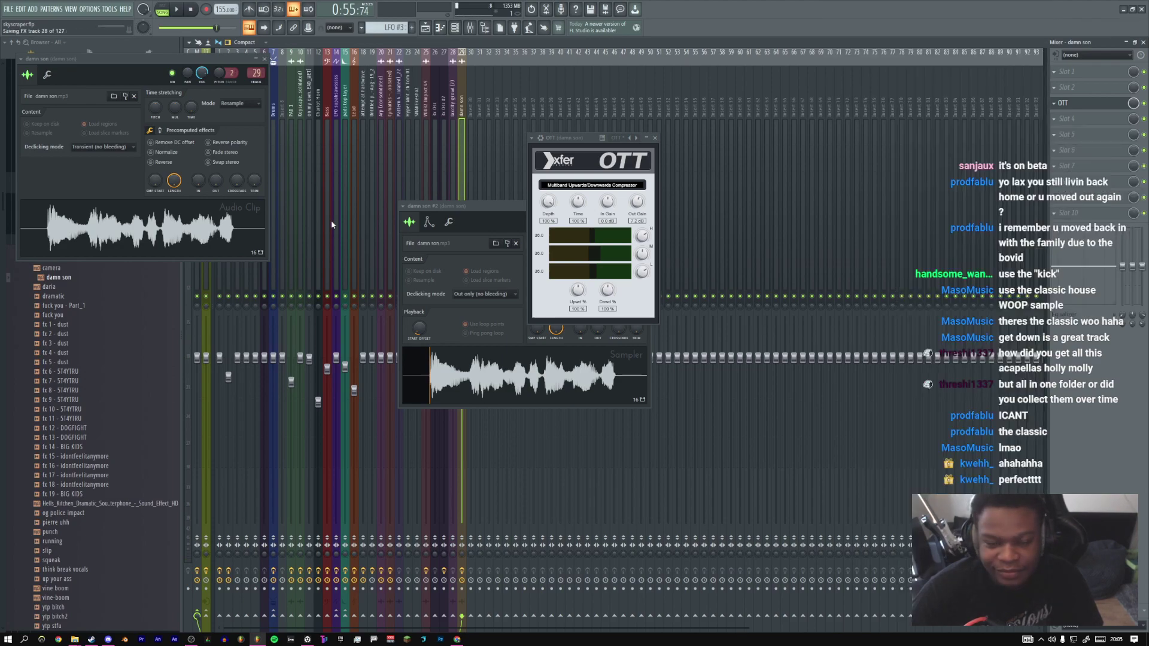
pyautogui.moveTo(279, 205); pyautogui.dragTo(258, 176)
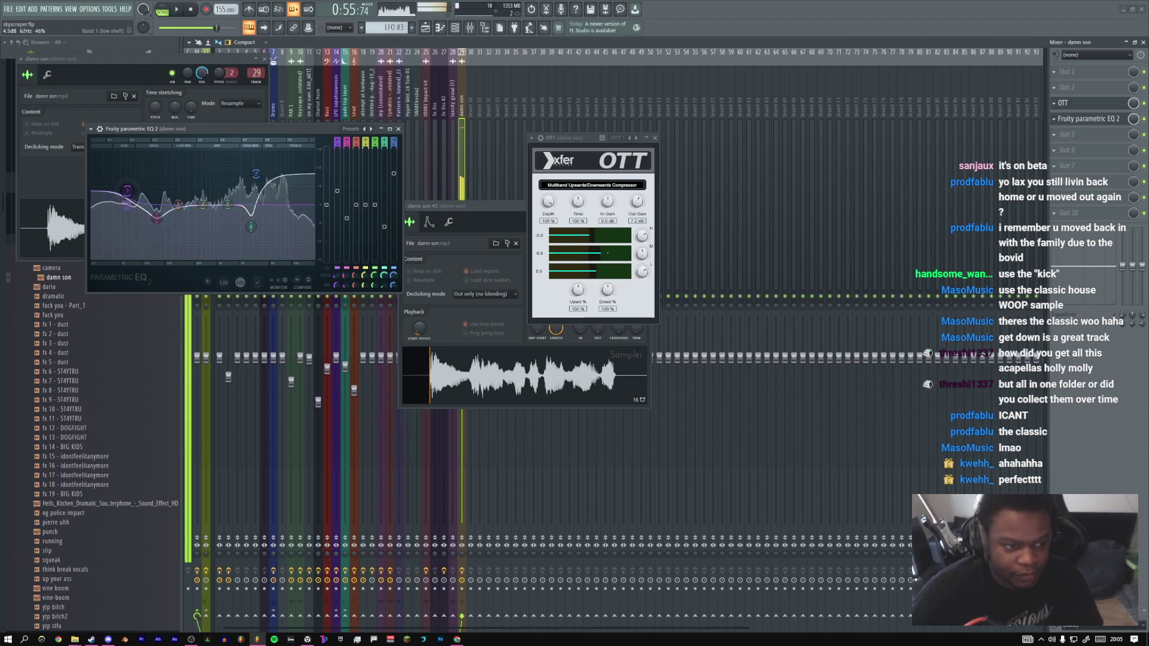
pyautogui.moveTo(156, 218); pyautogui.dragTo(166, 210)
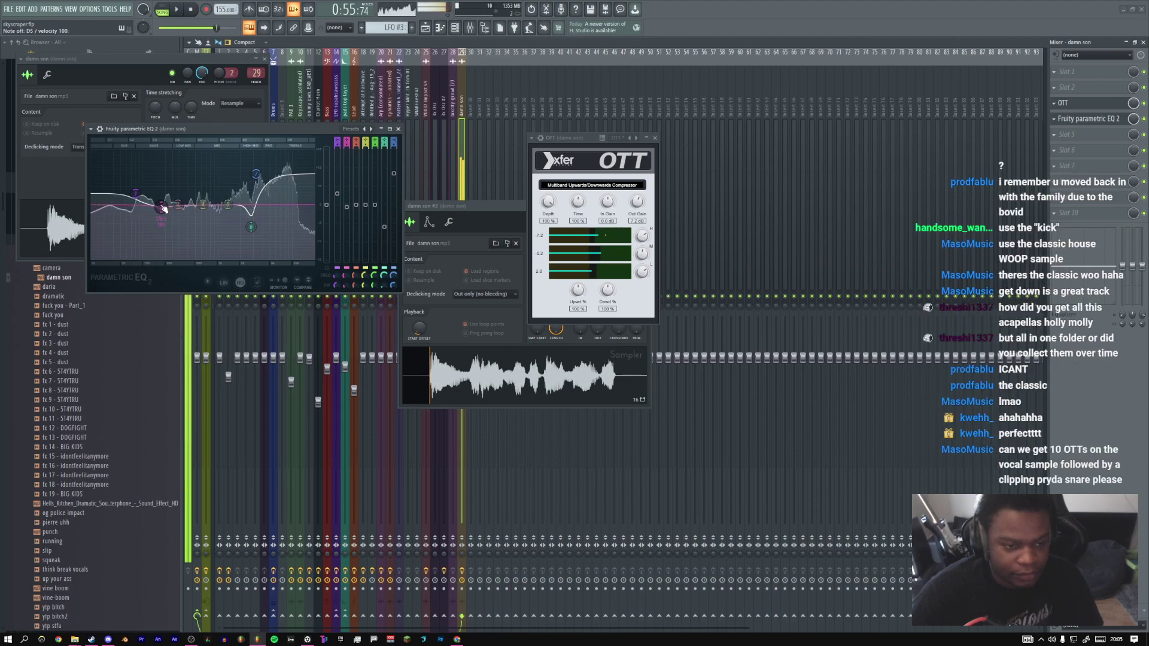
pyautogui.click(399, 128)
pyautogui.click(265, 59)
pyautogui.click(1068, 103)
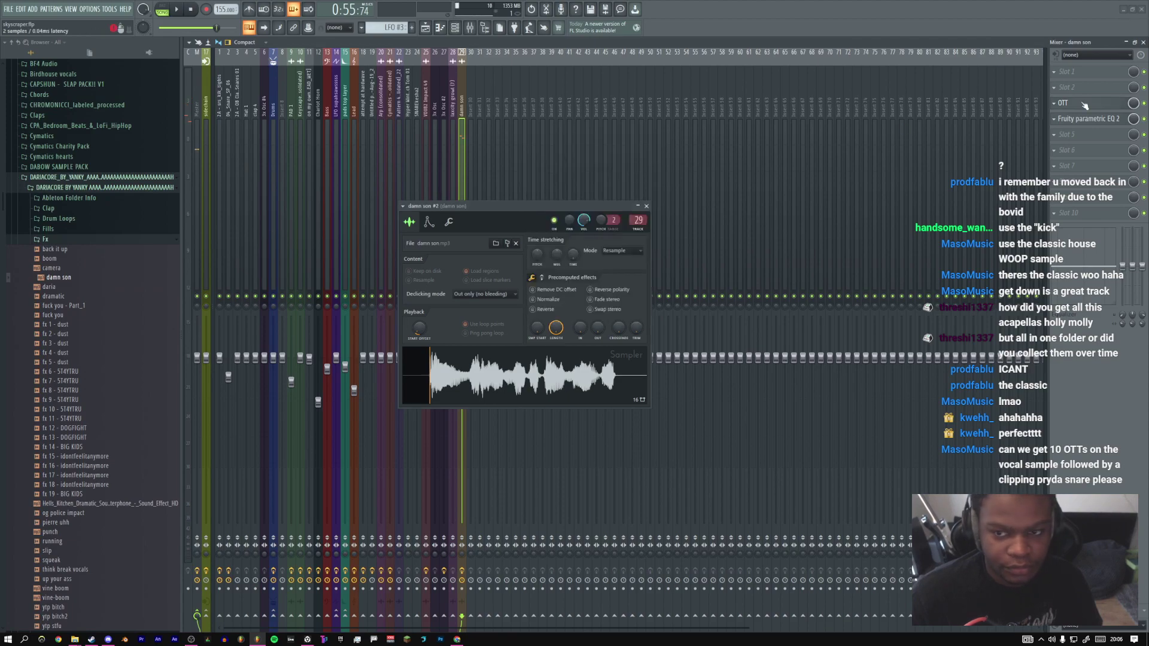
# Insert Fruity Reeverb 2 before OTT on the damn son mixer track and balance its dry and wet levels while auditioning the sample
pyautogui.click(1064, 125)
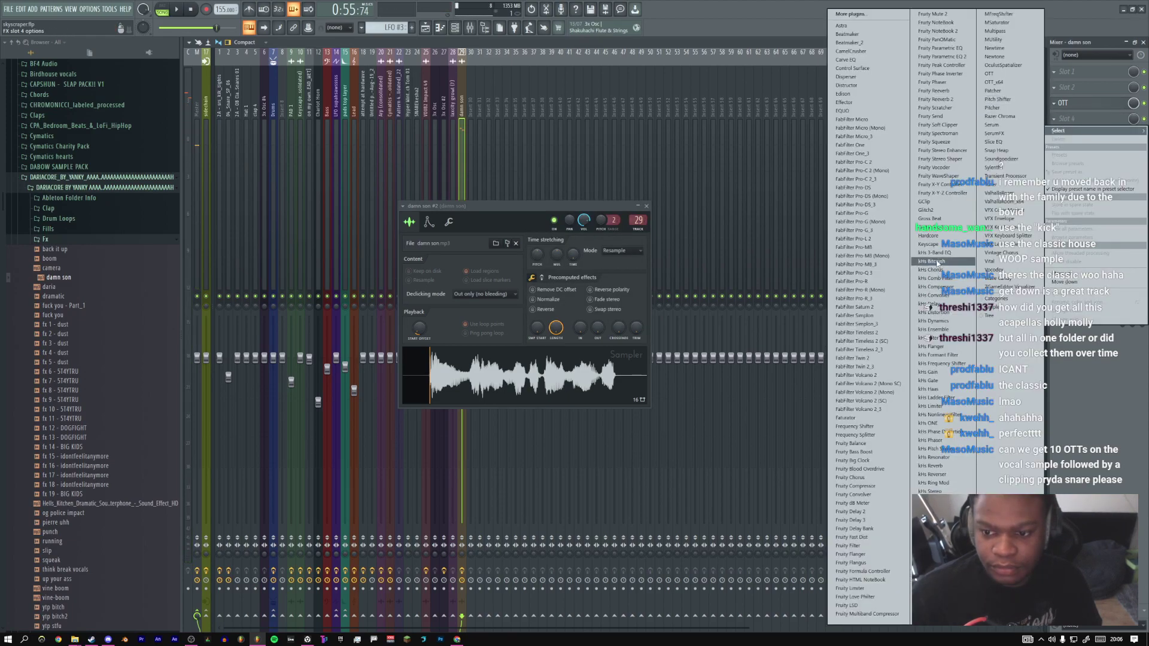
pyautogui.click(947, 100)
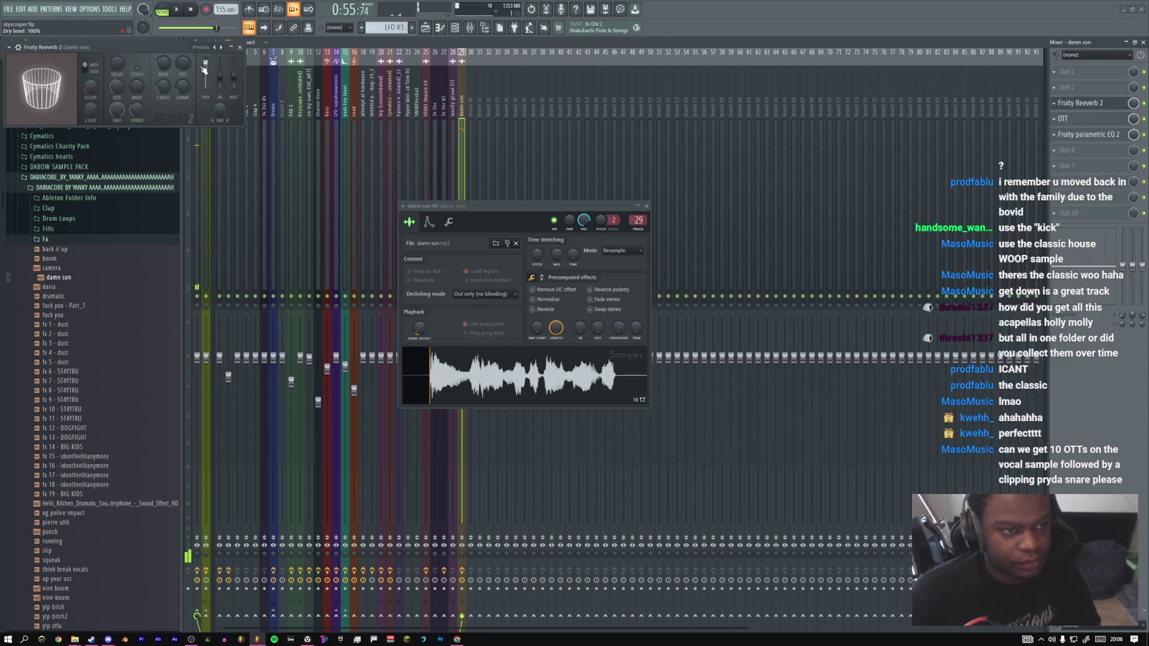
pyautogui.press('q')
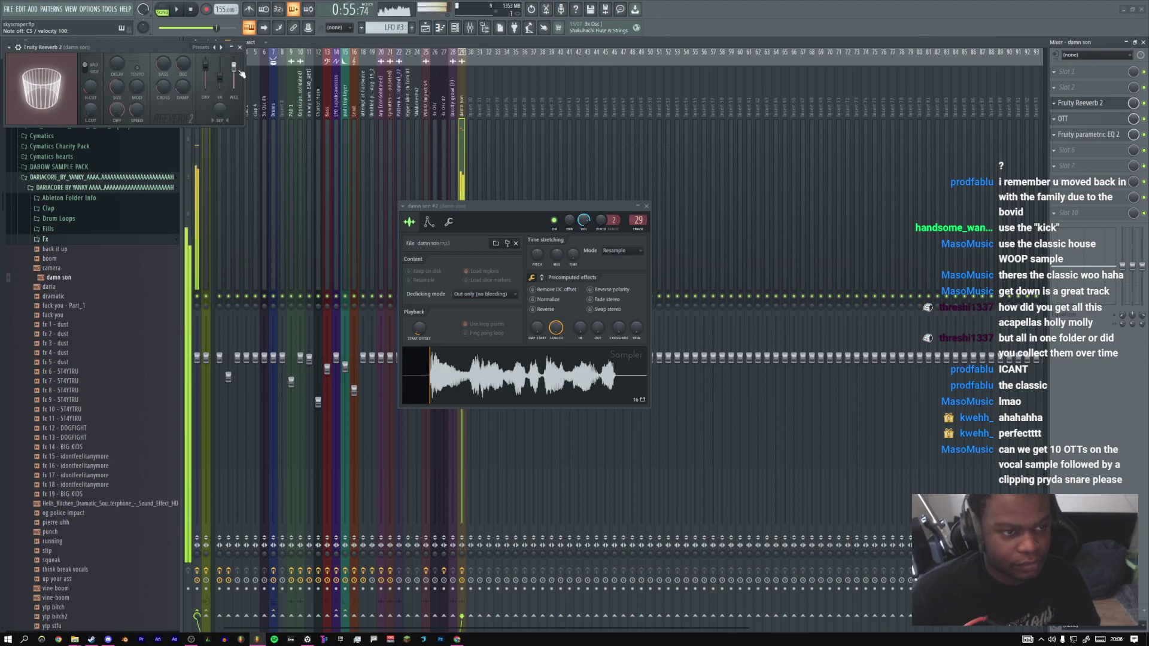
# Load Edison on the damn son mixer track, move it to slot 10 after the effects and record the processed sample immediately
pyautogui.click(467, 106)
pyautogui.click(466, 107)
pyautogui.hotkey('ctrl', 'e')
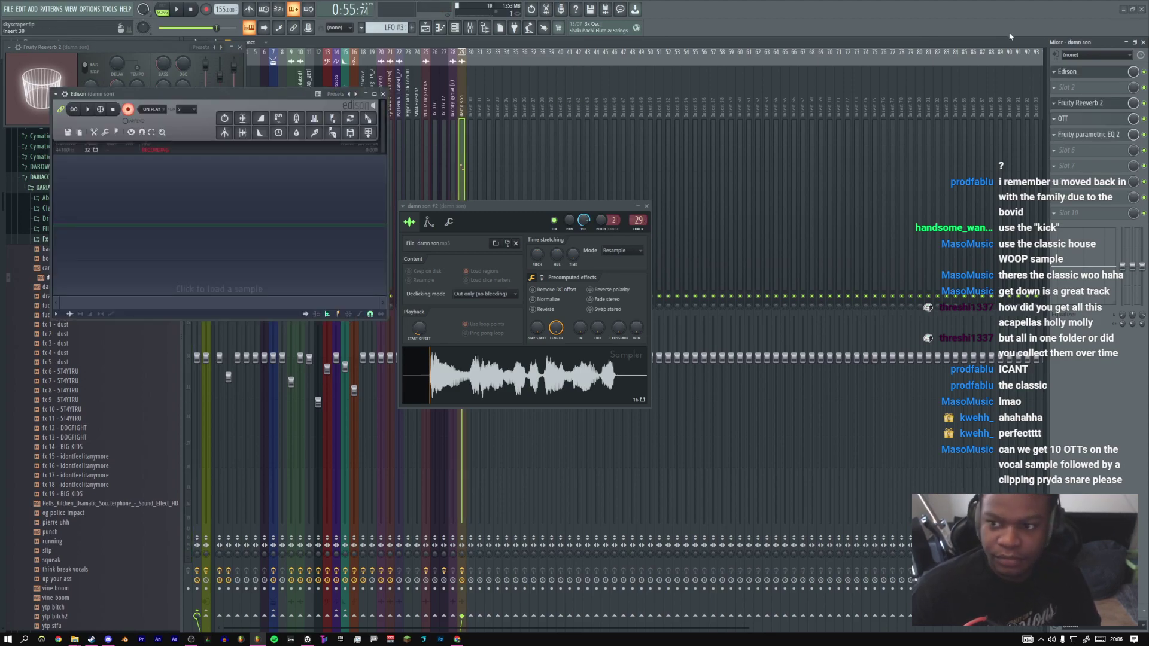
pyautogui.moveTo(1073, 76); pyautogui.dragTo(1071, 212)
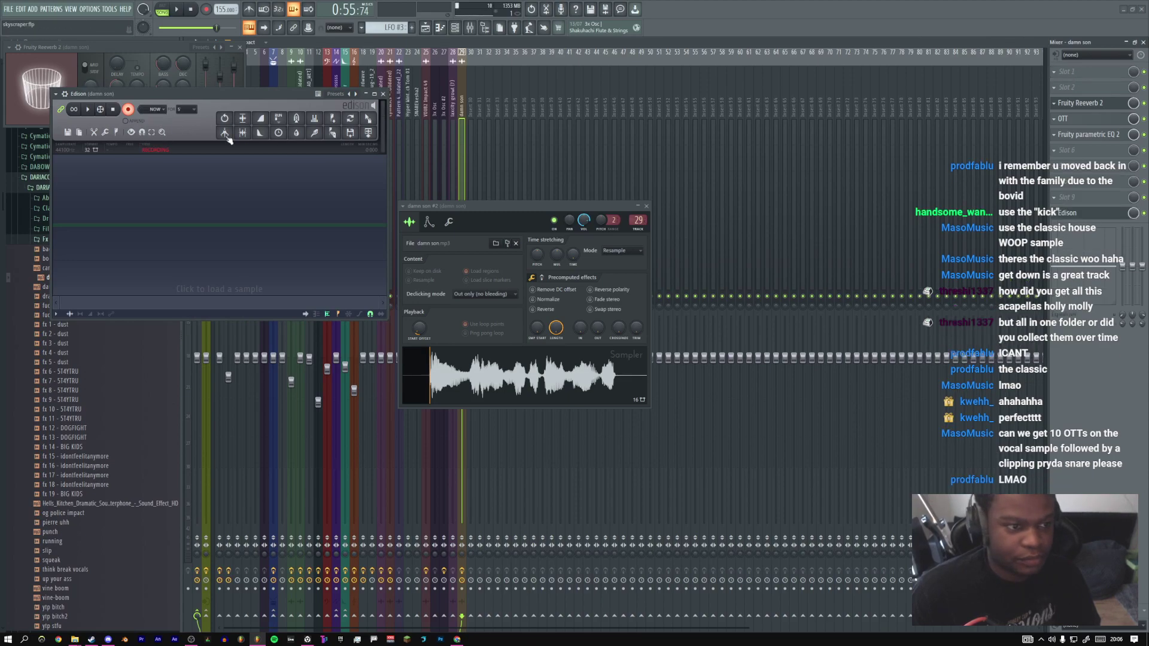
pyautogui.press('z')
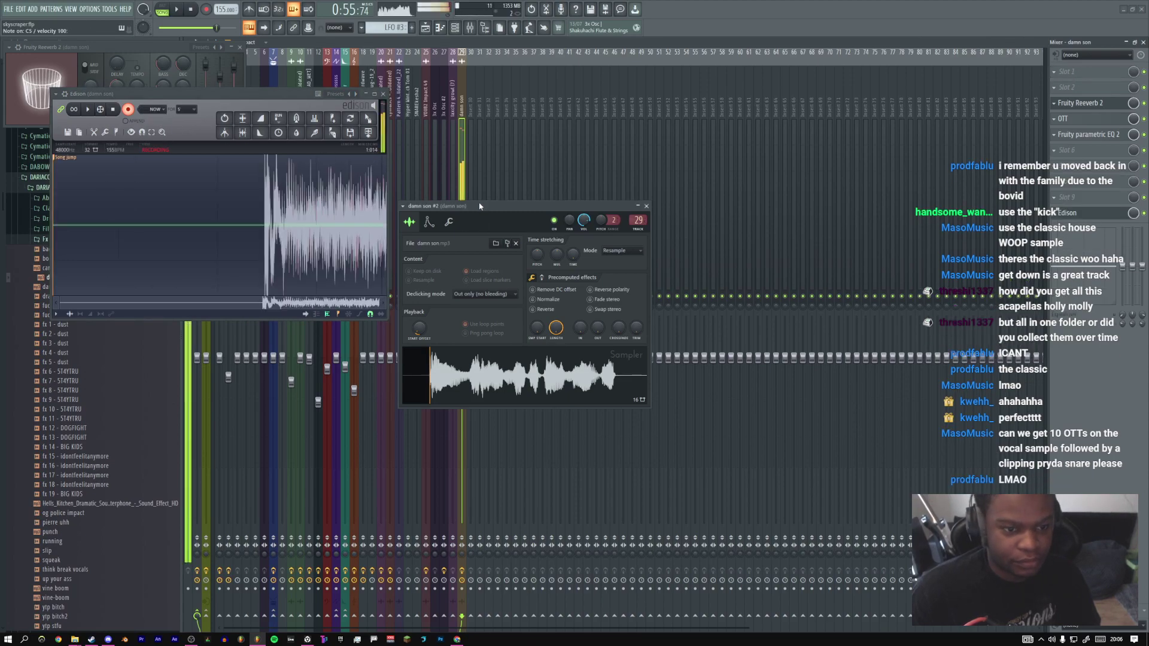
# Stop the Edison recording, select the first processed vocal hit and place it as an audio clip on Track 17 of the playlist
pyautogui.click(113, 109)
pyautogui.hotkey('ctrl', 'a')
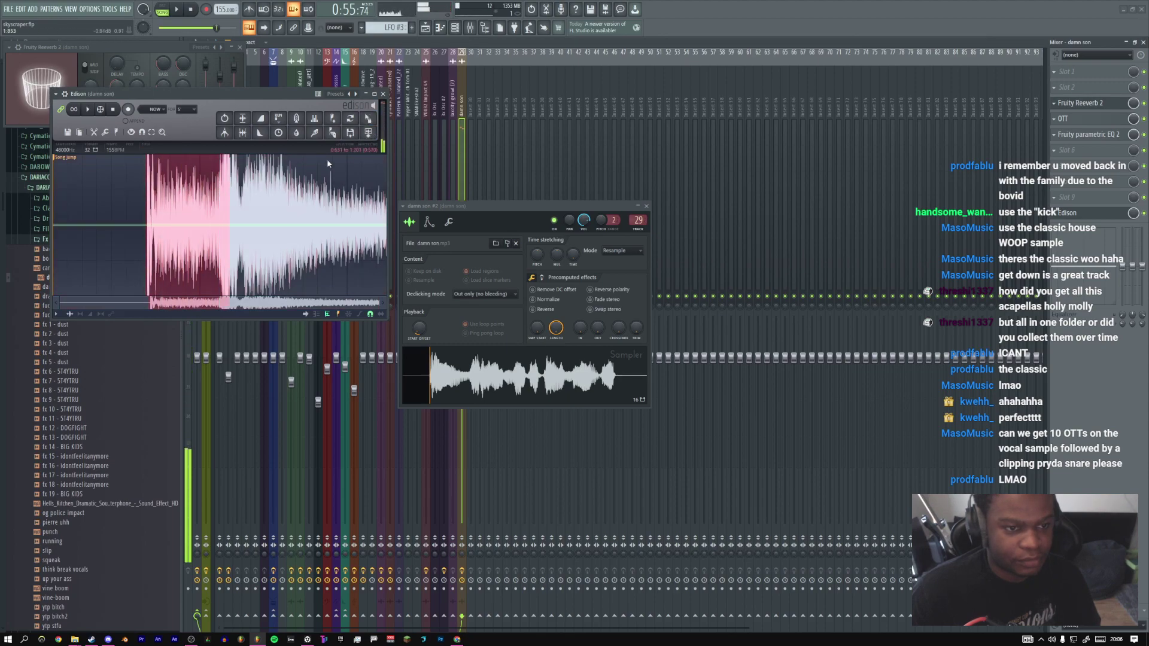
pyautogui.moveTo(369, 126); pyautogui.dragTo(729, 311)
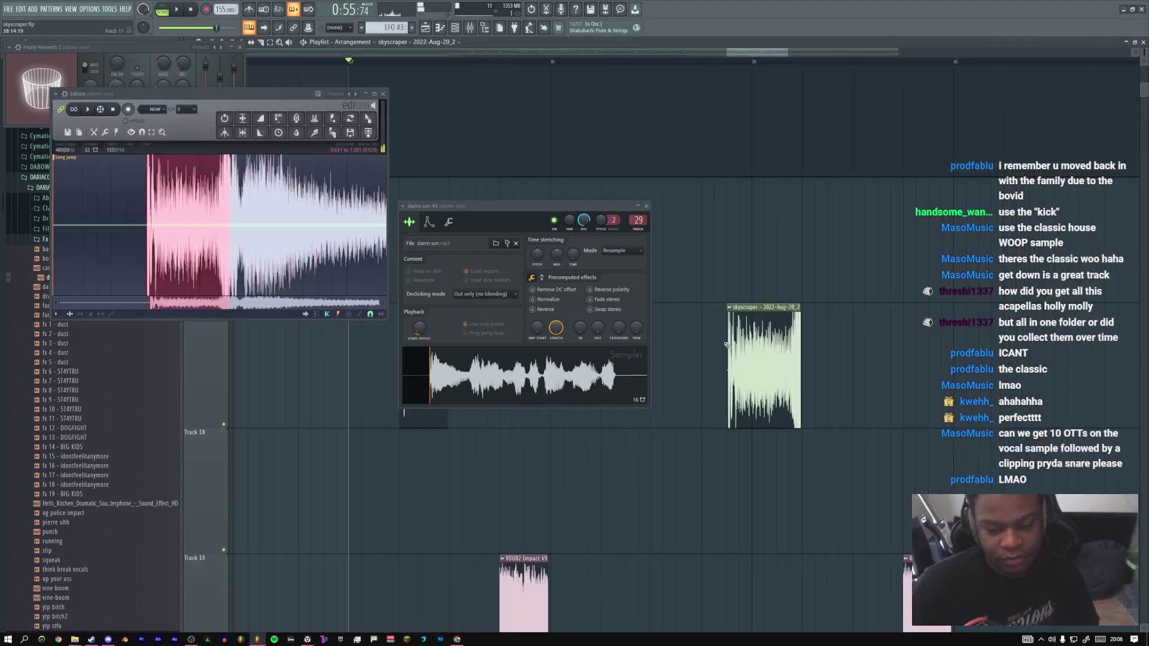
# Remove Edison from the damn son mixer track, close the sampler window and return to the playlist
pyautogui.press('F9')
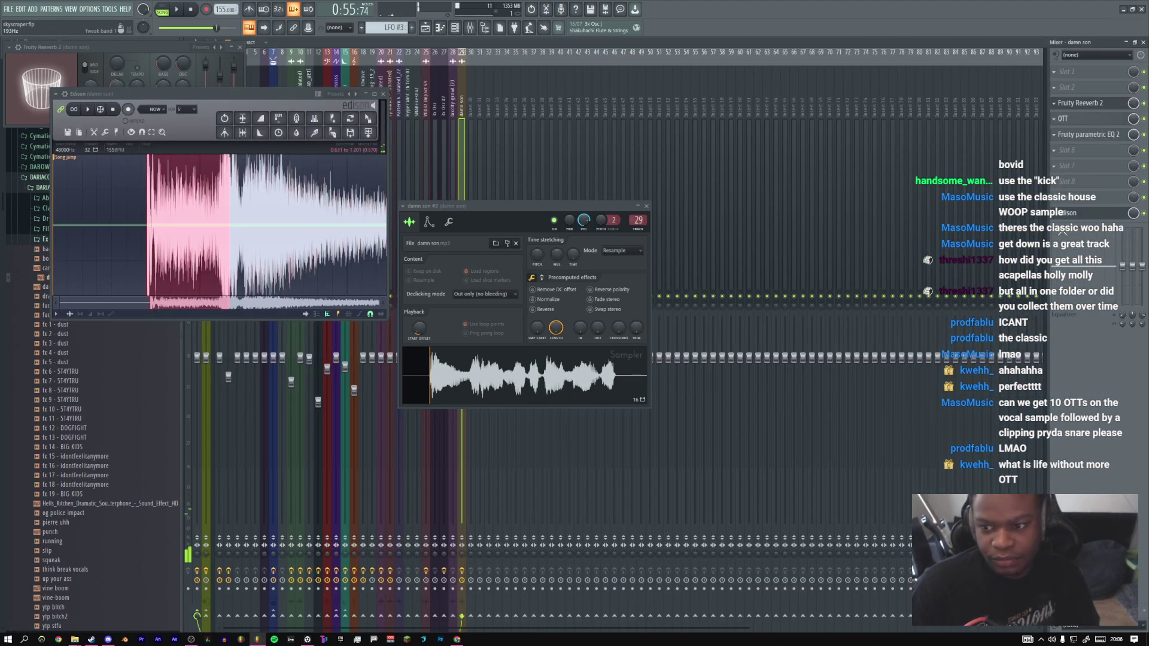
pyautogui.rightClick(1057, 231)
pyautogui.click(1058, 234)
pyautogui.press('space')
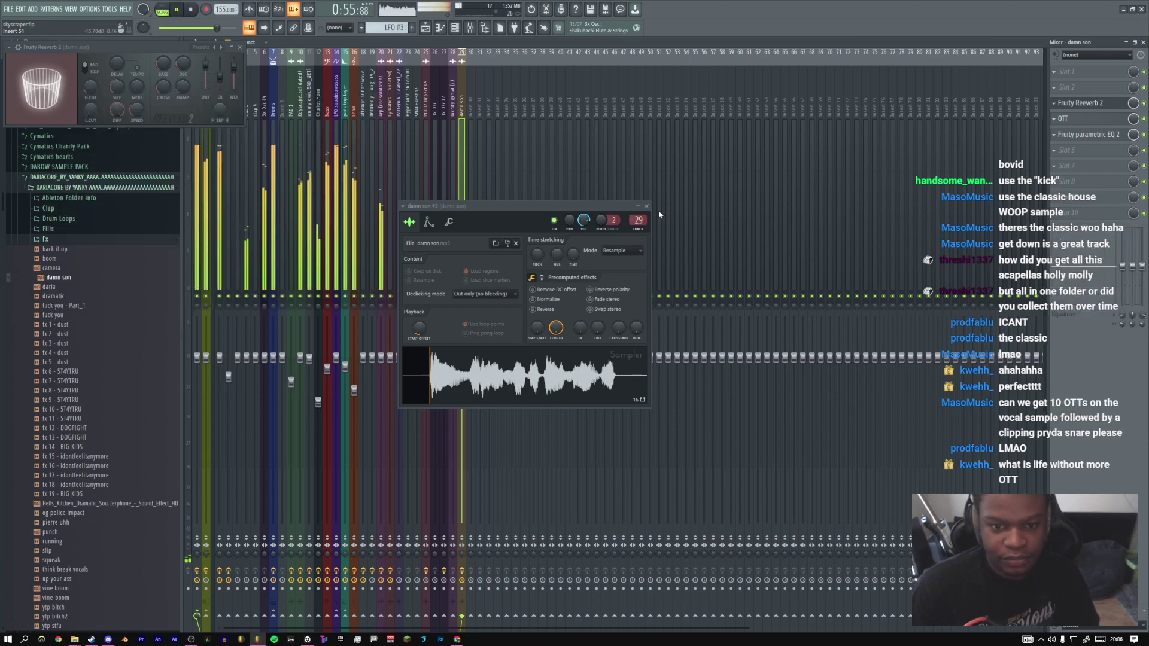
pyautogui.click(647, 206)
pyautogui.click(425, 28)
pyautogui.press('space')
pyautogui.scroll(-2, 661, 230)
pyautogui.rightClick(742, 158)
pyautogui.press('space')
pyautogui.scroll(1, 443, 173)
pyautogui.press('space')
pyautogui.rightClick(428, 225)
pyautogui.press('space')
pyautogui.hotkey('ctrl', 'alt', 'z')
pyautogui.hotkey('ctrl', 'alt', 'z')
pyautogui.press('space')
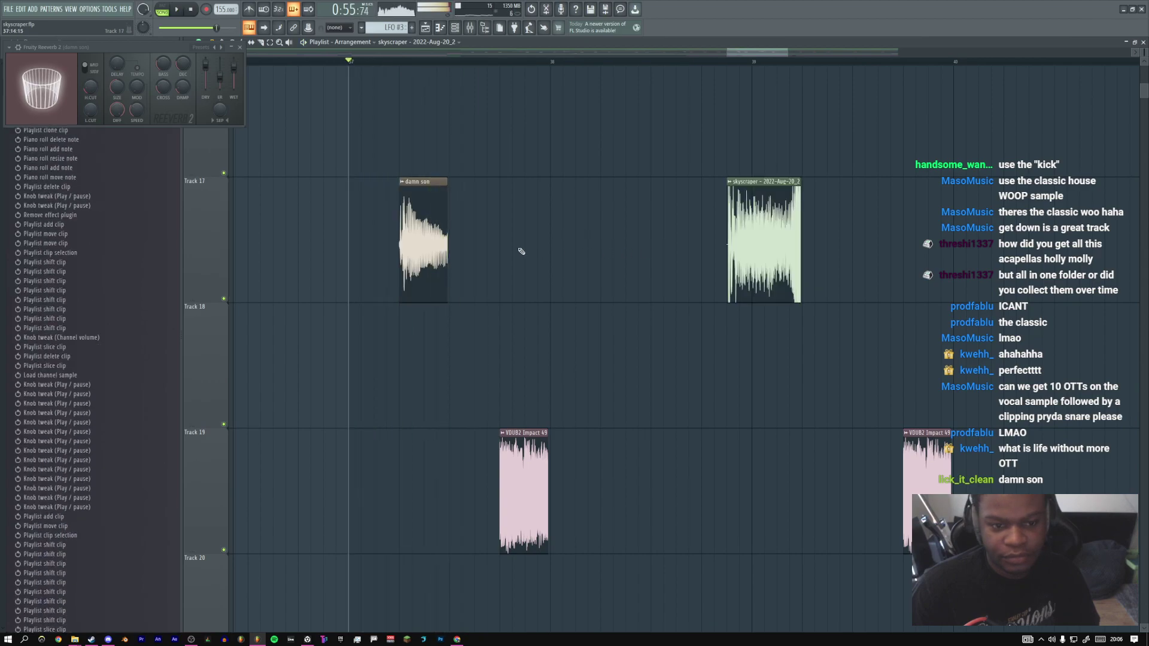
# Delete the original damn son clip and move the resampled clip into its place at 37:05:00 on Track 17, keeping about 0:03:17
pyautogui.rightClick(433, 240)
pyautogui.moveTo(754, 235); pyautogui.dragTo(444, 215)
pyautogui.press('space')
# Change the declicking mode in the resampled clip's audio settings, close them and play the arrangement
pyautogui.doubleClick(435, 213)
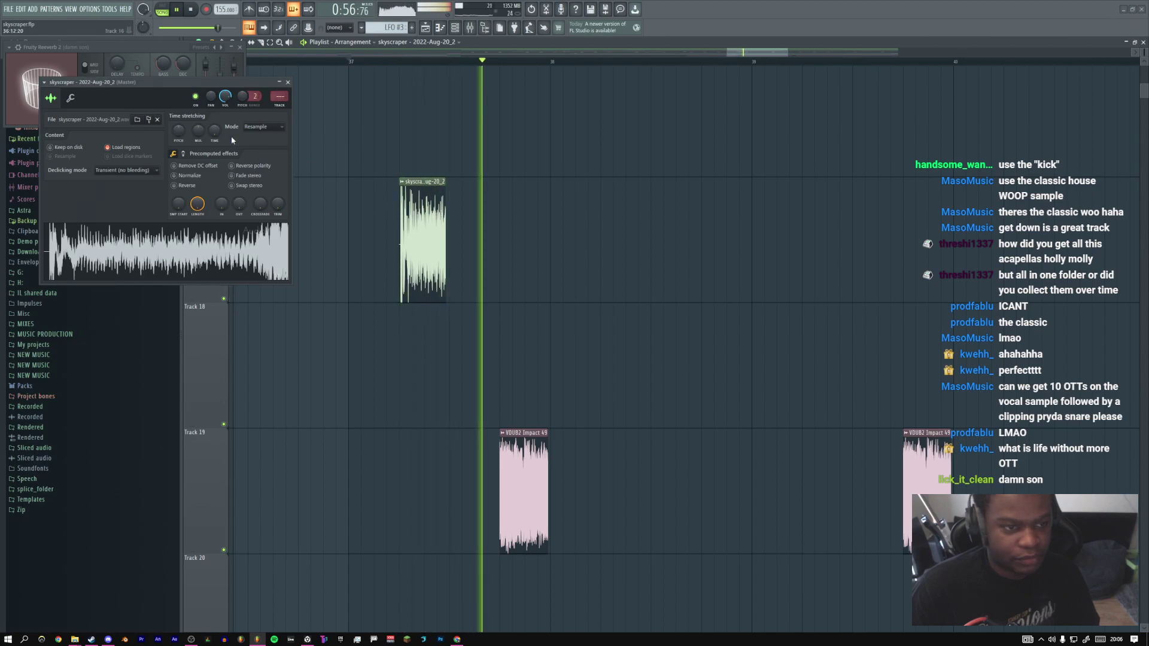
pyautogui.click(133, 170)
pyautogui.click(136, 214)
pyautogui.press('space')
pyautogui.click(288, 83)
pyautogui.press('space')
pyautogui.press('space')
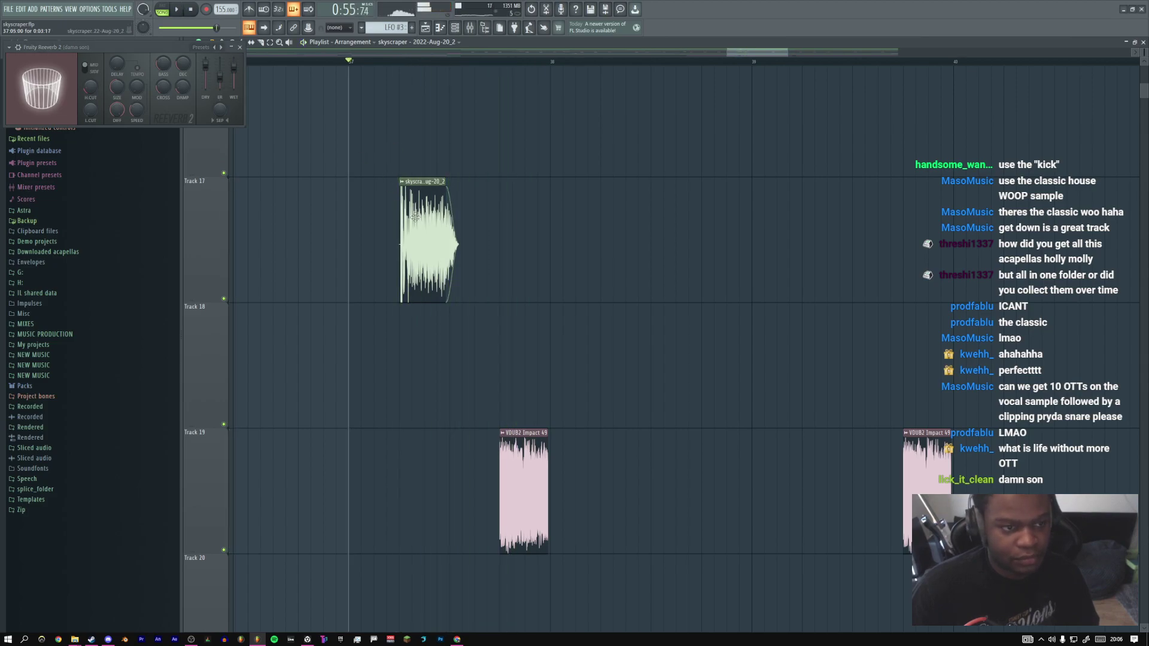
# Route the resampled clip to mixer track 30, play the arrangement and select that track in the mixer
pyautogui.doubleClick(415, 217)
pyautogui.press('space')
pyautogui.press('F9')
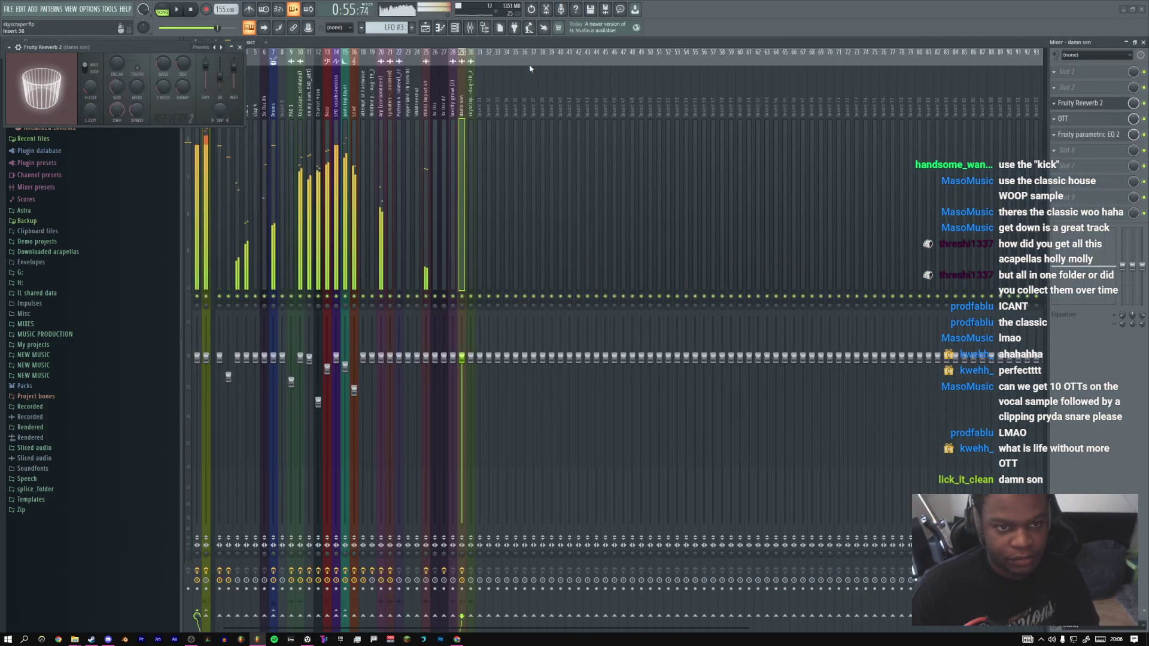
pyautogui.press('space')
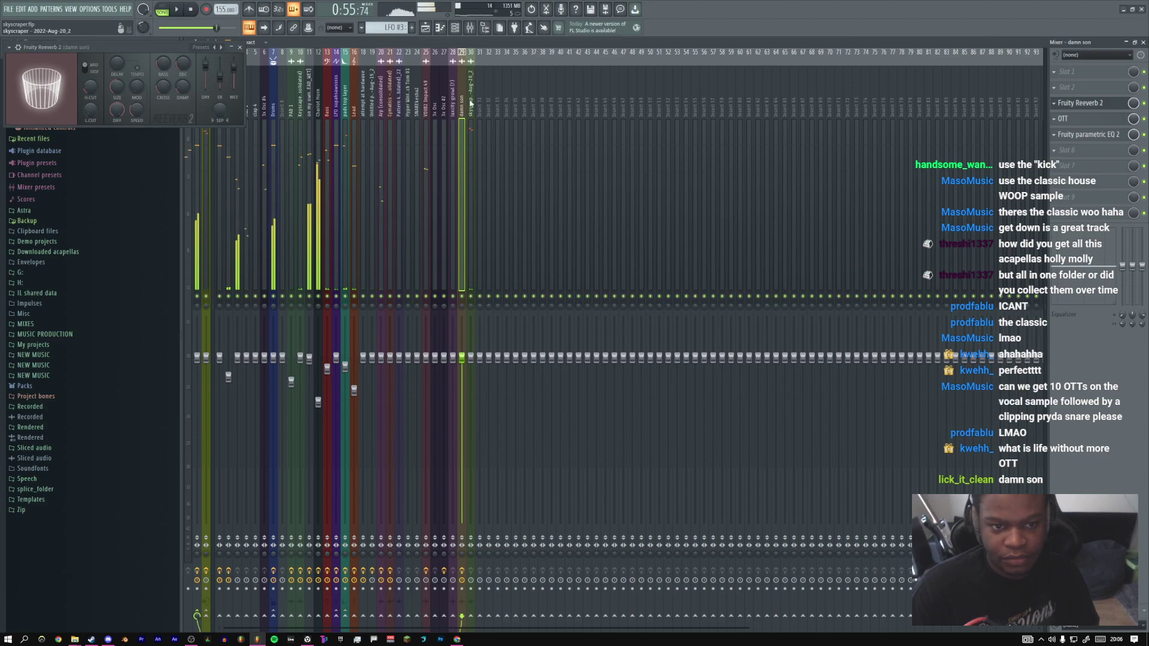
pyautogui.click(470, 103)
pyautogui.click(1071, 118)
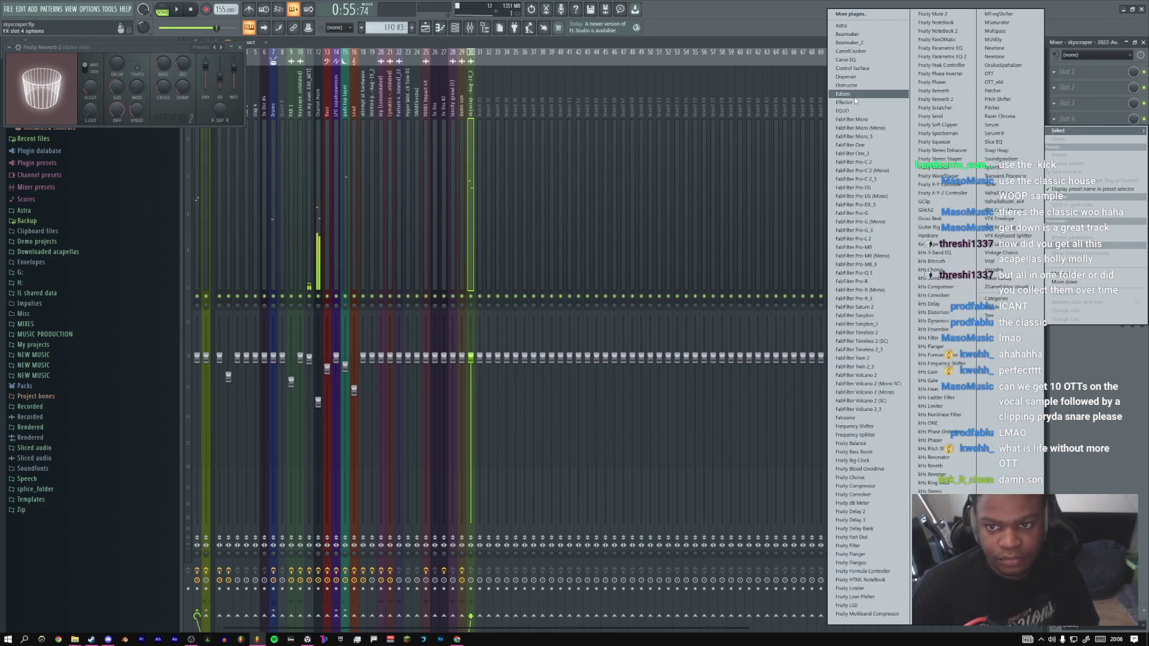
pyautogui.click(850, 52)
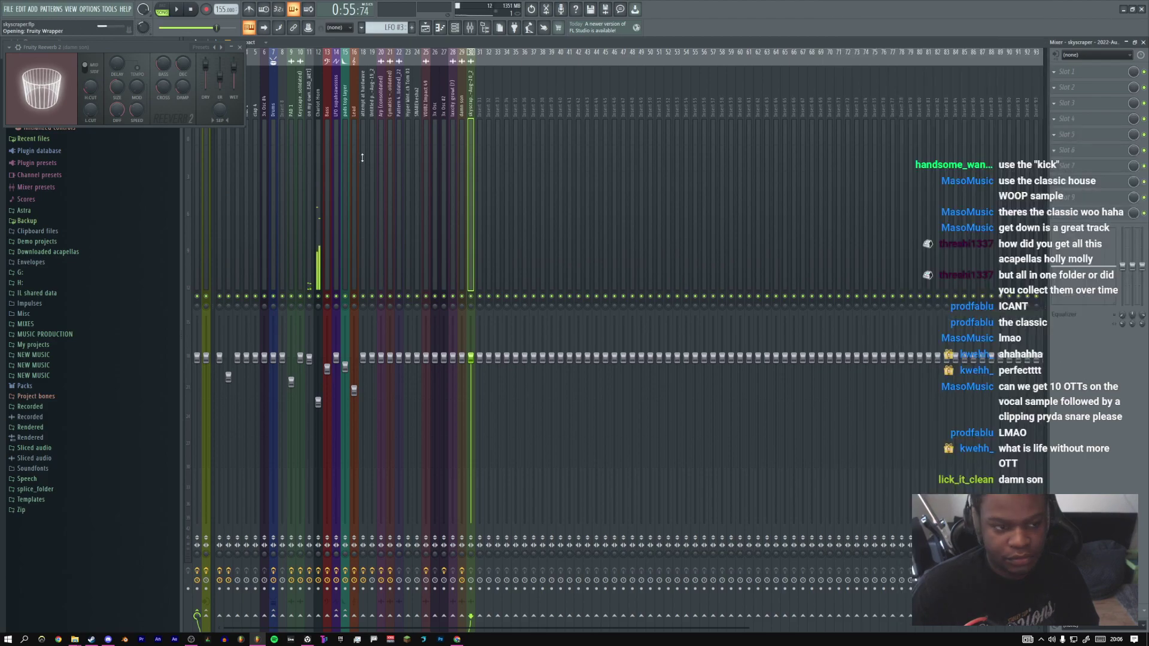
pyautogui.click(1054, 119)
pyautogui.click(1061, 137)
# Load Effector on mixer track 30, choose its Lo-Fi effect with bypass off and lower the X parameter to about 22.6 during playback
pyautogui.click(1061, 118)
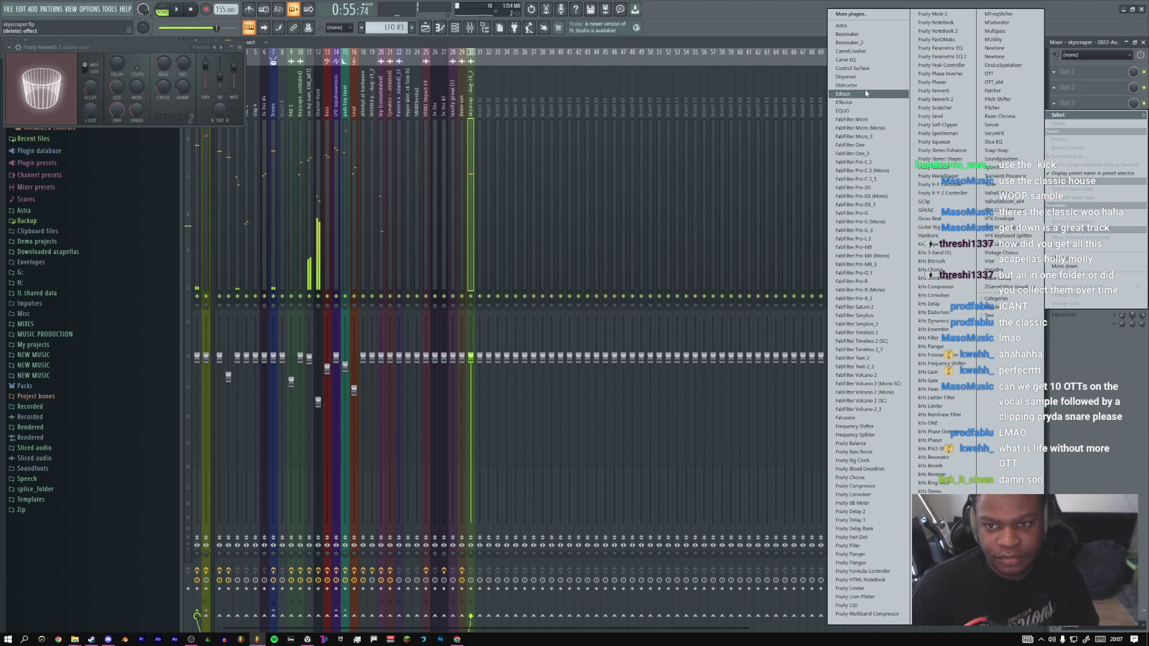
pyautogui.click(850, 103)
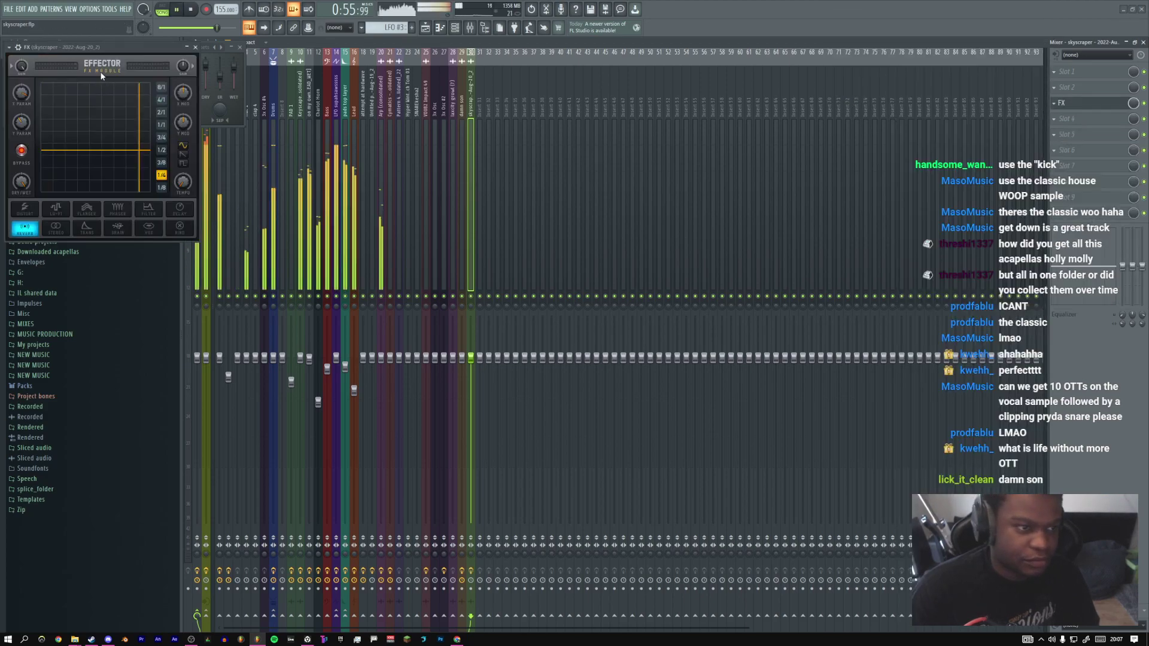
pyautogui.click(554, 371)
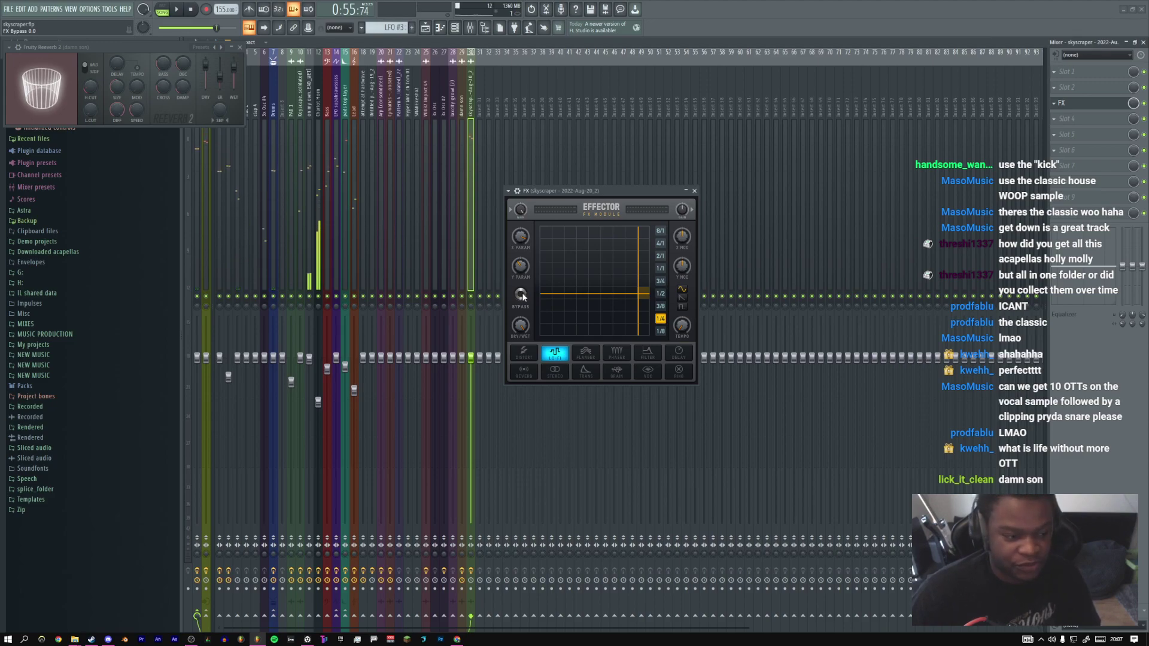
pyautogui.press('space')
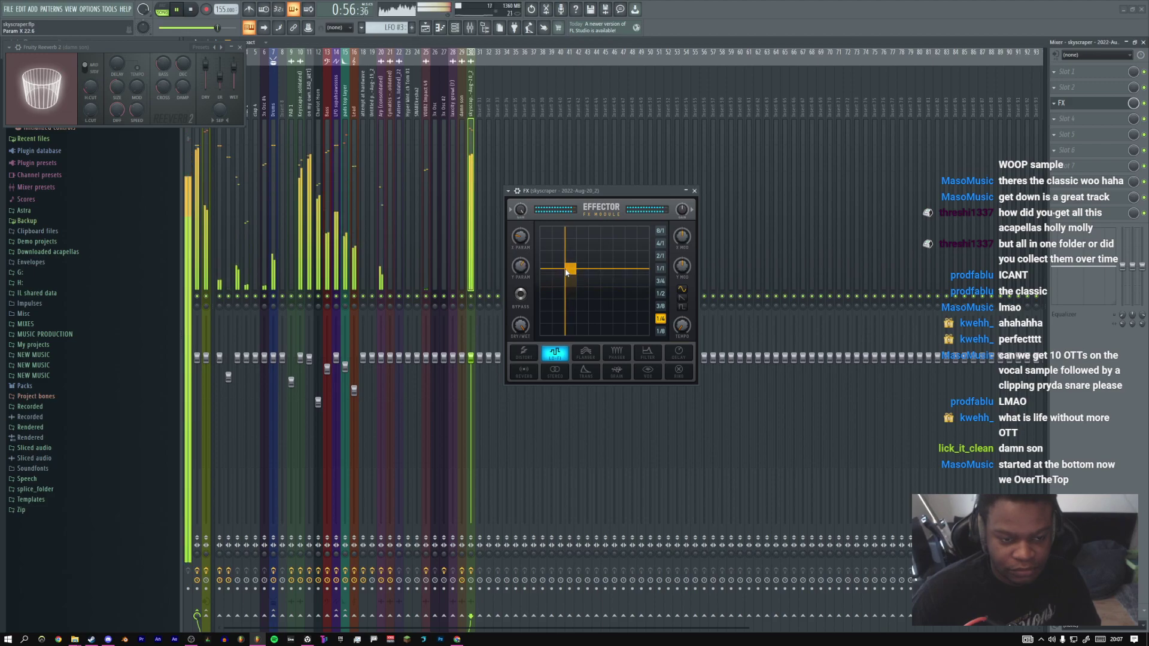
pyautogui.click(694, 191)
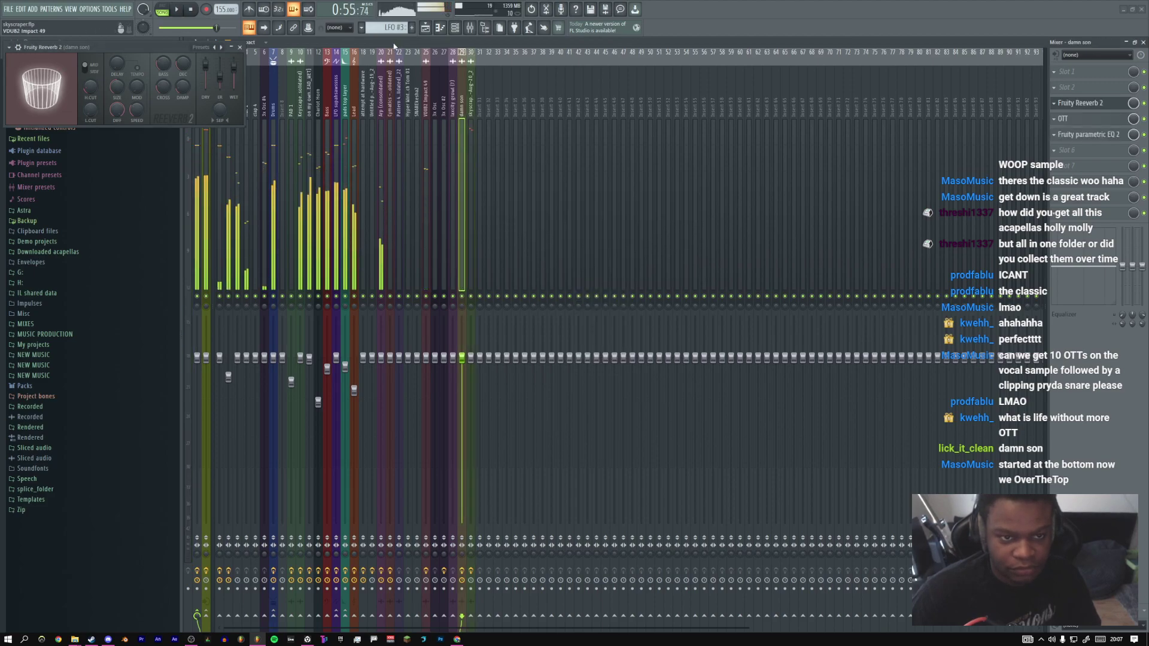
# Close the Fruity Reeverb 2 window and play the arrangement from just before bar 37, checking it in both playlist and mixer
pyautogui.press('F5')
pyautogui.press('space')
pyautogui.click(342, 63)
pyautogui.press('space')
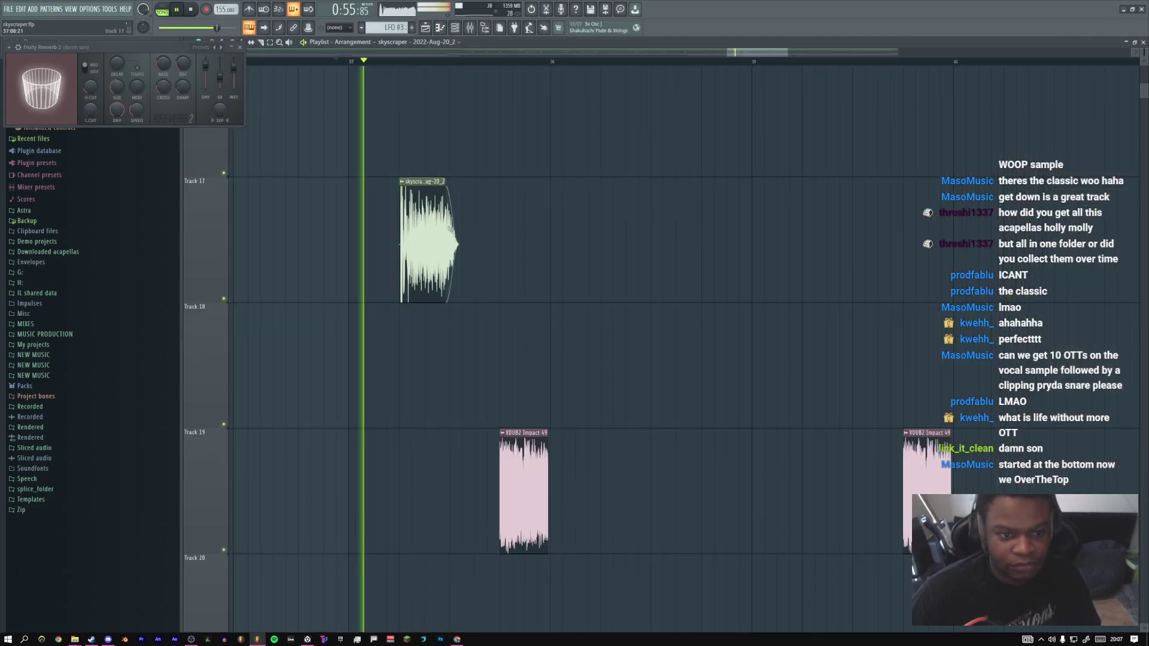
pyautogui.press('space')
pyautogui.click(240, 48)
pyautogui.press('F9')
pyautogui.press('space')
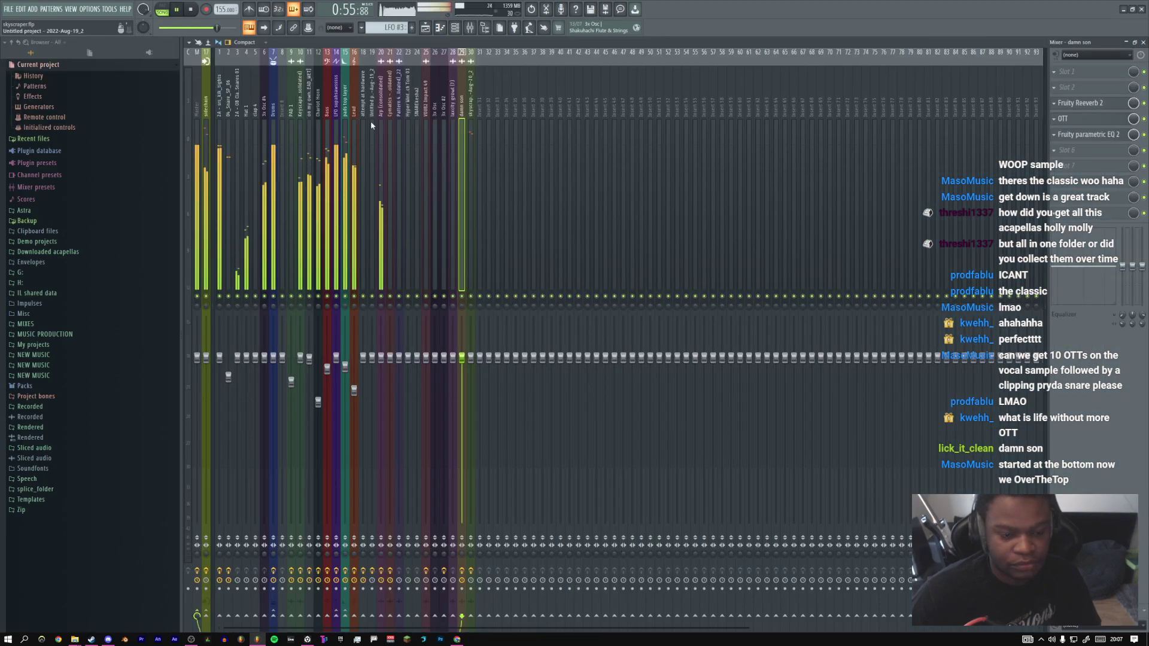
pyautogui.press('F9')
pyautogui.press('space')
pyautogui.press('space')
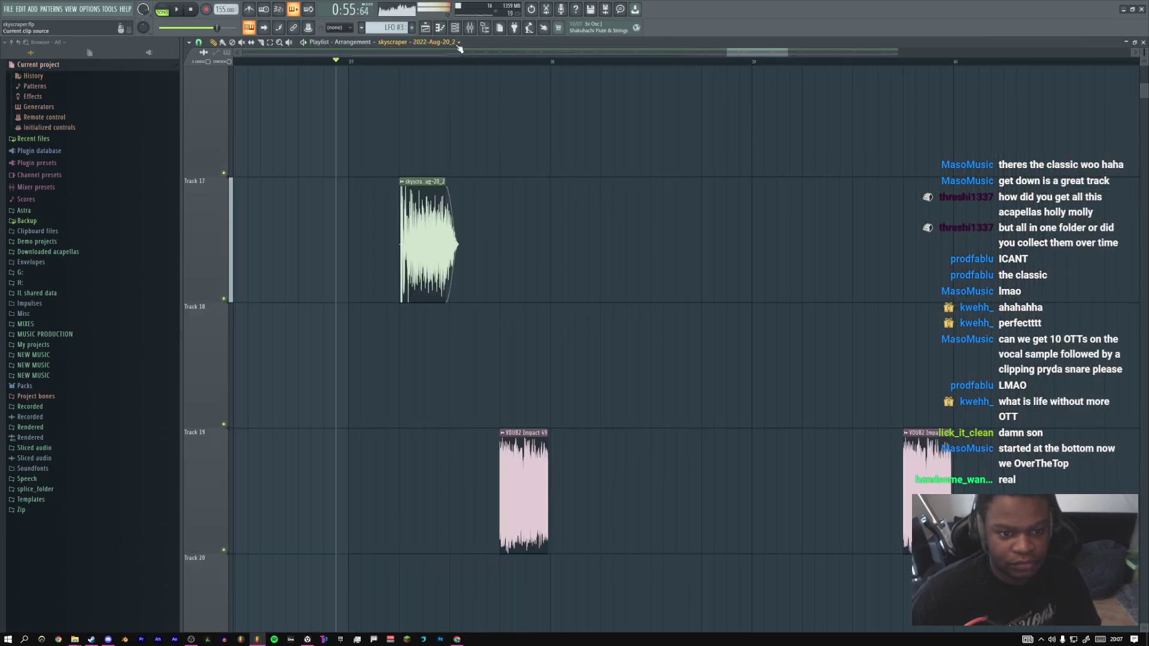
# Place the VDUB2 Short FX071 #2 clip on Track 18 below the vocal chop and trim it to 0:02:08
pyautogui.click(448, 42)
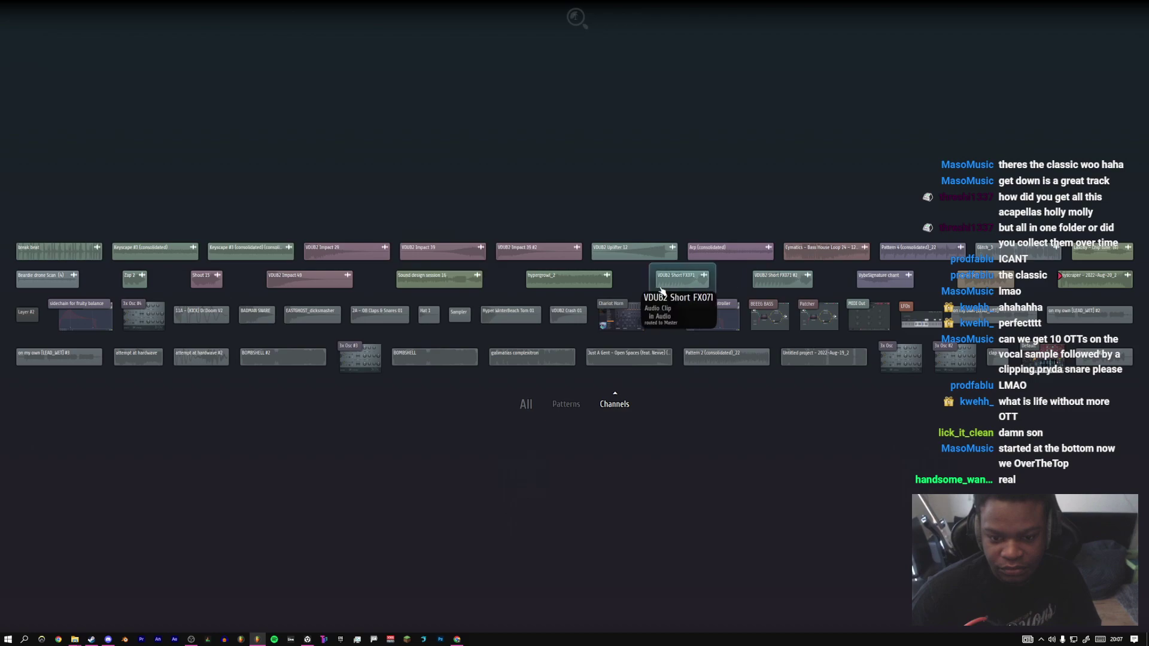
pyautogui.click(778, 278)
pyautogui.click(425, 29)
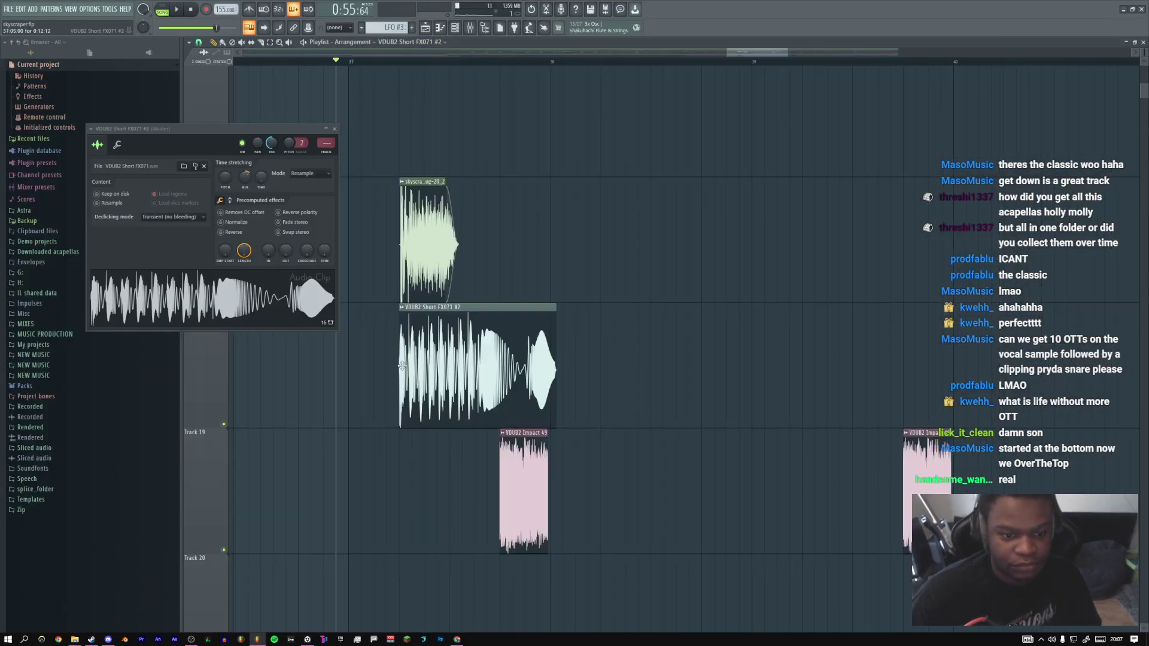
pyautogui.moveTo(402, 355)
pyautogui.mouseDown()
pyautogui.moveTo(528, 352)
pyautogui.moveTo(414, 348)
pyautogui.mouseUp()
pyautogui.press('space')
pyautogui.press('space')
pyautogui.press('space')
pyautogui.click(334, 129)
# Align the VDUB2 Short FX071 #2 clip to 37:05:00 and play it together with the vocal chop
pyautogui.press('space')
pyautogui.press('space')
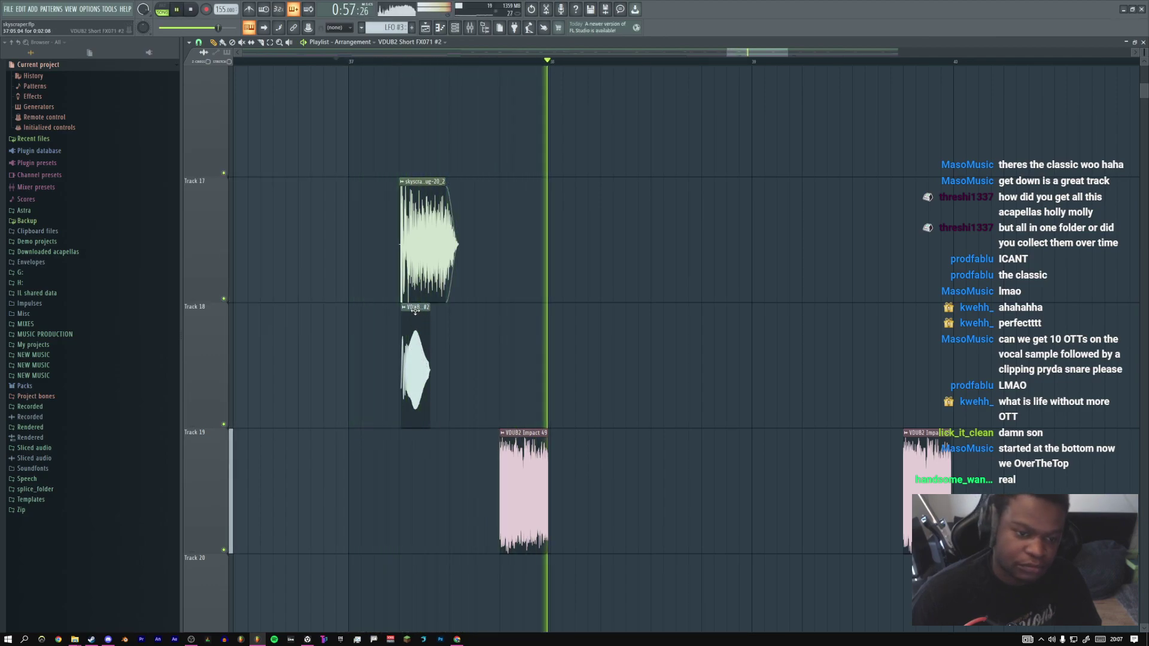
pyautogui.press('space')
pyautogui.press('space')
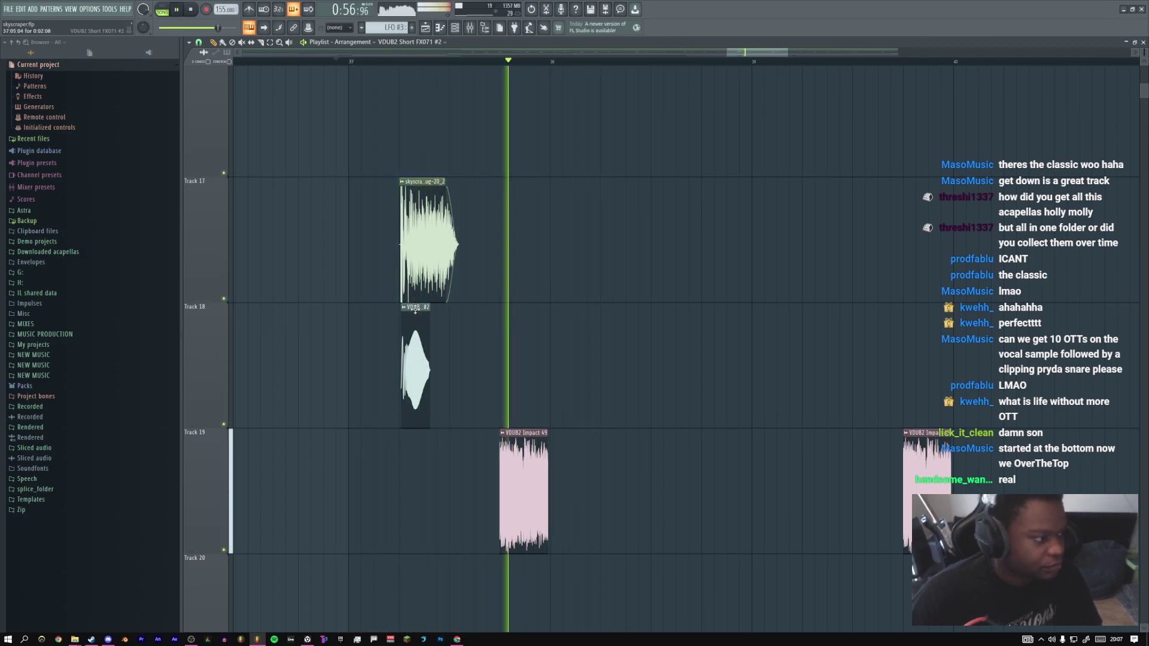
pyautogui.press('space')
pyautogui.click(416, 311)
pyautogui.moveTo(416, 311); pyautogui.dragTo(415, 309)
pyautogui.press('space')
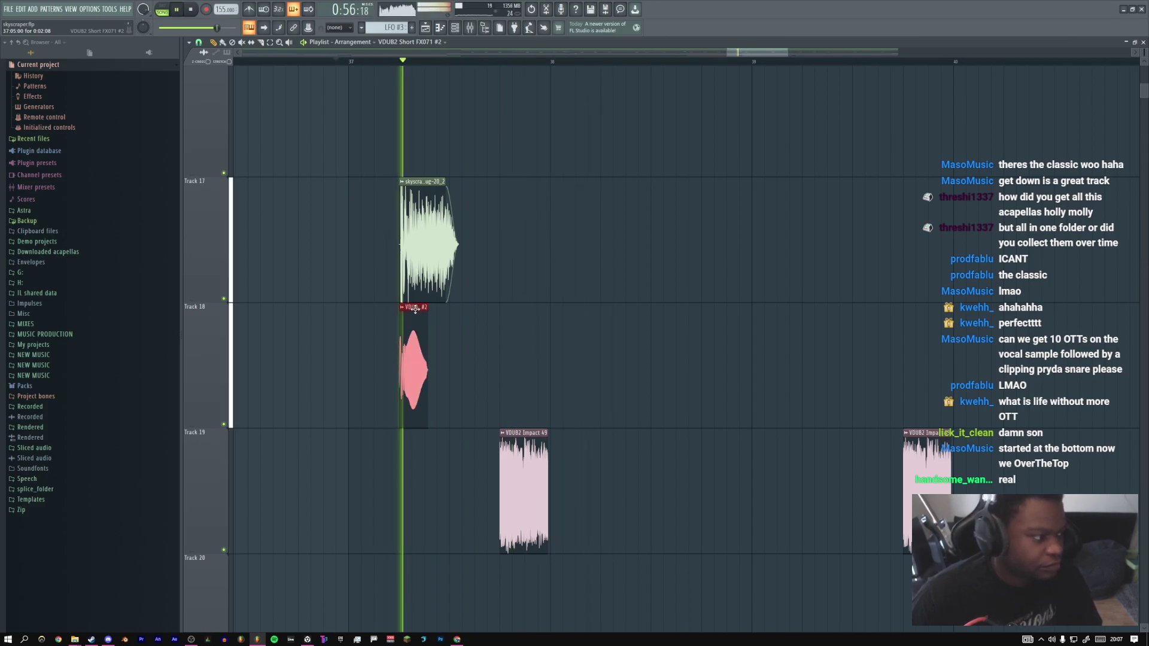
pyautogui.click(428, 267)
pyautogui.press('space')
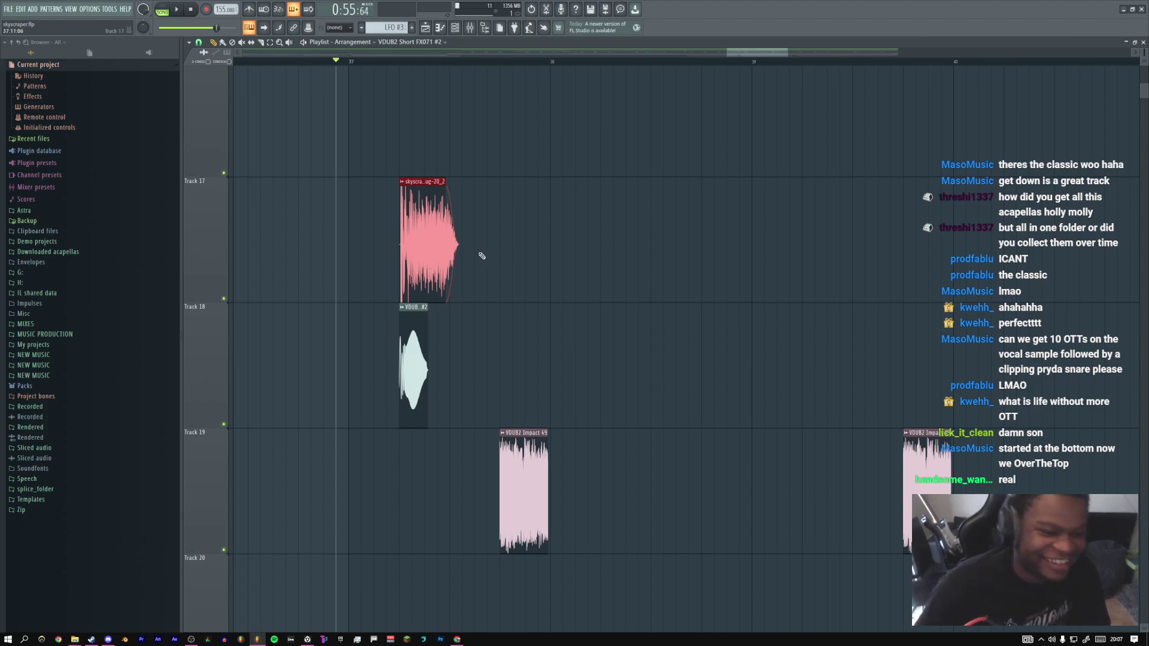
# Slip the audio inside the VDUB2 Short FX071 #2 clip, play the arrangement and return to the Draw tool
pyautogui.press('space')
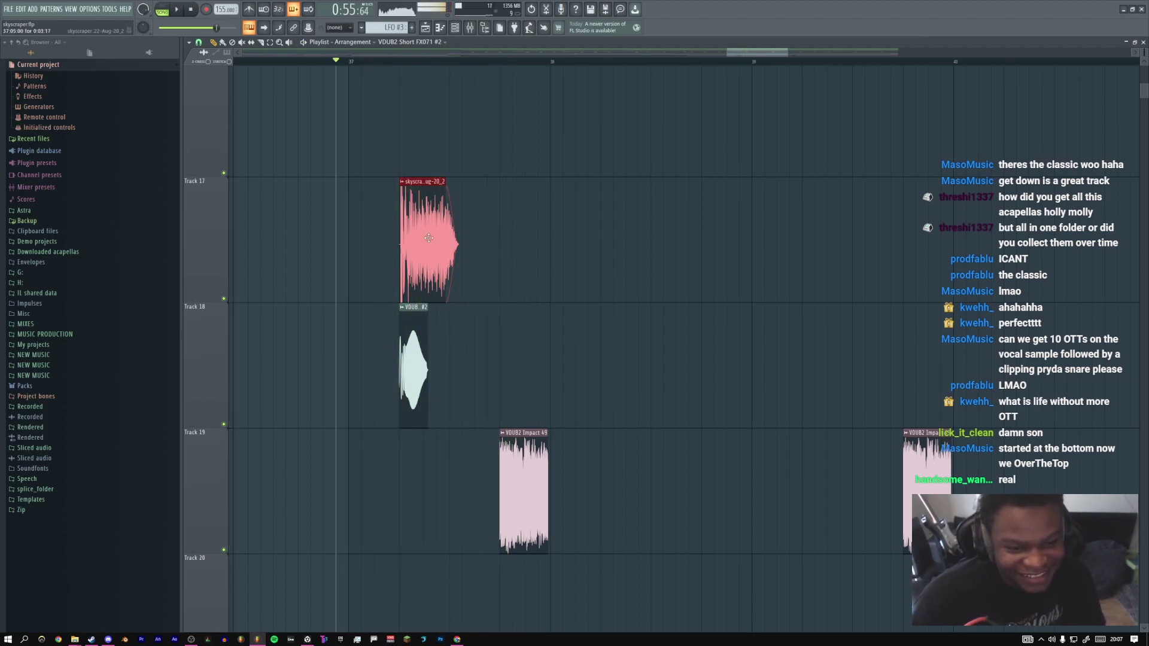
pyautogui.rightClick(482, 241)
pyautogui.click(495, 315)
pyautogui.click(468, 301)
pyautogui.rightClick(470, 299)
pyautogui.click(485, 311)
pyautogui.press('space')
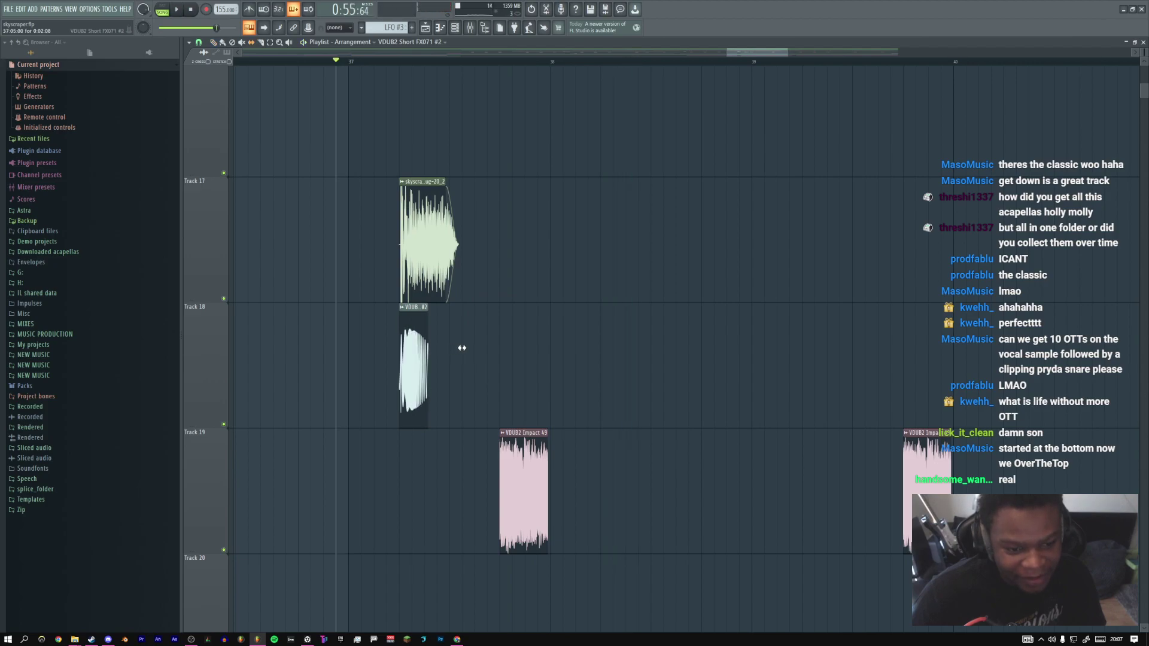
pyautogui.press('space')
pyautogui.rightClick(455, 326)
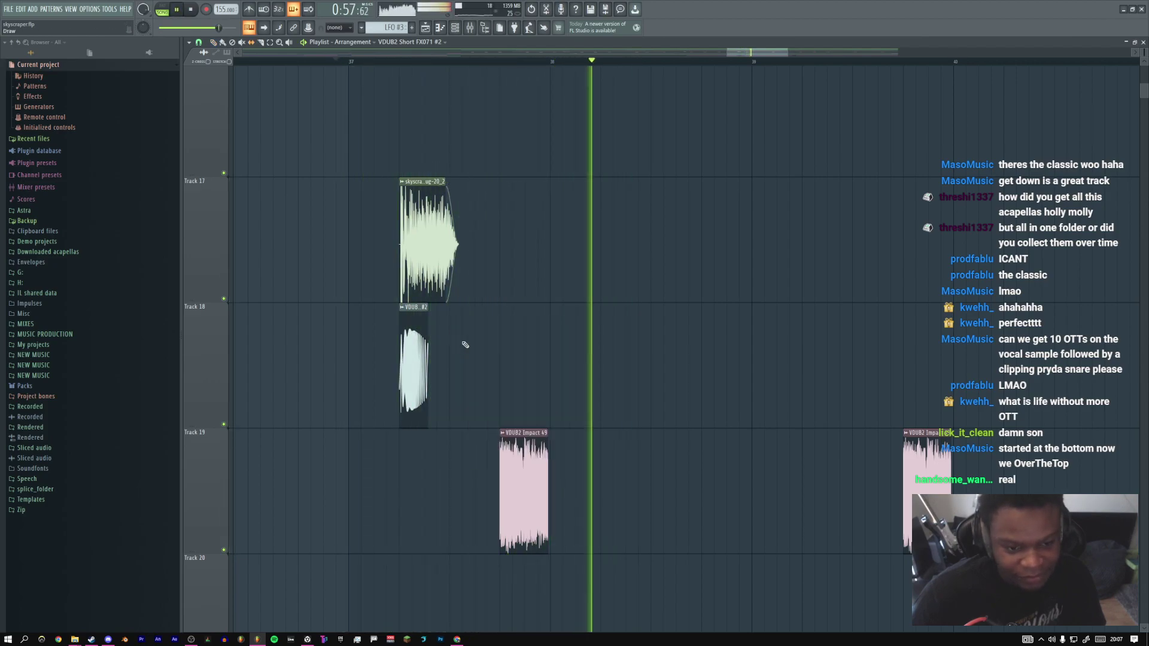
pyautogui.click(467, 341)
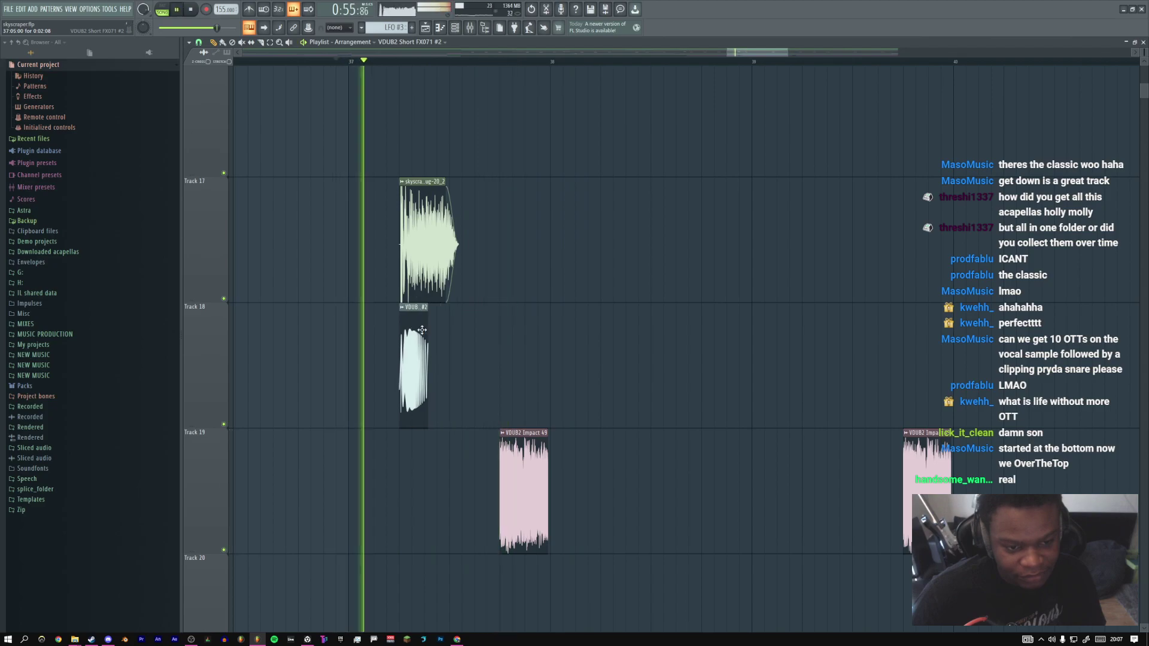
# Shorten the end of the resampled vocal clip on Track 17 slightly and play the arrangement
pyautogui.press('space')
pyautogui.press('space')
pyautogui.moveTo(447, 239); pyautogui.dragTo(443, 239)
pyautogui.press('space')
pyautogui.press('space')
pyautogui.press('space')
pyautogui.press('space')
# Set the resampled vocal clip's time-stretching mode to e2 speech and its pitch shift to about -461 cents
pyautogui.doubleClick(420, 227)
pyautogui.press('space')
pyautogui.moveTo(178, 129); pyautogui.dragTo(178, 131)
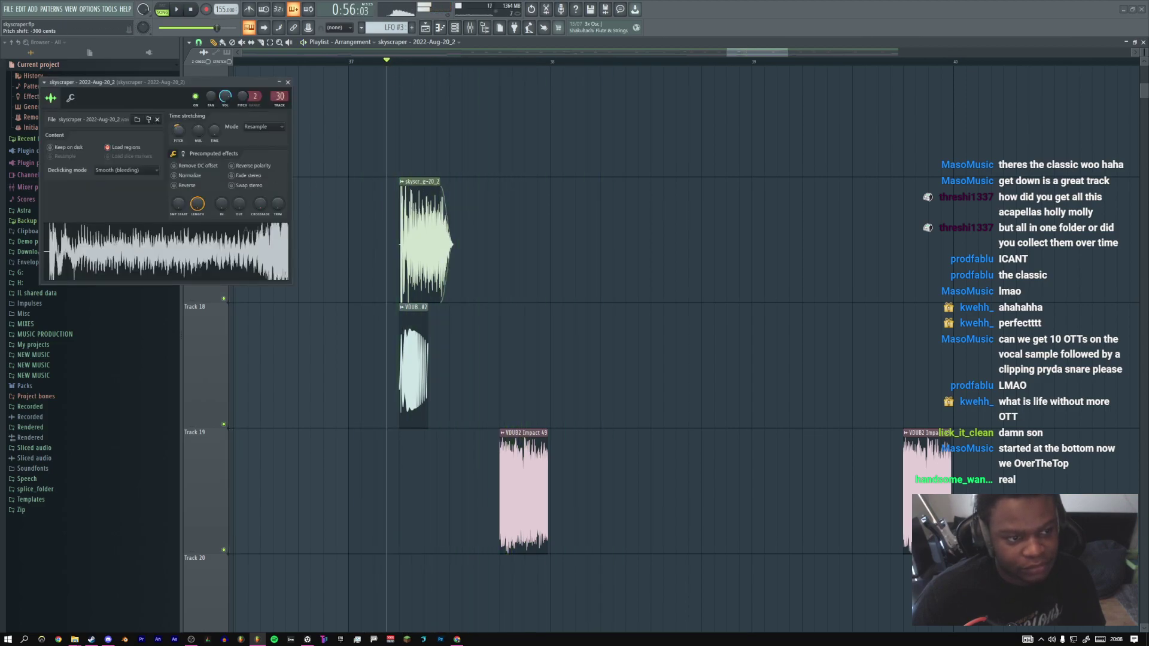
pyautogui.press('space')
pyautogui.click(264, 126)
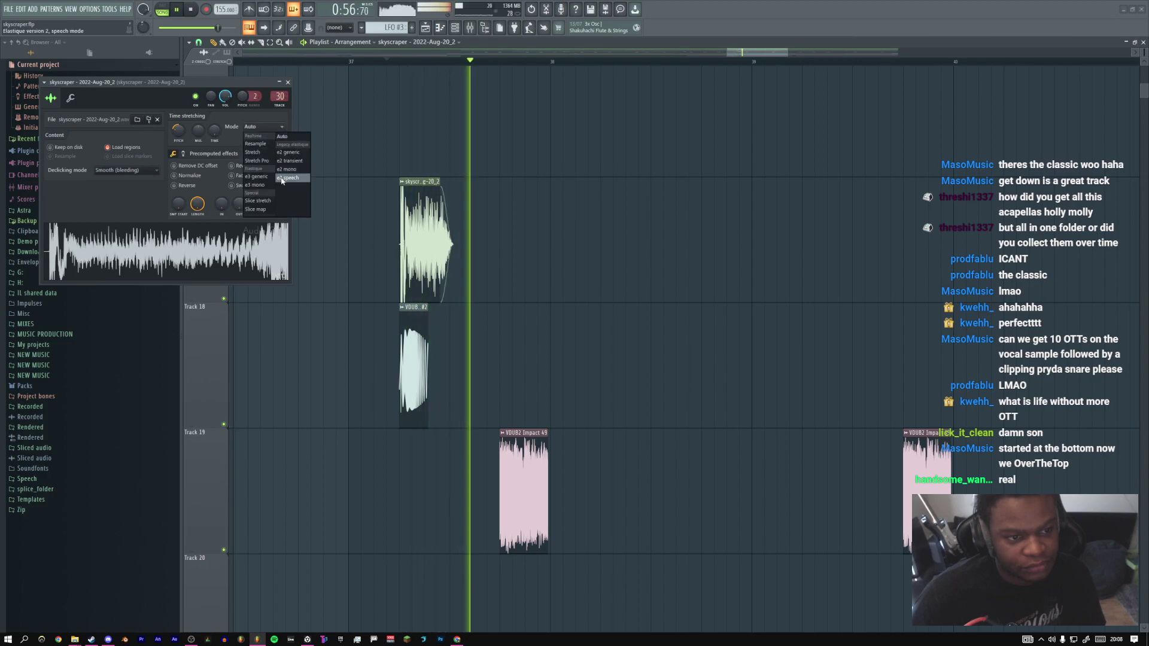
pyautogui.click(281, 178)
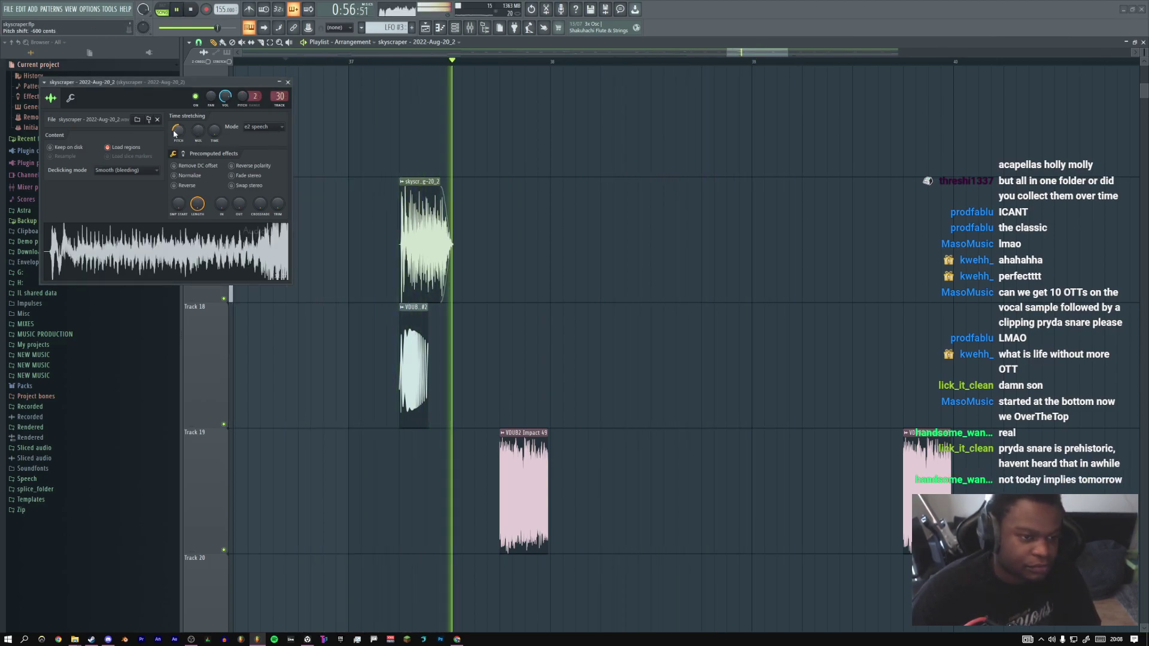
pyautogui.moveTo(174, 134); pyautogui.dragTo(173, 133)
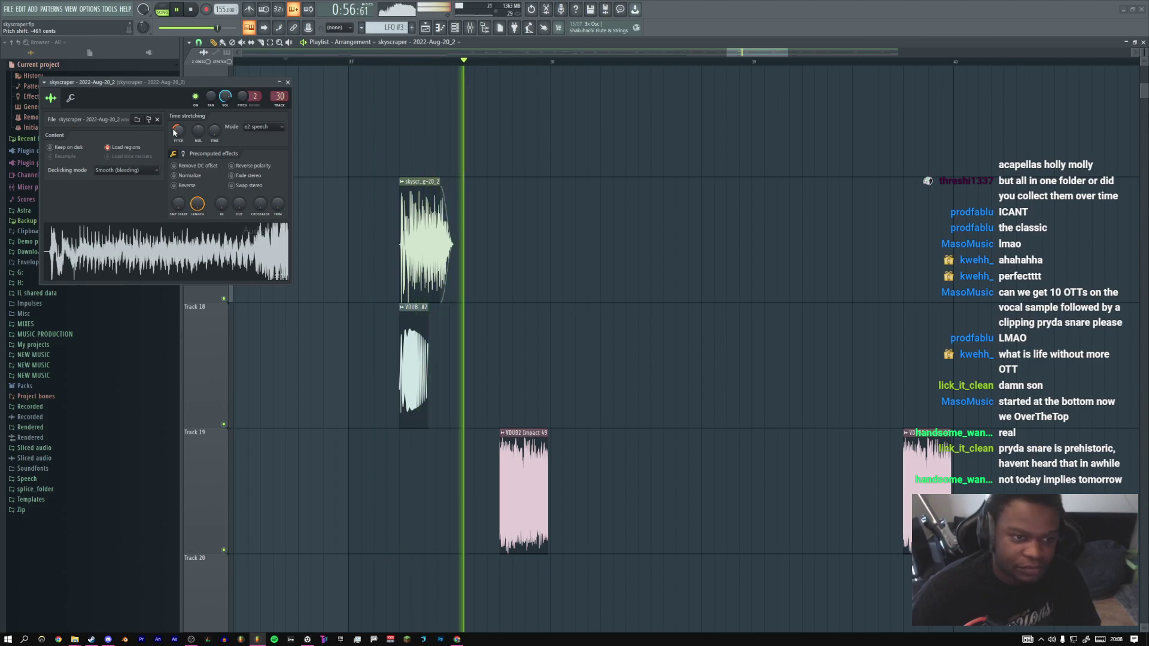
pyautogui.click(287, 83)
# Try lengthening the VDUB2 Short FX071 #2 clip on Track 18 and slipping its audio, then play the arrangement
pyautogui.moveTo(413, 333)
pyautogui.mouseDown()
pyautogui.moveTo(451, 321)
pyautogui.moveTo(457, 350)
pyautogui.moveTo(470, 346)
pyautogui.moveTo(413, 328)
pyautogui.moveTo(477, 321)
pyautogui.mouseUp()
pyautogui.rightClick(465, 331)
pyautogui.click(477, 405)
pyautogui.rightClick(468, 343)
pyautogui.click(480, 356)
pyautogui.press('space')
pyautogui.press('space')
pyautogui.press('space')
pyautogui.press('space')
pyautogui.press('space')
# Remove the VDUB2 Short FX071 #2 clip from Track 18 and locate its source sample in the browser
pyautogui.rightClick(426, 337)
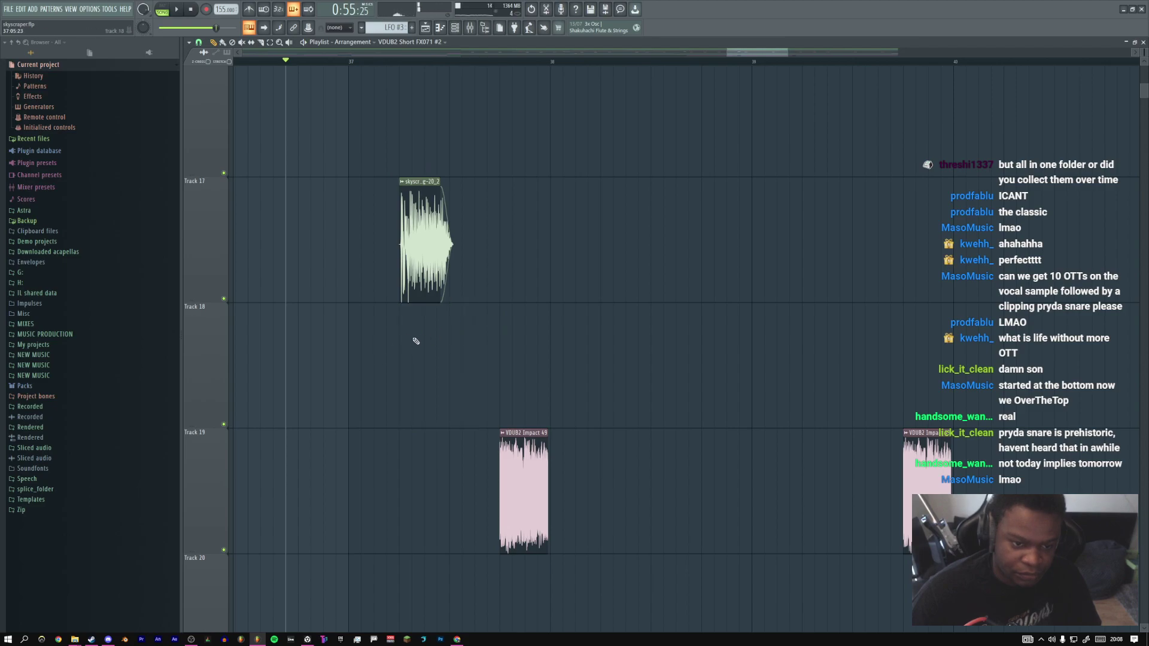
pyautogui.click(419, 335)
pyautogui.doubleClick(420, 332)
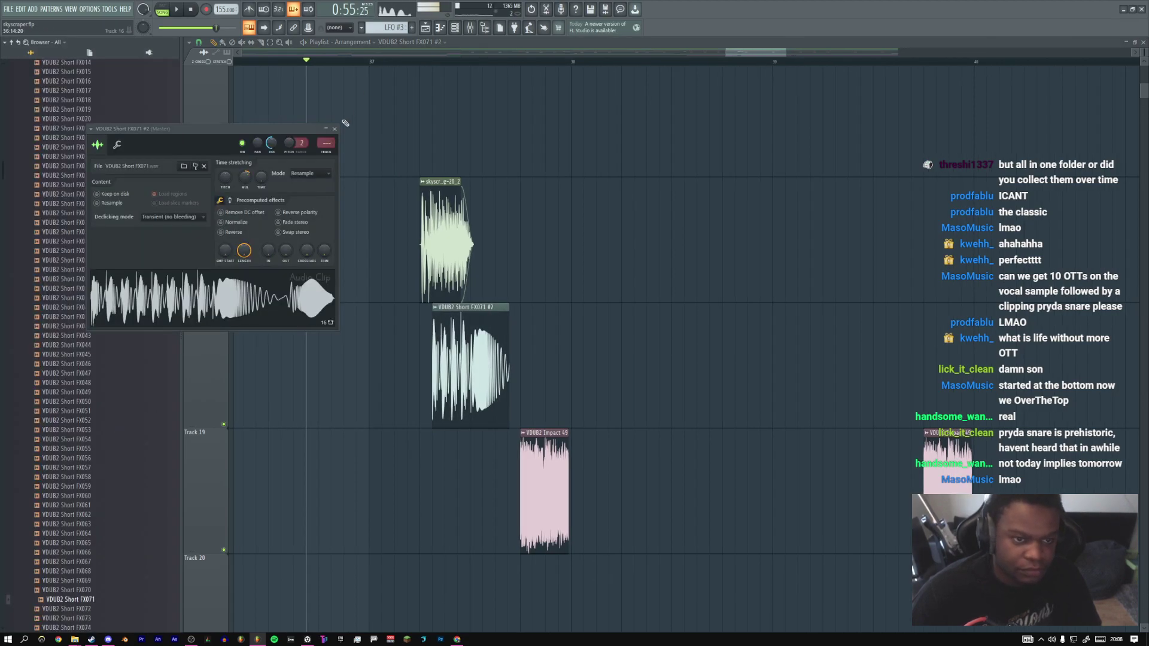
pyautogui.click(335, 129)
# Audition the VDUB2 Short FX samples and place VDUB2 Short FX156 on Track 18 at 37:05:00 below the vocal chop
pyautogui.scroll(-3, 360, 359)
pyautogui.scroll(-10, 75, 376)
pyautogui.scroll(-4, 78, 376)
pyautogui.scroll(3, 491, 345)
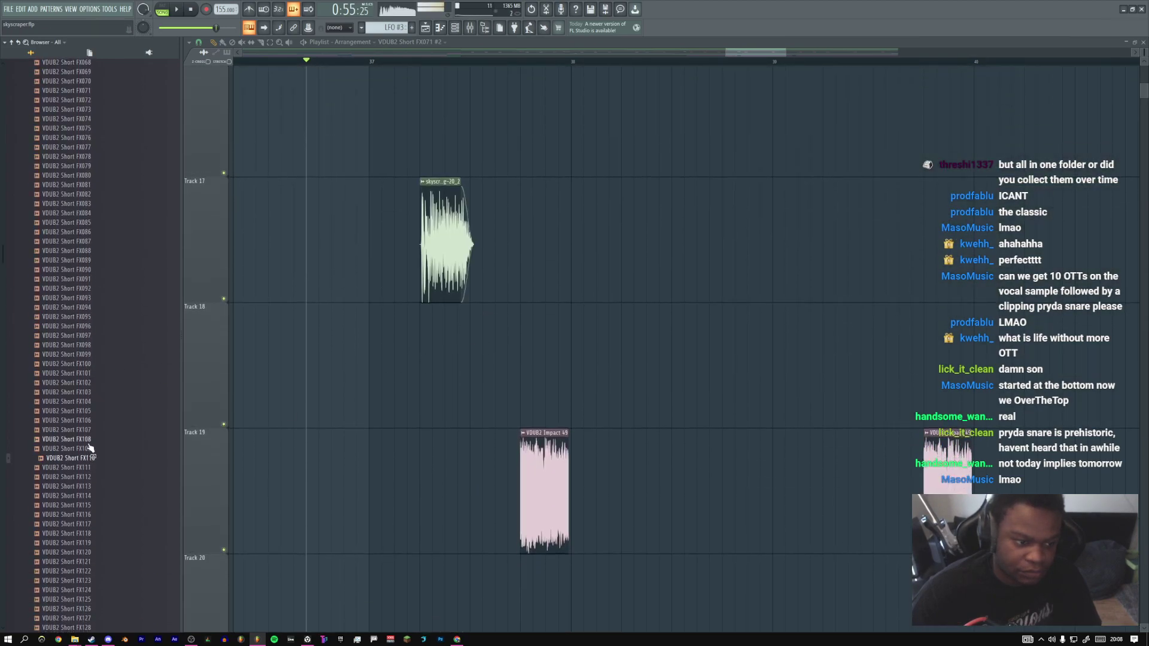
pyautogui.scroll(-2, 84, 455)
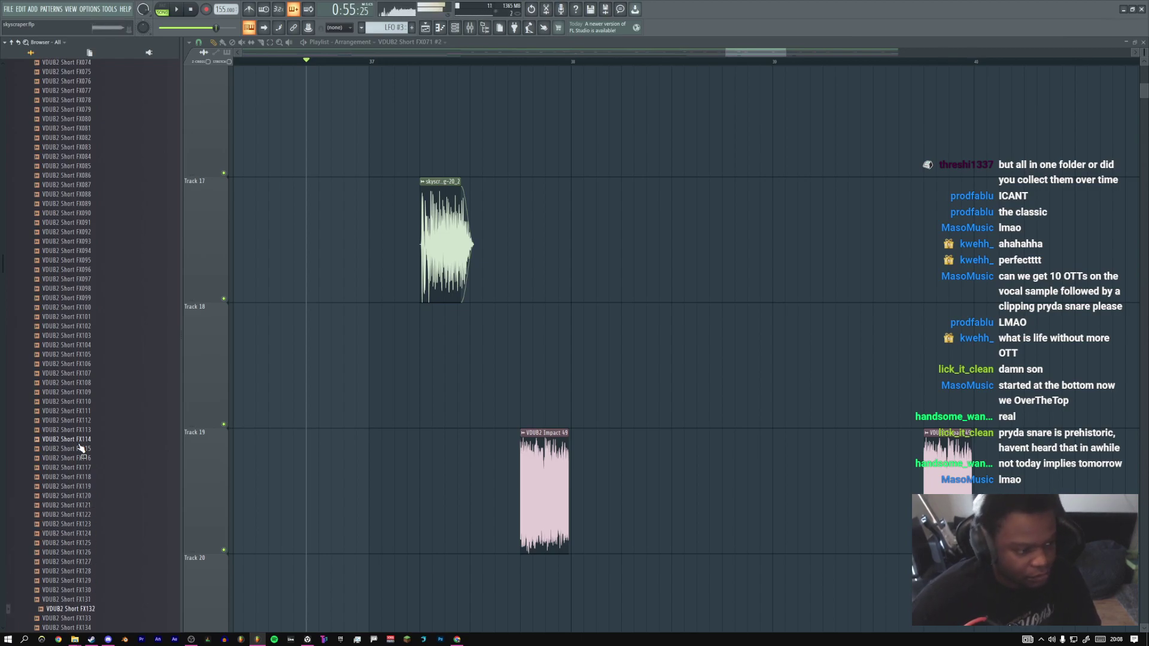
pyautogui.scroll(-3, 81, 449)
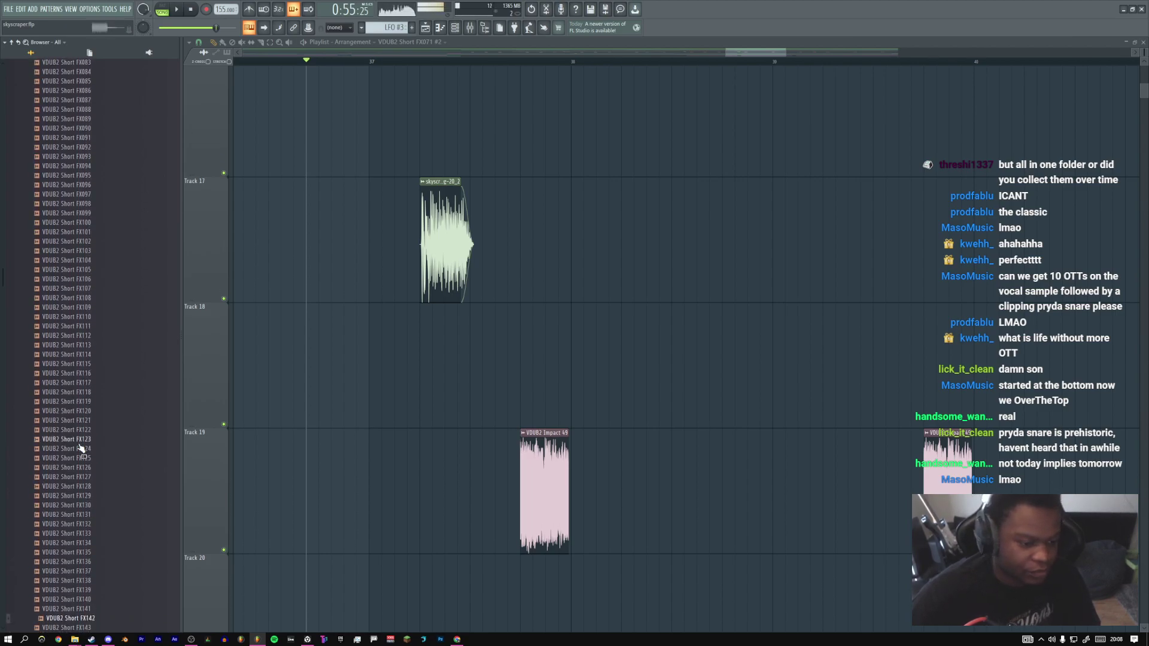
pyautogui.scroll(-2, 81, 448)
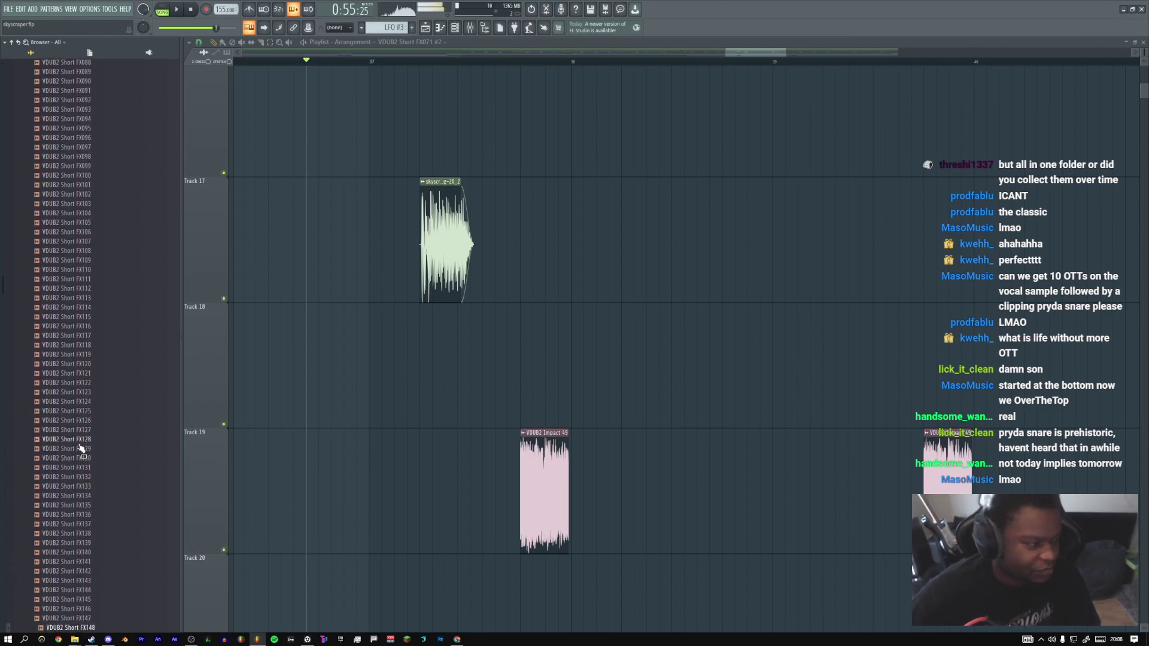
pyautogui.scroll(-2, 81, 449)
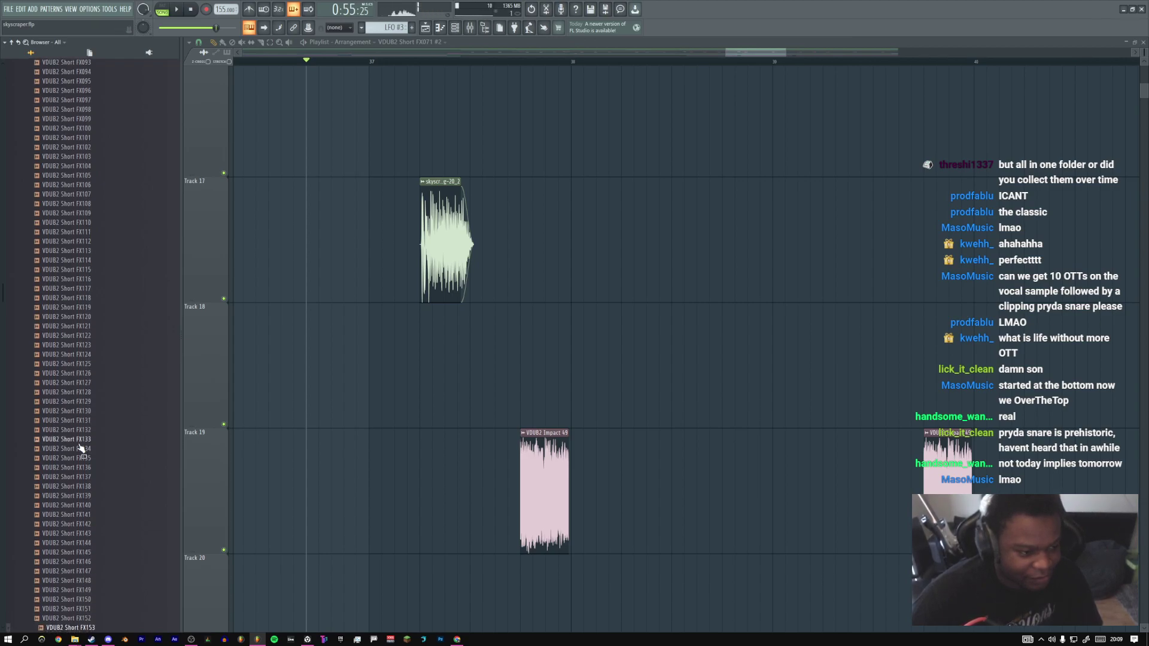
pyautogui.scroll(-2, 81, 449)
pyautogui.scroll(-1, 81, 449)
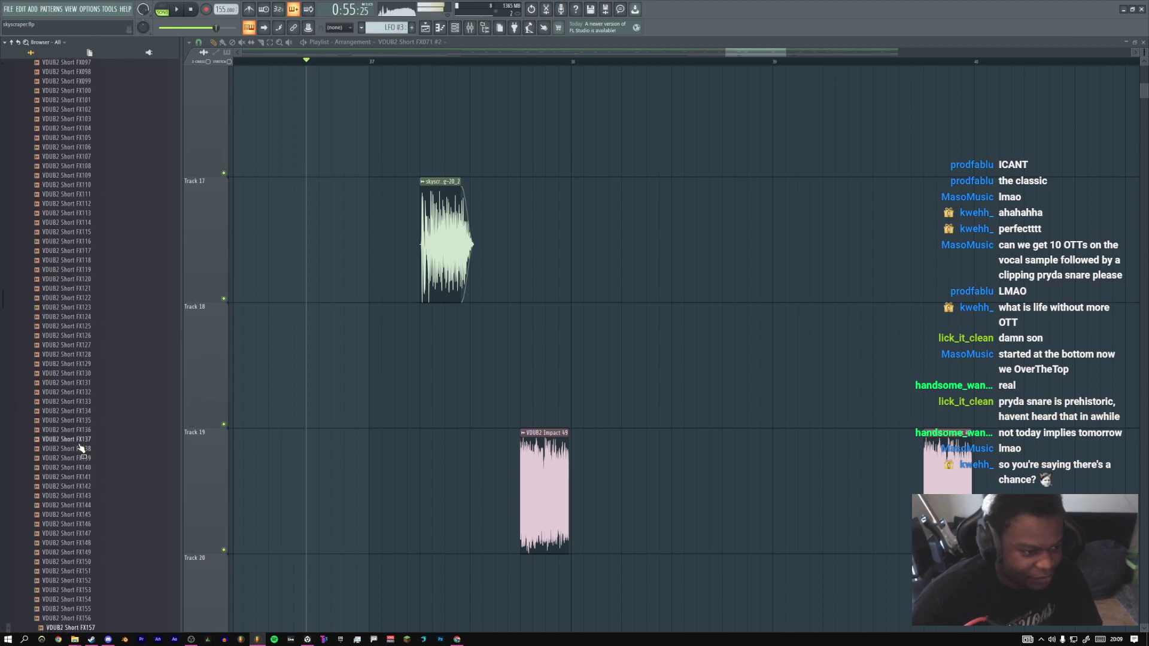
pyautogui.scroll(-2, 81, 449)
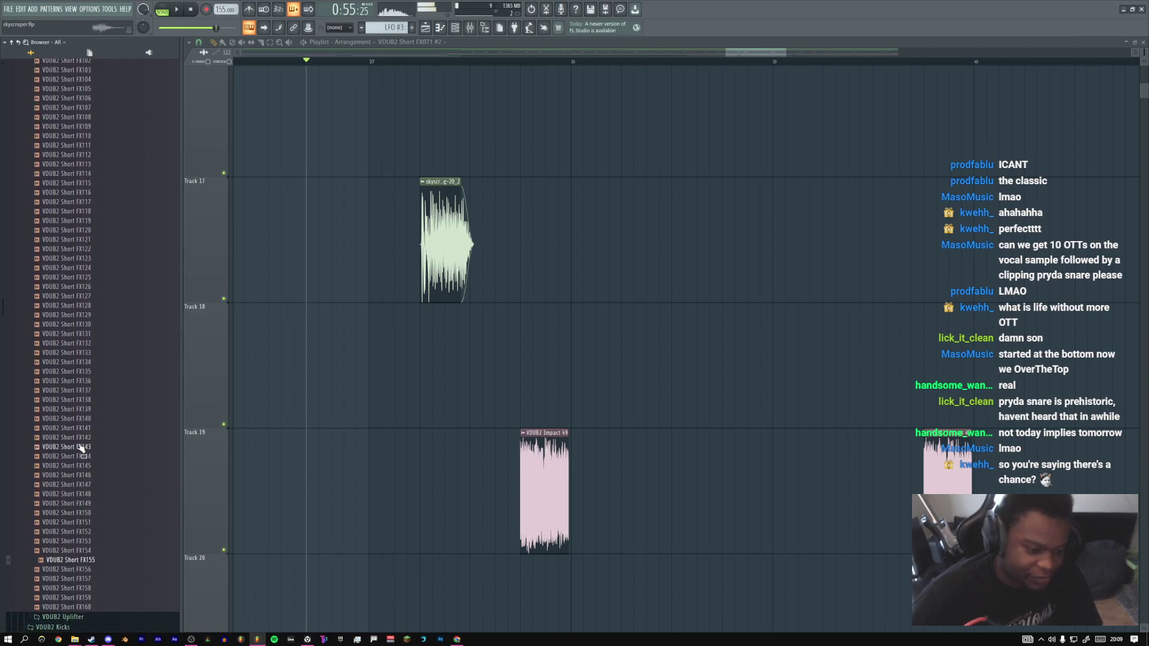
pyautogui.press('Down')
pyautogui.press('Down')
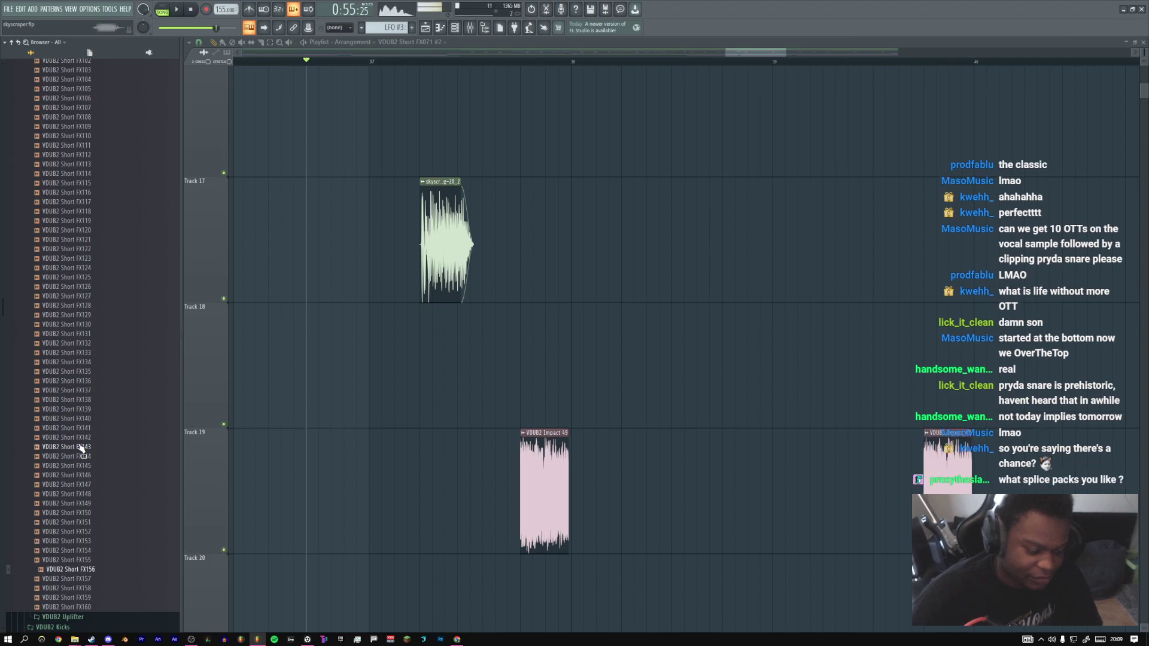
pyautogui.moveTo(90, 569); pyautogui.dragTo(442, 353)
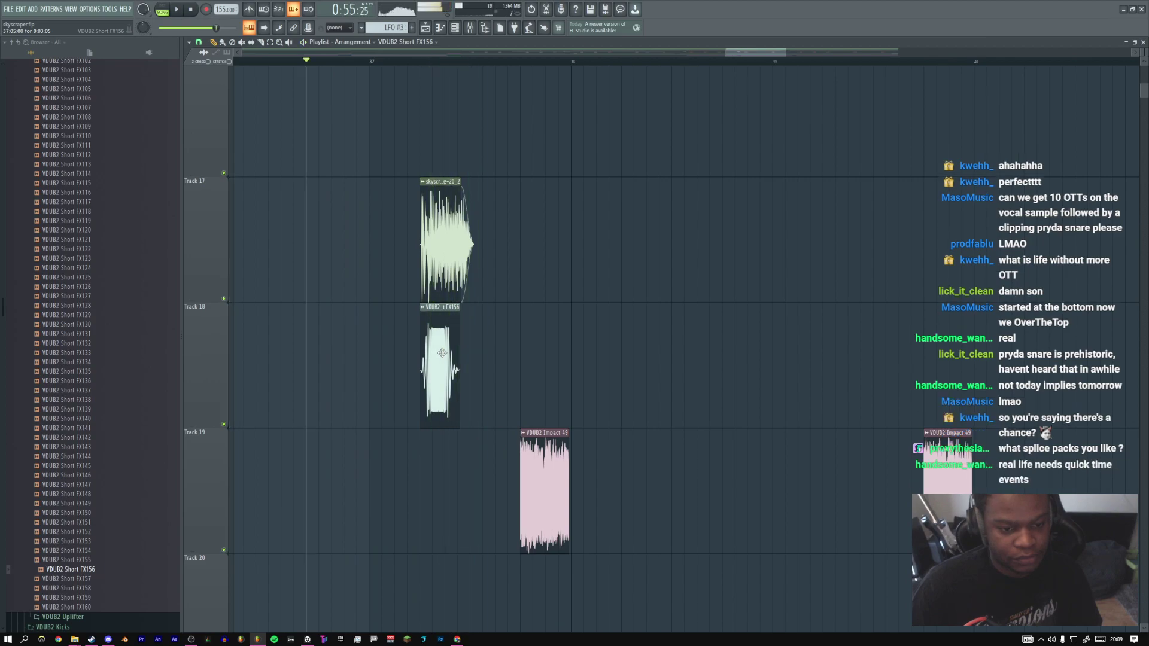
# Stretch the VDUB2 Short FX156 clip to about 179% and shift it slightly ahead of the vocal chop
pyautogui.doubleClick(441, 353)
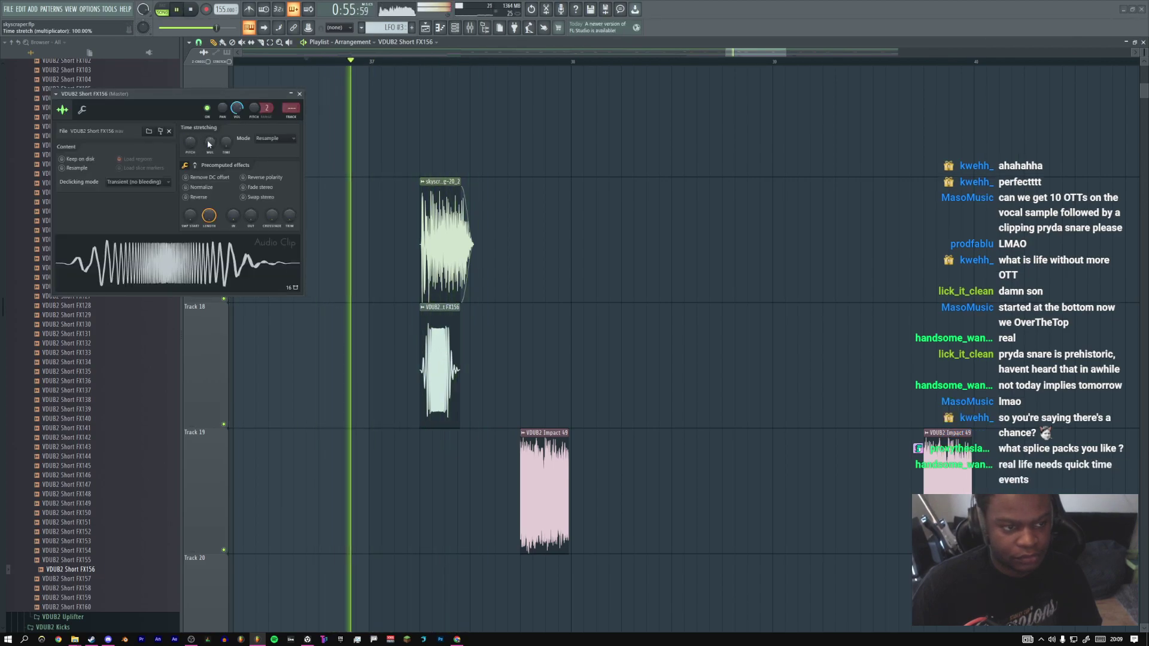
pyautogui.moveTo(208, 143); pyautogui.dragTo(208, 136)
pyautogui.moveTo(438, 335); pyautogui.dragTo(435, 335)
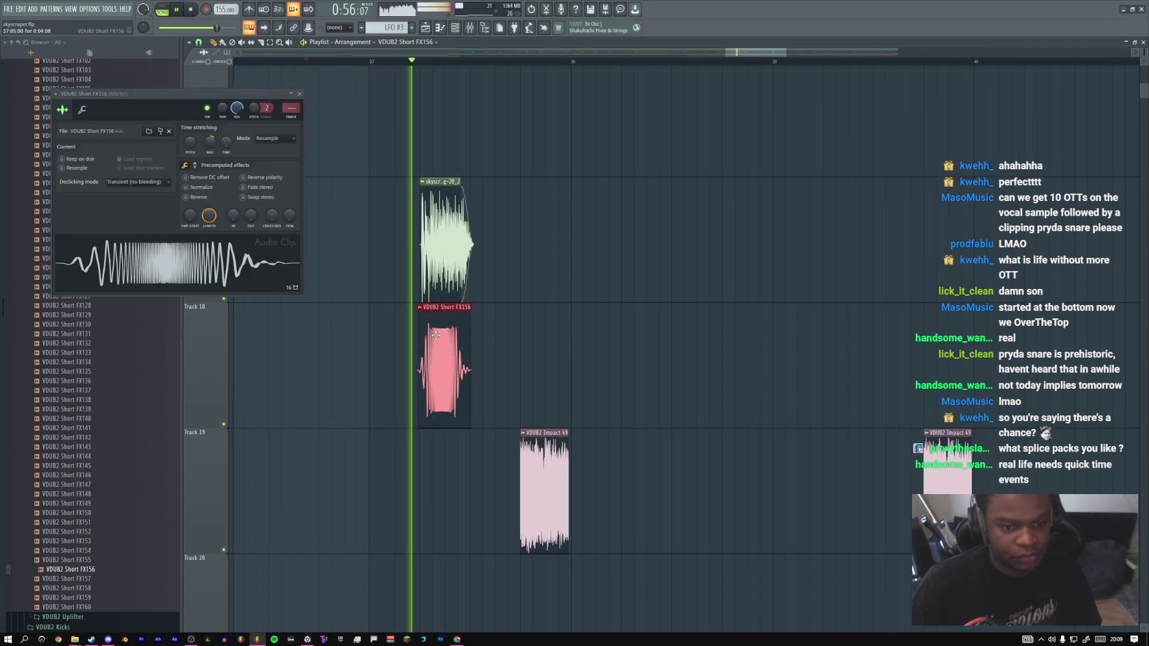
pyautogui.moveTo(208, 144); pyautogui.dragTo(208, 139)
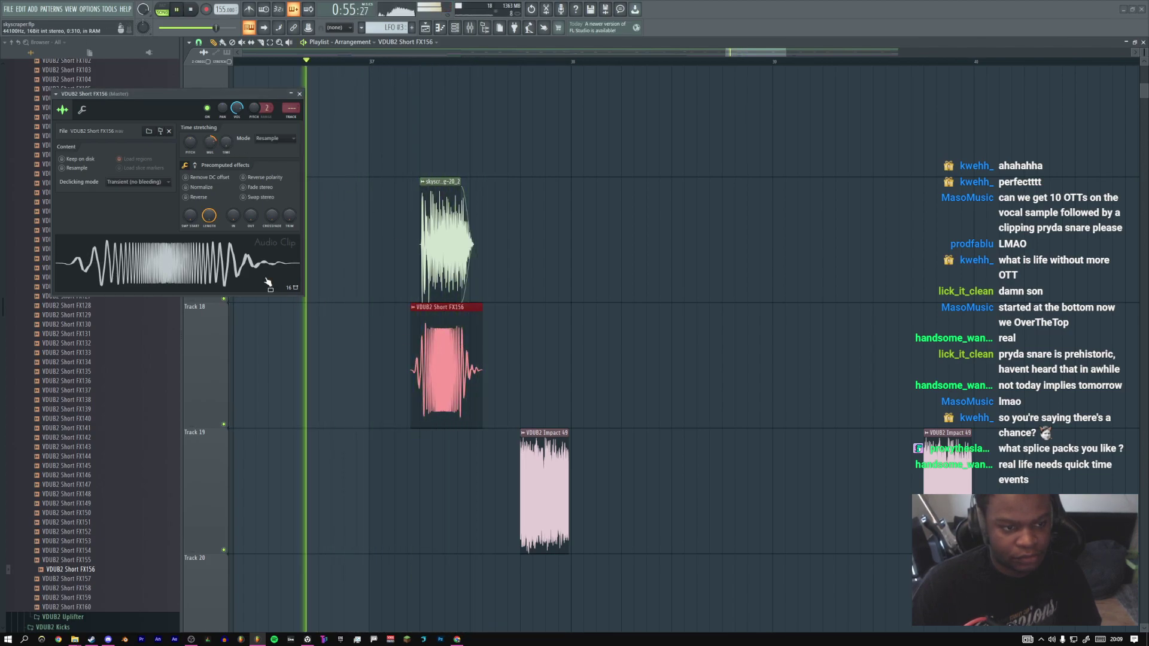
# Set the VDUB2 Short FX156 clip's declicking mode to Smooth (bleeding) and play the arrangement
pyautogui.click(129, 181)
pyautogui.click(132, 226)
pyautogui.press('space')
pyautogui.press('space')
# Shorten the end of the VDUB2 Short FX156 clip, undo the trial trim of its start and close its settings
pyautogui.moveTo(481, 324); pyautogui.dragTo(464, 326)
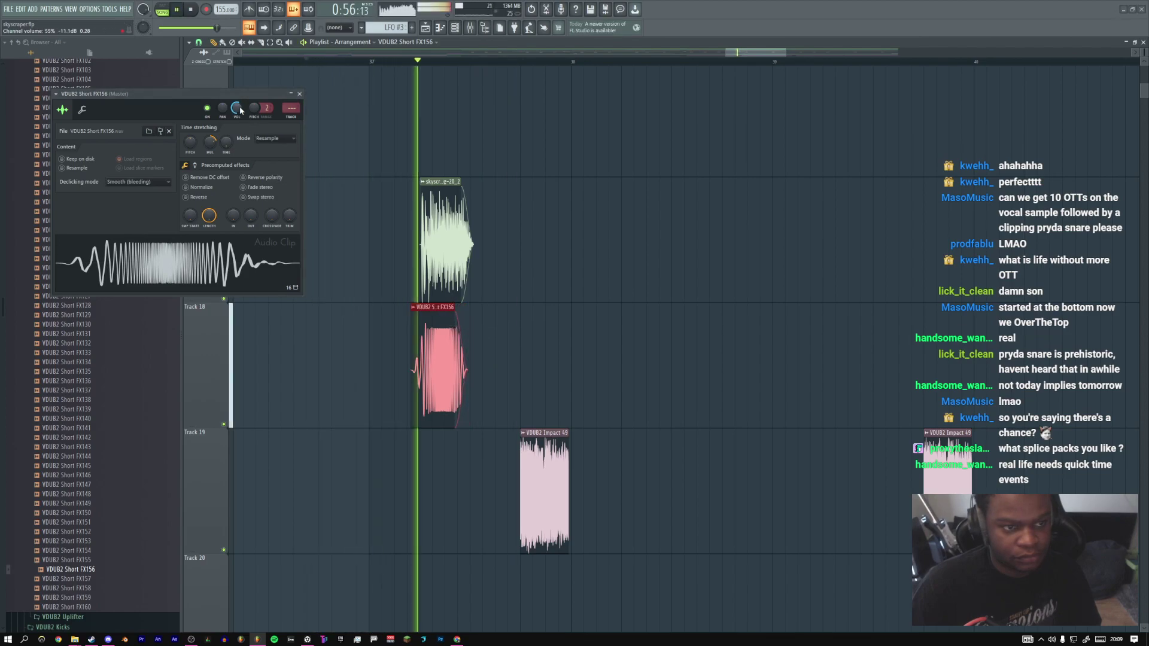
pyautogui.moveTo(412, 322); pyautogui.dragTo(425, 322)
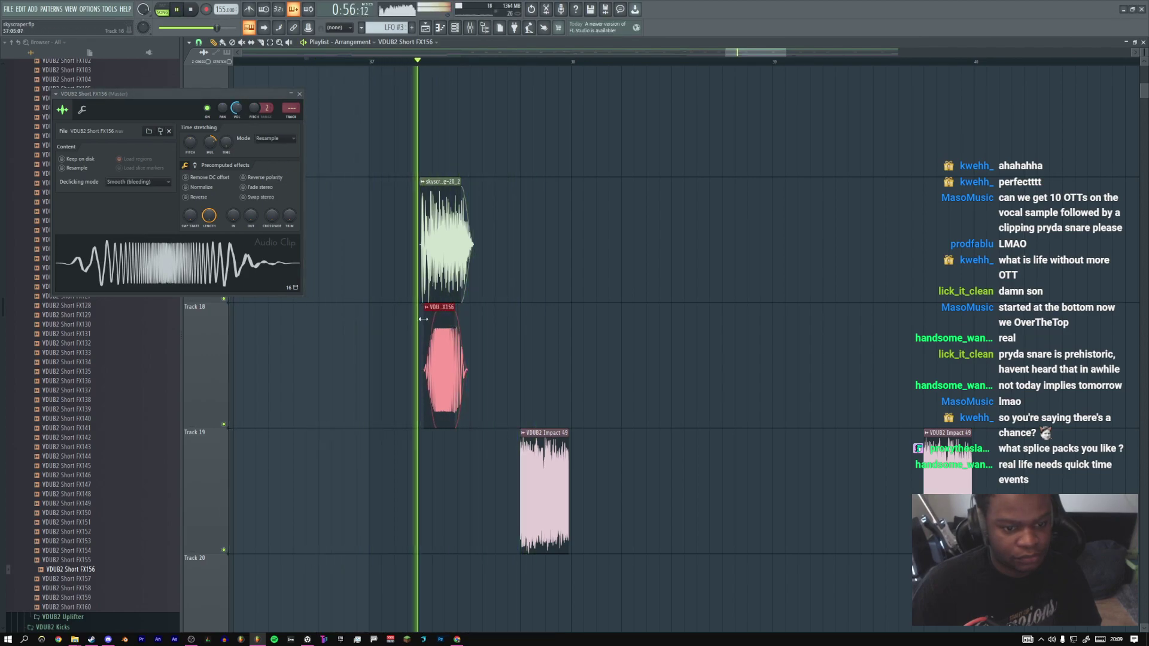
pyautogui.hotkey('ctrl', 'z')
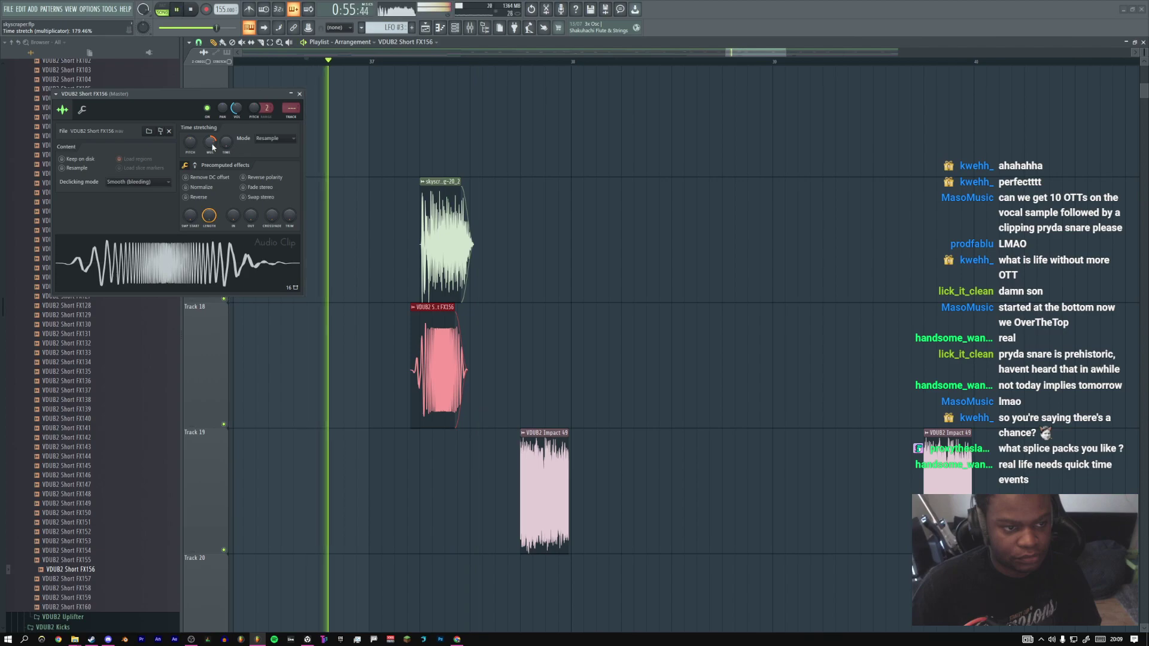
pyautogui.click(300, 94)
pyautogui.scroll(5, 330, 102)
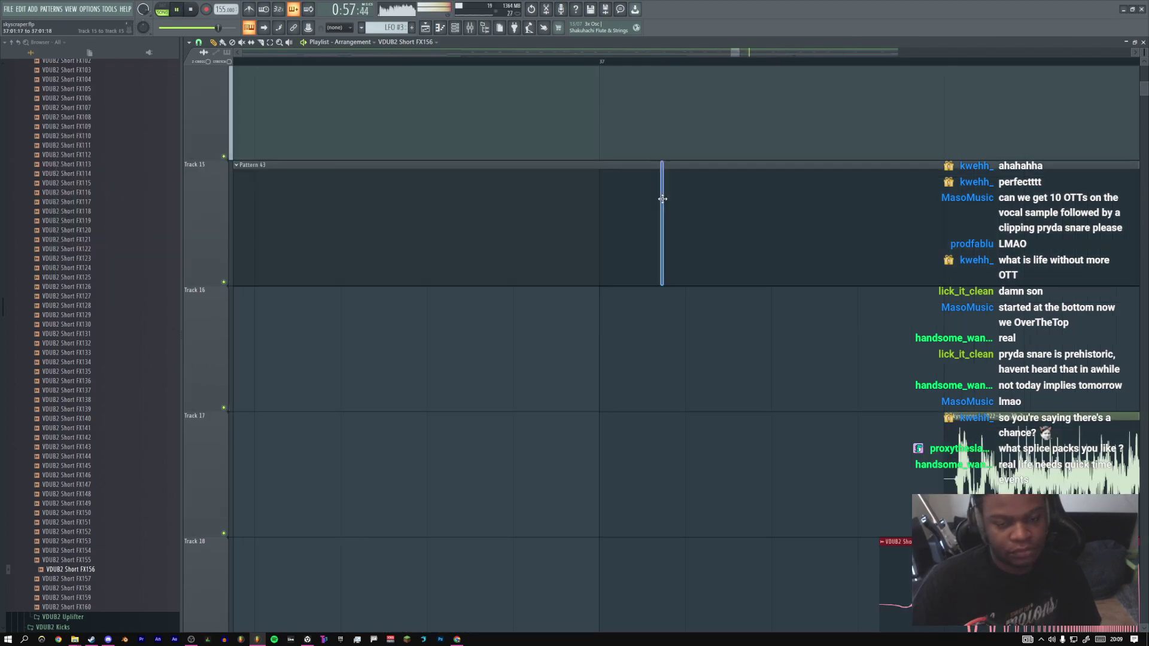
# Rewind to the start of the arrangement and play it through with all tracks in view
pyautogui.keyDown('ctrl'); pyautogui.rightClick(665, 202); pyautogui.keyUp('ctrl')
pyautogui.press('space')
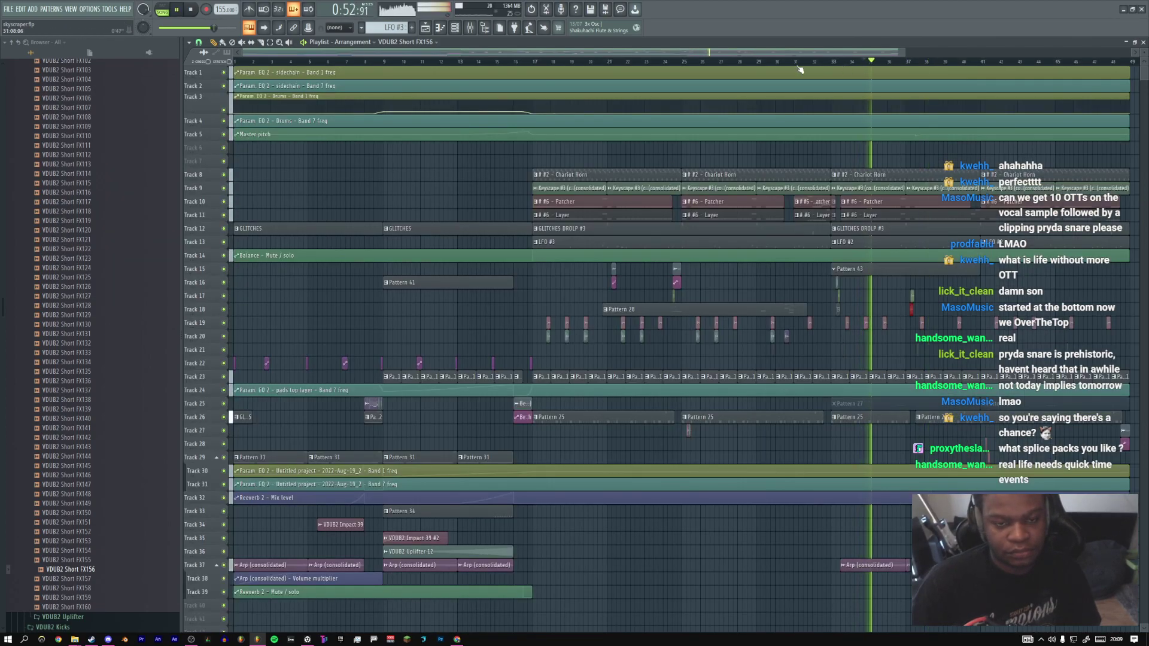
pyautogui.click(190, 10)
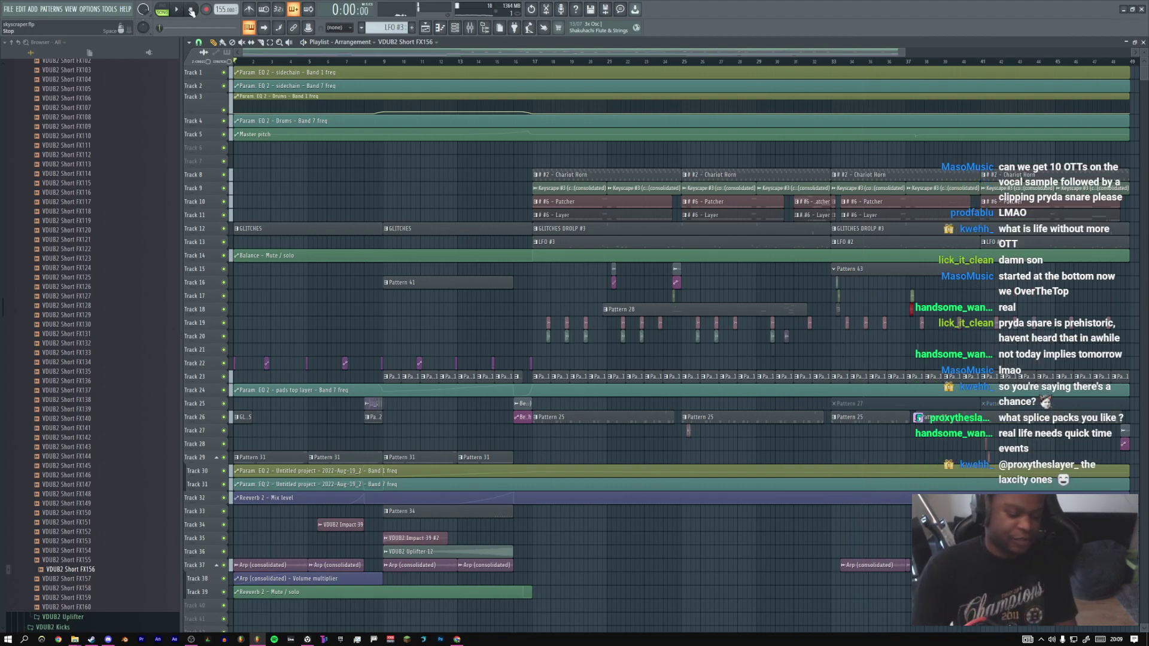
pyautogui.press('space')
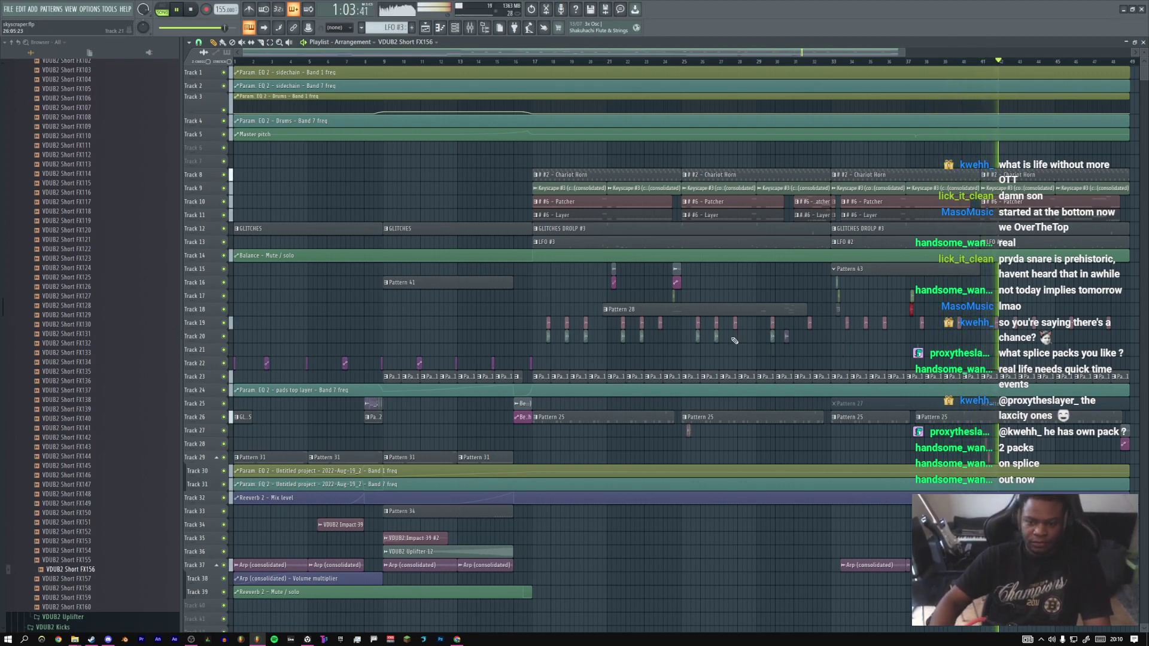
# Open the vocal chop clip's sample settings on Track 17 during playback and close them without changing anything
pyautogui.keyDown('ctrl'); pyautogui.rightClick(878, 290); pyautogui.keyUp('ctrl')
pyautogui.doubleClick(925, 335)
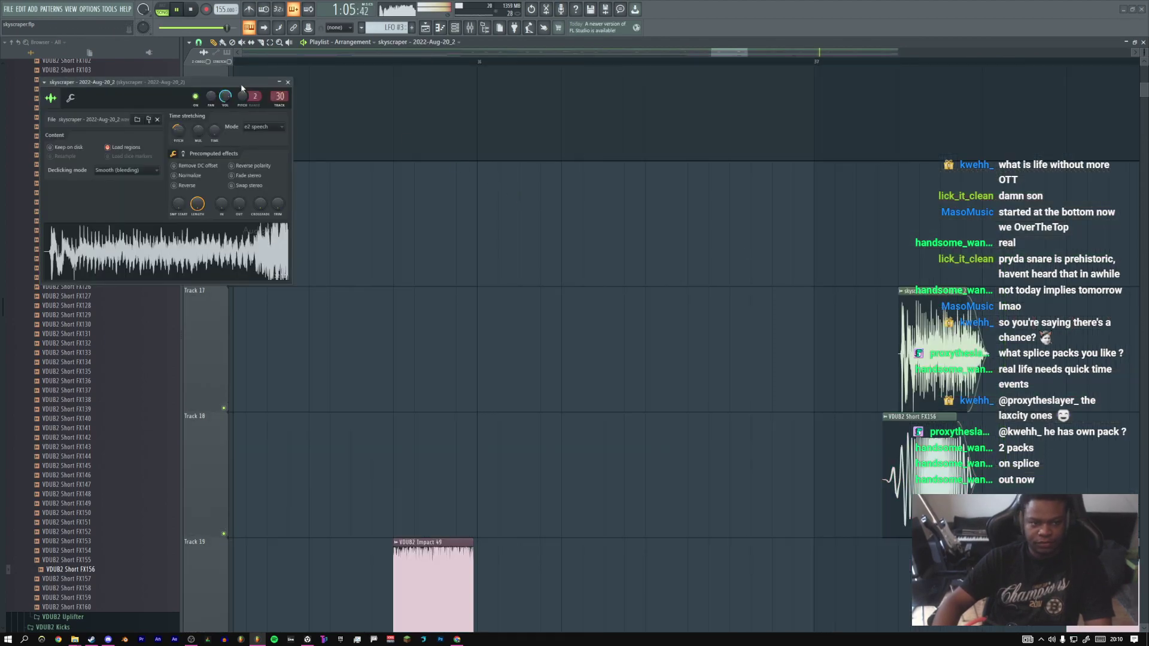
pyautogui.keyDown('ctrl'); pyautogui.rightClick(667, 117); pyautogui.keyUp('ctrl')
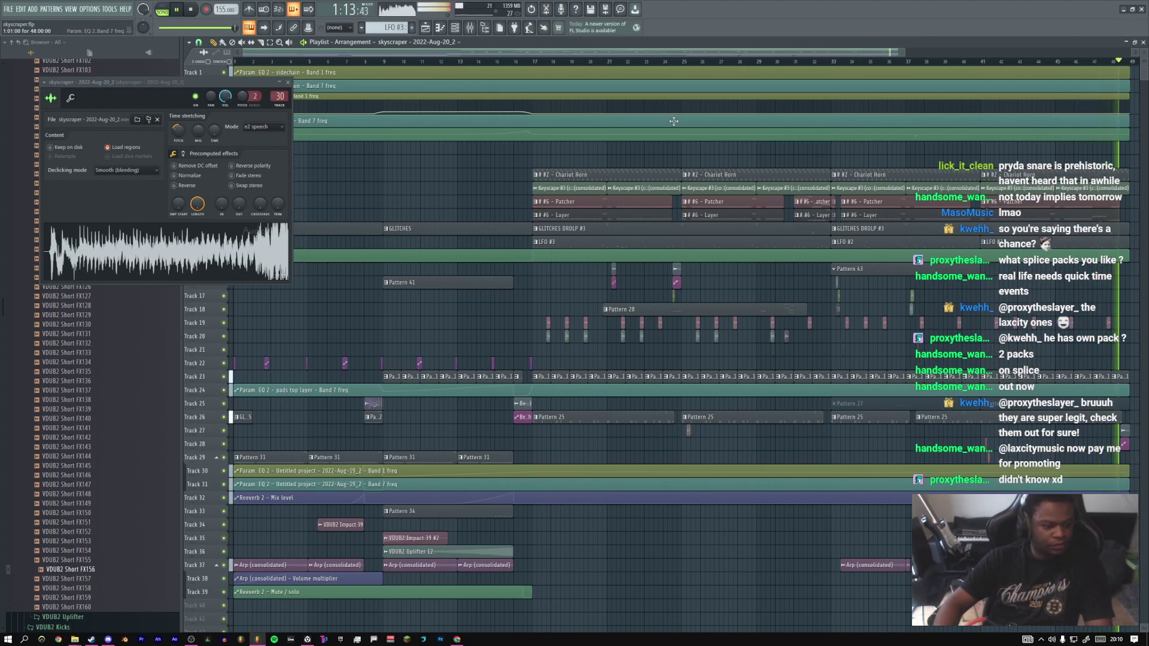
pyautogui.click(288, 83)
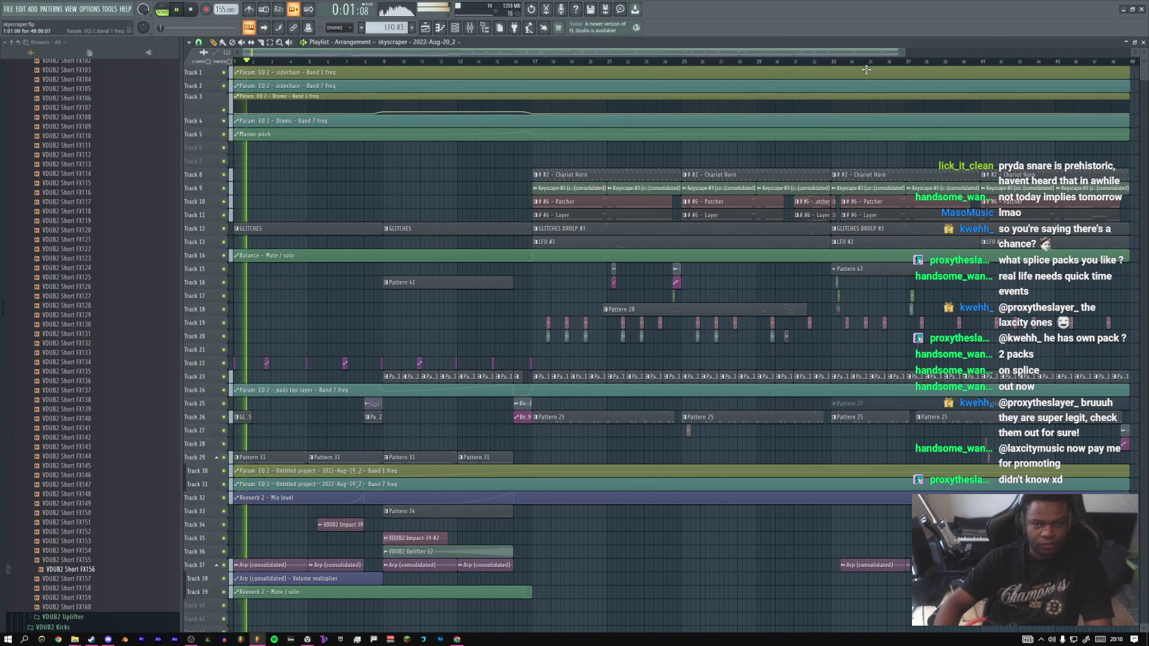
# Play the arrangement from about bar 16, with the full song length and all tracks in view
pyautogui.moveTo(904, 53); pyautogui.dragTo(1073, 53)
pyautogui.moveTo(1144, 53); pyautogui.dragTo(1143, 41)
pyautogui.click(461, 62)
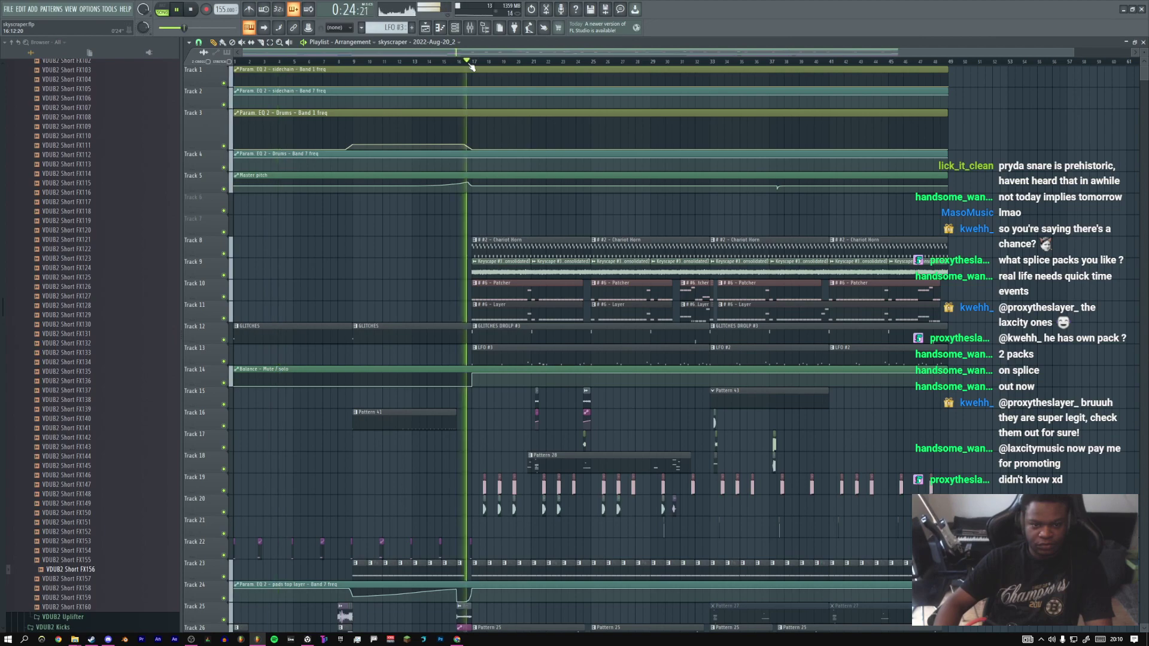
pyautogui.press('space')
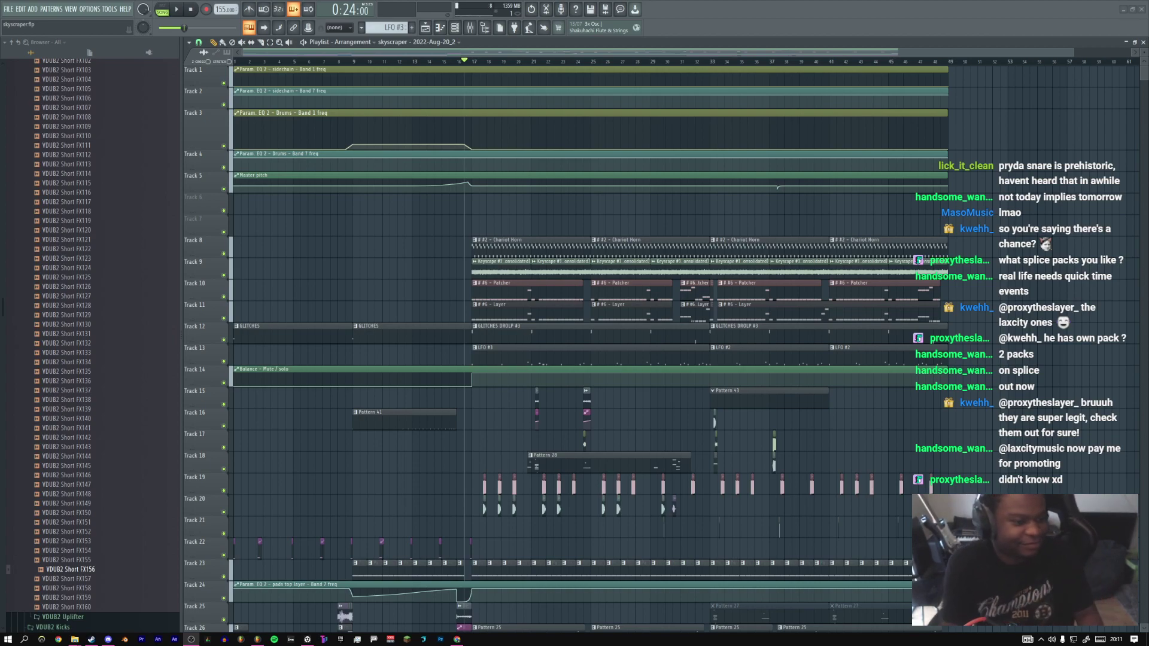
pyautogui.press('space')
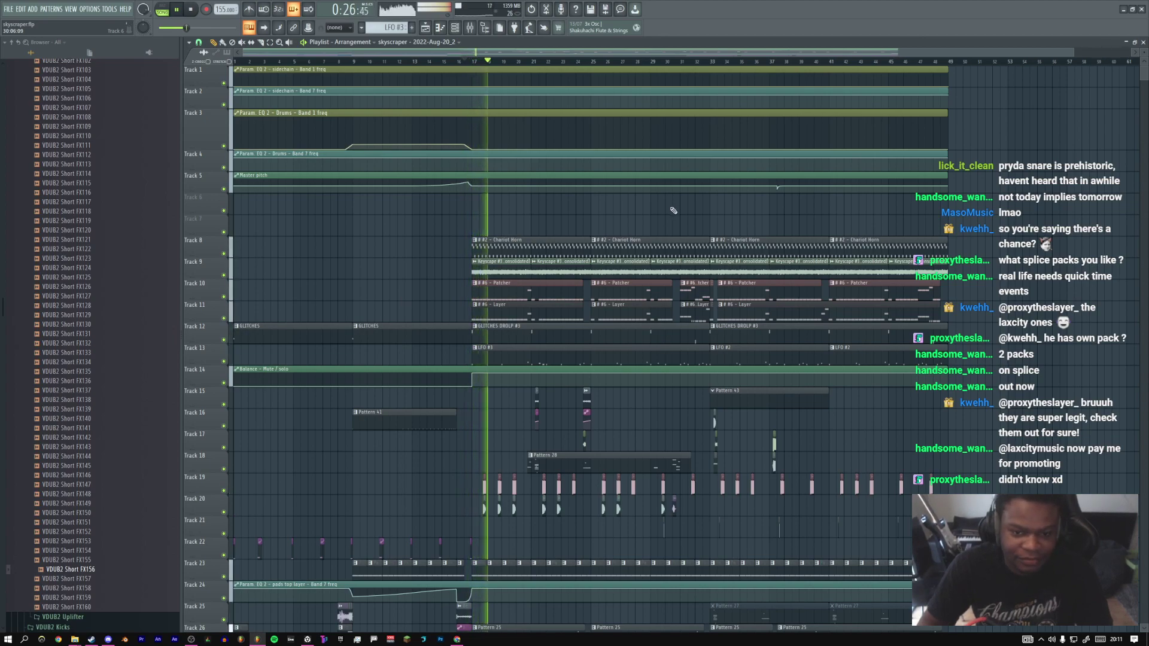
pyautogui.scroll(-2, 509, 237)
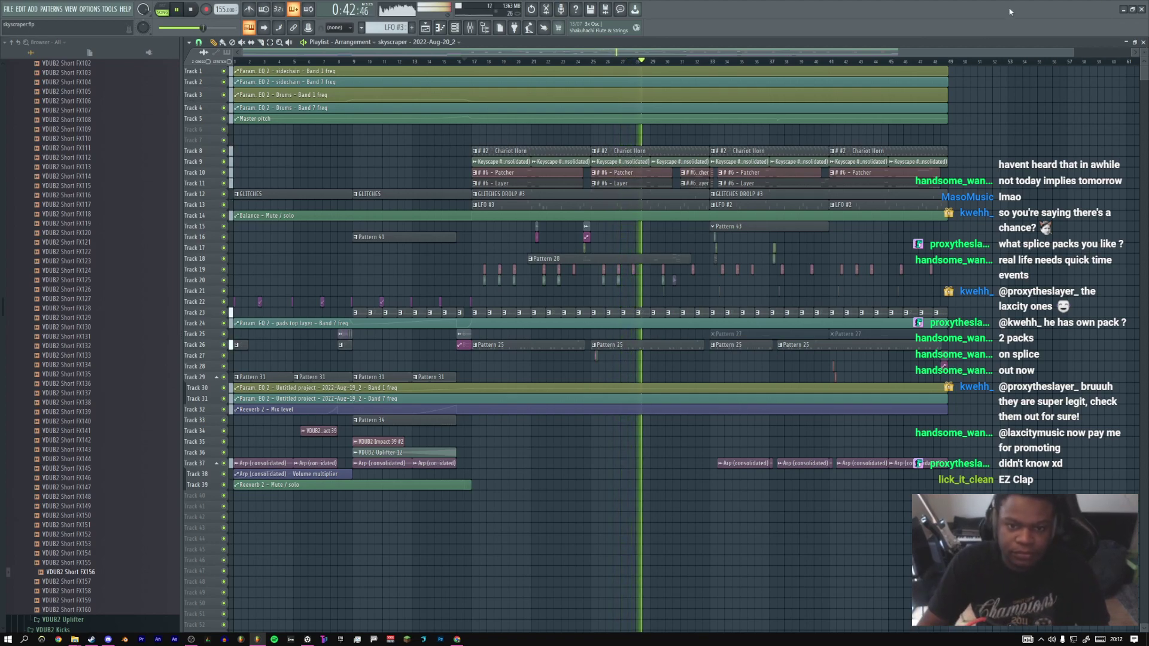
# Replay the section from about bar 26, inspect the LFO #3 pattern on Track 13 and return to the arrangement
pyautogui.click(617, 61)
pyautogui.click(613, 61)
pyautogui.doubleClick(619, 206)
pyautogui.rightClick(259, 302)
pyautogui.press('space')
pyautogui.press('space')
pyautogui.click(426, 28)
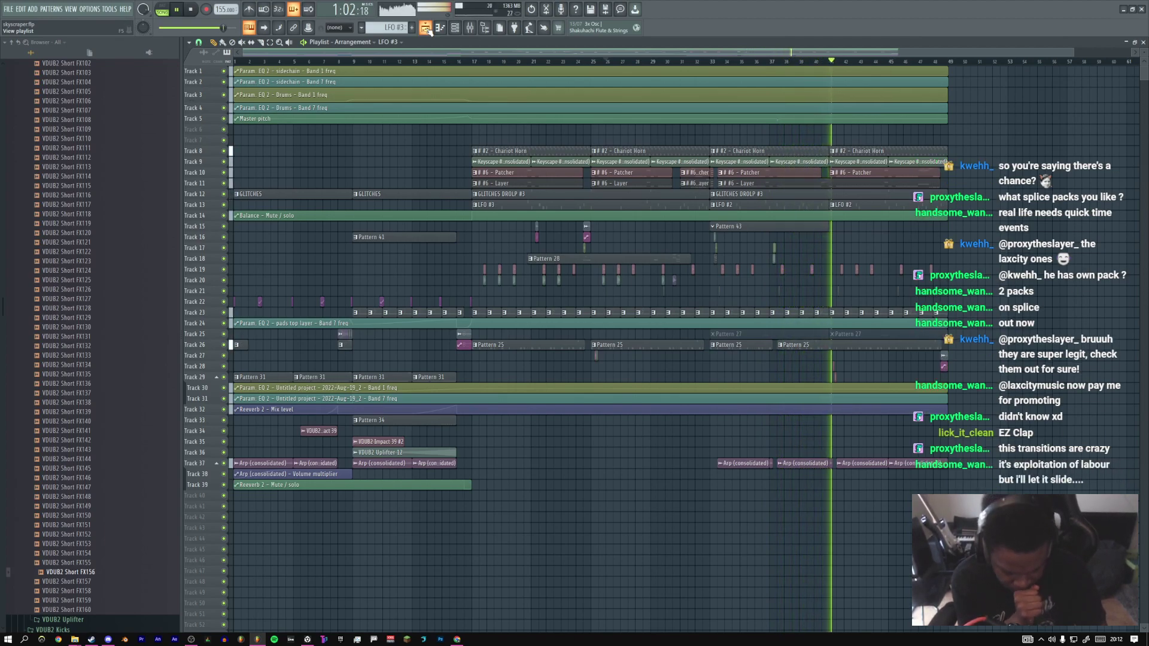
# Create a new empty pattern and place it on Track 18 at 40:09:00 for half a bar
pyautogui.click(804, 61)
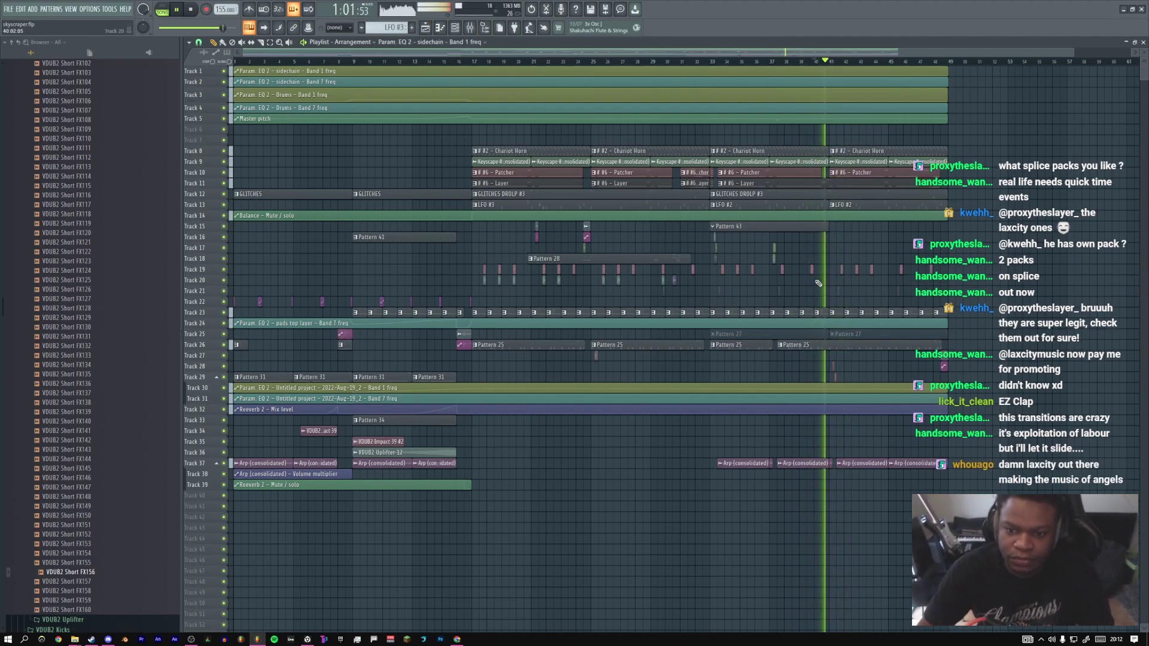
pyautogui.press('F4')
pyautogui.press('Return')
pyautogui.click(820, 259)
pyautogui.press('space')
pyautogui.moveTo(823, 259); pyautogui.dragTo(831, 258)
pyautogui.keyDown('ctrl'); pyautogui.rightClick(831, 259); pyautogui.keyUp('ctrl')
pyautogui.moveTo(751, 317); pyautogui.dragTo(580, 319)
pyautogui.press('space')
# Show all channels in the channel rack and open the BOMBSHELL #2 channel in the piano roll
pyautogui.doubleClick(508, 323)
pyautogui.press('space')
pyautogui.click(259, 44)
pyautogui.click(254, 58)
pyautogui.press('space')
pyautogui.click(259, 415)
pyautogui.rightClick(258, 417)
pyautogui.click(299, 415)
# Try a BOMBSHELL #2 note on A#4 at the pattern start, move it to 1:05:00 and delete it
pyautogui.press('space')
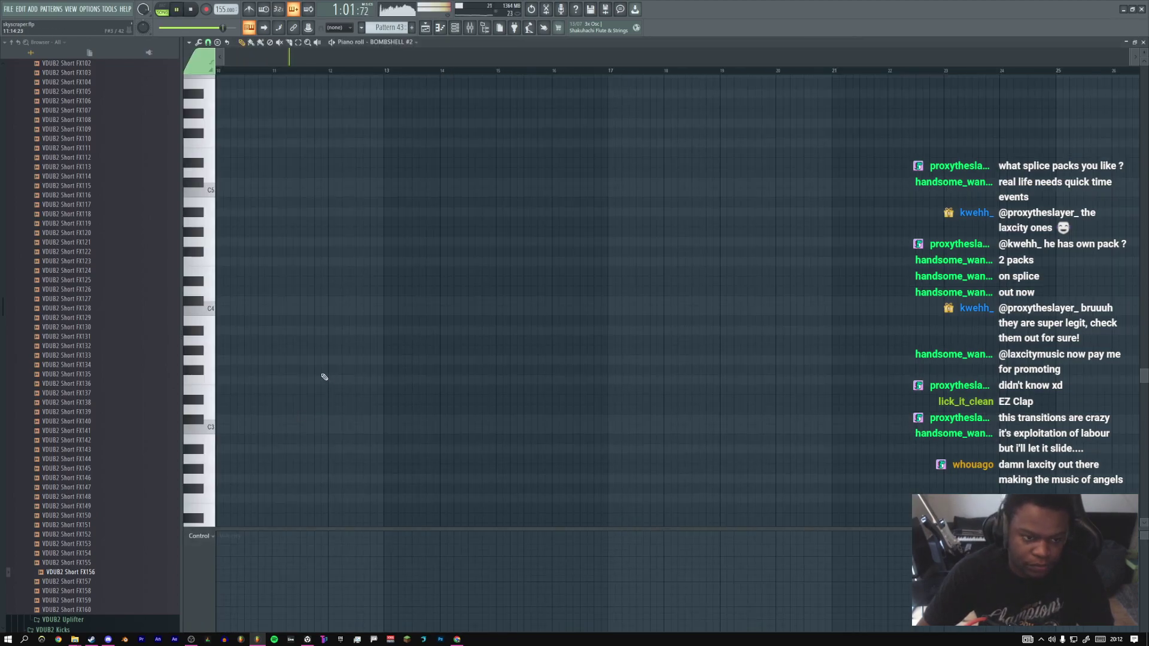
pyautogui.moveTo(324, 377); pyautogui.dragTo(556, 403)
pyautogui.scroll(5, 390, 402)
pyautogui.press('space')
pyautogui.moveTo(303, 310); pyautogui.dragTo(257, 310)
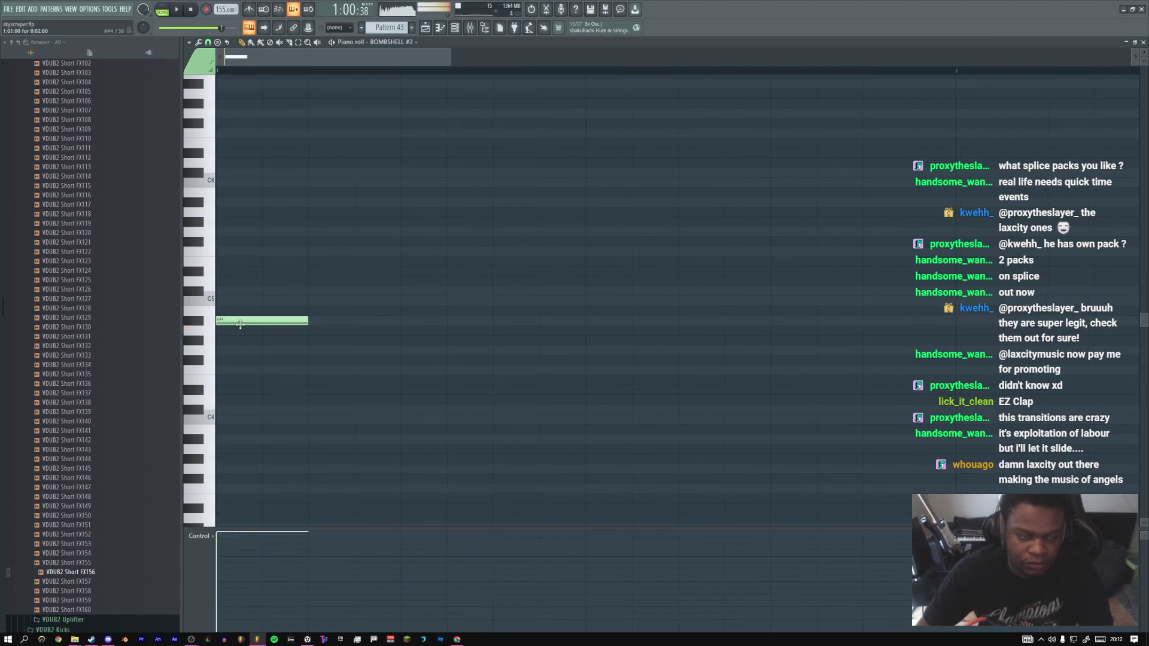
pyautogui.press('space')
pyautogui.moveTo(245, 319); pyautogui.dragTo(429, 316)
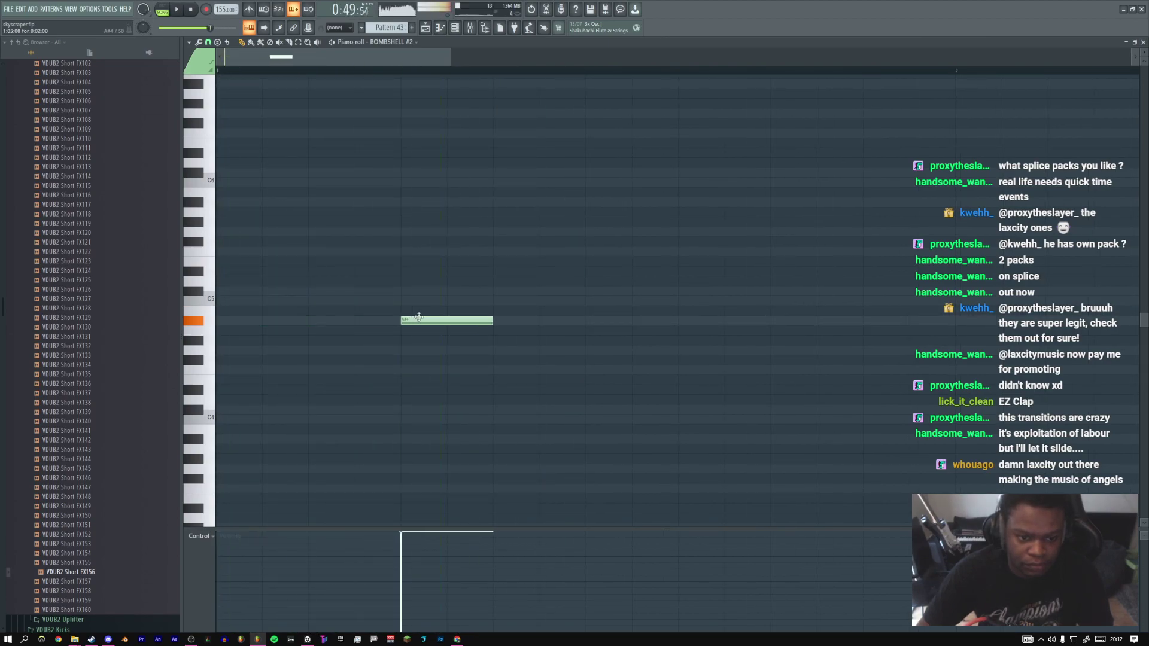
pyautogui.rightClick(429, 318)
# Select all clips similar to the pattern clip at 40:09:00 on Track 18 and clear the selection
pyautogui.press('F5')
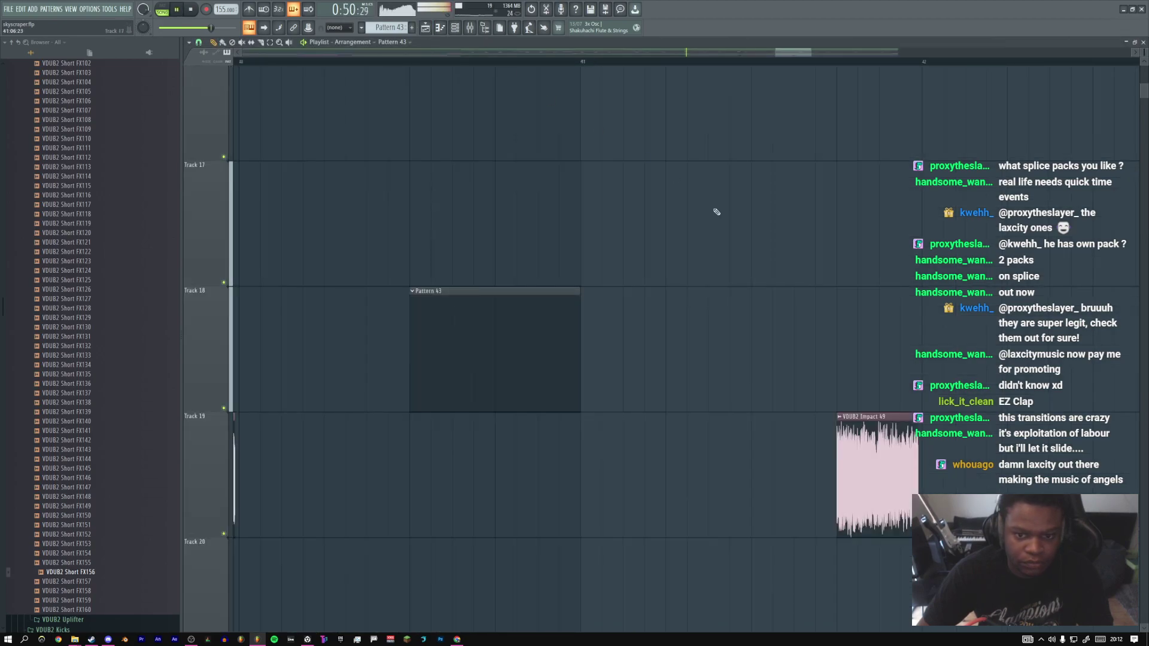
pyautogui.keyDown('ctrl'); pyautogui.rightClick(491, 250); pyautogui.keyUp('ctrl')
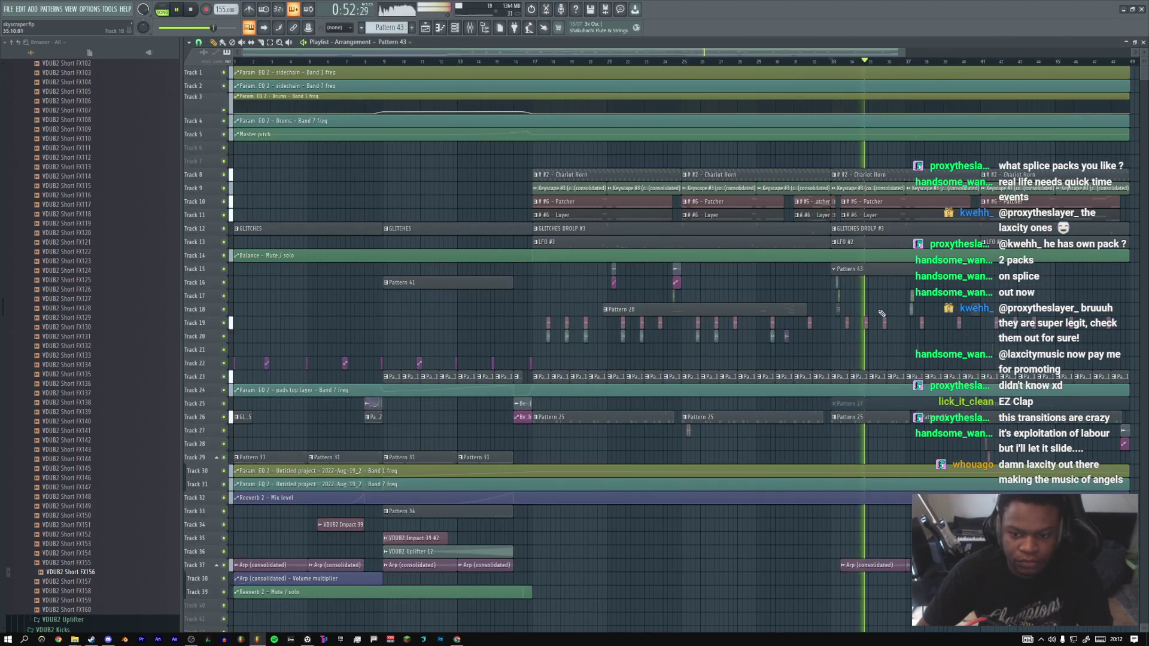
pyautogui.click(973, 309)
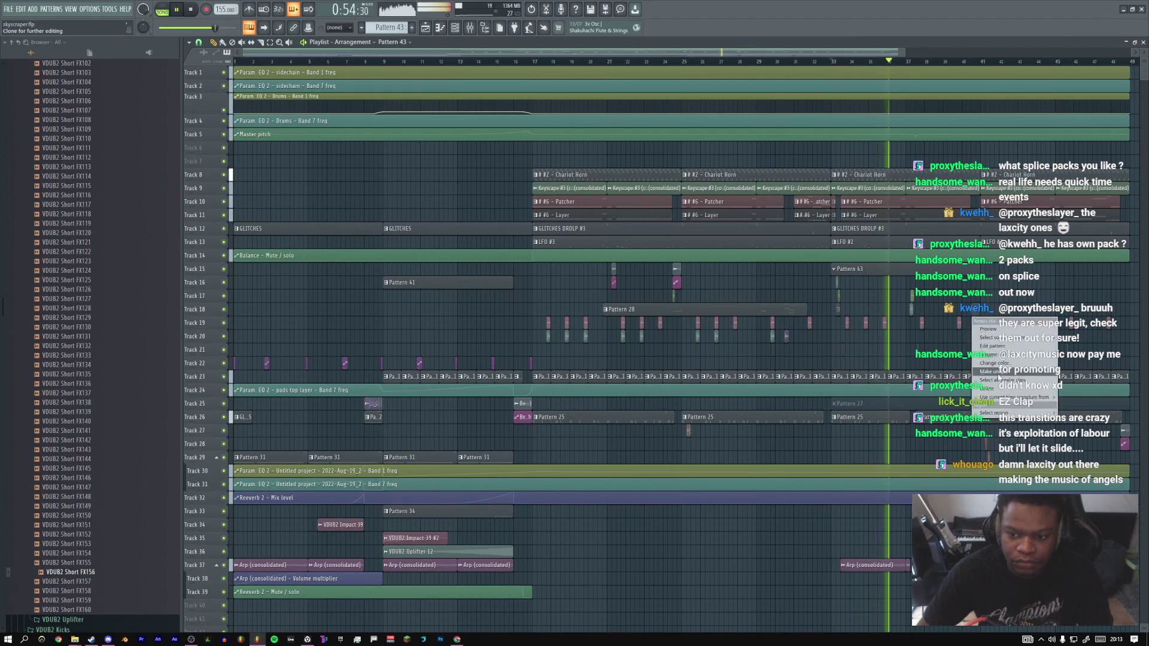
pyautogui.click(993, 379)
pyautogui.hotkey('ctrl', 'd')
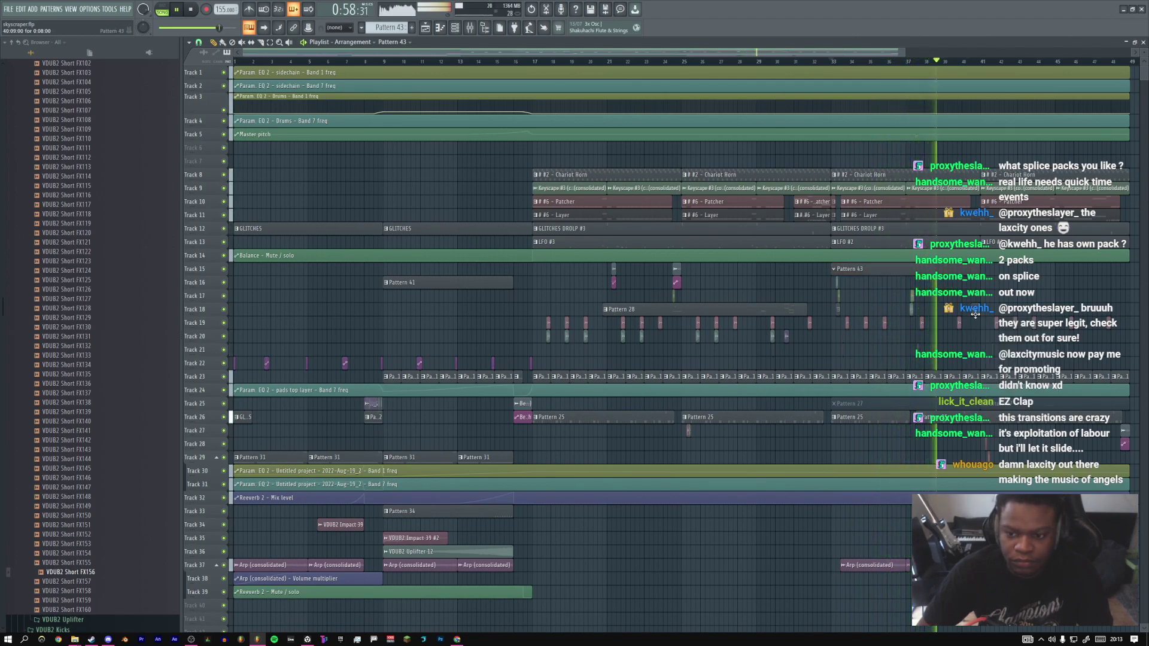
# Add a four-step D5 note at 4:13:00 for BOMBSHELL #2 in the current pattern
pyautogui.press('F6')
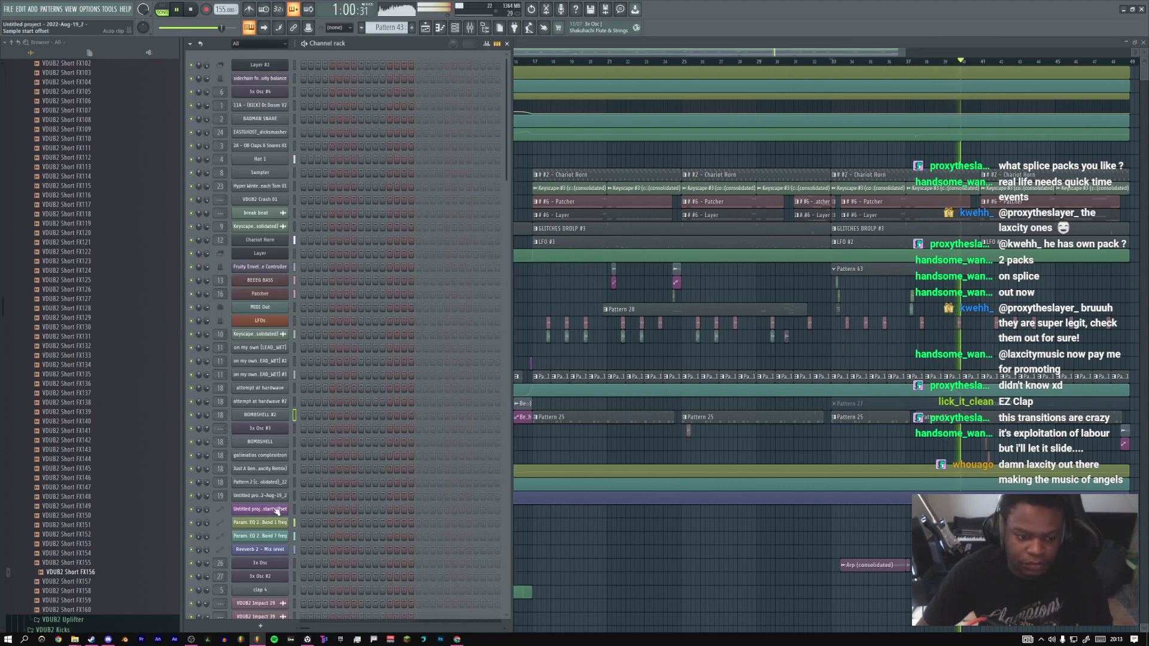
pyautogui.rightClick(275, 416)
pyautogui.click(313, 417)
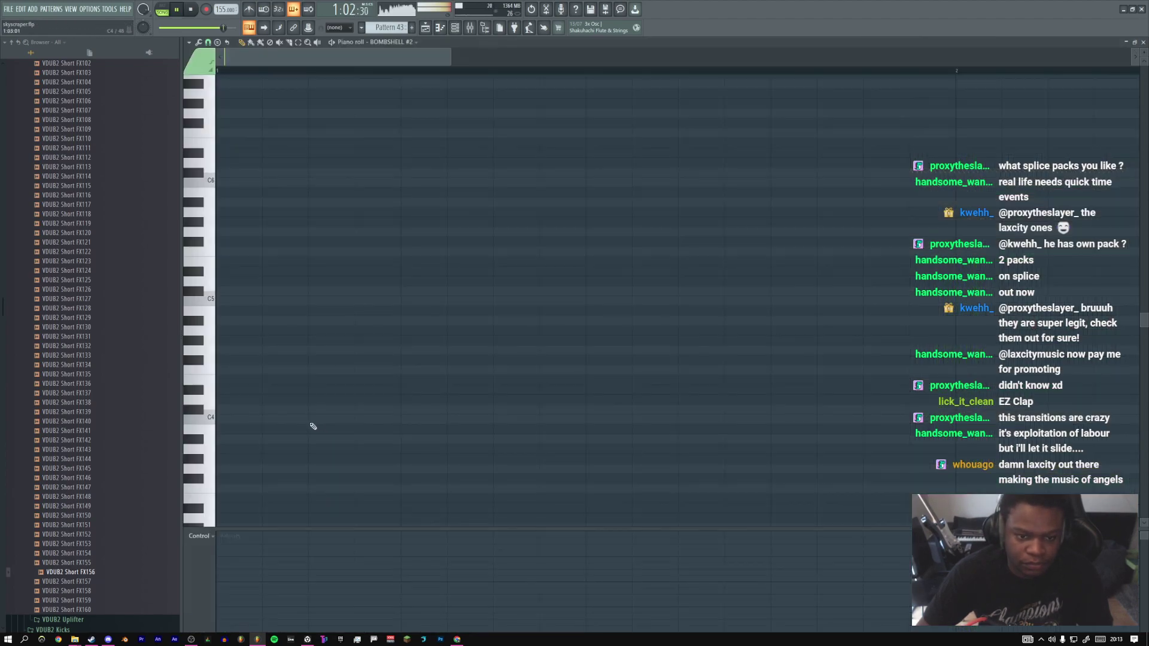
pyautogui.moveTo(347, 54); pyautogui.dragTo(780, 82)
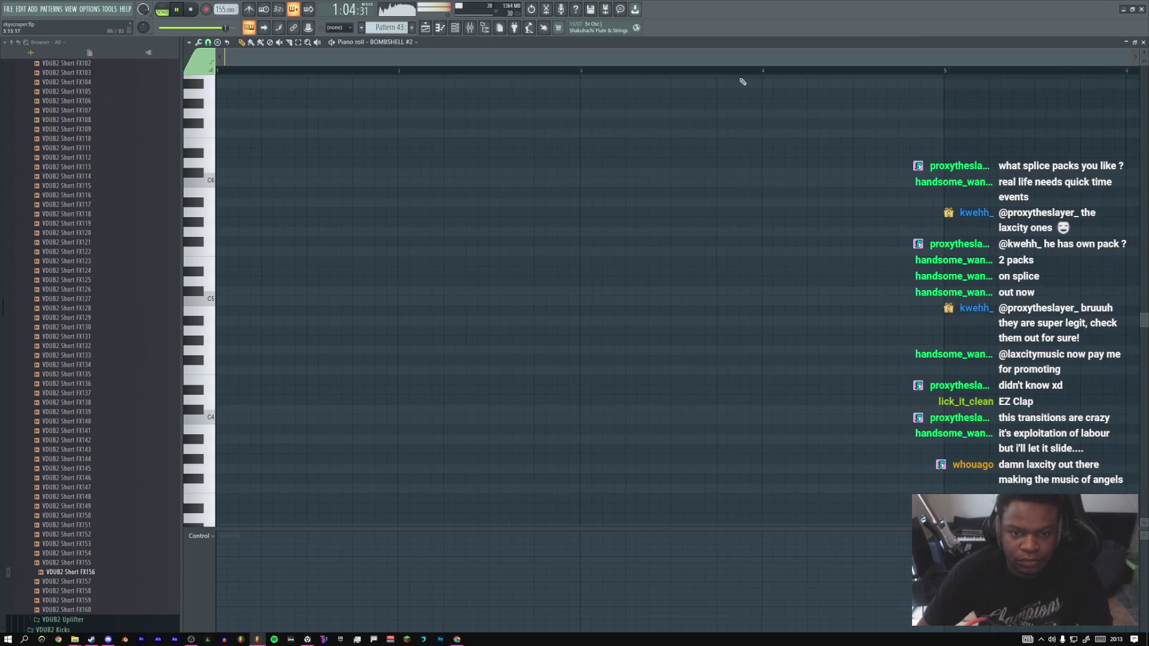
pyautogui.press('space')
pyautogui.click(880, 281)
pyautogui.click(832, 70)
pyautogui.press('space')
pyautogui.press('space')
pyautogui.moveTo(886, 284); pyautogui.dragTo(944, 282)
pyautogui.press('space')
pyautogui.press('space')
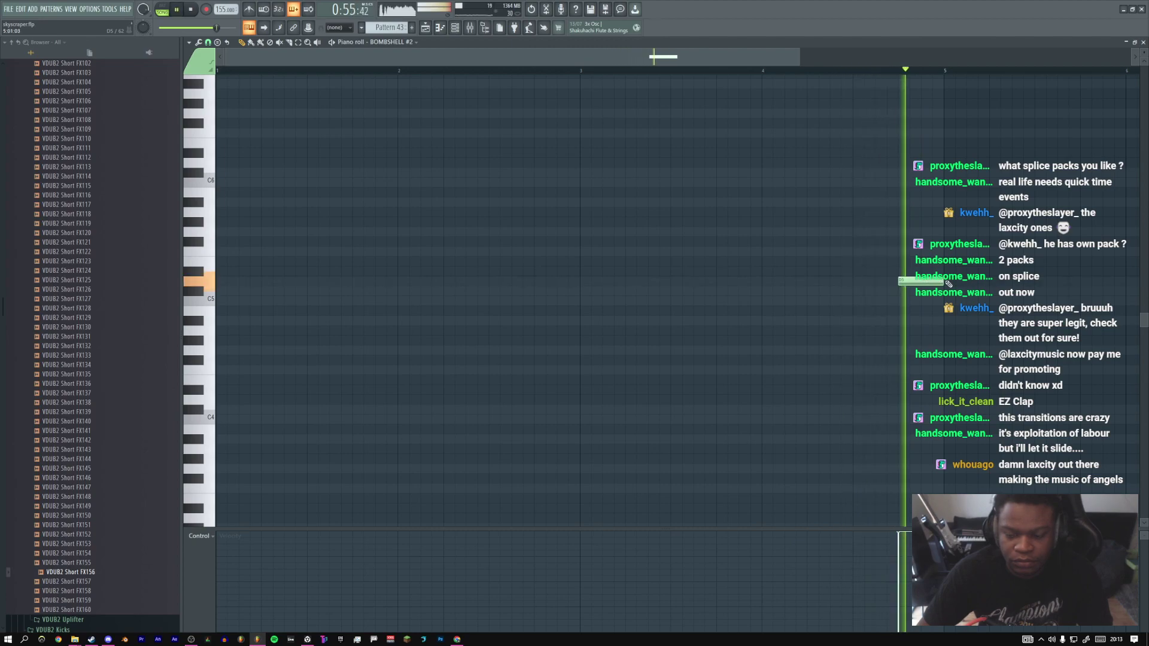
# Audition the new BOMBSHELL #2 note several times in the context of the arrangement
pyautogui.press('space')
pyautogui.press('space')
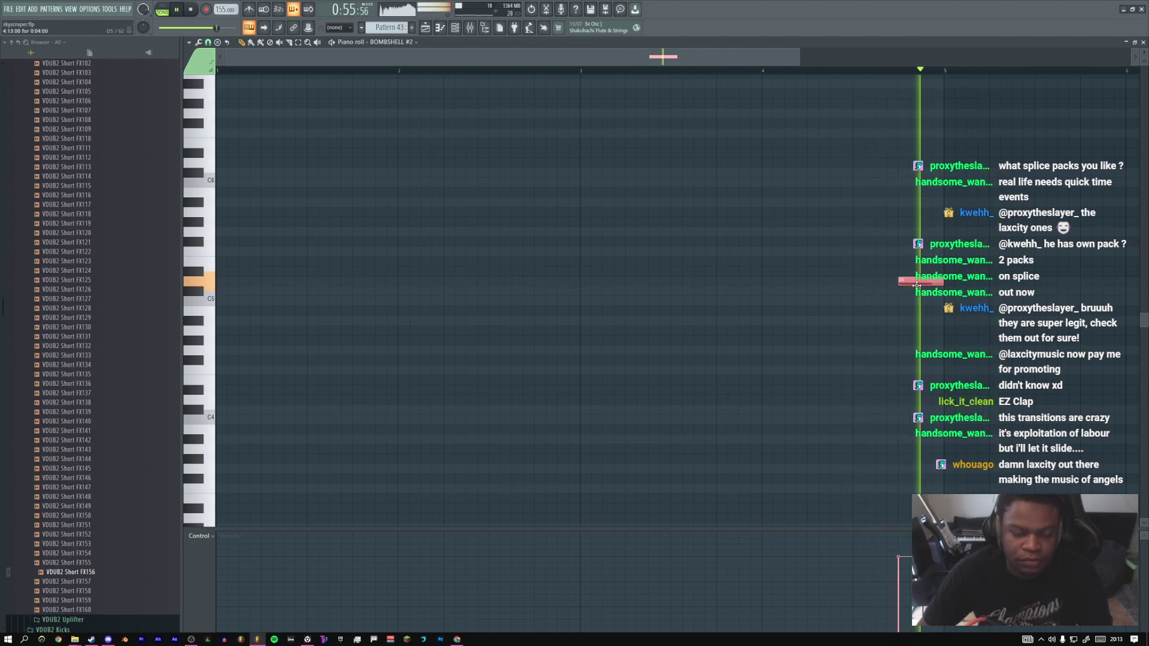
pyautogui.press('space')
pyautogui.press('space')
pyautogui.press('space')
pyautogui.press('space')
# Try the BOMBSHELL #2 note an octave higher and settle it on D4, auditioning the result
pyautogui.hotkey('ctrl', 'Up')
pyautogui.press('space')
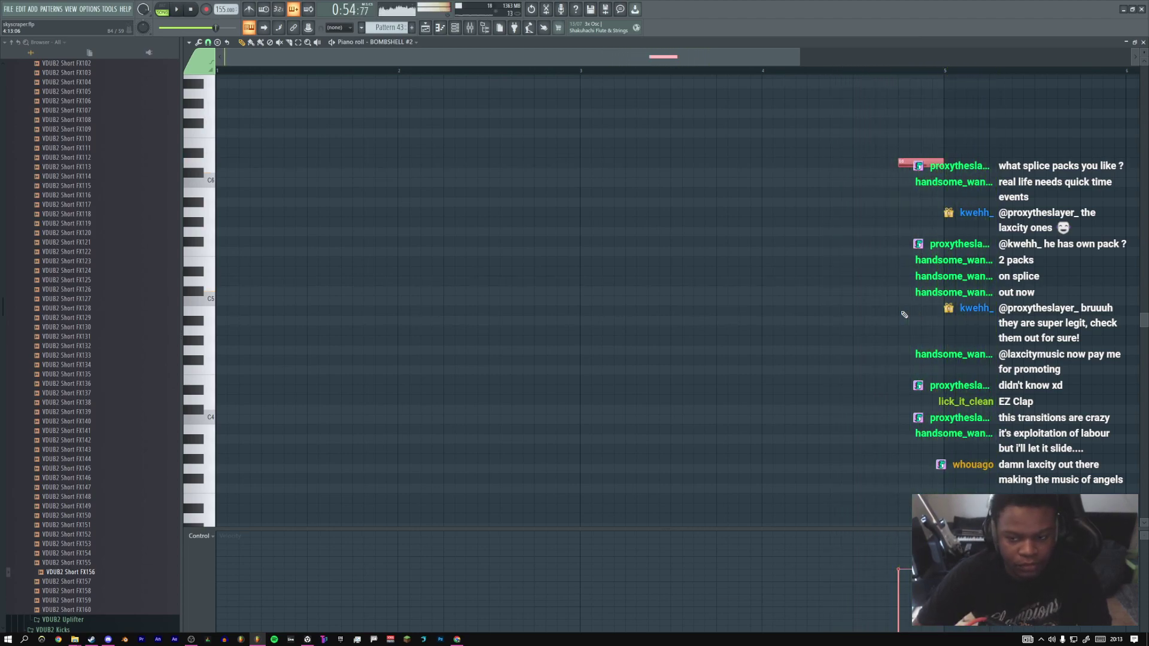
pyautogui.hotkey('ctrl', 'Down')
pyautogui.hotkey('ctrl', 'Down')
pyautogui.press('space')
pyautogui.press('space')
pyautogui.press('space')
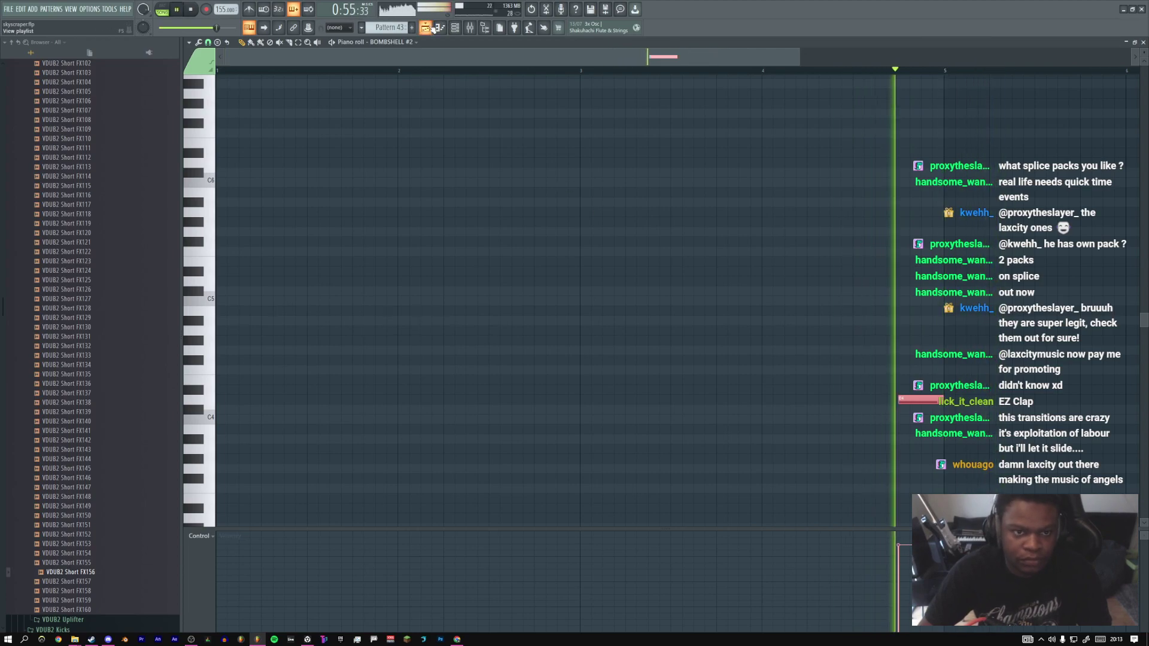
# Return to the arrangement and play it from just before bar 33
pyautogui.press('F5')
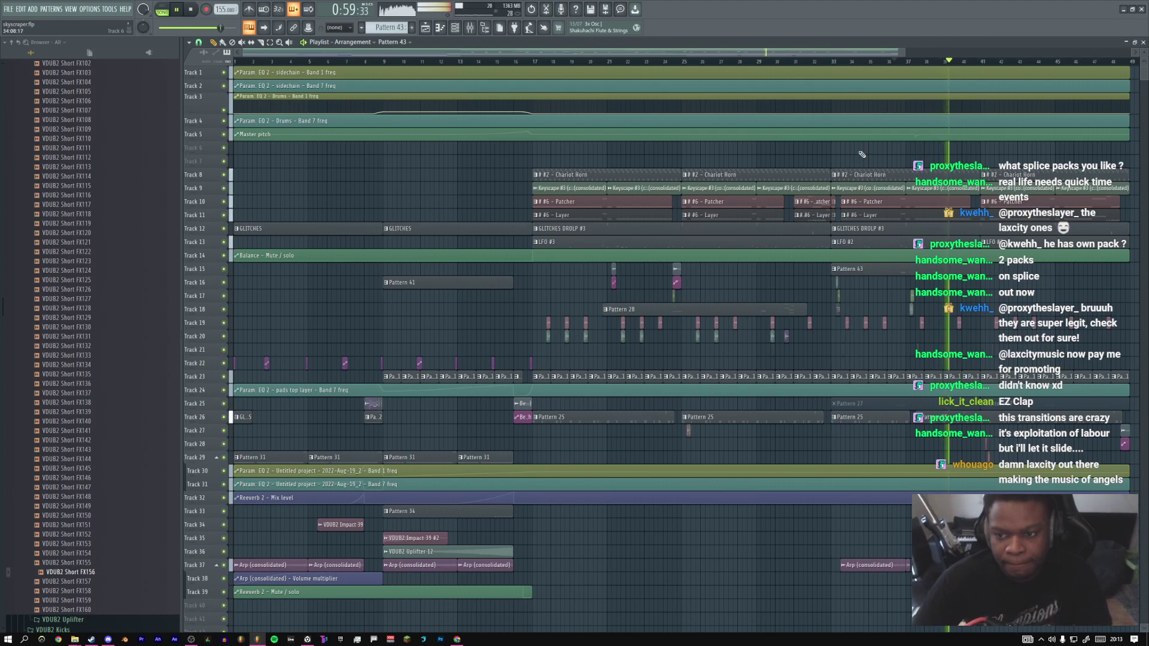
pyautogui.press('space')
pyautogui.click(818, 62)
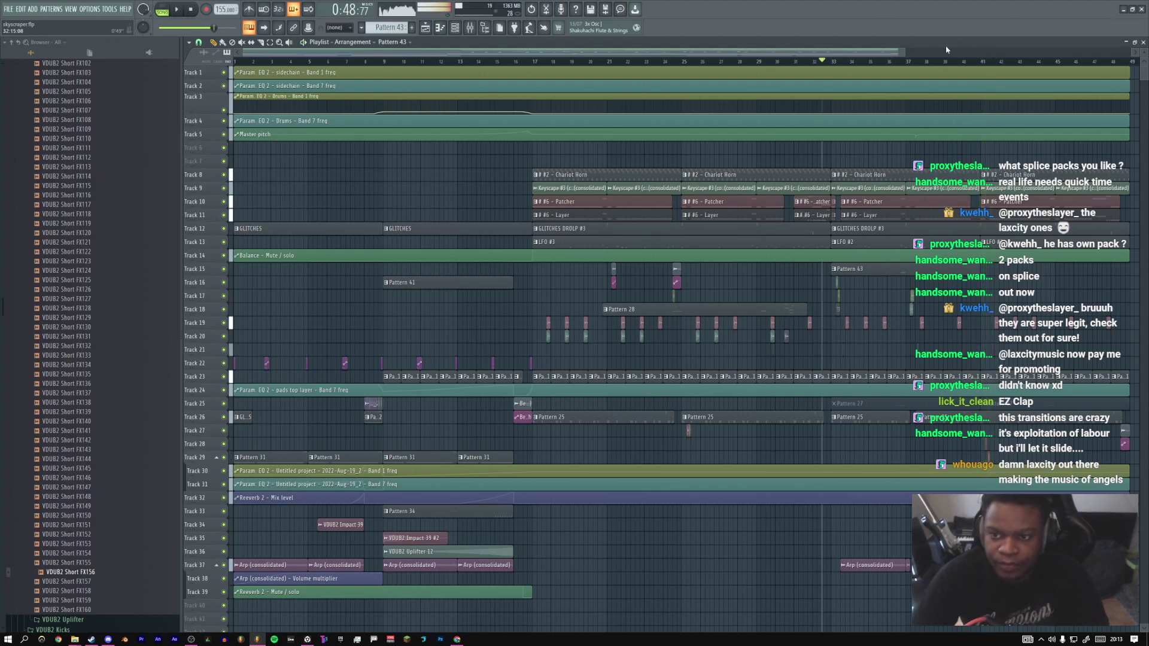
# Slice the #6 Layer clip on Track 11 and remove the section between 40:09 and 40:13
pyautogui.keyDown('ctrl'); pyautogui.rightClick(976, 203); pyautogui.keyUp('ctrl')
pyautogui.rightClick(504, 228)
pyautogui.click(515, 315)
pyautogui.press('space')
pyautogui.click(279, 338)
pyautogui.rightClick(431, 317)
pyautogui.press('space')
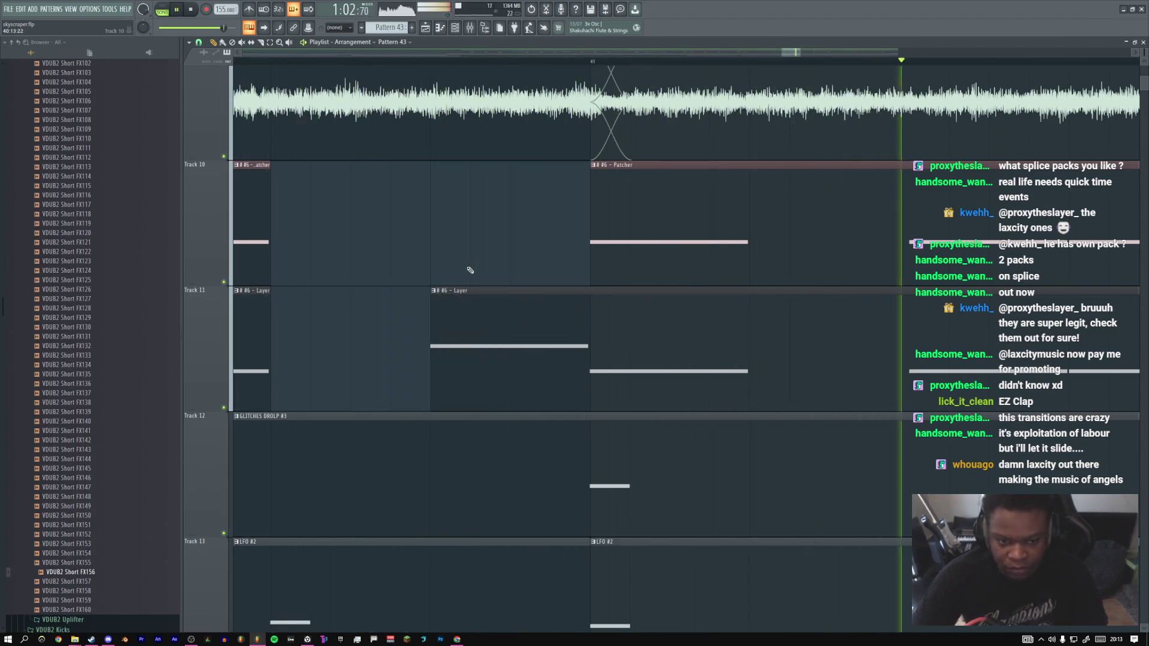
pyautogui.scroll(-1, 469, 270)
# Try slicing the Arp (consolidated) clip on Track 37 around 40:09 and 40:13, undoing the trial cuts
pyautogui.keyDown('ctrl'); pyautogui.rightClick(470, 269); pyautogui.keyUp('ctrl')
pyautogui.press('space')
pyautogui.keyDown('ctrl'); pyautogui.rightClick(986, 565); pyautogui.keyUp('ctrl')
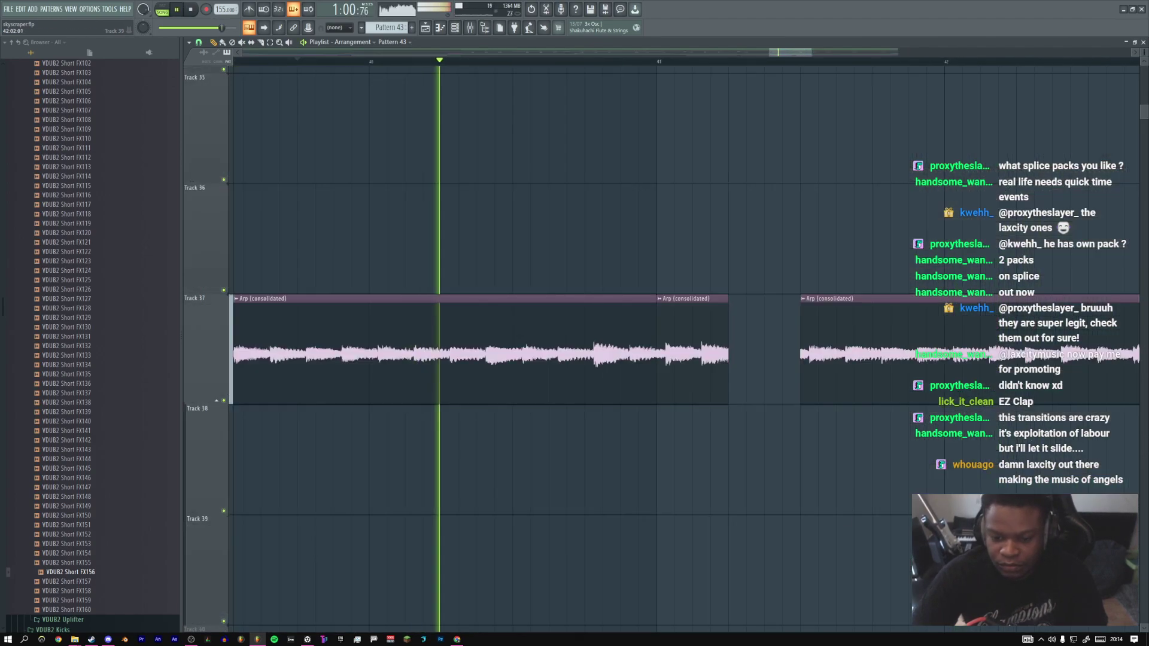
pyautogui.keyDown('shift'); pyautogui.rightClick(532, 350); pyautogui.keyUp('shift')
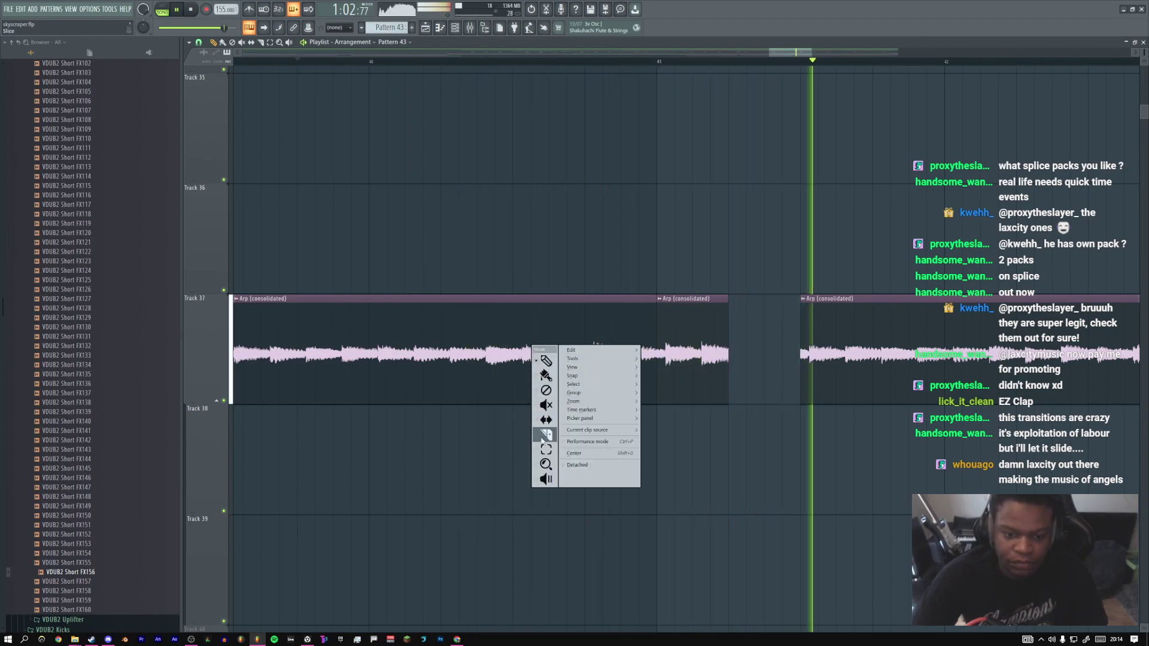
pyautogui.click(545, 436)
pyautogui.press('space')
pyautogui.press('space')
pyautogui.rightClick(515, 368)
pyautogui.keyDown('shift'); pyautogui.rightClick(588, 353); pyautogui.keyUp('shift')
pyautogui.click(600, 369)
pyautogui.hotkey('ctrl', 'z')
pyautogui.press('space')
pyautogui.keyDown('shift'); pyautogui.rightClick(588, 353); pyautogui.keyUp('shift')
pyautogui.click(603, 441)
pyautogui.press('space')
pyautogui.rightClick(587, 377)
pyautogui.hotkey('ctrl', 'z')
# Slice the Arp (consolidated) clip on Track 37 at 40:09 and 40:13, delete the piece between the cuts and play it
pyautogui.click(515, 368)
pyautogui.rightClick(587, 361)
pyautogui.press('space')
pyautogui.keyDown('shift'); pyautogui.rightClick(588, 355); pyautogui.keyUp('shift')
pyautogui.click(598, 369)
pyautogui.hotkey('ctrl', 'z')
pyautogui.keyDown('shift'); pyautogui.rightClick(585, 354); pyautogui.keyUp('shift')
pyautogui.click(601, 443)
pyautogui.click(587, 383)
pyautogui.keyDown('shift'); pyautogui.rightClick(580, 377); pyautogui.keyUp('shift')
pyautogui.click(592, 391)
pyautogui.rightClick(573, 377)
pyautogui.press('space')
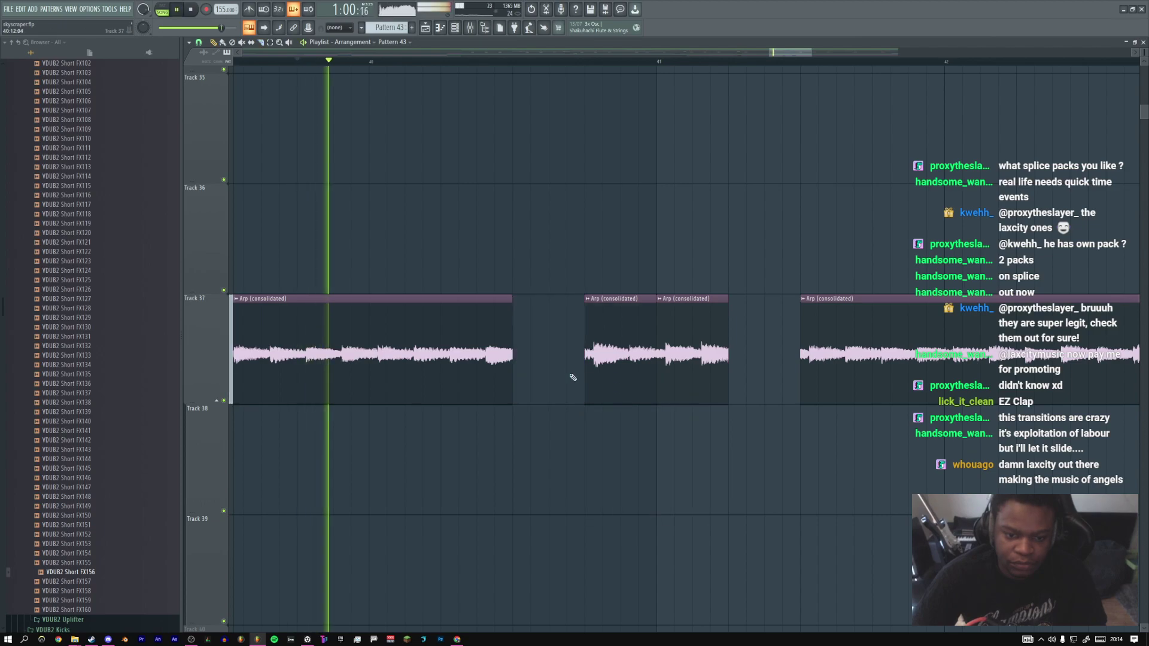
# Replay the transition into bar 41 and check the Patcher and Layer clips on Tracks 10 and 11
pyautogui.keyDown('ctrl'); pyautogui.rightClick(512, 93); pyautogui.keyUp('ctrl')
pyautogui.press('space')
pyautogui.press('space')
pyautogui.moveTo(929, 182); pyautogui.dragTo(1013, 264)
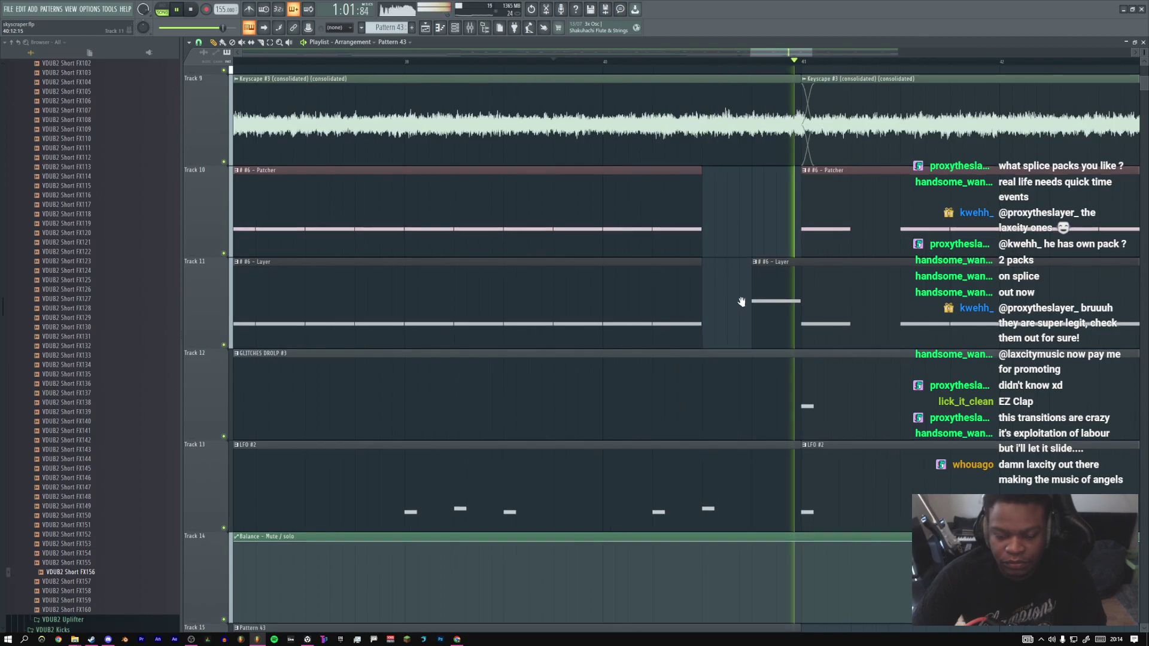
pyautogui.moveTo(774, 316); pyautogui.dragTo(641, 301)
pyautogui.scroll(-10, 644, 281)
pyautogui.keyDown('ctrl'); pyautogui.rightClick(644, 282); pyautogui.keyUp('ctrl')
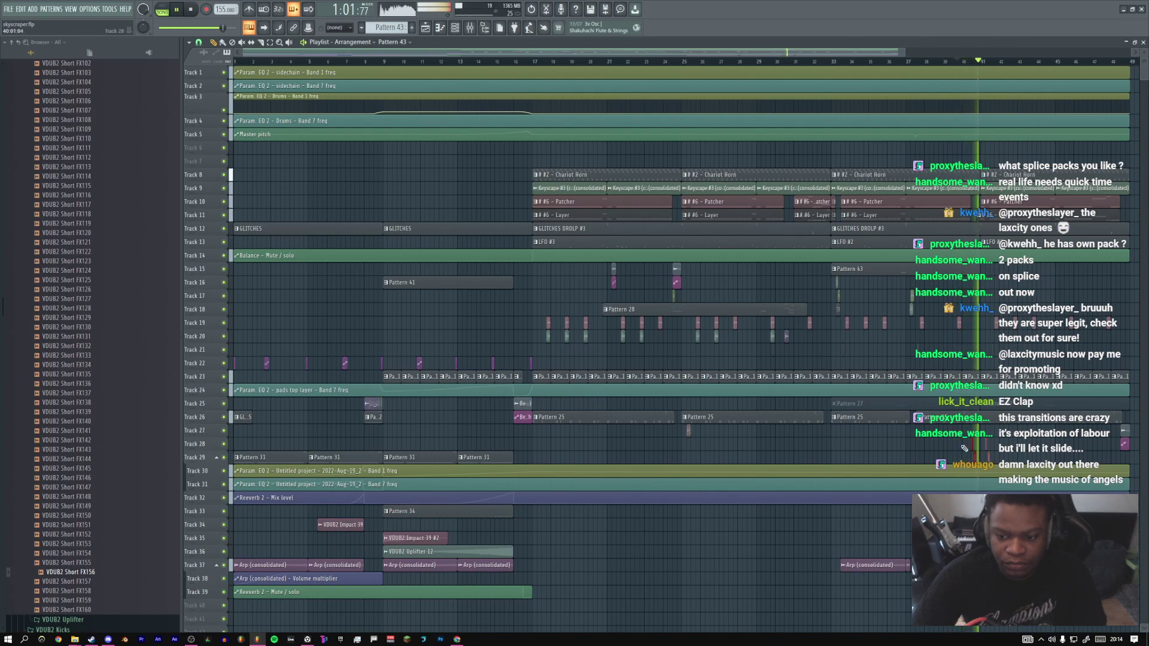
# Place a copy of the short Cymatics clip on Track 29 at 40:11:00 while the transition plays
pyautogui.moveTo(953, 423); pyautogui.dragTo(1035, 480)
pyautogui.moveTo(739, 378); pyautogui.dragTo(882, 400)
pyautogui.press('space')
pyautogui.press('space')
pyautogui.press('Delete')
pyautogui.click(622, 402)
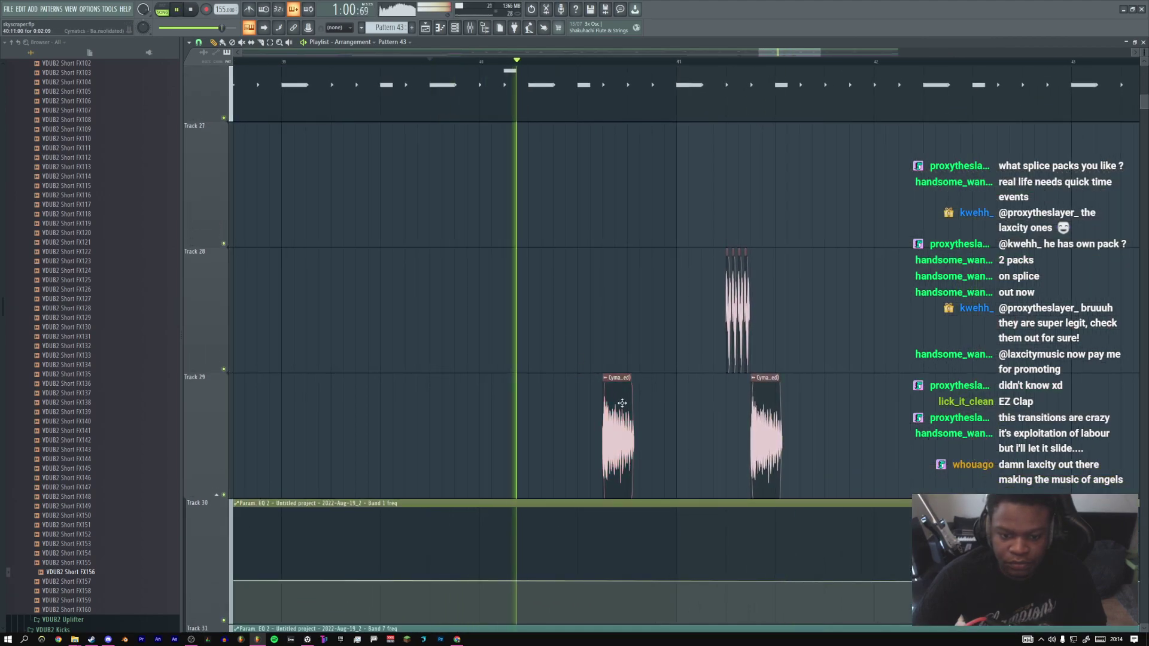
# Extend the first Cymatics clip on Track 29 so it starts at 40:09, and check its sample settings
pyautogui.moveTo(622, 403)
pyautogui.mouseDown()
pyautogui.moveTo(604, 402)
pyautogui.moveTo(628, 396)
pyautogui.mouseUp()
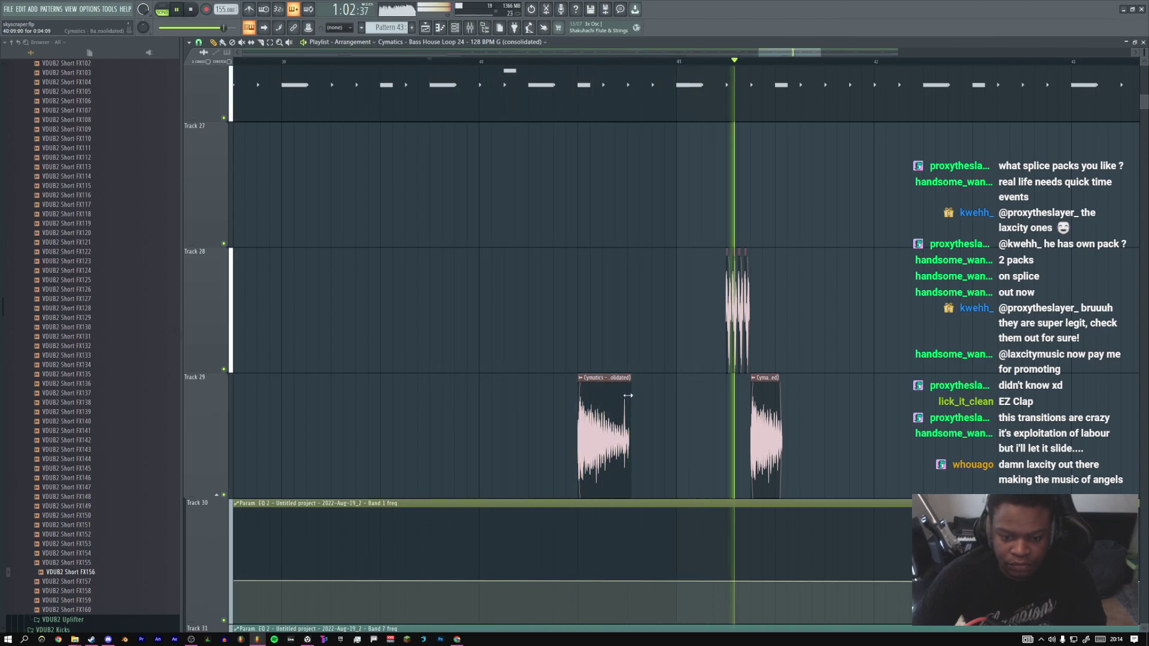
pyautogui.press('space')
pyautogui.doubleClick(606, 432)
pyautogui.moveTo(152, 232); pyautogui.dragTo(136, 291)
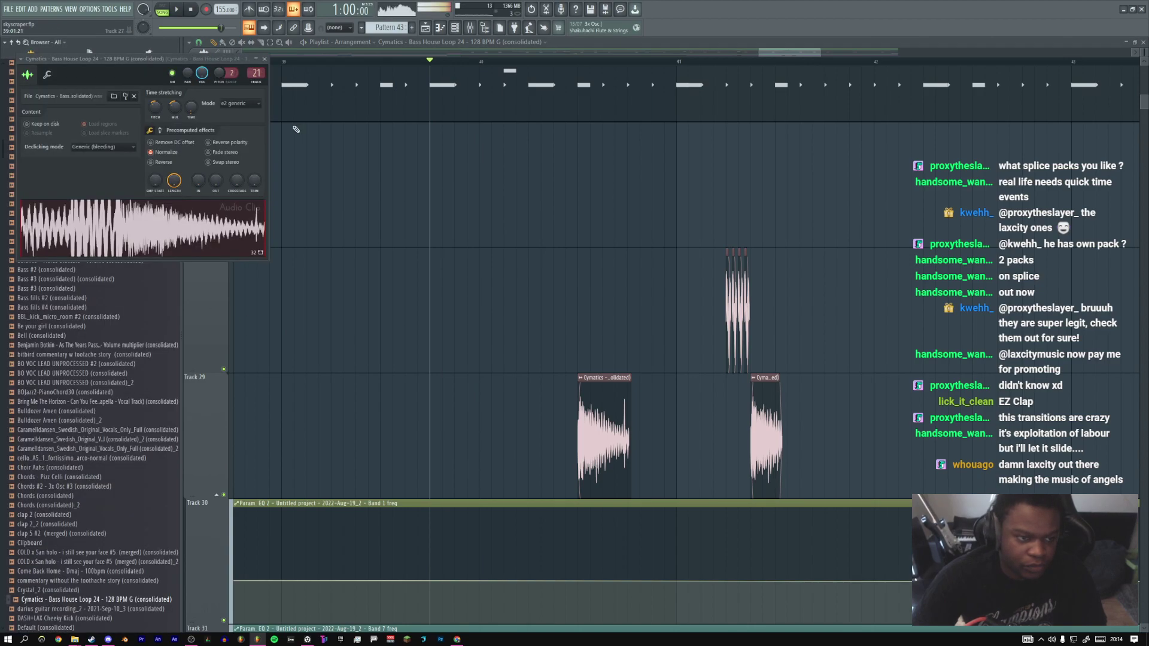
pyautogui.click(268, 59)
# Browse and audition the consolidated samples from Bass fills #2 through Pattern 1 (consolidated)_71 for a fill sound
pyautogui.click(92, 291)
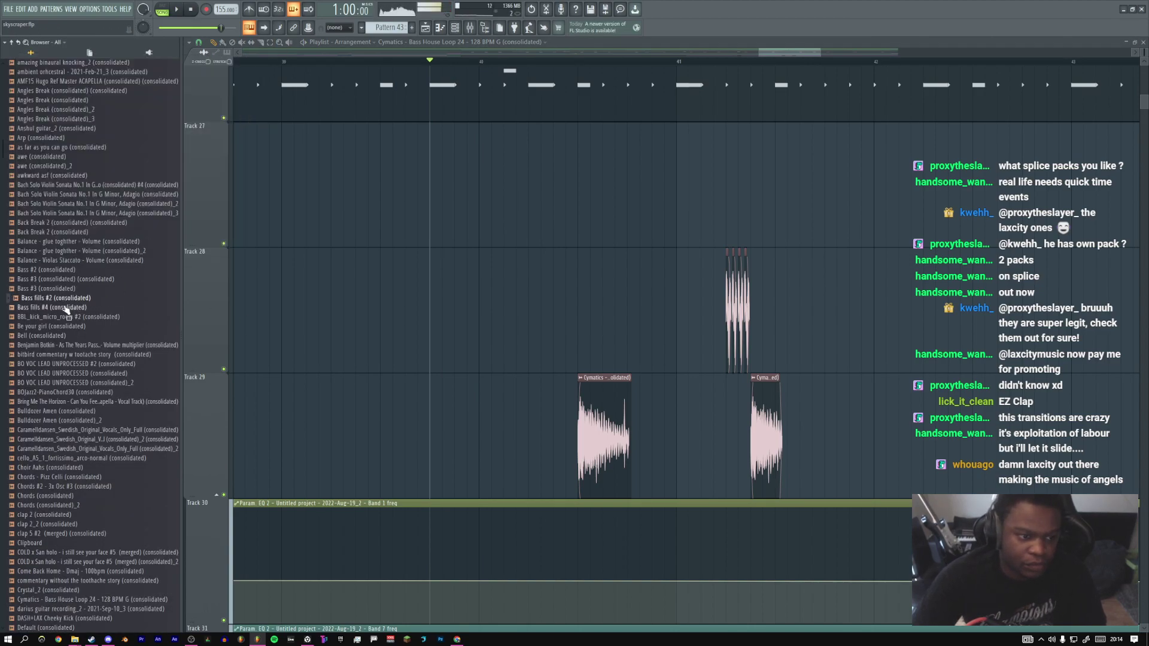
pyautogui.scroll(-4, 66, 315)
pyautogui.scroll(-15, 60, 254)
pyautogui.scroll(-14, 62, 263)
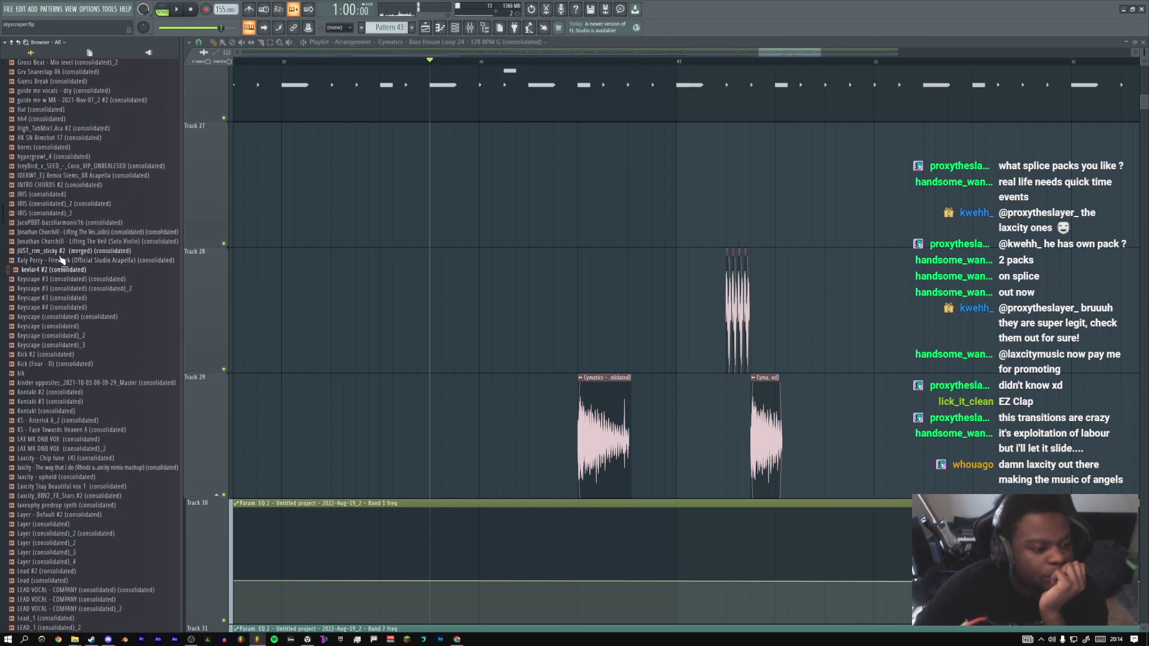
pyautogui.scroll(-4, 54, 296)
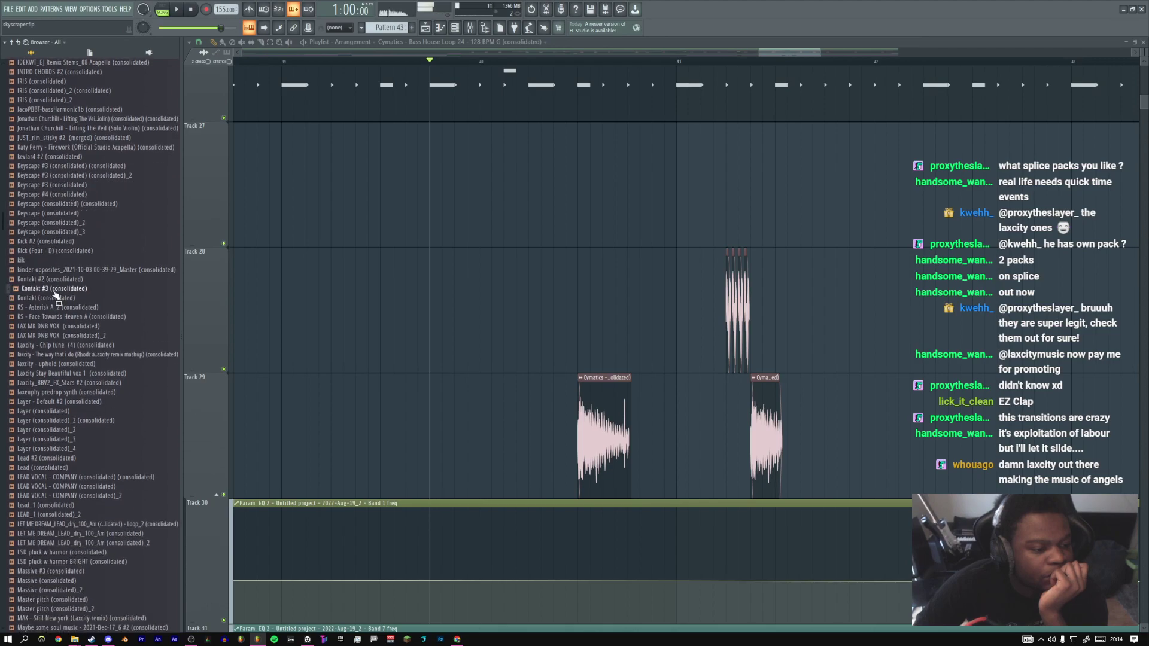
pyautogui.scroll(-6, 55, 297)
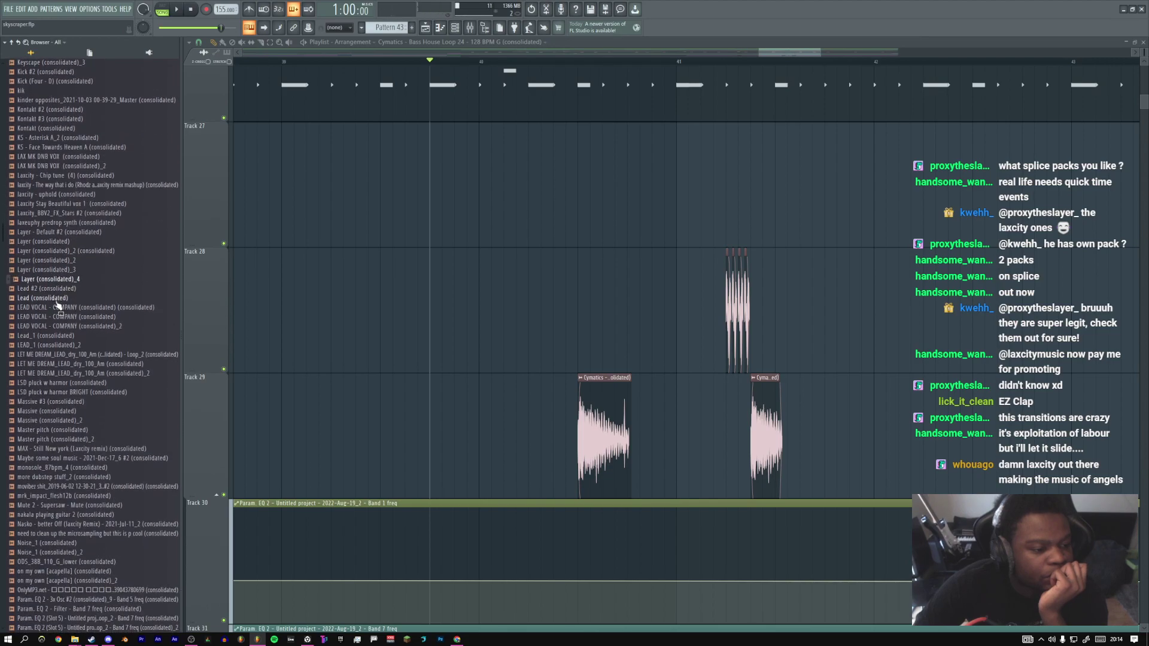
pyautogui.scroll(-4, 58, 302)
pyautogui.scroll(-4, 59, 231)
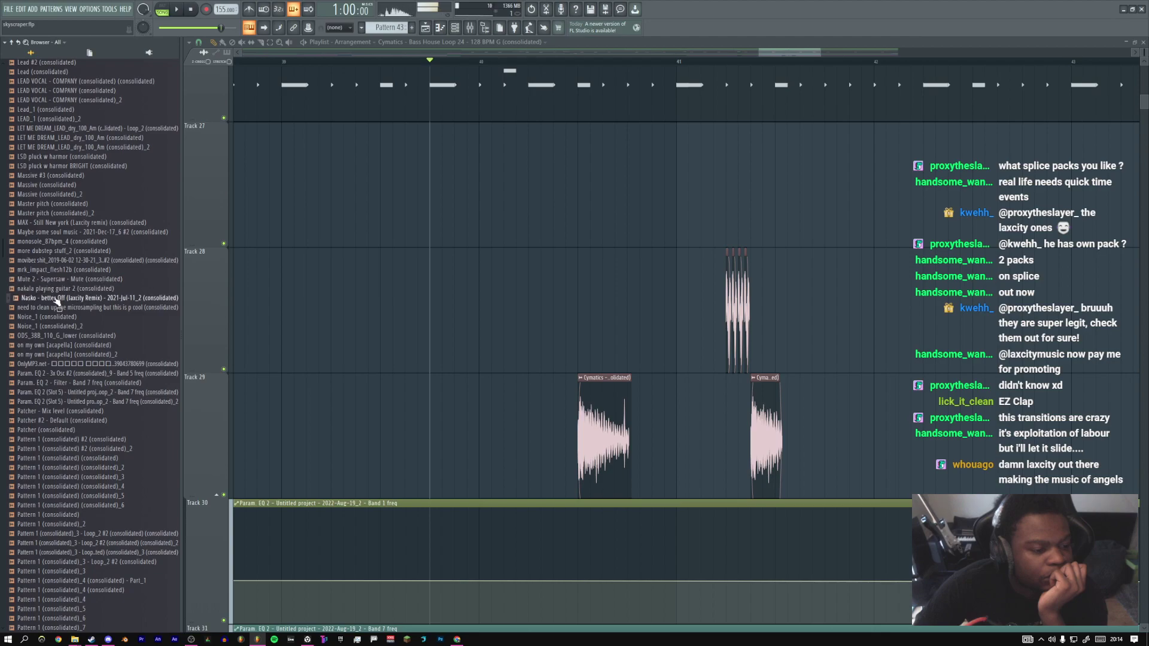
pyautogui.scroll(-2, 53, 317)
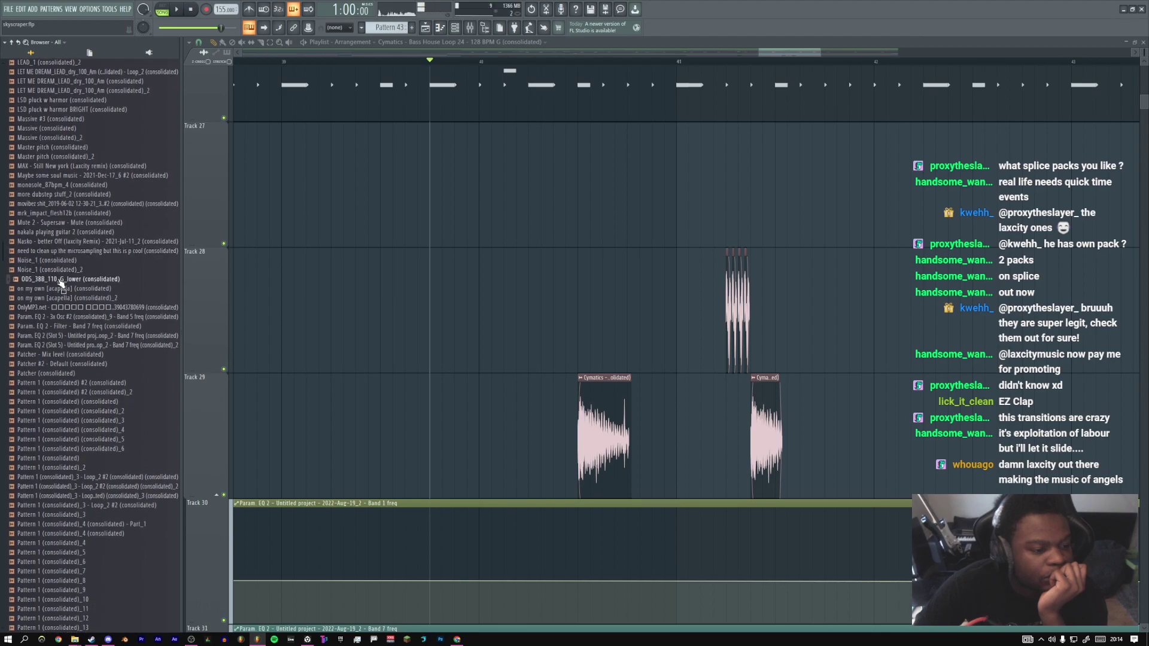
pyautogui.scroll(-2, 60, 298)
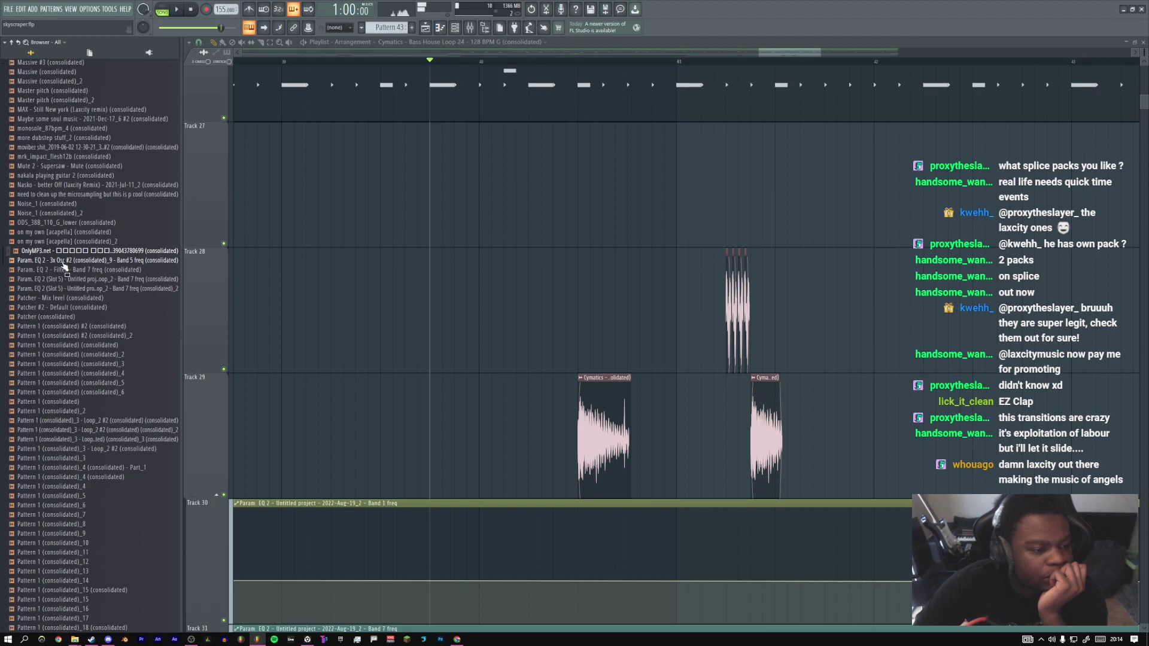
pyautogui.scroll(-2, 65, 265)
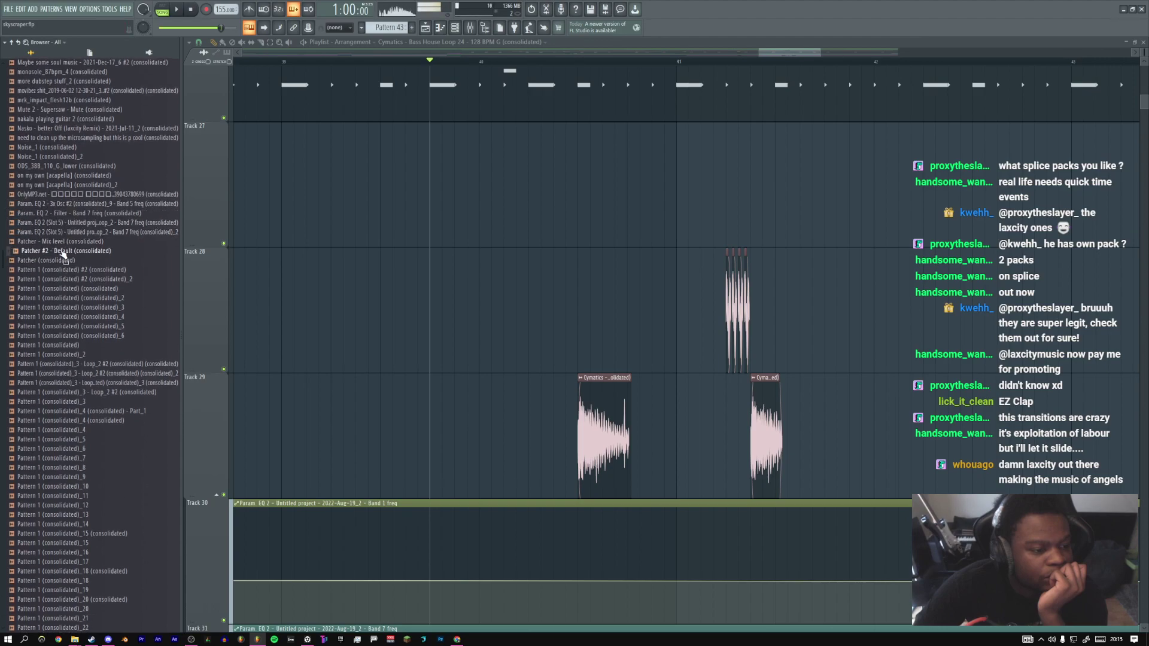
pyautogui.scroll(-10, 64, 255)
pyautogui.scroll(-4, 64, 239)
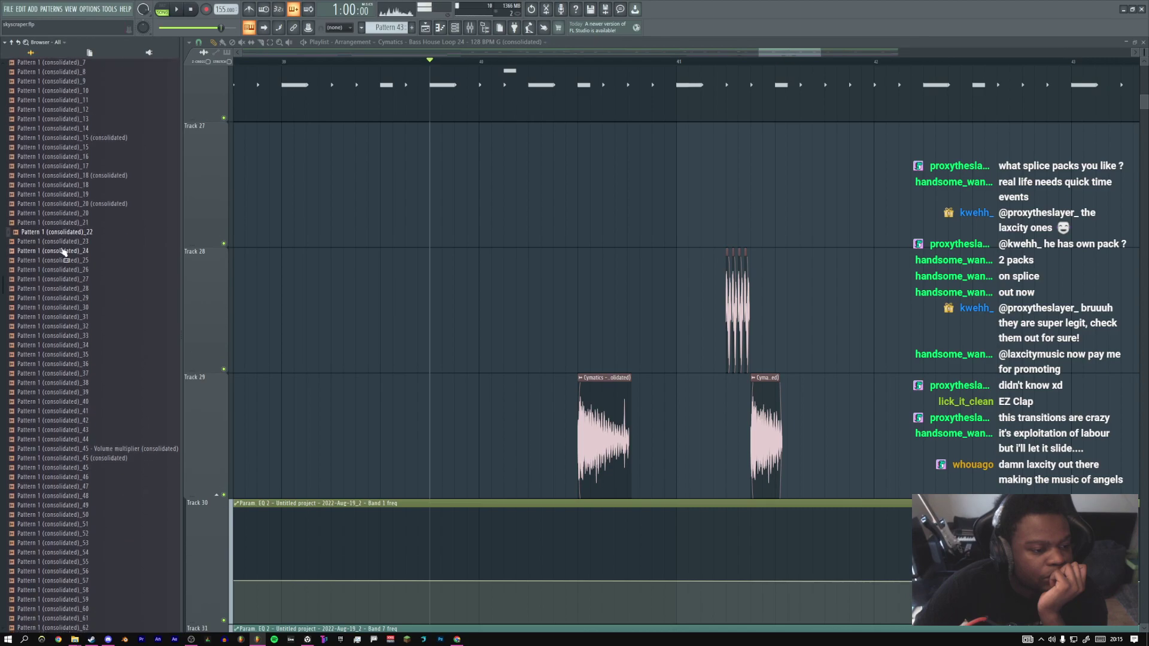
pyautogui.scroll(-6, 61, 274)
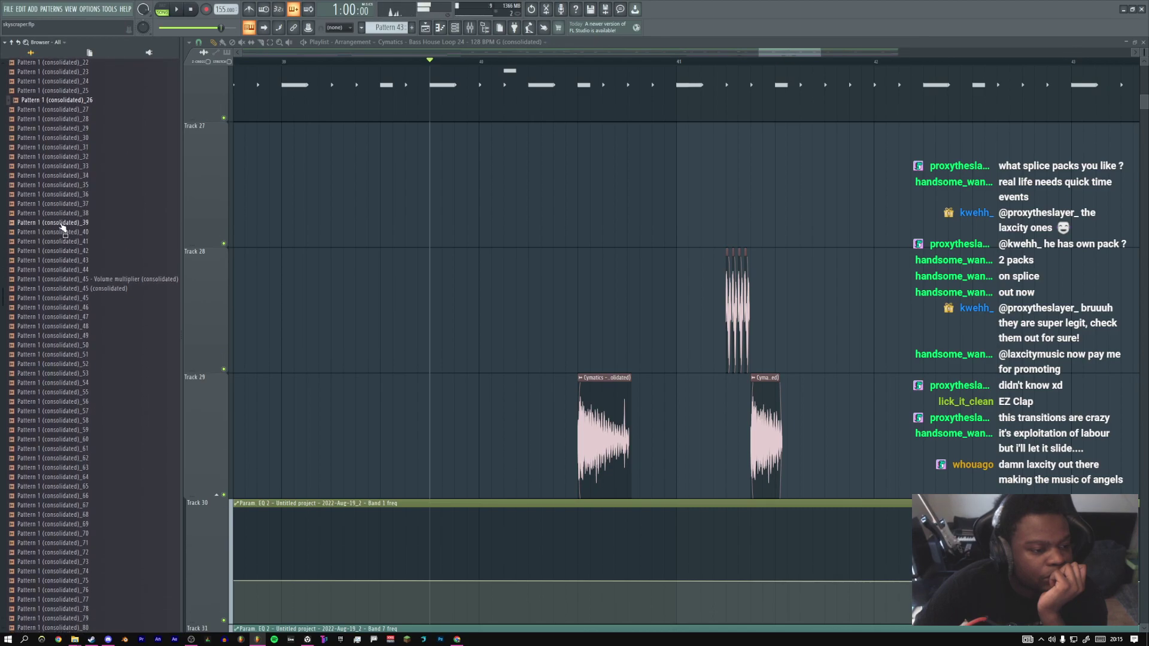
pyautogui.scroll(-4, 68, 250)
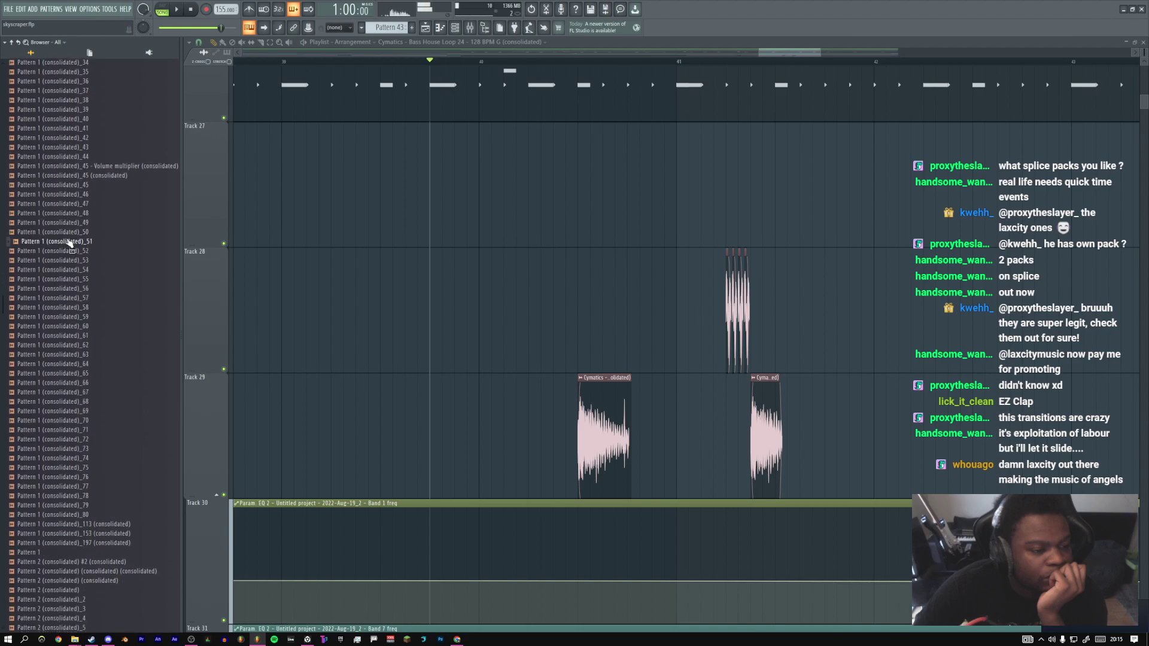
pyautogui.scroll(-4, 69, 248)
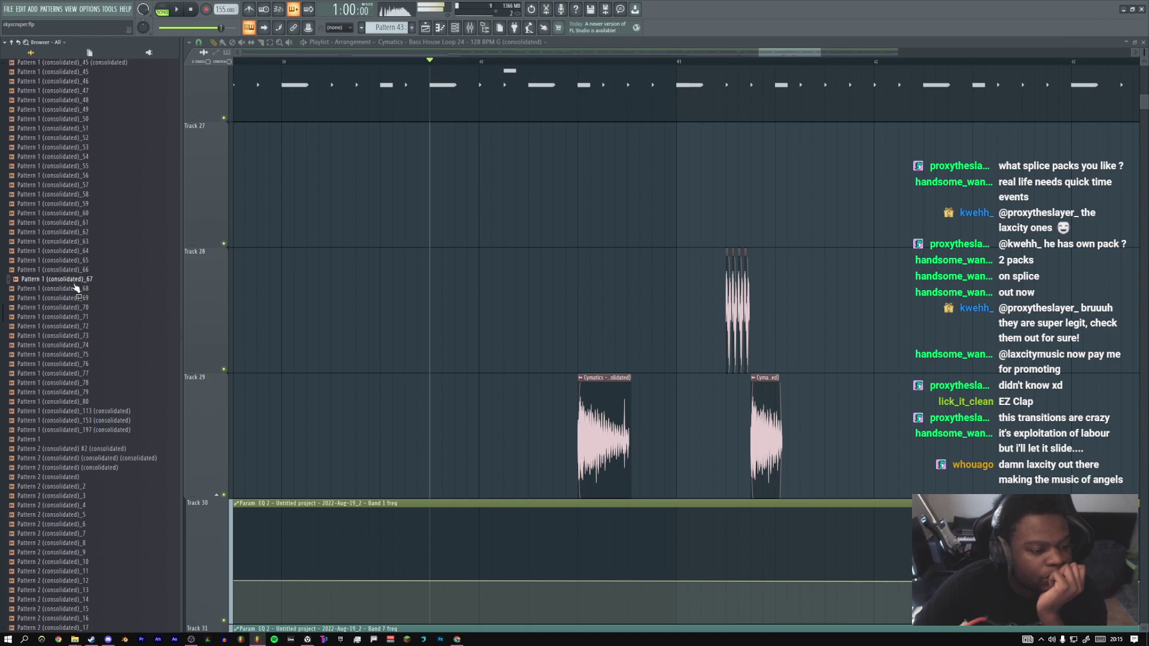
pyautogui.scroll(-2, 75, 292)
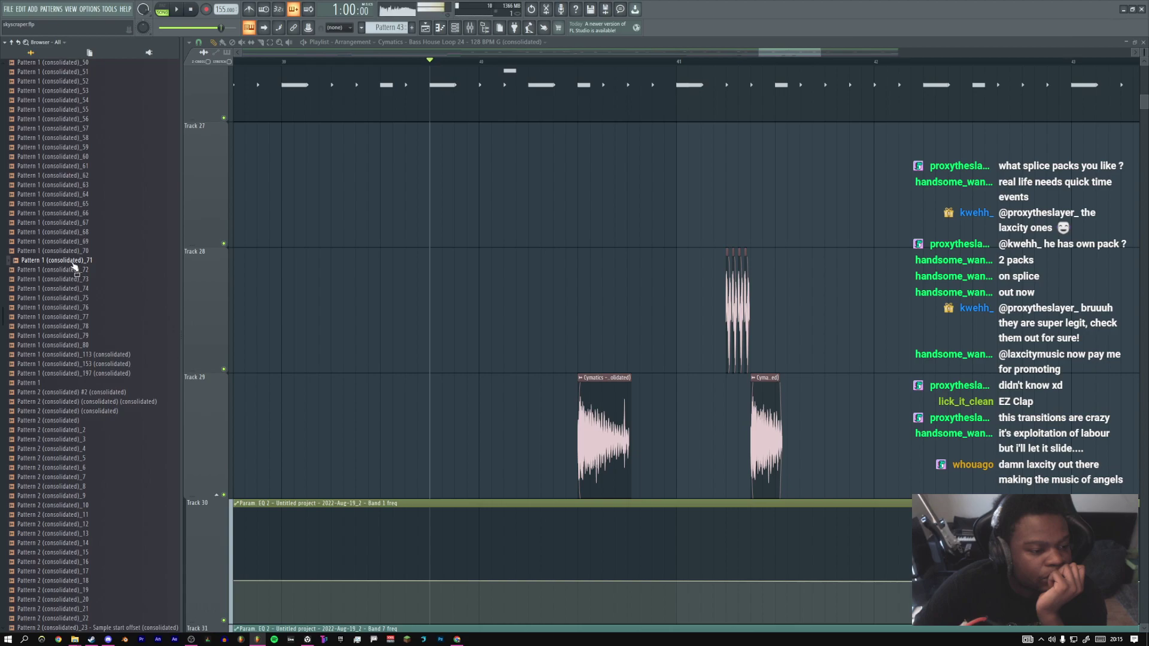
# Place Pattern 1 (consolidated)_71 on Track 27 at 40:09, ending at bar 41, and play the transition
pyautogui.press('space')
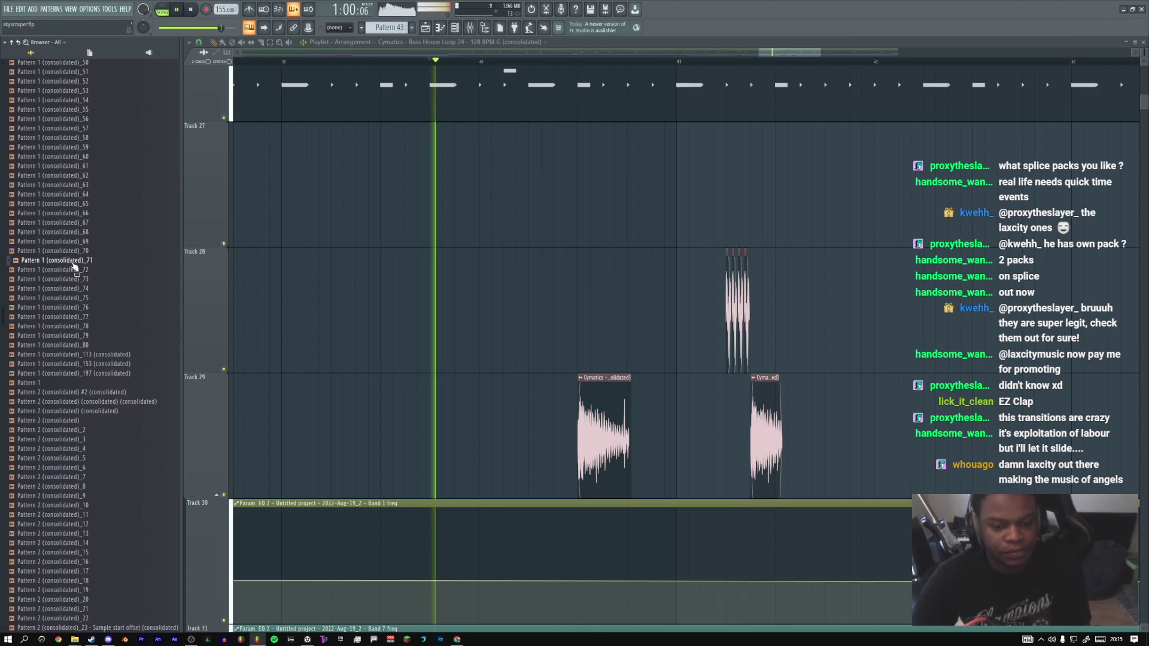
pyautogui.press('space')
pyautogui.moveTo(76, 261); pyautogui.dragTo(582, 189)
pyautogui.rightClick(654, 185)
pyautogui.click(670, 277)
pyautogui.press('space')
pyautogui.moveTo(683, 241); pyautogui.dragTo(677, 214)
pyautogui.middleClick(677, 214)
pyautogui.click(692, 220)
pyautogui.rightClick(698, 226)
# Set the time-stretching mode of the Pattern 1 (consolidated)_71 clip to Stretch and replay it
pyautogui.doubleClick(620, 193)
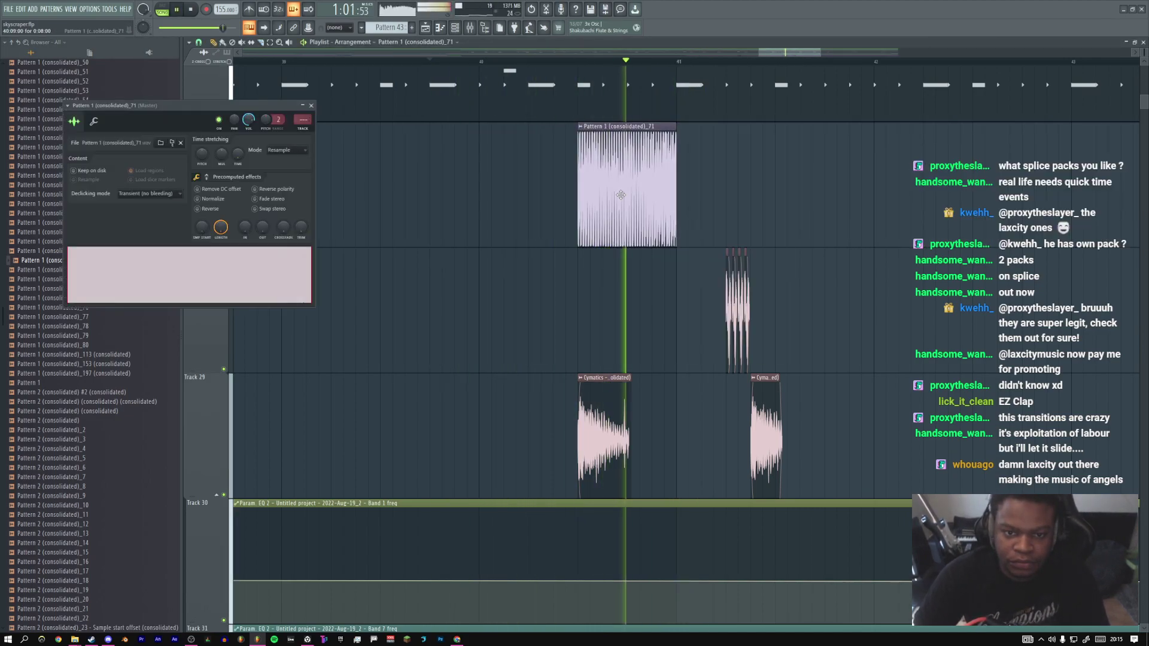
pyautogui.press('space')
pyautogui.click(289, 151)
pyautogui.click(276, 176)
pyautogui.press('space')
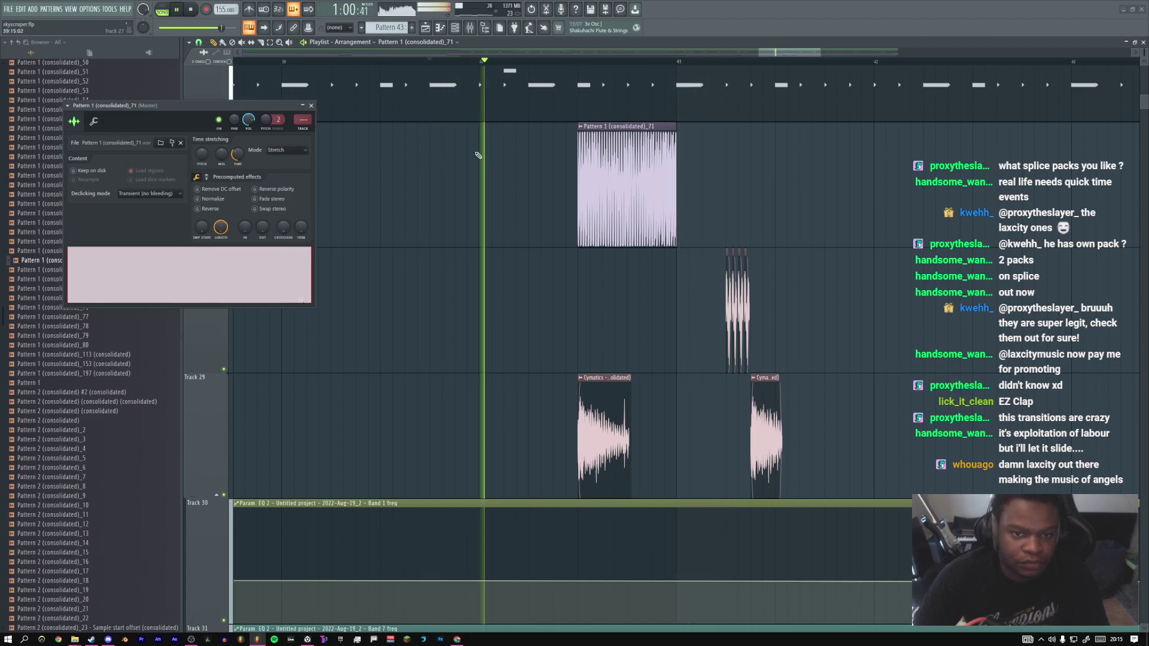
# Shorten the Pattern 1 (consolidated)_71 clip on Track 27 to four steps and set its pitch shift to +200 cents
pyautogui.rightClick(651, 163)
pyautogui.hotkey('ctrl', 'z')
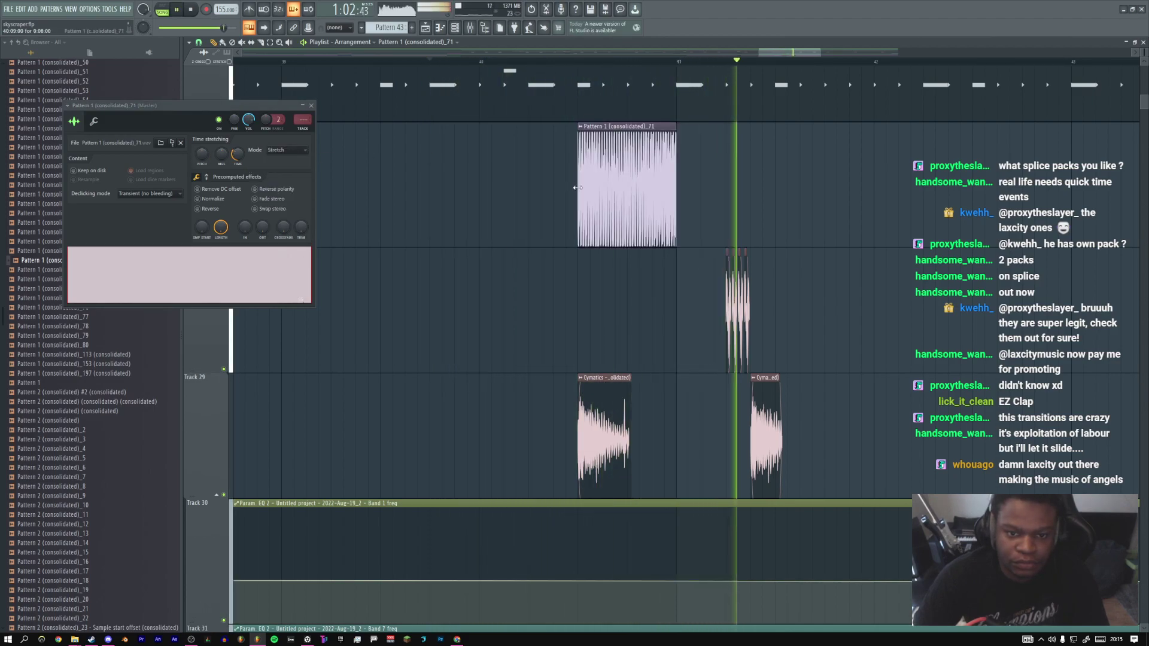
pyautogui.moveTo(675, 164); pyautogui.dragTo(626, 164)
pyautogui.middleClick(652, 165)
pyautogui.click(669, 238)
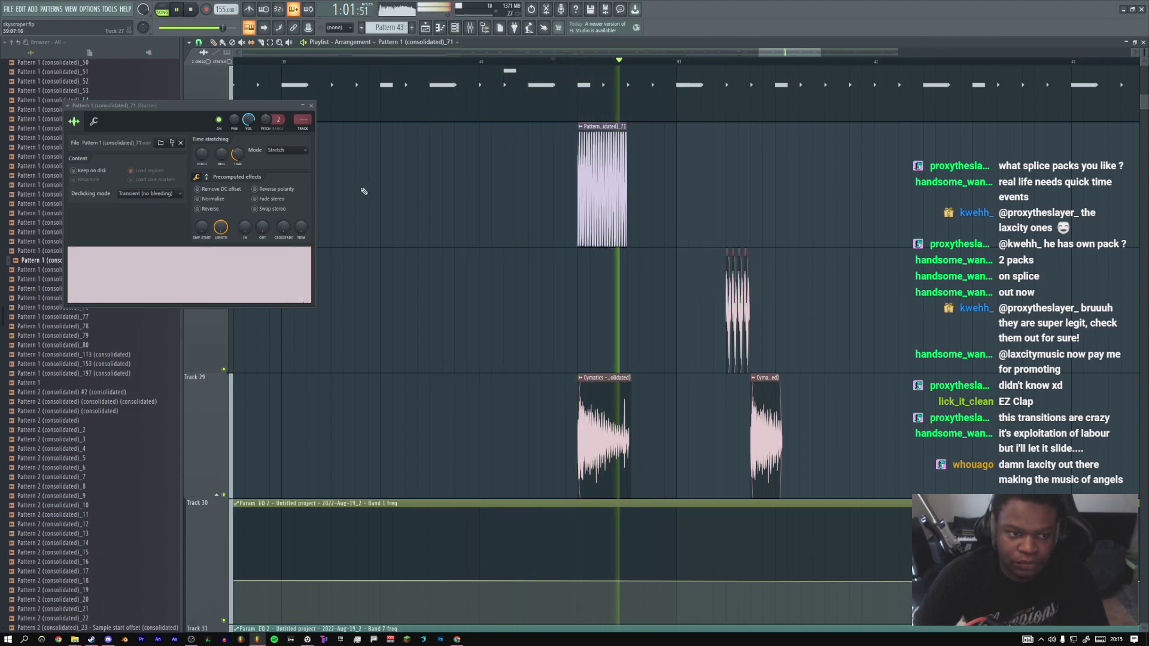
pyautogui.moveTo(202, 154); pyautogui.dragTo(202, 142)
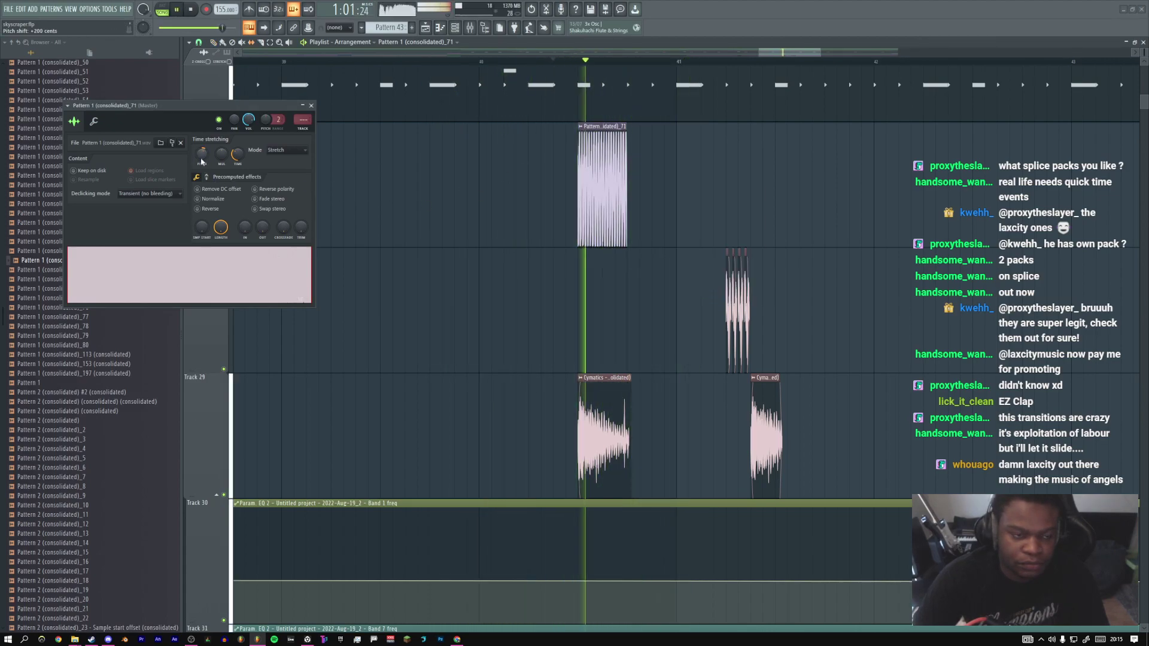
# Route mixer track 31 of the Pattern 1 (consolidated)_71 clip into the yellow bus beside the master and replay the transition
pyautogui.press('F9')
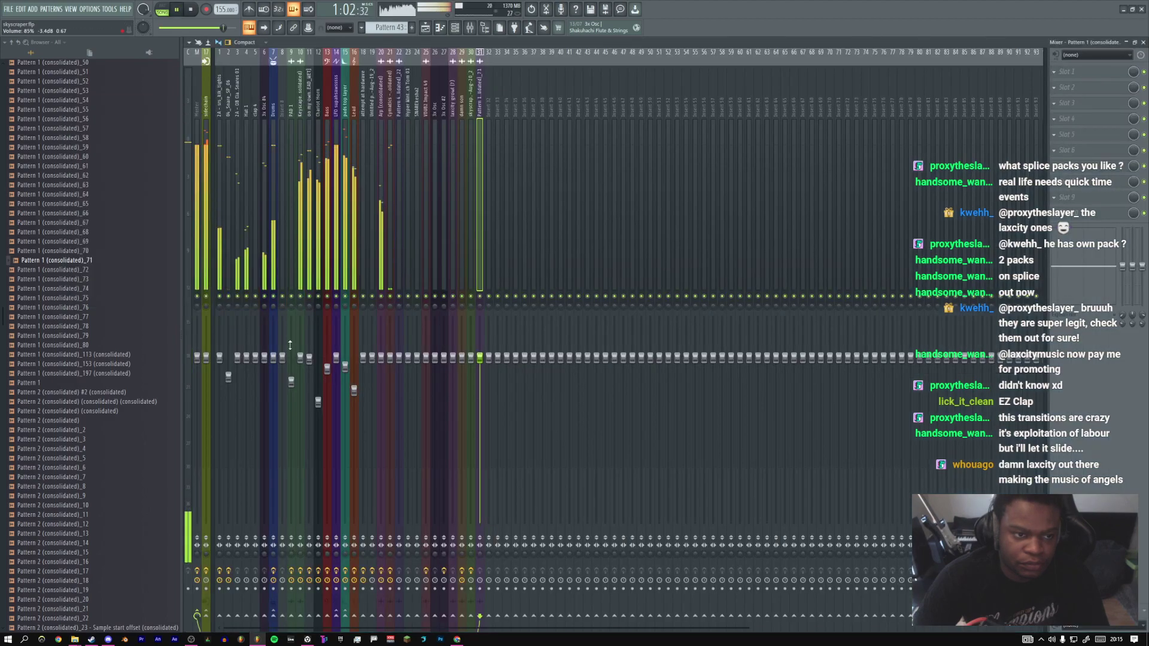
pyautogui.click(208, 616)
pyautogui.press('space')
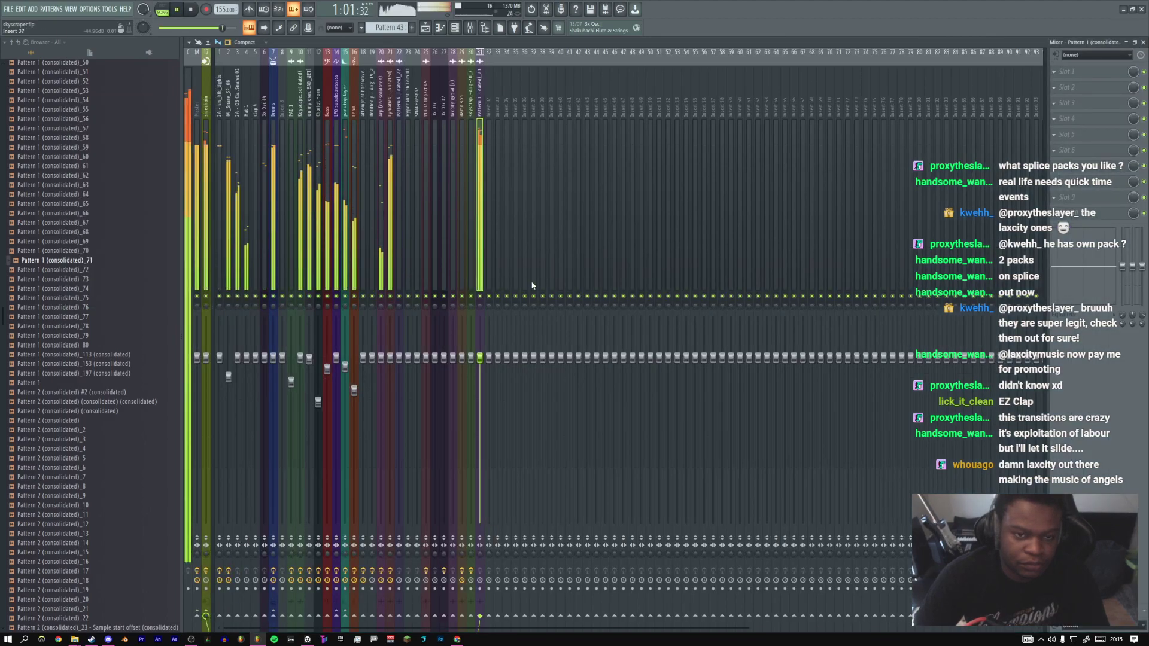
pyautogui.click(426, 28)
pyautogui.press('space')
pyautogui.doubleClick(581, 168)
pyautogui.press('space')
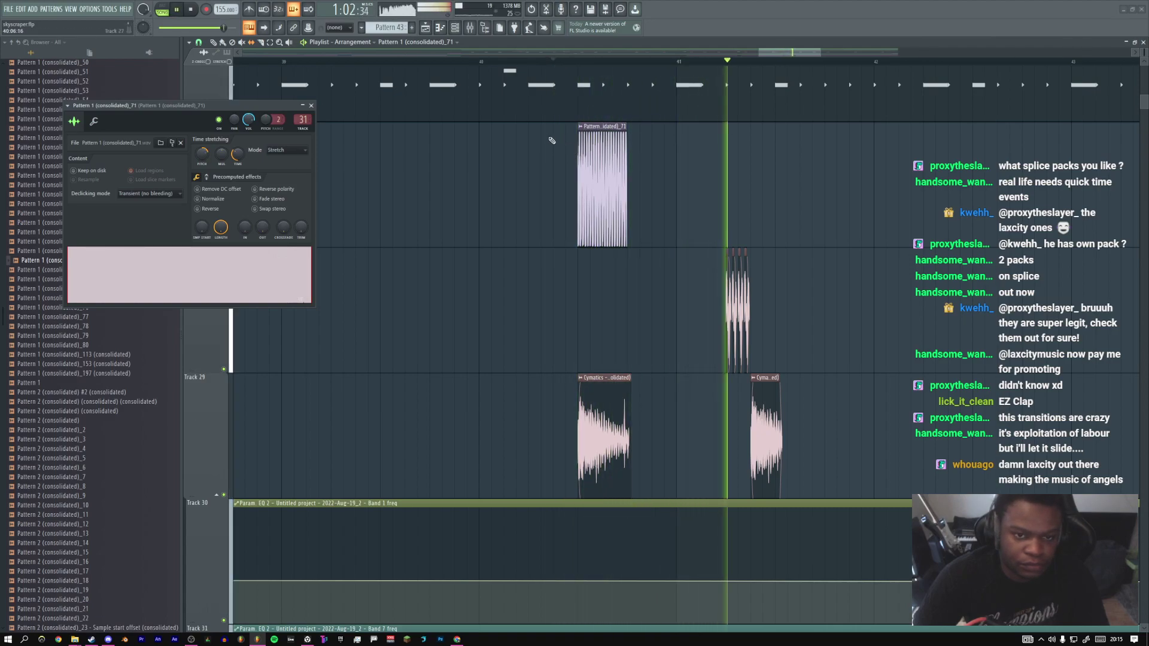
# Try pitch shifts of +800 and +400 cents on the Pattern 1 (consolidated)_71 clip, playing each one
pyautogui.press('space')
pyautogui.scroll(1, 203, 154)
pyautogui.press('space')
pyautogui.press('space')
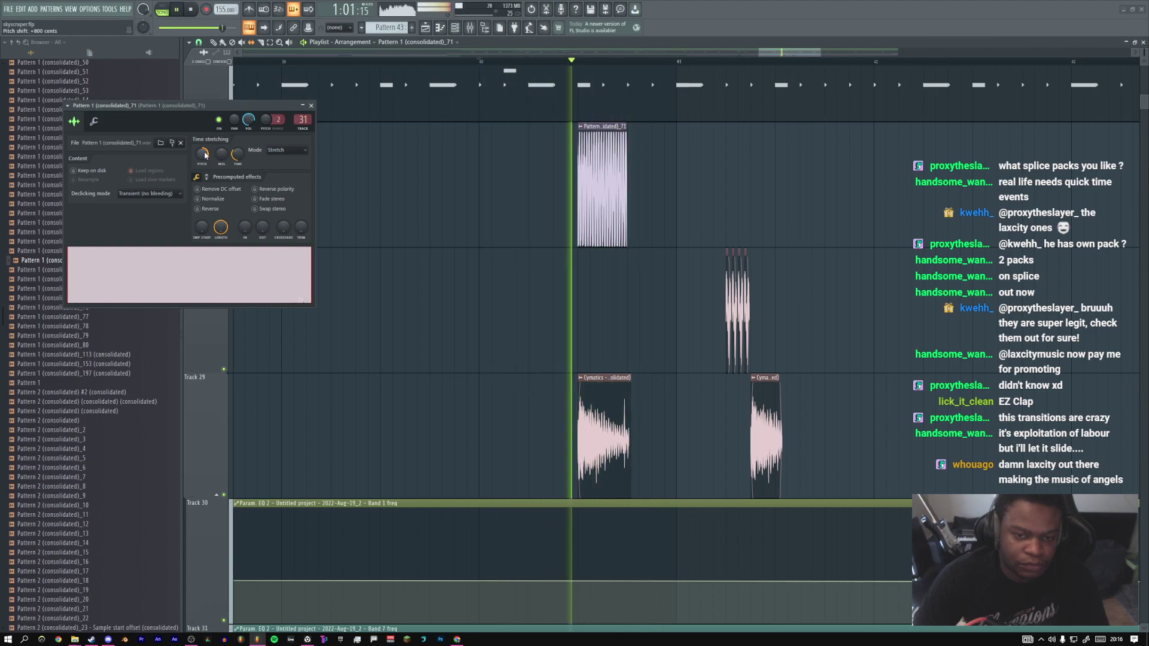
pyautogui.press('space')
pyautogui.moveTo(204, 155); pyautogui.dragTo(205, 173)
pyautogui.press('space')
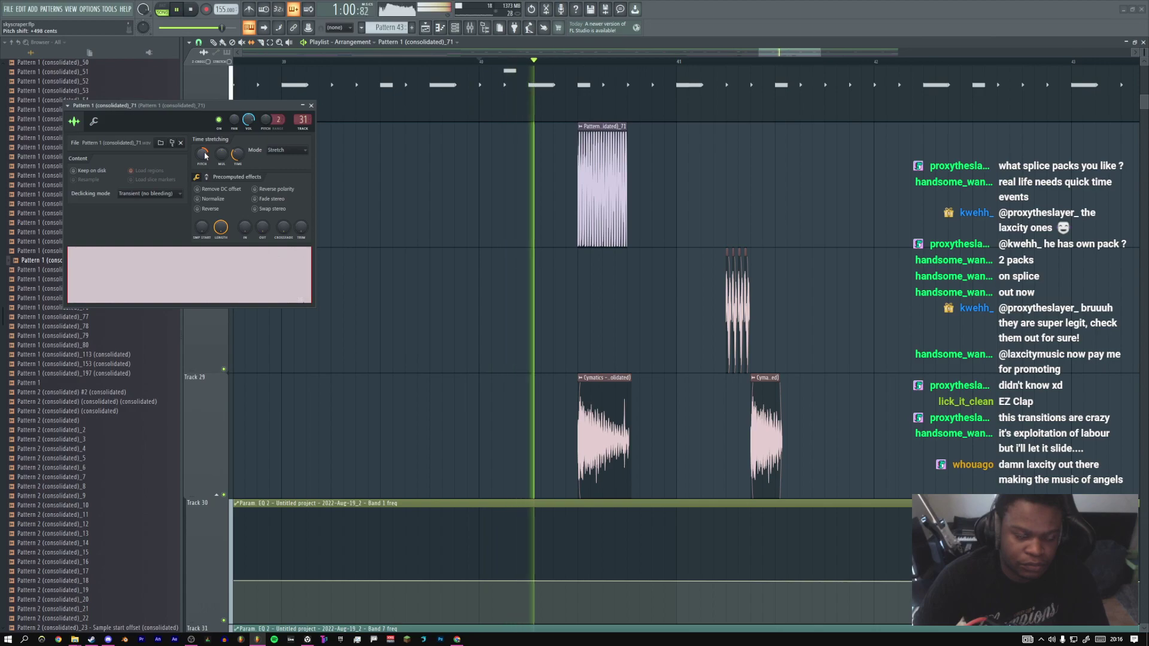
pyautogui.press('space')
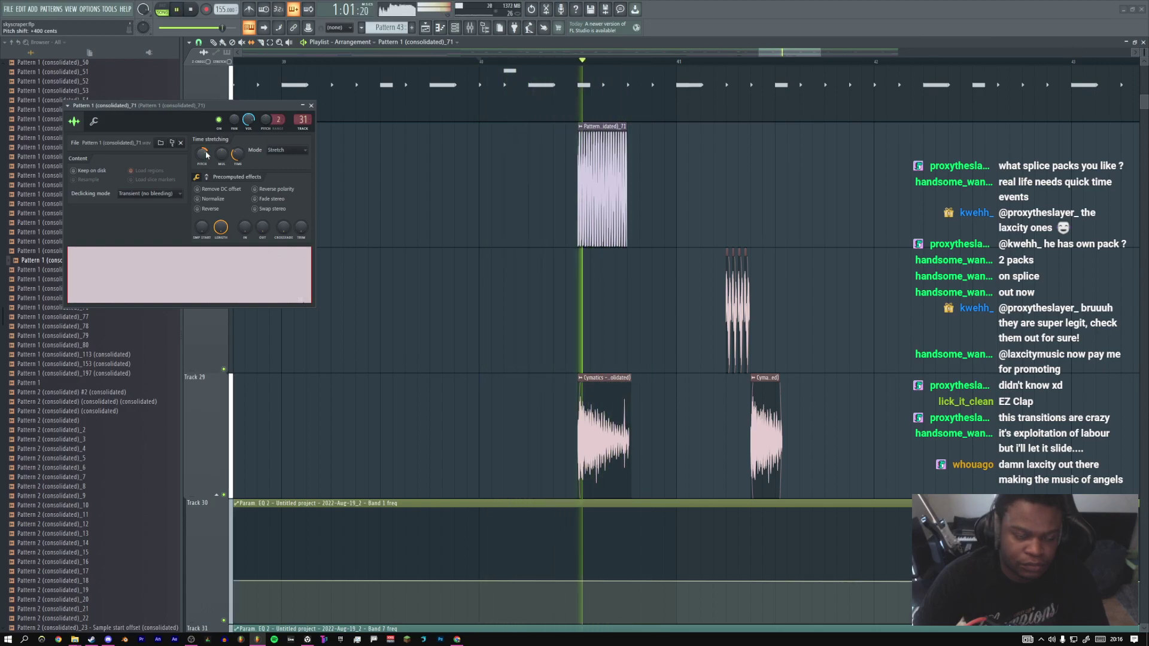
pyautogui.press('space')
# Compare further pitch shifts on the Pattern 1 (consolidated)_71 clip, trying +700 and +1000 cents from 40:09
pyautogui.moveTo(205, 155); pyautogui.dragTo(205, 166)
pyautogui.press('space')
pyautogui.press('space')
pyautogui.press('space')
pyautogui.press('space')
pyautogui.press('space')
pyautogui.press('space')
pyautogui.press('space')
pyautogui.moveTo(206, 156); pyautogui.dragTo(206, 139)
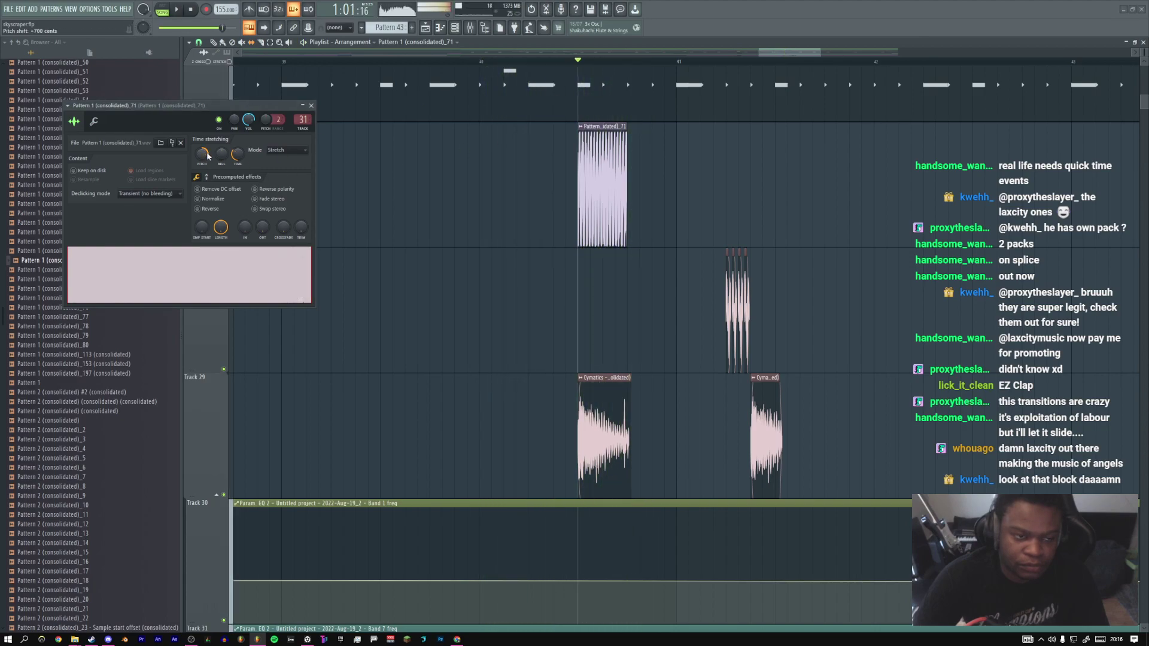
pyautogui.moveTo(204, 157); pyautogui.dragTo(204, 150)
pyautogui.press('space')
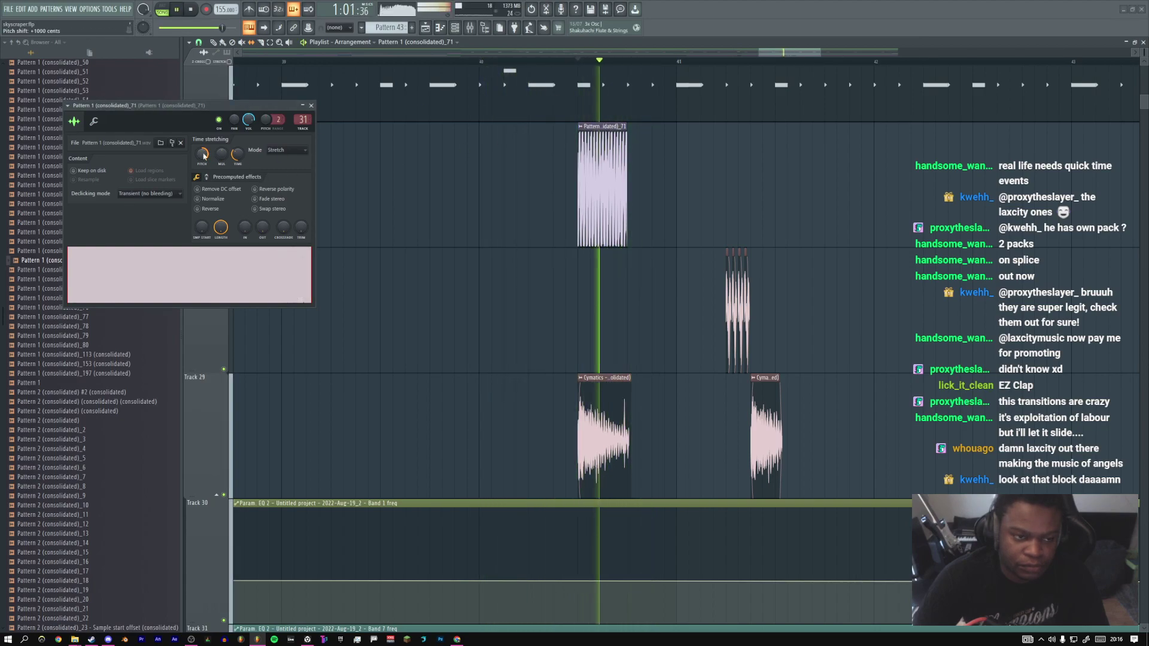
# Replay the Pattern 1 (consolidated)_71 clip from 40:09 repeatedly to judge its sound against the drop
pyautogui.press('space')
pyautogui.press('space')
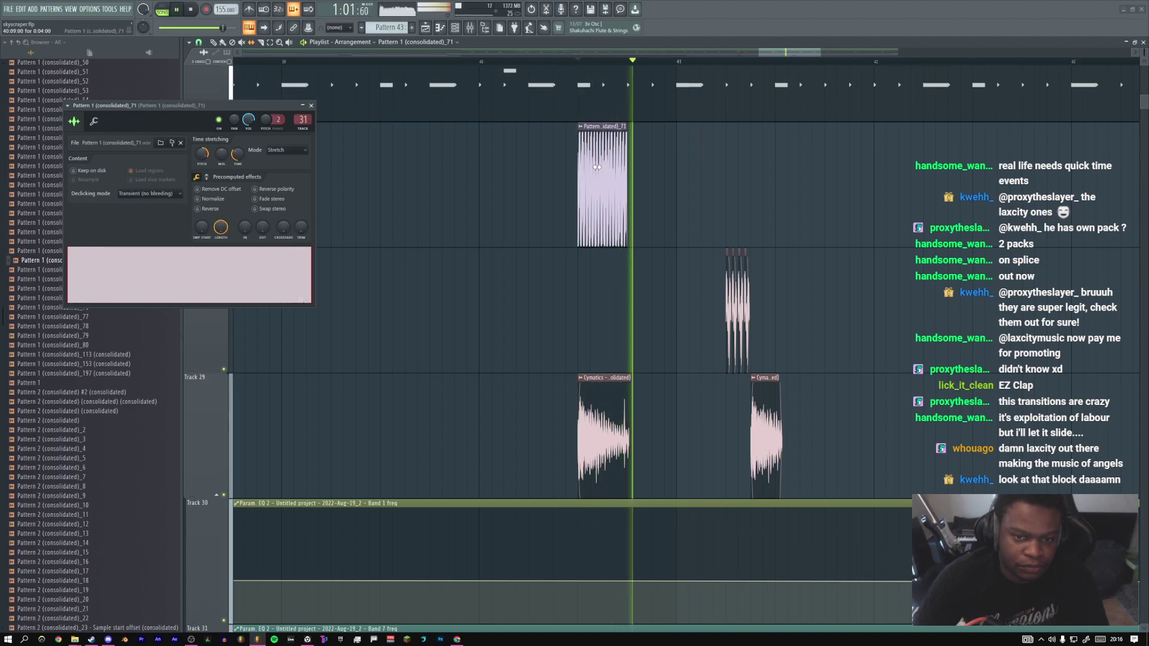
pyautogui.moveTo(609, 173); pyautogui.dragTo(329, 172)
pyautogui.press('space')
pyautogui.press('space')
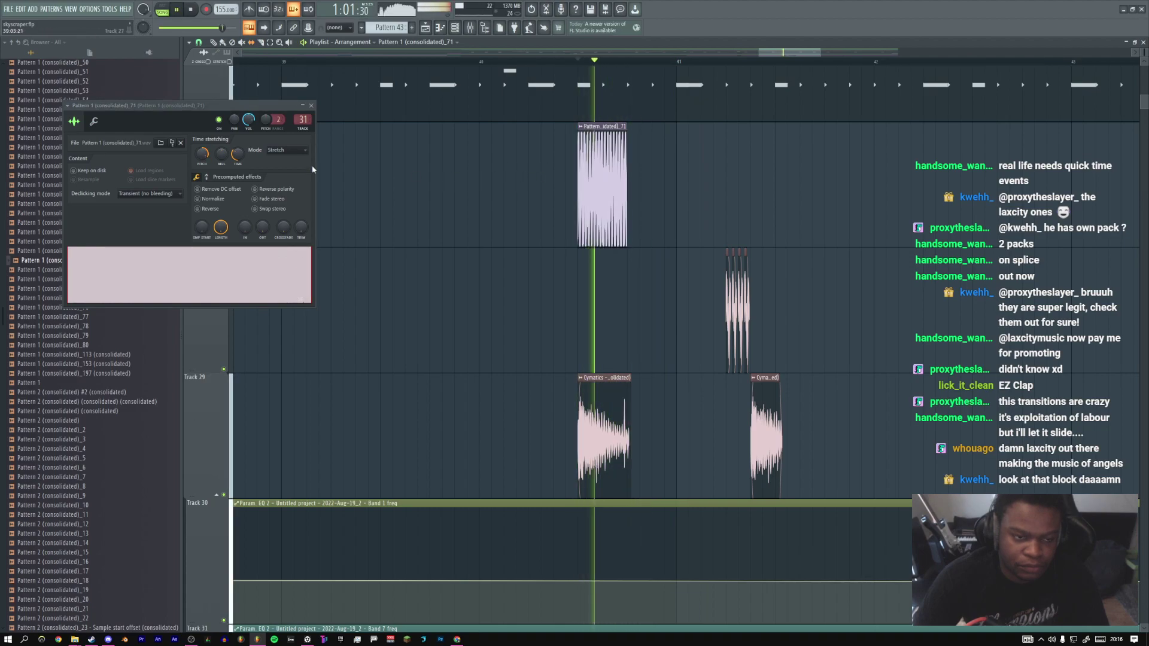
pyautogui.moveTo(616, 178); pyautogui.dragTo(335, 177)
pyautogui.press('space')
pyautogui.press('space')
pyautogui.moveTo(623, 184); pyautogui.dragTo(447, 189)
pyautogui.press('space')
pyautogui.press('space')
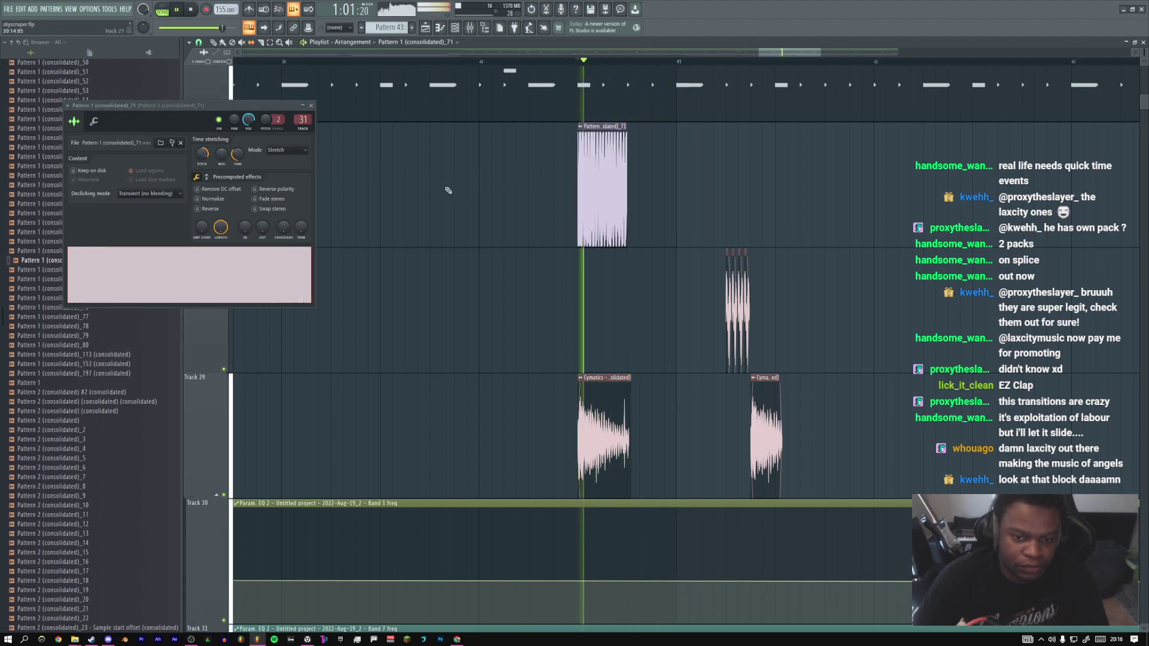
# Lower the pitch shift of the Pattern 1 (consolidated)_71 clip, replay it and close its settings
pyautogui.scroll(-1, 203, 158)
pyautogui.press('space')
pyautogui.press('space')
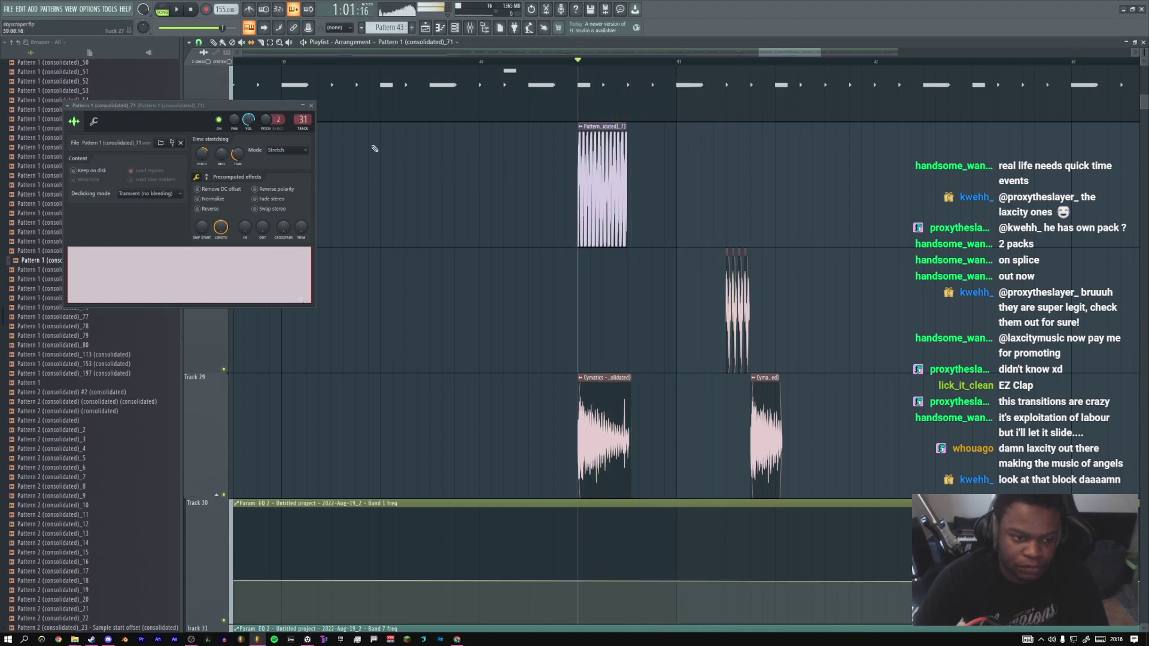
pyautogui.click(311, 105)
# Audition more consolidated samples and load Pattern 2 (consolidated)_8 into the Track 27 clip at 40:09, playing it in context
pyautogui.press('space')
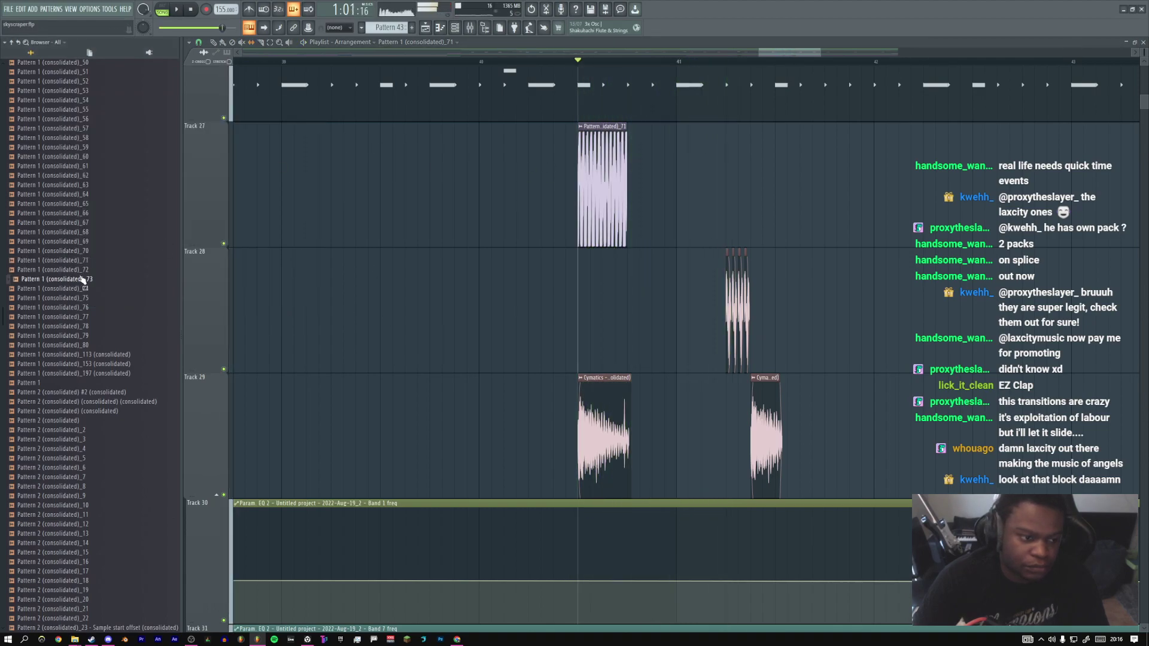
pyautogui.scroll(-2, 84, 306)
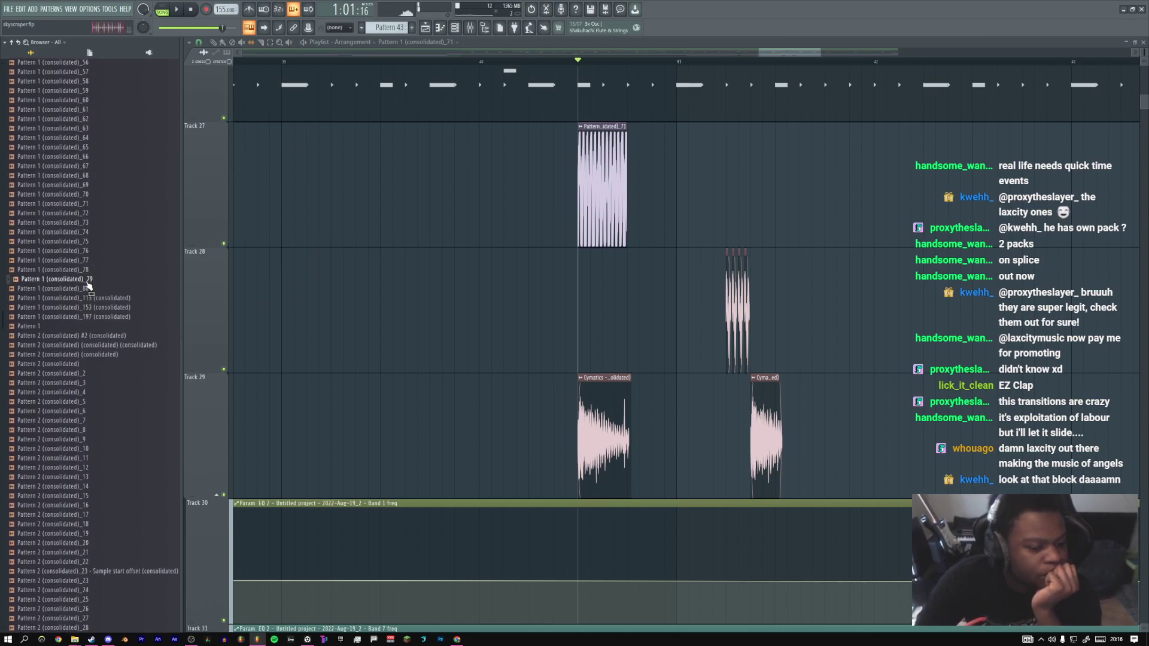
pyautogui.scroll(-2, 86, 312)
pyautogui.scroll(-2, 84, 320)
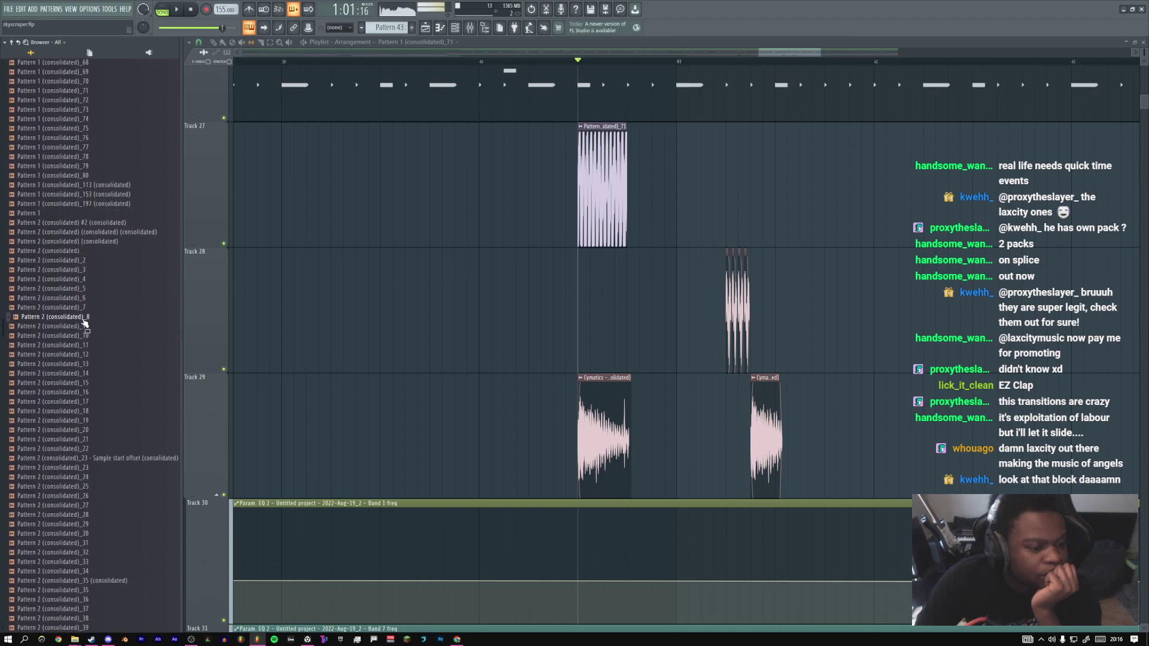
pyautogui.moveTo(79, 323); pyautogui.dragTo(608, 201)
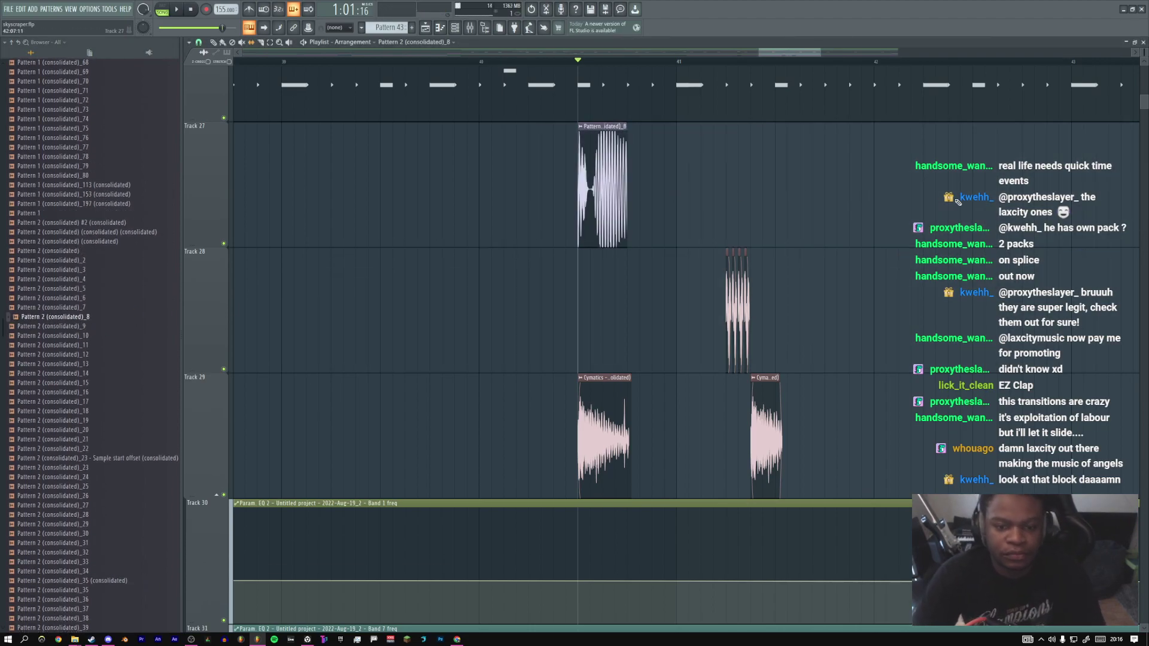
pyautogui.press('space')
pyautogui.press('space')
# Slip the audio inside the Pattern 2 (consolidated)_8 clip on Track 27 and replay it against the drop
pyautogui.click(663, 219)
pyautogui.rightClick(672, 193)
pyautogui.moveTo(625, 184); pyautogui.dragTo(651, 194)
pyautogui.press('space')
pyautogui.press('space')
pyautogui.press('space')
pyautogui.press('space')
pyautogui.press('space')
pyautogui.press('space')
pyautogui.rightClick(720, 212)
pyautogui.click(734, 227)
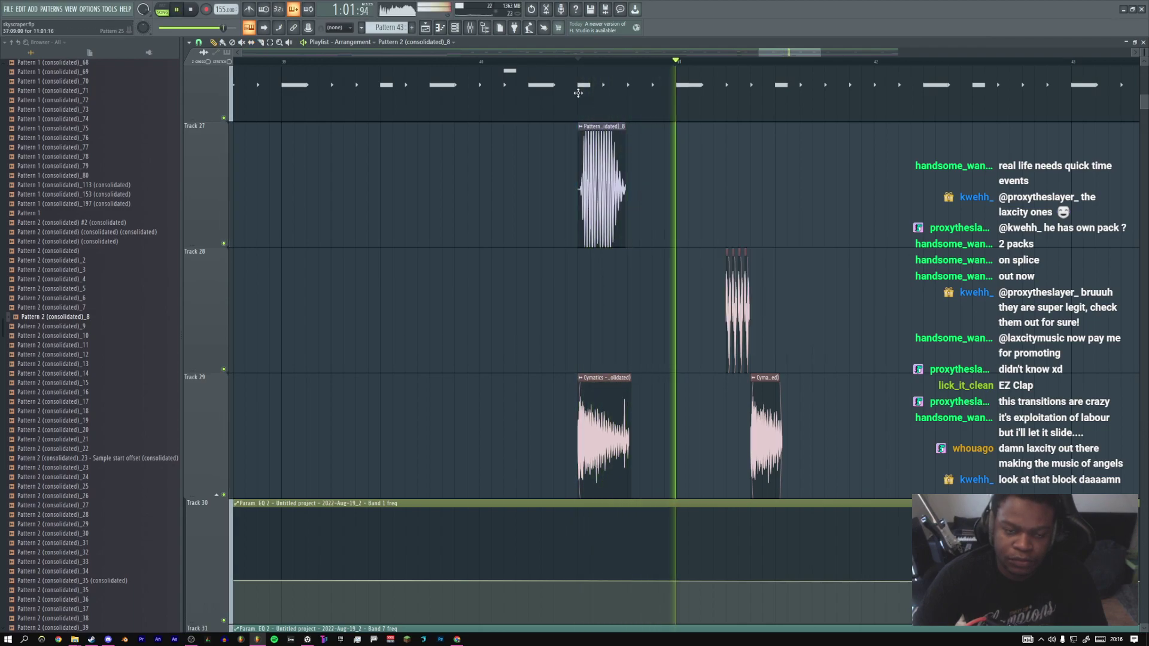
# Readjust the audio offset within the Pattern 2 (consolidated)_8 clip, comparing it soloed and with the full drop
pyautogui.rightClick(647, 201)
pyautogui.click(662, 272)
pyautogui.moveTo(612, 206); pyautogui.dragTo(692, 203)
pyautogui.press('space')
pyautogui.rightClick(593, 185)
pyautogui.rightClick(591, 185)
pyautogui.moveTo(590, 185); pyautogui.dragTo(605, 184)
pyautogui.rightClick(581, 179)
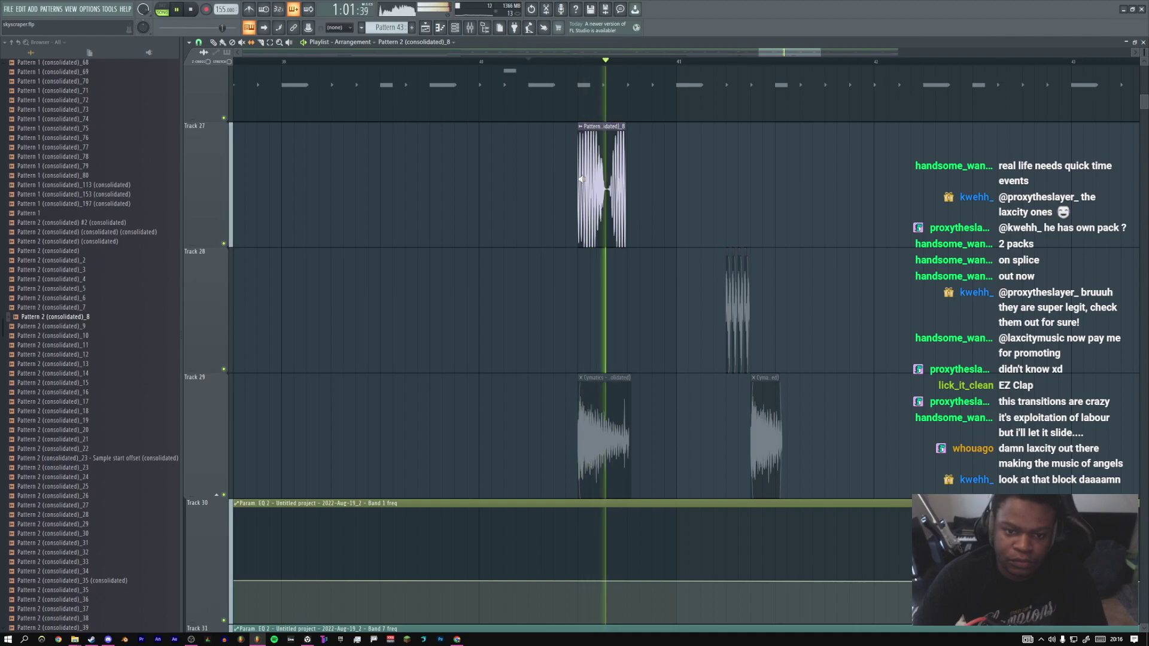
pyautogui.press('space')
pyautogui.press('space')
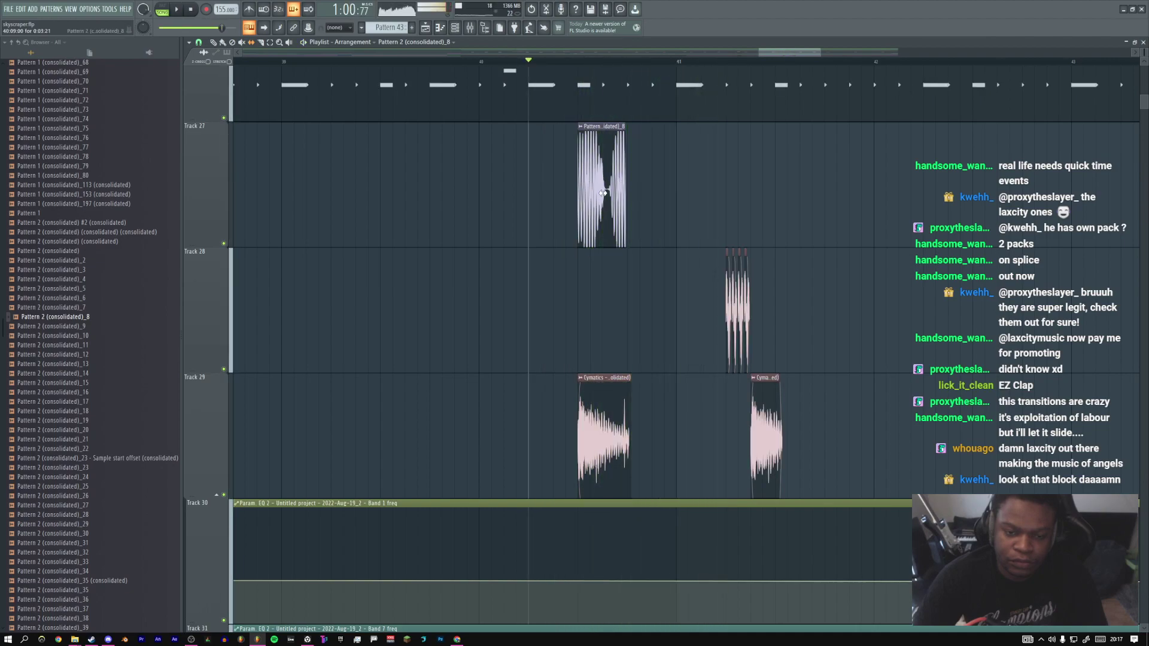
pyautogui.press('space')
pyautogui.rightClick(656, 194)
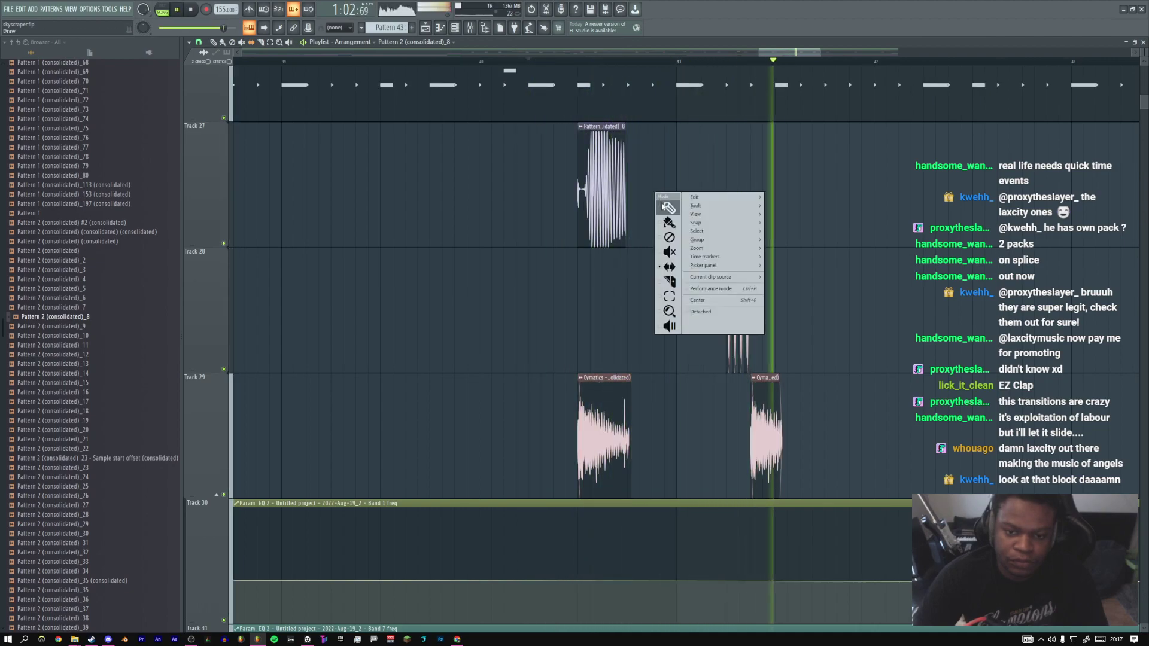
pyautogui.click(668, 207)
# Remove the short # #6 - Layer clip just before bar 41 on Track 11 and replay the transition
pyautogui.scroll(15, 651, 226)
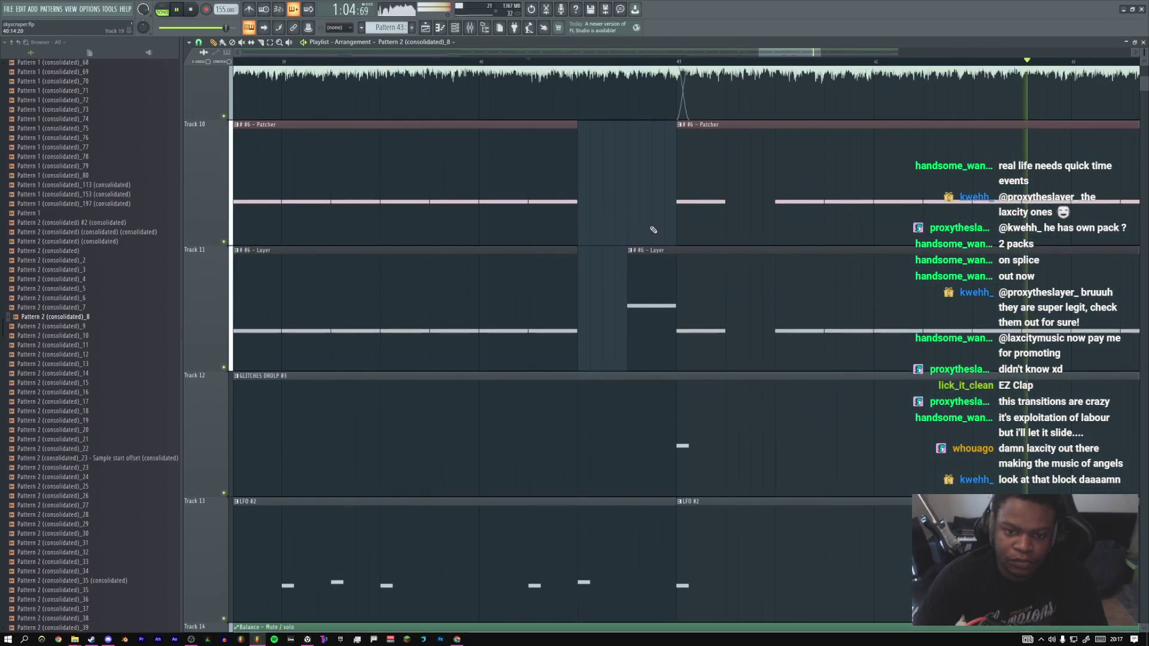
pyautogui.scroll(1, 653, 275)
pyautogui.press('space')
pyautogui.scroll(-2, 643, 366)
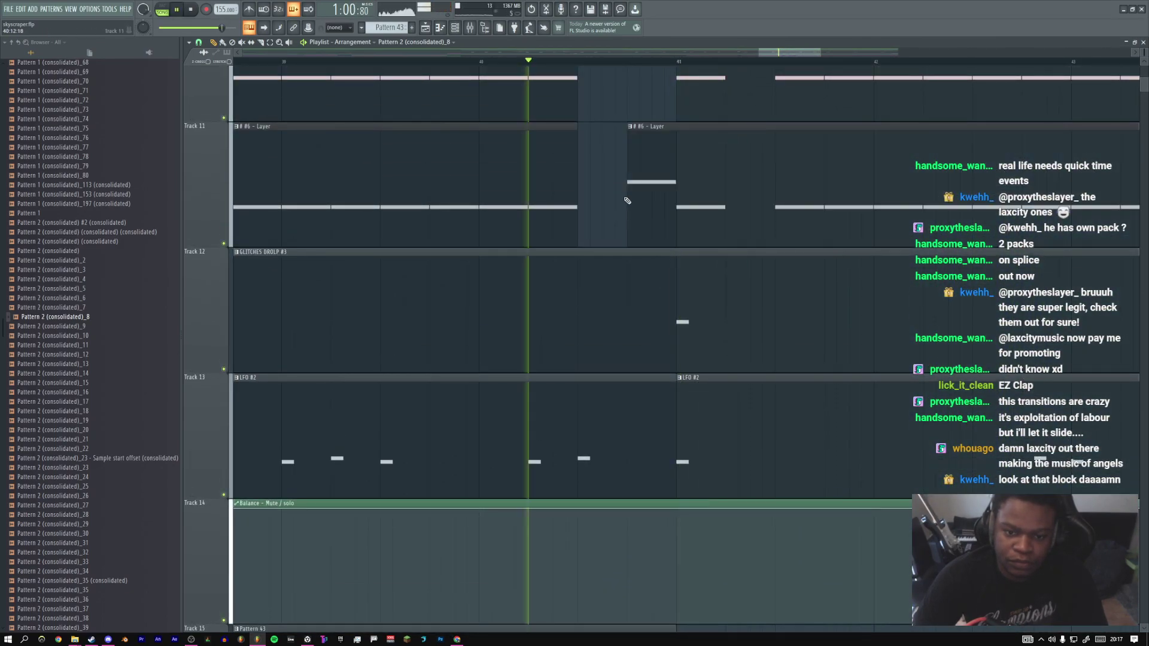
pyautogui.moveTo(627, 193); pyautogui.dragTo(669, 209)
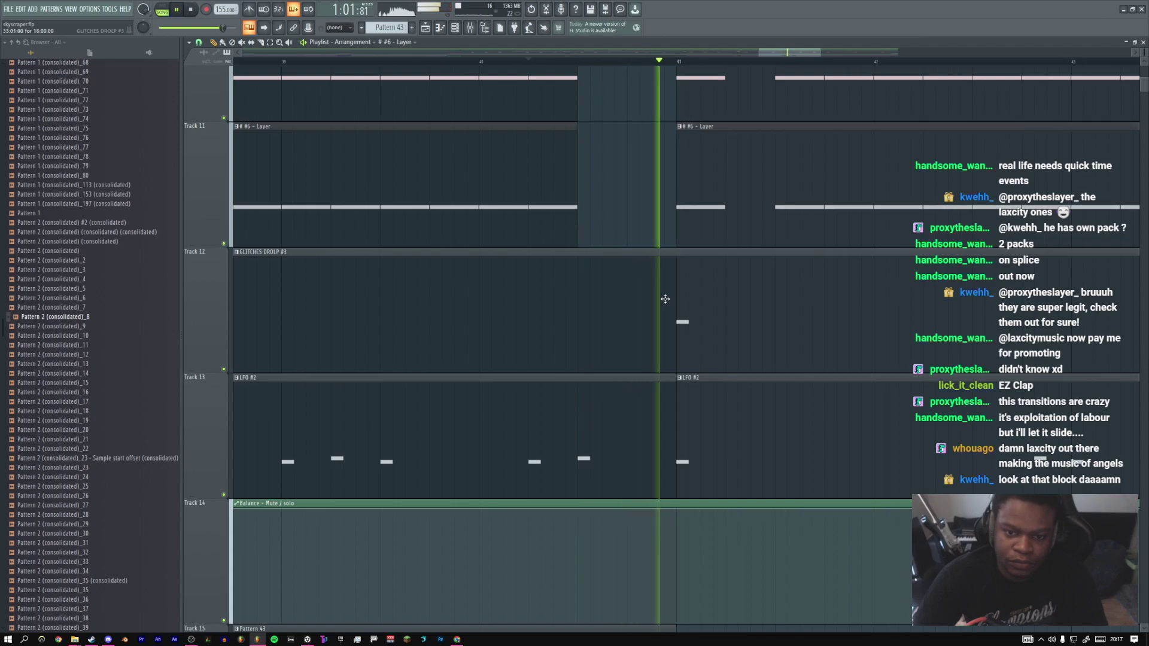
pyautogui.scroll(-12, 669, 323)
pyautogui.press('space')
pyautogui.press('space')
pyautogui.scroll(-5, 663, 321)
pyautogui.press('space')
pyautogui.scroll(3, 419, 359)
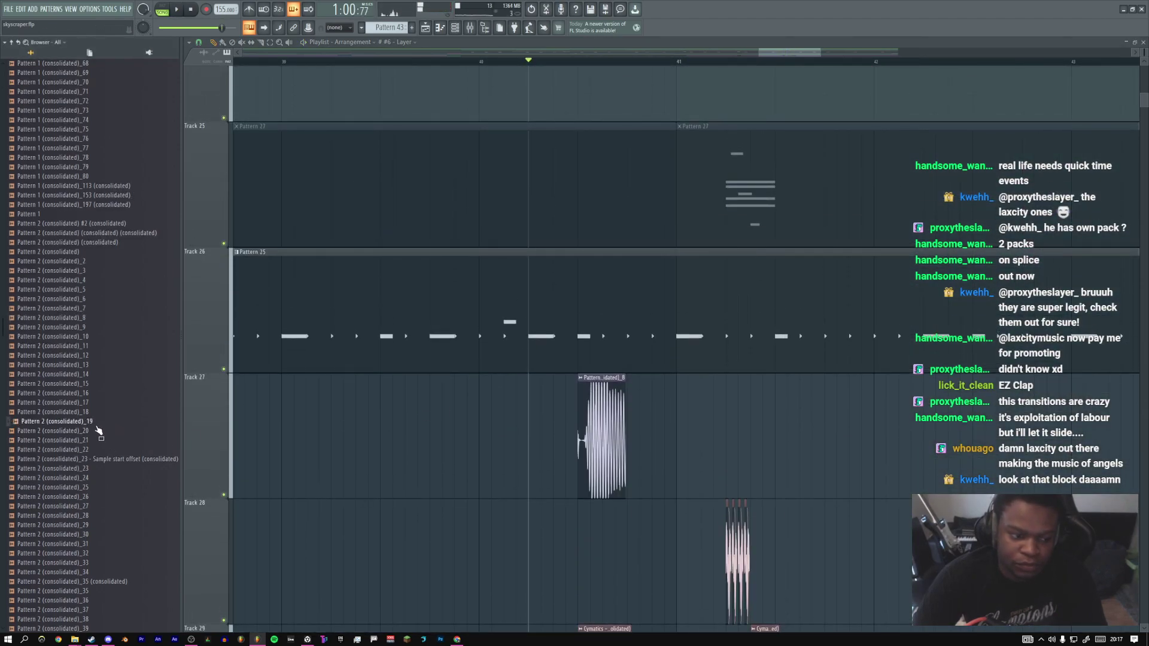
# Audition further consolidated samples and load Pattern 2 (consolidated)_52 into the Track 27 clip at 40:09
pyautogui.scroll(-4, 97, 427)
pyautogui.click(93, 451)
pyautogui.scroll(-4, 96, 437)
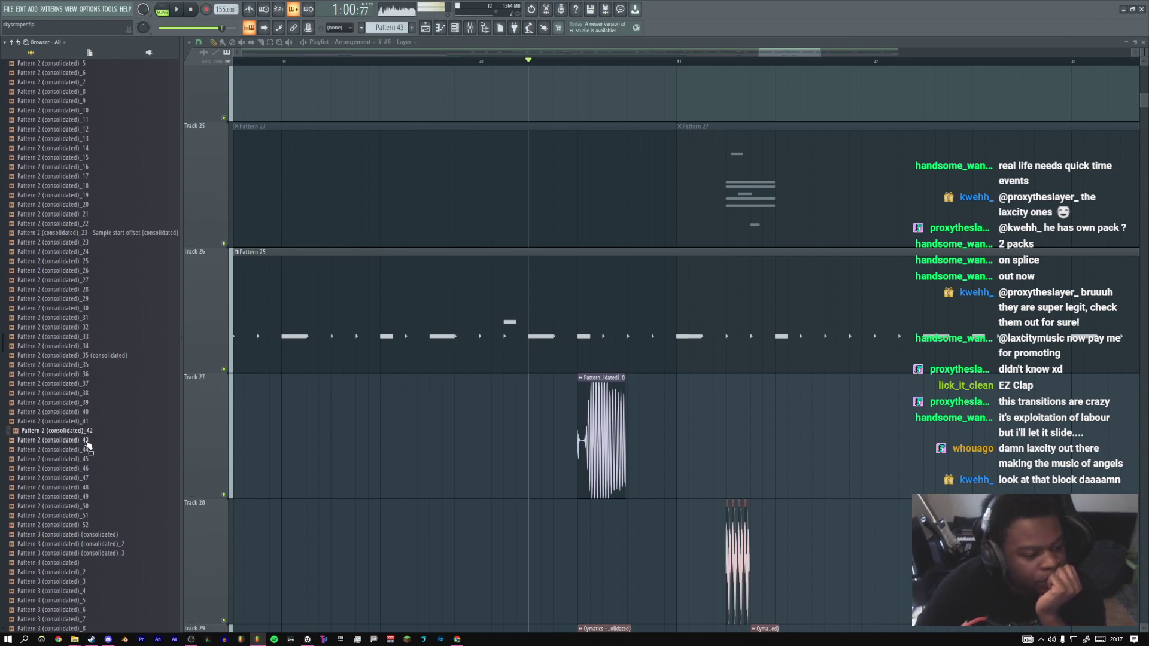
pyautogui.scroll(-2, 88, 458)
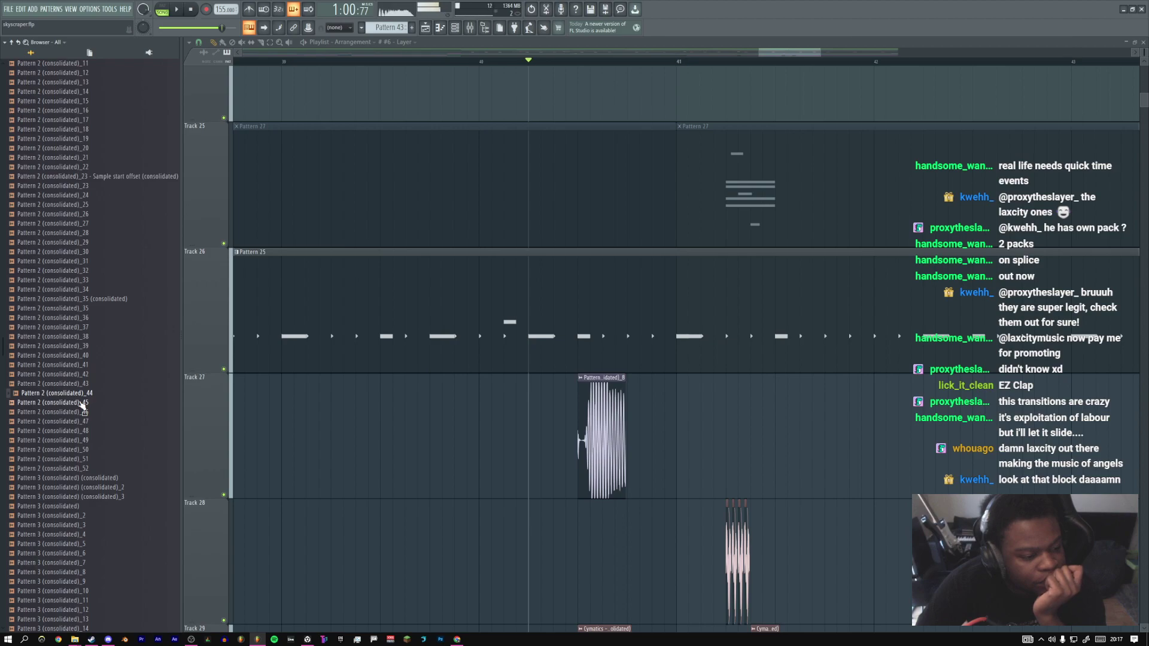
pyautogui.click(84, 413)
pyautogui.scroll(-4, 87, 398)
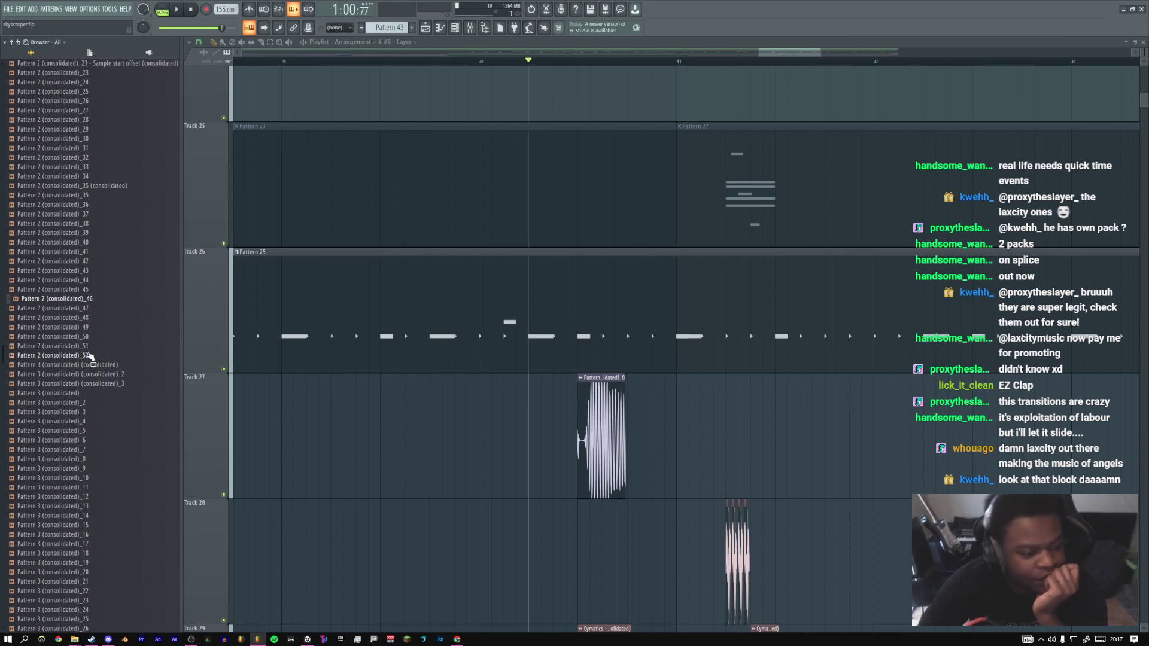
pyautogui.click(82, 319)
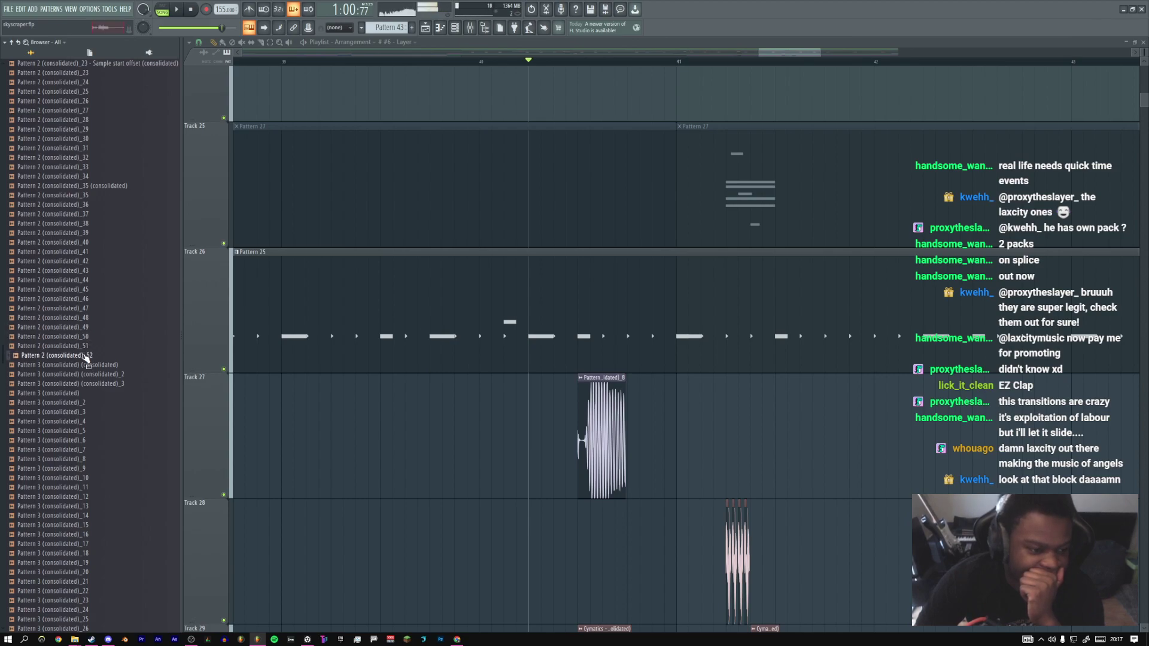
pyautogui.click(81, 365)
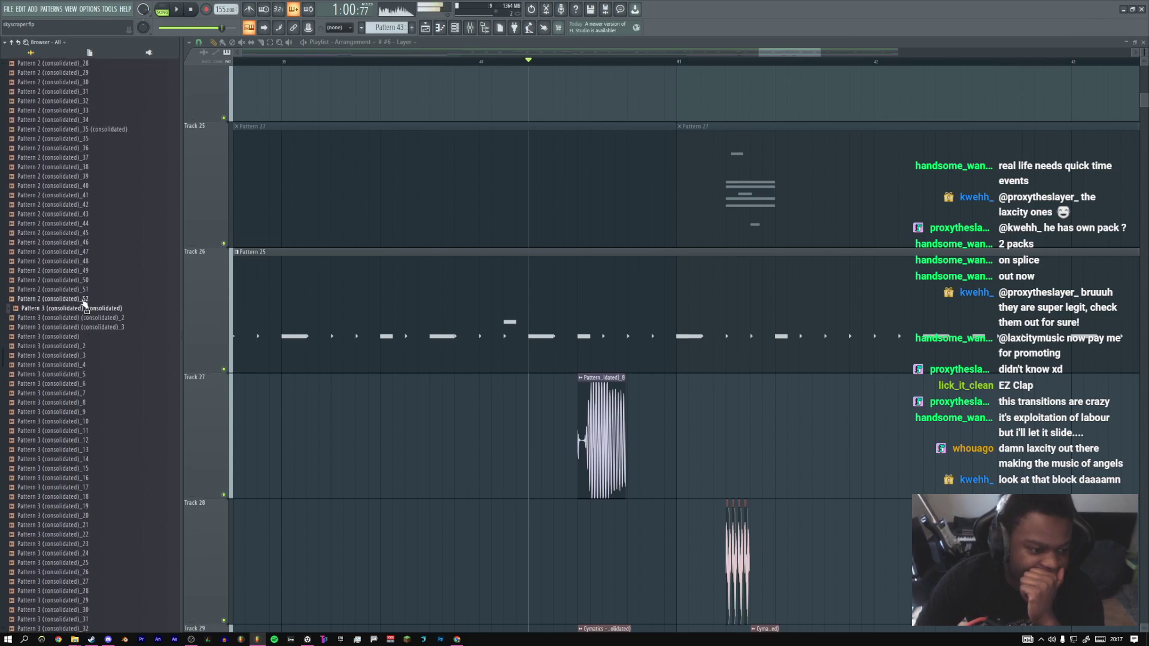
pyautogui.moveTo(79, 304); pyautogui.dragTo(598, 417)
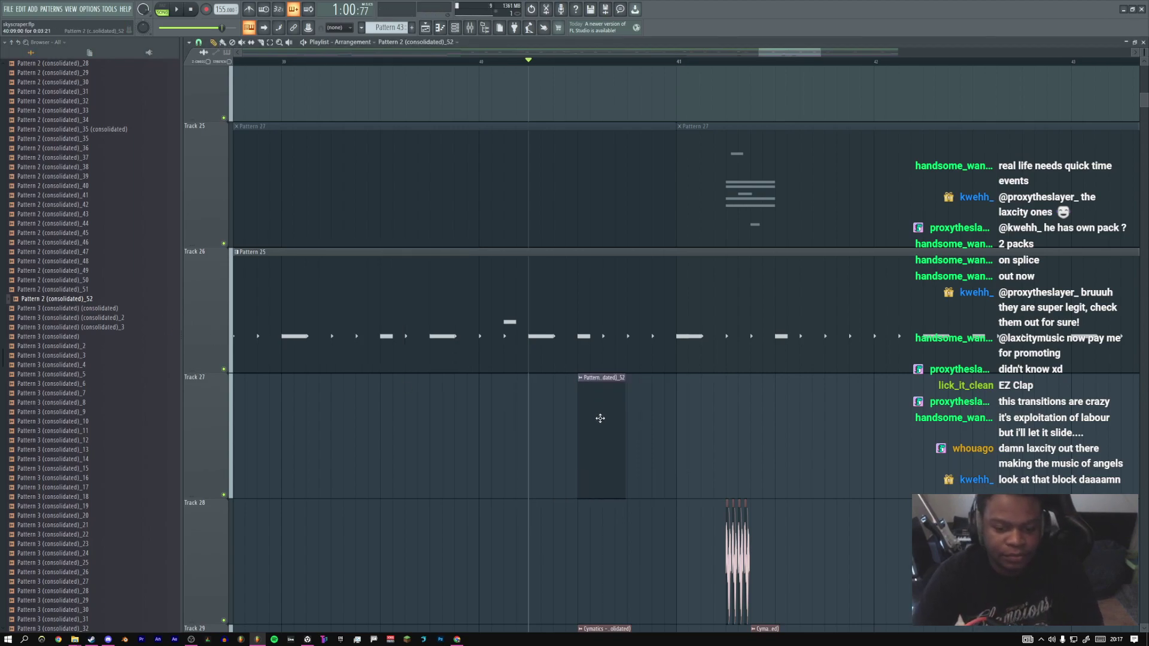
# Slip the Pattern 2 (consolidated)_52 audio within its clip and extend the clip's end to bar 41
pyautogui.press('n')
pyautogui.click(624, 490)
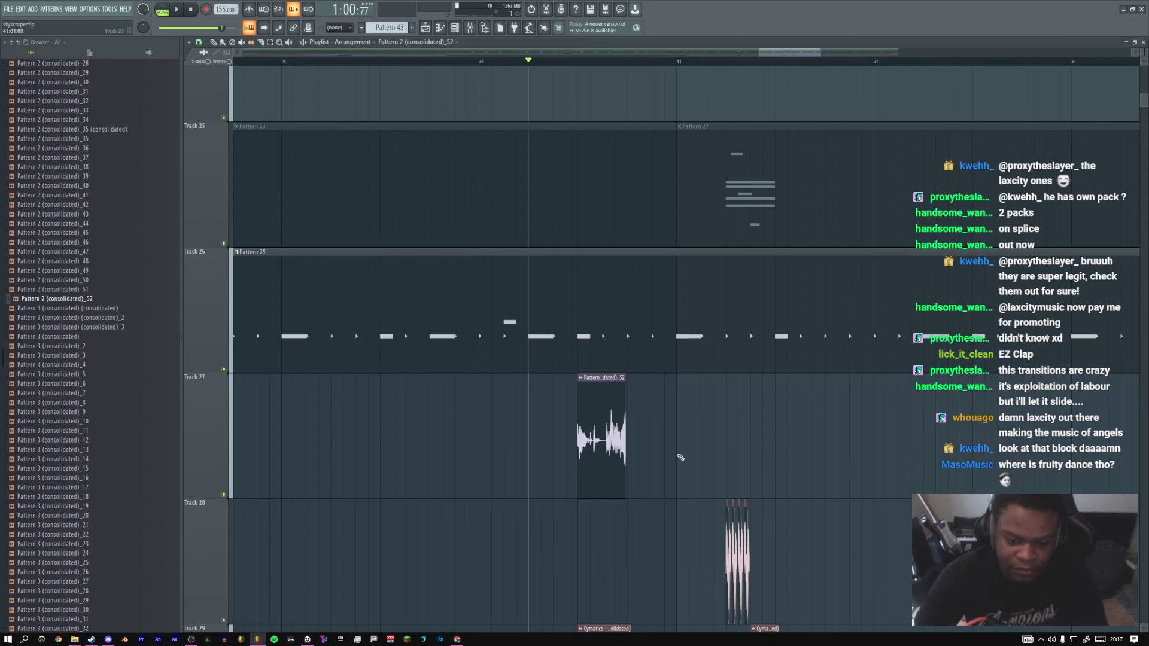
pyautogui.press('n')
pyautogui.click(735, 444)
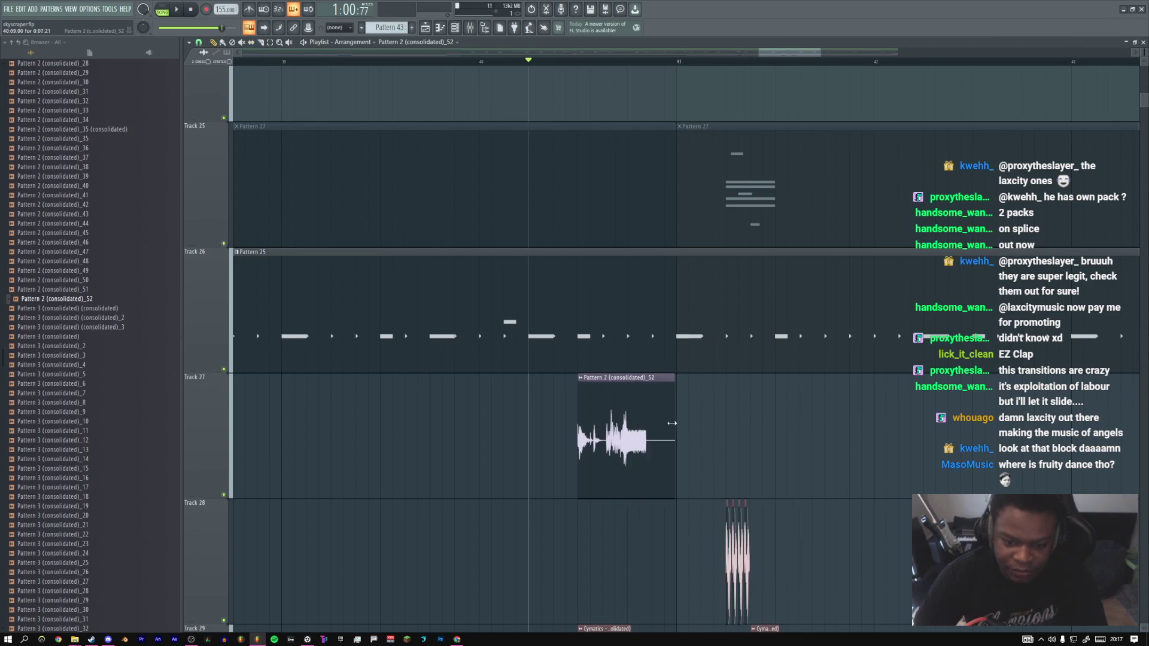
pyautogui.moveTo(670, 424); pyautogui.dragTo(683, 424)
# Normalize the sample of the Pattern 2 (consolidated)_52 clip and play it with the drop
pyautogui.doubleClick(580, 418)
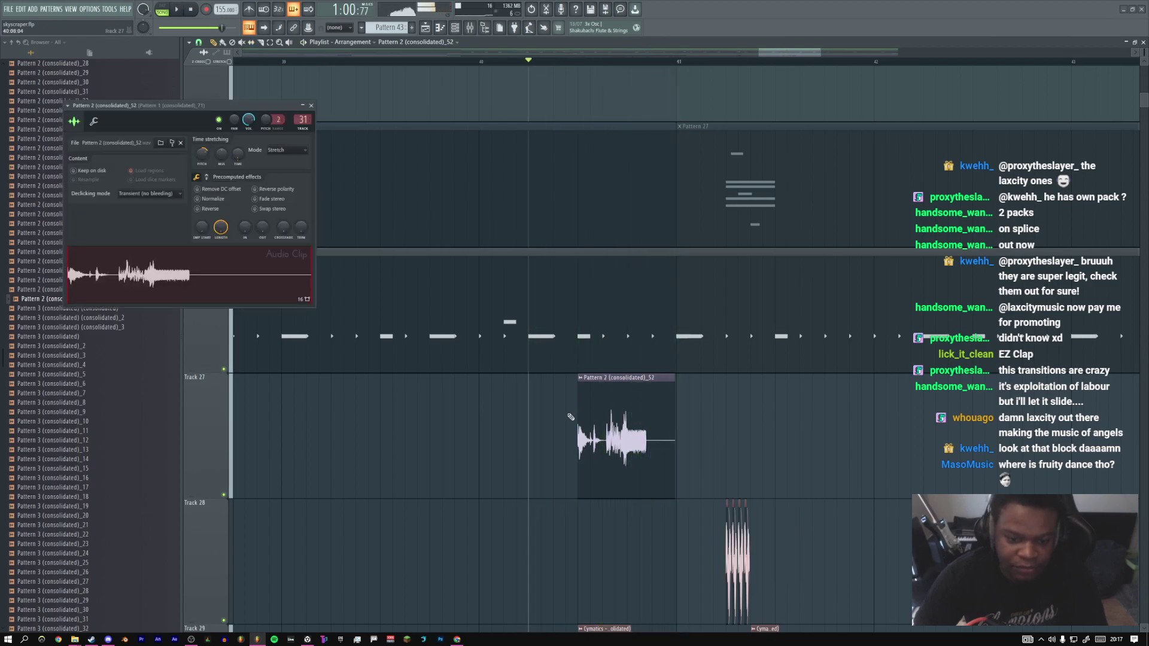
pyautogui.press('space')
pyautogui.click(93, 122)
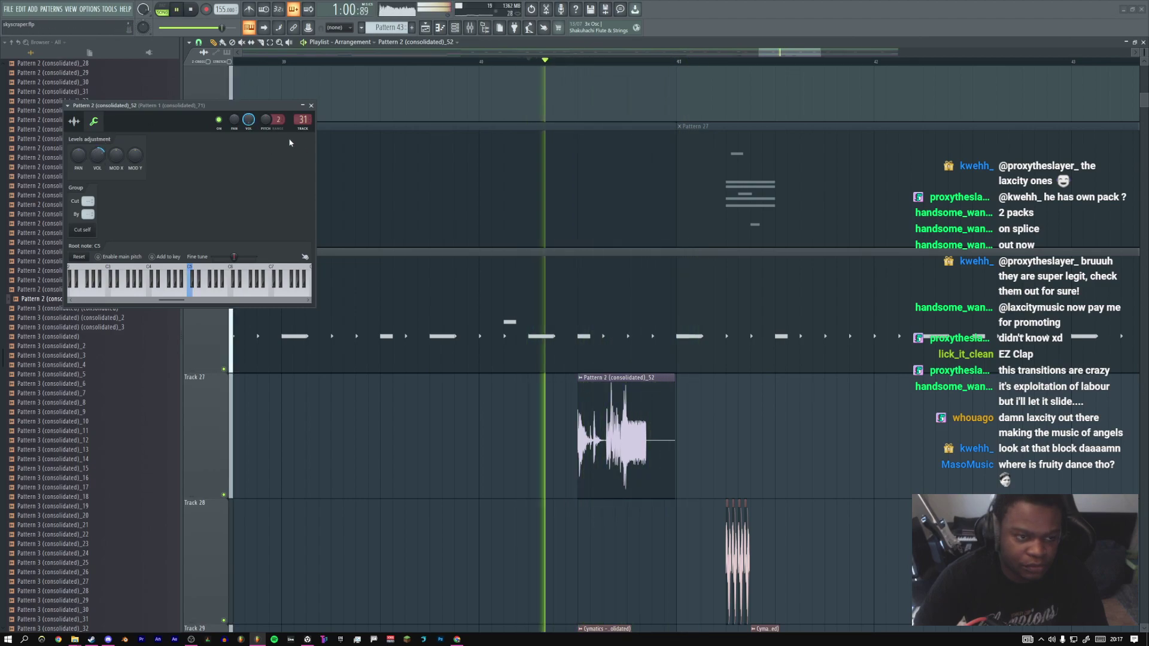
pyautogui.click(311, 106)
pyautogui.press('space')
# Select the Pattern 2 (consolidated)_52 clip on Track 27 and replay it to judge the fill
pyautogui.rightClick(697, 406)
pyautogui.click(710, 468)
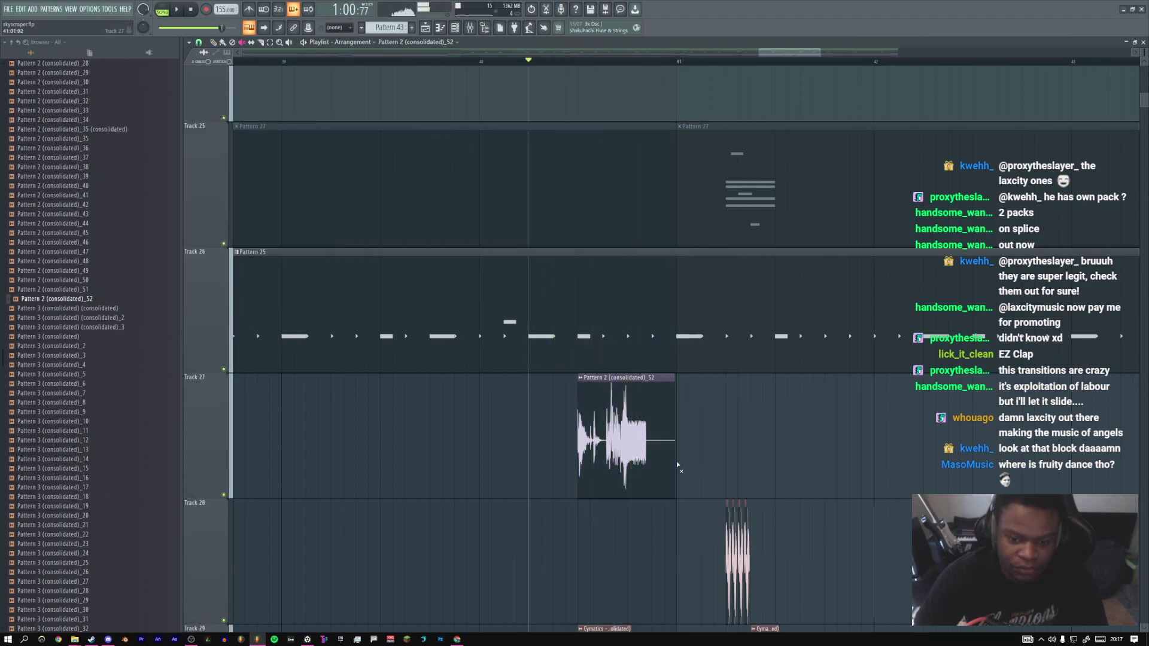
pyautogui.rightClick(649, 407)
pyautogui.click(663, 418)
pyautogui.moveTo(619, 418)
pyautogui.mouseDown()
pyautogui.moveTo(656, 417)
pyautogui.moveTo(578, 415)
pyautogui.moveTo(608, 411)
pyautogui.mouseUp()
pyautogui.press('space')
pyautogui.press('space')
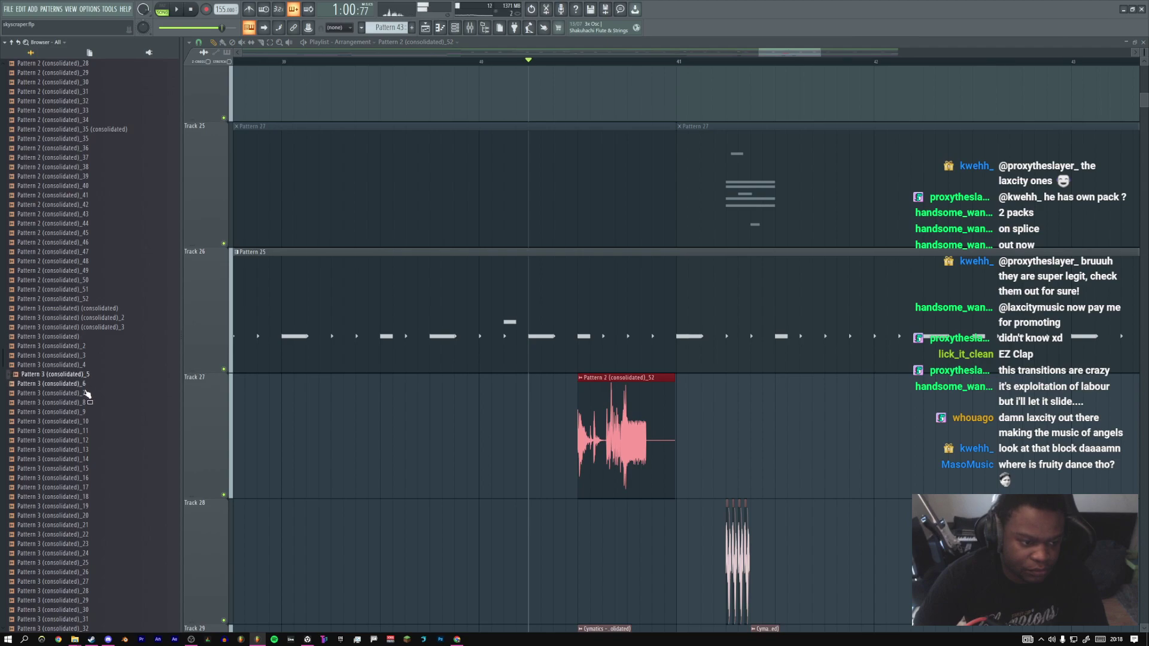
# Audition the Pattern 3 samples and load Pattern 3 (consolidated)_31 into the Track 27 clip, ready for slip editing
pyautogui.scroll(-4, 84, 421)
pyautogui.scroll(-2, 78, 455)
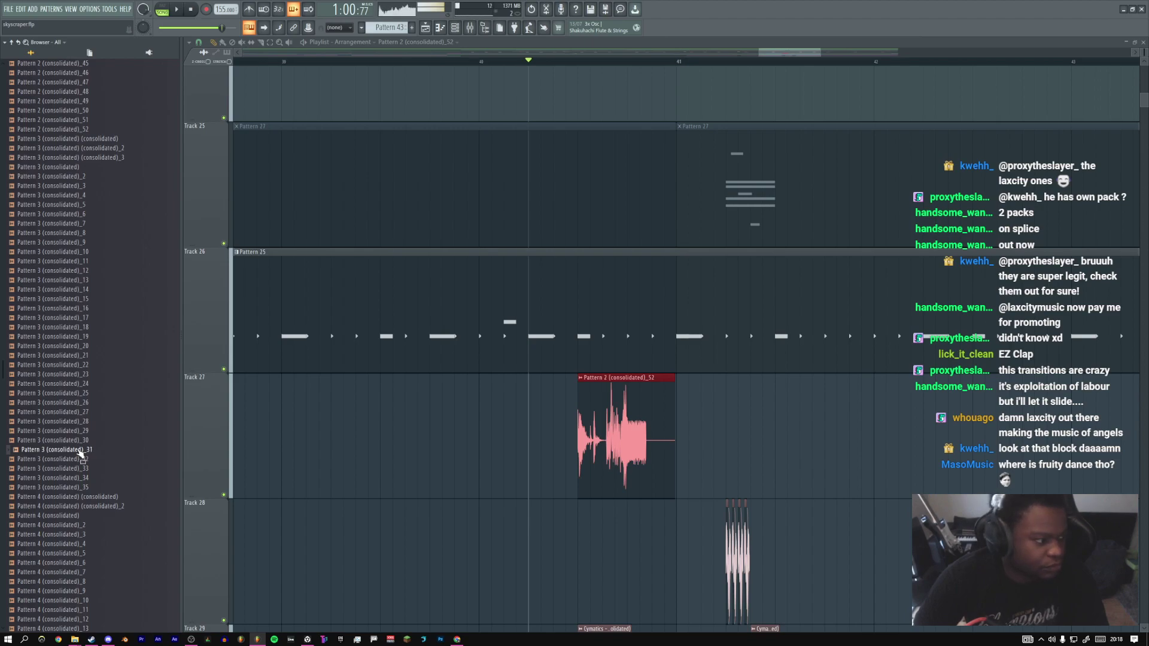
pyautogui.moveTo(129, 450); pyautogui.dragTo(591, 430)
pyautogui.rightClick(667, 416)
pyautogui.click(681, 491)
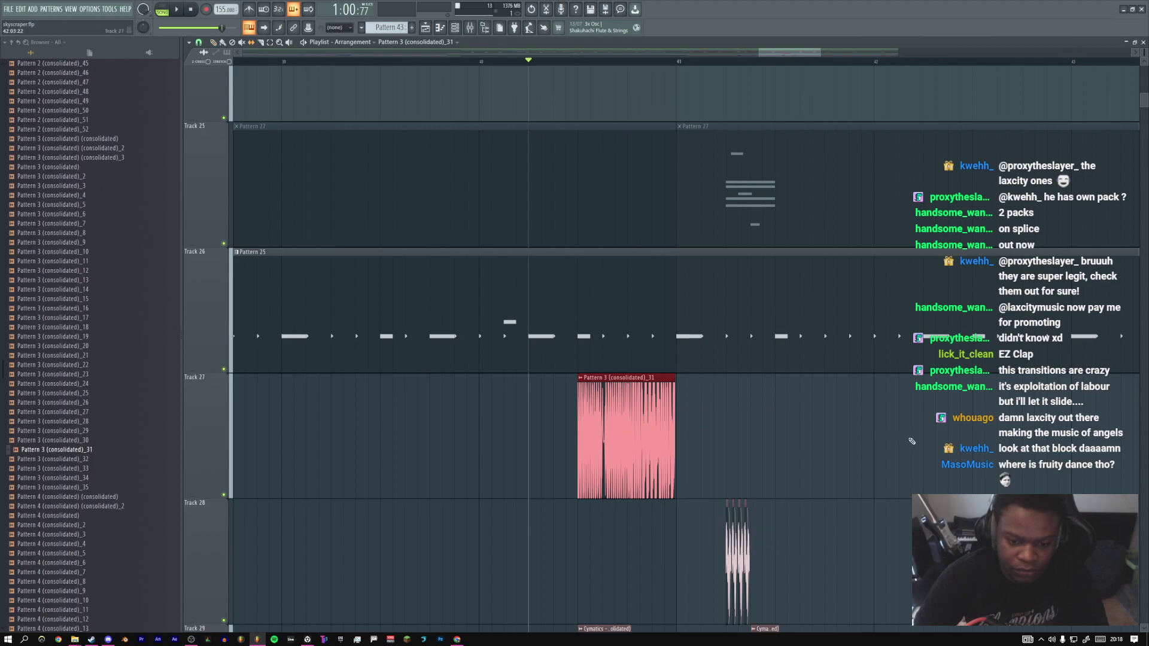
# Reset the volume multiplier of the Pattern 3 (consolidated)_31 clip and replay it
pyautogui.press('space')
pyautogui.doubleClick(627, 439)
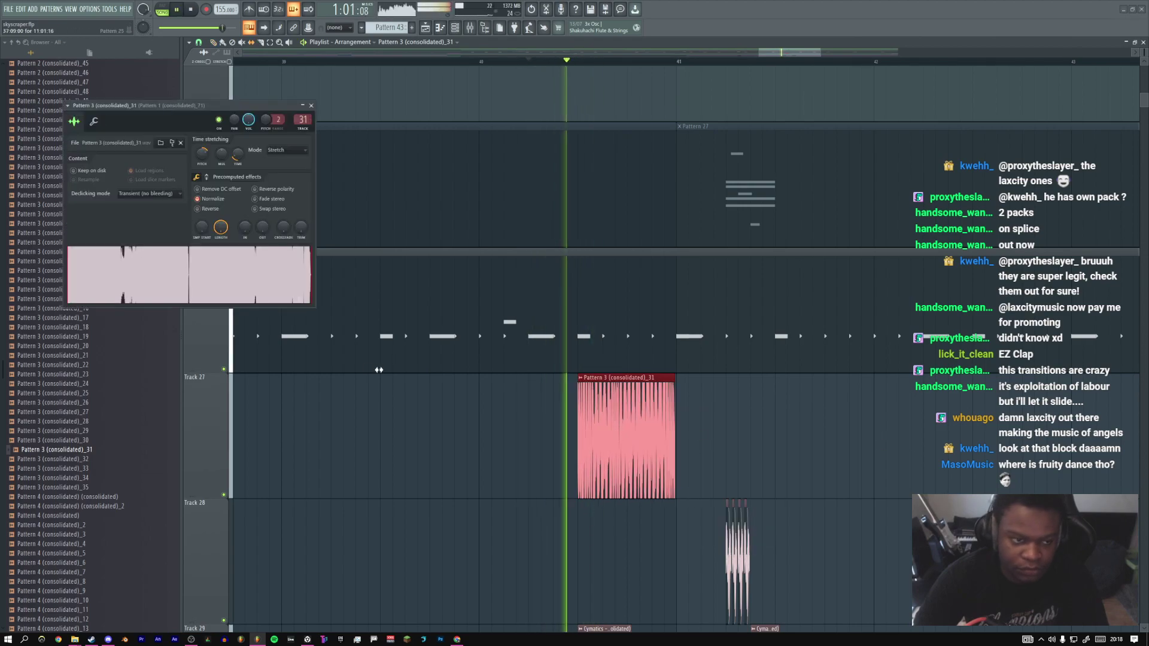
pyautogui.click(94, 122)
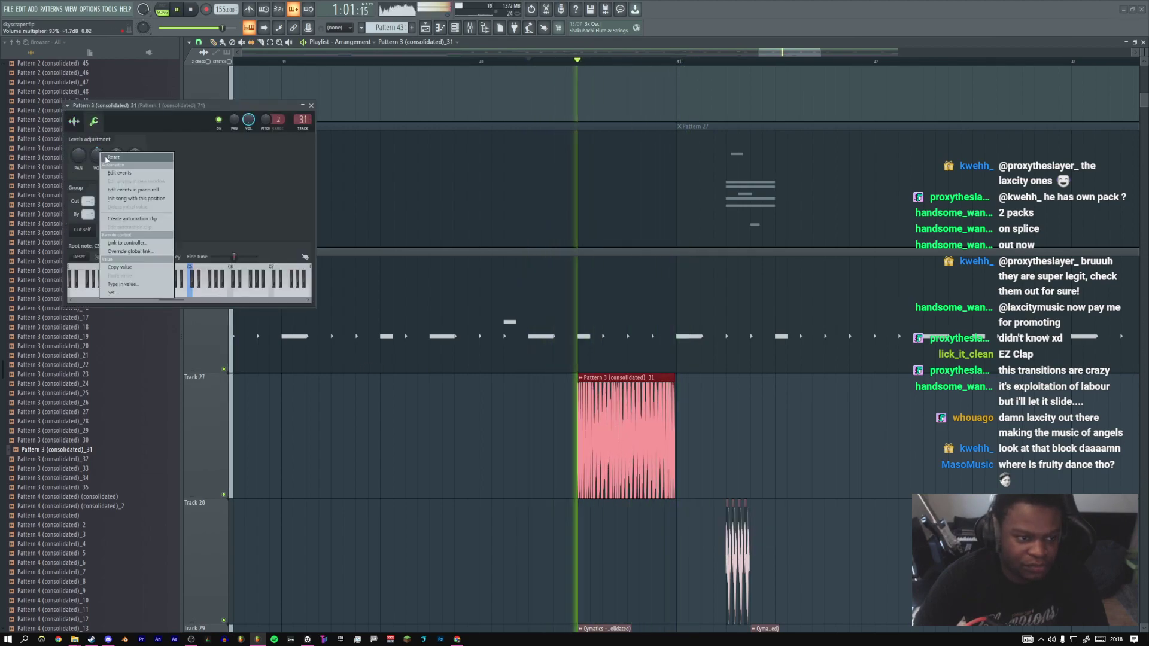
pyautogui.click(311, 105)
pyautogui.press('space')
pyautogui.press('space')
# Slip the Pattern 3 (consolidated)_31 audio earlier within its clip and replay the fill
pyautogui.moveTo(641, 441); pyautogui.dragTo(600, 420)
pyautogui.press('space')
pyautogui.press('space')
pyautogui.press('space')
pyautogui.press('space')
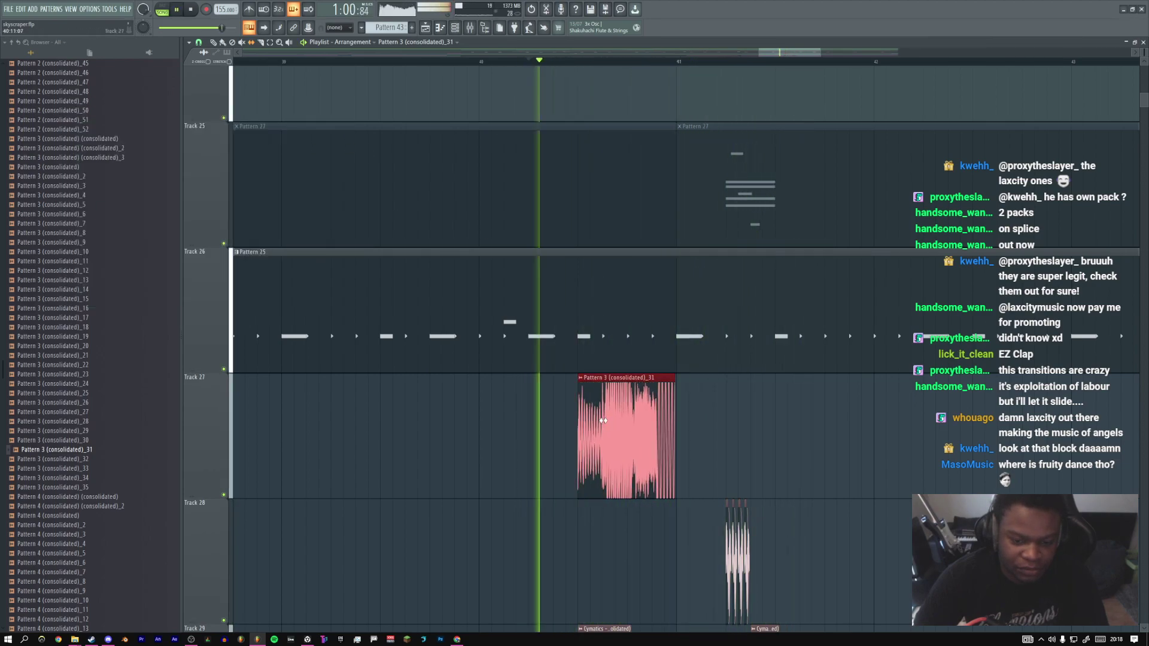
# Try a pitch shift of +400 cents on the Pattern 3 (consolidated)_31 clip, replaying it in the drop
pyautogui.doubleClick(634, 423)
pyautogui.press('space')
pyautogui.press('space')
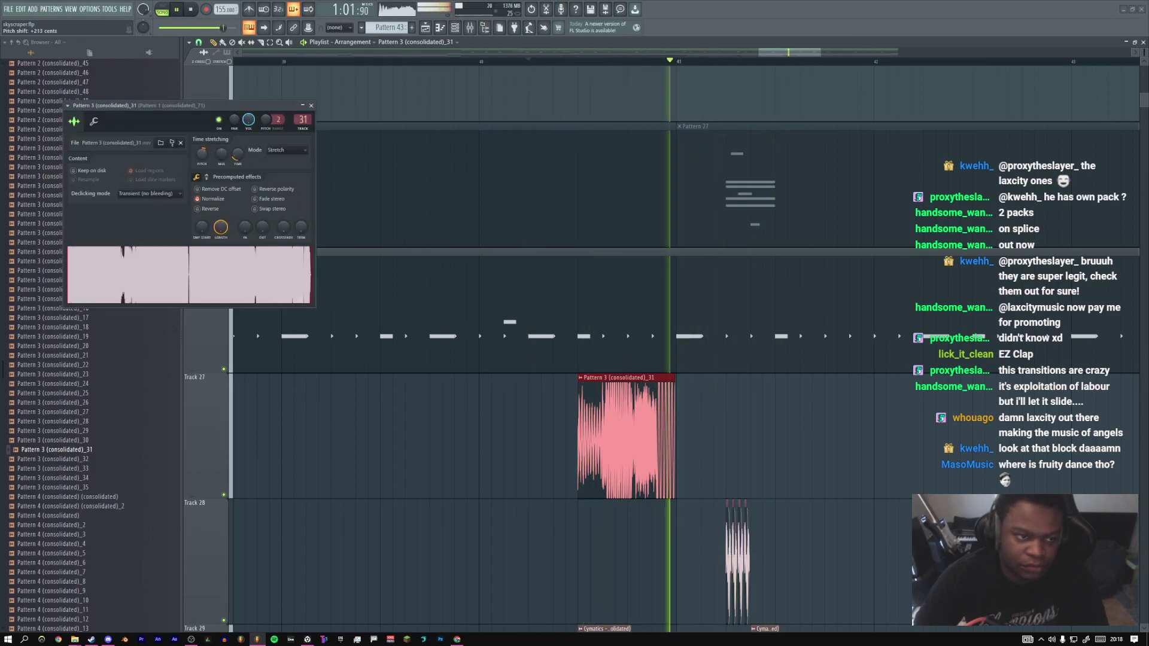
pyautogui.press('space')
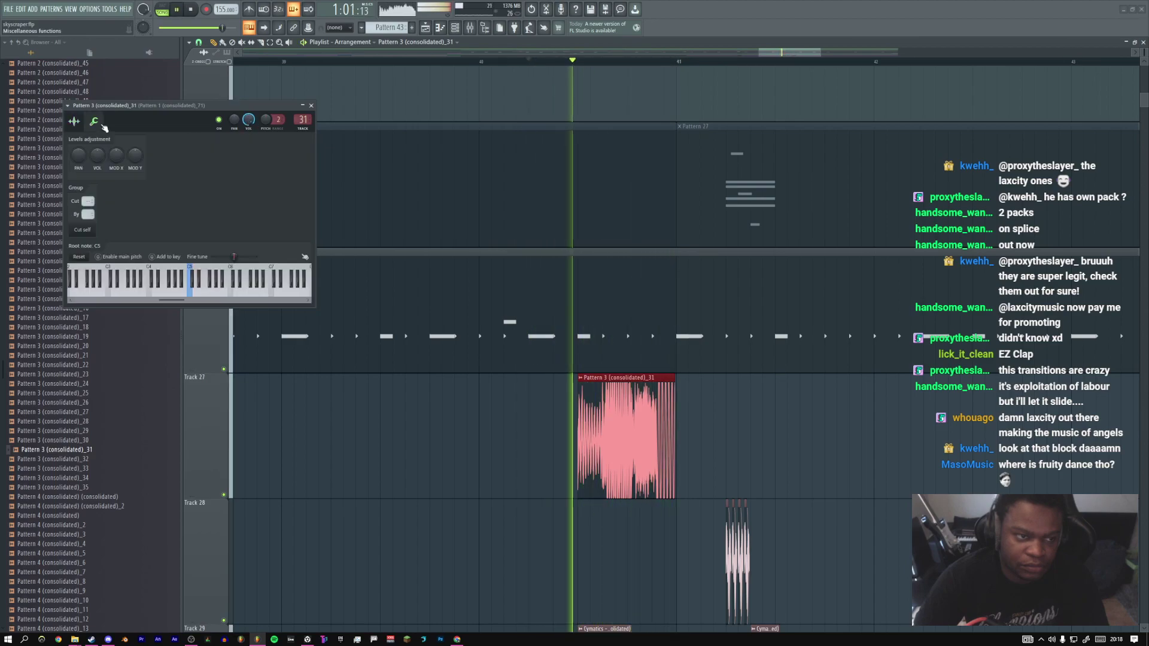
pyautogui.press('space')
pyautogui.press('space')
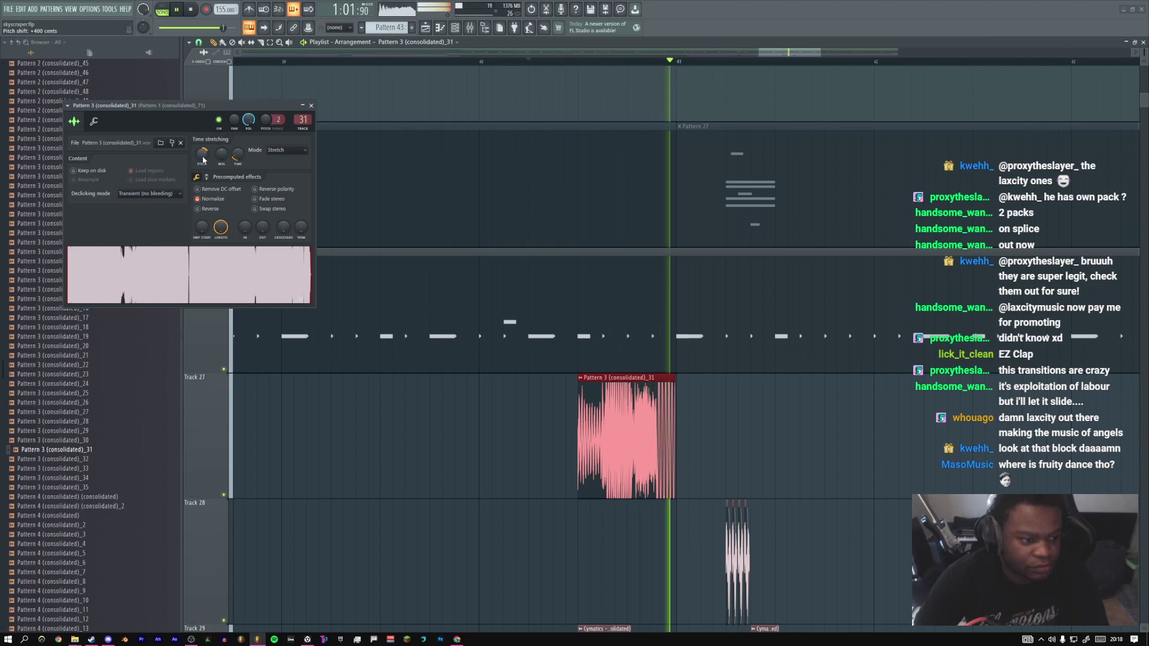
# Shorten the Pattern 3 (consolidated)_31 clip to about half its length, set its pitch shift to +500 cents and replay it
pyautogui.rightClick(682, 450)
pyautogui.click(694, 463)
pyautogui.moveTo(674, 414); pyautogui.dragTo(634, 416)
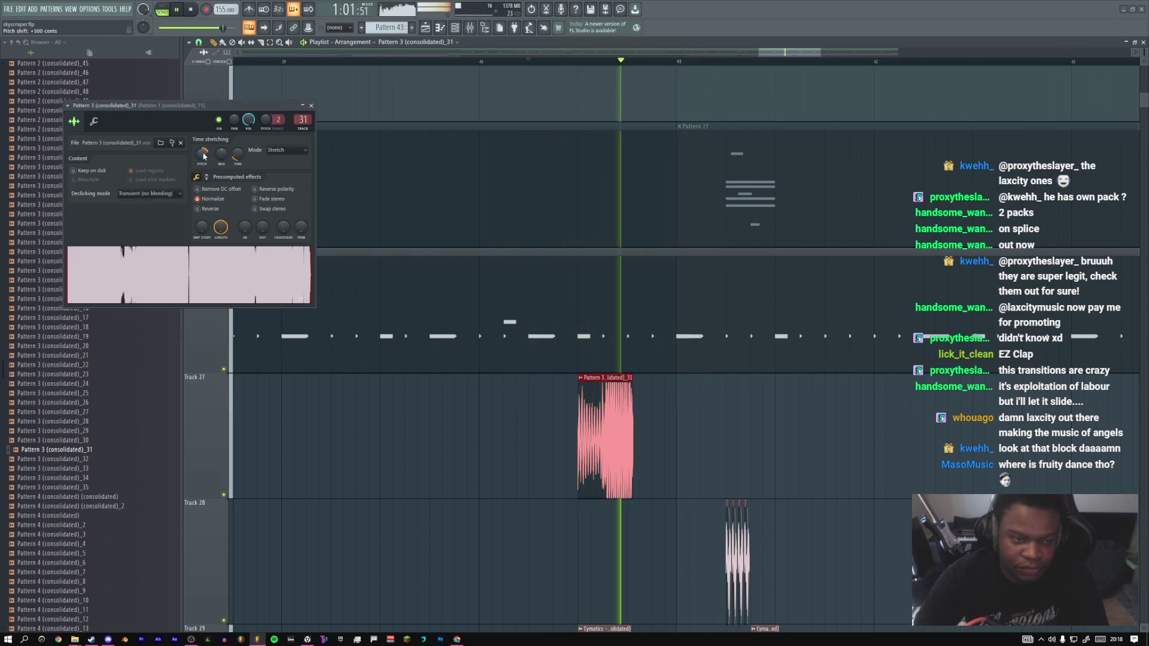
pyautogui.press('space')
pyautogui.press('space')
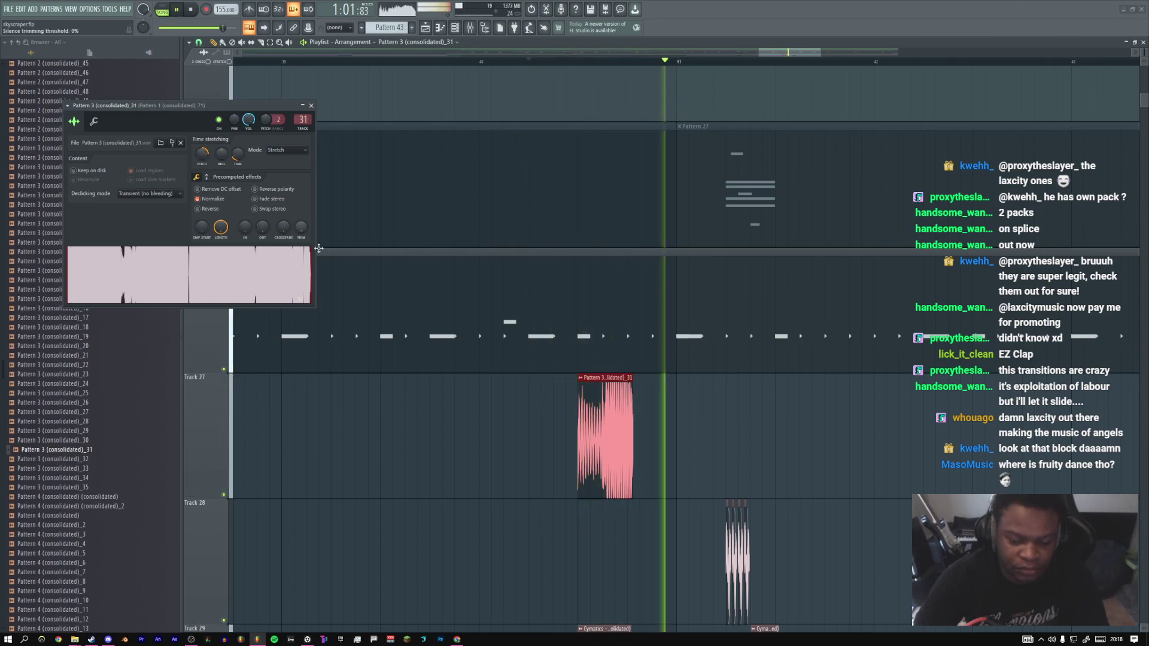
# Slip the audio inside the shortened Pattern 3 (consolidated)_31 clip further back and play the result
pyautogui.rightClick(660, 423)
pyautogui.click(684, 483)
pyautogui.press('space')
pyautogui.press('space')
pyautogui.moveTo(610, 434); pyautogui.dragTo(577, 422)
pyautogui.press('space')
pyautogui.press('space')
# Trim the end of the Pattern 3 (consolidated)_31 clip to 40:13 and fine-tune the audio offset inside it
pyautogui.rightClick(650, 421)
pyautogui.click(666, 494)
pyautogui.press('space')
pyautogui.press('space')
pyautogui.moveTo(631, 471)
pyautogui.mouseDown()
pyautogui.moveTo(631, 451)
pyautogui.moveTo(651, 437)
pyautogui.moveTo(602, 425)
pyautogui.moveTo(635, 420)
pyautogui.moveTo(577, 420)
pyautogui.moveTo(625, 419)
pyautogui.mouseUp()
pyautogui.rightClick(640, 450)
pyautogui.click(653, 464)
pyautogui.rightClick(648, 453)
pyautogui.click(662, 528)
# Replay the trimmed Pattern 3 (consolidated)_31 clip repeatedly to judge how the fill leads into bar 41
pyautogui.press('space')
pyautogui.press('space')
pyautogui.press('space')
pyautogui.press('space')
pyautogui.press('space')
pyautogui.press('space')
pyautogui.press('space')
pyautogui.press('space')
pyautogui.press('space')
pyautogui.press('space')
pyautogui.press('space')
pyautogui.press('space')
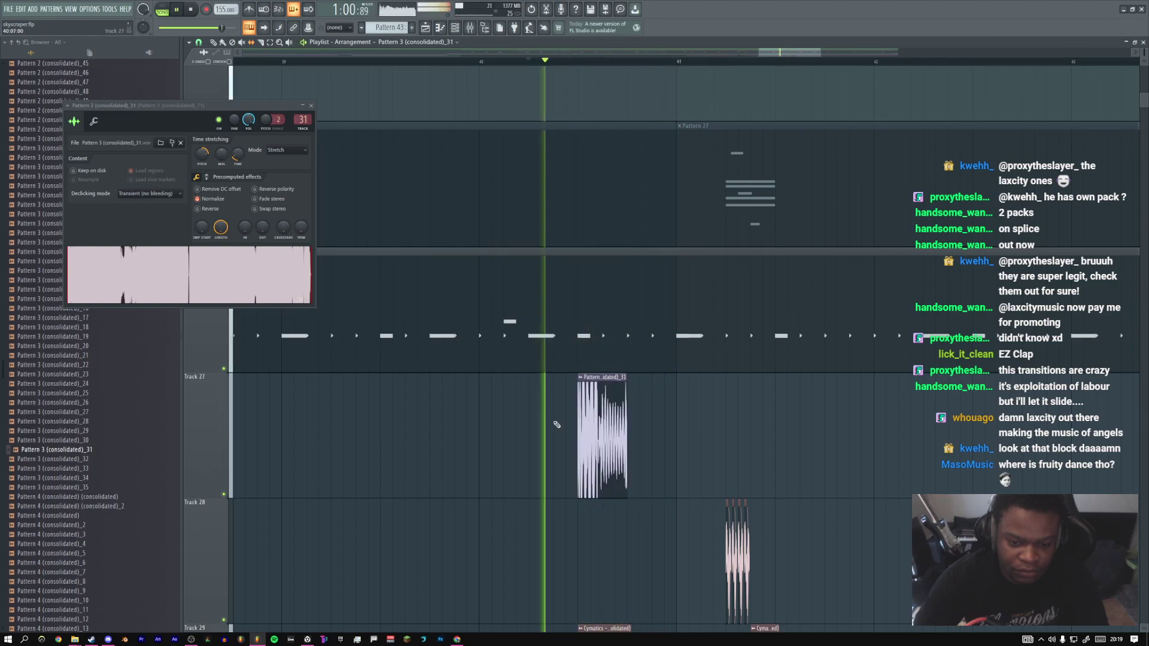
# Play the section around bar 40 several more times to hear the Pattern 3 (consolidated)_31 fill in context
pyautogui.rightClick(635, 419)
pyautogui.click(654, 431)
pyautogui.press('space')
pyautogui.press('space')
pyautogui.press('space')
pyautogui.press('space')
pyautogui.rightClick(614, 410)
pyautogui.click(629, 473)
pyautogui.press('space')
pyautogui.press('space')
# Slip the audio inside the Pattern 3 (consolidated)_31 clip forward and replay the new portion repeatedly
pyautogui.moveTo(601, 412)
pyautogui.mouseDown()
pyautogui.moveTo(588, 412)
pyautogui.moveTo(628, 406)
pyautogui.mouseUp()
pyautogui.press('space')
pyautogui.press('space')
pyautogui.press('space')
pyautogui.press('space')
pyautogui.press('space')
pyautogui.press('space')
pyautogui.press('space')
pyautogui.press('space')
pyautogui.press('space')
# Change the Pattern 3 (consolidated)_31 pitch shift to about +278 cents and replay the fill
pyautogui.moveTo(206, 158); pyautogui.dragTo(201, 151)
pyautogui.press('space')
pyautogui.press('space')
pyautogui.press('space')
pyautogui.press('space')
pyautogui.press('space')
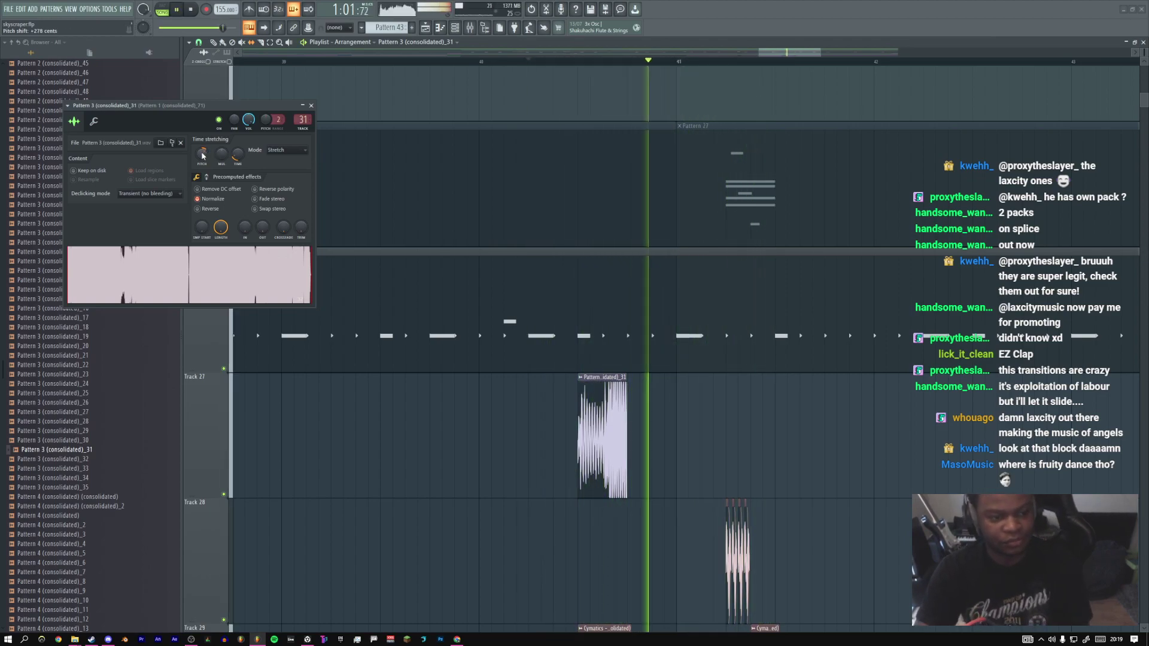
pyautogui.press('space')
pyautogui.press('space')
# Add a Fruity Dance generator to the project, close the open plugin and sampler windows, and play the song
pyautogui.click(30, 10)
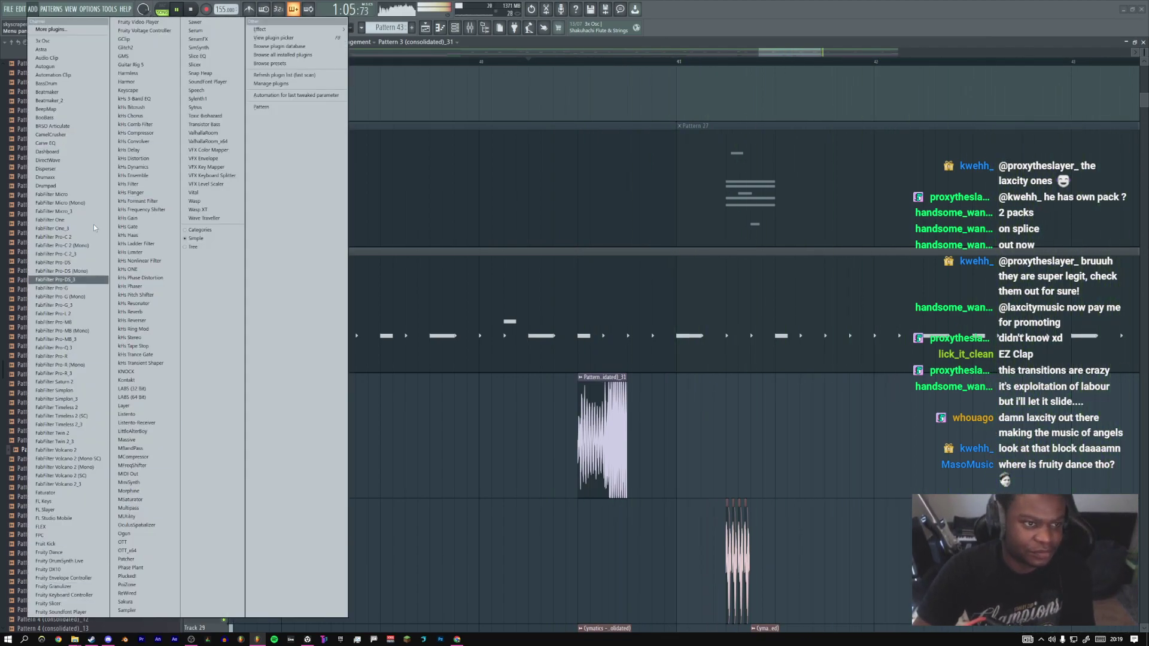
pyautogui.click(60, 552)
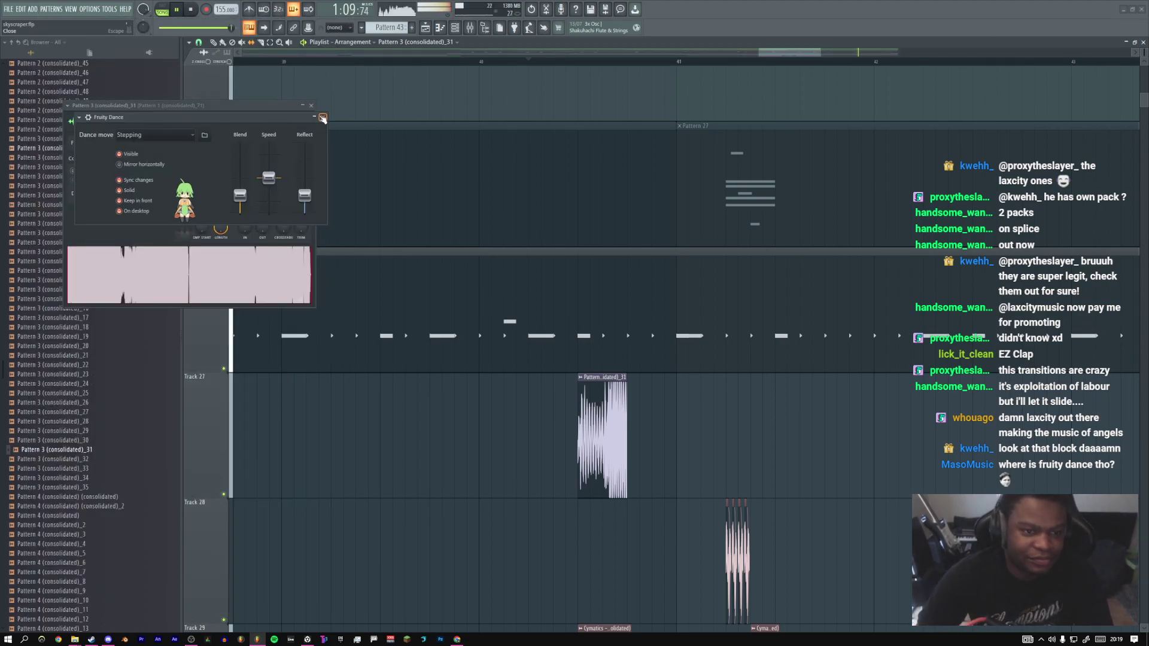
pyautogui.click(322, 118)
pyautogui.press('space')
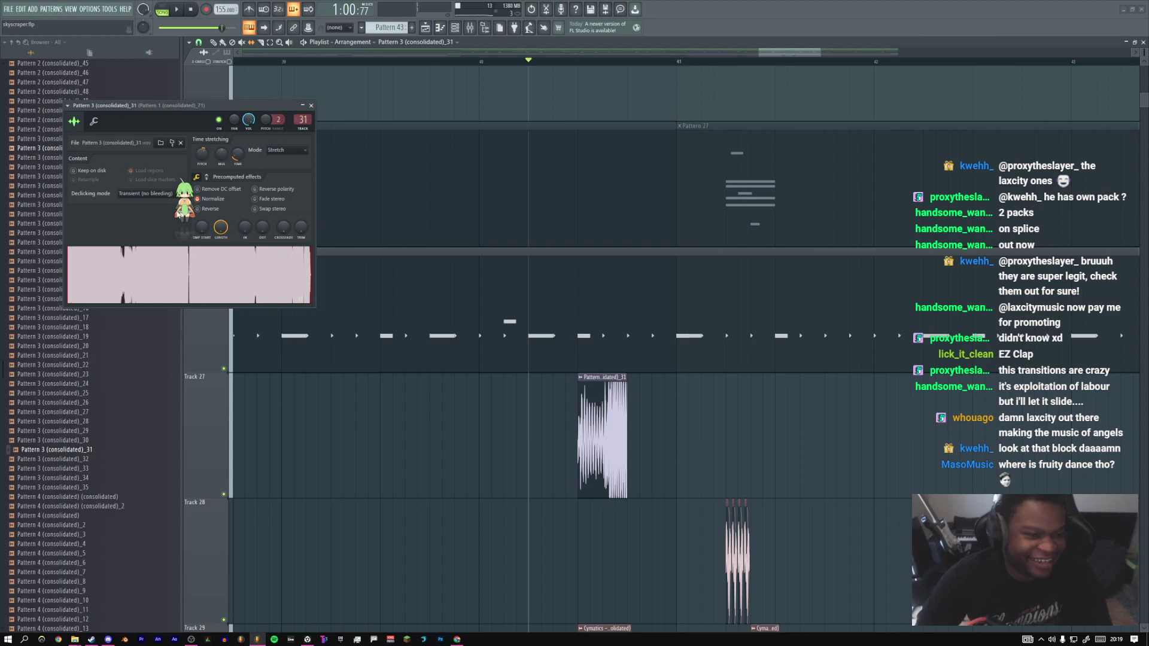
pyautogui.press('space')
pyautogui.press('space')
pyautogui.click(311, 106)
pyautogui.press('space')
# Reopen the Fruity Dance channel's settings, try the Zombie move and set the dance move to Freestyle
pyautogui.press('F6')
pyautogui.click(260, 536)
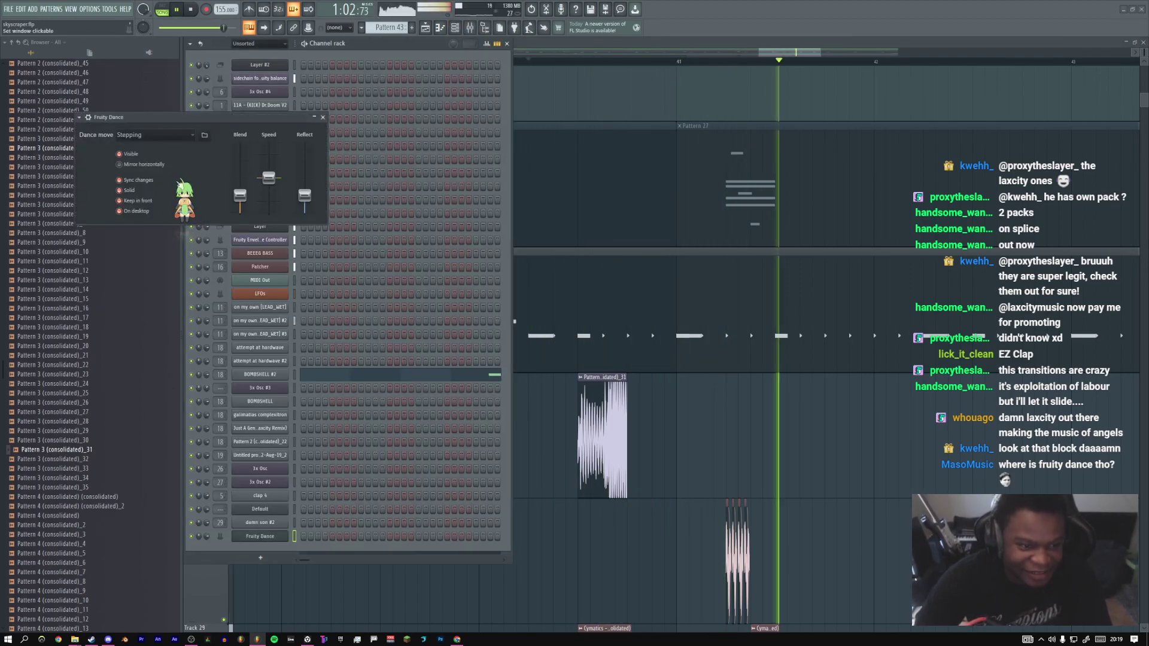
pyautogui.click(151, 136)
pyautogui.click(143, 182)
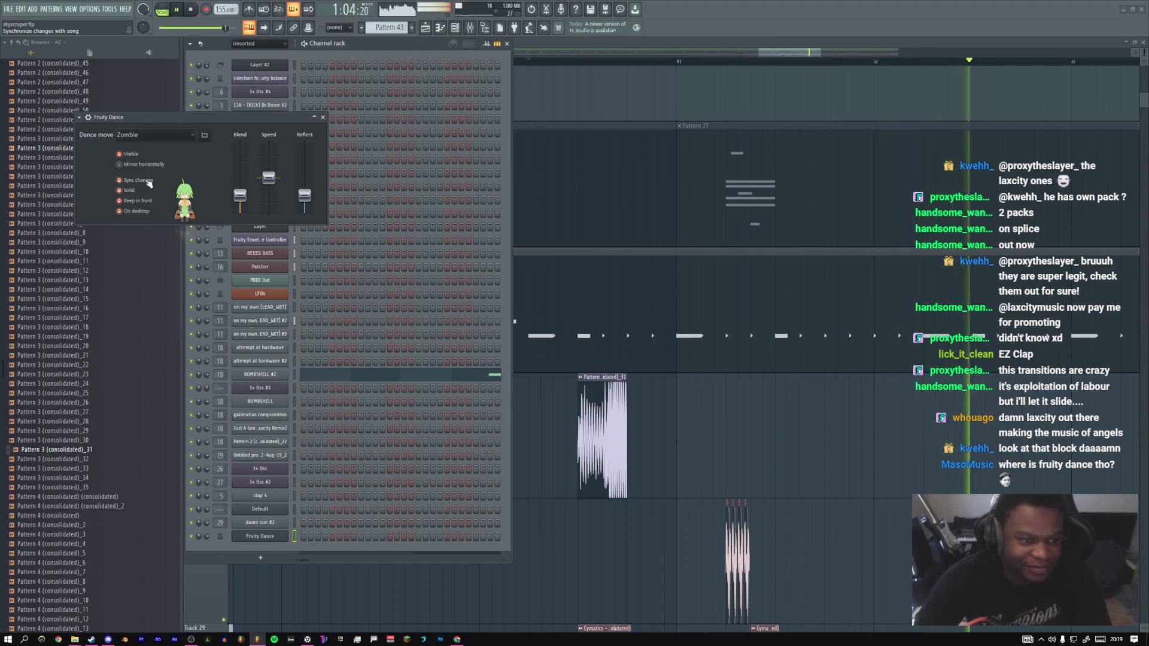
pyautogui.click(167, 138)
pyautogui.click(150, 147)
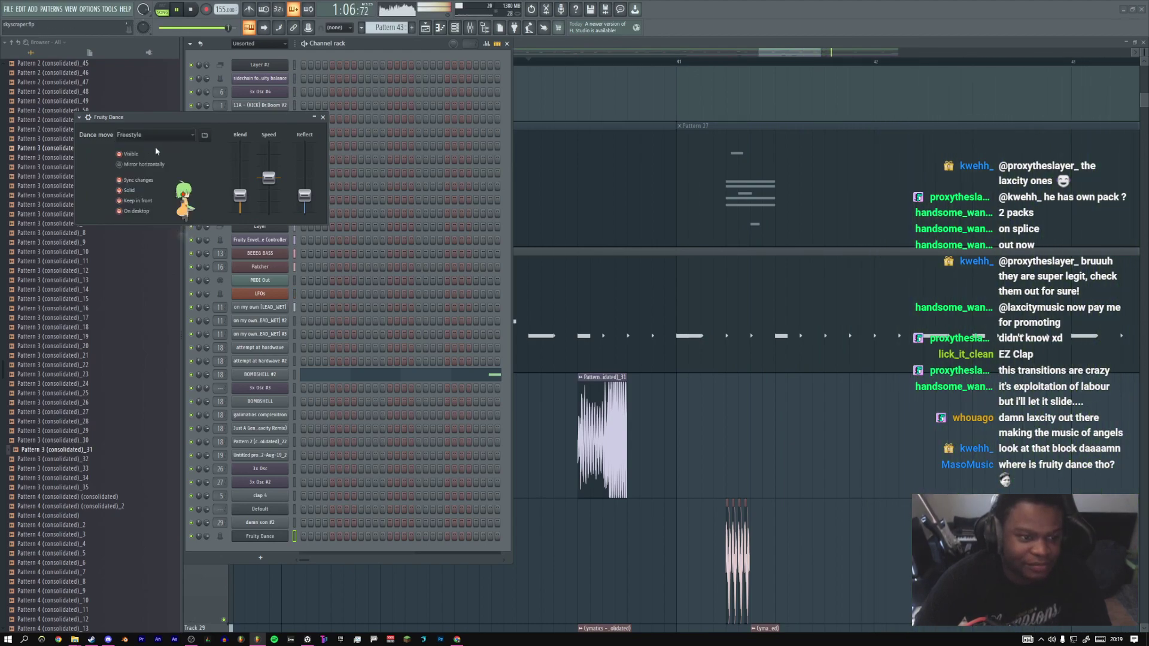
pyautogui.click(322, 118)
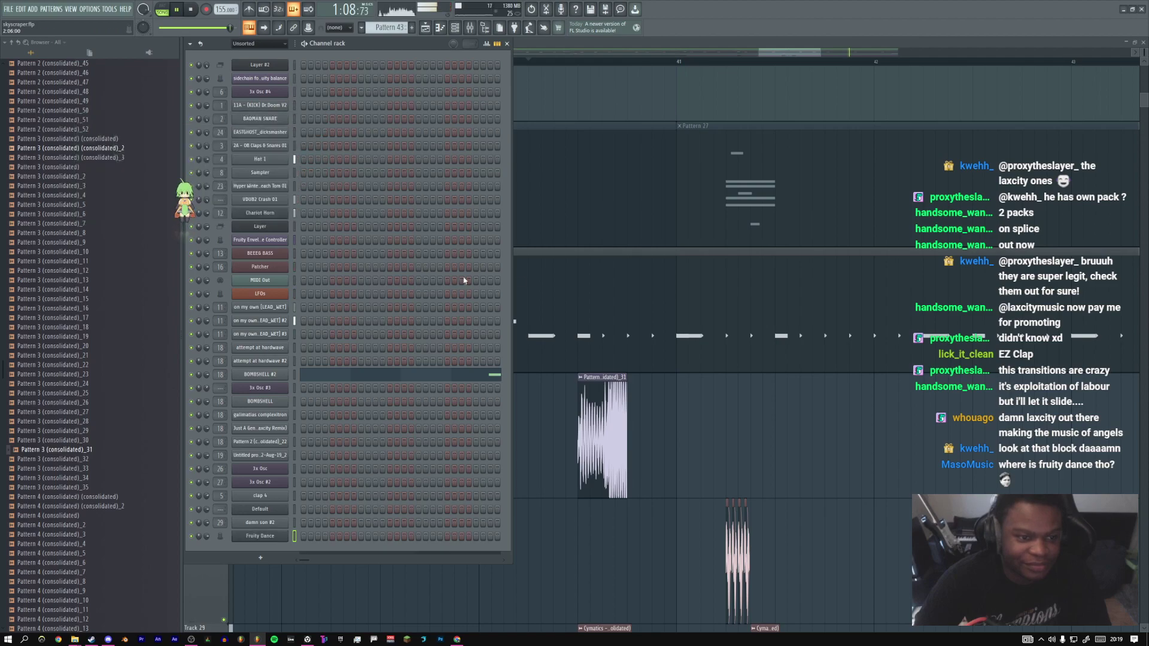
pyautogui.press('F6')
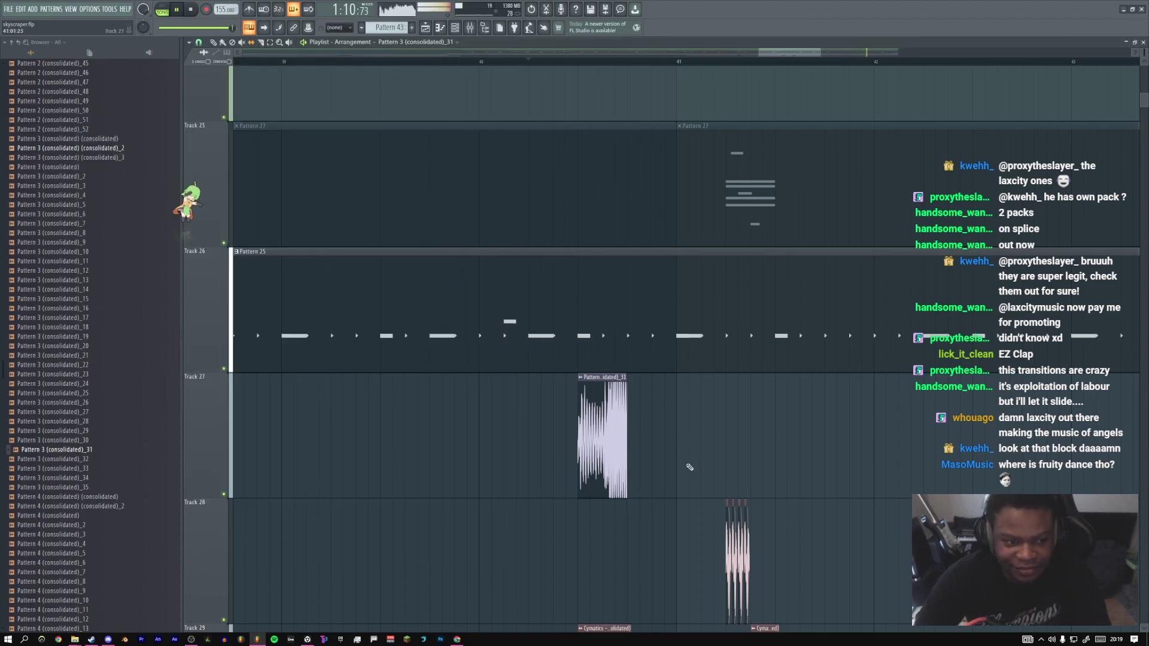
# Replay from just before bar 40 and set the Pattern 3 (consolidated)_31 pitch shift to +400 cents
pyautogui.click(469, 61)
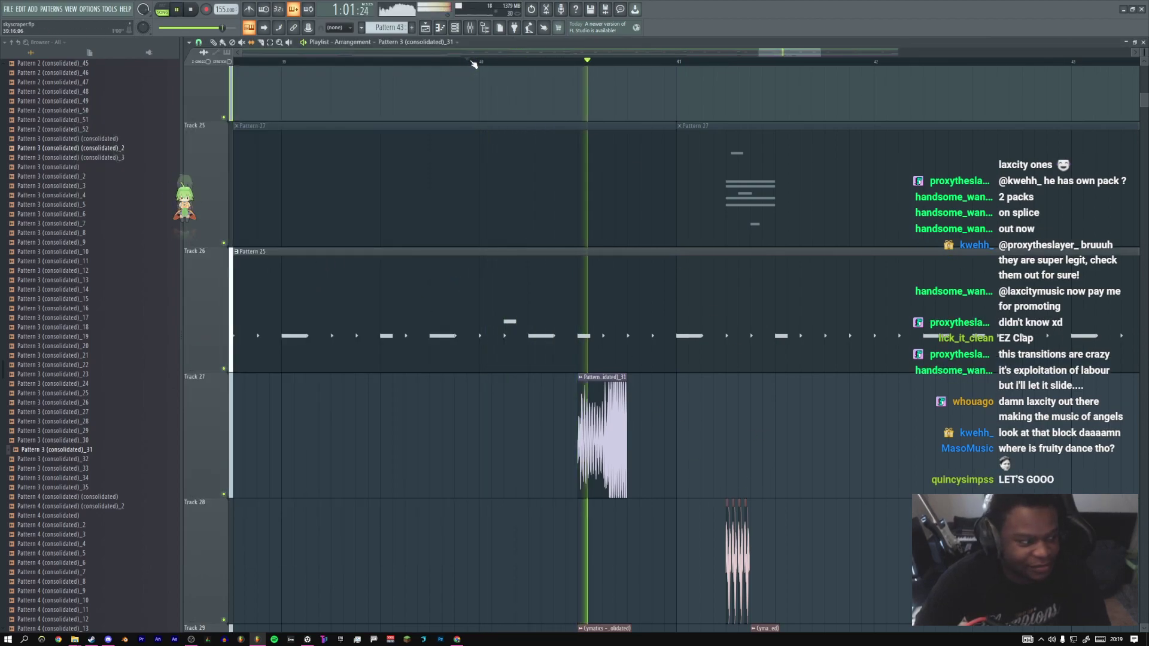
pyautogui.press('space')
pyautogui.press('space')
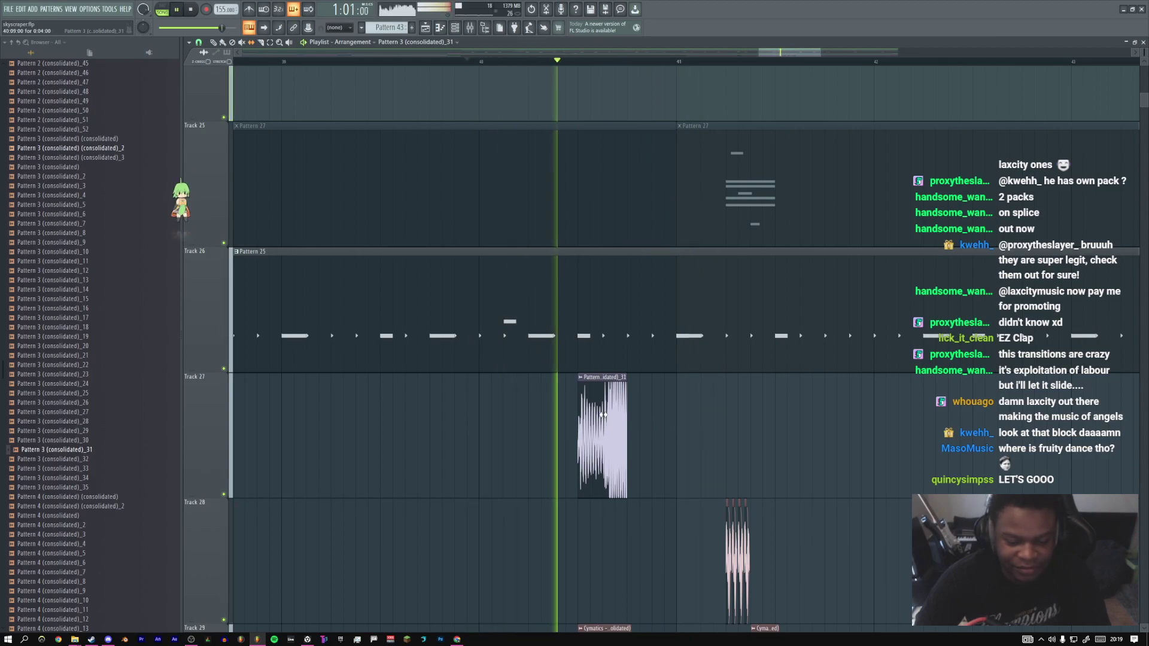
pyautogui.doubleClick(599, 408)
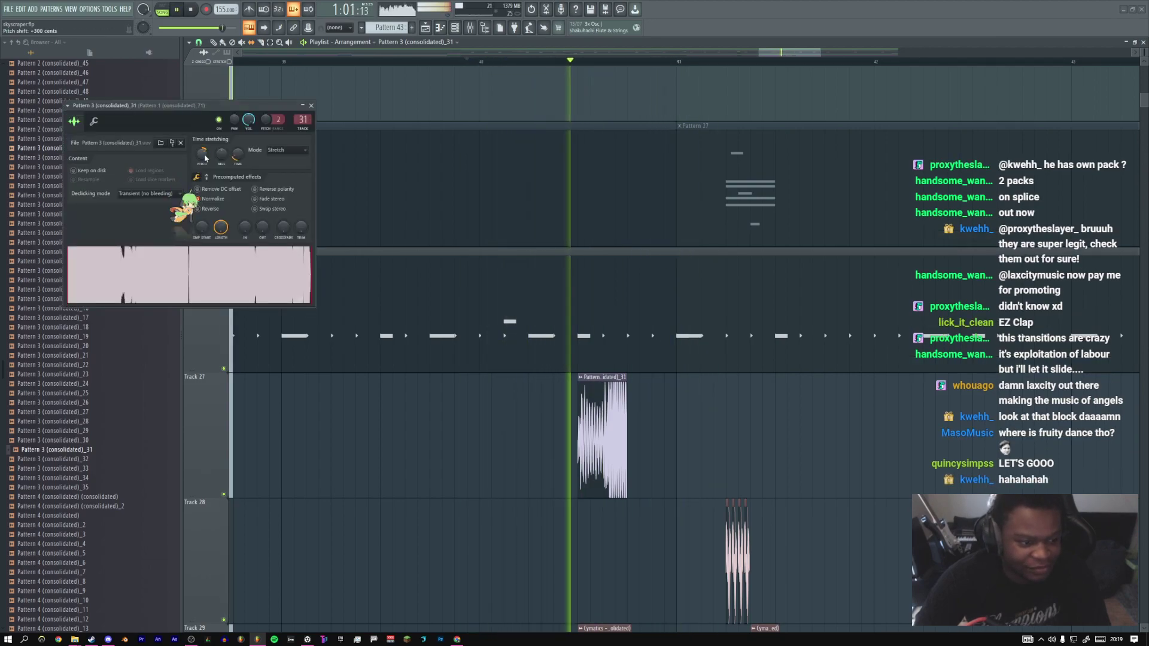
pyautogui.scroll(1, 205, 158)
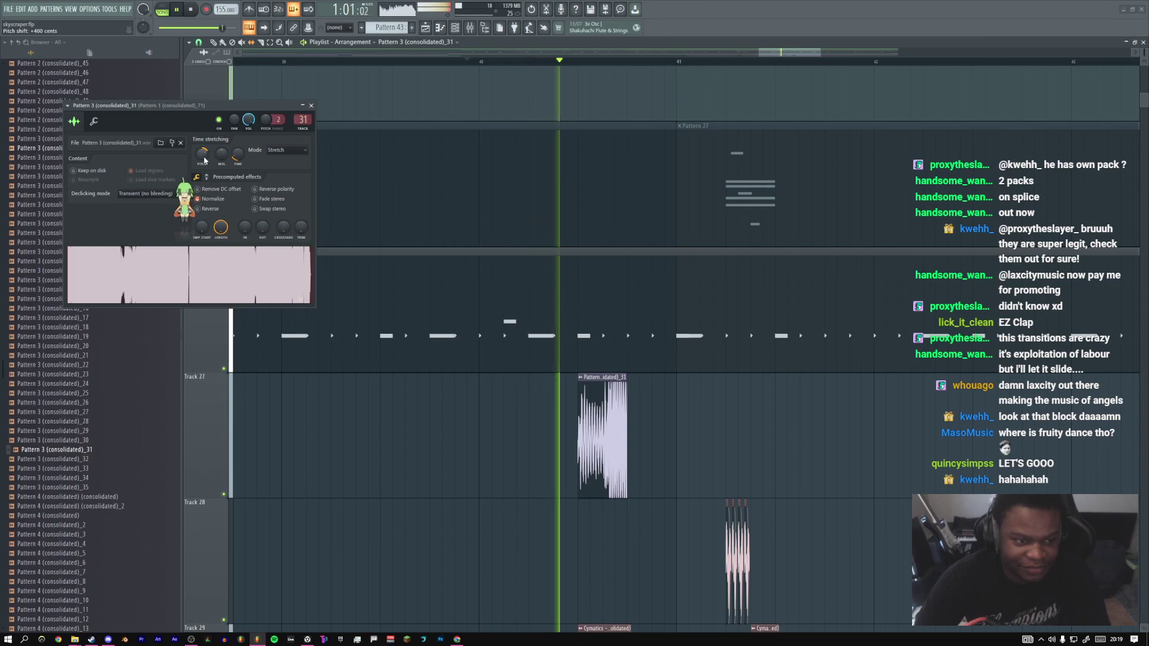
pyautogui.click(312, 106)
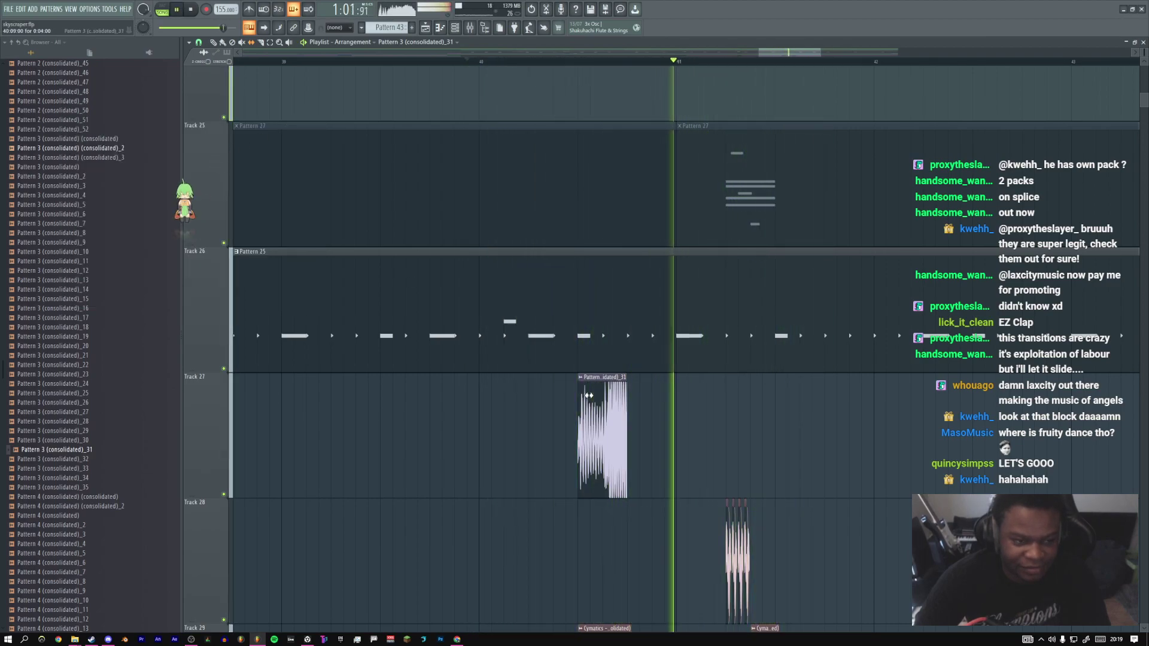
# Try another audio offset in the Pattern 3 (consolidated)_31 clip, delete the clip from Track 27 and play the passage without it
pyautogui.moveTo(589, 395); pyautogui.dragTo(662, 398)
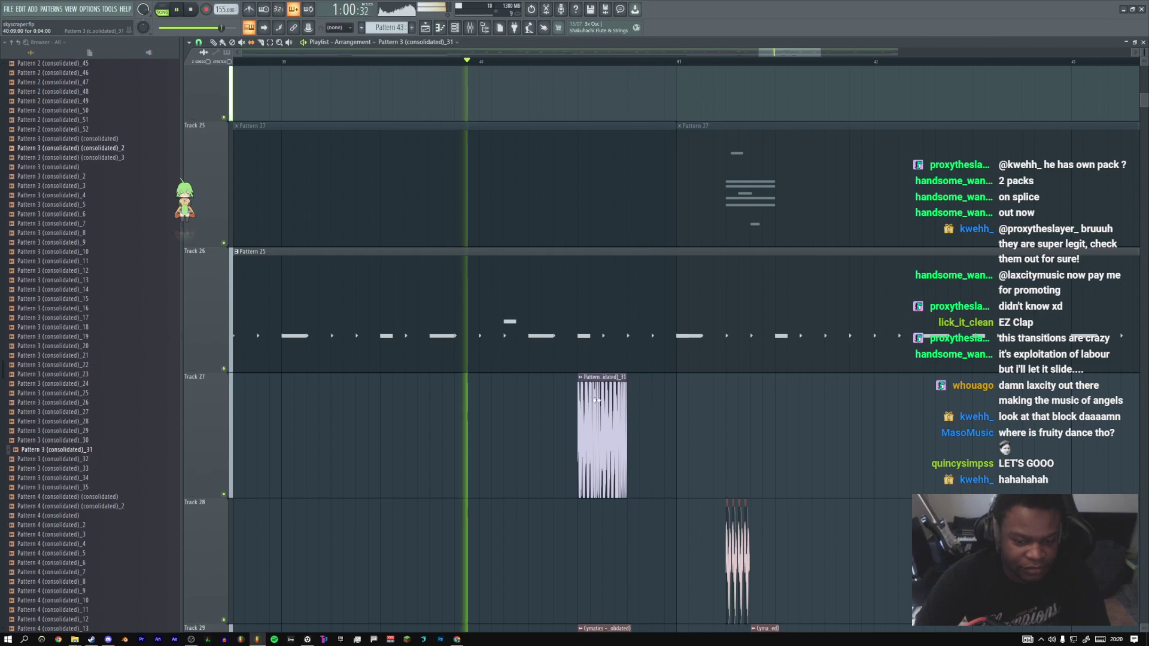
pyautogui.press('space')
pyautogui.rightClick(611, 404)
pyautogui.press('space')
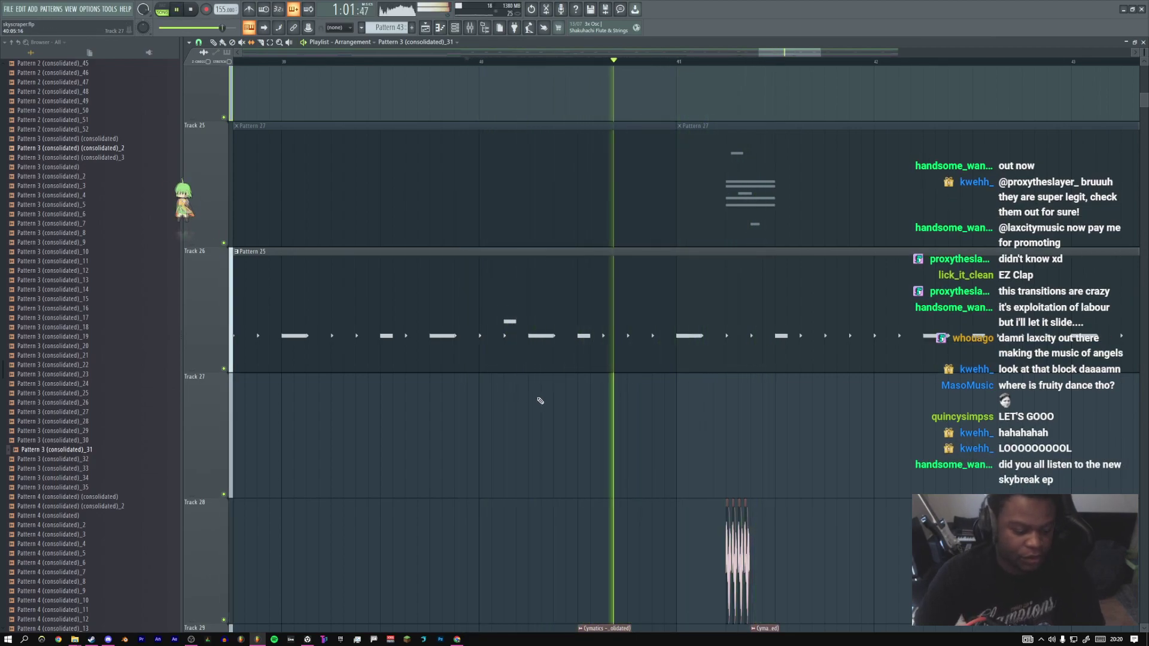
pyautogui.press('space')
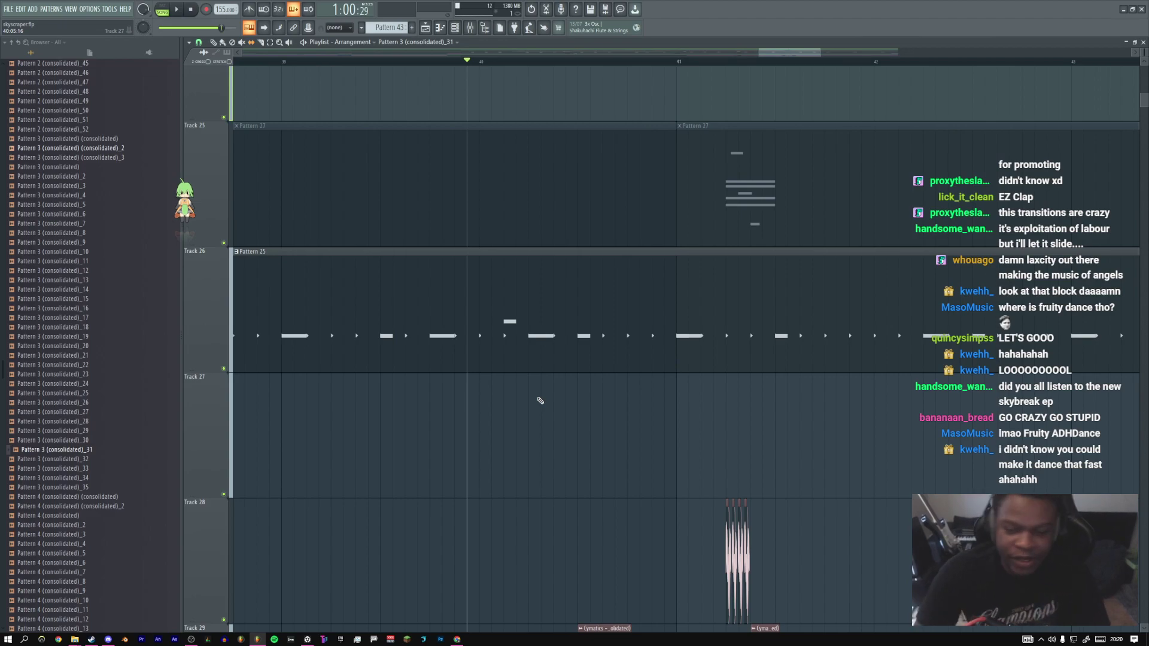
# Play the arrangement from the start and check the mixer tracks before returning to the playlist
pyautogui.keyDown('ctrl'); pyautogui.rightClick(719, 339); pyautogui.keyUp('ctrl')
pyautogui.press('space')
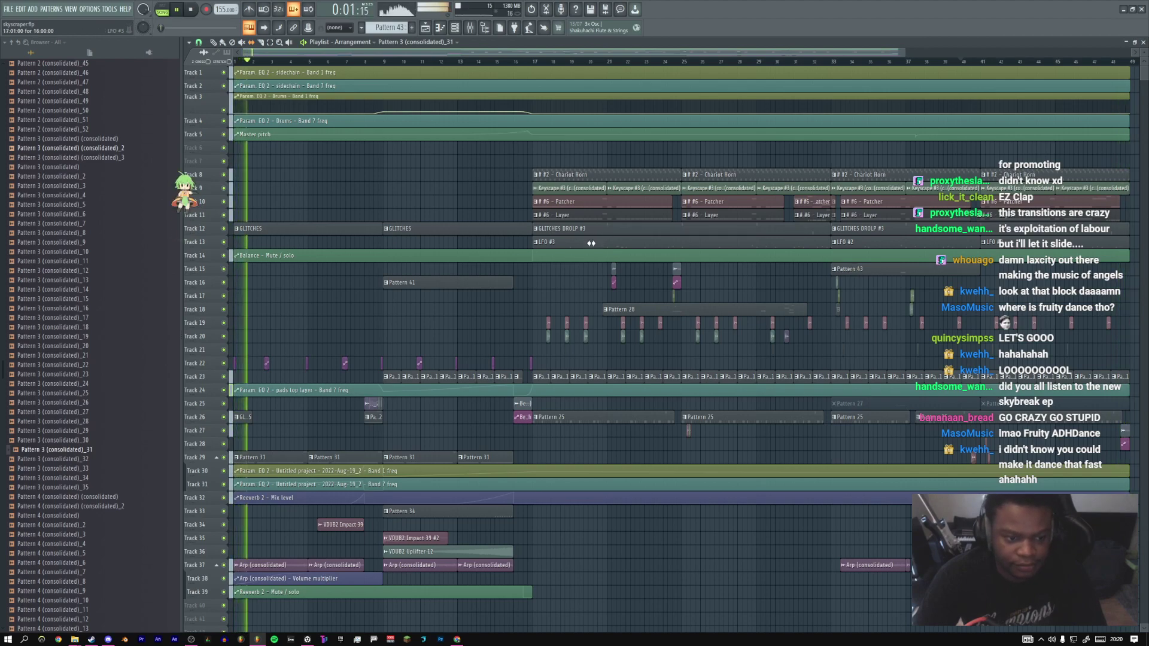
pyautogui.click(469, 28)
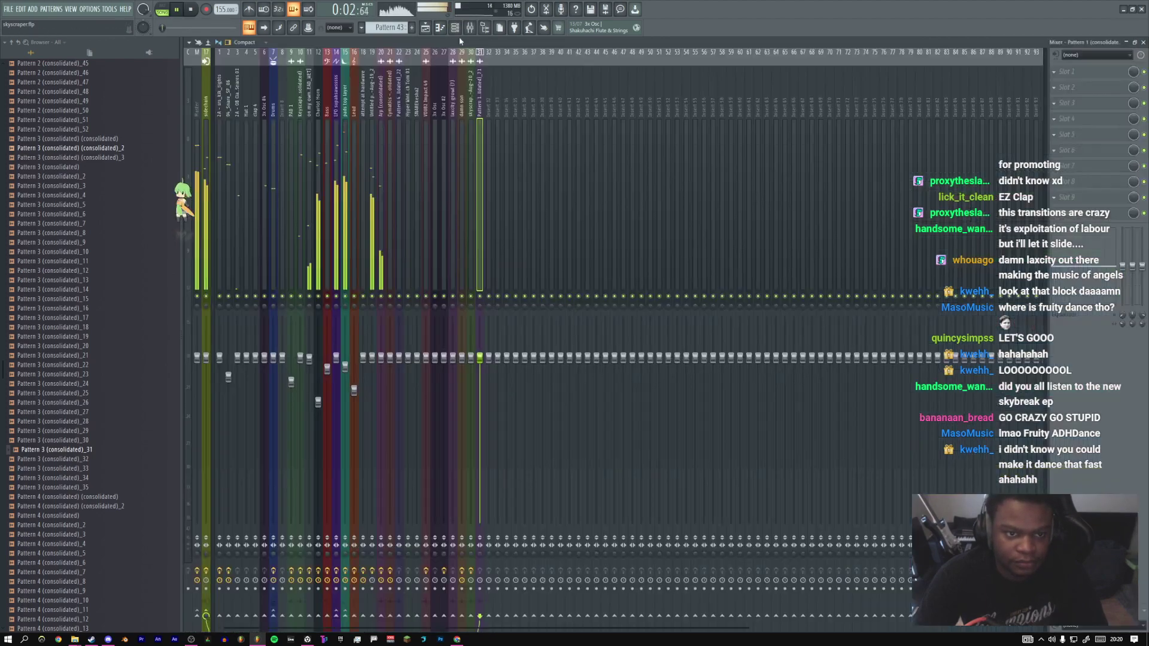
pyautogui.click(339, 122)
pyautogui.press('F5')
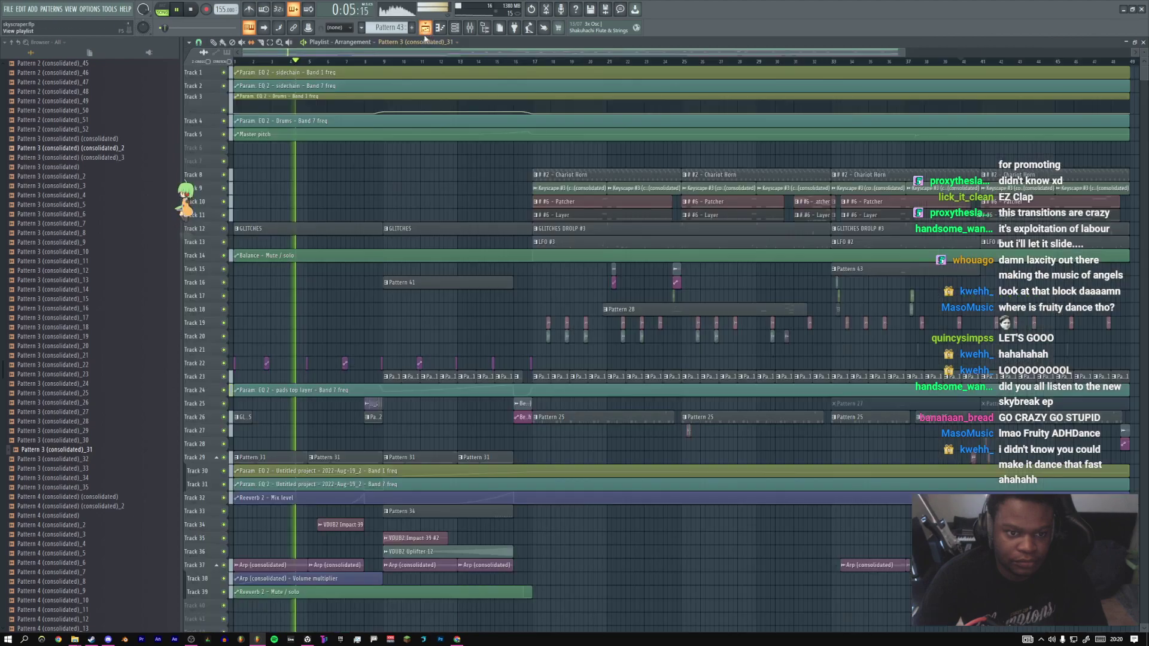
# Place a copy of the VDUB2 Impact 39 #2 clip at bar 1 of Track 35 and restart playback
pyautogui.click(412, 541)
pyautogui.click(241, 540)
pyautogui.press('space')
# Try to duplicate the whole arrangement directly after its end
pyautogui.click(1119, 61)
pyautogui.scroll(-2, 903, 55)
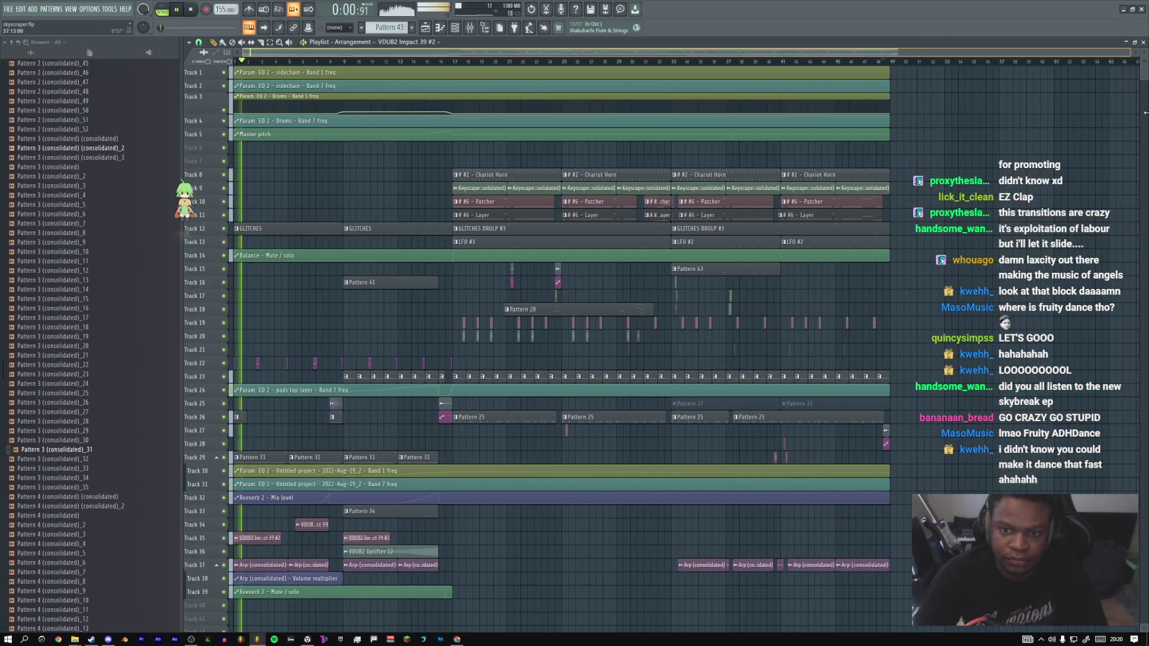
pyautogui.hotkey('ctrl', 'a')
pyautogui.hotkey('ctrl', 'b')
pyautogui.moveTo(983, 254); pyautogui.dragTo(923, 254)
pyautogui.scroll(-1, 898, 55)
pyautogui.keyDown('ctrl'); pyautogui.click(660, 62); pyautogui.keyUp('ctrl')
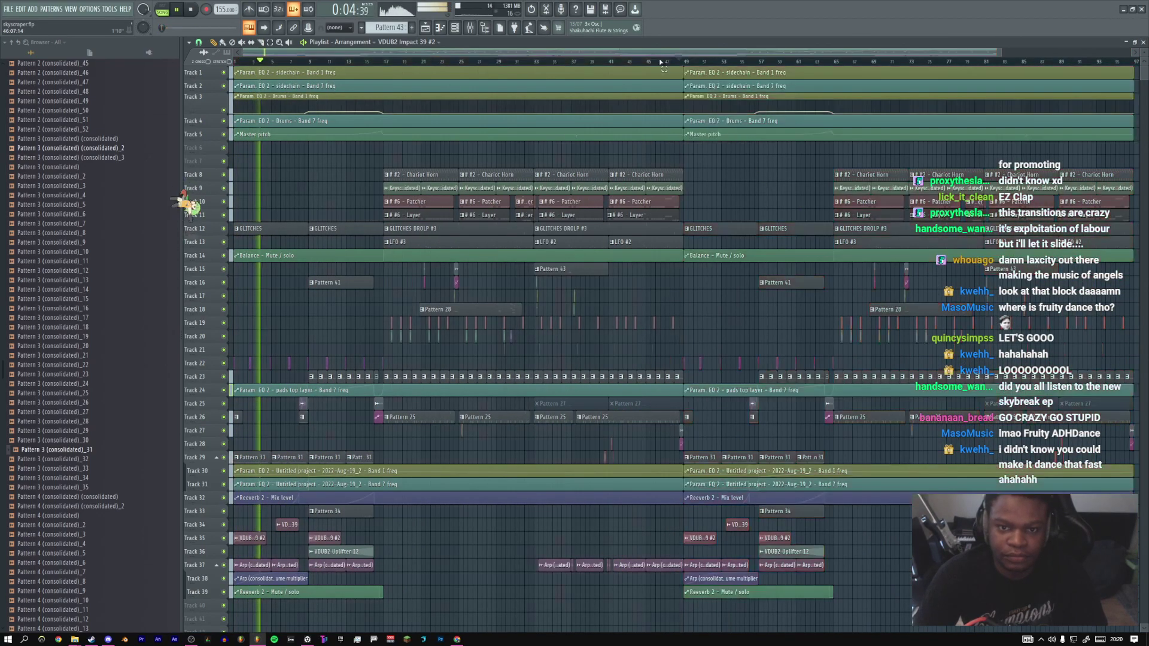
pyautogui.keyDown('ctrl'); pyautogui.doubleClick(694, 63); pyautogui.keyUp('ctrl')
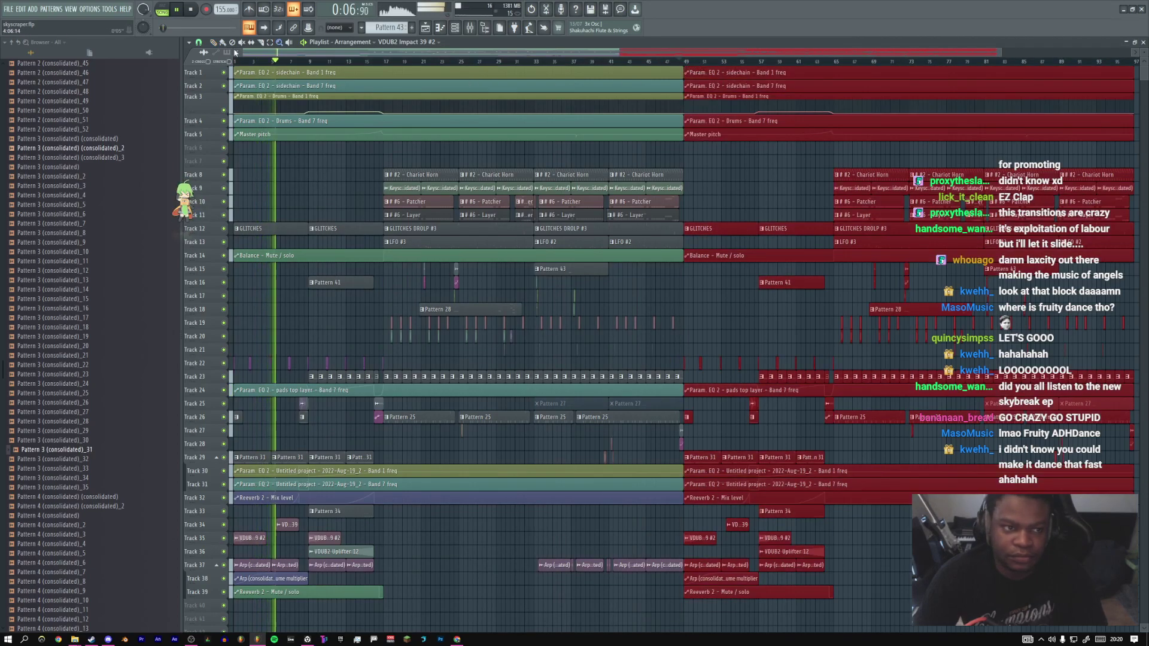
pyautogui.hotkey('ctrl', 'z')
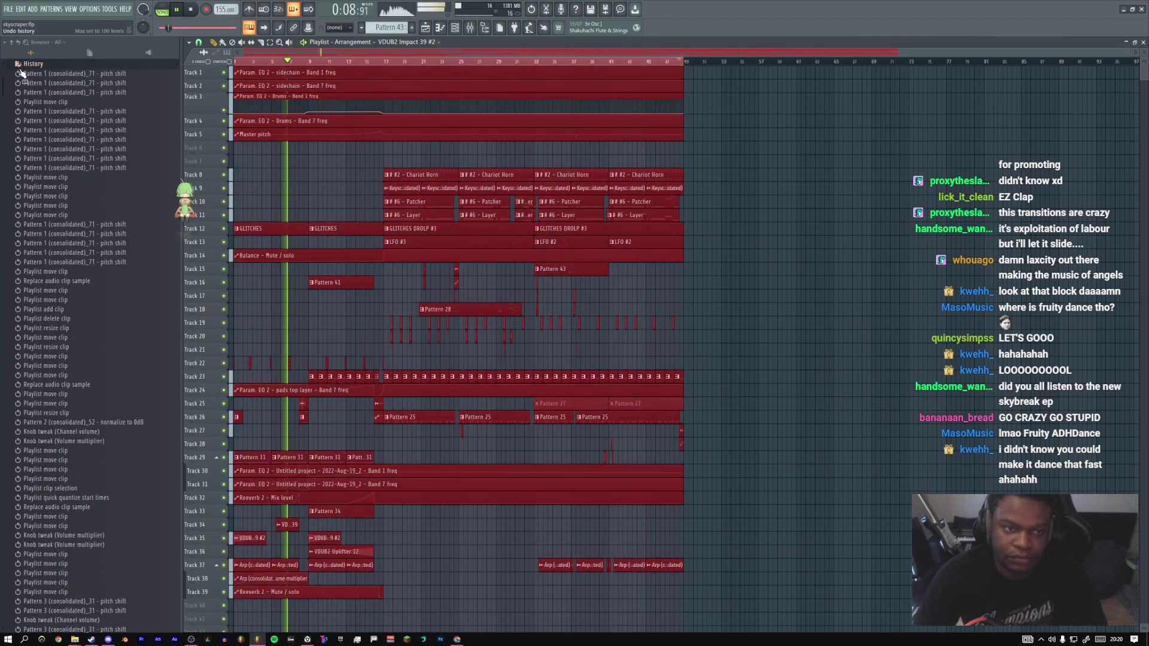
# Move the dancing character further down, and in its settings set the blend to minimum and the reflection to 100%
pyautogui.moveTo(192, 212); pyautogui.dragTo(210, 317)
pyautogui.rightClick(209, 317)
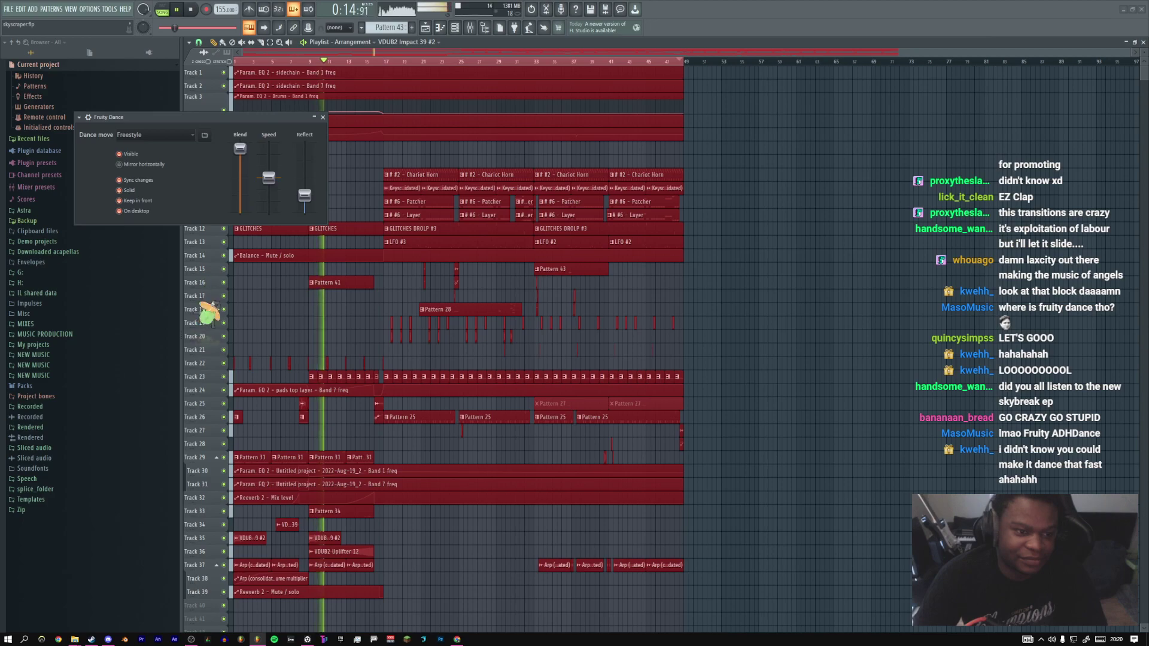
pyautogui.moveTo(305, 195); pyautogui.dragTo(304, 141)
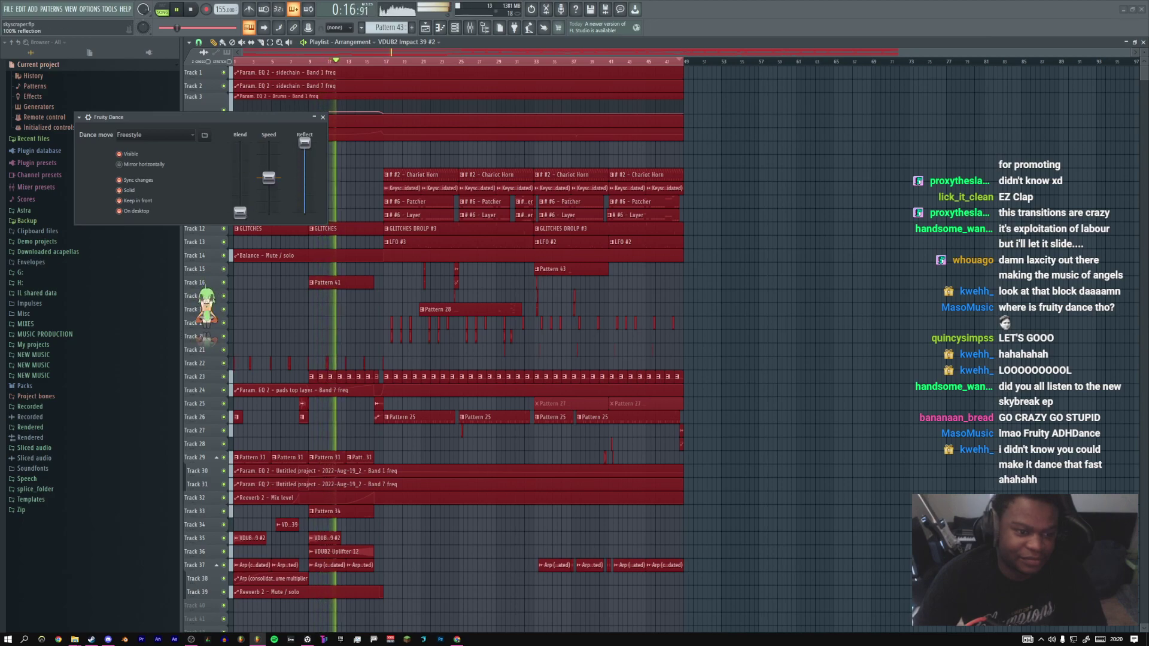
pyautogui.moveTo(269, 178); pyautogui.dragTo(269, 148)
pyautogui.rightClick(270, 151)
pyautogui.click(274, 151)
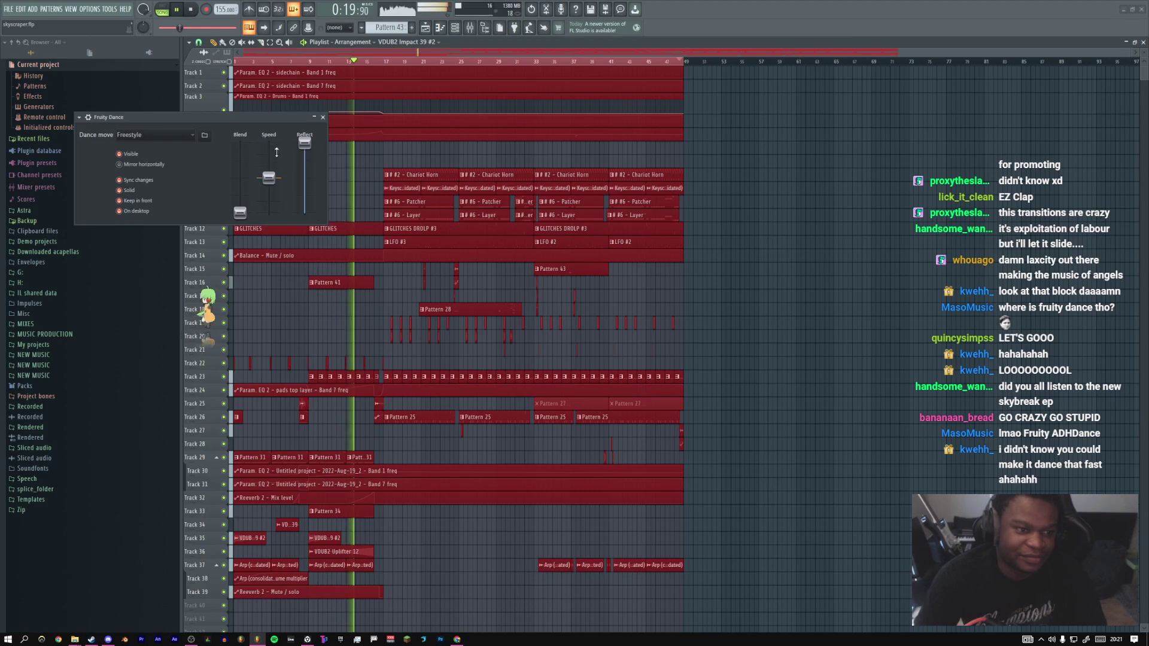
# Turn off Sync changes and Solid for Fruity Dance, look through the available sprite sheets and close its settings
pyautogui.click(133, 165)
pyautogui.click(132, 180)
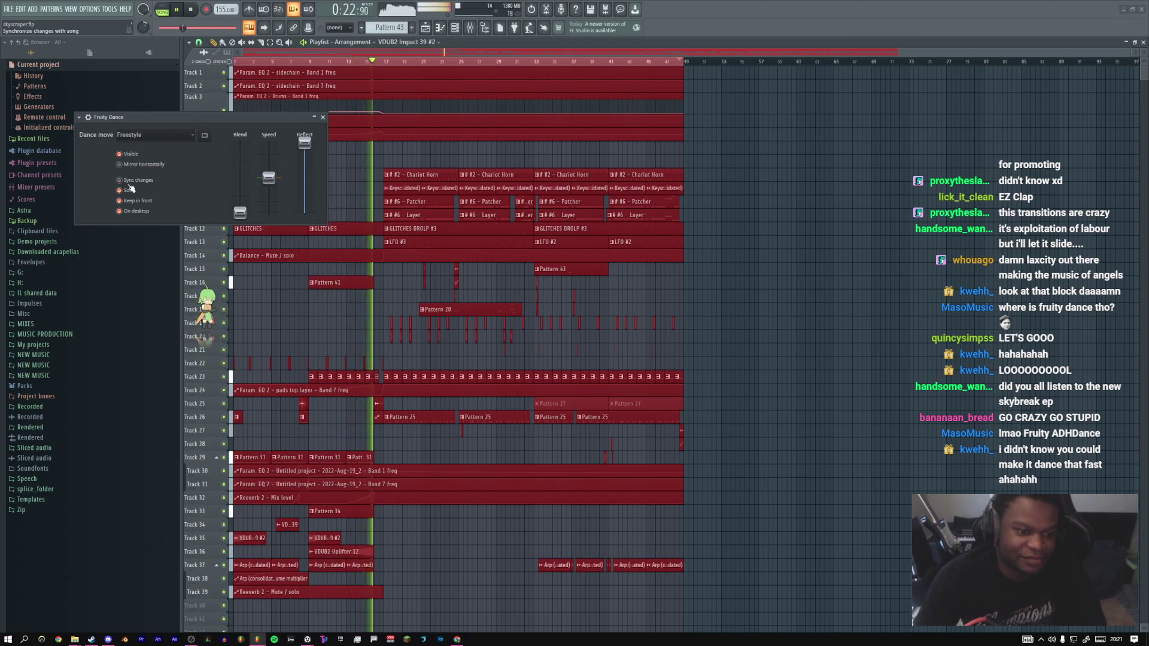
pyautogui.click(135, 211)
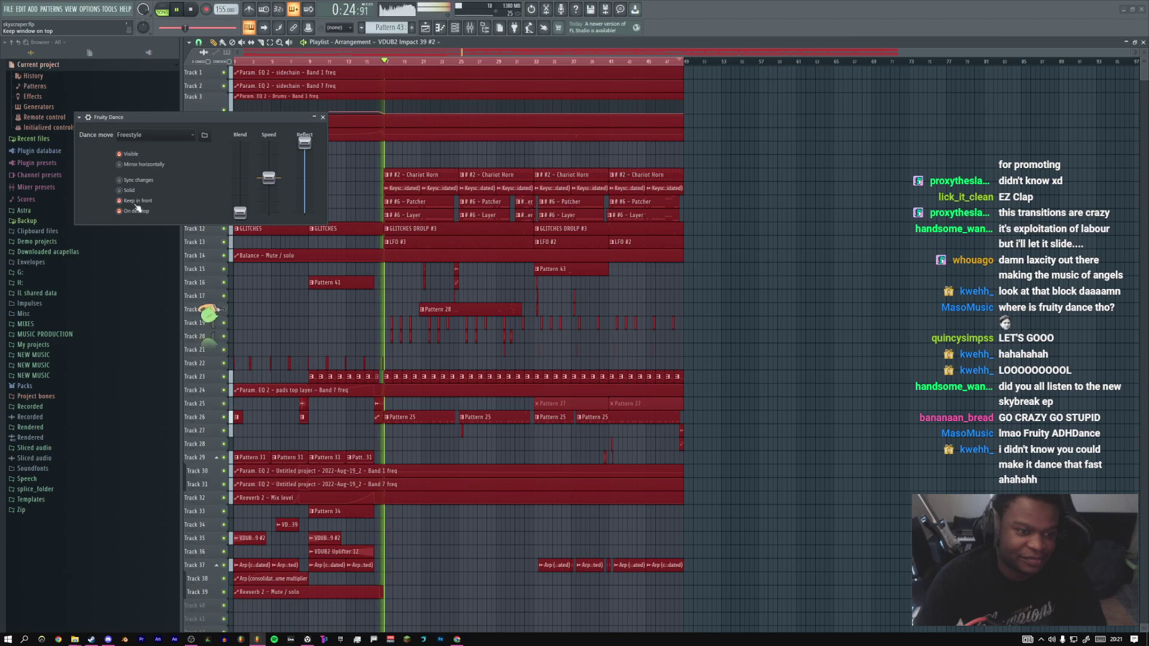
pyautogui.click(204, 137)
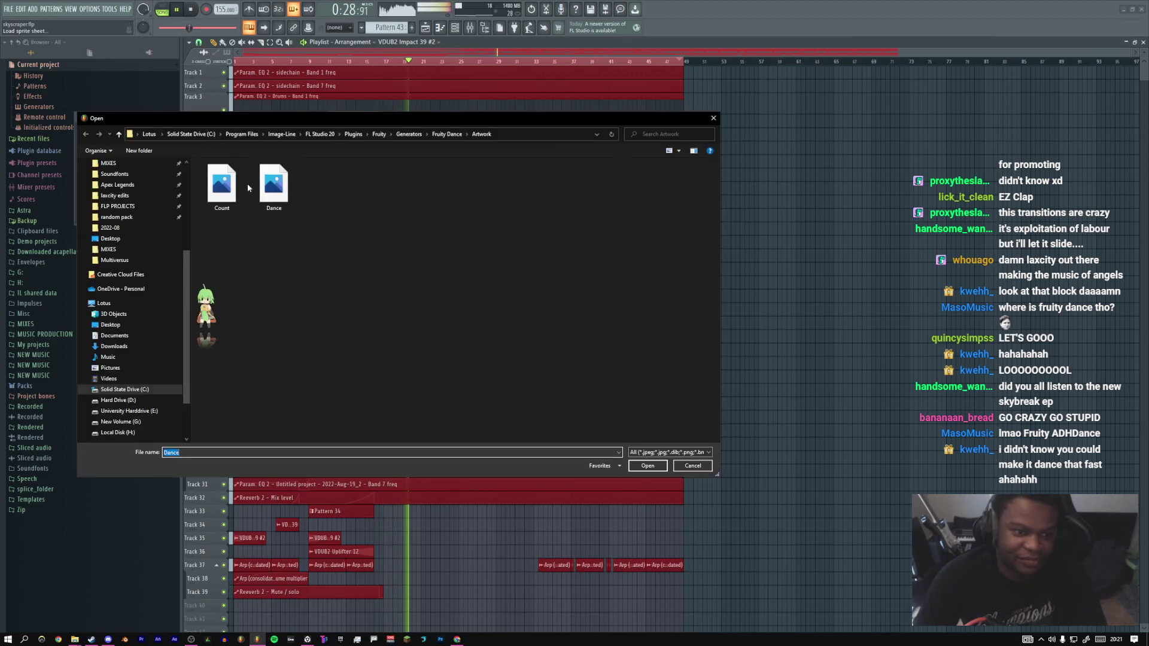
pyautogui.click(713, 118)
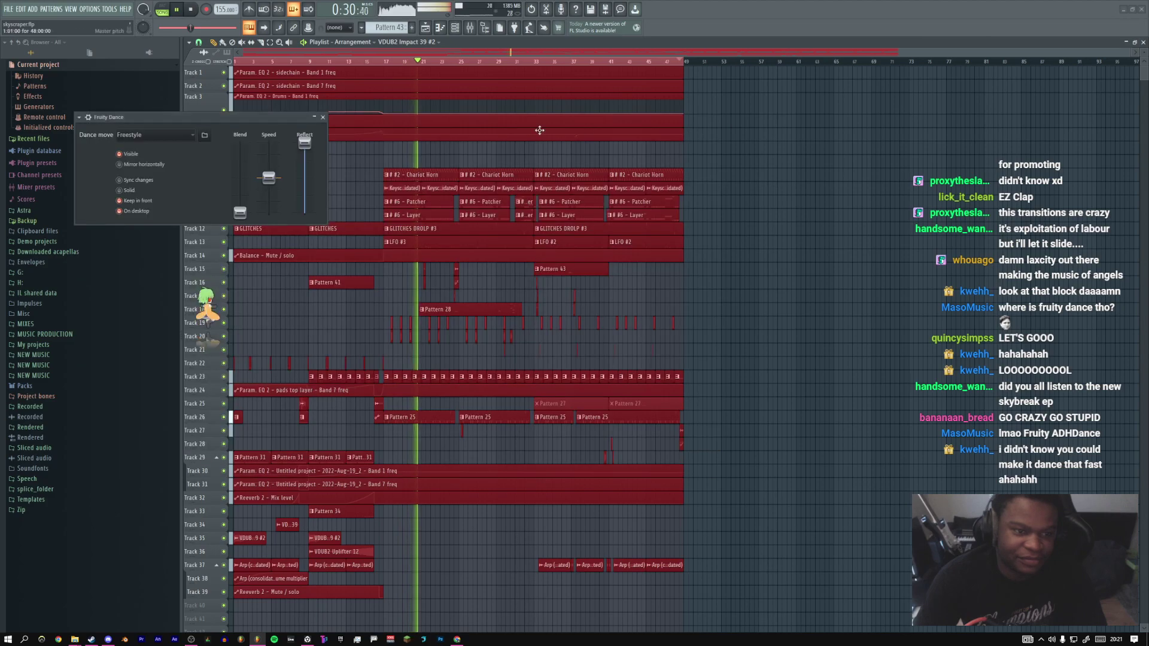
pyautogui.click(323, 119)
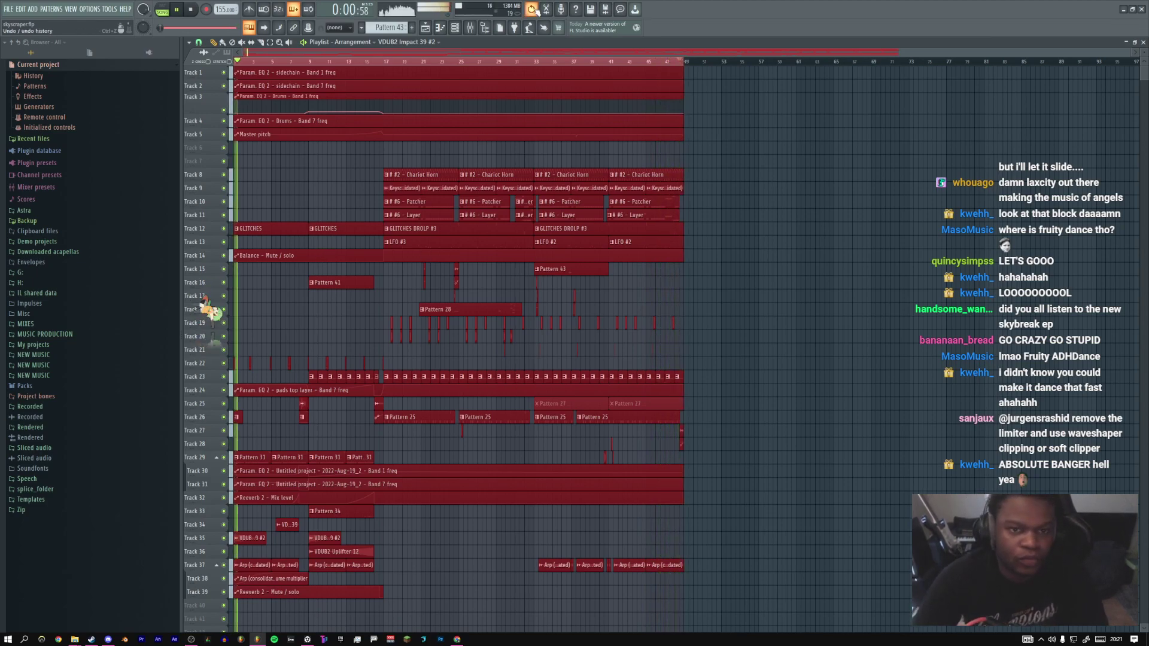
# Remove Edison from the Master track's effects and open the Fruity Limiter and GClip plugins there
pyautogui.click(470, 28)
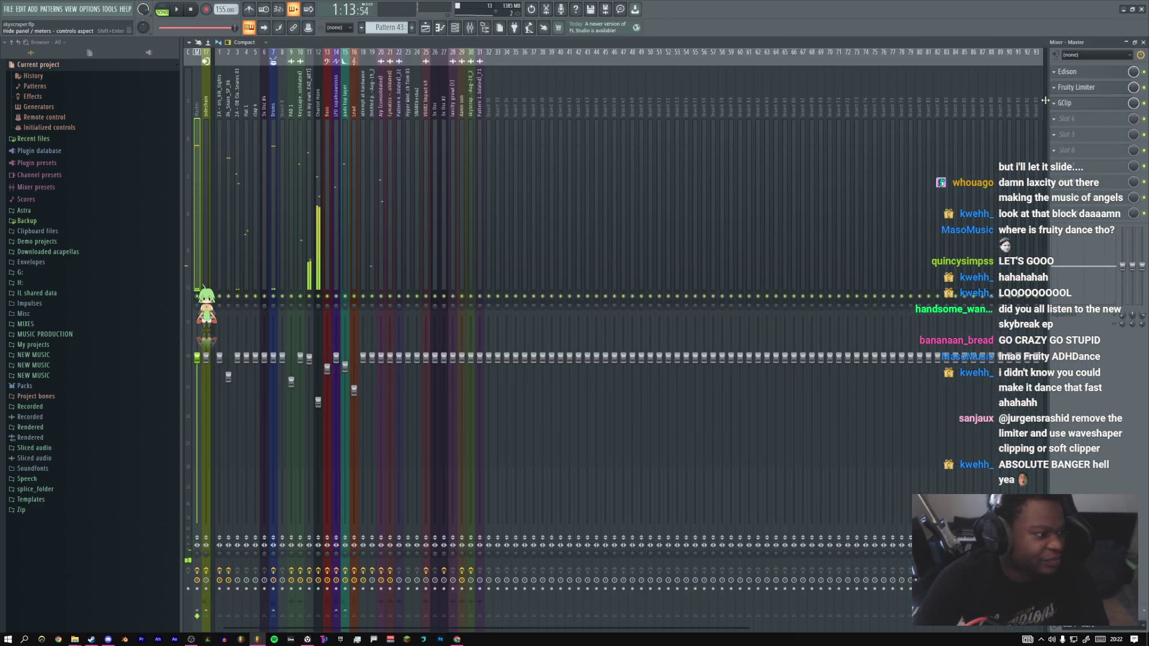
pyautogui.rightClick(1066, 74)
pyautogui.click(1065, 96)
pyautogui.click(1073, 91)
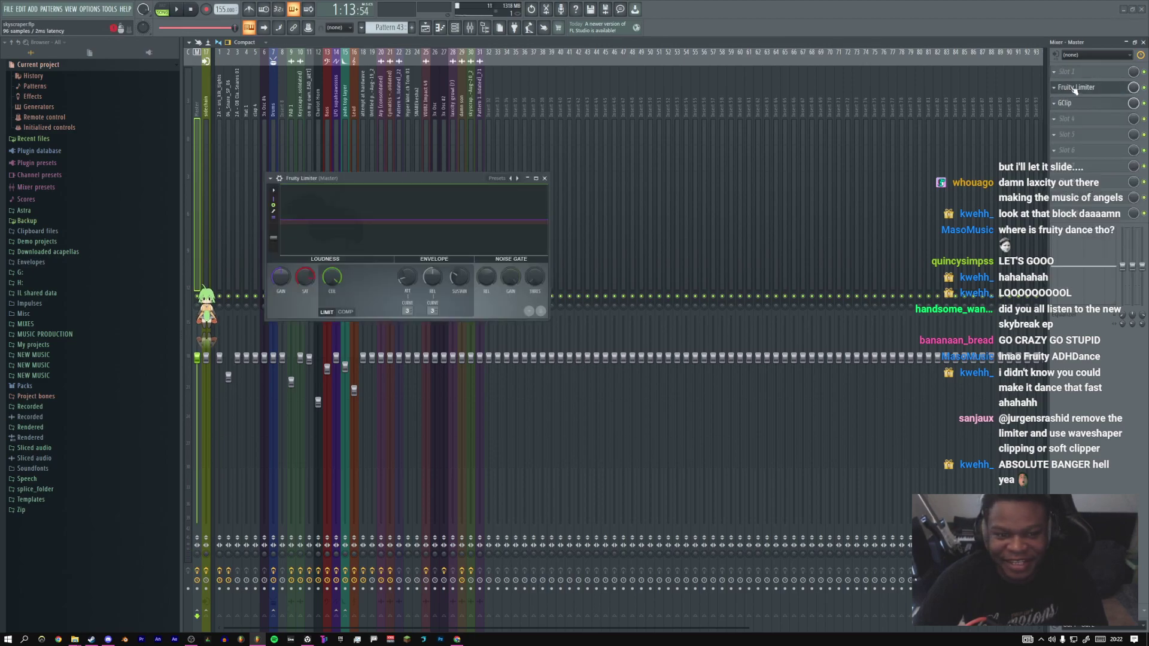
pyautogui.click(1073, 103)
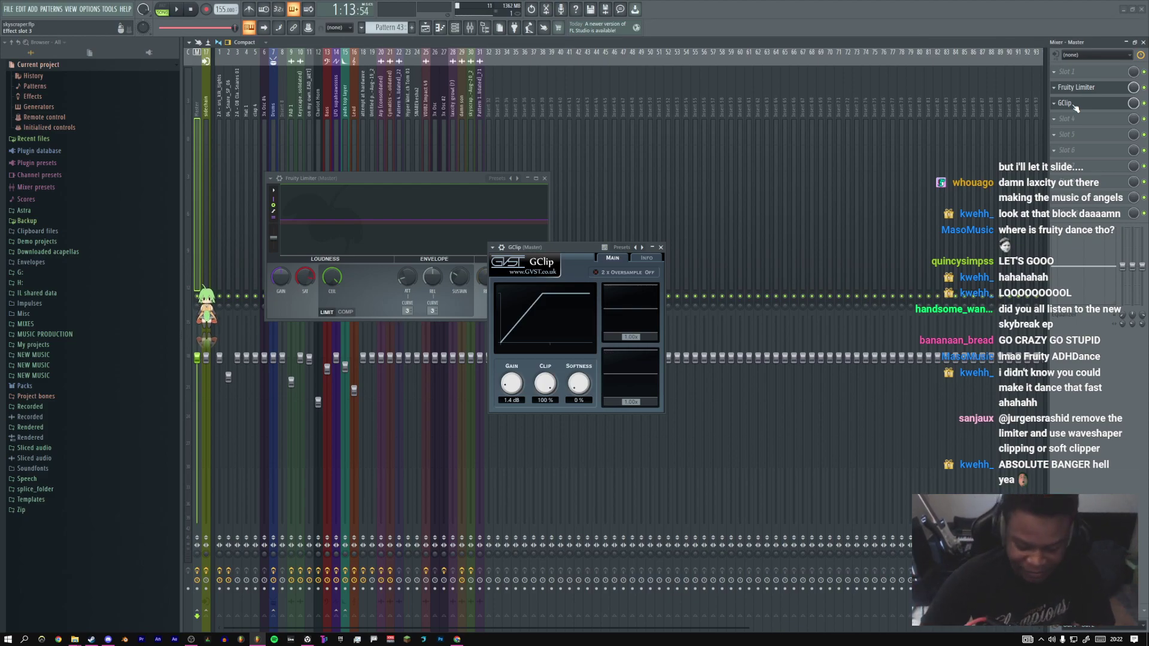
# Close the open plugin windows and bypass the Fruity Limiter and GClip effects on the Master track
pyautogui.press('F12')
pyautogui.press('space')
pyautogui.click(425, 29)
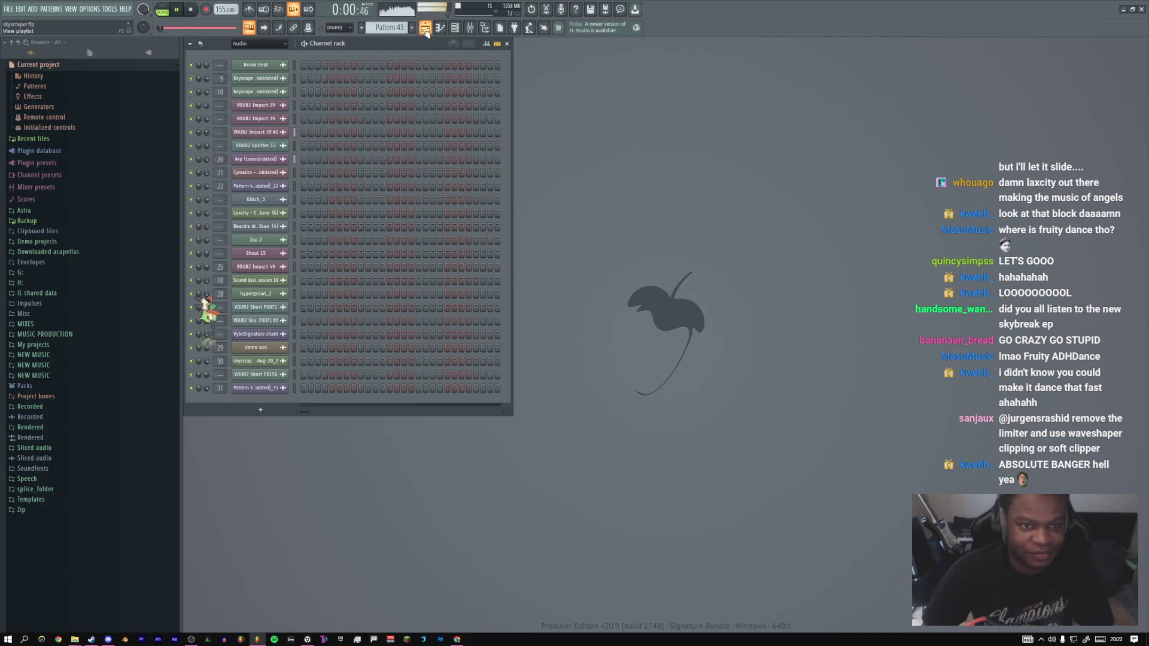
pyautogui.press('F9')
pyautogui.press('space')
pyautogui.click(1143, 87)
pyautogui.click(1143, 103)
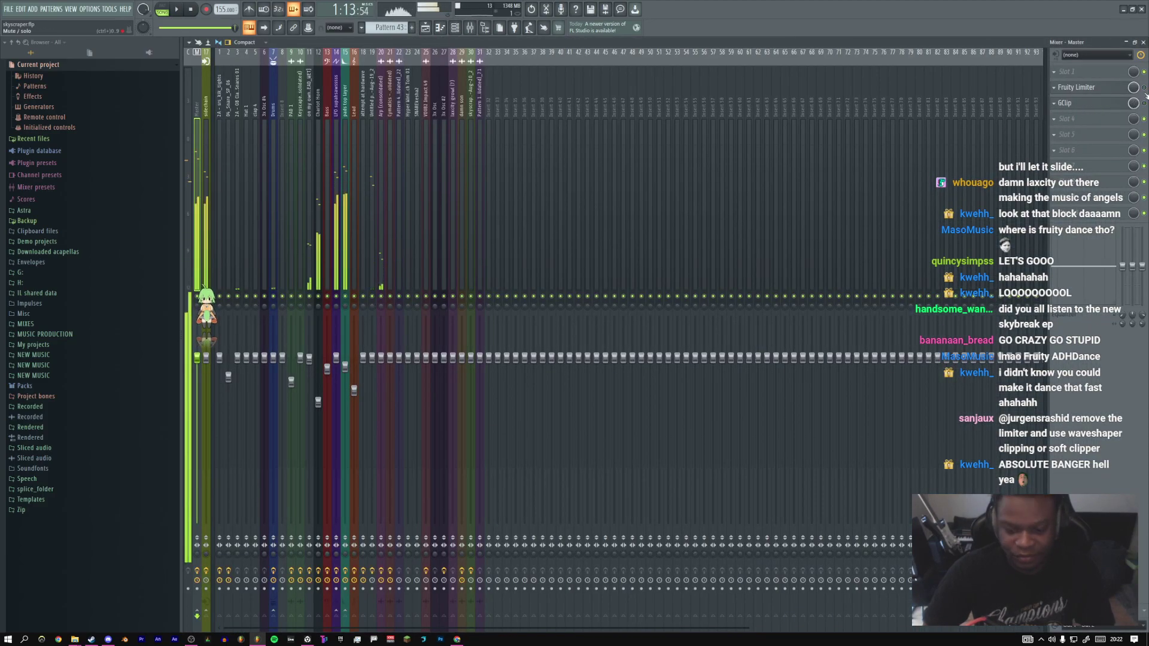
# Add Fruity WaveShaper to the Master's fifth effect slot with the Soft clip 1 preset and audition it from the first drop
pyautogui.click(1071, 137)
pyautogui.click(919, 177)
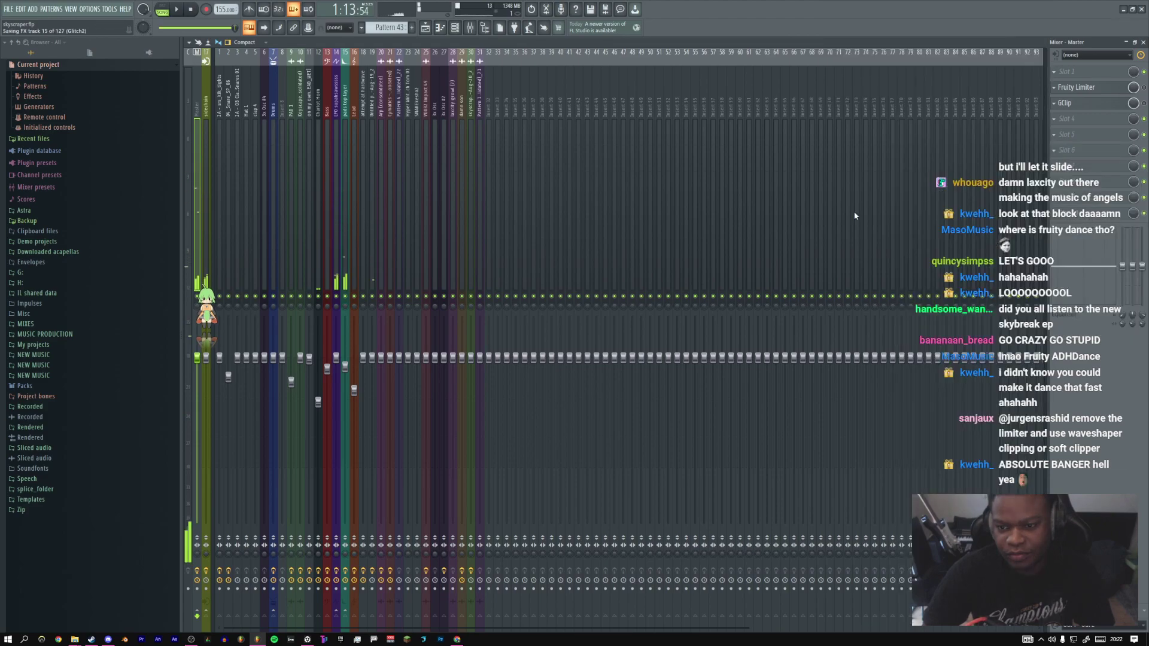
pyautogui.click(161, 118)
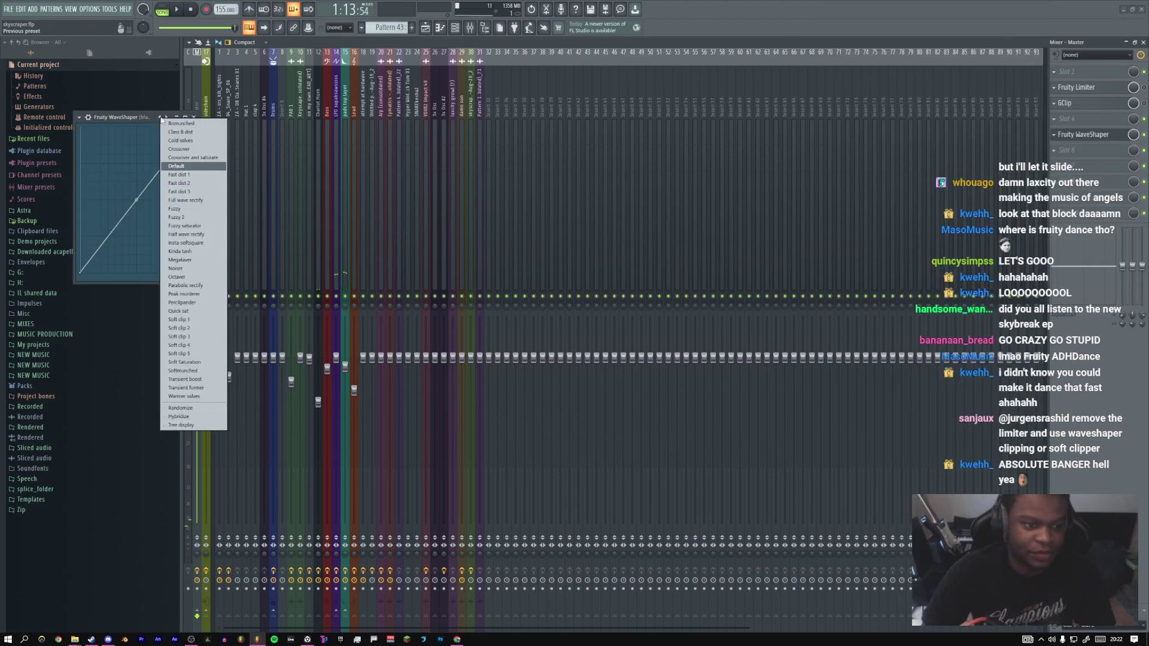
pyautogui.click(179, 320)
pyautogui.press('space')
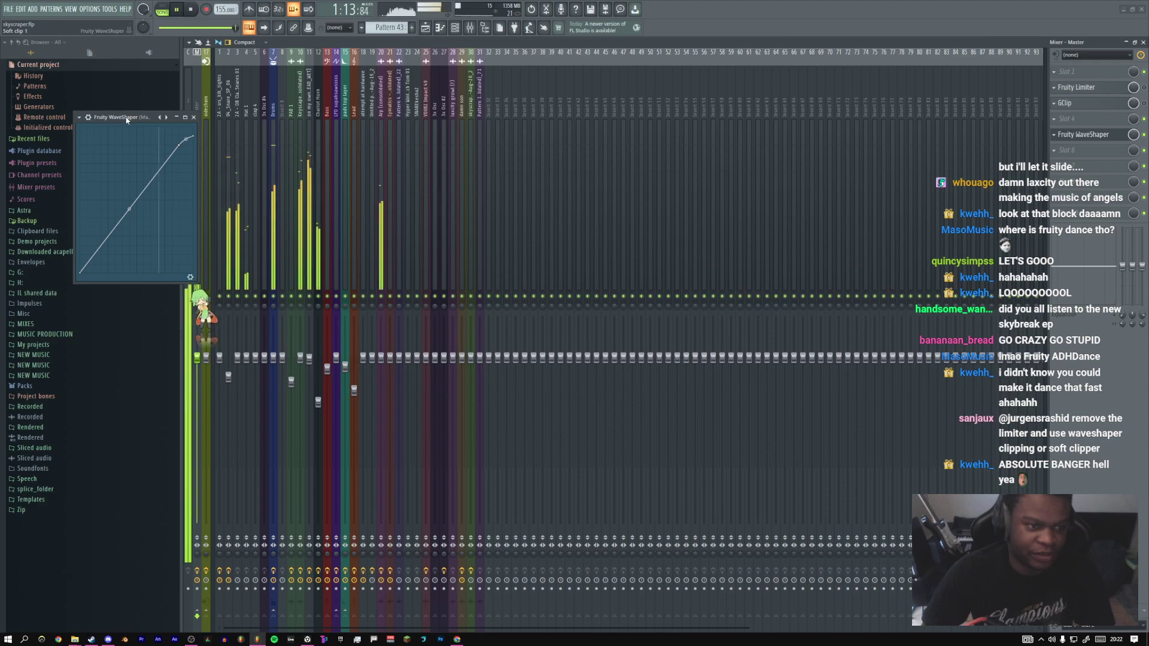
pyautogui.moveTo(126, 118); pyautogui.dragTo(479, 149)
pyautogui.press('F5')
pyautogui.click(378, 62)
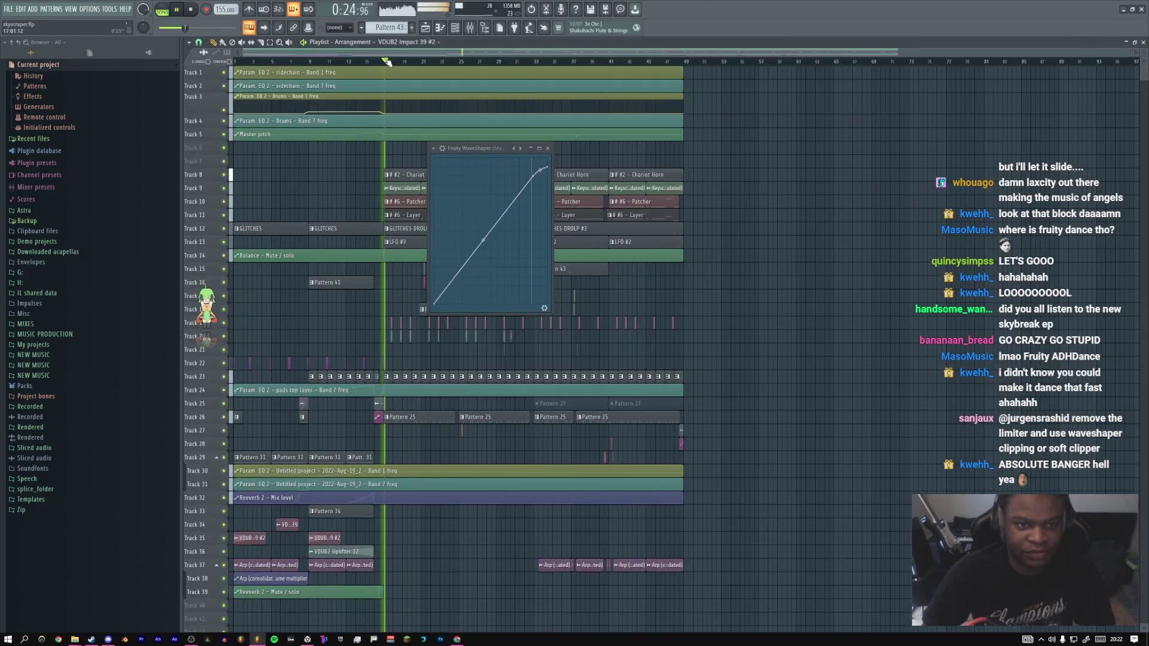
# Move GClip below Fruity WaveShaper on the Master track and change the WaveShaper preset to Soft clip 5
pyautogui.click(471, 28)
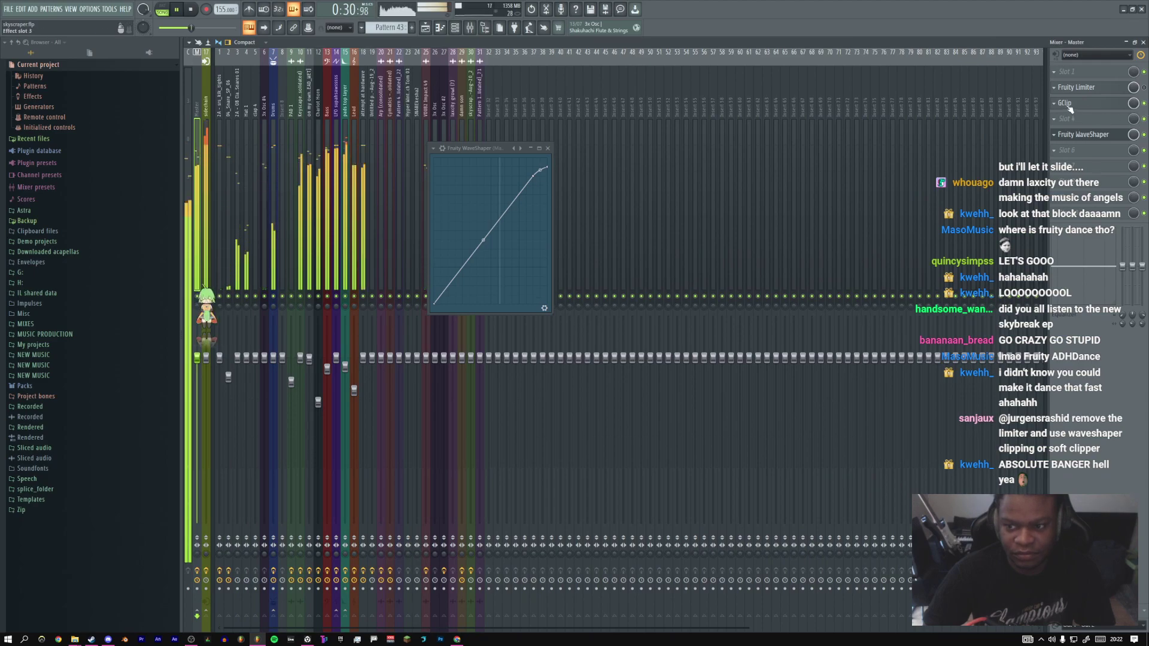
pyautogui.moveTo(1065, 103); pyautogui.dragTo(1072, 137)
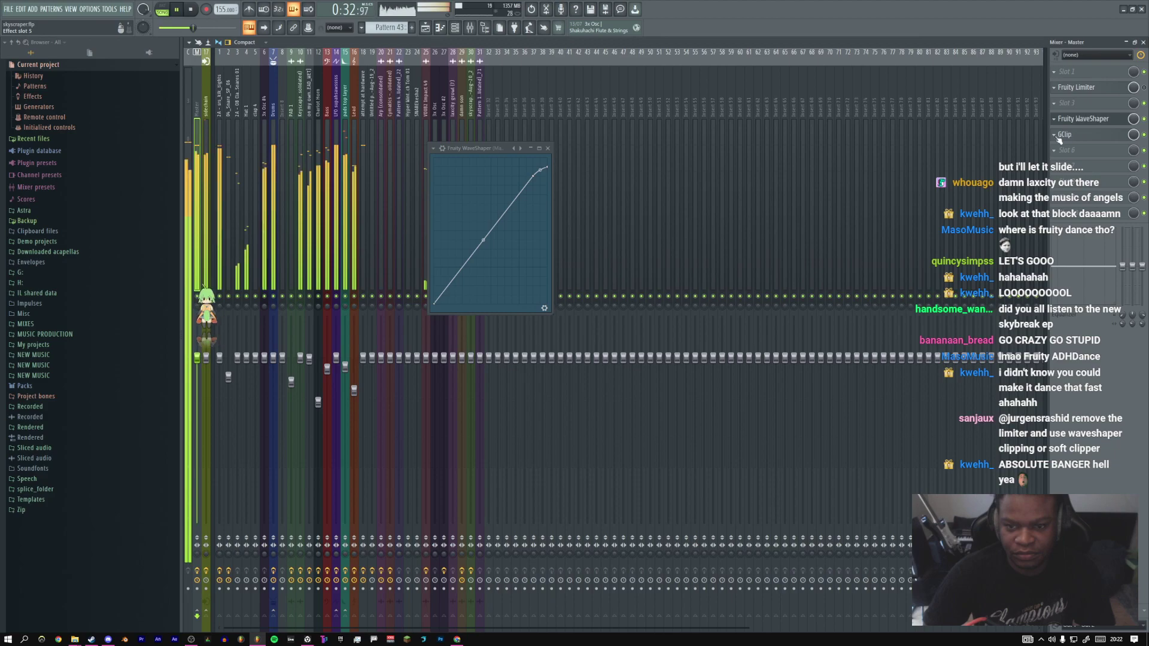
pyautogui.click(520, 148)
pyautogui.click(520, 148)
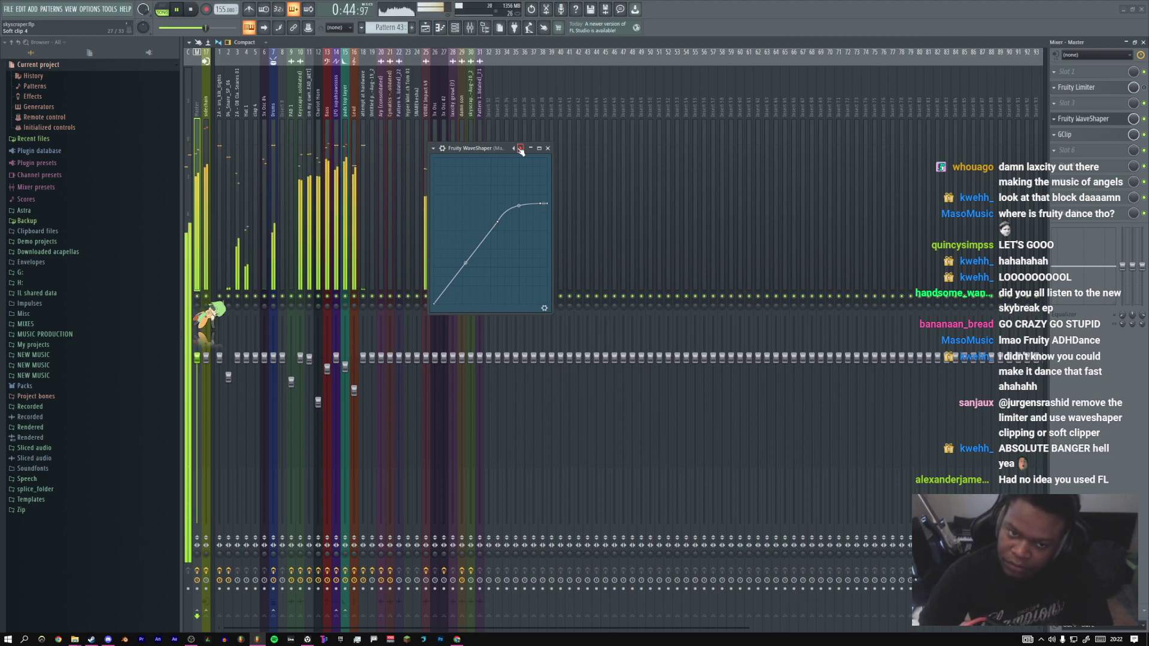
pyautogui.click(522, 149)
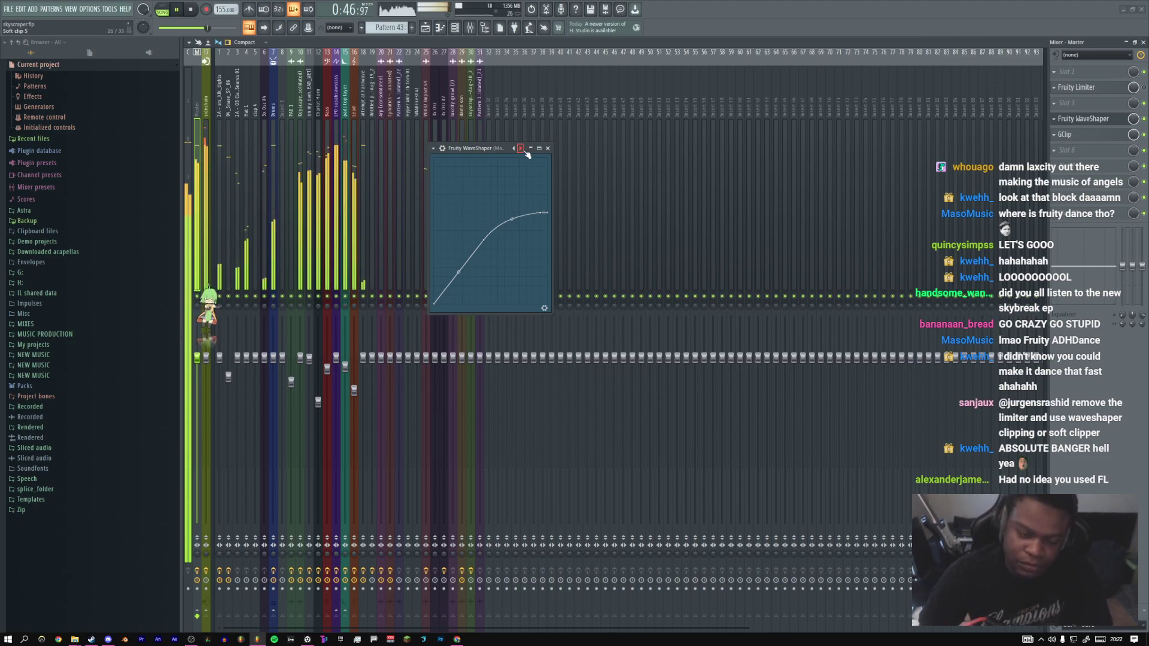
# Remove Fruity WaveShaper from the Master track and move GClip back directly below Fruity Limiter
pyautogui.click(1055, 123)
pyautogui.click(1071, 135)
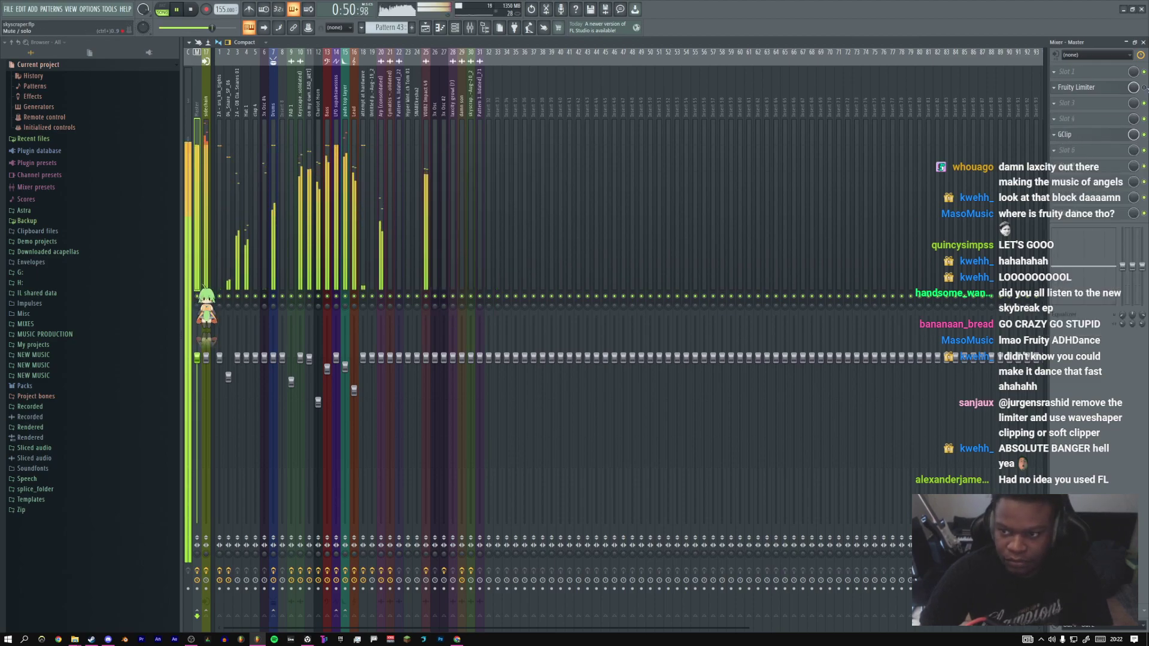
pyautogui.moveTo(1086, 138); pyautogui.dragTo(1086, 105)
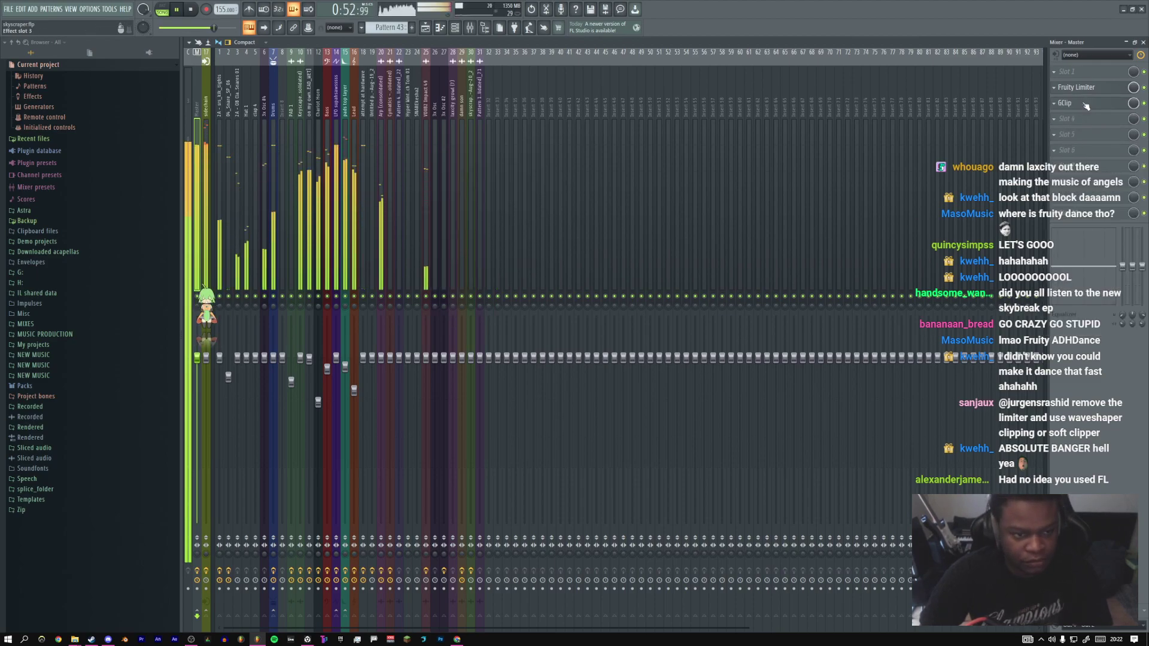
# Stop playback around bar 39 of the playlist and open the BOMBSHELL sample channel's settings
pyautogui.click(428, 34)
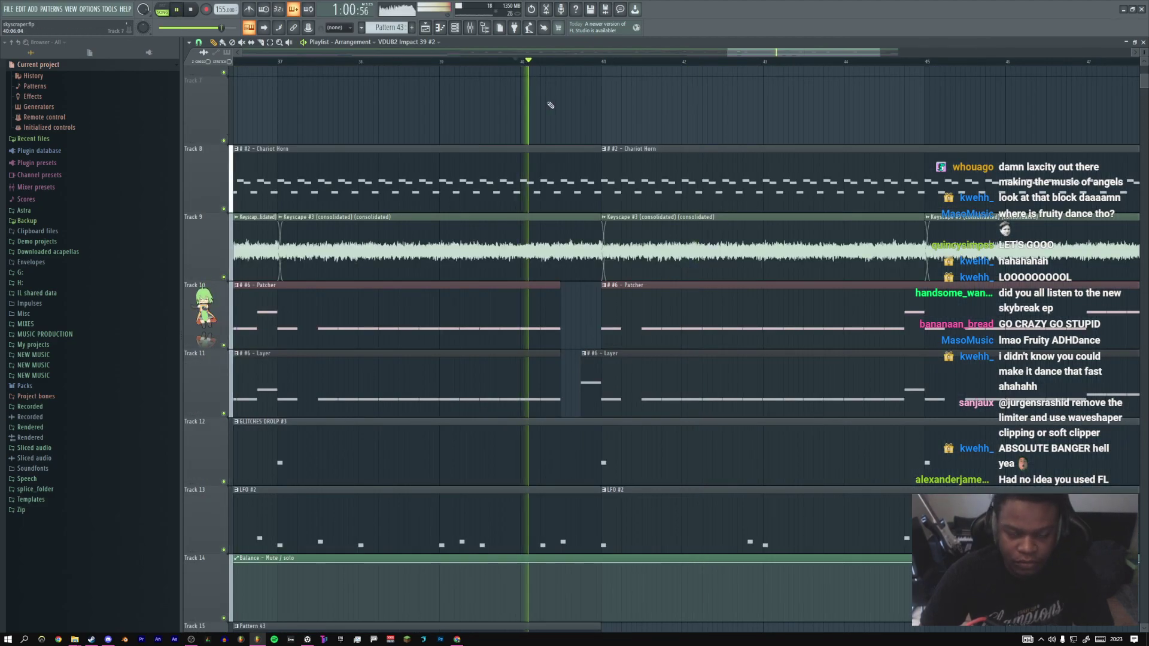
pyautogui.scroll(-9, 650, 272)
pyautogui.press('space')
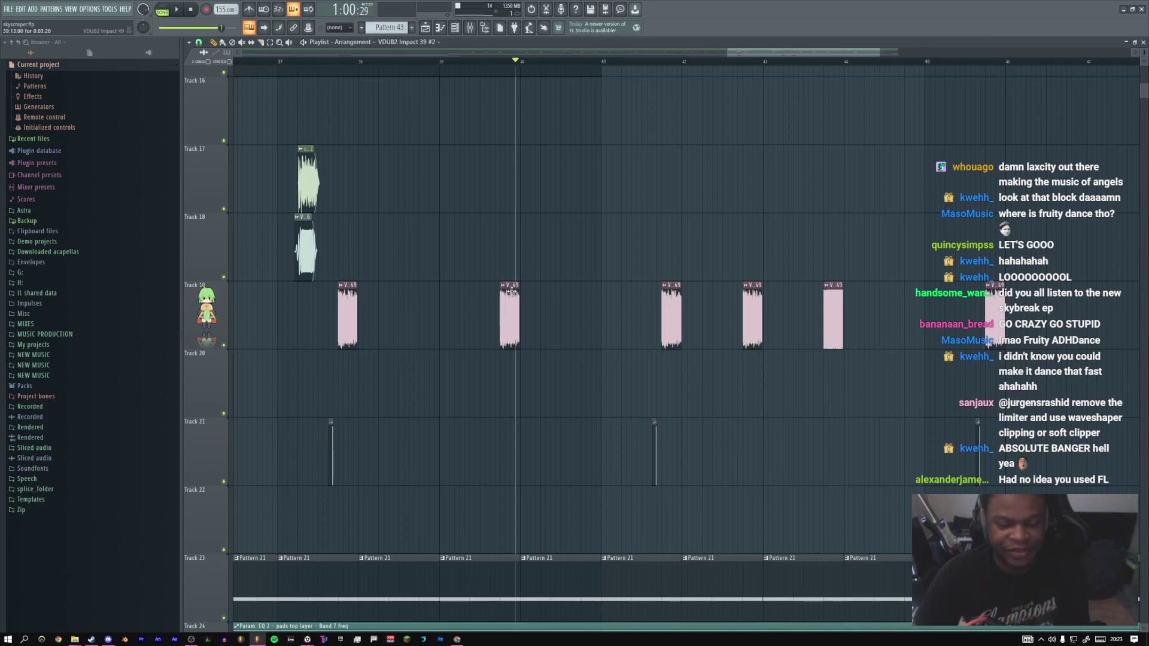
pyautogui.keyDown('ctrl'); pyautogui.rightClick(537, 302); pyautogui.keyUp('ctrl')
pyautogui.doubleClick(954, 273)
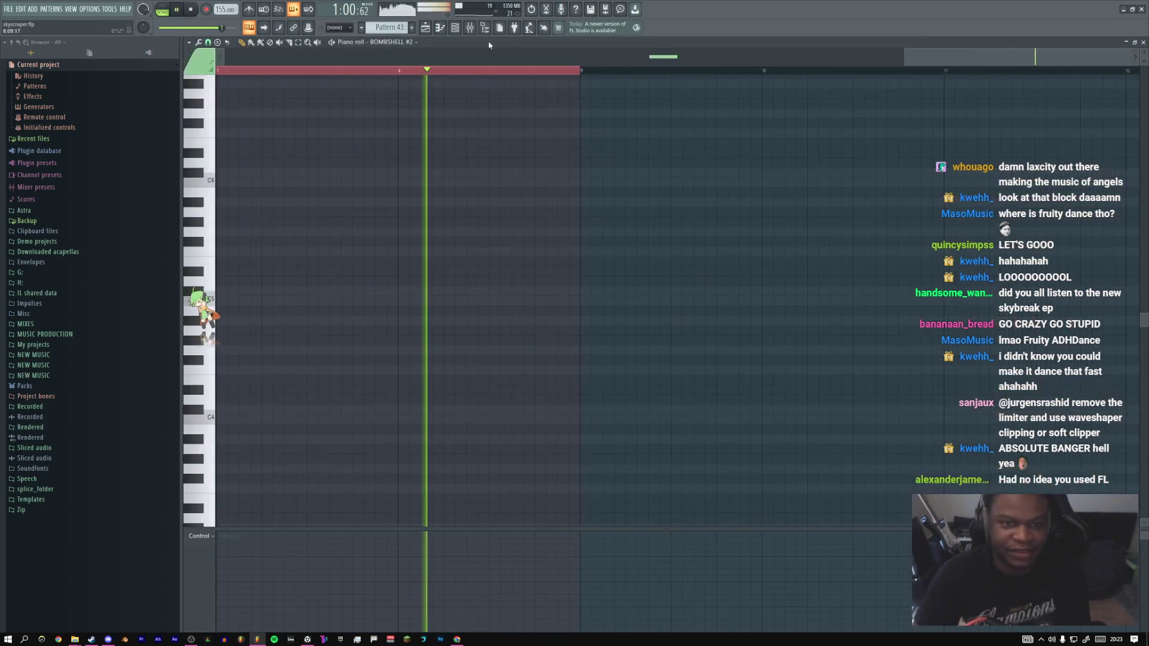
pyautogui.press('F6')
pyautogui.click(263, 403)
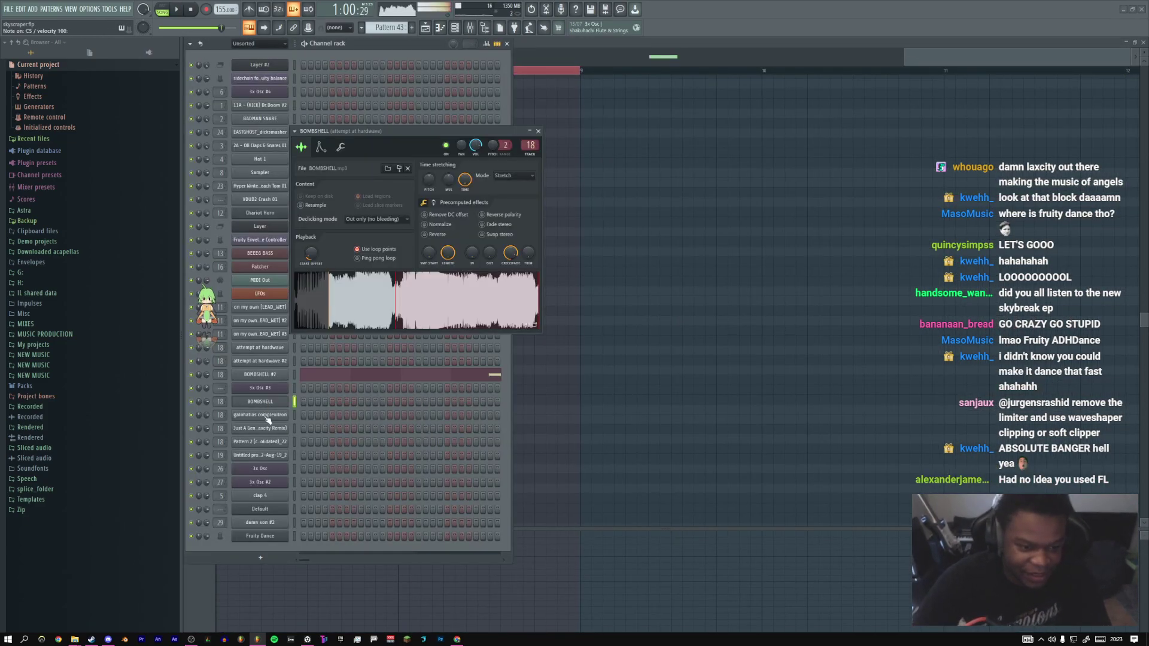
# Clone the galimatias complexitron channel, adjust the clone's start offset and time multiplier, and set its stretch mode to e2 transient
pyautogui.rightClick(264, 417)
pyautogui.click(303, 501)
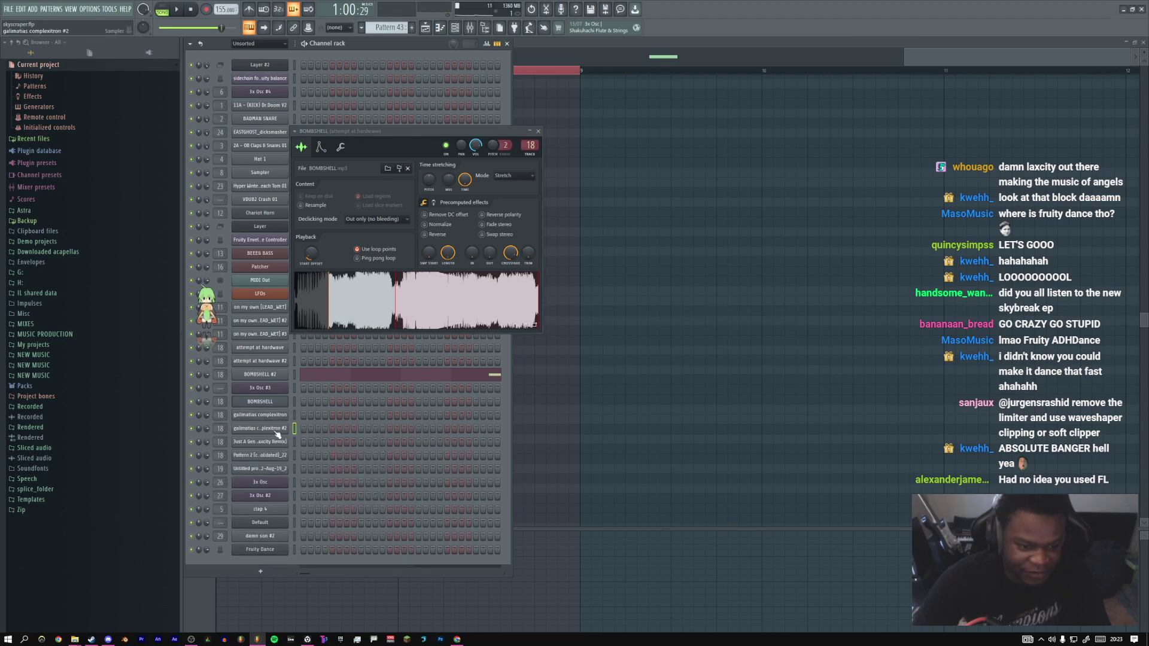
pyautogui.click(263, 428)
pyautogui.moveTo(339, 280); pyautogui.dragTo(338, 322)
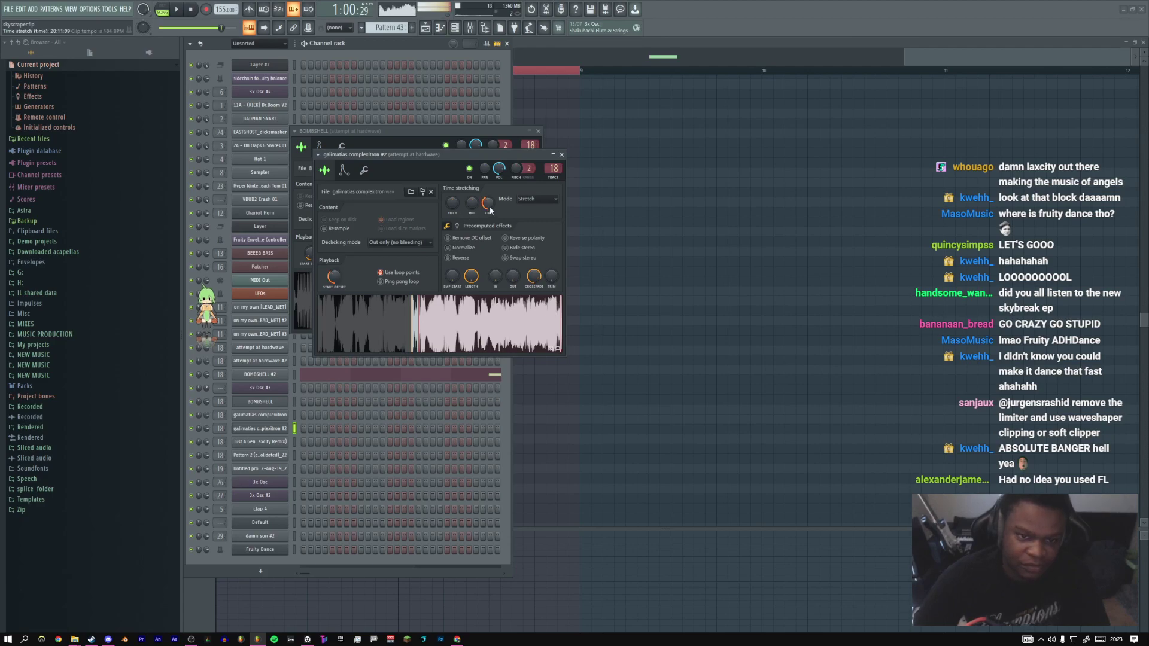
pyautogui.moveTo(471, 204); pyautogui.dragTo(471, 179)
pyautogui.click(537, 198)
pyautogui.click(550, 234)
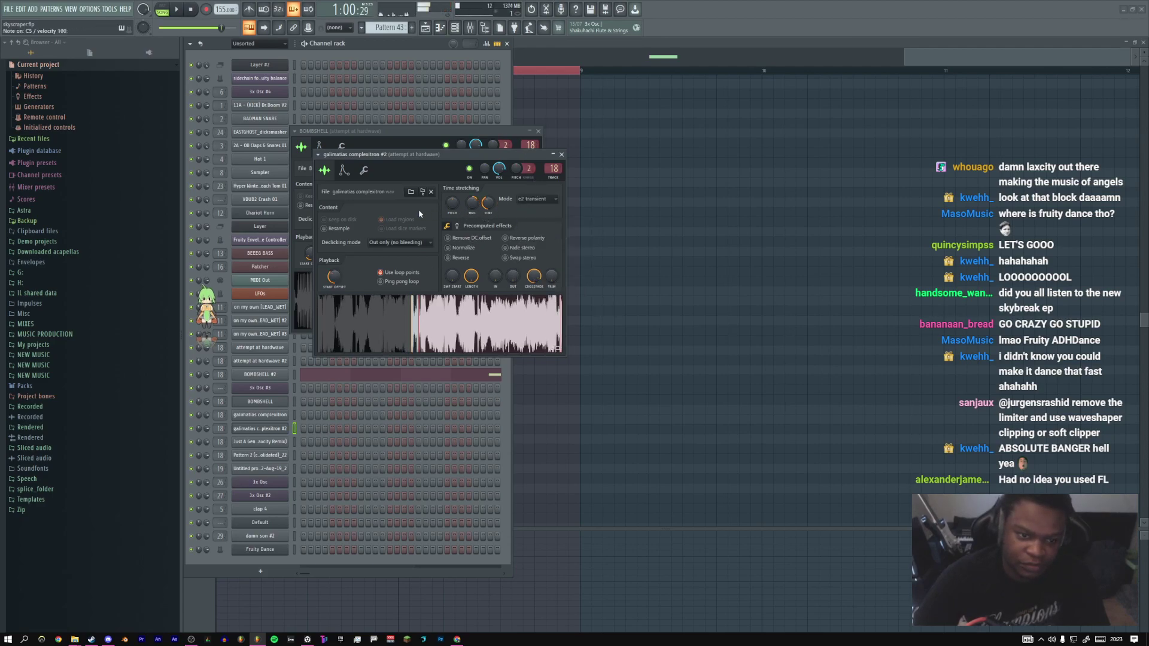
pyautogui.moveTo(334, 276); pyautogui.dragTo(334, 278)
# Load hoooowwwwsssss from the NEW MUSIC folder into the cloned channel and set its sample start offset to 34%
pyautogui.click(84, 355)
pyautogui.scroll(-10, 84, 352)
pyautogui.scroll(-10, 62, 343)
pyautogui.moveTo(54, 261); pyautogui.dragTo(423, 323)
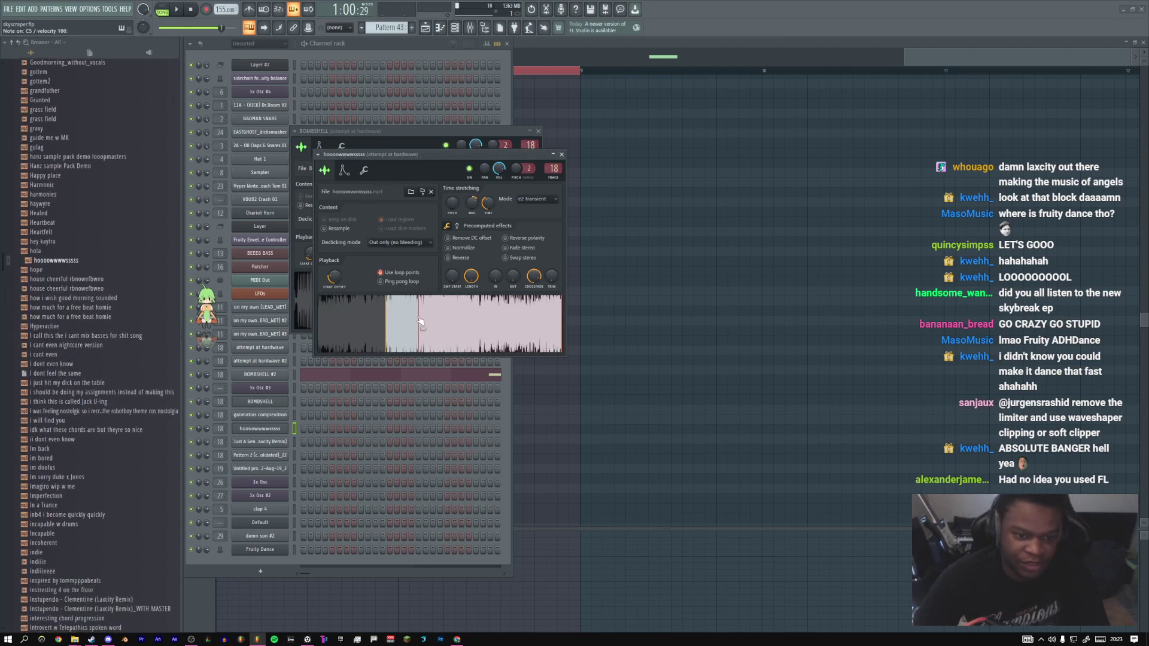
pyautogui.moveTo(334, 276); pyautogui.dragTo(333, 282)
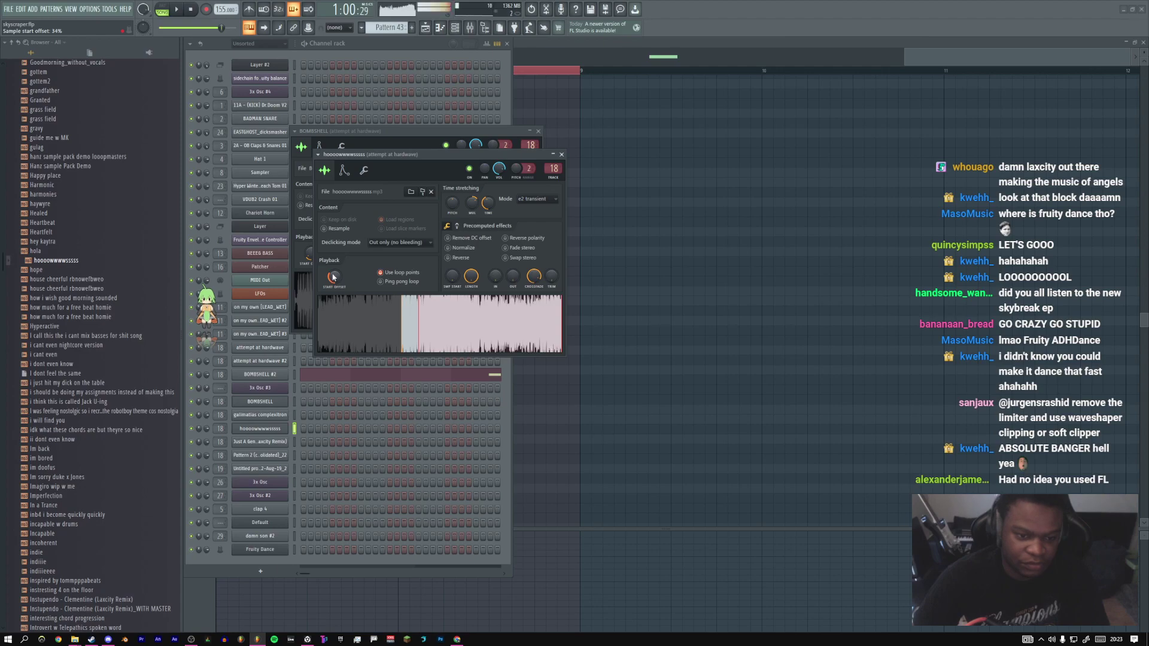
# Open the hoooowwwwsssss sample in Edison and listen through it from the beginning
pyautogui.rightClick(378, 312)
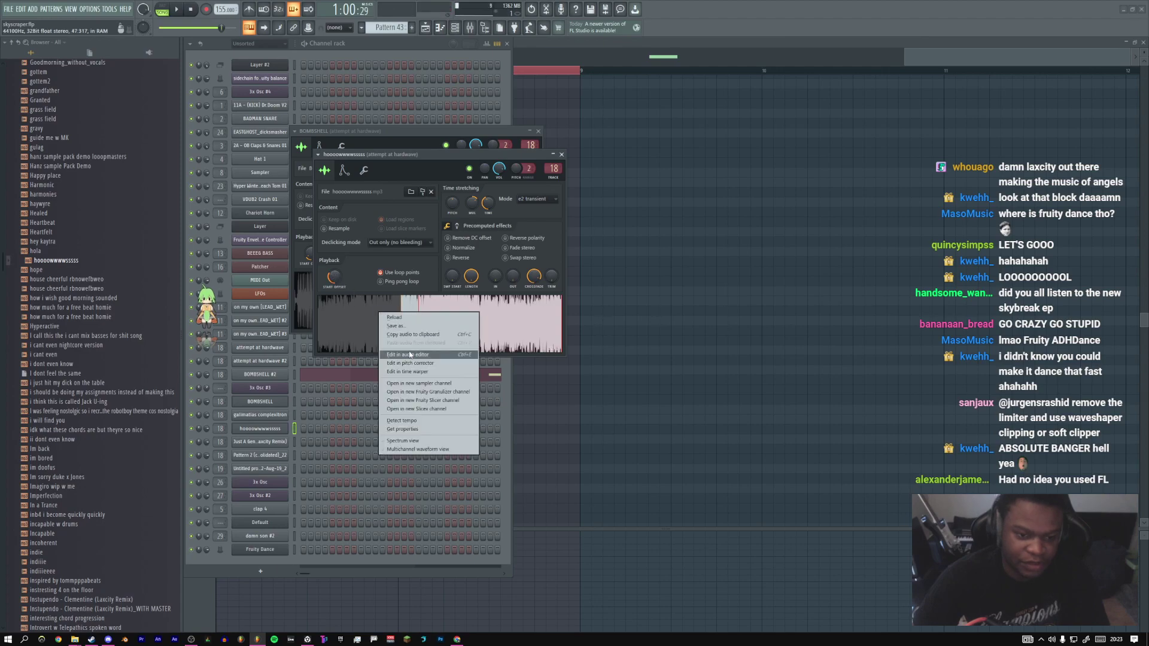
pyautogui.click(428, 338)
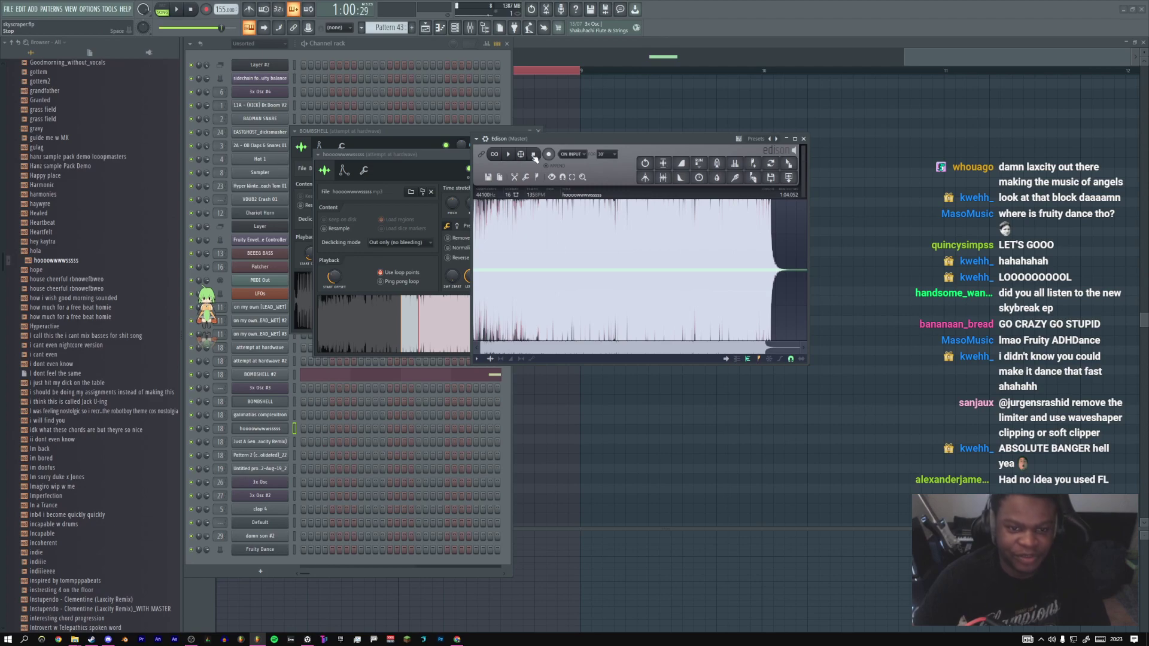
pyautogui.click(510, 155)
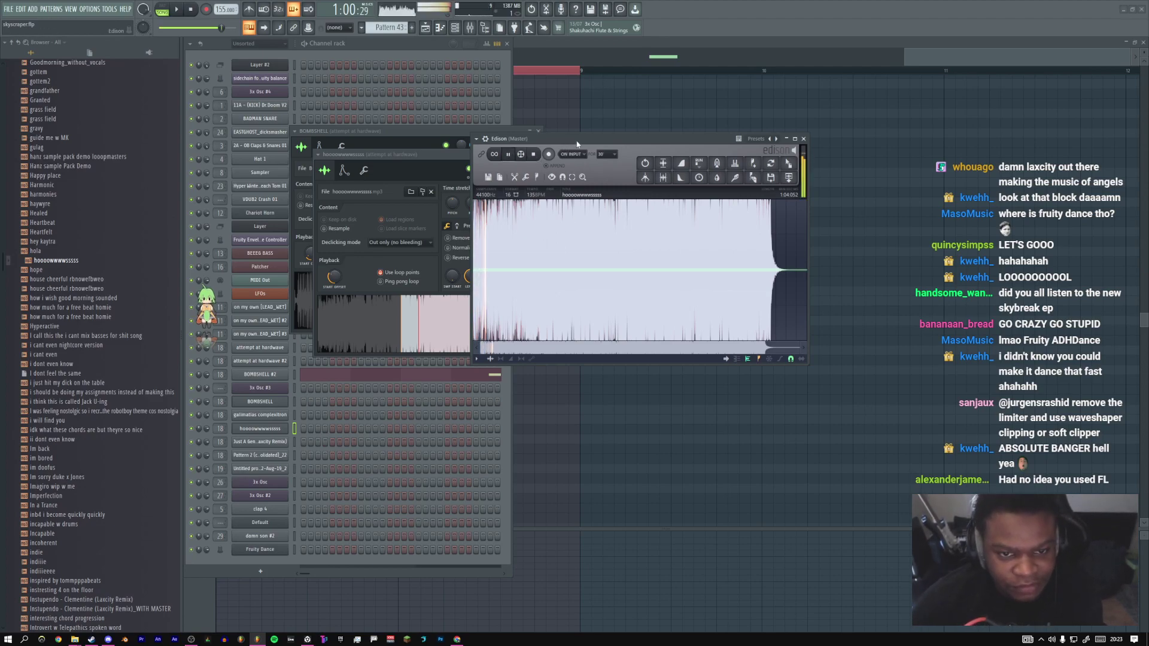
pyautogui.moveTo(611, 139); pyautogui.dragTo(473, 159)
pyautogui.moveTo(668, 386); pyautogui.dragTo(736, 376)
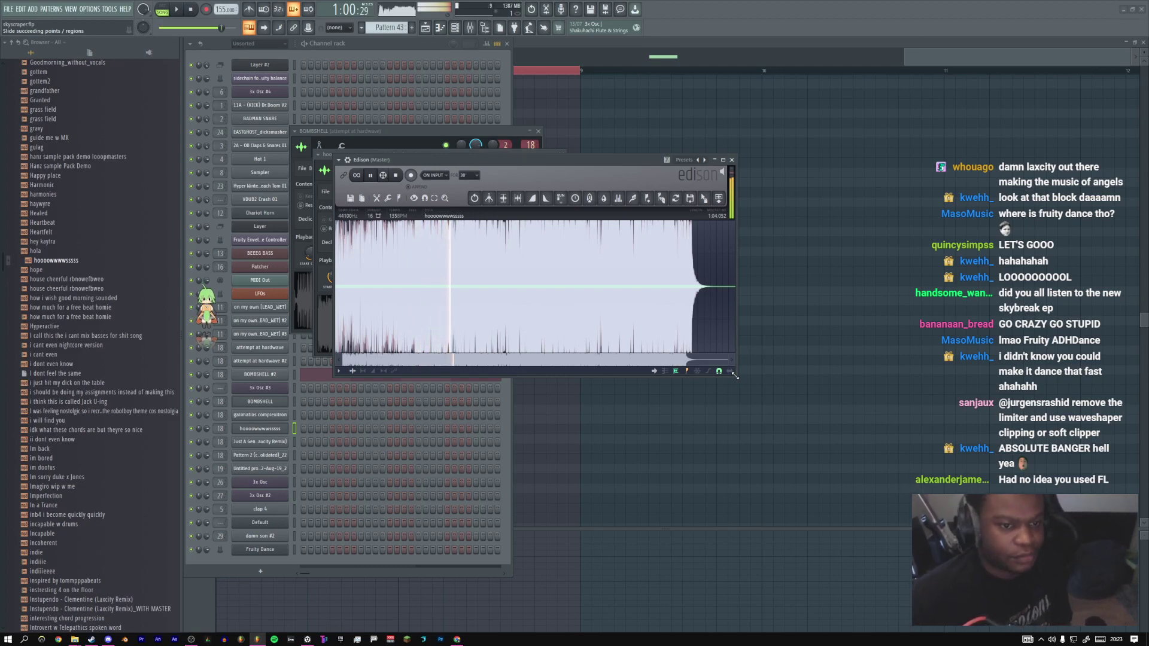
pyautogui.moveTo(437, 167); pyautogui.dragTo(459, 169)
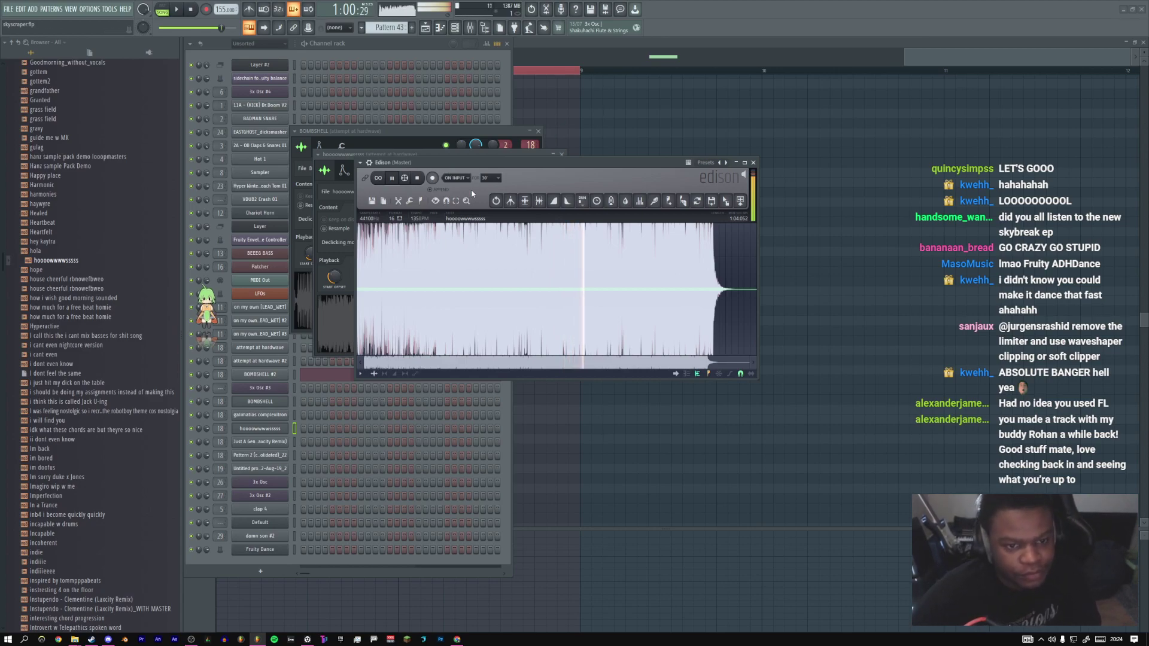
pyautogui.moveTo(473, 165); pyautogui.dragTo(479, 203)
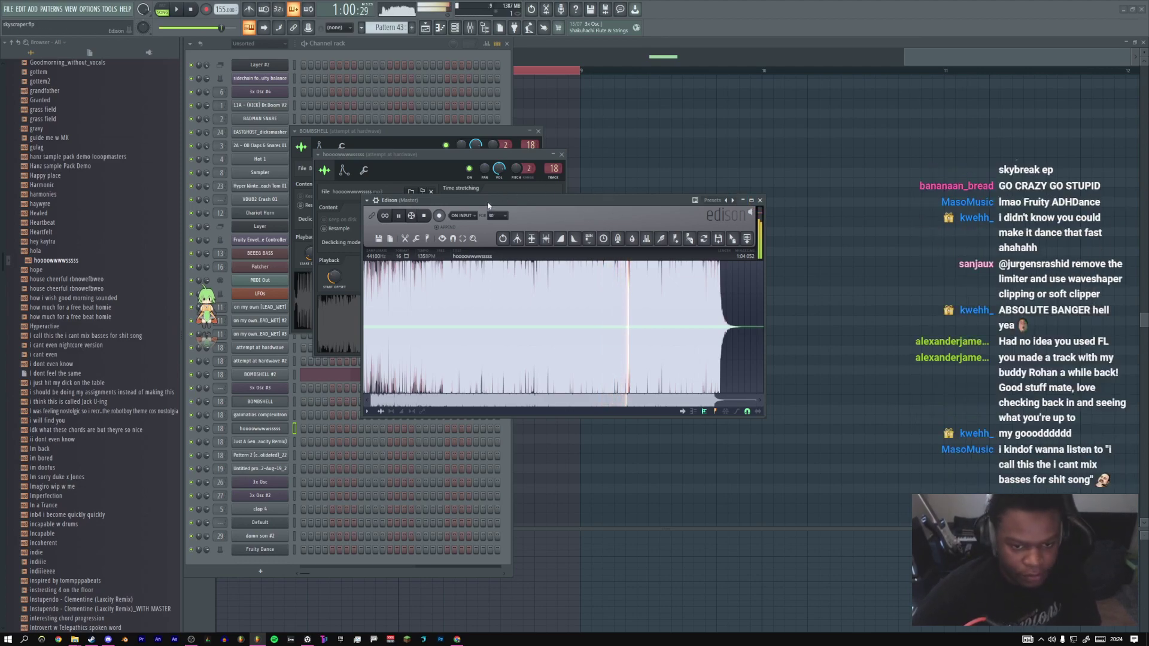
# Close both sampler channel windows and remove Edison from the Master track's effects
pyautogui.click(562, 154)
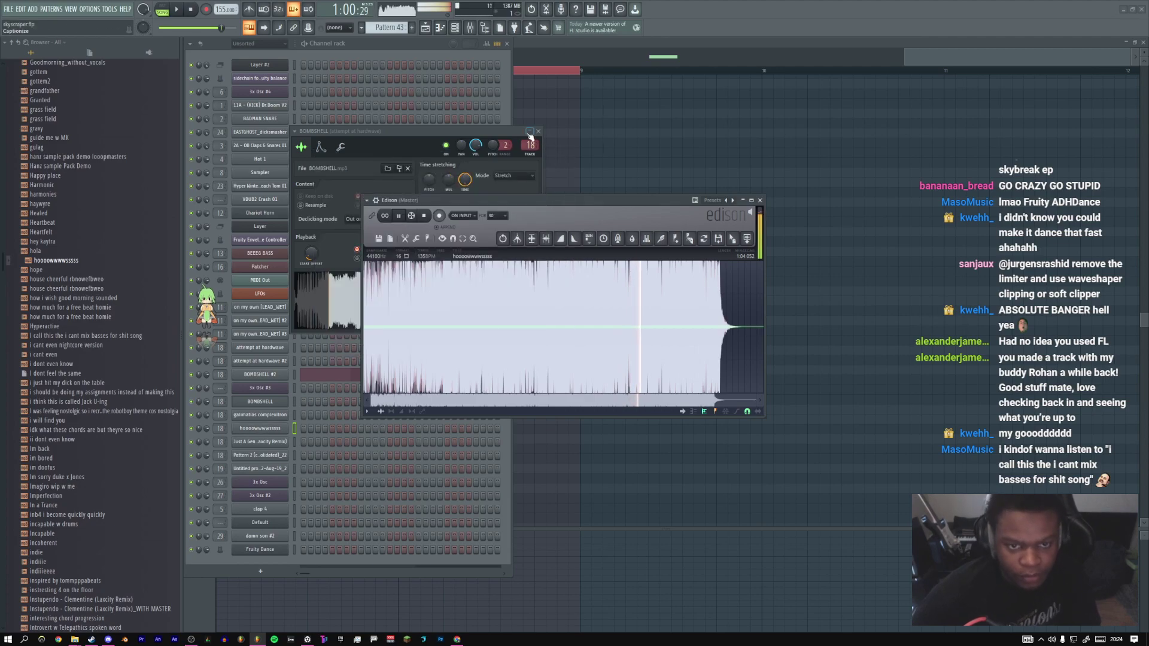
pyautogui.click(538, 131)
pyautogui.moveTo(418, 200); pyautogui.dragTo(576, 148)
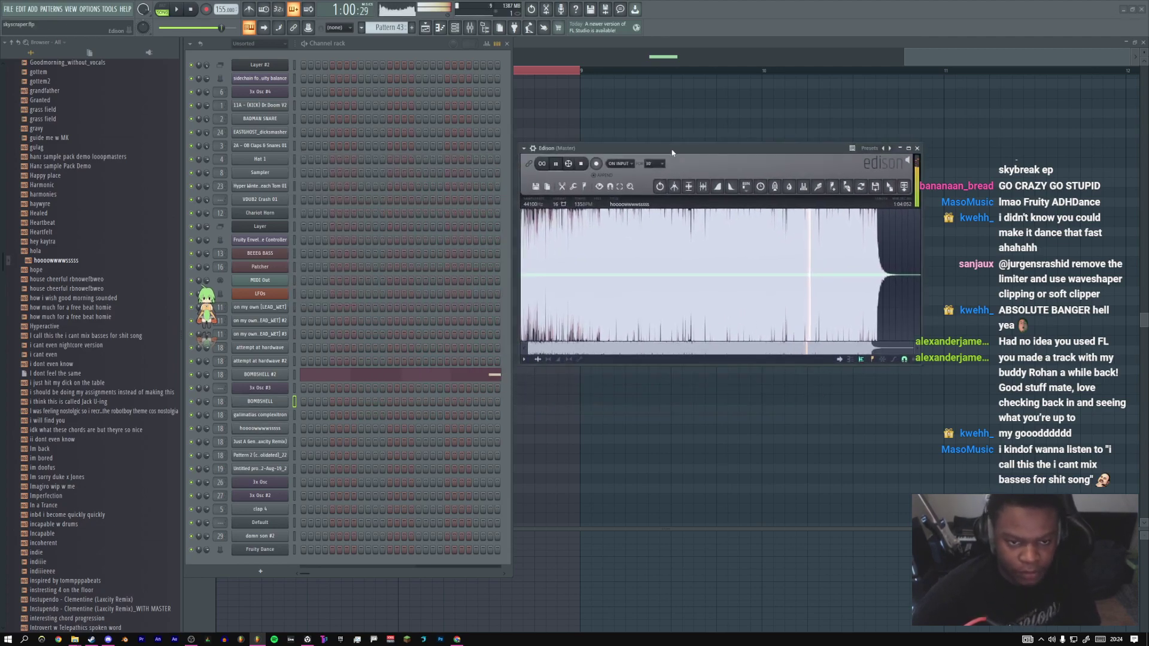
pyautogui.click(471, 28)
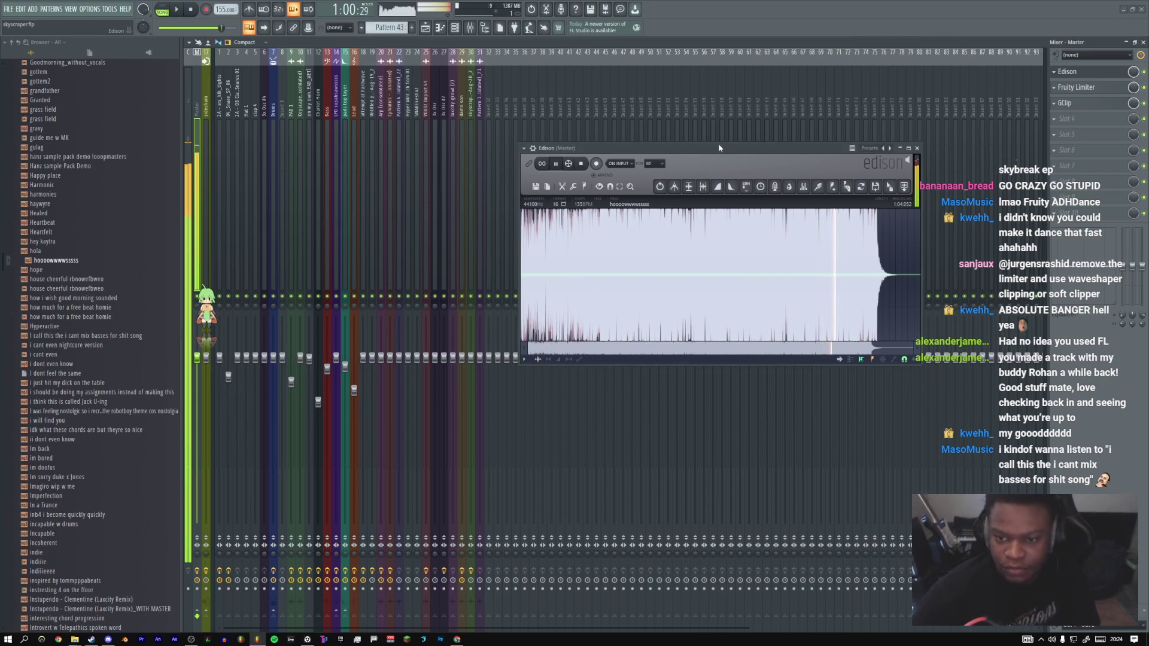
pyautogui.moveTo(719, 145); pyautogui.dragTo(716, 148)
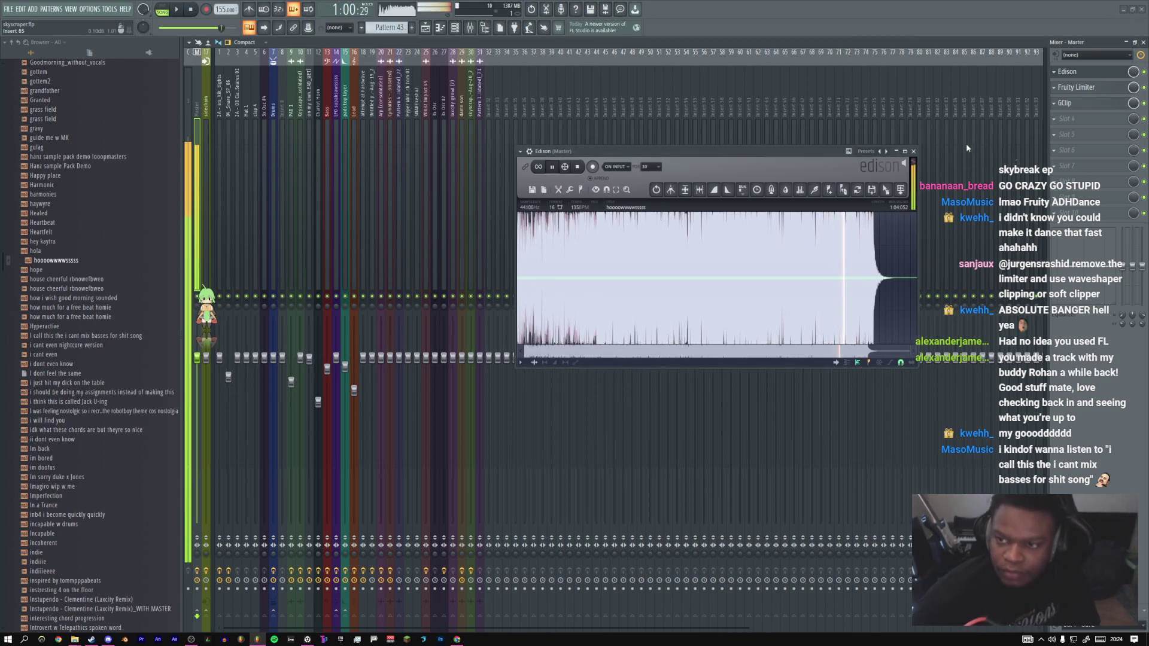
pyautogui.click(1056, 73)
pyautogui.click(1064, 97)
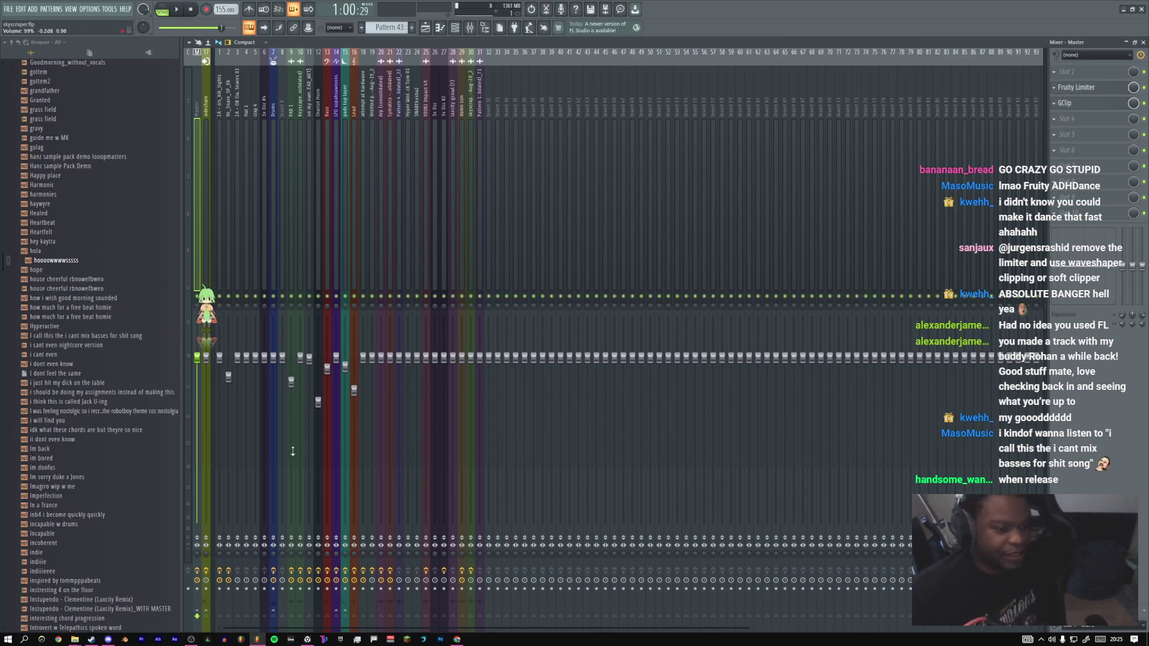
# Preview the hope track in the browser and look through the neighbouring older tracks for the next one to audition
pyautogui.click(69, 271)
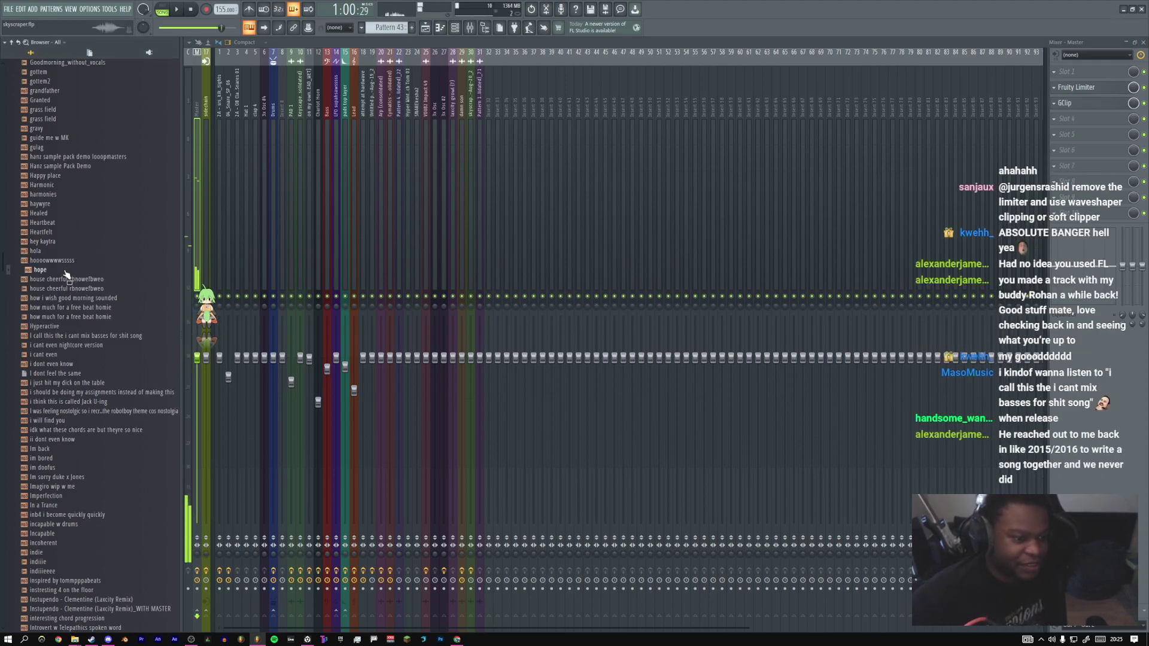
pyautogui.scroll(-4, 66, 272)
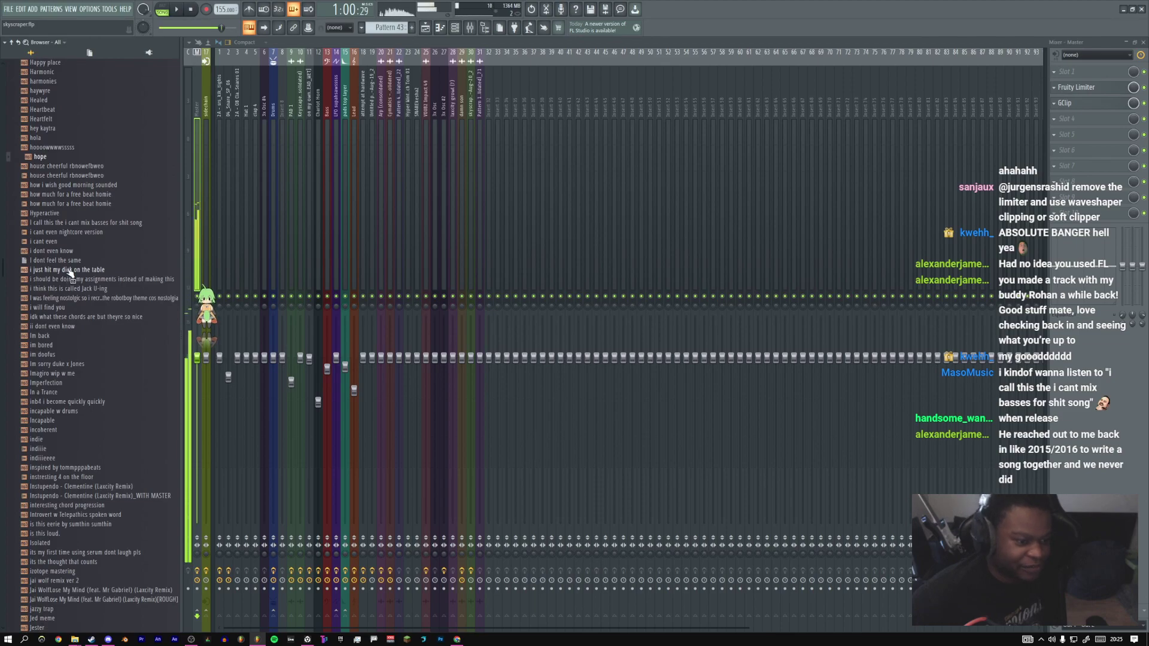
pyautogui.scroll(-2, 72, 272)
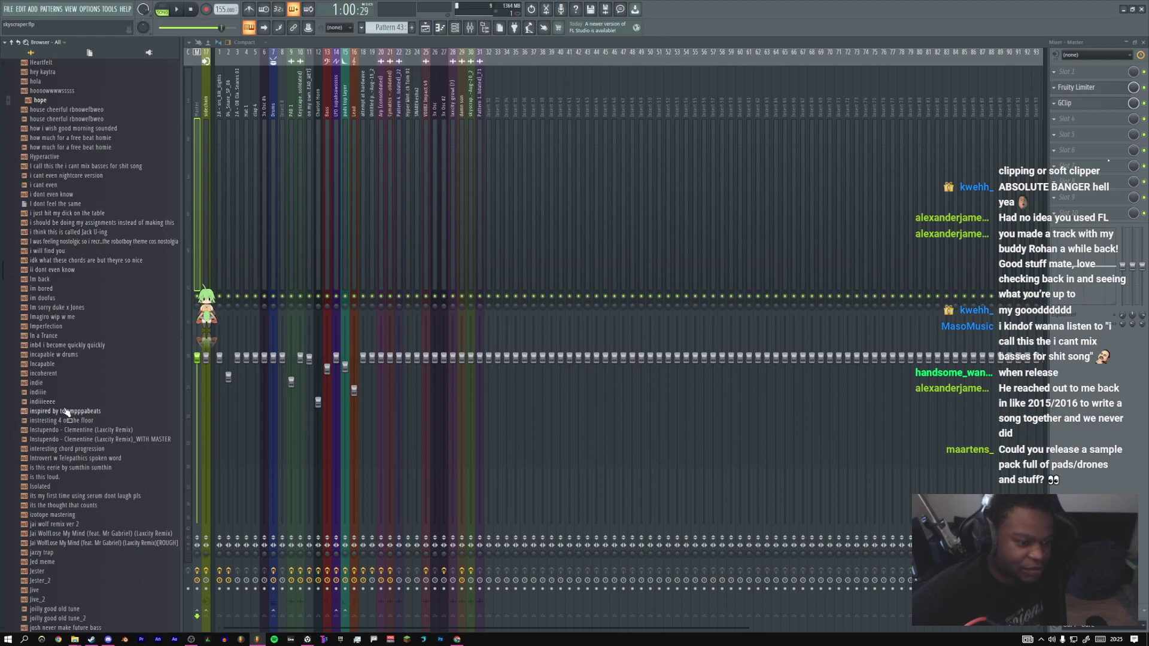
pyautogui.scroll(8, 63, 443)
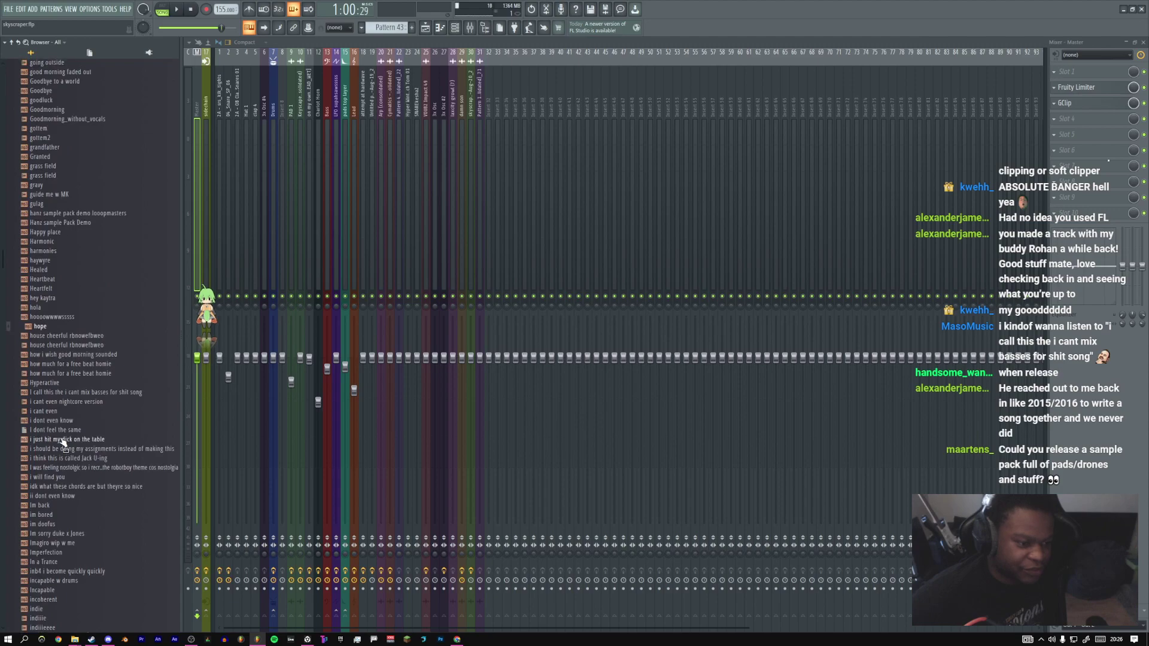
# Open "I call this the i cant mix basses for shit song" in Edison, listen to its louder section, and remove Edison from the Master track
pyautogui.rightClick(70, 393)
pyautogui.click(98, 412)
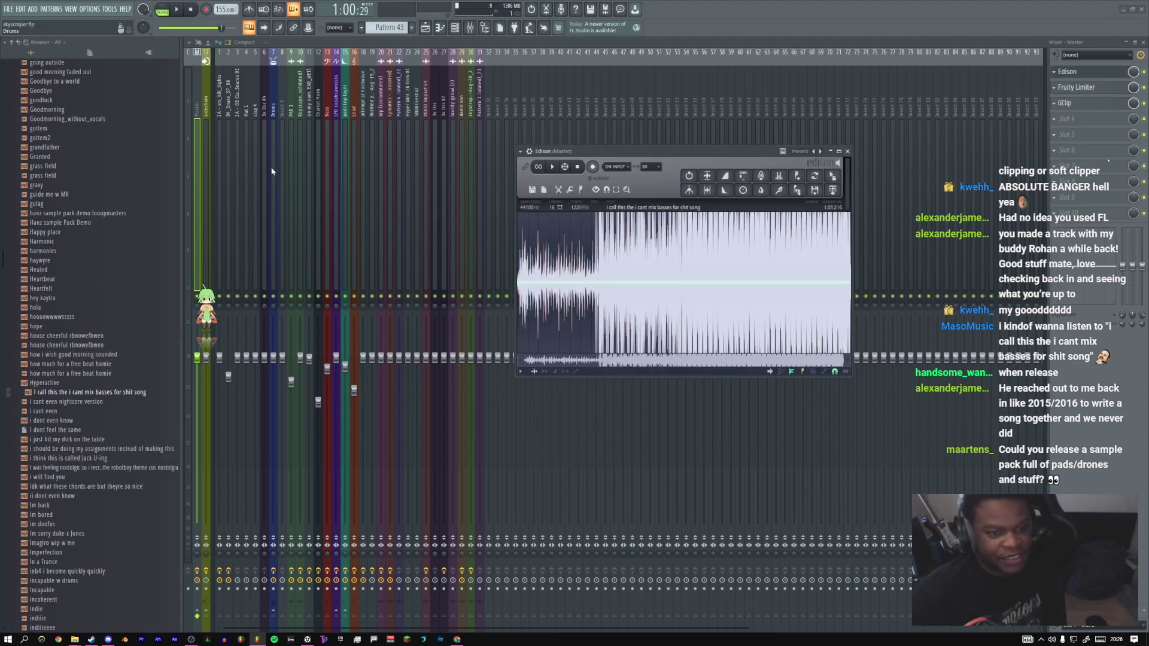
pyautogui.press('space')
pyautogui.click(589, 241)
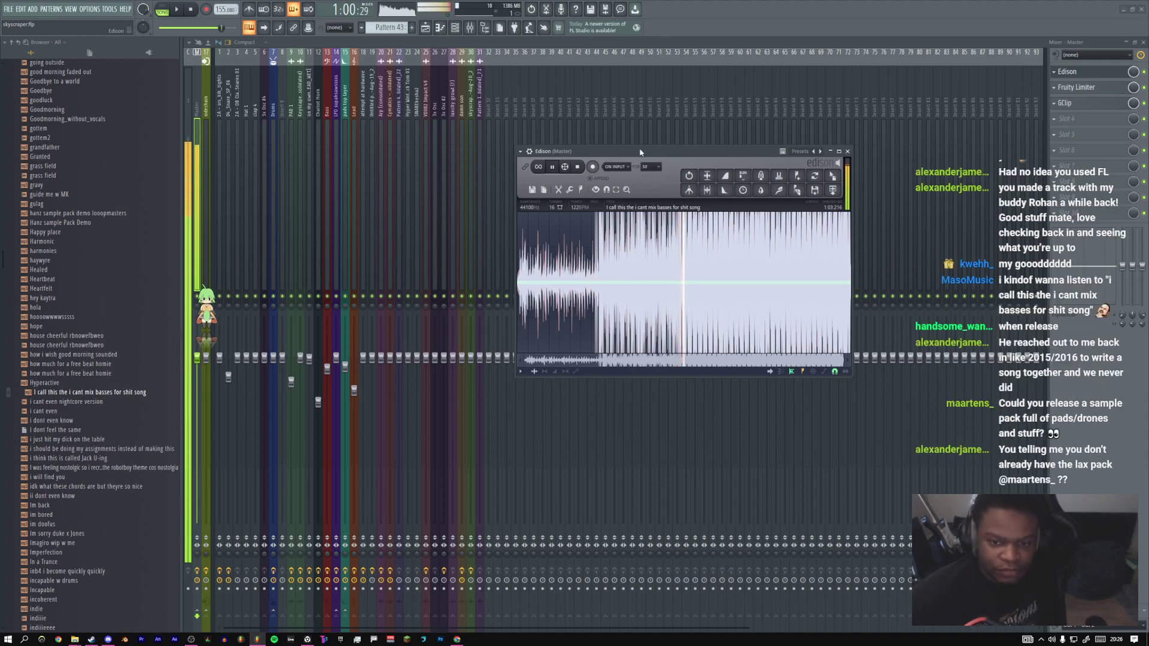
pyautogui.moveTo(640, 152); pyautogui.dragTo(604, 187)
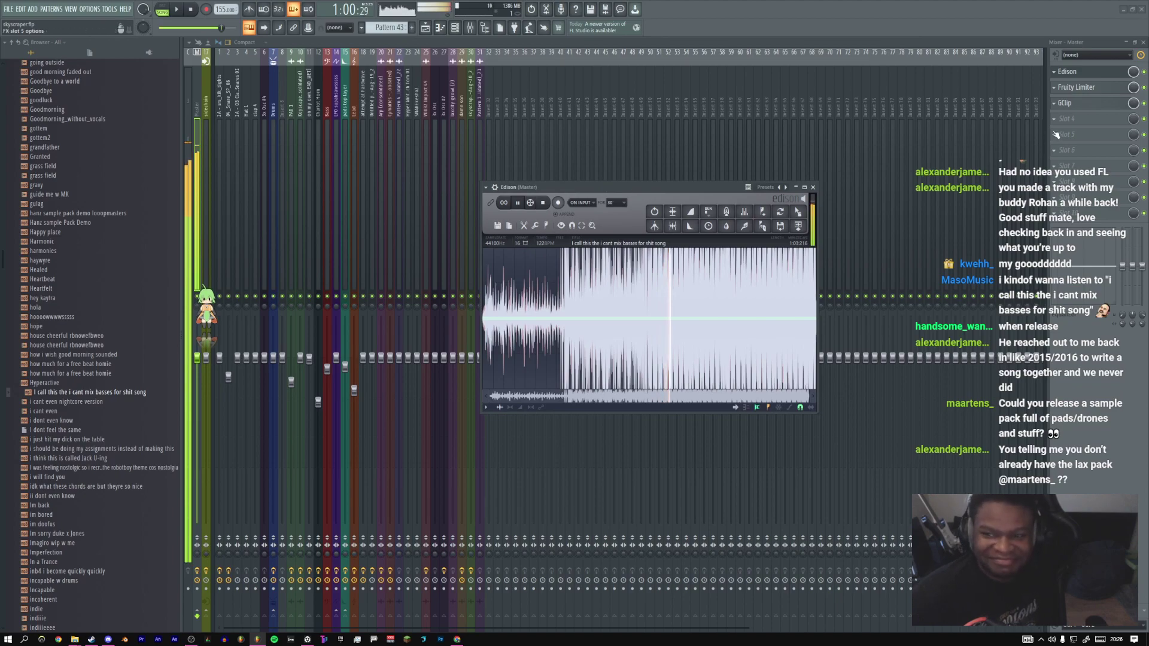
pyautogui.click(1055, 76)
pyautogui.click(1071, 95)
# Open indiiie in Edison and listen to it, and load indiiieeee into the same Edison for a short listen
pyautogui.scroll(-8, 47, 204)
pyautogui.scroll(-5, 48, 205)
pyautogui.click(42, 223)
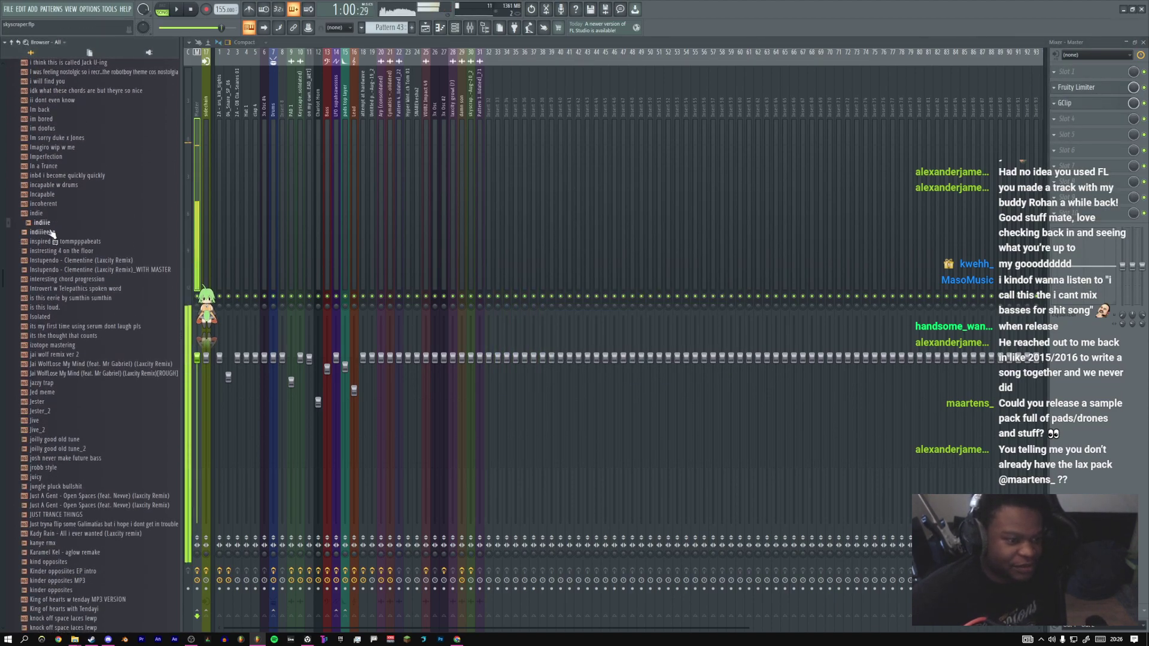
pyautogui.rightClick(48, 222)
pyautogui.click(90, 243)
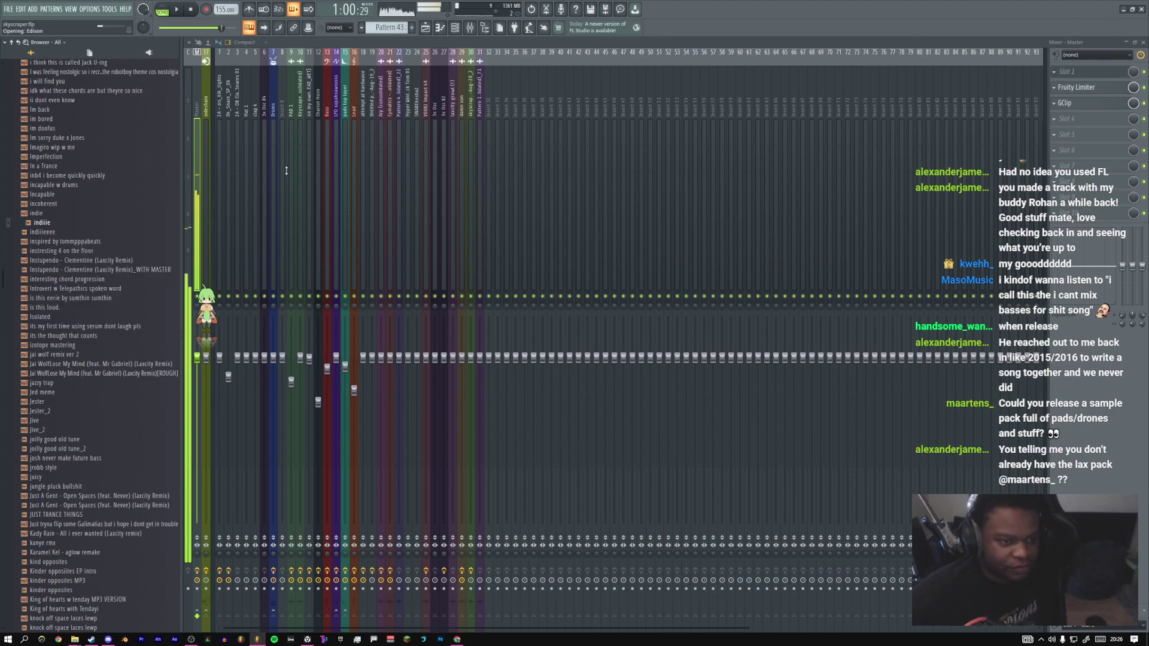
pyautogui.click(518, 205)
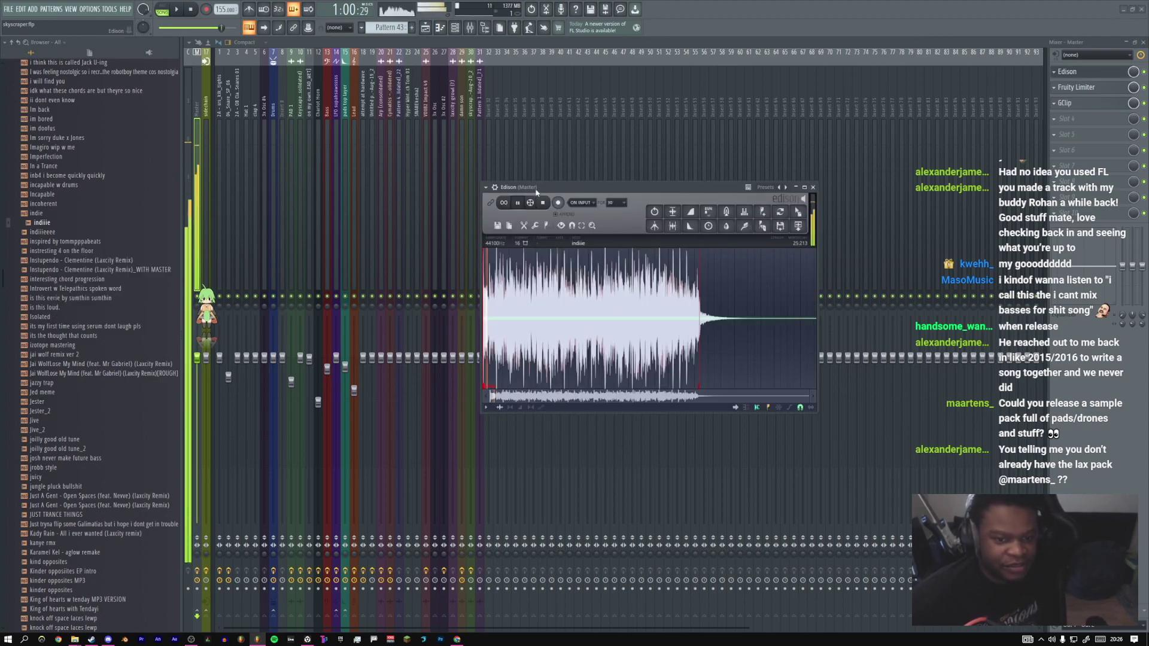
pyautogui.moveTo(533, 186); pyautogui.dragTo(440, 180)
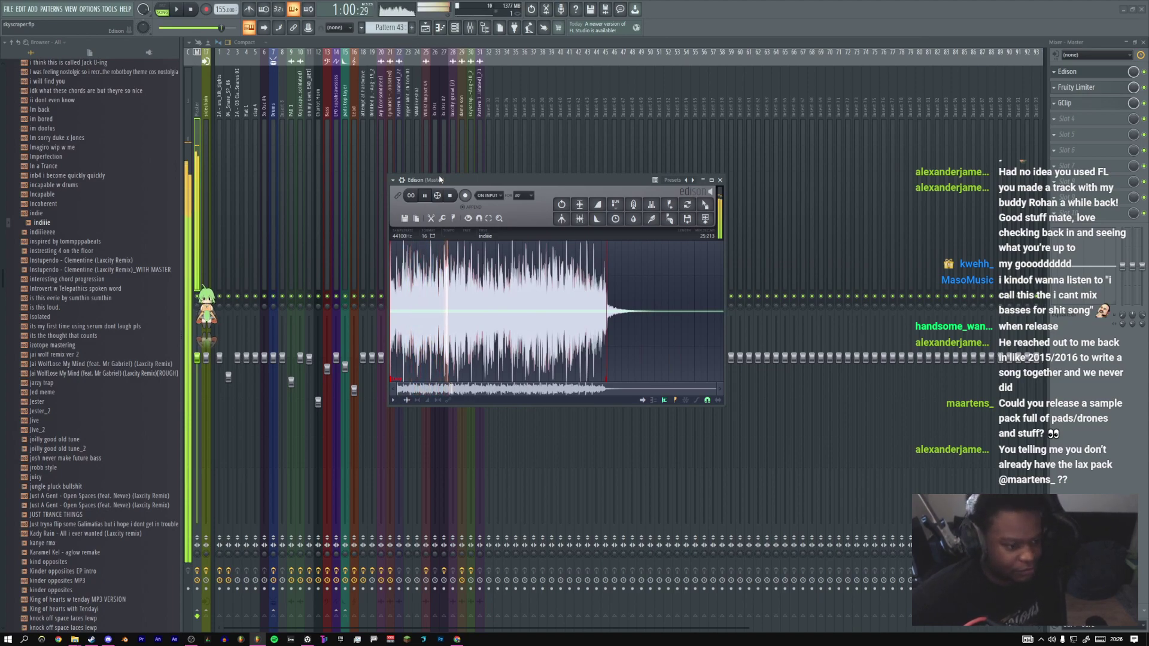
pyautogui.moveTo(56, 232); pyautogui.dragTo(480, 286)
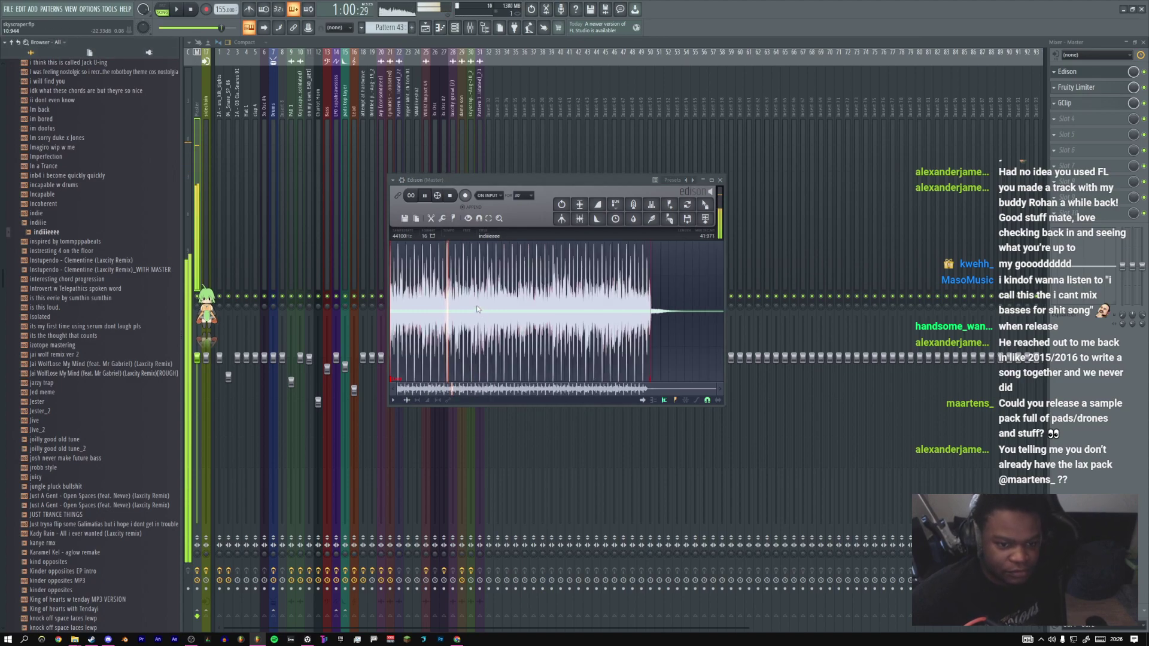
pyautogui.click(452, 198)
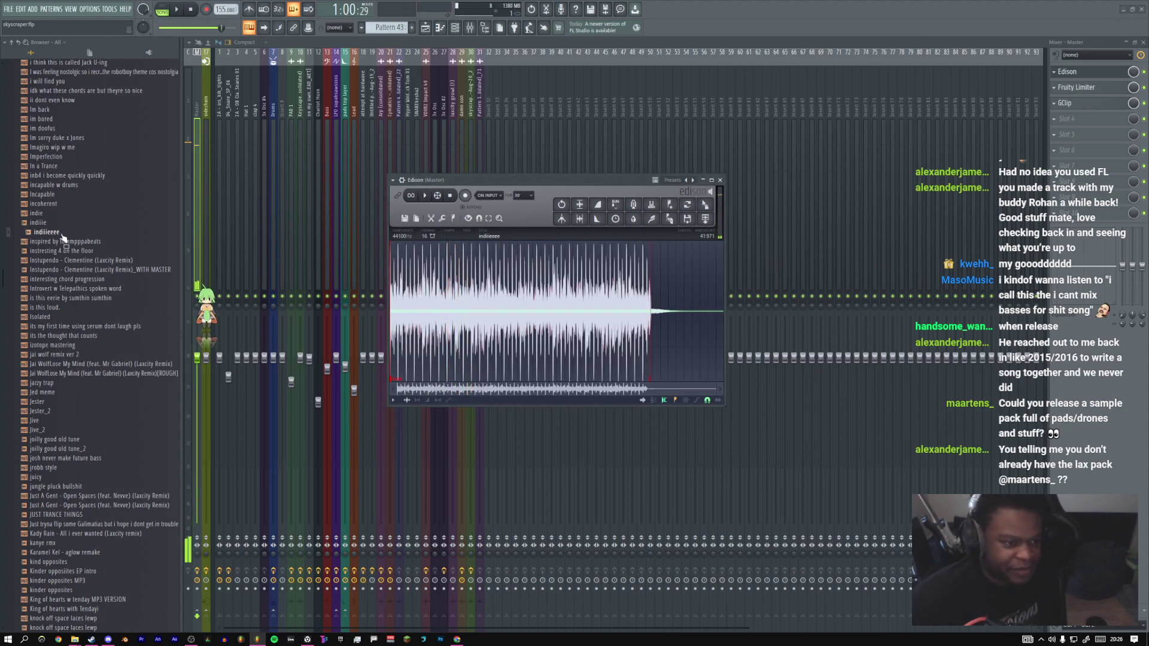
# Look through the older tracks beyond indiiieeee, past the laxcity files, for another one to audition
pyautogui.scroll(-2, 63, 257)
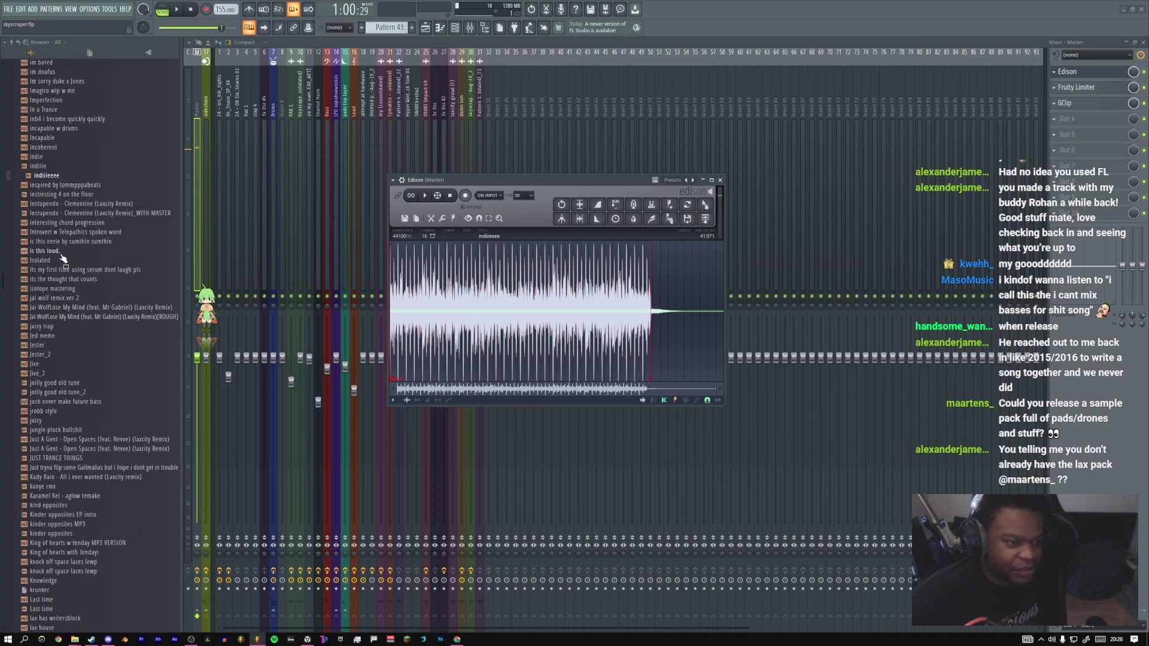
pyautogui.scroll(-6, 62, 255)
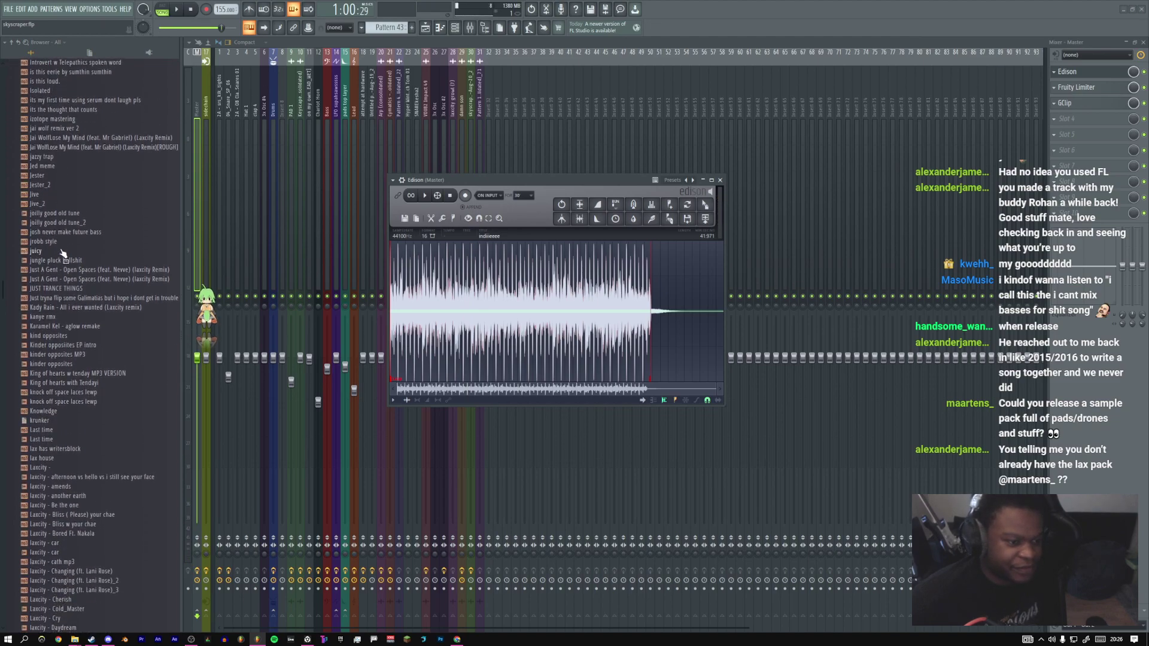
pyautogui.scroll(-9, 63, 255)
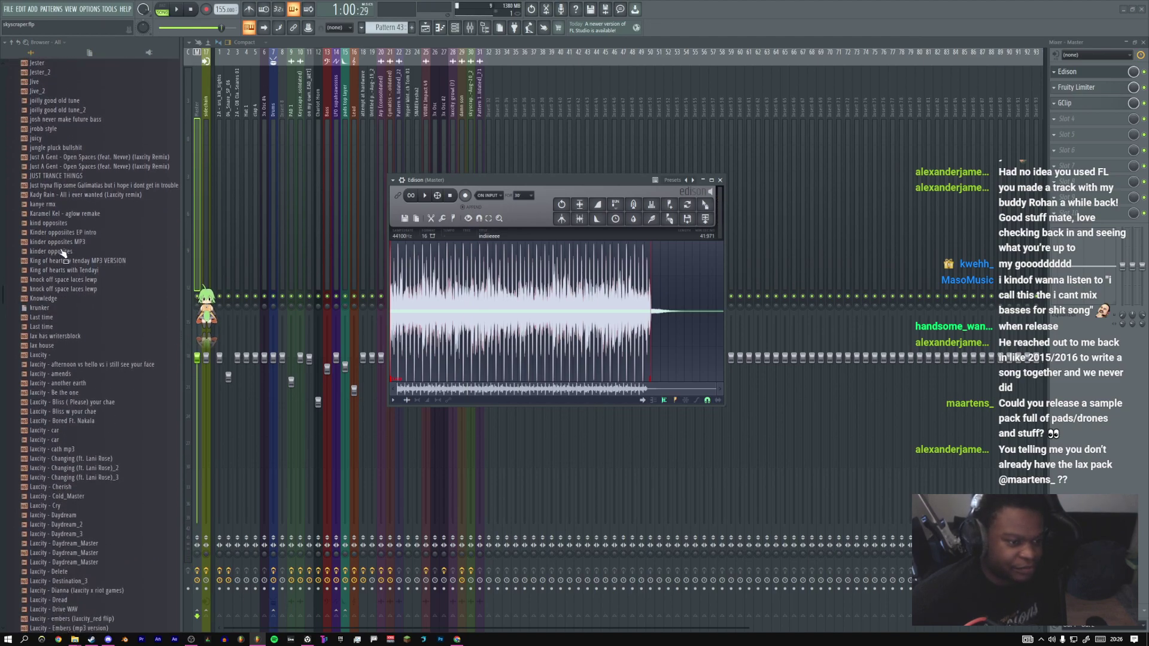
pyautogui.scroll(-15, 63, 255)
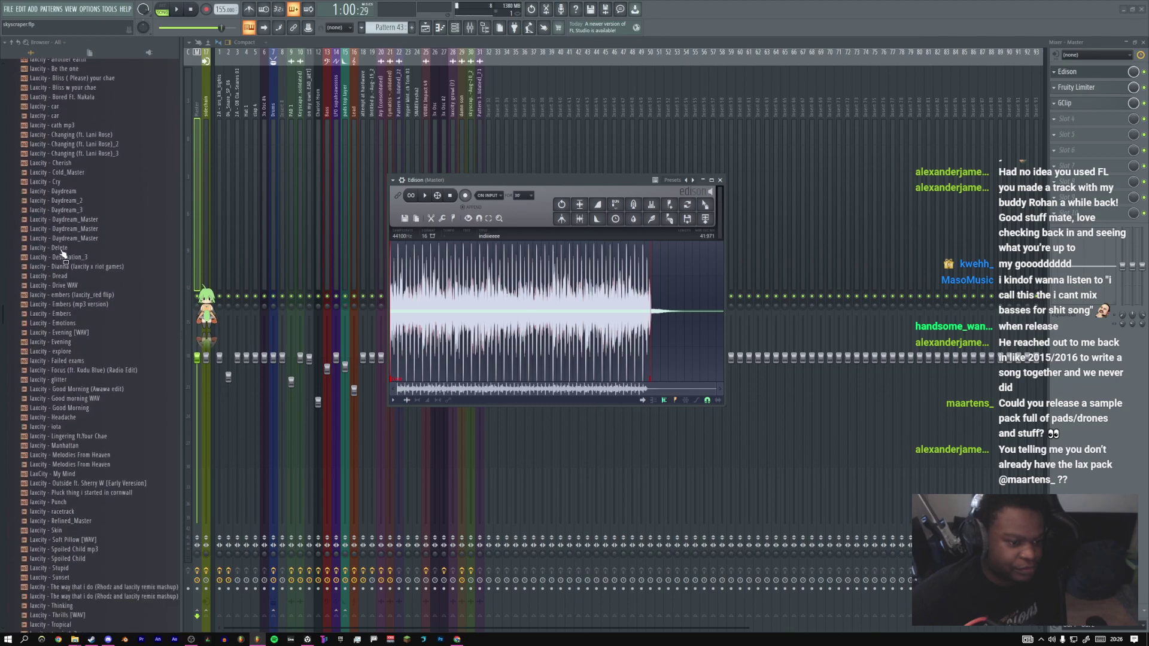
pyautogui.scroll(-4, 62, 254)
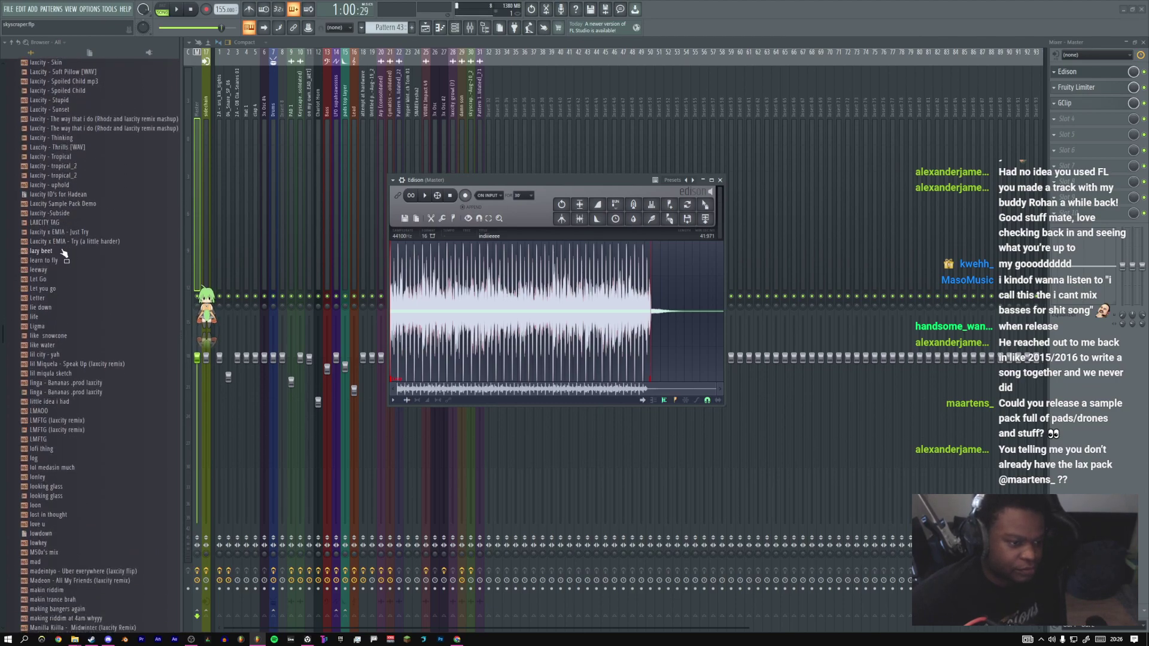
pyautogui.scroll(-2, 50, 282)
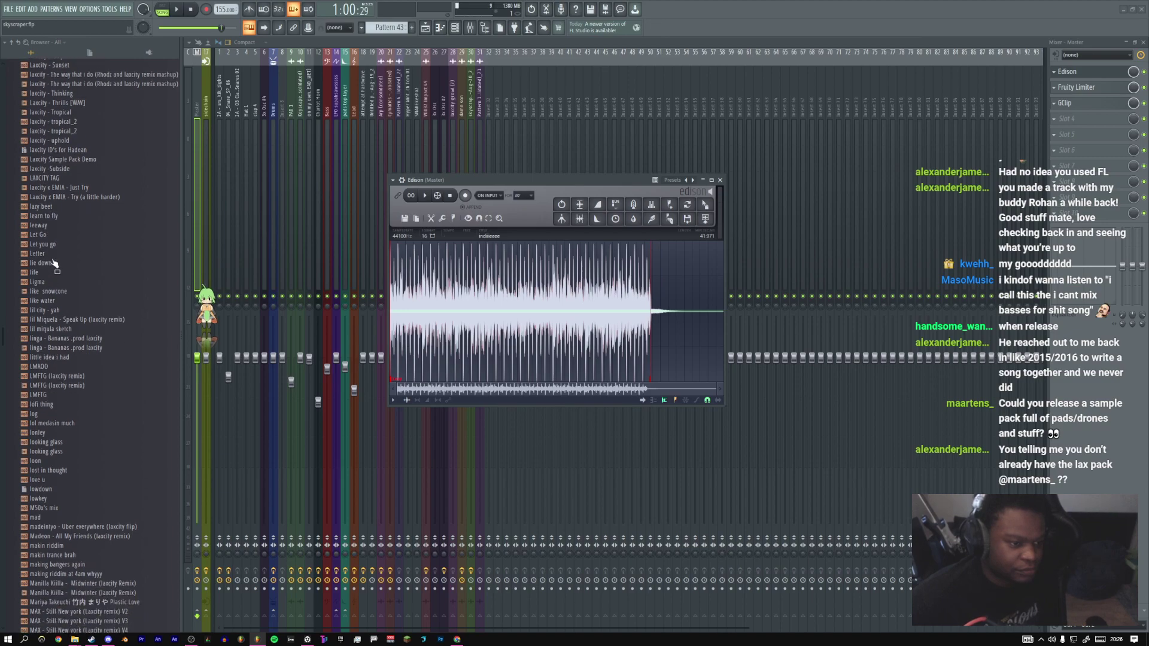
pyautogui.scroll(-2, 53, 303)
pyautogui.scroll(-2, 53, 304)
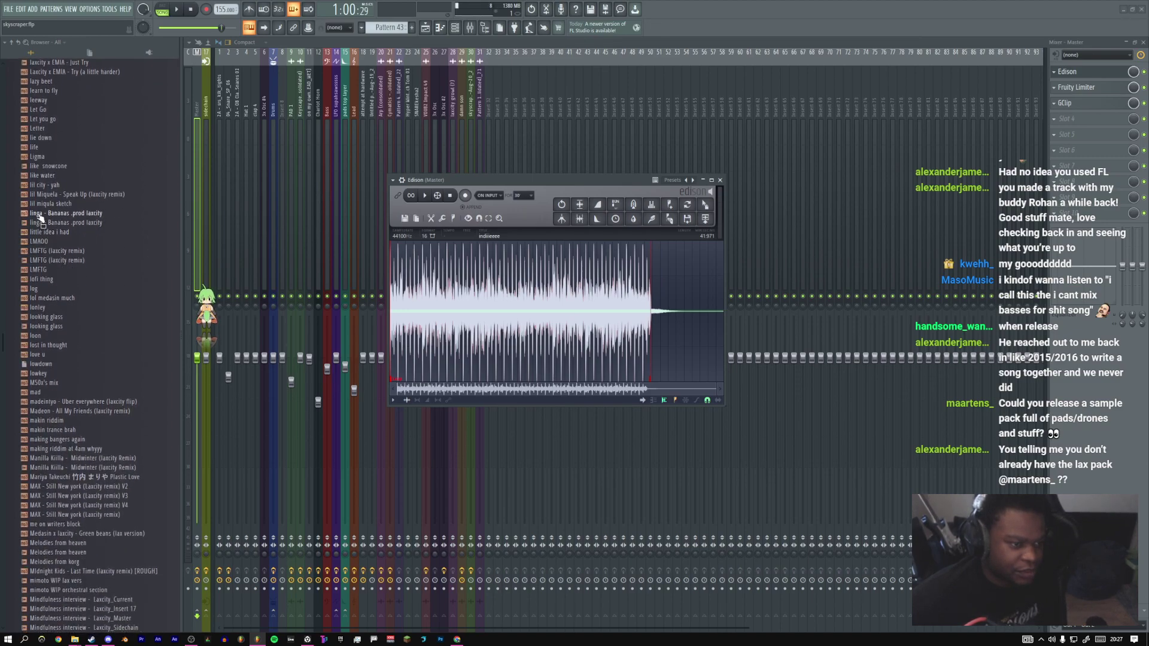
pyautogui.scroll(-2, 46, 324)
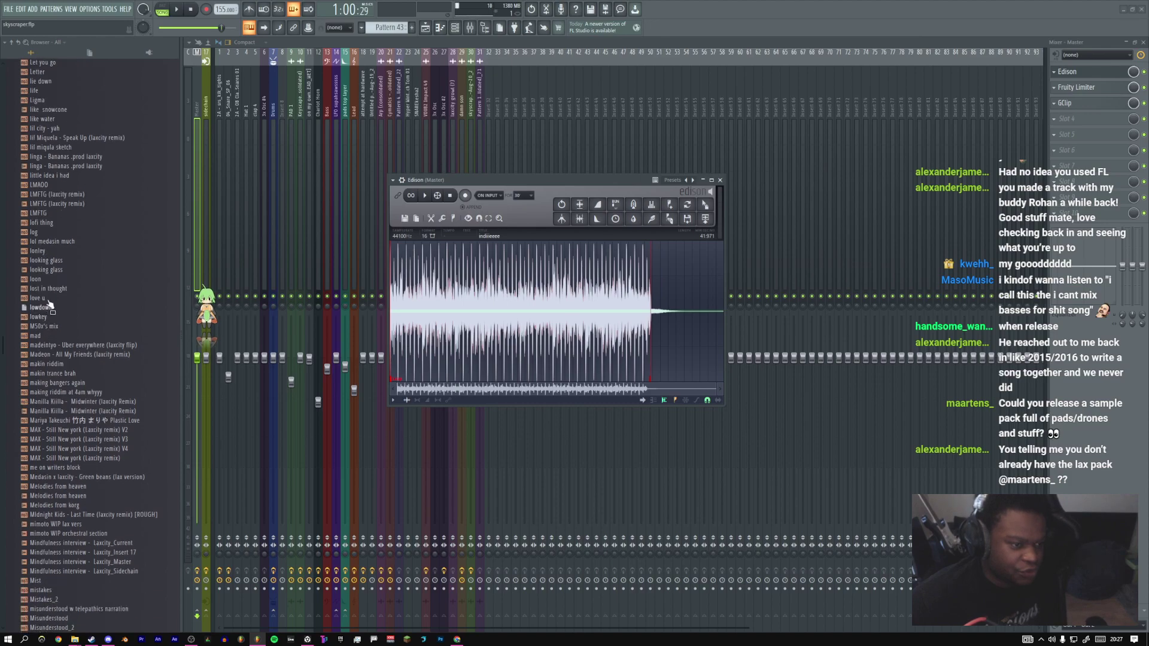
# Load looking glass into Edison and listen to a section from the middle of the track
pyautogui.rightClick(47, 268)
pyautogui.click(62, 290)
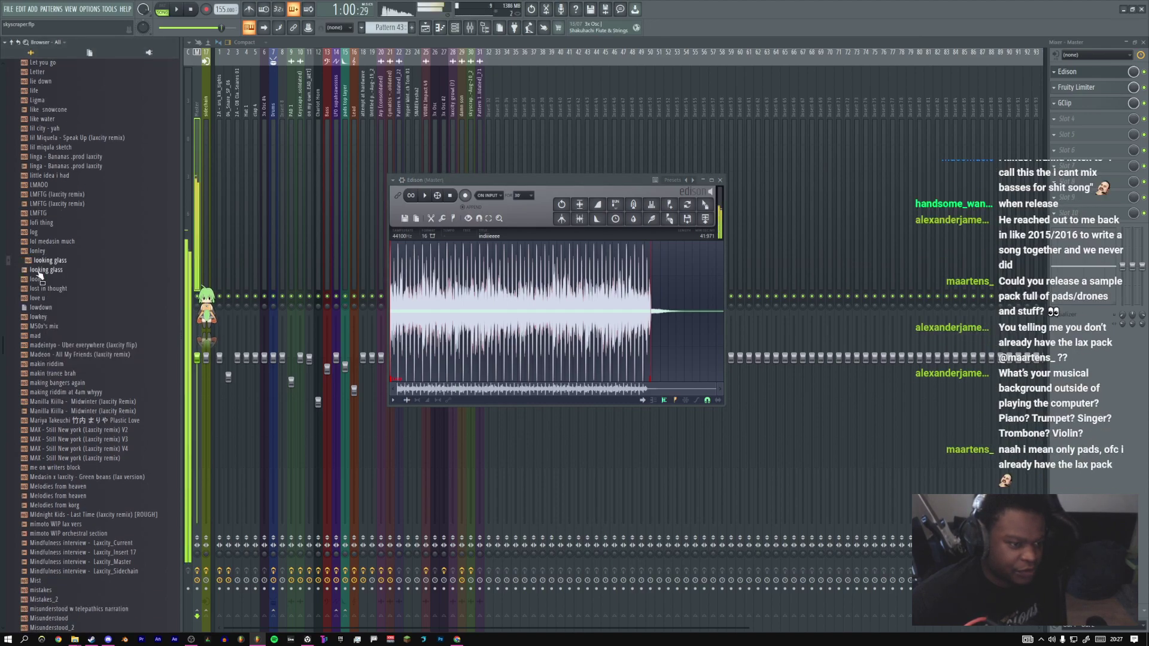
pyautogui.click(426, 196)
pyautogui.click(426, 196)
pyautogui.click(524, 263)
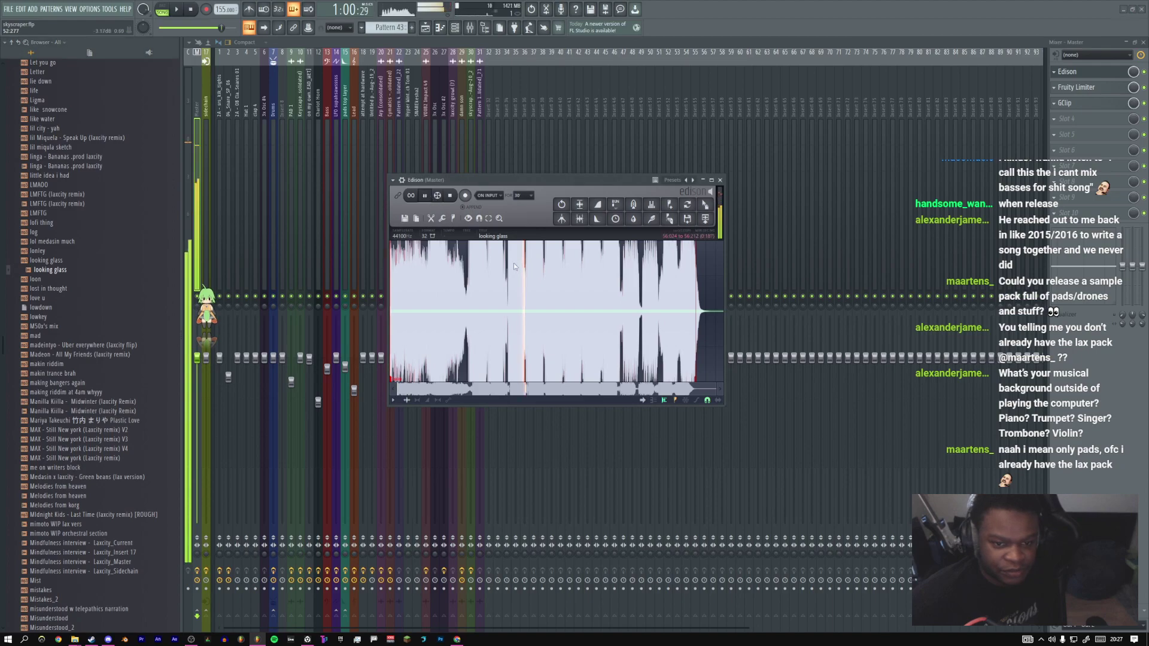
pyautogui.click(426, 196)
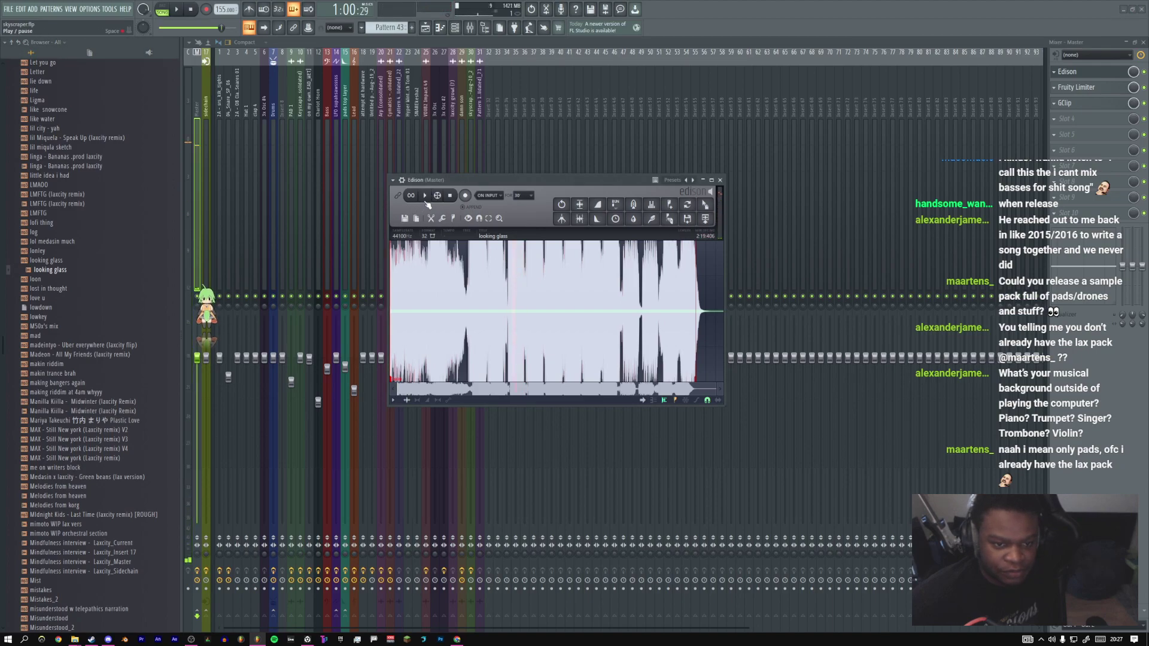
pyautogui.press('space')
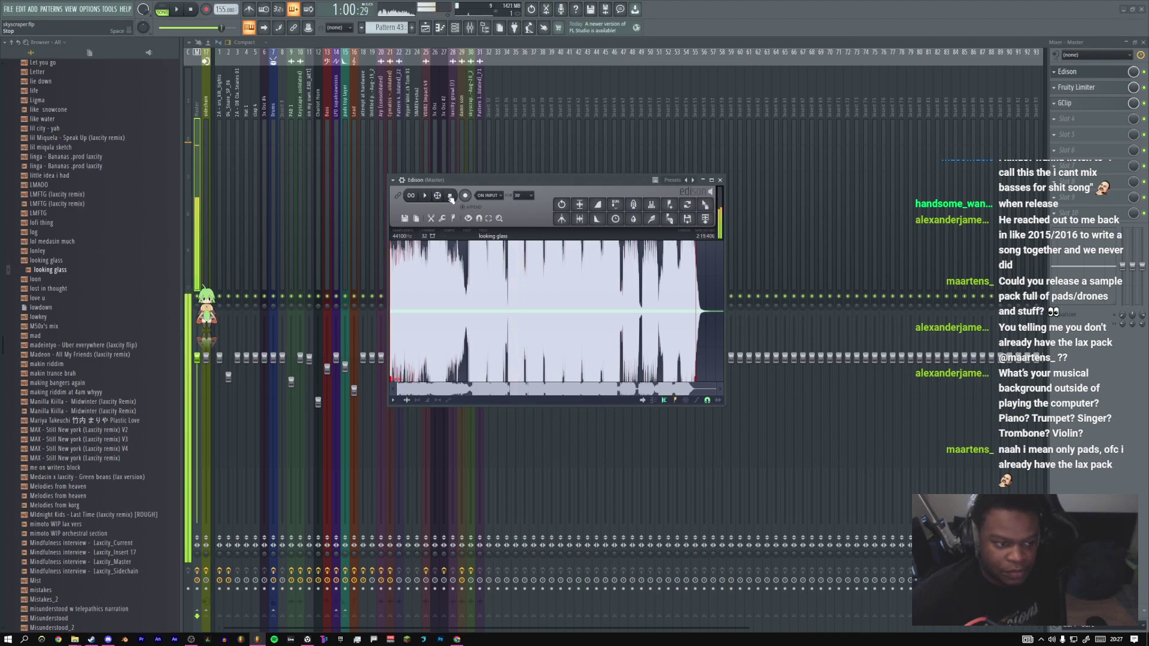
# Preview lost in thought, love u, mad, the Uber everywhere flip and makin riddim, and remove Edison from the Master track
pyautogui.click(56, 289)
pyautogui.click(55, 299)
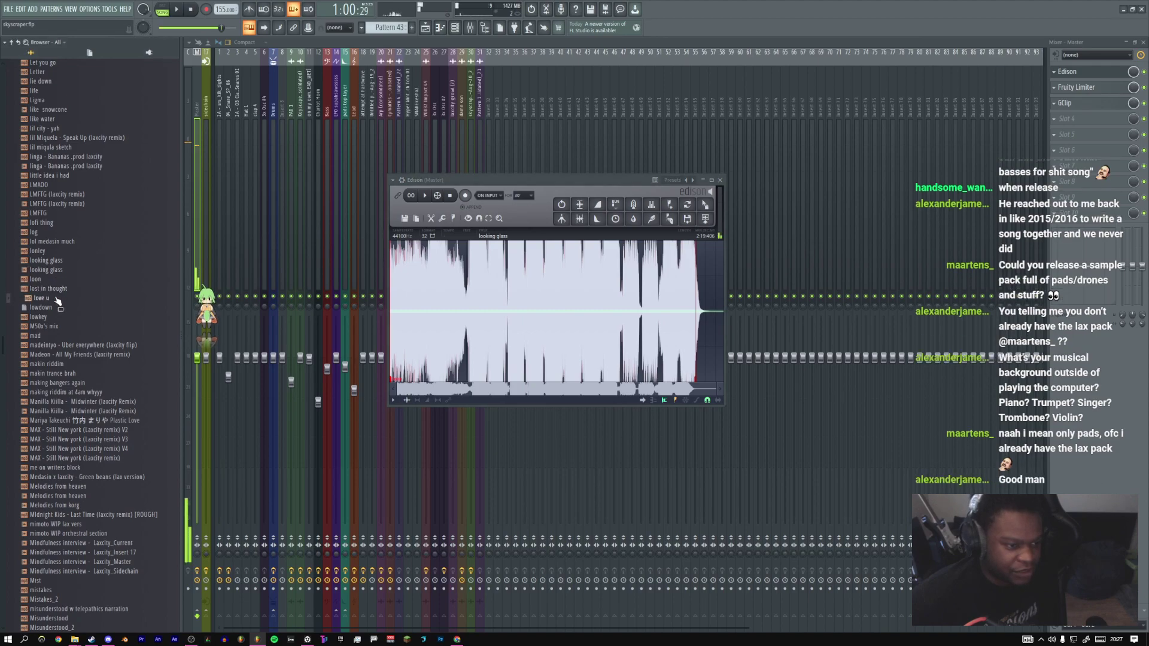
pyautogui.click(47, 336)
pyautogui.scroll(-2, 52, 317)
pyautogui.click(53, 289)
pyautogui.click(54, 308)
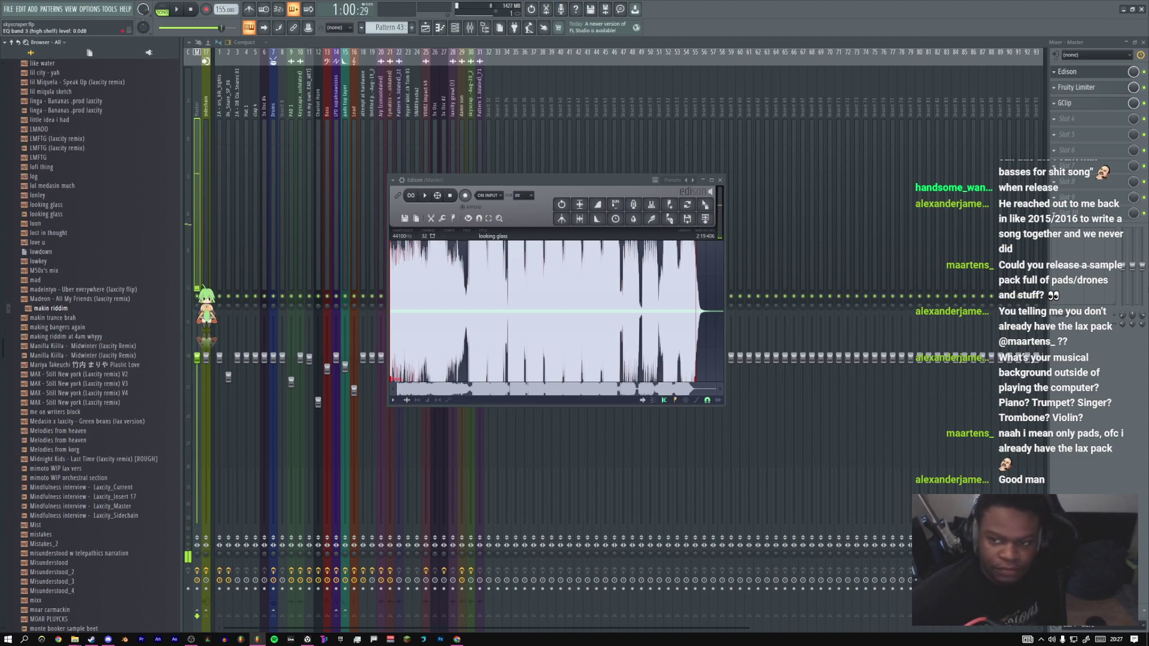
pyautogui.click(1054, 73)
pyautogui.click(1064, 97)
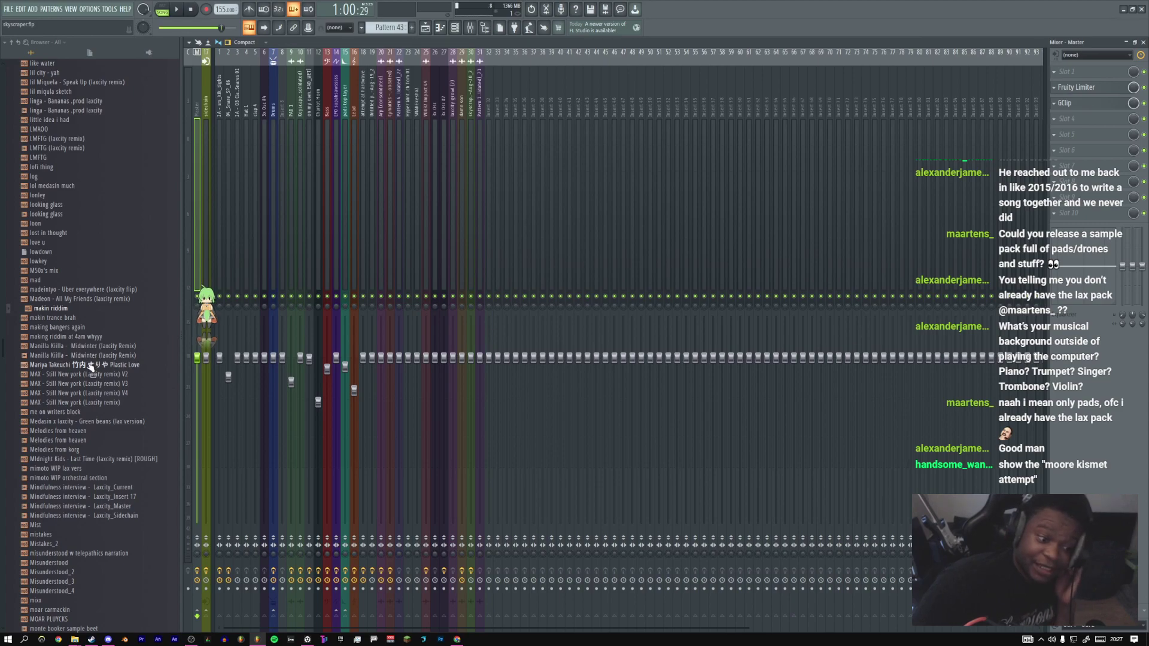
# Open moore kismet attempt in Edison, listen to it from the beginning, and remove Edison from the Master track
pyautogui.scroll(-2, 91, 367)
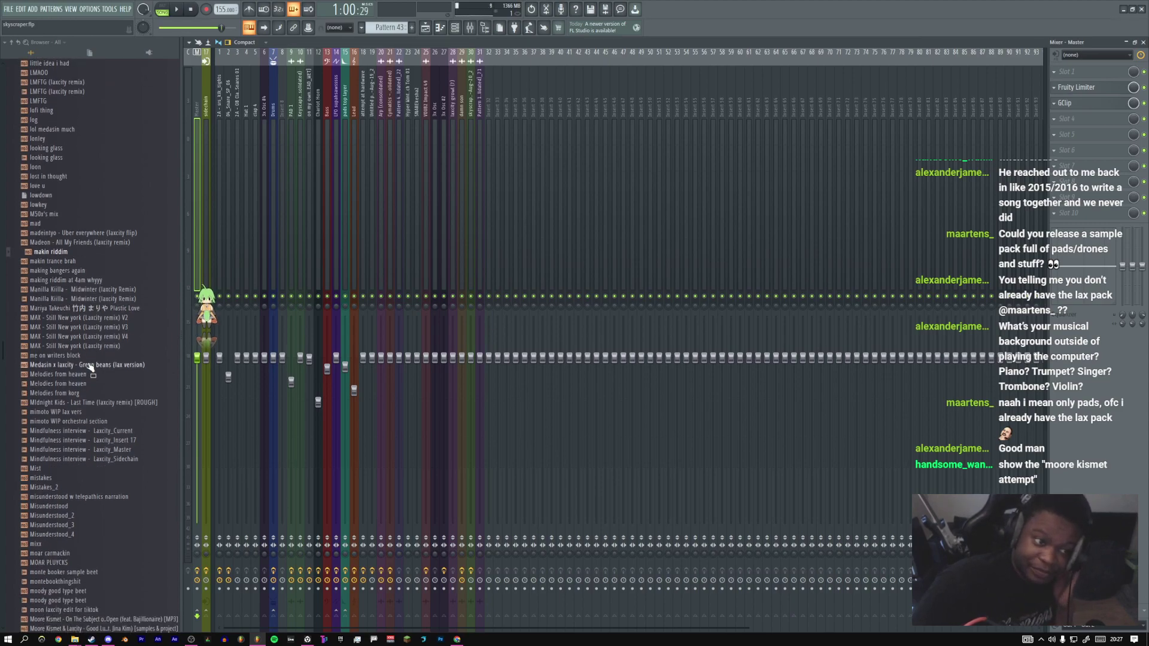
pyautogui.scroll(-8, 91, 367)
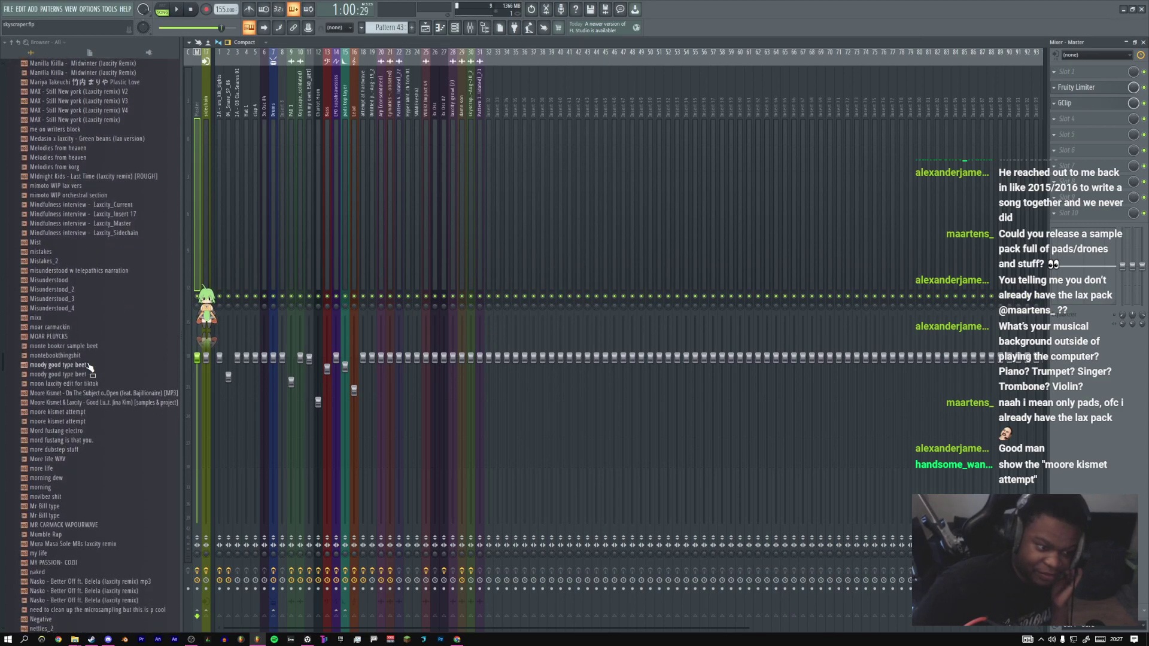
pyautogui.rightClick(74, 411)
pyautogui.click(105, 432)
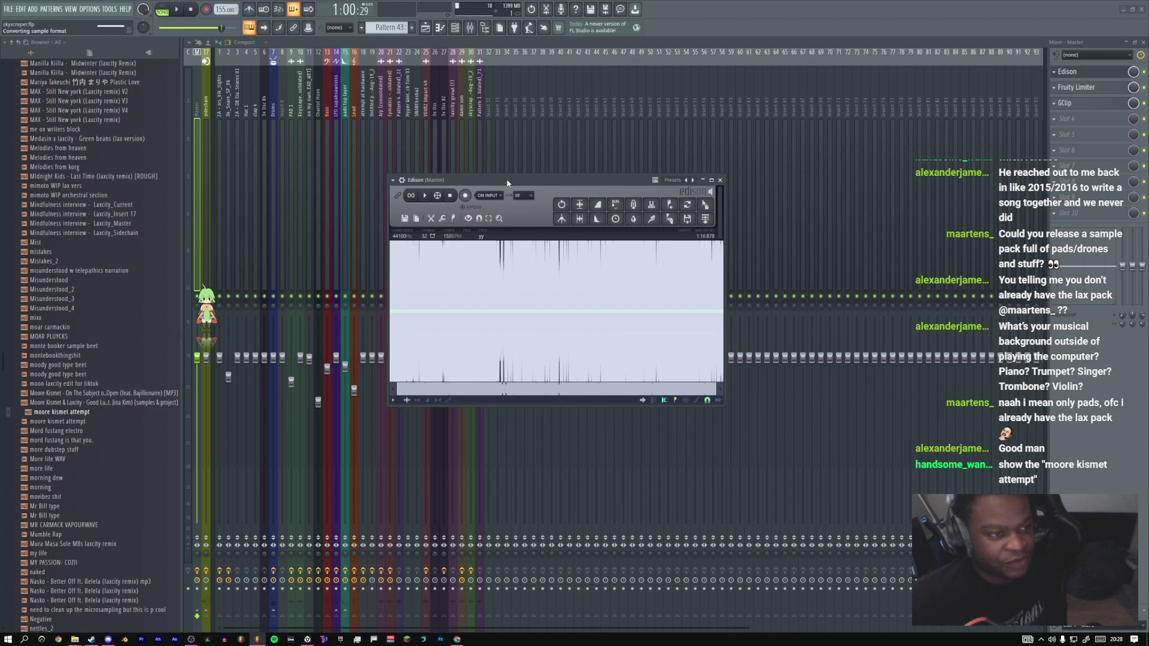
pyautogui.click(431, 196)
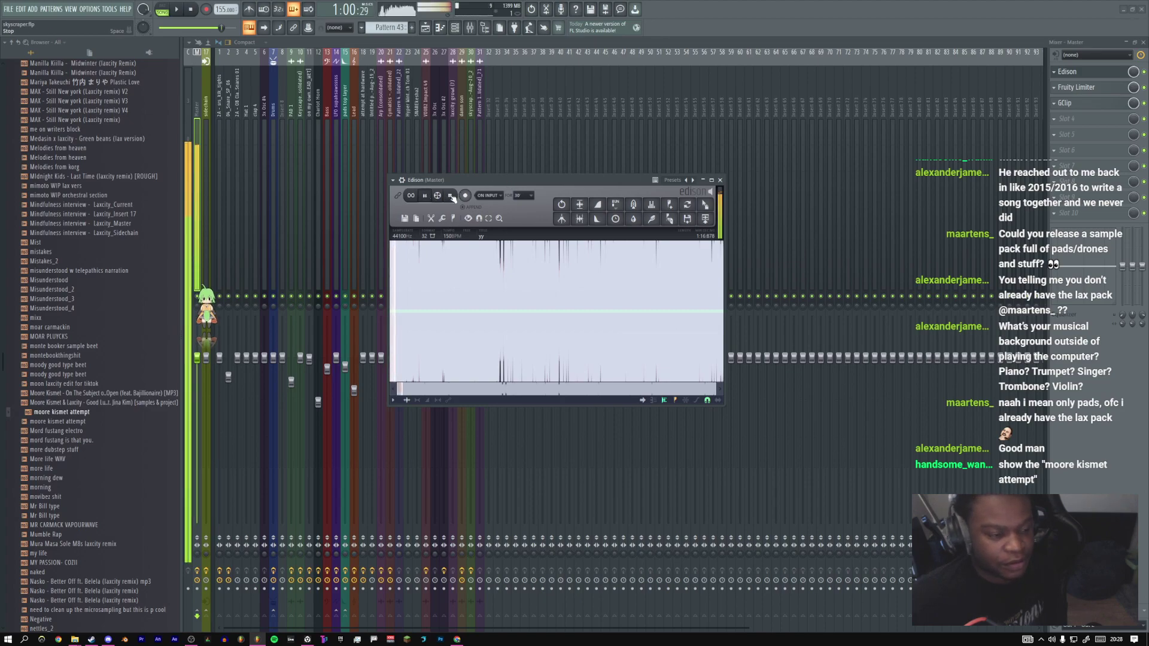
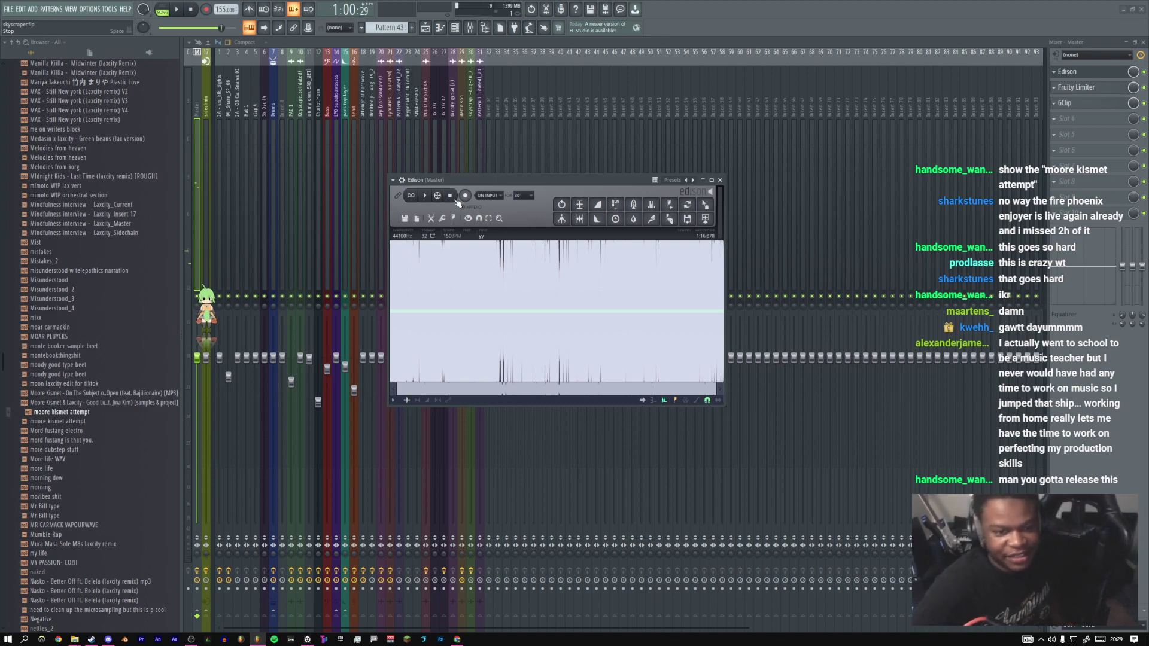
pyautogui.click(1055, 71)
pyautogui.click(1056, 95)
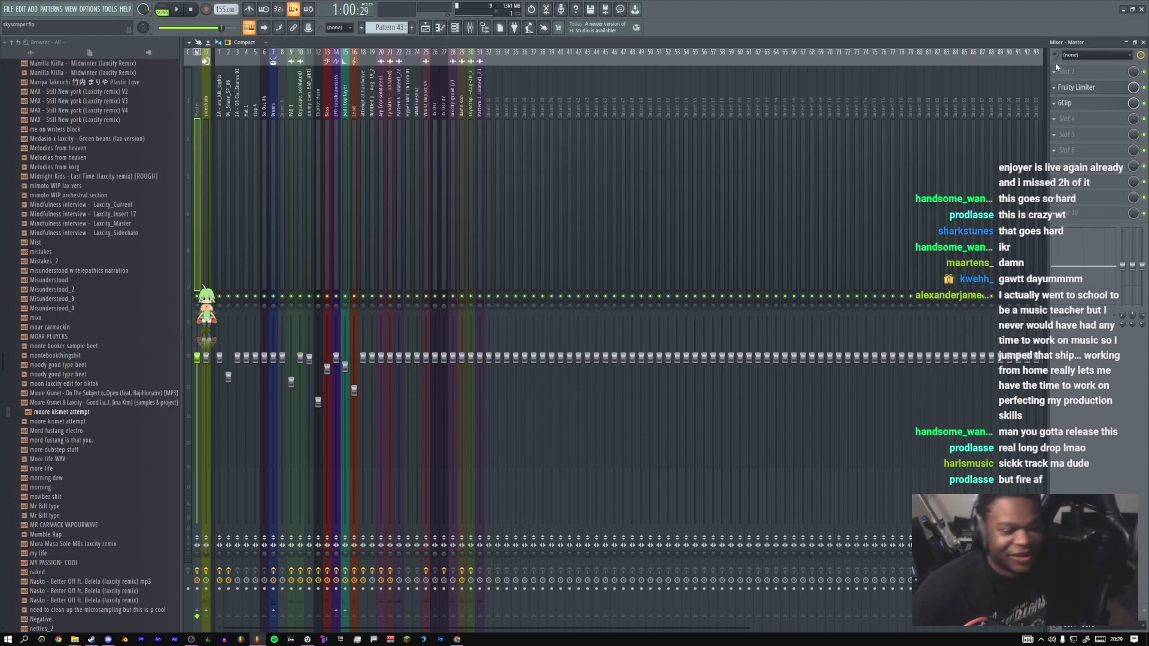
# Find pluck vtuber test thing_3 among the older tracks past moore kismet attempt and open it in Edison
pyautogui.scroll(-8, 71, 415)
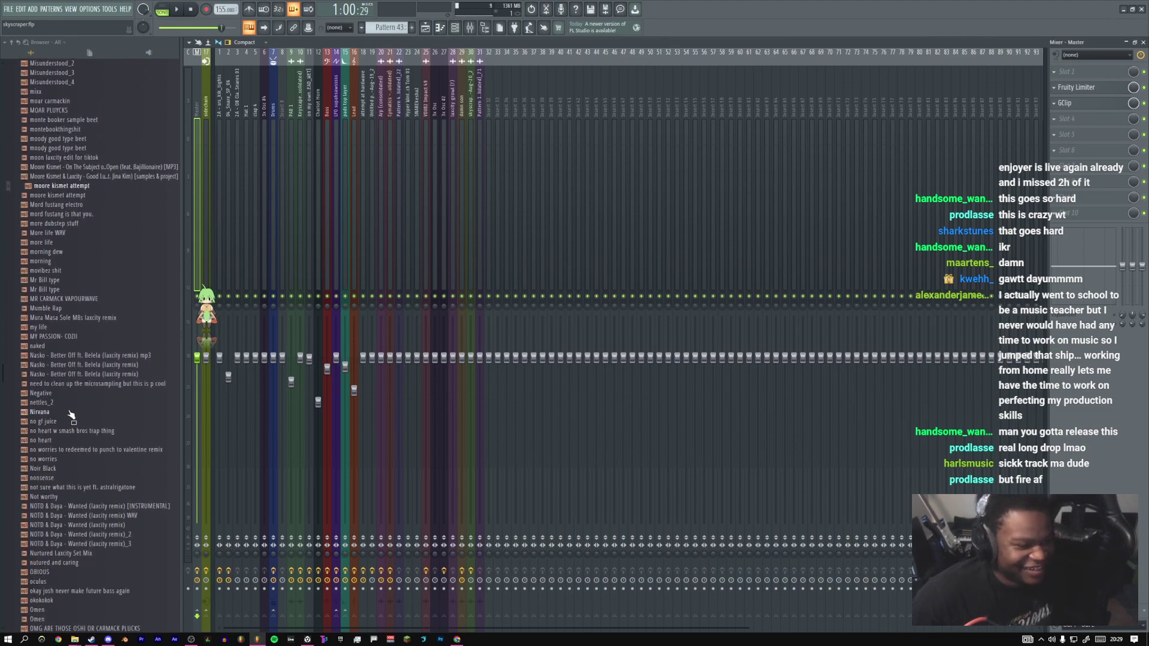
pyautogui.scroll(-14, 71, 415)
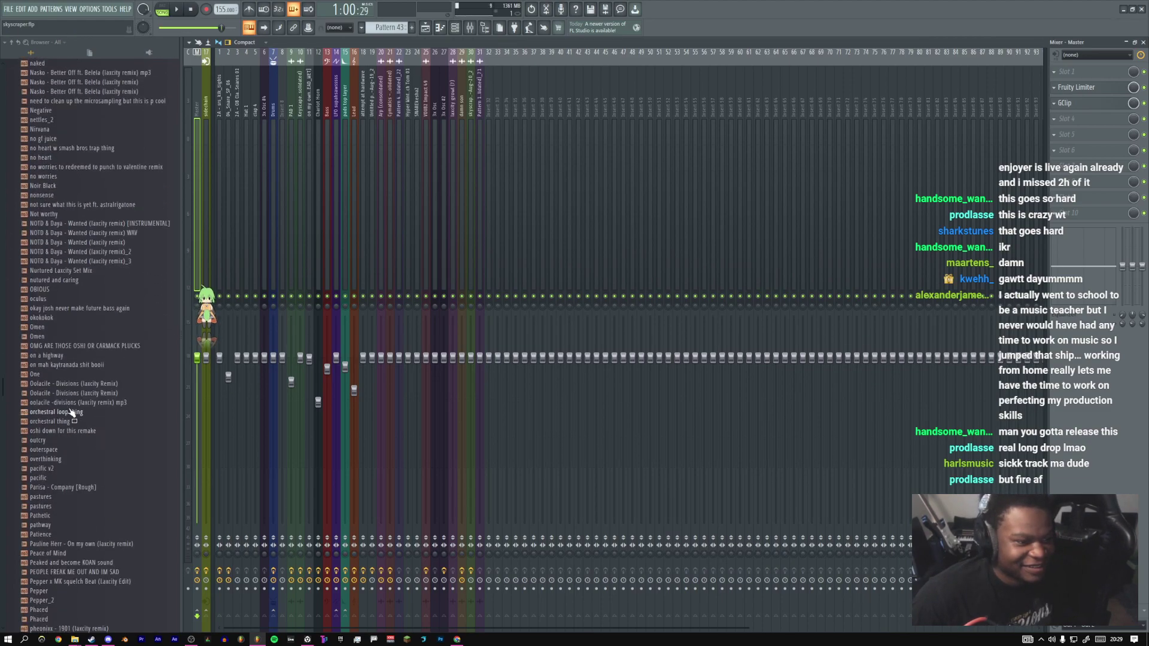
pyautogui.scroll(-6, 71, 415)
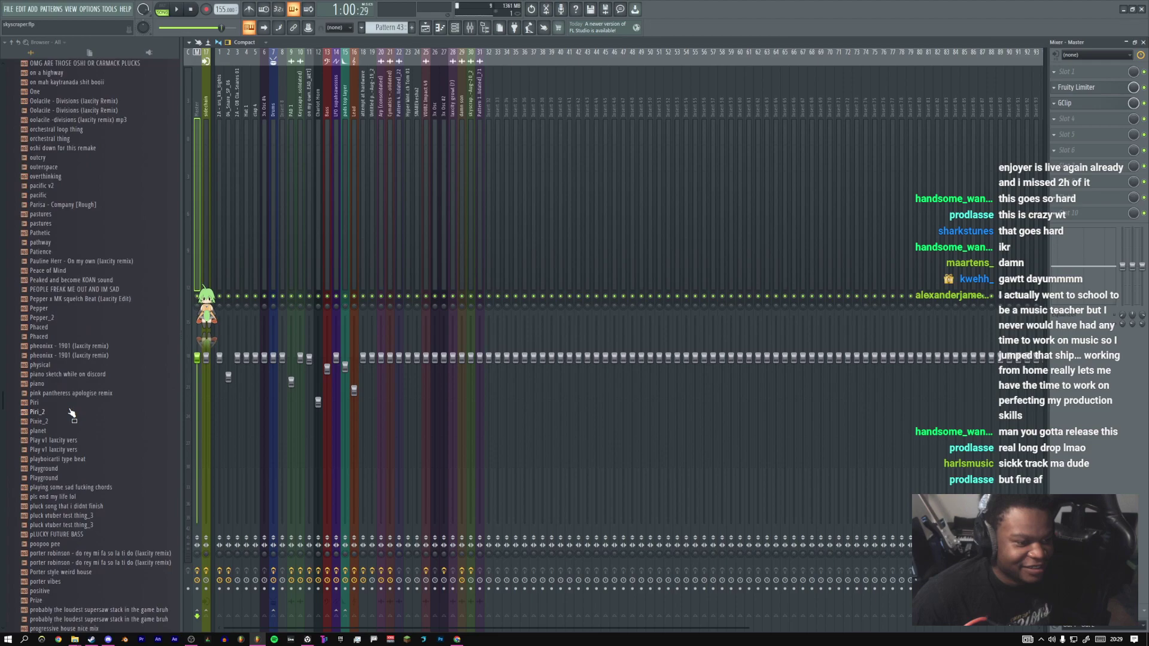
pyautogui.scroll(-6, 71, 415)
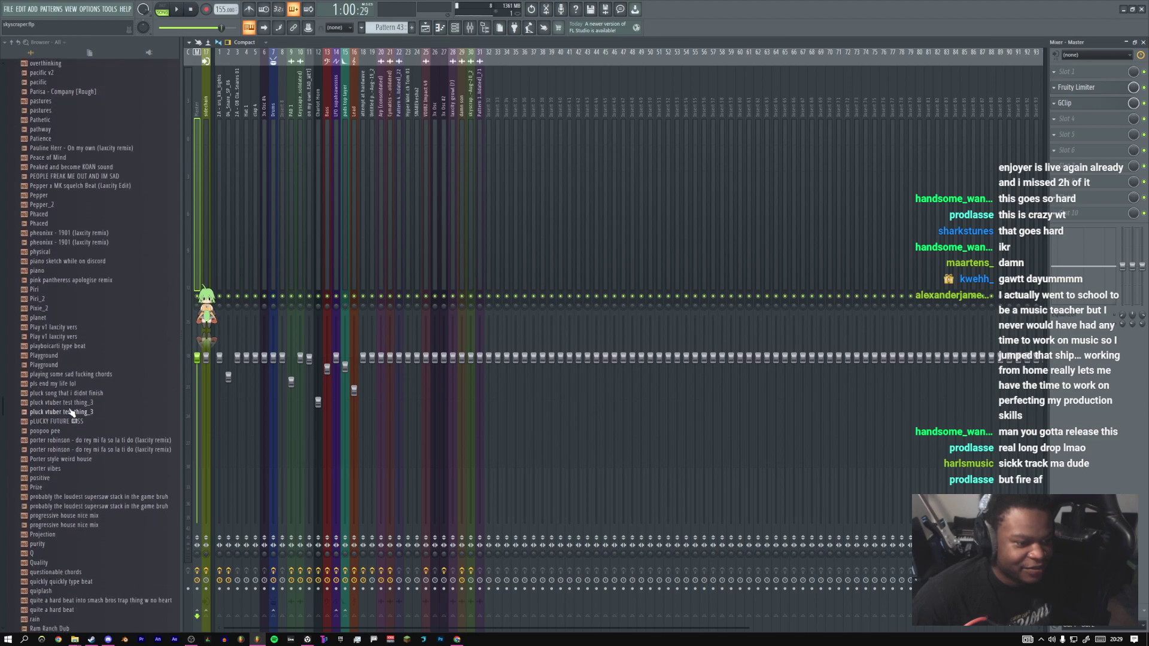
pyautogui.scroll(-2, 70, 413)
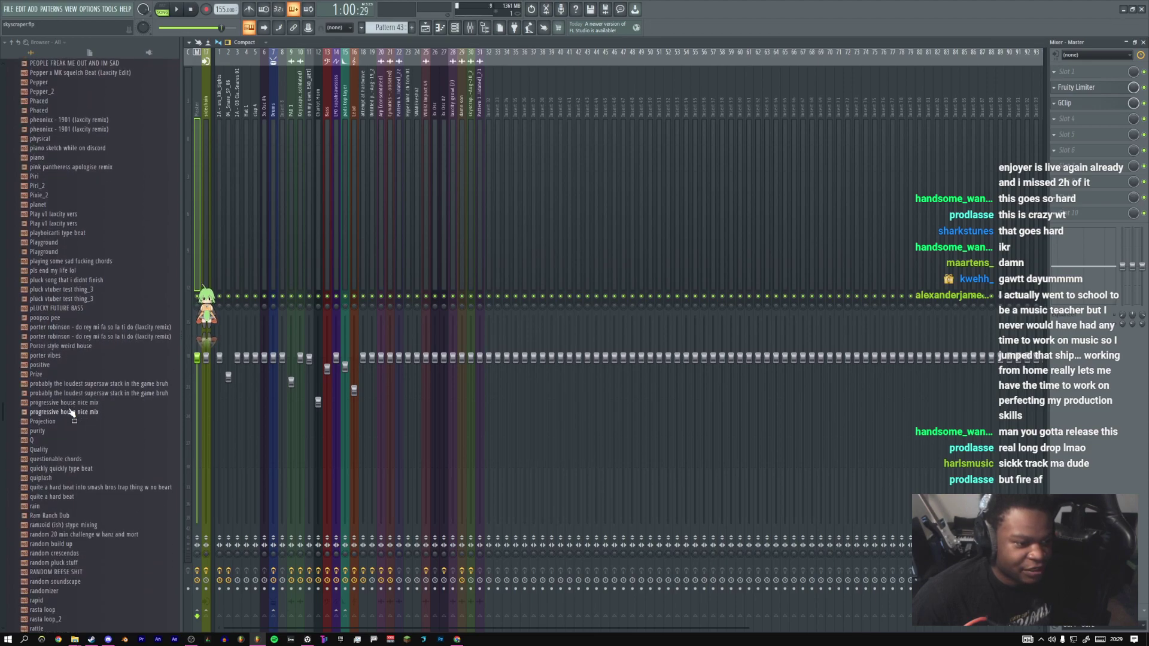
pyautogui.scroll(-2, 70, 413)
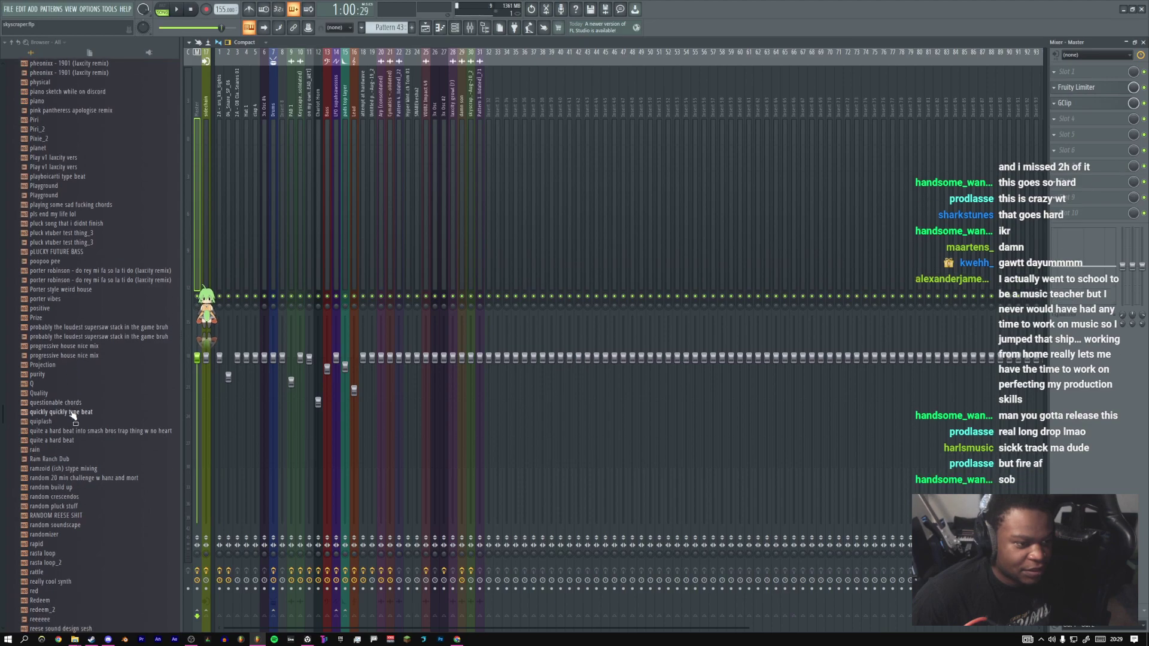
pyautogui.rightClick(86, 242)
pyautogui.click(120, 263)
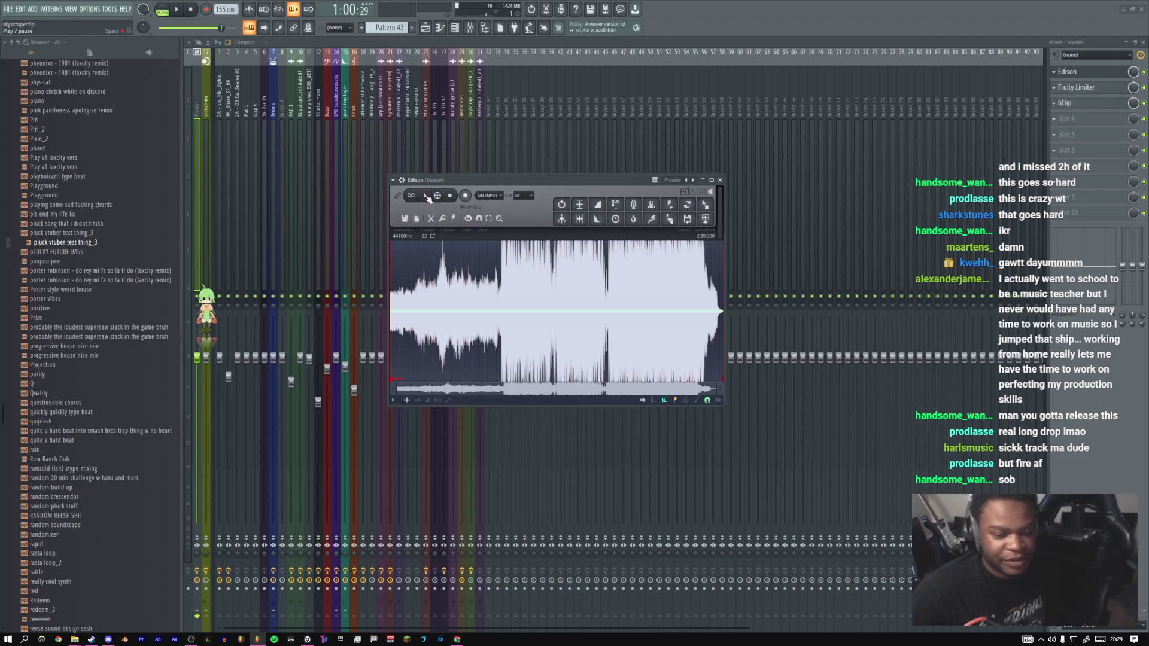
# Listen to pluck vtuber test thing_3 from the start, before the drop and past the middle, and remove Edison from the Master track
pyautogui.click(426, 196)
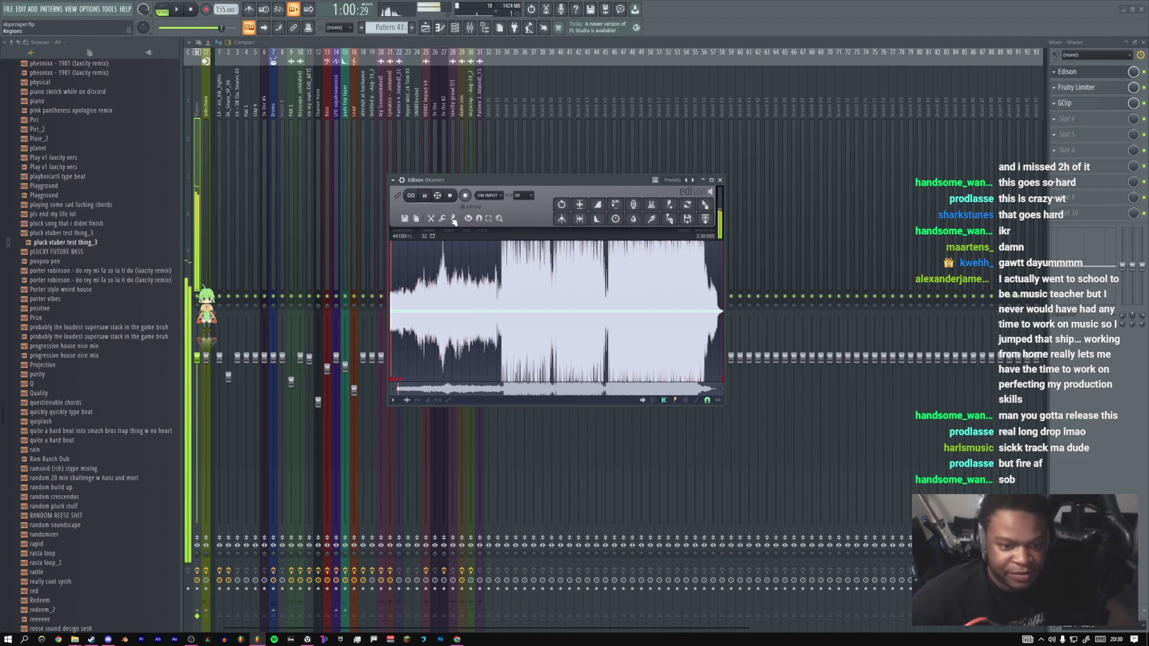
pyautogui.click(482, 276)
pyautogui.click(498, 278)
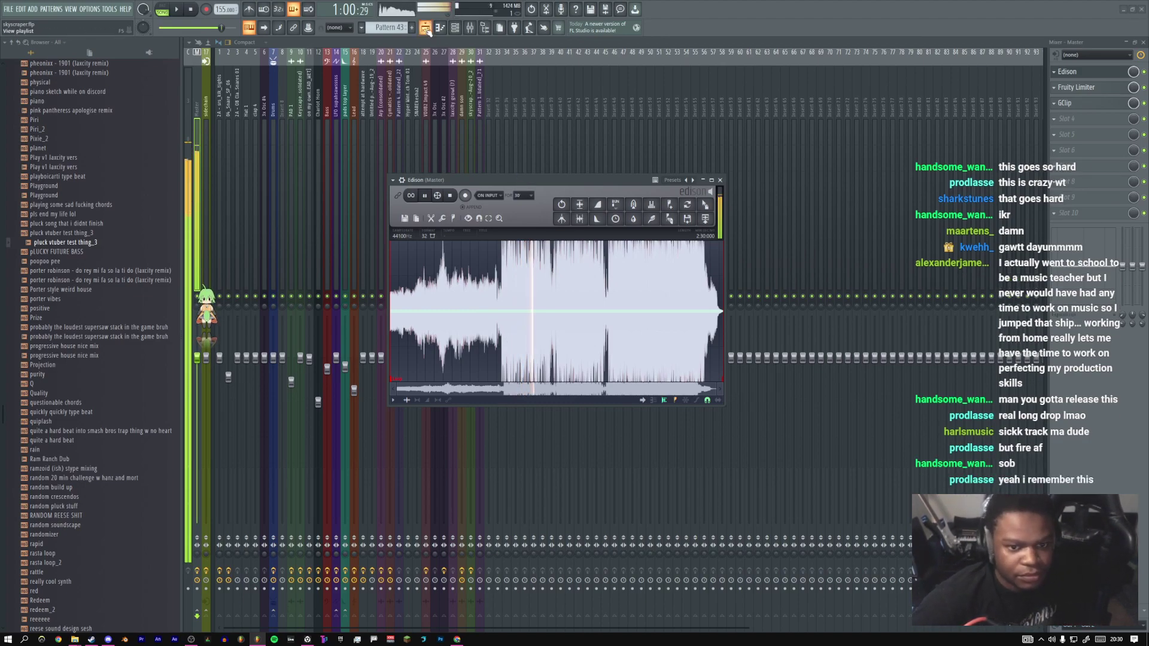
pyautogui.click(559, 266)
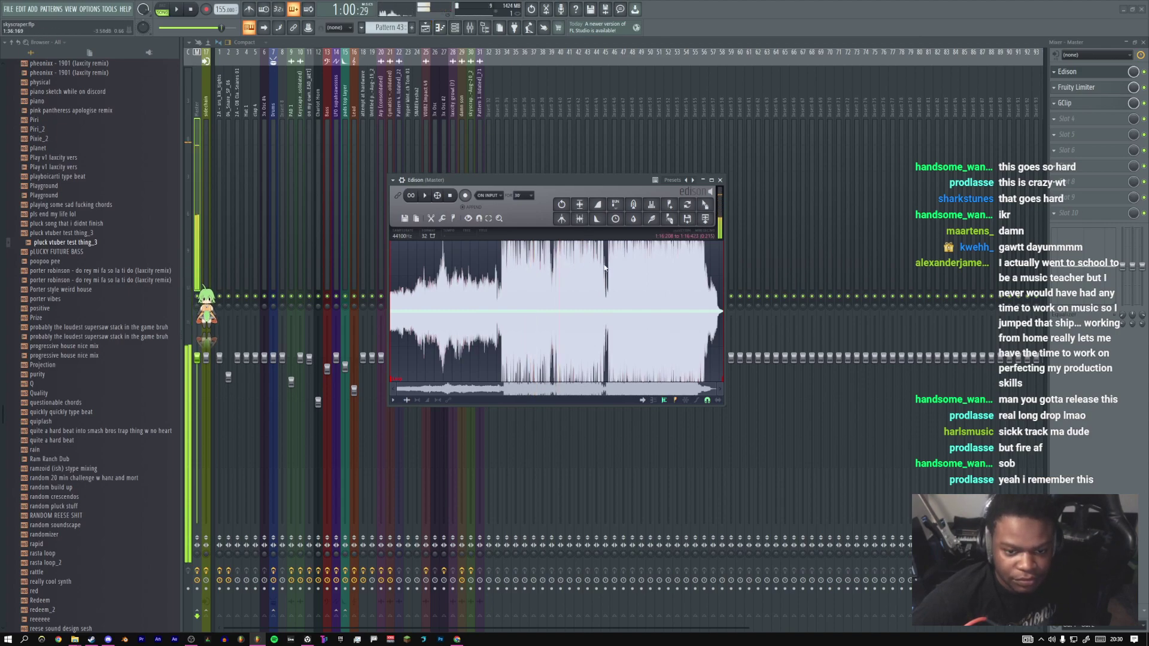
pyautogui.click(571, 261)
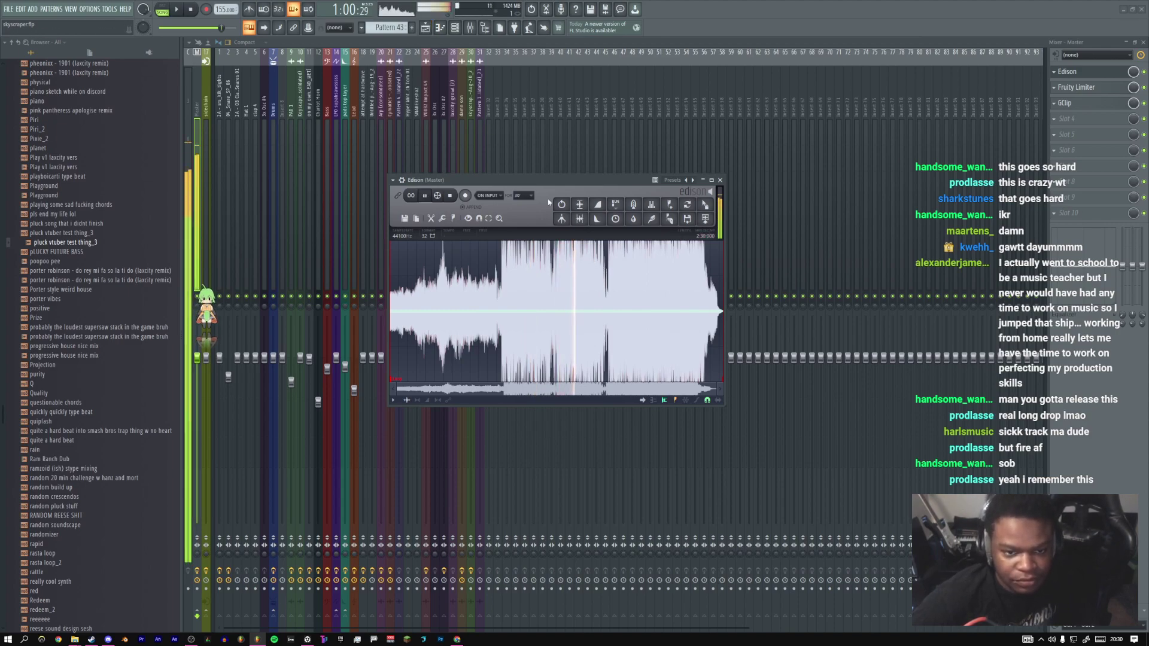
pyautogui.moveTo(543, 182); pyautogui.dragTo(537, 213)
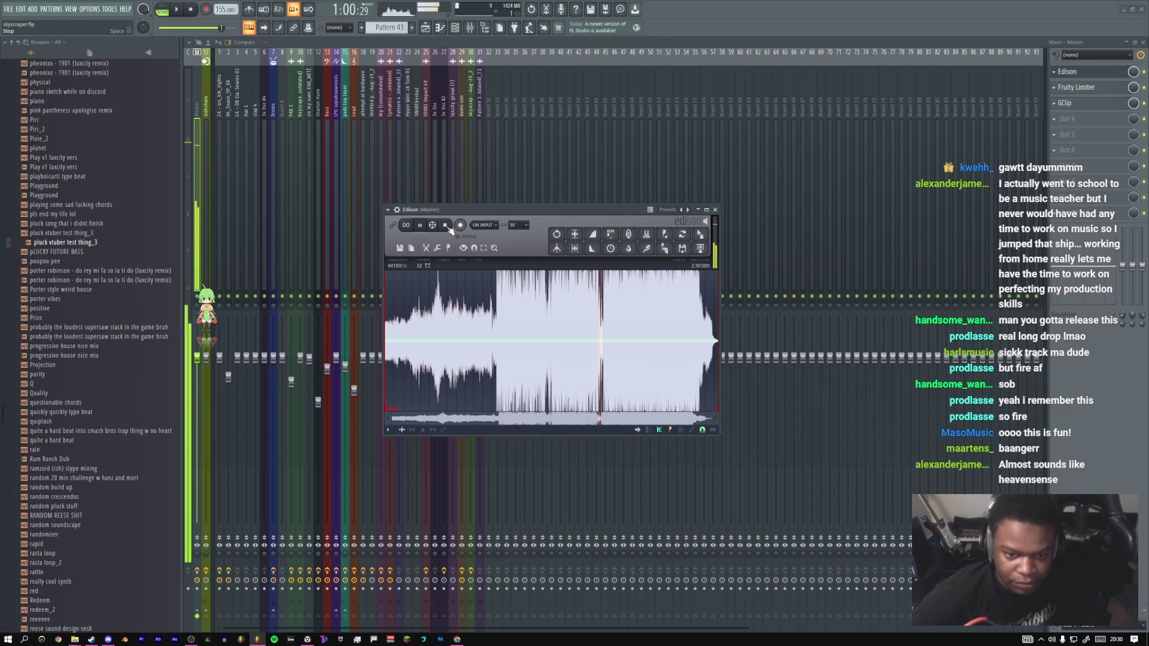
pyautogui.click(1057, 76)
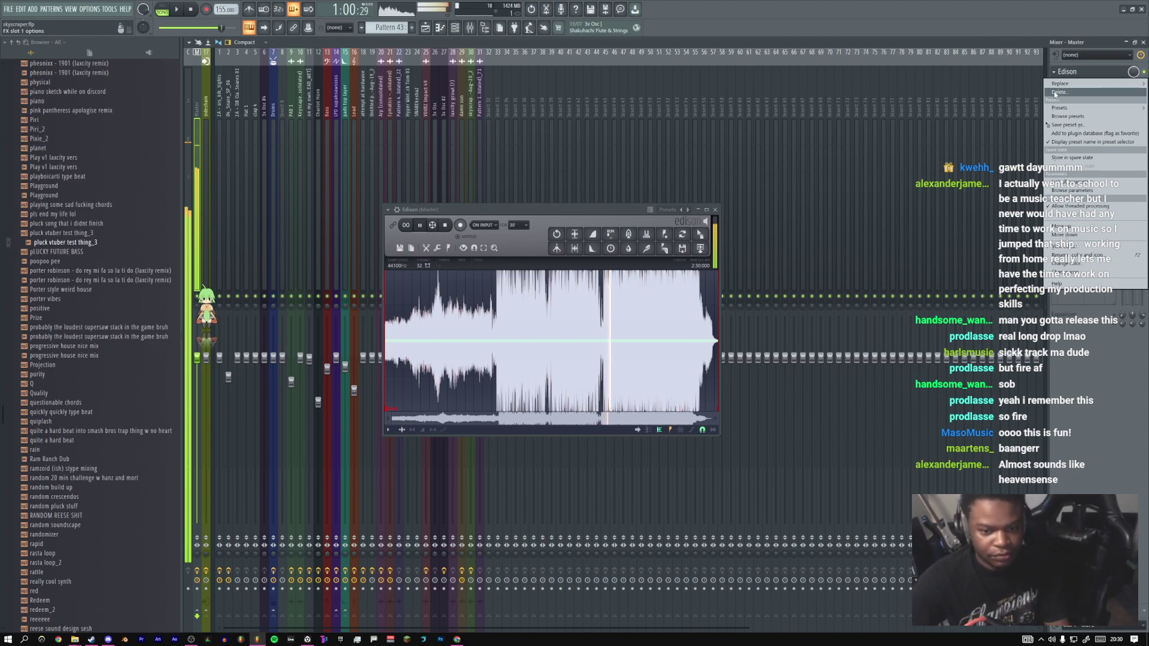
pyautogui.click(1058, 92)
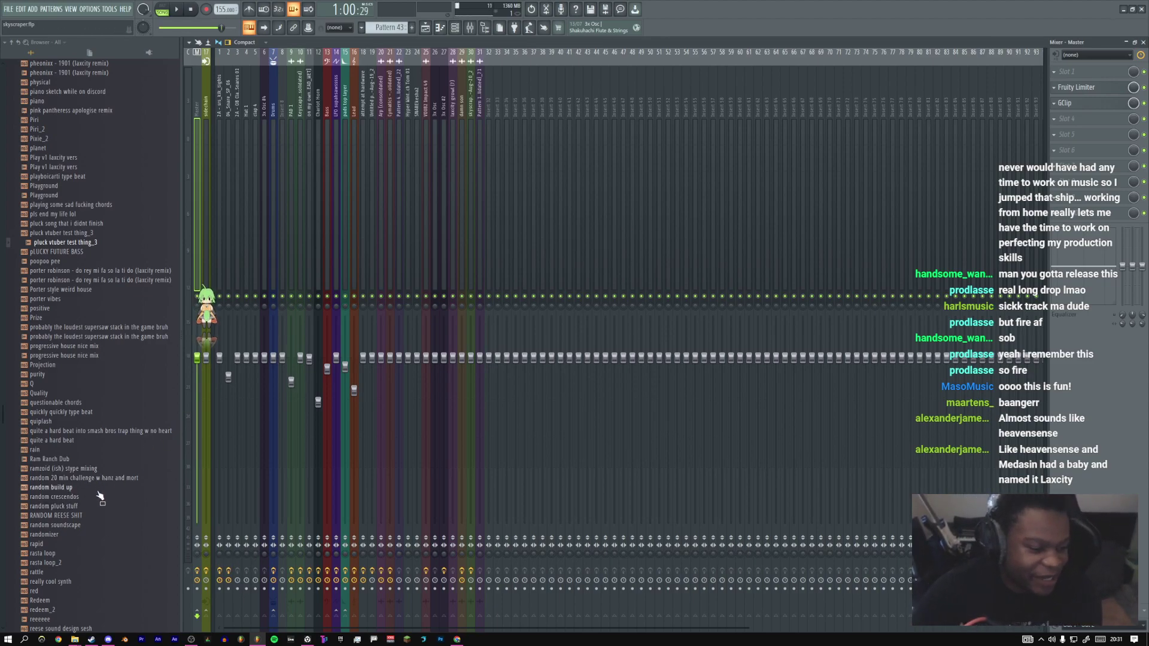
# Look through the rest of the older tracks for another one to audition
pyautogui.scroll(-10, 99, 495)
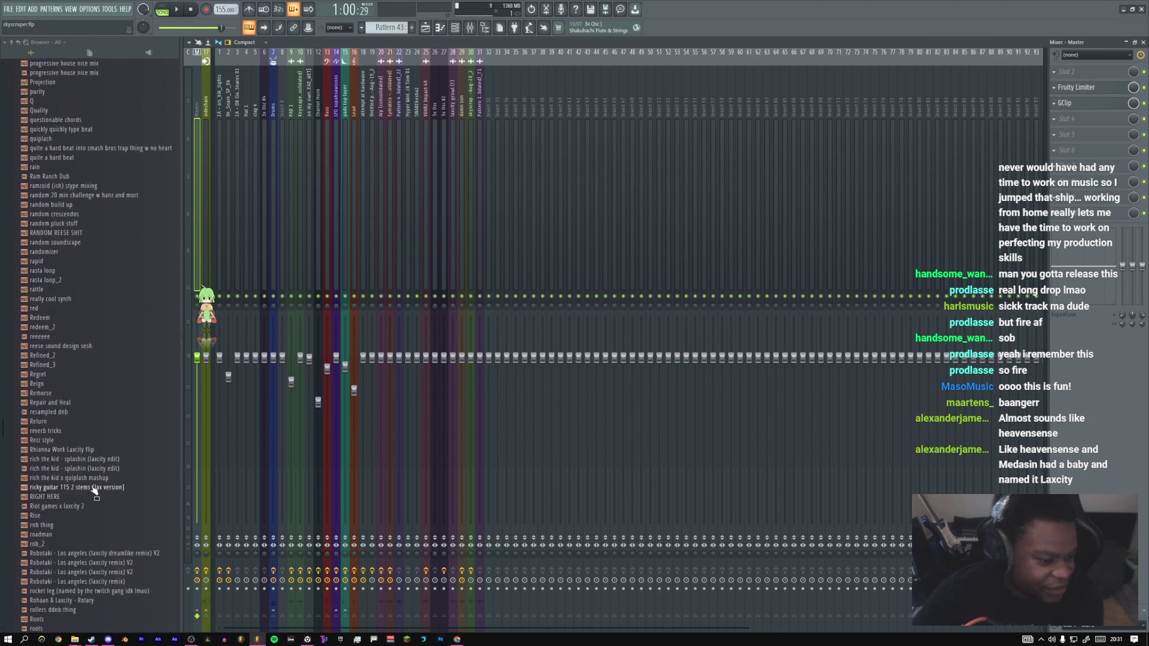
pyautogui.scroll(-20, 83, 470)
pyautogui.scroll(-20, 84, 467)
pyautogui.scroll(-20, 86, 470)
pyautogui.scroll(10, 86, 469)
pyautogui.scroll(-15, 86, 469)
pyautogui.scroll(-15, 85, 469)
pyautogui.scroll(20, 57, 455)
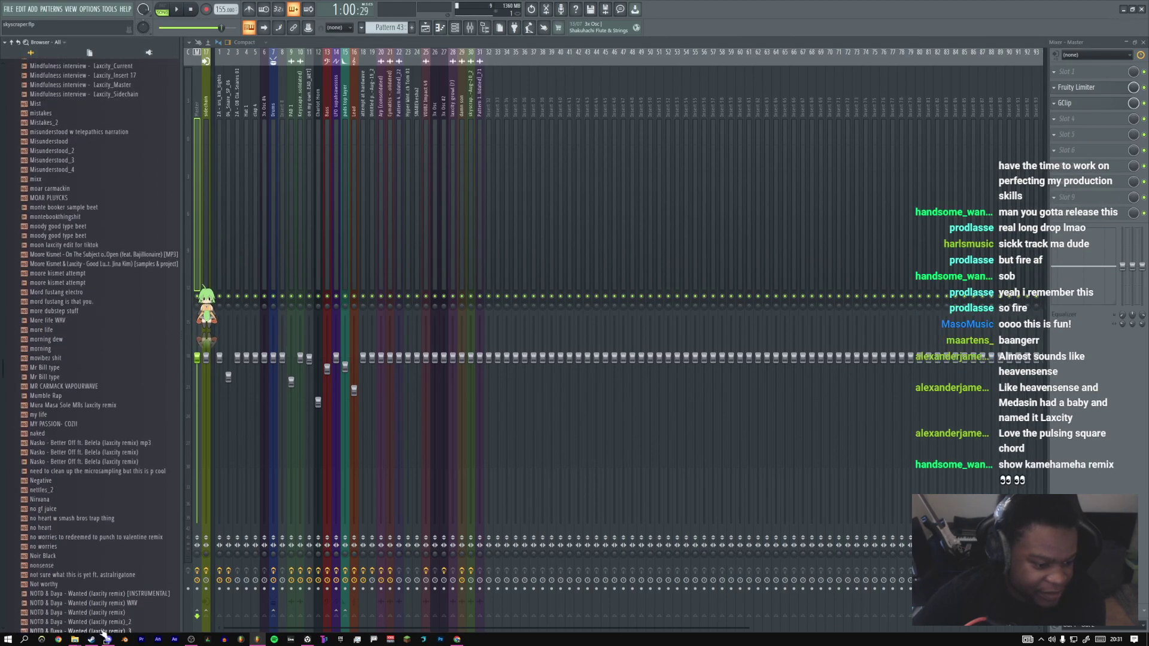
# Open an empty Edison on the Master track and switch to the EXPORTED MUSIC folder in File Explorer
pyautogui.moveTo(77, 639)
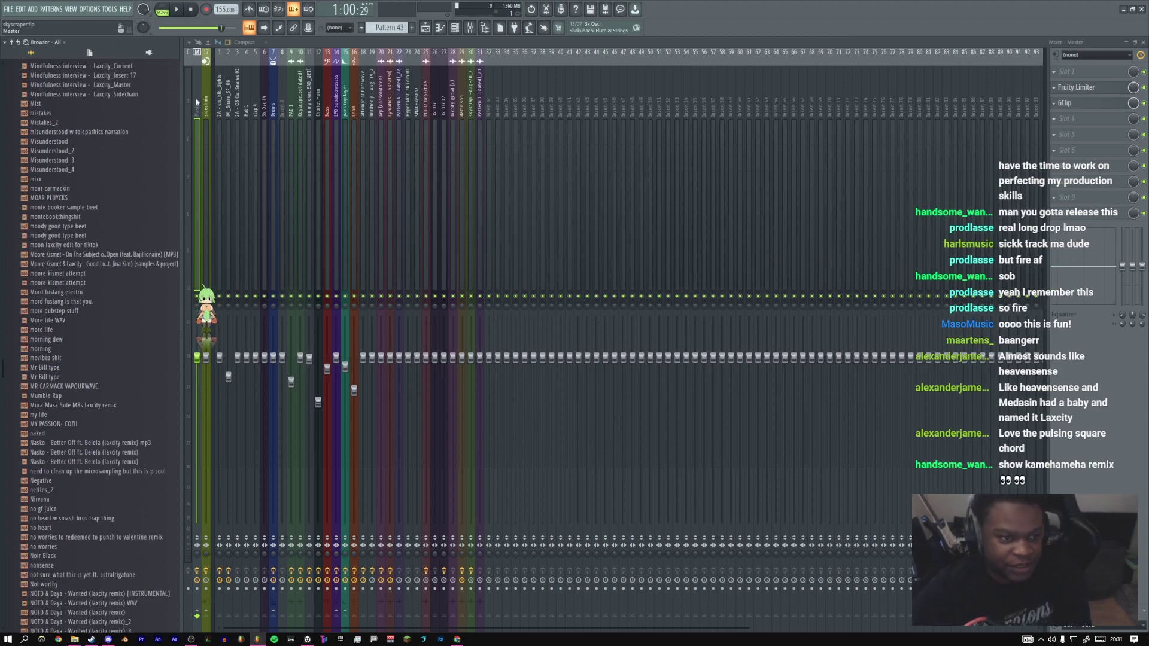
pyautogui.hotkey('ctrl', 'e')
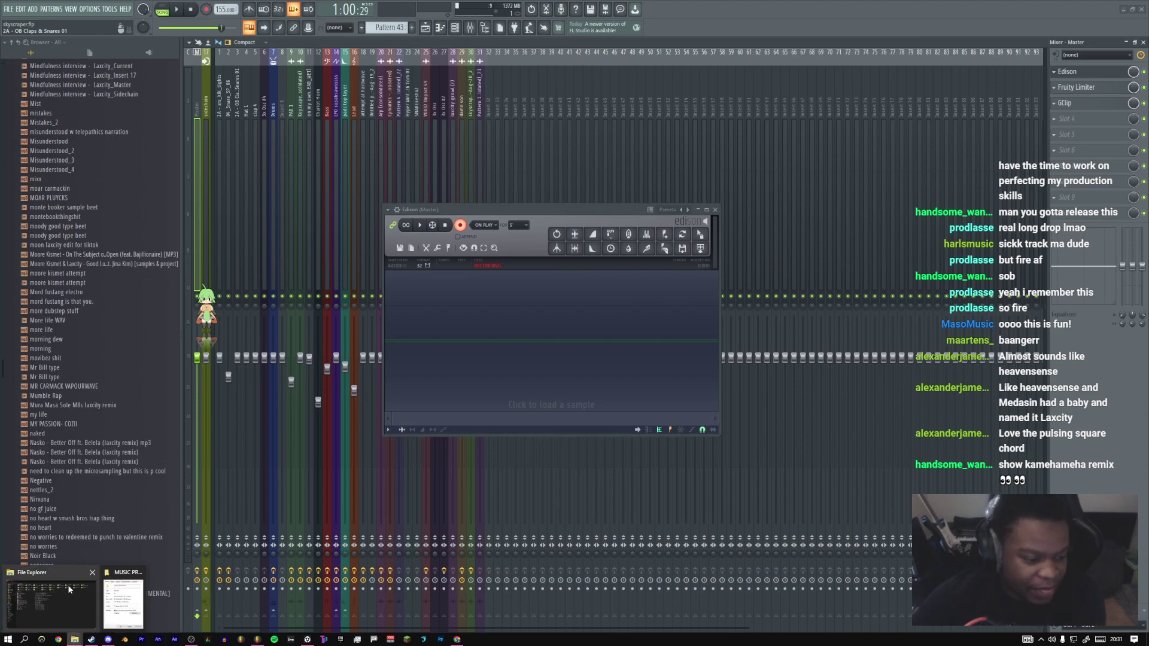
pyautogui.click(67, 584)
pyautogui.click(43, 159)
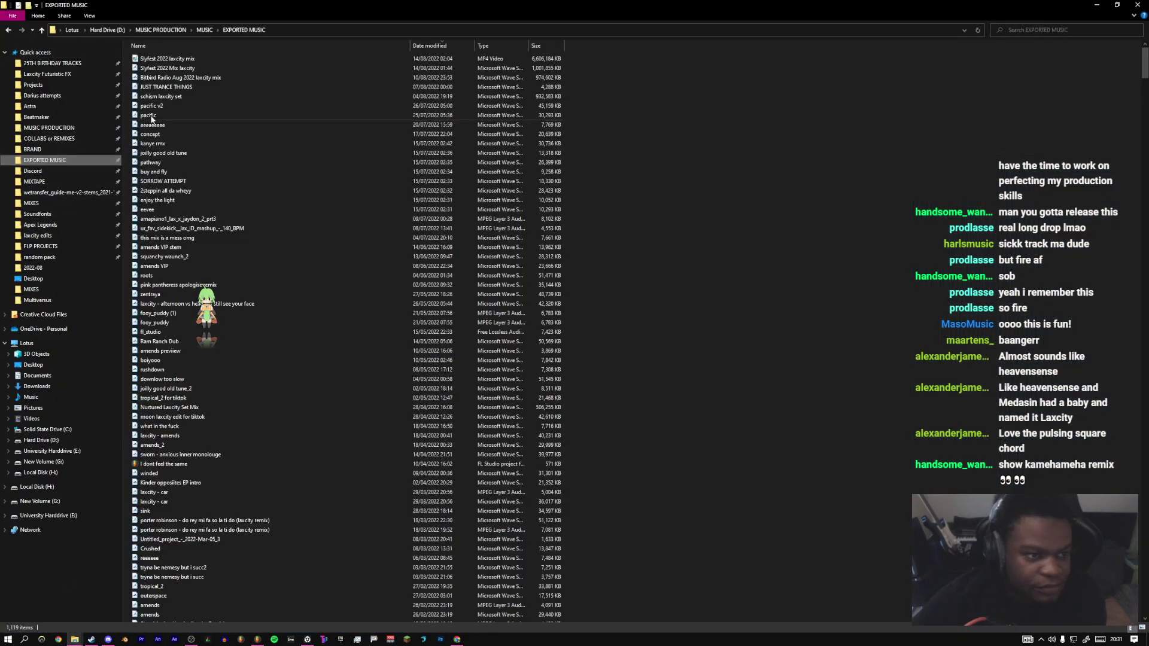
# Load the rushdown export from File Explorer into Edison in FL Studio and play it
pyautogui.scroll(-1, 158, 106)
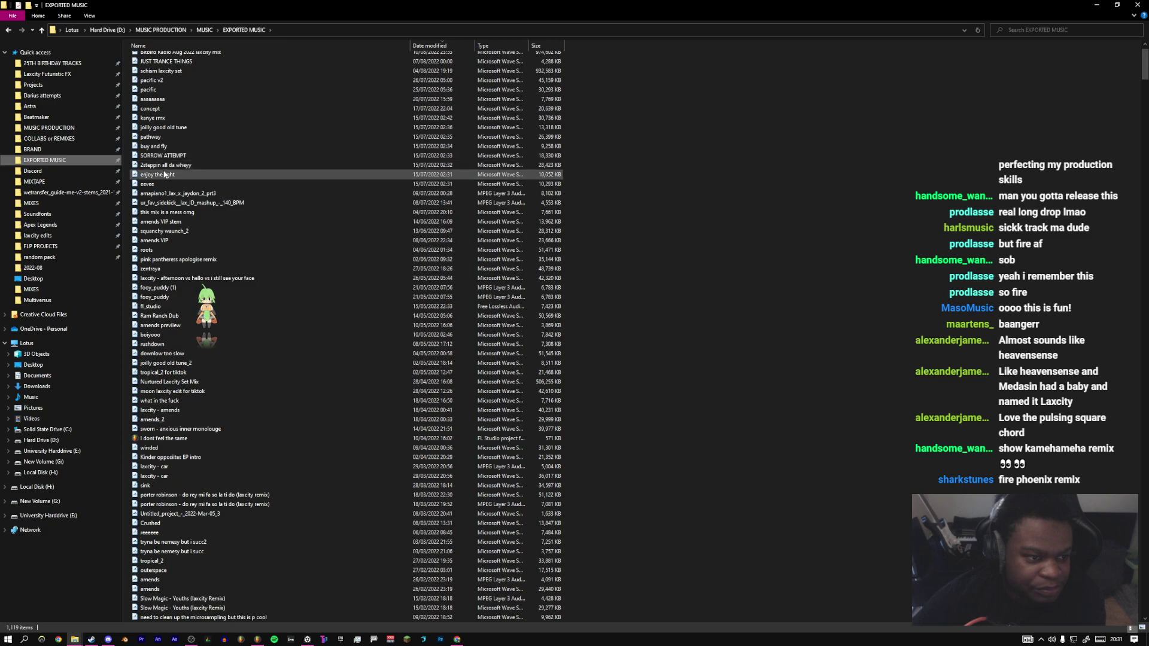
pyautogui.scroll(-2, 165, 191)
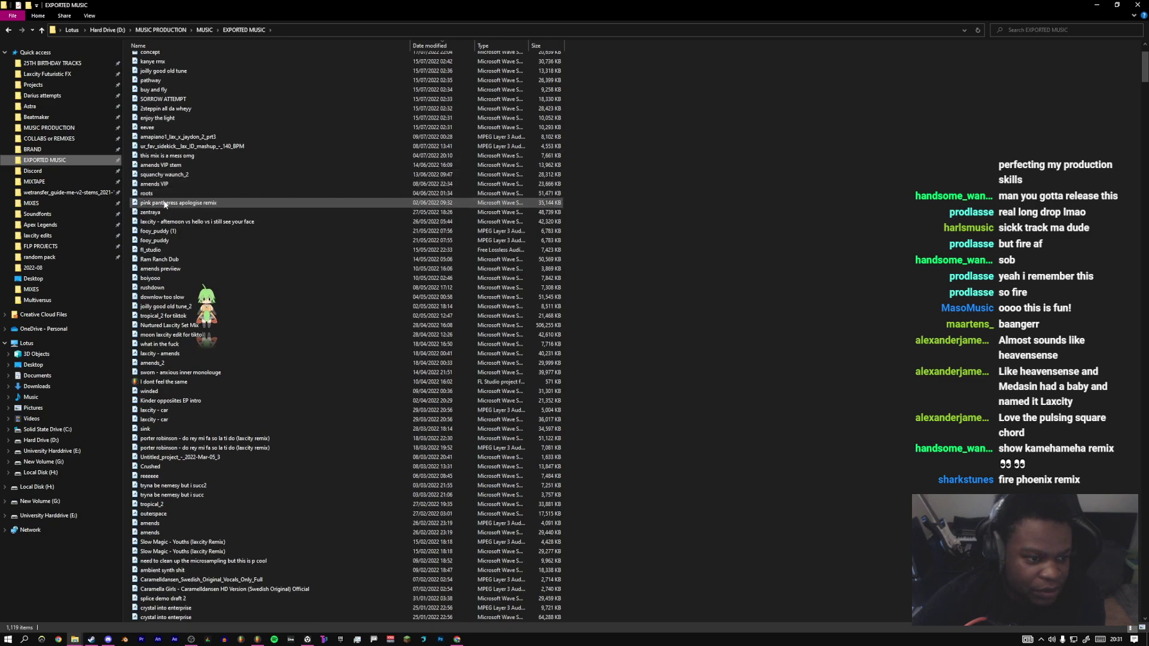
pyautogui.scroll(-2, 167, 205)
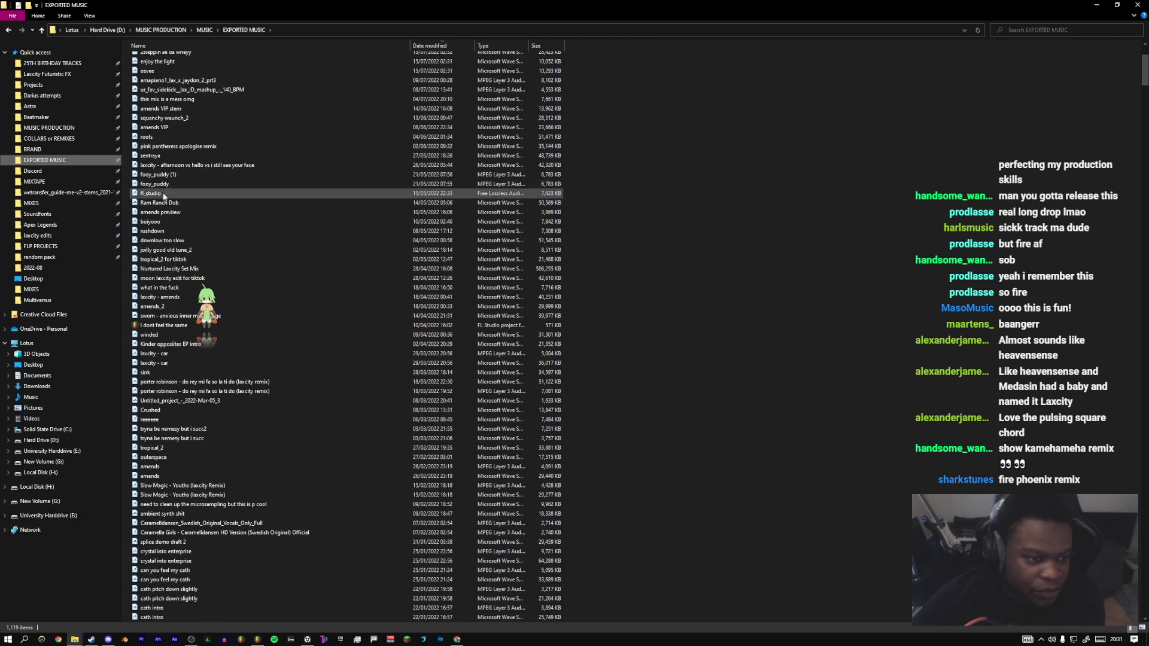
pyautogui.scroll(-1, 166, 214)
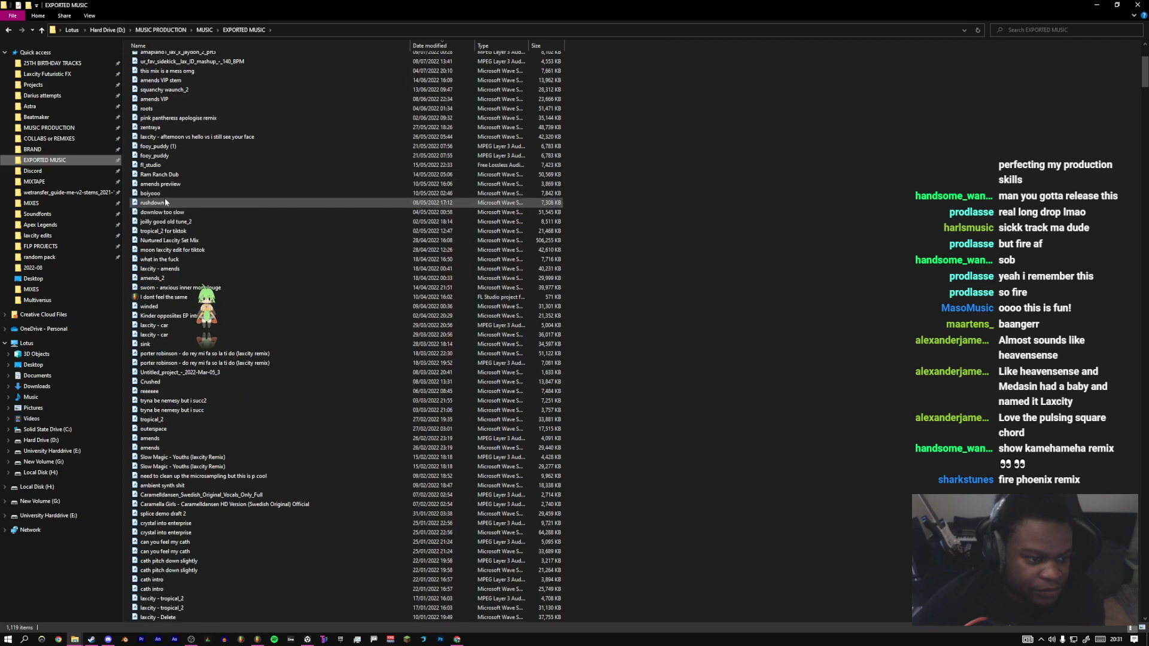
pyautogui.moveTo(154, 204); pyautogui.dragTo(232, 204)
pyautogui.hotkey('alt', 'Tab')
pyautogui.moveTo(637, 305); pyautogui.dragTo(495, 293)
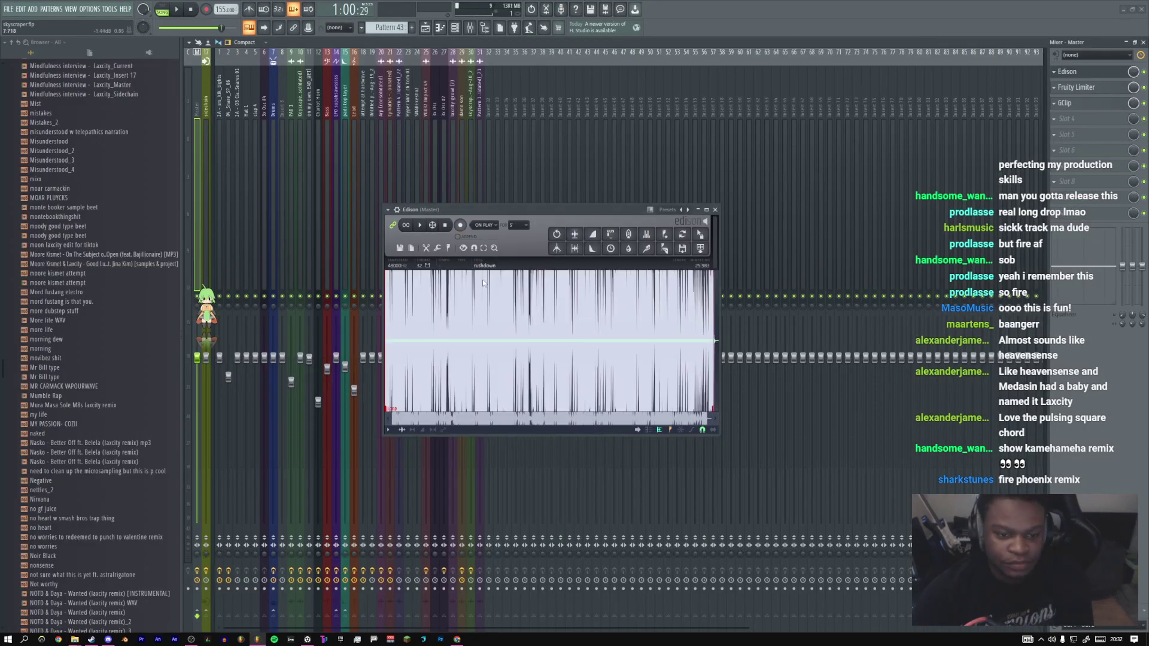
pyautogui.click(421, 226)
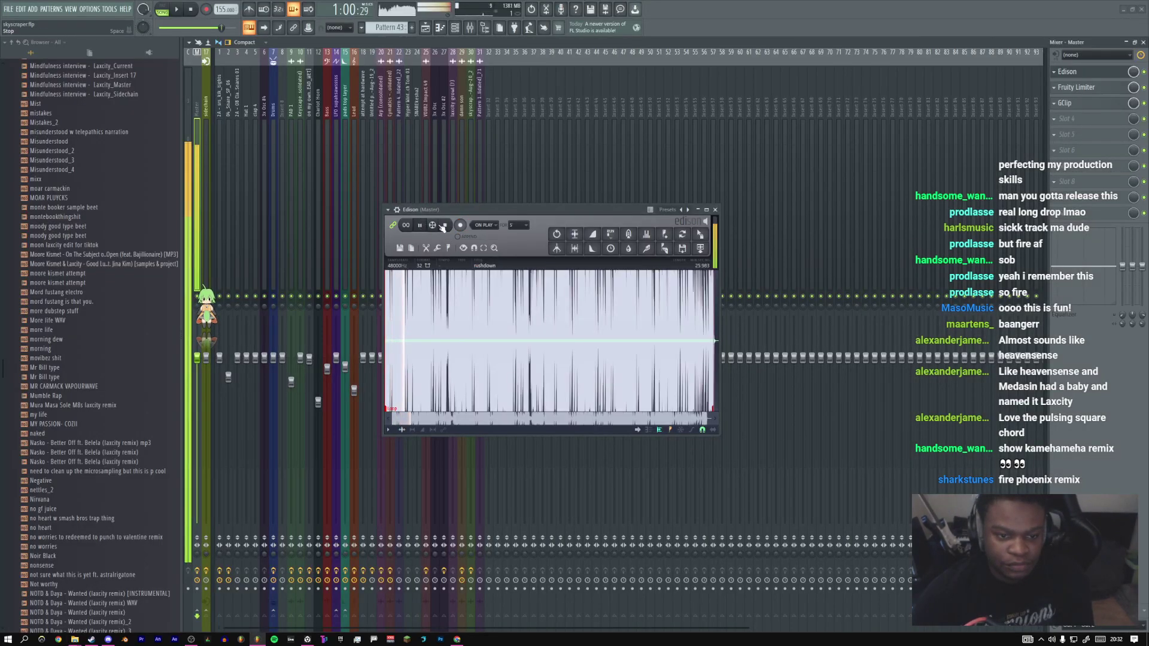
# Replace the audio in Edison with the what in the fuck export from the EXPORTED MUSIC folder and play it
pyautogui.hotkey('alt', 'Tab')
pyautogui.click(182, 223)
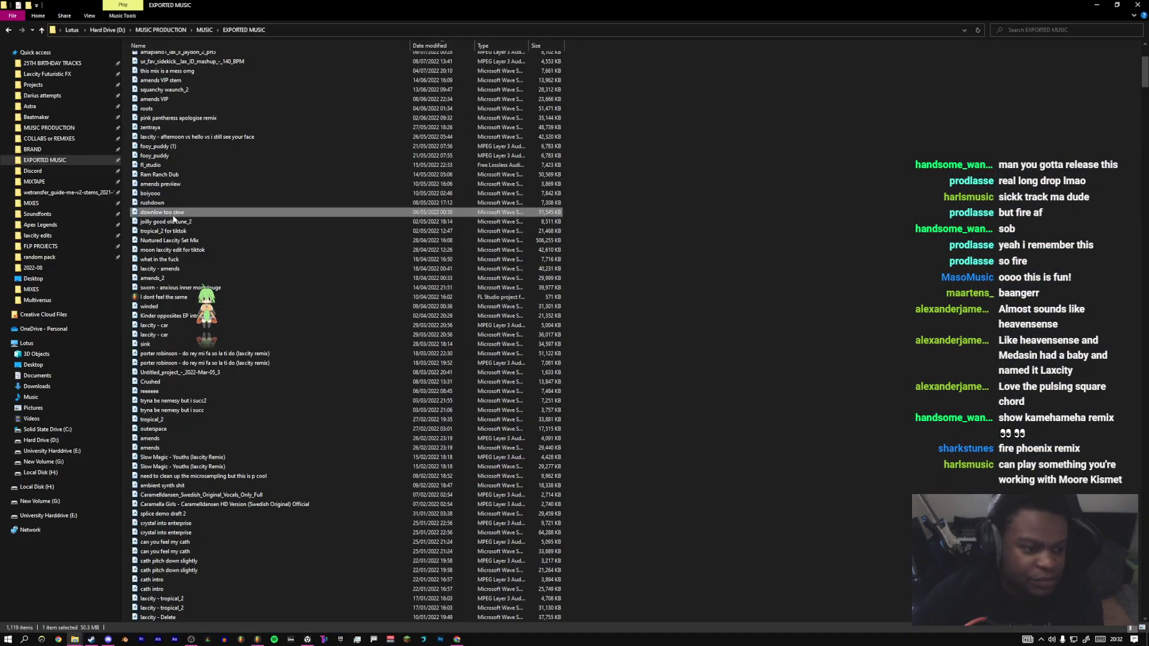
pyautogui.click(180, 231)
pyautogui.scroll(-1, 178, 233)
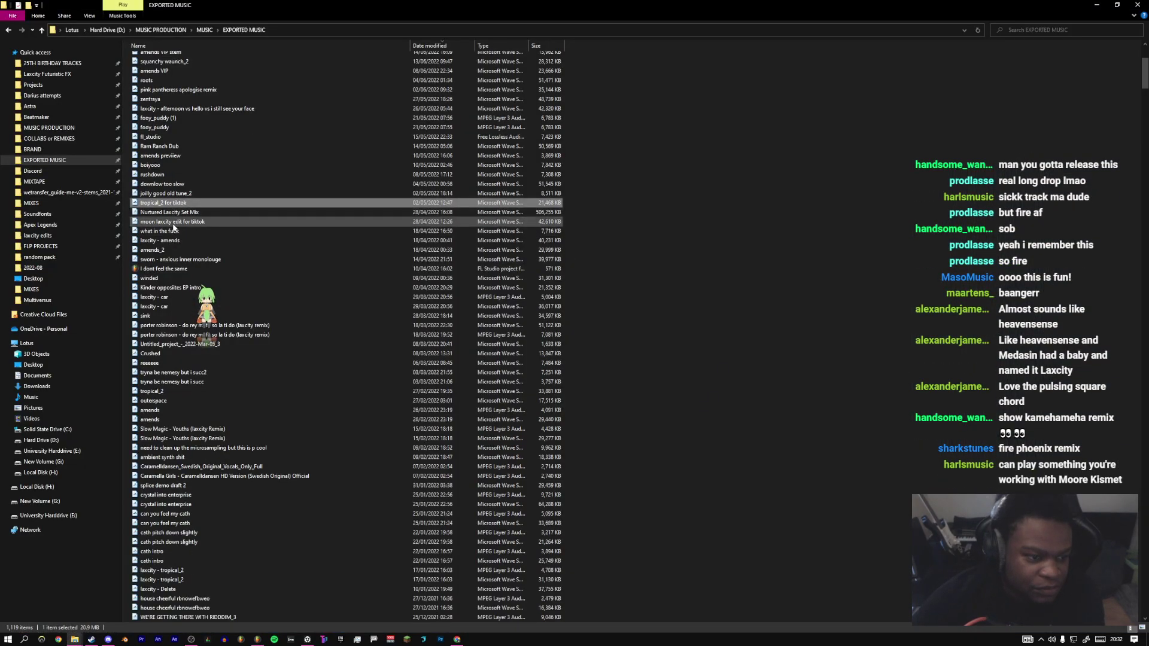
pyautogui.scroll(-1, 175, 218)
pyautogui.moveTo(173, 203); pyautogui.dragTo(483, 298)
pyautogui.hotkey('alt', 'Tab')
pyautogui.click(418, 226)
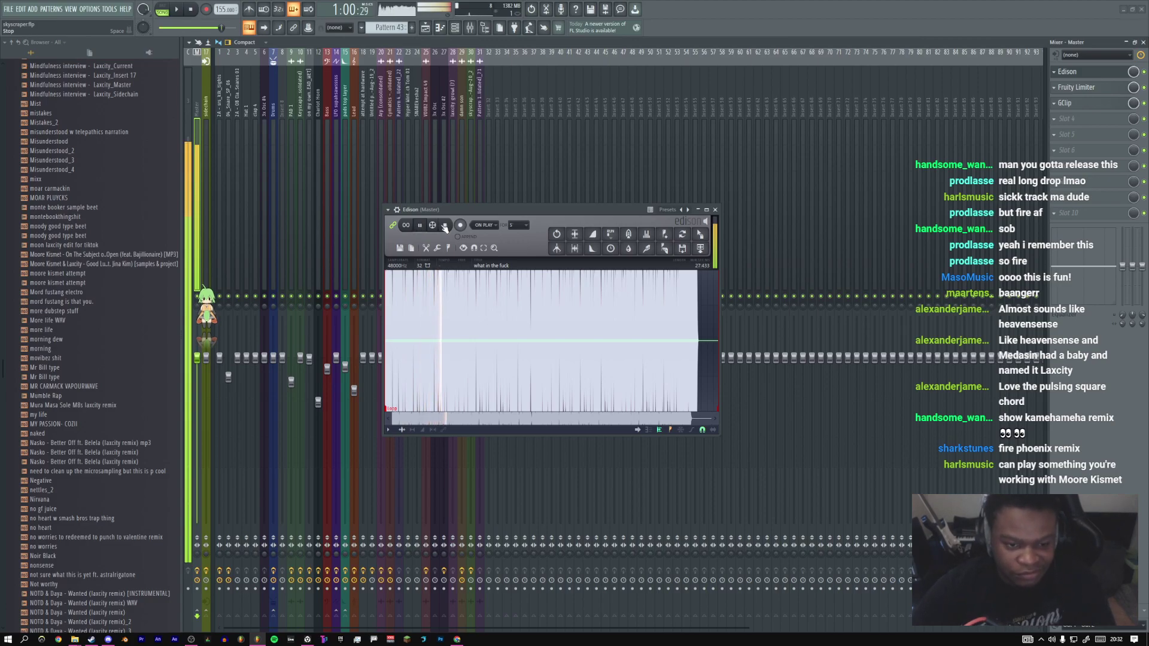
# Look through further exports in File Explorer while the track plays, return to FL Studio and remove Edison from the Master track
pyautogui.hotkey('alt', 'Tab')
pyautogui.scroll(-1, 185, 226)
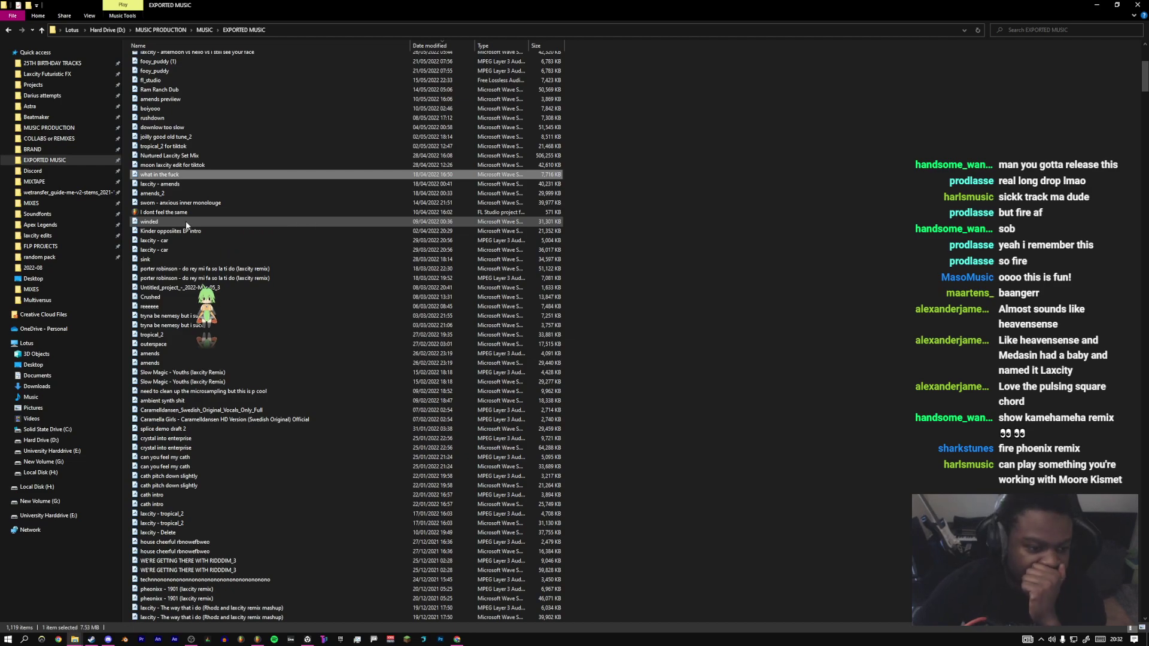
pyautogui.scroll(-1, 185, 226)
pyautogui.scroll(-1, 185, 235)
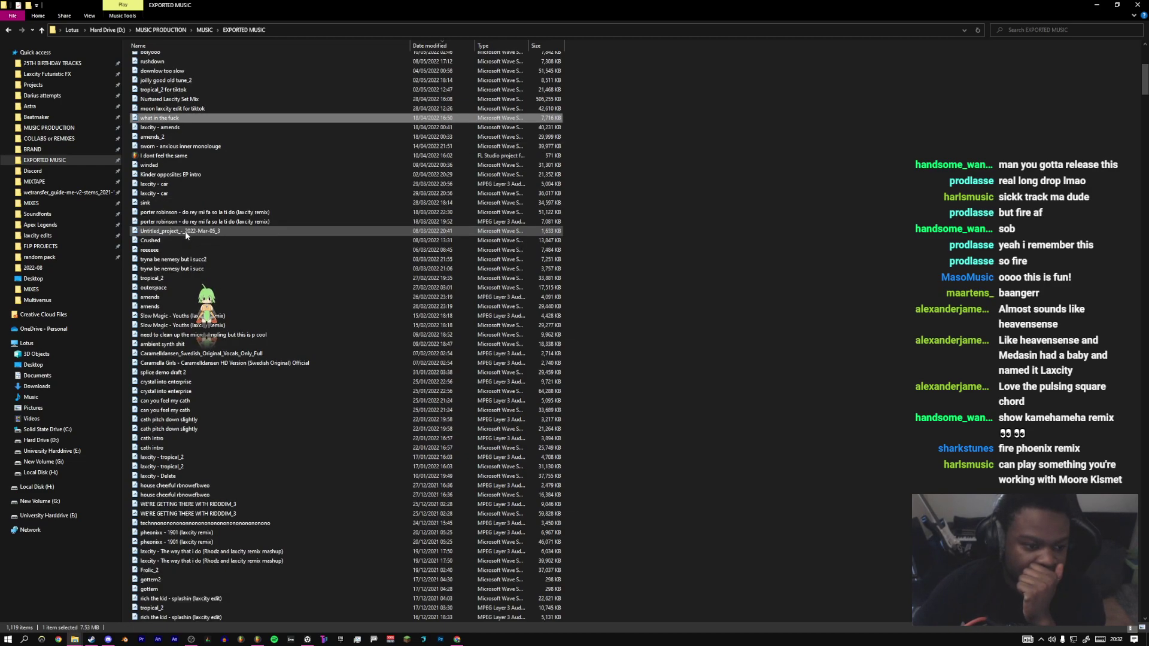
pyautogui.scroll(-1, 185, 235)
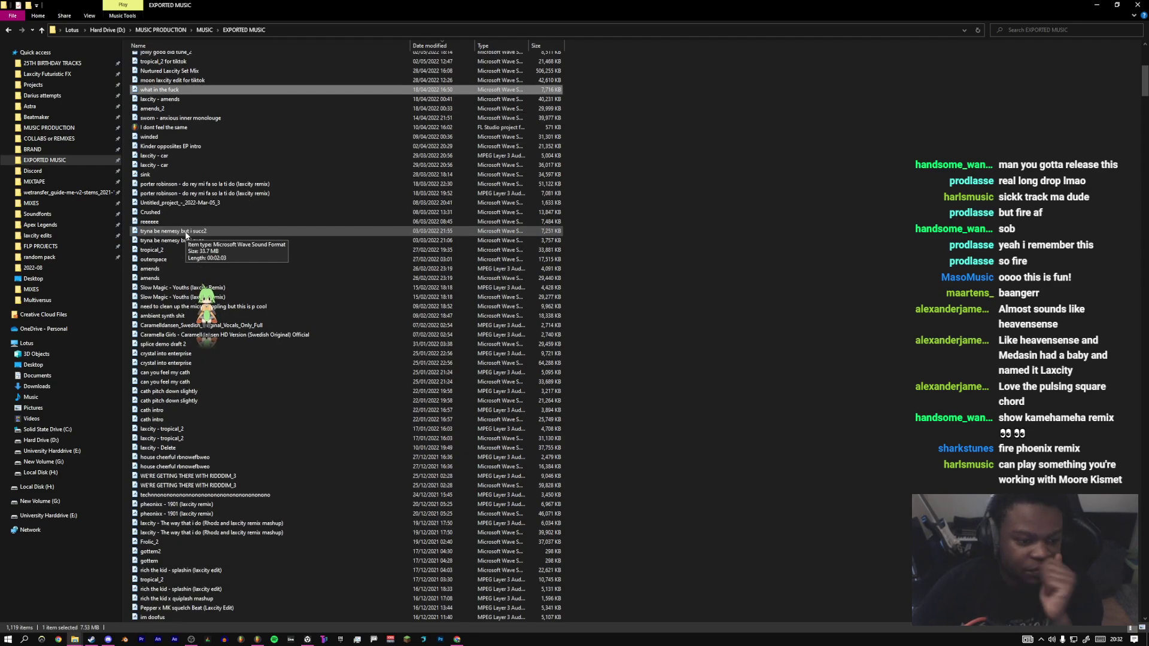
pyautogui.hotkey('alt', 'Tab')
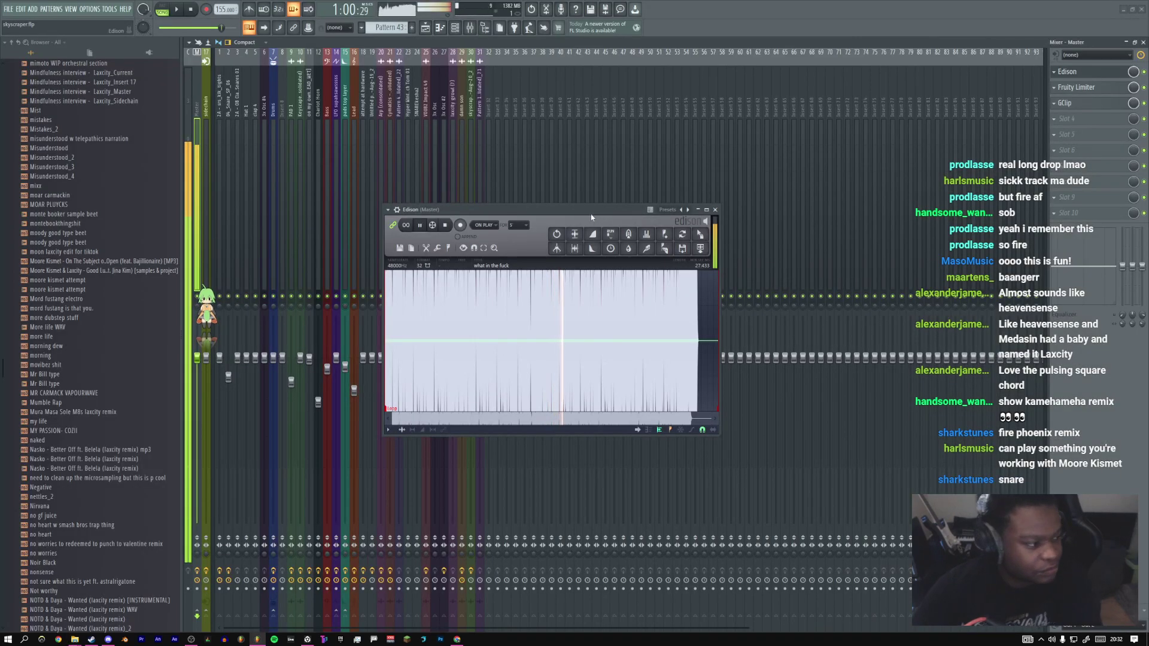
pyautogui.moveTo(570, 213); pyautogui.dragTo(639, 223)
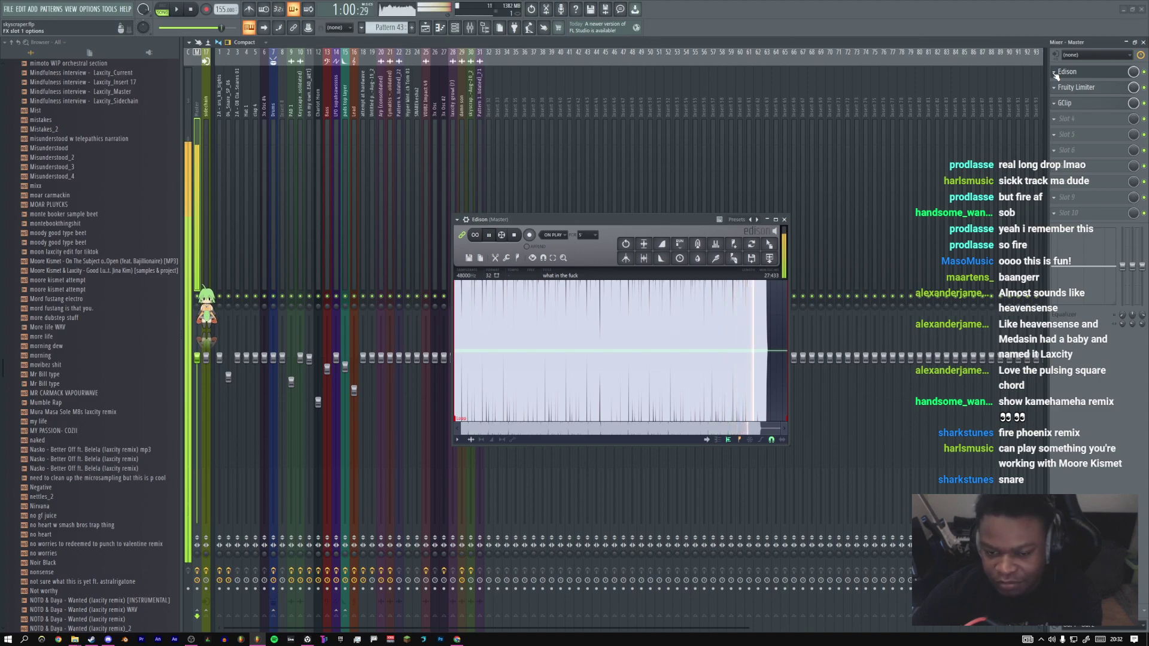
pyautogui.click(1055, 75)
pyautogui.click(1069, 92)
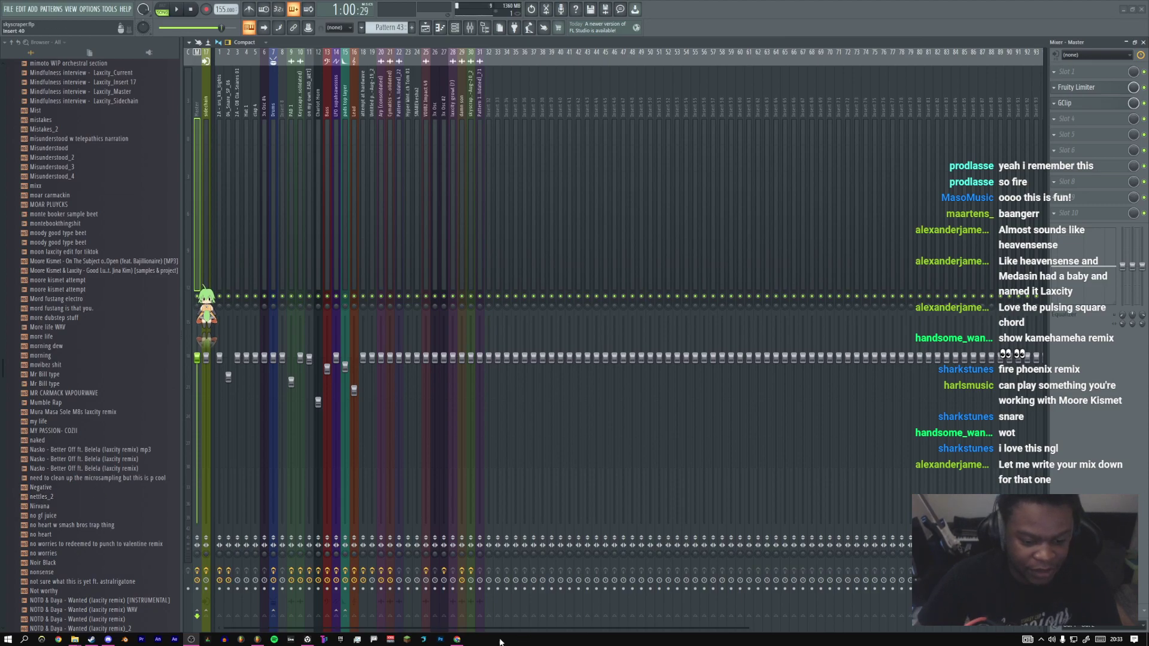
# Switch to Chrome, open the laxcitymusic Twitch channel from the bookmarks in a new tab and close the other tabs
pyautogui.click(457, 639)
pyautogui.middleClick(159, 12)
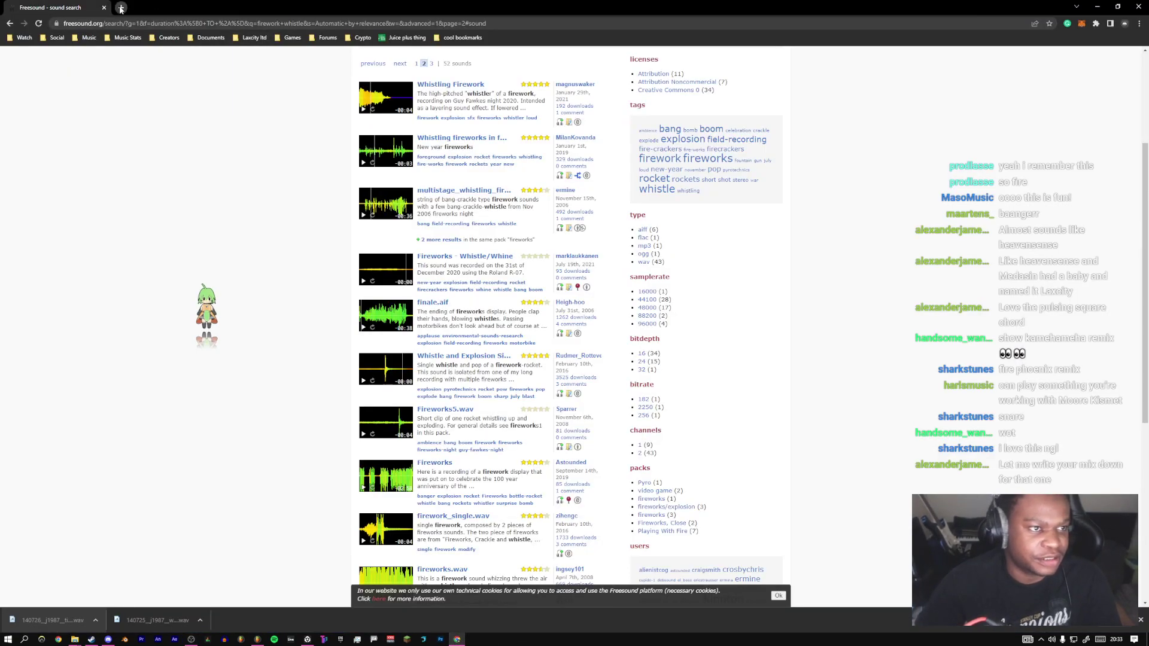
pyautogui.click(121, 8)
pyautogui.click(22, 39)
pyautogui.click(29, 59)
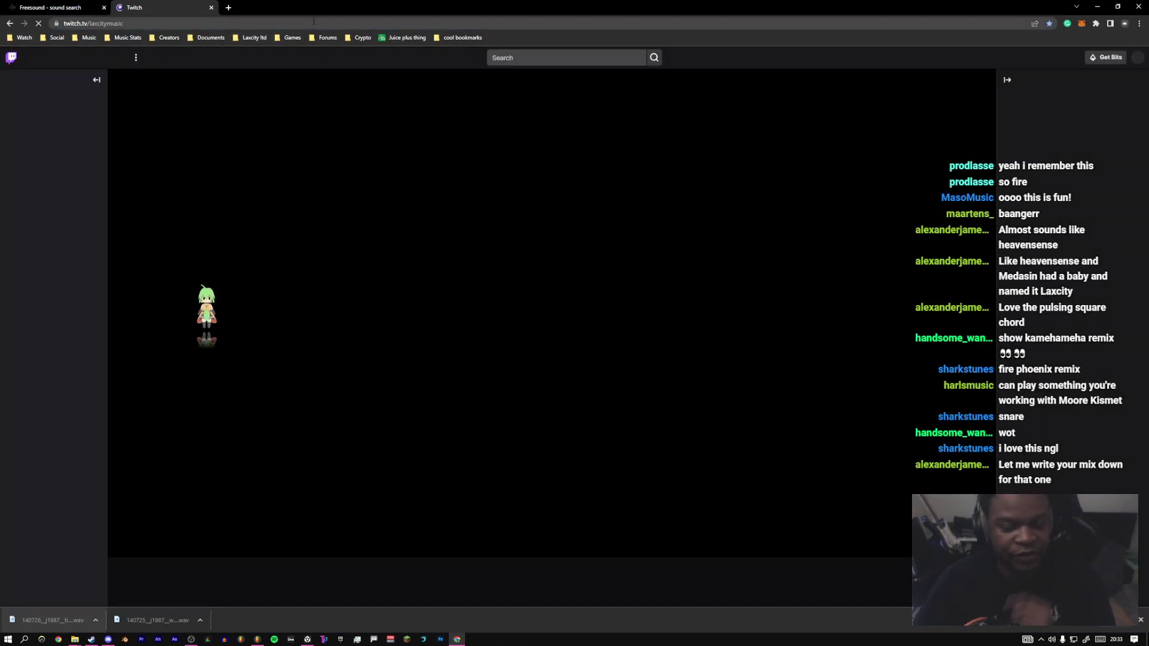
pyautogui.middleClick(63, 5)
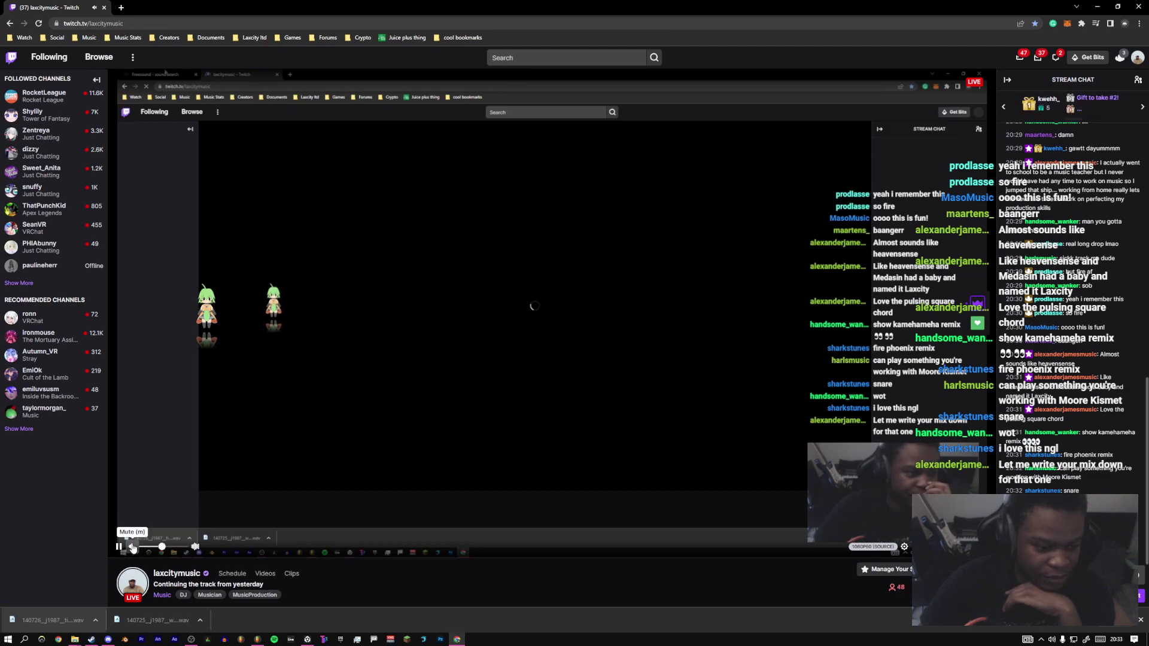
# Open the Music category in the Twitch directory and look through its live channels
pyautogui.click(90, 57)
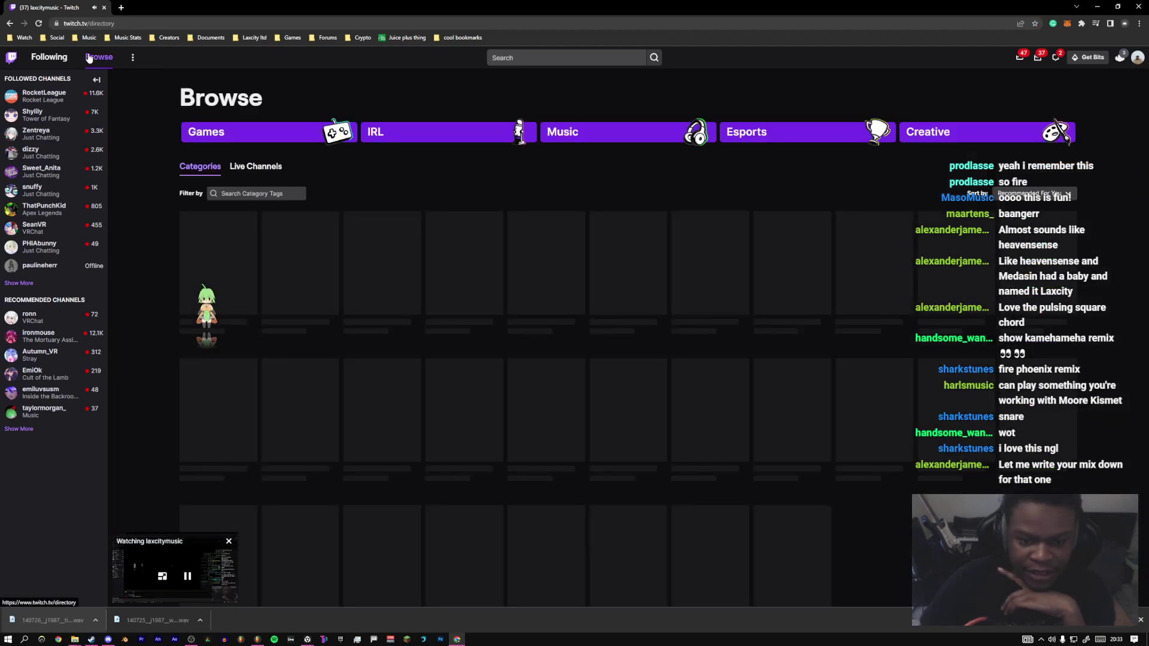
pyautogui.click(298, 254)
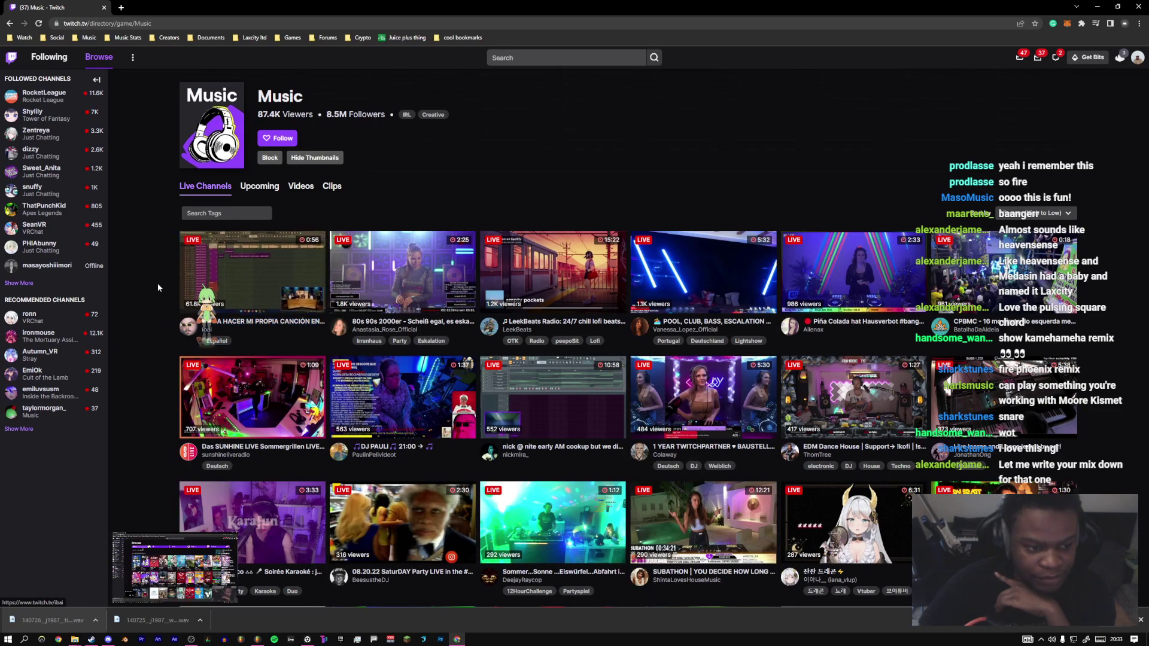
pyautogui.scroll(-1, 157, 282)
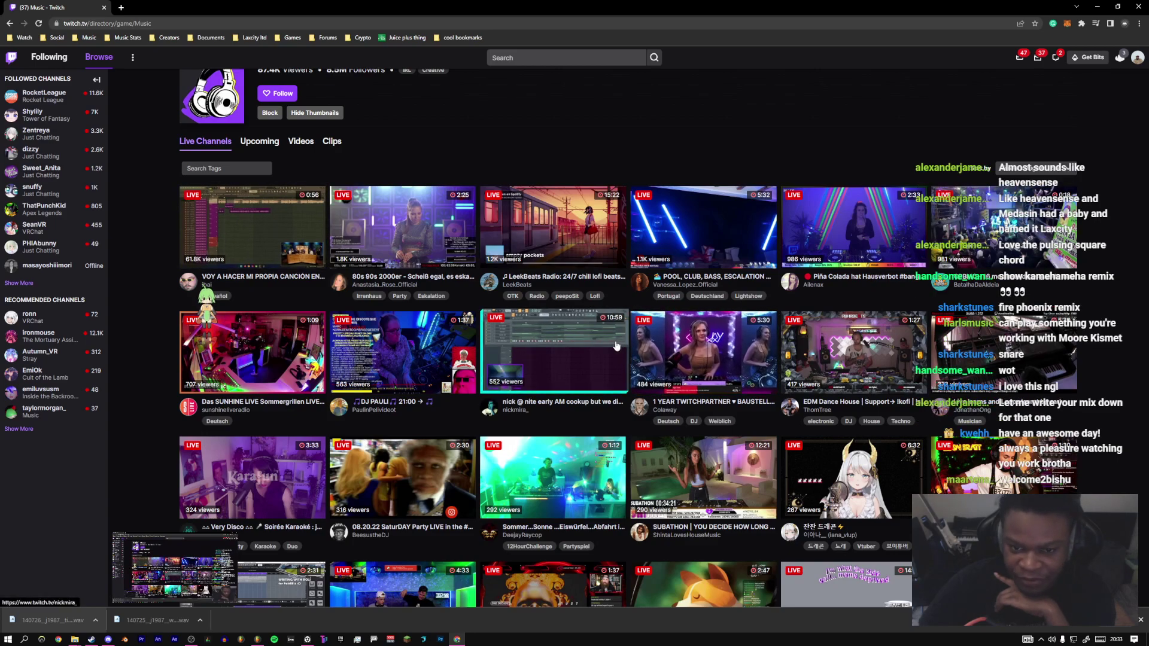
pyautogui.scroll(-6, 624, 352)
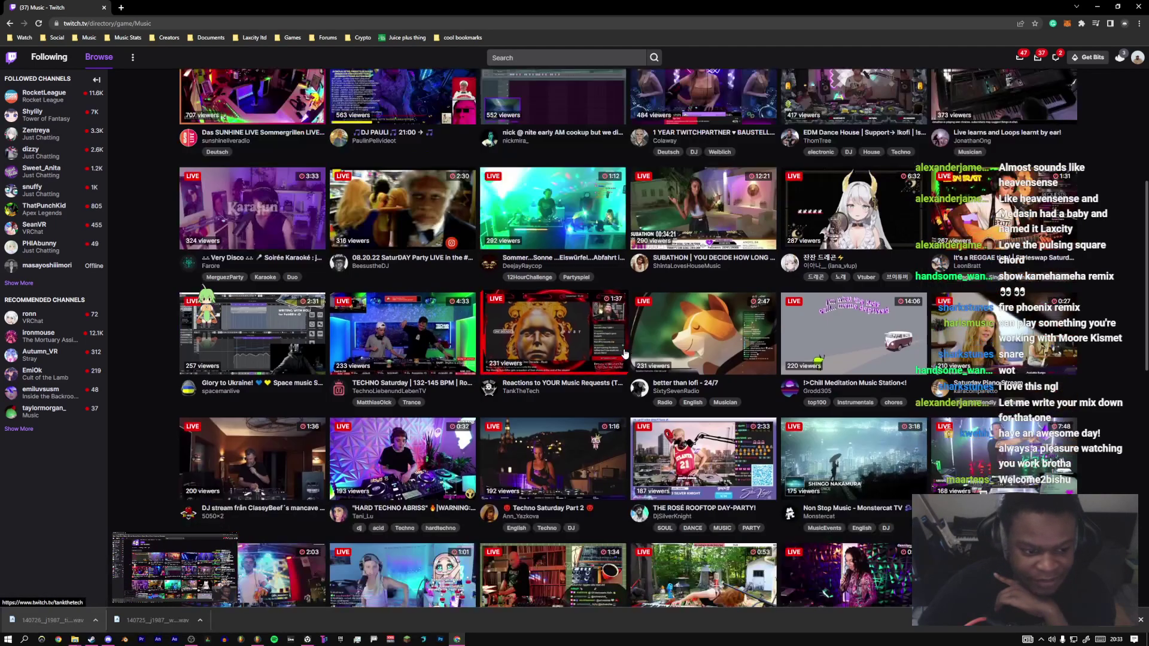
pyautogui.scroll(-1, 624, 354)
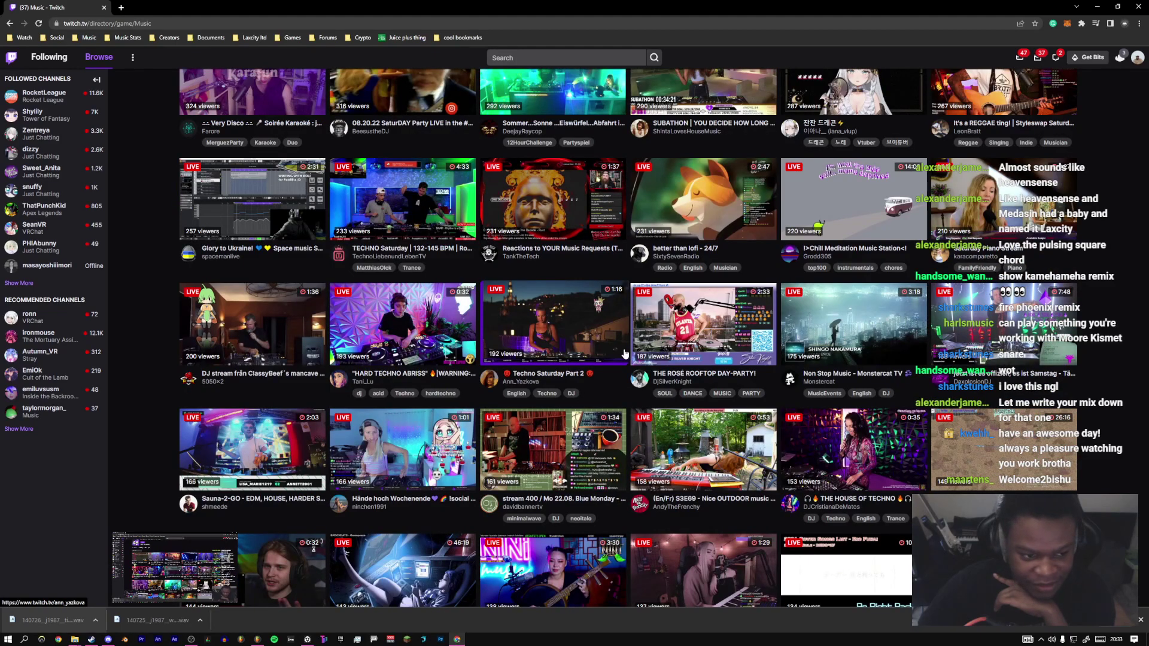
pyautogui.scroll(-5, 624, 354)
pyautogui.scroll(-3, 624, 352)
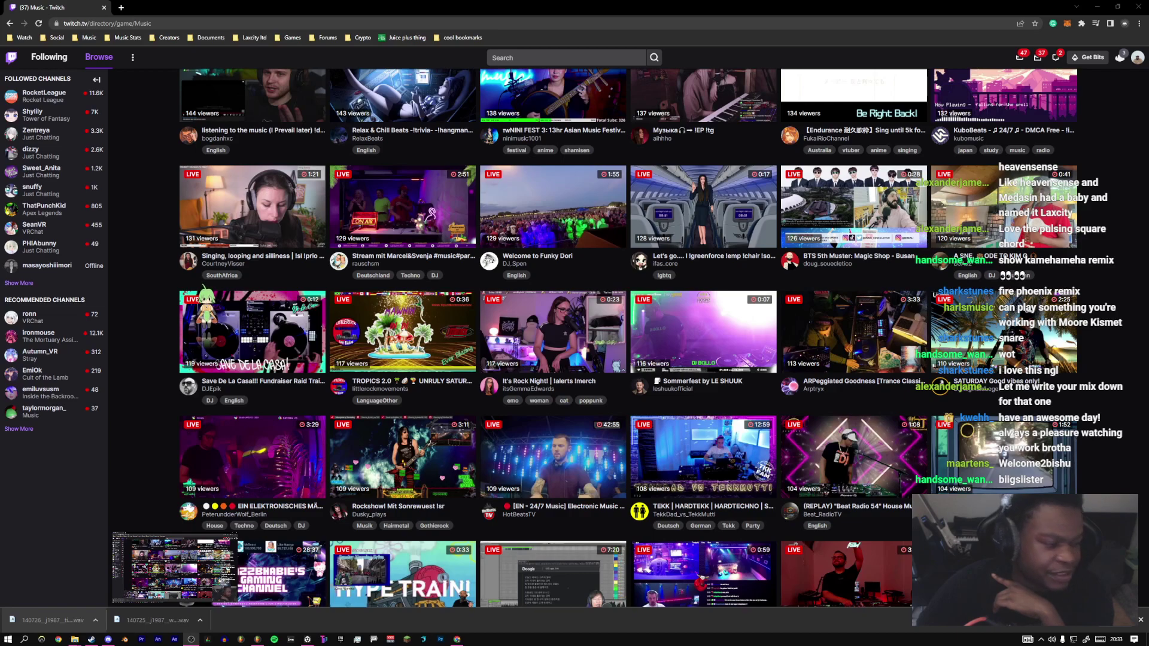
# Search Twitch for biigsiister, open that live channel and unmute its stream
pyautogui.click(566, 57)
pyautogui.write('biigsiister')
pyautogui.press('Return')
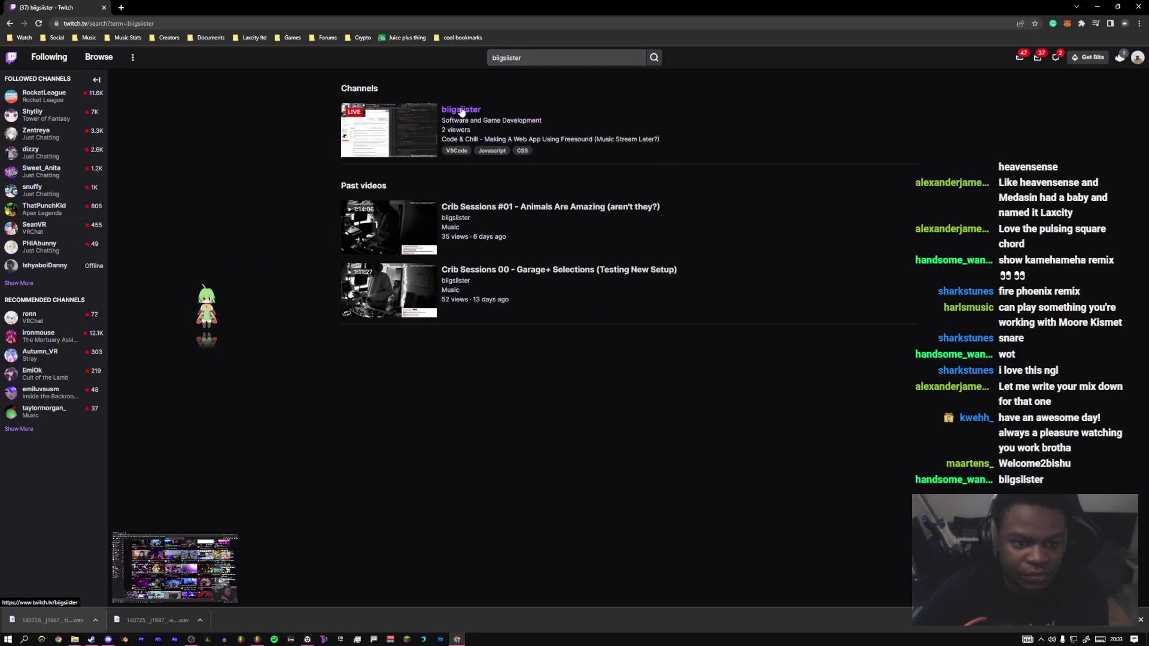
pyautogui.click(461, 111)
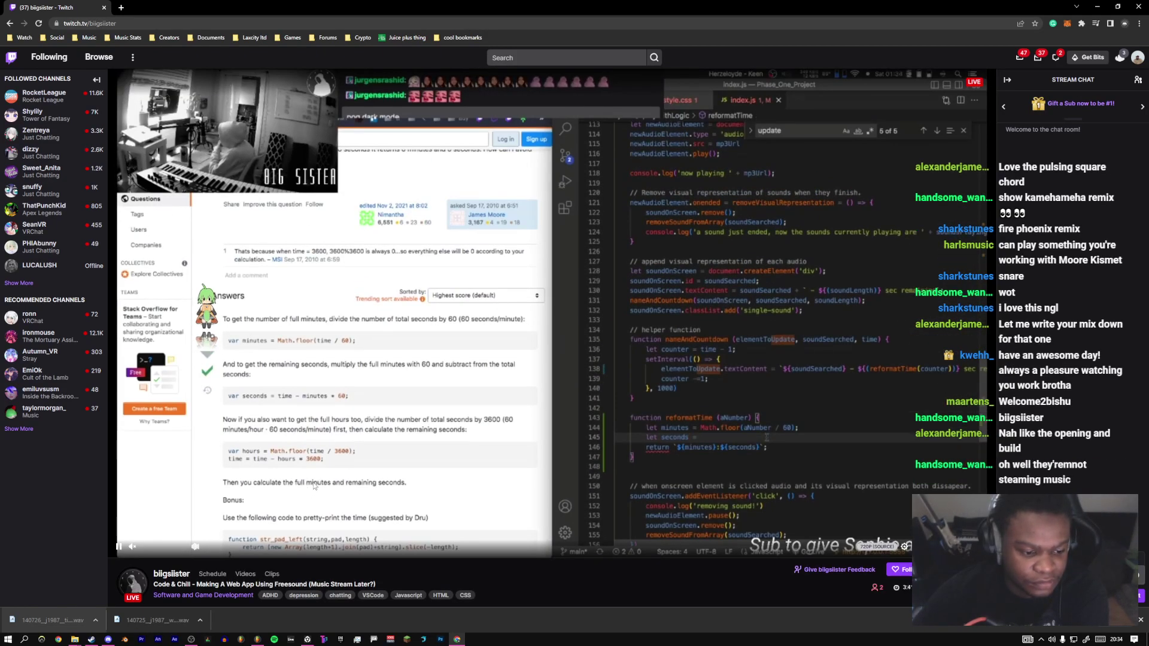
pyautogui.click(131, 547)
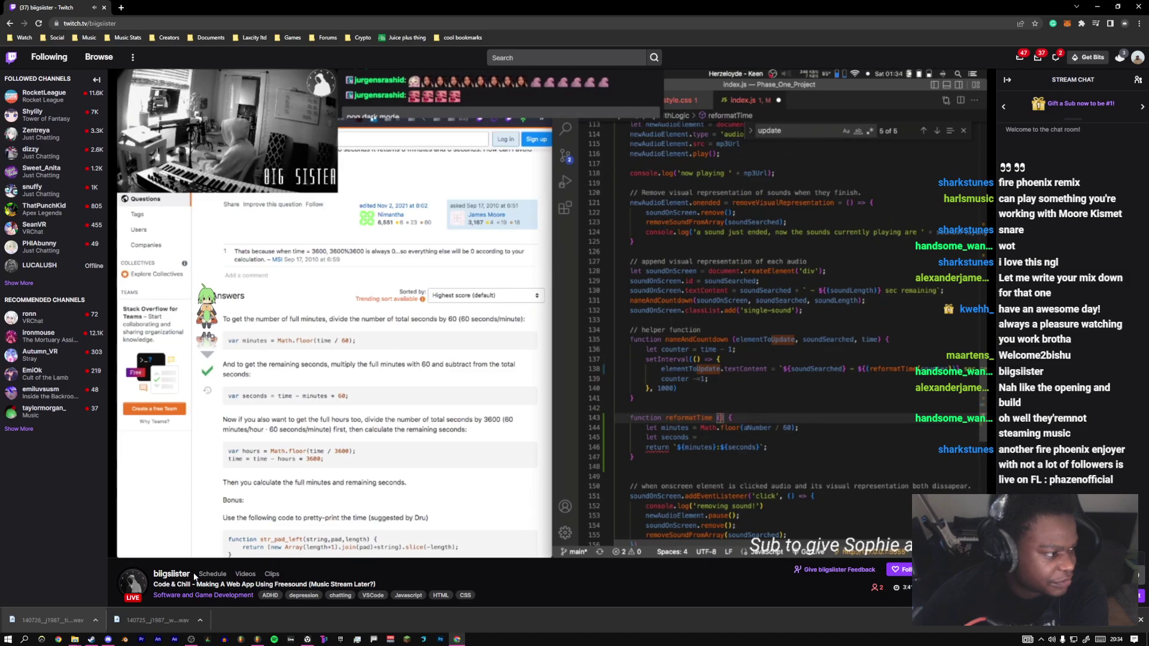
# Return to the Music category and look further down the list for smaller live channels
pyautogui.hotkey('alt', 'Left')
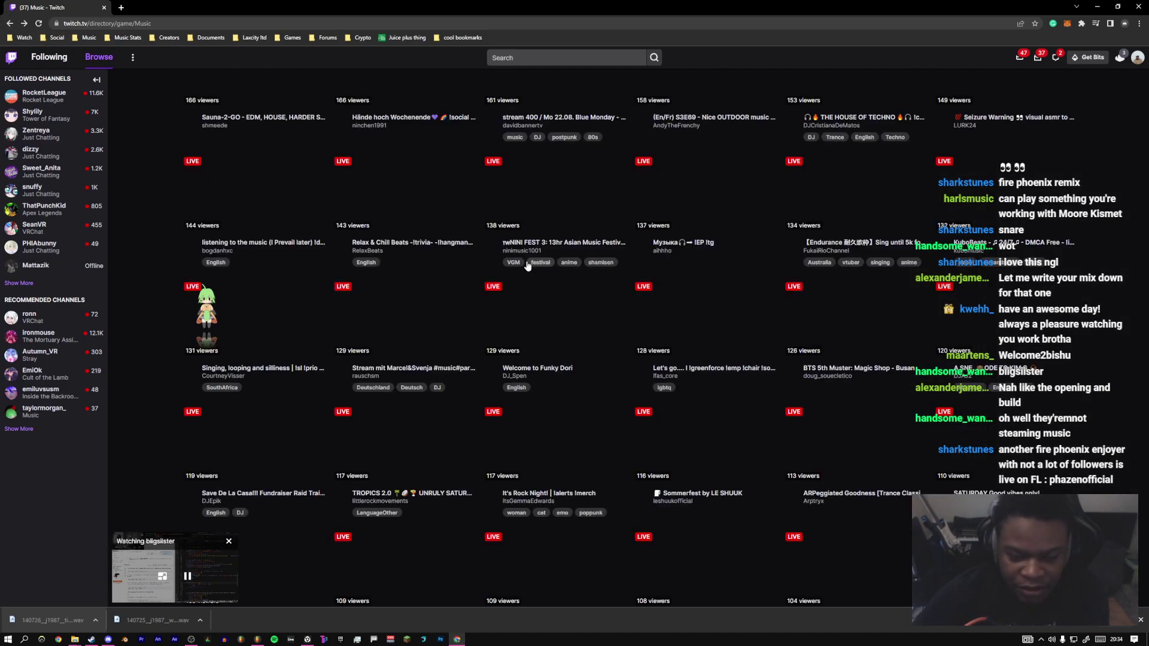
pyautogui.scroll(-5, 552, 278)
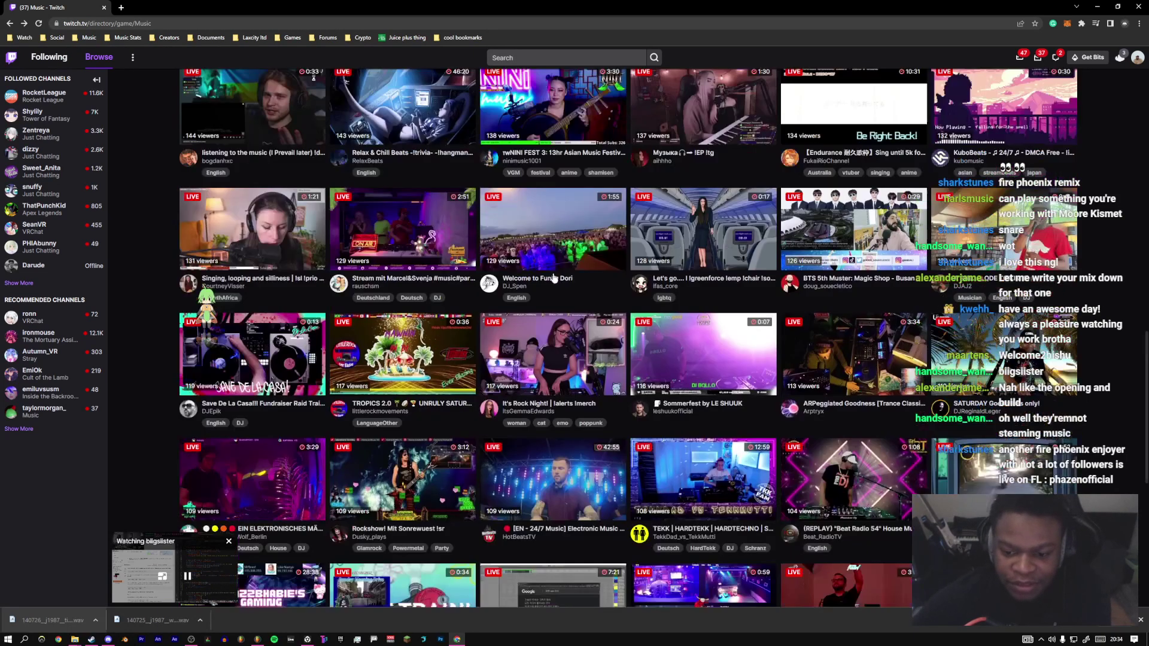
pyautogui.scroll(-6, 561, 282)
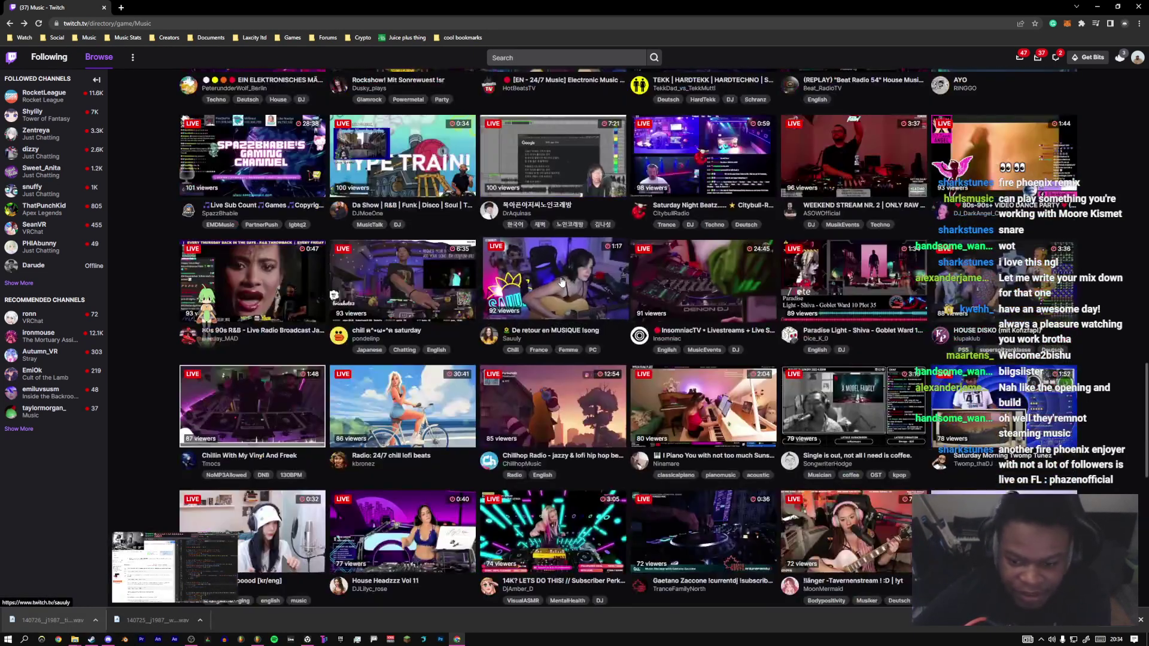
pyautogui.scroll(-10, 561, 282)
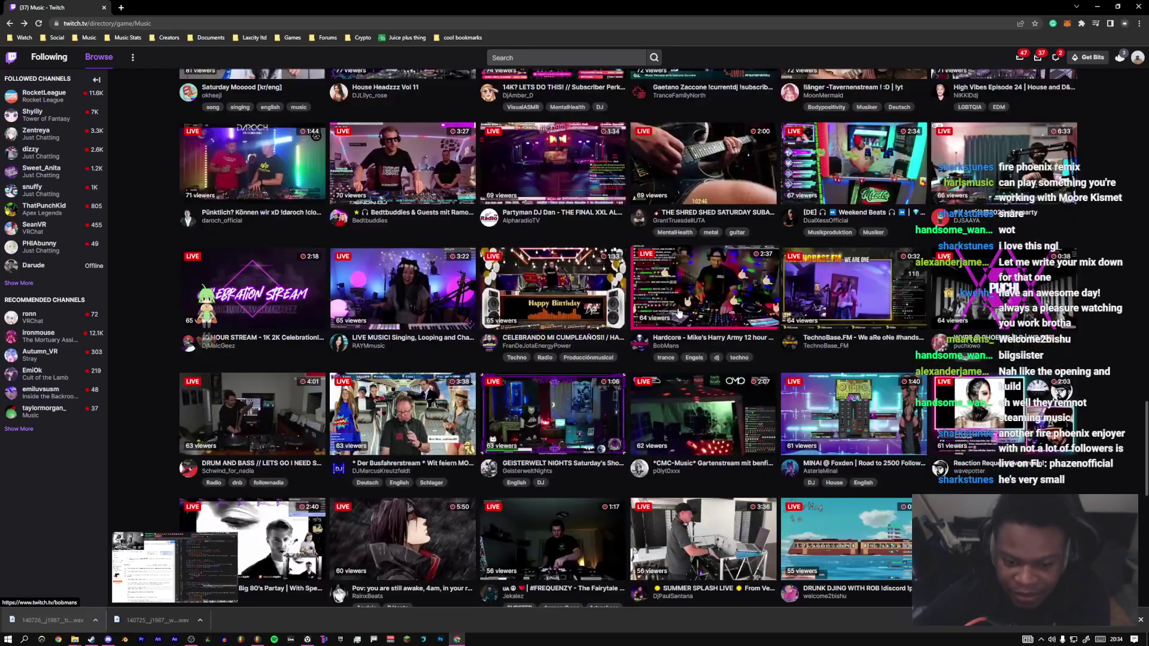
pyautogui.scroll(-7, 525, 325)
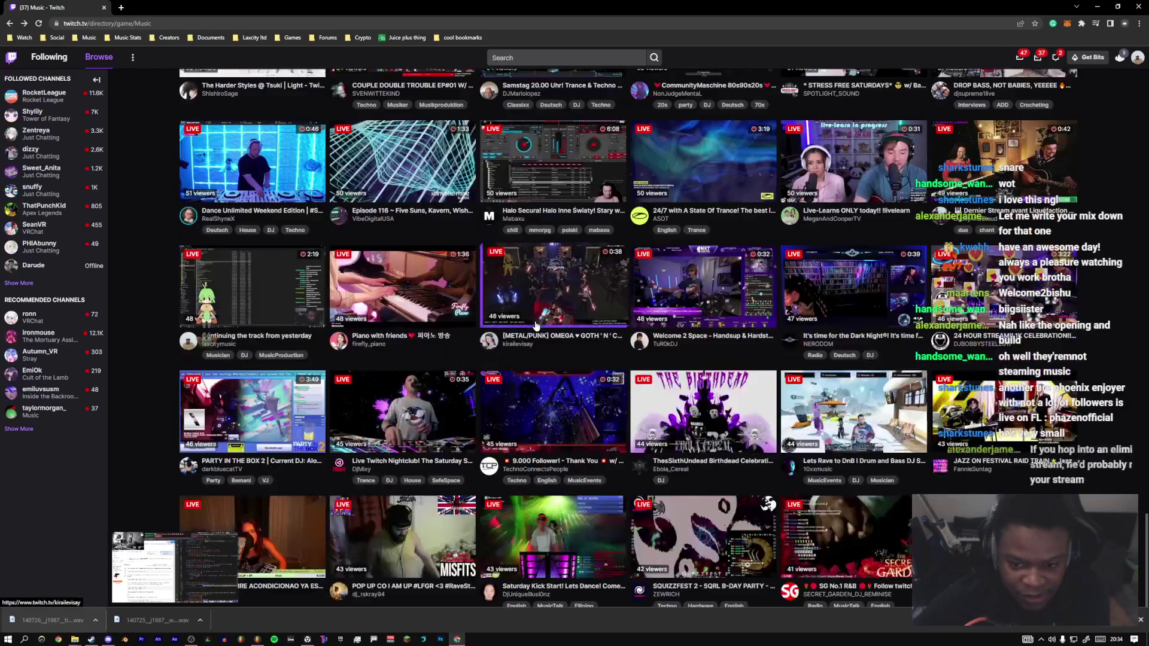